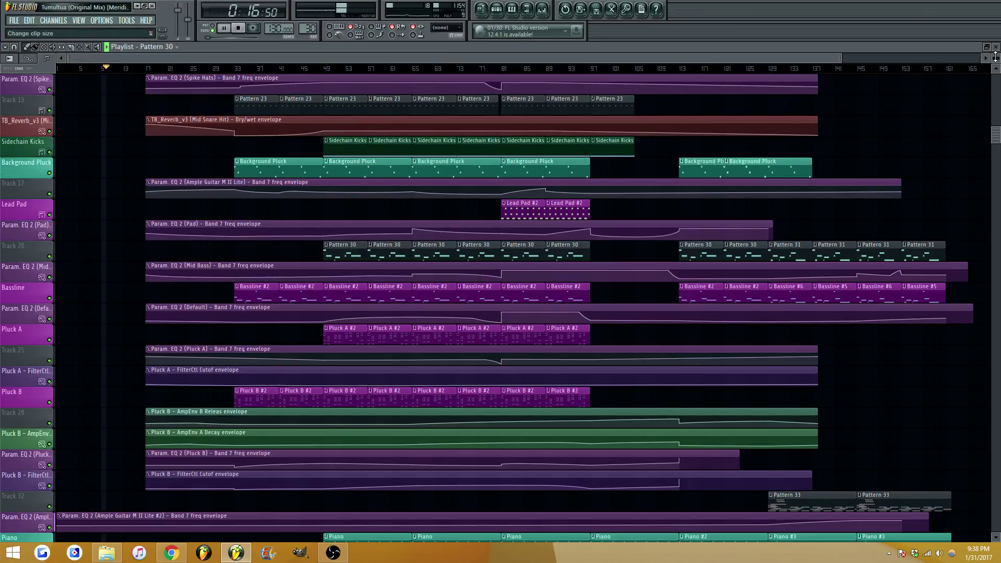
Name and color Track 17 automatically after its Param. EQ 2 (Ample Guitar M II Lite) envelope clip
{"action": "scroll", "coordinate": [968, 81], "scroll_direction": "up", "scroll_amount": 2}
{"action": "scroll", "coordinate": [401, 92], "scroll_direction": "up", "scroll_amount": 1}
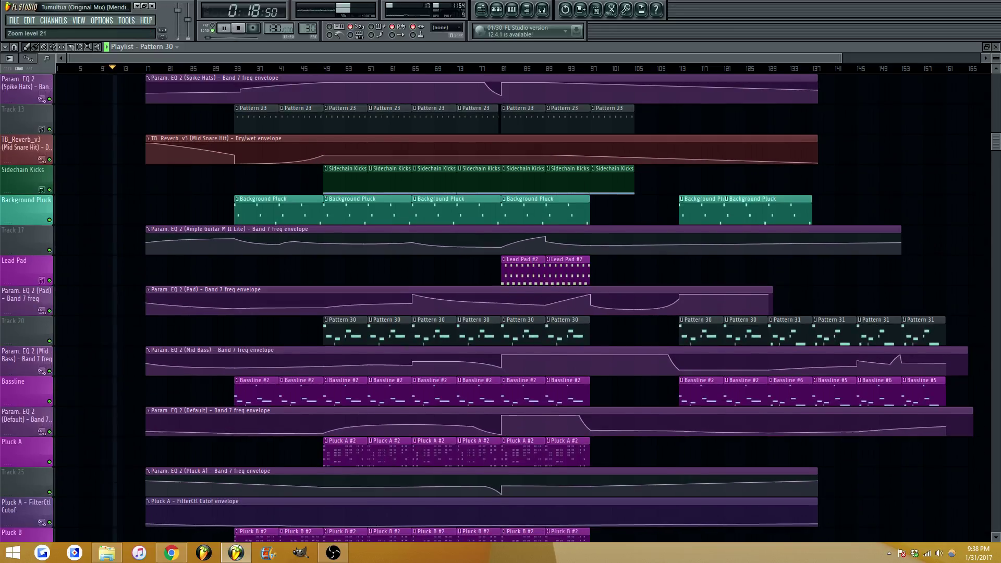
{"action": "scroll", "coordinate": [354, 110], "scroll_direction": "up", "scroll_amount": 2}
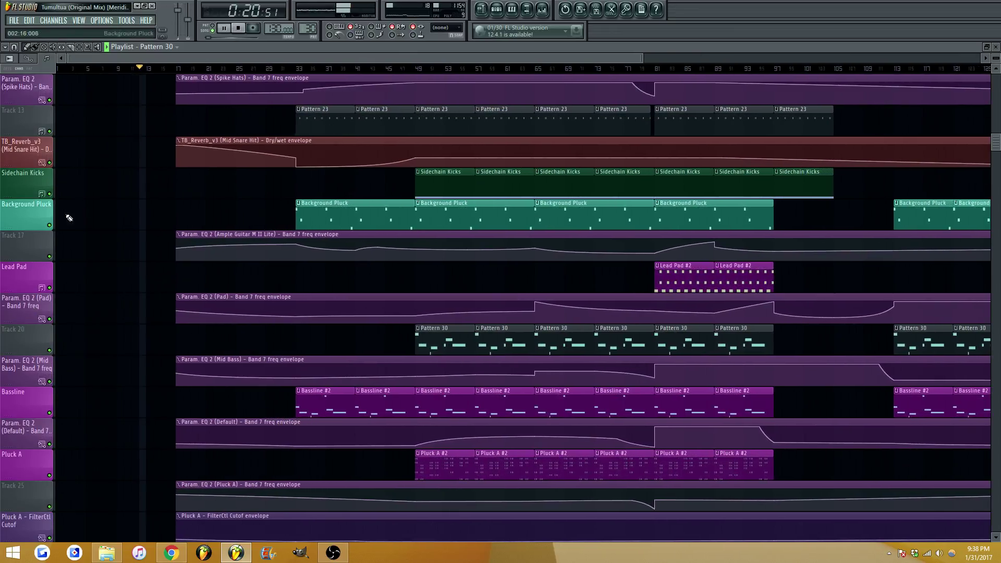
{"action": "right_click", "coordinate": [34, 234]}
{"action": "left_click", "coordinate": [62, 255]}
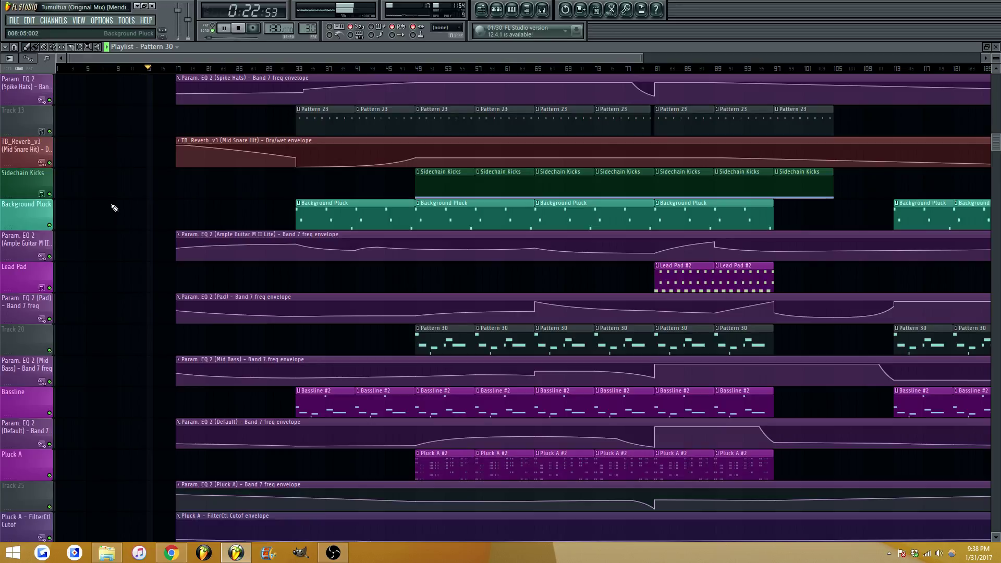
Look through the whole arrangement from the Tempo track down to the Lobby Conversation Sound Effect track
{"action": "right_click", "coordinate": [114, 209], "text": "ctrl"}
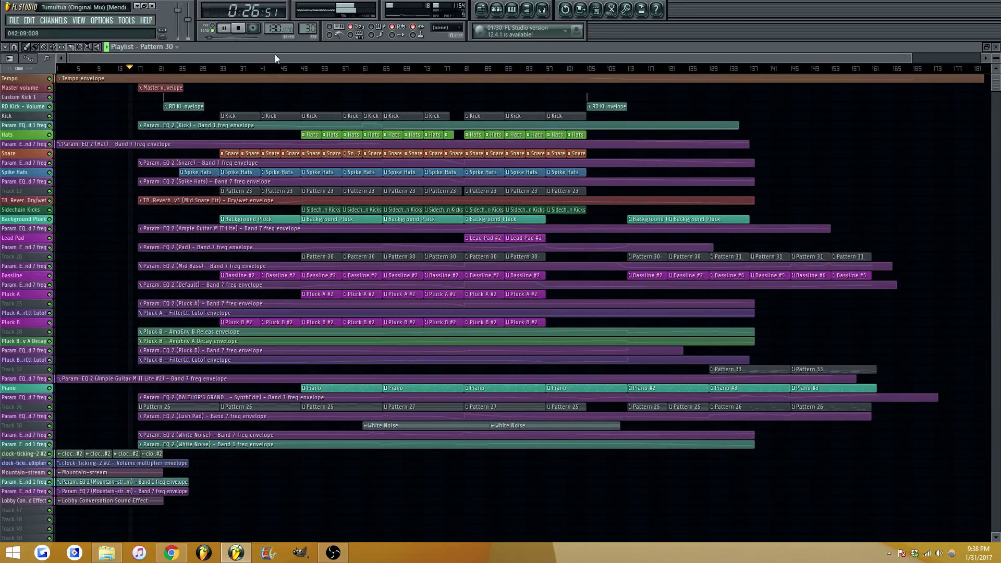
{"action": "scroll", "coordinate": [276, 56], "scroll_direction": "up", "scroll_amount": 3}
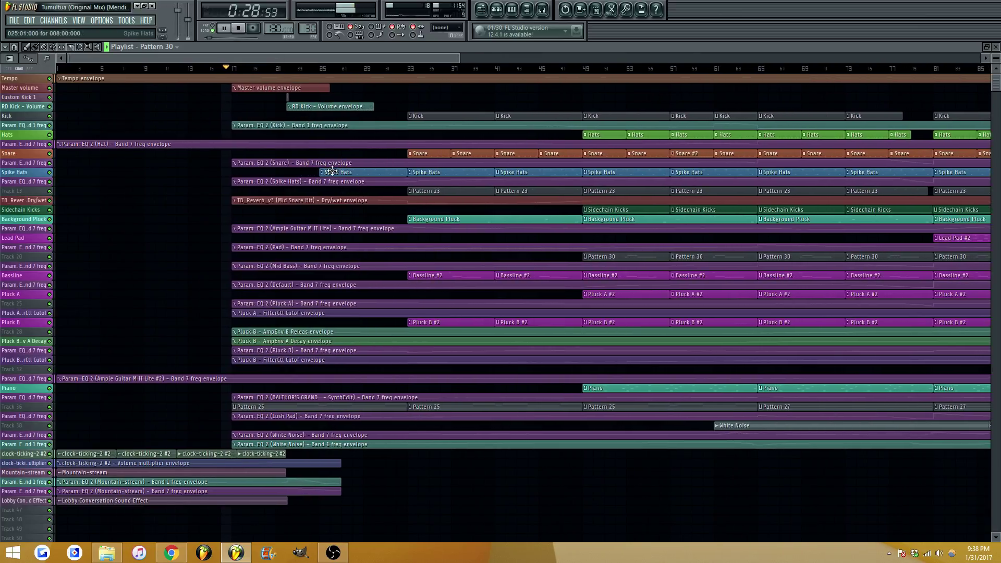
{"action": "left_click_drag", "start_coordinate": [997, 54], "coordinate": [996, 65]}
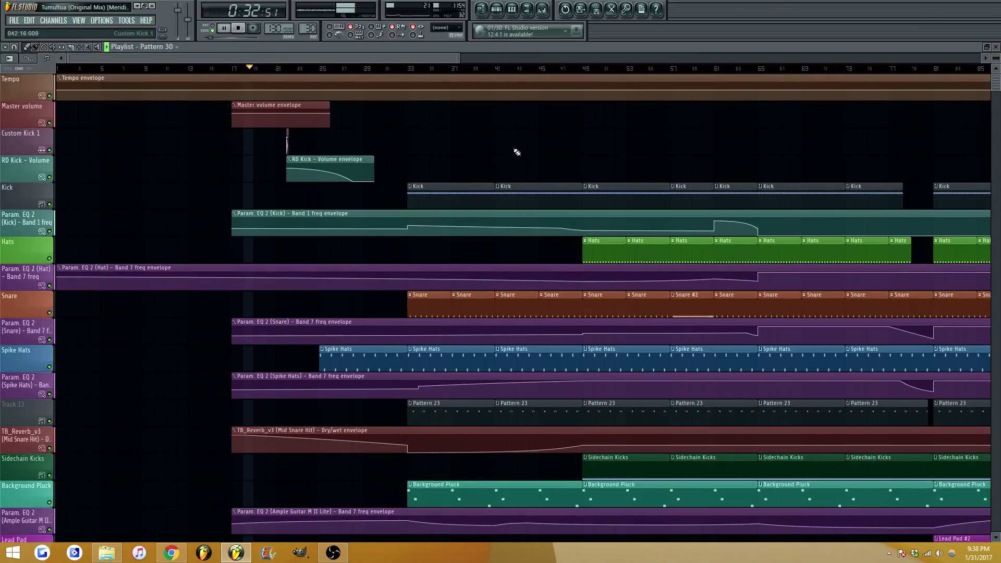
{"action": "scroll", "coordinate": [490, 151], "scroll_direction": "down", "scroll_amount": 3}
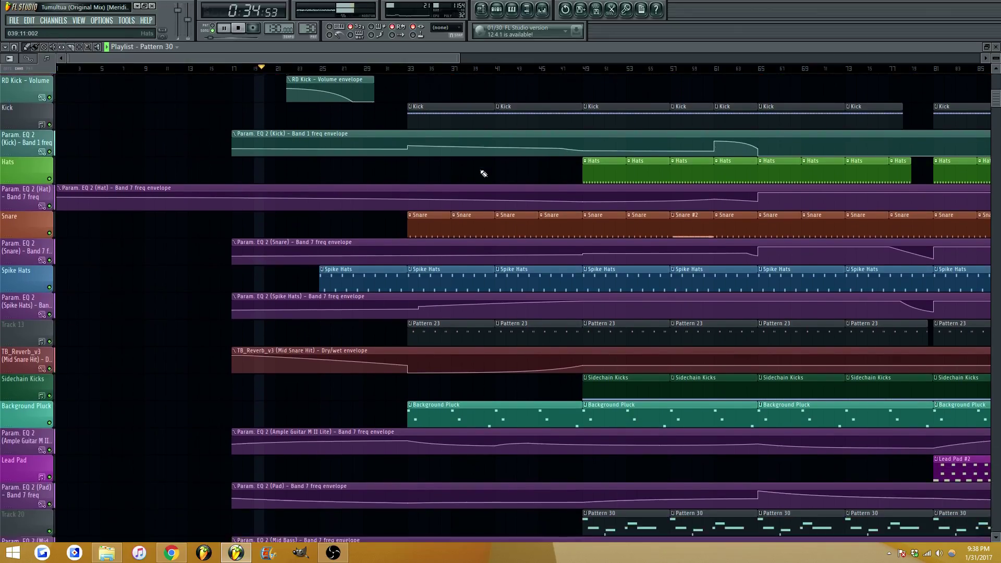
{"action": "scroll", "coordinate": [482, 172], "scroll_direction": "down", "scroll_amount": 2}
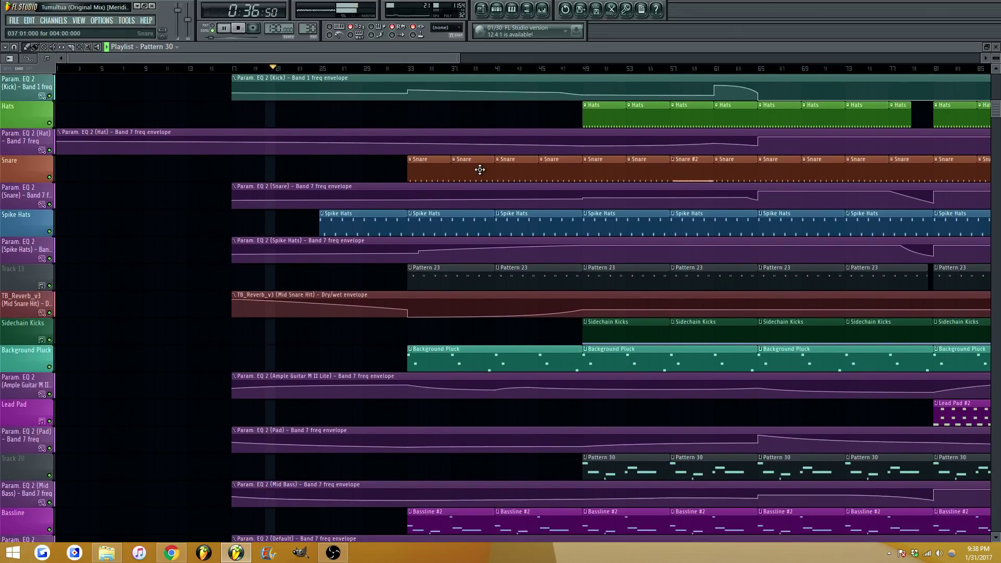
{"action": "scroll", "coordinate": [480, 170], "scroll_direction": "down", "scroll_amount": 12}
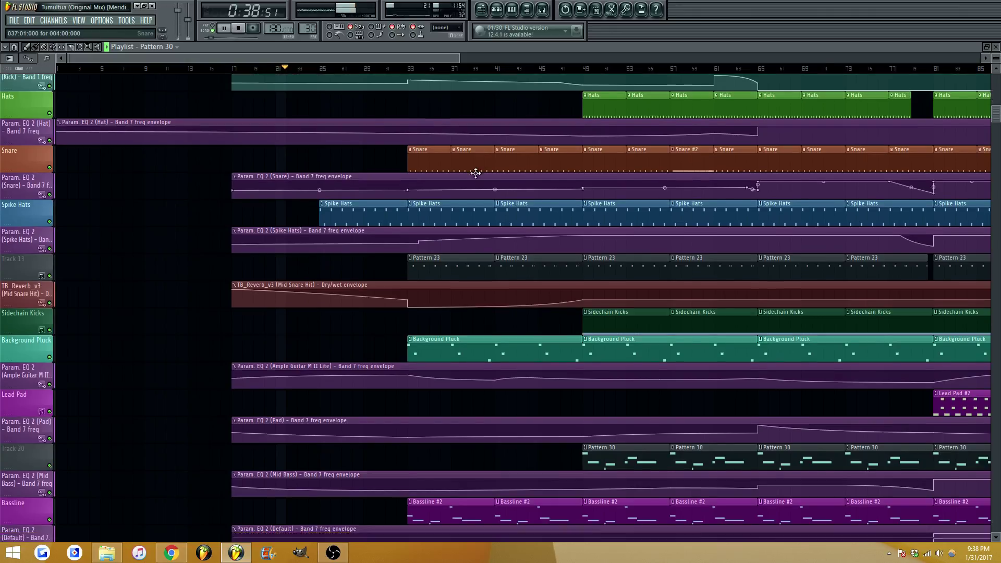
{"action": "scroll", "coordinate": [424, 257], "scroll_direction": "down", "scroll_amount": 7}
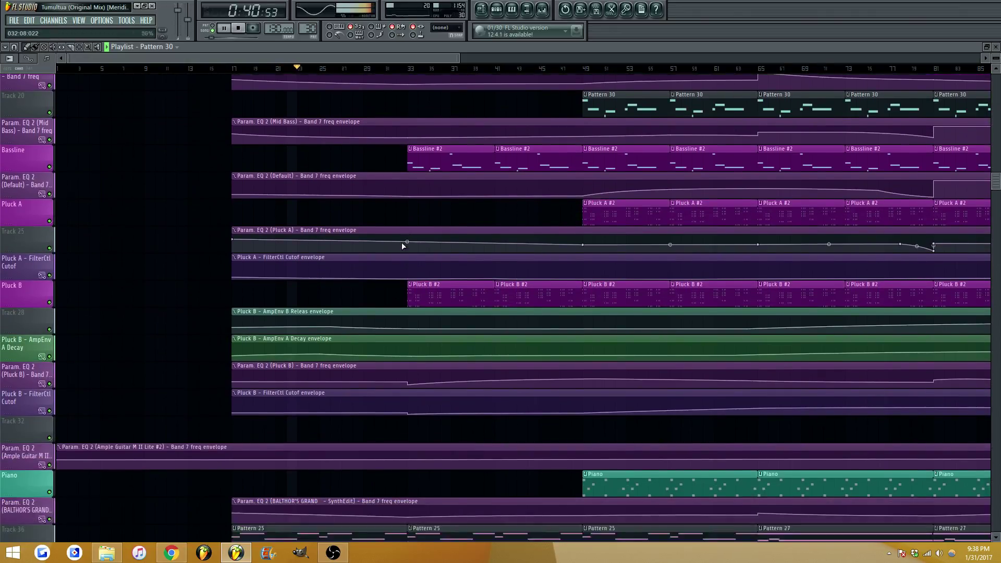
{"action": "scroll", "coordinate": [349, 275], "scroll_direction": "down", "scroll_amount": 7}
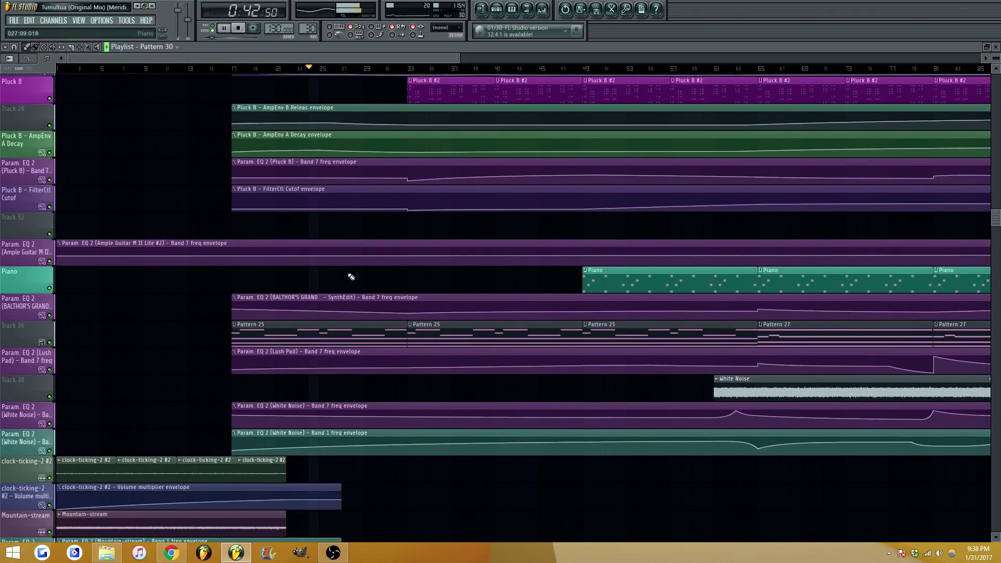
{"action": "scroll", "coordinate": [347, 272], "scroll_direction": "down", "scroll_amount": 1}
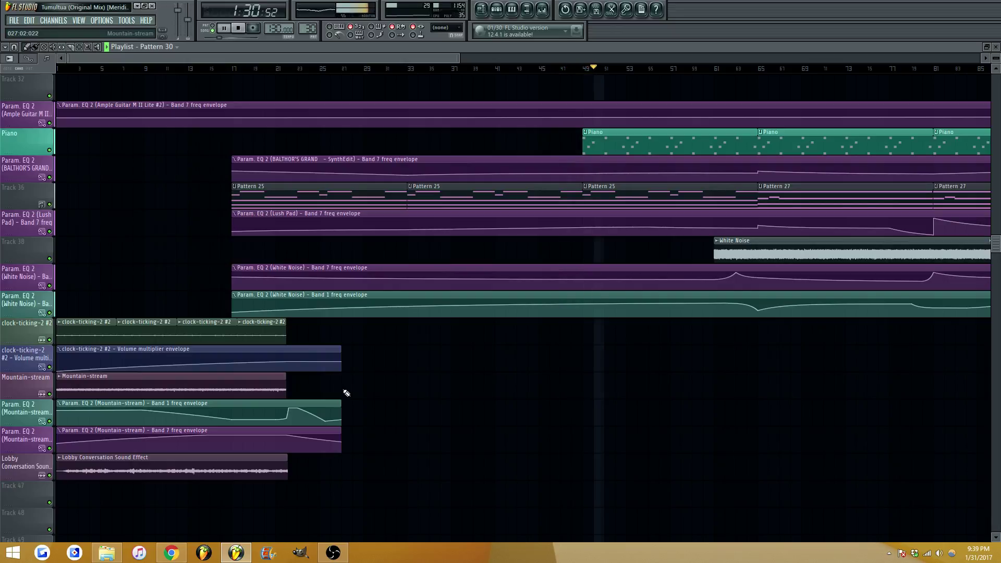
Examine the middle and late sections of the arrangement across the bass, pluck, piano and White Noise tracks
{"action": "scroll", "coordinate": [346, 393], "scroll_direction": "up", "scroll_amount": 10}
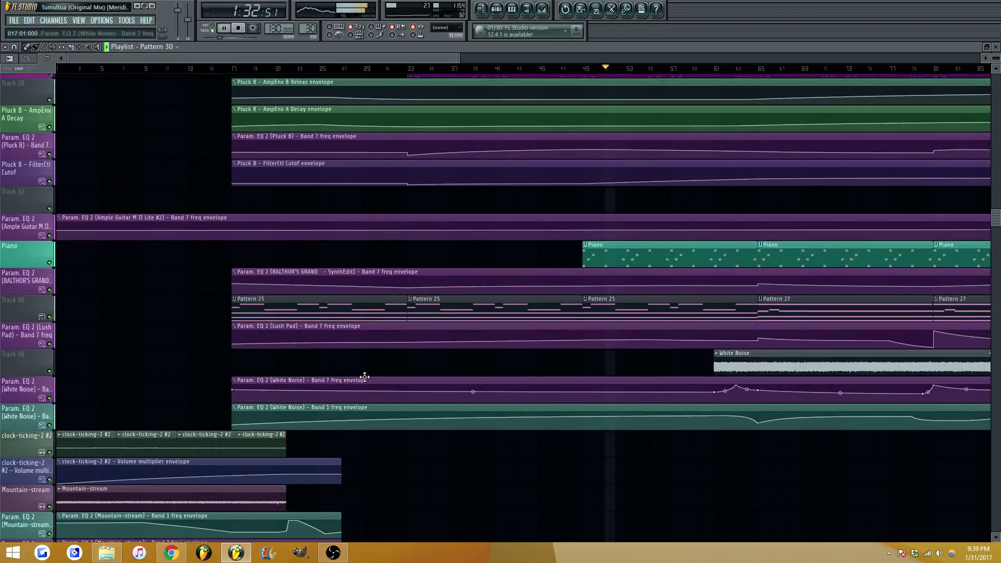
{"action": "scroll", "coordinate": [393, 199], "scroll_direction": "down", "scroll_amount": 8, "text": "ctrl"}
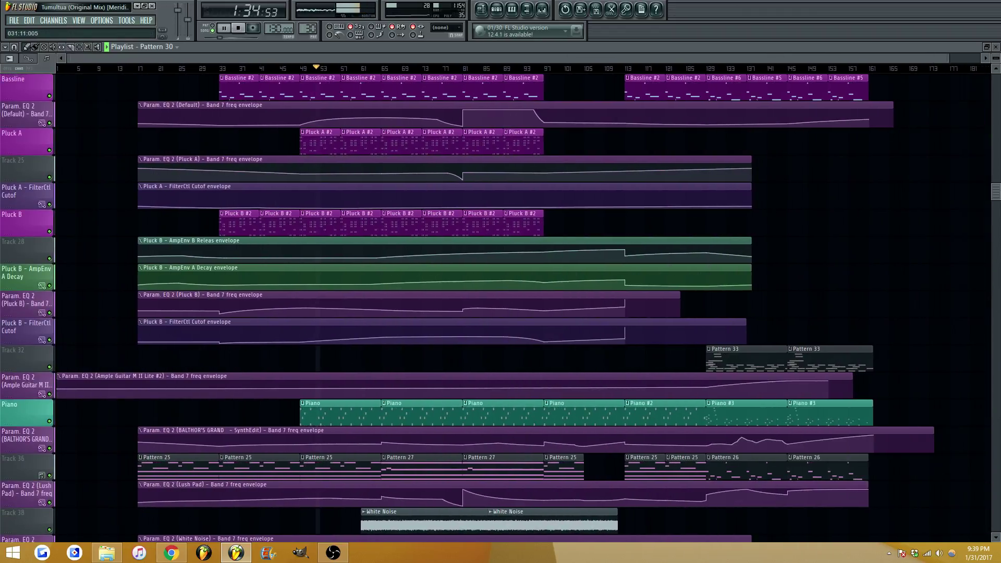
{"action": "scroll", "coordinate": [393, 199], "scroll_direction": "up", "scroll_amount": 3}
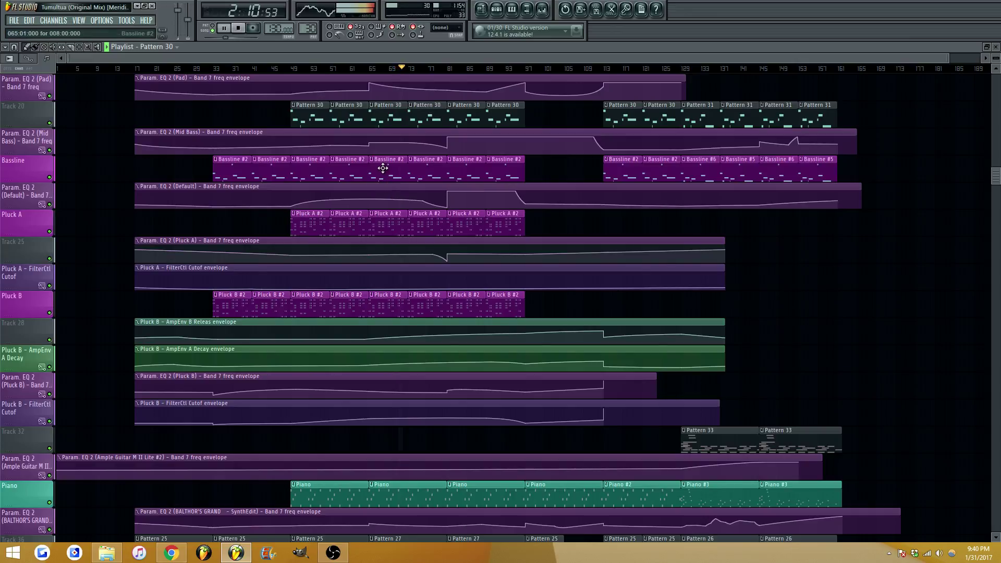
{"action": "scroll", "coordinate": [424, 54], "scroll_direction": "up", "scroll_amount": 1}
{"action": "scroll", "coordinate": [423, 55], "scroll_direction": "up", "scroll_amount": 3}
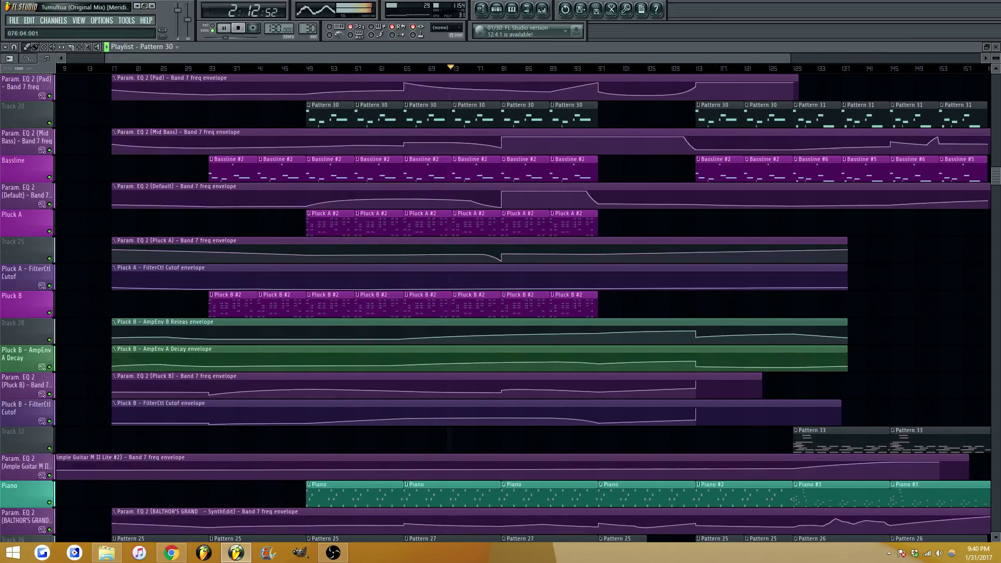
{"action": "scroll", "coordinate": [451, 237], "scroll_direction": "down", "scroll_amount": 4}
{"action": "scroll", "coordinate": [450, 237], "scroll_direction": "down", "scroll_amount": 6}
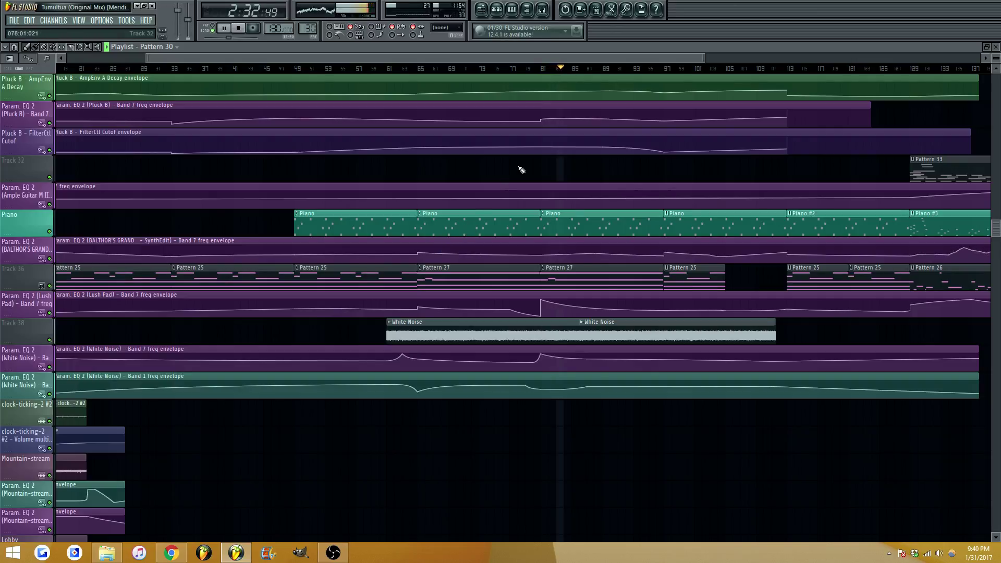
{"action": "left_click_drag", "start_coordinate": [501, 58], "coordinate": [565, 58]}
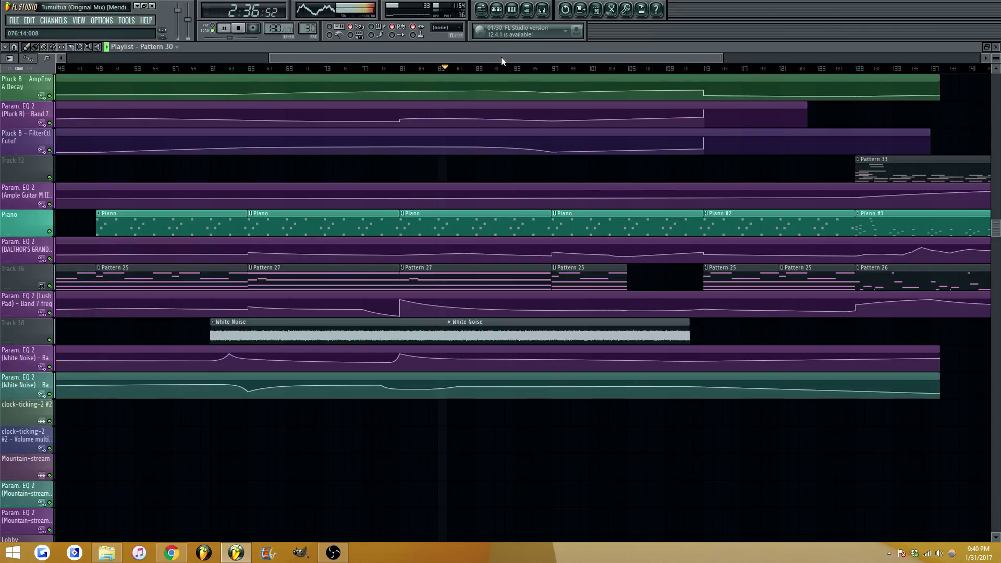
{"action": "scroll", "coordinate": [501, 58], "scroll_direction": "up", "scroll_amount": 1}
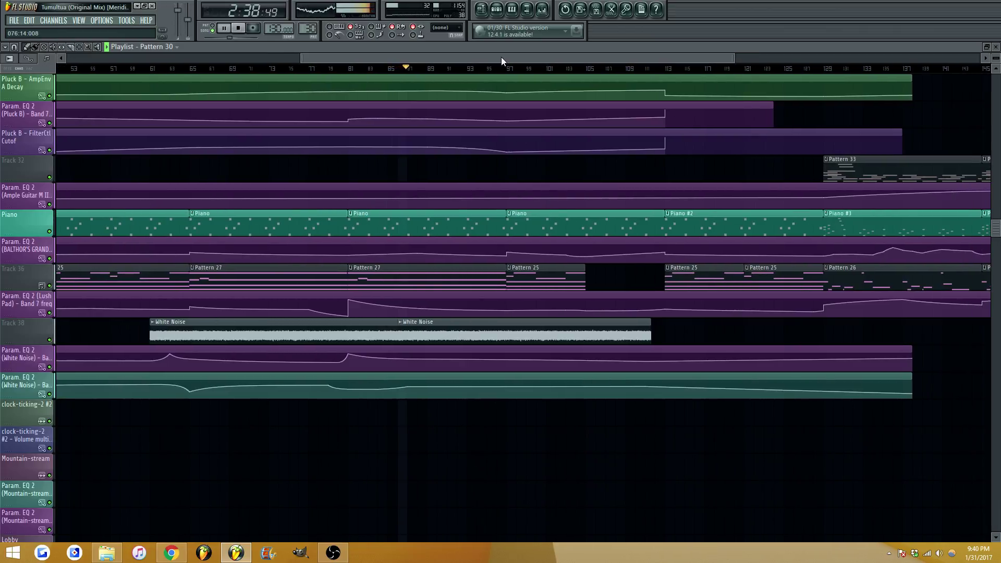
{"action": "scroll", "coordinate": [615, 100], "scroll_direction": "up", "scroll_amount": 1}
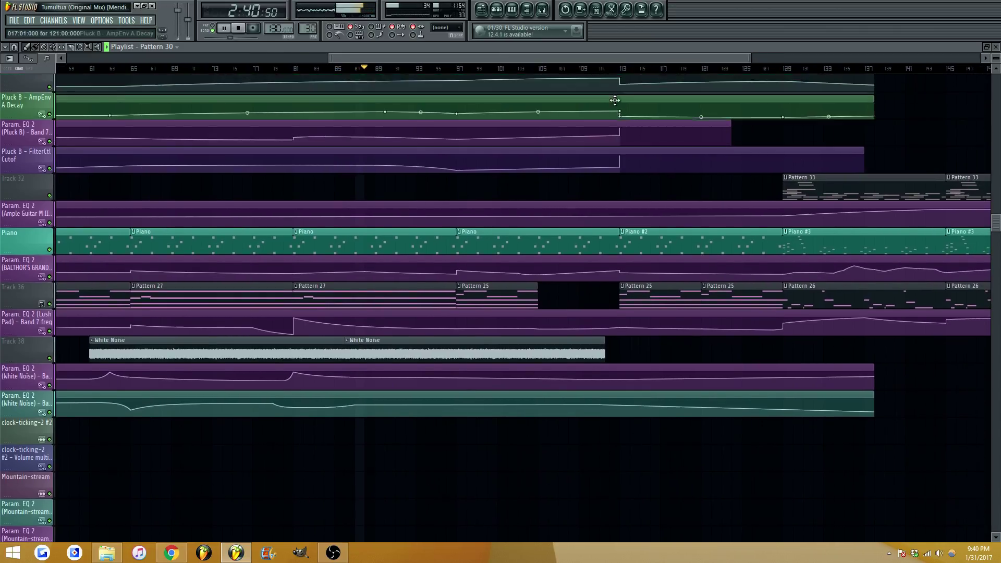
{"action": "scroll", "coordinate": [615, 100], "scroll_direction": "up", "scroll_amount": 1}
{"action": "scroll", "coordinate": [558, 58], "scroll_direction": "down", "scroll_amount": 1}
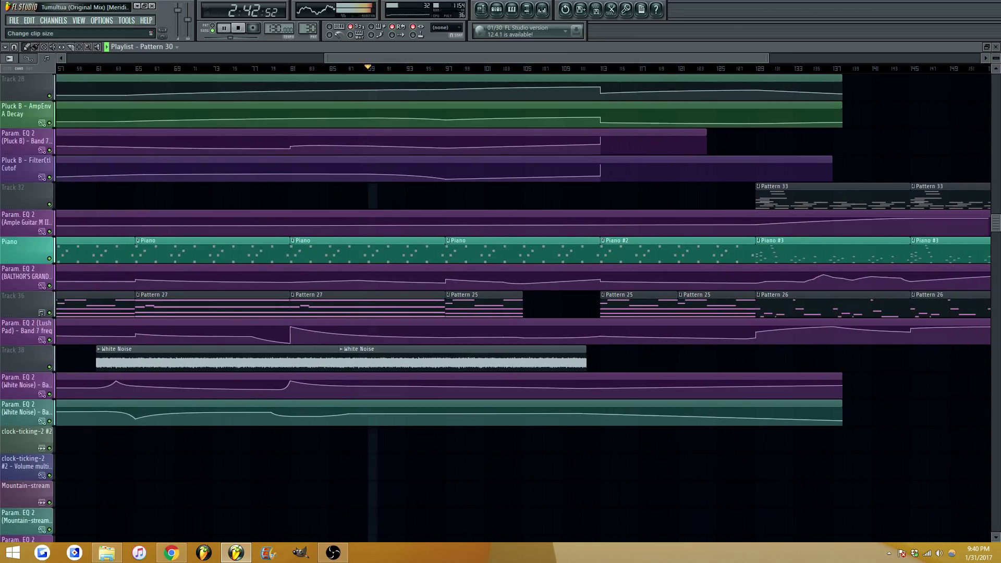
Rename Track 36, which holds the Pattern 25, 26 and 27 clips, as Pad Thing and color it green
{"action": "left_click_drag", "start_coordinate": [994, 57], "coordinate": [995, 48]}
{"action": "scroll", "coordinate": [590, 243], "scroll_direction": "up", "scroll_amount": 1}
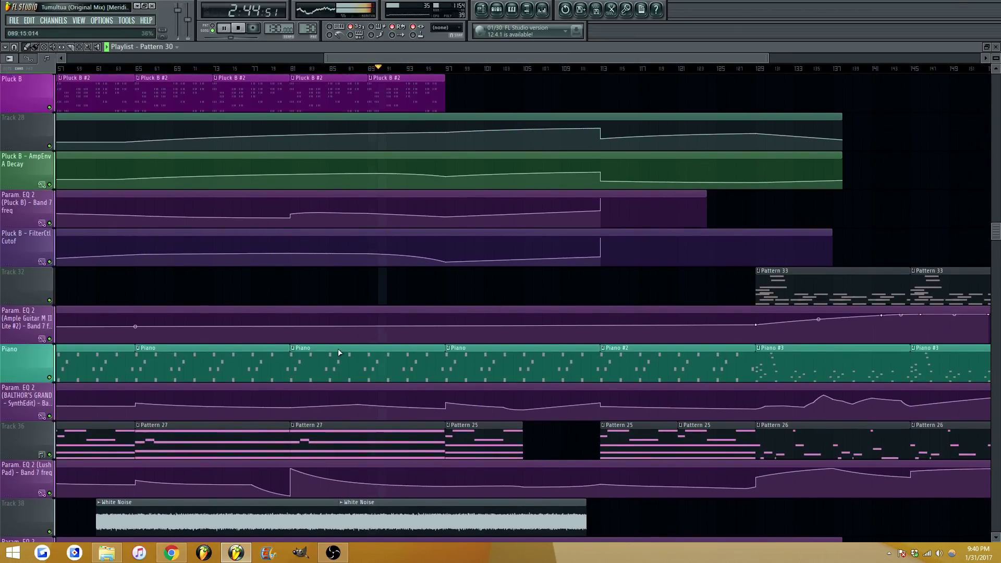
{"action": "right_click", "coordinate": [16, 441]}
{"action": "left_click", "coordinate": [61, 378]}
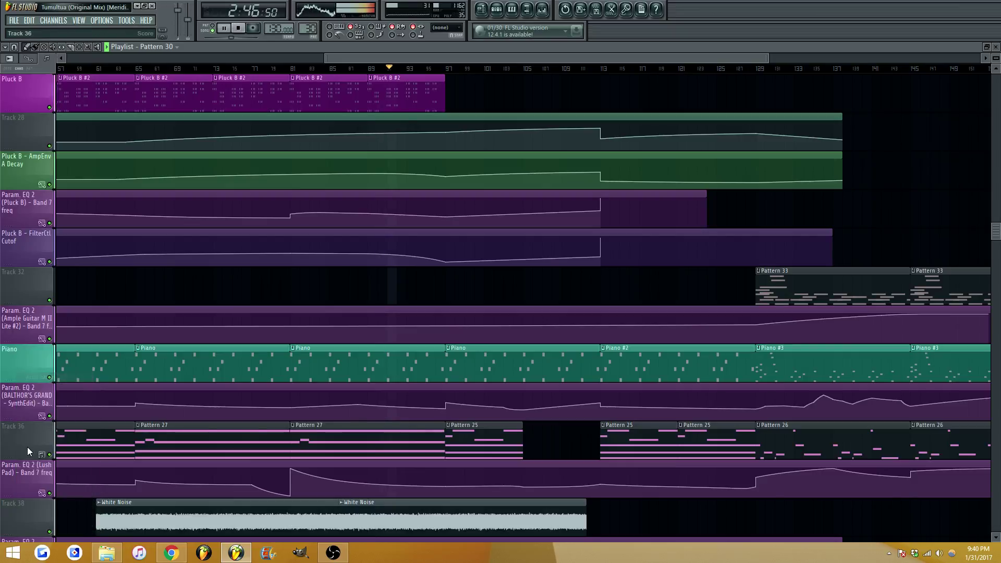
{"action": "right_click", "coordinate": [29, 451]}
{"action": "left_click", "coordinate": [52, 387]}
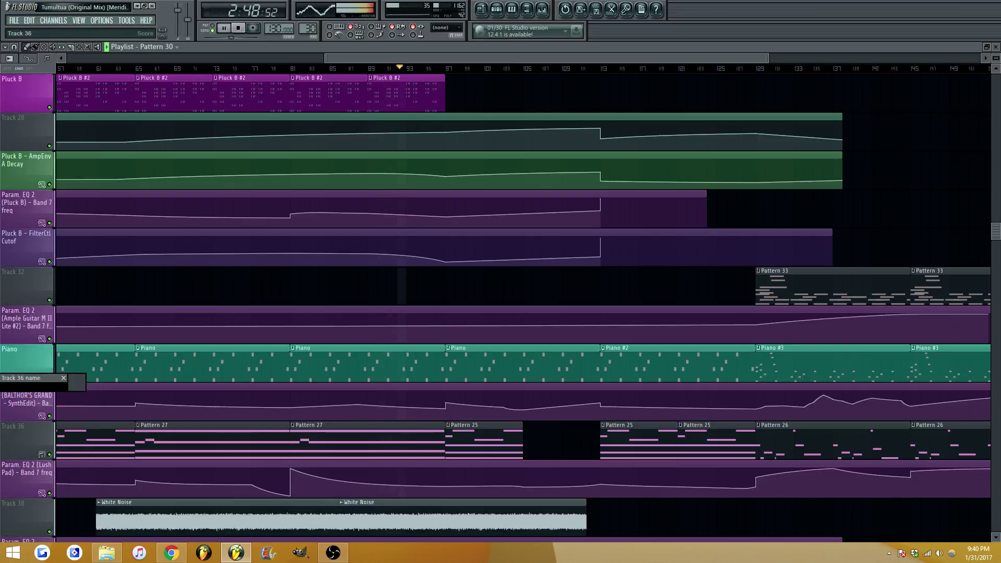
{"action": "type", "text": "Pad Thing"}
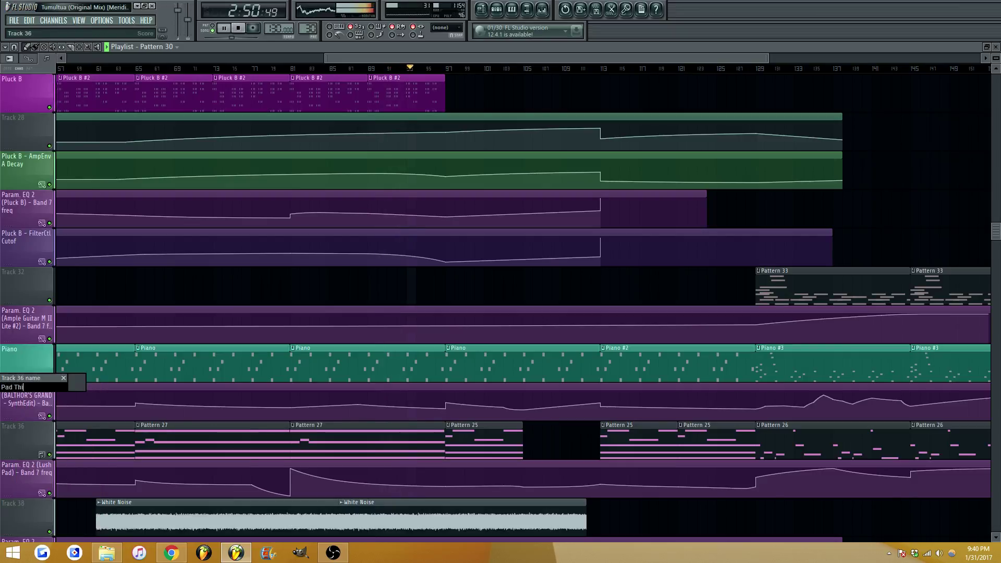
{"action": "left_click", "coordinate": [76, 379]}
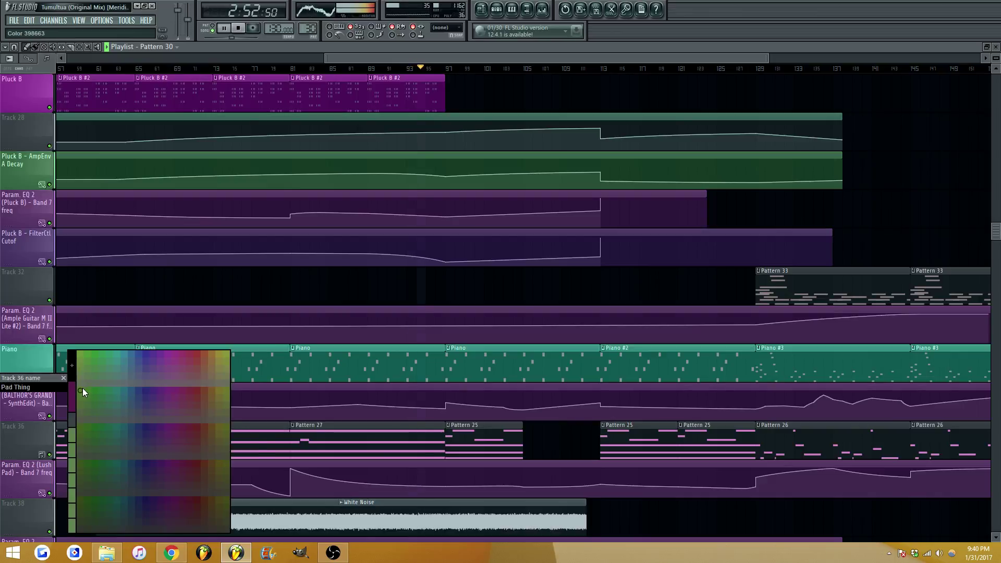
{"action": "left_click", "coordinate": [83, 388]}
{"action": "key", "text": "Return"}
Look over the tracks around Pad Thing and open the mixer
{"action": "scroll", "coordinate": [384, 366], "scroll_direction": "down", "scroll_amount": 1}
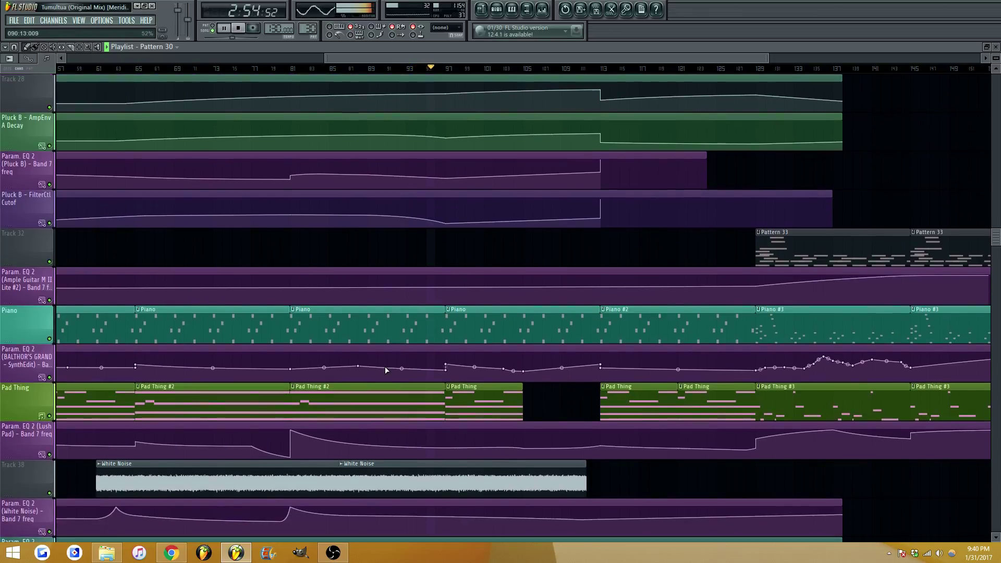
{"action": "scroll", "coordinate": [473, 355], "scroll_direction": "down", "scroll_amount": 1}
{"action": "scroll", "coordinate": [486, 217], "scroll_direction": "down", "scroll_amount": 1}
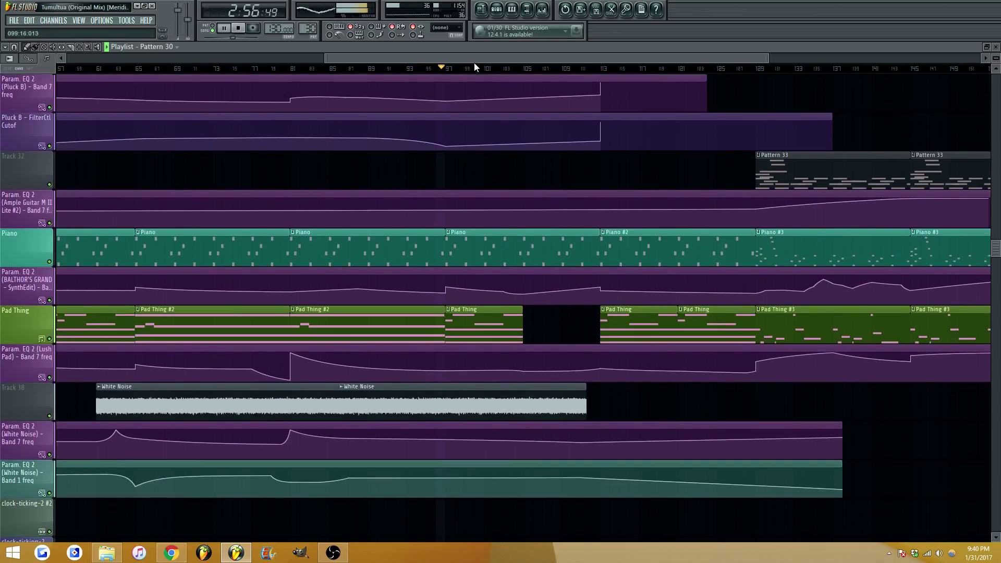
{"action": "scroll", "coordinate": [473, 63], "scroll_direction": "down", "scroll_amount": 2}
{"action": "scroll", "coordinate": [464, 168], "scroll_direction": "up", "scroll_amount": 1}
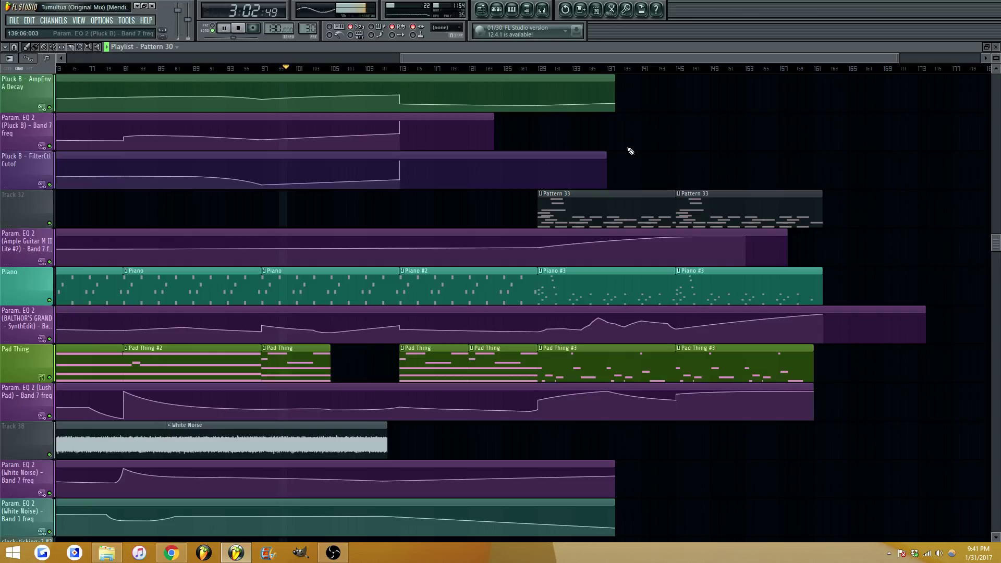
{"action": "left_click", "coordinate": [543, 10]}
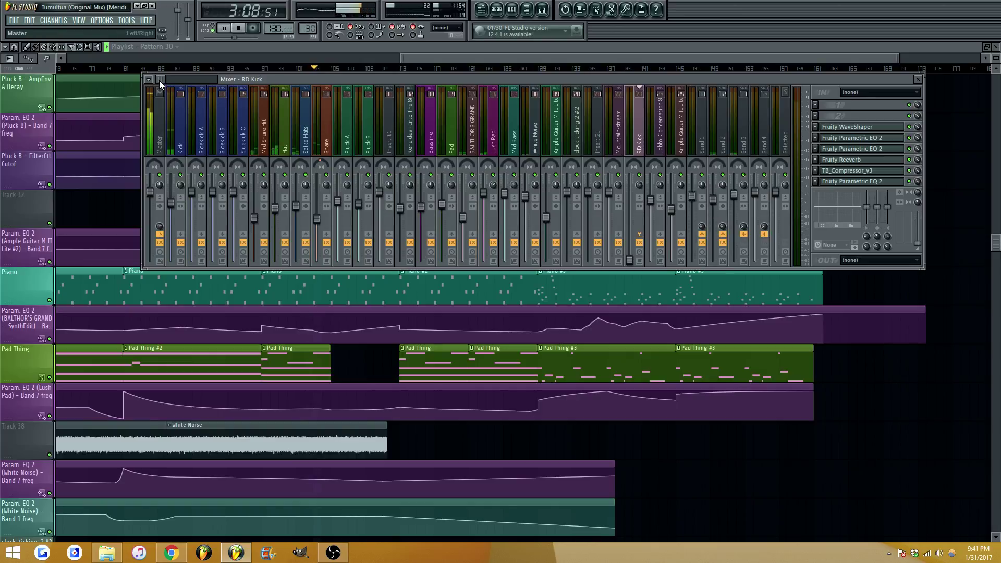
Rename the RD Kick mixer insert as Boom Kick
{"action": "key", "text": "F2"}
{"action": "type", "text": "Boom Kick"}
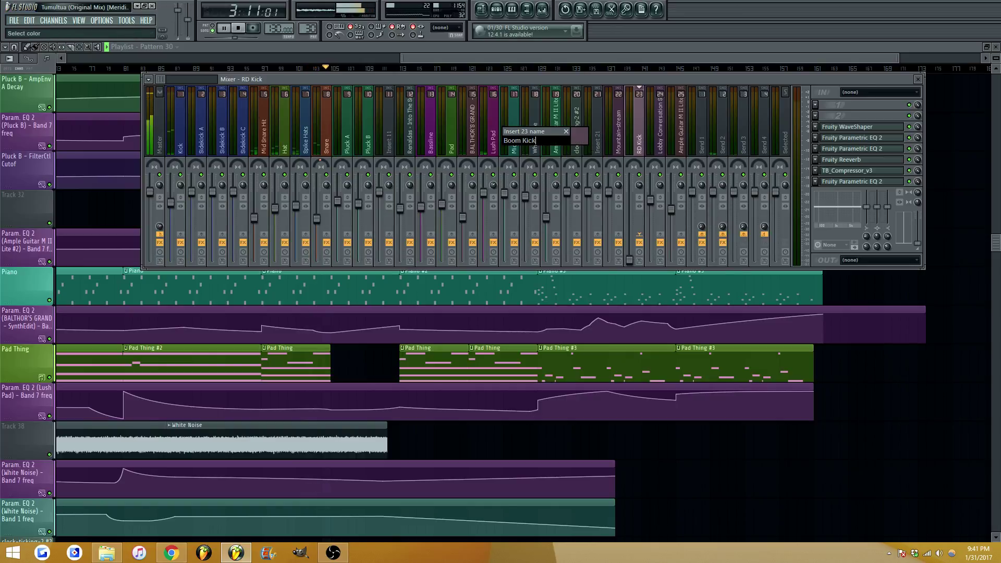
{"action": "key", "text": "Return"}
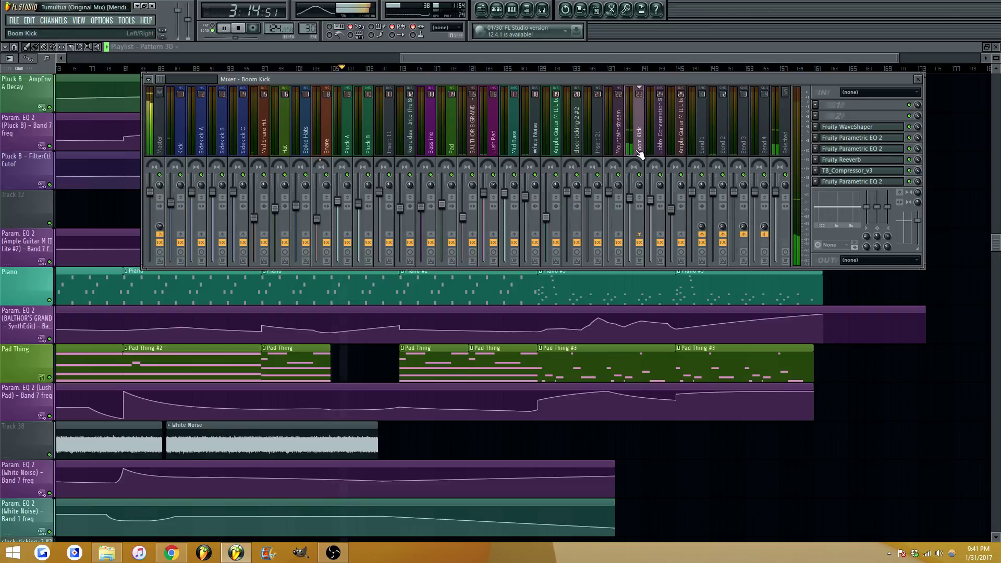
Rename the Boom Kick mixer insert as Explosion and return to the drum tracks in the playlist
{"action": "key", "text": "F2"}
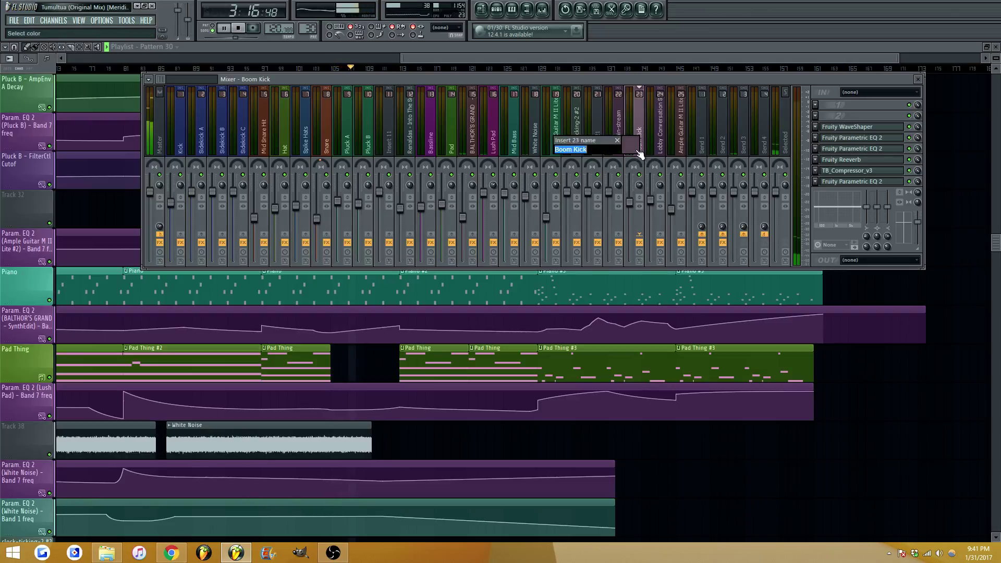
{"action": "type", "text": "Explosion"}
{"action": "key", "text": "Return"}
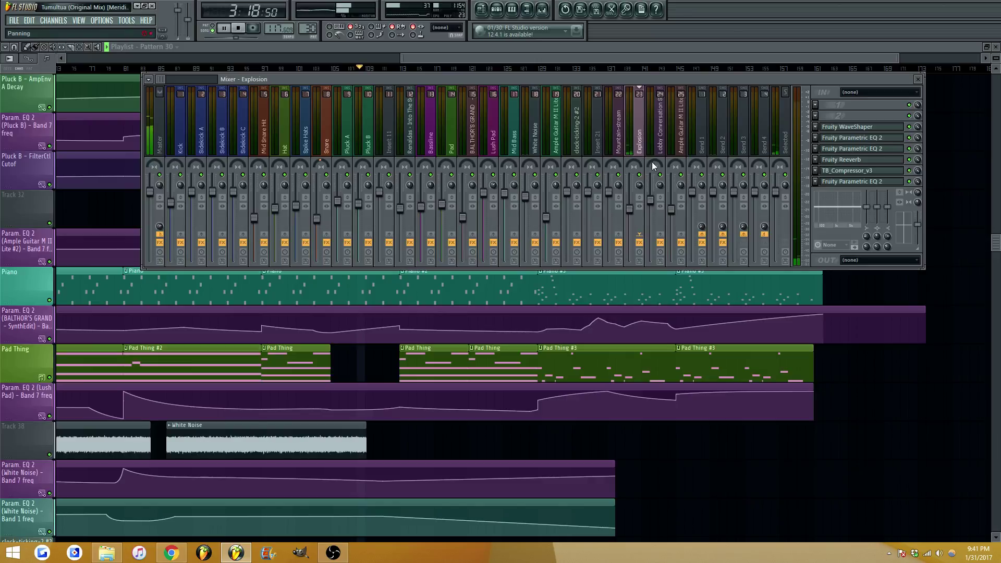
{"action": "key", "text": "F9"}
{"action": "scroll", "coordinate": [646, 198], "scroll_direction": "up", "scroll_amount": 8}
{"action": "scroll", "coordinate": [508, 274], "scroll_direction": "up", "scroll_amount": 6}
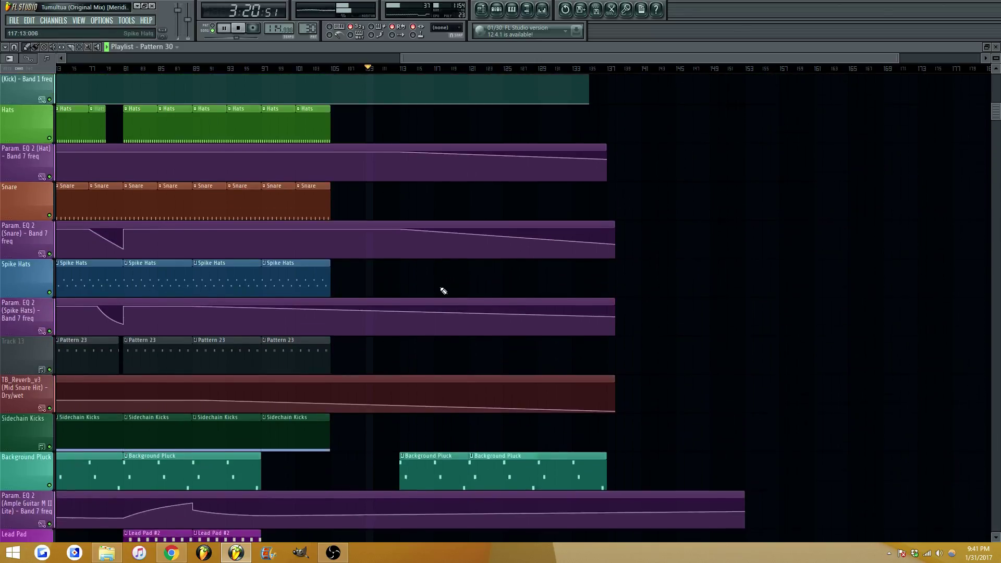
Adjust the automation point at bar 121 in the Param. EQ 2 (Default) – Band 7 freq clip below the Bassline track
{"action": "scroll", "coordinate": [518, 200], "scroll_direction": "down", "scroll_amount": 3}
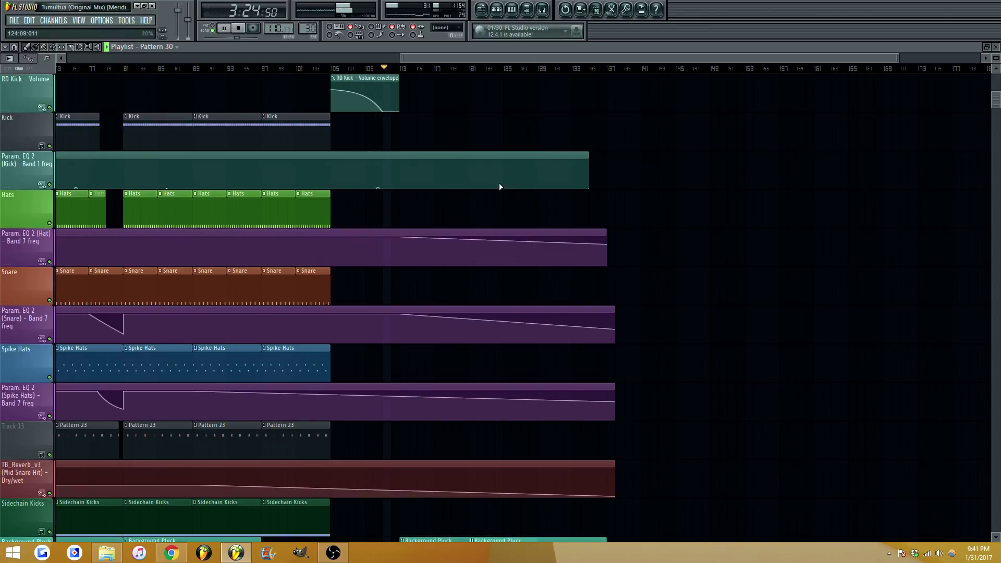
{"action": "scroll", "coordinate": [529, 280], "scroll_direction": "down", "scroll_amount": 15}
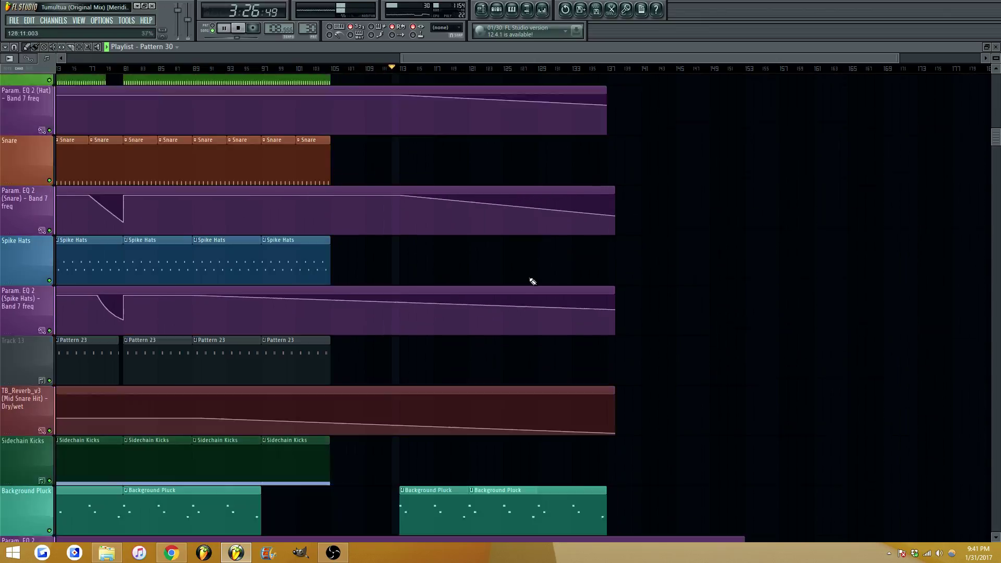
{"action": "scroll", "coordinate": [436, 303], "scroll_direction": "down", "scroll_amount": 6}
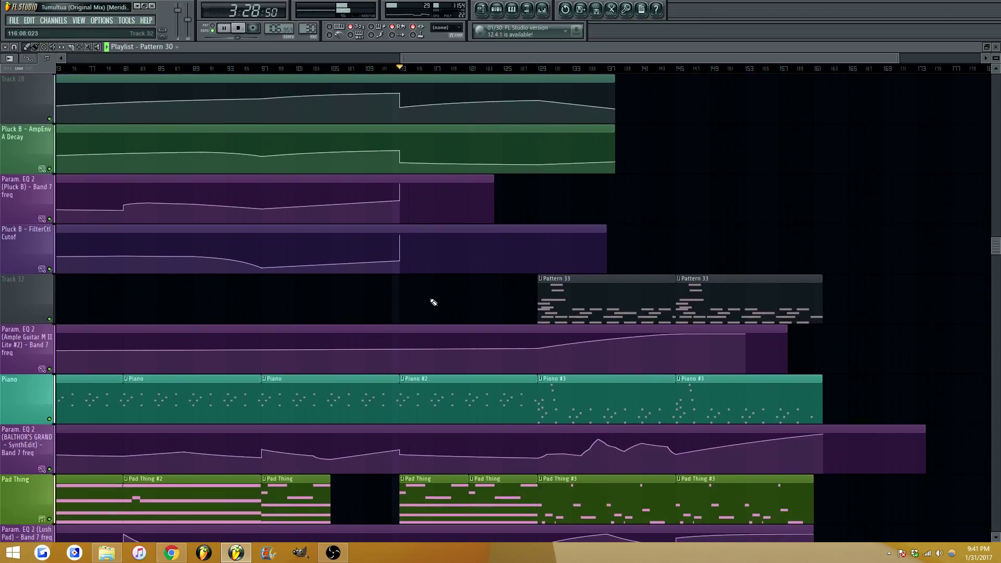
{"action": "scroll", "coordinate": [445, 276], "scroll_direction": "up", "scroll_amount": 12}
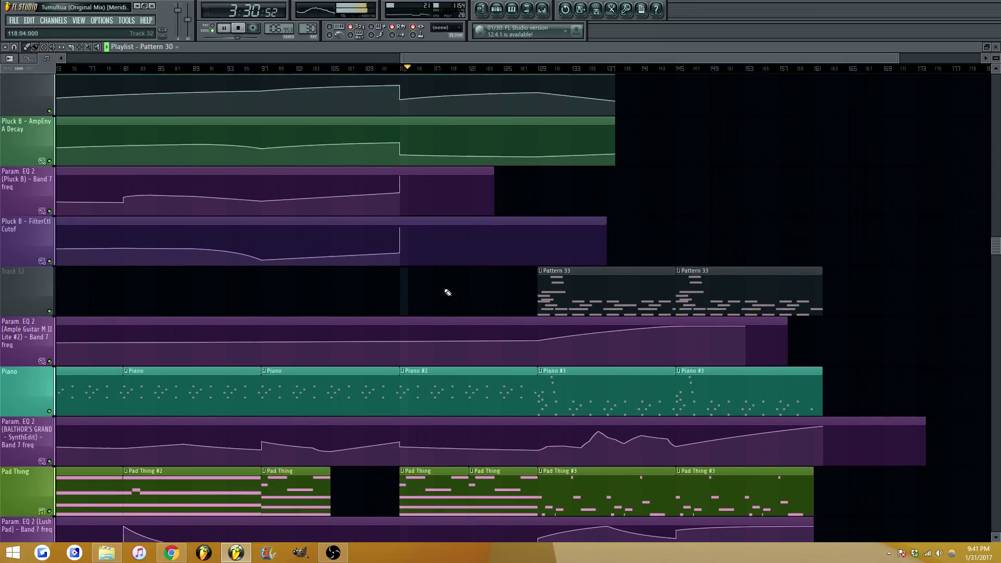
{"action": "scroll", "coordinate": [423, 303], "scroll_direction": "up", "scroll_amount": 1}
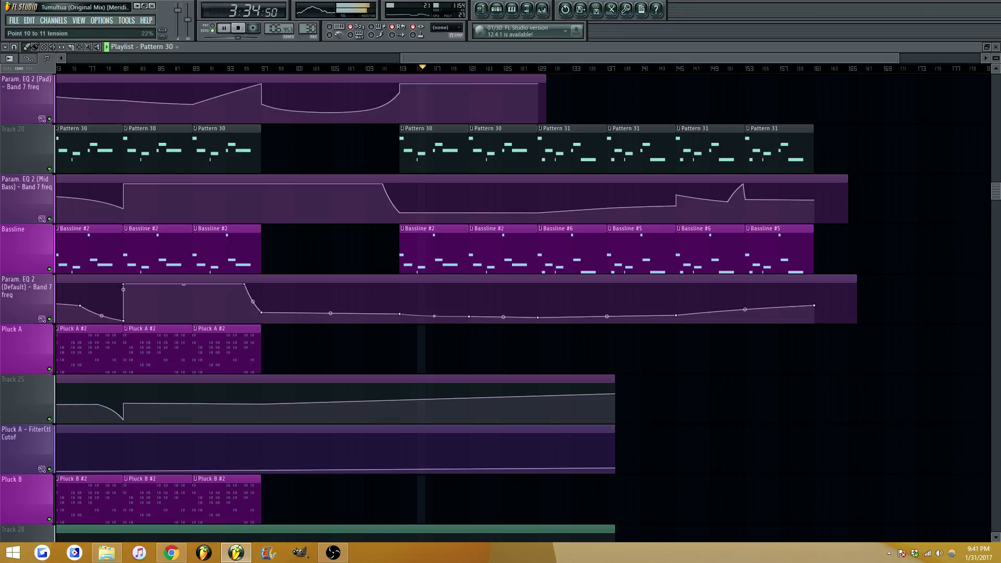
{"action": "left_click", "coordinate": [434, 316]}
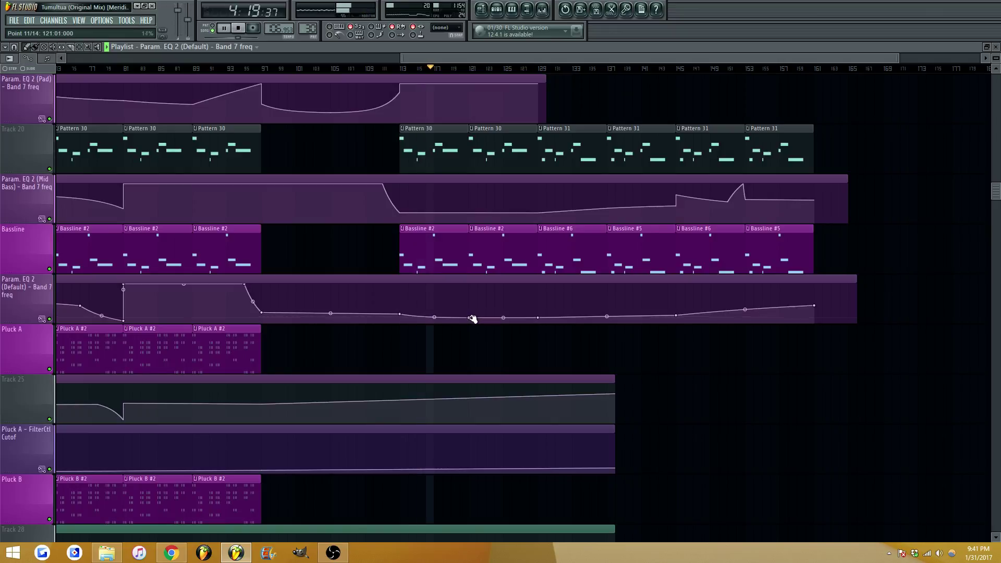
{"action": "left_click_drag", "start_coordinate": [995, 57], "coordinate": [995, 78]}
{"action": "left_click_drag", "start_coordinate": [471, 421], "coordinate": [473, 420]}
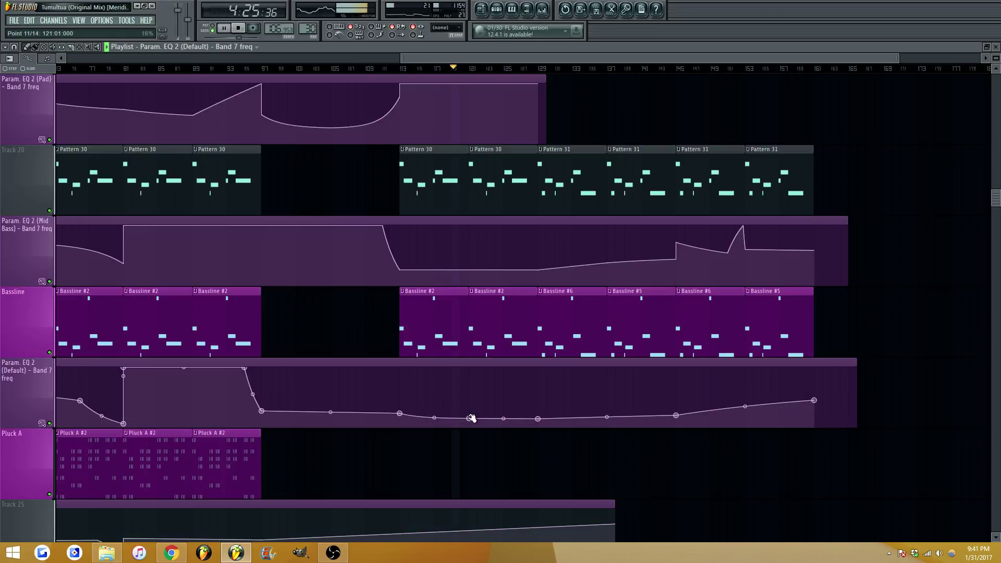
Add a Fruity Parametric EQ 2 to the last effect slot of the BALTHOR'S GRAND mixer insert
{"action": "scroll", "coordinate": [485, 414], "scroll_direction": "down", "scroll_amount": 1}
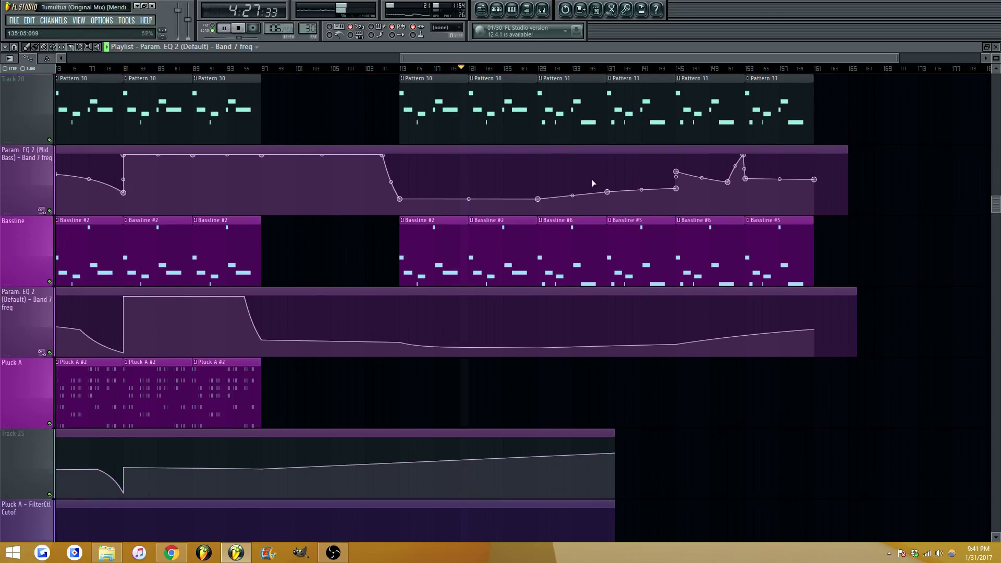
{"action": "left_click_drag", "start_coordinate": [613, 58], "coordinate": [656, 58]}
{"action": "scroll", "coordinate": [405, 292], "scroll_direction": "down", "scroll_amount": 1}
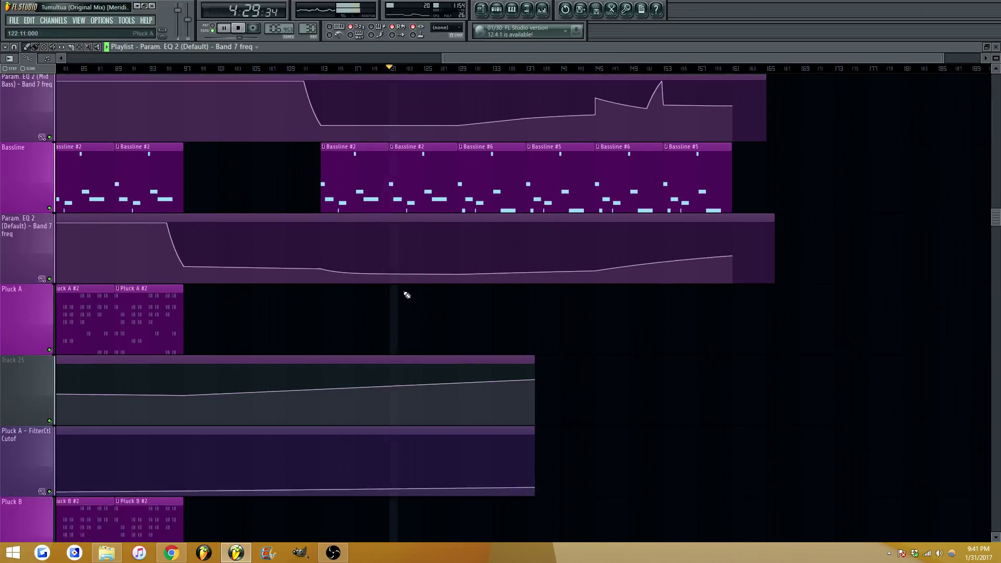
{"action": "scroll", "coordinate": [407, 295], "scroll_direction": "down", "scroll_amount": 3}
{"action": "scroll", "coordinate": [397, 323], "scroll_direction": "up", "scroll_amount": 1}
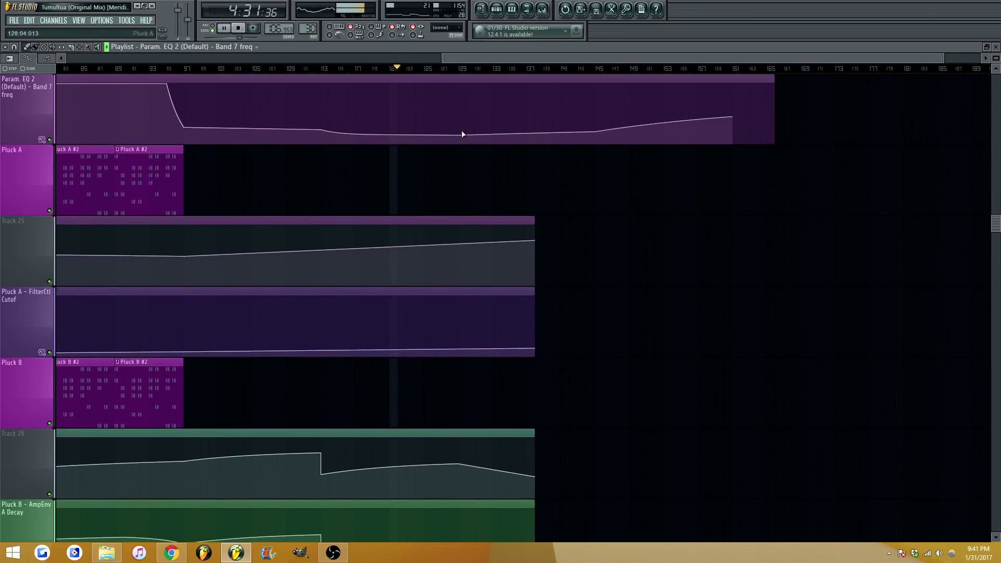
{"action": "left_click", "coordinate": [542, 9]}
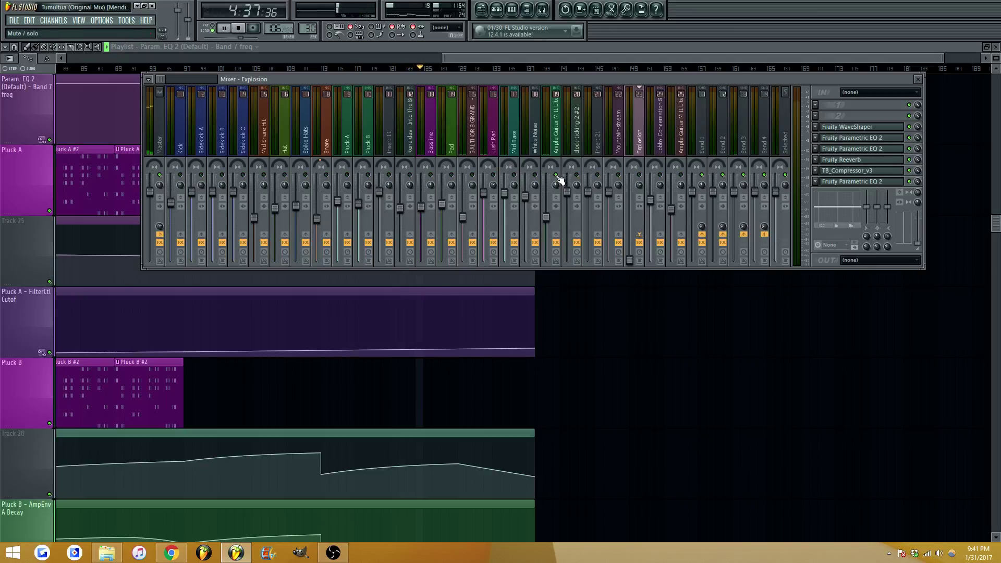
{"action": "left_click", "coordinate": [471, 167]}
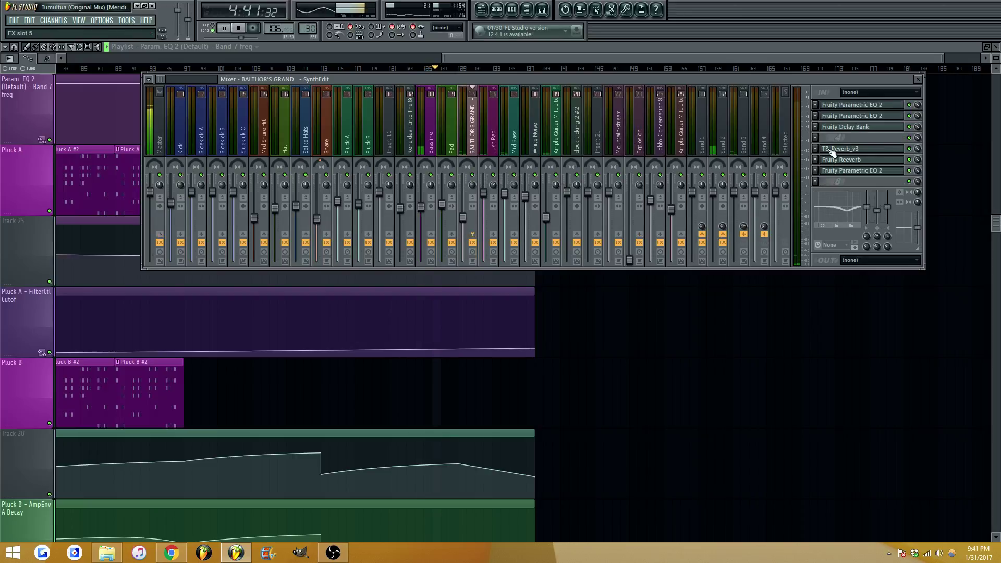
{"action": "left_click", "coordinate": [860, 171]}
{"action": "left_click", "coordinate": [858, 173]}
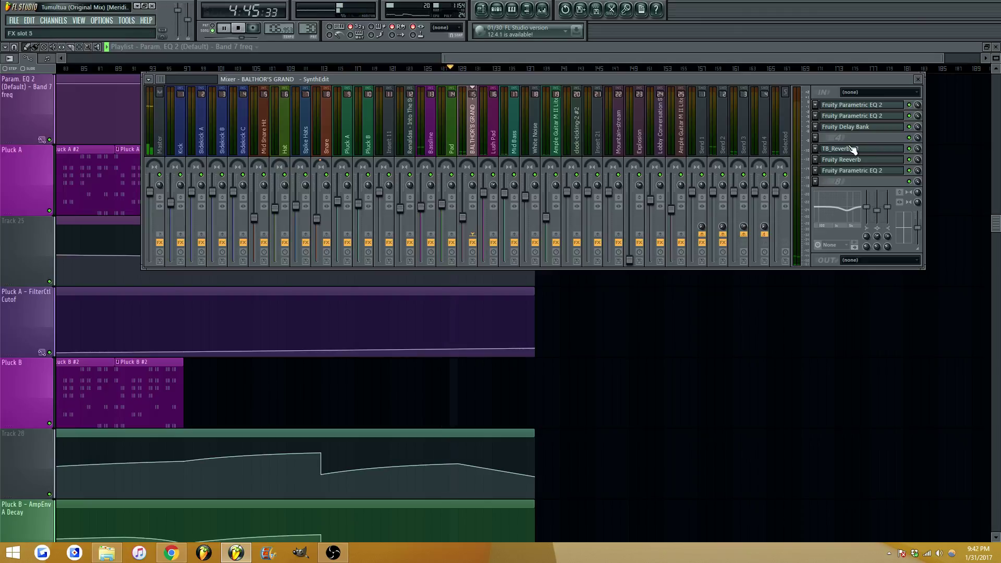
{"action": "left_click", "coordinate": [834, 181]}
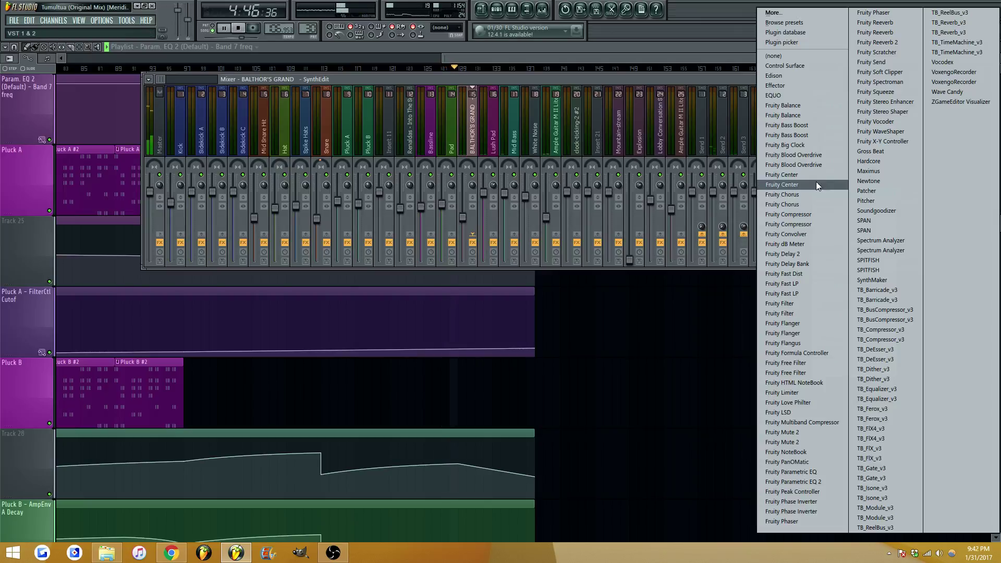
{"action": "left_click", "coordinate": [802, 478]}
Dip band 4 of the new Parametric EQ 2 slightly at about 252 Hz and return to the playlist
{"action": "left_click_drag", "start_coordinate": [303, 373], "coordinate": [275, 377]}
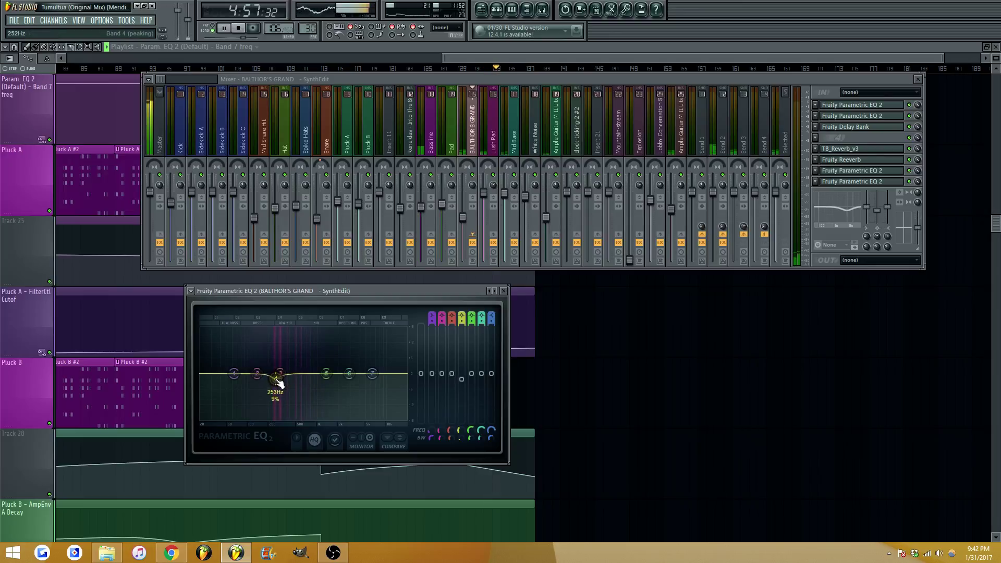
{"action": "key", "text": "Escape"}
{"action": "key", "text": "Escape"}
Look over the Bassline, Track 32, Piano, Pad Thing and Tempo tracks in the closing section during playback
{"action": "scroll", "coordinate": [620, 294], "scroll_direction": "up", "scroll_amount": 4}
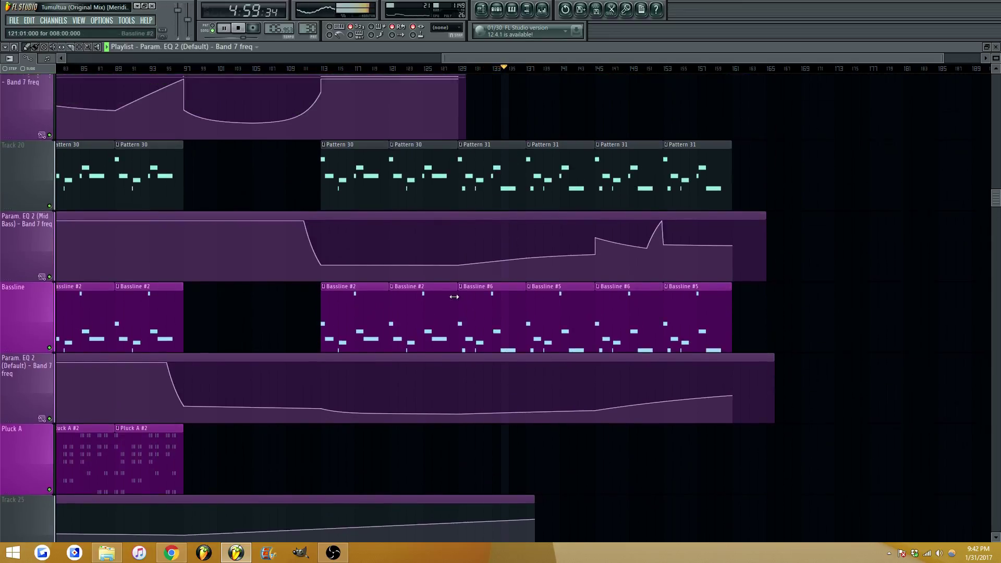
{"action": "scroll", "coordinate": [495, 293], "scroll_direction": "down", "scroll_amount": 8}
{"action": "scroll", "coordinate": [490, 287], "scroll_direction": "down", "scroll_amount": 4}
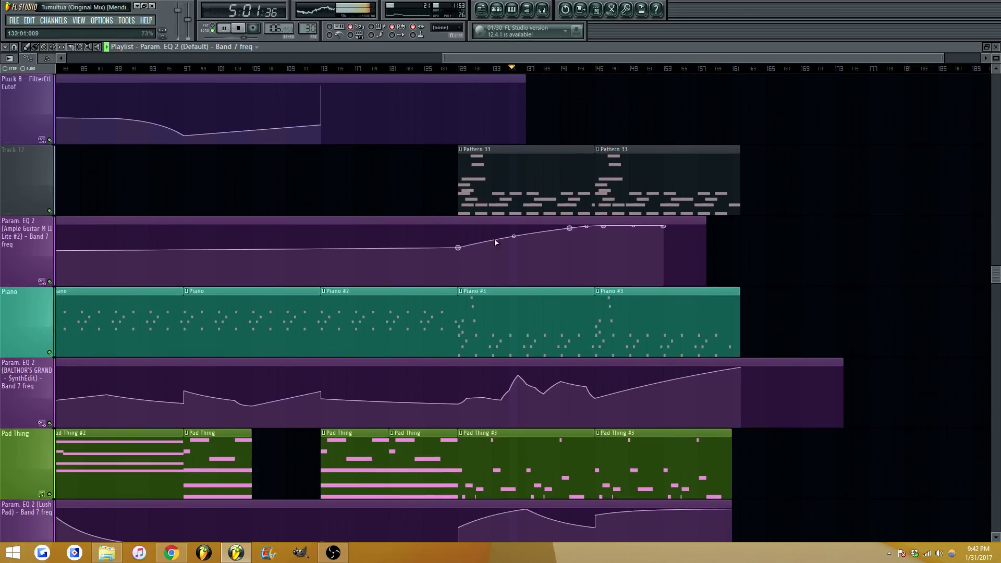
{"action": "scroll", "coordinate": [621, 171], "scroll_direction": "right", "scroll_amount": 4}
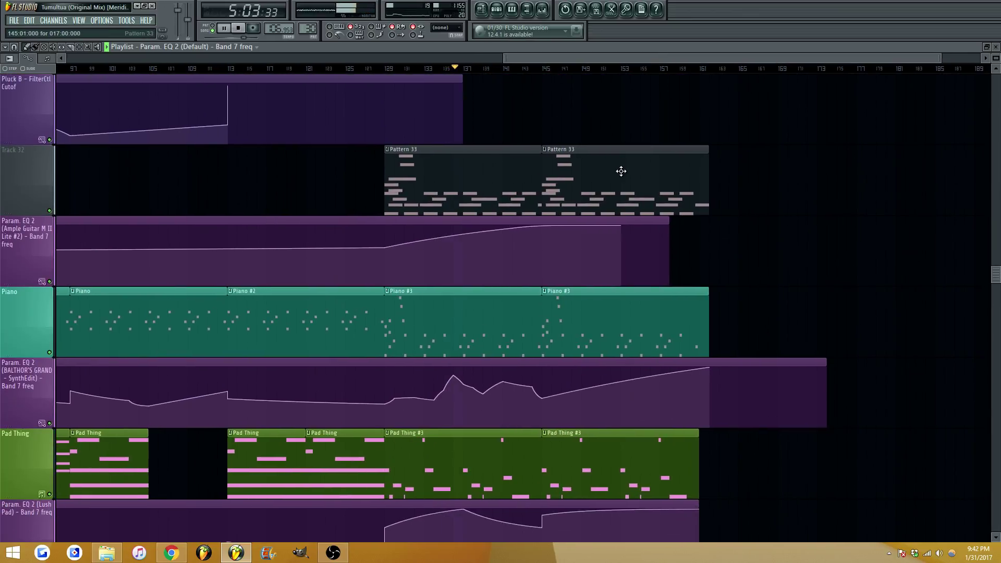
{"action": "left_click_drag", "start_coordinate": [688, 58], "coordinate": [705, 59]}
{"action": "scroll", "coordinate": [679, 87], "scroll_direction": "down", "scroll_amount": 2}
{"action": "scroll", "coordinate": [554, 241], "scroll_direction": "up", "scroll_amount": 3}
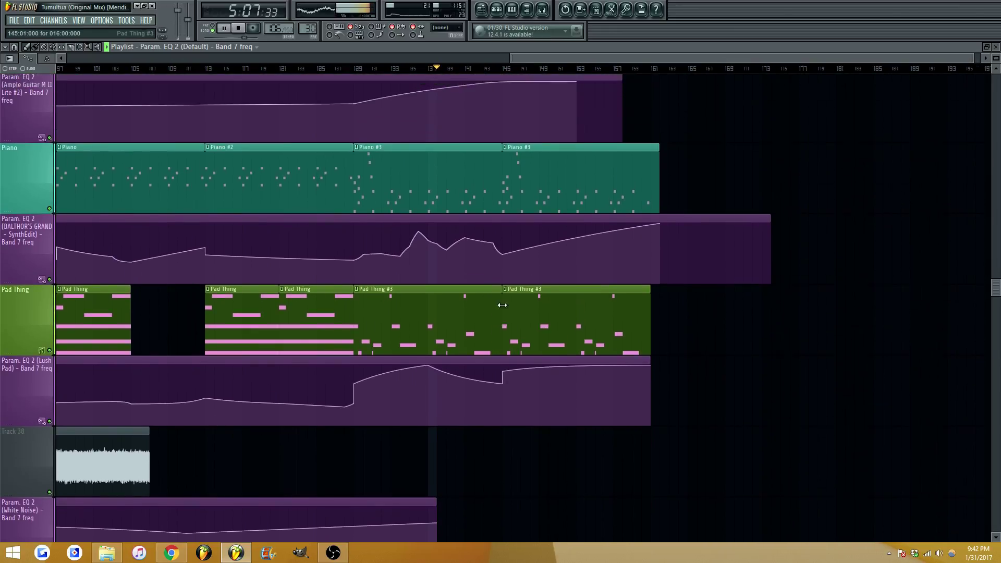
{"action": "scroll", "coordinate": [928, 210], "scroll_direction": "up", "scroll_amount": 10}
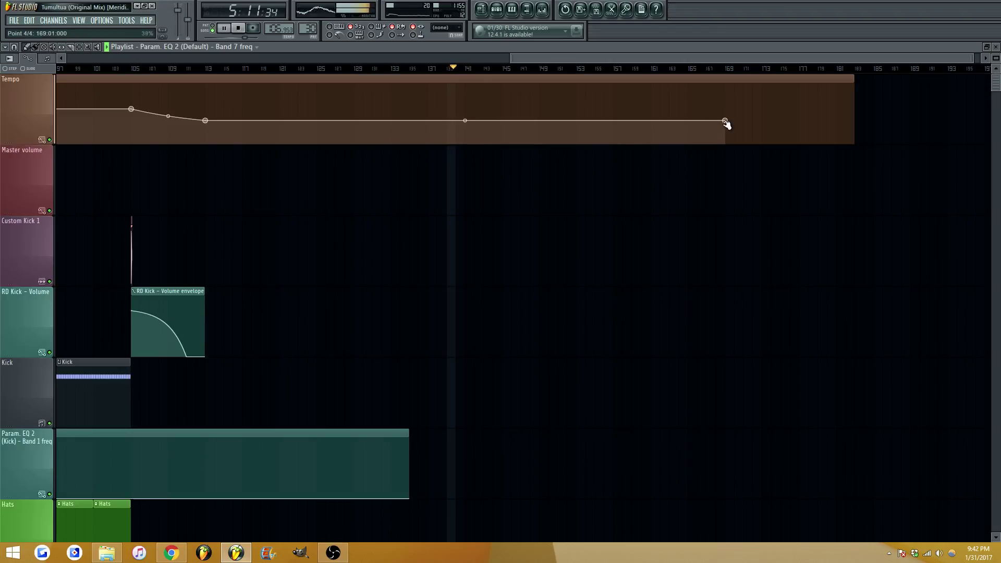
{"action": "scroll", "coordinate": [560, 268], "scroll_direction": "down", "scroll_amount": 12}
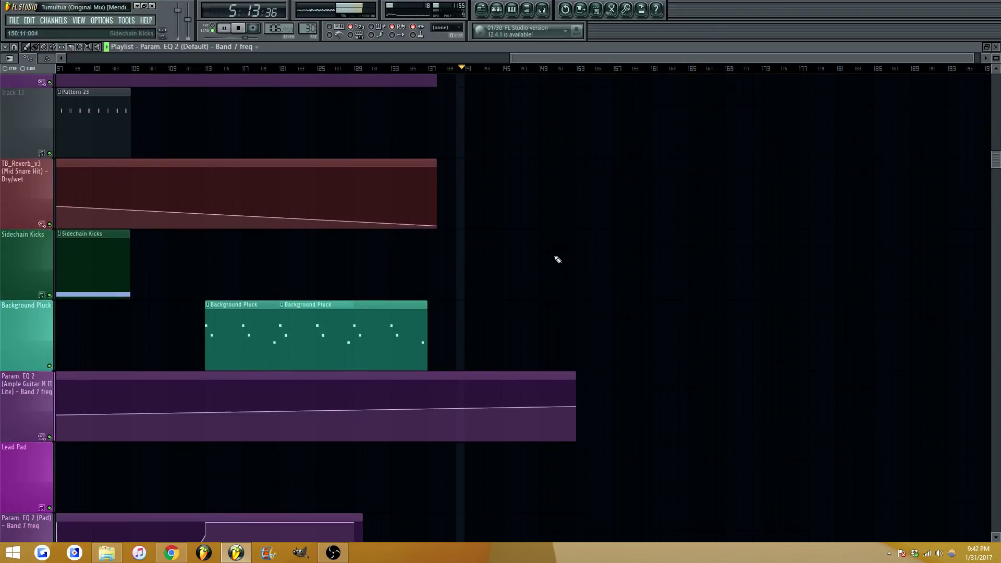
{"action": "scroll", "coordinate": [551, 248], "scroll_direction": "down", "scroll_amount": 10}
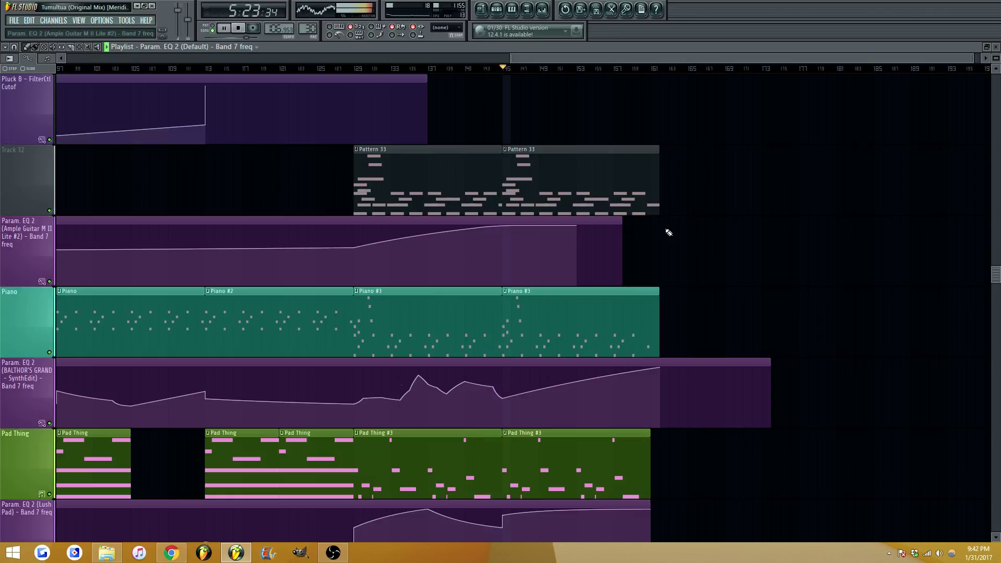
{"action": "scroll", "coordinate": [666, 227], "scroll_direction": "down", "scroll_amount": 2}
Add a raised point near bar 148 in the Param. EQ 2 (Mid Bass) automation, raise the bar 151 point and curve the following rise
{"action": "scroll", "coordinate": [608, 267], "scroll_direction": "up", "scroll_amount": 6}
{"action": "scroll", "coordinate": [577, 265], "scroll_direction": "up", "scroll_amount": 10}
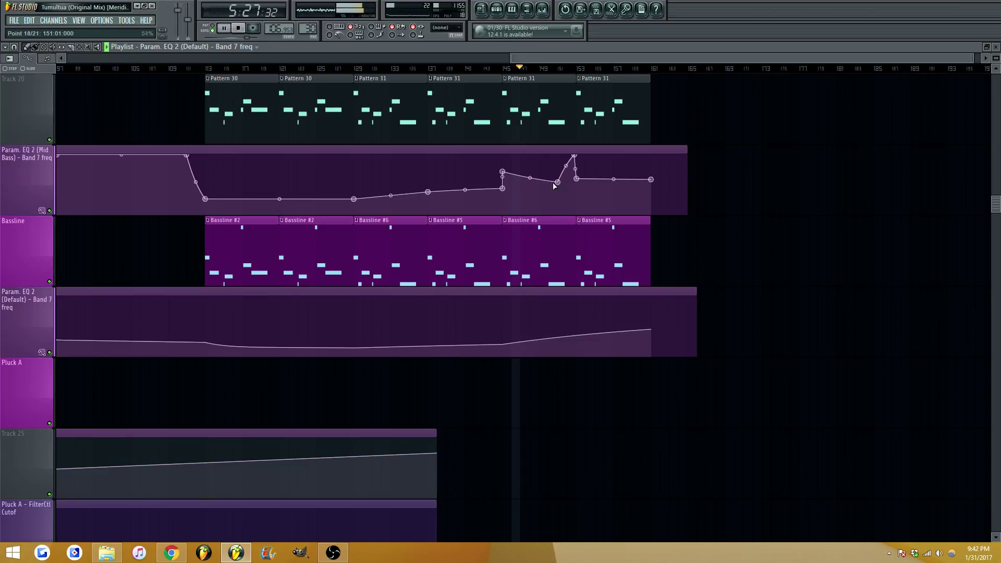
{"action": "left_click_drag", "start_coordinate": [538, 181], "coordinate": [529, 167]}
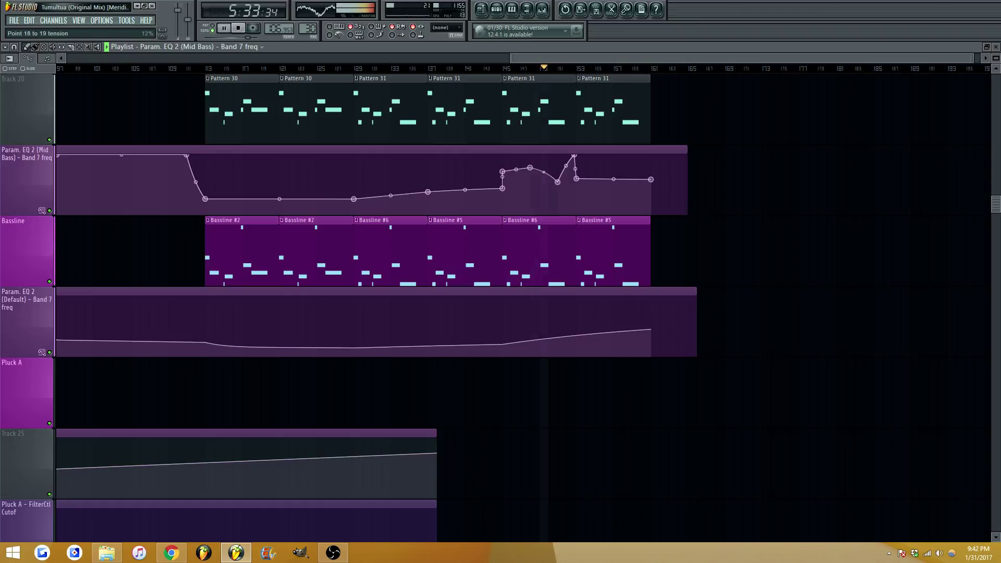
{"action": "left_click_drag", "start_coordinate": [558, 183], "coordinate": [558, 178]}
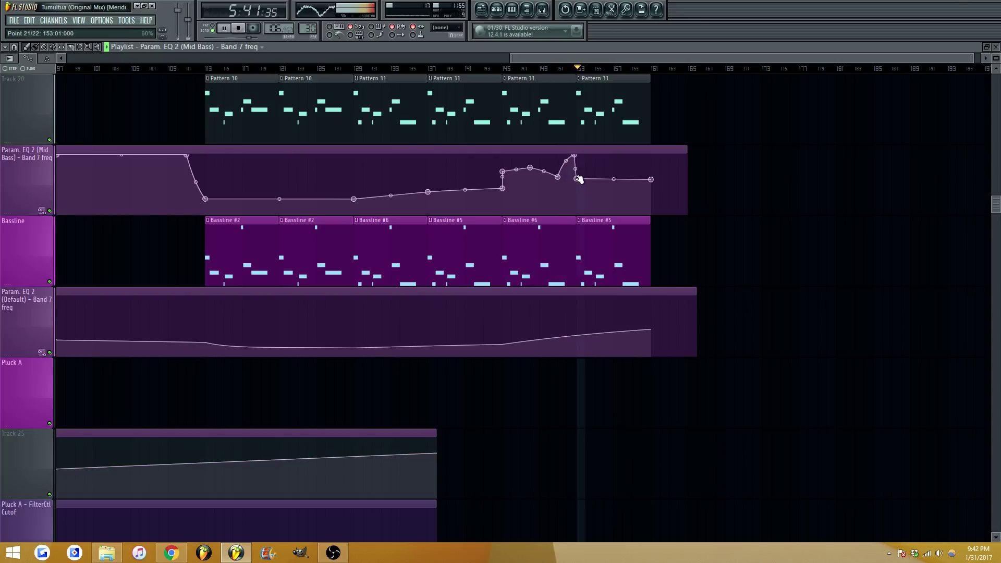
Set the grain shape of the Fruity Delay Bank on the Ample Guitar M II Lite #2 insert to about 48% and close the mixer
{"action": "scroll", "coordinate": [573, 177], "scroll_direction": "down", "scroll_amount": 1}
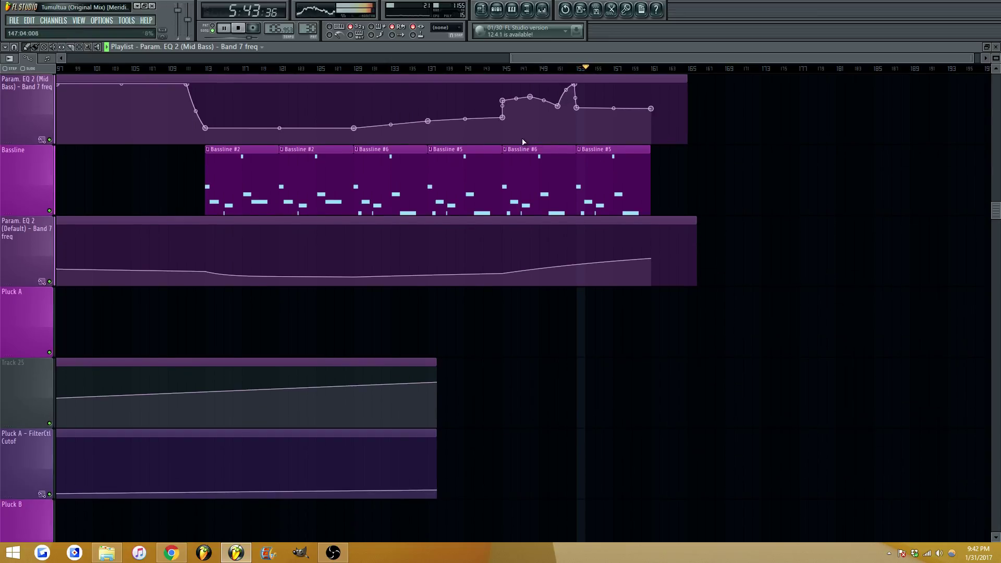
{"action": "scroll", "coordinate": [577, 83], "scroll_direction": "up", "scroll_amount": 1}
{"action": "left_click", "coordinate": [542, 11]}
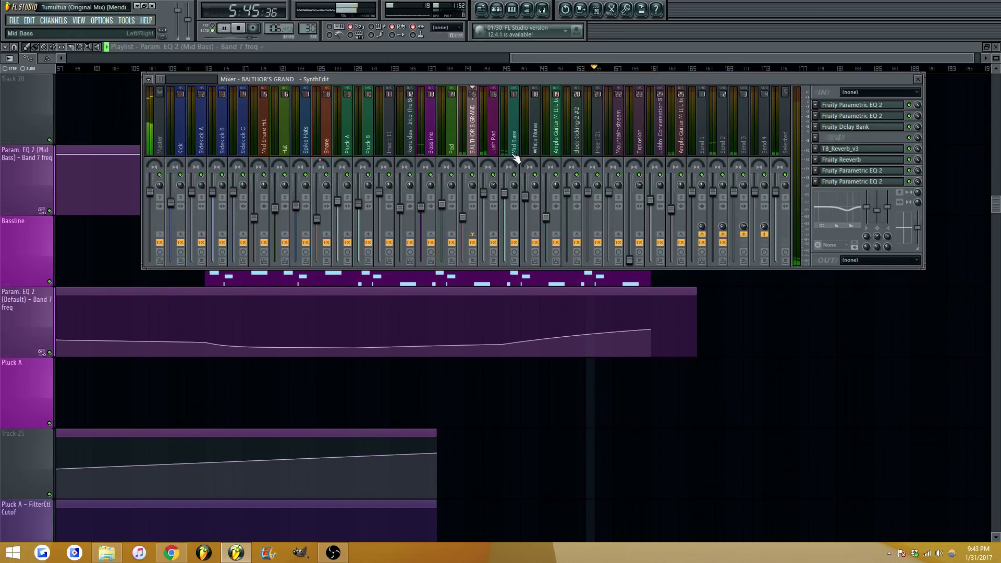
{"action": "left_click", "coordinate": [680, 151]}
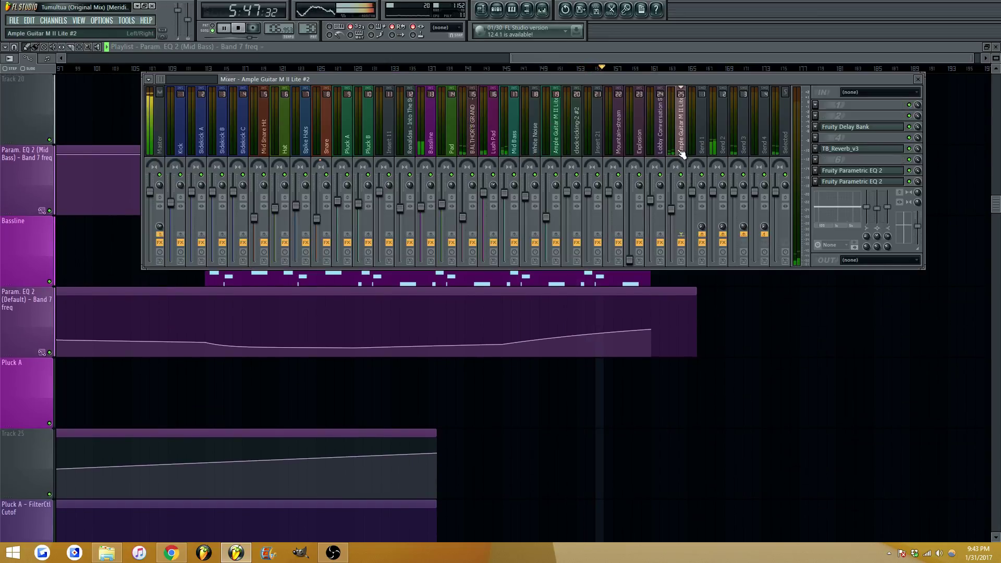
{"action": "left_click", "coordinate": [868, 130]}
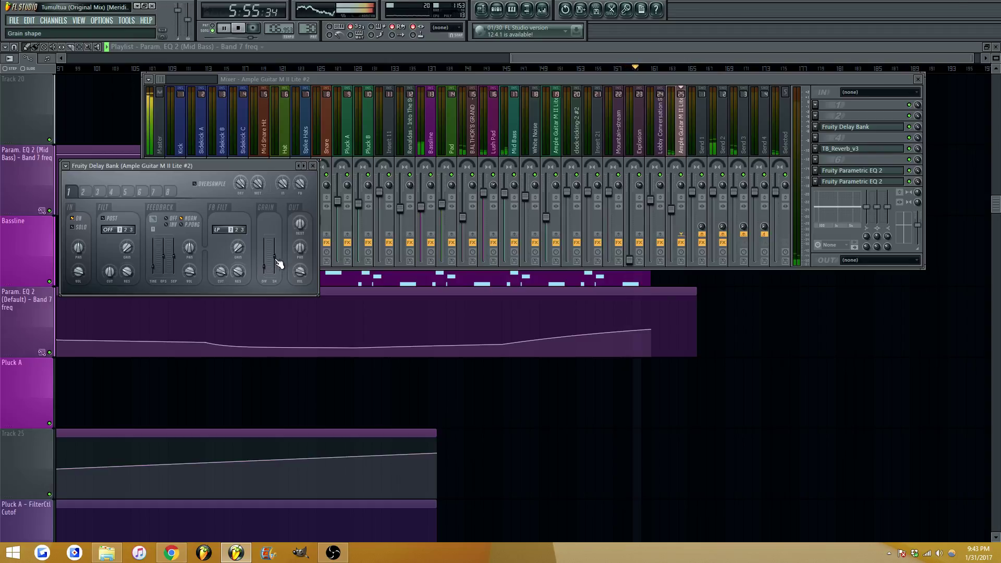
{"action": "left_click_drag", "start_coordinate": [276, 263], "coordinate": [279, 265]}
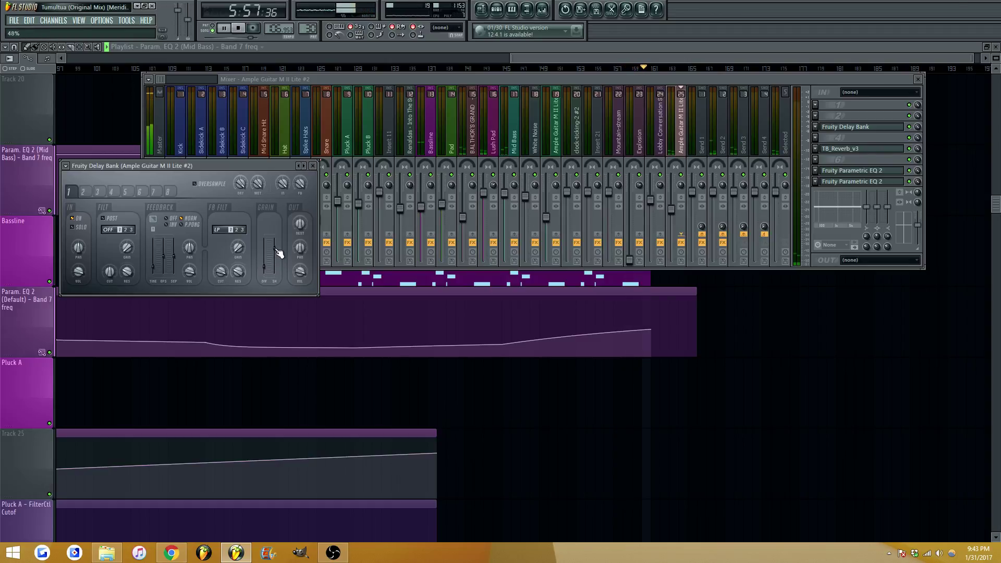
{"action": "key", "text": "Escape"}
{"action": "key", "text": "Escape"}
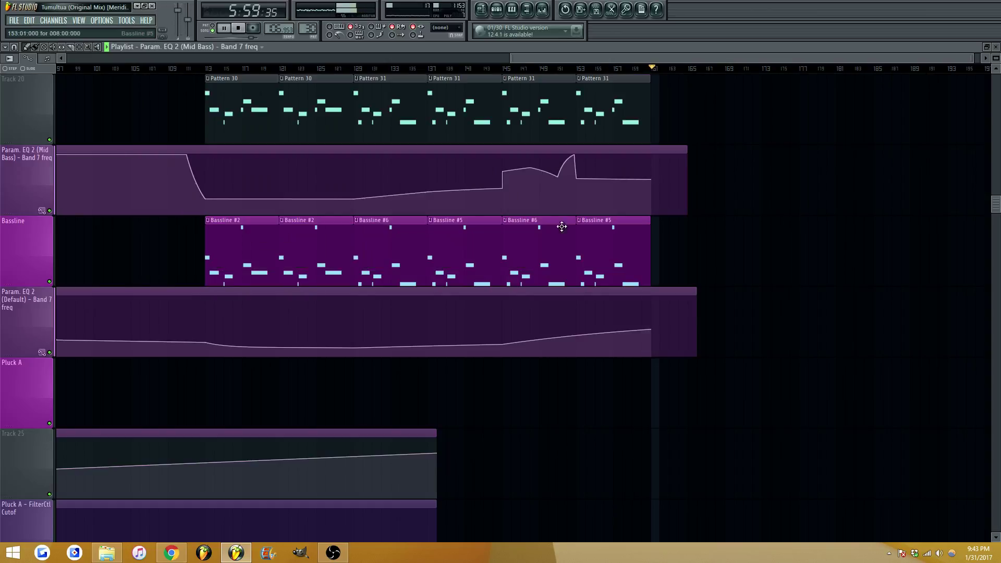
Restart playback from bar 113 and examine the Bassline clips and their EQ automation more closely
{"action": "scroll", "coordinate": [560, 225], "scroll_direction": "down", "scroll_amount": 1}
{"action": "key", "text": "space"}
{"action": "left_click", "coordinate": [206, 69]}
{"action": "key", "text": "space"}
{"action": "scroll", "coordinate": [557, 60], "scroll_direction": "up", "scroll_amount": 2}
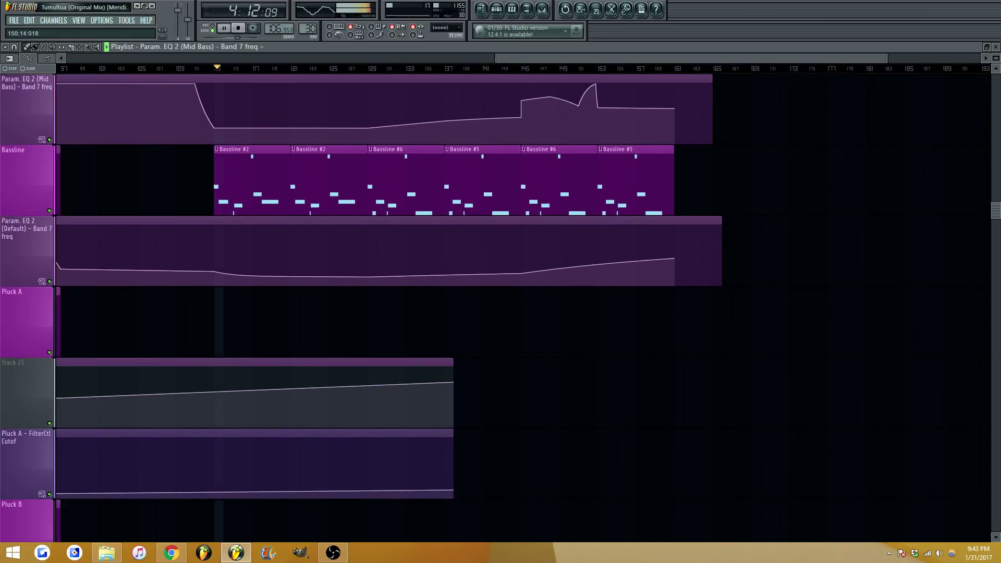
{"action": "scroll", "coordinate": [441, 179], "scroll_direction": "up", "scroll_amount": 1}
{"action": "scroll", "coordinate": [365, 280], "scroll_direction": "down", "scroll_amount": 1}
{"action": "scroll", "coordinate": [366, 279], "scroll_direction": "down", "scroll_amount": 1}
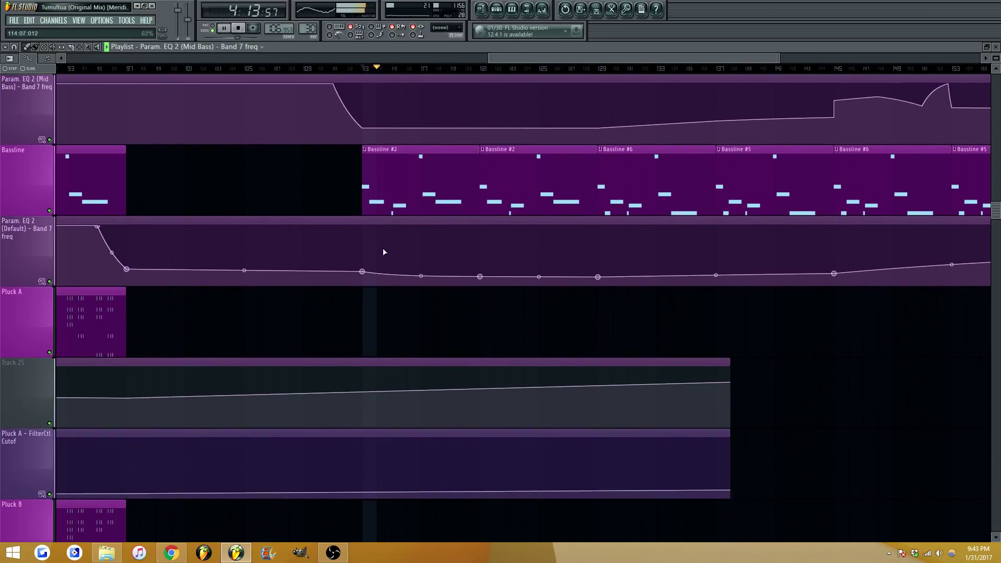
{"action": "right_click", "coordinate": [20, 252]}
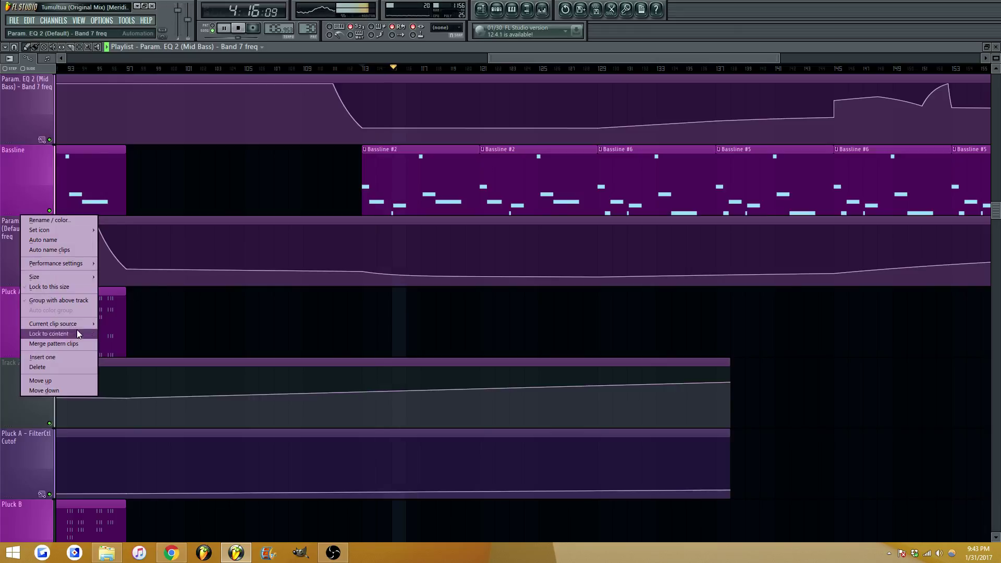
{"action": "left_click", "coordinate": [237, 191]}
{"action": "scroll", "coordinate": [344, 209], "scroll_direction": "up", "scroll_amount": 2}
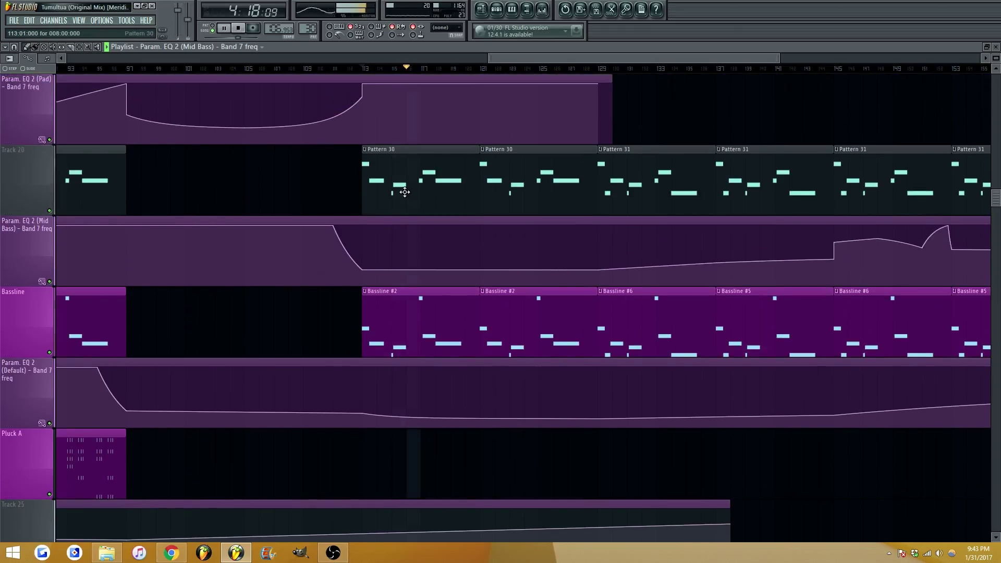
Copy the Pad Thing #3 clip to bar 113 on the Pad Thing track and restart playback
{"action": "scroll", "coordinate": [395, 207], "scroll_direction": "down", "scroll_amount": 15}
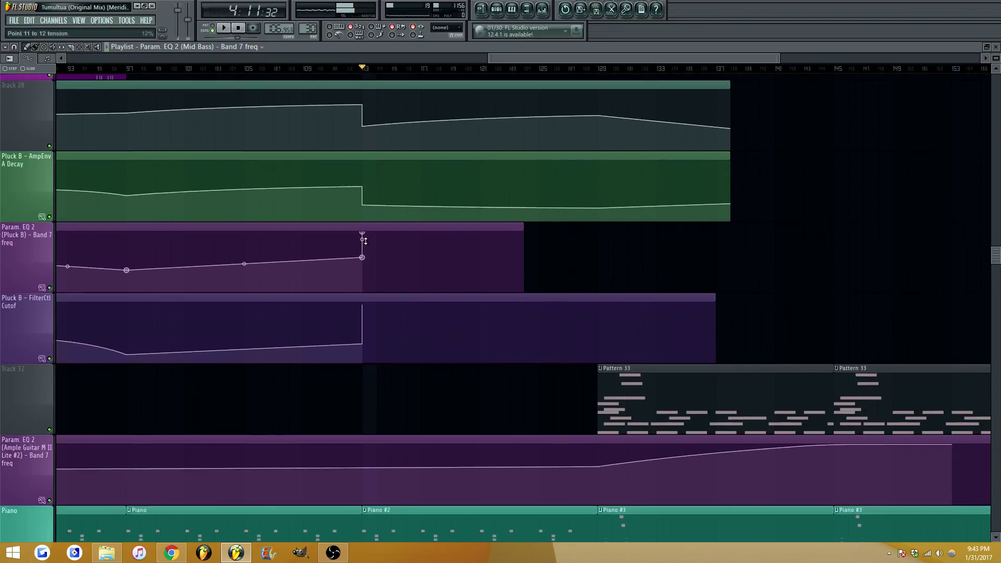
{"action": "key", "text": "space"}
{"action": "right_click", "coordinate": [434, 257]}
{"action": "right_click", "coordinate": [513, 251]}
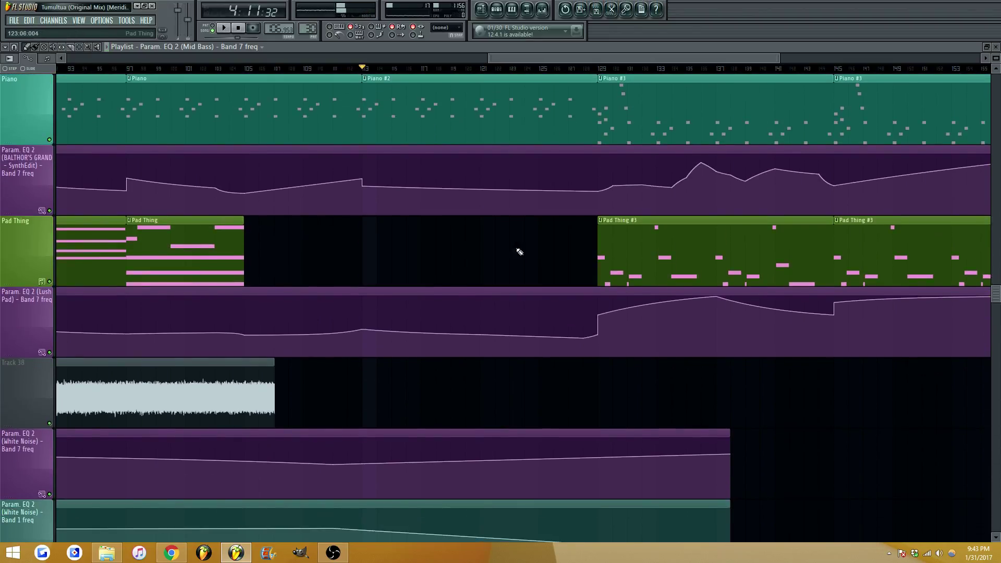
{"action": "left_click_drag", "start_coordinate": [665, 254], "coordinate": [429, 260]}
{"action": "key", "text": "space"}
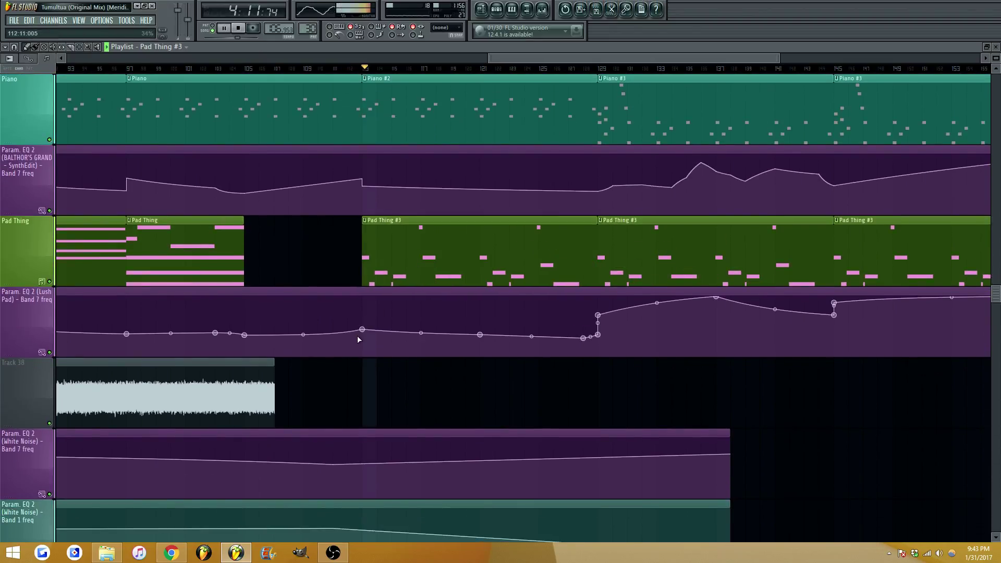
Nudge the bar 113 point in the Lush Pad Band 7 freq automation and slightly lower the one in the BALTHOR'S GRAND automation
{"action": "left_click_drag", "start_coordinate": [363, 330], "coordinate": [365, 331]}
{"action": "scroll", "coordinate": [365, 337], "scroll_direction": "up", "scroll_amount": 2}
{"action": "scroll", "coordinate": [368, 340], "scroll_direction": "up", "scroll_amount": 2}
{"action": "scroll", "coordinate": [372, 332], "scroll_direction": "down", "scroll_amount": 1}
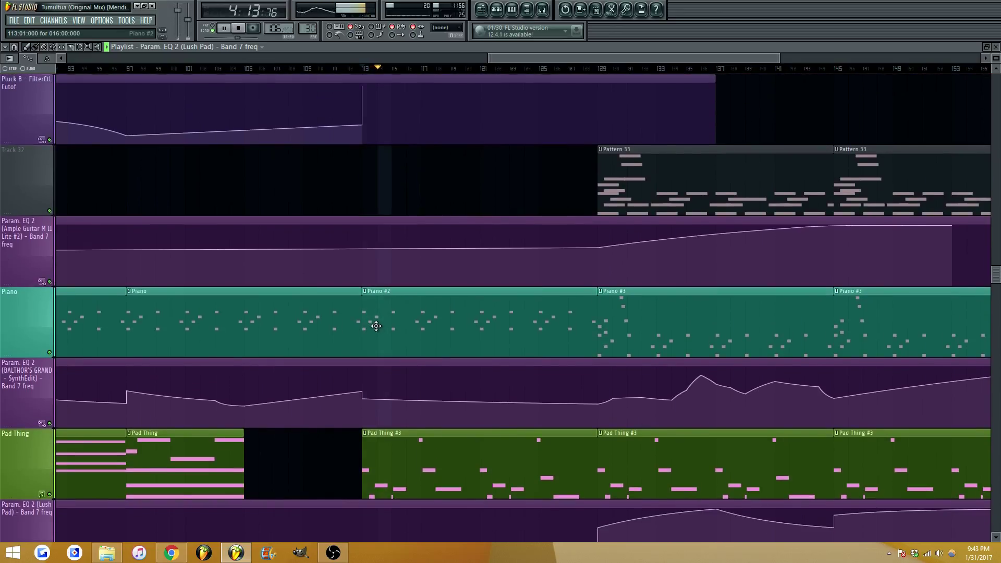
{"action": "mouse_move", "coordinate": [364, 401]}
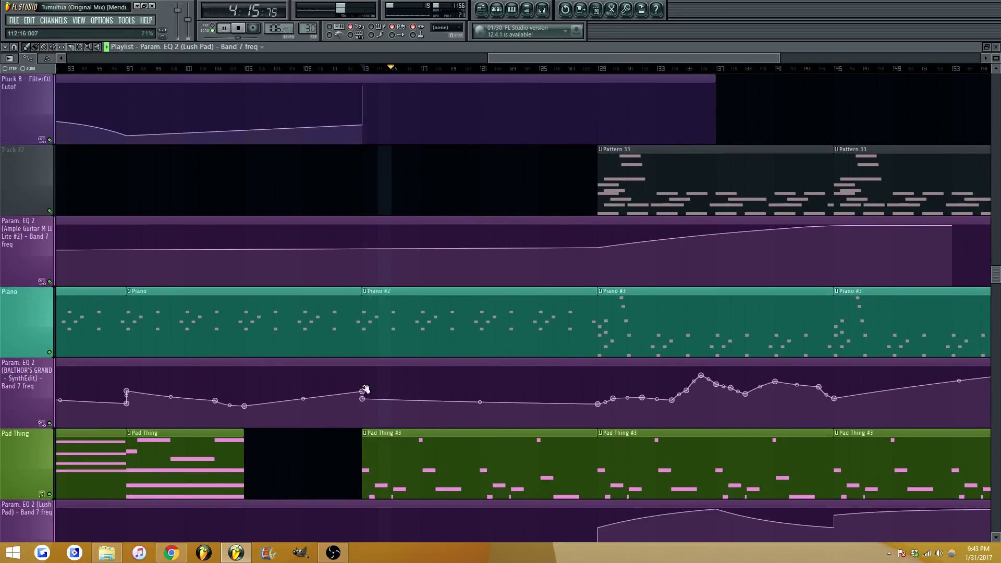
{"action": "left_click_drag", "start_coordinate": [364, 400], "coordinate": [367, 404]}
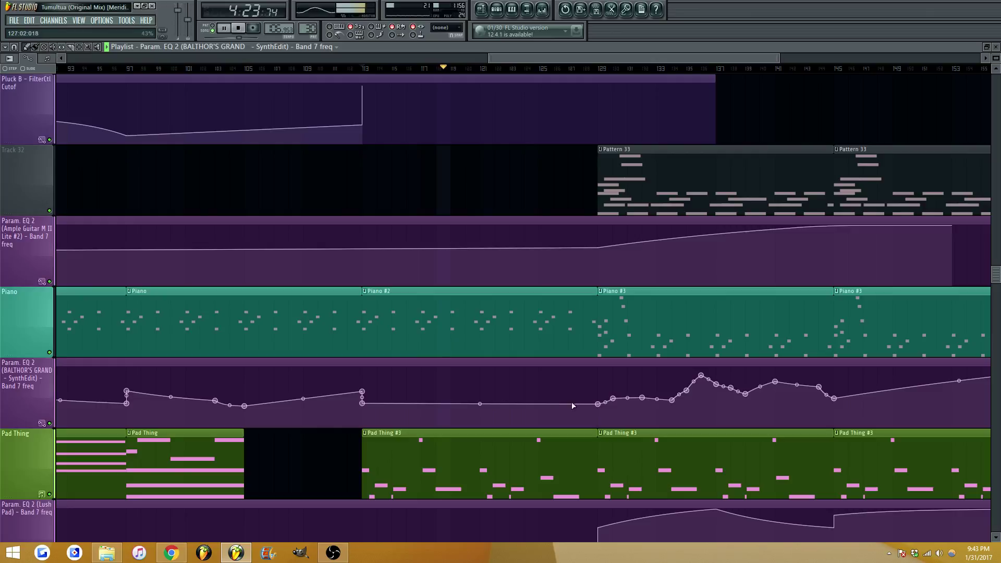
Copy the Mountain-stream audio clip from the song's opening to bar 112 on the same track and play from there
{"action": "scroll", "coordinate": [595, 408], "scroll_direction": "down", "scroll_amount": 5}
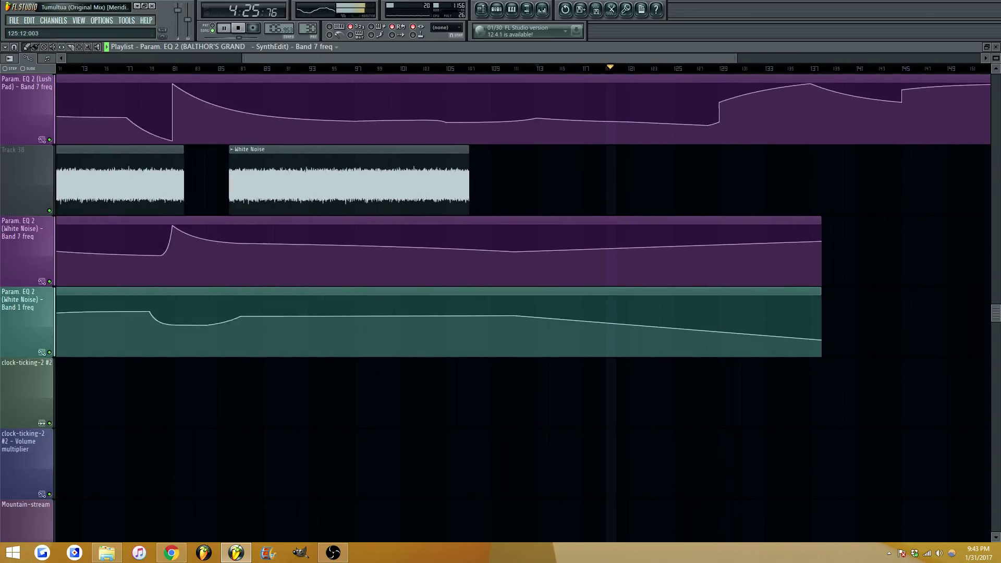
{"action": "scroll", "coordinate": [523, 307], "scroll_direction": "down", "scroll_amount": 3}
{"action": "key", "text": "space"}
{"action": "scroll", "coordinate": [189, 281], "scroll_direction": "down", "scroll_amount": 3}
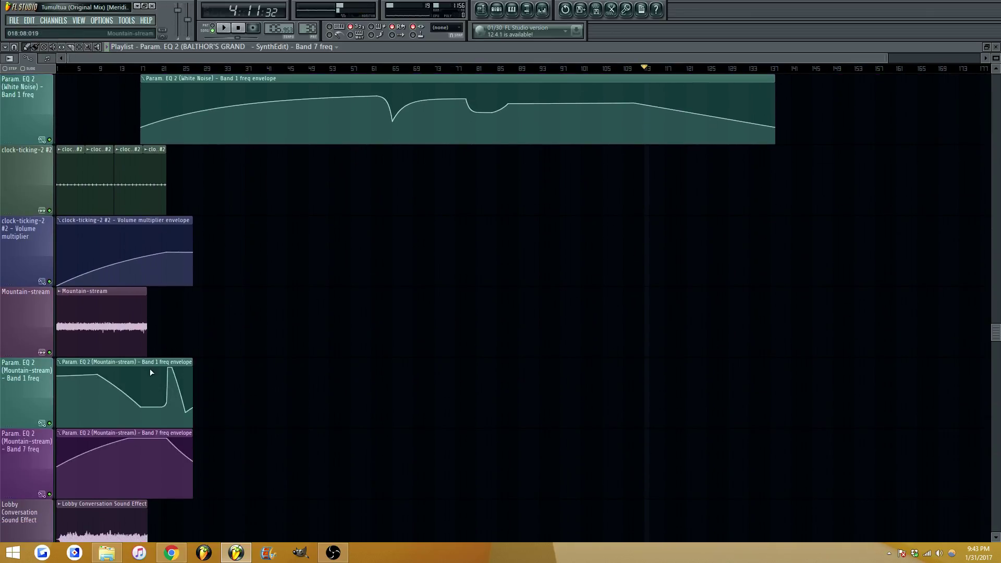
{"action": "scroll", "coordinate": [150, 369], "scroll_direction": "down", "scroll_amount": 1}
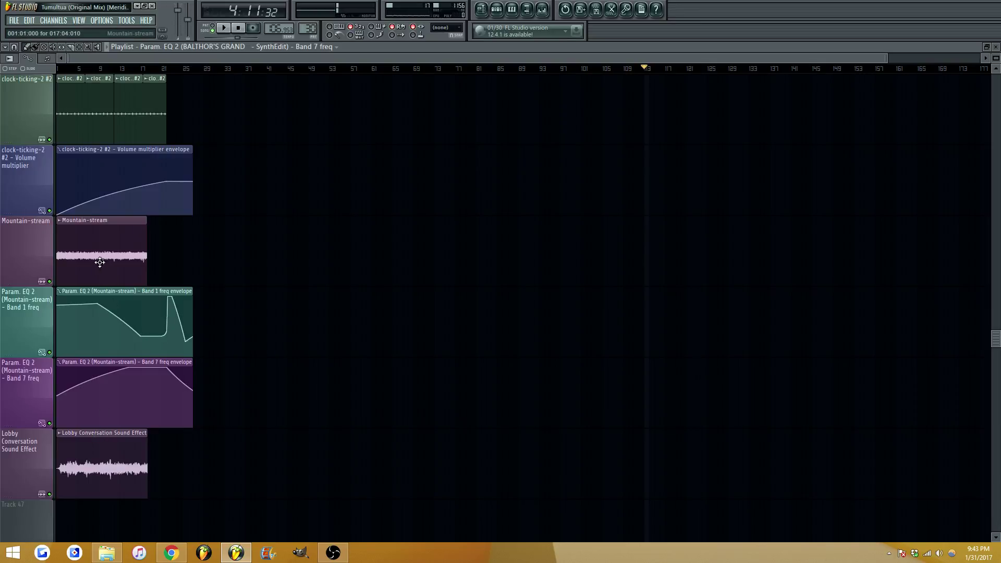
{"action": "left_click_drag", "start_coordinate": [99, 259], "coordinate": [667, 275]}
{"action": "key", "text": "space"}
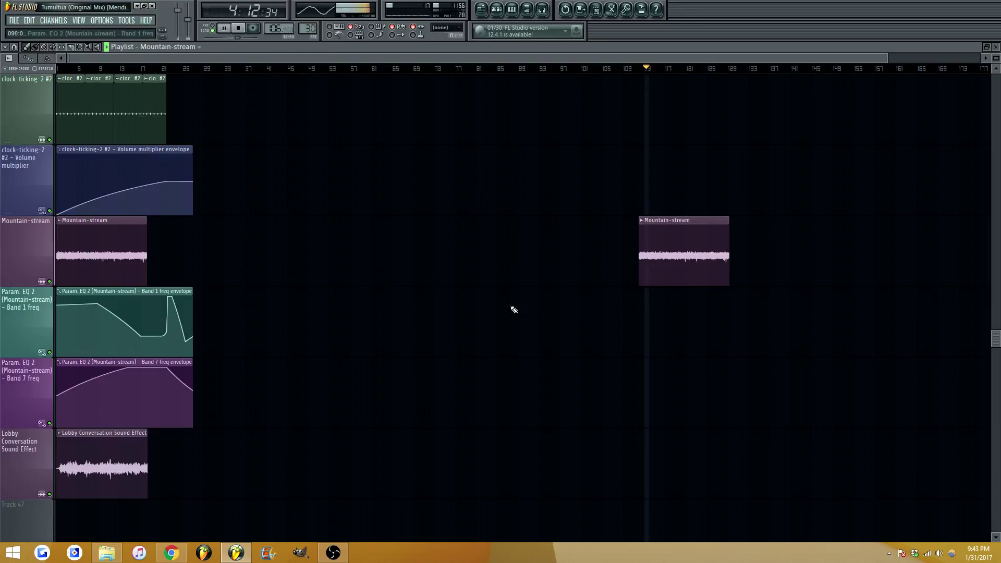
Extend the Mountain-stream Band 7 freq automation clip to about bar 165 and add a full-height point near bar 113 with a curved rise
{"action": "key", "text": "space"}
{"action": "left_click_drag", "start_coordinate": [192, 364], "coordinate": [914, 350]}
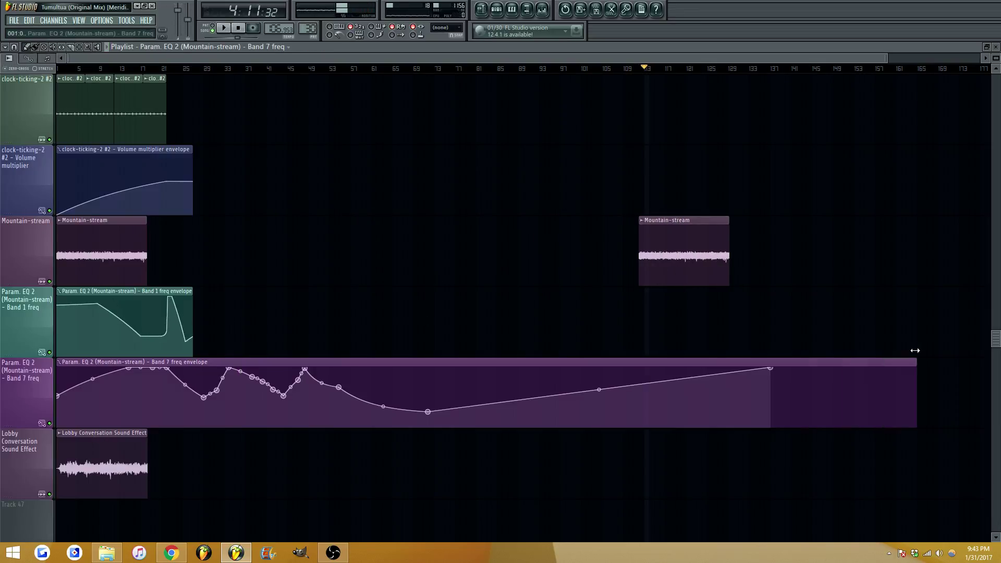
{"action": "right_click", "coordinate": [645, 374]}
{"action": "key", "text": "space"}
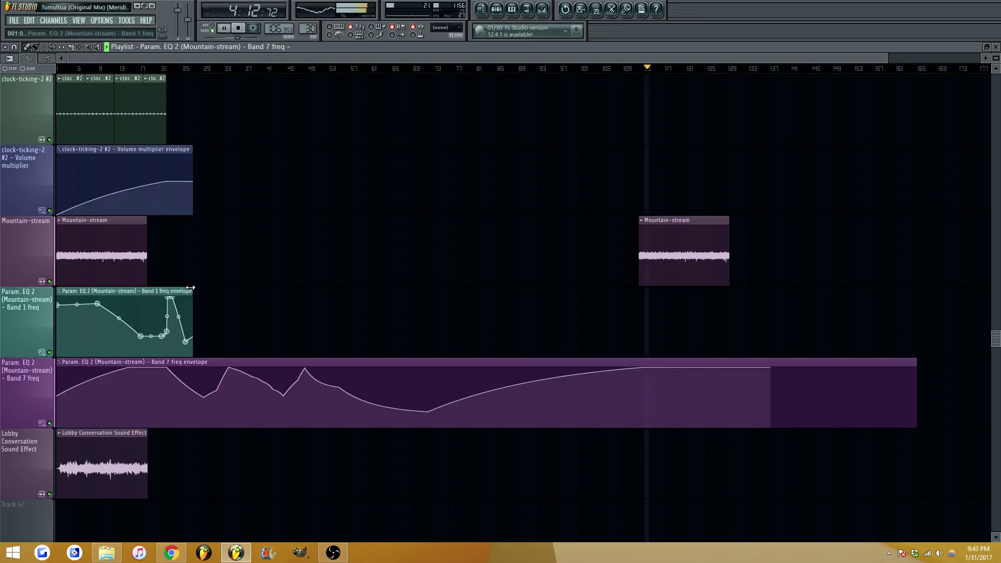
Extend the Mountain-stream Band 1 freq automation clip to about bar 165 and move its last point back to about bar 129
{"action": "left_click_drag", "start_coordinate": [190, 287], "coordinate": [914, 287]}
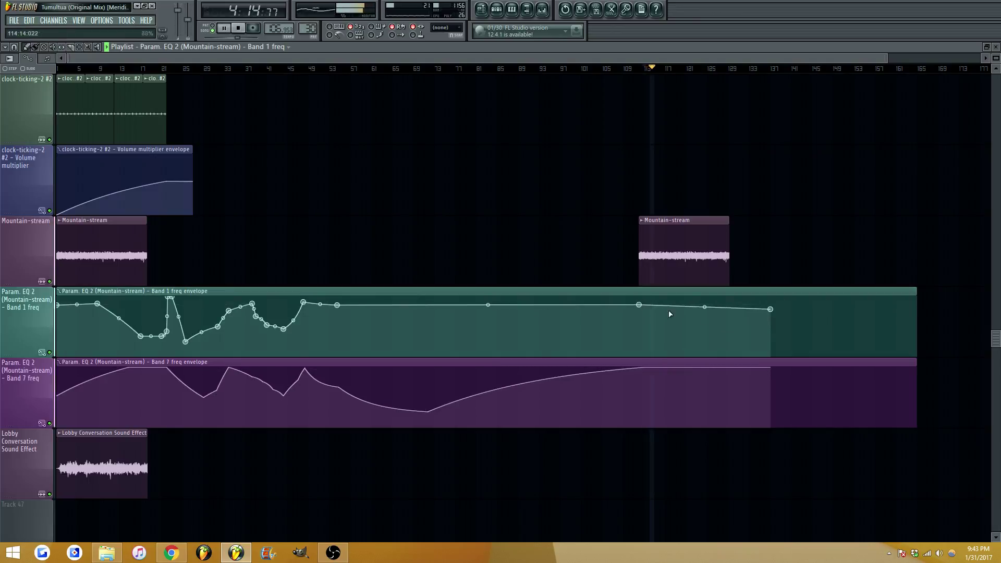
{"action": "left_click_drag", "start_coordinate": [769, 309], "coordinate": [728, 309]}
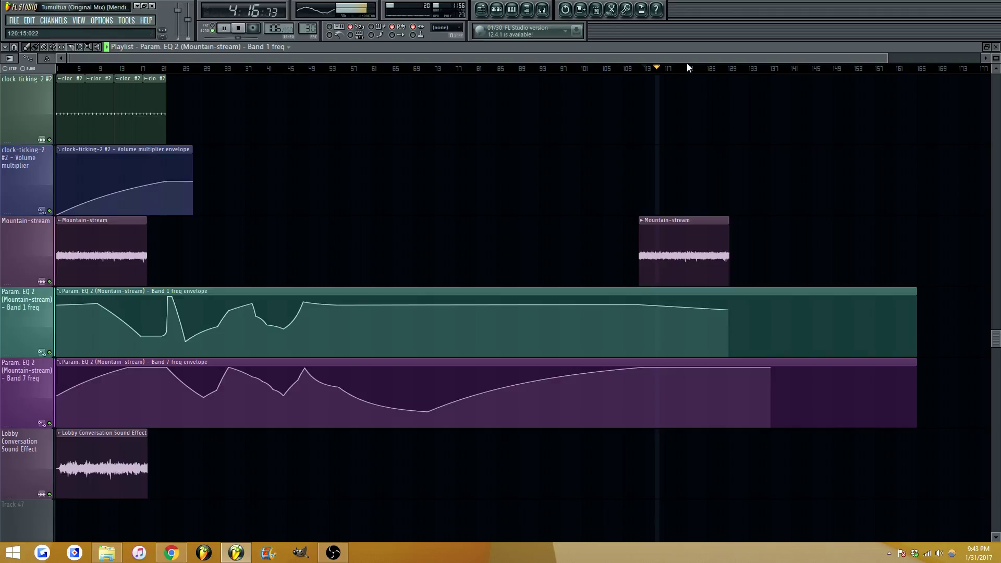
Lower the last Mountain-stream Band 1 freq point near bar 129 and add a full-height Band 7 freq point at bar 129
{"action": "scroll", "coordinate": [696, 59], "scroll_direction": "up", "scroll_amount": 4}
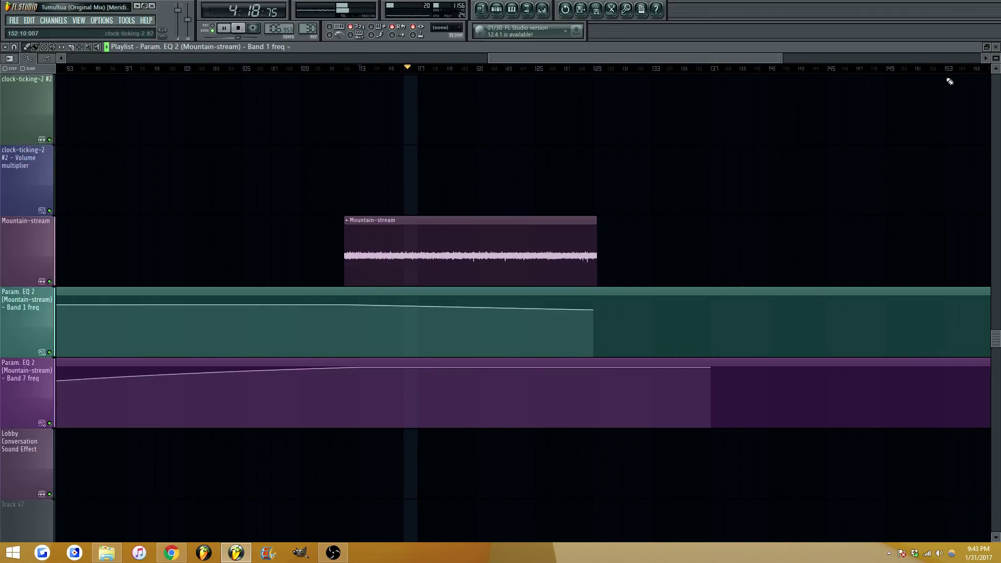
{"action": "left_click_drag", "start_coordinate": [996, 53], "coordinate": [995, 60]}
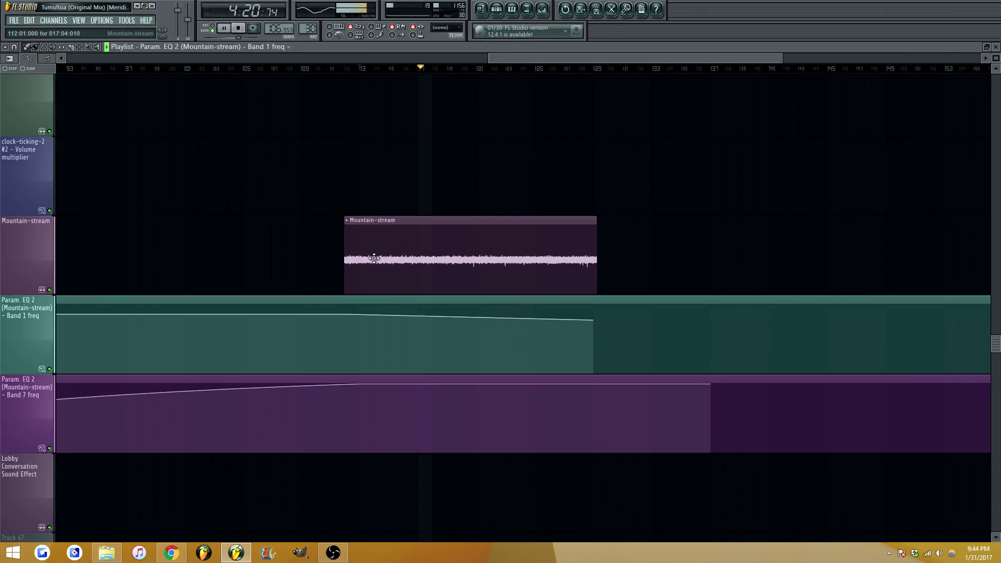
{"action": "left_click_drag", "start_coordinate": [596, 319], "coordinate": [599, 326]}
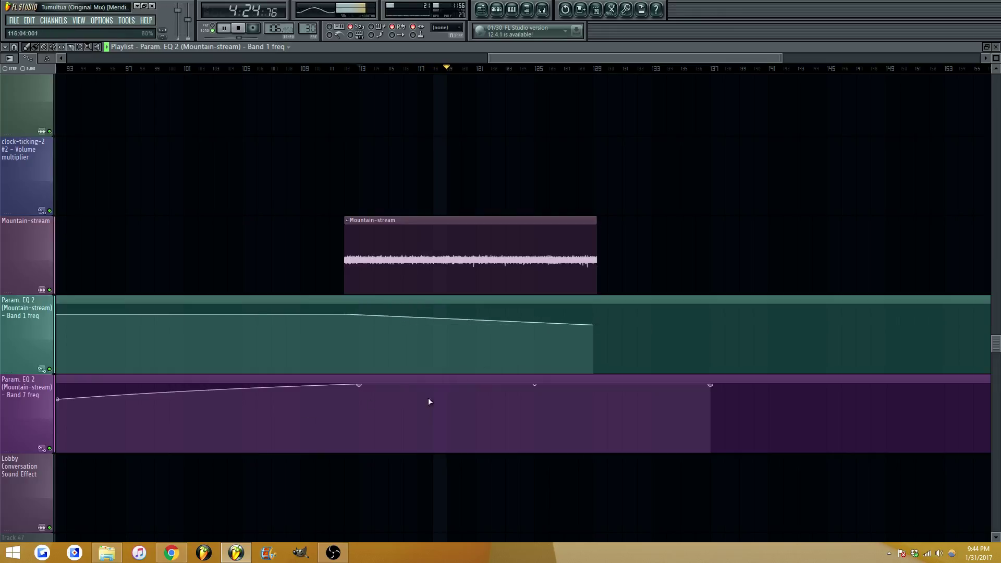
{"action": "right_click", "coordinate": [594, 393]}
{"action": "left_click_drag", "start_coordinate": [596, 394], "coordinate": [596, 383]}
Lower the Mountain-stream mixer insert's volume to about -1.4 dB
{"action": "left_click", "coordinate": [542, 11]}
{"action": "left_click", "coordinate": [618, 152]}
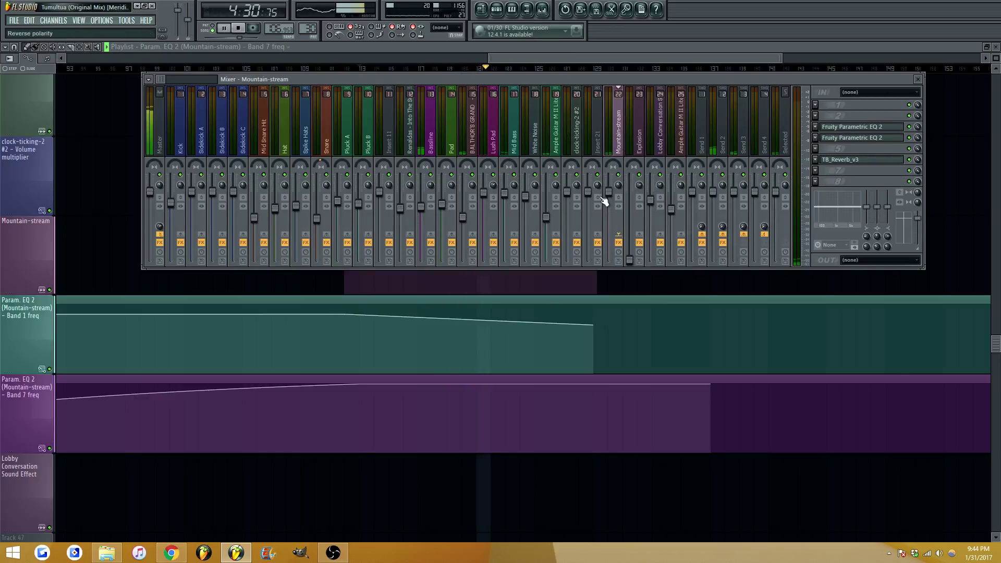
{"action": "left_click_drag", "start_coordinate": [609, 193], "coordinate": [609, 198]}
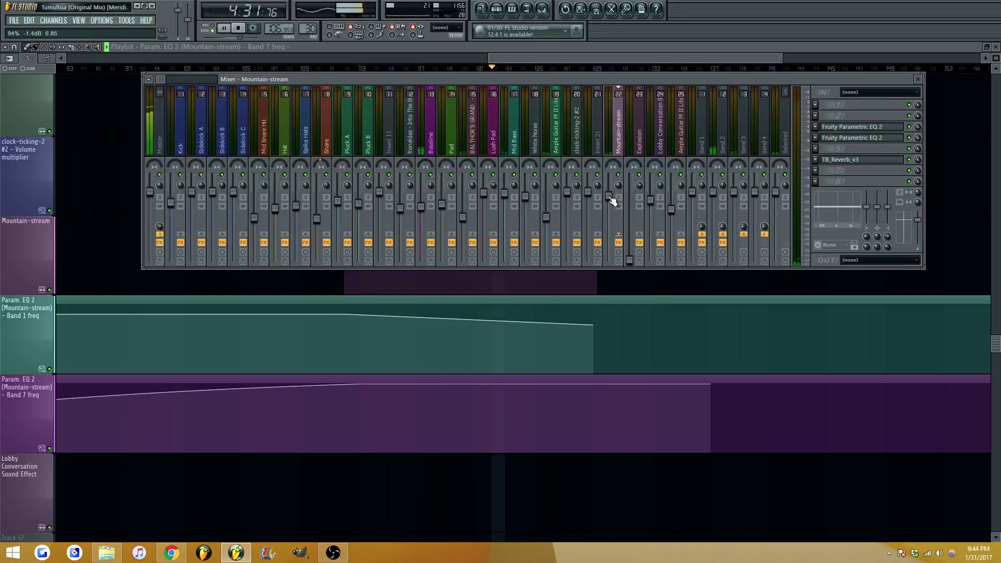
In Mountain-stream's slot 4 Fruity Parametric EQ 2, shift band 4 to the highs with a slight cut, lower band 5, and close the mixer
{"action": "left_click", "coordinate": [849, 142]}
{"action": "left_click_drag", "start_coordinate": [203, 272], "coordinate": [286, 280]}
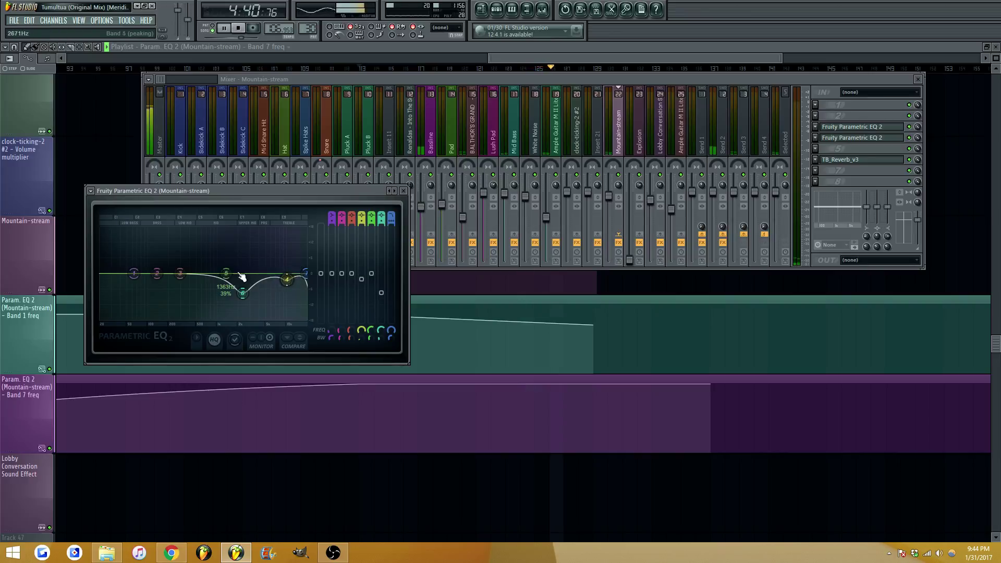
{"action": "mouse_move", "coordinate": [227, 281]}
{"action": "left_mouse_down"}
{"action": "mouse_move", "coordinate": [245, 295]}
{"action": "mouse_move", "coordinate": [223, 252]}
{"action": "mouse_move", "coordinate": [220, 287]}
{"action": "left_mouse_up"}
{"action": "scroll", "coordinate": [244, 296], "scroll_direction": "up", "scroll_amount": 3}
{"action": "key", "text": "Escape"}
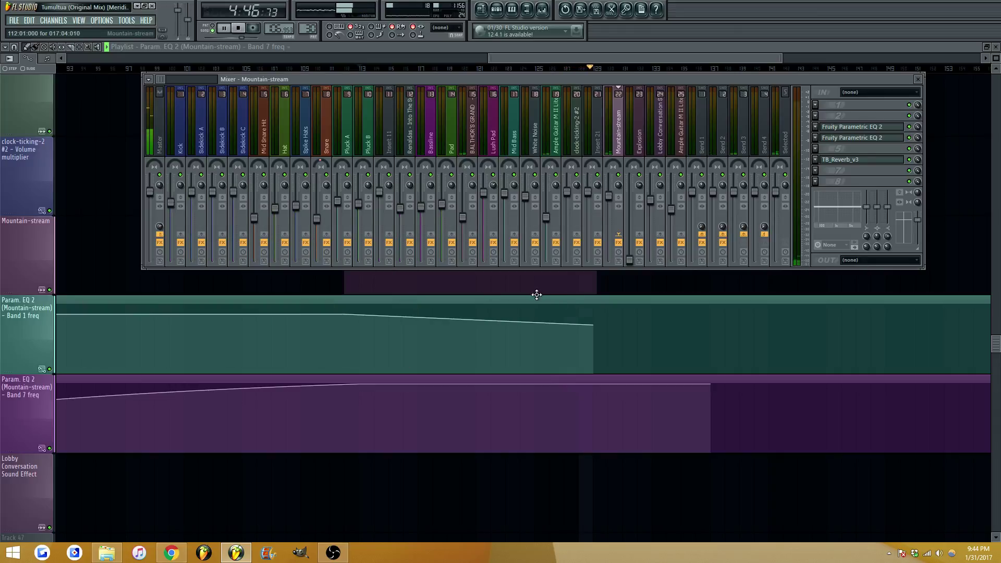
{"action": "key", "text": "Escape"}
{"action": "left_click_drag", "start_coordinate": [573, 263], "coordinate": [837, 263]}
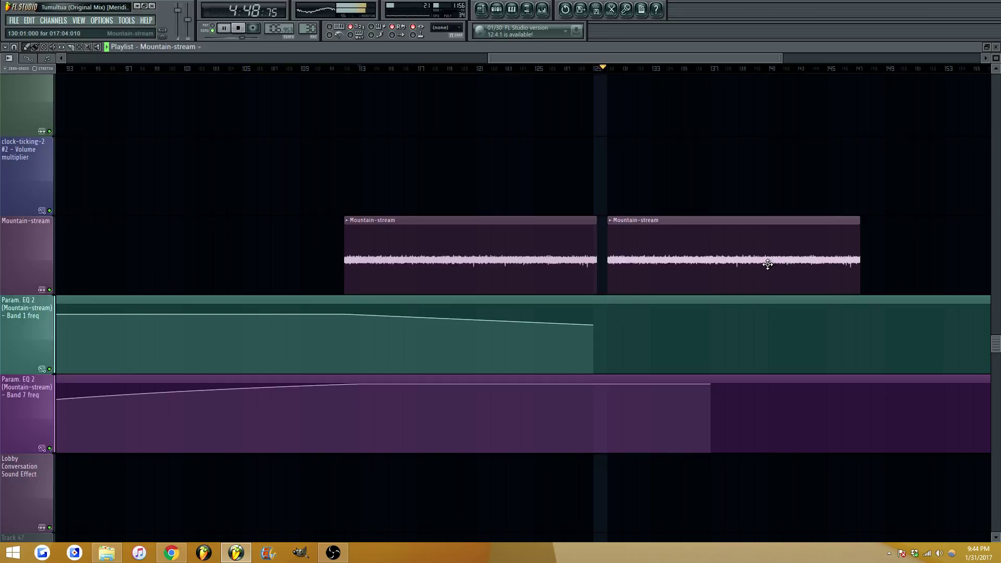
{"action": "left_click_drag", "start_coordinate": [762, 267], "coordinate": [755, 268]}
{"action": "right_click", "coordinate": [656, 257]}
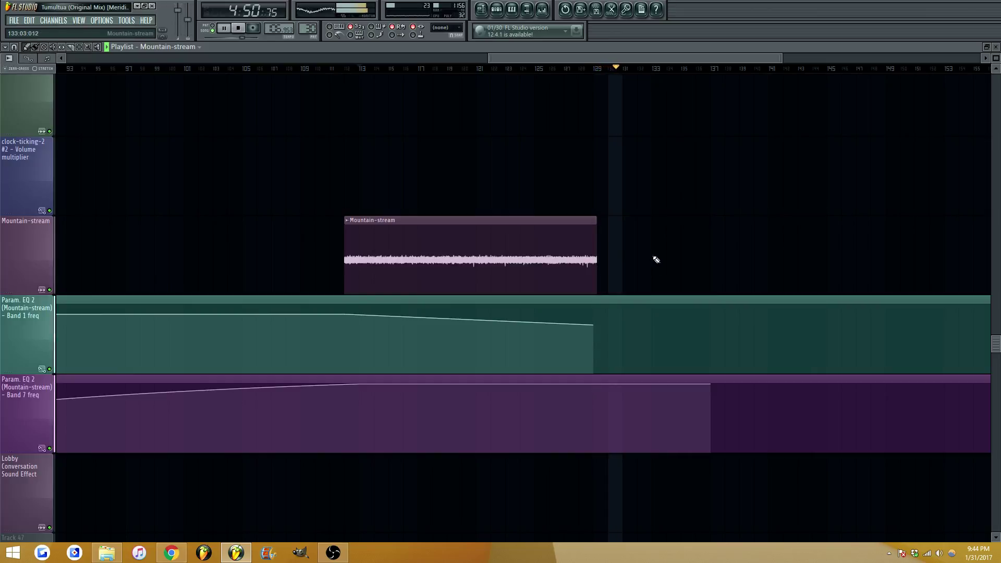
Repeat the Mountain-stream clip directly from bar 129 and extend its Band 1 freq automation down to a new end point at bar 146
{"action": "left_click_drag", "start_coordinate": [593, 228], "coordinate": [777, 239]}
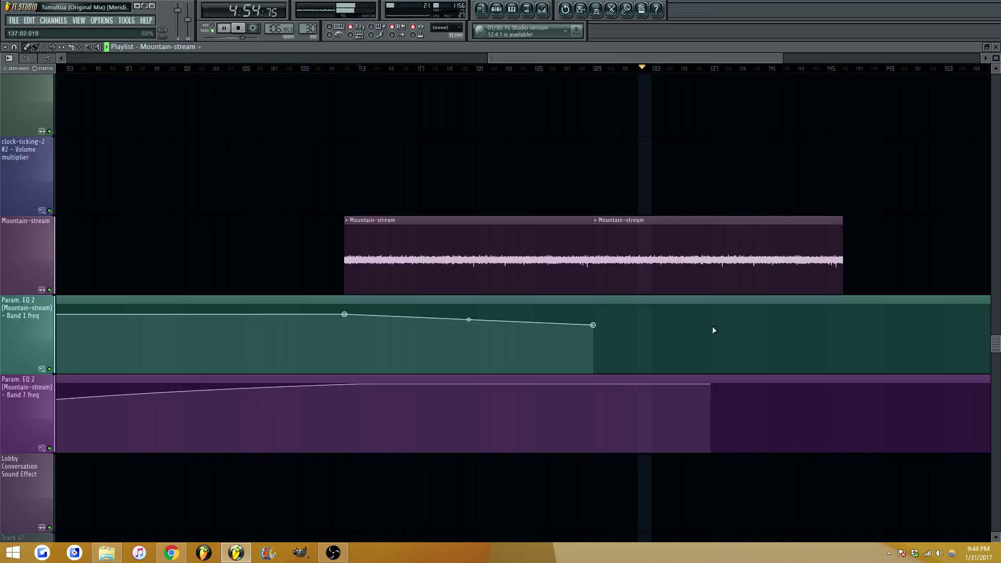
{"action": "right_click", "coordinate": [813, 335]}
{"action": "left_click_drag", "start_coordinate": [813, 335], "coordinate": [841, 343]}
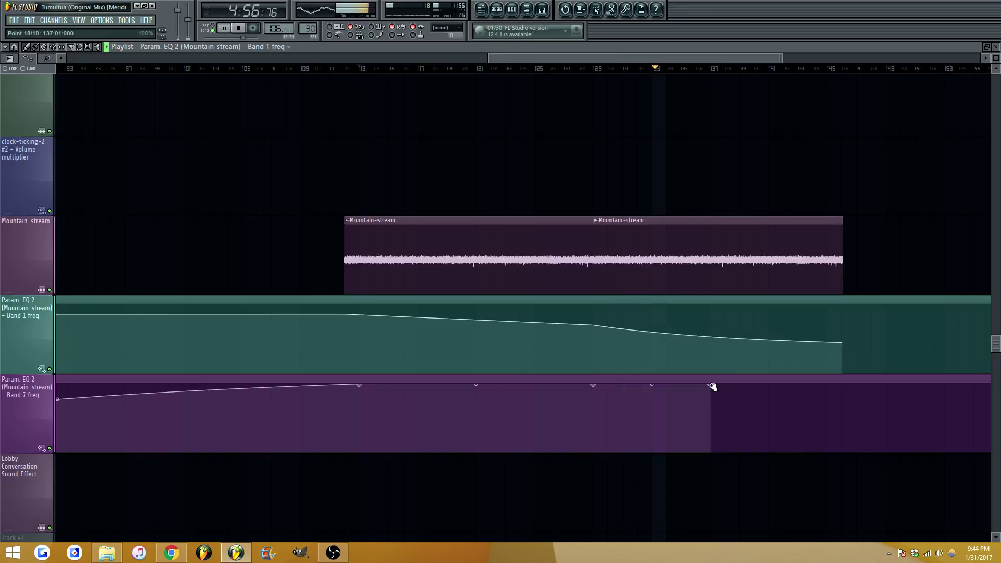
Slope the Mountain-stream Band 7 freq automation down through bar 135 to bar 146, and bend the Band 1 curve after bar 129 upward
{"action": "left_click_drag", "start_coordinate": [712, 386], "coordinate": [683, 397]}
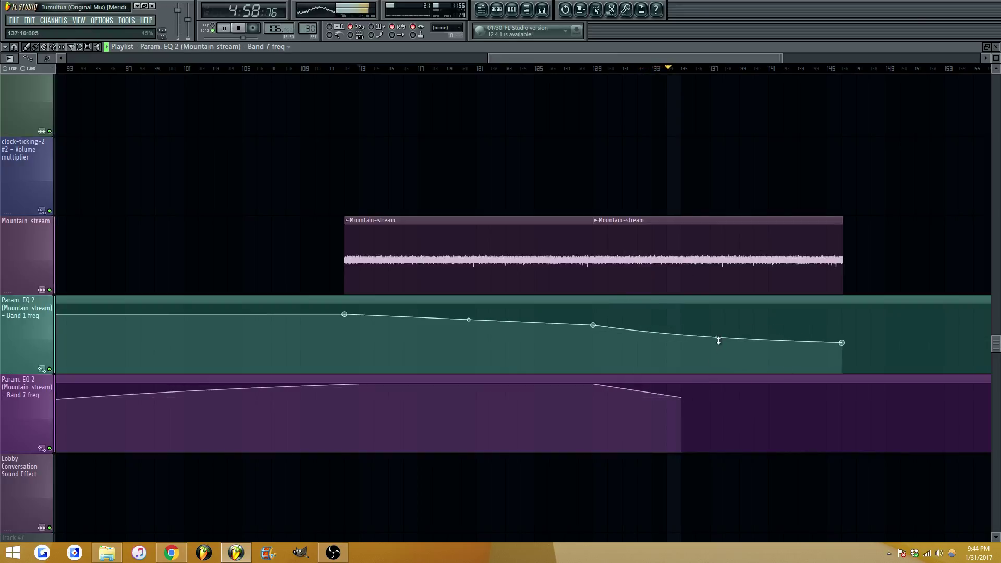
{"action": "left_click_drag", "start_coordinate": [718, 340], "coordinate": [717, 335]}
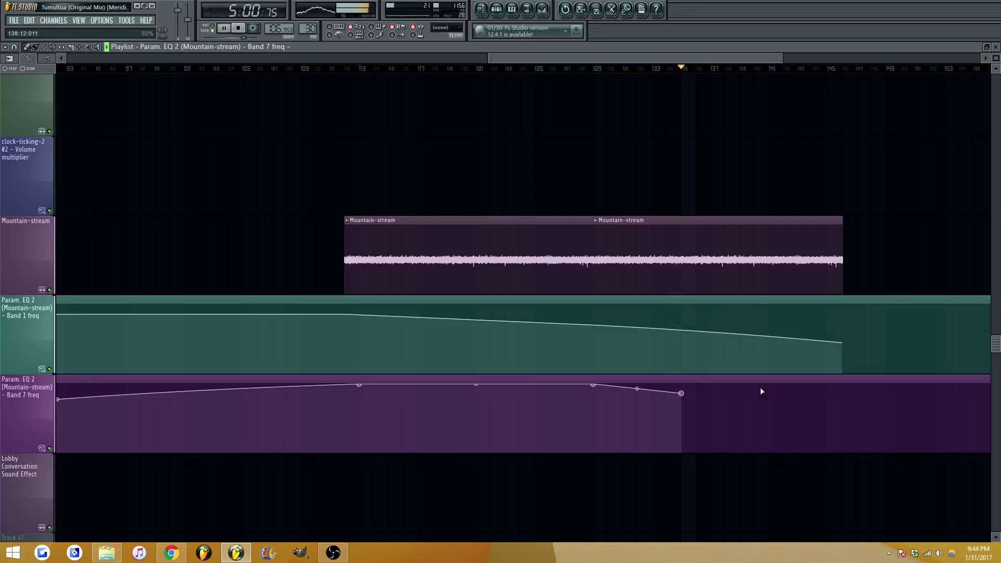
{"action": "left_click_drag", "start_coordinate": [760, 391], "coordinate": [847, 399]}
{"action": "key", "text": "space"}
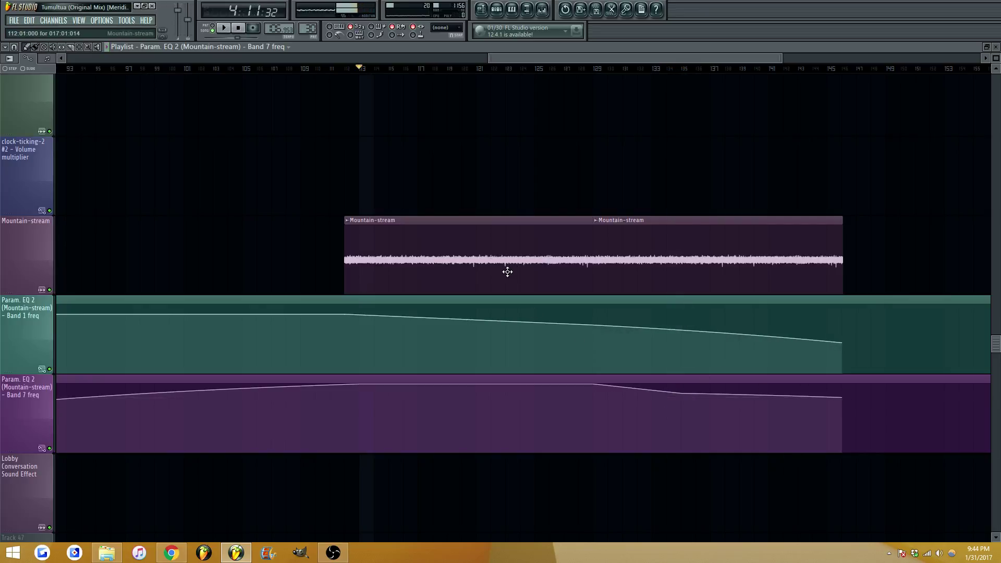
Restart playback near bar 113 and insert an empty track between Bassline and its Param. EQ 2 (Default) automation
{"action": "key", "text": "space"}
{"action": "key", "text": "space"}
{"action": "left_click_drag", "start_coordinate": [508, 57], "coordinate": [507, 86]}
{"action": "left_click", "coordinate": [429, 68]}
{"action": "scroll", "coordinate": [423, 203], "scroll_direction": "up", "scroll_amount": 1}
{"action": "scroll", "coordinate": [425, 204], "scroll_direction": "up", "scroll_amount": 10}
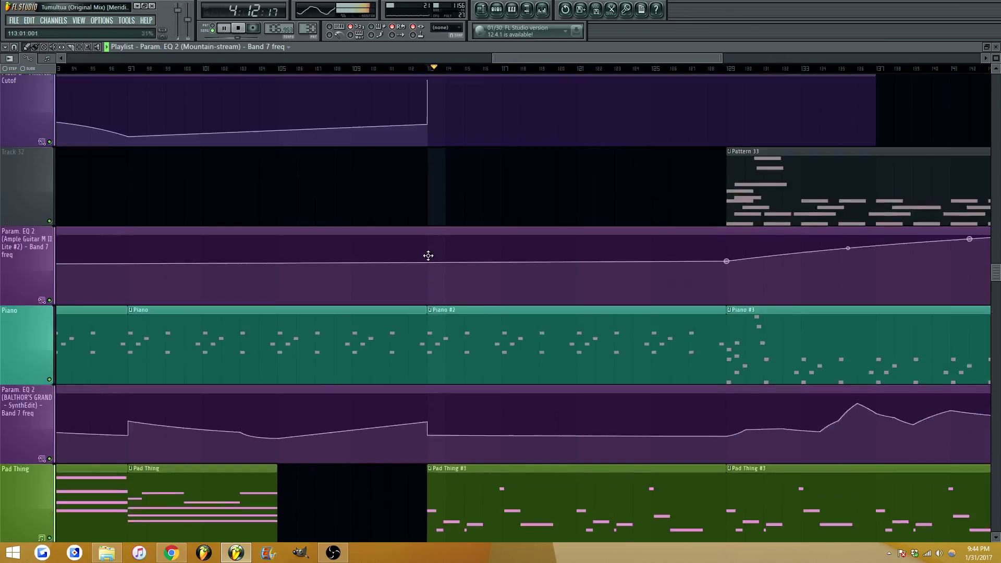
{"action": "scroll", "coordinate": [383, 355], "scroll_direction": "up", "scroll_amount": 5}
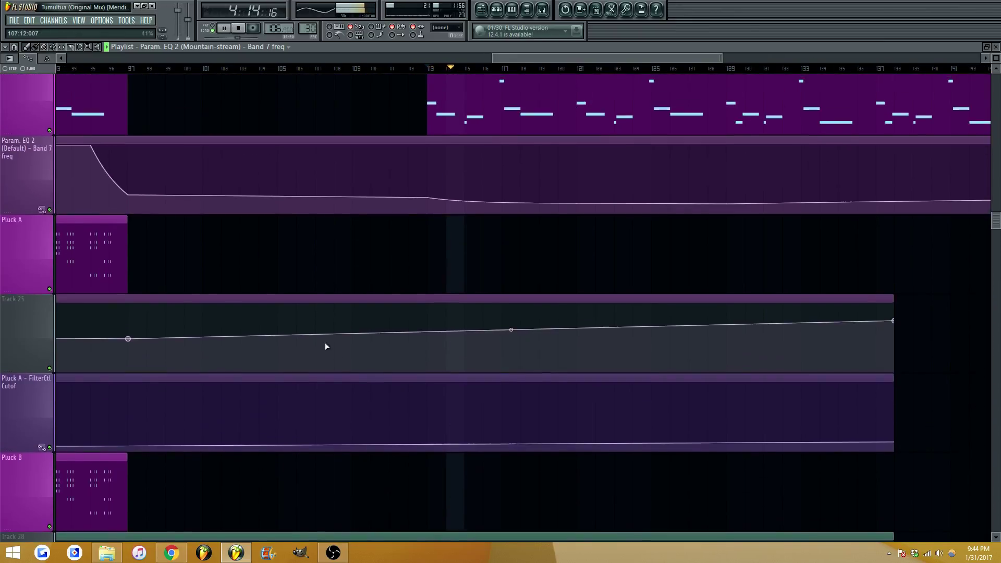
{"action": "right_click", "coordinate": [29, 296]}
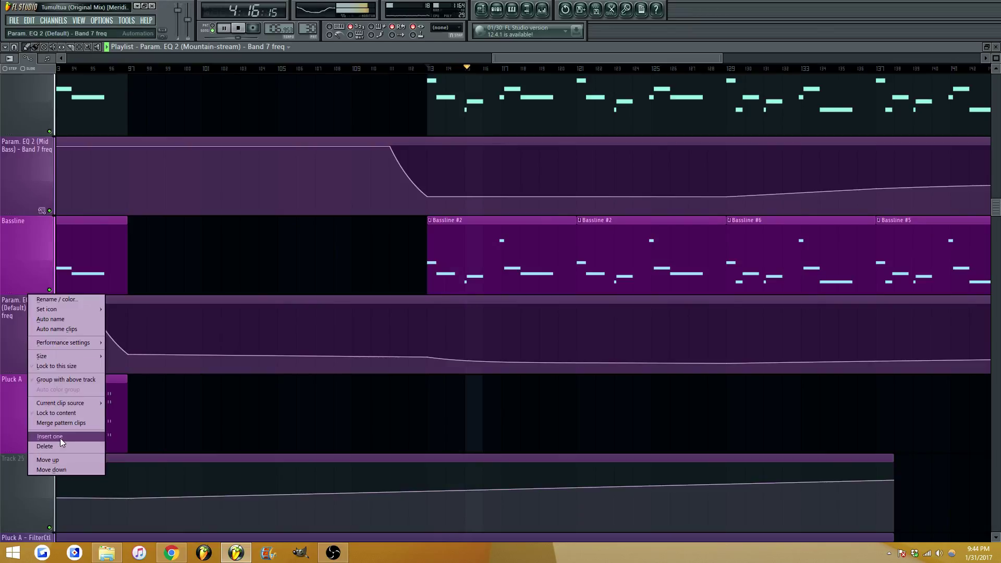
{"action": "left_click", "coordinate": [59, 437]}
Inspect the Fruity Parametric EQ 2 effects in slots 8, 7, 1 and 3 of the Bassline mixer insert
{"action": "left_click", "coordinate": [542, 9]}
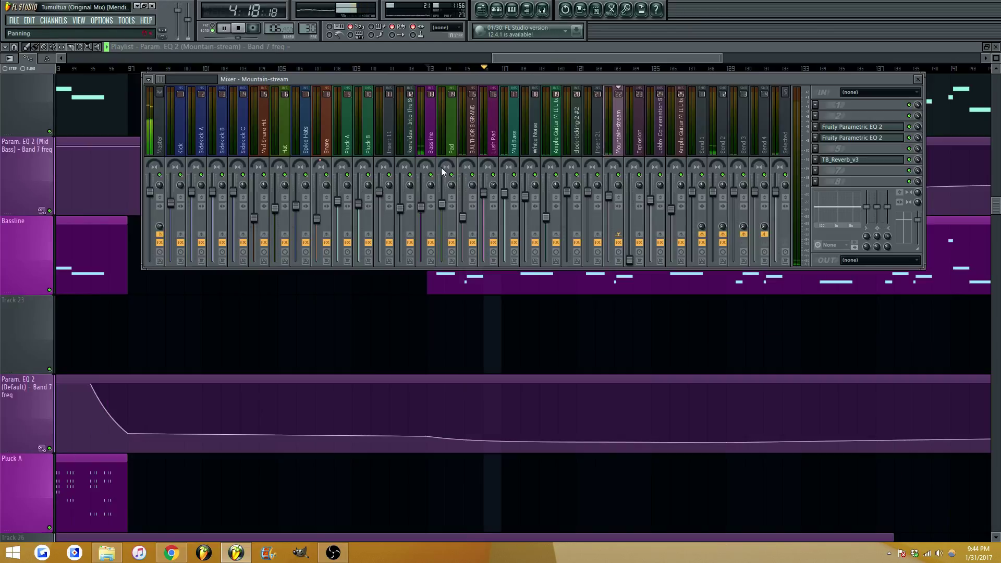
{"action": "left_click", "coordinate": [862, 182]}
{"action": "left_click", "coordinate": [863, 182]}
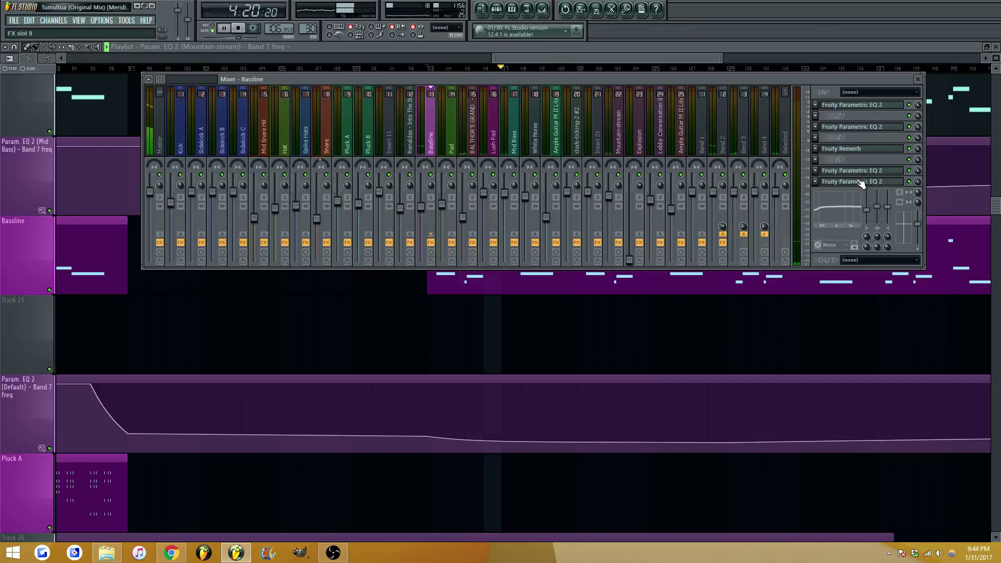
{"action": "left_click", "coordinate": [845, 172]}
{"action": "left_click", "coordinate": [844, 172]}
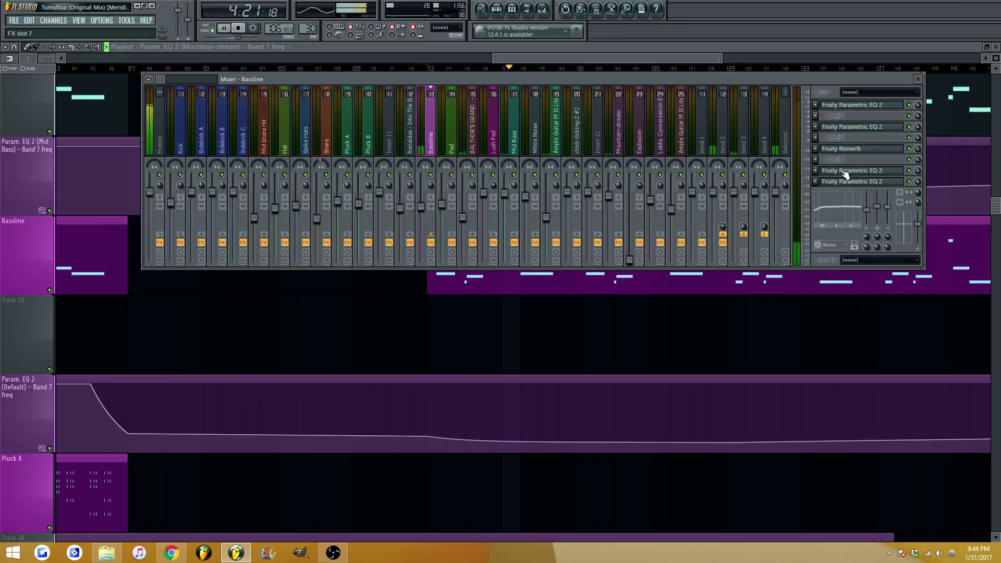
{"action": "left_click", "coordinate": [854, 106]}
{"action": "left_click", "coordinate": [855, 106]}
{"action": "left_click", "coordinate": [855, 128]}
{"action": "left_click", "coordinate": [855, 128]}
Load a Fruity Parametric EQ 2 into slot 6 of the Bassline insert and give its Band 1 a steep low cut
{"action": "left_click", "coordinate": [814, 161]}
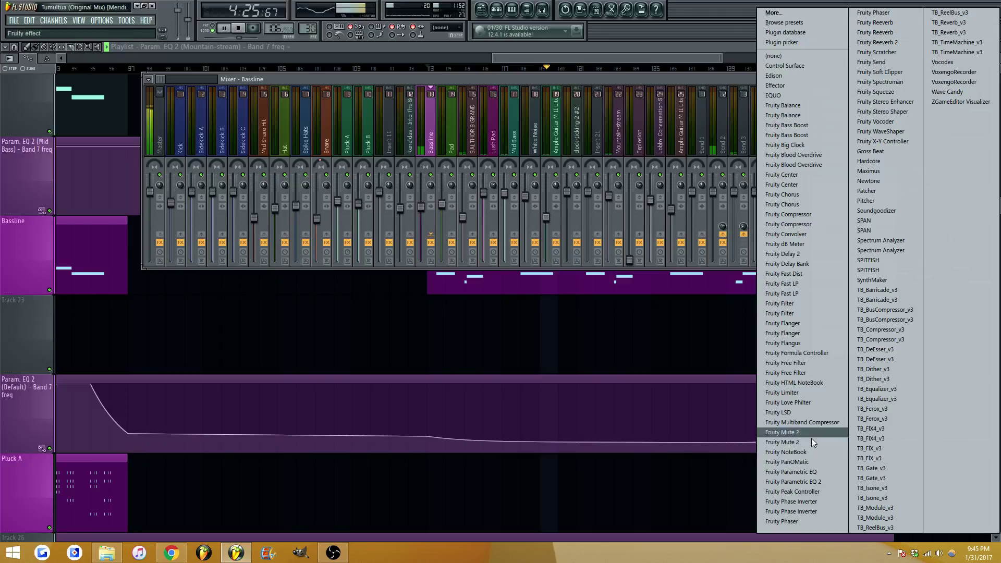
{"action": "left_click", "coordinate": [812, 489]}
{"action": "mouse_move", "coordinate": [380, 266]}
{"action": "left_mouse_down"}
{"action": "mouse_move", "coordinate": [380, 276]}
{"action": "mouse_move", "coordinate": [381, 263]}
{"action": "left_mouse_up"}
{"action": "left_click_drag", "start_coordinate": [183, 324], "coordinate": [185, 323]}
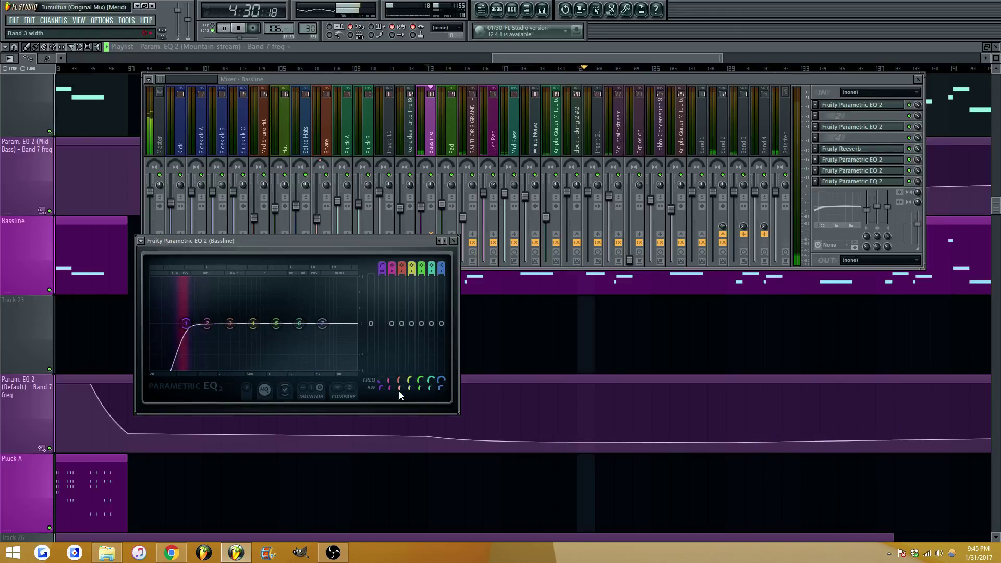
Create an automation clip for the new Bassline EQ's Band 1 frequency, name its playlist track after the clip, and stop playback
{"action": "right_click", "coordinate": [380, 380]}
{"action": "left_click", "coordinate": [402, 440]}
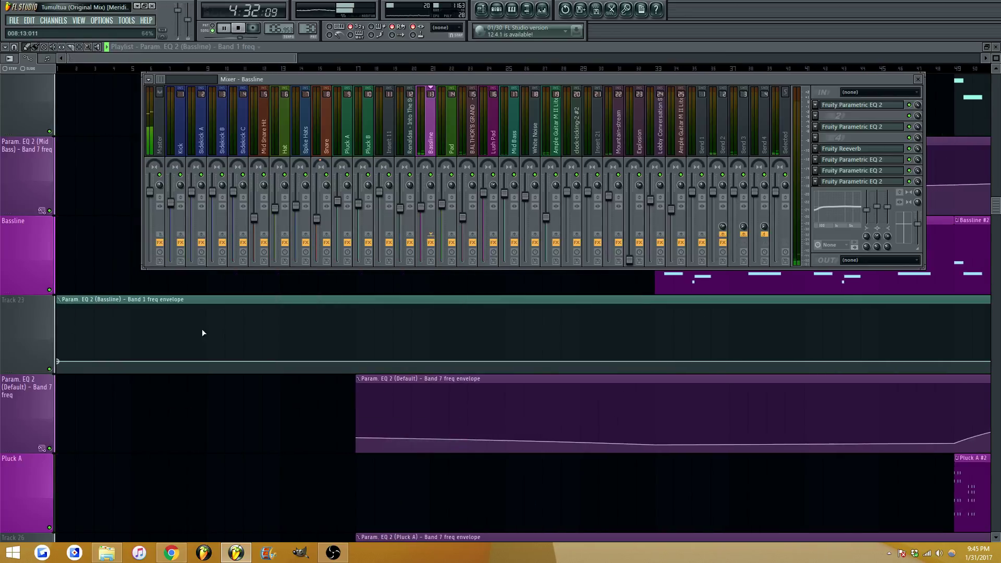
{"action": "right_click", "coordinate": [29, 335]}
{"action": "left_click", "coordinate": [53, 320]}
{"action": "key", "text": "space"}
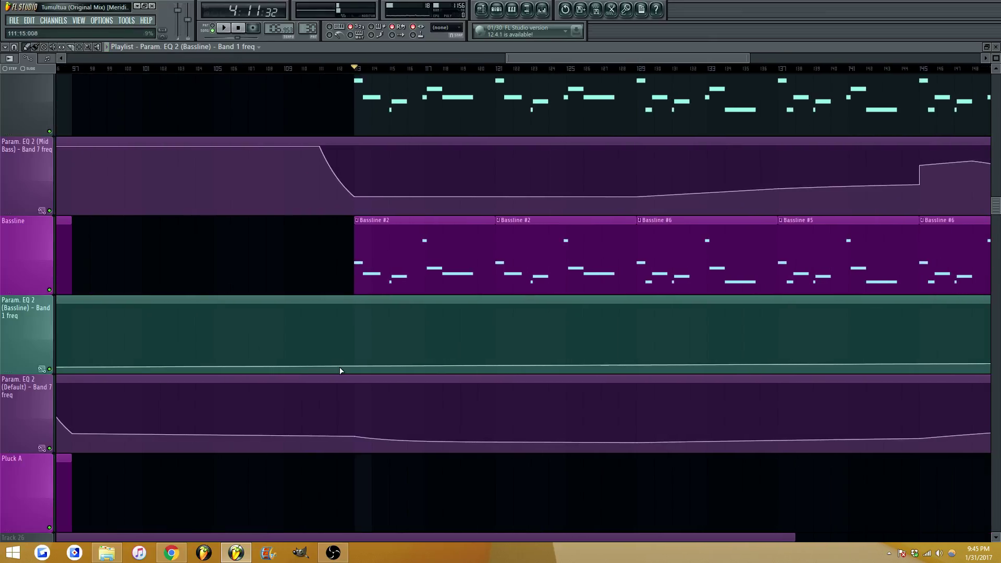
Shape the Bassline Band 1 freq automation to stay at minimum until bar 112 and ramp up by bar 113, with playback restarted
{"action": "right_click", "coordinate": [337, 372]}
{"action": "right_click", "coordinate": [355, 363]}
{"action": "key", "text": "space"}
{"action": "left_click_drag", "start_coordinate": [356, 365], "coordinate": [355, 364]}
{"action": "left_click_drag", "start_coordinate": [614, 60], "coordinate": [707, 60]}
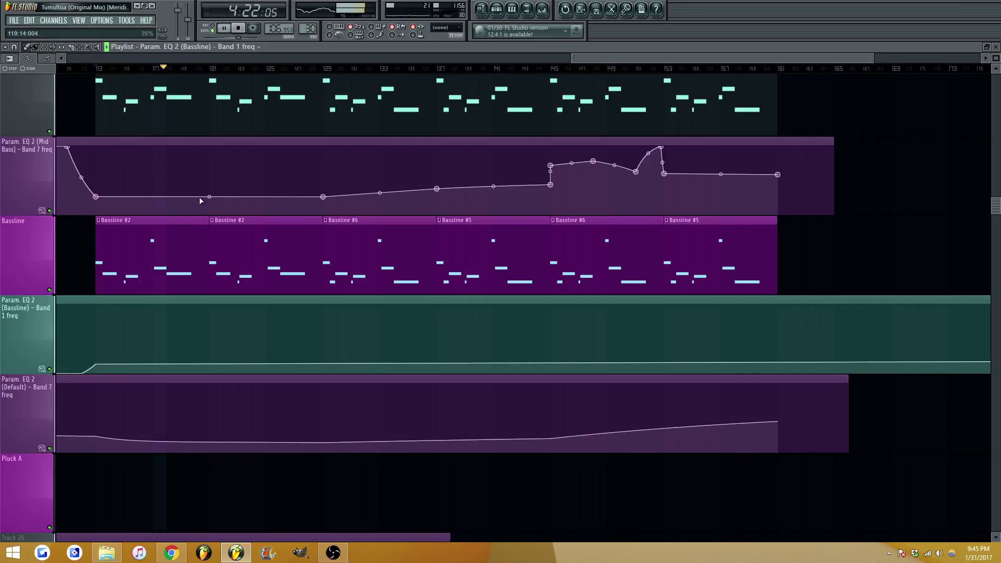
Add a lower point at bar 129 to the Mountain-stream Band 1 freq automation so the curve falls into it from bar 112
{"action": "scroll", "coordinate": [305, 352], "scroll_direction": "down", "scroll_amount": 12}
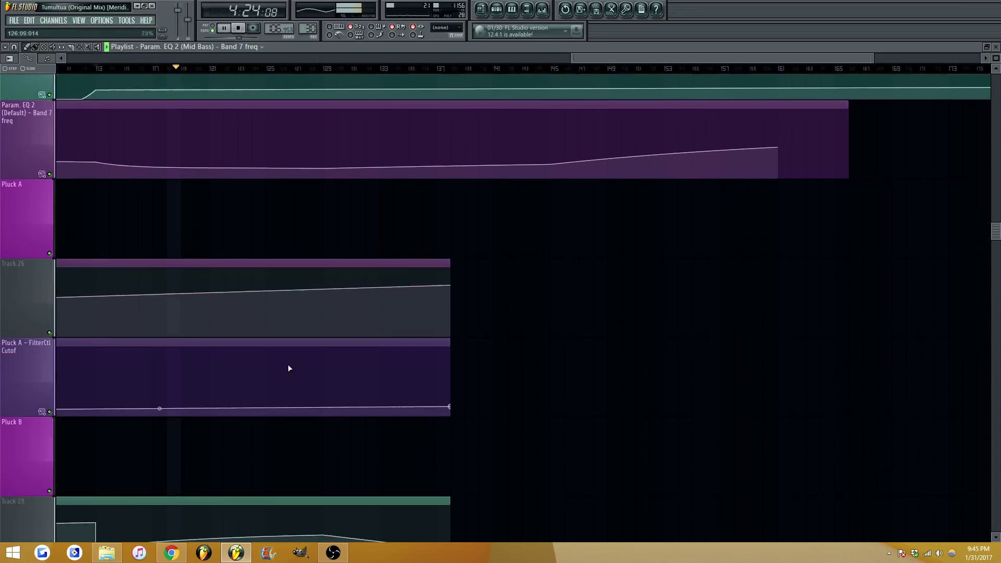
{"action": "scroll", "coordinate": [197, 369], "scroll_direction": "down", "scroll_amount": 3}
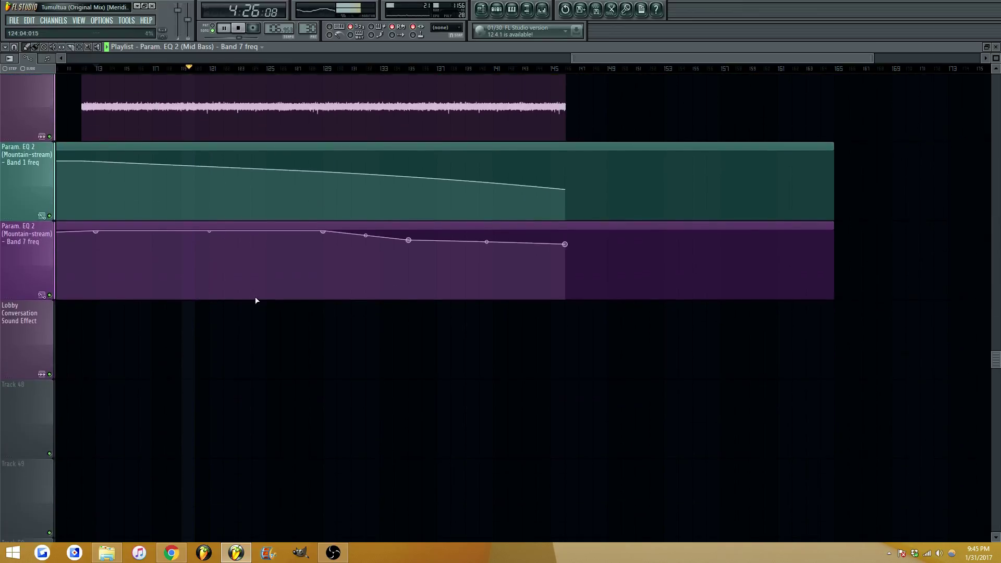
{"action": "right_click", "coordinate": [313, 176]}
{"action": "left_click_drag", "start_coordinate": [313, 176], "coordinate": [323, 178]}
{"action": "left_click_drag", "start_coordinate": [323, 226], "coordinate": [328, 226]}
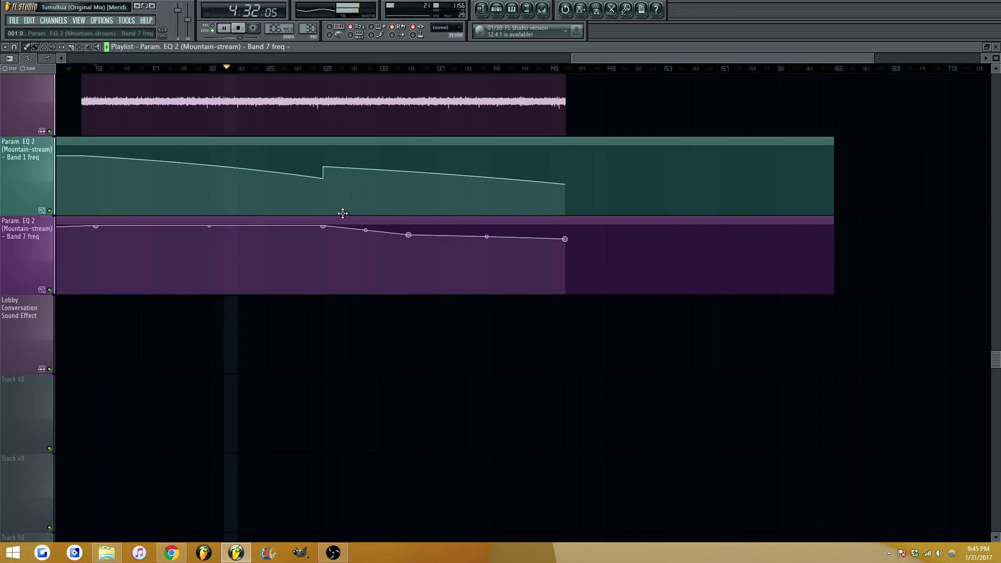
Set the wet output of TB_Reverb_v3 on the Mountain-stream mixer insert to 40.3%
{"action": "left_click", "coordinate": [542, 10]}
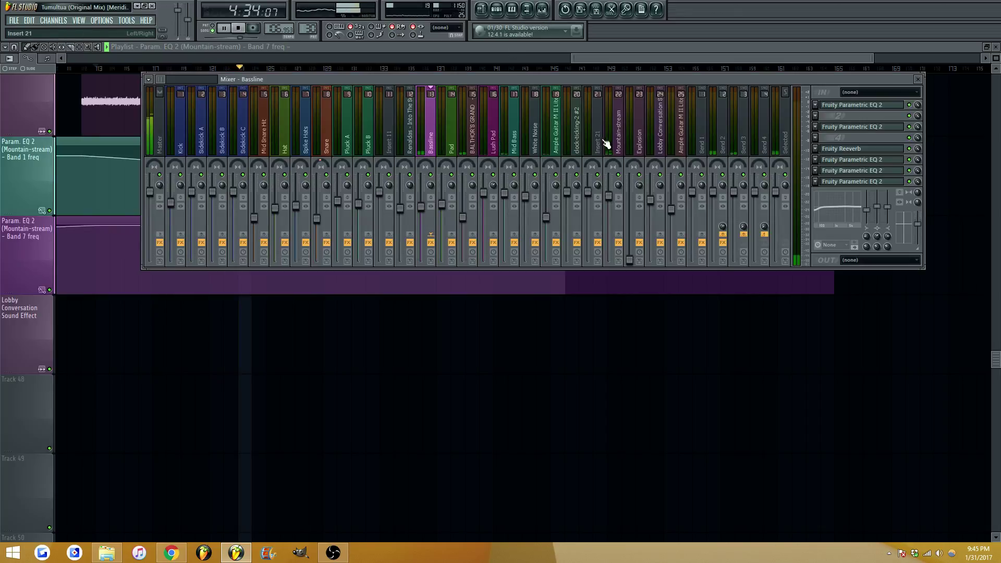
{"action": "left_click", "coordinate": [623, 152]}
{"action": "left_click", "coordinate": [824, 159]}
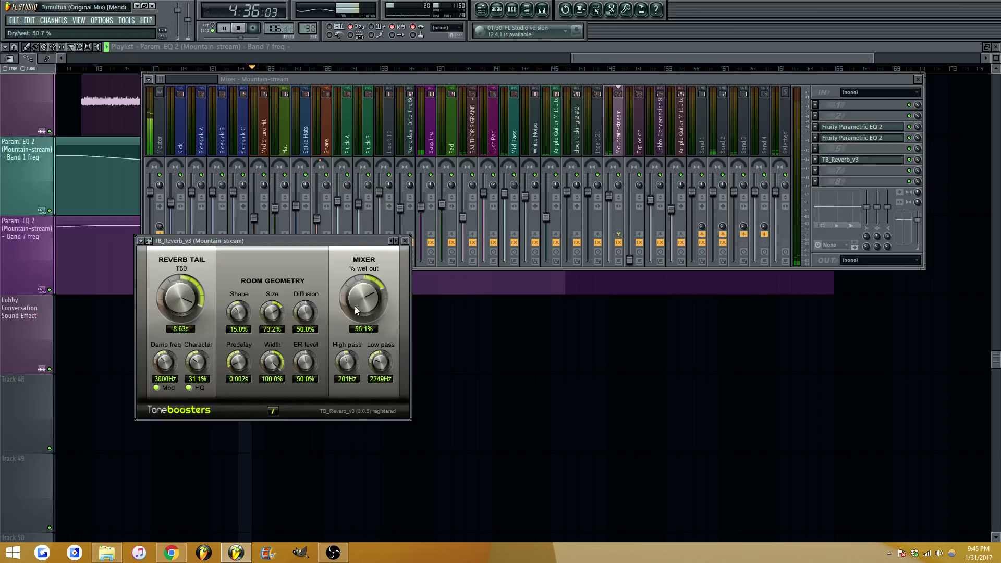
{"action": "left_click_drag", "start_coordinate": [355, 309], "coordinate": [382, 280]}
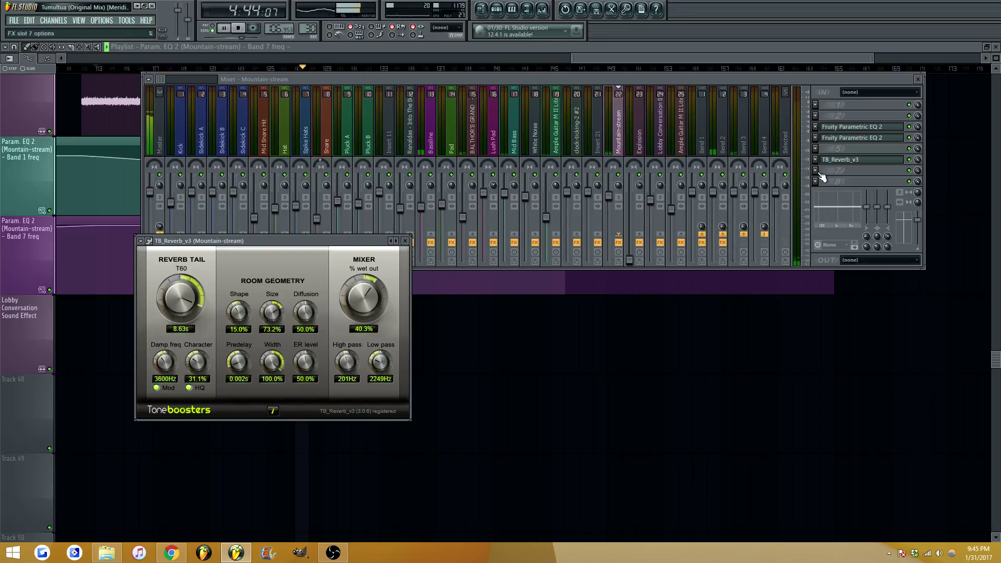
Move the upper bar 129 point of Mountain-stream Band 1 freq to bar 130, slightly lower, and sag the Band 7 curve toward bar 135
{"action": "key", "text": "Escape"}
{"action": "key", "text": "Escape"}
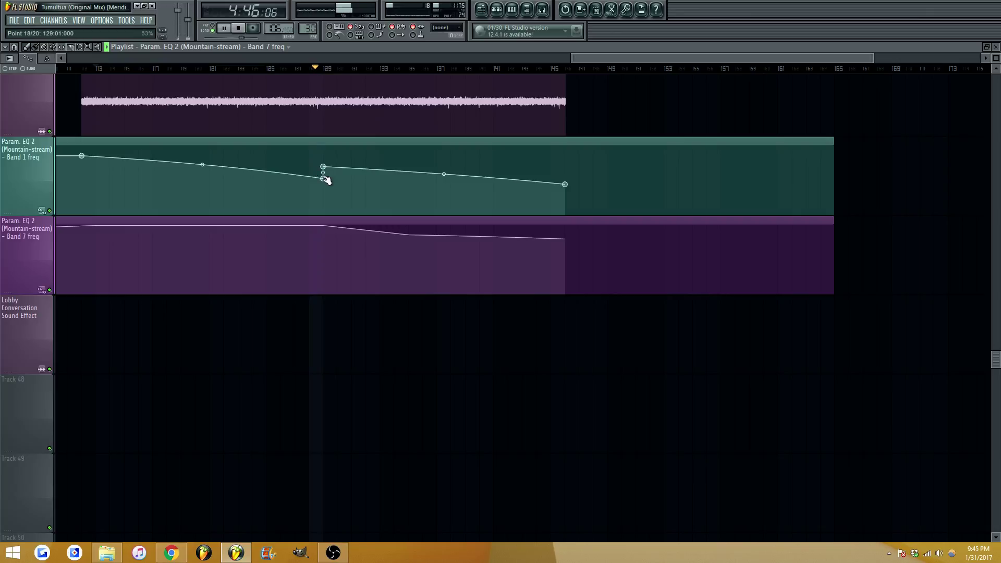
{"action": "left_click_drag", "start_coordinate": [324, 167], "coordinate": [337, 175]}
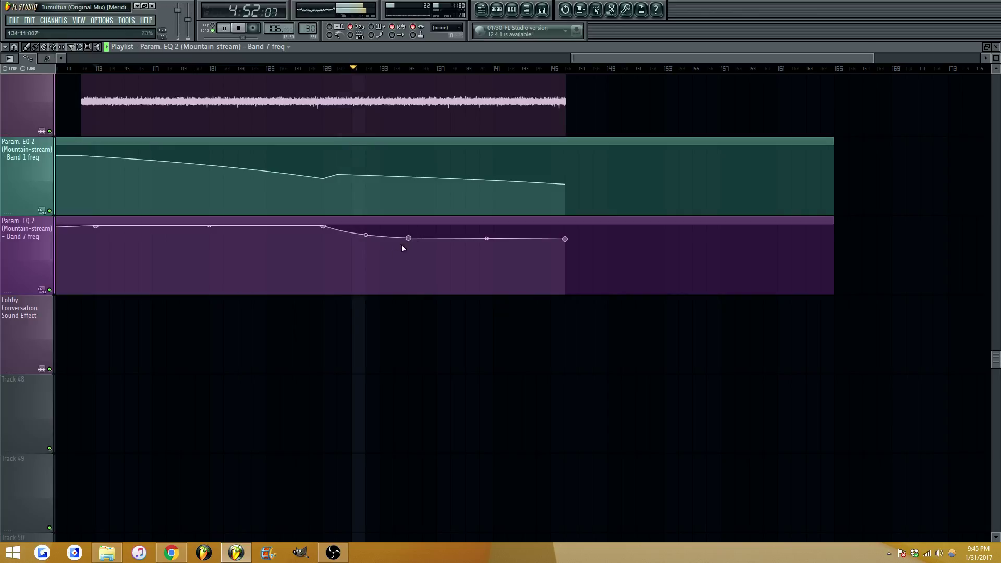
Add Bassline Band 1 freq automation points at bars 128, 129, 145 and 161, dipping after bar 128 and staying nearly level to bar 161
{"action": "scroll", "coordinate": [330, 306], "scroll_direction": "up", "scroll_amount": 10}
{"action": "scroll", "coordinate": [320, 312], "scroll_direction": "up", "scroll_amount": 12}
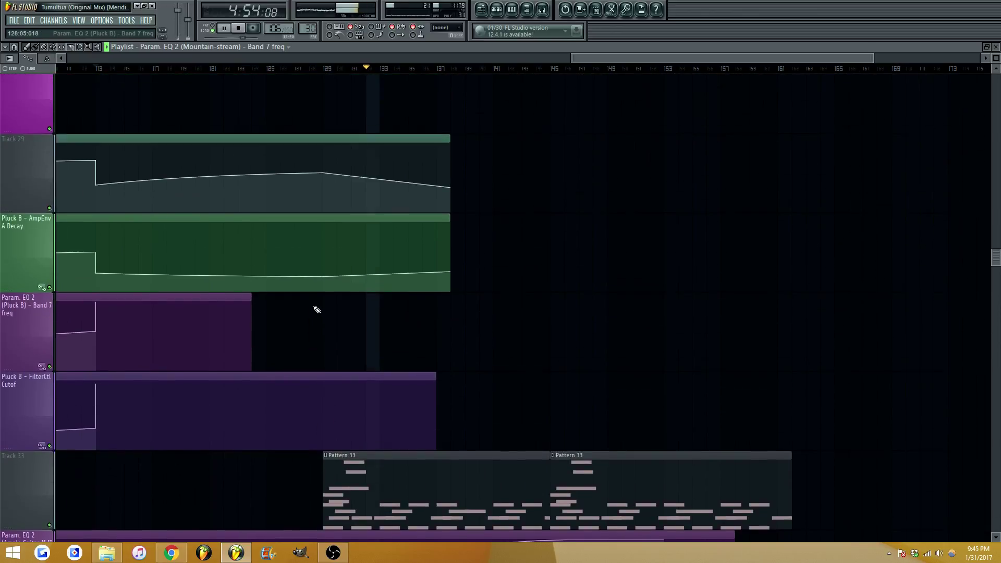
{"action": "scroll", "coordinate": [314, 301], "scroll_direction": "up", "scroll_amount": 2}
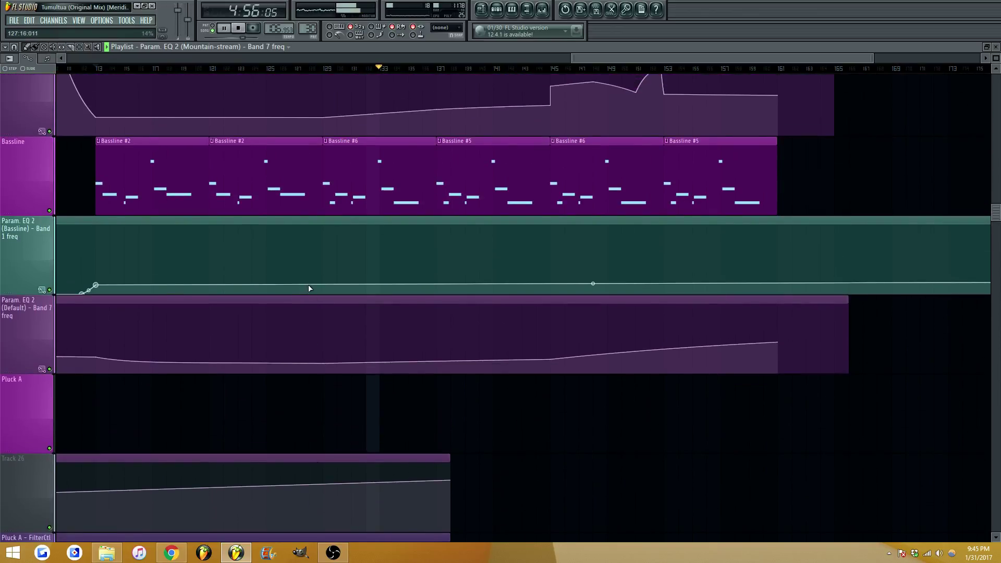
{"action": "right_click", "coordinate": [309, 284]}
{"action": "right_click", "coordinate": [323, 289]}
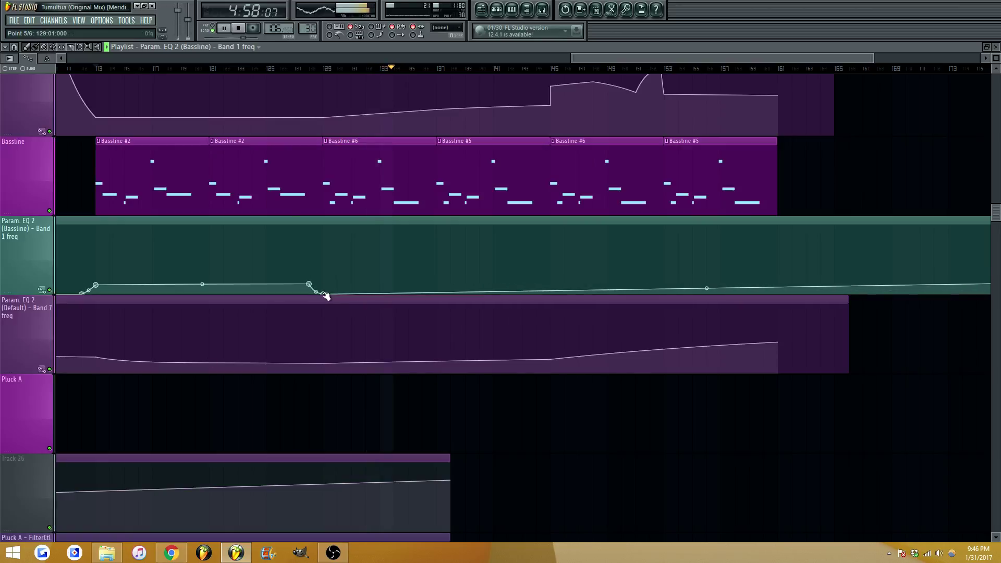
{"action": "right_click", "coordinate": [550, 288]}
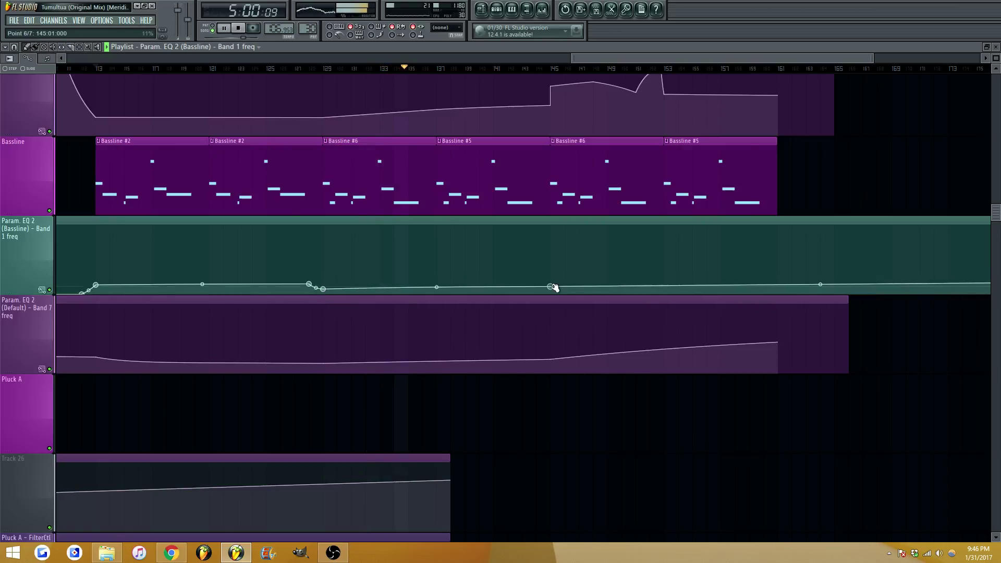
{"action": "right_click", "coordinate": [777, 288]}
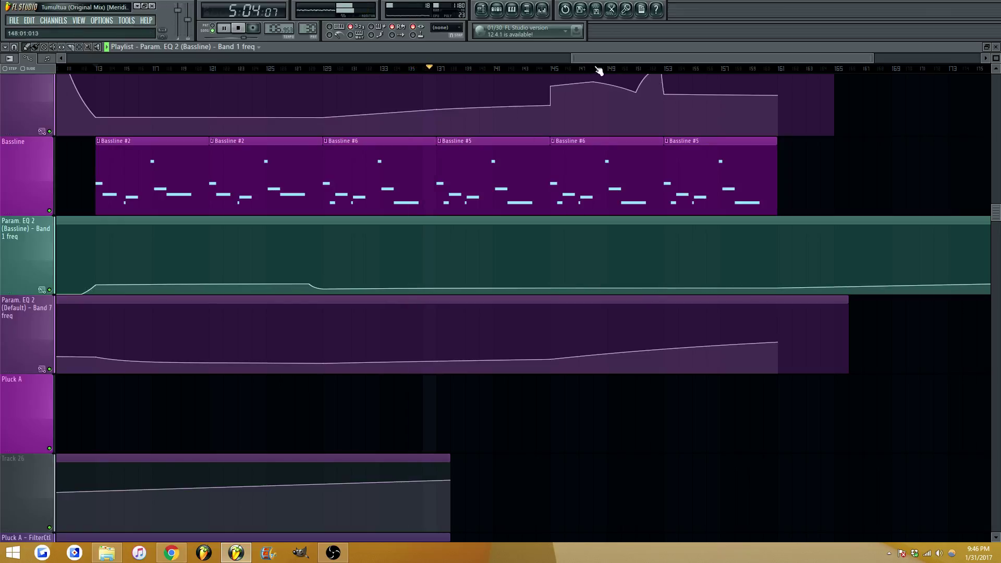
Duplicate the Lobby Conversation Sound Effect clip from the song start to about bar 113 and restart playback there
{"action": "scroll", "coordinate": [596, 177], "scroll_direction": "left", "scroll_amount": 3}
{"action": "scroll", "coordinate": [486, 208], "scroll_direction": "down", "scroll_amount": 10}
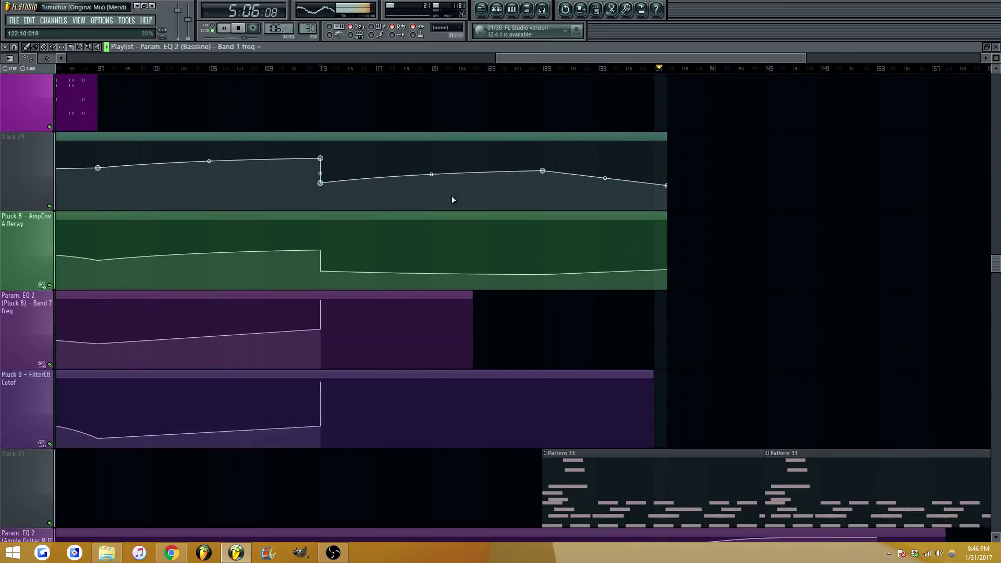
{"action": "scroll", "coordinate": [404, 200], "scroll_direction": "down", "scroll_amount": 10}
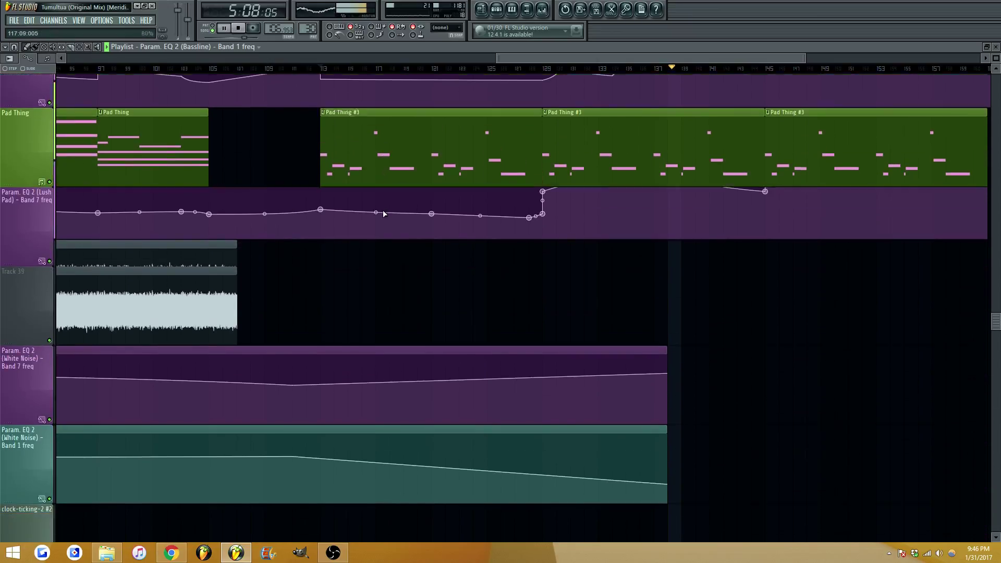
{"action": "scroll", "coordinate": [555, 56], "scroll_direction": "down", "scroll_amount": 3}
{"action": "scroll", "coordinate": [420, 212], "scroll_direction": "down", "scroll_amount": 5}
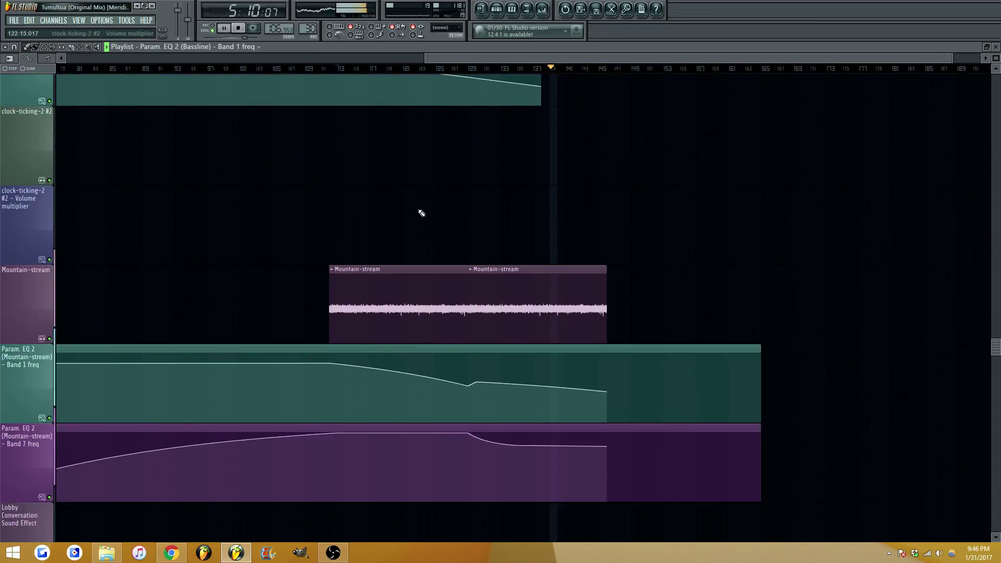
{"action": "scroll", "coordinate": [514, 58], "scroll_direction": "down", "scroll_amount": 3}
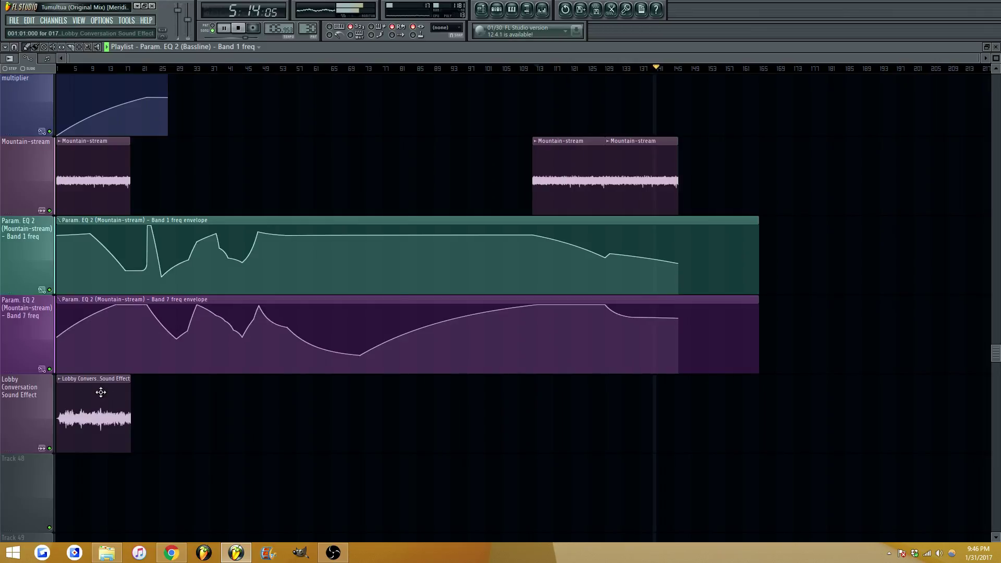
{"action": "scroll", "coordinate": [102, 421], "scroll_direction": "up", "scroll_amount": 1}
{"action": "scroll", "coordinate": [102, 421], "scroll_direction": "down", "scroll_amount": 1}
{"action": "left_click_drag", "start_coordinate": [63, 419], "coordinate": [542, 384], "text": "shift"}
{"action": "key", "text": "space"}
{"action": "key", "text": "space"}
Align the duplicated Lobby Conversation clip with the start of the Mountain-stream clip at bar 112
{"action": "scroll", "coordinate": [543, 58], "scroll_direction": "up", "scroll_amount": 3}
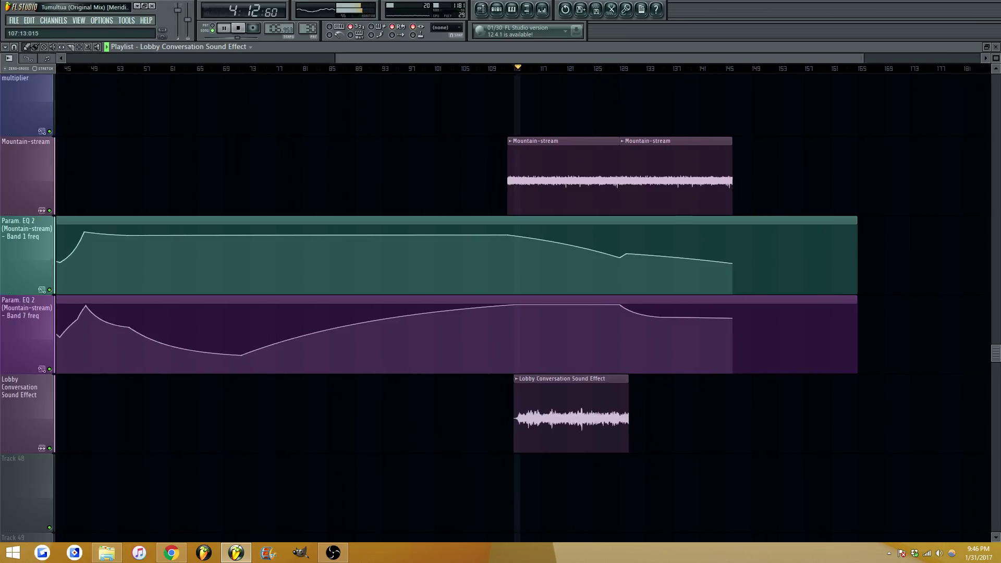
{"action": "scroll", "coordinate": [405, 219], "scroll_direction": "up", "scroll_amount": 2}
{"action": "scroll", "coordinate": [405, 217], "scroll_direction": "down", "scroll_amount": 1}
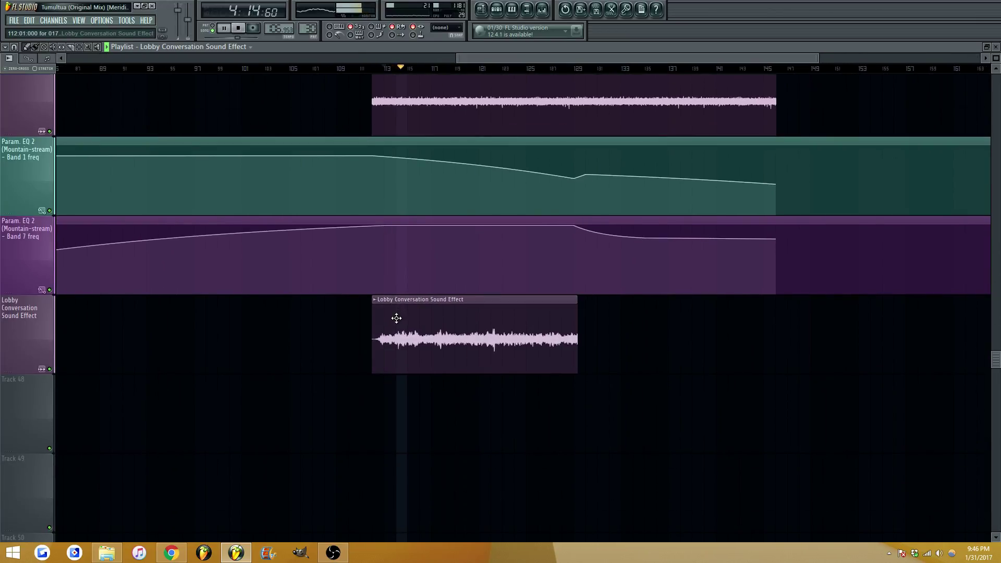
{"action": "scroll", "coordinate": [378, 317], "scroll_direction": "up", "scroll_amount": 1}
{"action": "scroll", "coordinate": [348, 317], "scroll_direction": "down", "scroll_amount": 2}
{"action": "scroll", "coordinate": [506, 58], "scroll_direction": "down", "scroll_amount": 1}
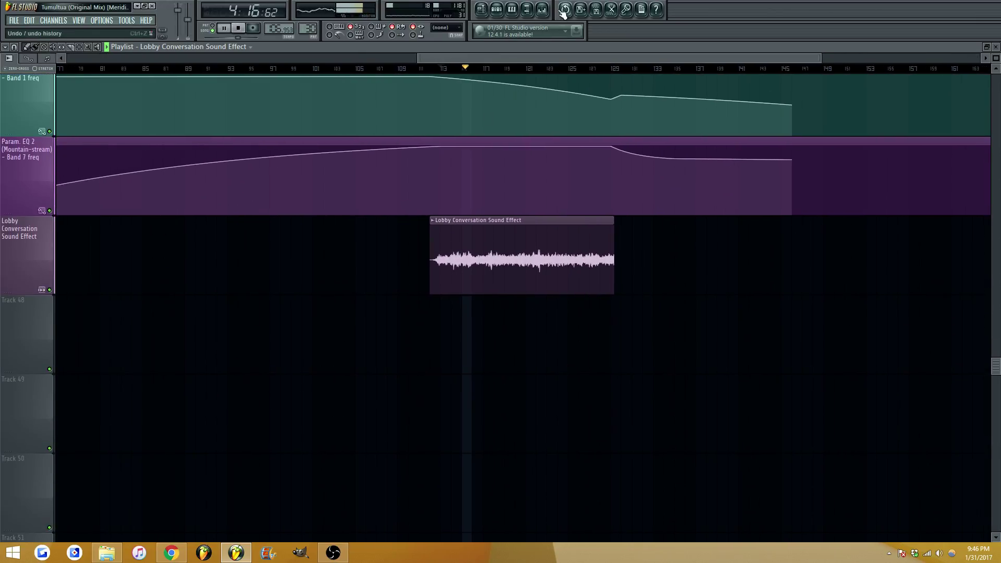
Rename the Lobby Conversation Sound Effect mixer insert to Convo
{"action": "left_click", "coordinate": [542, 9]}
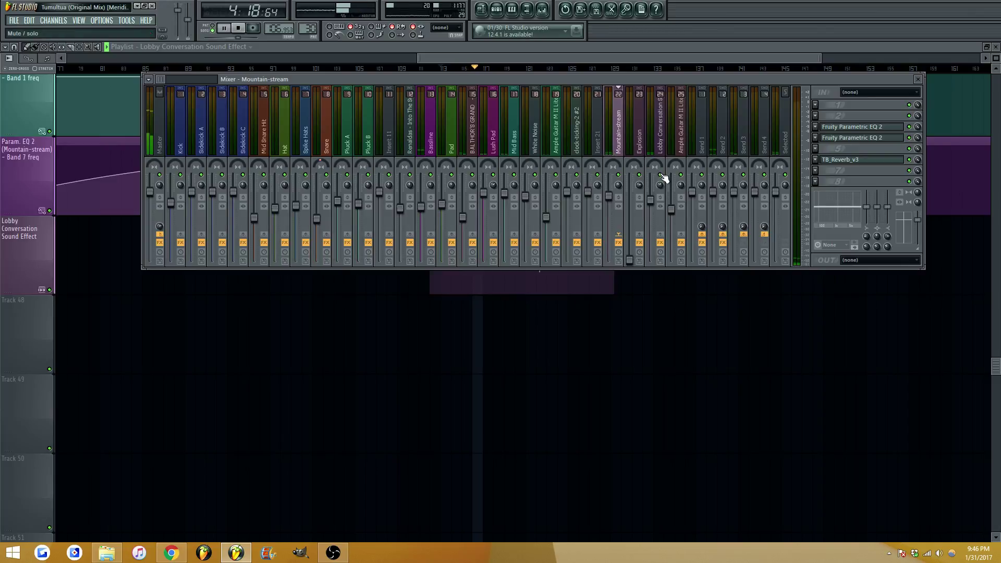
{"action": "left_click", "coordinate": [661, 152]}
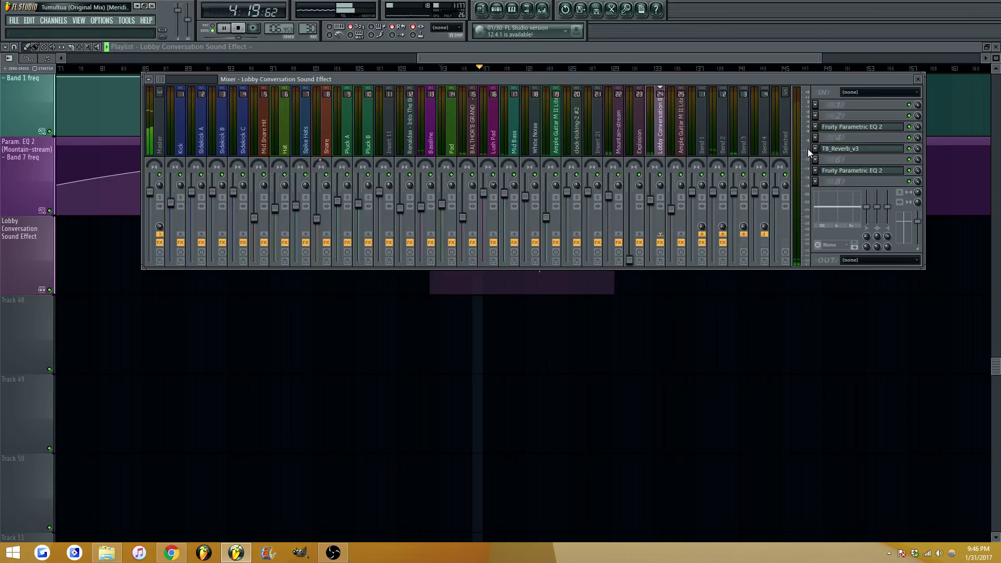
{"action": "double_click", "coordinate": [665, 139]}
{"action": "type", "text": "Convo"}
{"action": "key", "text": "Return"}
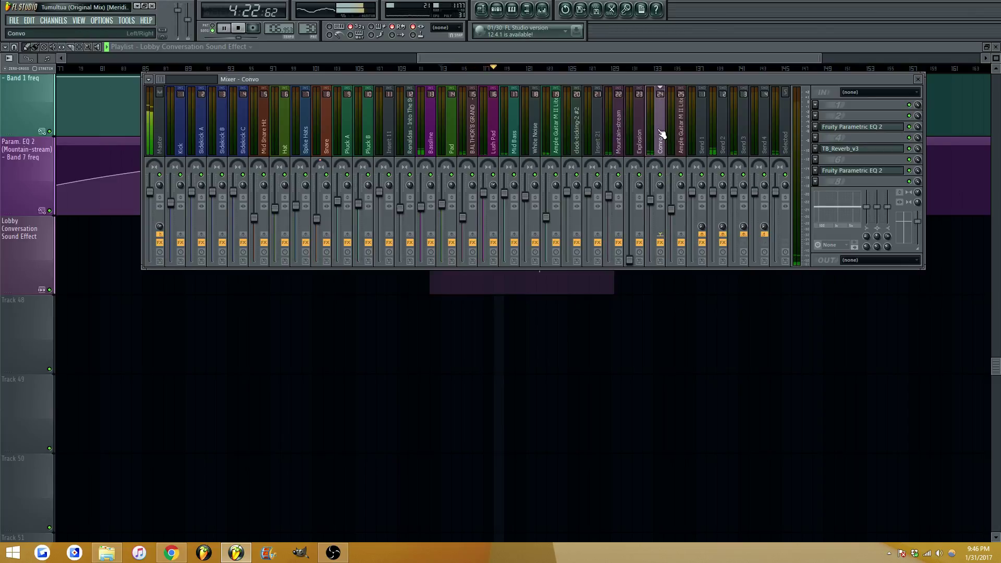
Rename the Lobby Conversation Sound Effect audio channel to Convo from its channel settings
{"action": "key", "text": "F9"}
{"action": "double_click", "coordinate": [496, 245]}
{"action": "key", "text": "F2"}
{"action": "type", "text": "C"}
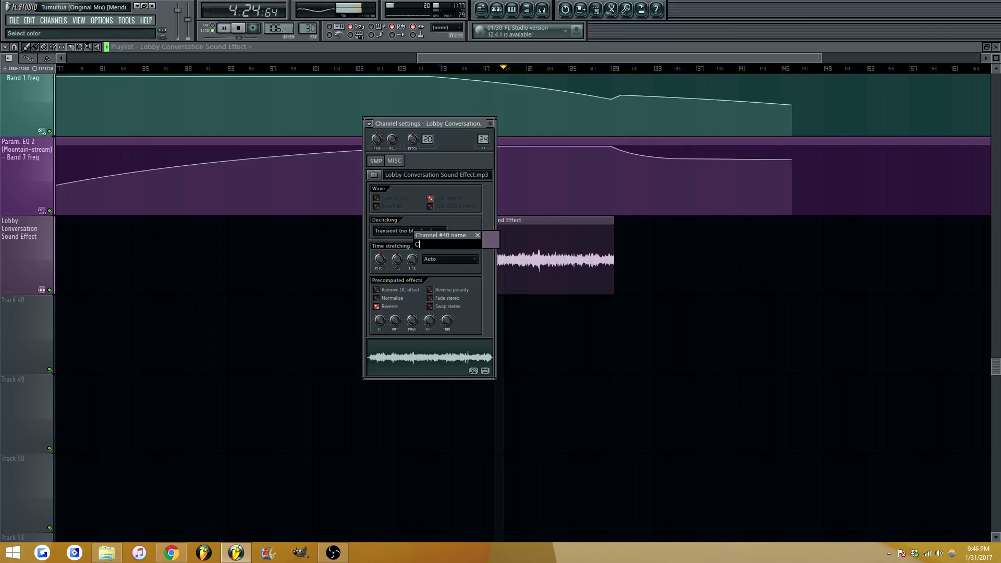
{"action": "type", "text": "onvo"}
{"action": "key", "text": "Return"}
{"action": "left_click", "coordinate": [489, 123]}
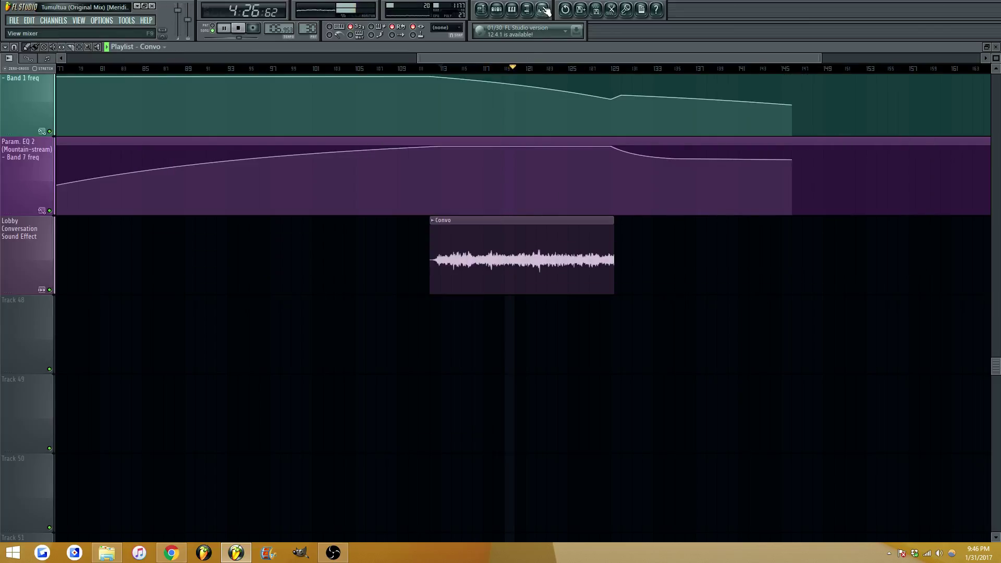
Reset Band 7 to flat in the slot 7 Fruity Parametric EQ 2 of the Convo insert
{"action": "left_click", "coordinate": [542, 9]}
{"action": "left_click", "coordinate": [864, 176]}
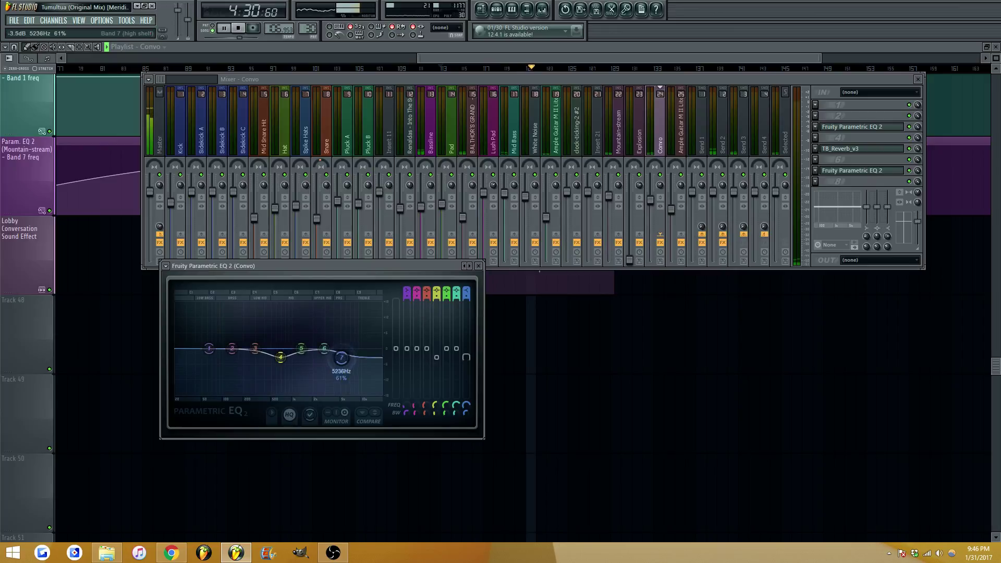
{"action": "left_click_drag", "start_coordinate": [254, 348], "coordinate": [281, 394]}
{"action": "right_click", "coordinate": [265, 378]}
{"action": "left_click", "coordinate": [276, 390]}
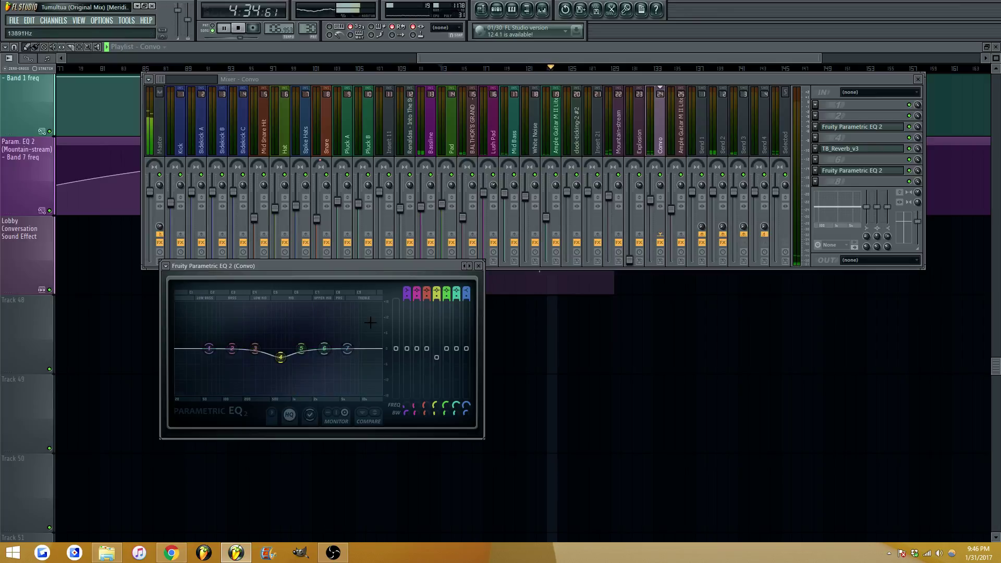
Make the Convo EQ's Band 1 a high-pass raised into the midrange and create an automation clip for its frequency
{"action": "left_click", "coordinate": [409, 290]}
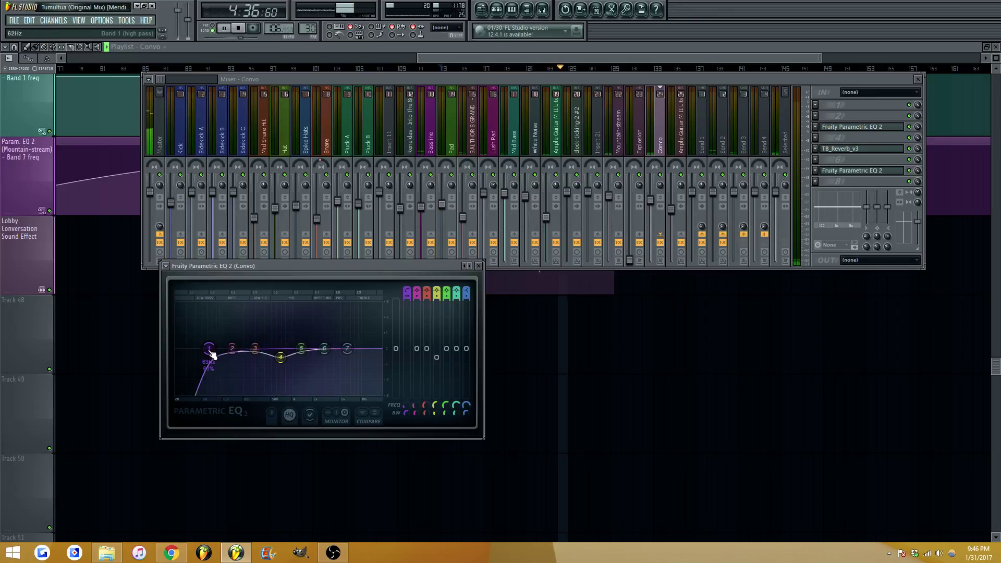
{"action": "left_click_drag", "start_coordinate": [209, 348], "coordinate": [287, 348]}
{"action": "right_click", "coordinate": [406, 408]}
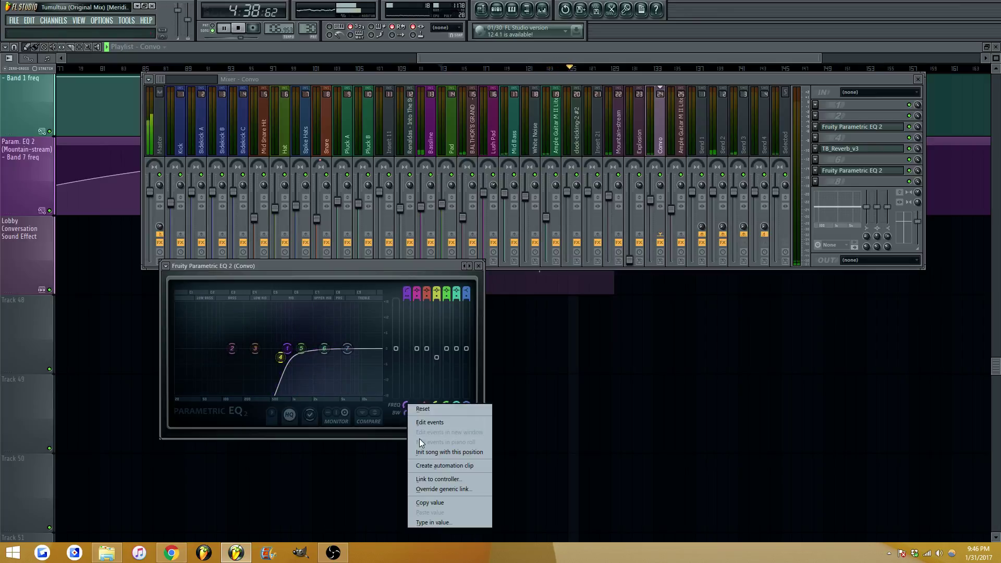
{"action": "left_click", "coordinate": [436, 463]}
{"action": "left_click", "coordinate": [164, 337]}
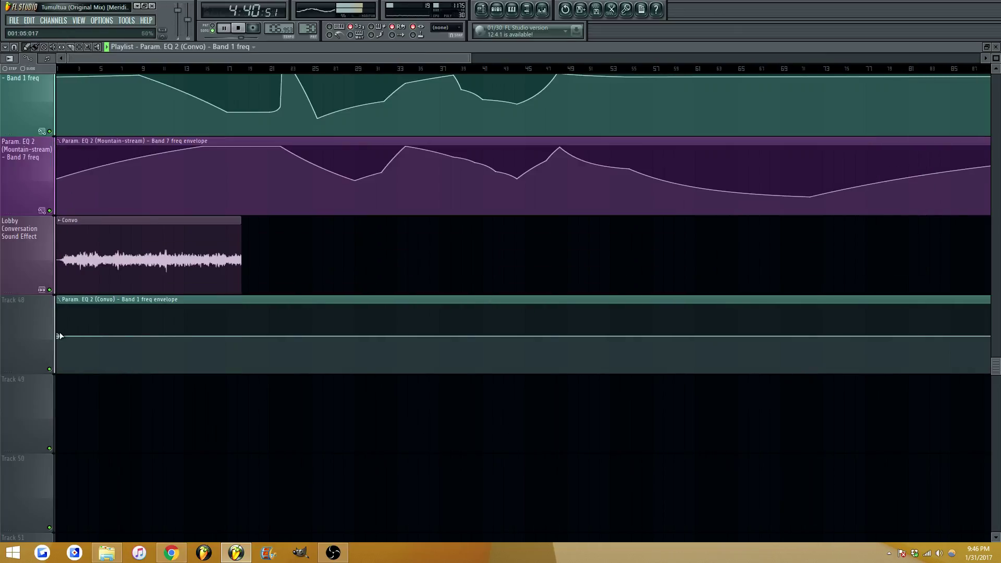
Shape the Convo Band 1 freq envelope to start at the bottom, stay flat until about bar 105, and curve up to mid-height at bar 112
{"action": "left_click_drag", "start_coordinate": [57, 336], "coordinate": [61, 386]}
{"action": "left_click_drag", "start_coordinate": [337, 59], "coordinate": [599, 59]}
{"action": "right_click", "coordinate": [307, 373]}
{"action": "right_click", "coordinate": [355, 342]}
{"action": "left_click_drag", "start_coordinate": [354, 342], "coordinate": [356, 339]}
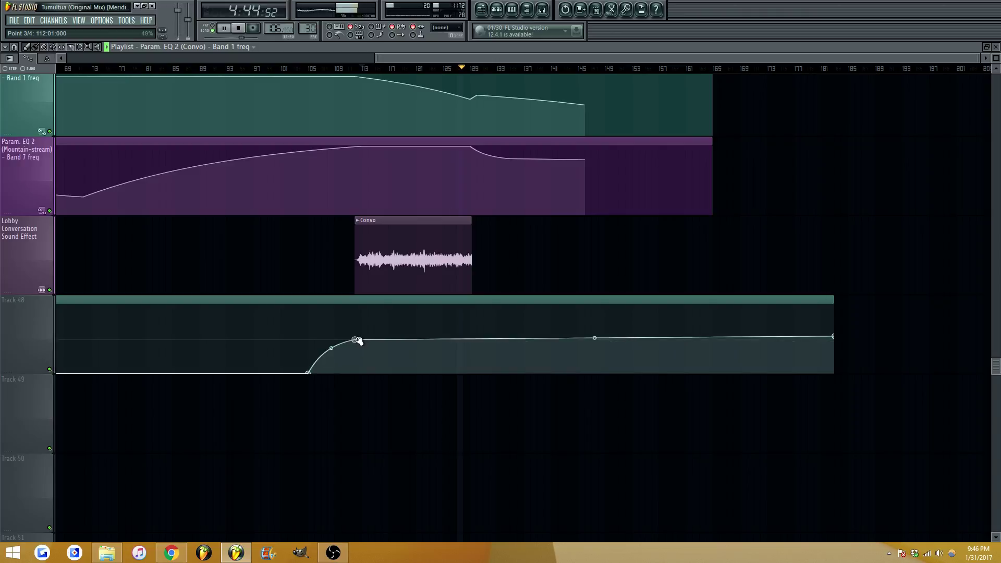
Play back the section from around bar 112 and make the Convo audio clip unique
{"action": "key", "text": "space"}
{"action": "scroll", "coordinate": [410, 63], "scroll_direction": "up", "scroll_amount": 3}
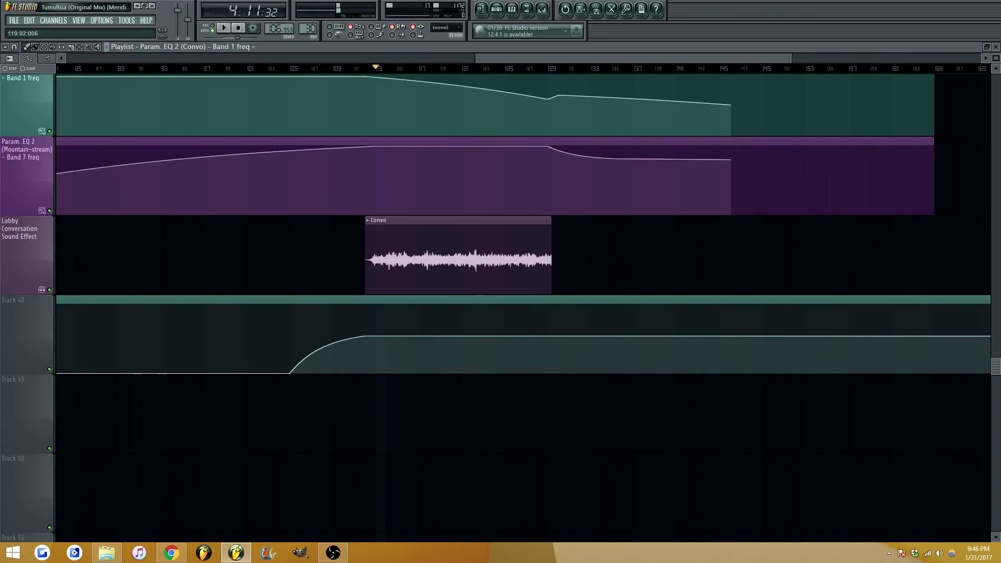
{"action": "key", "text": "space"}
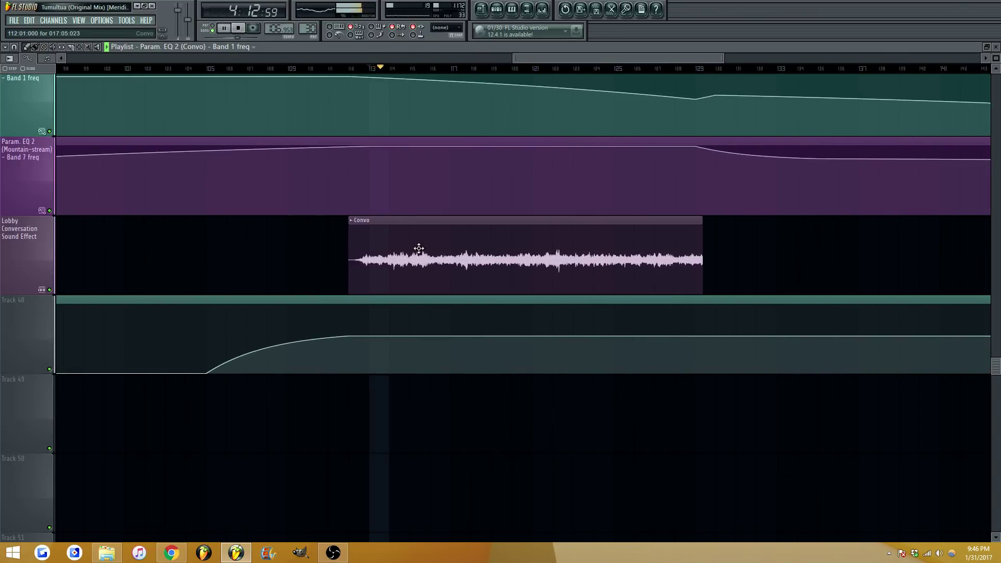
{"action": "scroll", "coordinate": [420, 268], "scroll_direction": "up", "scroll_amount": 3}
{"action": "scroll", "coordinate": [417, 272], "scroll_direction": "up", "scroll_amount": 1}
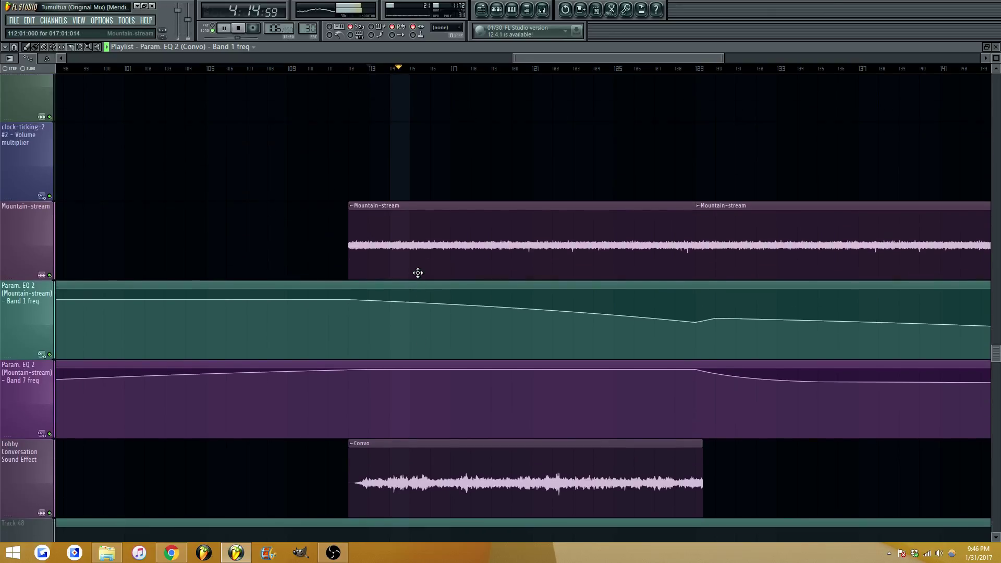
{"action": "scroll", "coordinate": [416, 272], "scroll_direction": "down", "scroll_amount": 3}
{"action": "left_click", "coordinate": [351, 226]}
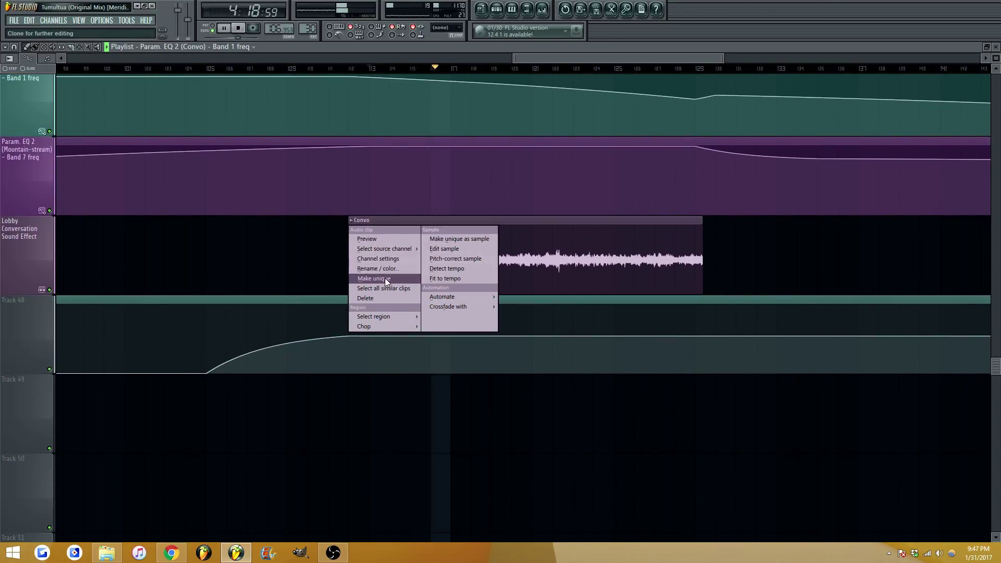
{"action": "left_click", "coordinate": [385, 278]}
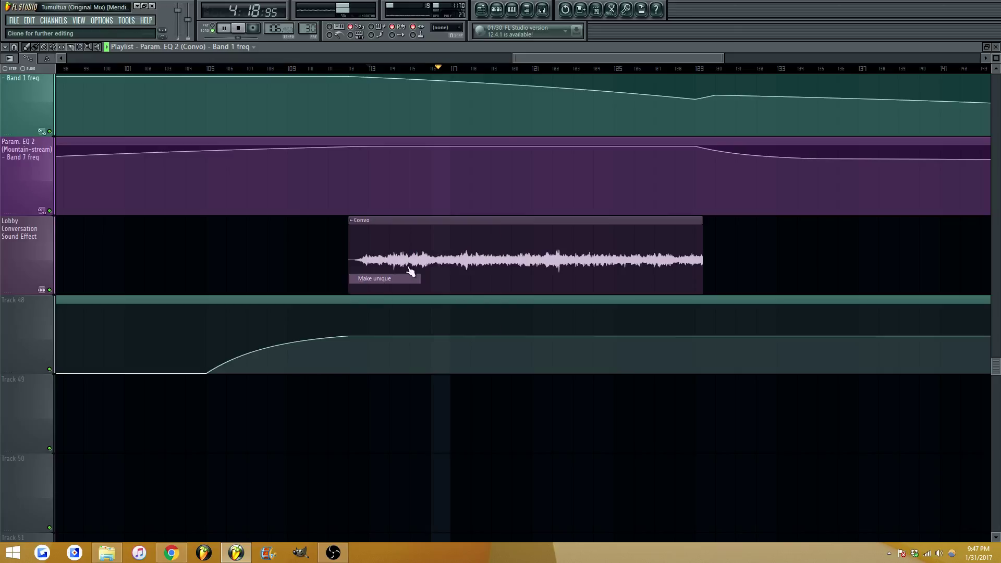
Adjust the pitch shift of the Convo #2 clip and lengthen it with the time stretching time control in its channel settings
{"action": "double_click", "coordinate": [430, 243]}
{"action": "key", "text": "space"}
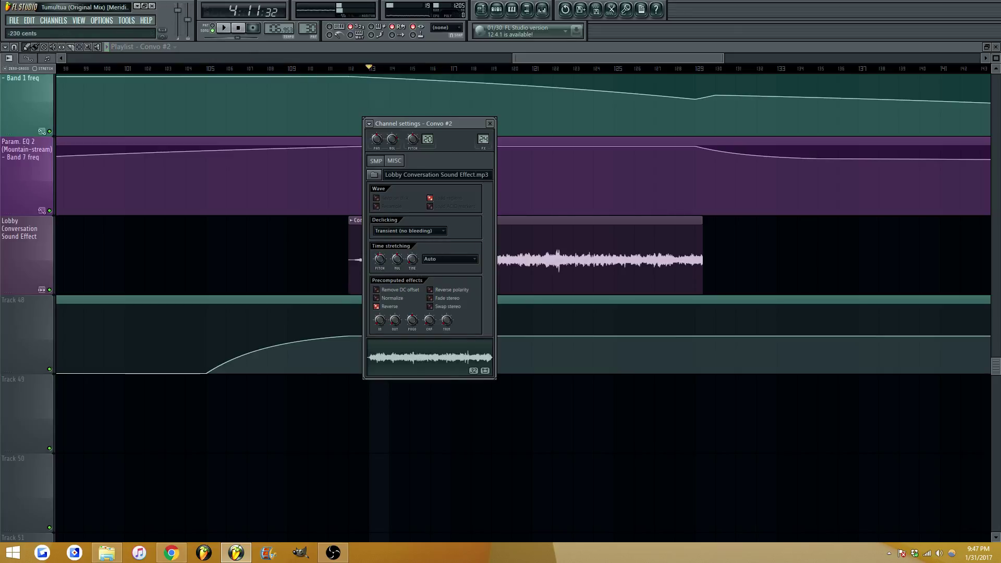
{"action": "left_click_drag", "start_coordinate": [380, 259], "coordinate": [387, 262]}
{"action": "key", "text": "space"}
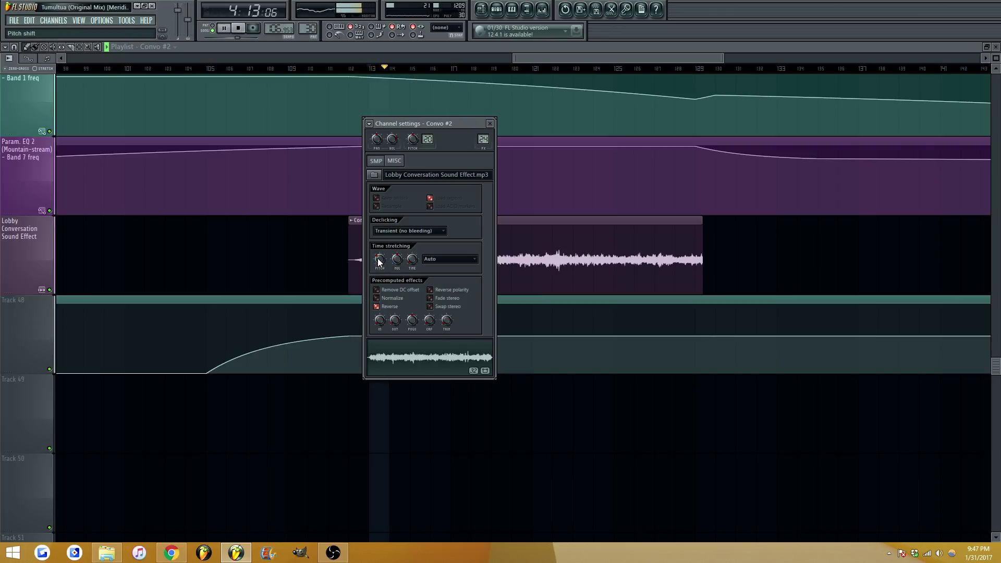
{"action": "left_click_drag", "start_coordinate": [379, 259], "coordinate": [378, 258]}
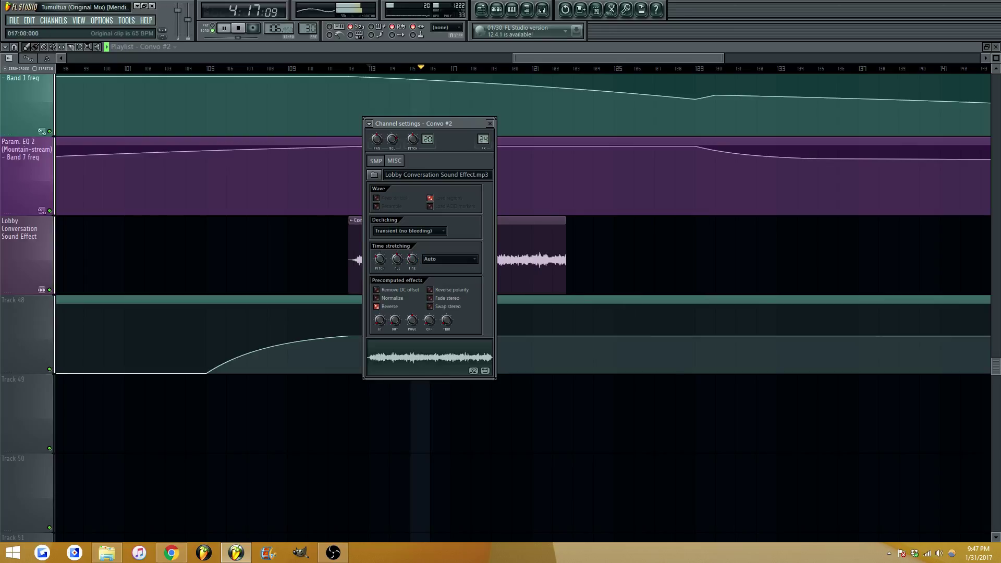
{"action": "left_click_drag", "start_coordinate": [412, 259], "coordinate": [380, 260]}
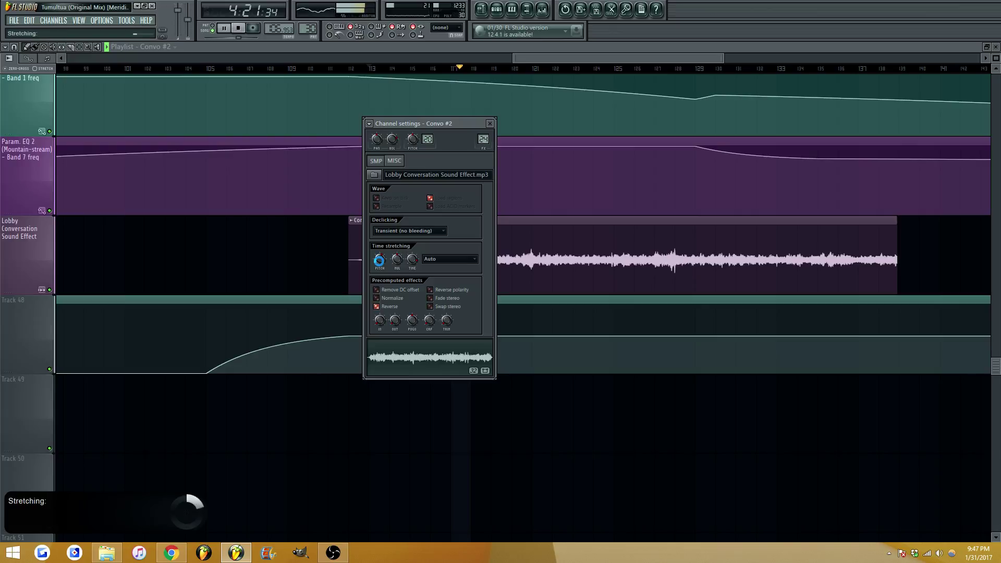
Set Convo #2 to the Pro default stretching mode with a higher time multiplier, and turn off Reverse
{"action": "left_click", "coordinate": [438, 261]}
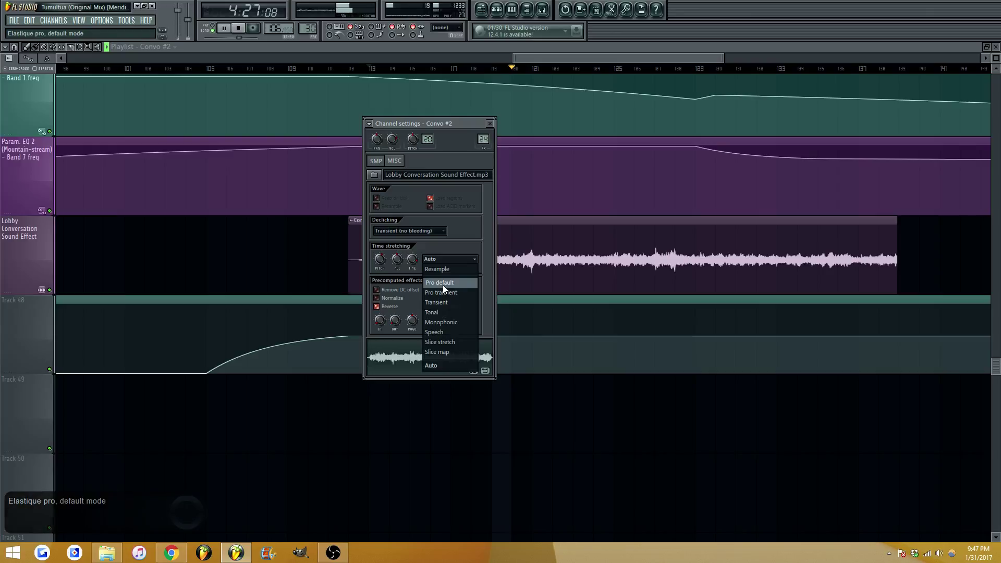
{"action": "left_click", "coordinate": [442, 285]}
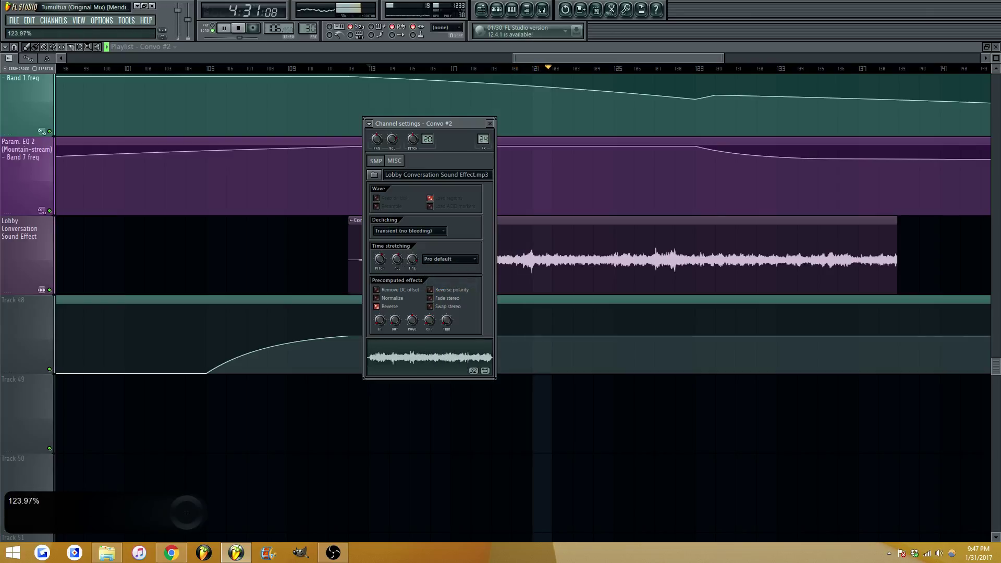
{"action": "left_click_drag", "start_coordinate": [397, 259], "coordinate": [399, 256]}
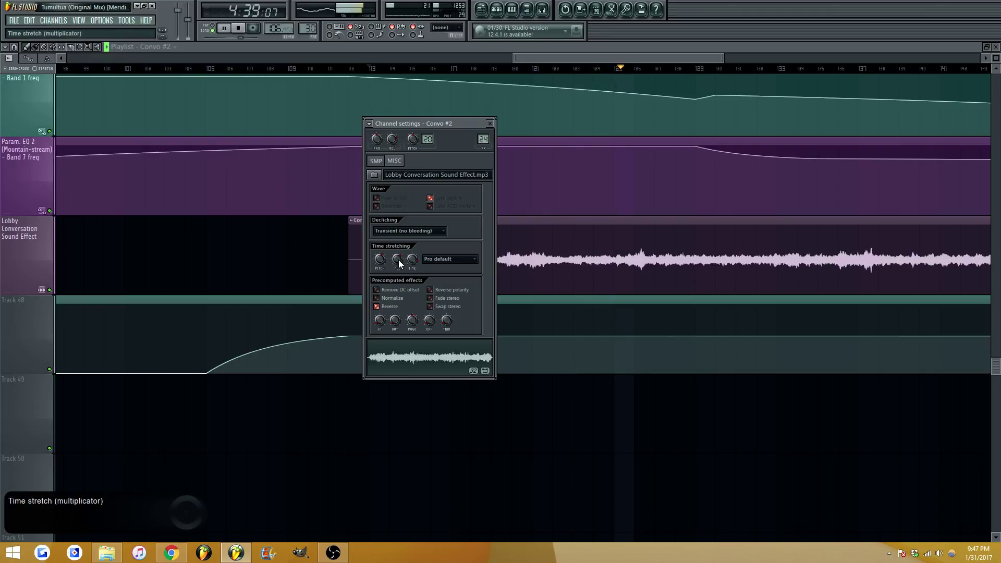
{"action": "left_click", "coordinate": [390, 307]}
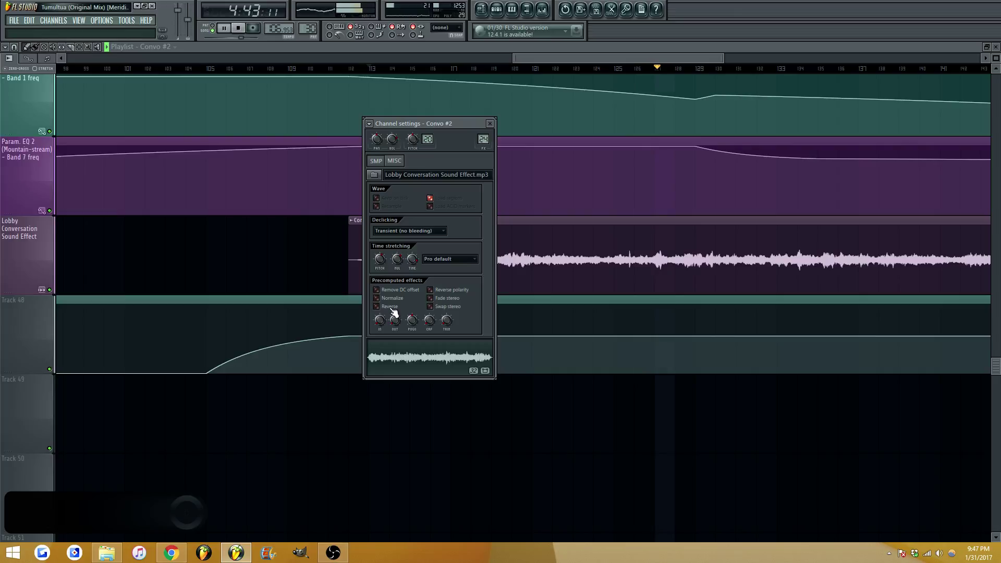
{"action": "left_click", "coordinate": [489, 123]}
Load Vocodex into slot 8 of the Convo mixer insert and mute the Bassline insert
{"action": "left_click", "coordinate": [542, 9]}
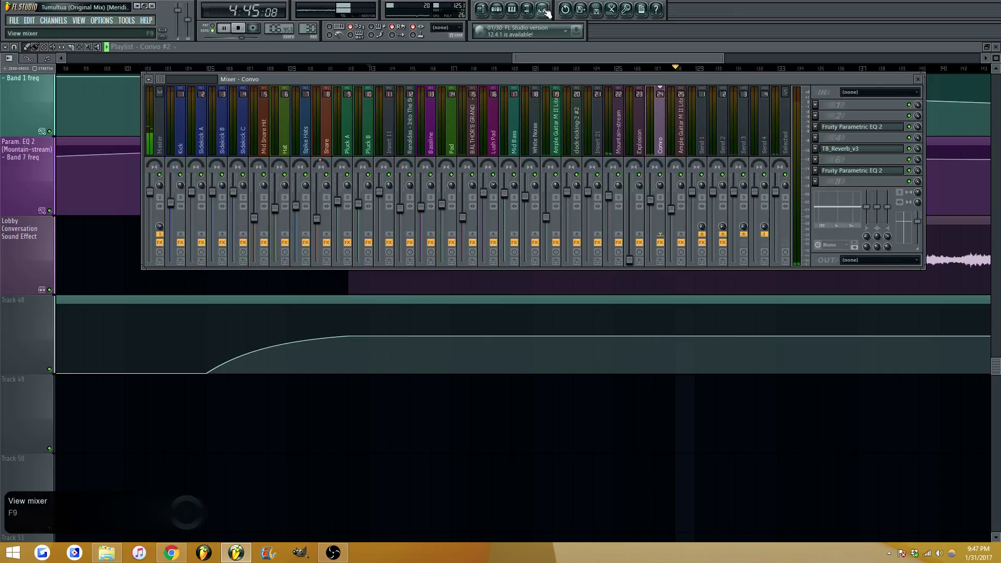
{"action": "left_click", "coordinate": [814, 181]}
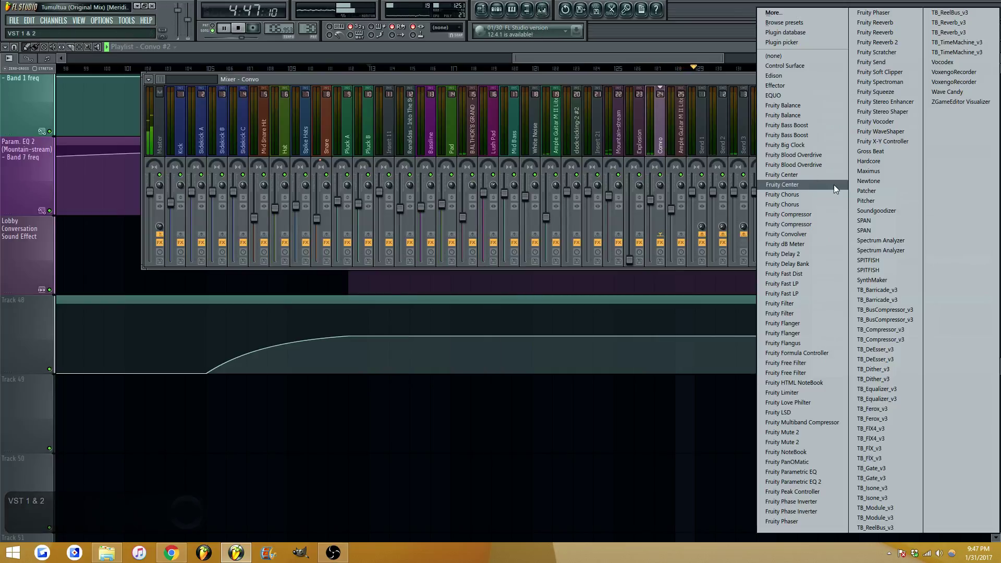
{"action": "left_click", "coordinate": [949, 63]}
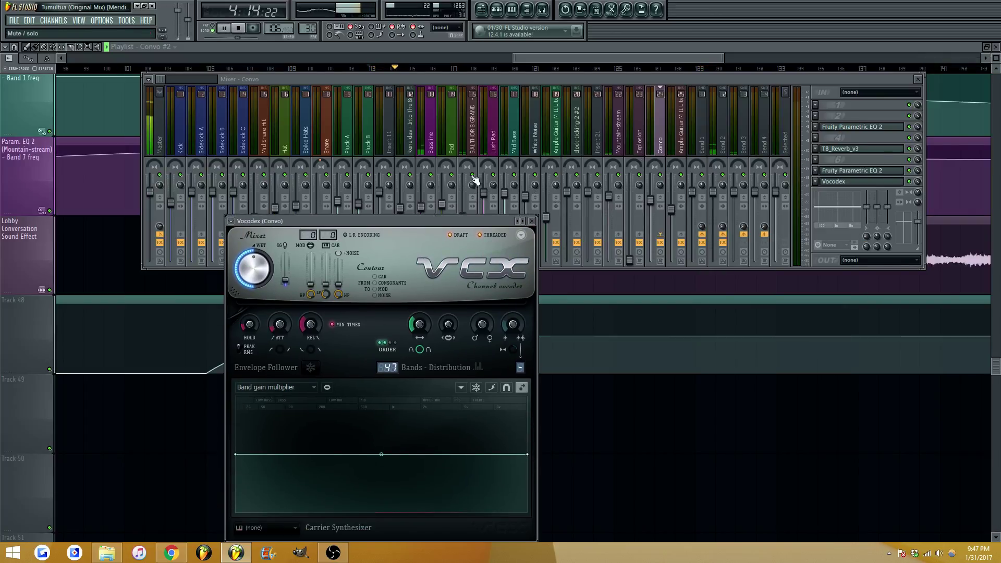
{"action": "left_click", "coordinate": [433, 178]}
Increase Vocodex's band width, adjust its other band controls, and add a middle point to the band gain multiplier curve
{"action": "left_click", "coordinate": [375, 316]}
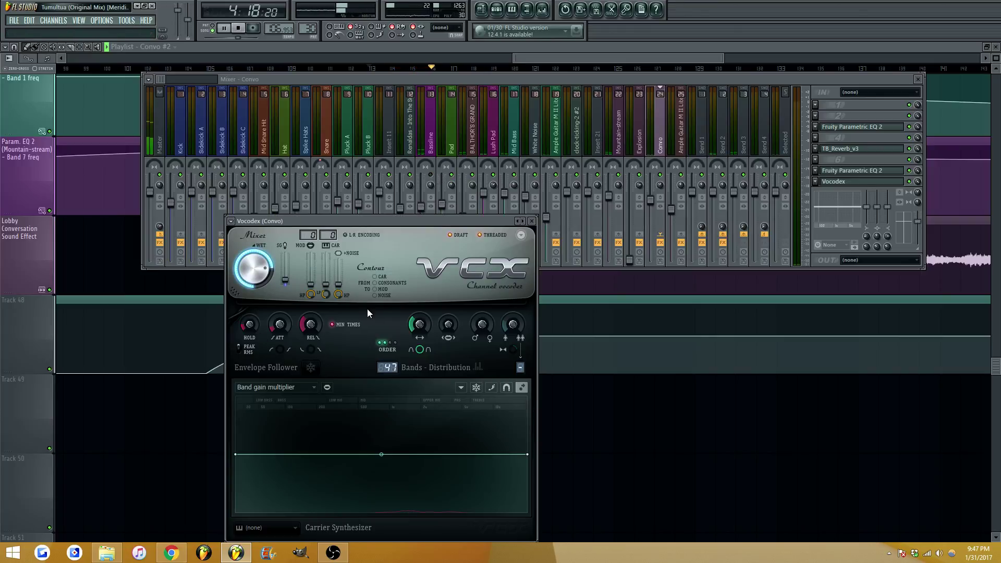
{"action": "left_click_drag", "start_coordinate": [420, 324], "coordinate": [447, 308]}
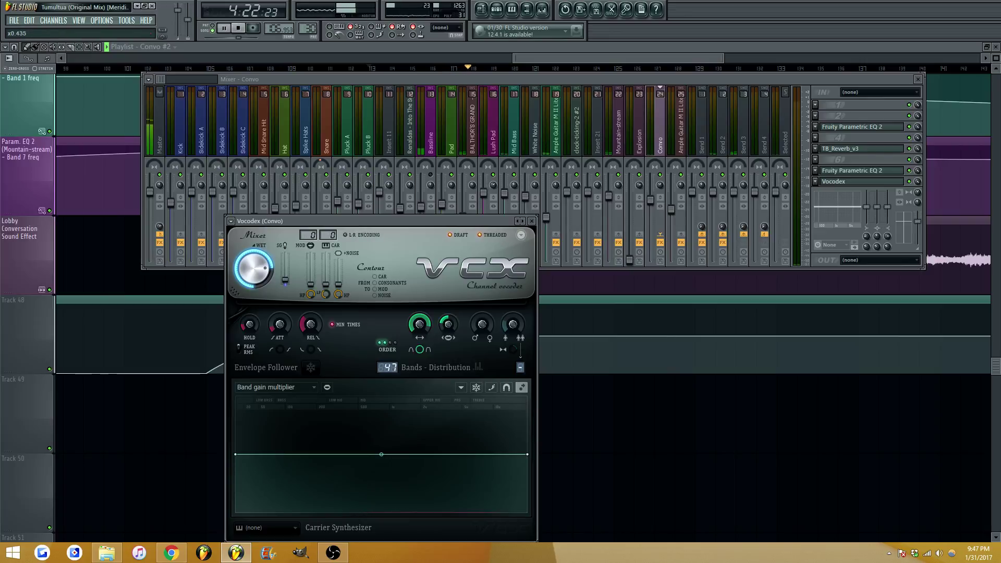
{"action": "mouse_move", "coordinate": [382, 451]}
{"action": "left_mouse_down"}
{"action": "mouse_move", "coordinate": [394, 419]}
{"action": "mouse_move", "coordinate": [395, 455]}
{"action": "left_mouse_up"}
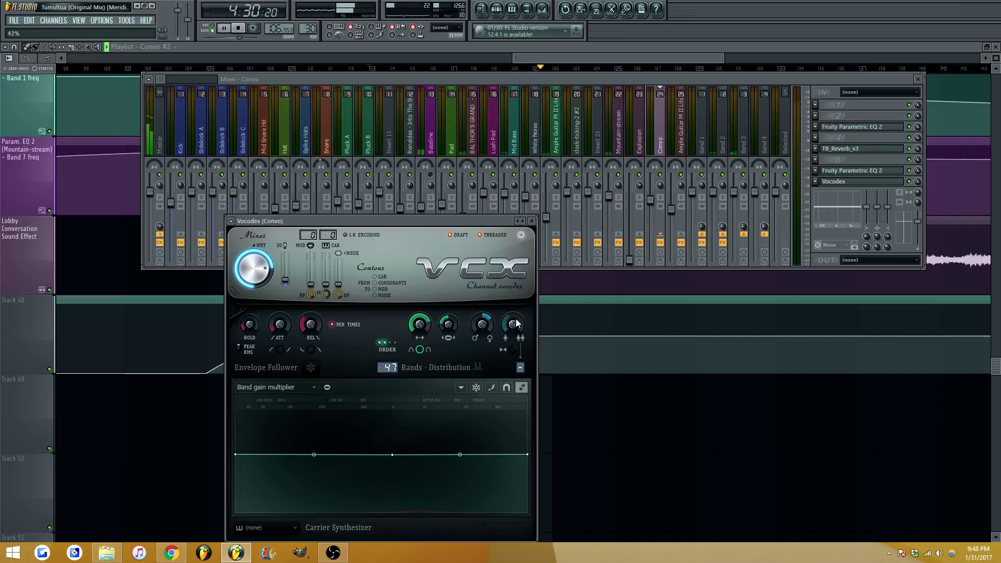
{"action": "left_click_drag", "start_coordinate": [519, 322], "coordinate": [519, 304]}
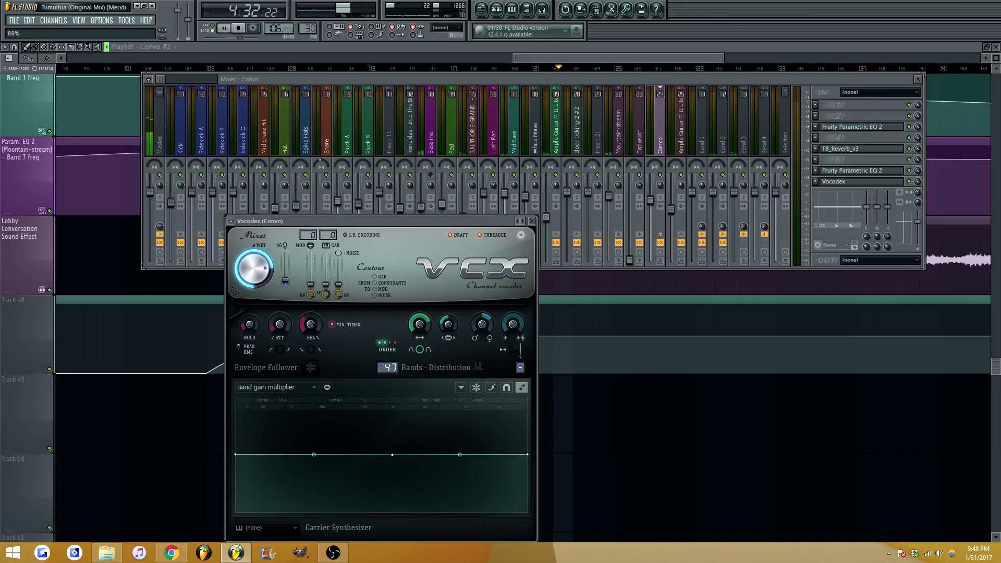
{"action": "key", "text": "Escape"}
{"action": "key", "text": "Escape"}
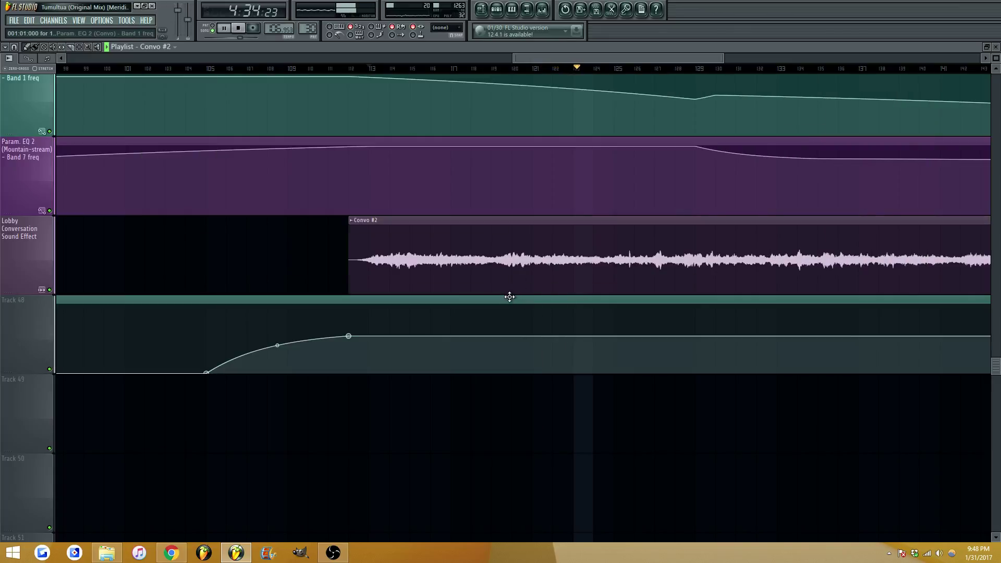
Lower the bar 112 point of the Convo Band 1 freq envelope slightly
{"action": "left_click_drag", "start_coordinate": [348, 335], "coordinate": [351, 345]}
{"action": "left_click", "coordinate": [542, 9]}
{"action": "key", "text": "Escape"}
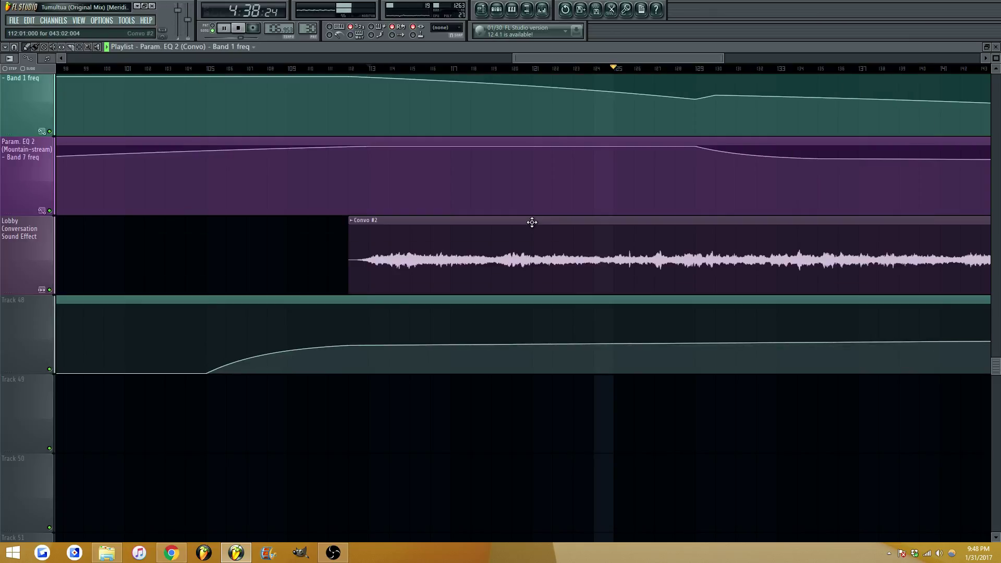
Shorten the Convo #2 clip by reducing its time stretch multiplier and restart playback from around bar 112
{"action": "double_click", "coordinate": [533, 221]}
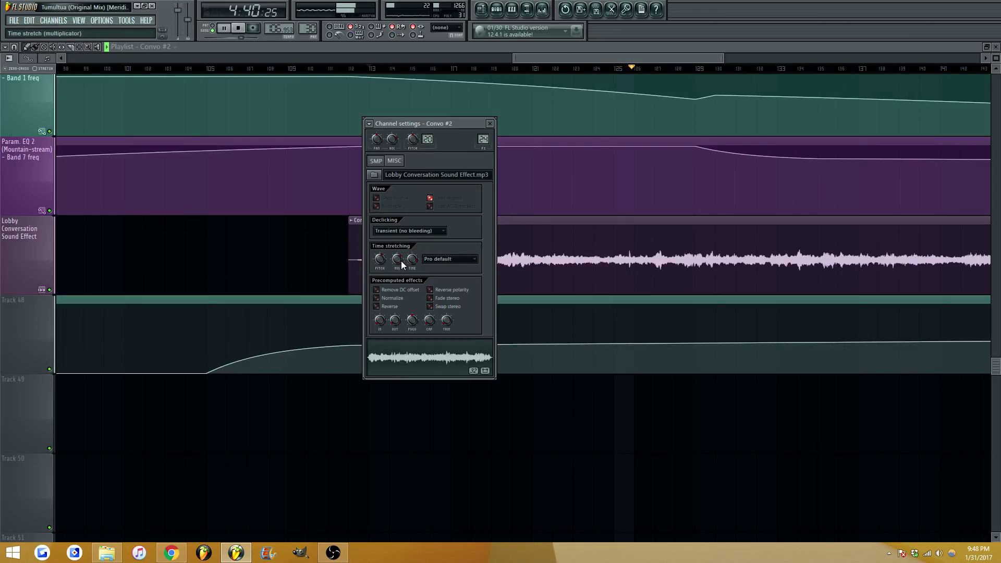
{"action": "left_click_drag", "start_coordinate": [398, 260], "coordinate": [398, 269]}
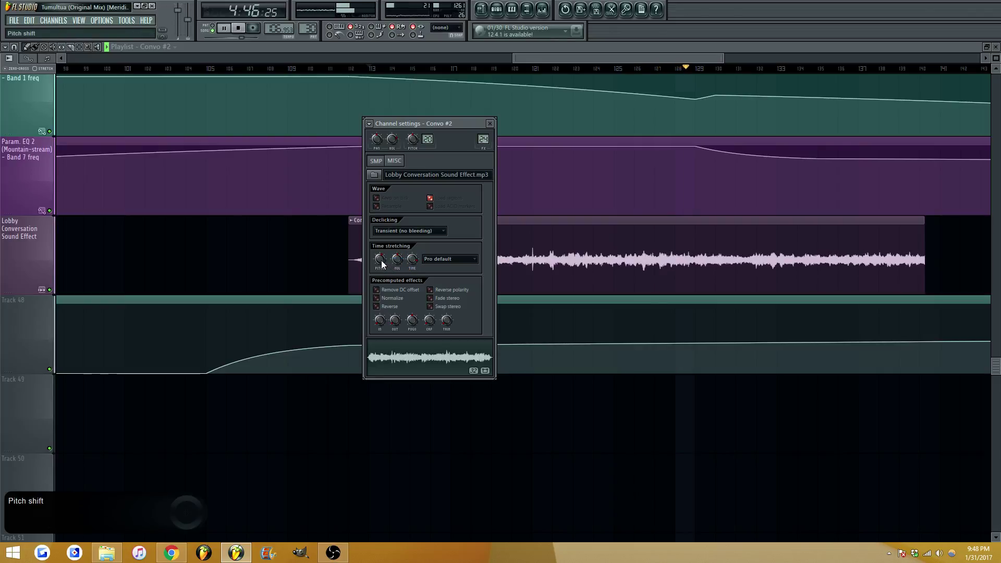
{"action": "key", "text": "Escape"}
{"action": "key", "text": "space"}
{"action": "key", "text": "space"}
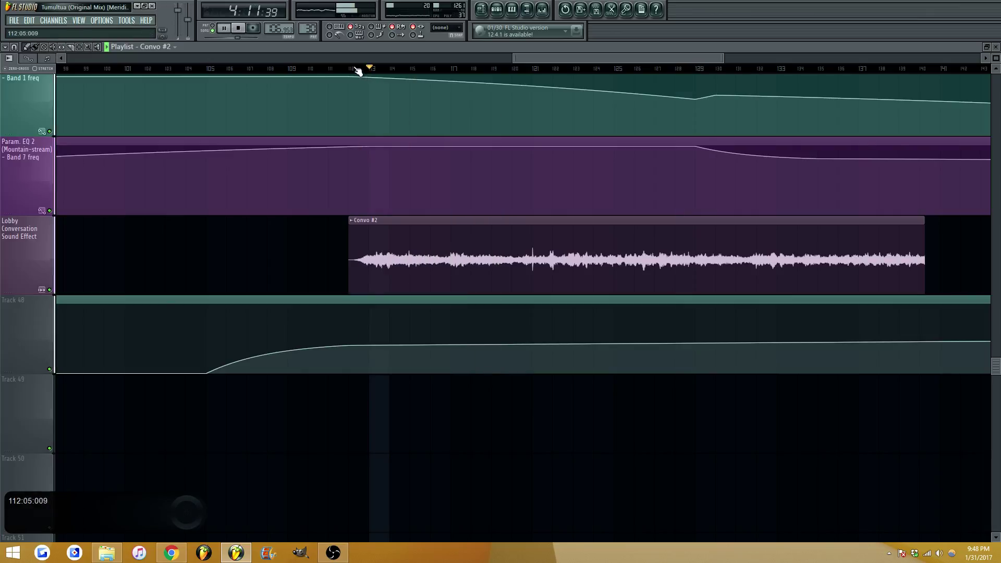
Lower the volume in Convo #2's levels adjustment settings to about 24%
{"action": "double_click", "coordinate": [422, 252]}
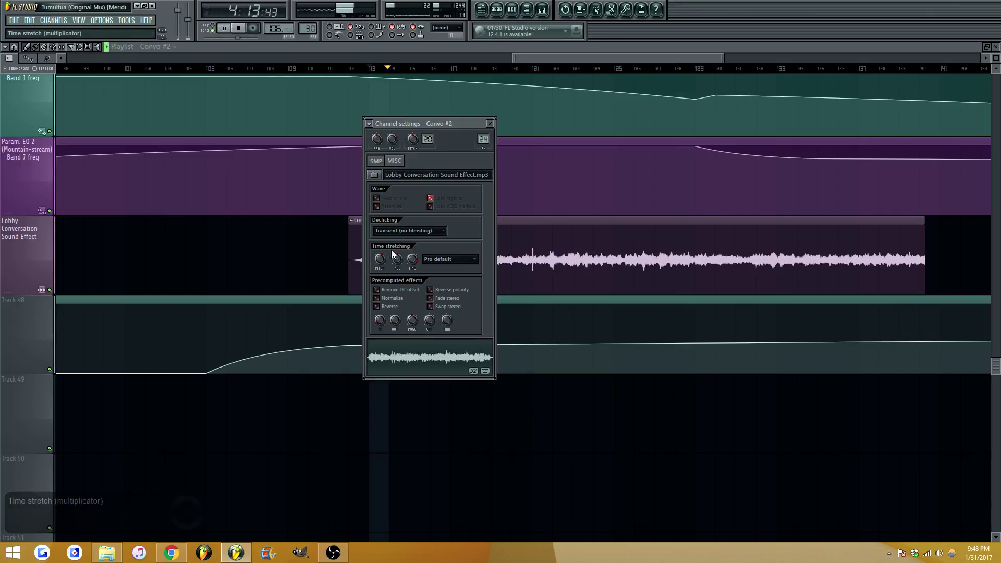
{"action": "left_click", "coordinate": [394, 161]}
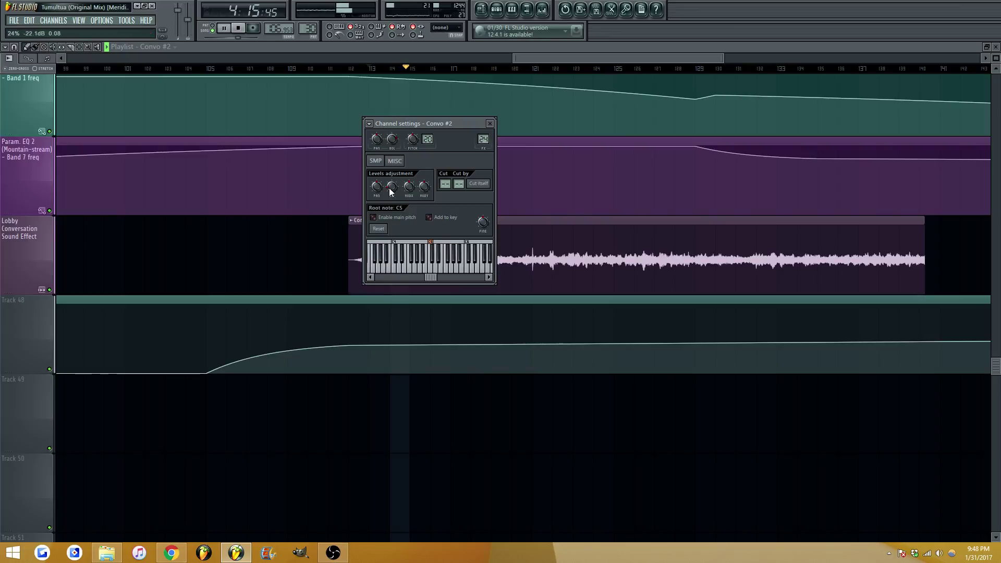
{"action": "key", "text": "Escape"}
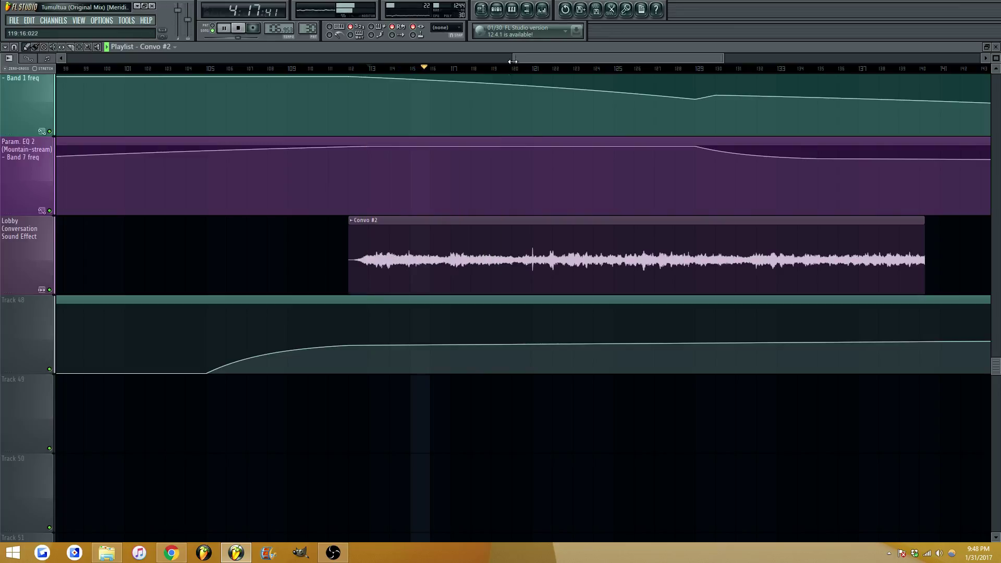
Try different wet levels on the Convo insert's Vocodex, from a lower setting up to about 17.4 dB
{"action": "left_click", "coordinate": [542, 10]}
{"action": "left_click", "coordinate": [851, 182]}
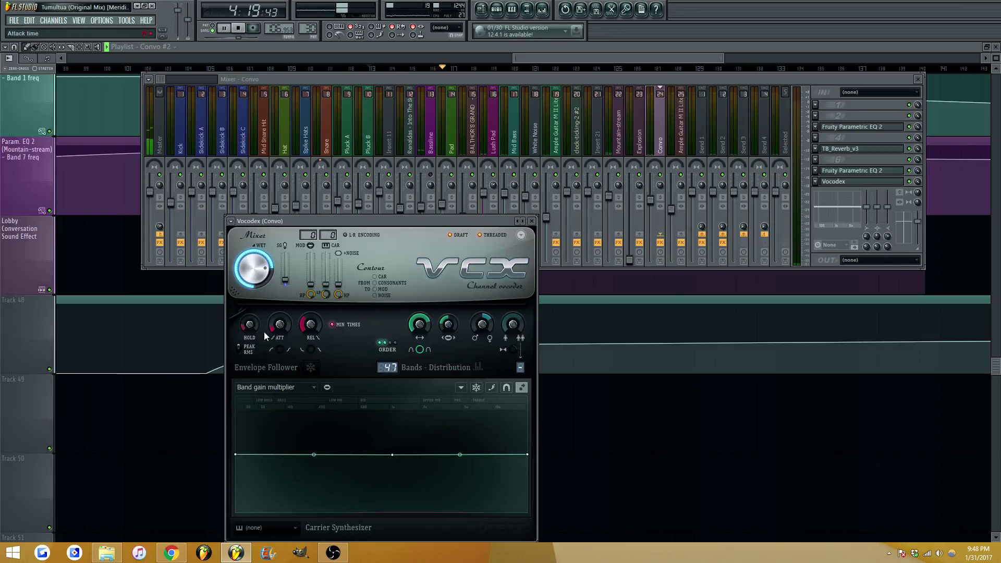
{"action": "left_click_drag", "start_coordinate": [253, 268], "coordinate": [254, 292]}
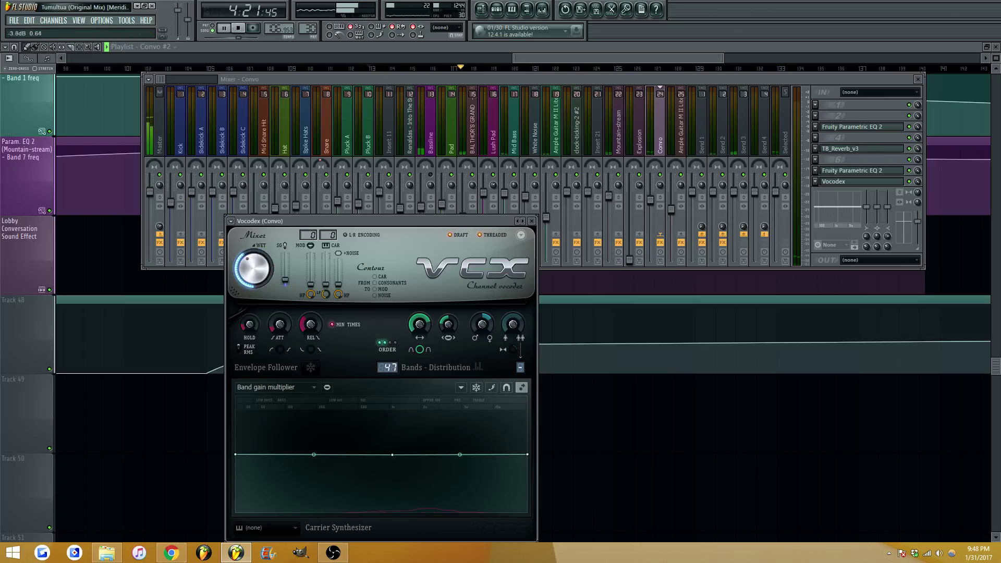
{"action": "scroll", "coordinate": [253, 268], "scroll_direction": "up", "scroll_amount": 10}
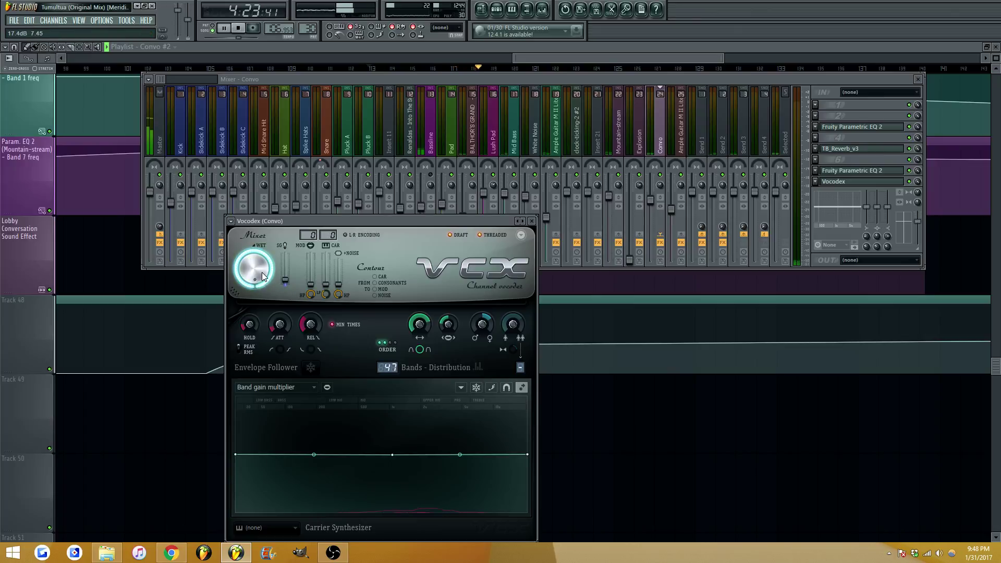
Move Vocodex to slot 5 ahead of TB_Reverb_v3 on the Convo insert, and adjust its band width and formant shift
{"action": "left_click_drag", "start_coordinate": [847, 182], "coordinate": [850, 152]}
{"action": "left_click", "coordinate": [850, 150]}
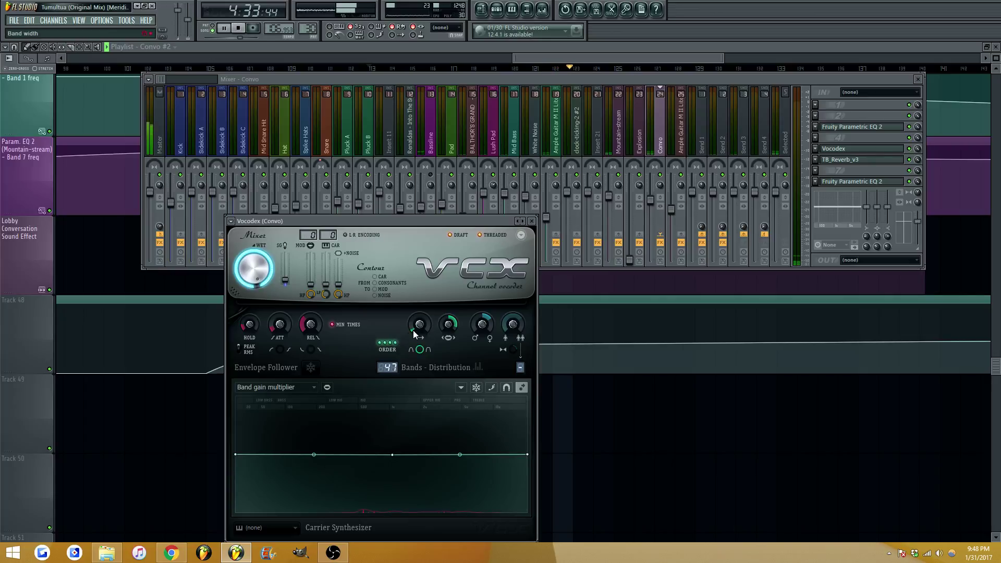
{"action": "left_click_drag", "start_coordinate": [412, 329], "coordinate": [413, 303]}
{"action": "left_click_drag", "start_coordinate": [482, 322], "coordinate": [513, 316]}
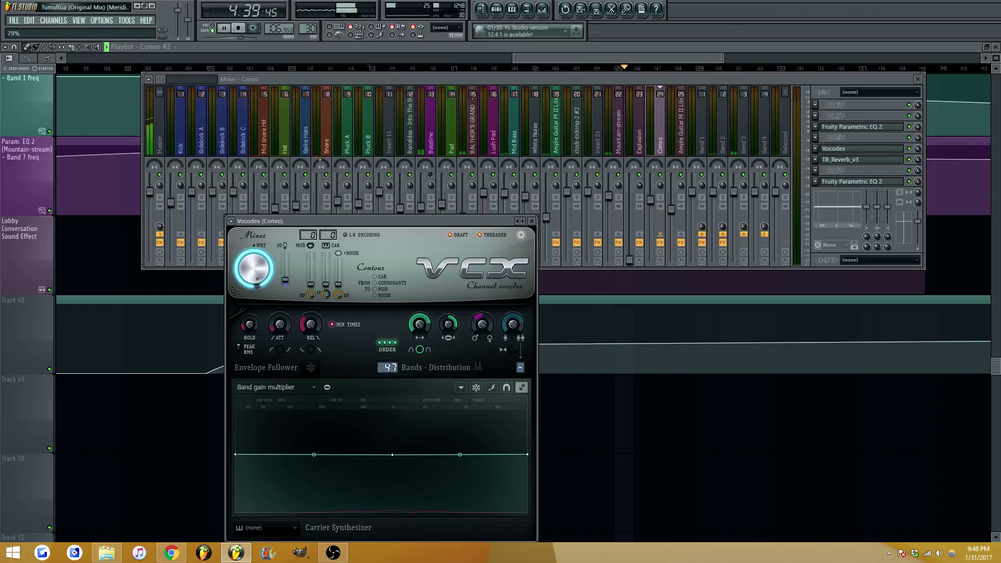
{"action": "key", "text": "Escape"}
Load Fruity WaveShaper into the empty slot 4 of the Convo insert, ahead of Vocodex
{"action": "left_click", "coordinate": [814, 138]}
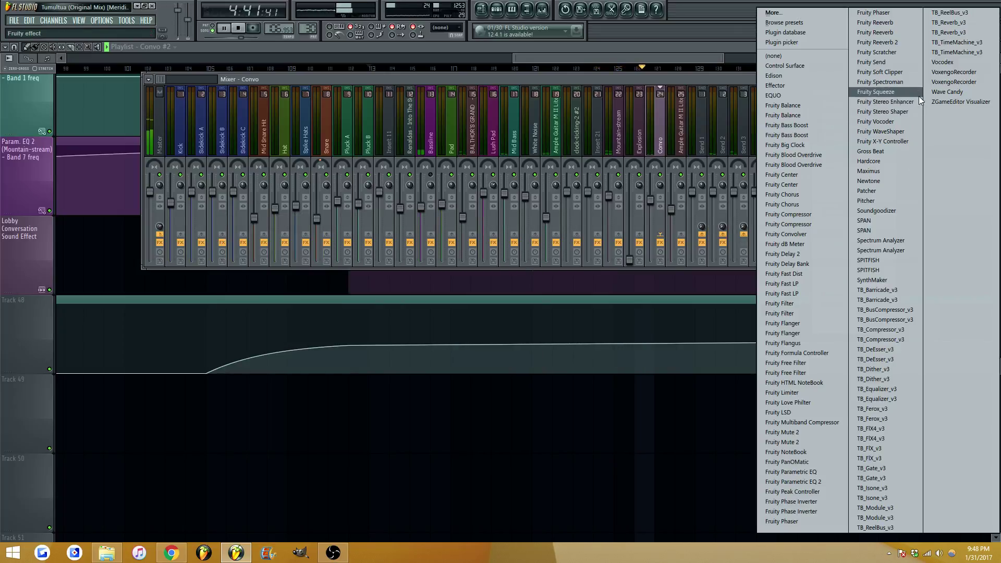
{"action": "key", "text": "Escape"}
{"action": "key", "text": "Escape"}
{"action": "left_click", "coordinate": [815, 138]}
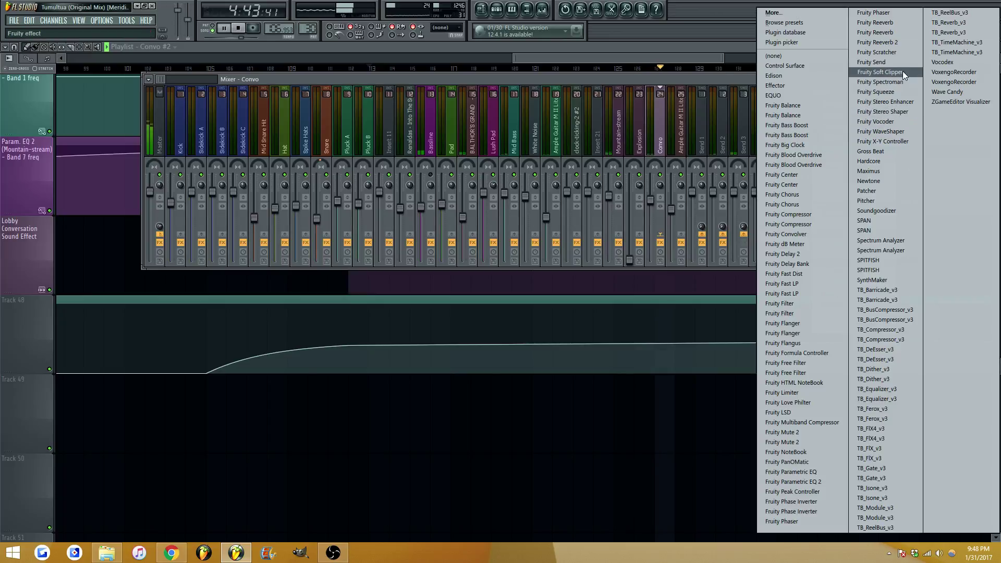
{"action": "left_click", "coordinate": [886, 131]}
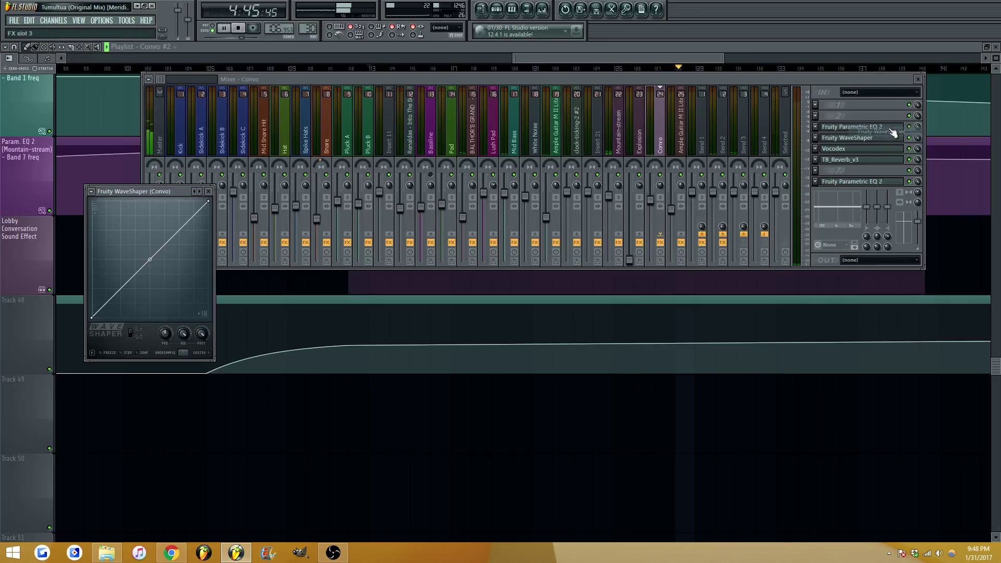
Restart playback and bend the WaveShaper curve into a steep initial rise by adding a point near its start
{"action": "key", "text": "space"}
{"action": "key", "text": "space"}
{"action": "right_click", "coordinate": [99, 307]}
{"action": "mouse_move", "coordinate": [99, 307]}
{"action": "left_mouse_down"}
{"action": "mouse_move", "coordinate": [91, 311]}
{"action": "mouse_move", "coordinate": [100, 313]}
{"action": "mouse_move", "coordinate": [100, 299]}
{"action": "left_mouse_up"}
{"action": "right_click", "coordinate": [109, 311]}
{"action": "right_click", "coordinate": [91, 311]}
{"action": "left_click", "coordinate": [98, 318]}
{"action": "mouse_move", "coordinate": [96, 306]}
{"action": "left_mouse_down"}
{"action": "mouse_move", "coordinate": [99, 281]}
{"action": "mouse_move", "coordinate": [96, 295]}
{"action": "left_mouse_up"}
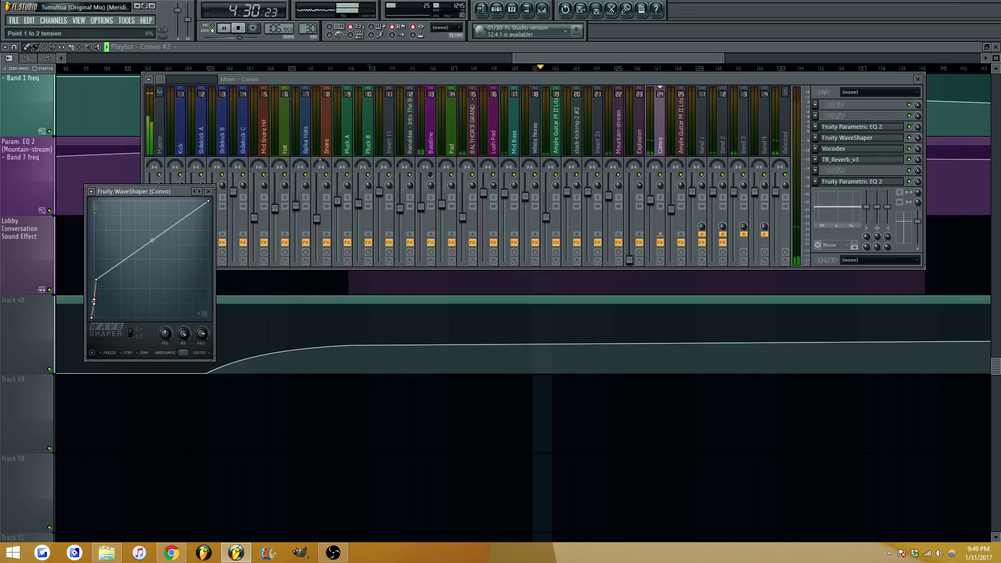
{"action": "left_click", "coordinate": [208, 192]}
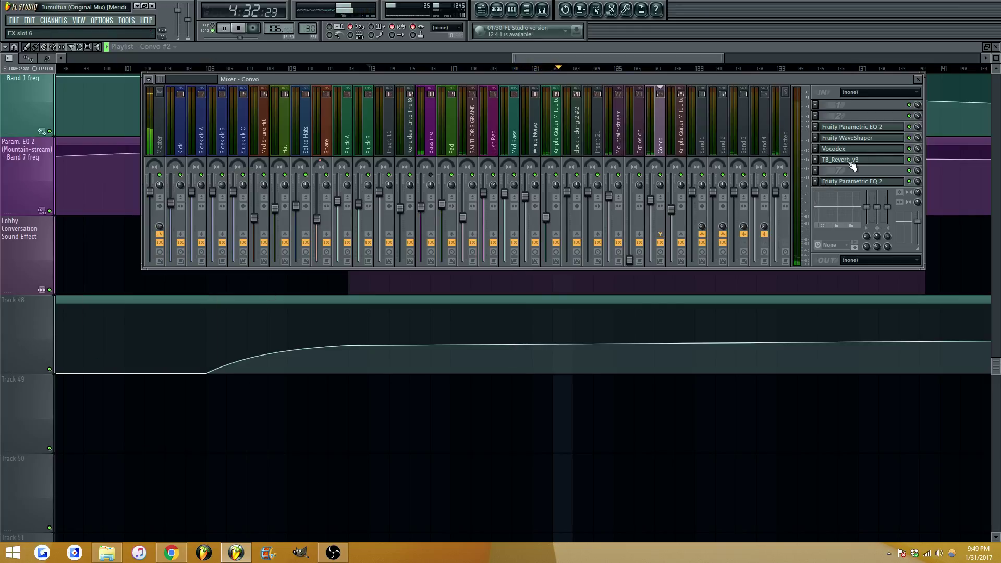
{"action": "left_click", "coordinate": [818, 172]}
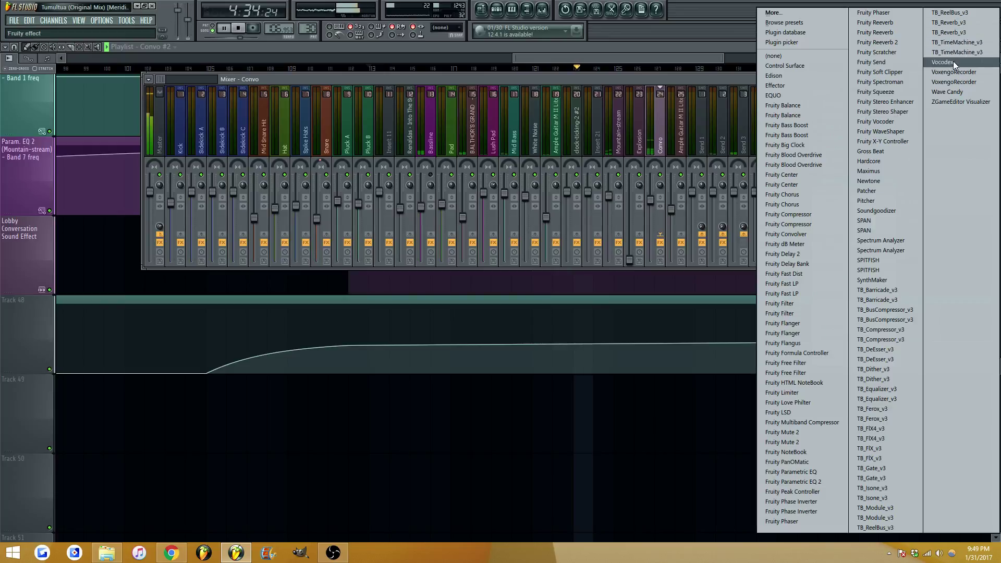
{"action": "key", "text": "Escape"}
{"action": "key", "text": "Escape"}
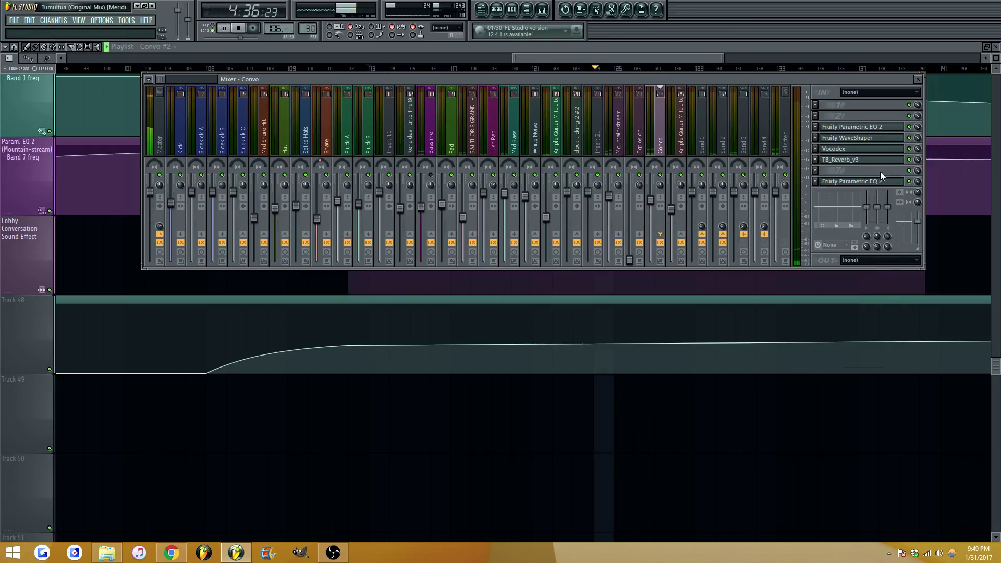
Adjust a band in the Fruity Parametric EQ 2 in slot 8 of the Convo insert
{"action": "left_click", "coordinate": [867, 182]}
{"action": "left_click_drag", "start_coordinate": [298, 349], "coordinate": [319, 353]}
{"action": "left_click", "coordinate": [848, 183]}
Load TB_TimeMachine_v3 into Convo slot 7 with a 22577 Hz samplerate, 9.2 bits, 14.2 Hz high pass and 75.3% DA aliasing
{"action": "left_click", "coordinate": [817, 171]}
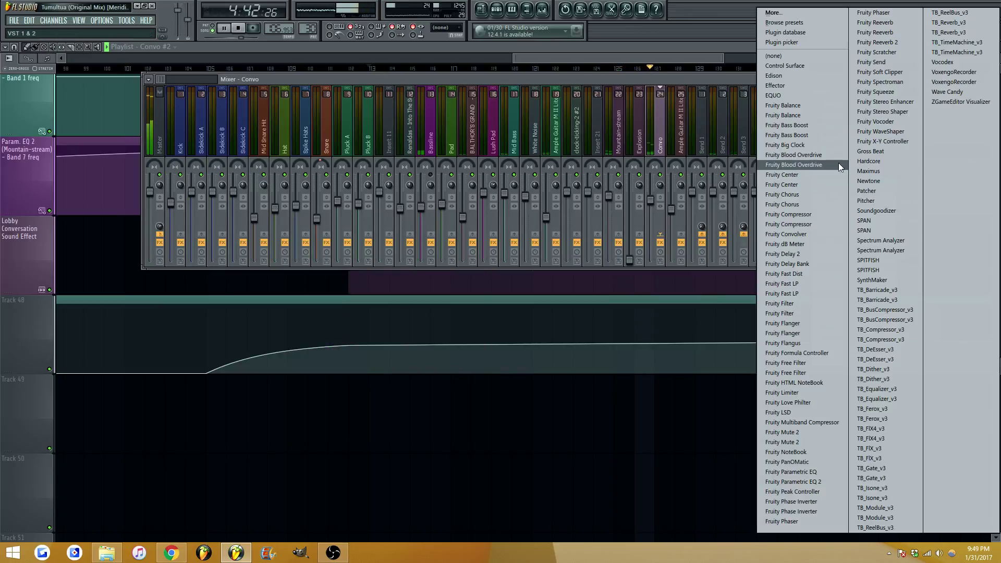
{"action": "left_click", "coordinate": [957, 43]}
{"action": "left_click_drag", "start_coordinate": [165, 287], "coordinate": [166, 298]}
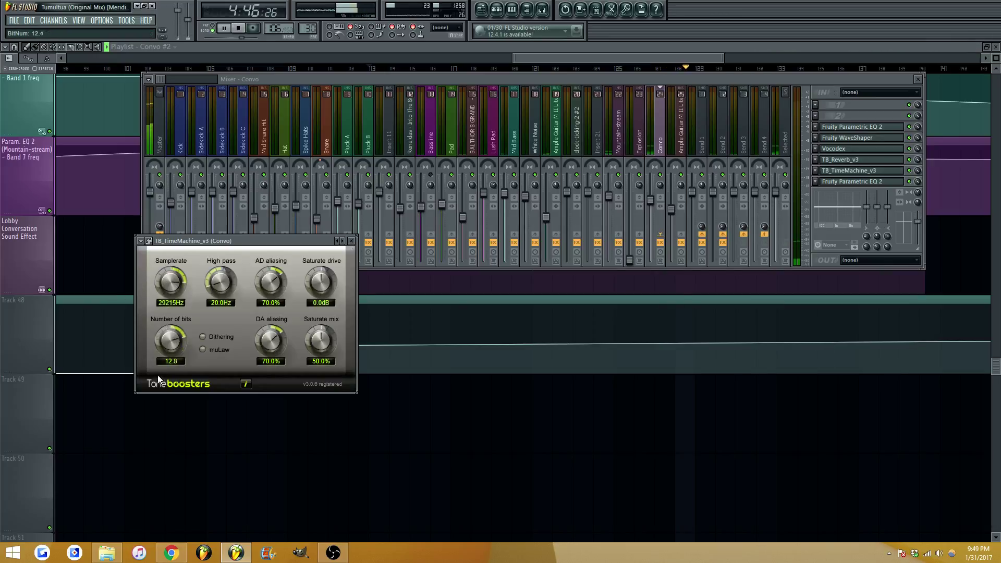
{"action": "left_click_drag", "start_coordinate": [158, 445], "coordinate": [159, 439]}
{"action": "left_click_drag", "start_coordinate": [175, 302], "coordinate": [176, 295]}
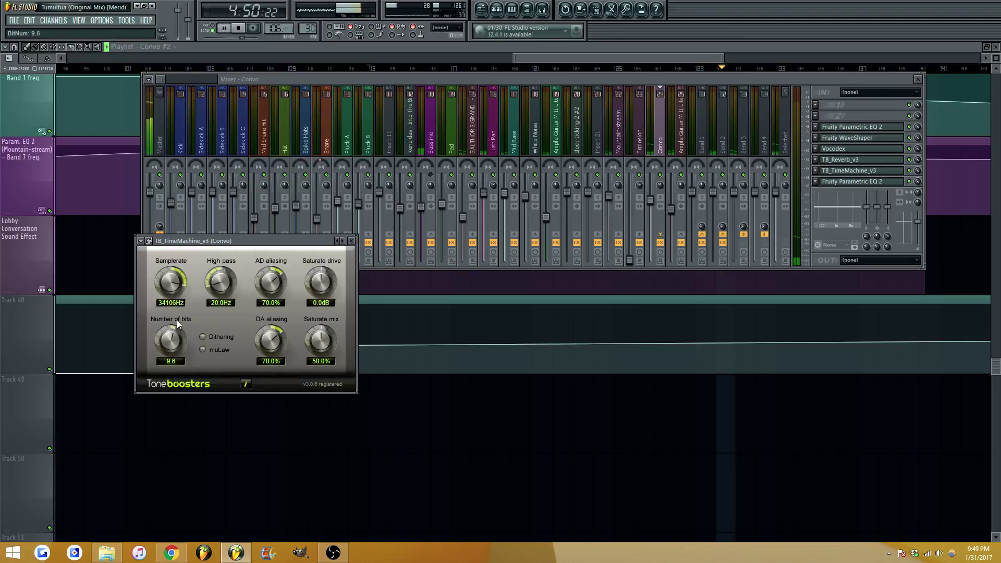
{"action": "scroll", "coordinate": [177, 322], "scroll_direction": "down", "scroll_amount": 7}
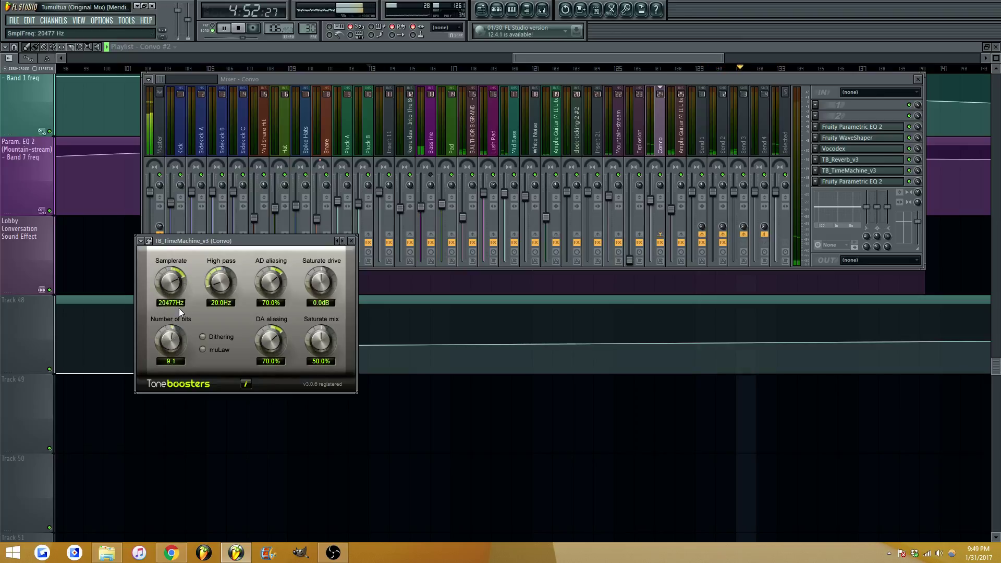
{"action": "scroll", "coordinate": [218, 288], "scroll_direction": "down", "scroll_amount": 2}
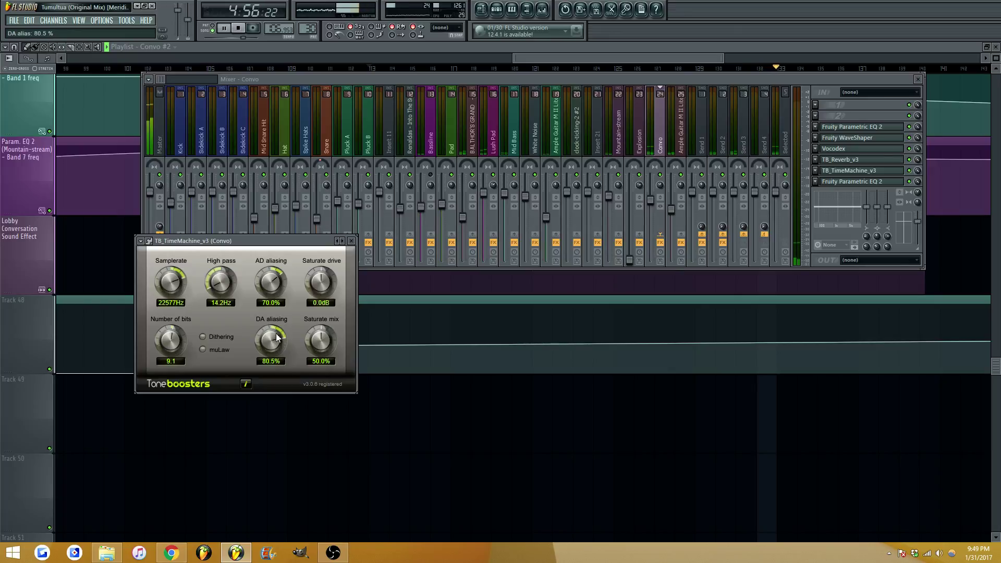
{"action": "scroll", "coordinate": [277, 337], "scroll_direction": "down", "scroll_amount": 2}
Create a playlist automation clip for the last tweaked parameter, TB_TimeMachine_v3's BitNum on Convo
{"action": "left_click", "coordinate": [126, 20]}
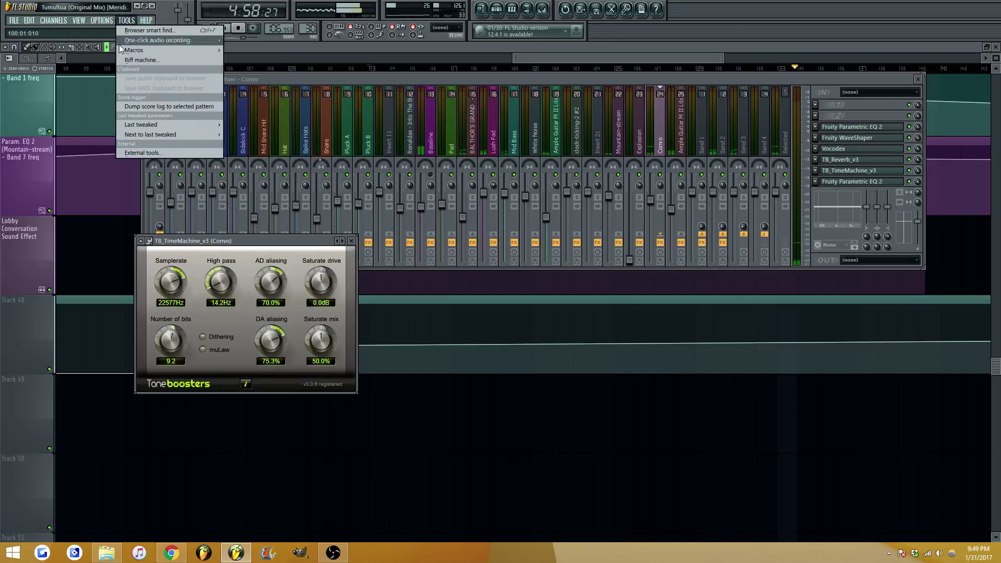
{"action": "mouse_move", "coordinate": [177, 125]}
{"action": "left_click", "coordinate": [263, 176]}
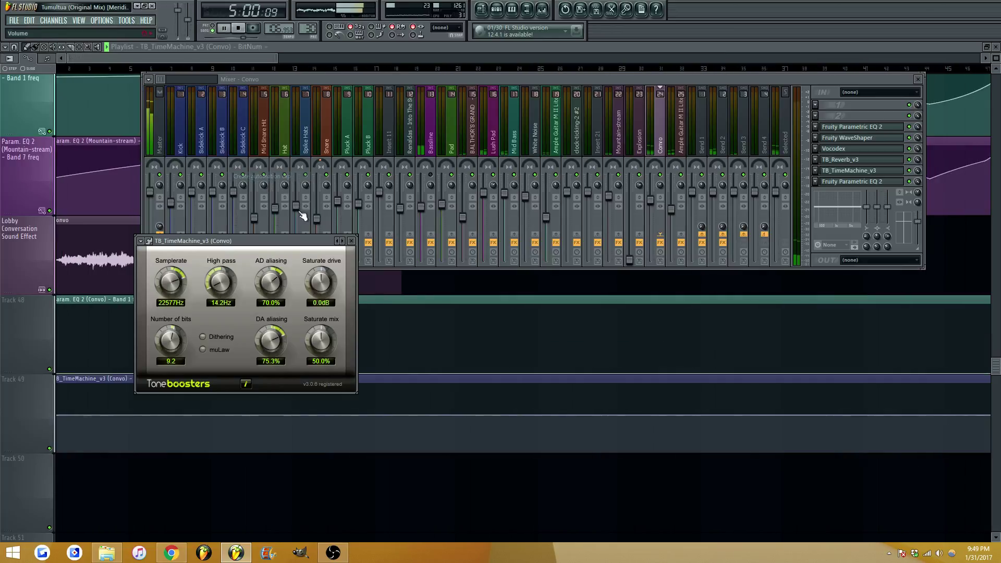
{"action": "left_click_drag", "start_coordinate": [236, 60], "coordinate": [662, 59]}
{"action": "scroll", "coordinate": [297, 69], "scroll_direction": "up", "scroll_amount": 2}
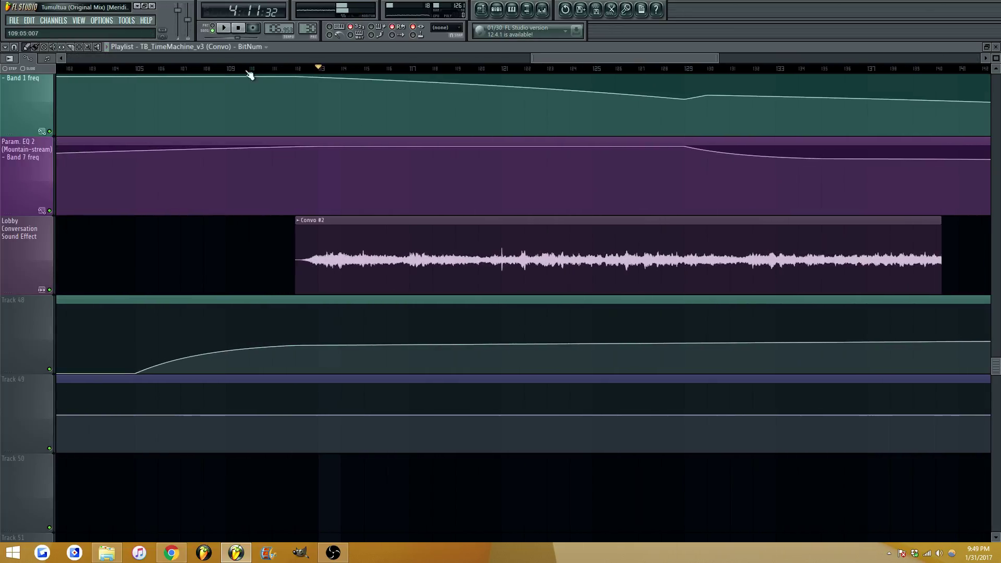
Play from bar 112, add a BitNum automation point there and raise the Convo EQ Band 1 freq point at that bar
{"action": "left_click", "coordinate": [298, 69]}
{"action": "key", "text": "space"}
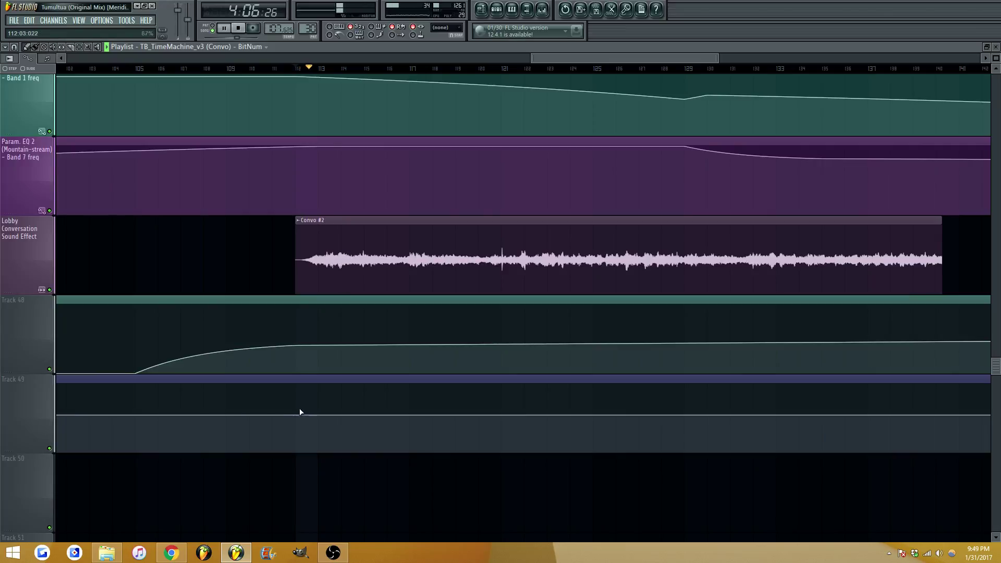
{"action": "mouse_move", "coordinate": [295, 414]}
{"action": "left_mouse_down"}
{"action": "mouse_move", "coordinate": [297, 424]}
{"action": "mouse_move", "coordinate": [297, 397]}
{"action": "left_mouse_up"}
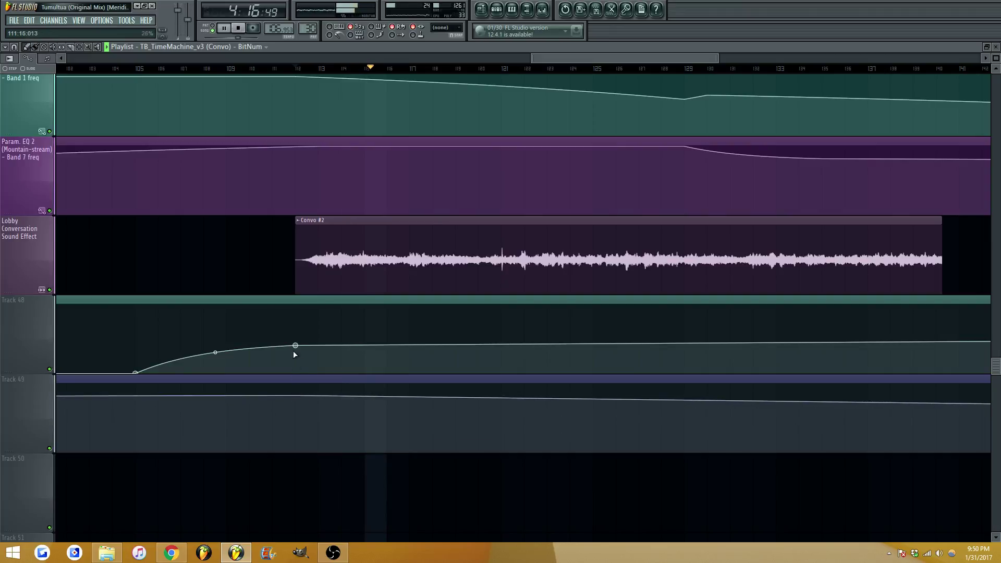
{"action": "left_click_drag", "start_coordinate": [295, 347], "coordinate": [297, 326]}
{"action": "left_click_drag", "start_coordinate": [297, 397], "coordinate": [295, 413]}
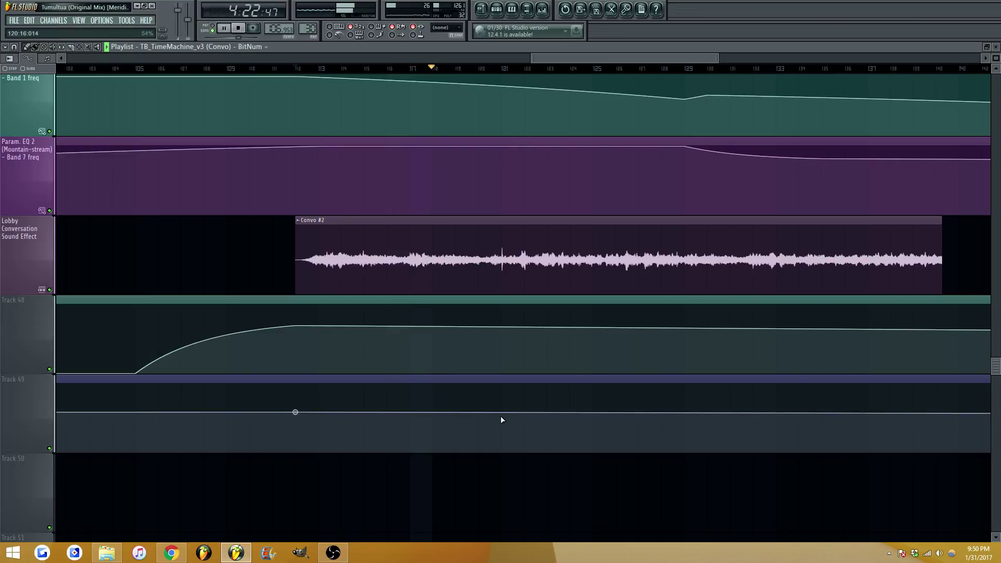
Add points at bars 121 and 123 to the Convo Band 1 freq and BitNum clips, forming a dip followed by a rise
{"action": "right_click", "coordinate": [502, 340]}
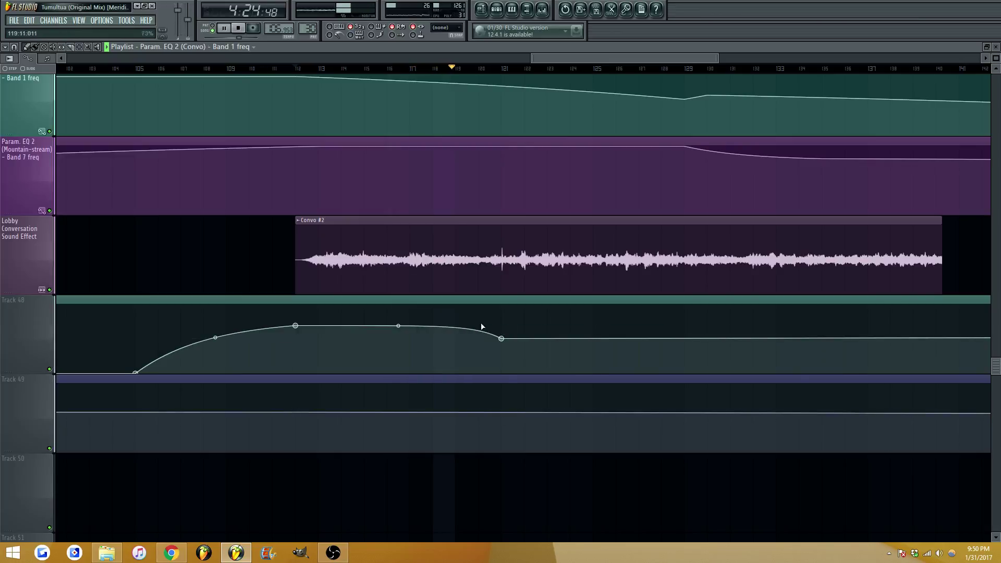
{"action": "right_click", "coordinate": [502, 411]}
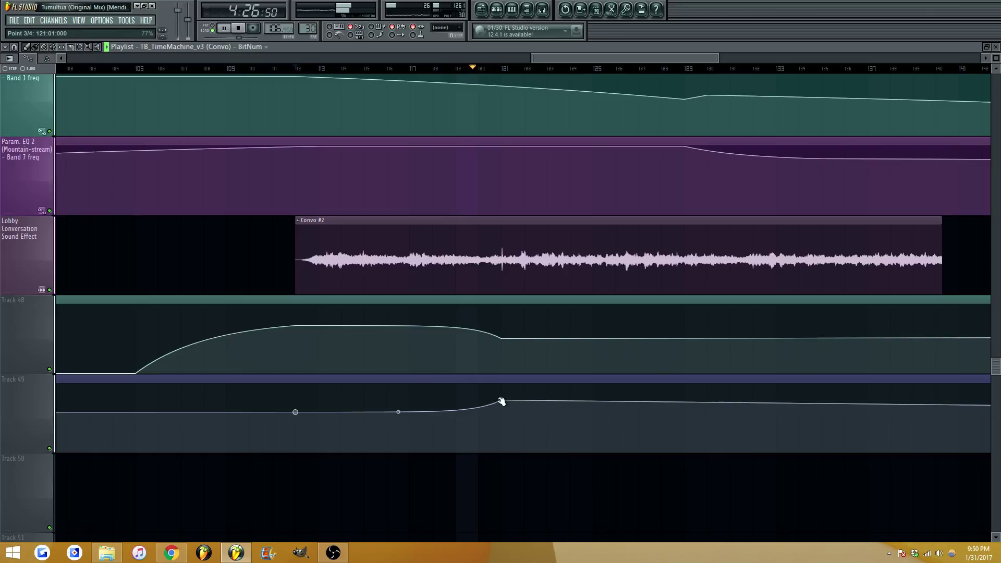
{"action": "left_click_drag", "start_coordinate": [502, 402], "coordinate": [524, 419]}
{"action": "right_click", "coordinate": [546, 409]}
{"action": "right_click", "coordinate": [547, 329]}
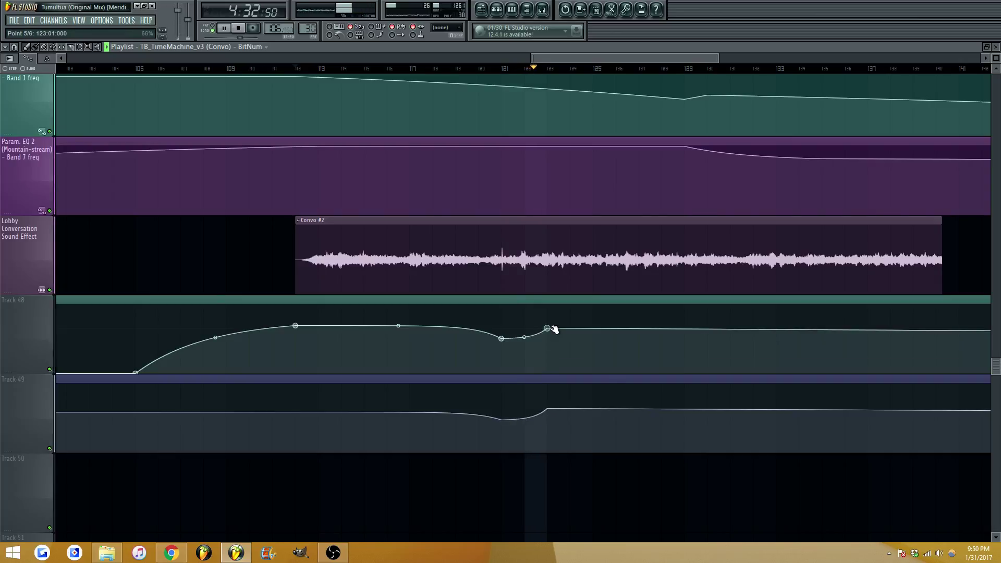
{"action": "left_click_drag", "start_coordinate": [551, 328], "coordinate": [550, 330]}
{"action": "left_click_drag", "start_coordinate": [547, 409], "coordinate": [547, 402]}
Add Band 1 freq points at bars 124 and 126, and a lower BitNum point at bar 126 with a gentler curve leading in
{"action": "right_click", "coordinate": [570, 325]}
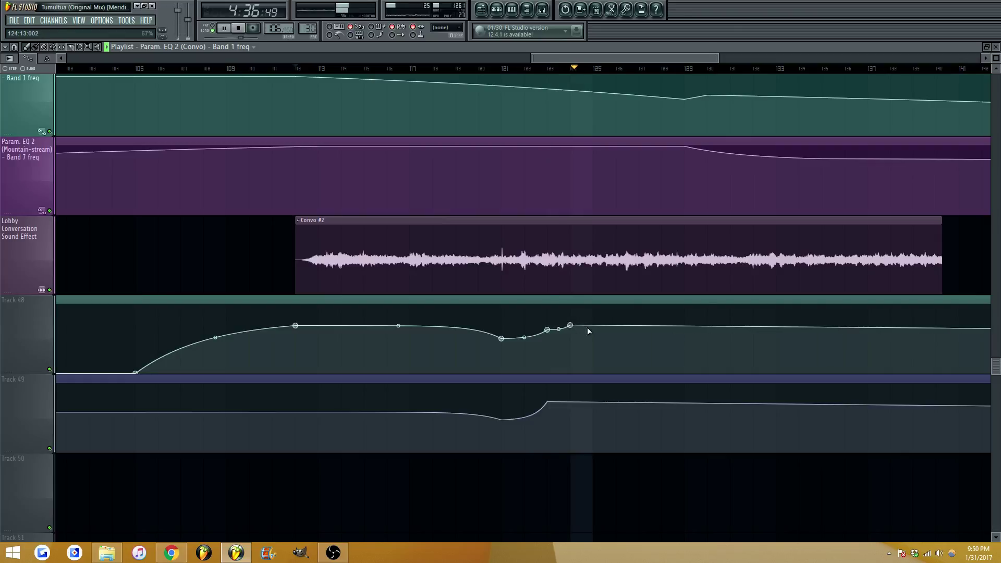
{"action": "right_click", "coordinate": [638, 337]}
{"action": "left_click_drag", "start_coordinate": [638, 337], "coordinate": [618, 340]}
{"action": "right_click", "coordinate": [616, 416]}
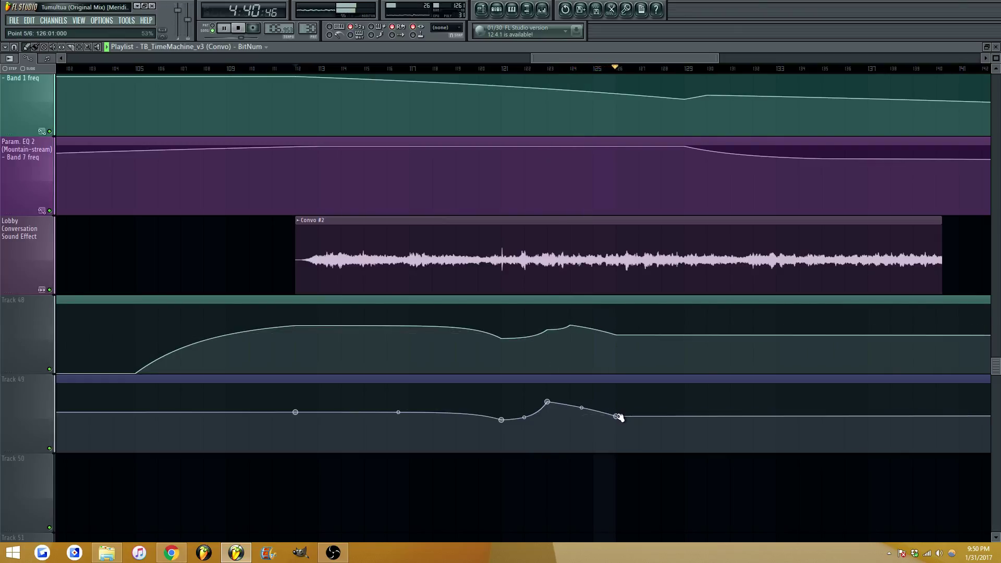
{"action": "left_click_drag", "start_coordinate": [616, 416], "coordinate": [581, 403]}
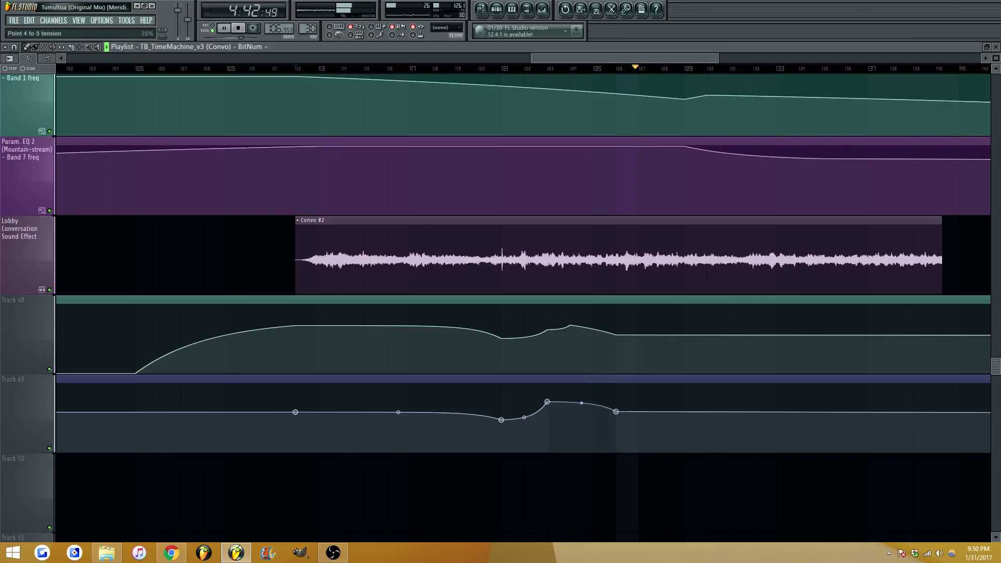
Extend the BitNum automation with descending points at bars 128, 129 and 131, and a higher point at bar 132
{"action": "right_click", "coordinate": [662, 423]}
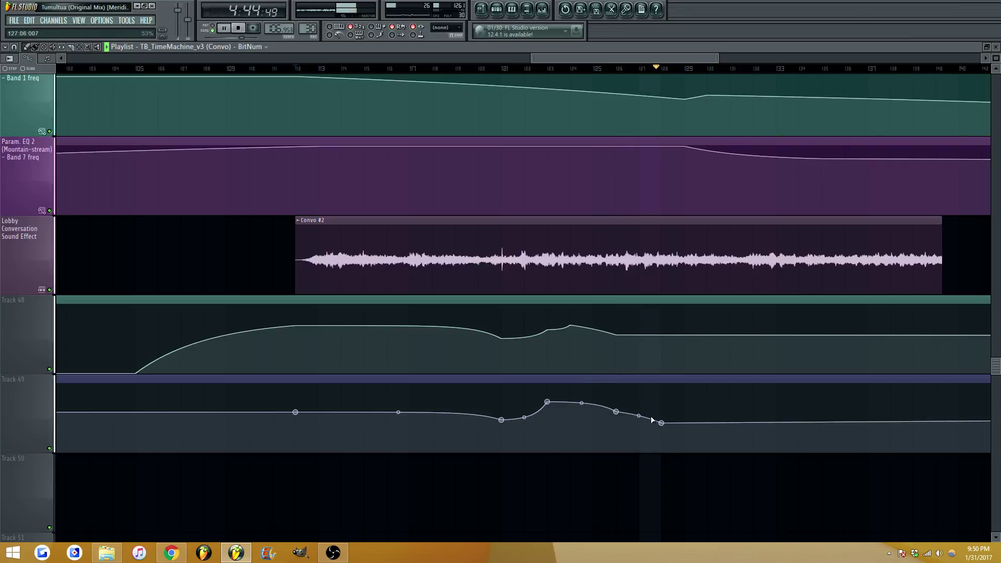
{"action": "right_click", "coordinate": [684, 427]}
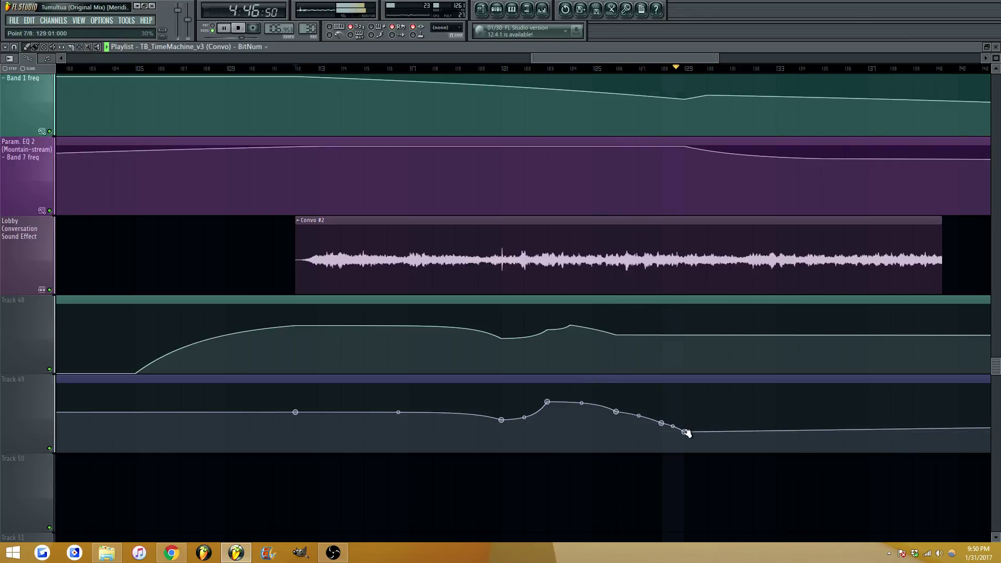
{"action": "left_click_drag", "start_coordinate": [686, 428], "coordinate": [687, 425]}
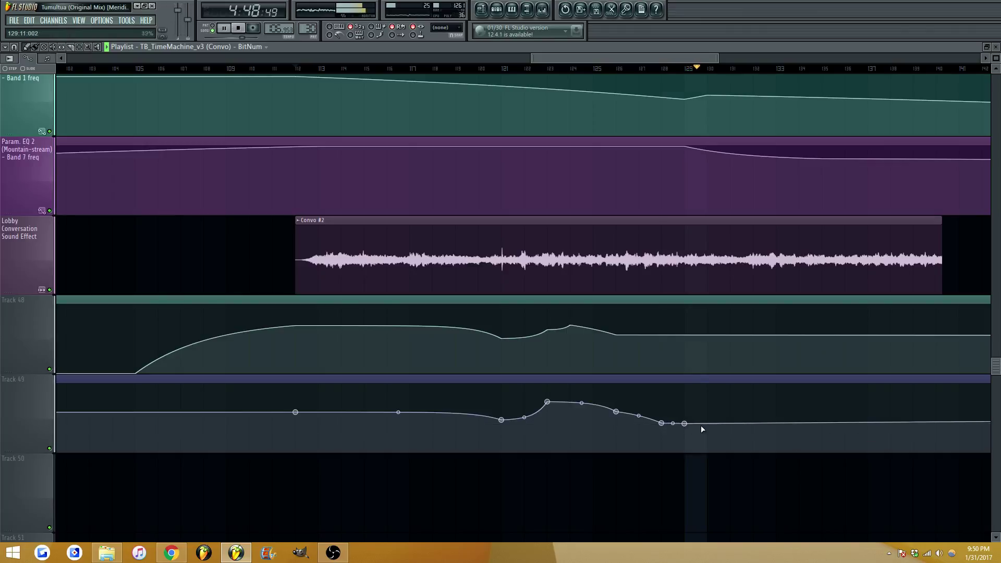
{"action": "right_click", "coordinate": [728, 428]}
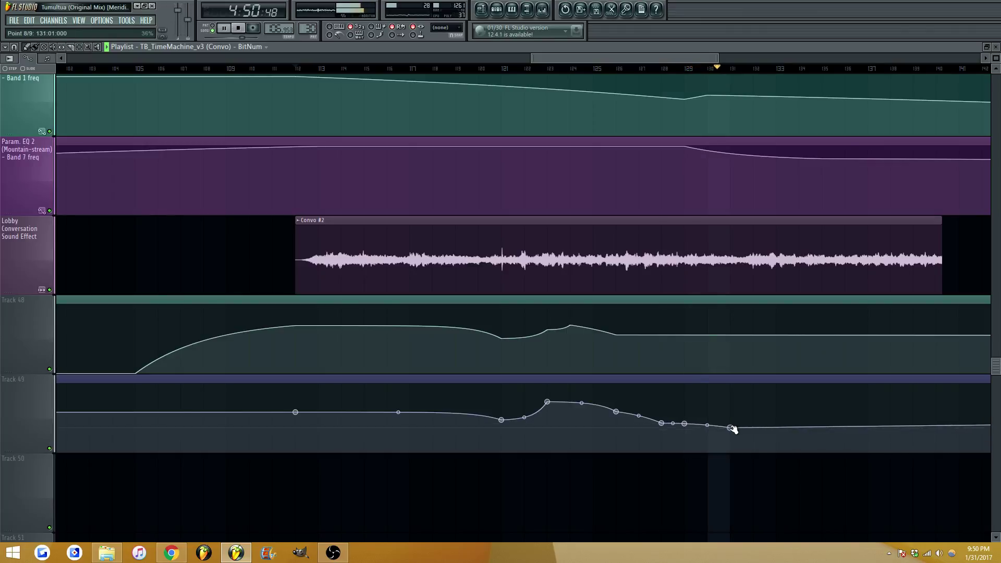
{"action": "right_click", "coordinate": [742, 425]}
{"action": "left_click_drag", "start_coordinate": [753, 425], "coordinate": [754, 414]}
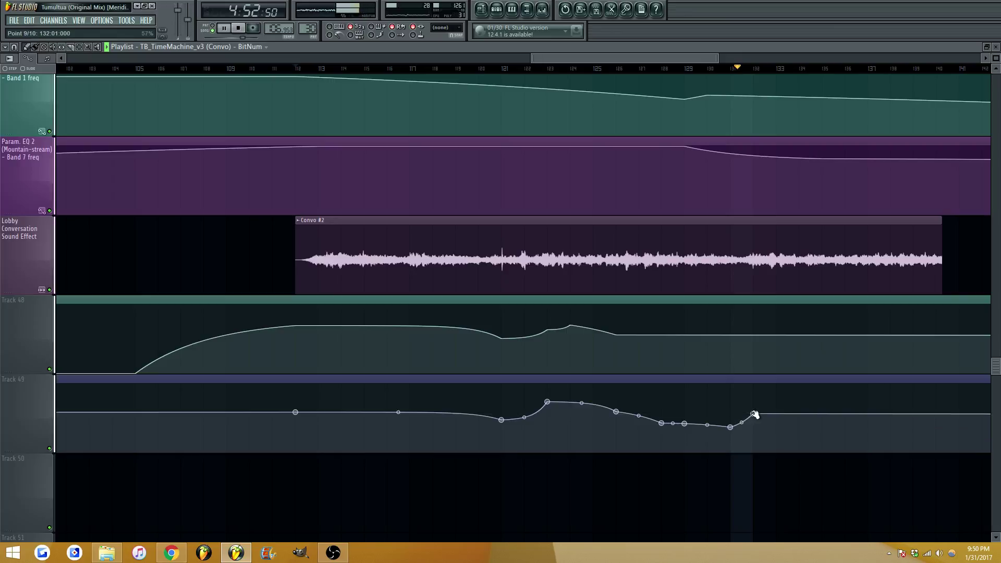
Add a slightly lower Band 1 freq point at bar 131, and BitNum points peaking at bar 133 and falling at bar 135
{"action": "right_click", "coordinate": [756, 342]}
{"action": "left_click_drag", "start_coordinate": [755, 345], "coordinate": [751, 339]}
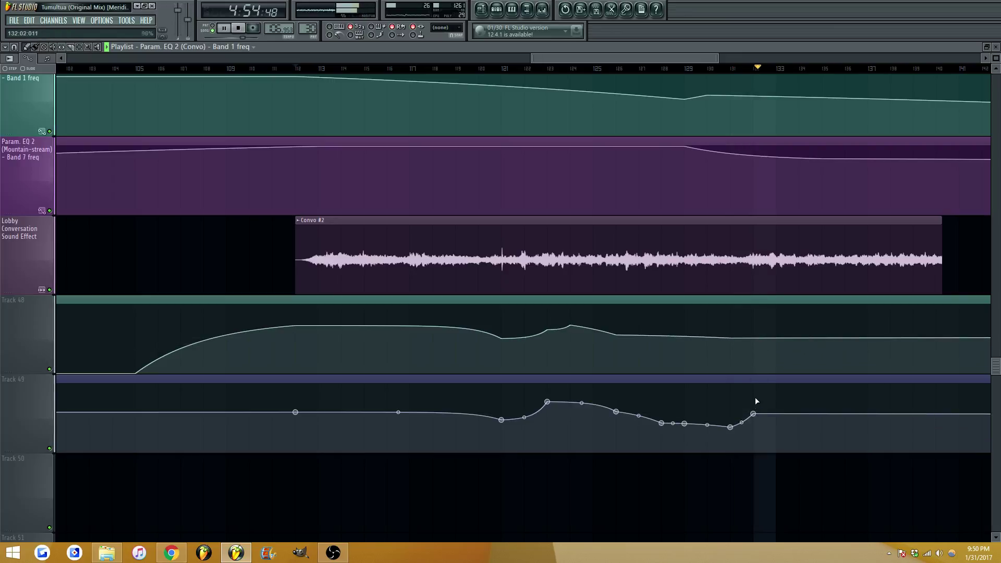
{"action": "right_click", "coordinate": [778, 407]}
{"action": "scroll", "coordinate": [678, 118], "scroll_direction": "down", "scroll_amount": 2}
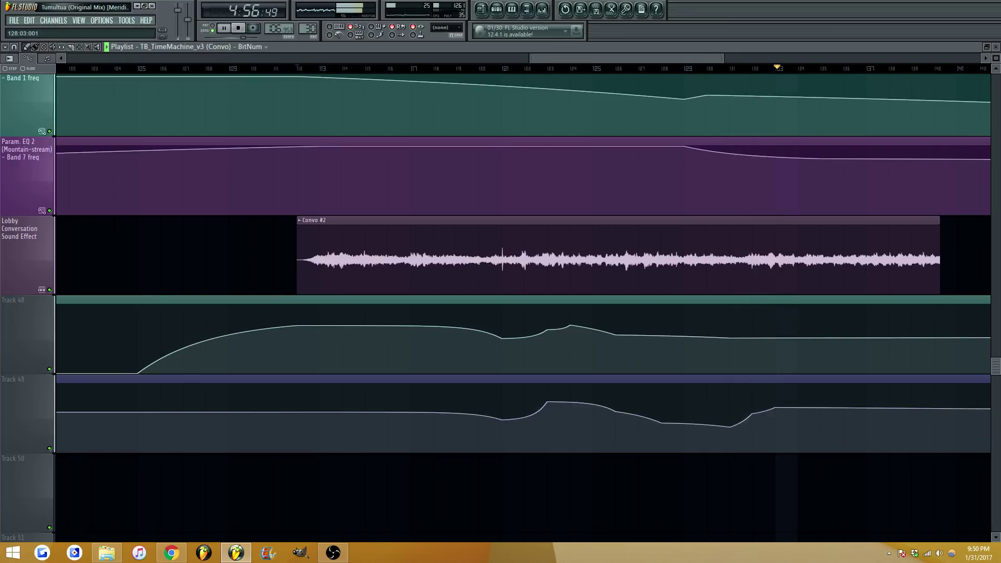
{"action": "left_click_drag", "start_coordinate": [687, 415], "coordinate": [673, 416]}
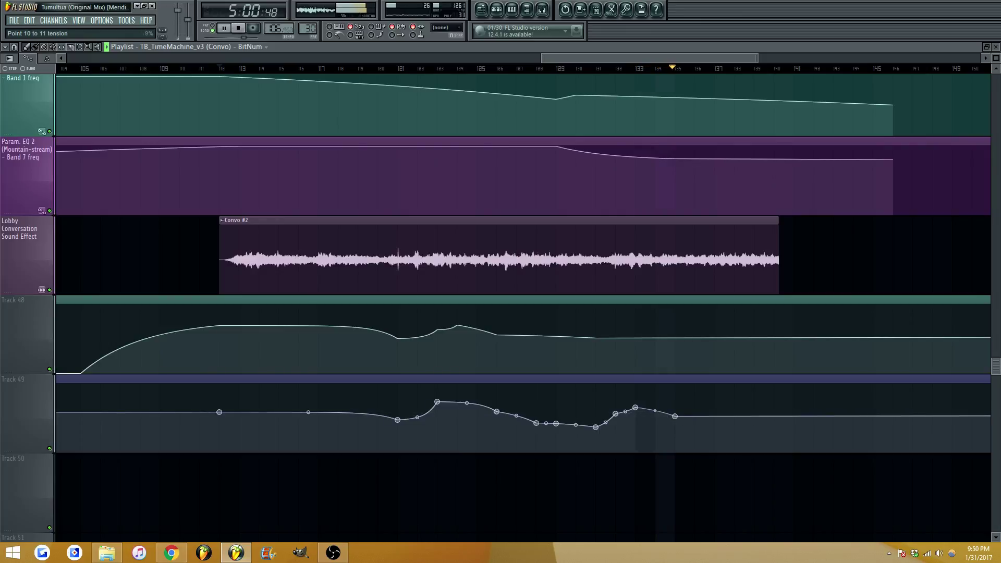
Raise both Convo automation curves toward bar 137, with Band 1 freq points at bars 135 and 137 and BitNum points at 136 and 137
{"action": "right_click", "coordinate": [695, 413]}
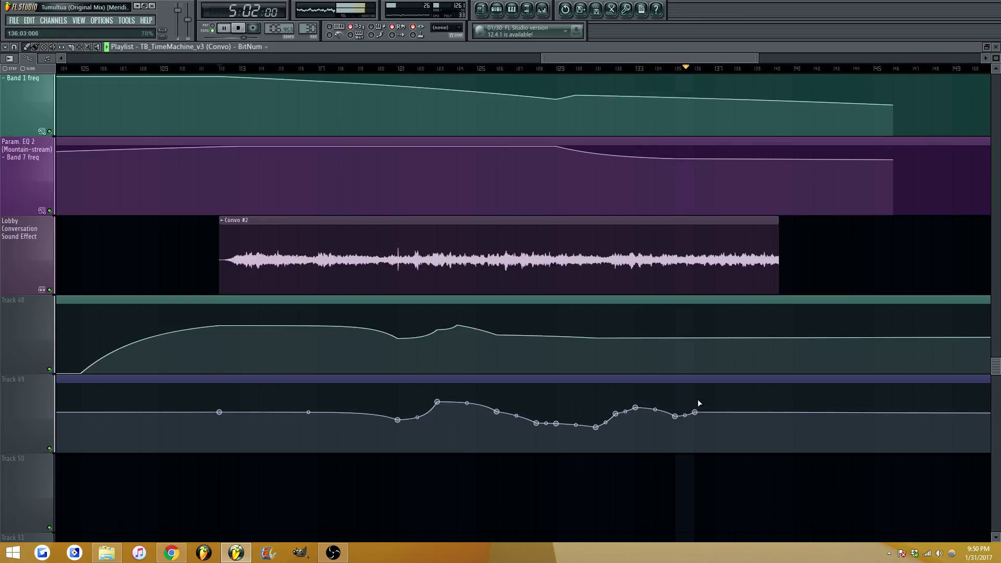
{"action": "right_click", "coordinate": [695, 338]}
{"action": "left_click_drag", "start_coordinate": [696, 337], "coordinate": [715, 323]}
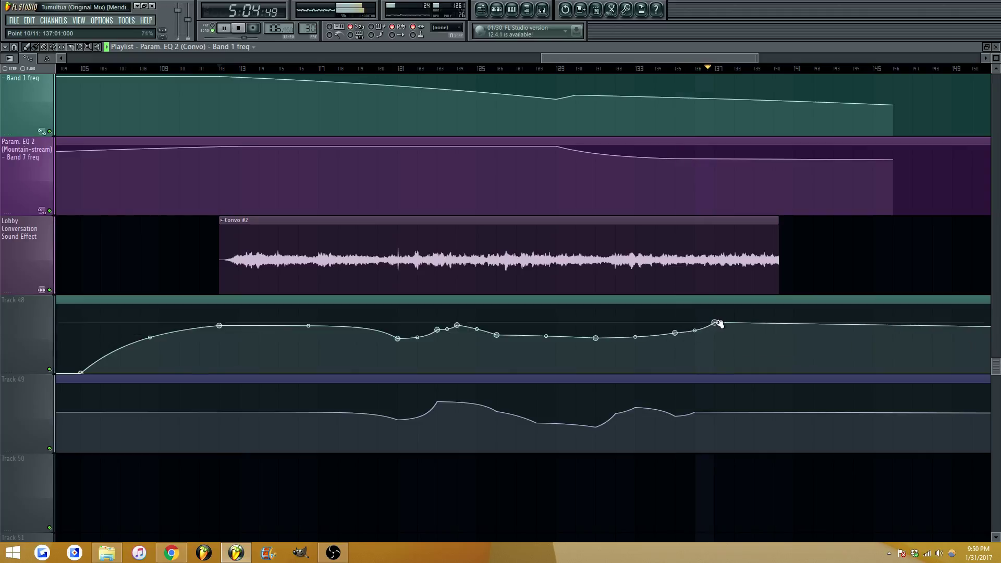
{"action": "left_click_drag", "start_coordinate": [715, 413], "coordinate": [715, 405]}
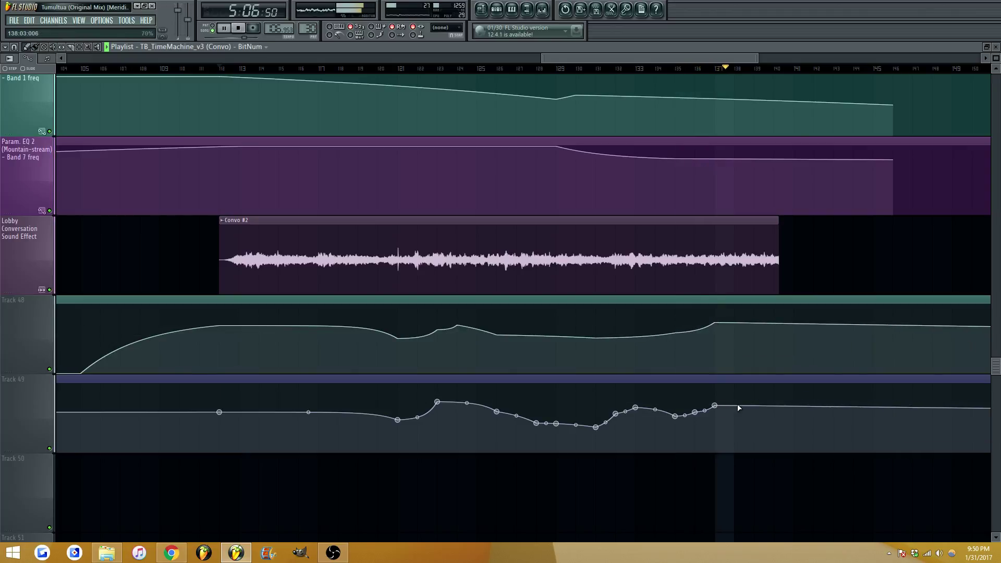
Add points at bar 140 to both Convo automation curves, raising the BitNum one, and duplicate the Convo #2 clip directly after itself
{"action": "left_click", "coordinate": [772, 412]}
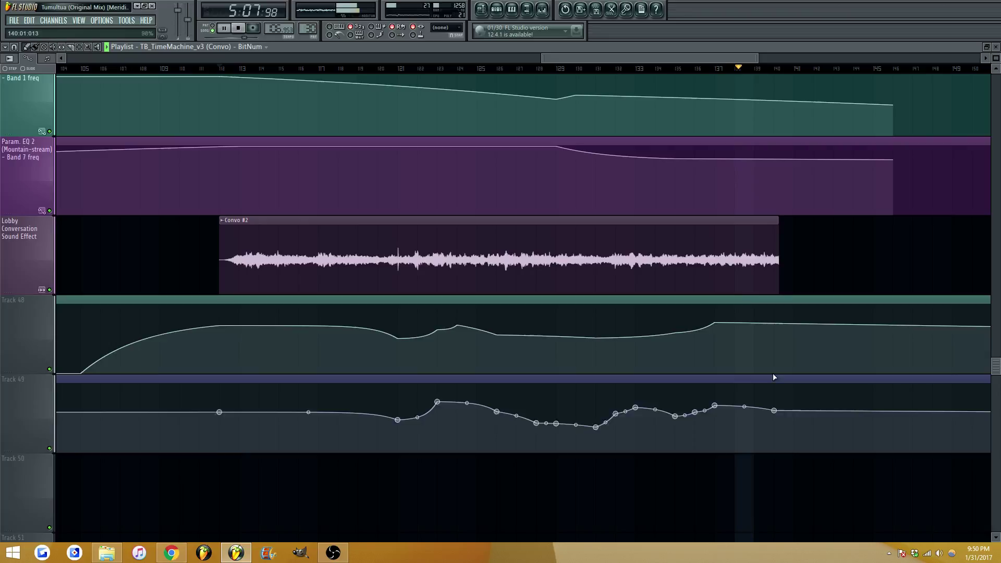
{"action": "left_click", "coordinate": [776, 320]}
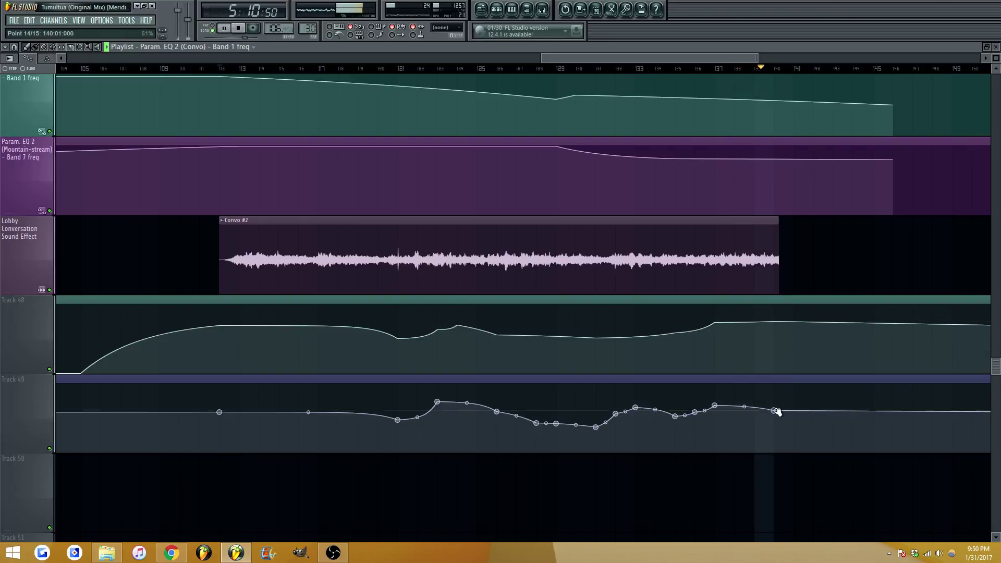
{"action": "left_click_drag", "start_coordinate": [774, 411], "coordinate": [773, 394]}
{"action": "mouse_move", "coordinate": [386, 263]}
{"action": "left_mouse_down", "text": "shift"}
{"action": "mouse_move", "coordinate": [907, 246]}
{"action": "mouse_move", "coordinate": [930, 256]}
{"action": "mouse_move", "coordinate": [877, 270]}
{"action": "mouse_move", "coordinate": [884, 259]}
{"action": "mouse_move", "coordinate": [867, 258]}
{"action": "left_mouse_up", "text": "shift"}
Drop both Convo curves toward bar 143, with Band 1 freq points at bars 142 and 143 and a BitNum point at bar 143
{"action": "left_click_drag", "start_coordinate": [691, 60], "coordinate": [755, 64]}
{"action": "right_click", "coordinate": [529, 329]}
{"action": "right_click", "coordinate": [551, 436]}
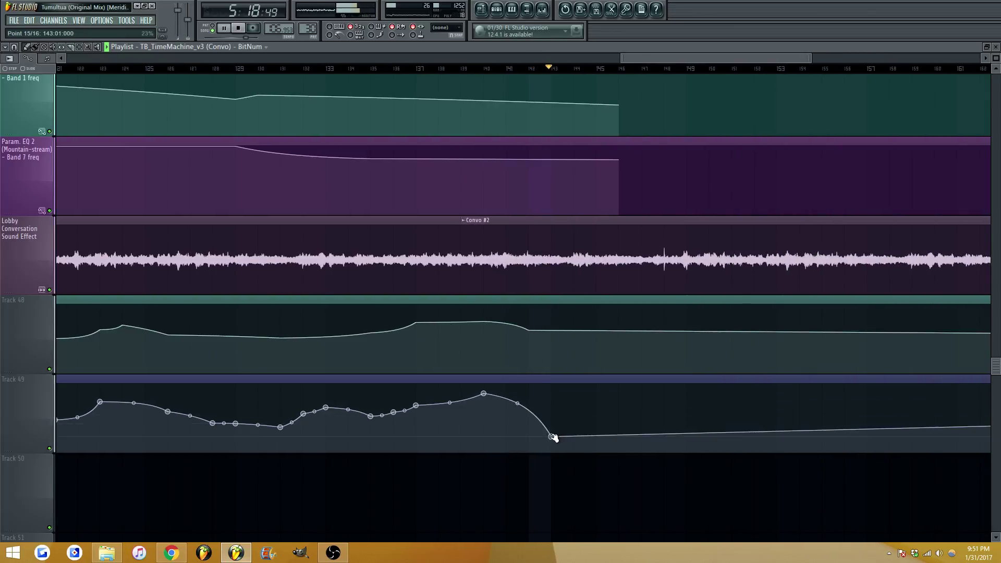
{"action": "left_click_drag", "start_coordinate": [553, 437], "coordinate": [551, 421]}
{"action": "left_click_drag", "start_coordinate": [578, 342], "coordinate": [558, 363]}
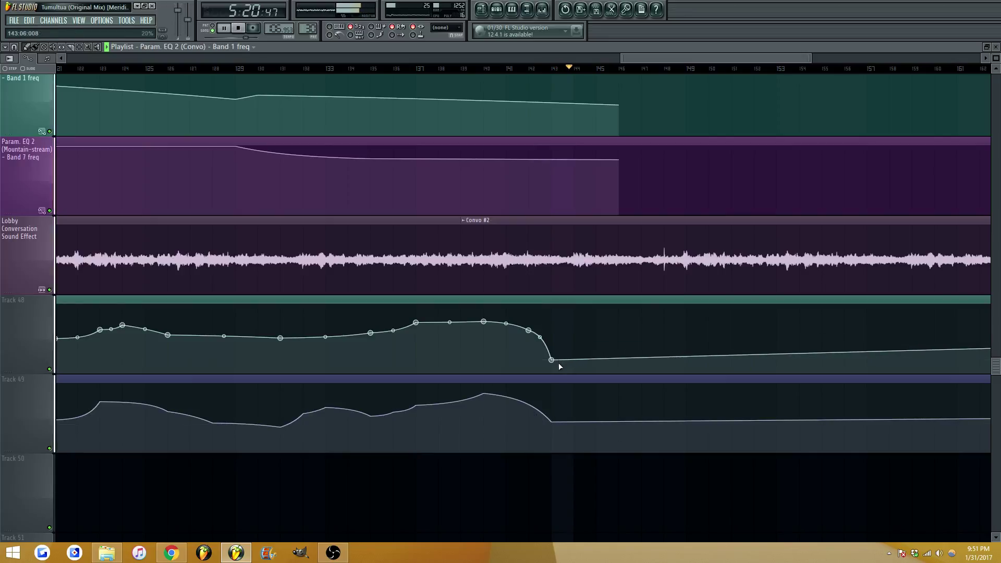
Add a BitNum point at bar 144 and a slightly lower one at bar 145
{"action": "right_click", "coordinate": [574, 418]}
{"action": "left_click_drag", "start_coordinate": [574, 417], "coordinate": [599, 425]}
{"action": "left_click", "coordinate": [596, 433]}
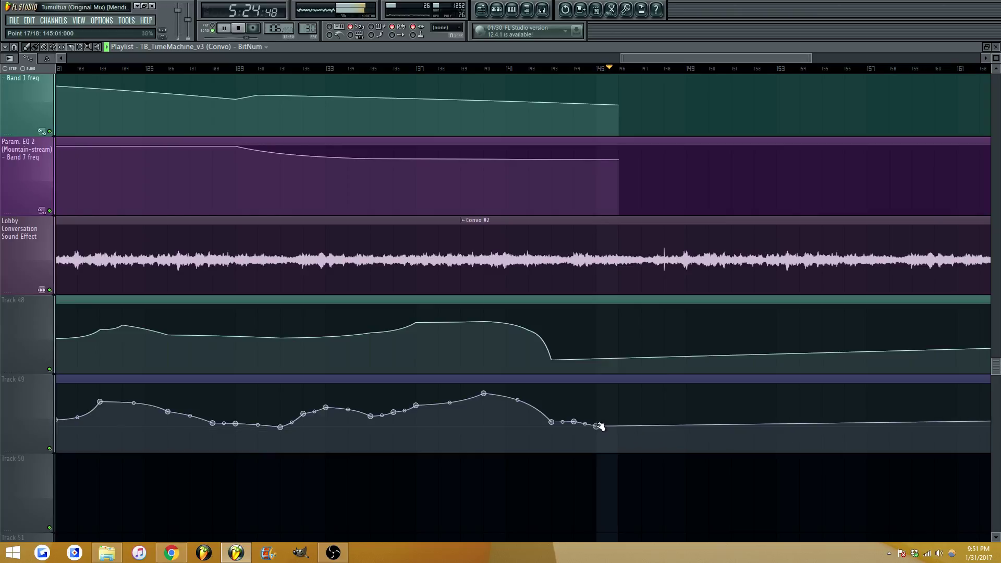
Raise both Convo curves to bar 148, with Band 1 freq points at bars 146, 147 and 148 and a BitNum point at 148
{"action": "left_click", "coordinate": [624, 354]}
{"action": "right_click", "coordinate": [643, 342]}
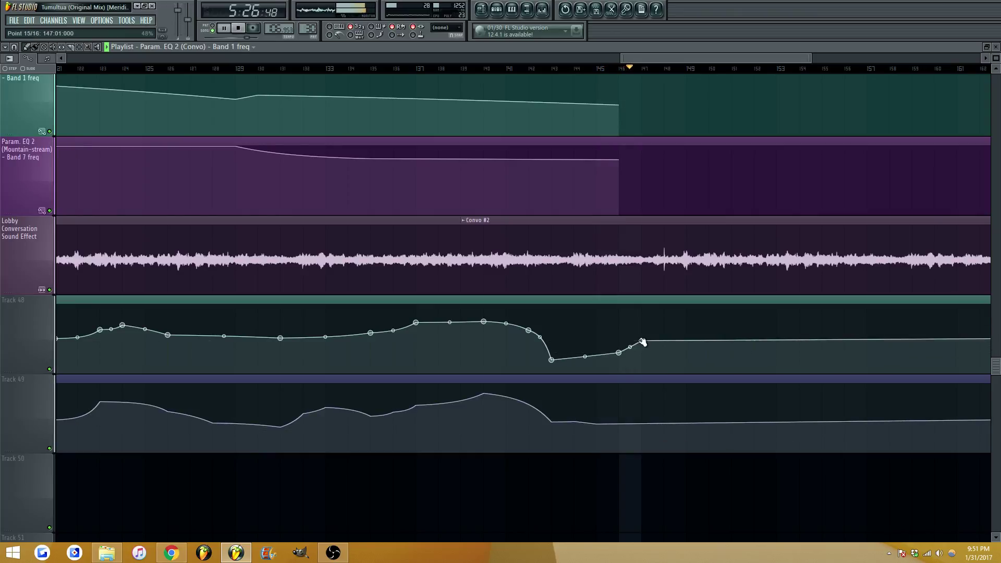
{"action": "left_click_drag", "start_coordinate": [643, 342], "coordinate": [646, 336]}
{"action": "right_click", "coordinate": [668, 325]}
{"action": "left_click_drag", "start_coordinate": [664, 411], "coordinate": [664, 398]}
Stop playback and replay the closing section from the start of the first Convo #2 clip to hear the automation
{"action": "key", "text": "space"}
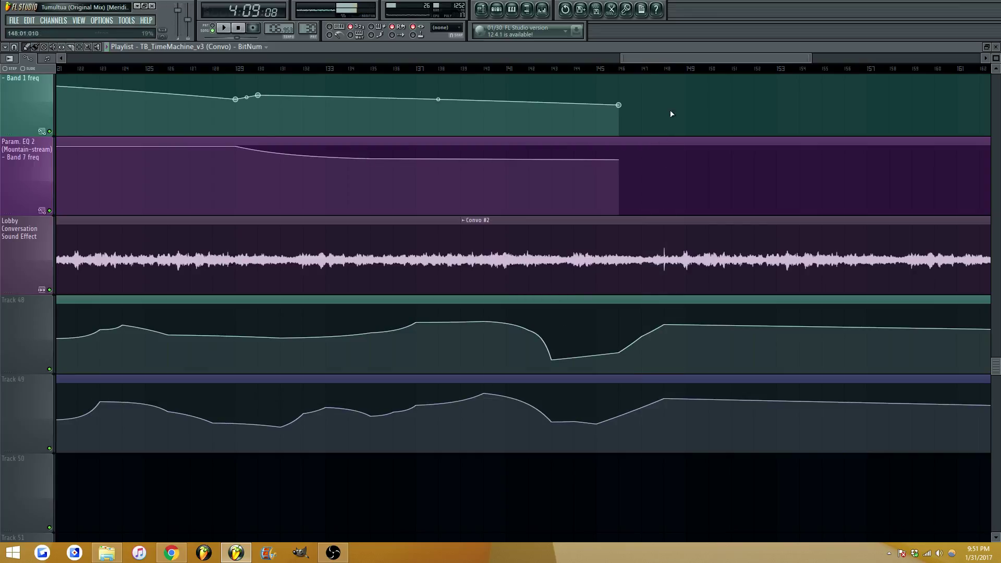
{"action": "scroll", "coordinate": [667, 58], "scroll_direction": "down", "scroll_amount": 3}
{"action": "left_click", "coordinate": [542, 9]}
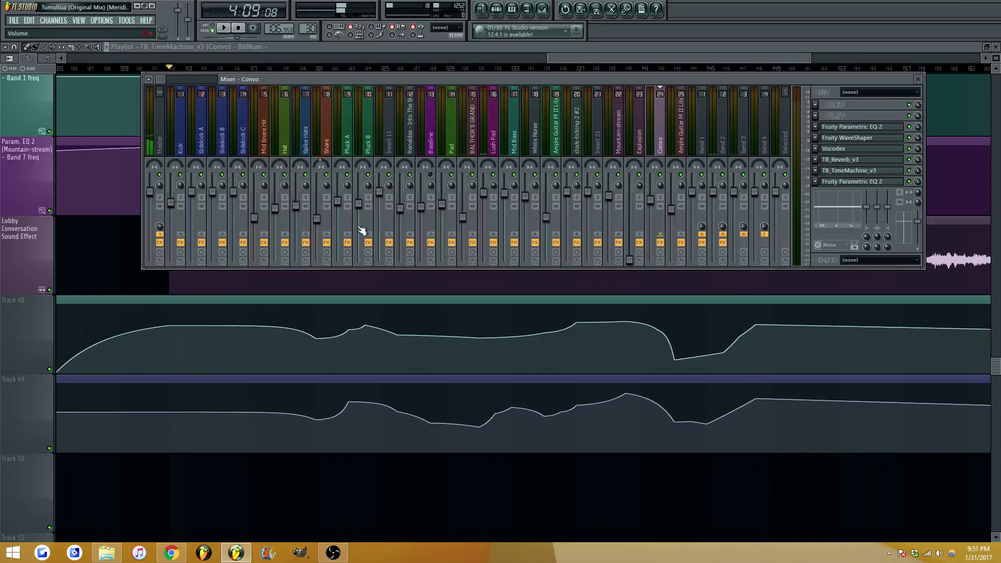
{"action": "key", "text": "space"}
{"action": "key", "text": "F9"}
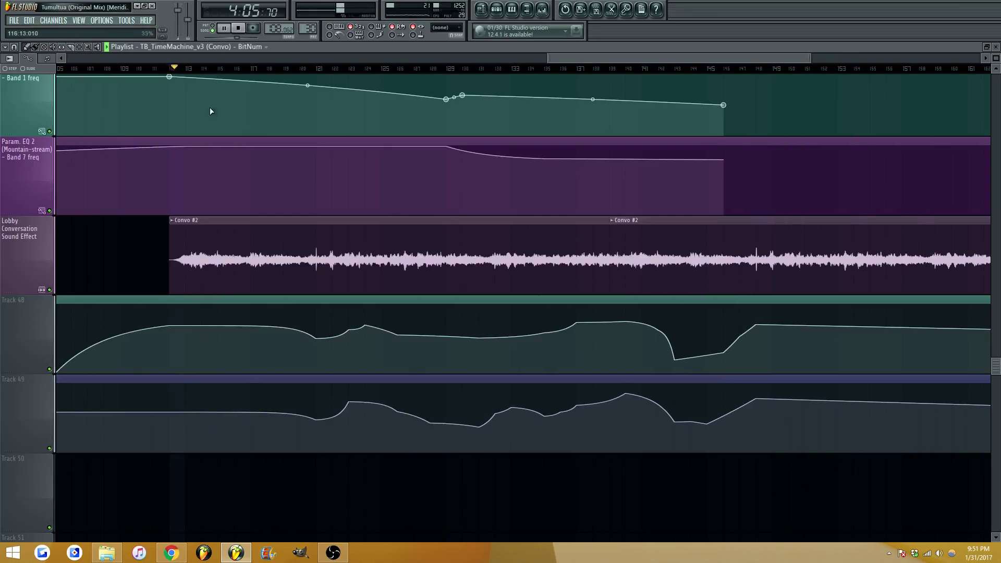
{"action": "scroll", "coordinate": [586, 69], "scroll_direction": "up", "scroll_amount": 3}
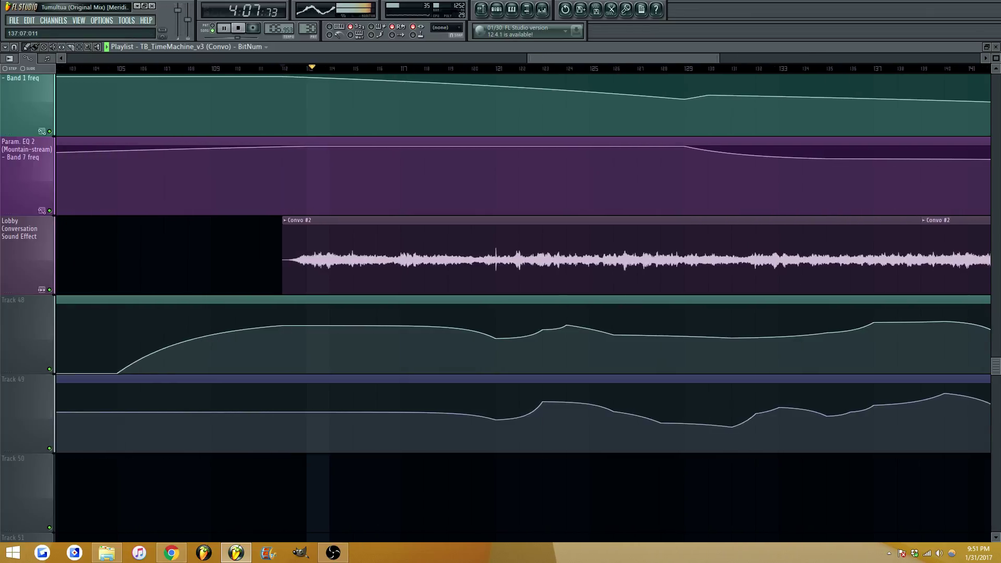
{"action": "scroll", "coordinate": [460, 252], "scroll_direction": "up", "scroll_amount": 1}
{"action": "scroll", "coordinate": [133, 328], "scroll_direction": "down", "scroll_amount": 1}
Auto-name tracks 48 and 49 after their Convo automation clips, and insert an empty track above them
{"action": "right_click", "coordinate": [27, 334]}
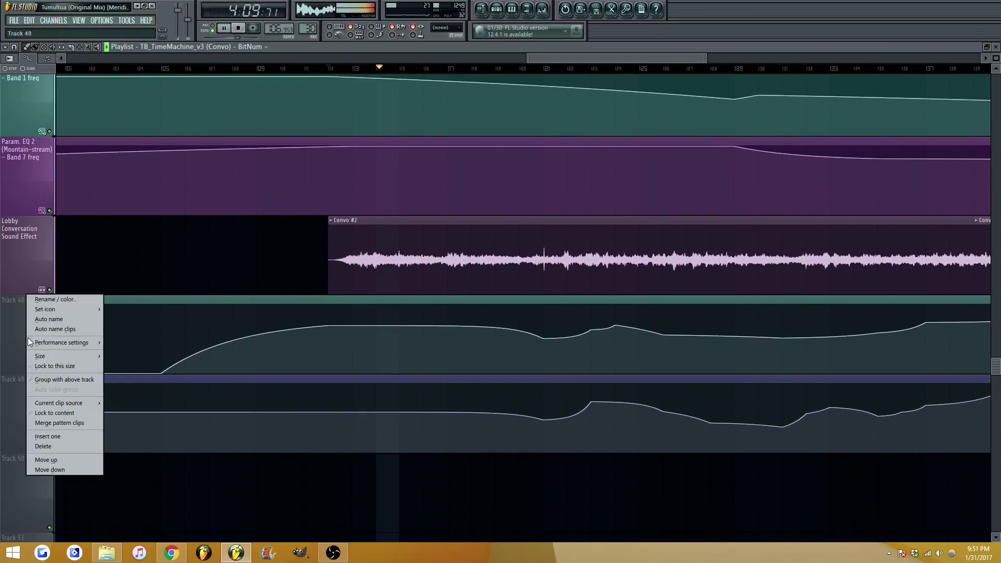
{"action": "left_click", "coordinate": [49, 318]}
{"action": "right_click", "coordinate": [19, 423]}
{"action": "left_click", "coordinate": [49, 387]}
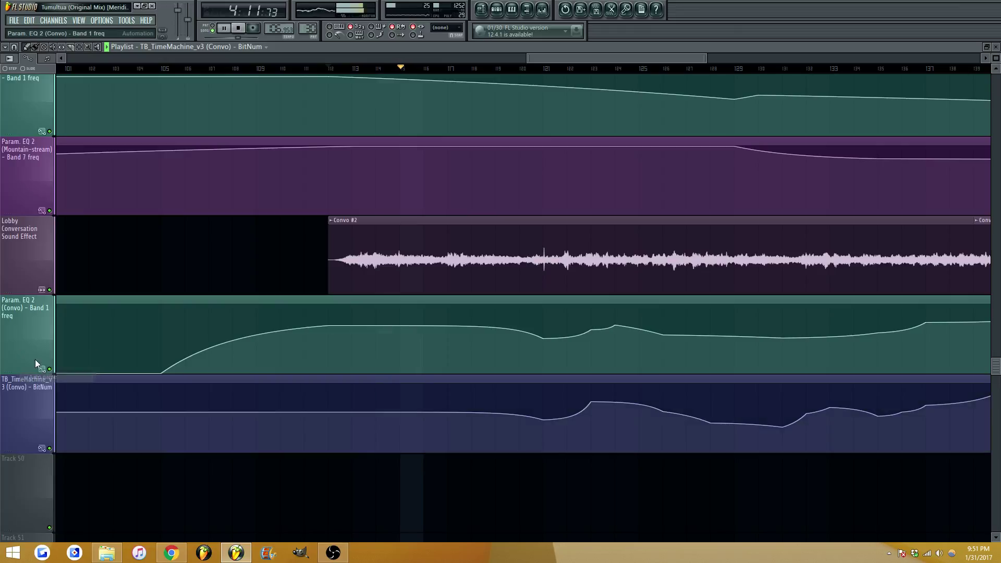
{"action": "right_click", "coordinate": [29, 294]}
{"action": "left_click", "coordinate": [52, 437]}
Turn Band 7 of the last Fruity Parametric EQ 2 on the Convo mixer channel into a low-pass filter with a steeper slope
{"action": "left_click", "coordinate": [543, 11]}
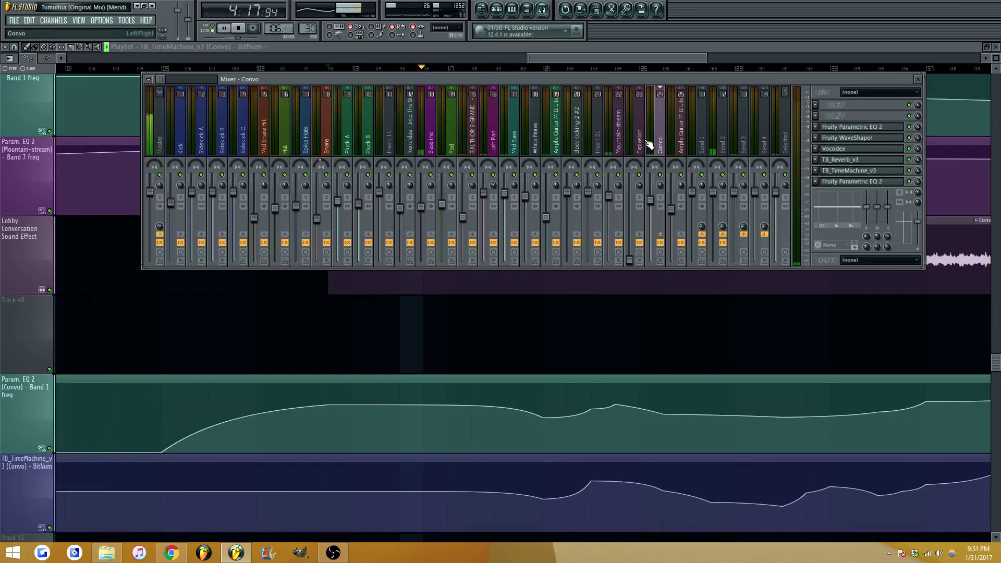
{"action": "left_click", "coordinate": [889, 183]}
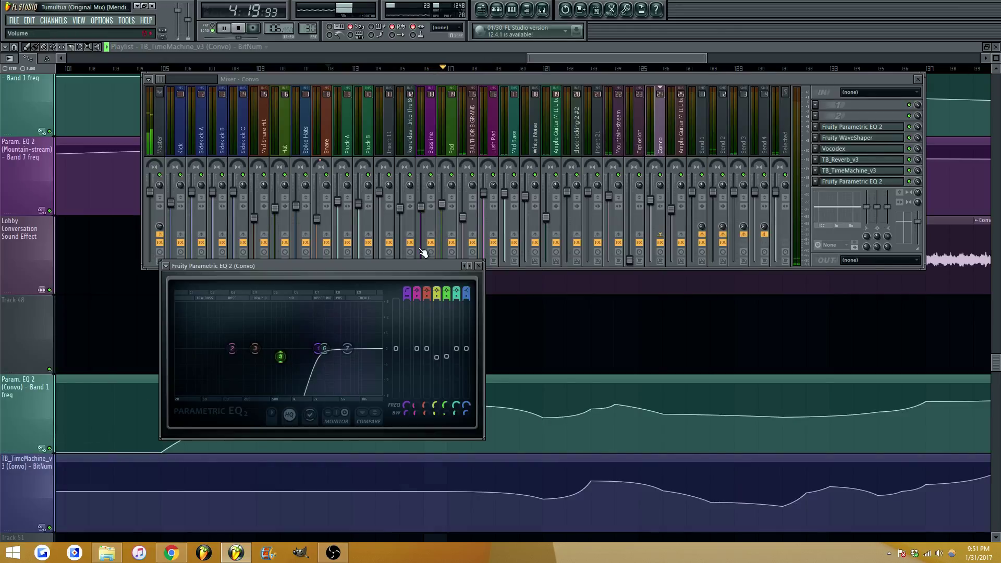
{"action": "scroll", "coordinate": [466, 290], "scroll_direction": "down", "scroll_amount": 4}
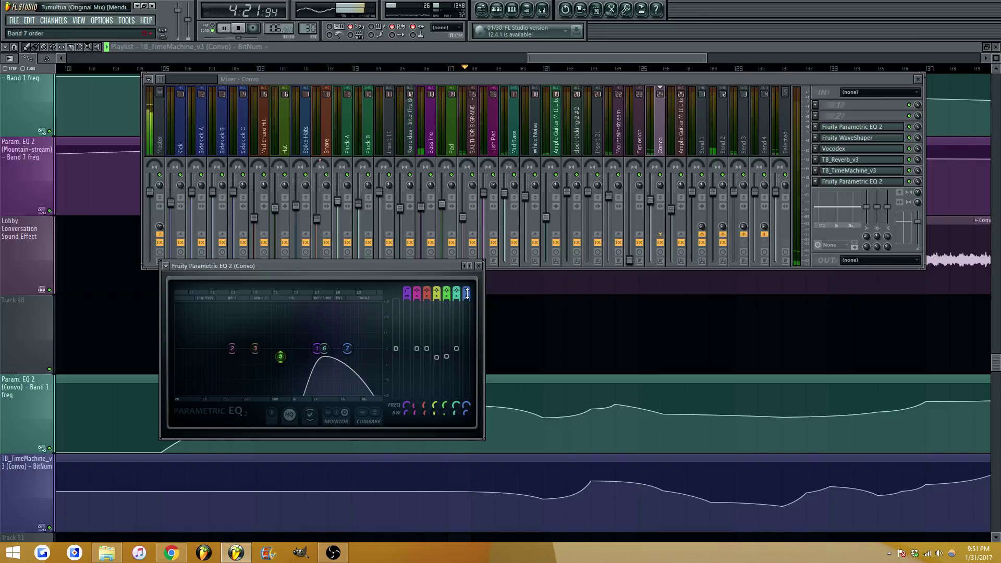
Create an automation clip for the Convo EQ's Band 7 freq on the empty track 48, and auto-name that track
{"action": "right_click", "coordinate": [468, 410]}
{"action": "left_click", "coordinate": [501, 468]}
{"action": "left_click", "coordinate": [248, 309]}
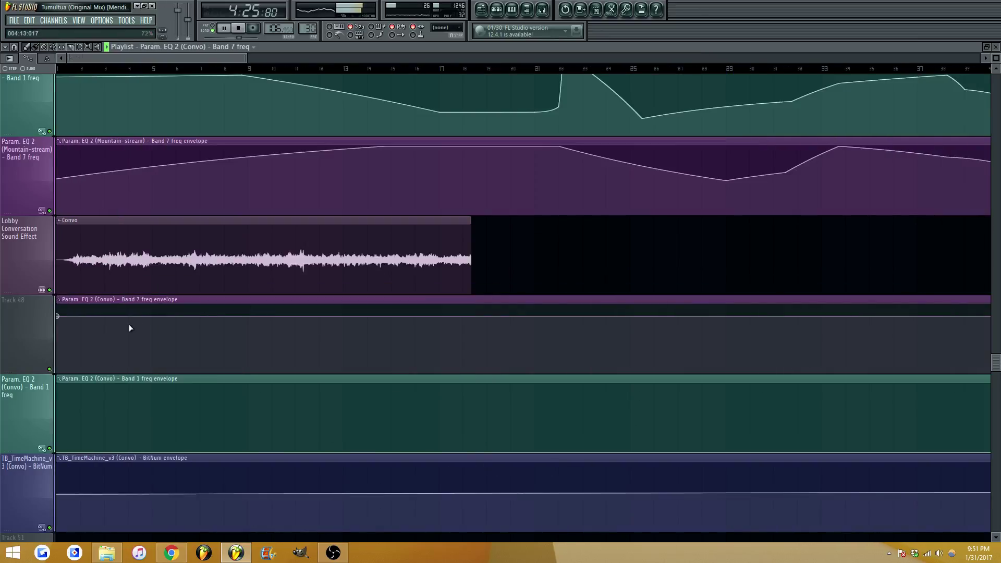
{"action": "right_click", "coordinate": [37, 315]}
{"action": "left_click", "coordinate": [46, 322]}
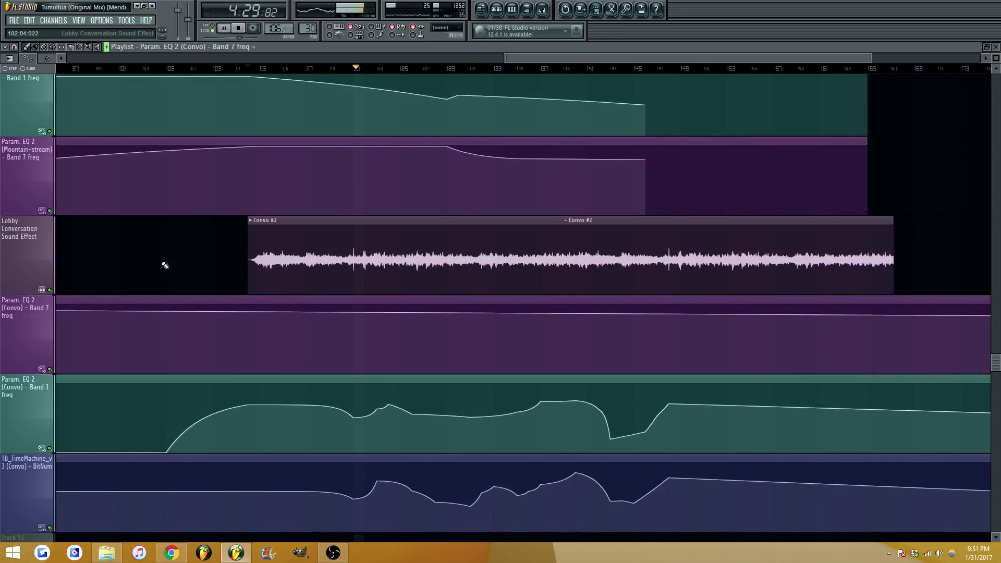
Add high Band 7 freq points at bars 111 and 112, and descending points at bars 121 and 123
{"action": "right_click", "coordinate": [236, 305]}
{"action": "right_click", "coordinate": [248, 306]}
{"action": "right_click", "coordinate": [341, 318]}
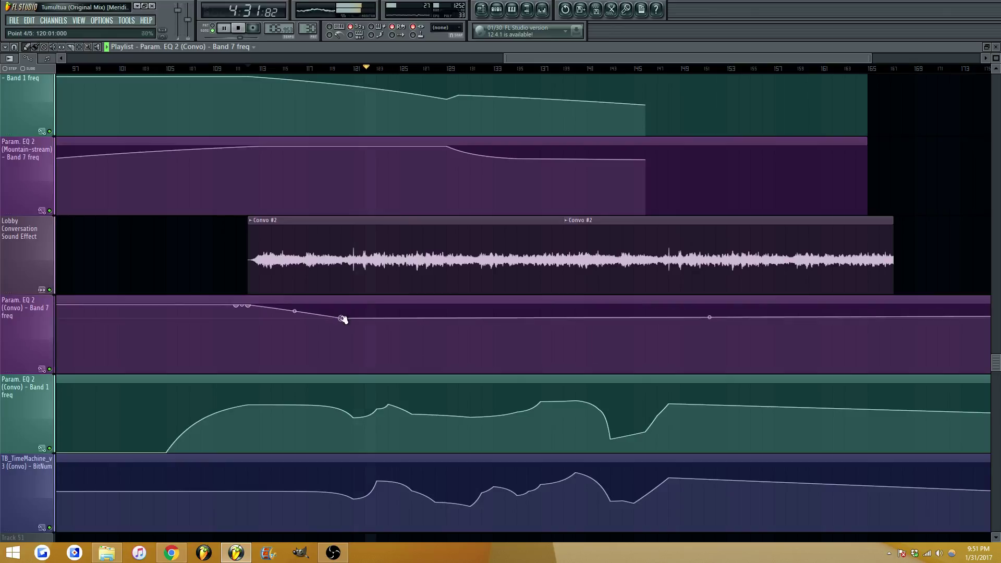
{"action": "left_click_drag", "start_coordinate": [342, 317], "coordinate": [380, 330]}
{"action": "right_click", "coordinate": [376, 323]}
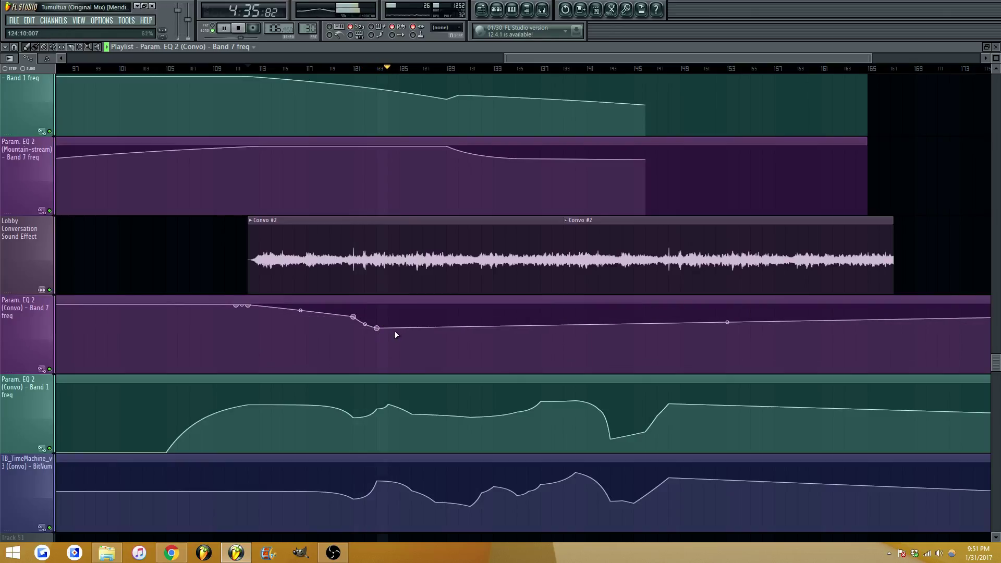
Add Band 7 freq points at bars 124 to 127, rising from bar 124 to 126 and dipping at 127
{"action": "right_click", "coordinate": [393, 330]}
{"action": "right_click", "coordinate": [401, 325]}
{"action": "left_click_drag", "start_coordinate": [401, 325], "coordinate": [400, 324]}
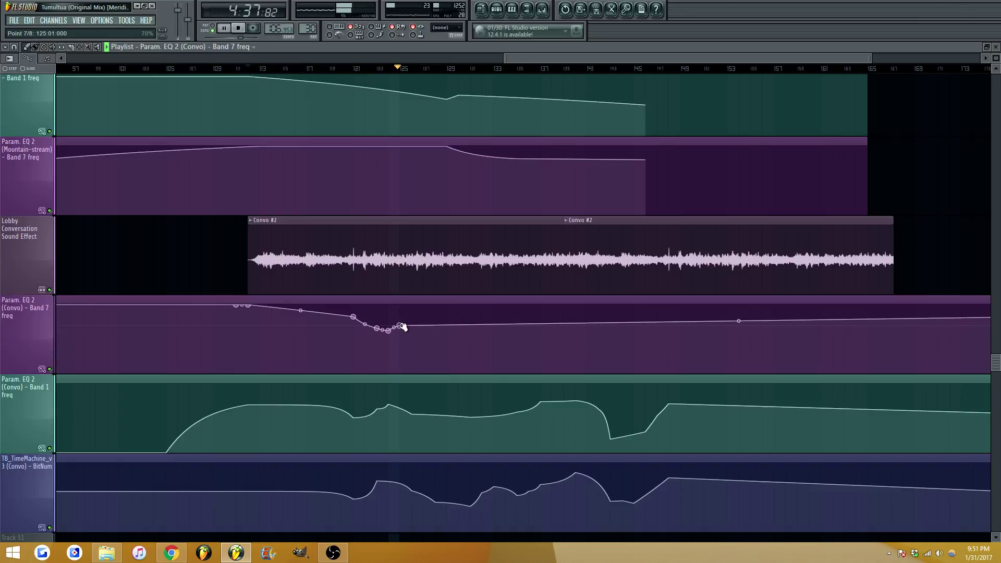
{"action": "right_click", "coordinate": [414, 323]}
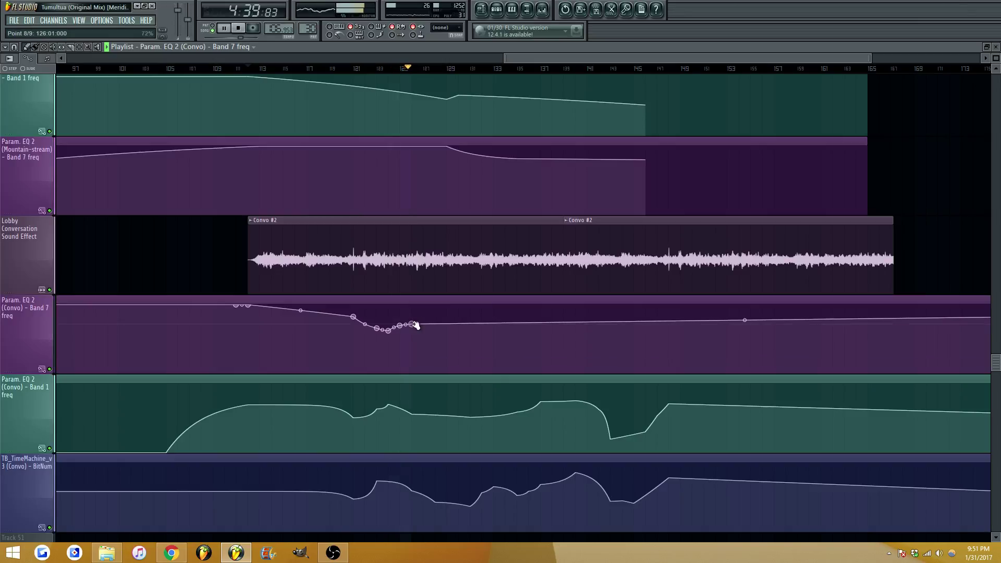
{"action": "right_click", "coordinate": [422, 329]}
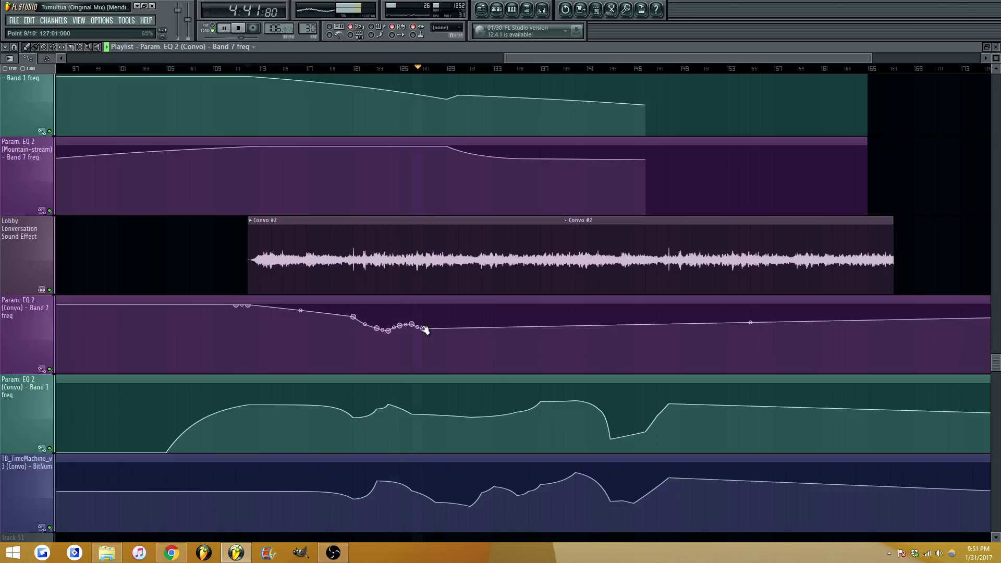
Raise the Band 7 freq curve to a point at bar 128, and lower it through points at bars 129, 131 and 132
{"action": "right_click", "coordinate": [435, 314]}
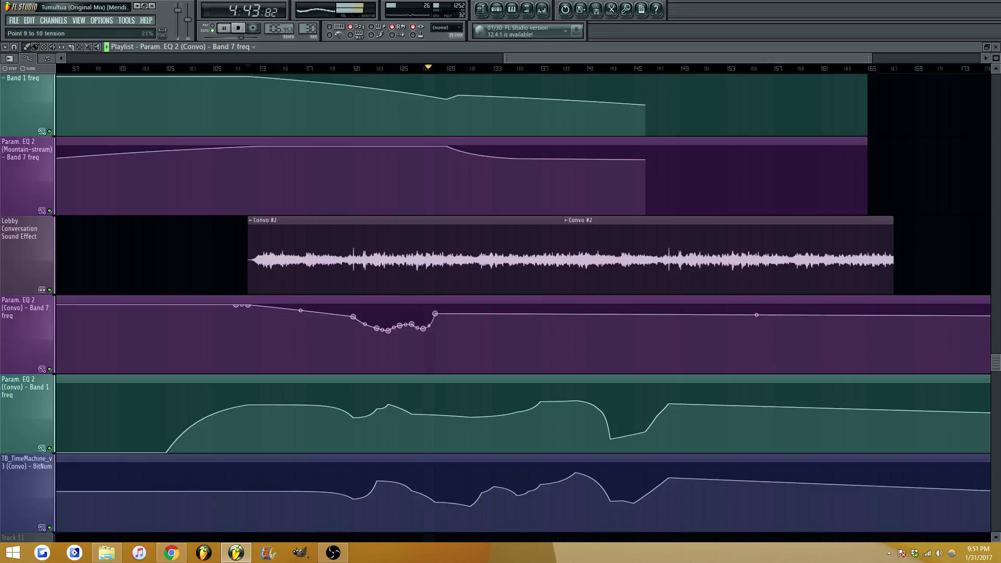
{"action": "right_click", "coordinate": [446, 321]}
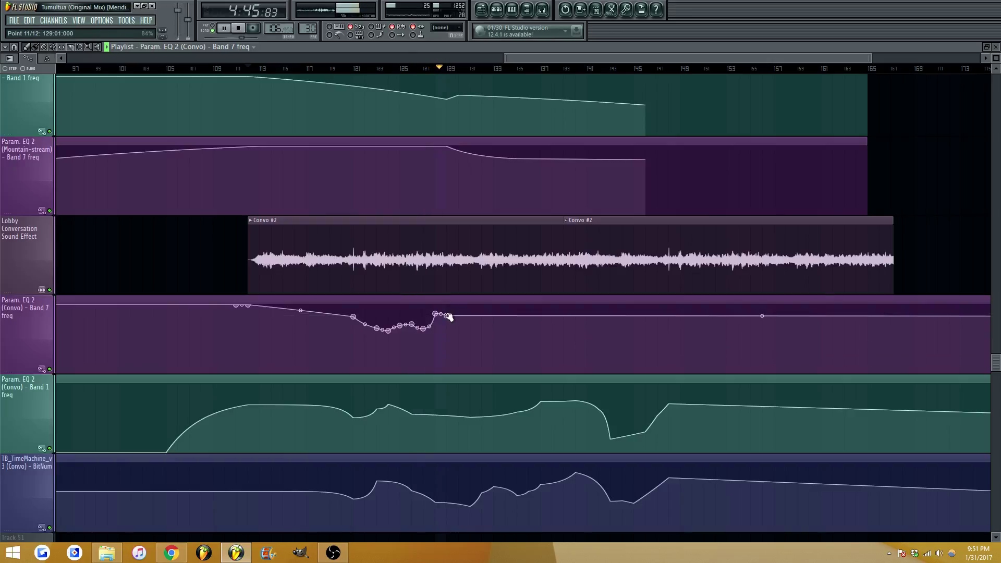
{"action": "left_click_drag", "start_coordinate": [449, 322], "coordinate": [450, 319]}
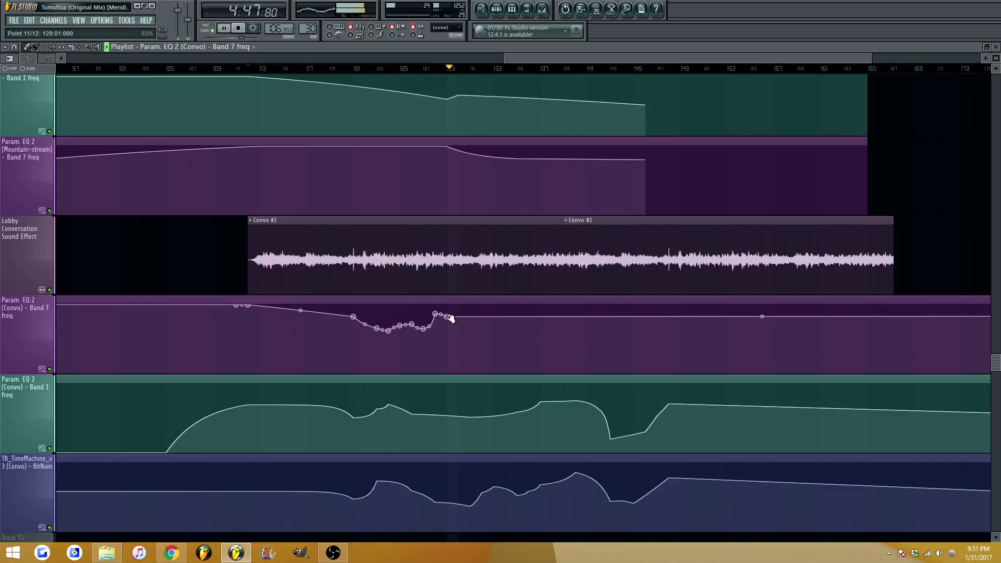
{"action": "right_click", "coordinate": [470, 320]}
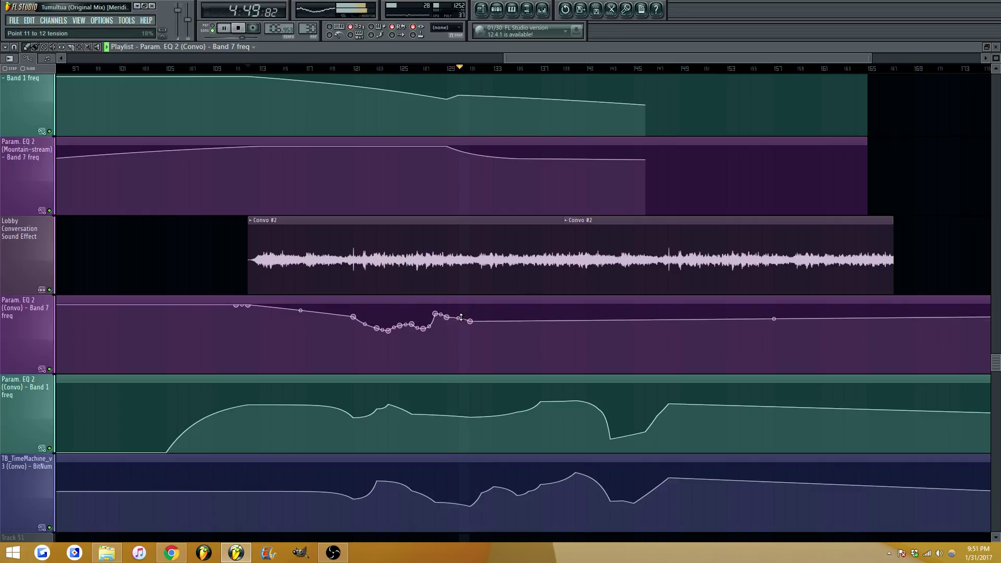
{"action": "right_click", "coordinate": [483, 326]}
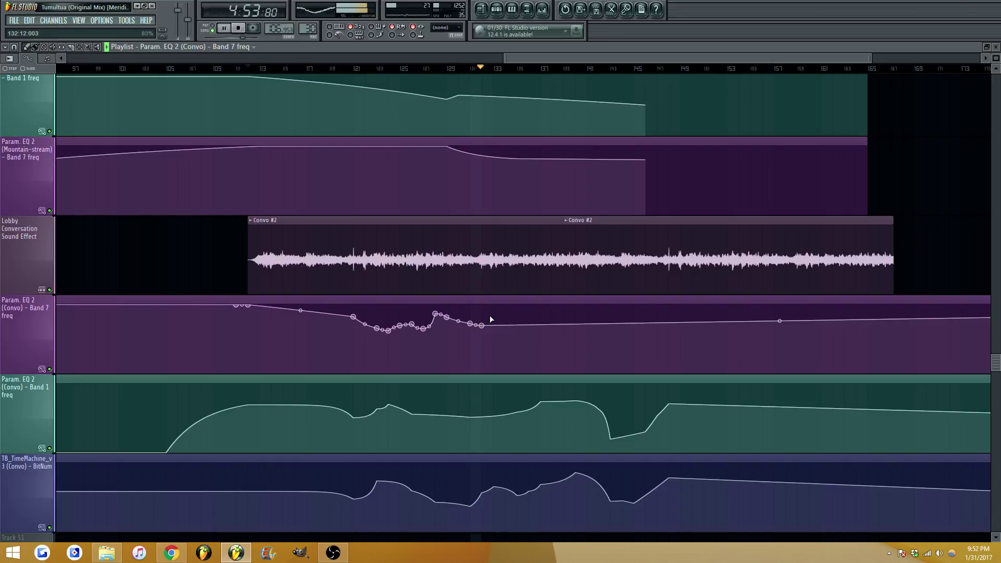
Raise Band 7 freq to a peak at bar 134, and add descending points at bars 135 and 136
{"action": "right_click", "coordinate": [495, 313]}
{"action": "left_click_drag", "start_coordinate": [497, 313], "coordinate": [505, 306]}
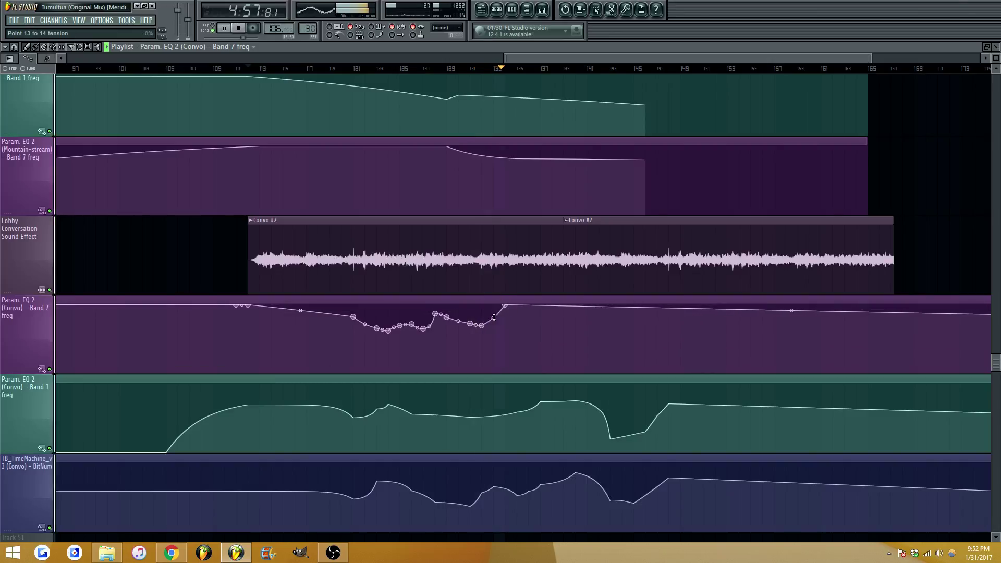
{"action": "right_click", "coordinate": [513, 308]}
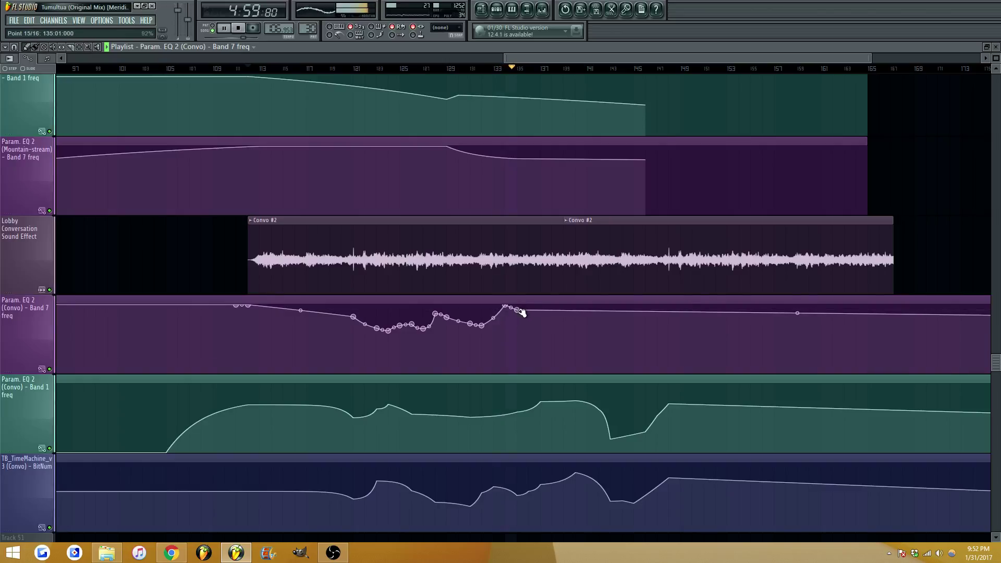
{"action": "right_click", "coordinate": [527, 317]}
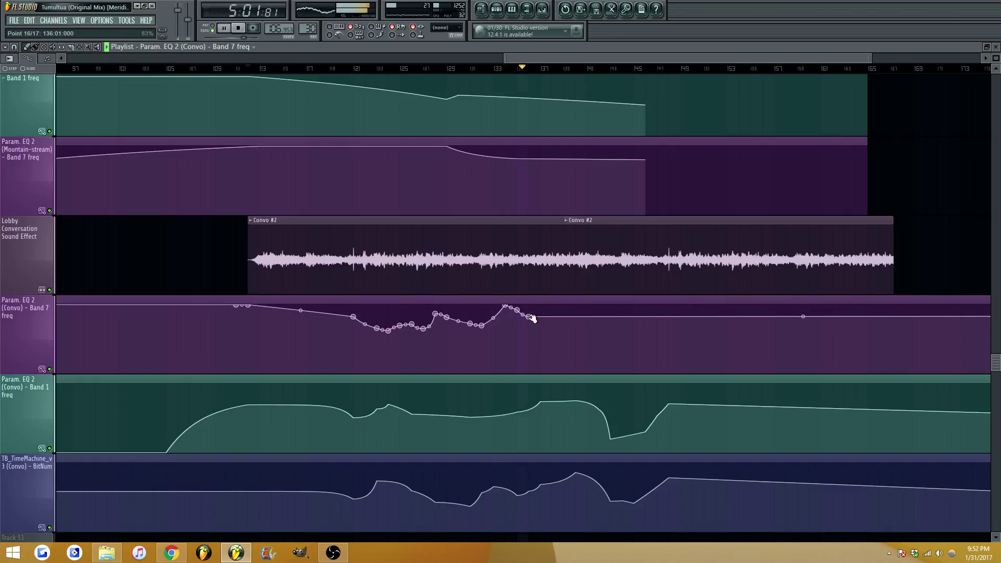
Raise Band 7 freq through bar 137 to a peak at bar 138, and add descending points at bars 139, 140 and 141
{"action": "right_click", "coordinate": [542, 313]}
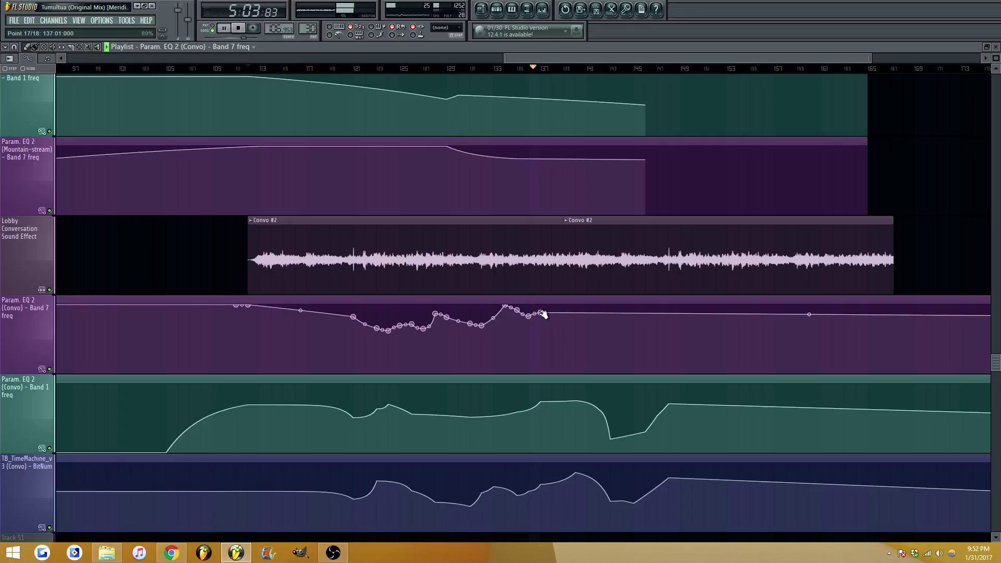
{"action": "right_click", "coordinate": [552, 306]}
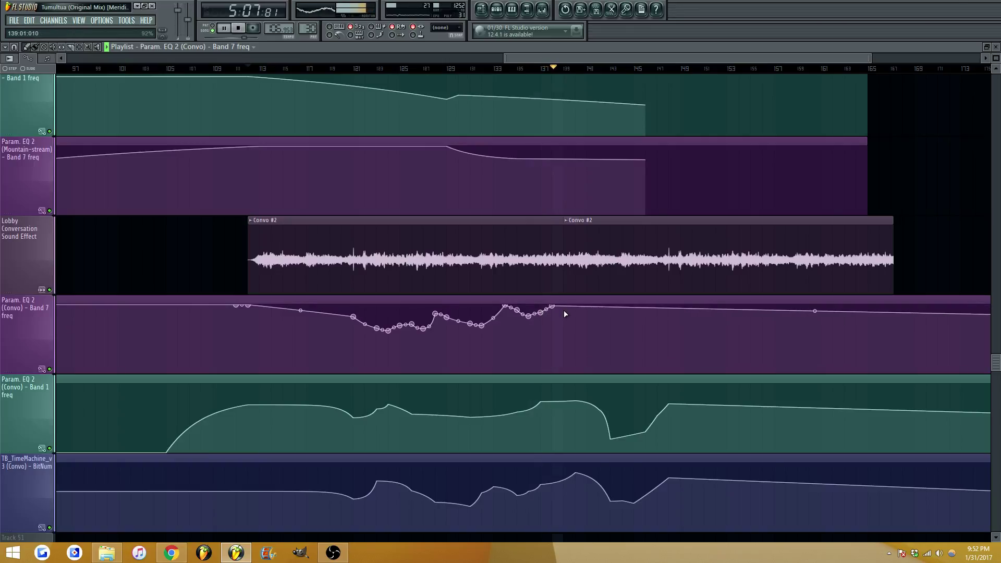
{"action": "right_click", "coordinate": [564, 312]}
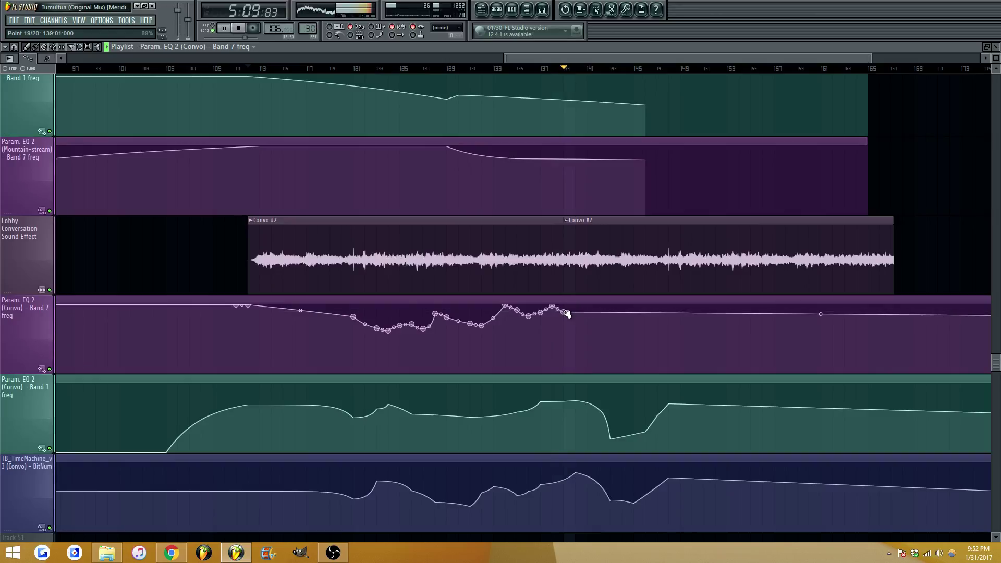
{"action": "left_click_drag", "start_coordinate": [566, 313], "coordinate": [570, 316]}
{"action": "right_click", "coordinate": [579, 317]}
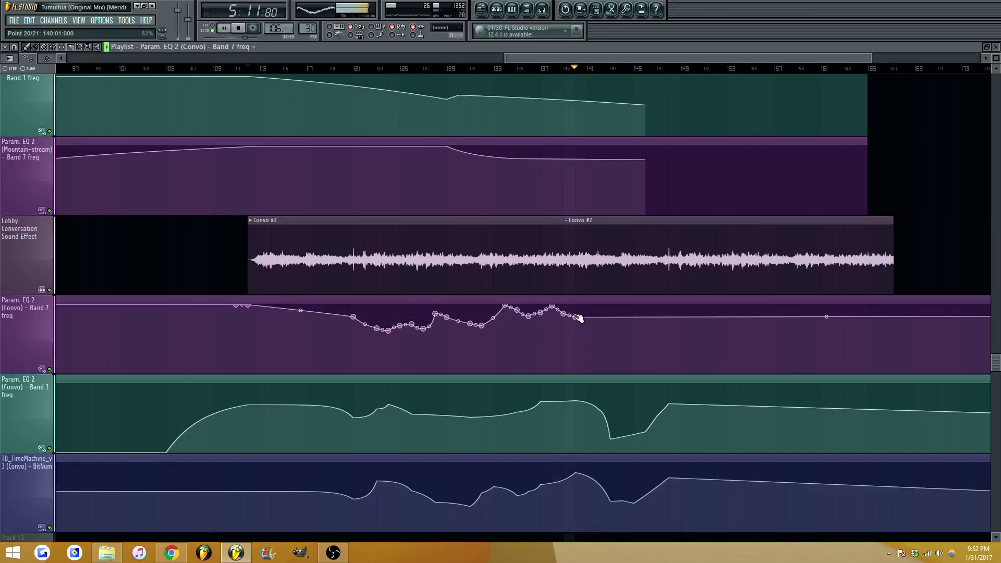
{"action": "right_click", "coordinate": [587, 321]}
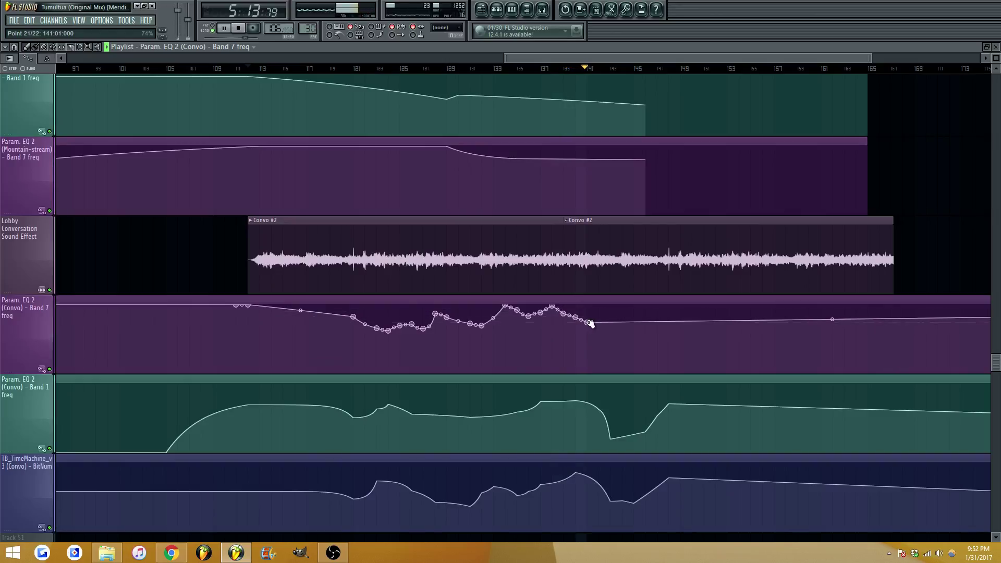
Lower Convo Band 7 freq through points at bars 142 and 143, and raise it through bar 144 to a peak at bar 145
{"action": "right_click", "coordinate": [598, 326]}
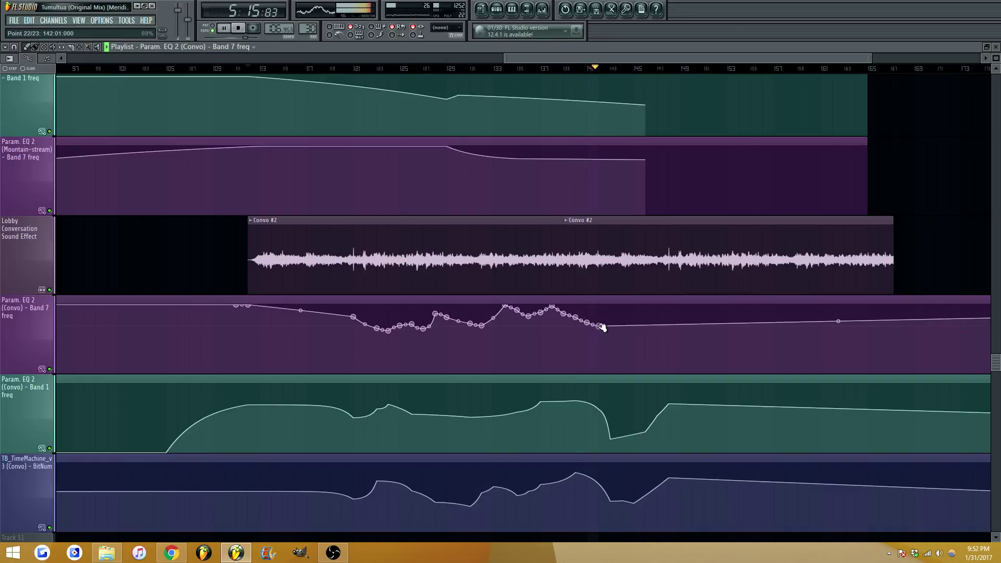
{"action": "right_click", "coordinate": [610, 328]}
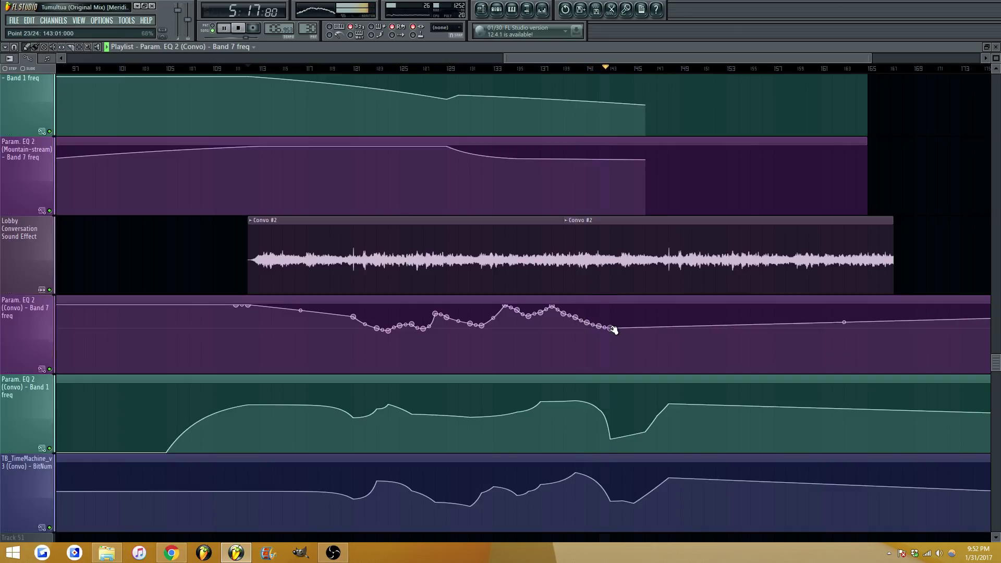
{"action": "right_click", "coordinate": [620, 327]}
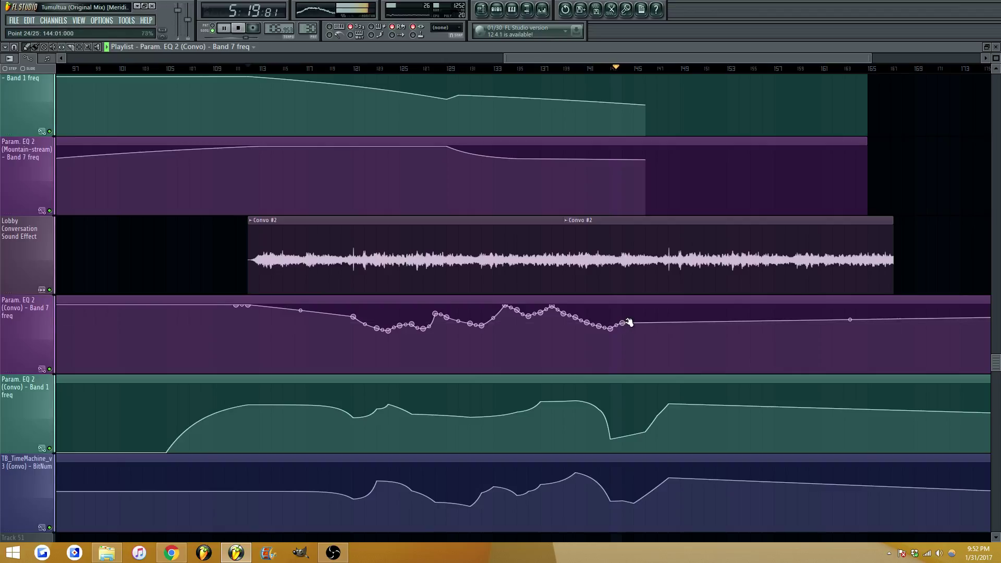
{"action": "right_click", "coordinate": [633, 309]}
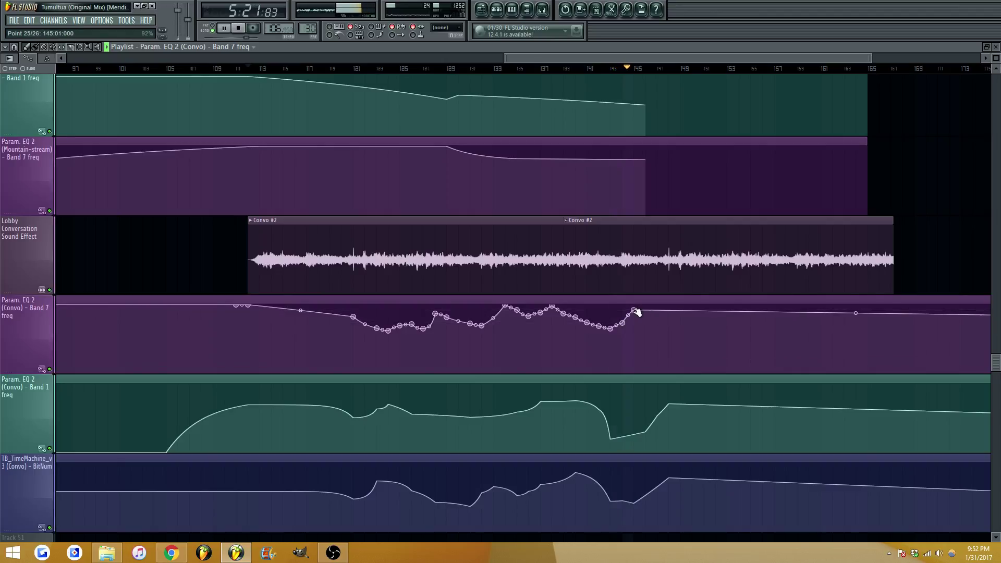
Lower Convo Band 7 freq to a point at bar 146, and hold that level with a point at bar 148
{"action": "right_click", "coordinate": [646, 317]}
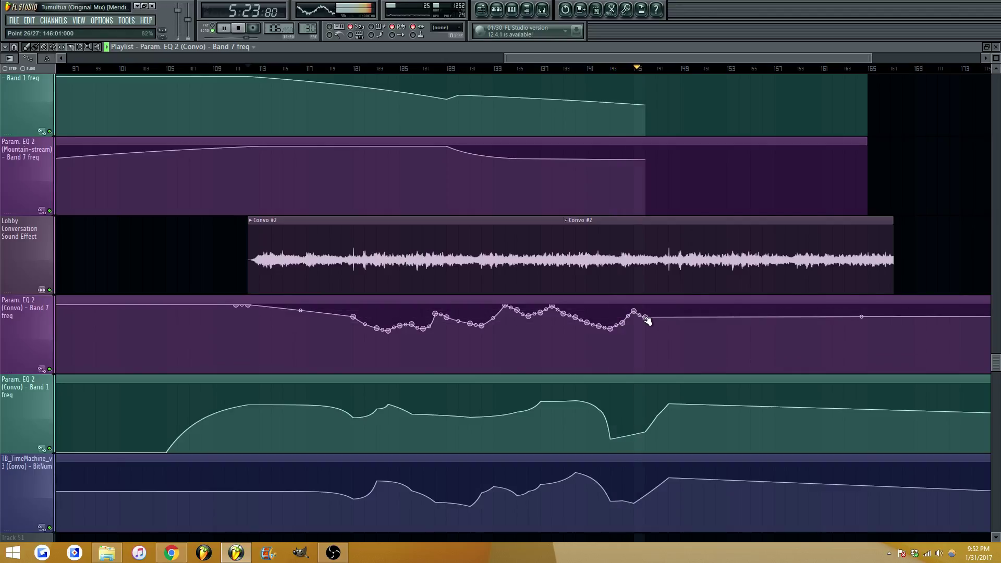
{"action": "left_click_drag", "start_coordinate": [646, 317], "coordinate": [648, 315]}
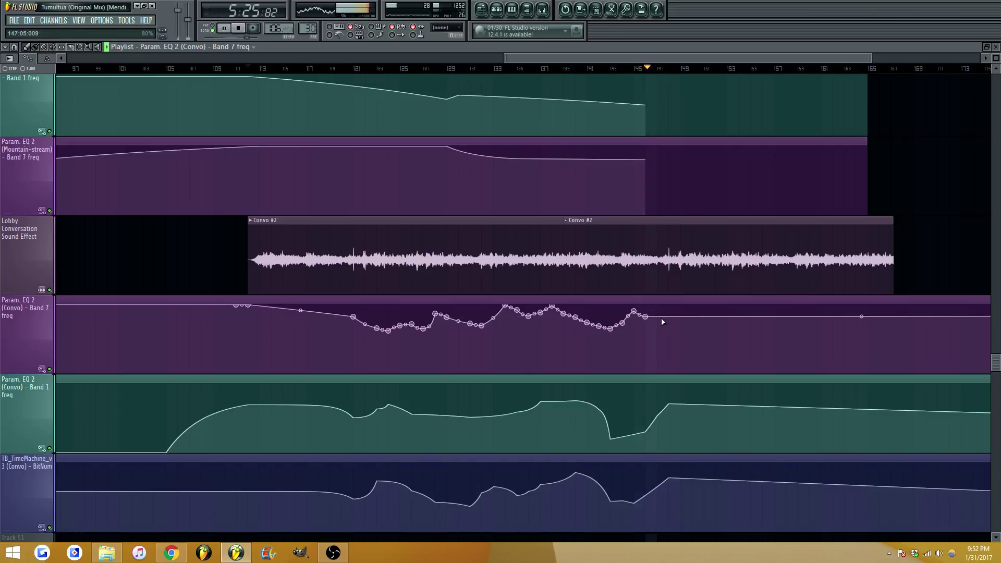
{"action": "right_click", "coordinate": [669, 317]}
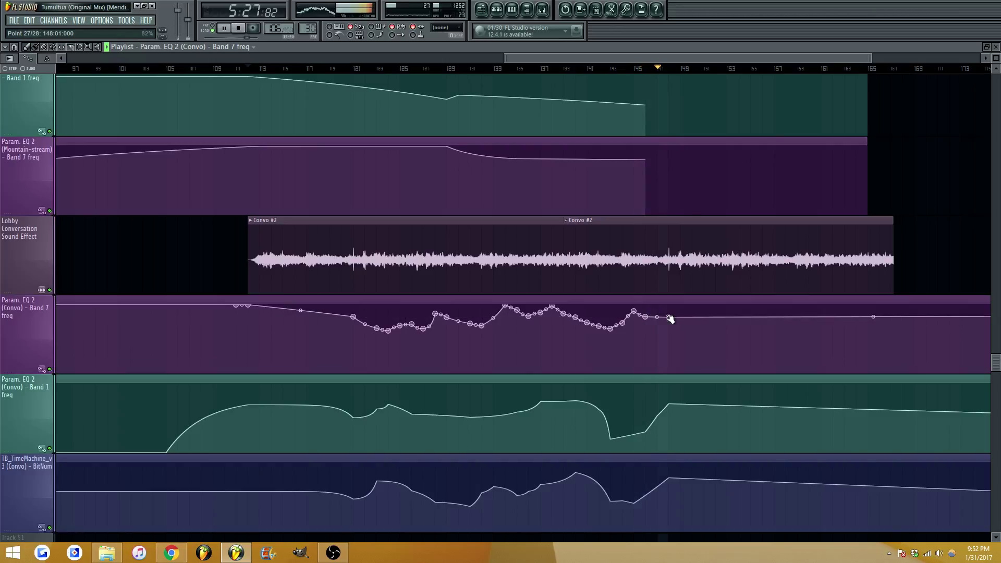
Straighten the last segment of the BALTHOR'S GRAND Band 7 freq curve, and move its end point to bar 161 at 47%
{"action": "scroll", "coordinate": [654, 279], "scroll_direction": "up", "scroll_amount": 6}
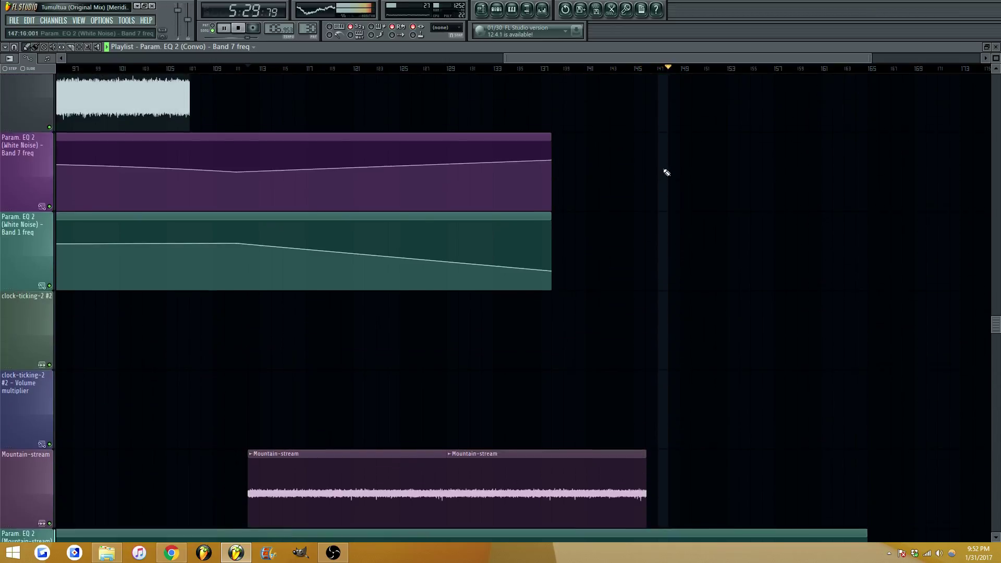
{"action": "scroll", "coordinate": [631, 58], "scroll_direction": "up", "scroll_amount": 2}
{"action": "scroll", "coordinate": [593, 214], "scroll_direction": "down", "scroll_amount": 3}
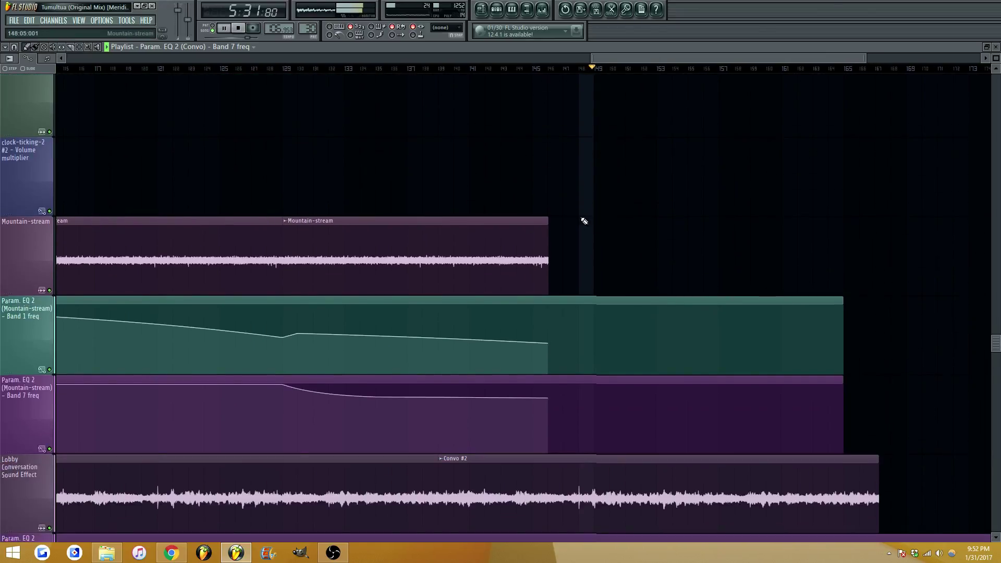
{"action": "scroll", "coordinate": [584, 224], "scroll_direction": "up", "scroll_amount": 1}
{"action": "scroll", "coordinate": [586, 226], "scroll_direction": "up", "scroll_amount": 8}
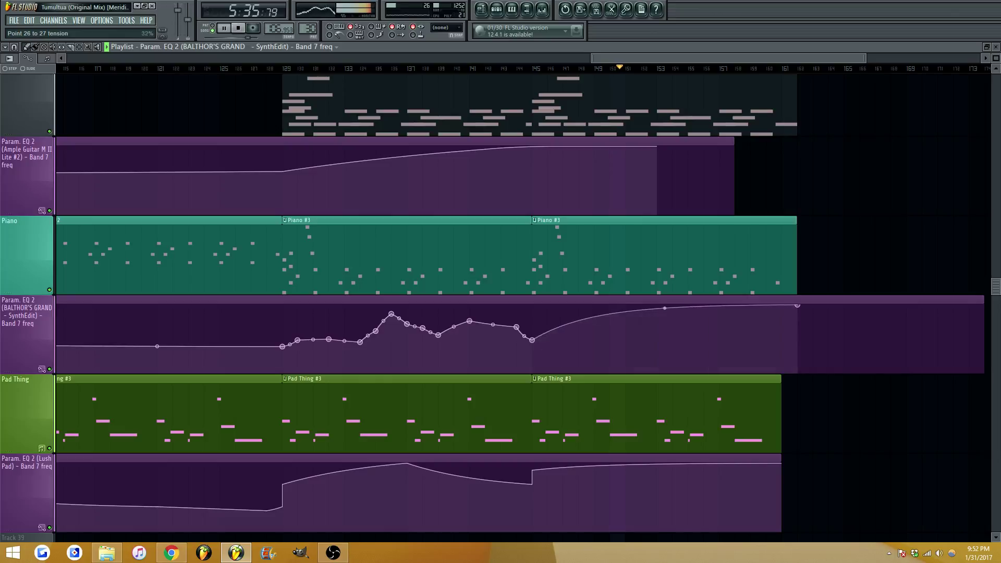
{"action": "left_click_drag", "start_coordinate": [664, 306], "coordinate": [664, 320]}
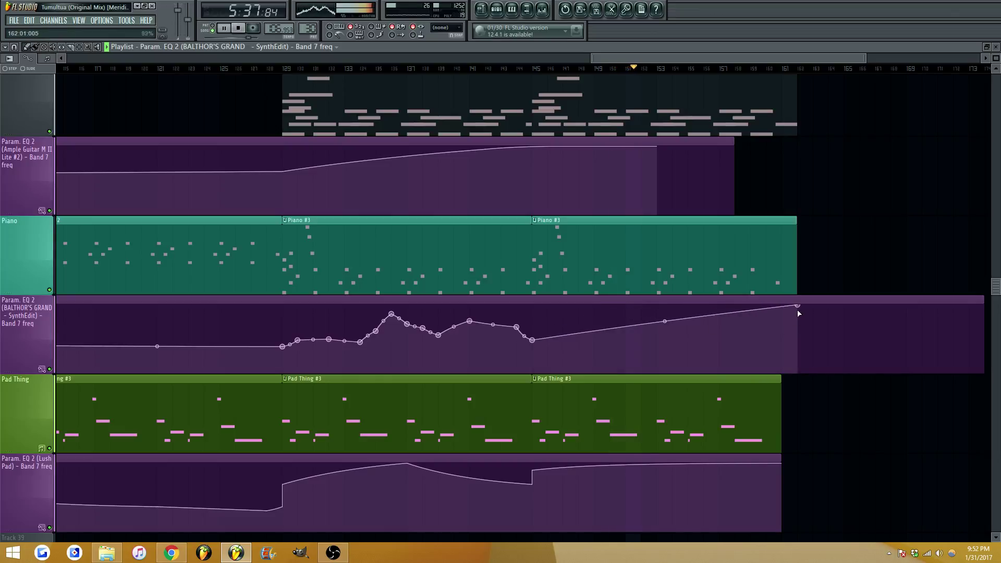
{"action": "left_click_drag", "start_coordinate": [796, 305], "coordinate": [784, 332]}
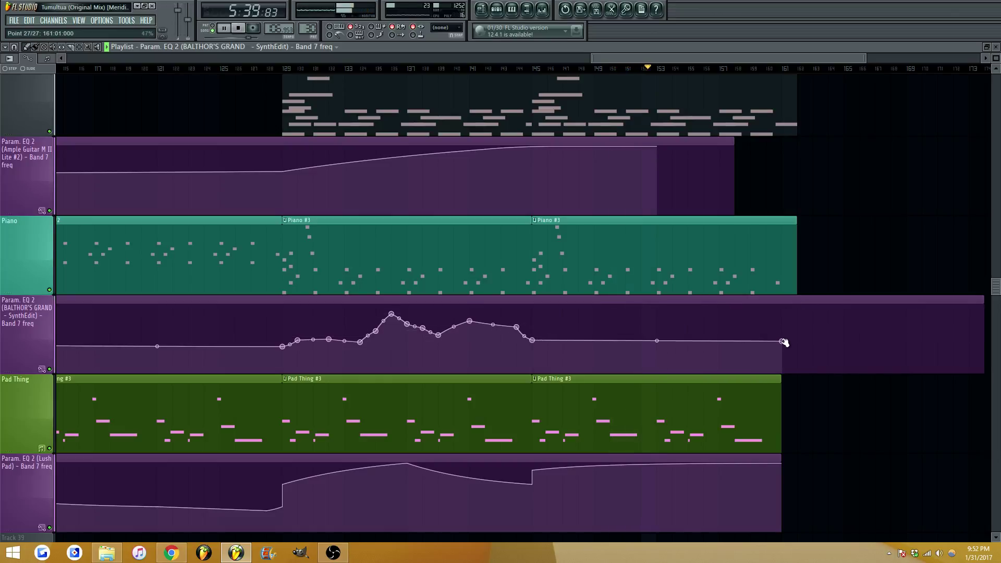
Extend the Ample Guitar Band 7 freq clip to the end of Pattern 33, and raise the BALTHOR'S GRAND end point to 63%
{"action": "scroll", "coordinate": [670, 214], "scroll_direction": "up", "scroll_amount": 2}
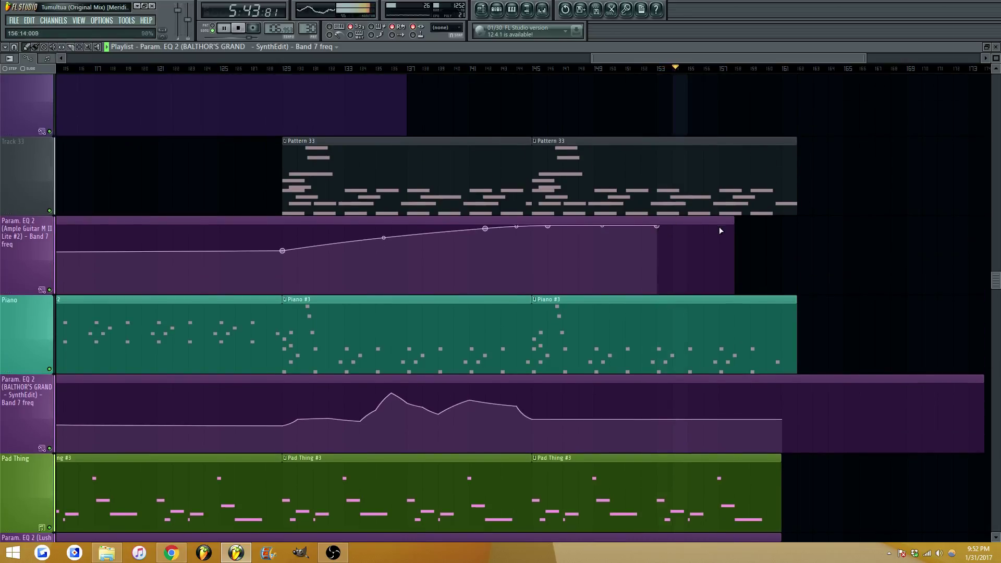
{"action": "left_click_drag", "start_coordinate": [733, 221], "coordinate": [795, 224]}
{"action": "left_click_drag", "start_coordinate": [781, 419], "coordinate": [782, 410]}
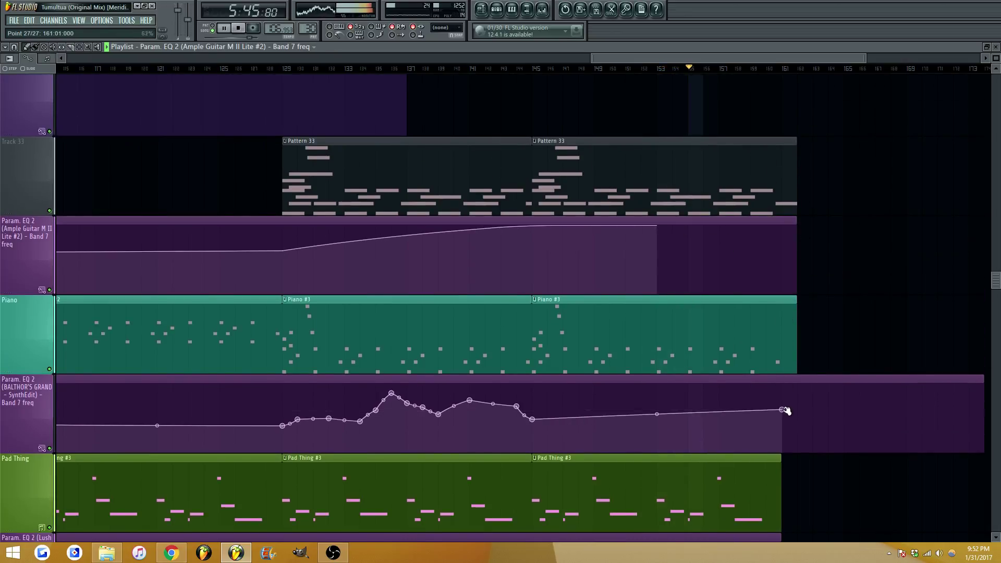
Play the arrangement from bar 145 to review the Mid Bass and Bassline clips with their automation
{"action": "scroll", "coordinate": [756, 394], "scroll_direction": "down", "scroll_amount": 4}
{"action": "scroll", "coordinate": [661, 331], "scroll_direction": "up", "scroll_amount": 8}
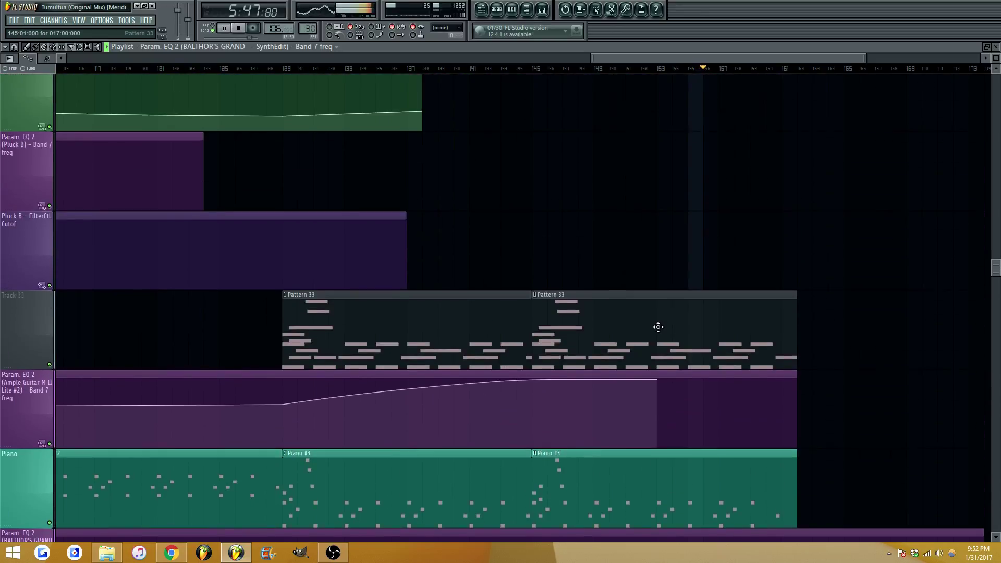
{"action": "scroll", "coordinate": [672, 340], "scroll_direction": "up", "scroll_amount": 8}
{"action": "left_click", "coordinate": [534, 67]}
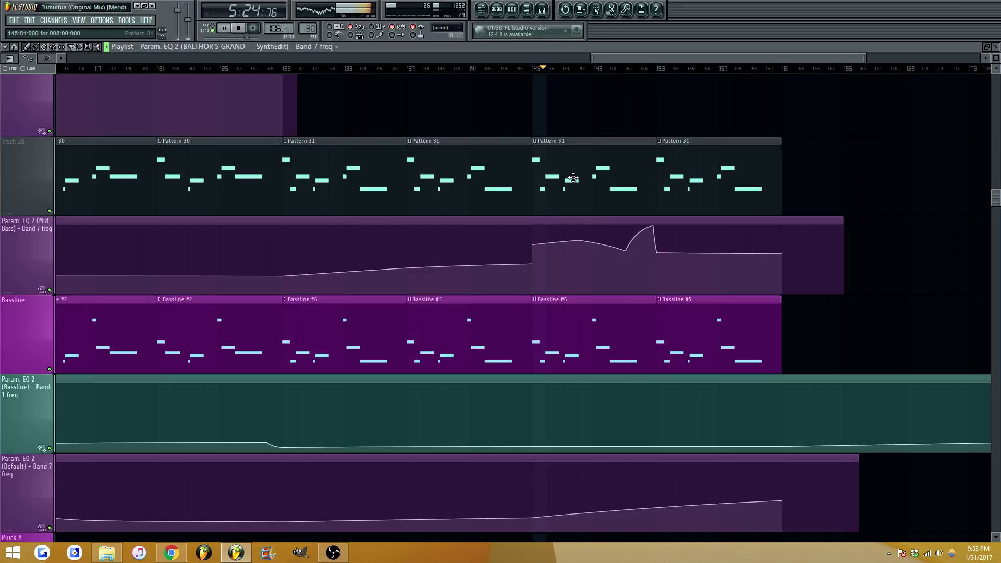
{"action": "scroll", "coordinate": [571, 212], "scroll_direction": "down", "scroll_amount": 7}
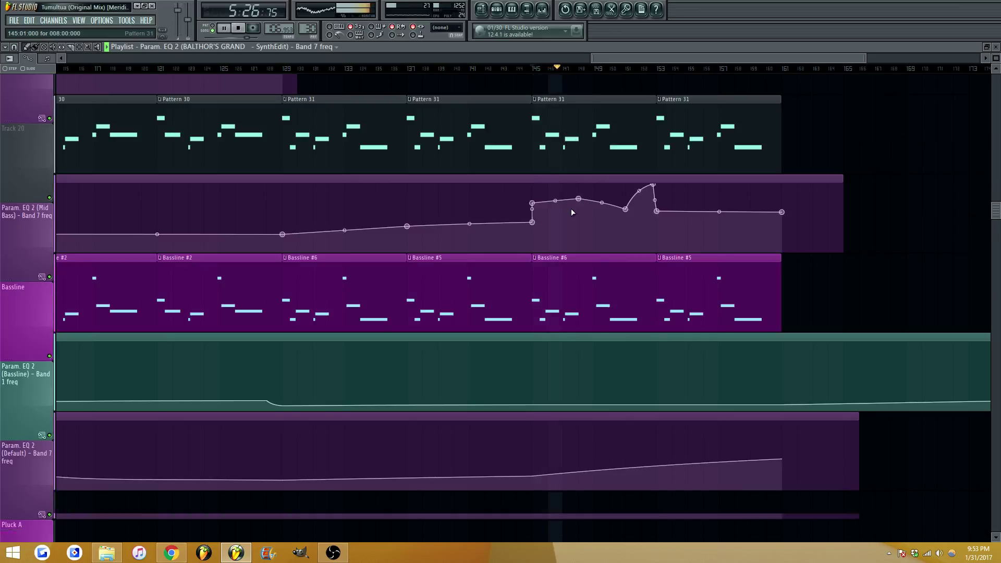
{"action": "scroll", "coordinate": [566, 224], "scroll_direction": "up", "scroll_amount": 6}
{"action": "key", "text": "space"}
{"action": "scroll", "coordinate": [557, 248], "scroll_direction": "up", "scroll_amount": 1}
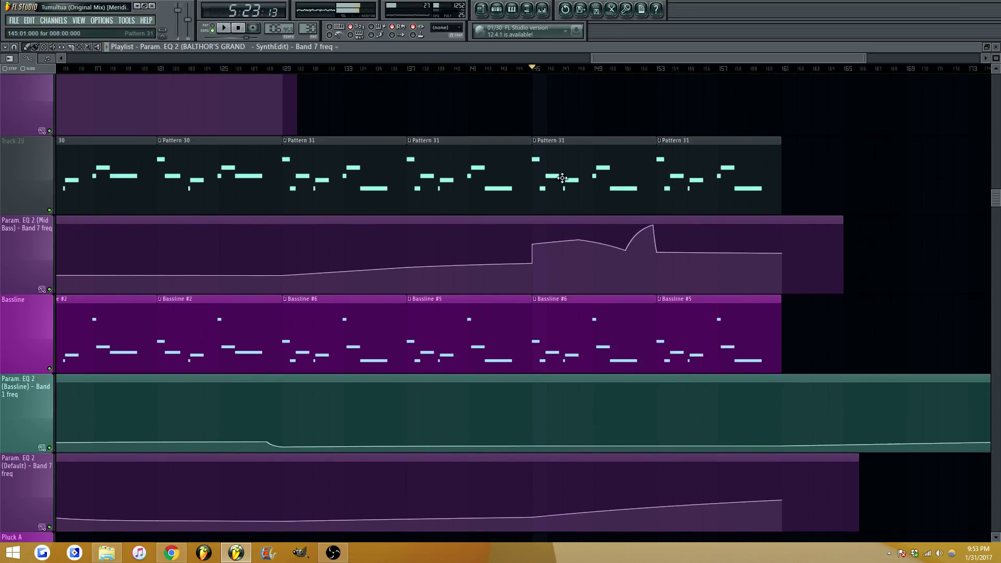
Delete the Bassline #6 clip at bar 145, and make the Pattern 31 clip above it unique for editing its Mid Bass notes
{"action": "key", "text": "space"}
{"action": "left_click", "coordinate": [536, 143]}
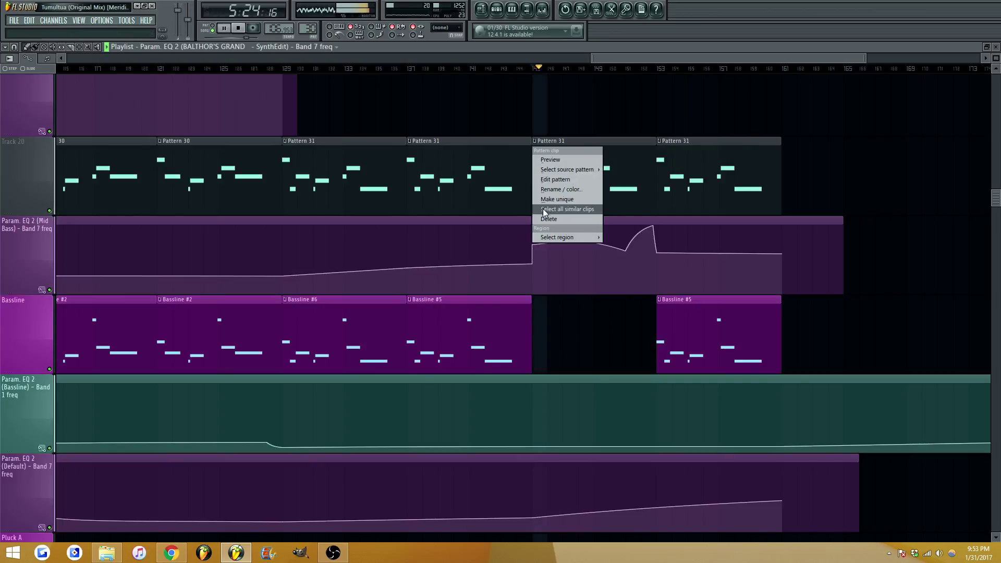
{"action": "left_click", "coordinate": [545, 198]}
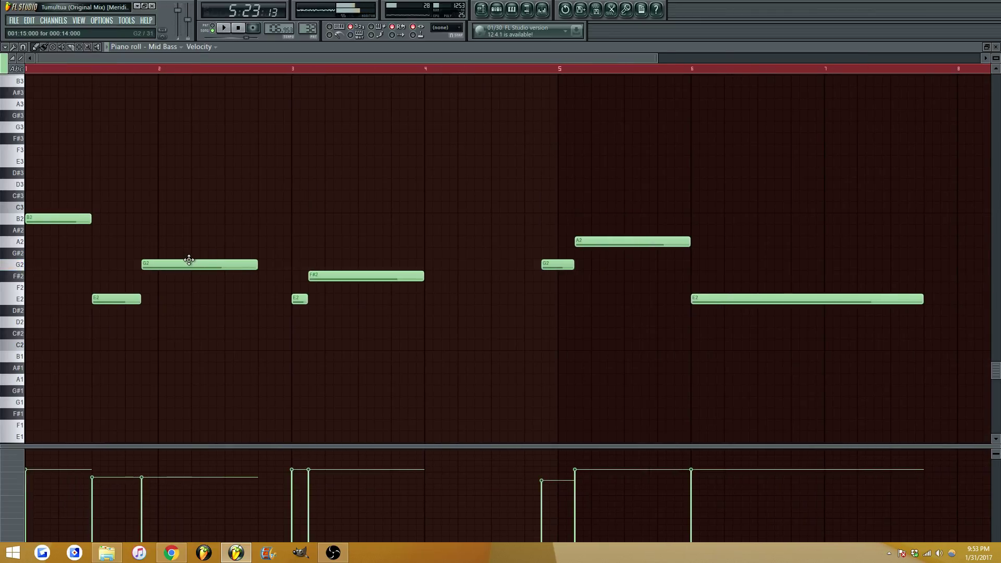
Try raising the long G2 note in the first bar of the Mid Bass part to A2, and undo the move
{"action": "left_click_drag", "start_coordinate": [187, 262], "coordinate": [183, 240]}
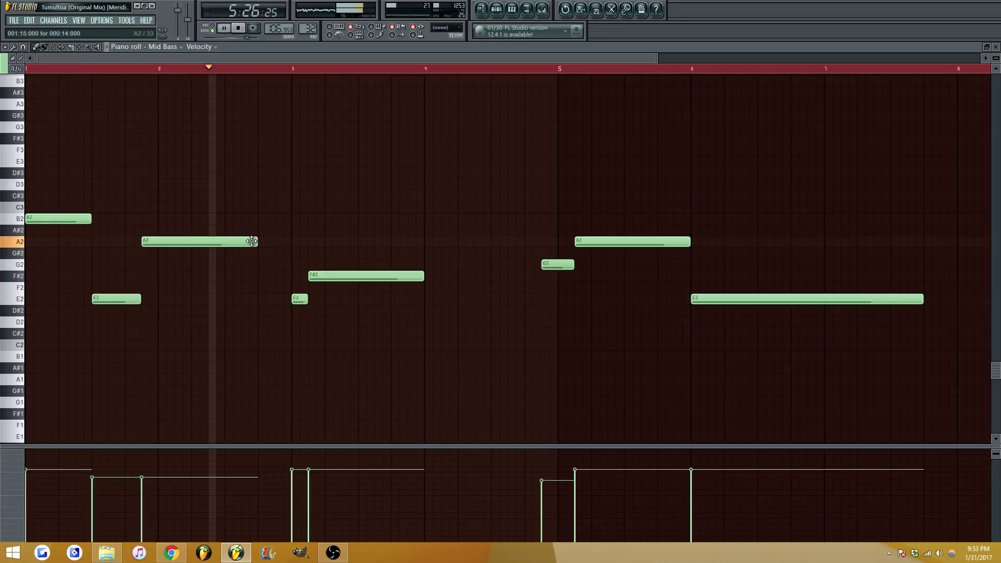
{"action": "key", "text": "ctrl+z"}
{"action": "key", "text": "space"}
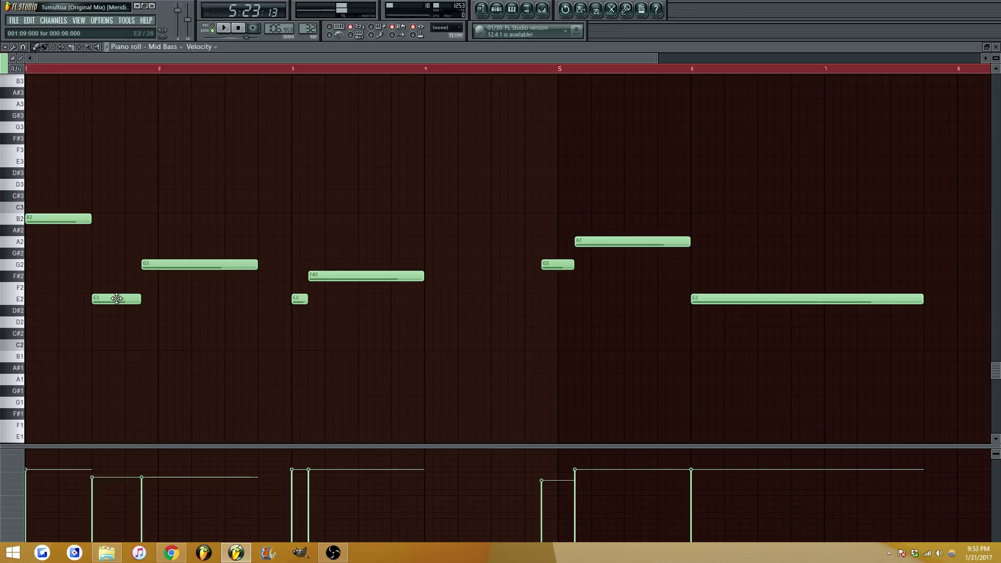
Delete the first E2 and both G2 notes from the Mid Bass pattern, and lengthen the opening B2 to one and a half bars
{"action": "key", "text": "space"}
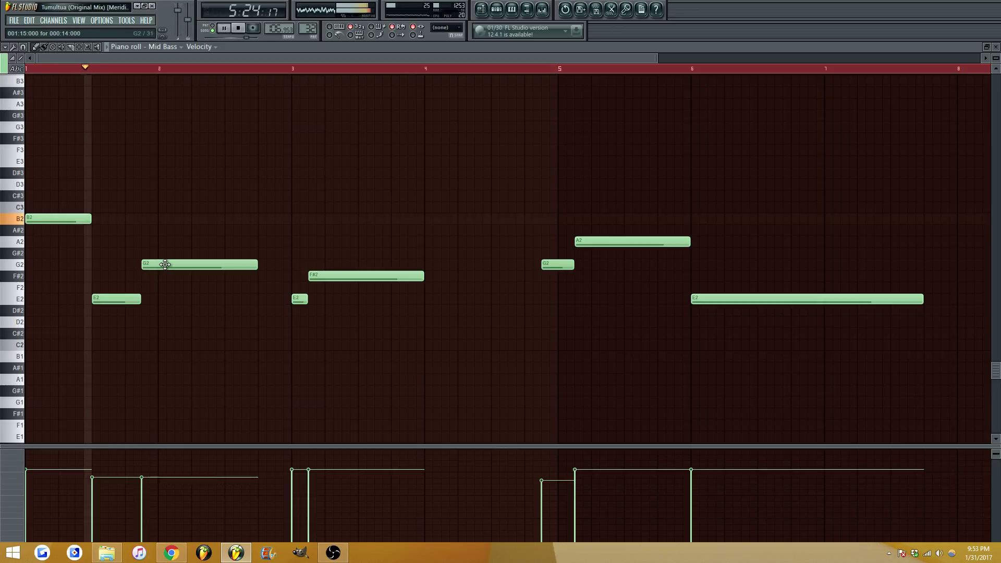
{"action": "right_click", "coordinate": [165, 265]}
{"action": "right_click", "coordinate": [112, 299]}
{"action": "key", "text": "space"}
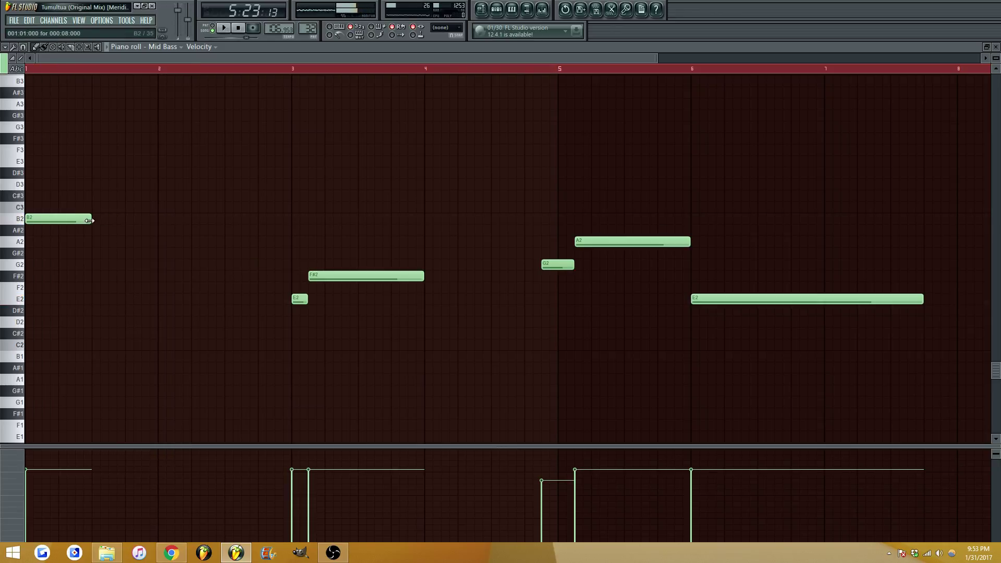
{"action": "left_click_drag", "start_coordinate": [90, 218], "coordinate": [224, 219]}
{"action": "key", "text": "space"}
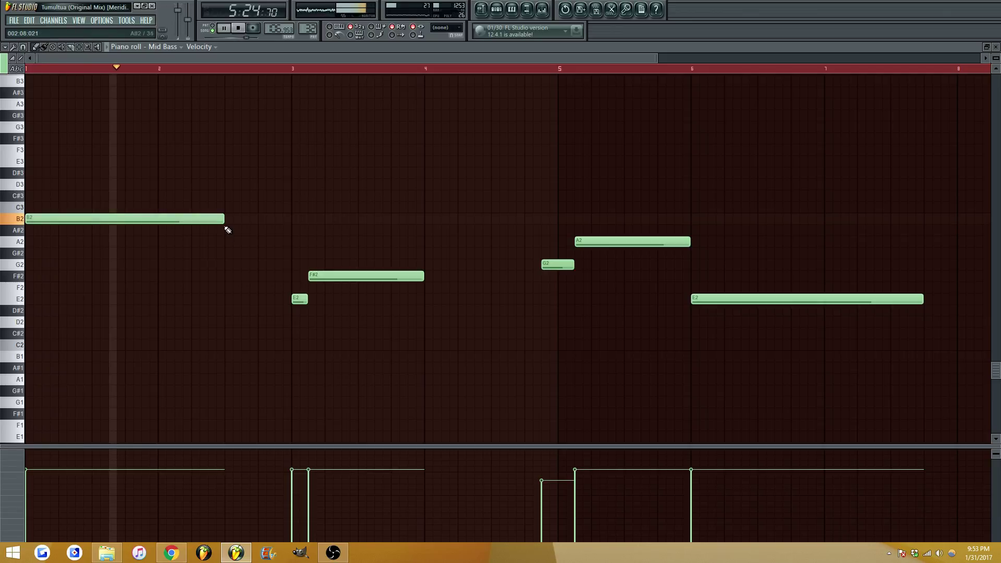
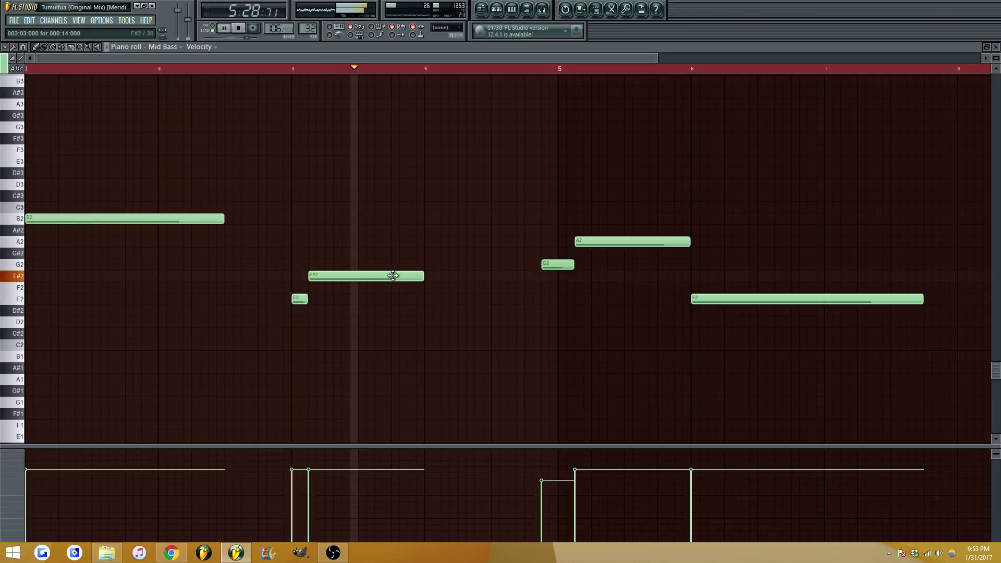
{"action": "right_click", "coordinate": [554, 264]}
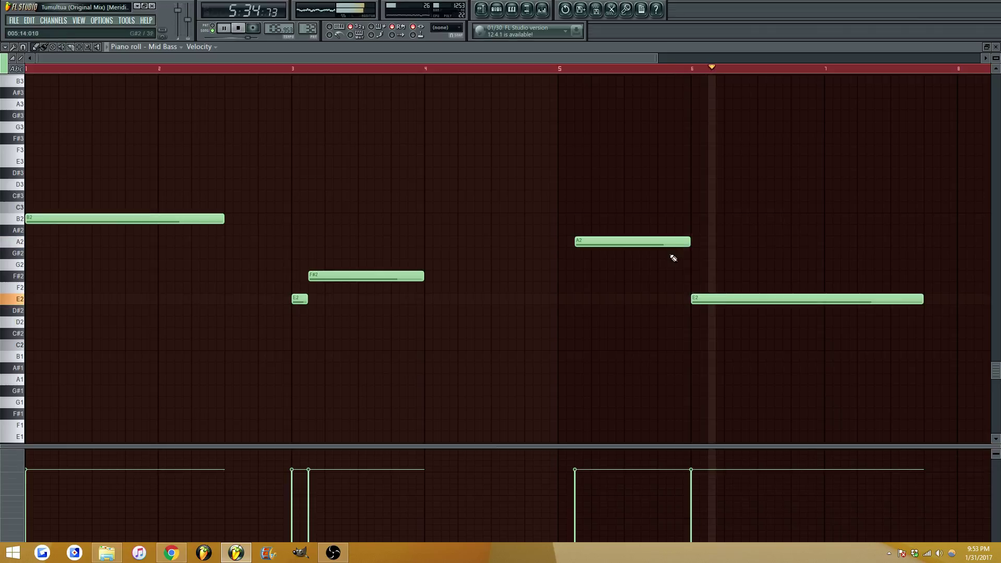
{"action": "key", "text": "Escape"}
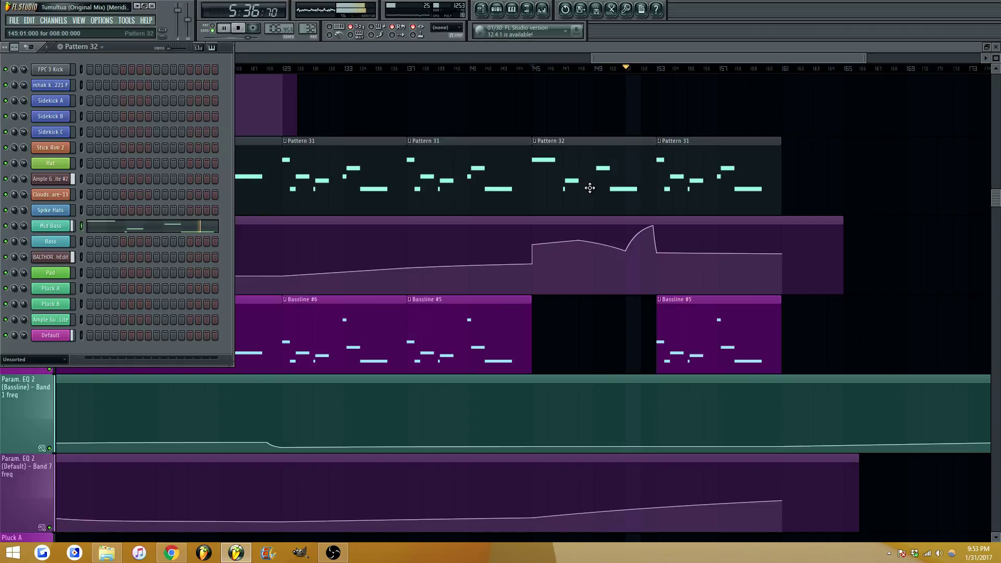
Replace the Pattern 31 clip at bar 153 with the edited Pattern 32
{"action": "key", "text": "F6"}
{"action": "right_click", "coordinate": [662, 189]}
{"action": "left_click", "coordinate": [659, 193]}
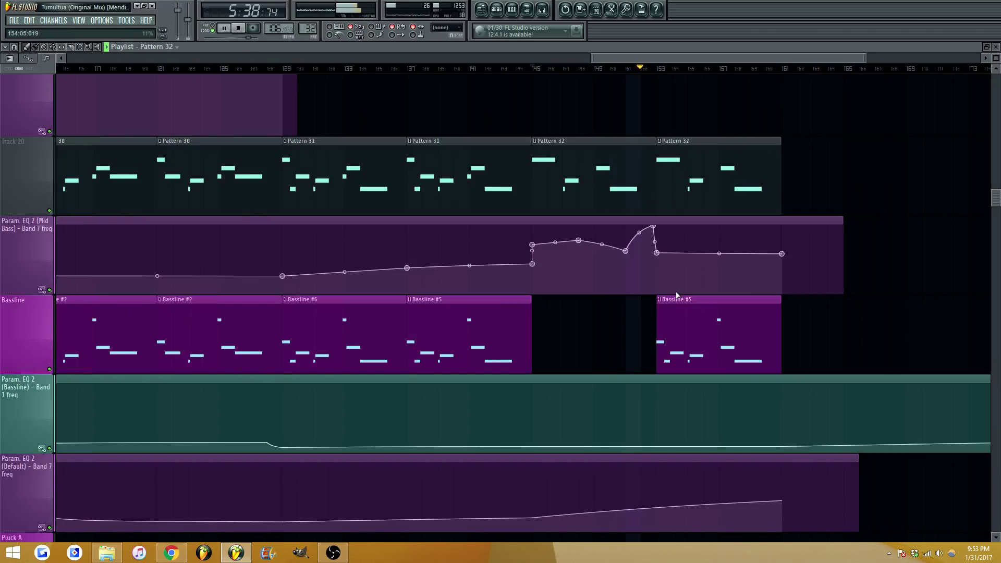
Copy the Bassline #5 clip from bar 153 to the gap at bar 145, and make the copy unique
{"action": "left_click_drag", "start_coordinate": [689, 332], "coordinate": [572, 338], "text": "shift"}
{"action": "key", "text": "space"}
{"action": "left_click", "coordinate": [534, 300]}
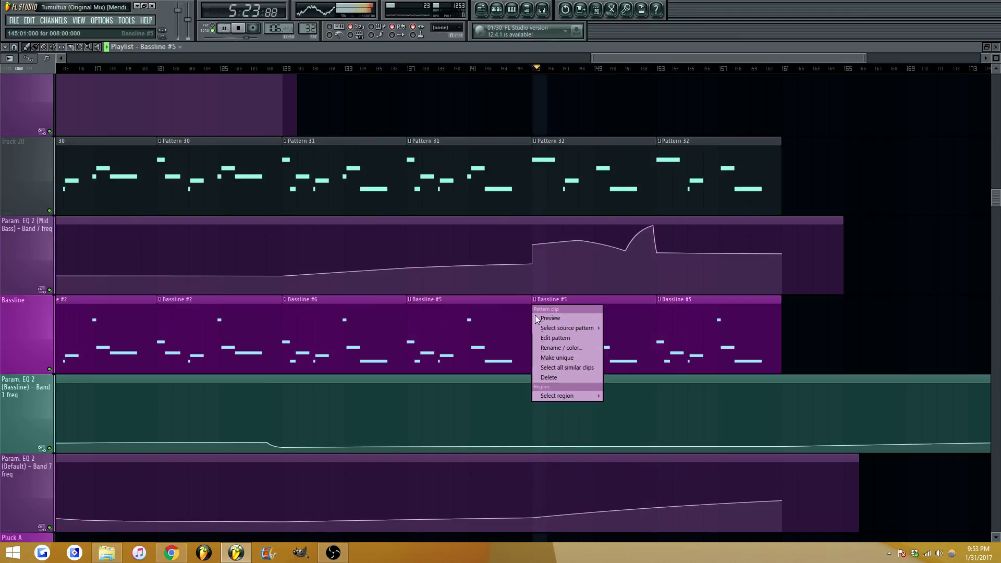
{"action": "left_click", "coordinate": [553, 358]}
Replace all notes of the unique Bassline clip at bar 145 with the edited Mid Bass notes, play it back, and return to the playlist
{"action": "double_click", "coordinate": [542, 175]}
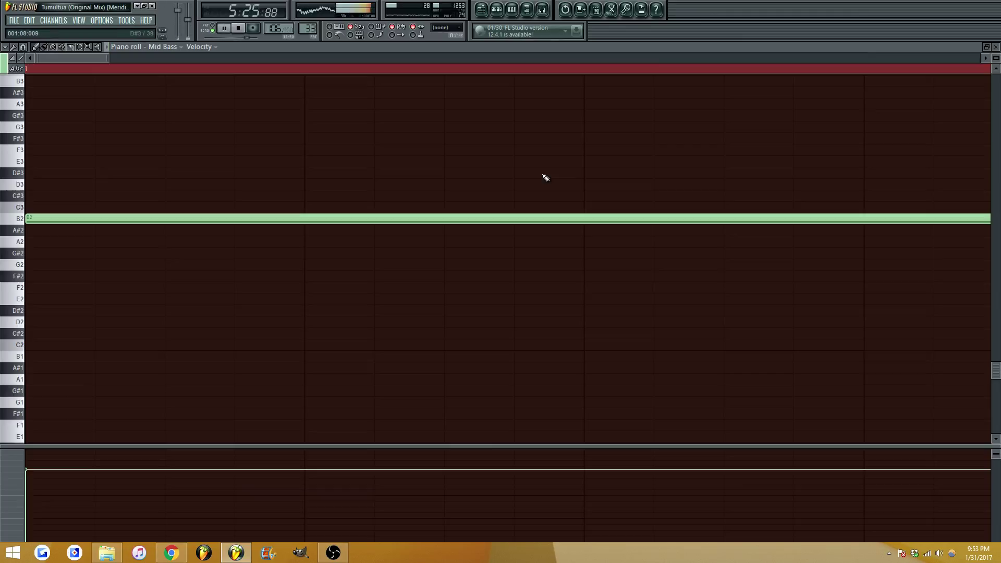
{"action": "key", "text": "Escape"}
{"action": "double_click", "coordinate": [557, 330]}
{"action": "key", "text": "ctrl+a"}
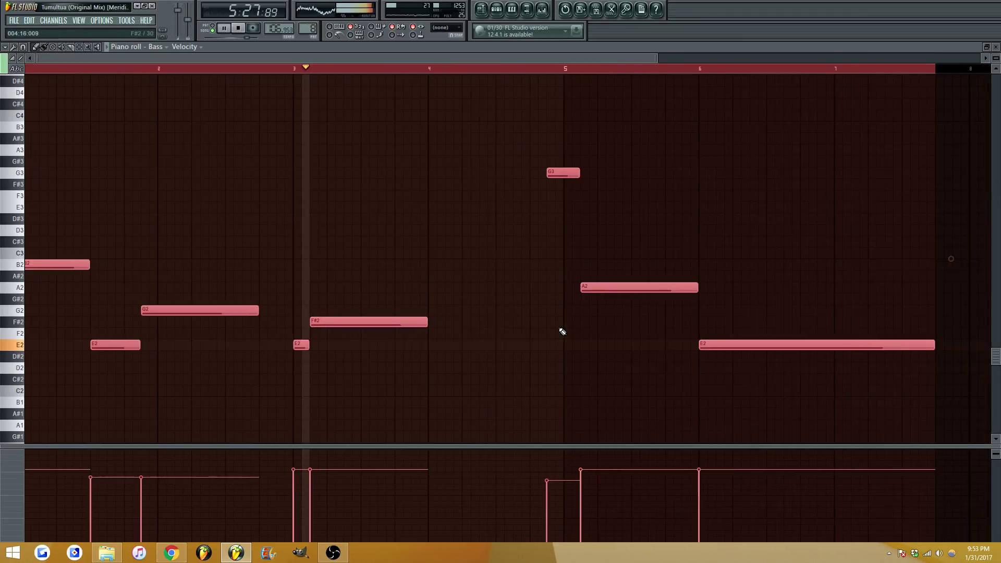
{"action": "key", "text": "Delete"}
{"action": "key", "text": "ctrl+v"}
{"action": "key", "text": "space"}
{"action": "key", "text": "space"}
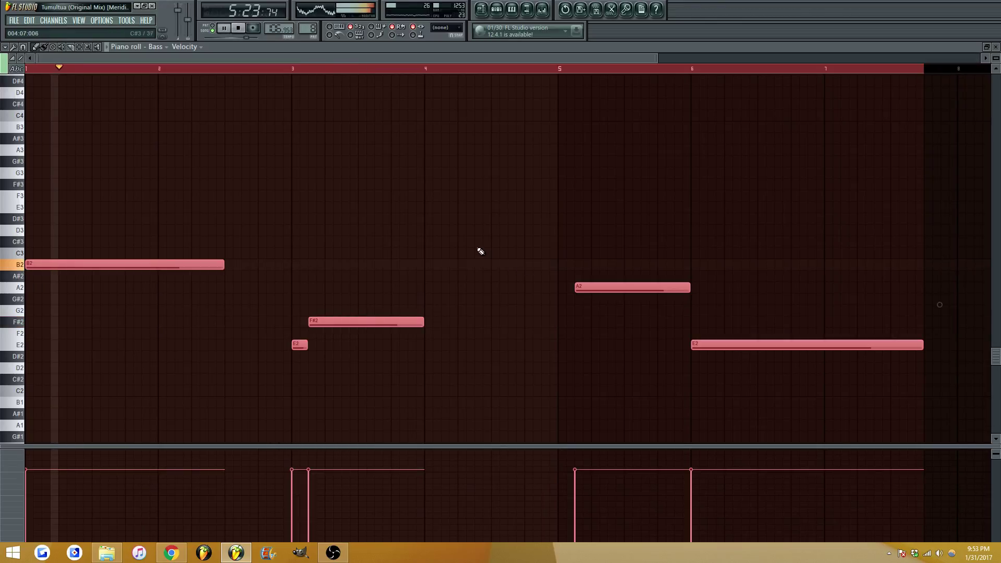
{"action": "key", "text": "F7"}
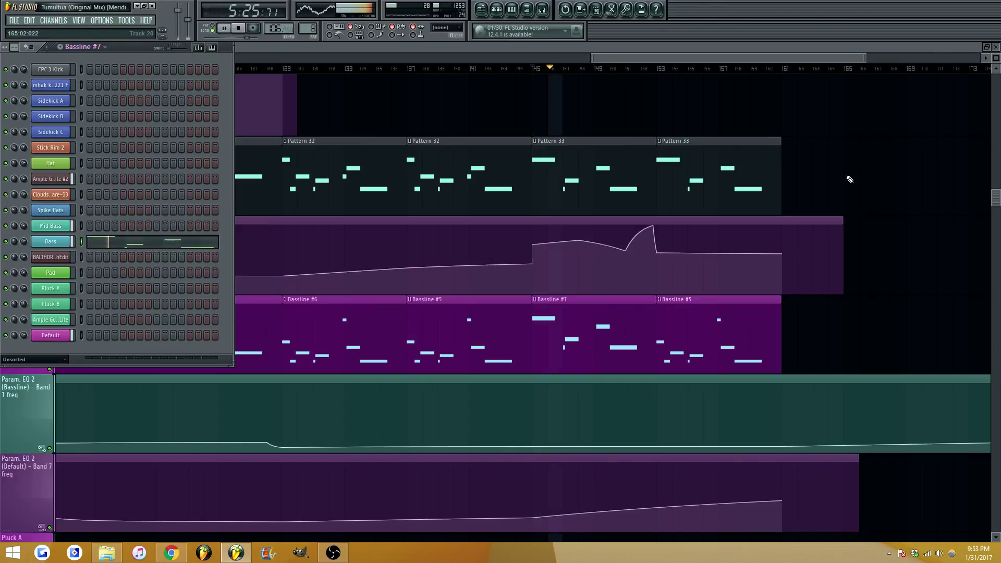
{"action": "key", "text": "F6"}
{"action": "scroll", "coordinate": [542, 333], "scroll_direction": "down", "scroll_amount": 3}
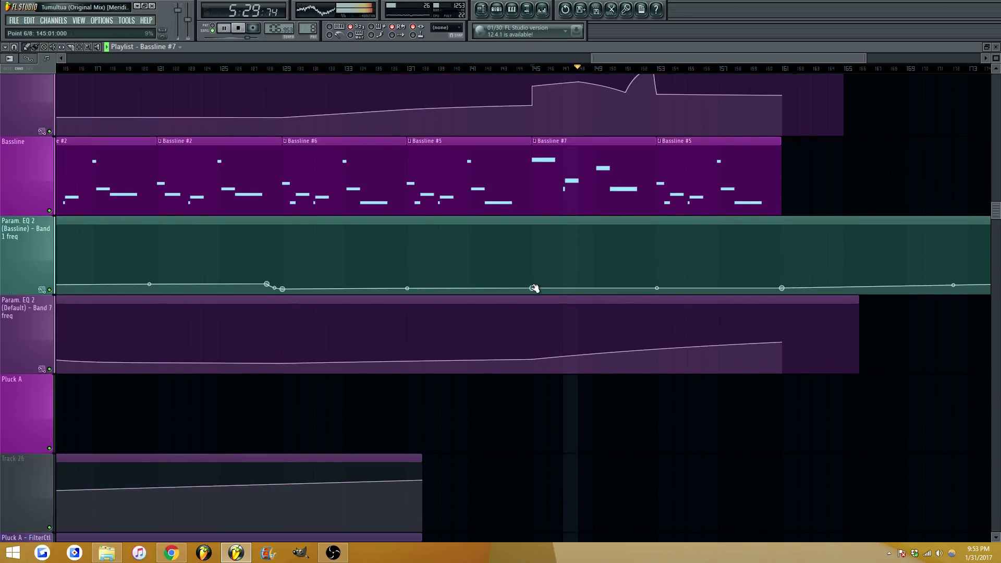
Drop the Bassline EQ Band 1 frequency automation to its minimum from bar 145
{"action": "mouse_move", "coordinate": [534, 288]}
{"action": "left_mouse_down"}
{"action": "mouse_move", "coordinate": [541, 300]}
{"action": "mouse_move", "coordinate": [522, 289]}
{"action": "left_mouse_up"}
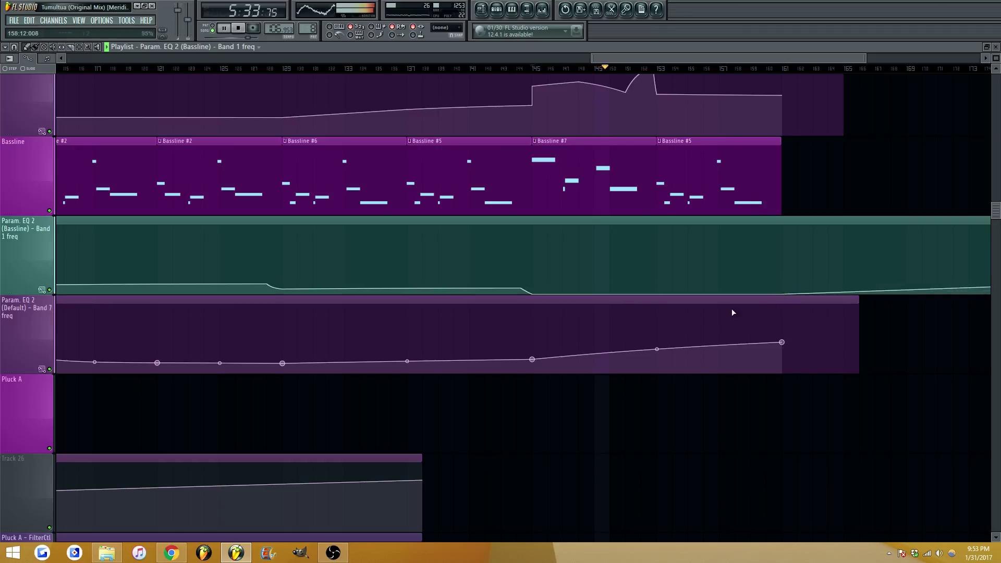
Make the Pad Thing #3 clip at bar 145 unique and open its notes for editing
{"action": "scroll", "coordinate": [552, 333], "scroll_direction": "down", "scroll_amount": 10}
{"action": "scroll", "coordinate": [552, 313], "scroll_direction": "down", "scroll_amount": 3}
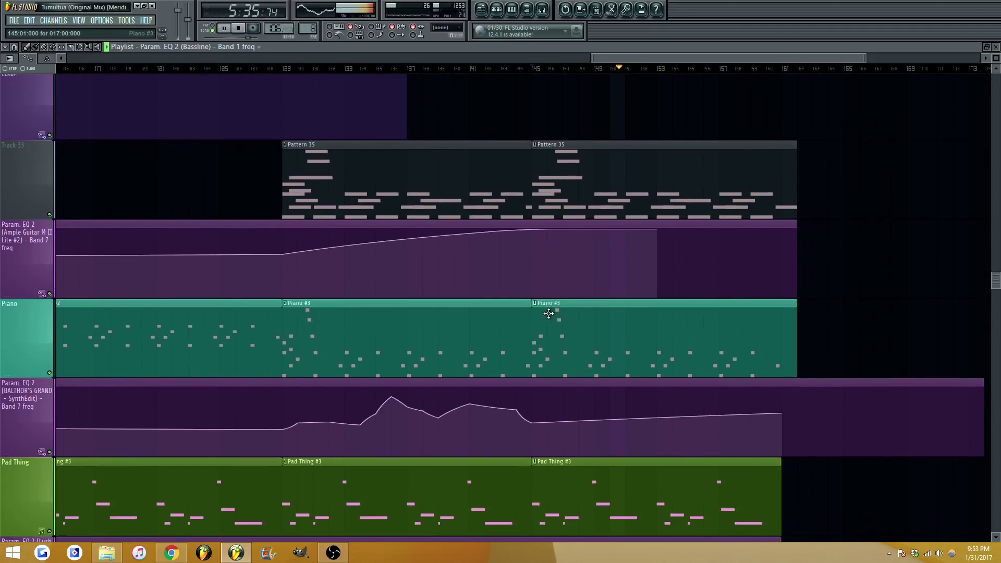
{"action": "key", "text": "space"}
{"action": "scroll", "coordinate": [521, 178], "scroll_direction": "down", "scroll_amount": 5}
{"action": "key", "text": "space"}
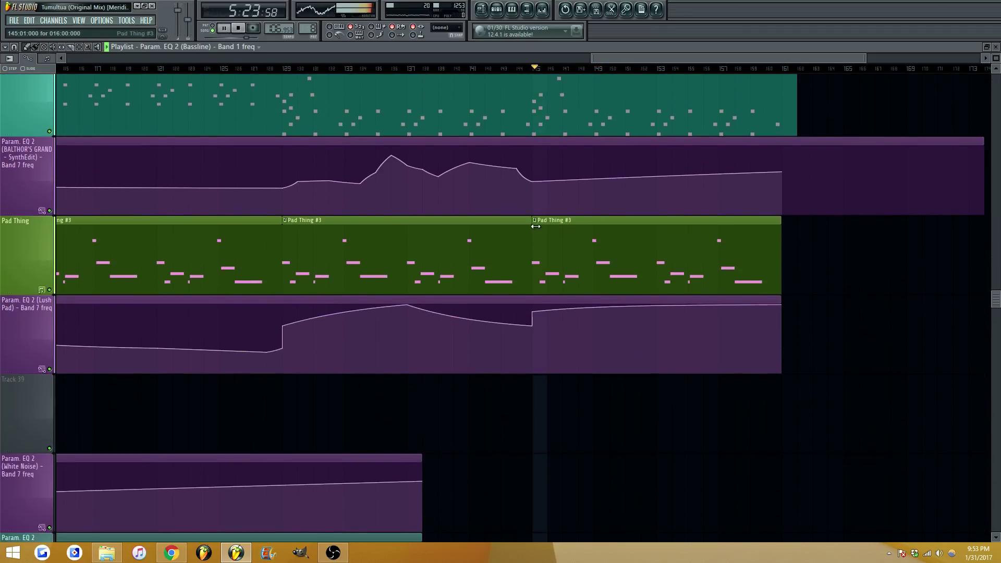
{"action": "left_click", "coordinate": [534, 221]}
{"action": "left_click", "coordinate": [549, 258]}
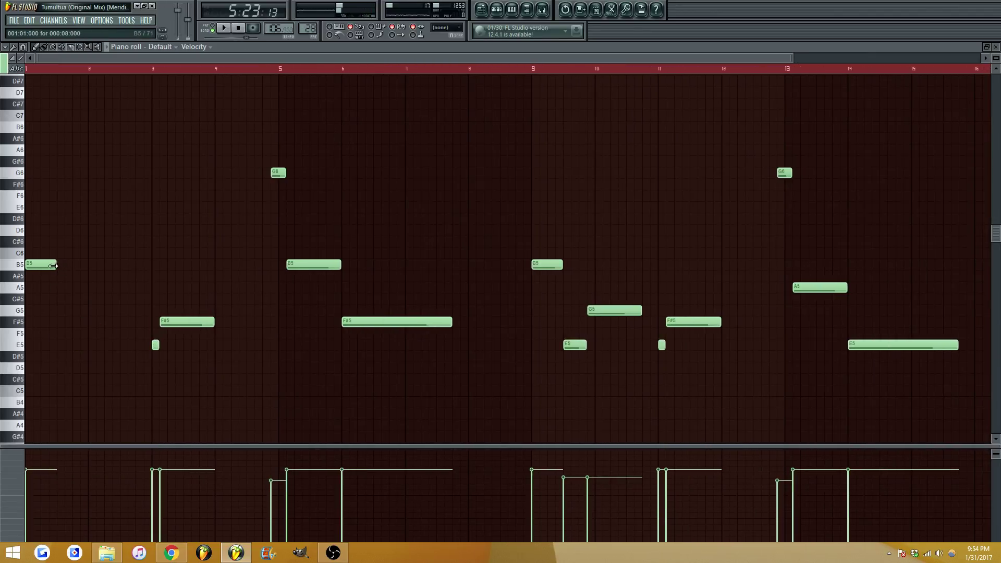
Lengthen the Pad Thing pattern's opening B5 to one and a half bars and add a D6 of equal length above it
{"action": "key", "text": "space"}
{"action": "mouse_move", "coordinate": [116, 262]}
{"action": "left_mouse_down"}
{"action": "mouse_move", "coordinate": [133, 264]}
{"action": "mouse_move", "coordinate": [117, 267]}
{"action": "left_mouse_up"}
{"action": "key", "text": "space"}
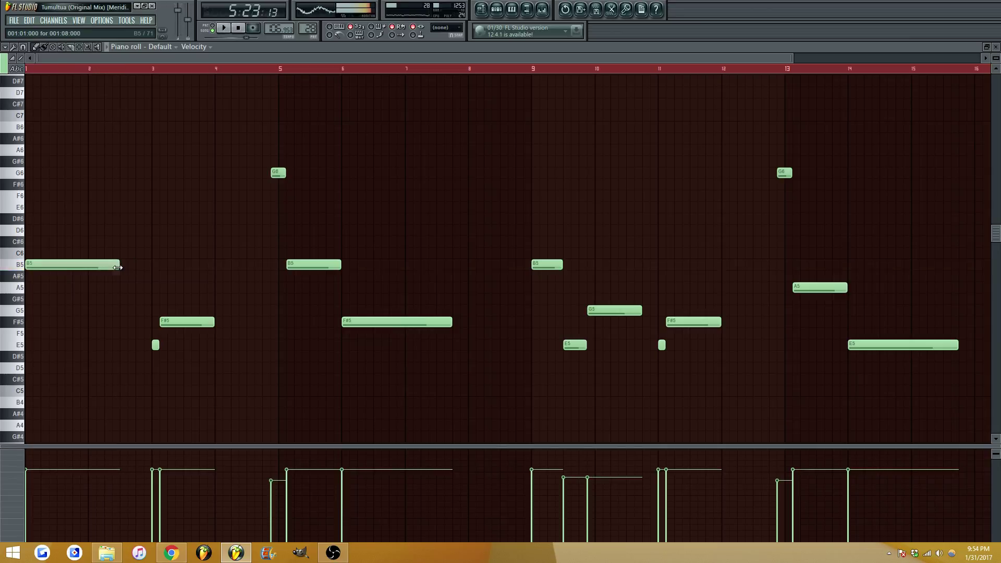
{"action": "key", "text": "space"}
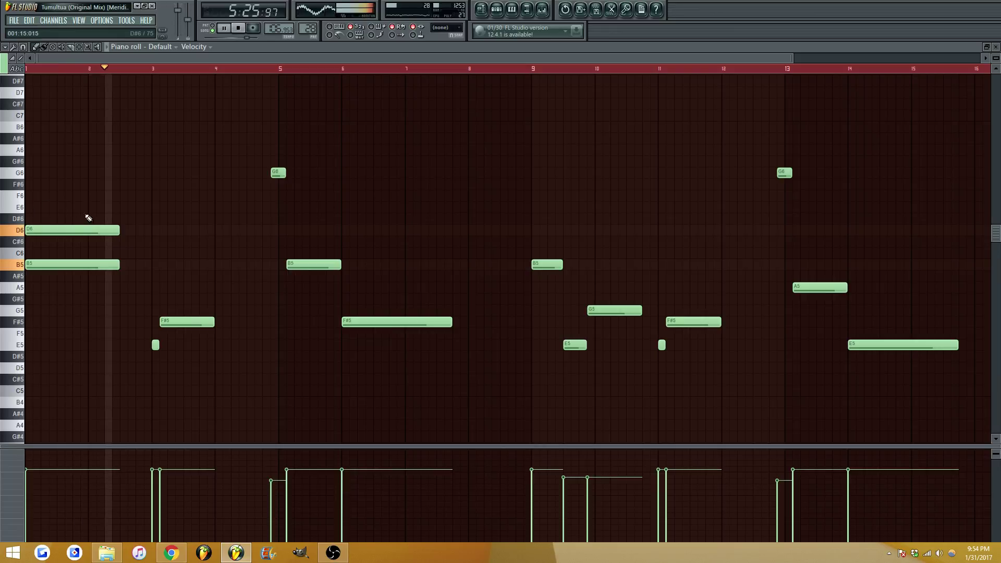
Replace the short E5 and the F#5 at bar 3 with a single one-bar F#5
{"action": "right_click", "coordinate": [164, 321]}
{"action": "right_click", "coordinate": [156, 345]}
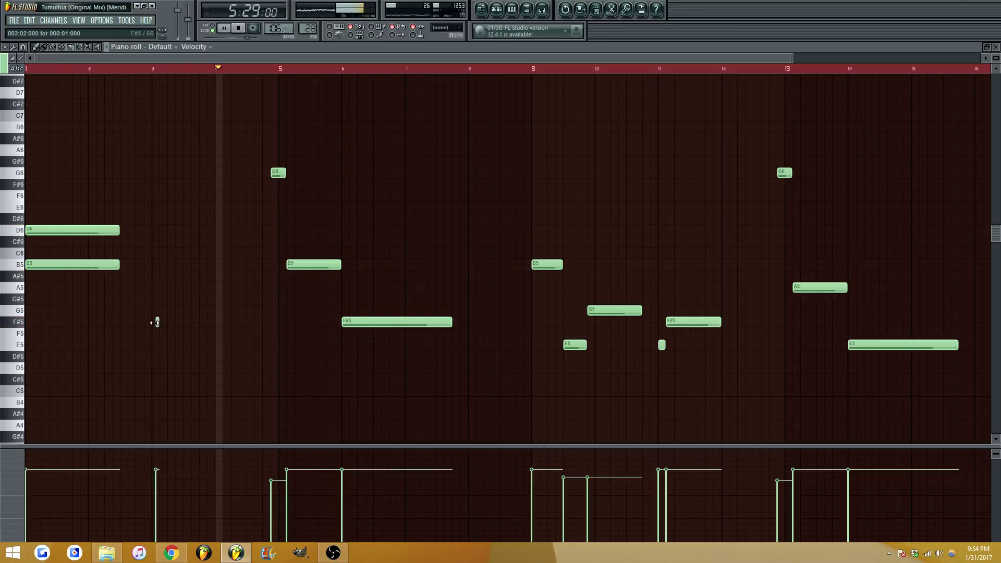
{"action": "left_click", "coordinate": [156, 322]}
{"action": "left_click_drag", "start_coordinate": [203, 322], "coordinate": [215, 322]}
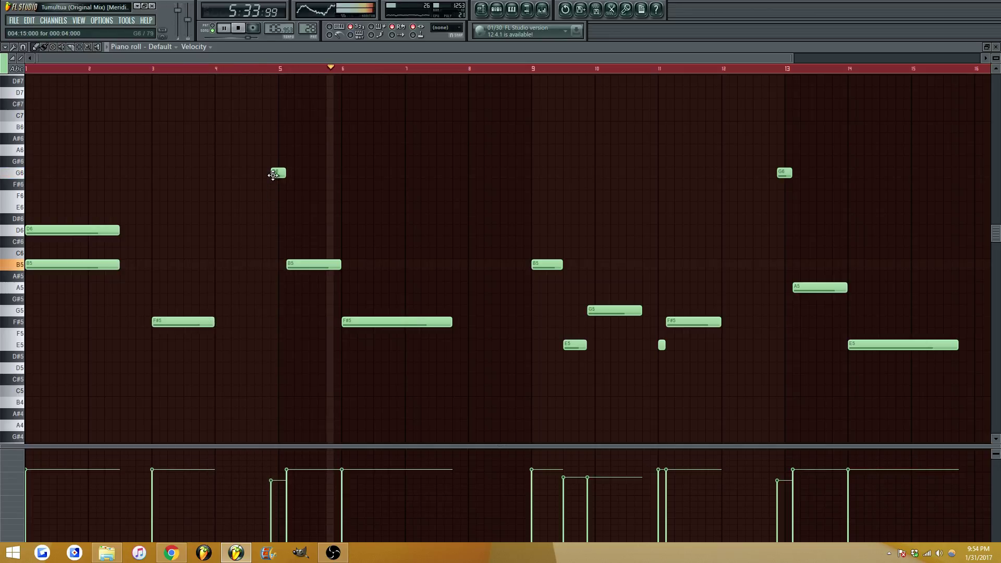
Raise the long F#5 at bar 6 to A5, and add a half-bar E6 leading into bar 9
{"action": "left_click", "coordinate": [275, 68]}
{"action": "left_click_drag", "start_coordinate": [373, 318], "coordinate": [389, 289]}
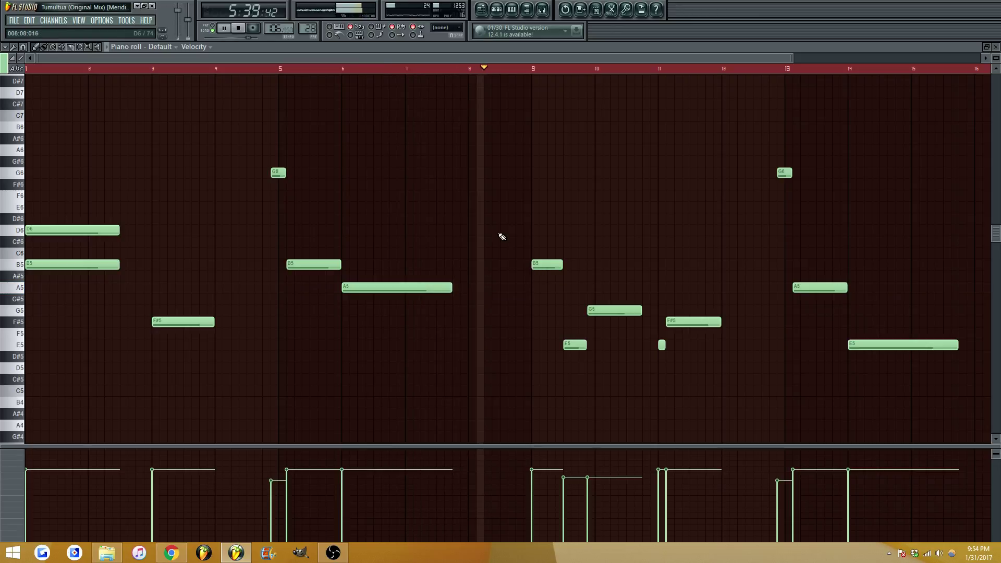
{"action": "left_click", "coordinate": [506, 206]}
{"action": "left_click_drag", "start_coordinate": [524, 207], "coordinate": [528, 208]}
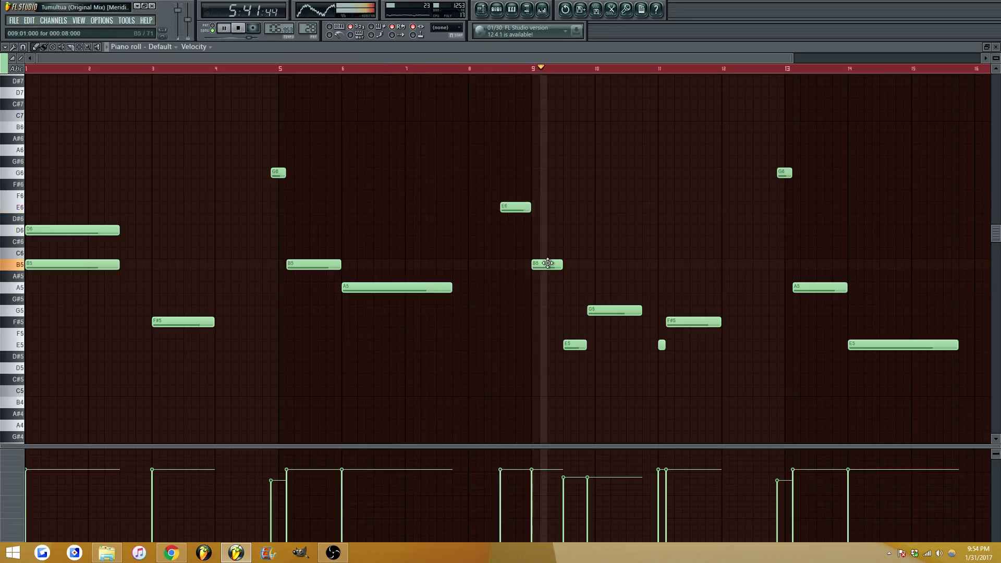
Raise the B5 at bar 9 to D6, lengthen it to one bar, and delete the E5 and G5 following it
{"action": "left_click", "coordinate": [473, 73]}
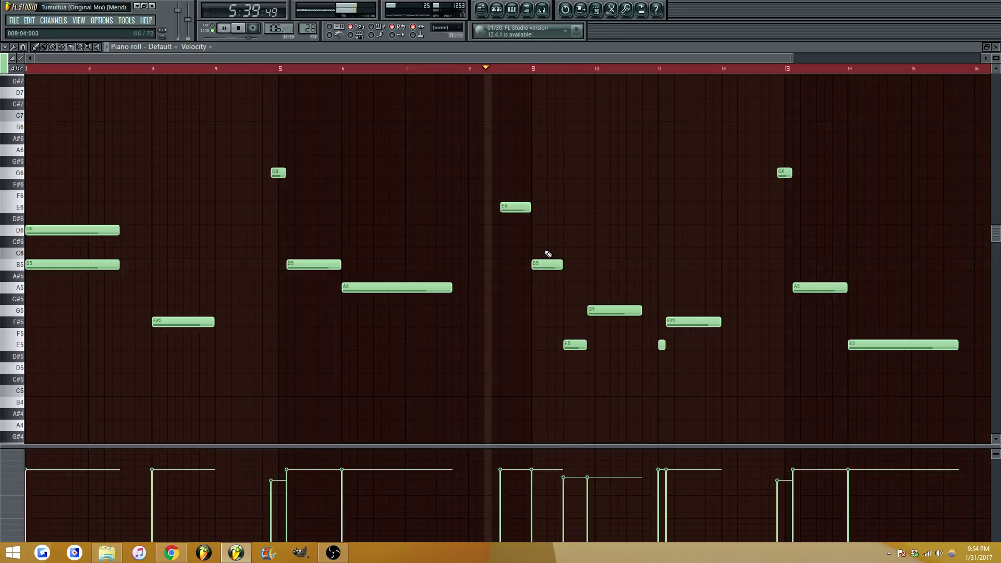
{"action": "left_click_drag", "start_coordinate": [542, 260], "coordinate": [594, 236]}
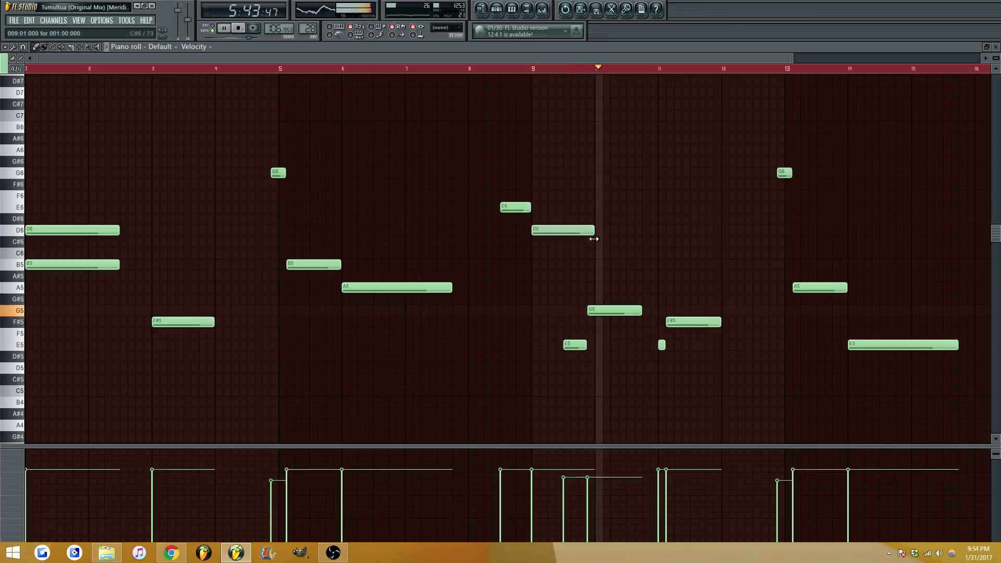
{"action": "right_click", "coordinate": [573, 345]}
{"action": "right_click", "coordinate": [599, 310]}
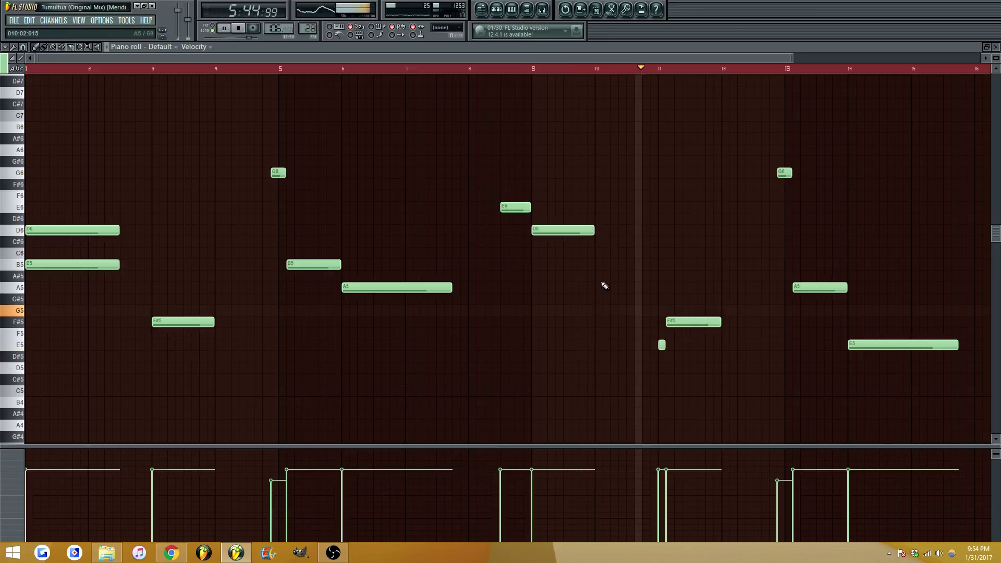
Add a one-bar C6 at bar 10 and play back the descending phrase
{"action": "left_click", "coordinate": [598, 253]}
{"action": "left_click", "coordinate": [534, 73]}
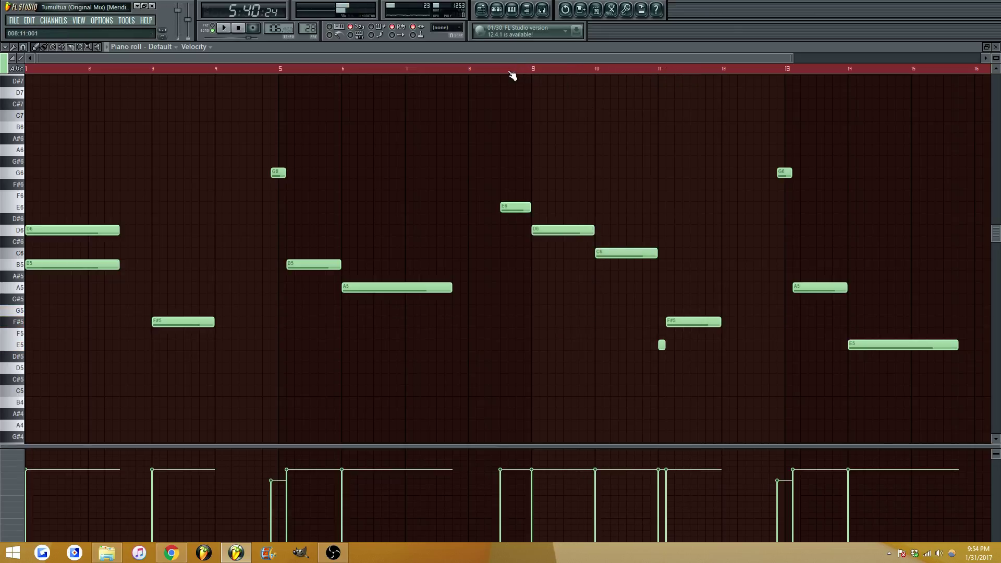
{"action": "key", "text": "space"}
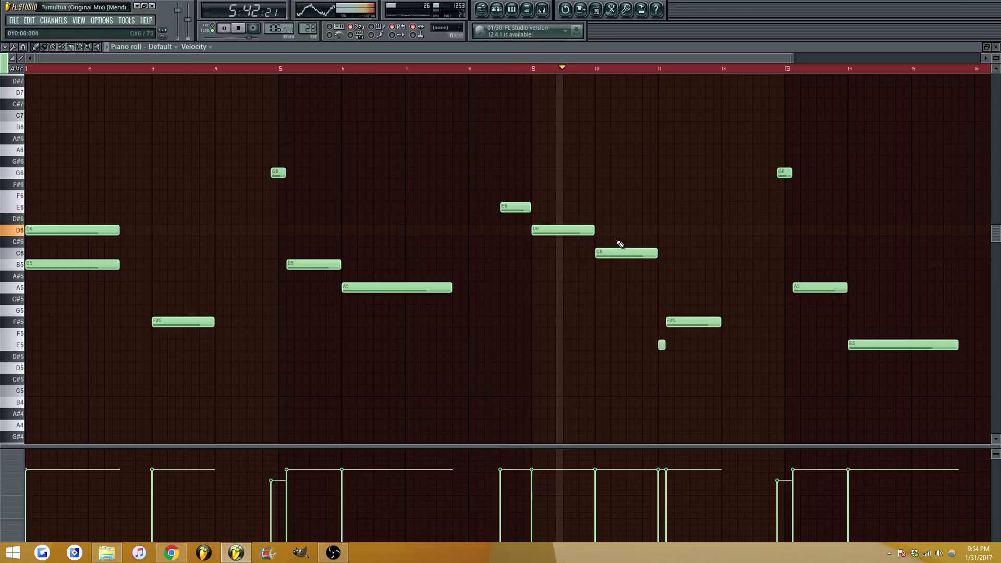
Move the C6 down to B5 and slightly before bar 10, trim the preceding D6 to meet it, and shorten the B5
{"action": "left_click_drag", "start_coordinate": [630, 254], "coordinate": [625, 267]}
{"action": "left_click", "coordinate": [574, 68]}
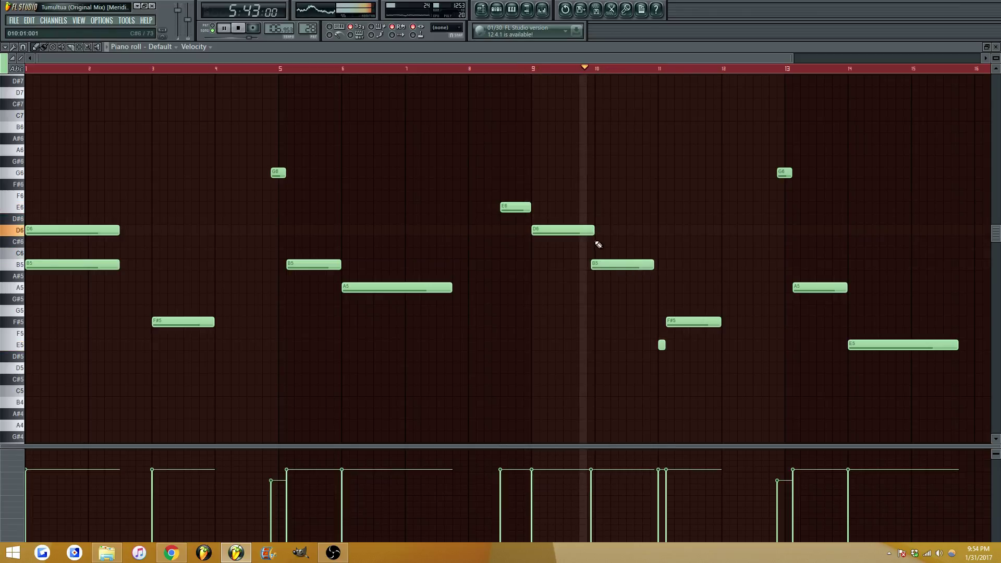
{"action": "left_click_drag", "start_coordinate": [594, 229], "coordinate": [590, 229]}
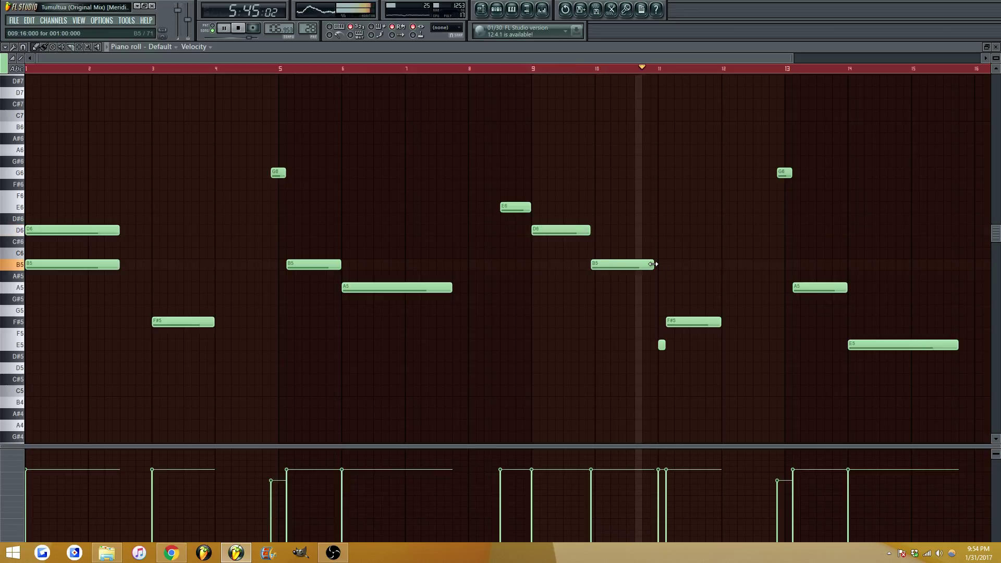
{"action": "left_click_drag", "start_coordinate": [653, 264], "coordinate": [642, 265]}
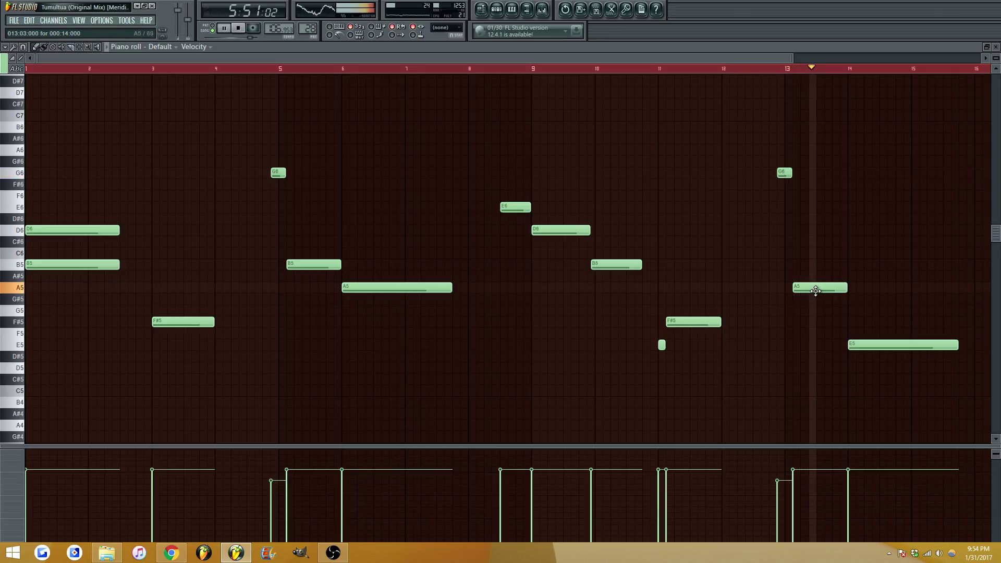
Raise the E5 at bar 14 to C6, shorten it to one bar, add a one-bar B5 at bar 15, and return to the playlist
{"action": "left_click_drag", "start_coordinate": [857, 344], "coordinate": [864, 253]}
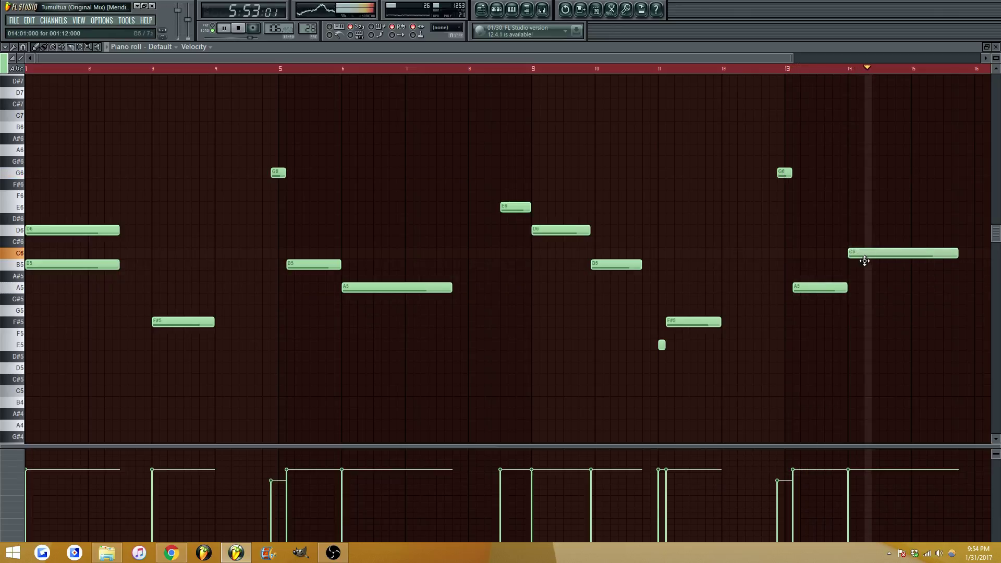
{"action": "mouse_move", "coordinate": [955, 254]}
{"action": "left_mouse_down"}
{"action": "mouse_move", "coordinate": [909, 255]}
{"action": "mouse_move", "coordinate": [972, 264]}
{"action": "left_mouse_up"}
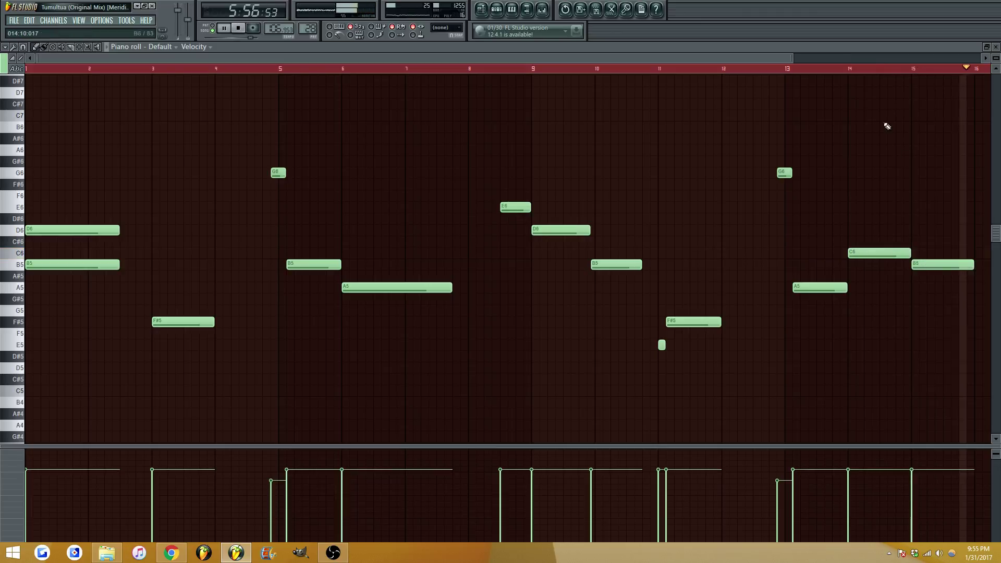
{"action": "left_click", "coordinate": [837, 69]}
{"action": "key", "text": "Escape"}
{"action": "key", "text": "Escape"}
Replace the Bassline #5 clip at bar 153 with a copy of Bassline #7
{"action": "scroll", "coordinate": [823, 246], "scroll_direction": "up", "scroll_amount": 13}
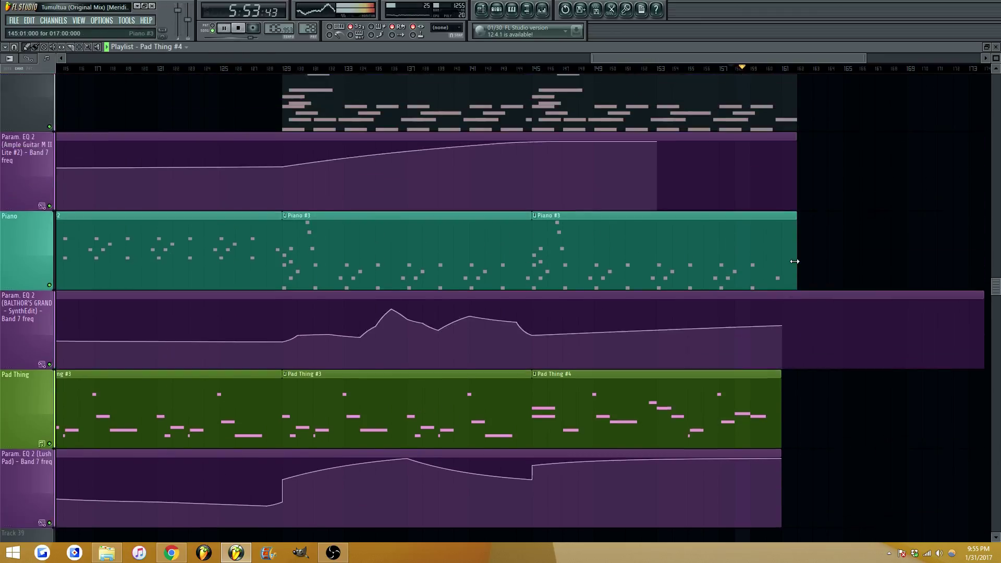
{"action": "scroll", "coordinate": [791, 275], "scroll_direction": "up", "scroll_amount": 2}
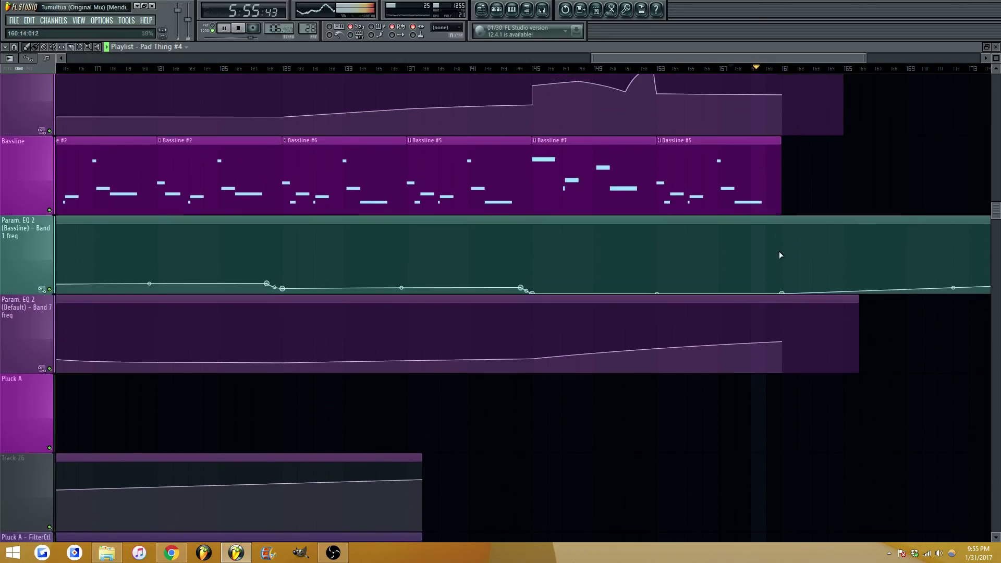
{"action": "key", "text": "space"}
{"action": "left_click", "coordinate": [659, 222]}
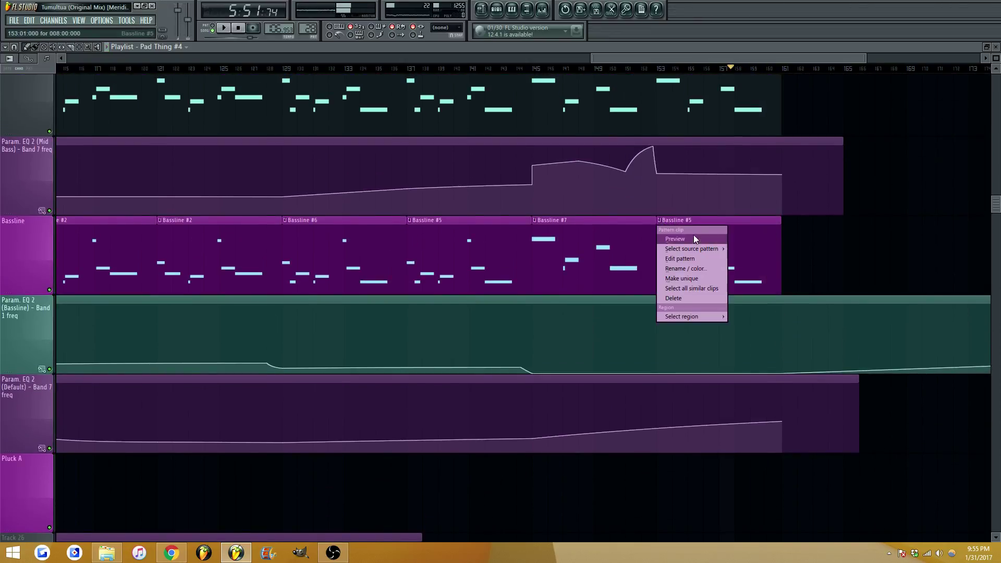
{"action": "left_click", "coordinate": [672, 274]}
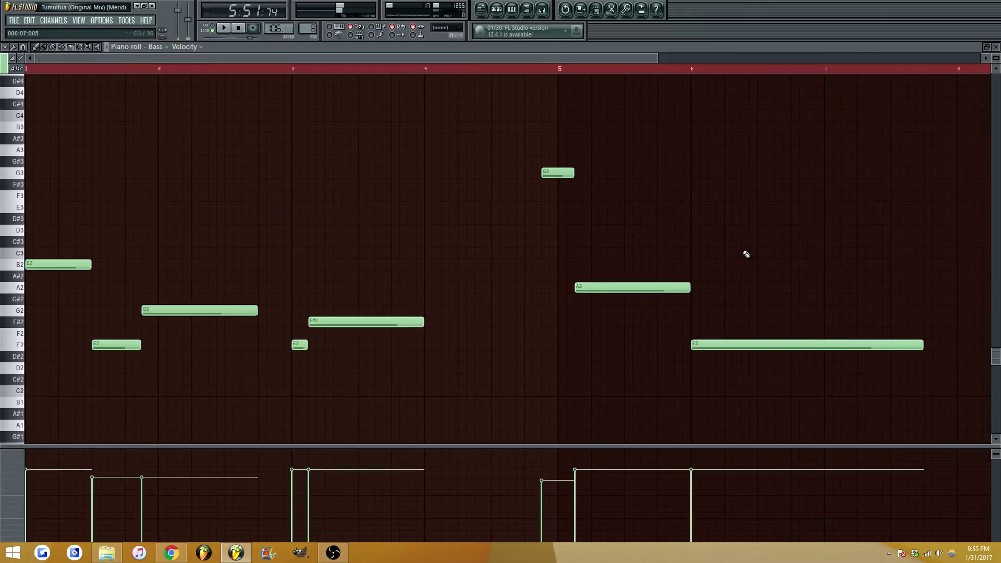
{"action": "key", "text": "Escape"}
{"action": "right_click", "coordinate": [723, 256]}
{"action": "left_click", "coordinate": [555, 257]}
{"action": "left_click", "coordinate": [685, 259]}
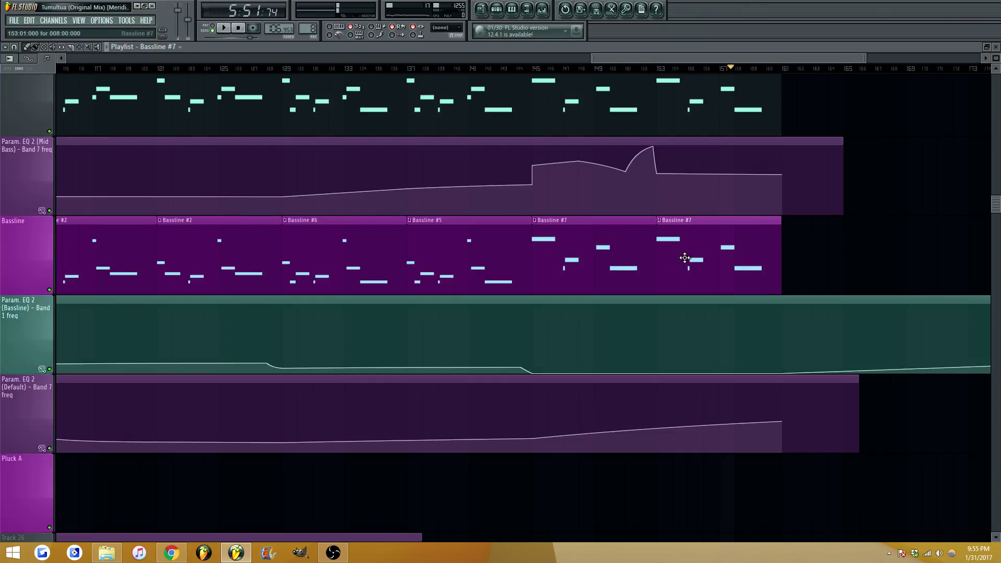
Make the Bassline #7 clip at bar 153 unique and open its notes for editing
{"action": "scroll", "coordinate": [687, 261], "scroll_direction": "up", "scroll_amount": 1}
{"action": "left_click", "coordinate": [659, 380]}
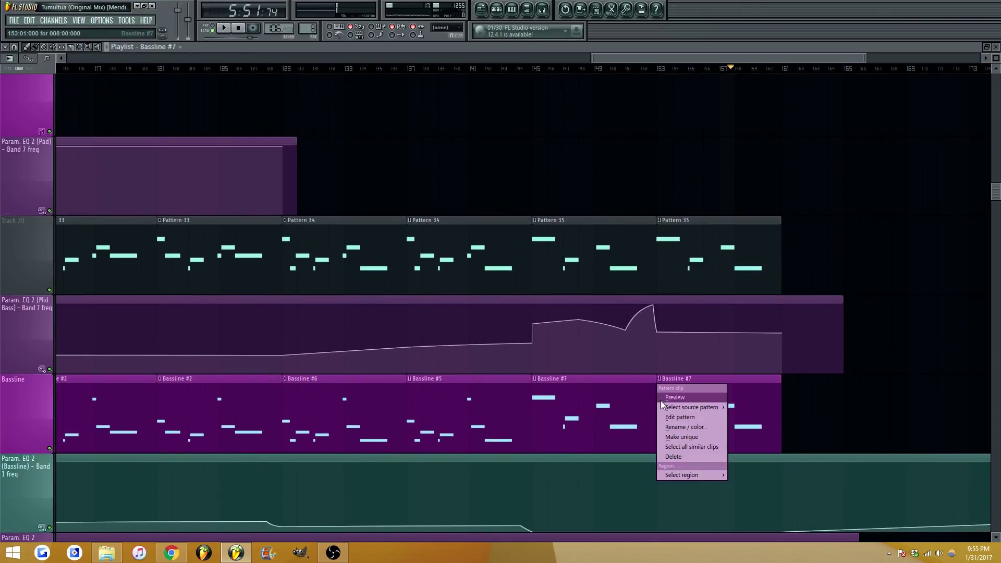
{"action": "left_click", "coordinate": [677, 437]}
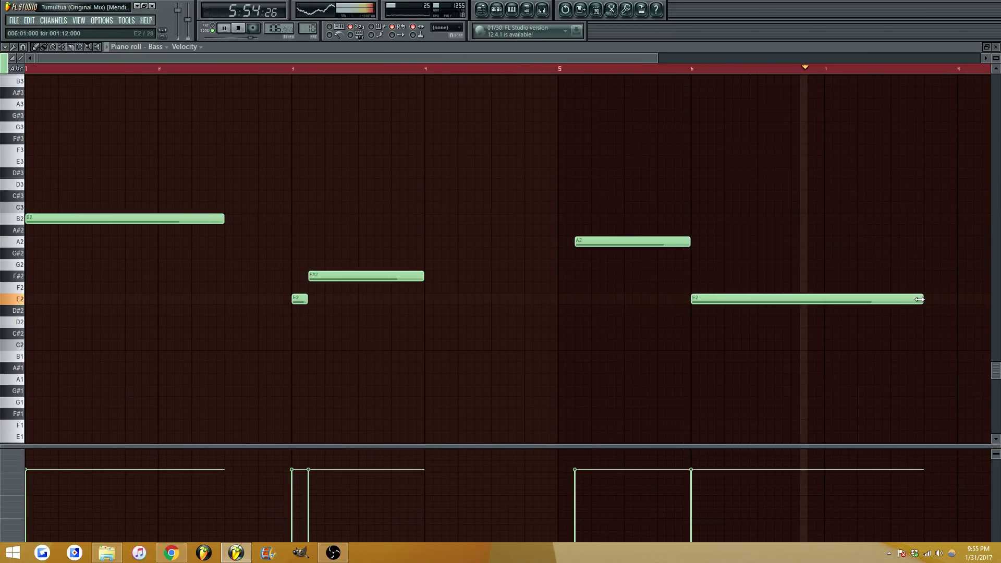
Raise the E2 at bar 6 to G2, shorten it to one bar, and add a one-bar E2 at bar 7
{"action": "left_click_drag", "start_coordinate": [919, 299], "coordinate": [817, 264]}
{"action": "key", "text": "space"}
{"action": "key", "text": "space"}
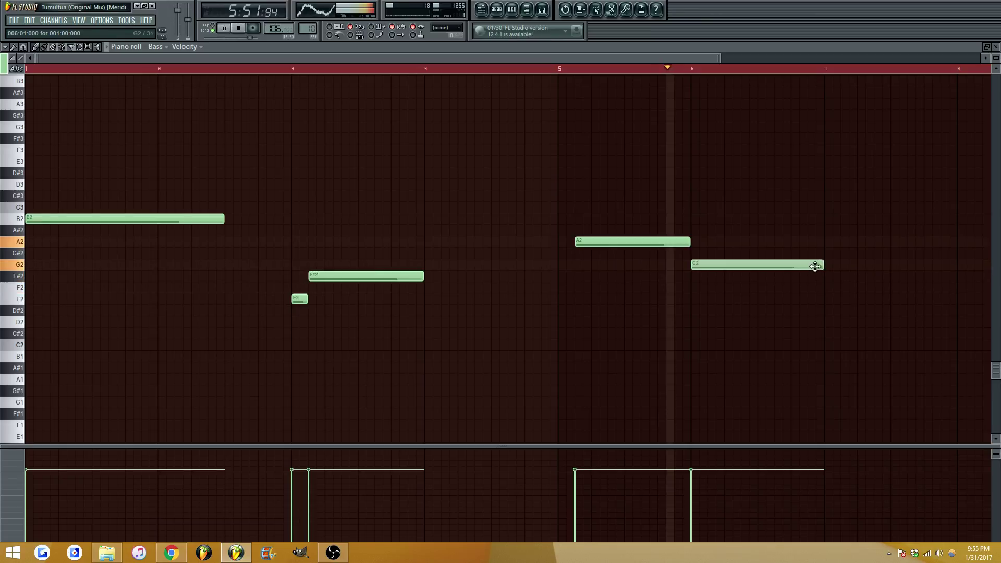
{"action": "left_click", "coordinate": [824, 299]}
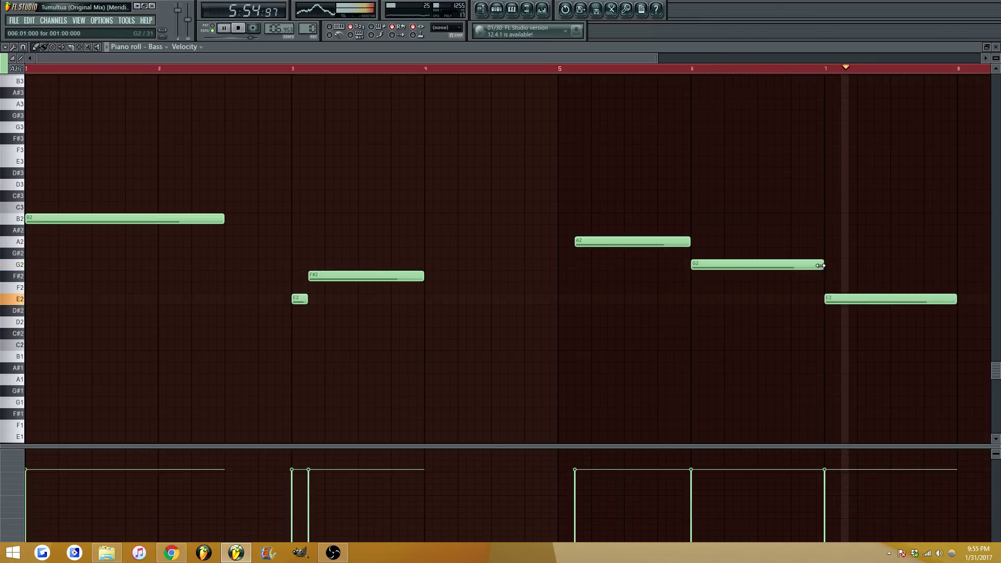
Lower the G2 at bar 6 to F#2, audition the ending repeatedly, and return to the playlist
{"action": "key", "text": "space"}
{"action": "key", "text": "space"}
{"action": "left_click_drag", "start_coordinate": [736, 261], "coordinate": [730, 277]}
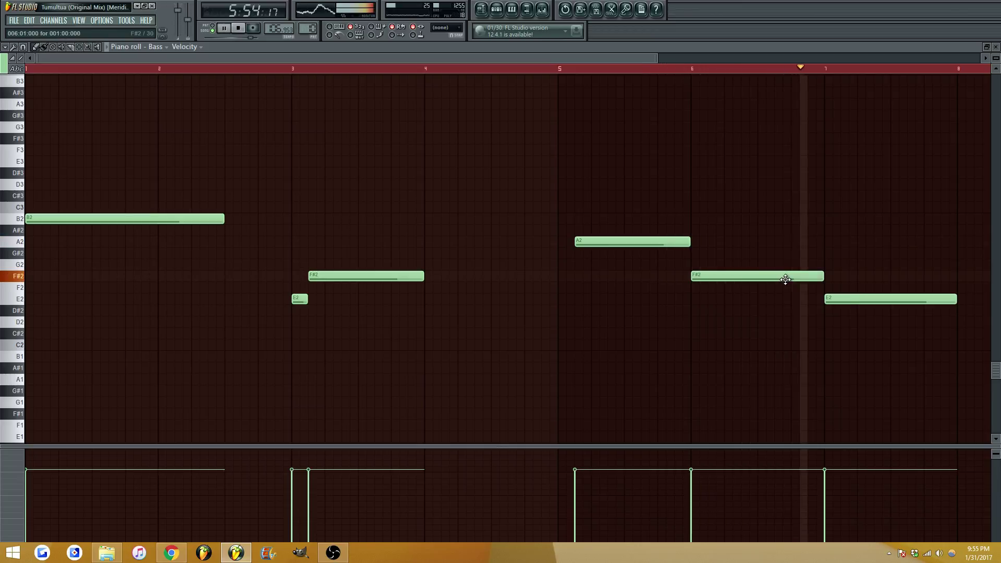
{"action": "key", "text": "space"}
{"action": "mouse_move", "coordinate": [771, 275]}
{"action": "left_mouse_down"}
{"action": "mouse_move", "coordinate": [768, 327]}
{"action": "mouse_move", "coordinate": [766, 218]}
{"action": "mouse_move", "coordinate": [772, 271]}
{"action": "left_mouse_up"}
{"action": "key", "text": "space"}
{"action": "key", "text": "space"}
{"action": "key", "text": "space"}
{"action": "key", "text": "space"}
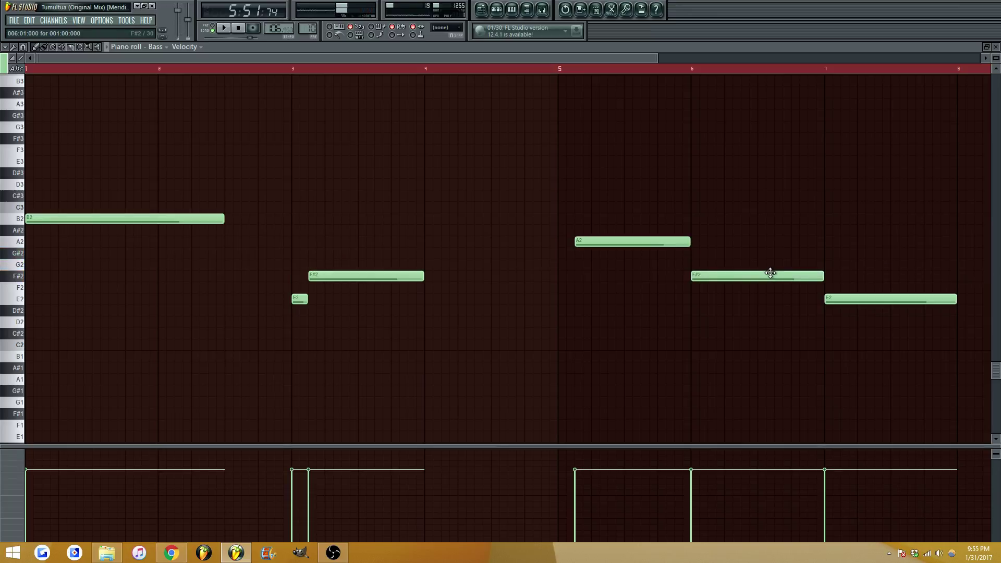
{"action": "key", "text": "F7"}
Make the Mid Bass Pattern 36 clip at bar 153 unique, open its notes, and start playback
{"action": "left_click", "coordinate": [659, 220]}
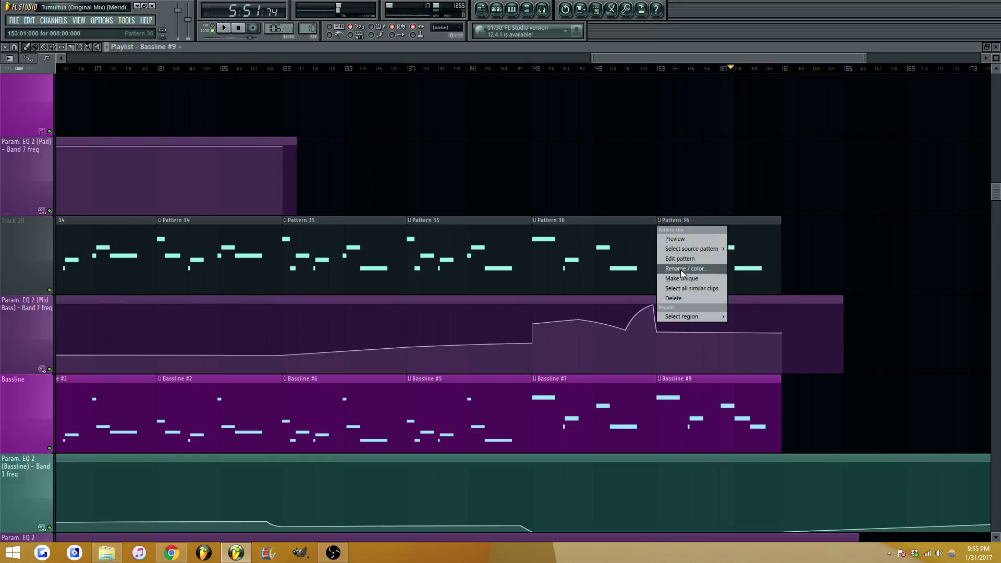
{"action": "left_click", "coordinate": [680, 270]}
{"action": "key", "text": "space"}
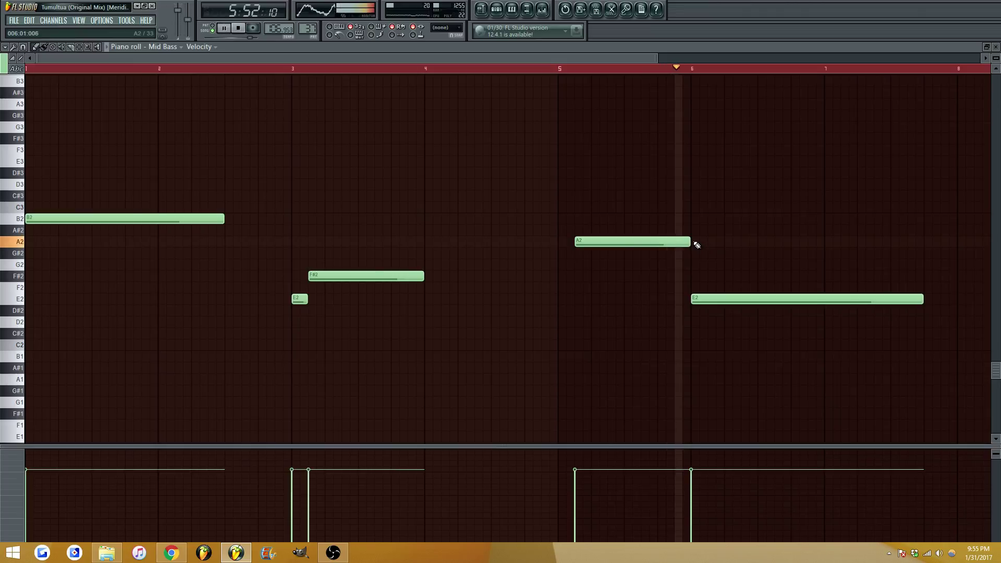
Change the Mid Bass pattern's long final E2 into a one-bar F#2 at bar 6 followed by a one-bar E2 at bar 7
{"action": "mouse_move", "coordinate": [923, 303]}
{"action": "left_mouse_down"}
{"action": "mouse_move", "coordinate": [823, 304]}
{"action": "mouse_move", "coordinate": [805, 277]}
{"action": "mouse_move", "coordinate": [957, 301]}
{"action": "left_mouse_up"}
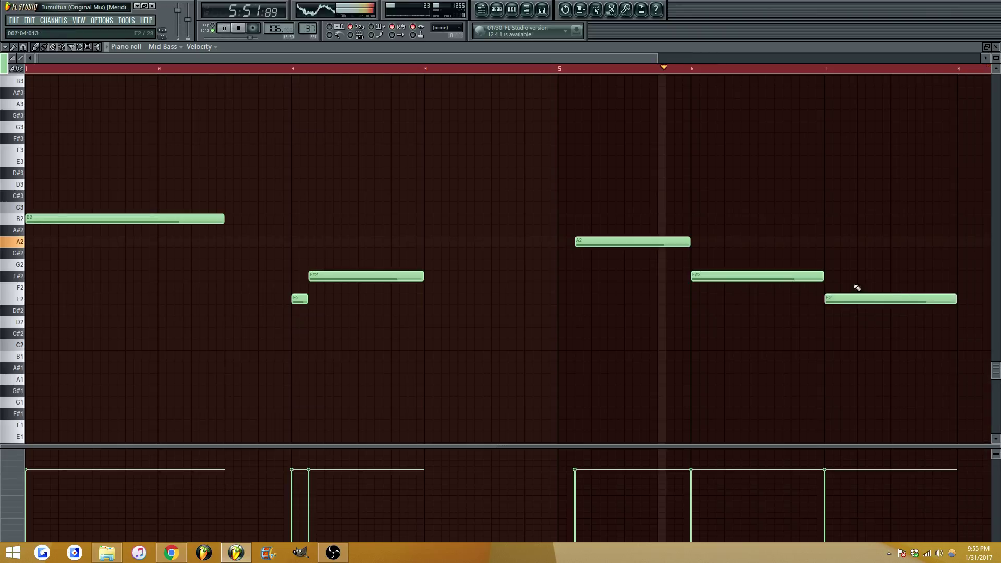
{"action": "right_click", "coordinate": [793, 323], "text": "ctrl"}
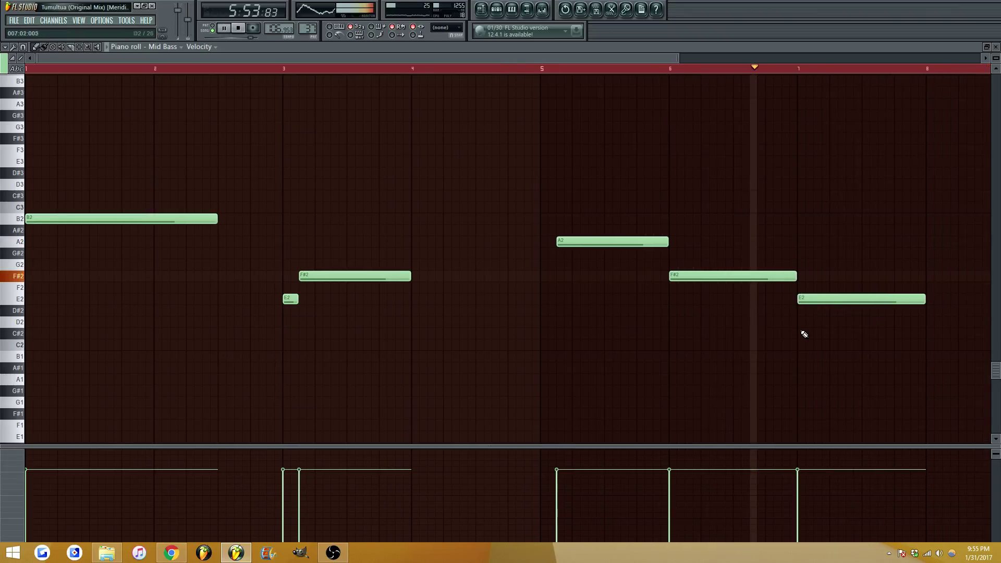
Return to the playlist, raise the Mid Bass Band 7 freq automation to its maximum at bar 161, and add a curving point at bar 157
{"action": "key", "text": "Escape"}
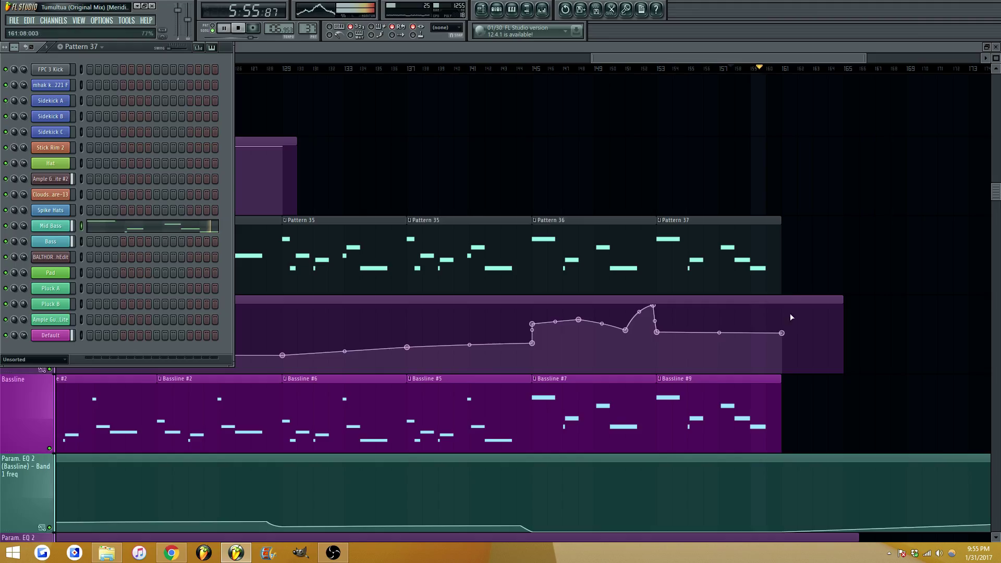
{"action": "key", "text": "Escape"}
{"action": "key", "text": "space"}
{"action": "left_click_drag", "start_coordinate": [782, 333], "coordinate": [782, 303]}
{"action": "key", "text": "space"}
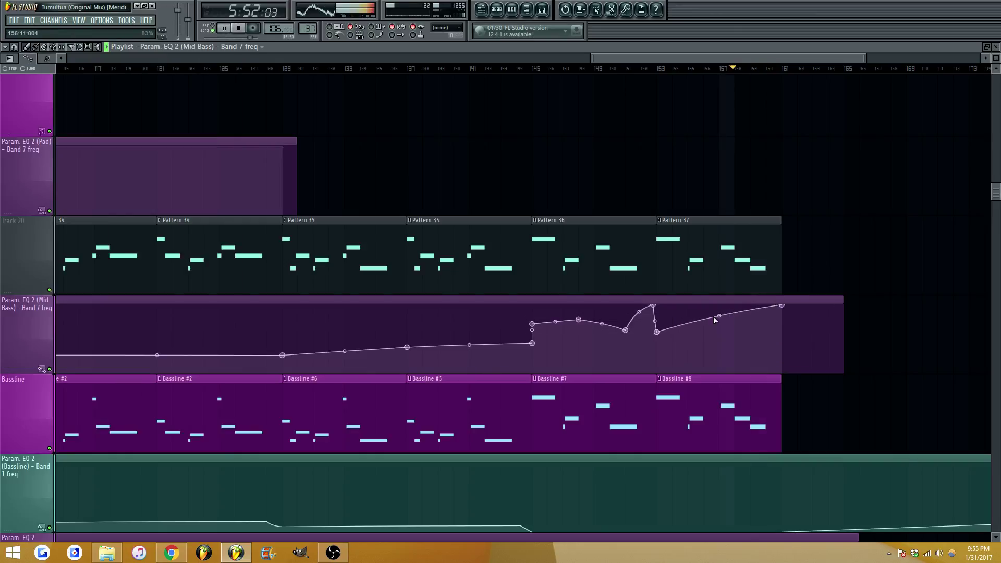
{"action": "left_click_drag", "start_coordinate": [719, 315], "coordinate": [723, 313]}
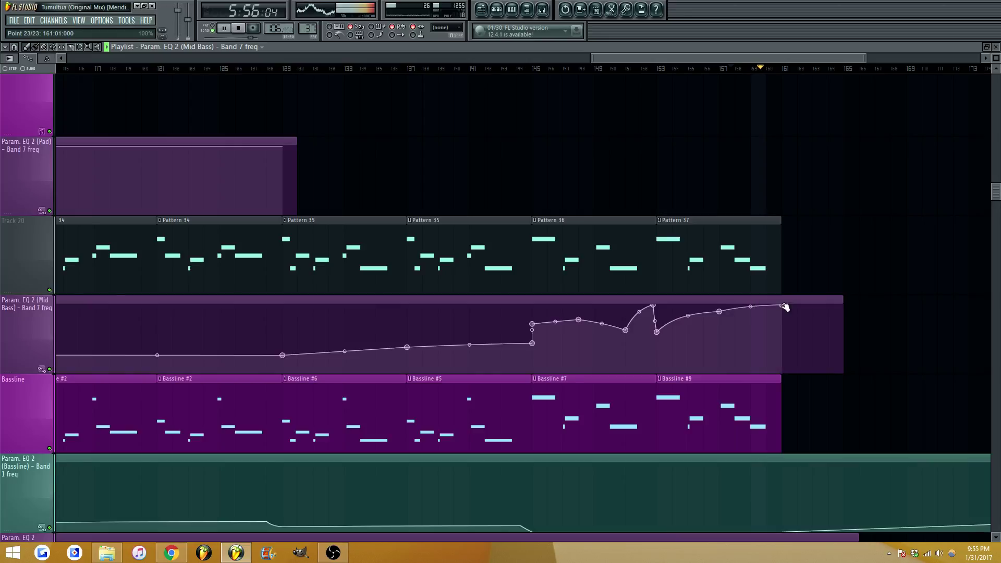
Shorten the last Piano #3 clip to 15 bars, and move the BALTHOR'S GRAND Band 7 freq end point to bar 160 at a higher level
{"action": "scroll", "coordinate": [802, 339], "scroll_direction": "down", "scroll_amount": 4}
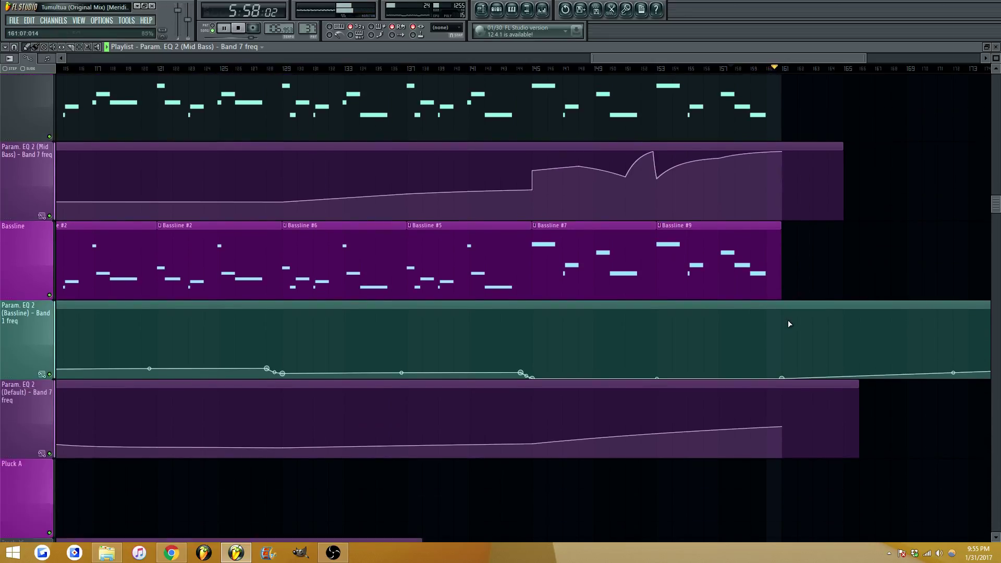
{"action": "scroll", "coordinate": [787, 321], "scroll_direction": "down", "scroll_amount": 15}
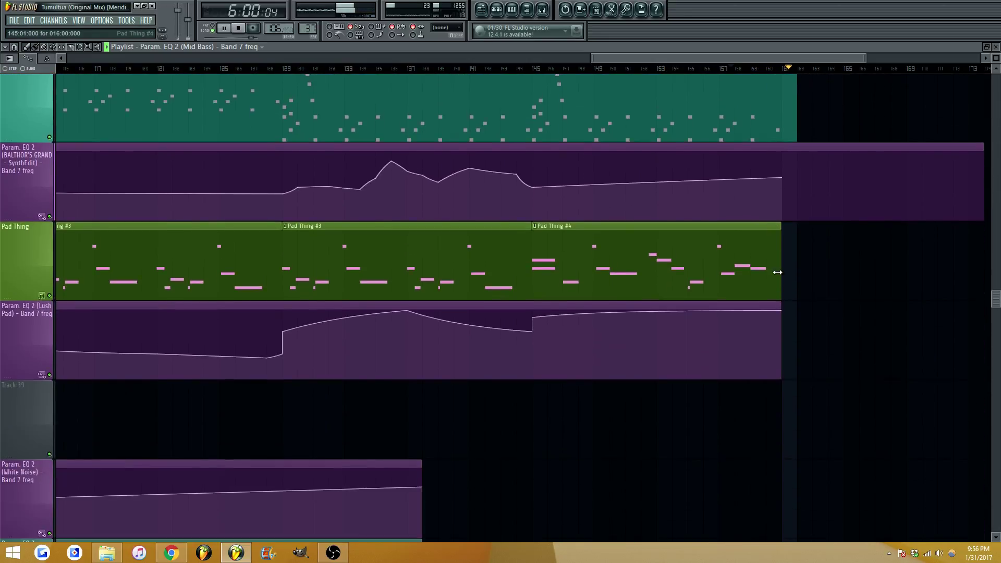
{"action": "scroll", "coordinate": [777, 272], "scroll_direction": "up", "scroll_amount": 2}
{"action": "left_click_drag", "start_coordinate": [796, 184], "coordinate": [770, 184]}
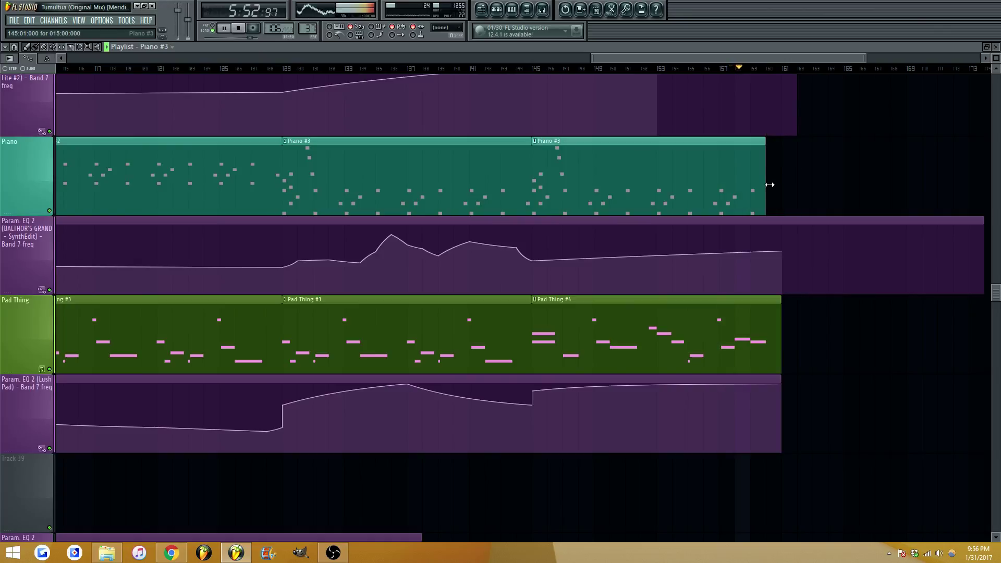
{"action": "left_click_drag", "start_coordinate": [781, 251], "coordinate": [766, 226]}
Add points at bars 160 and 161 so the Convo BitNum automation drops and the Convo Band 7 freq automation rises
{"action": "scroll", "coordinate": [776, 393], "scroll_direction": "down", "scroll_amount": 10}
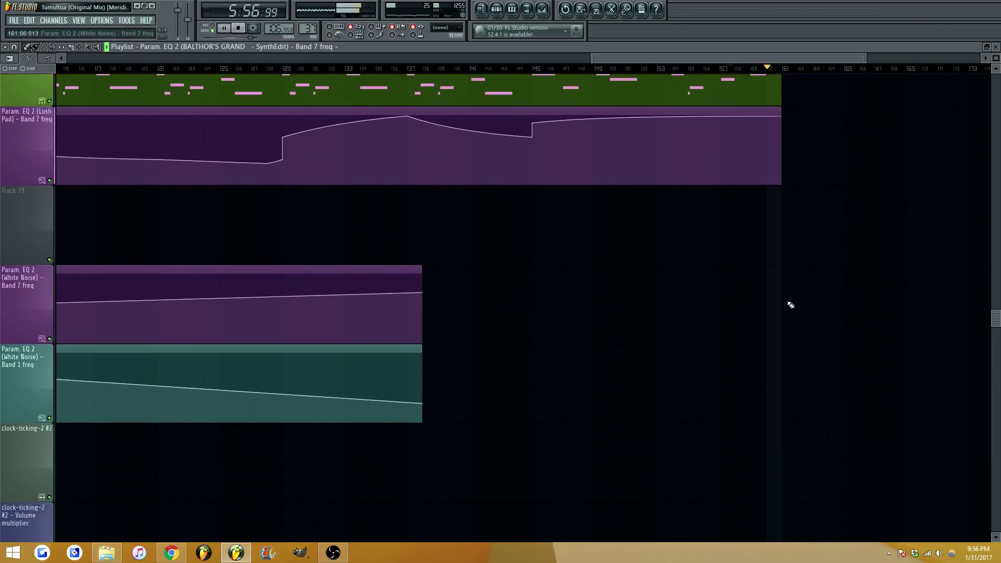
{"action": "scroll", "coordinate": [774, 349], "scroll_direction": "down", "scroll_amount": 2}
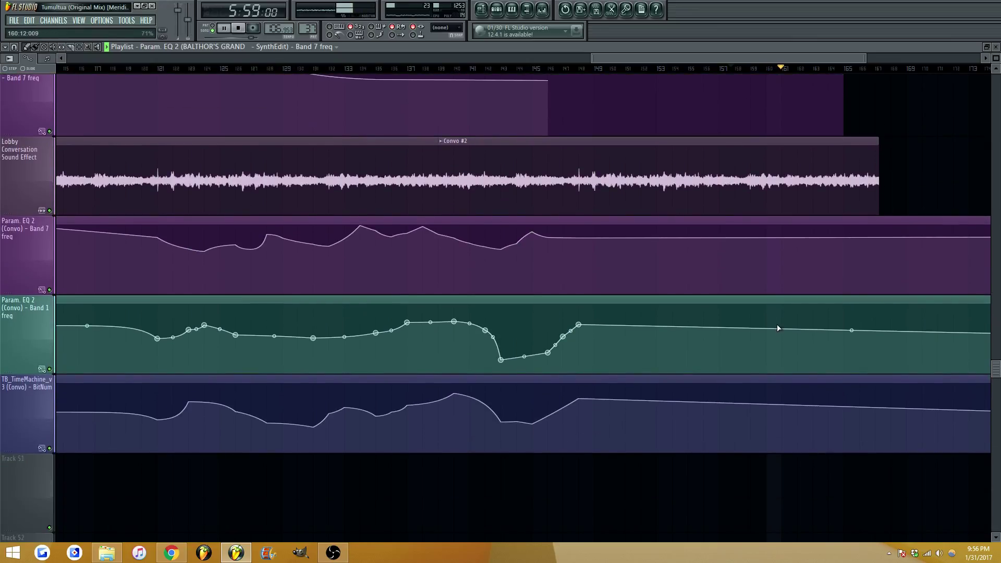
{"action": "right_click", "coordinate": [781, 416]}
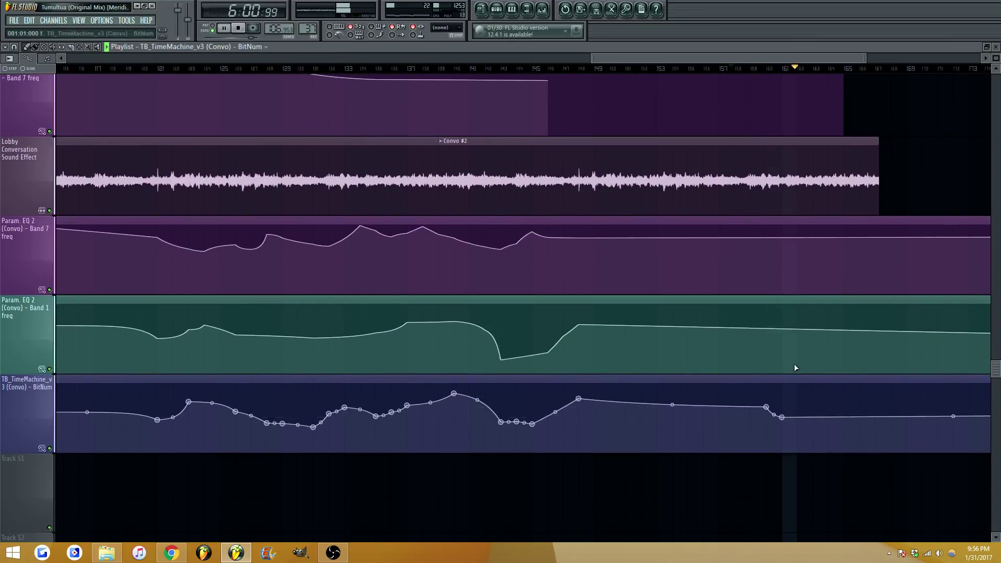
{"action": "right_click", "coordinate": [767, 236]}
{"action": "right_click", "coordinate": [779, 228]}
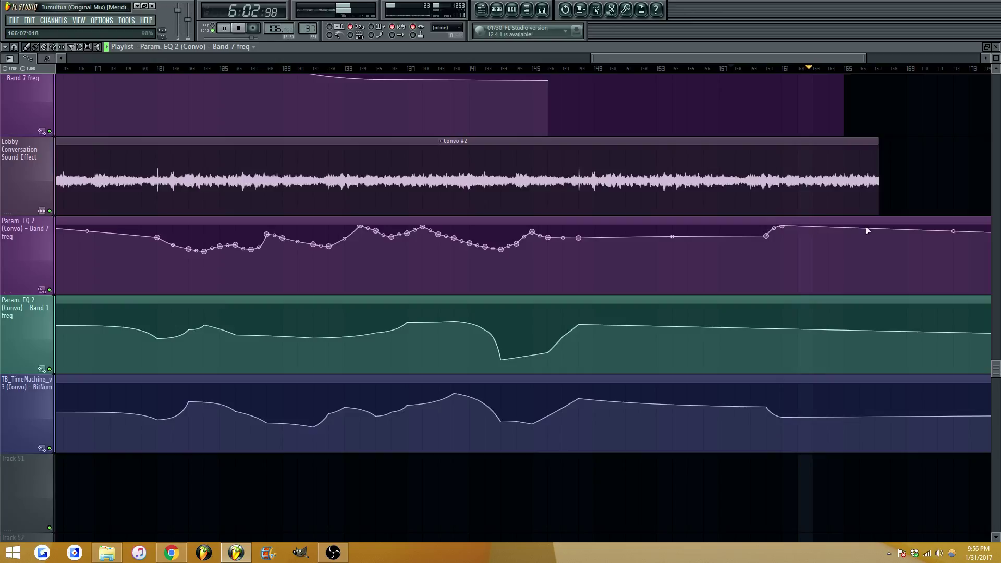
Add Convo Band 1 freq points at bars 160 and 167 for a curved fall, and lower the Band 7 freq automation at bar 167
{"action": "right_click", "coordinate": [764, 345]}
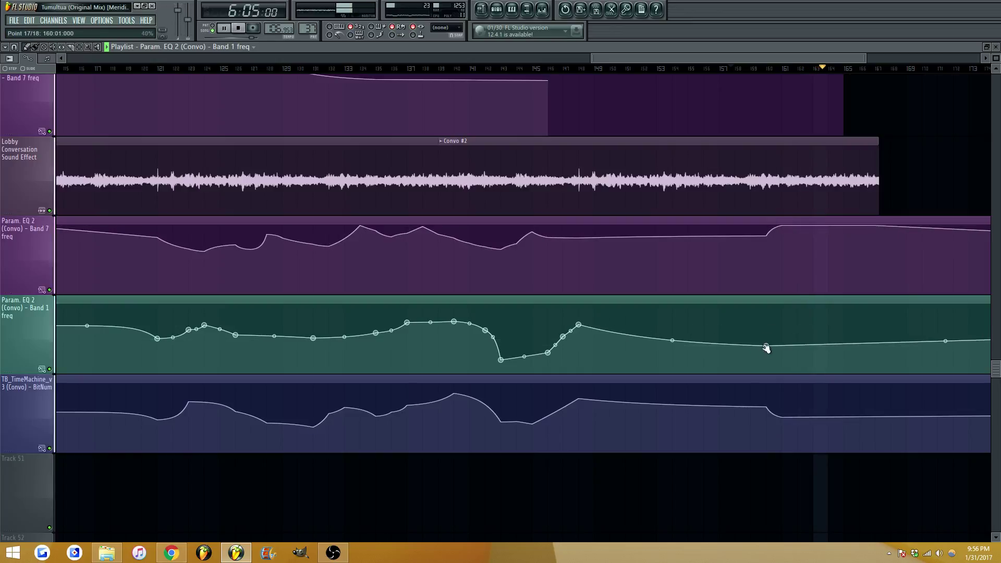
{"action": "left_click_drag", "start_coordinate": [766, 346], "coordinate": [766, 331]}
{"action": "right_click", "coordinate": [857, 349]}
{"action": "left_click_drag", "start_coordinate": [859, 350], "coordinate": [876, 363]}
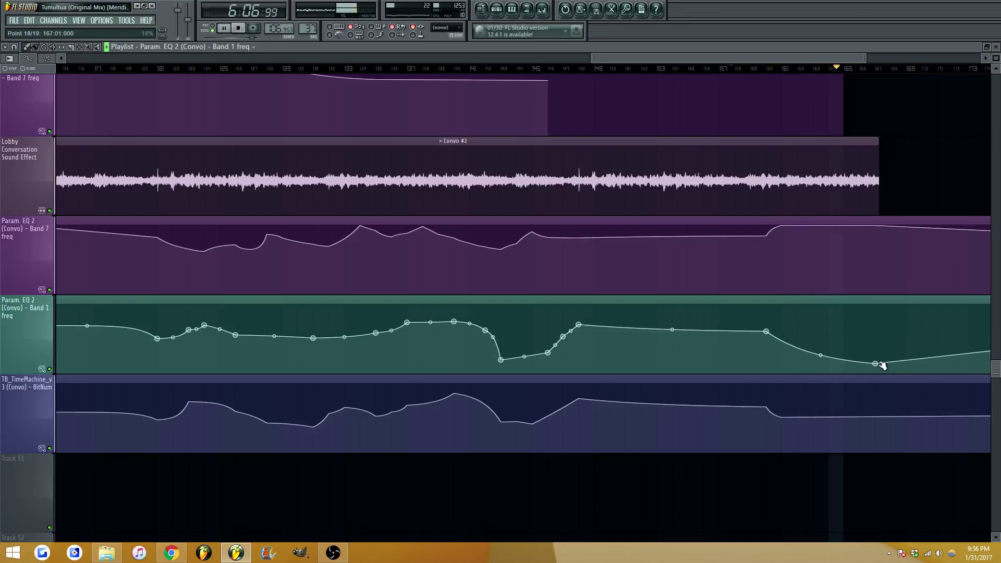
{"action": "left_click_drag", "start_coordinate": [875, 229], "coordinate": [878, 243]}
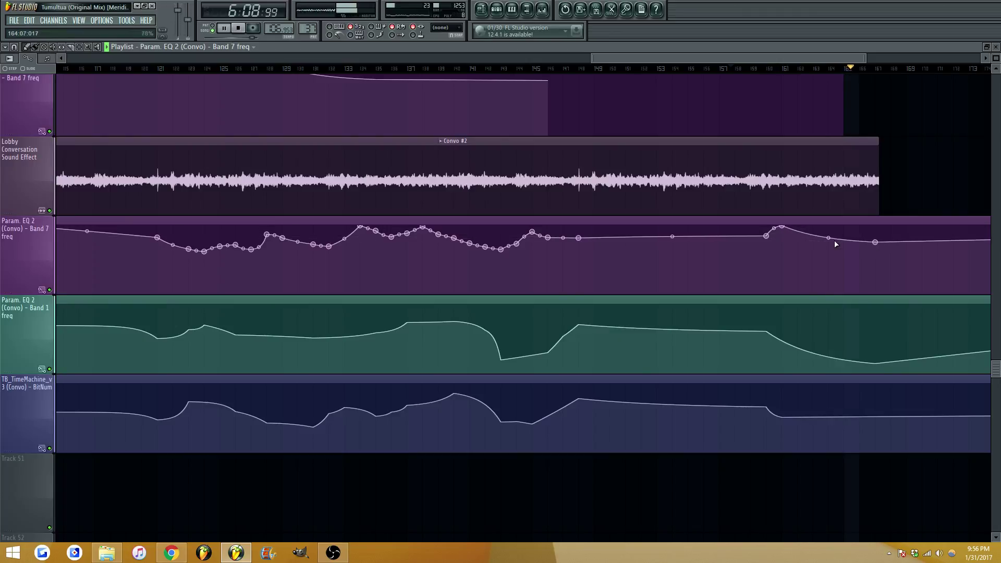
Duplicate the Convo #2 clip directly after itself, and add BitNum points at bars 166, 169 and 171 that descend in steps
{"action": "left_click_drag", "start_coordinate": [499, 182], "coordinate": [921, 186], "text": "shift"}
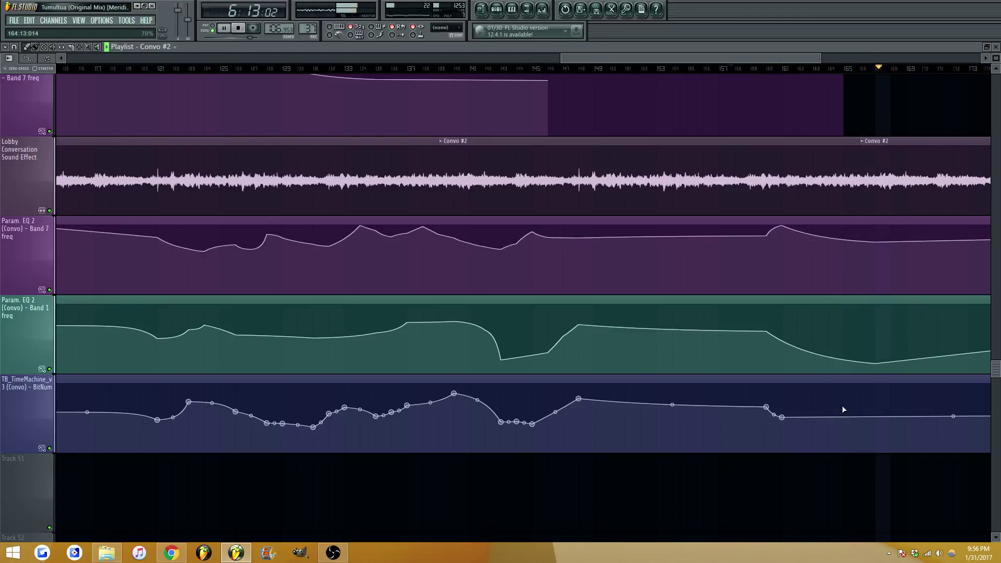
{"action": "left_click", "coordinate": [861, 423]}
{"action": "left_click_drag", "start_coordinate": [902, 424], "coordinate": [938, 448]}
{"action": "right_click", "coordinate": [883, 428]}
{"action": "right_click", "coordinate": [939, 439]}
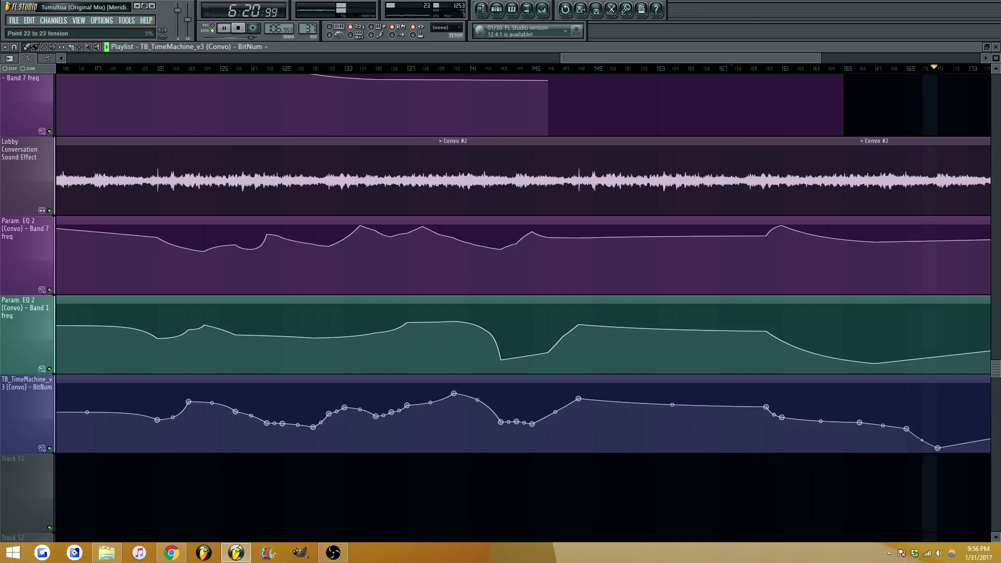
Add points at bar 171 that lower the Convo Band 7 freq automation and raise its Band 1 freq automation
{"action": "left_click_drag", "start_coordinate": [943, 234], "coordinate": [938, 246]}
{"action": "left_click_drag", "start_coordinate": [938, 355], "coordinate": [940, 343]}
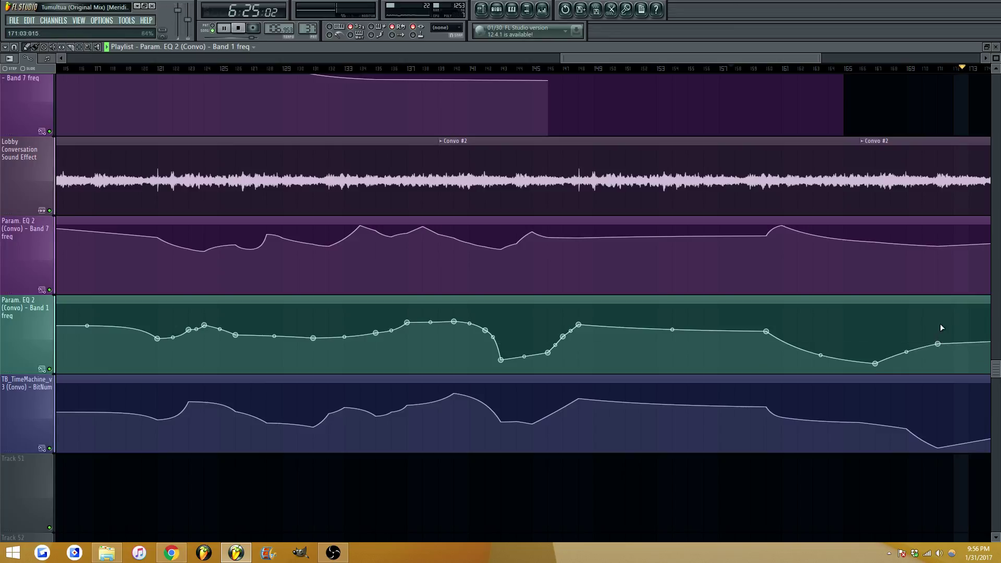
{"action": "left_click_drag", "start_coordinate": [938, 249], "coordinate": [940, 265]}
Audition the new Convo automation from bar 163 and again from bar 160
{"action": "key", "text": "space"}
{"action": "left_click", "coordinate": [813, 68]}
{"action": "key", "text": "space"}
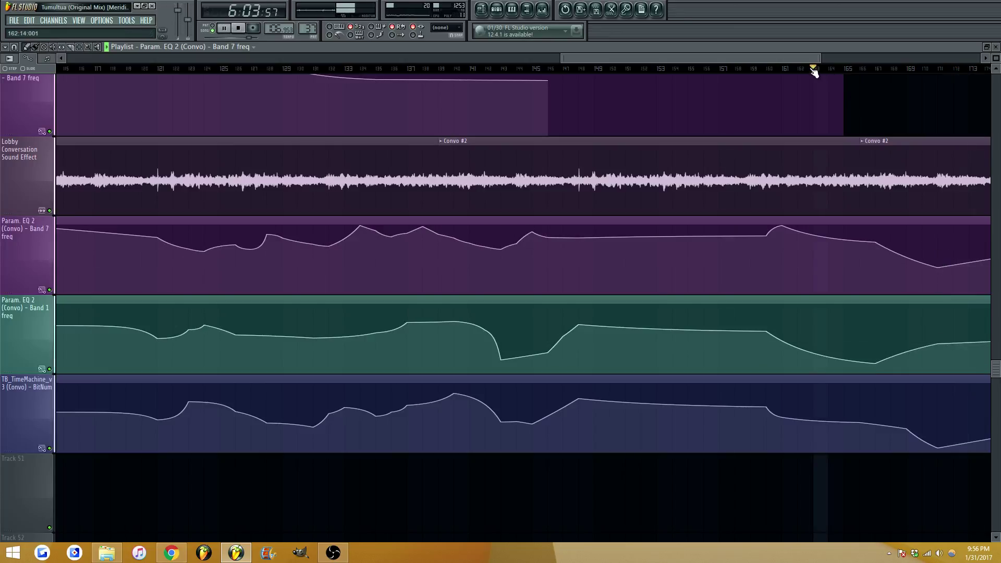
{"action": "left_click", "coordinate": [768, 69]}
{"action": "scroll", "coordinate": [772, 69], "scroll_direction": "down", "scroll_amount": 1}
{"action": "scroll", "coordinate": [774, 170], "scroll_direction": "up", "scroll_amount": 1}
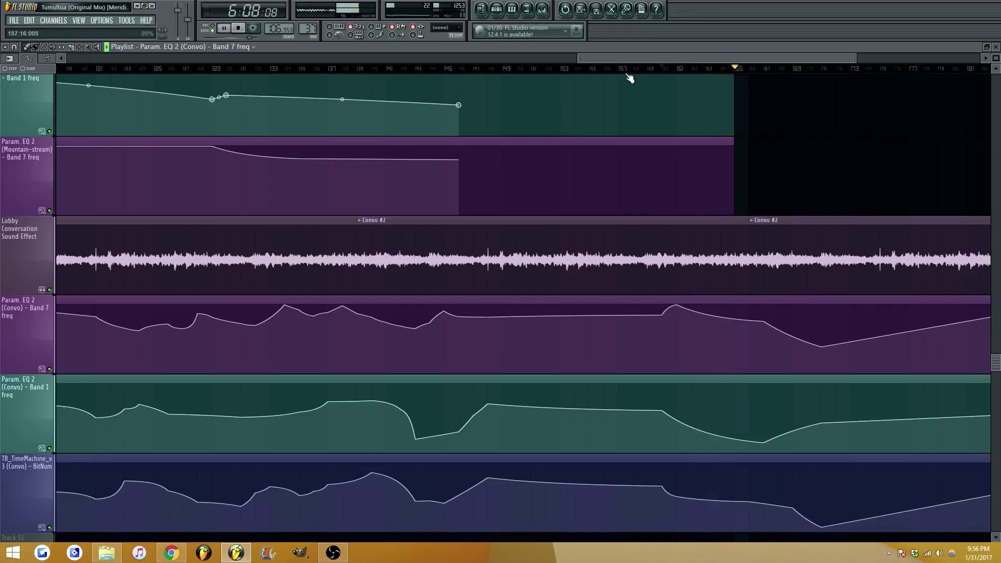
Restart playback from the beginning of the song and view the whole arrangement around the Convo tracks
{"action": "left_click", "coordinate": [238, 28]}
{"action": "left_click", "coordinate": [225, 29]}
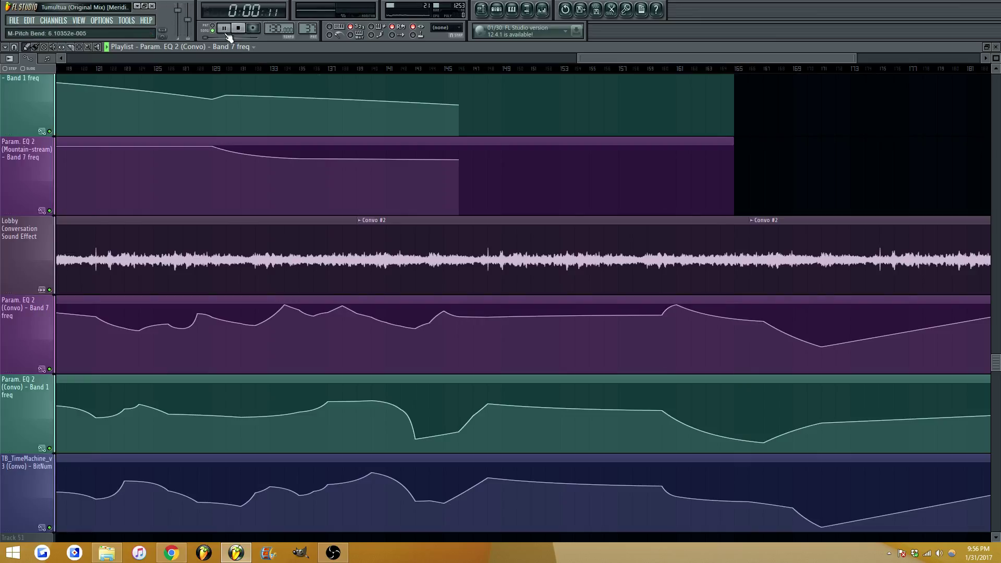
{"action": "scroll", "coordinate": [650, 55], "scroll_direction": "down", "scroll_amount": 5}
{"action": "scroll", "coordinate": [640, 55], "scroll_direction": "down", "scroll_amount": 4}
{"action": "scroll", "coordinate": [640, 56], "scroll_direction": "up", "scroll_amount": 3}
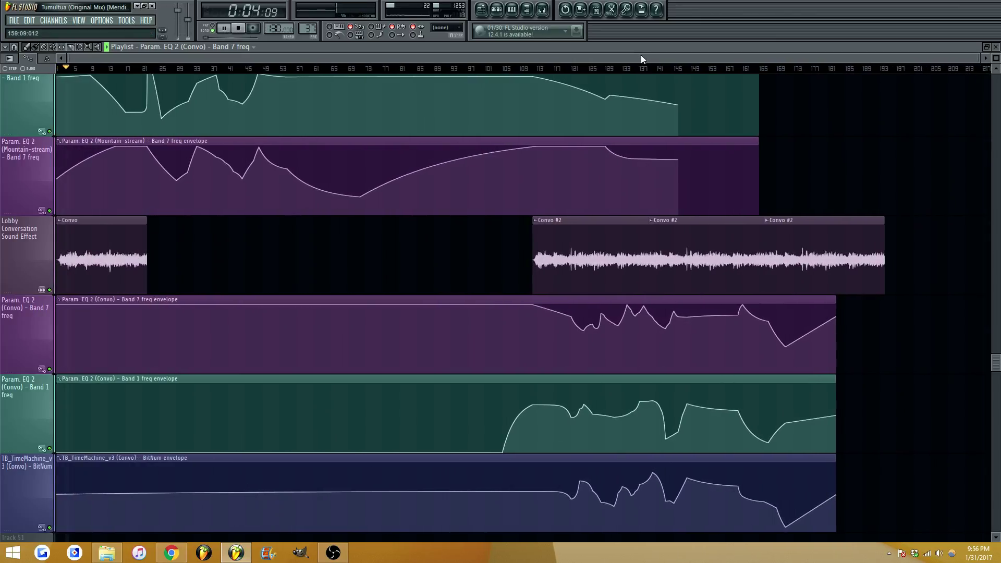
Insert an empty playlist track above the Convo Band 7 freq automation, and create a mute/solo automation clip for Convo's TB_TimeMachine_v3 effect
{"action": "right_click", "coordinate": [39, 329]}
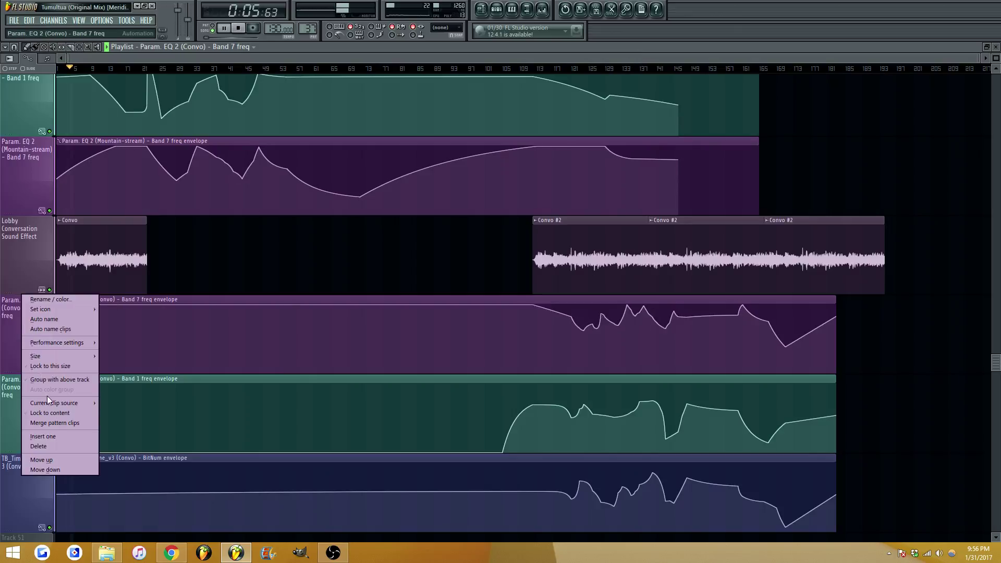
{"action": "left_click", "coordinate": [60, 437]}
{"action": "left_click", "coordinate": [541, 9]}
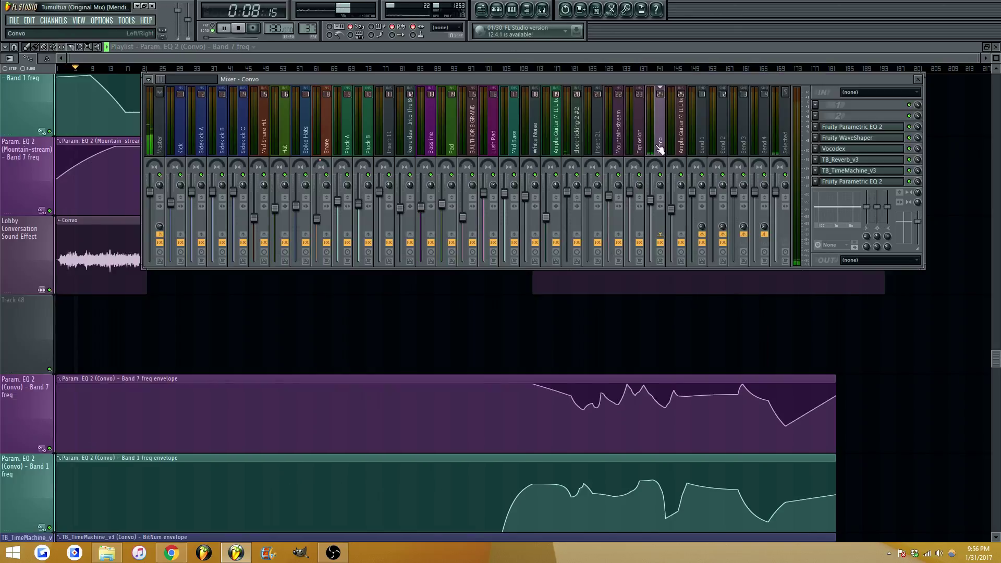
{"action": "right_click", "coordinate": [911, 174]}
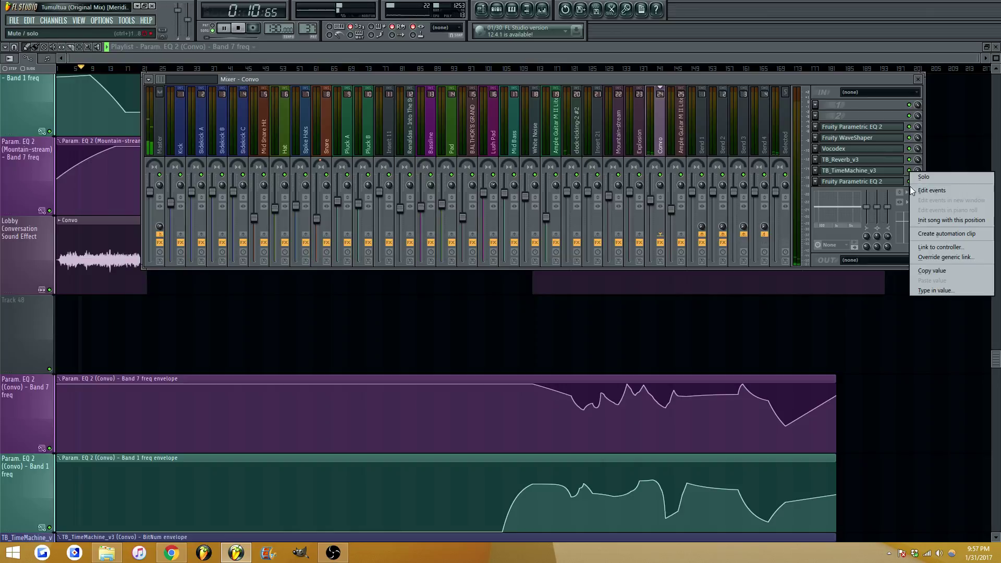
{"action": "left_click", "coordinate": [926, 234]}
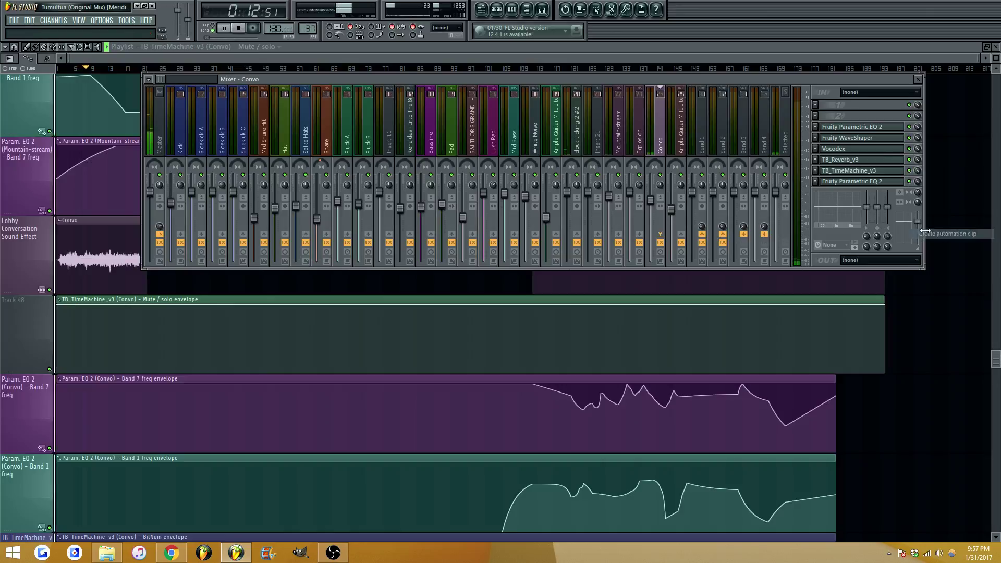
Open the remote control settings for the mute switch of Convo's Fruity WaveShaper effect
{"action": "right_click", "coordinate": [908, 137]}
{"action": "left_click", "coordinate": [936, 215]}
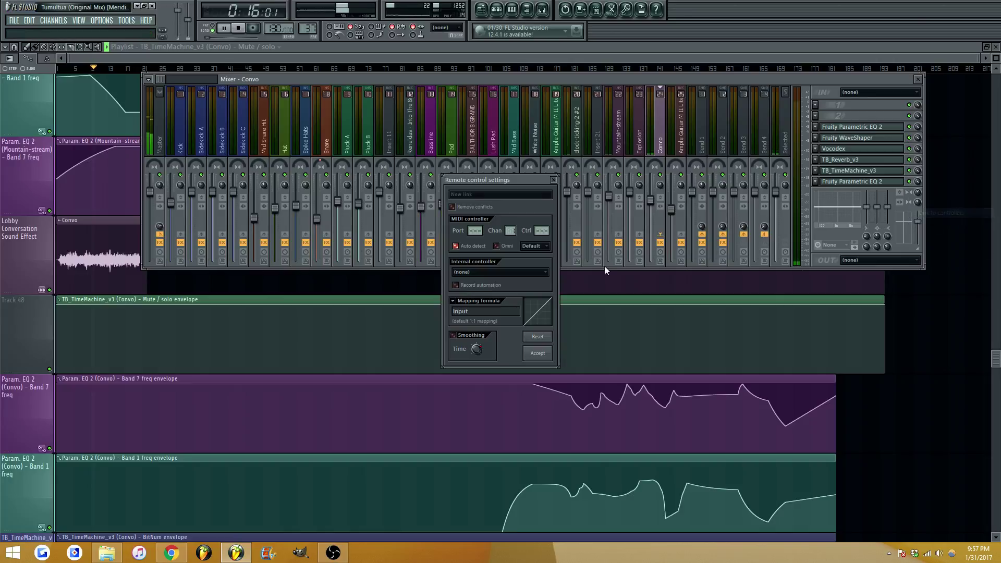
Set the link's internal controller to TB_TimeMachine_v3 (Convo) - Mute / solo, accept it and close the mixer
{"action": "left_click", "coordinate": [498, 271]}
{"action": "left_click", "coordinate": [493, 527]}
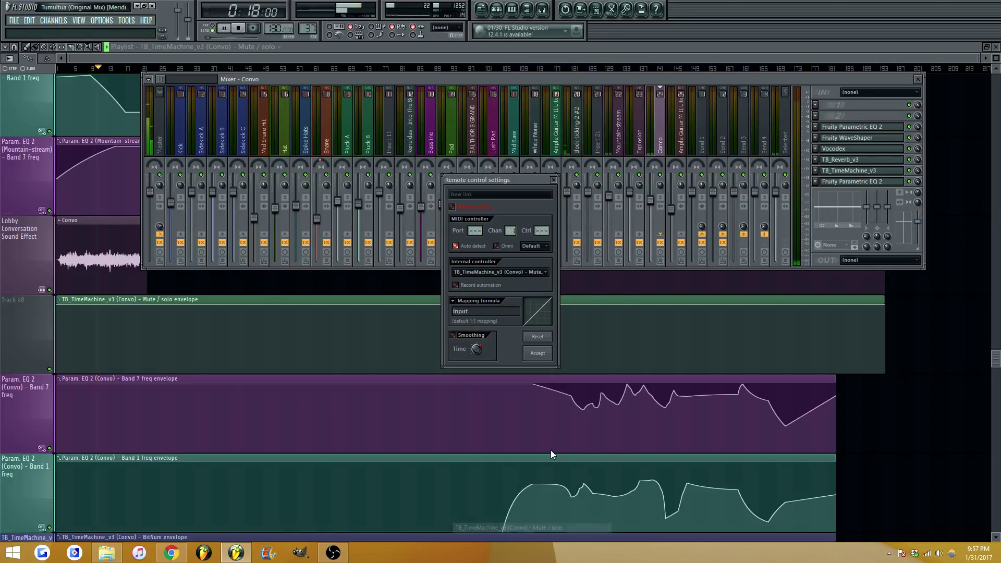
{"action": "left_click", "coordinate": [537, 354]}
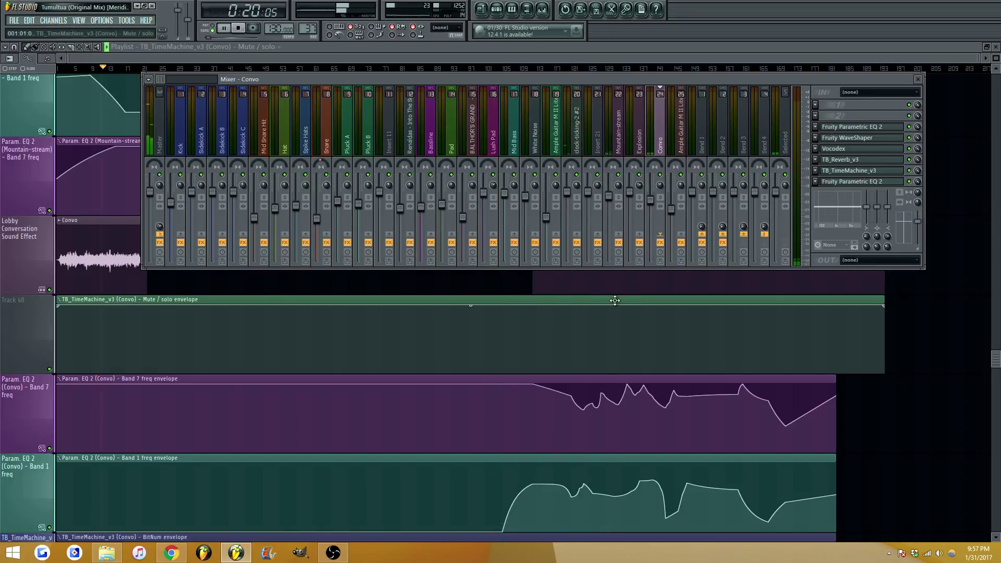
{"action": "key", "text": "F9"}
Shape the TB_TimeMachine_v3 Mute / solo envelope to stay at minimum, then curve up to maximum where the Convo #2 clips begin
{"action": "left_click_drag", "start_coordinate": [58, 307], "coordinate": [58, 373]}
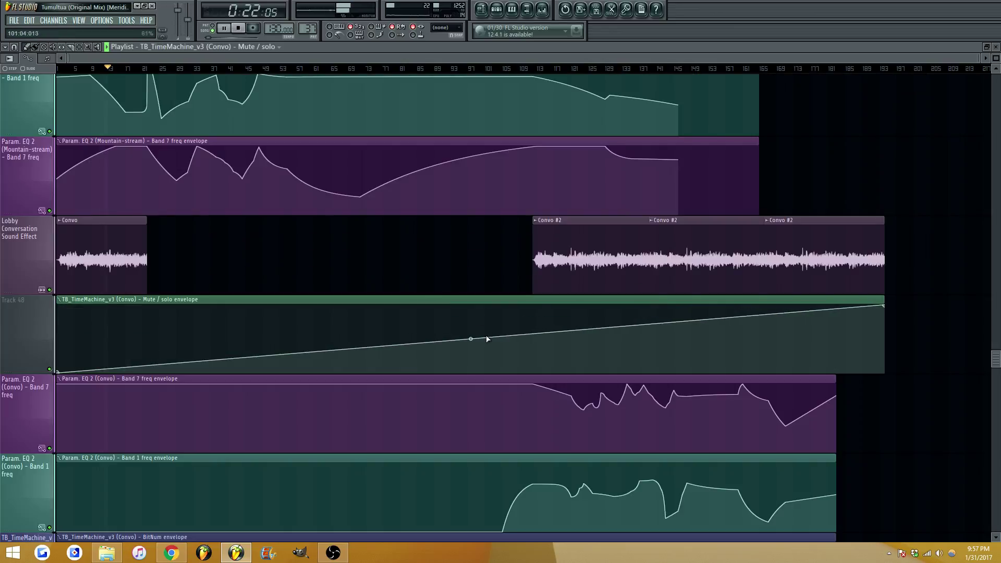
{"action": "right_click", "coordinate": [481, 372]}
{"action": "right_click", "coordinate": [533, 312]}
{"action": "left_click_drag", "start_coordinate": [532, 312], "coordinate": [531, 306]}
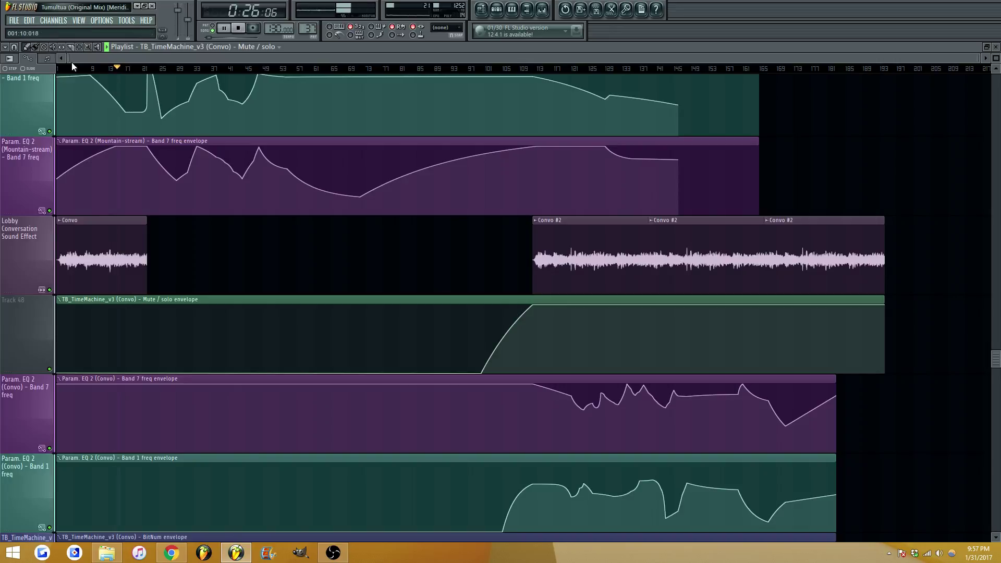
{"action": "left_click", "coordinate": [58, 68]}
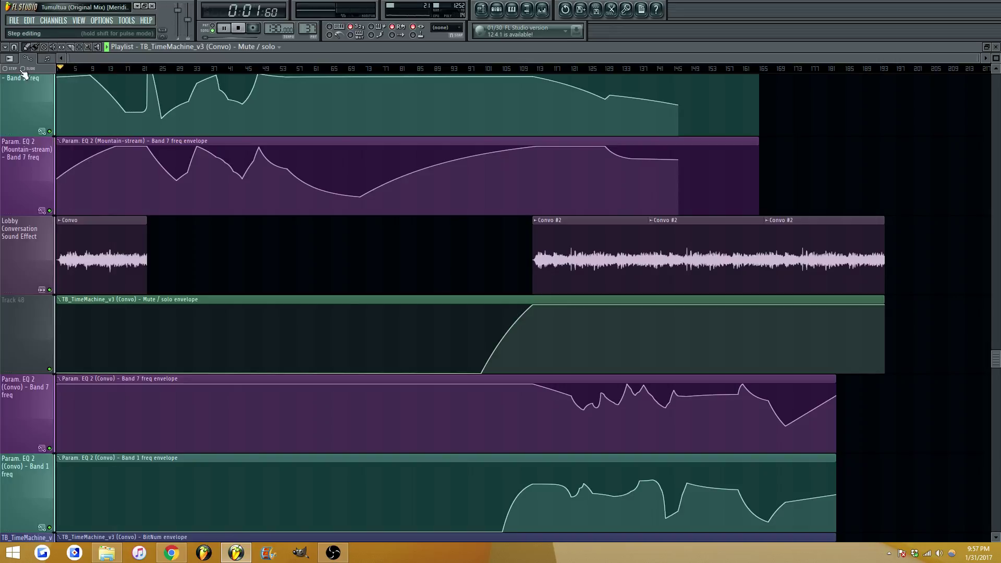
Auto-name Track 48, which holds the TB_TimeMachine_v3 (Convo) - Mute / solo envelope
{"action": "scroll", "coordinate": [30, 264], "scroll_direction": "down", "scroll_amount": 3}
{"action": "scroll", "coordinate": [27, 264], "scroll_direction": "up", "scroll_amount": 2}
{"action": "right_click", "coordinate": [28, 255]}
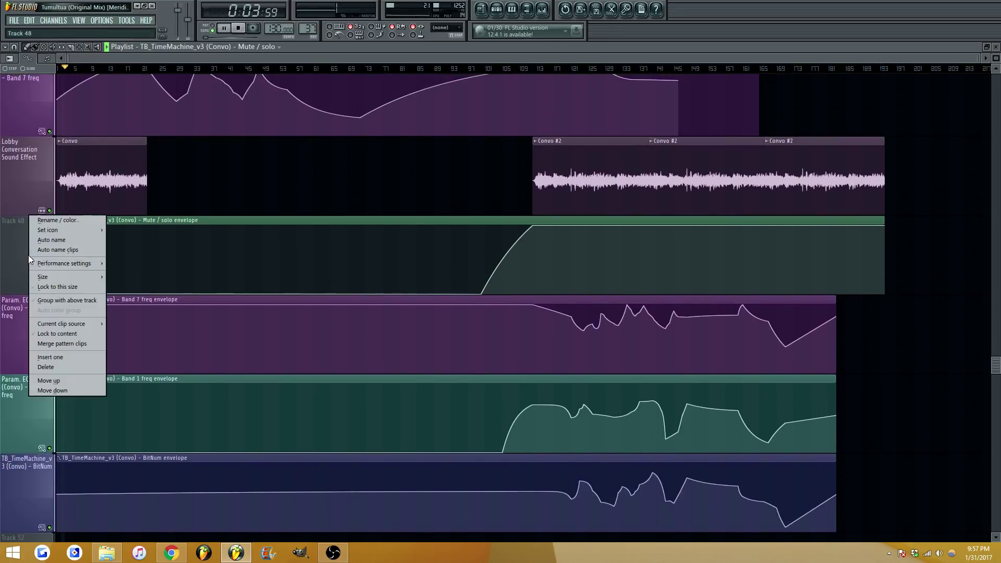
{"action": "left_click", "coordinate": [54, 240]}
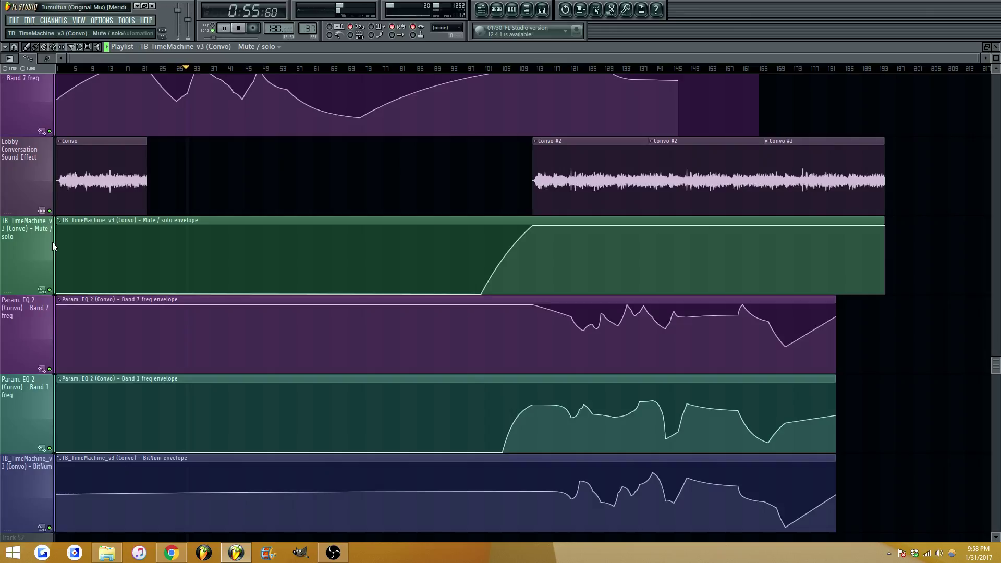
Auto-name Track 29, which holds the Pluck B - AmpEnv B Releas envelope
{"action": "scroll", "coordinate": [52, 242], "scroll_direction": "up", "scroll_amount": 10}
{"action": "scroll", "coordinate": [211, 172], "scroll_direction": "up", "scroll_amount": 8}
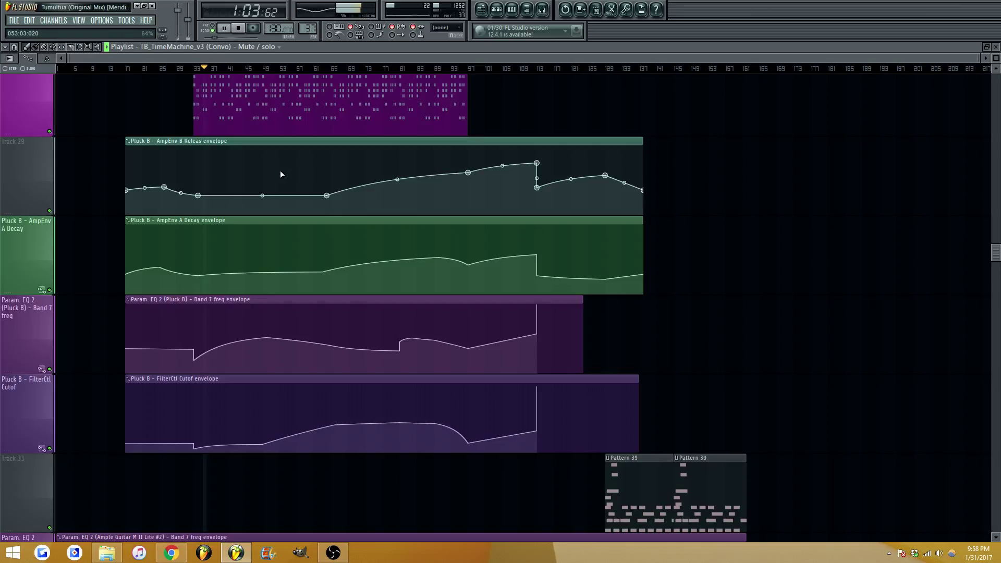
{"action": "right_click", "coordinate": [266, 178]}
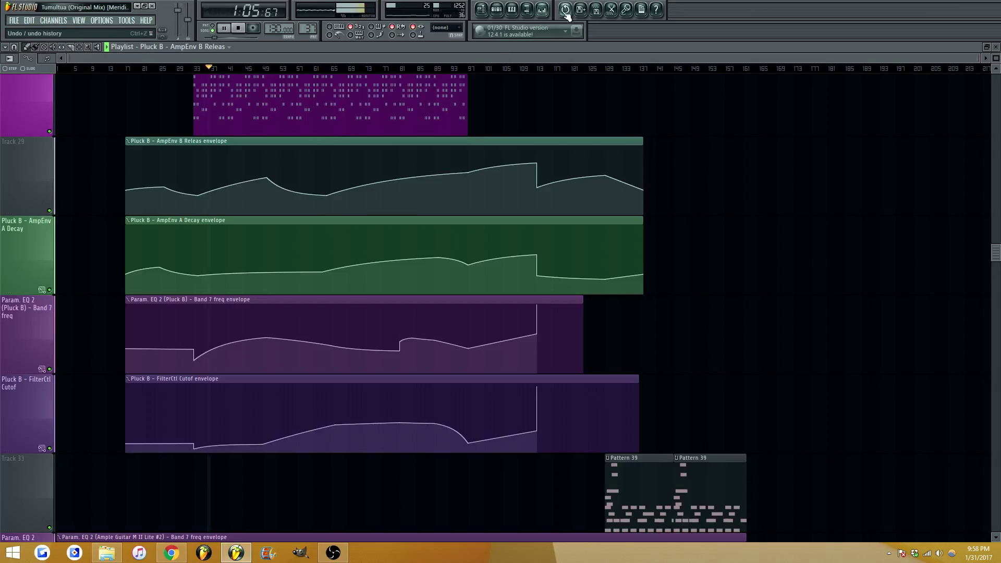
{"action": "key", "text": "ctrl+z"}
{"action": "scroll", "coordinate": [319, 63], "scroll_direction": "up", "scroll_amount": 2}
{"action": "right_click", "coordinate": [20, 167]}
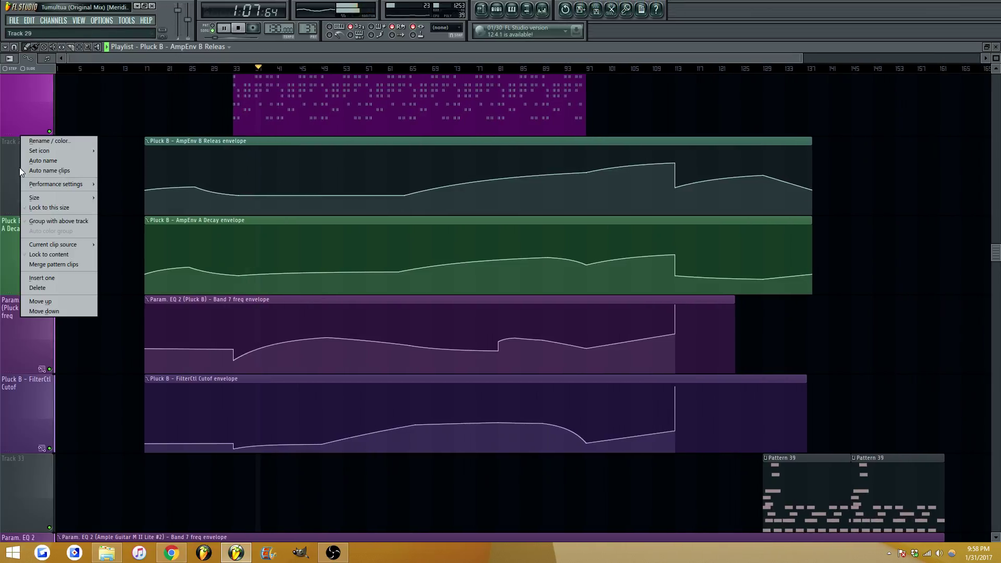
{"action": "left_click", "coordinate": [50, 163]}
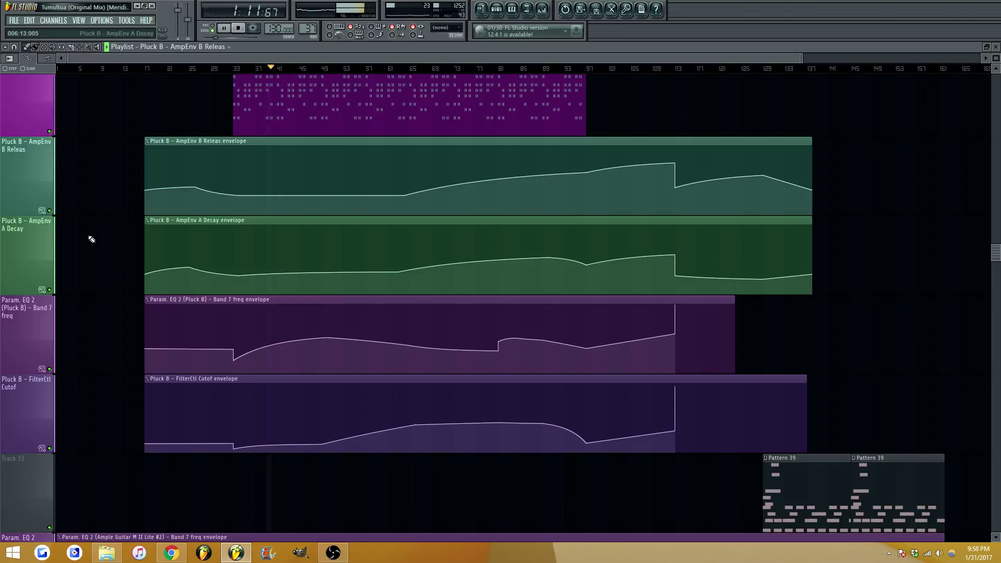
Make the second Kick clip on the Kick track, starting at bar 41, a unique pattern
{"action": "scroll", "coordinate": [148, 246], "scroll_direction": "up", "scroll_amount": 10}
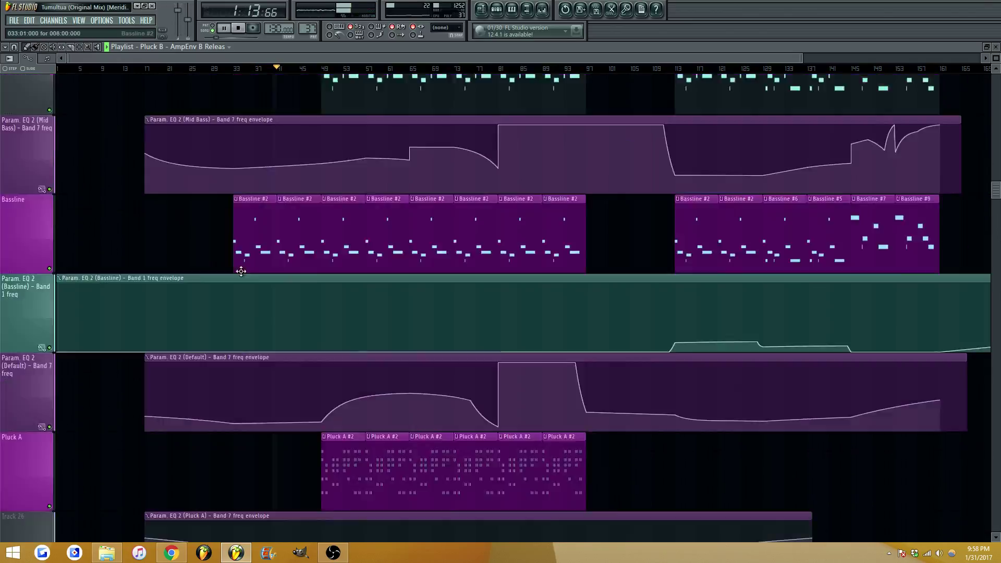
{"action": "scroll", "coordinate": [281, 237], "scroll_direction": "up", "scroll_amount": 8}
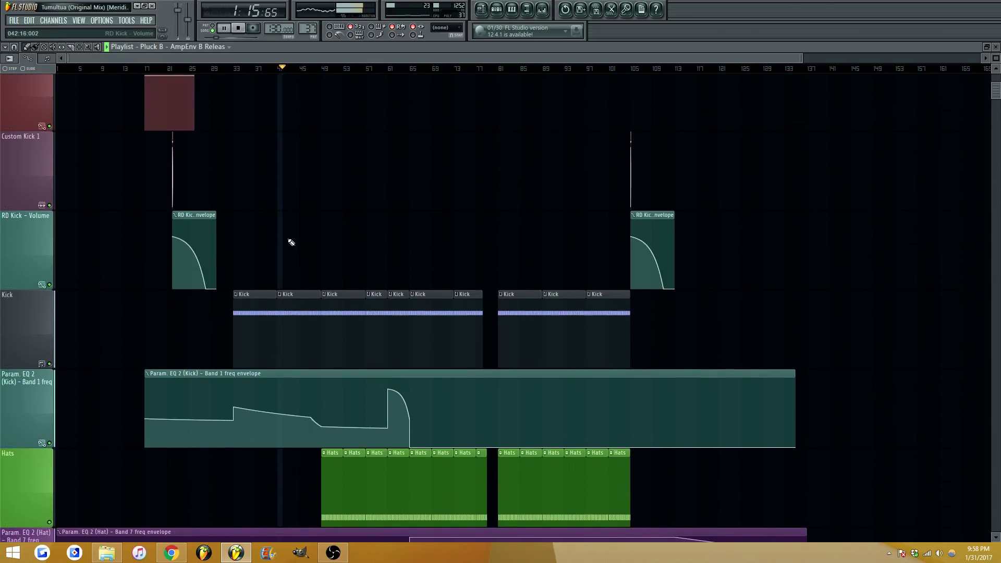
{"action": "right_click", "coordinate": [286, 310]}
{"action": "key", "text": "ctrl+z"}
{"action": "scroll", "coordinate": [355, 68], "scroll_direction": "up", "scroll_amount": 4}
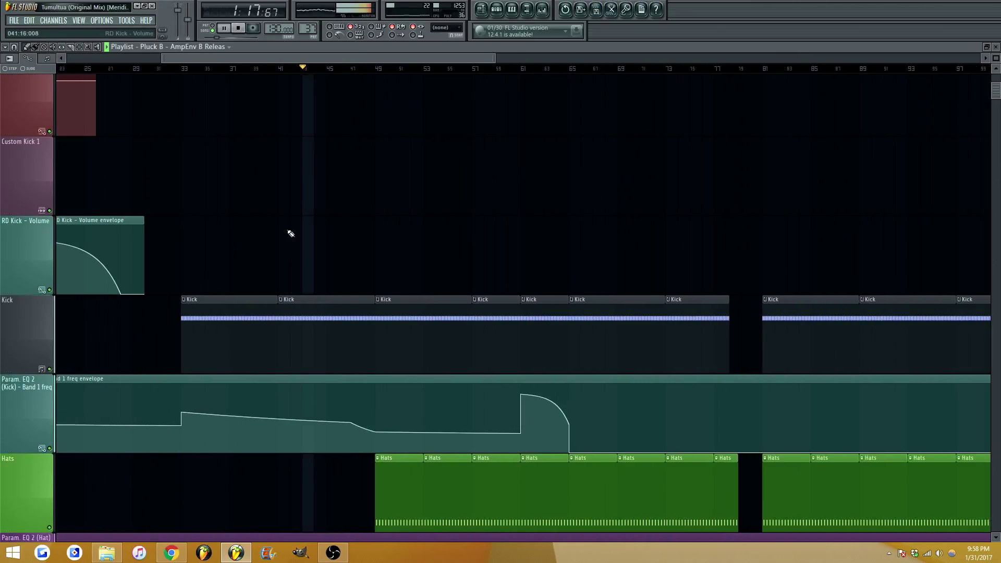
{"action": "left_click", "coordinate": [280, 299]}
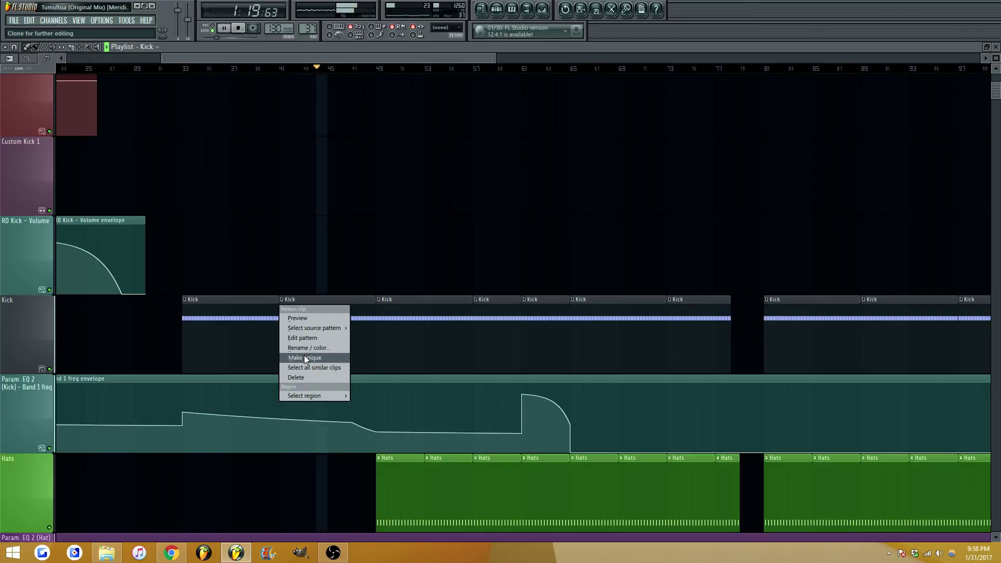
{"action": "left_click", "coordinate": [305, 355]}
Add overlapping C#5 and D5 notes at the end of the unique kick pattern in the piano roll and audition them
{"action": "scroll", "coordinate": [331, 345], "scroll_direction": "down", "scroll_amount": 4}
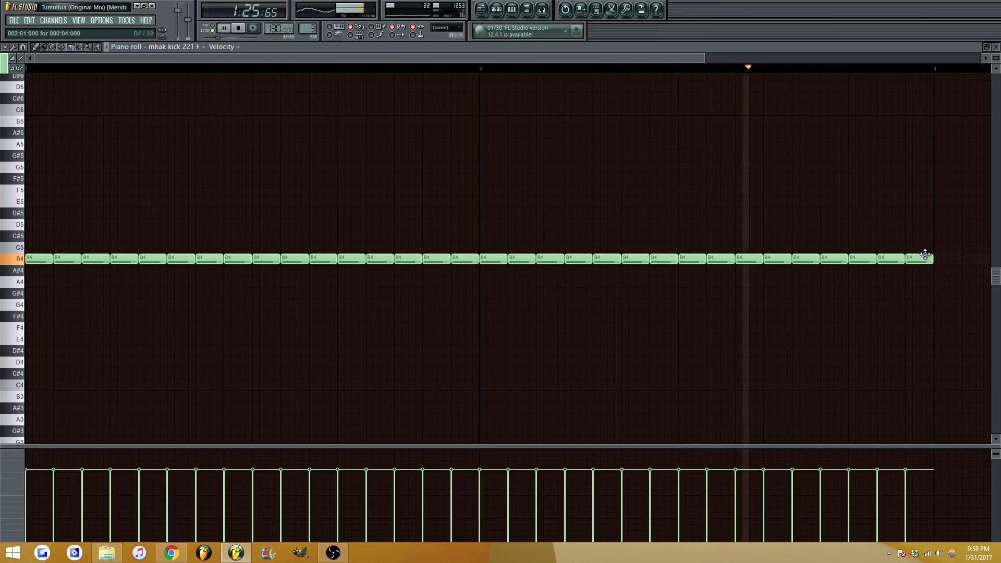
{"action": "mouse_move", "coordinate": [925, 252]}
{"action": "left_mouse_down"}
{"action": "mouse_move", "coordinate": [886, 261]}
{"action": "mouse_move", "coordinate": [922, 234]}
{"action": "left_mouse_up"}
{"action": "right_click", "coordinate": [954, 239]}
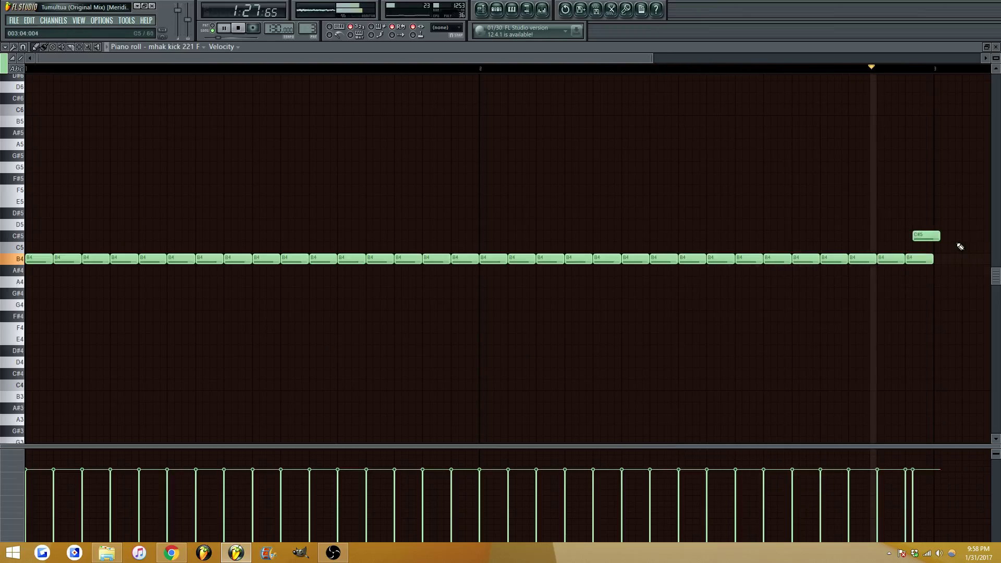
{"action": "left_click", "coordinate": [930, 227]}
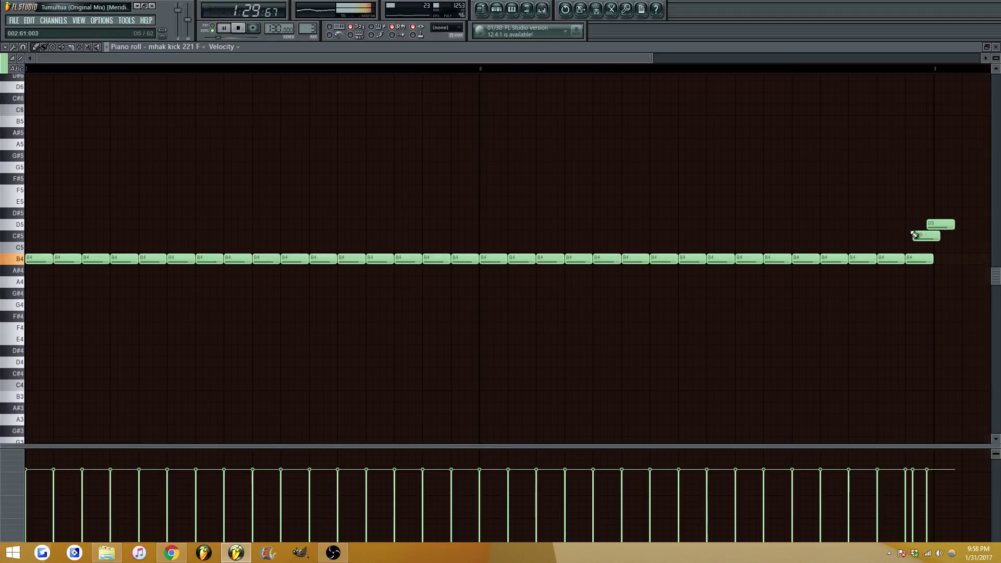
{"action": "left_click", "coordinate": [886, 71]}
{"action": "key", "text": "space"}
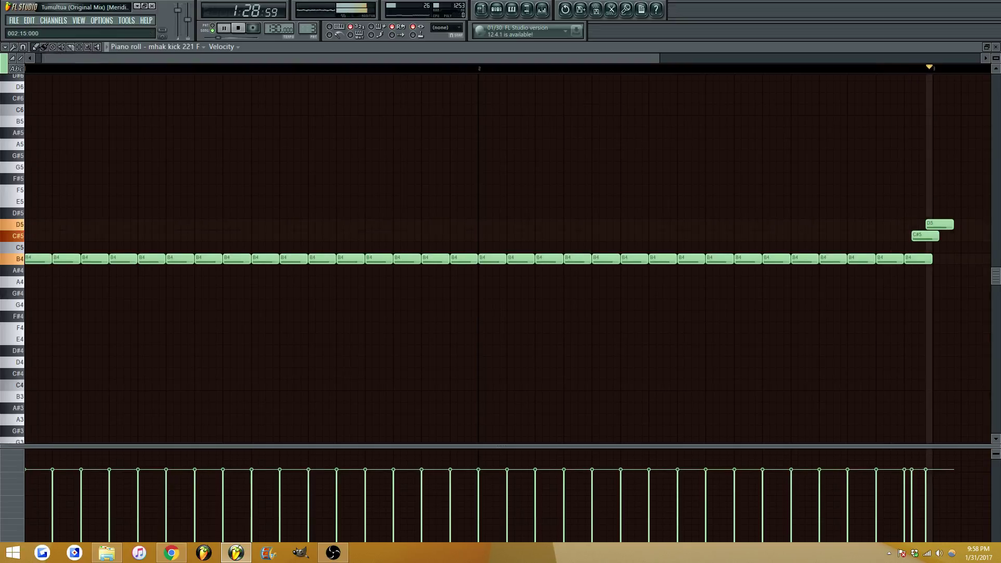
Delete the D5 note, and leave two short C#5 notes above the last B4 kick before bar 3
{"action": "scroll", "coordinate": [572, 58], "scroll_direction": "up", "scroll_amount": 2}
{"action": "key", "text": "space"}
{"action": "right_click", "coordinate": [649, 223]}
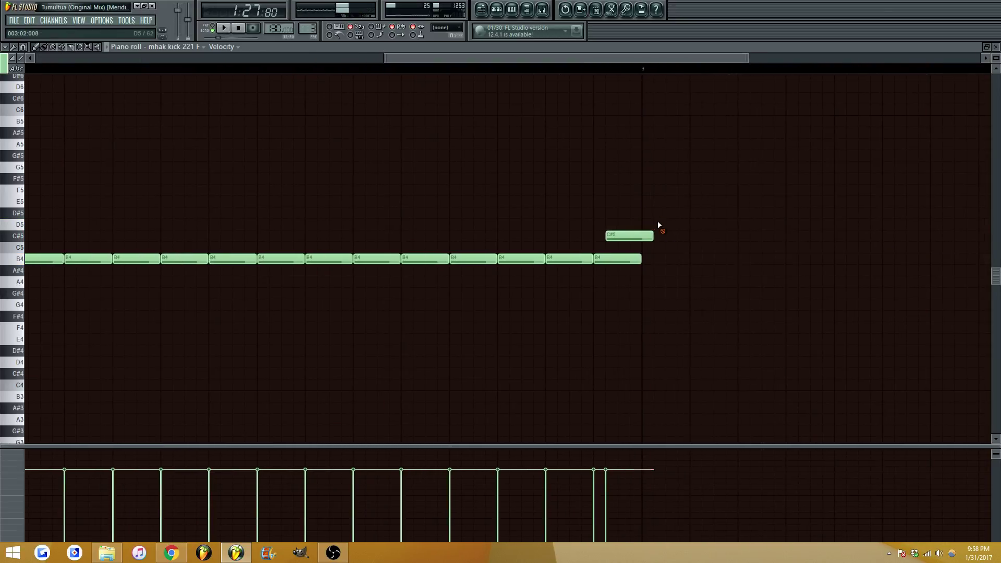
{"action": "mouse_move", "coordinate": [641, 223]}
{"action": "left_mouse_down"}
{"action": "mouse_move", "coordinate": [652, 235]}
{"action": "mouse_move", "coordinate": [622, 249]}
{"action": "mouse_move", "coordinate": [637, 236]}
{"action": "left_mouse_up"}
{"action": "key", "text": "space"}
{"action": "key", "text": "space"}
{"action": "left_click", "coordinate": [628, 217], "text": "ctrl"}
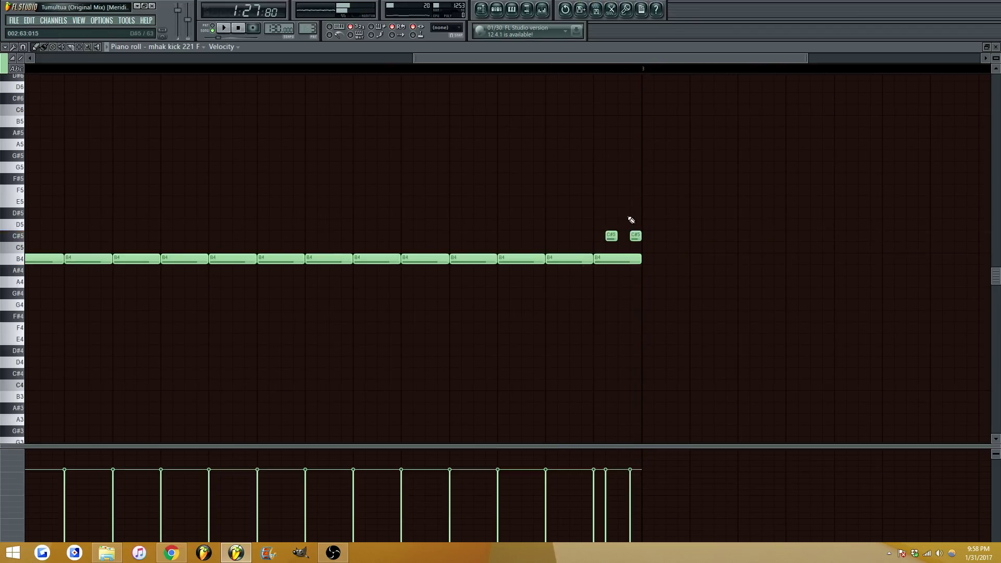
Add two more short C#5 hits around the last one, and lower the velocity of that closing three-note cluster
{"action": "key", "text": "space"}
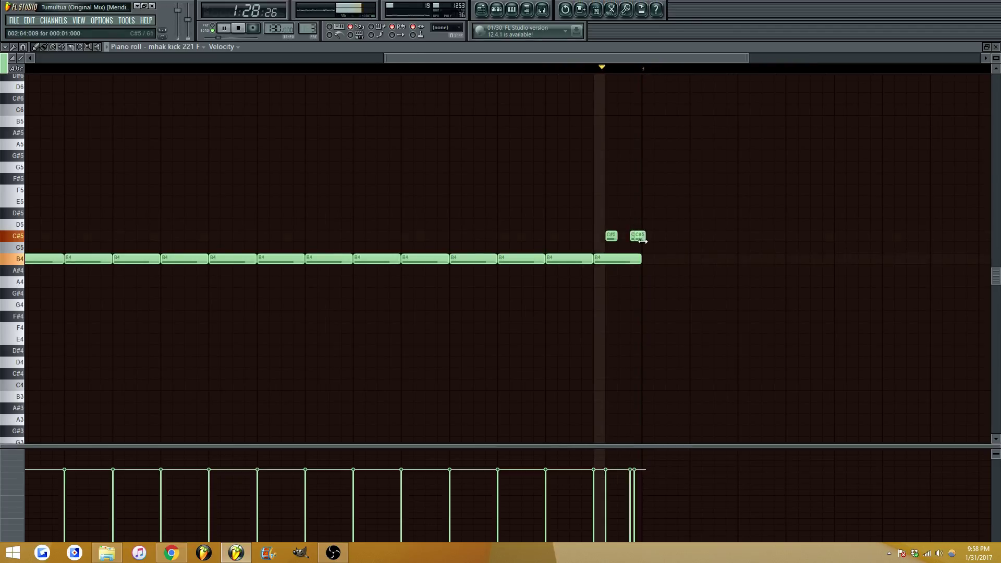
{"action": "key", "text": "space"}
{"action": "mouse_move", "coordinate": [627, 481]}
{"action": "left_mouse_down"}
{"action": "mouse_move", "coordinate": [641, 487]}
{"action": "mouse_move", "coordinate": [629, 501]}
{"action": "mouse_move", "coordinate": [639, 498]}
{"action": "left_mouse_up"}
{"action": "left_click", "coordinate": [627, 236]}
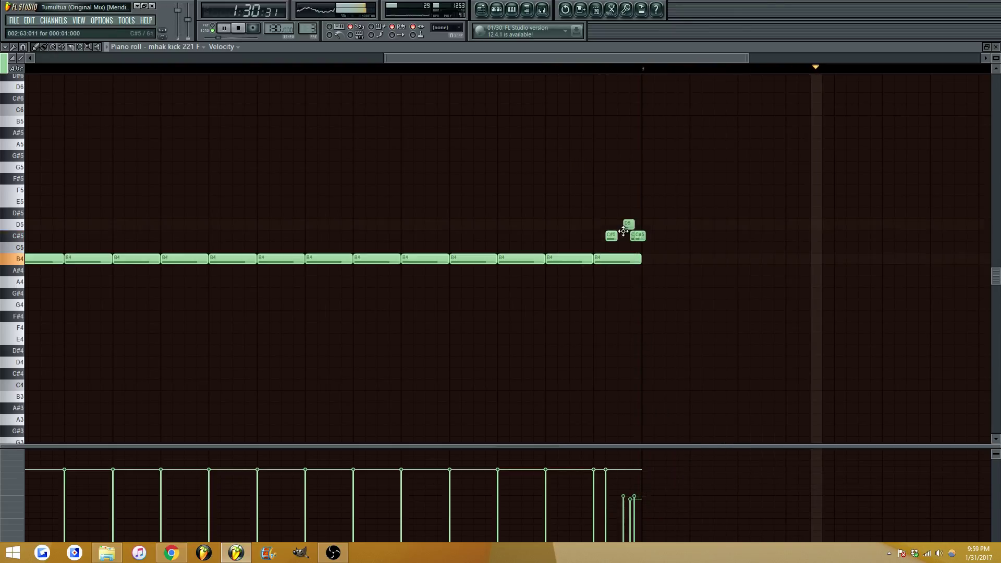
{"action": "key", "text": "space"}
{"action": "key", "text": "space"}
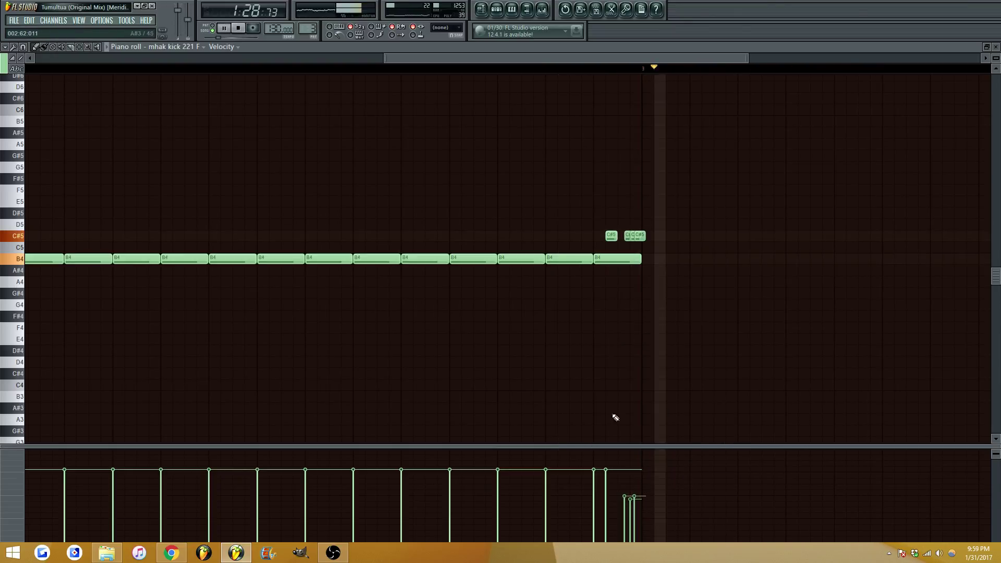
{"action": "left_click_drag", "start_coordinate": [624, 518], "coordinate": [626, 532]}
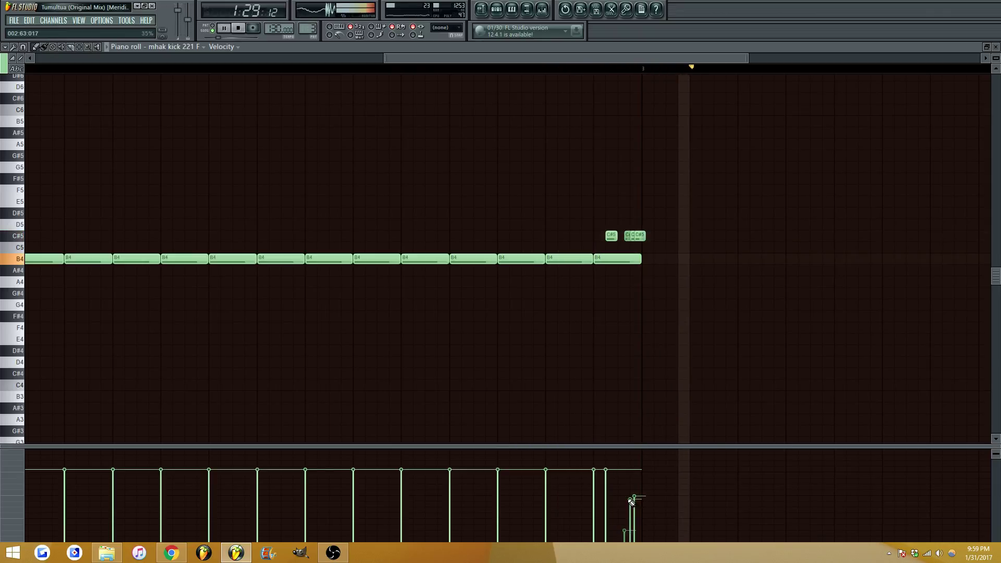
Pan the first short C#5 note right and the last three C#5 notes left, then close the piano roll
{"action": "left_click", "coordinate": [2, 494]}
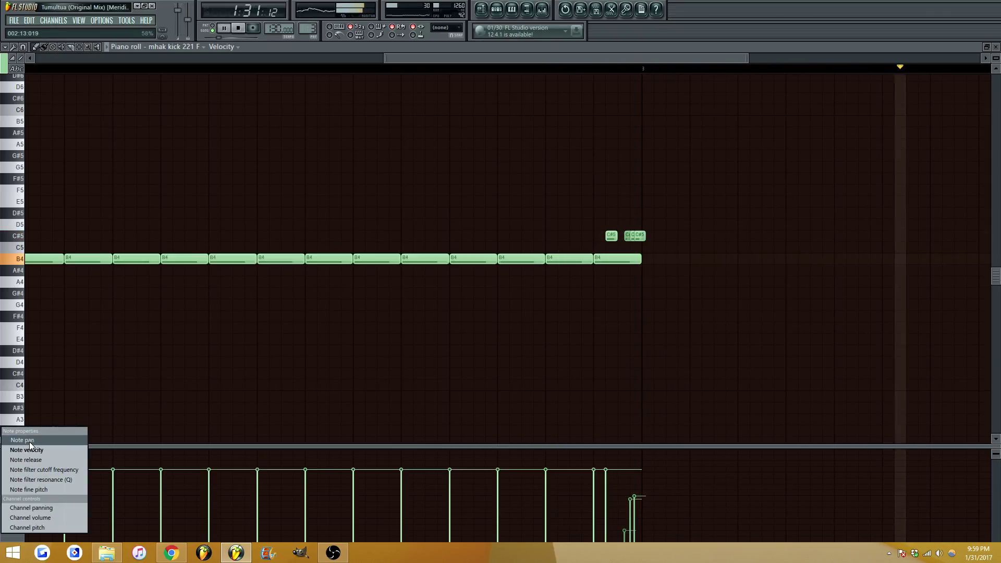
{"action": "left_click", "coordinate": [29, 442]}
{"action": "left_click_drag", "start_coordinate": [617, 499], "coordinate": [614, 472]}
{"action": "key", "text": "space"}
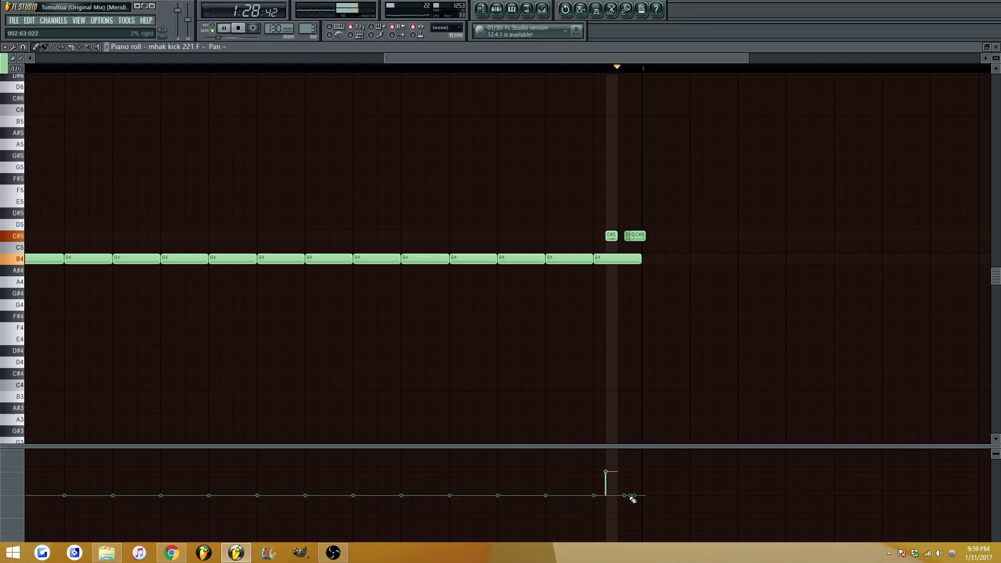
{"action": "left_click_drag", "start_coordinate": [628, 509], "coordinate": [639, 521]}
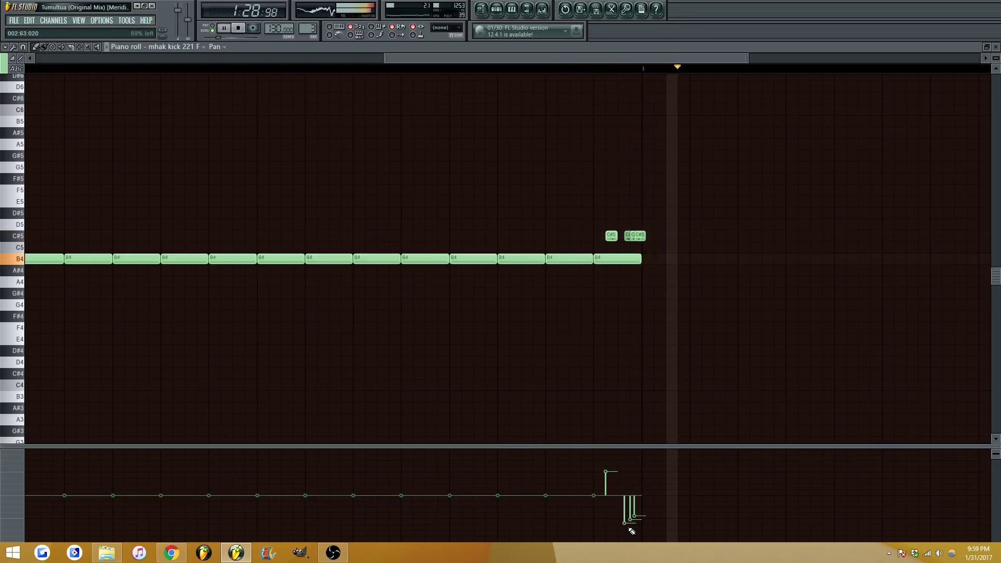
{"action": "key", "text": "Escape"}
{"action": "key", "text": "Escape"}
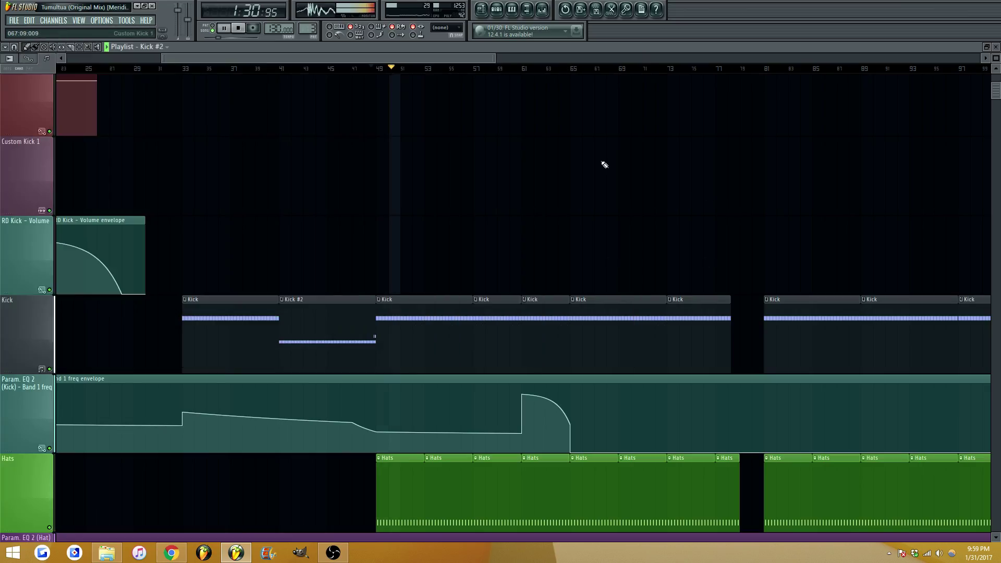
Play the arrangement from about bar 45 to hear the Kick #2 pattern lead into the following Kick clips
{"action": "key", "text": "space"}
{"action": "left_click", "coordinate": [329, 68]}
{"action": "key", "text": "space"}
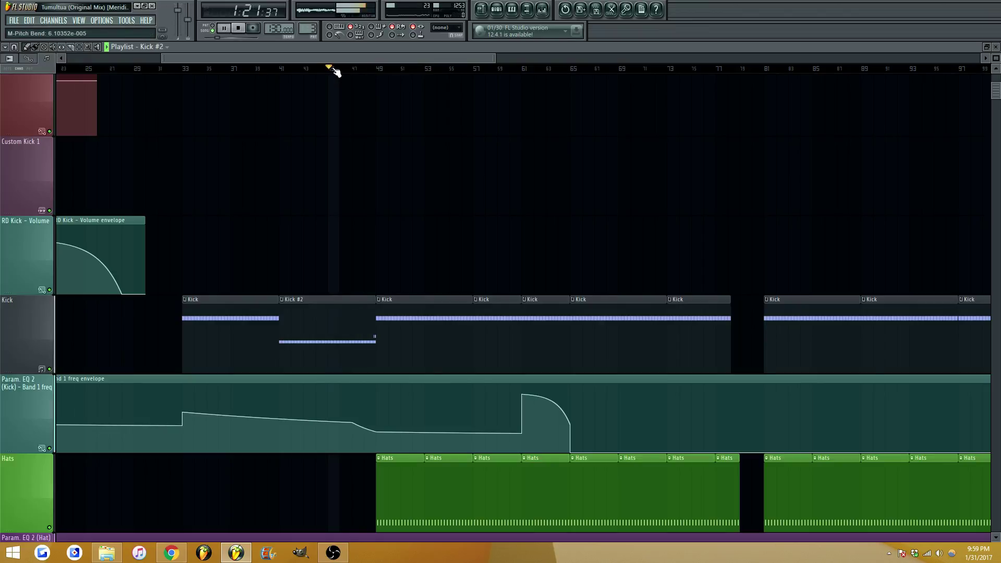
{"action": "left_click_drag", "start_coordinate": [388, 57], "coordinate": [344, 78]}
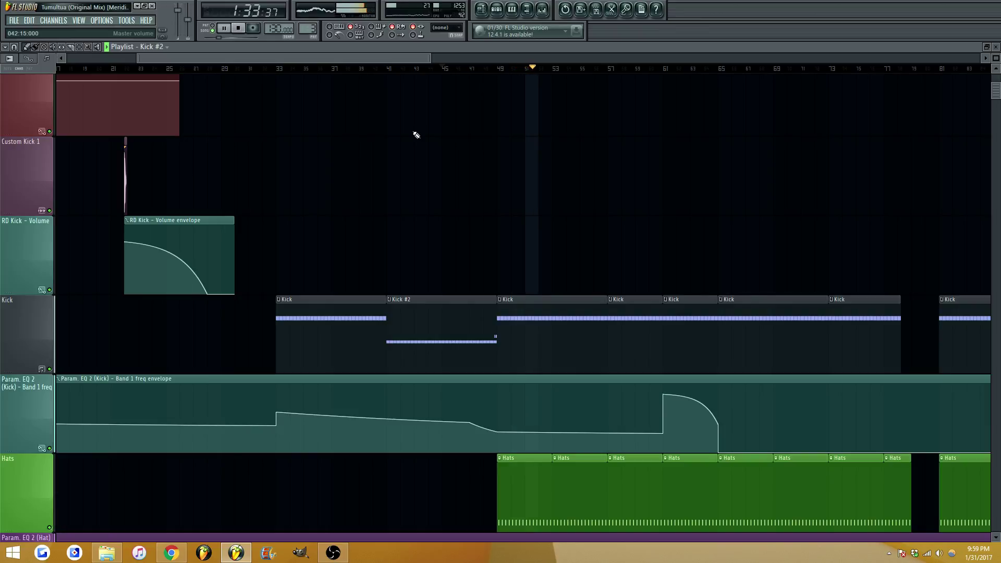
Inspect the two Parametric EQ 2 effects in the last two slots of the Lush Pad mixer track
{"action": "key", "text": "F9"}
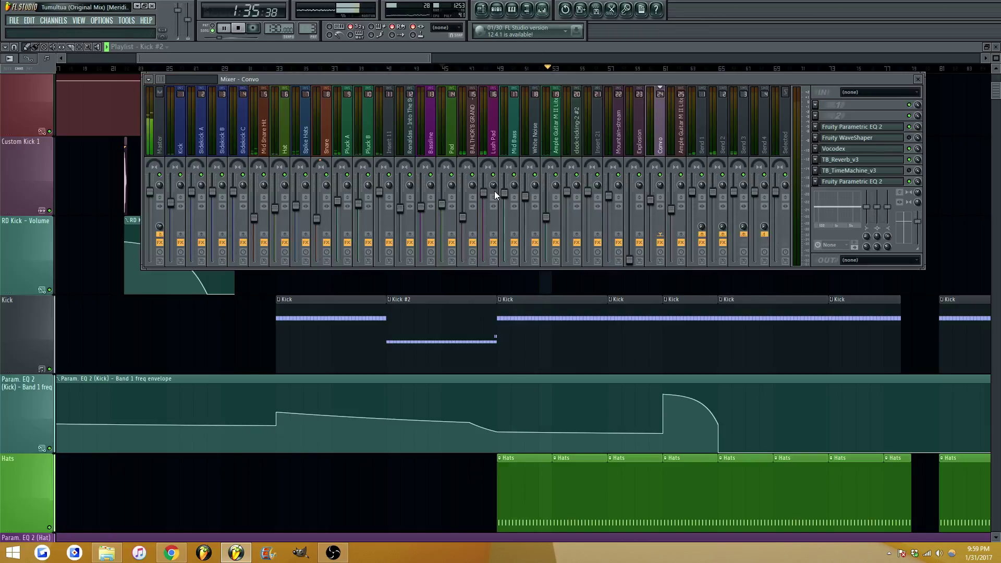
{"action": "left_click", "coordinate": [493, 156]}
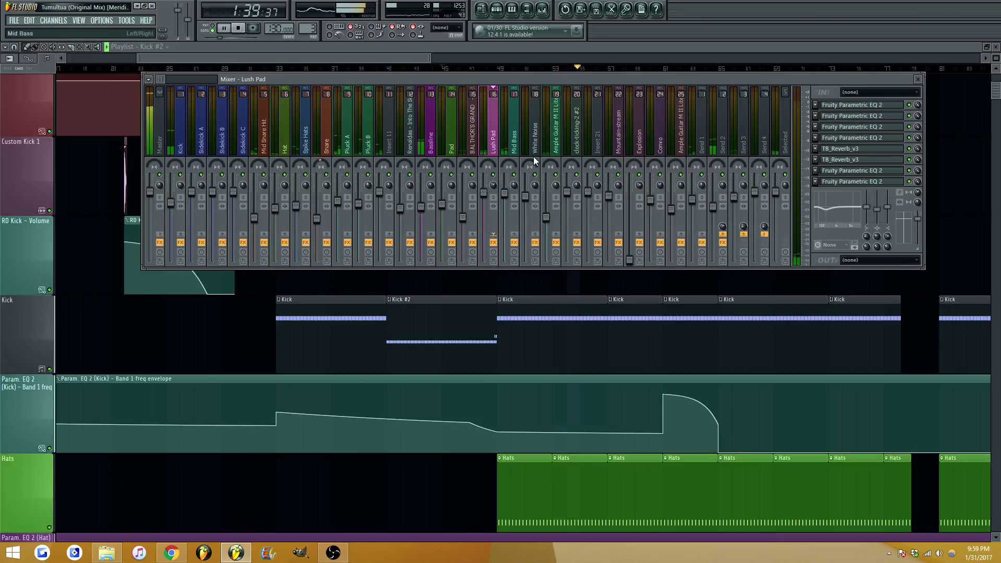
{"action": "left_click", "coordinate": [861, 182]}
{"action": "left_click", "coordinate": [866, 181]}
{"action": "left_click", "coordinate": [866, 170]}
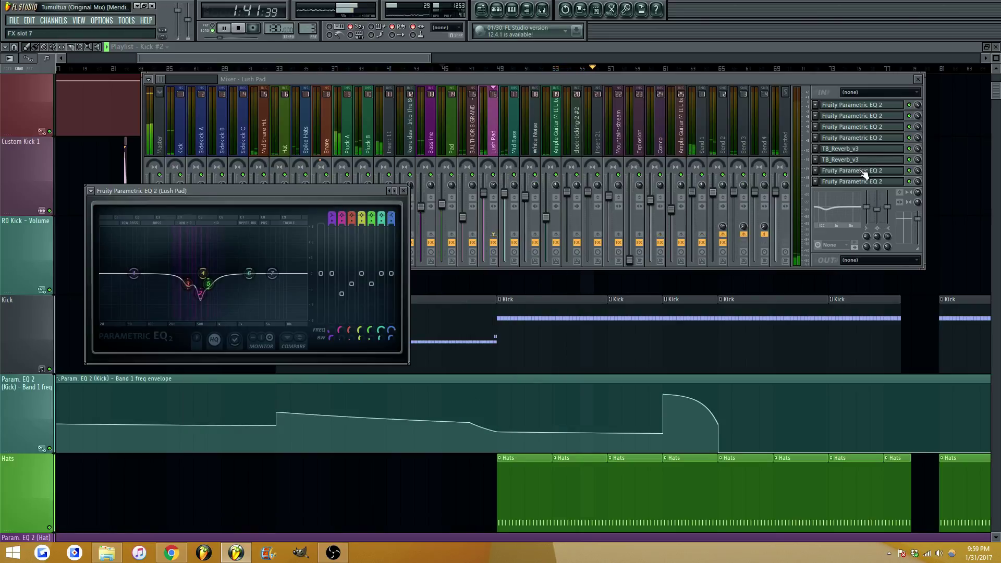
{"action": "left_click", "coordinate": [864, 172]}
Pull band 2 slightly down in the low mids of the Lush Pad's slot 4 Parametric EQ 2, and close the EQ and mixer
{"action": "left_click", "coordinate": [861, 137]}
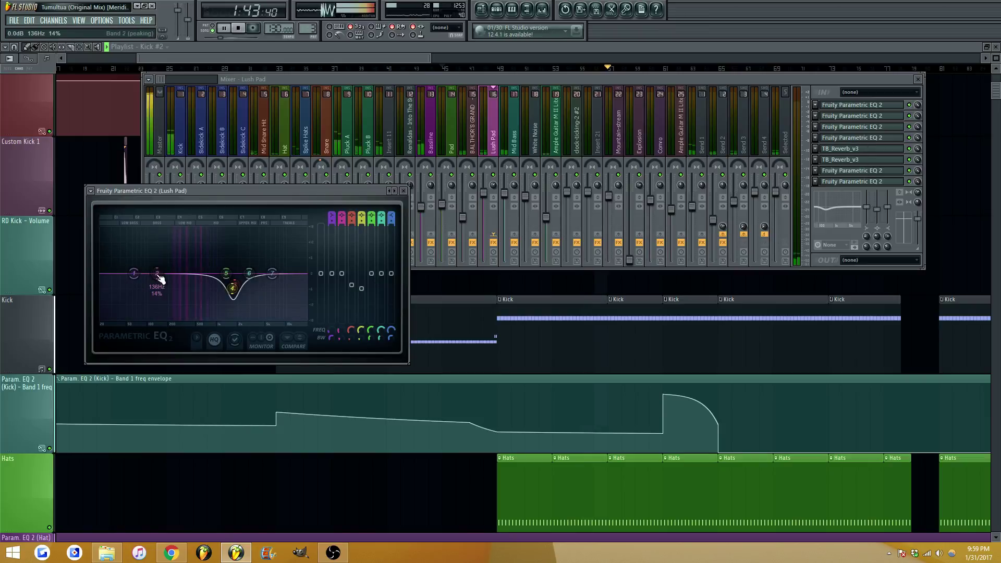
{"action": "scroll", "coordinate": [187, 256], "scroll_direction": "down", "scroll_amount": 4}
{"action": "left_click_drag", "start_coordinate": [189, 256], "coordinate": [188, 281]}
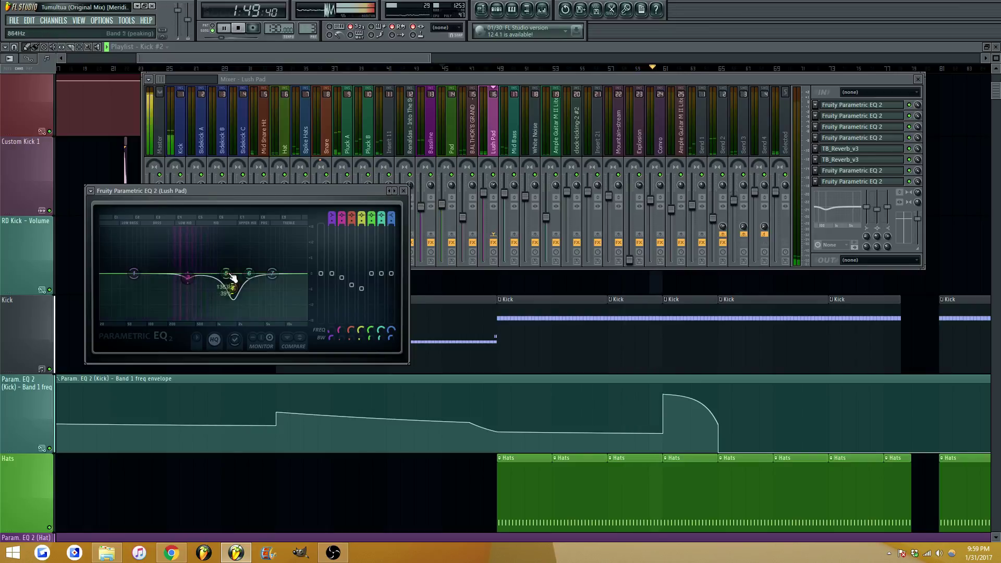
{"action": "key", "text": "Escape"}
{"action": "key", "text": "Escape"}
Play on through the arrangement and examine the gap in the Kick and Hats clips just before bar 81
{"action": "right_click", "coordinate": [411, 110], "text": "ctrl"}
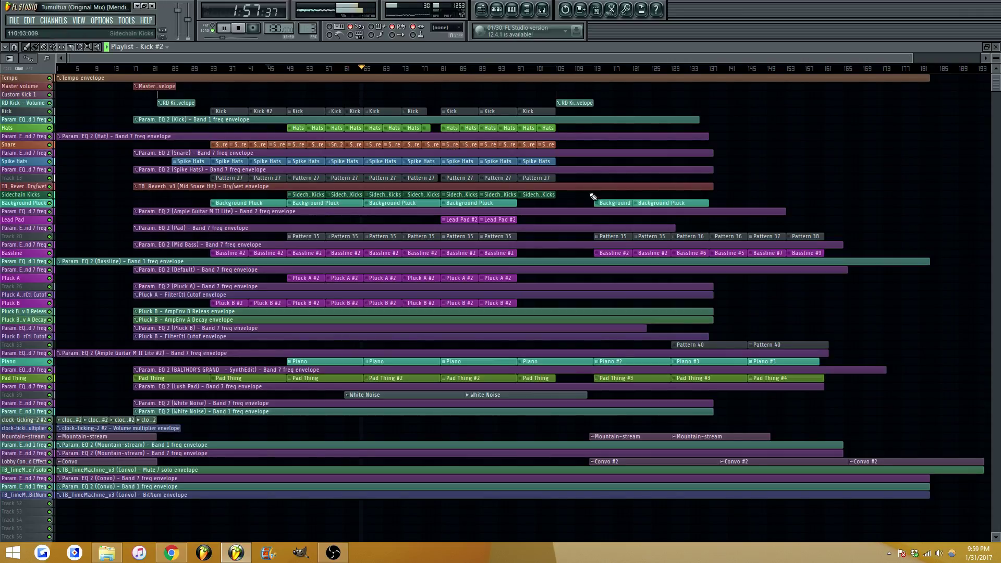
{"action": "scroll", "coordinate": [608, 89], "scroll_direction": "up", "scroll_amount": 5}
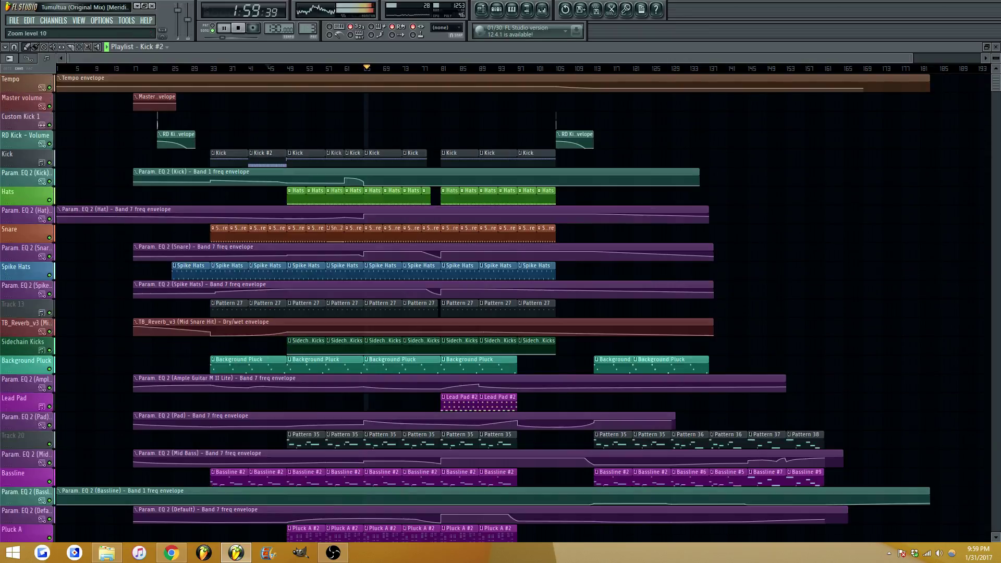
{"action": "scroll", "coordinate": [461, 68], "scroll_direction": "up", "scroll_amount": 2}
{"action": "scroll", "coordinate": [458, 58], "scroll_direction": "up", "scroll_amount": 2}
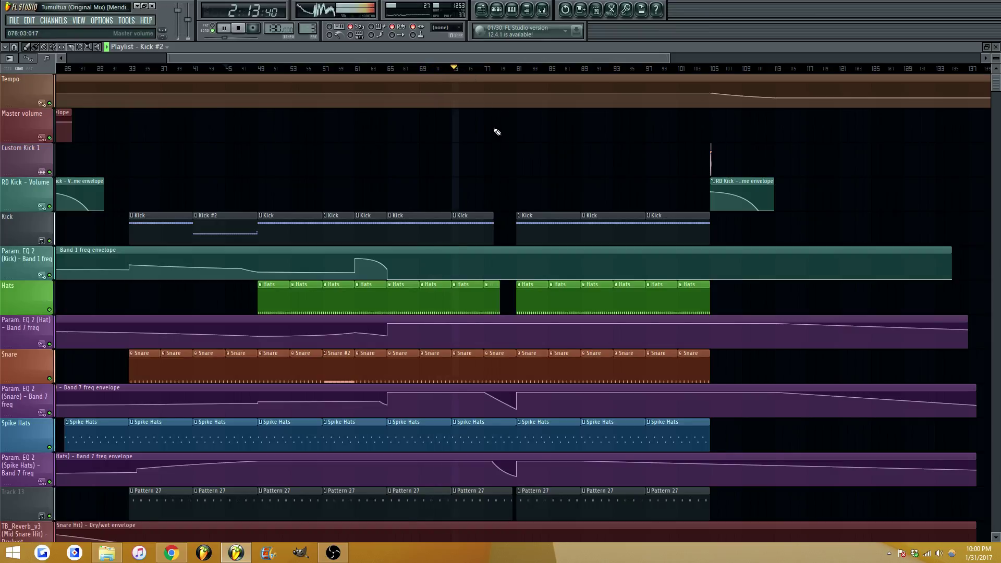
{"action": "scroll", "coordinate": [496, 131], "scroll_direction": "down", "scroll_amount": 2}
{"action": "scroll", "coordinate": [503, 81], "scroll_direction": "up", "scroll_amount": 4}
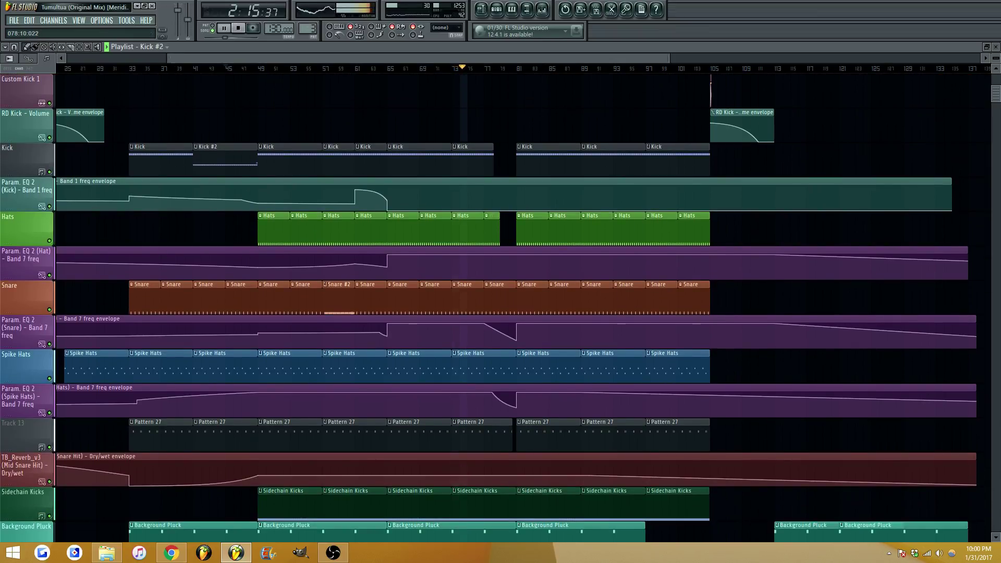
{"action": "scroll", "coordinate": [518, 163], "scroll_direction": "up", "scroll_amount": 1}
{"action": "scroll", "coordinate": [490, 166], "scroll_direction": "up", "scroll_amount": 2}
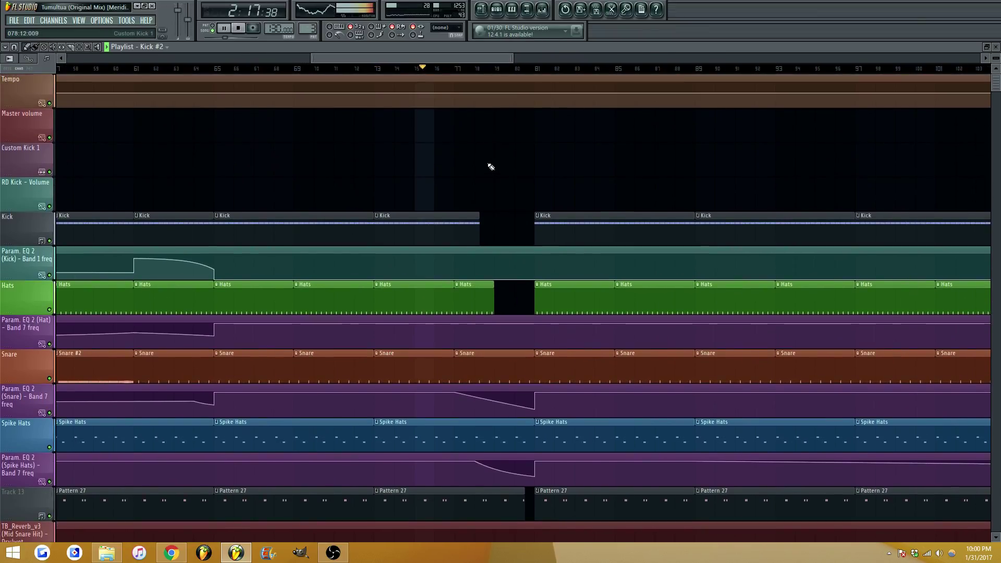
Check the channel rack for a suitable sound, and bring up the cymbal samples in the sample browser
{"action": "left_click", "coordinate": [496, 12]}
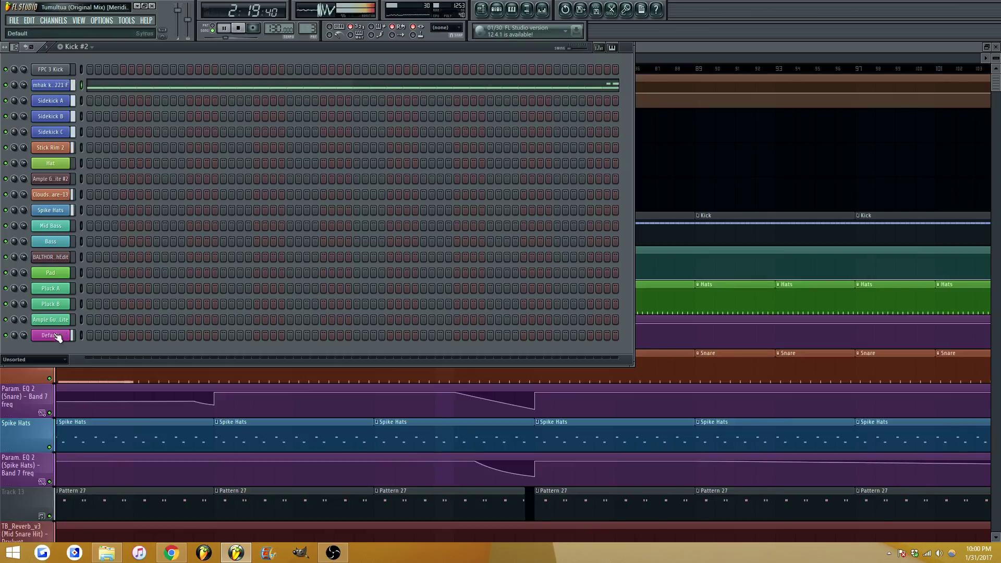
{"action": "left_click", "coordinate": [497, 11]}
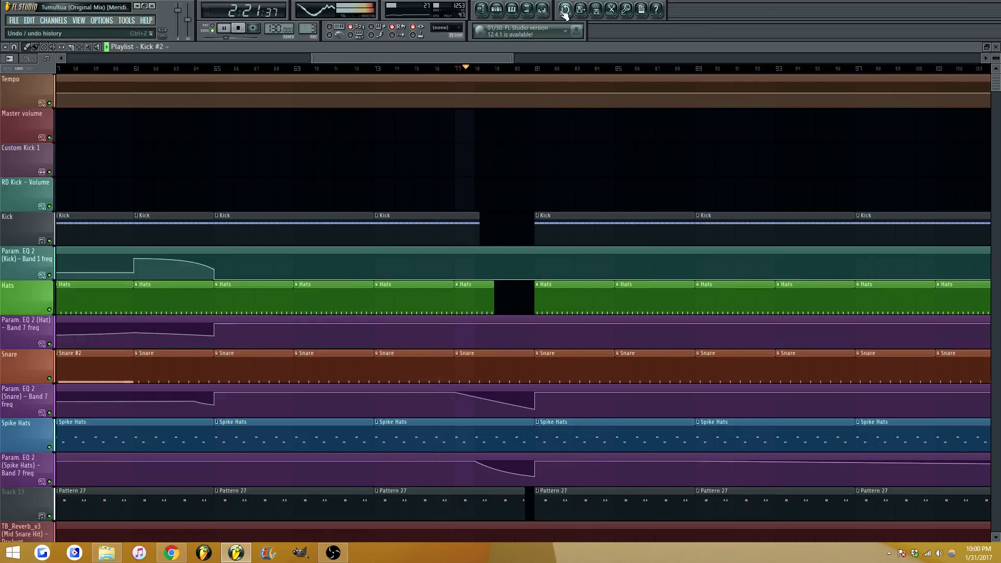
{"action": "left_click", "coordinate": [530, 11]}
{"action": "left_click", "coordinate": [67, 257]}
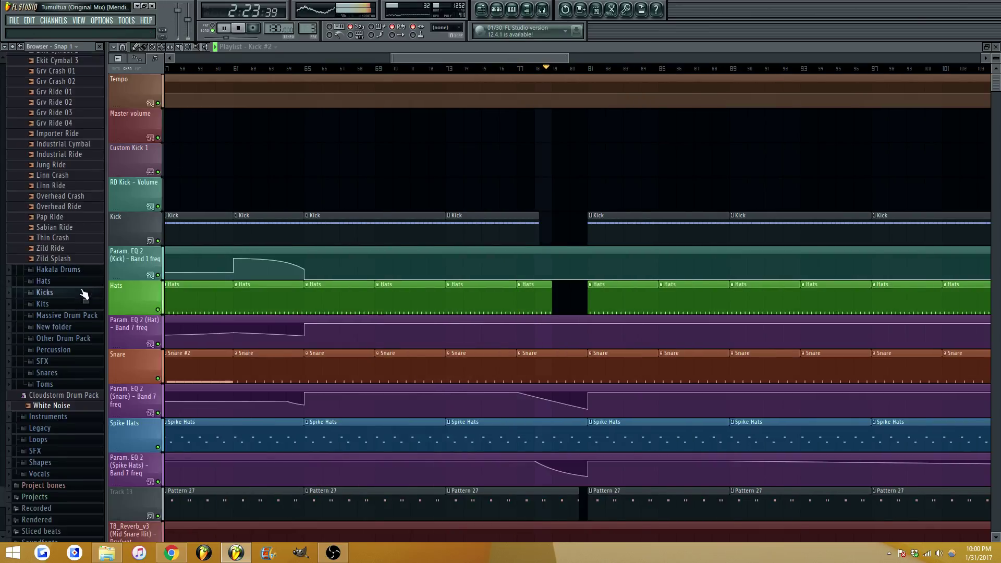
Audition the Linn Crash and Grv Ride 04 samples, and lower the fader of mixer insert 99
{"action": "left_click", "coordinate": [542, 10]}
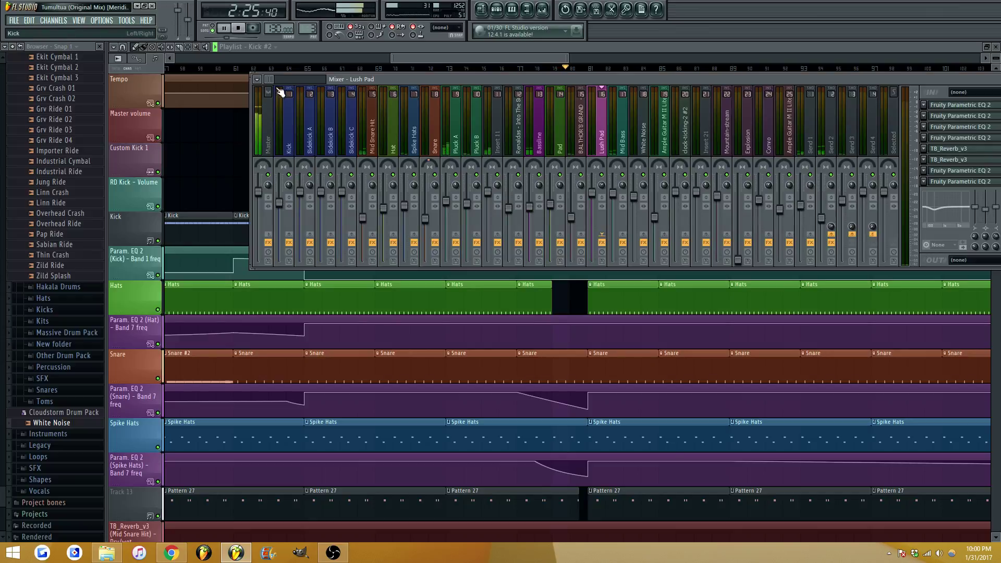
{"action": "left_click_drag", "start_coordinate": [270, 80], "coordinate": [390, 107]}
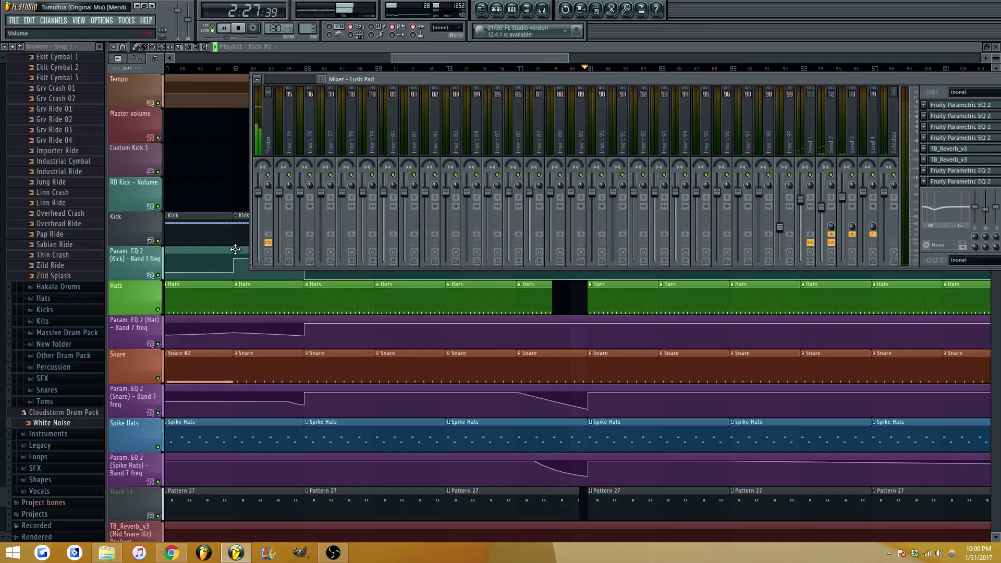
{"action": "left_click", "coordinate": [55, 192]}
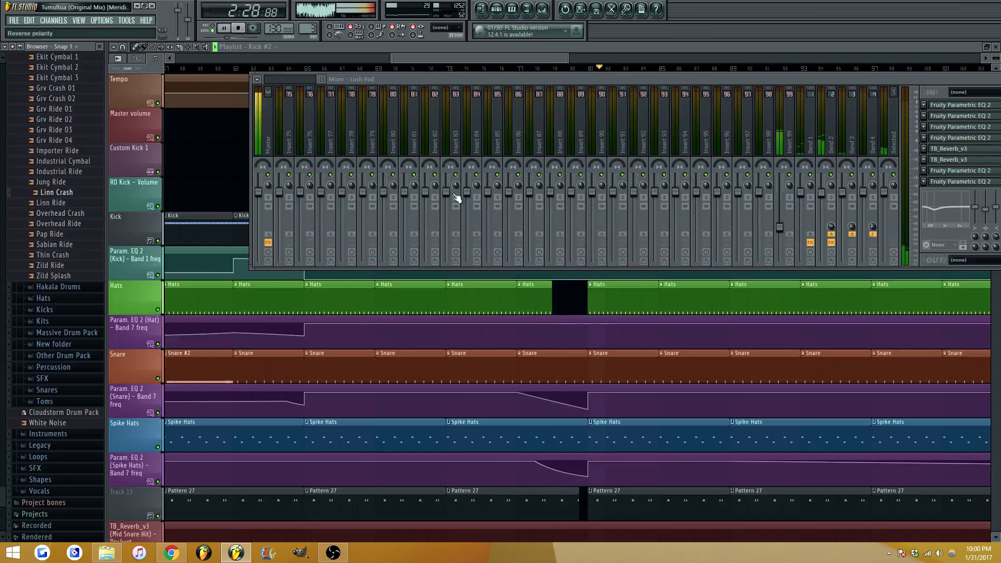
{"action": "left_click", "coordinate": [786, 218]}
{"action": "left_click", "coordinate": [69, 141]}
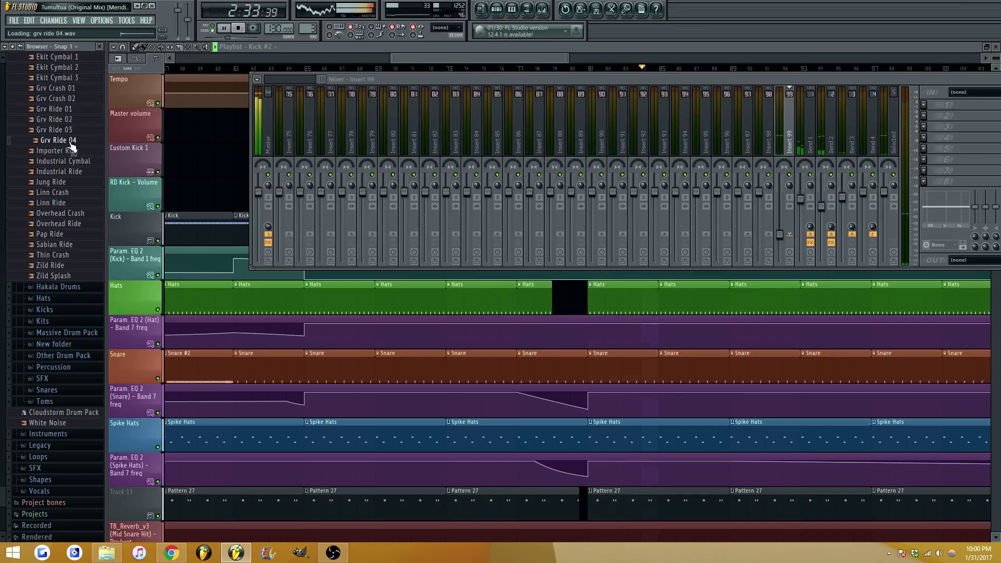
{"action": "key", "text": "F9"}
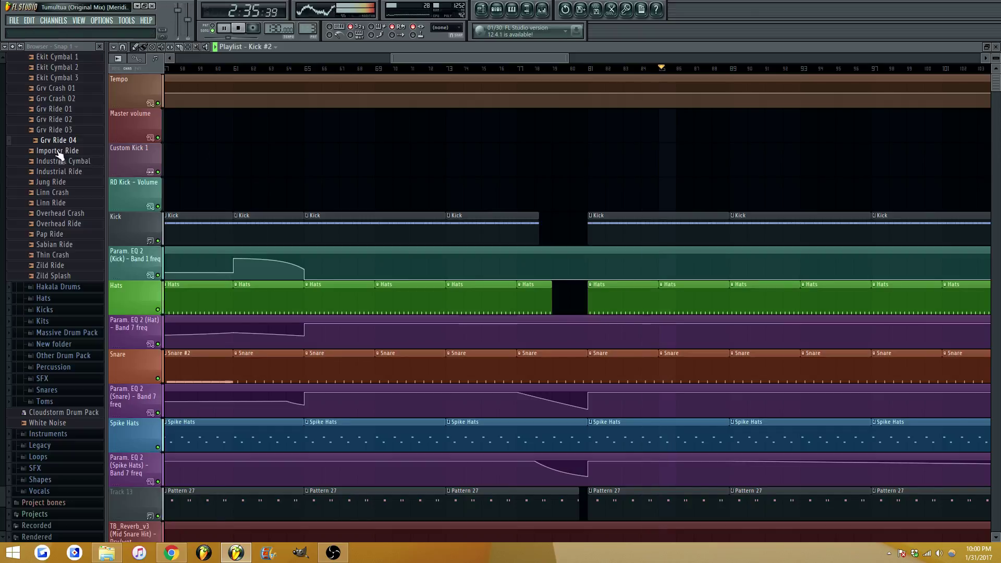
Place the Grv Ride 04 sample at bar 81 on the Custom Kick 1 track and play the transition into it
{"action": "left_click_drag", "start_coordinate": [57, 141], "coordinate": [581, 155]}
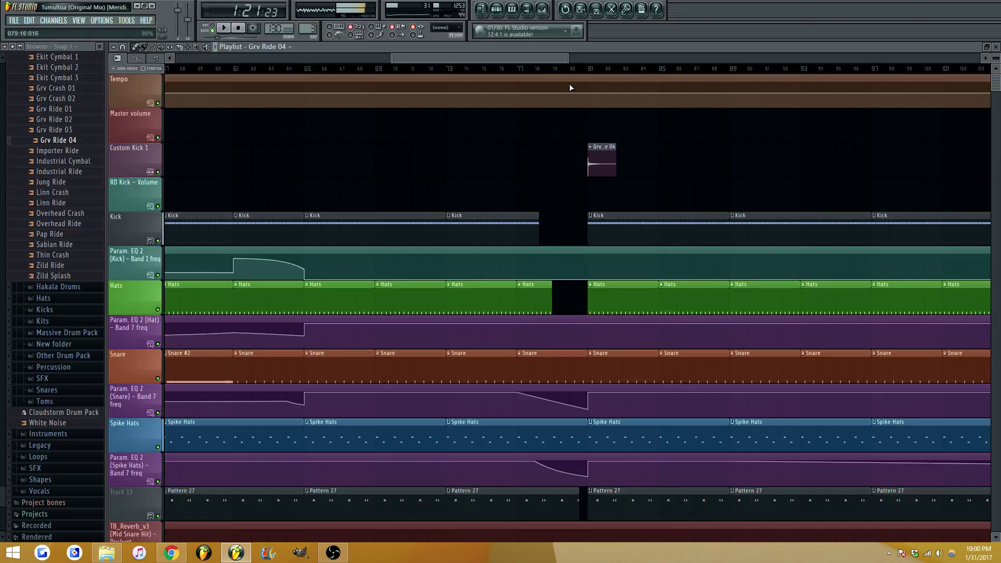
{"action": "key", "text": "space"}
{"action": "scroll", "coordinate": [530, 58], "scroll_direction": "up", "scroll_amount": 3}
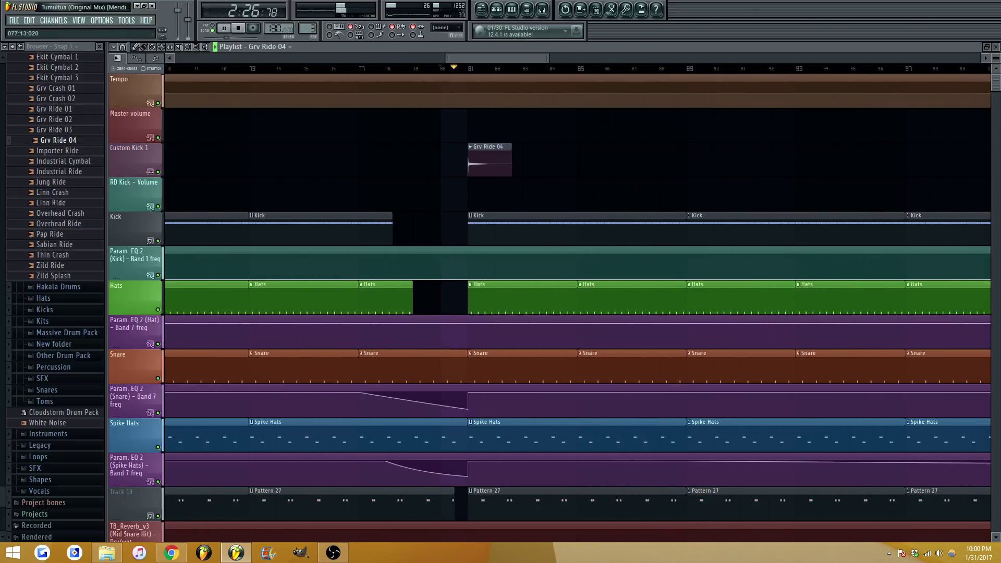
Lower the Grv Ride 04 channel's volume level adjustment to 31% and route the channel to mixer insert 26
{"action": "double_click", "coordinate": [495, 160]}
{"action": "left_click", "coordinate": [504, 162]}
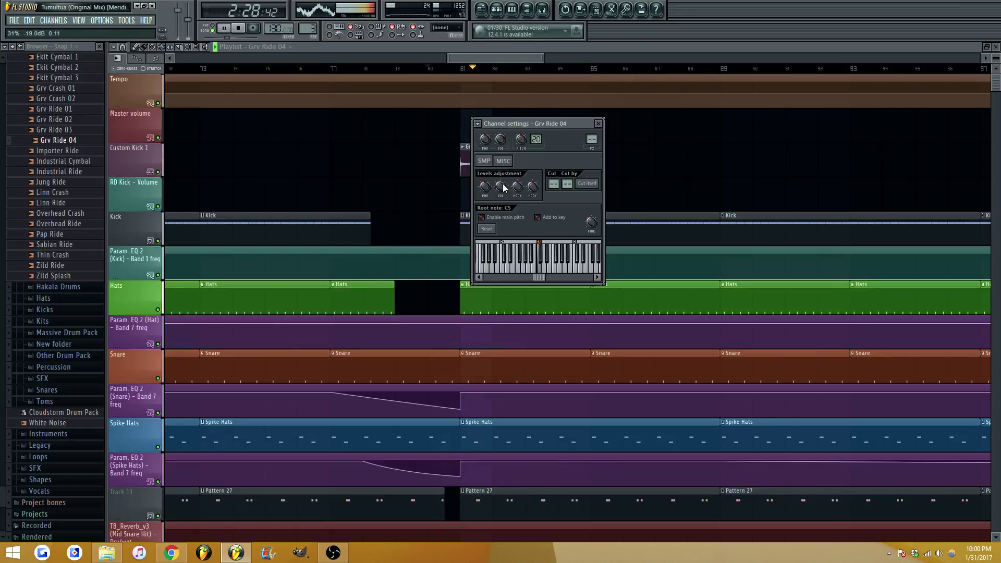
{"action": "key", "text": "F9"}
{"action": "key", "text": "space"}
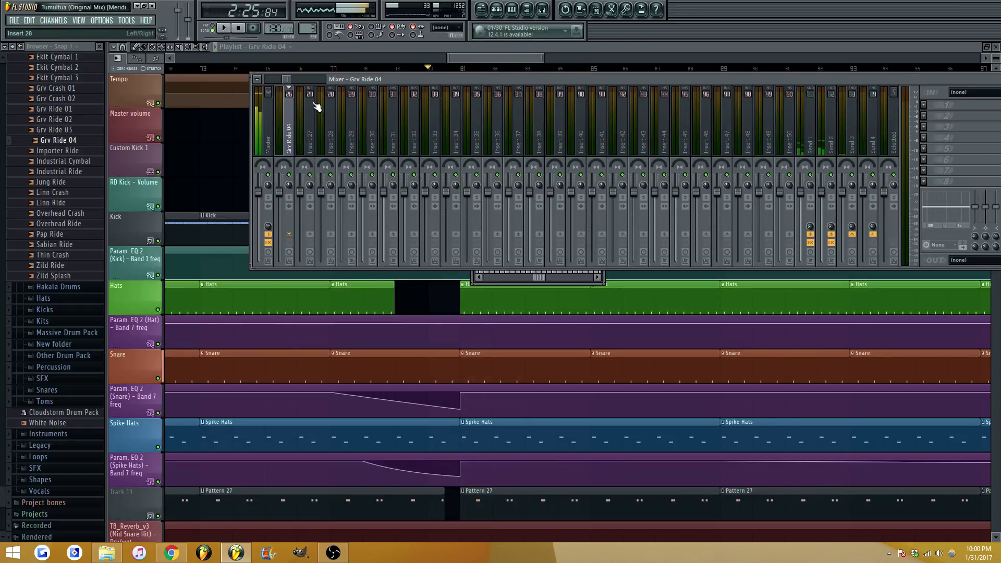
{"action": "left_click_drag", "start_coordinate": [286, 79], "coordinate": [269, 79]}
{"action": "key", "text": "space"}
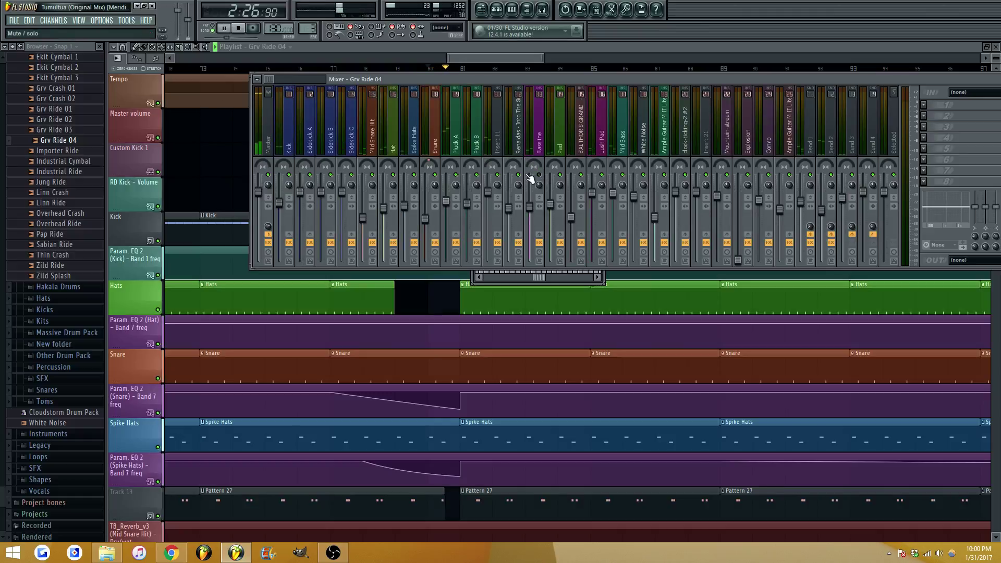
{"action": "key", "text": "F9"}
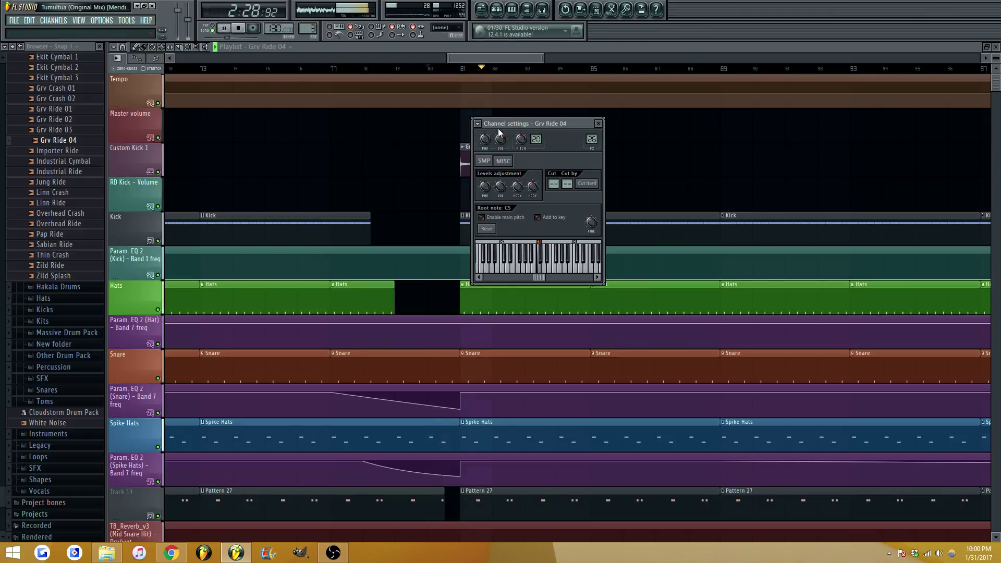
Set the Grv Ride 04 channel's volume level adjustment to 44% and close its settings
{"action": "left_click", "coordinate": [481, 159]}
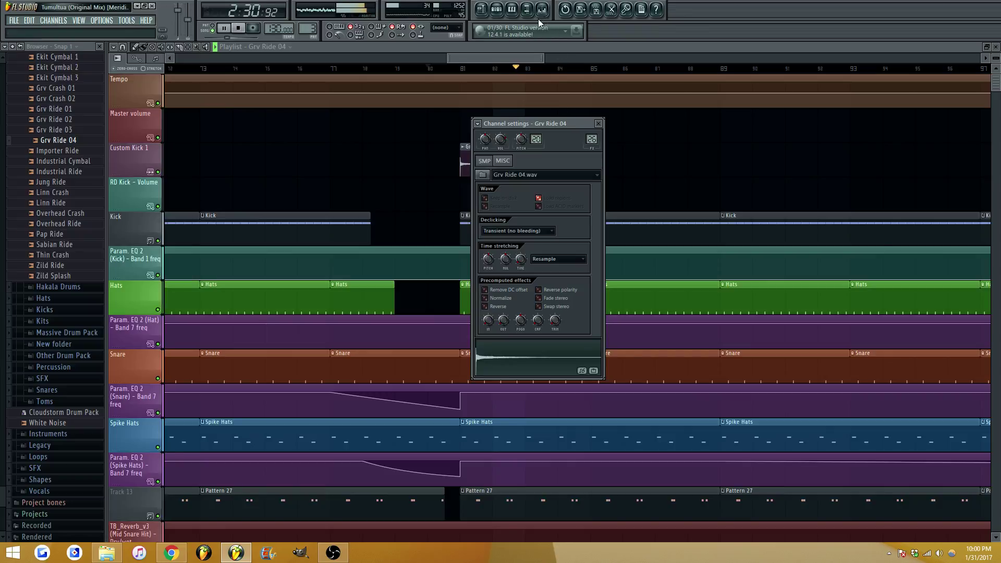
{"action": "left_click", "coordinate": [503, 161]}
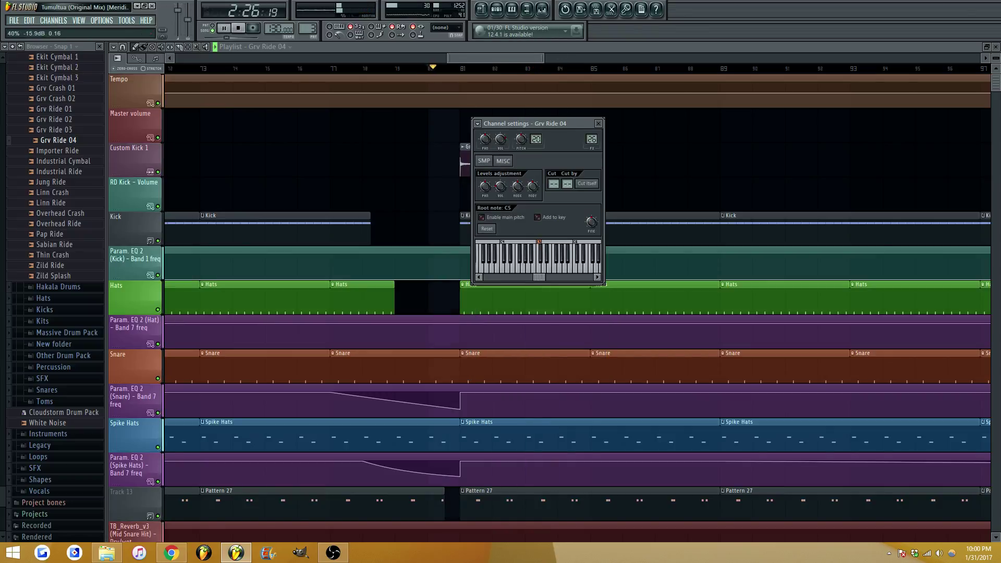
{"action": "left_click_drag", "start_coordinate": [501, 188], "coordinate": [502, 193]}
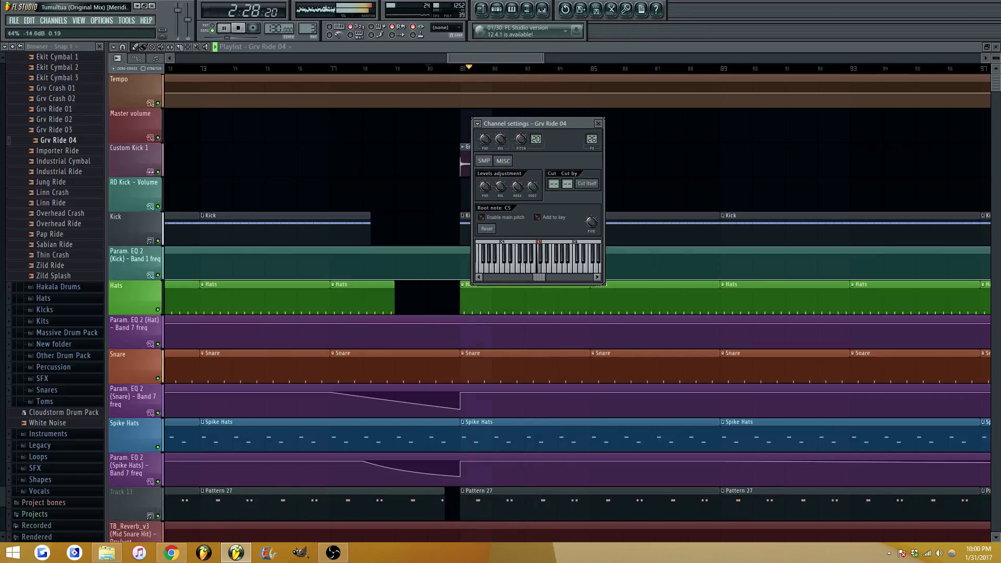
{"action": "key", "text": "Escape"}
Reposition the mixer so its effect slots are fully visible, and load Fruity Parametric EQ 2 into slot 4 of the Grv Ride 04 track
{"action": "left_click", "coordinate": [545, 12]}
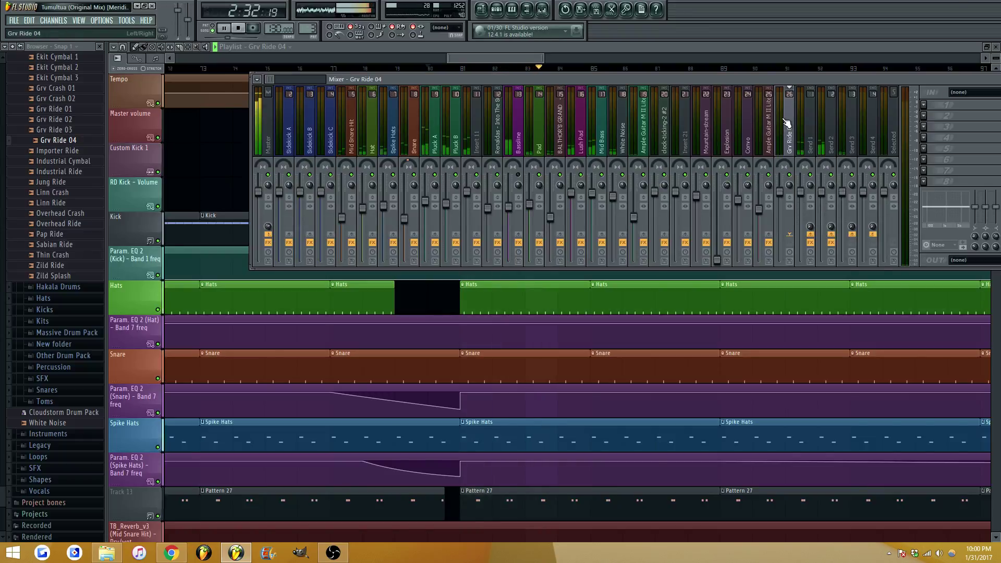
{"action": "left_click_drag", "start_coordinate": [489, 80], "coordinate": [380, 128]}
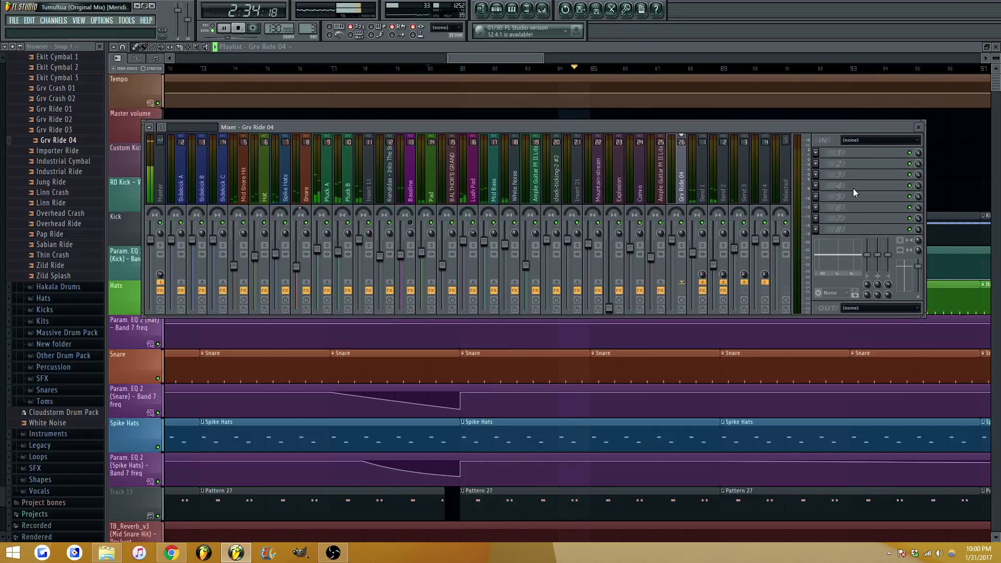
{"action": "key", "text": "space"}
{"action": "left_click", "coordinate": [815, 188]}
{"action": "left_click", "coordinate": [810, 479]}
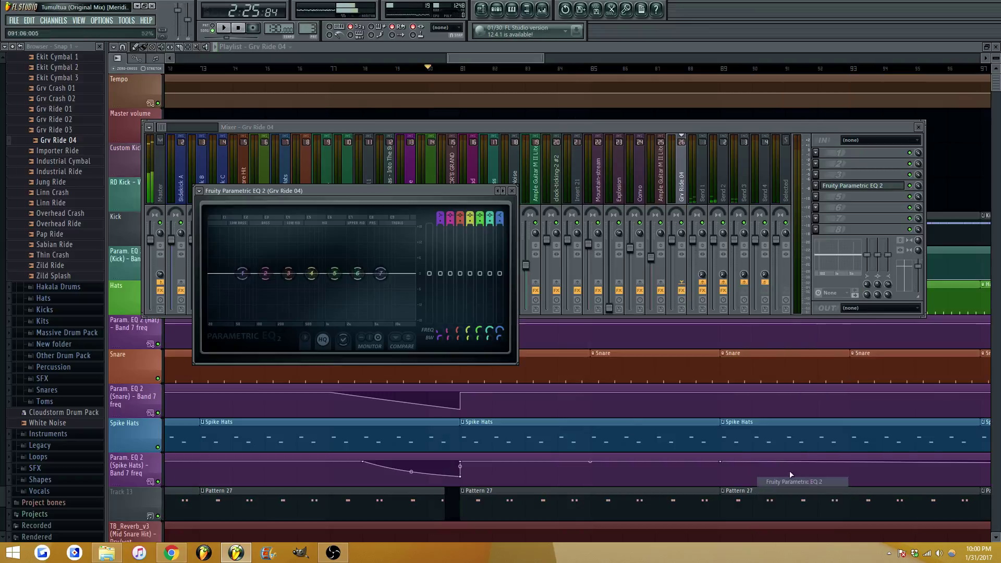
{"action": "key", "text": "space"}
Shape the Grv Ride 04 EQ with a low cut, a low-mid dip on band 4 and a slightly lowered band 7
{"action": "left_click_drag", "start_coordinate": [311, 274], "coordinate": [268, 273]}
{"action": "scroll", "coordinate": [438, 215], "scroll_direction": "down", "scroll_amount": 2}
{"action": "left_click_drag", "start_coordinate": [380, 273], "coordinate": [385, 279]}
{"action": "left_click", "coordinate": [512, 190]}
Add TB_Reverb_v3 in slot 6 of the Grv Ride 04 track and adjust its T60 reverb tail to about 4.3 s
{"action": "key", "text": "space"}
{"action": "left_click", "coordinate": [816, 207]}
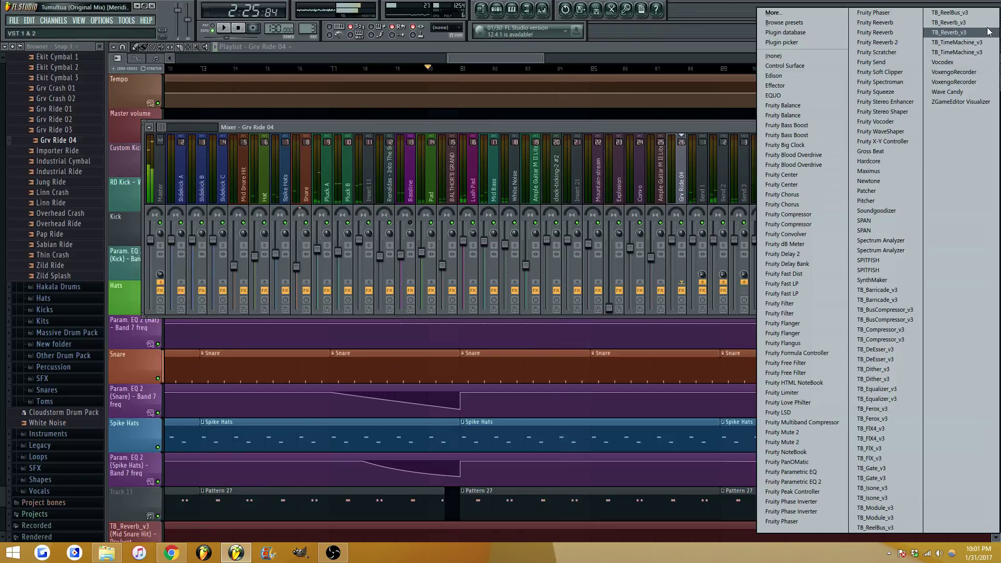
{"action": "left_click", "coordinate": [951, 23]}
{"action": "key", "text": "space"}
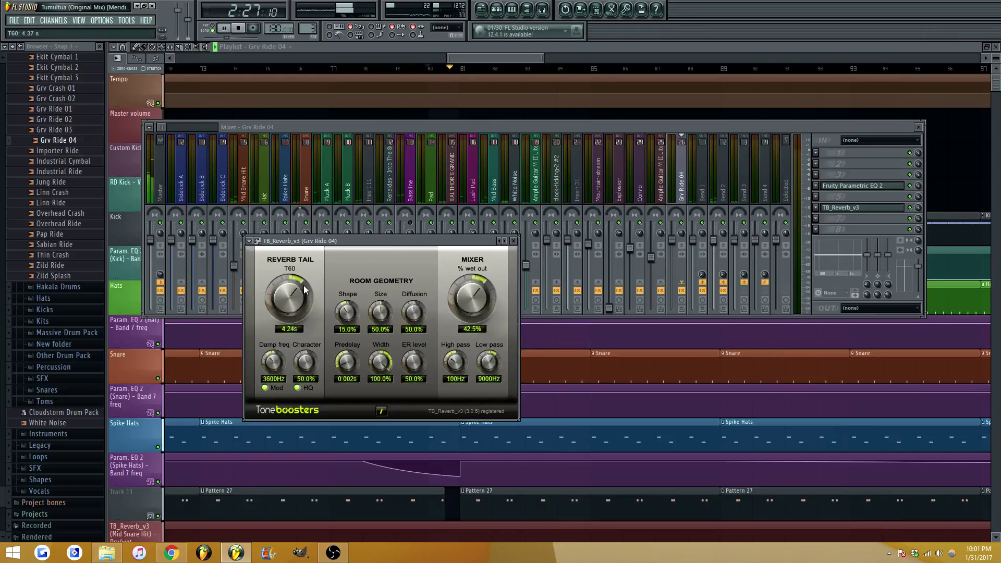
{"action": "key", "text": "Escape"}
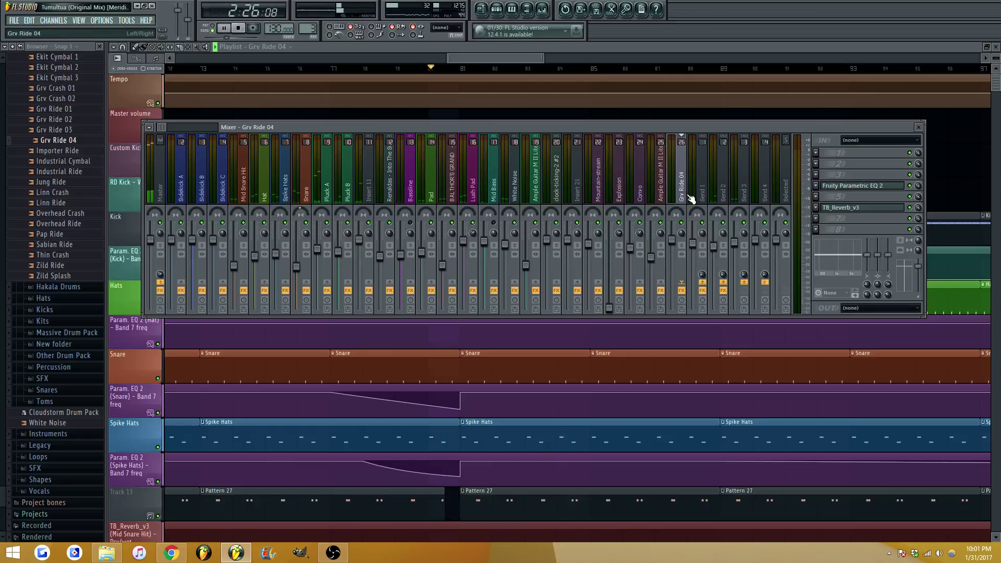
{"action": "key", "text": "F9"}
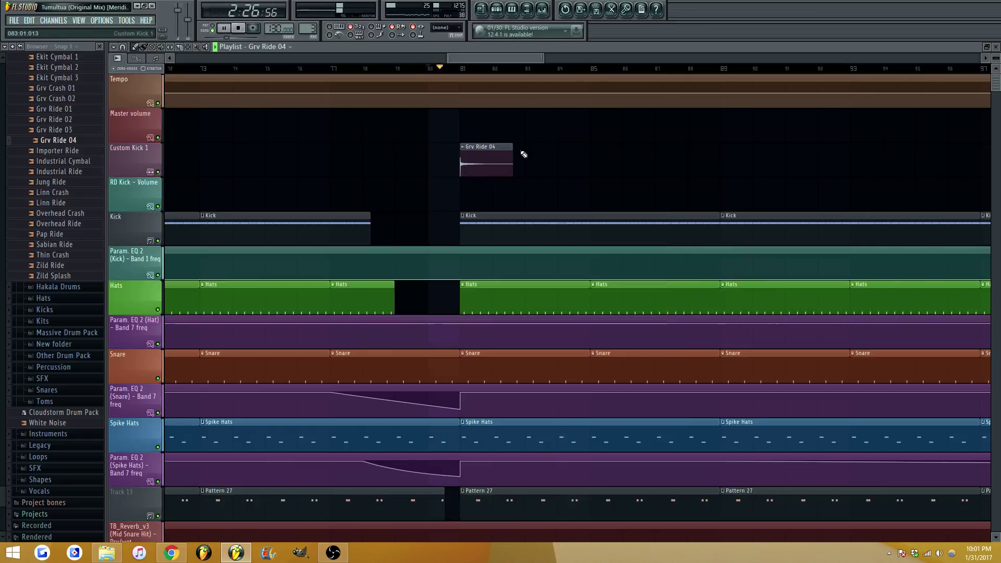
Recheck the Grv Ride 04 track's EQ and set its TB_Reverb_v3 wet output to 42.9%
{"action": "left_click", "coordinate": [549, 15]}
{"action": "left_click", "coordinate": [860, 186]}
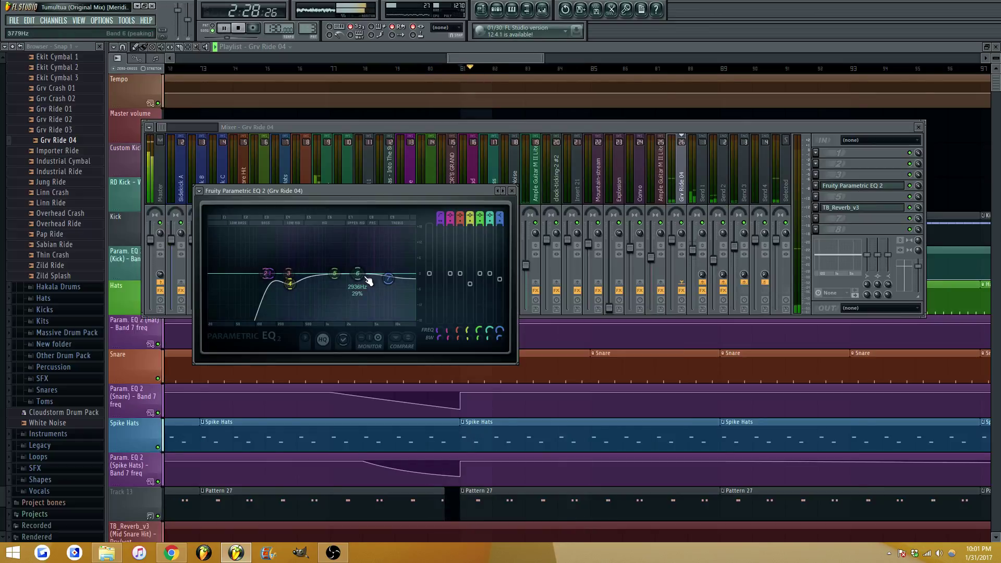
{"action": "left_click", "coordinate": [835, 209]}
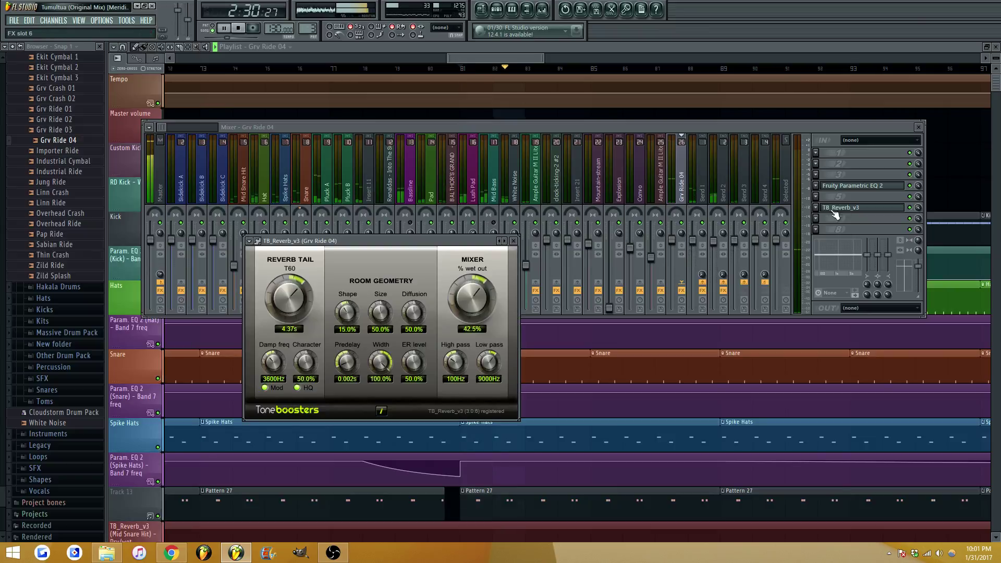
{"action": "scroll", "coordinate": [489, 294], "scroll_direction": "up", "scroll_amount": 1}
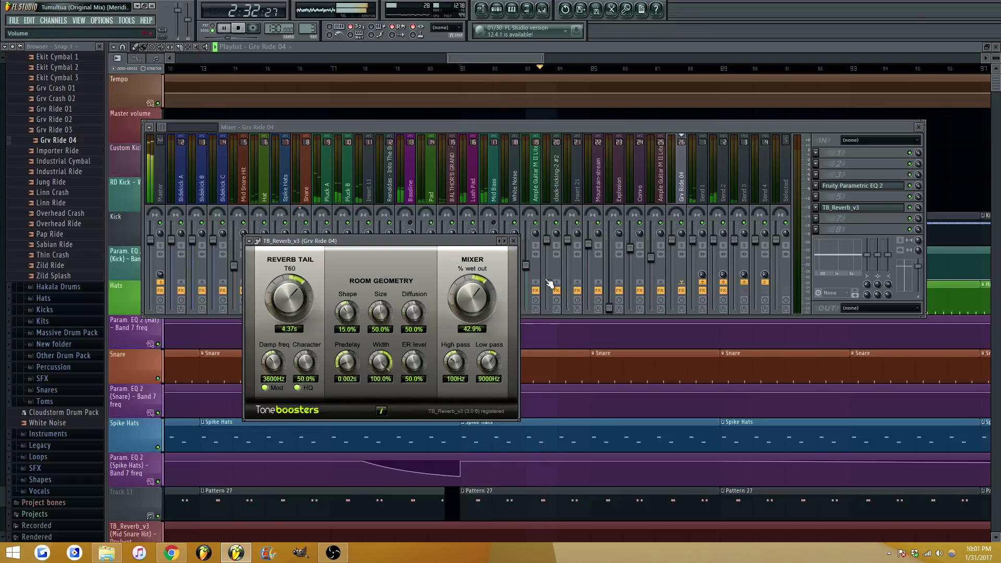
{"action": "key", "text": "Escape"}
{"action": "key", "text": "Escape"}
Raise the Grv Ride 04 channel's pitch by about 339 cents and play the hit from just before bar 81
{"action": "double_click", "coordinate": [501, 167]}
{"action": "left_click", "coordinate": [502, 166]}
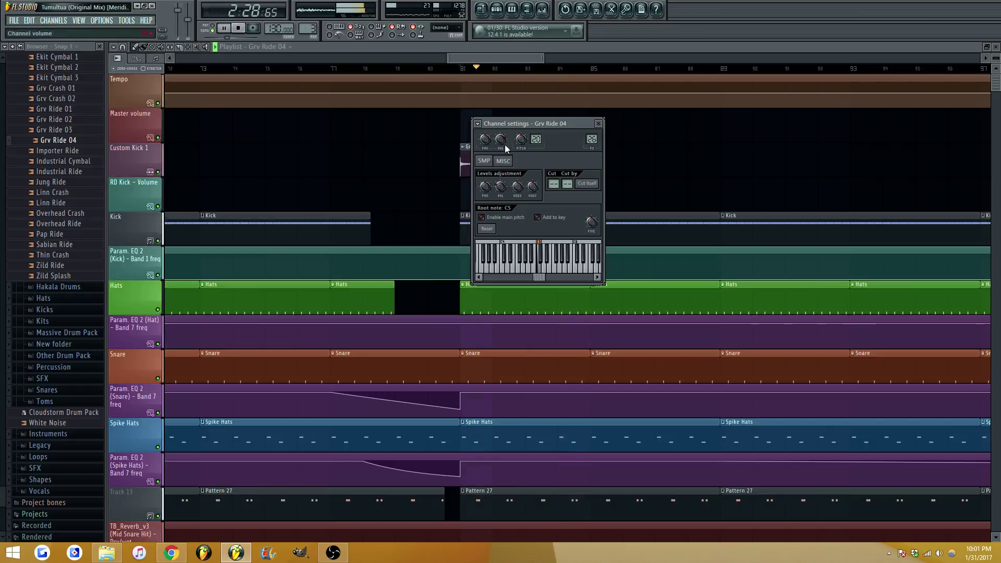
{"action": "left_click", "coordinate": [542, 10]}
{"action": "key", "text": "Escape"}
{"action": "key", "text": "Escape"}
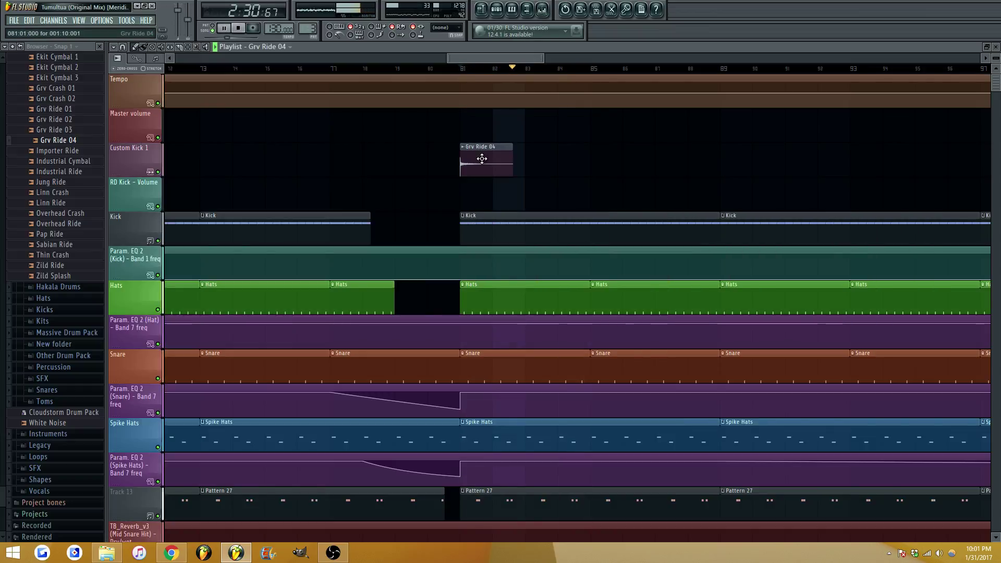
{"action": "double_click", "coordinate": [481, 159]}
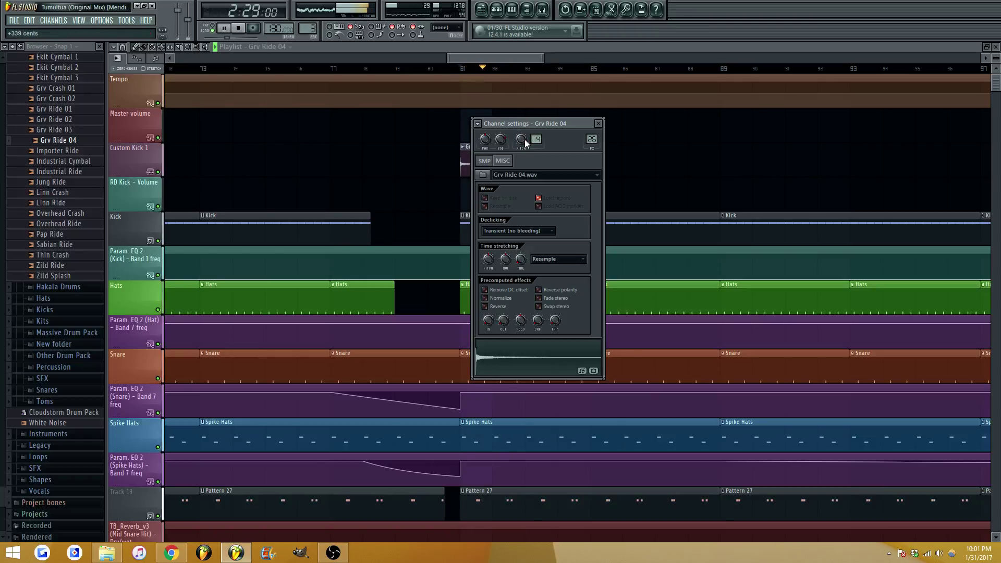
{"action": "key", "text": "Escape"}
{"action": "left_click", "coordinate": [542, 10]}
{"action": "key", "text": "space"}
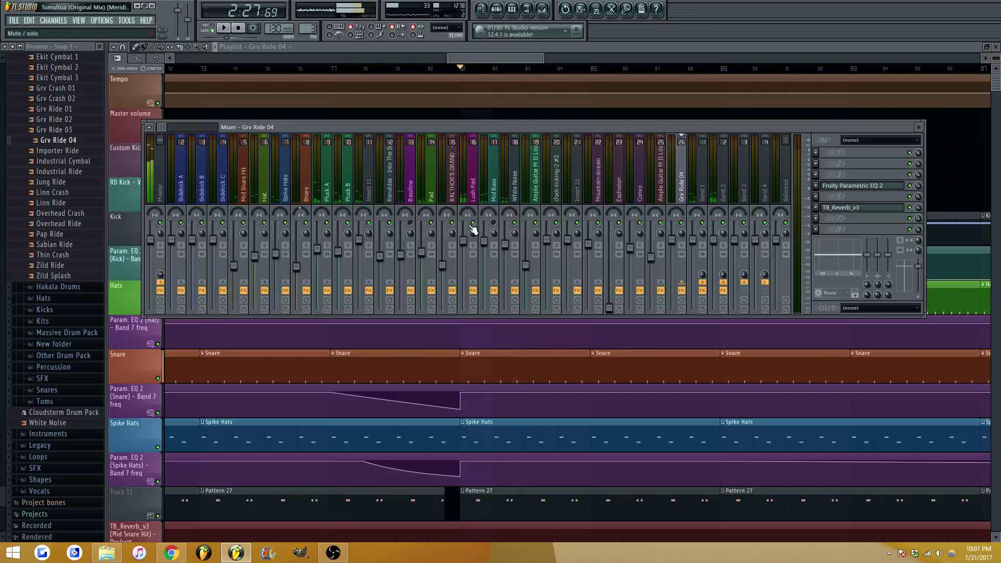
{"action": "left_click", "coordinate": [438, 68]}
{"action": "key", "text": "space"}
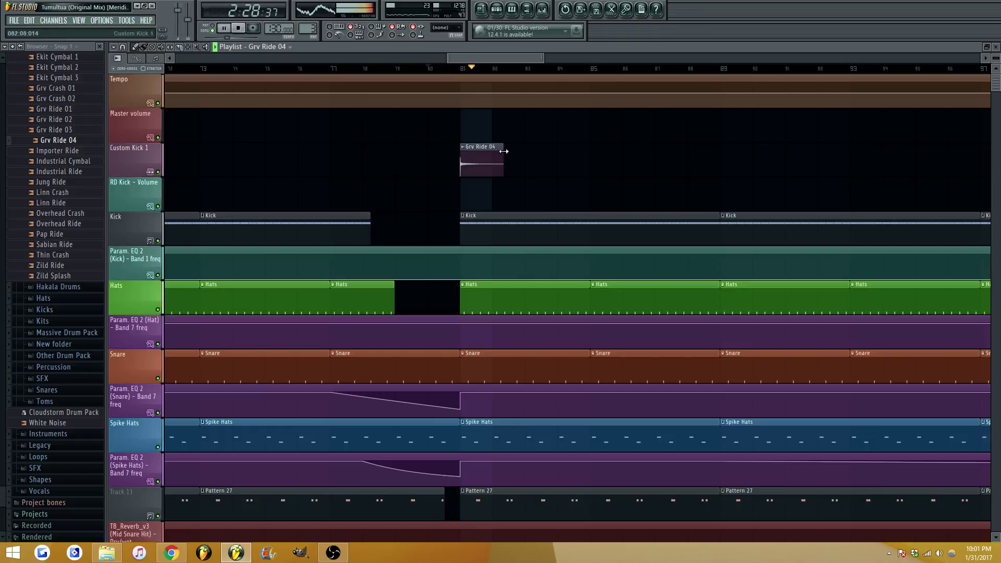
{"action": "key", "text": "space"}
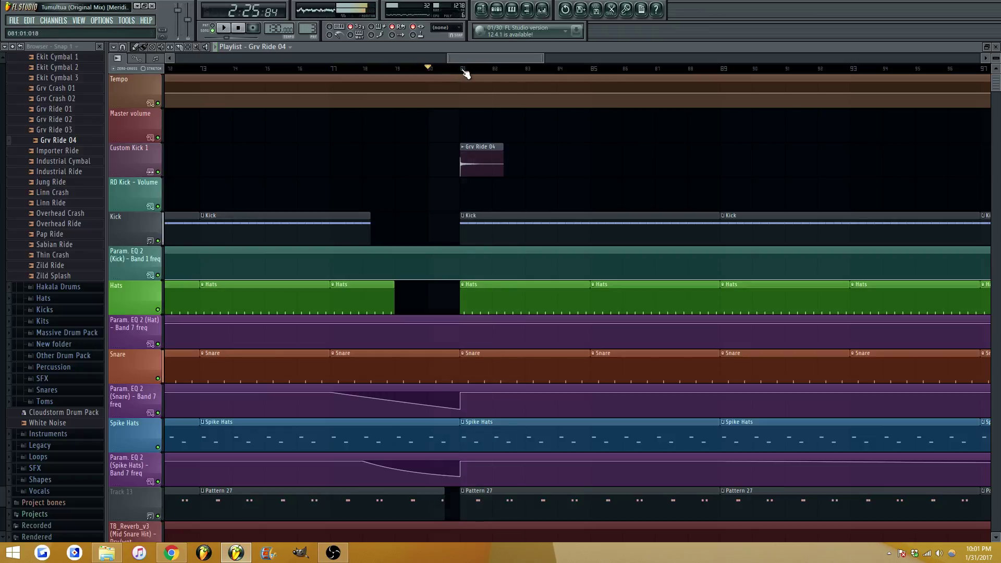
Move band 5 of the Grv Ride 04 EQ down into the low mids as a cut just above band 4
{"action": "left_click", "coordinate": [542, 9]}
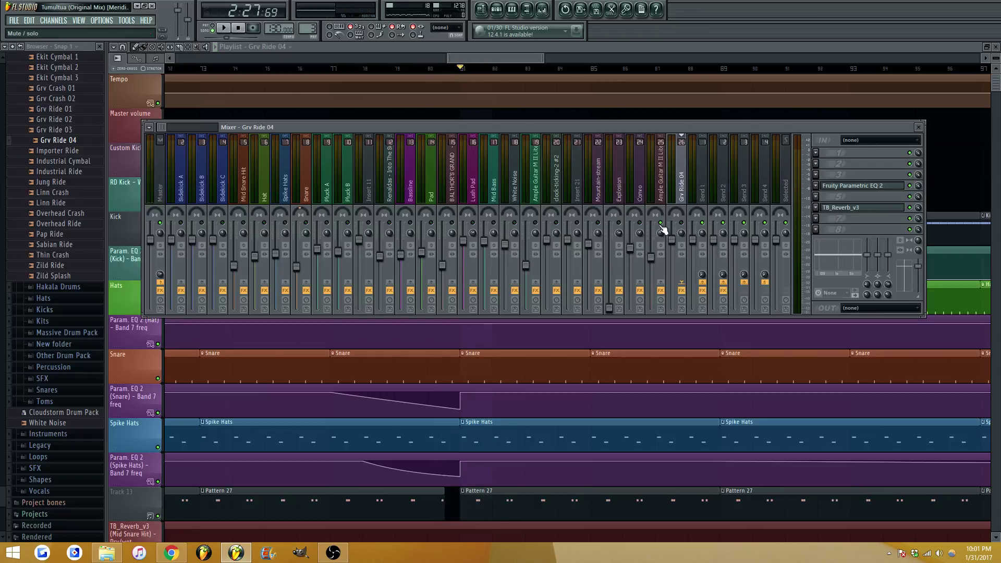
{"action": "right_click", "coordinate": [704, 282]}
{"action": "left_click", "coordinate": [715, 289]}
{"action": "key", "text": "space"}
{"action": "left_click", "coordinate": [852, 187]}
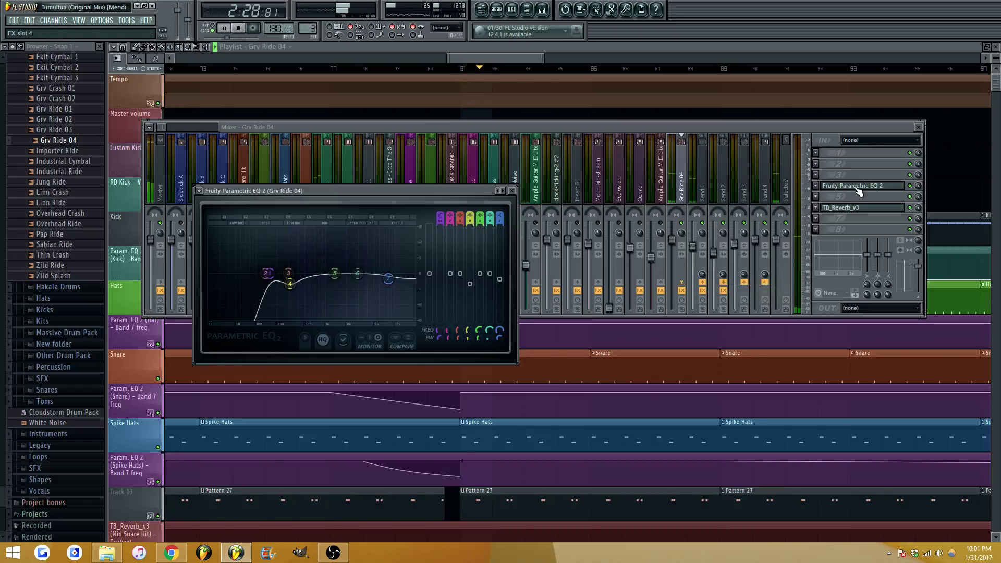
{"action": "key", "text": "space"}
{"action": "left_click_drag", "start_coordinate": [334, 273], "coordinate": [302, 291]}
{"action": "left_click", "coordinate": [511, 190]}
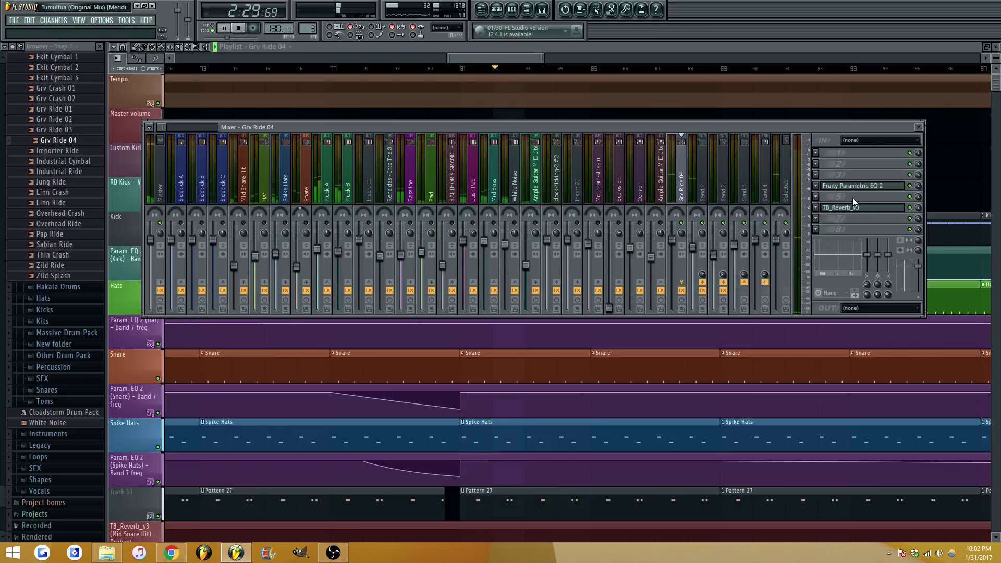
Lower the low-pass frequency of the Grv Ride 04 track's TB_Reverb_v3 to 3516 Hz and audition the ride
{"action": "left_click", "coordinate": [853, 206]}
{"action": "key", "text": "space"}
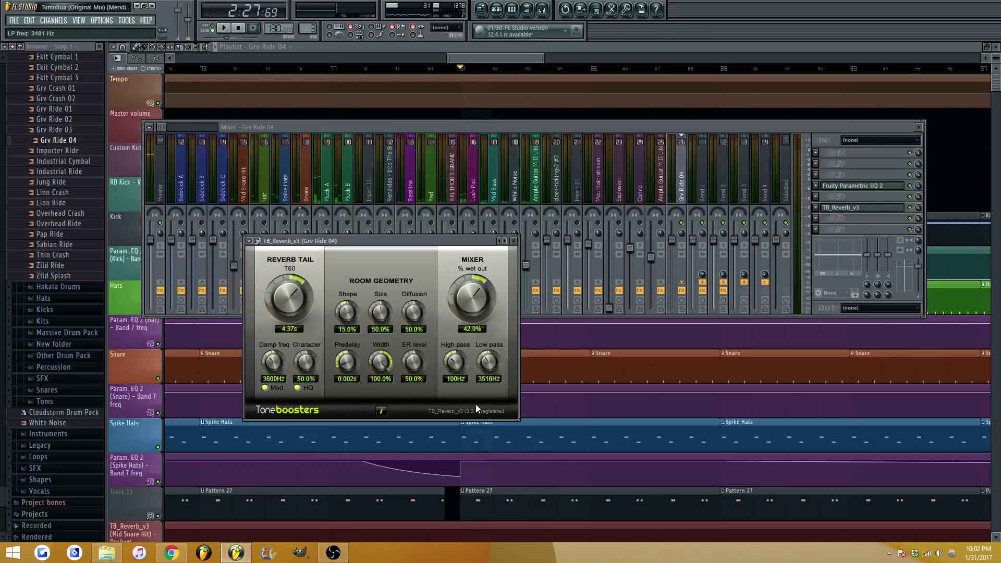
{"action": "left_click", "coordinate": [853, 206]}
{"action": "key", "text": "space"}
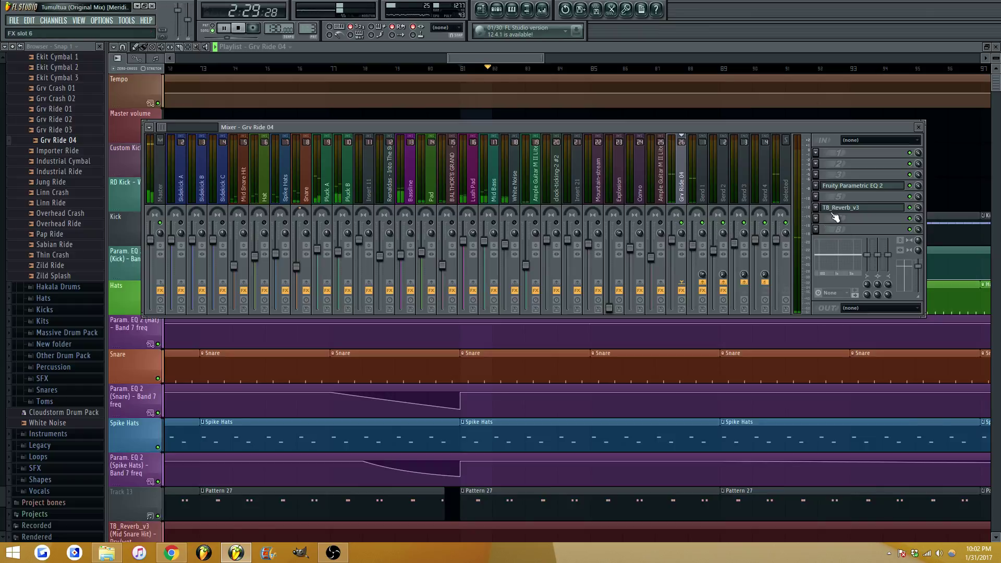
{"action": "key", "text": "space"}
Move the band 1 low cut of the Grv Ride 04 EQ to a higher frequency, around bands 4 and 5
{"action": "left_click", "coordinate": [857, 186]}
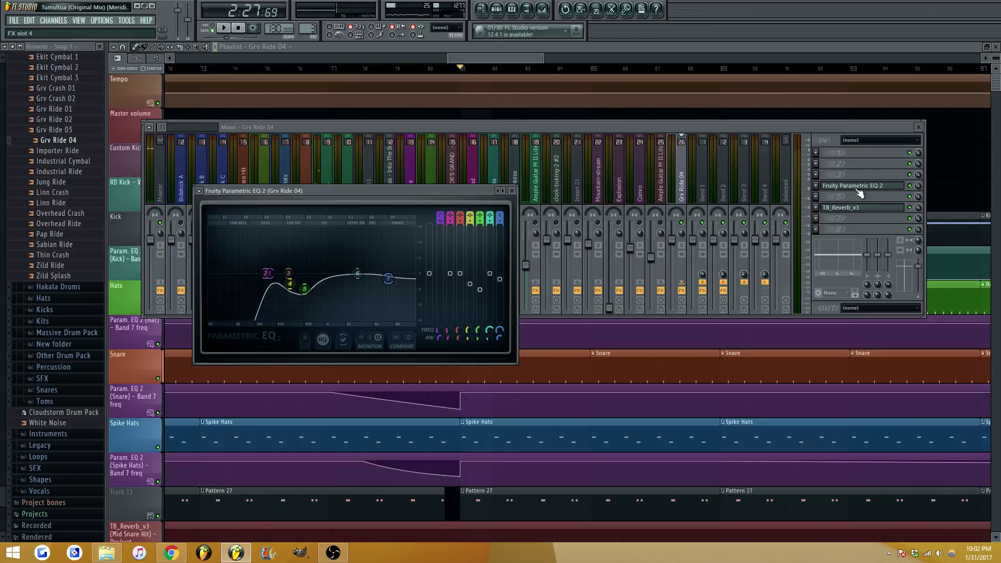
{"action": "left_click_drag", "start_coordinate": [267, 272], "coordinate": [290, 273]}
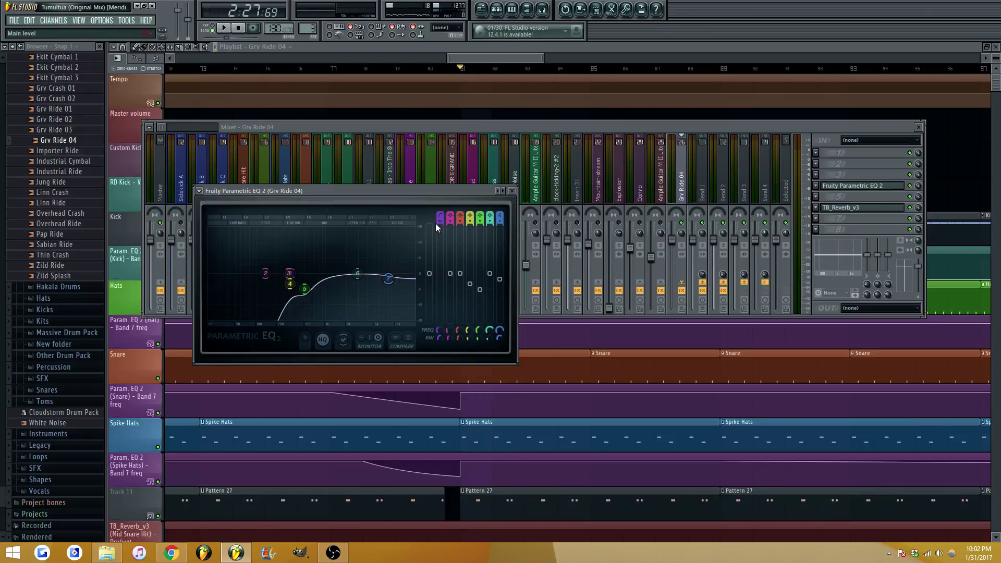
{"action": "key", "text": "space"}
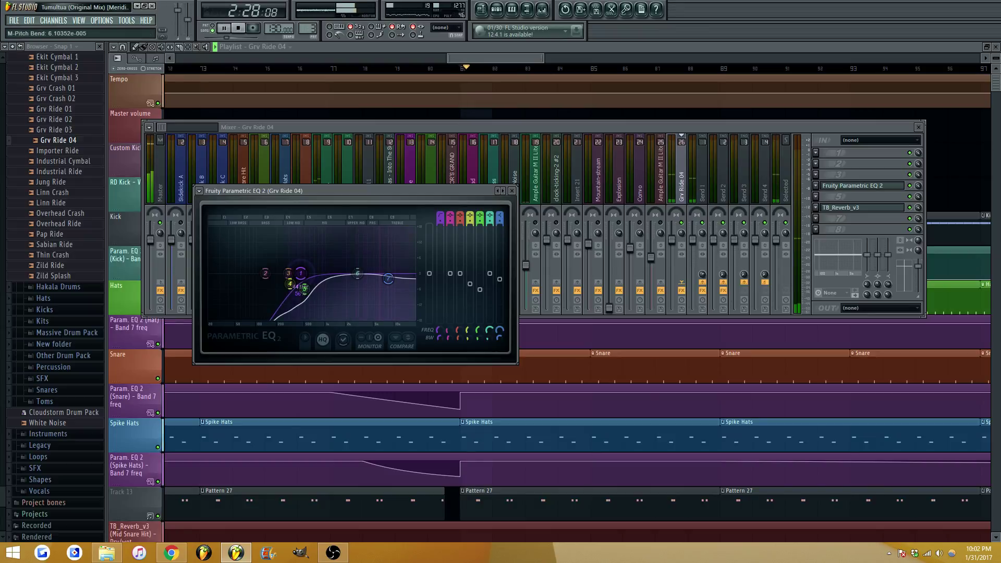
{"action": "key", "text": "Escape"}
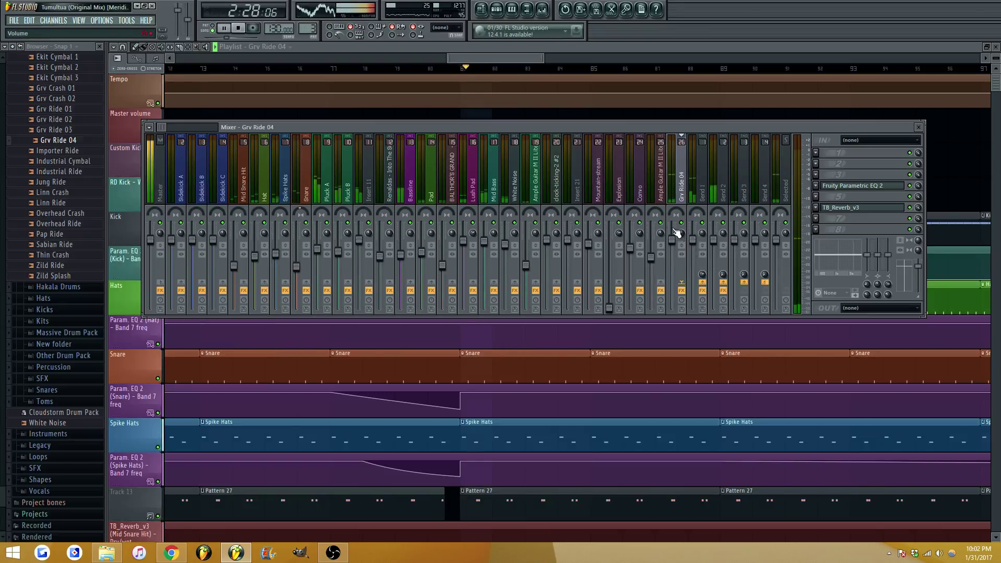
Reduce the volume level adjustment in the Grv Ride 04 channel settings and play the hit
{"action": "key", "text": "F9"}
{"action": "key", "text": "space"}
{"action": "double_click", "coordinate": [483, 172]}
{"action": "left_click", "coordinate": [504, 160]}
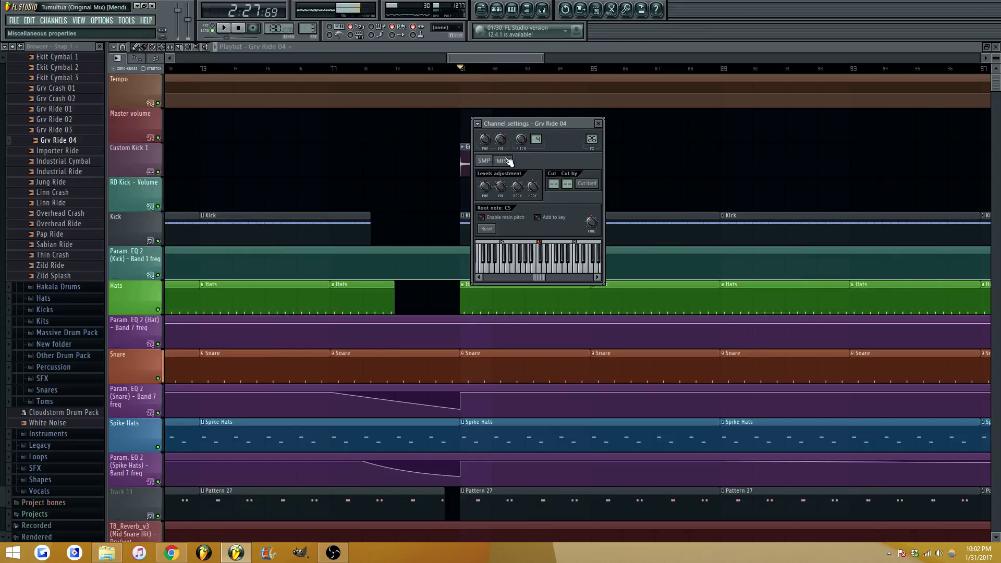
{"action": "left_click_drag", "start_coordinate": [500, 186], "coordinate": [500, 195]}
{"action": "key", "text": "space"}
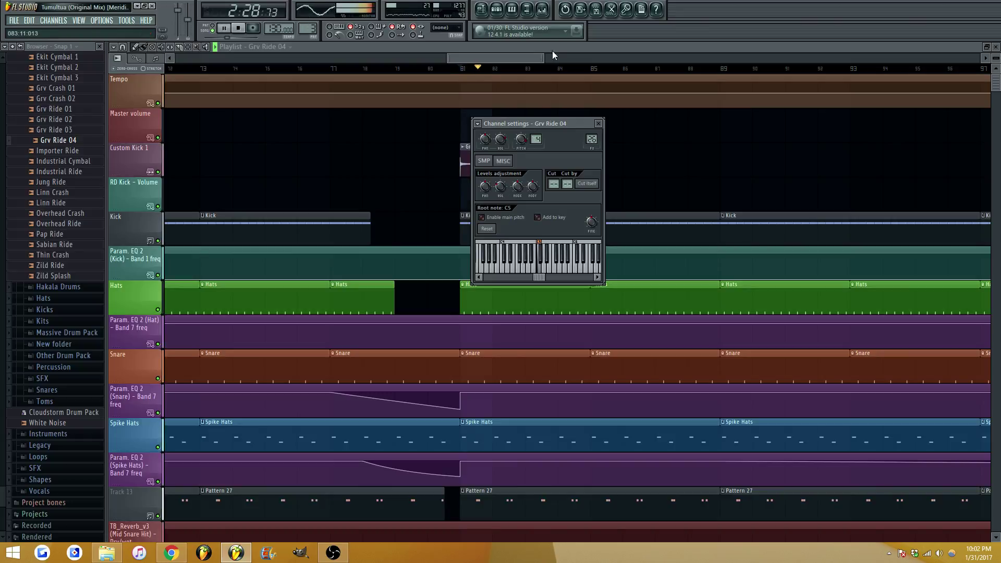
Add a second Fruity Parametric EQ 2 to the Grv Ride 04 track and place it after TB_Reverb_v3, in slot 6
{"action": "left_click", "coordinate": [545, 16]}
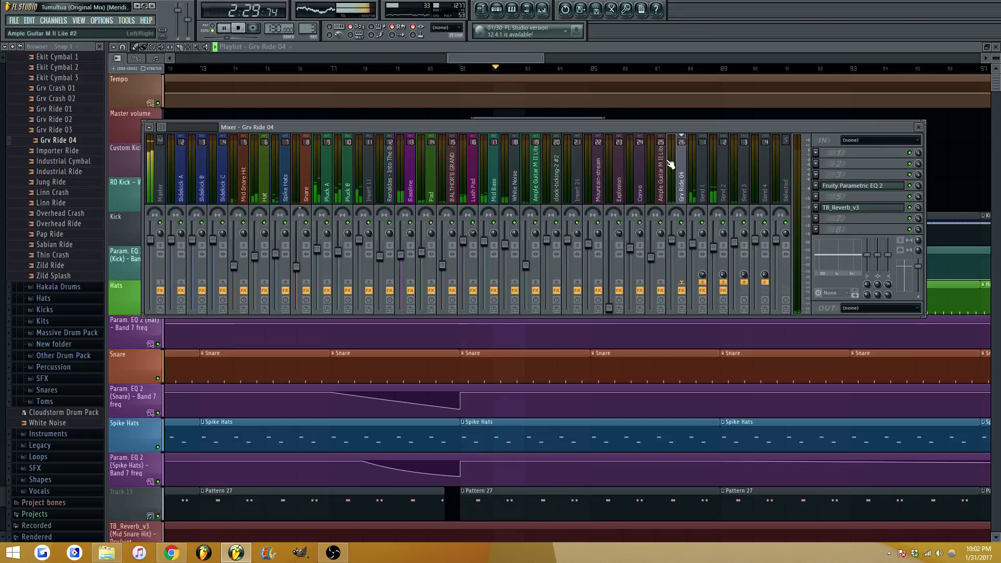
{"action": "left_click", "coordinate": [872, 192]}
{"action": "left_click", "coordinate": [872, 191]}
{"action": "left_click", "coordinate": [816, 197]}
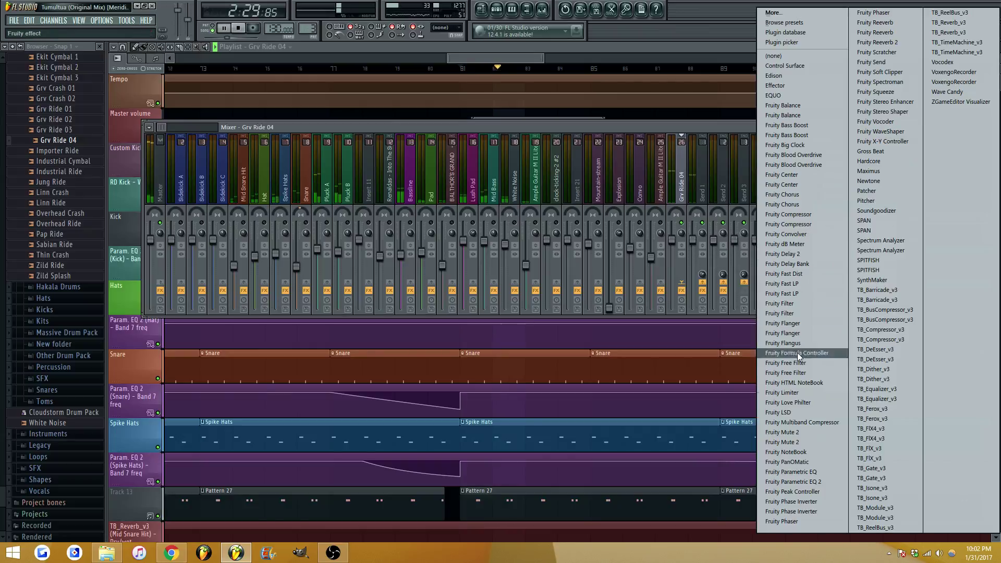
{"action": "left_click", "coordinate": [805, 481]}
{"action": "left_click", "coordinate": [859, 208]}
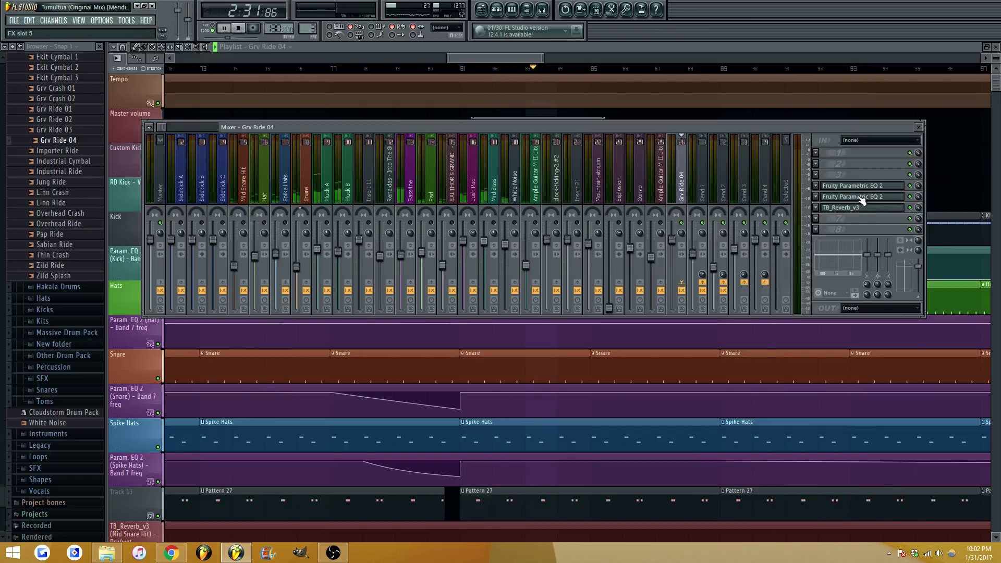
{"action": "left_click", "coordinate": [858, 208]}
Shift band 5 of the post-reverb EQ to a higher frequency with a slight cut, and audition the ride
{"action": "key", "text": "space"}
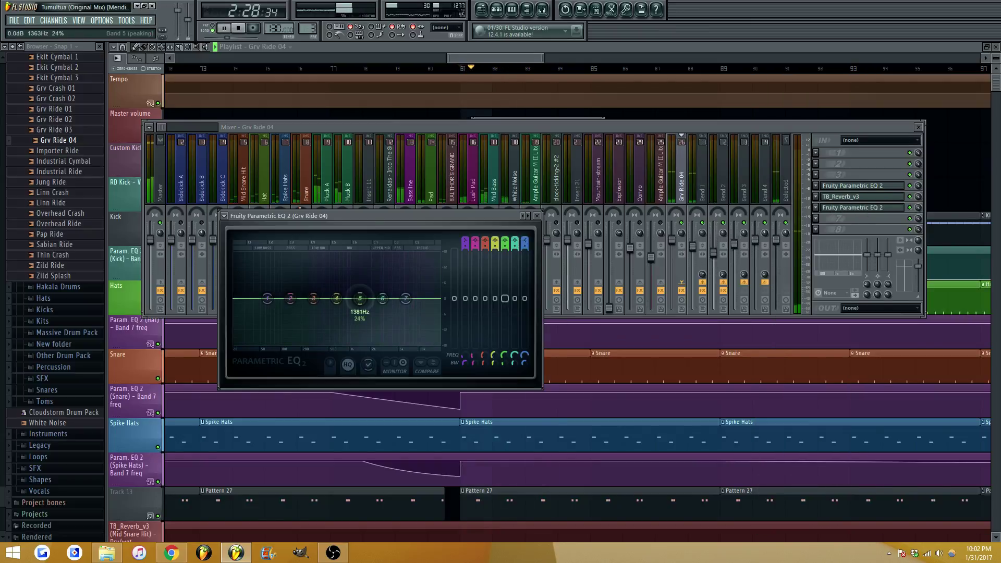
{"action": "left_click_drag", "start_coordinate": [359, 298], "coordinate": [383, 309]}
{"action": "key", "text": "space"}
{"action": "key", "text": "space"}
{"action": "key", "text": "space"}
{"action": "key", "text": "Escape"}
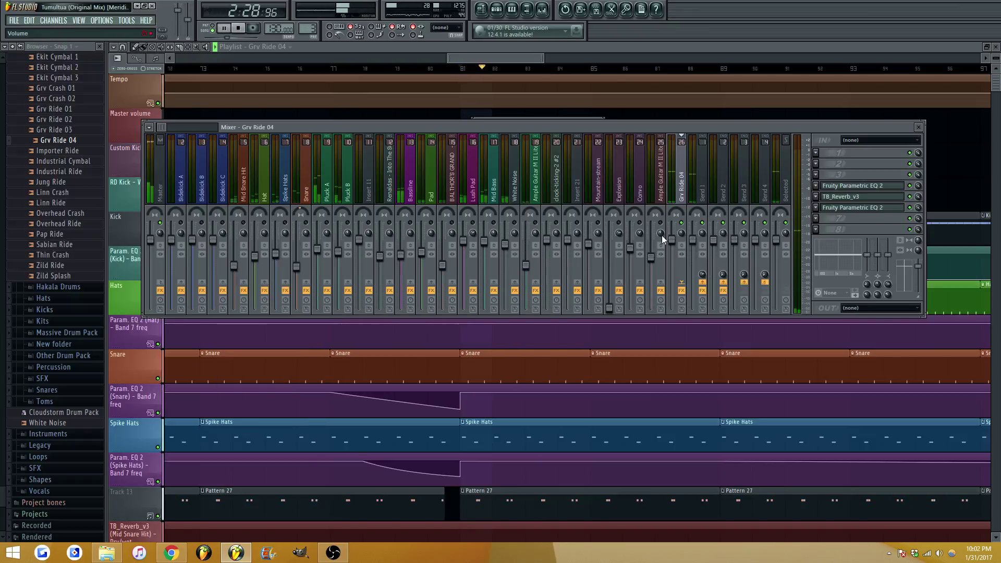
{"action": "right_click", "coordinate": [681, 223]}
{"action": "key", "text": "Escape"}
{"action": "key", "text": "space"}
Play from before bar 81 and pan the Grv Ride 04 channel to about 60% right
{"action": "left_click", "coordinate": [442, 67]}
{"action": "key", "text": "Escape"}
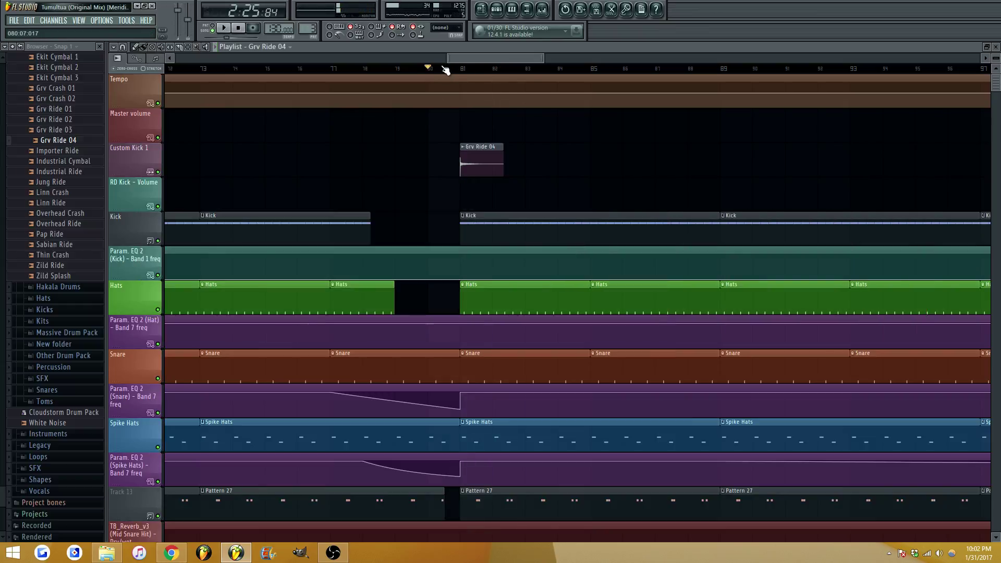
{"action": "key", "text": "space"}
{"action": "scroll", "coordinate": [479, 57], "scroll_direction": "down", "scroll_amount": 2}
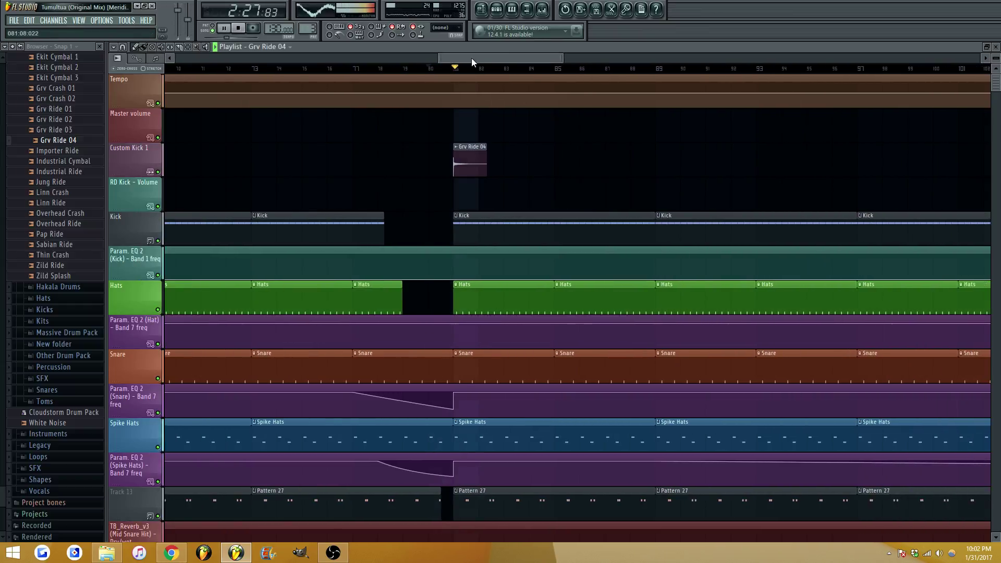
{"action": "double_click", "coordinate": [469, 156]}
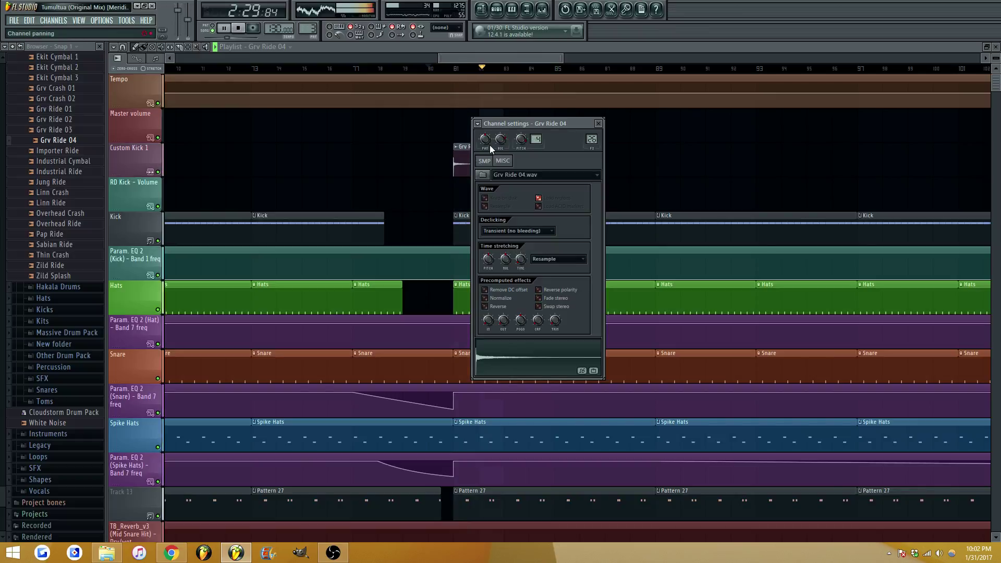
{"action": "key", "text": "space"}
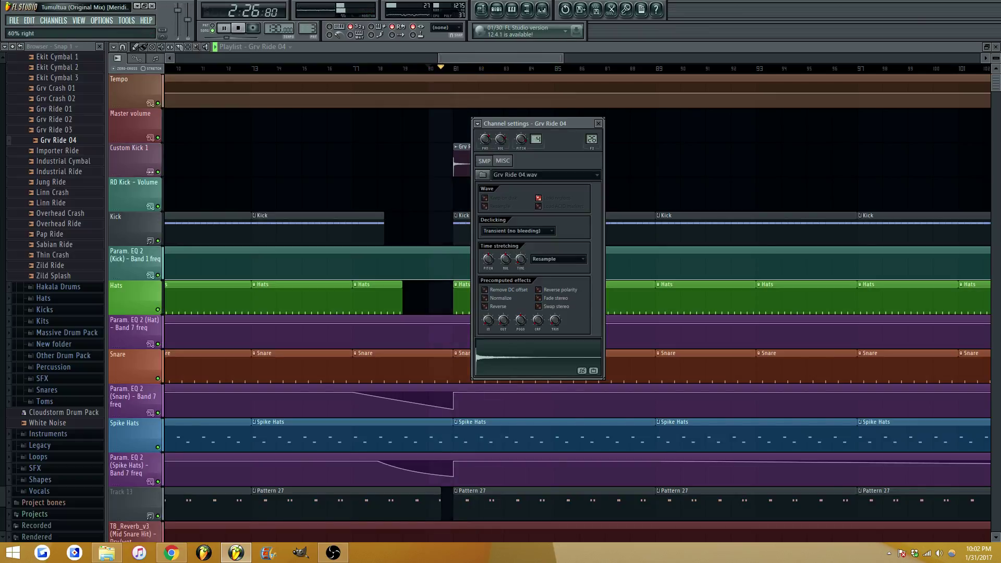
{"action": "left_click_drag", "start_coordinate": [484, 139], "coordinate": [487, 144]}
{"action": "key", "text": "Escape"}
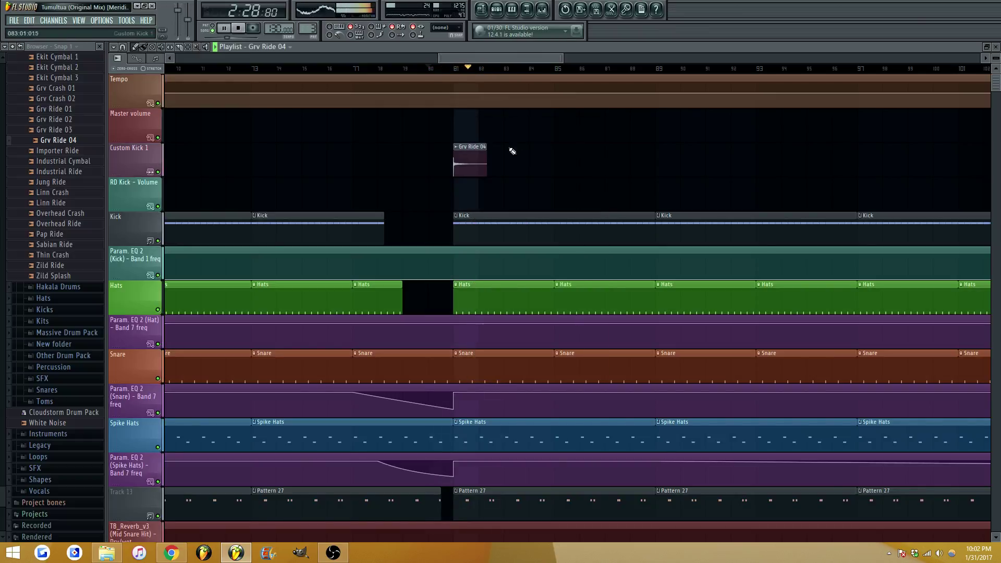
Save the project and play on through the arrangement past bar 97
{"action": "scroll", "coordinate": [497, 56], "scroll_direction": "down", "scroll_amount": 3}
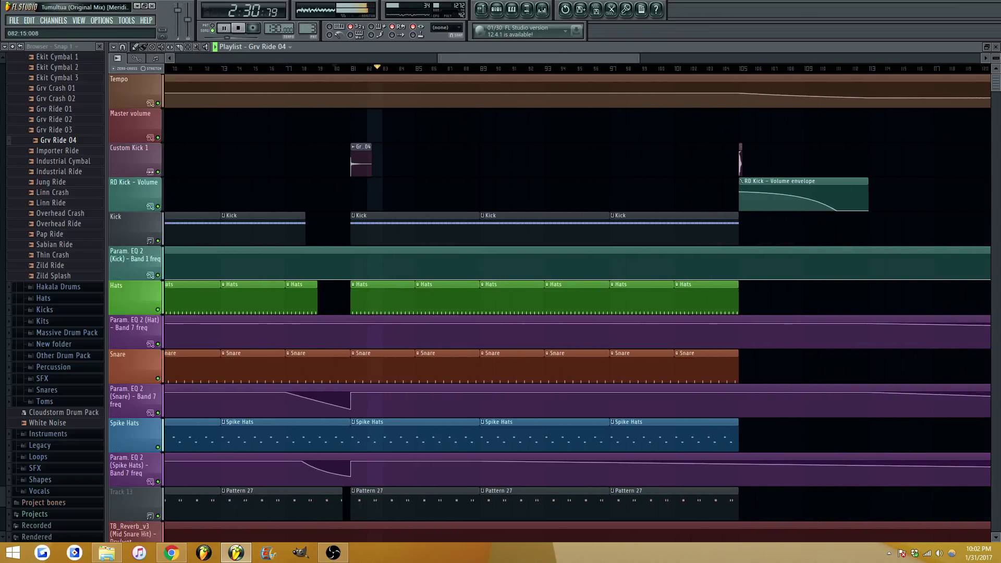
{"action": "scroll", "coordinate": [496, 55], "scroll_direction": "down", "scroll_amount": 1}
{"action": "scroll", "coordinate": [502, 54], "scroll_direction": "up", "scroll_amount": 1}
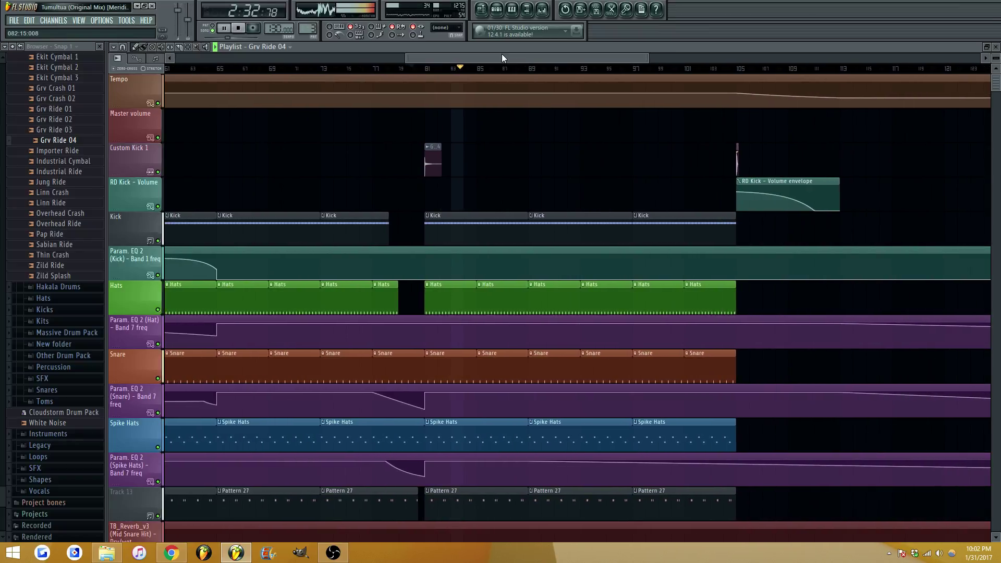
{"action": "key", "text": "ctrl+s"}
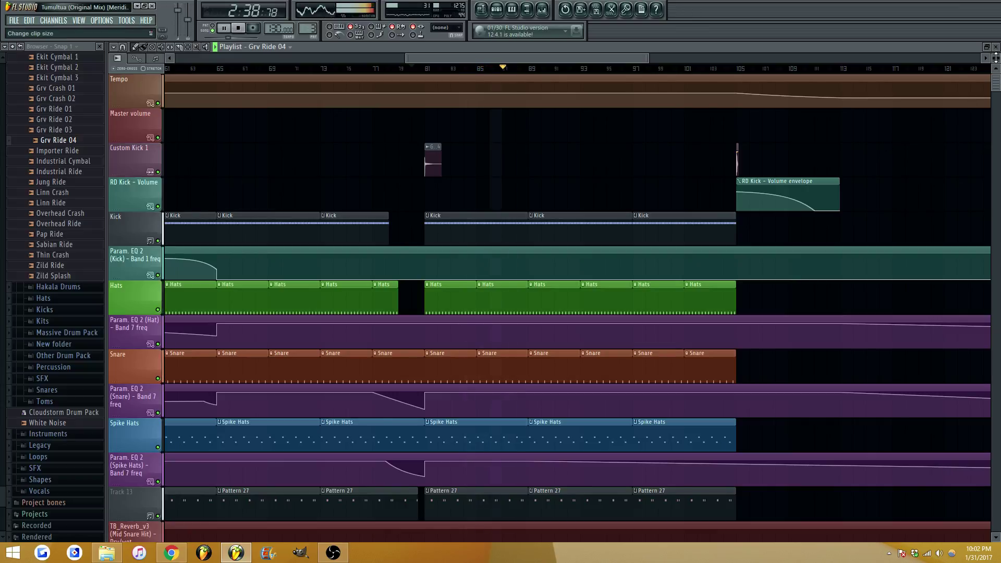
{"action": "scroll", "coordinate": [545, 62], "scroll_direction": "down", "scroll_amount": 2}
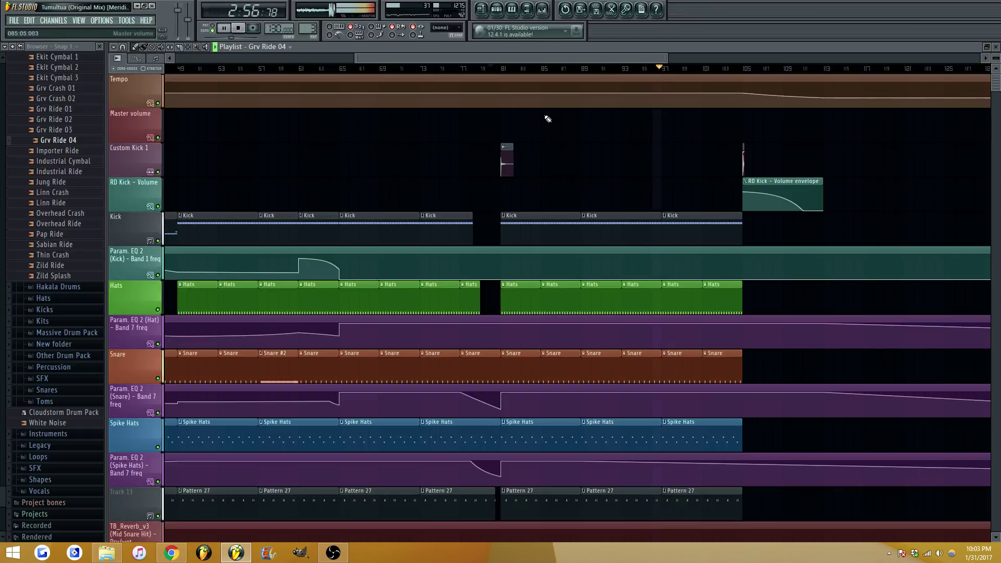
{"action": "left_click_drag", "start_coordinate": [584, 59], "coordinate": [698, 55]}
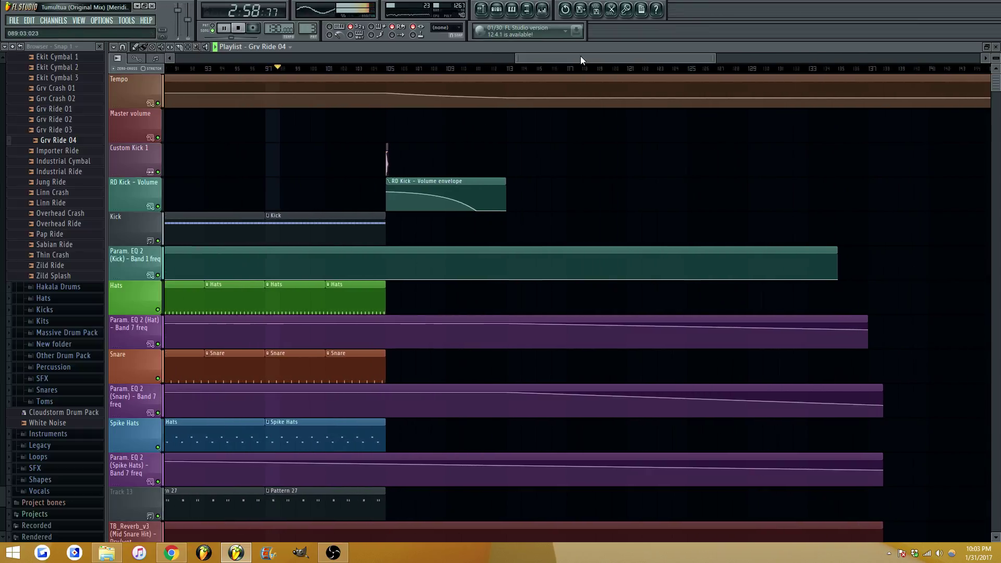
Add points at bars 101 and 105 to the Kick's Band 1 frequency automation so it rises gently into bar 105
{"action": "scroll", "coordinate": [422, 204], "scroll_direction": "down", "scroll_amount": 3}
{"action": "scroll", "coordinate": [421, 202], "scroll_direction": "down", "scroll_amount": 15}
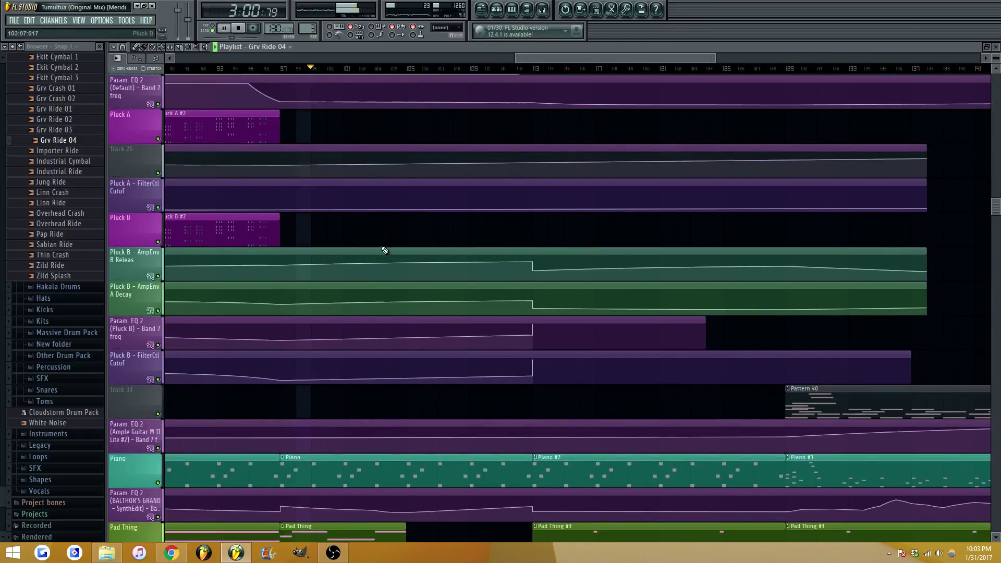
{"action": "scroll", "coordinate": [401, 277], "scroll_direction": "up", "scroll_amount": 18}
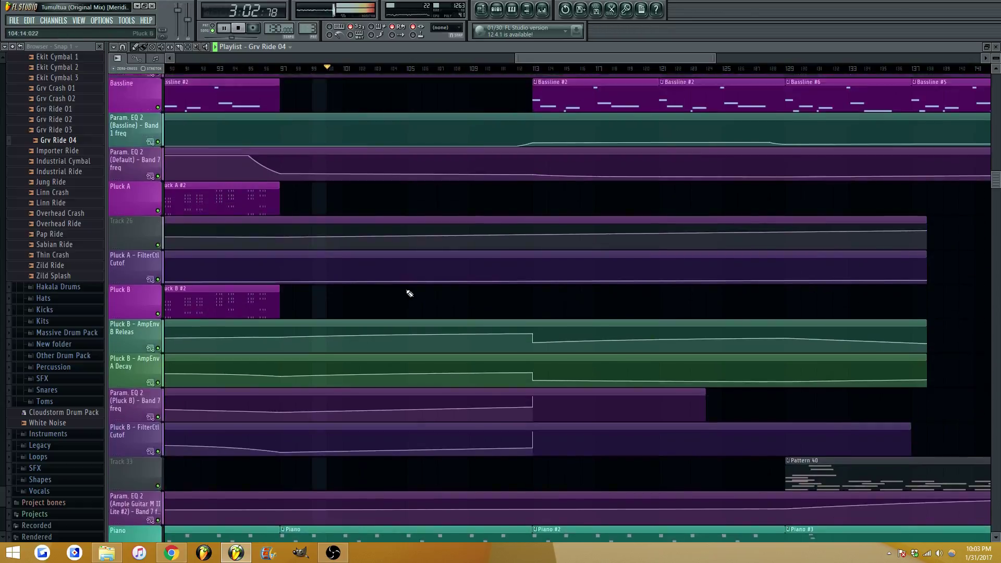
{"action": "scroll", "coordinate": [377, 304], "scroll_direction": "up", "scroll_amount": 4}
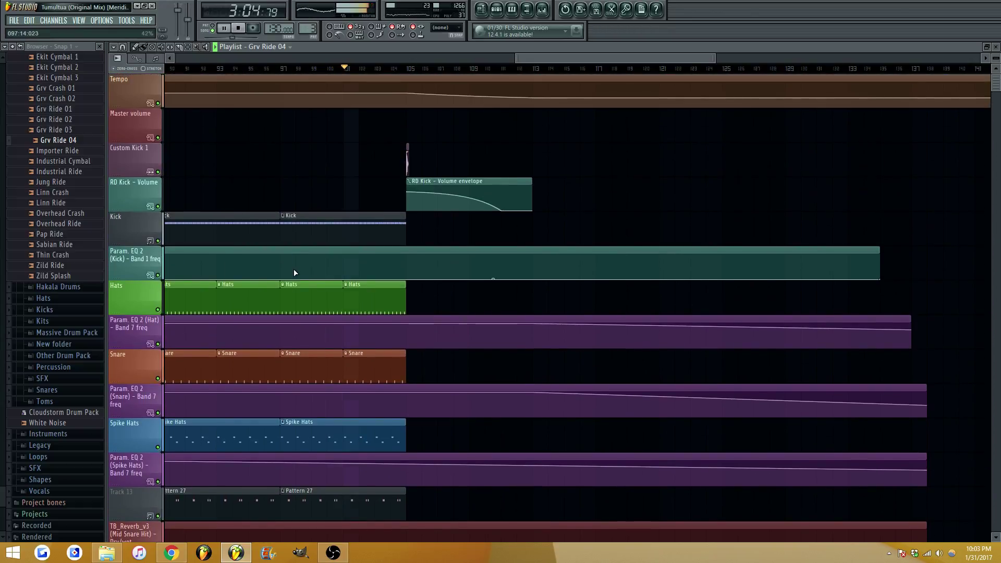
{"action": "left_click_drag", "start_coordinate": [408, 278], "coordinate": [409, 271]}
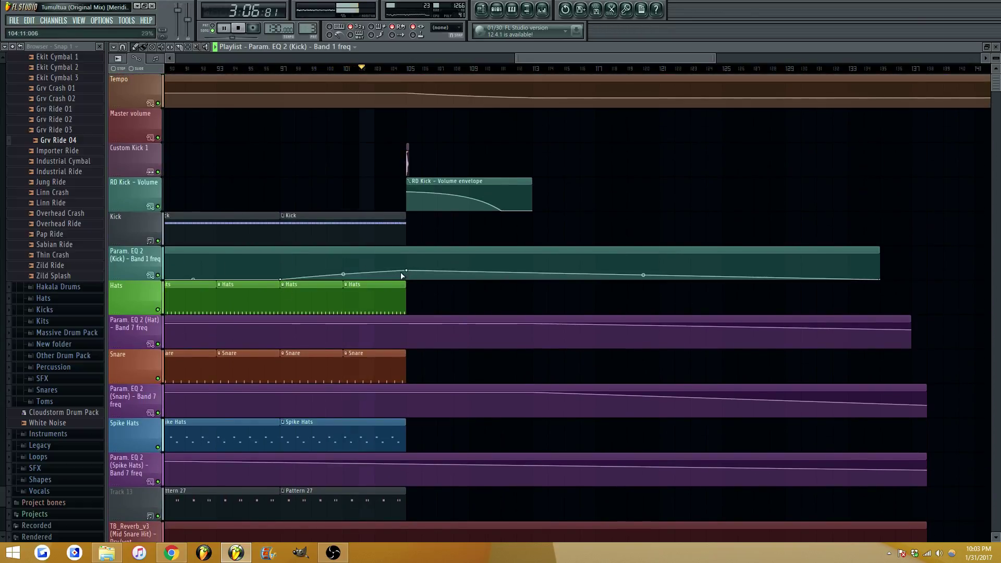
{"action": "left_click", "coordinate": [346, 278]}
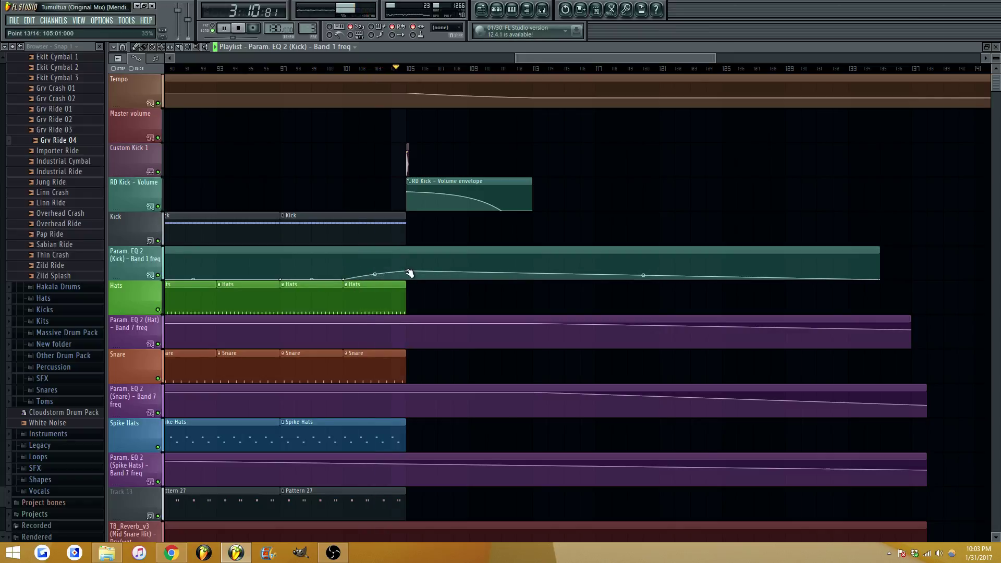
Replay from about bar 100 and lower the Snare's Band 7 frequency automation between bars 101 and 105
{"action": "scroll", "coordinate": [291, 113], "scroll_direction": "down", "scroll_amount": 1}
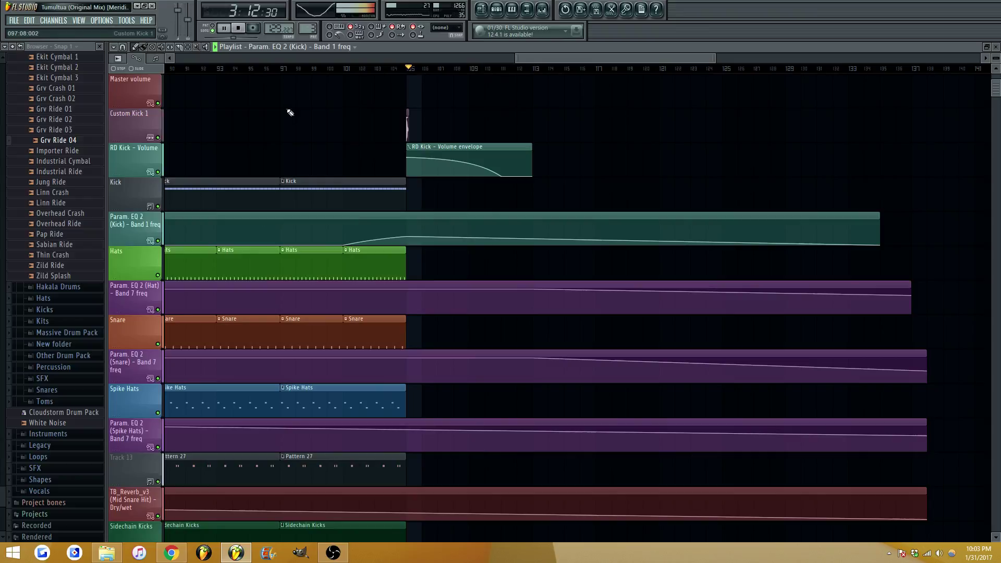
{"action": "left_click", "coordinate": [331, 69]}
{"action": "left_click", "coordinate": [343, 359]}
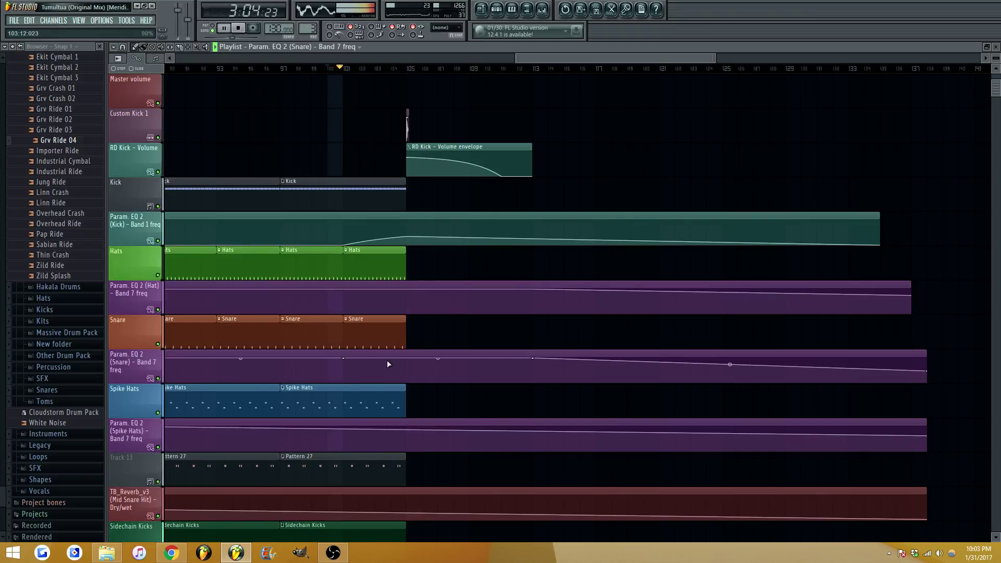
{"action": "left_click", "coordinate": [409, 370]}
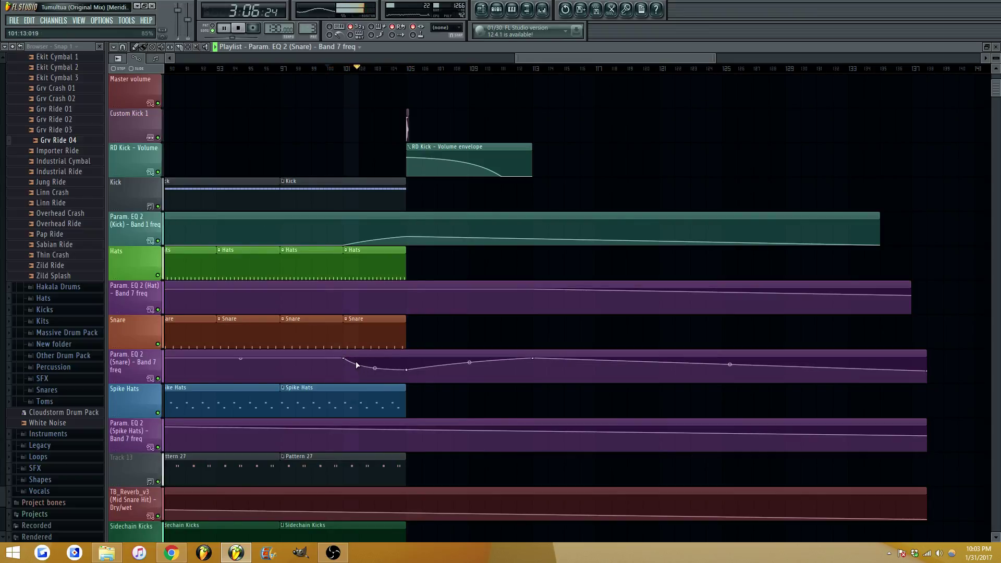
{"action": "left_click_drag", "start_coordinate": [406, 369], "coordinate": [400, 366]}
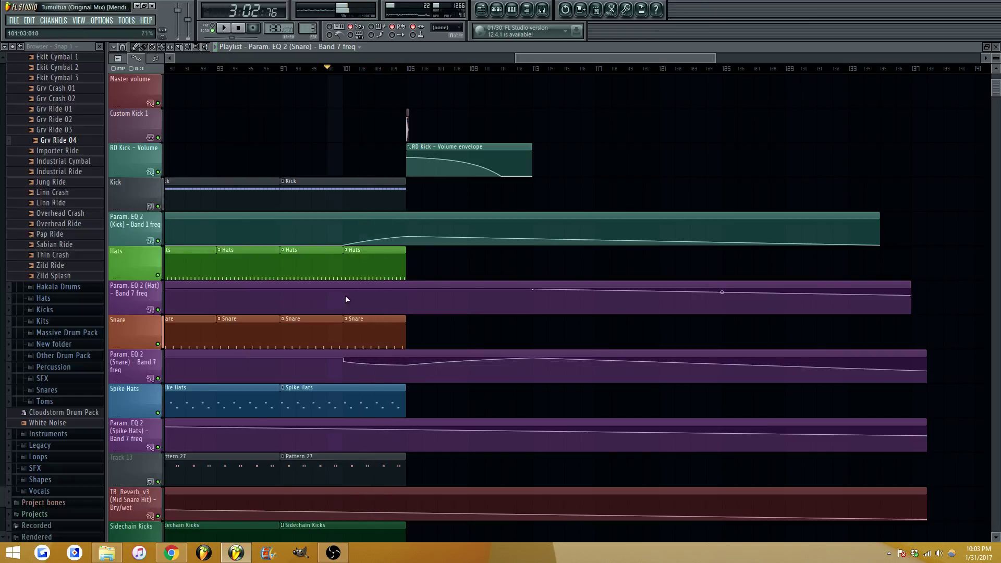
Lower the Hat and Spike Hats Band 7 frequency automation from bar 101 into bar 105
{"action": "left_click_drag", "start_coordinate": [343, 289], "coordinate": [346, 292]}
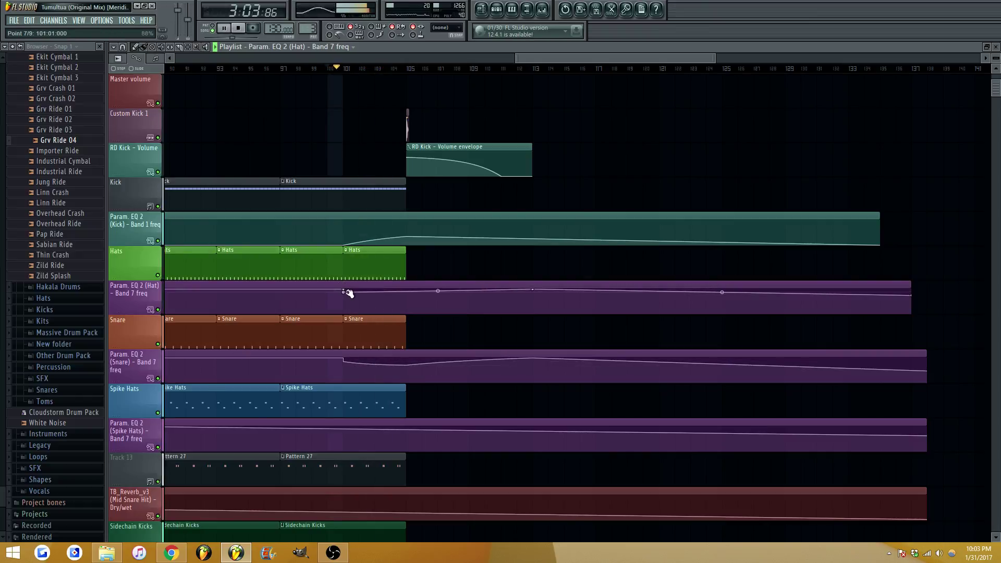
{"action": "right_click", "coordinate": [409, 297]}
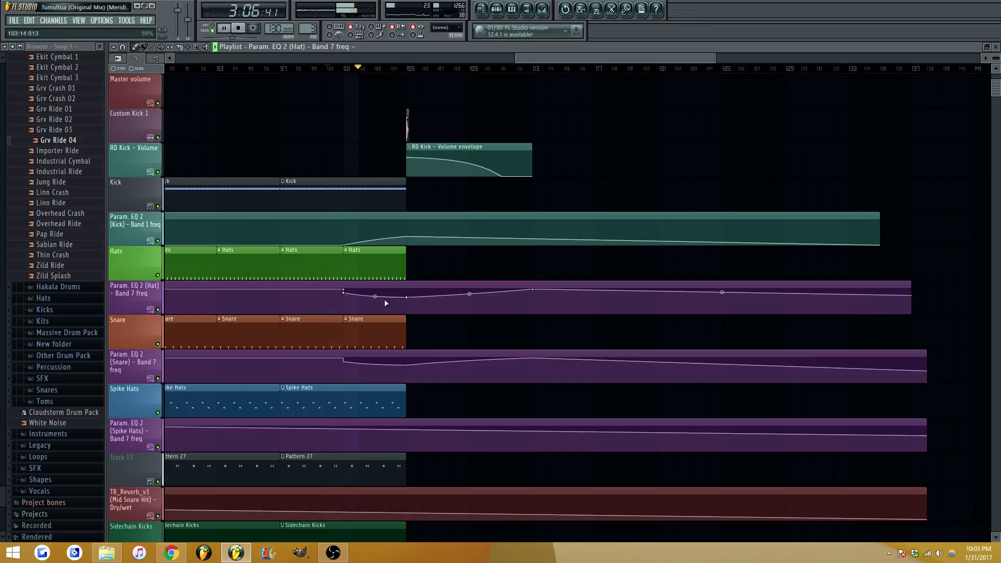
{"action": "right_click", "coordinate": [342, 428]}
{"action": "right_click", "coordinate": [374, 431]}
{"action": "right_click", "coordinate": [409, 435]}
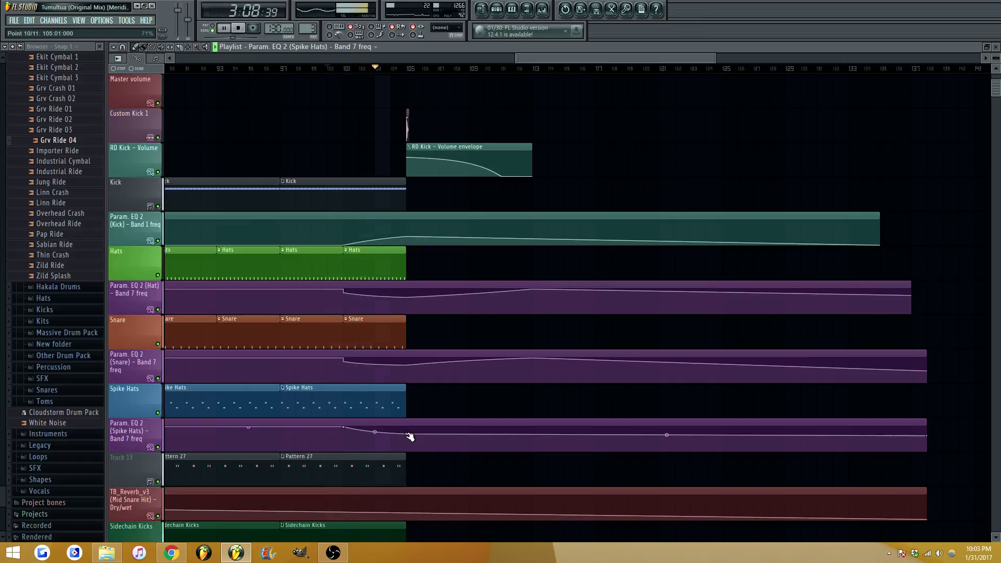
Try removing the Pattern 27 clip at bar 97 during playback, and undo the removal
{"action": "scroll", "coordinate": [403, 401], "scroll_direction": "down", "scroll_amount": 5}
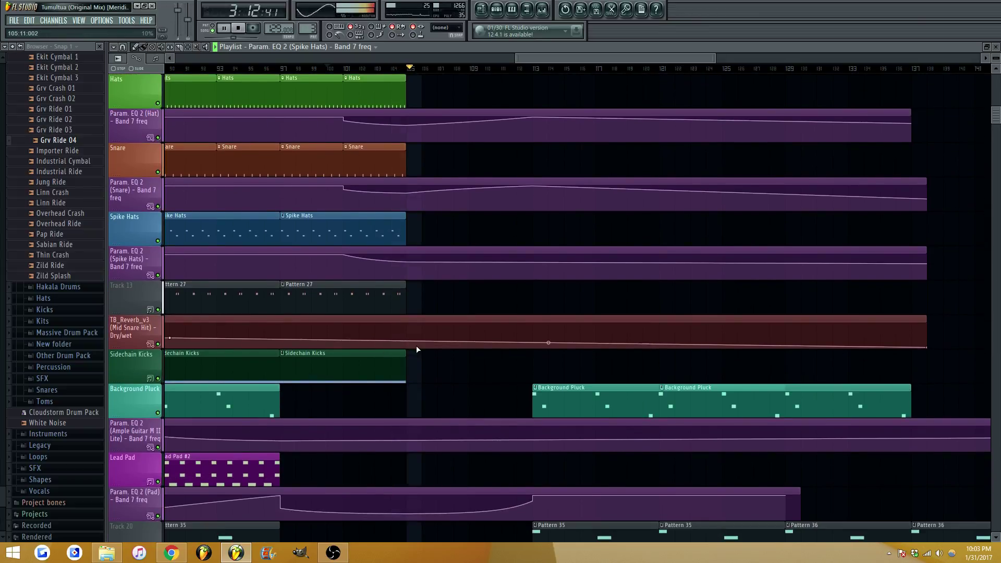
{"action": "key", "text": "space"}
{"action": "key", "text": "space"}
{"action": "right_click", "coordinate": [397, 303]}
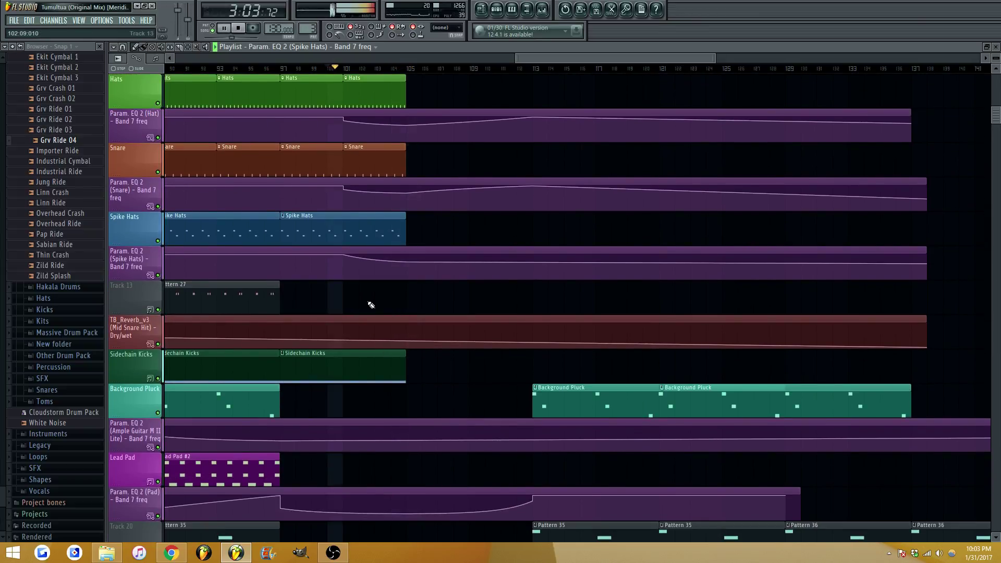
{"action": "key", "text": "ctrl+z"}
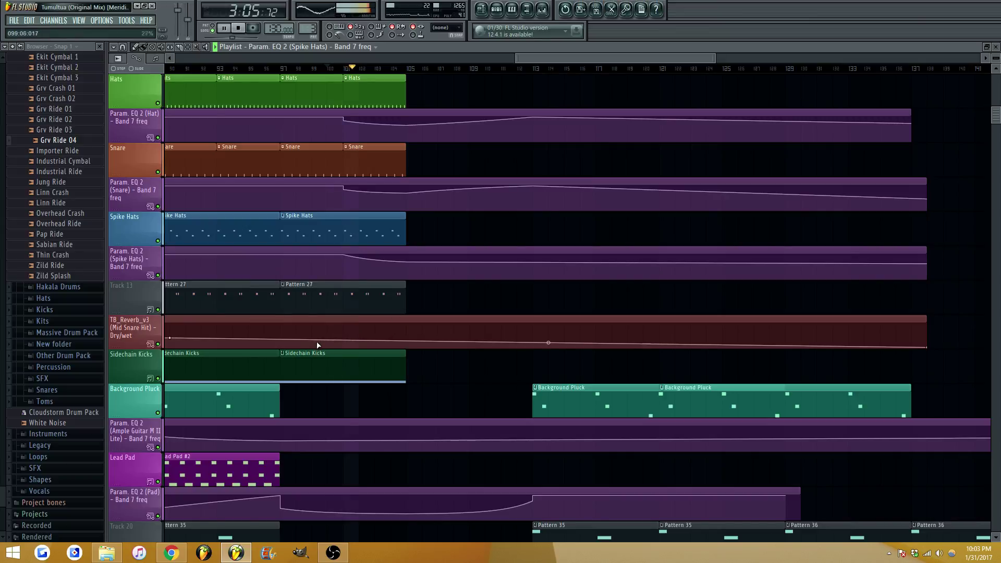
Add points at bars 97, 100 and 105 to the Mid Snare Hit reverb's dry/wet automation, curving it upward into bar 105
{"action": "left_click_drag", "start_coordinate": [365, 340], "coordinate": [279, 339]}
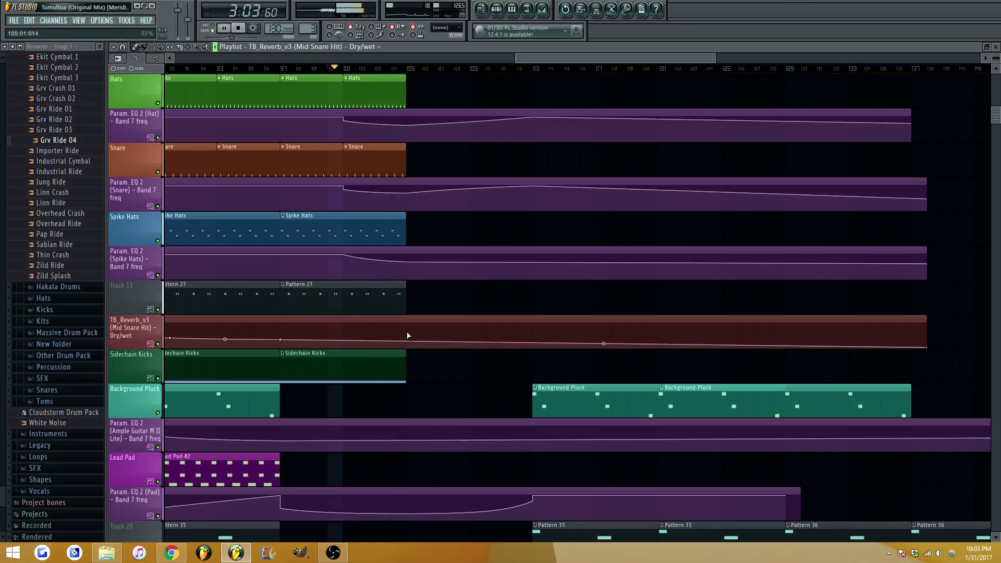
{"action": "left_click", "coordinate": [327, 339]}
{"action": "left_click", "coordinate": [407, 327]}
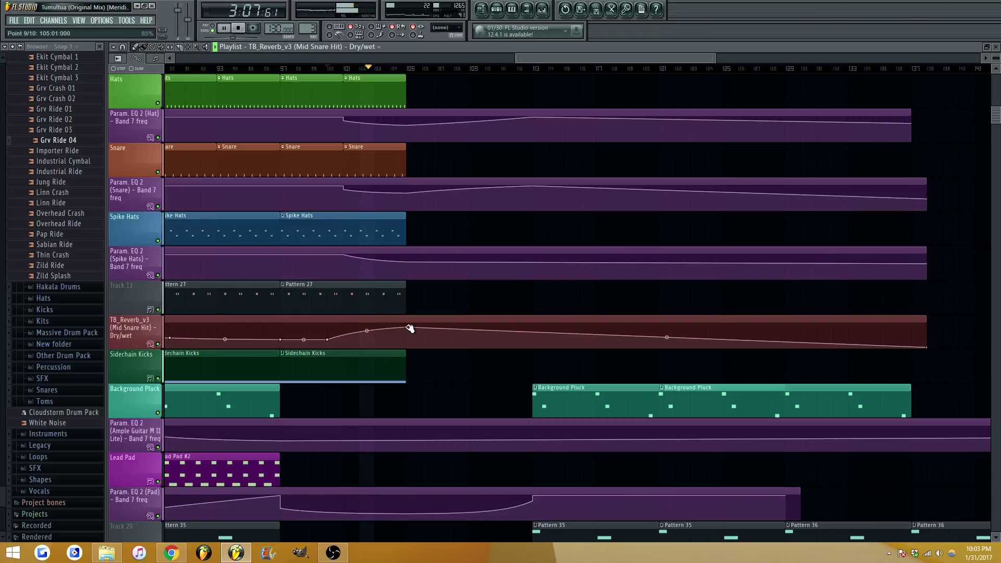
Try shortening the second Sidechain Kicks clip by one bar, and undo the resize
{"action": "scroll", "coordinate": [410, 329], "scroll_direction": "down", "scroll_amount": 2}
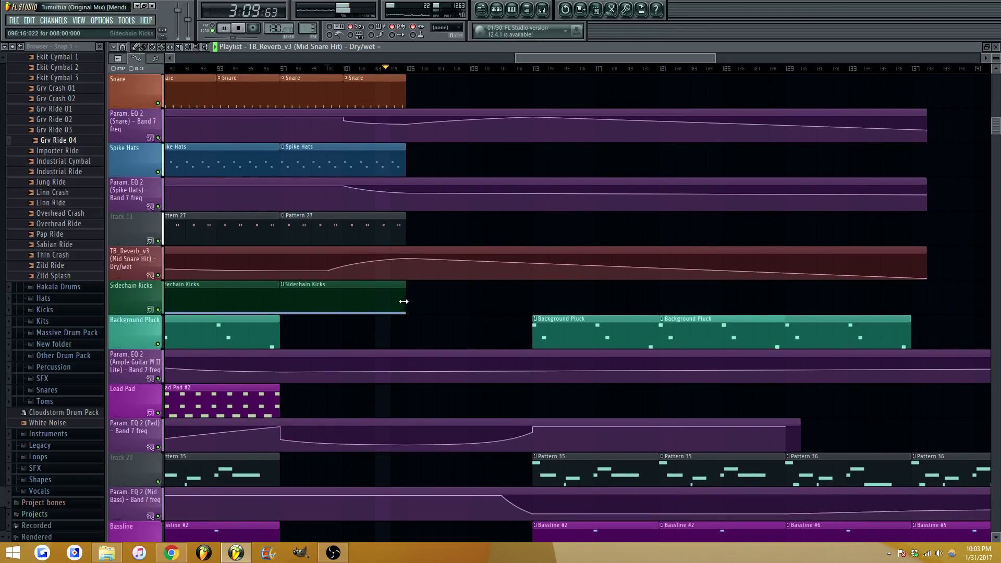
{"action": "left_click_drag", "start_coordinate": [406, 313], "coordinate": [400, 311]}
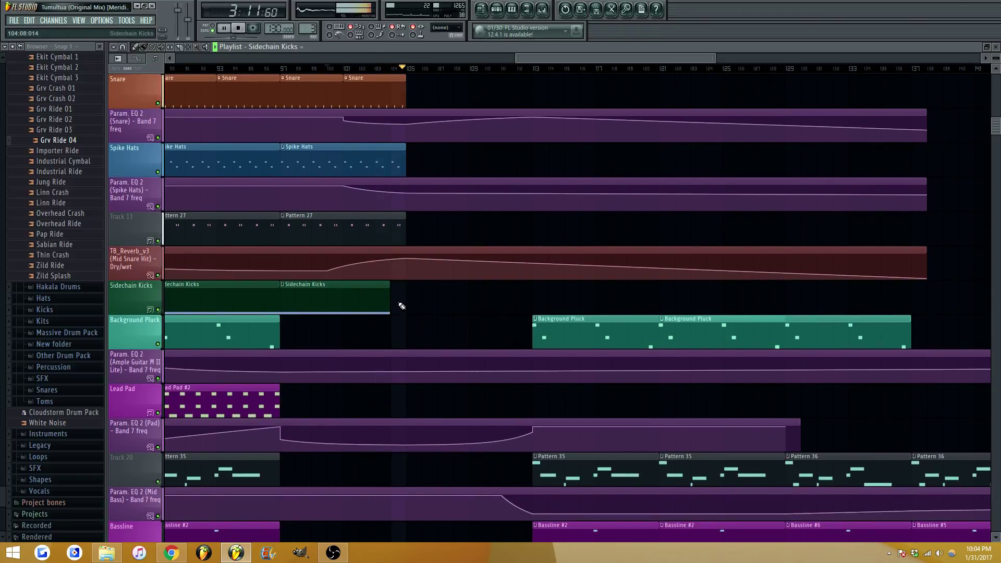
{"action": "key", "text": "ctrl+z"}
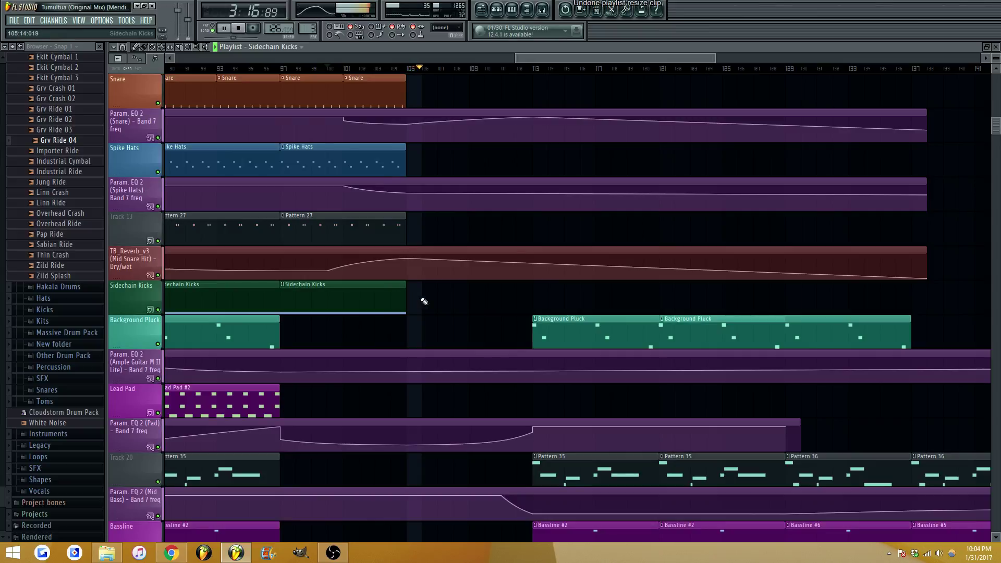
Shorten the Piano clip at bar 97 to end at bar 105 and replay from about bar 104
{"action": "scroll", "coordinate": [430, 294], "scroll_direction": "down", "scroll_amount": 3}
{"action": "scroll", "coordinate": [433, 281], "scroll_direction": "down", "scroll_amount": 15}
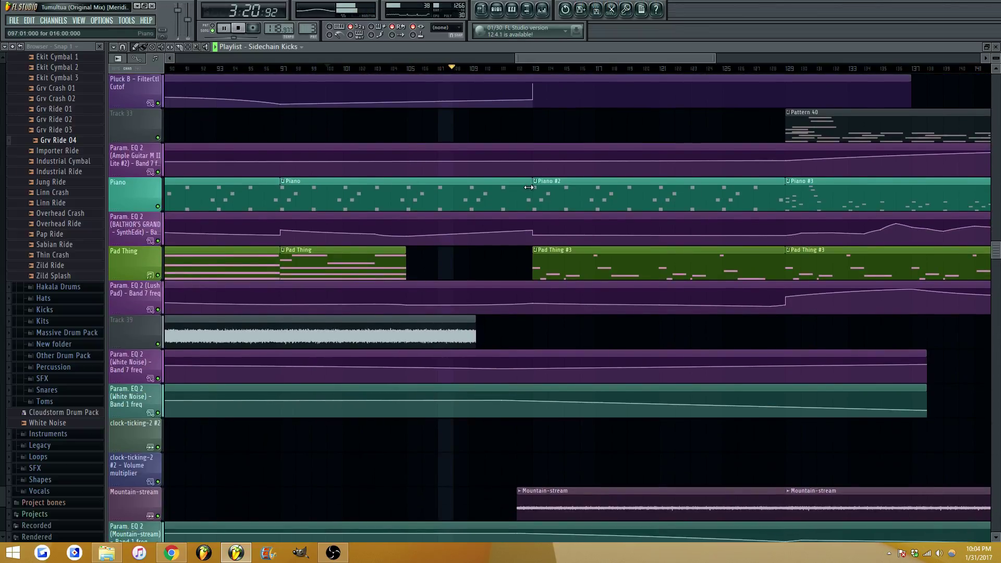
{"action": "left_click", "coordinate": [526, 188]}
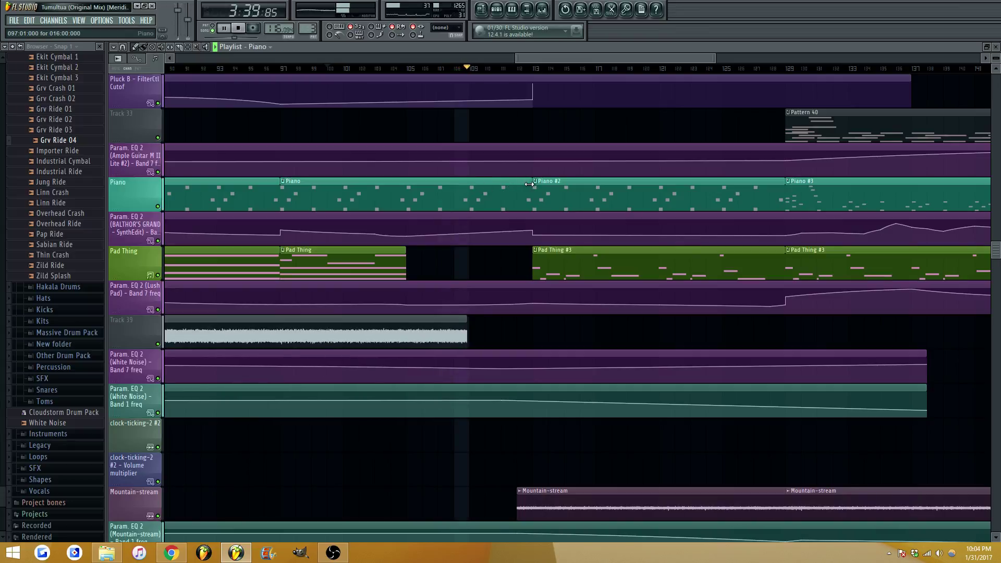
{"action": "left_click_drag", "start_coordinate": [531, 191], "coordinate": [400, 209]}
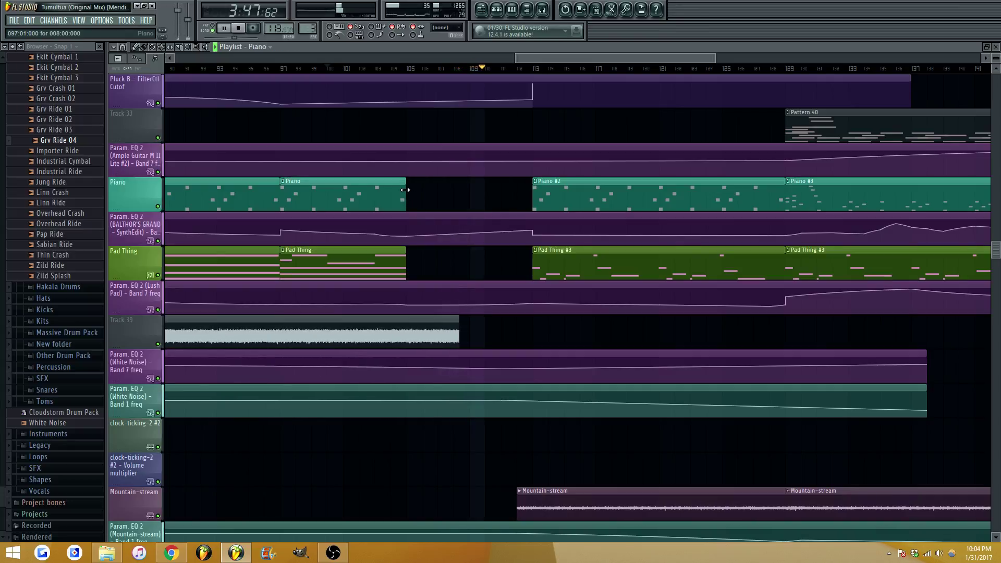
{"action": "scroll", "coordinate": [408, 209], "scroll_direction": "down", "scroll_amount": 3}
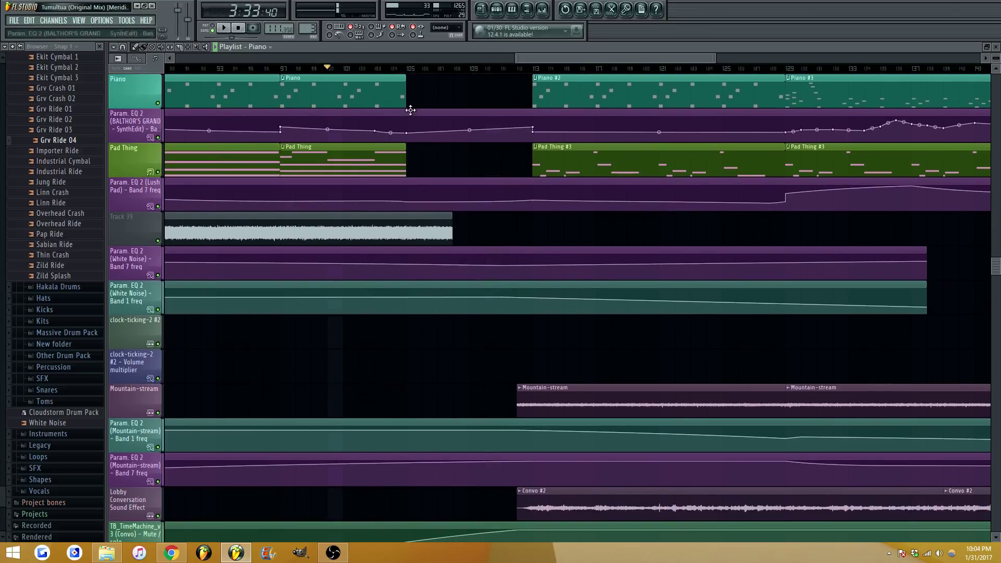
{"action": "left_click", "coordinate": [394, 70]}
In the White Noise Band 7 frequency automation, move the bar 111 point to bar 110 and add a lower point at bar 113
{"action": "scroll", "coordinate": [459, 214], "scroll_direction": "down", "scroll_amount": 4}
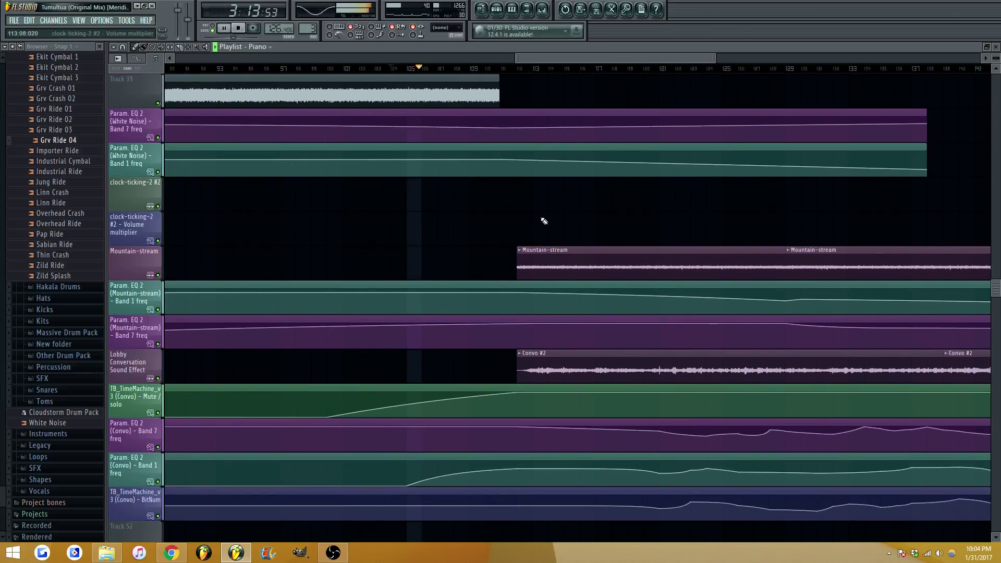
{"action": "scroll", "coordinate": [503, 317], "scroll_direction": "down", "scroll_amount": 1}
{"action": "scroll", "coordinate": [502, 313], "scroll_direction": "down", "scroll_amount": 5}
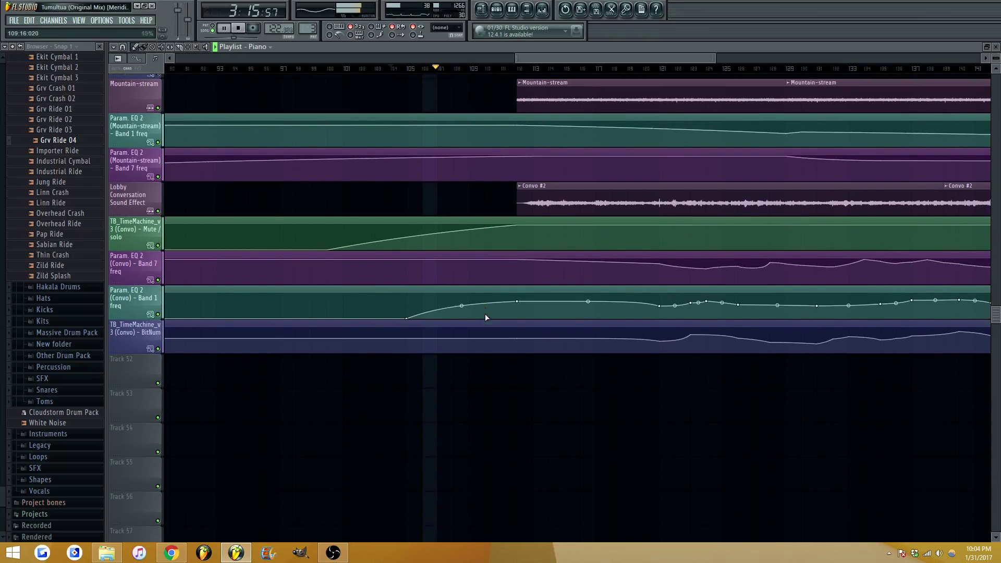
{"action": "scroll", "coordinate": [485, 314], "scroll_direction": "up", "scroll_amount": 8}
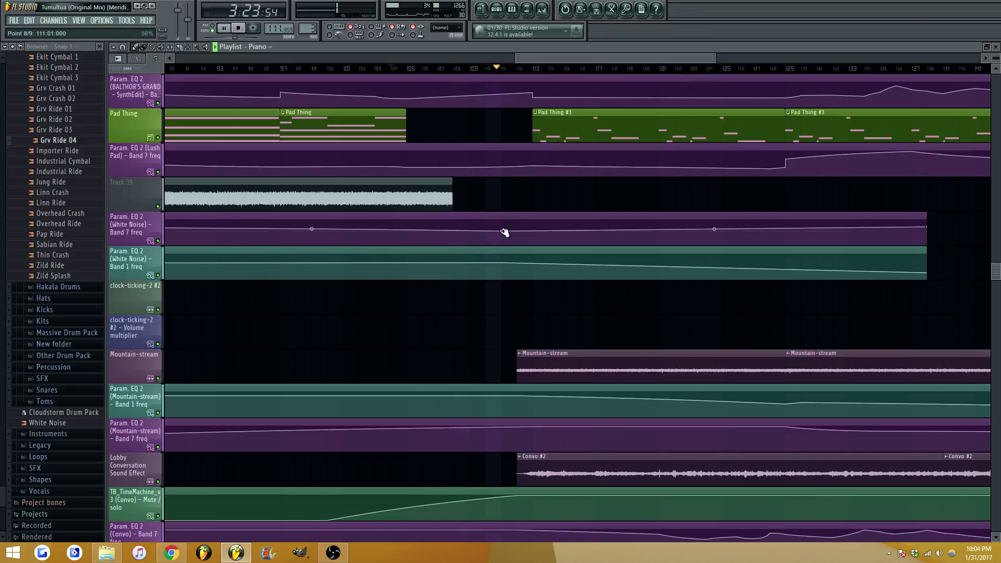
{"action": "left_click_drag", "start_coordinate": [501, 231], "coordinate": [486, 231]}
{"action": "right_click", "coordinate": [532, 234]}
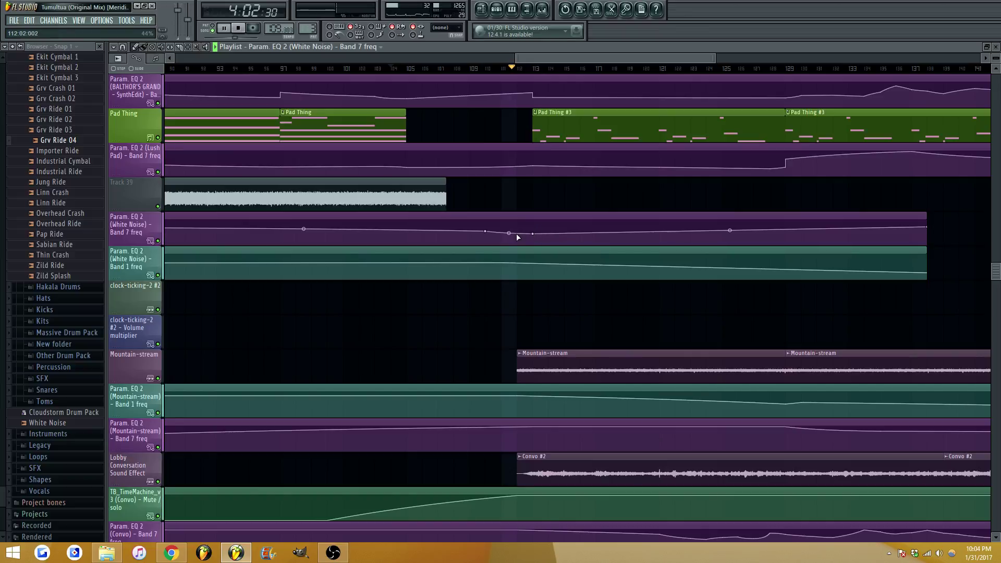
Extend the Mountain-stream sound back to bar 105 with a trimmed copy of its clip, and replay from about bar 104
{"action": "scroll", "coordinate": [535, 291], "scroll_direction": "down", "scroll_amount": 2}
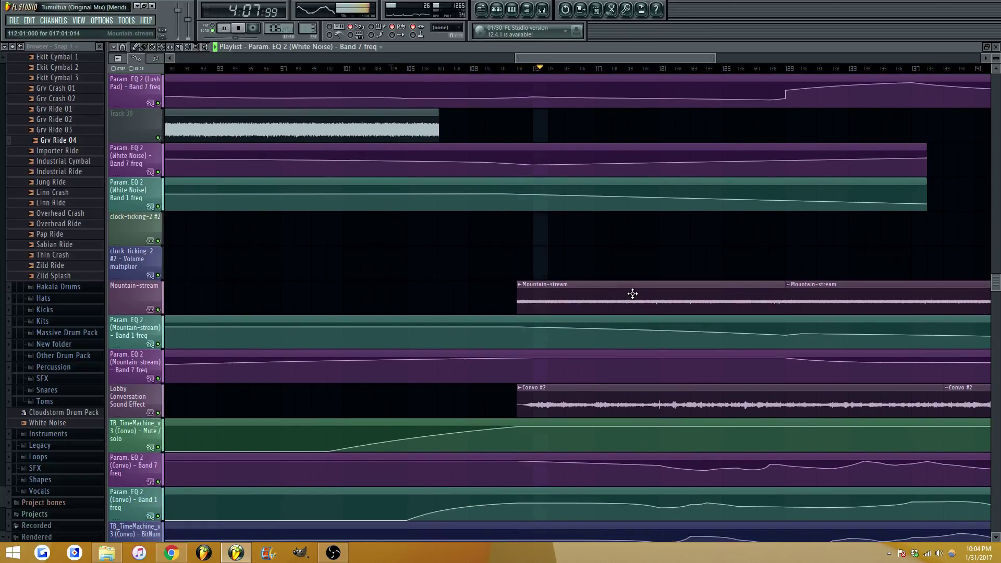
{"action": "left_click_drag", "start_coordinate": [632, 294], "coordinate": [523, 246]}
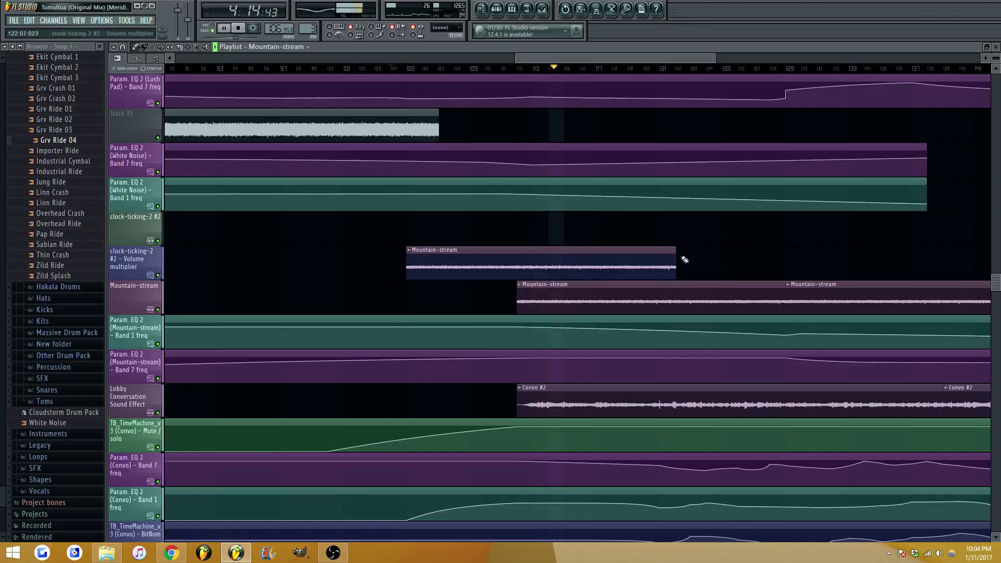
{"action": "left_click_drag", "start_coordinate": [684, 259], "coordinate": [504, 304]}
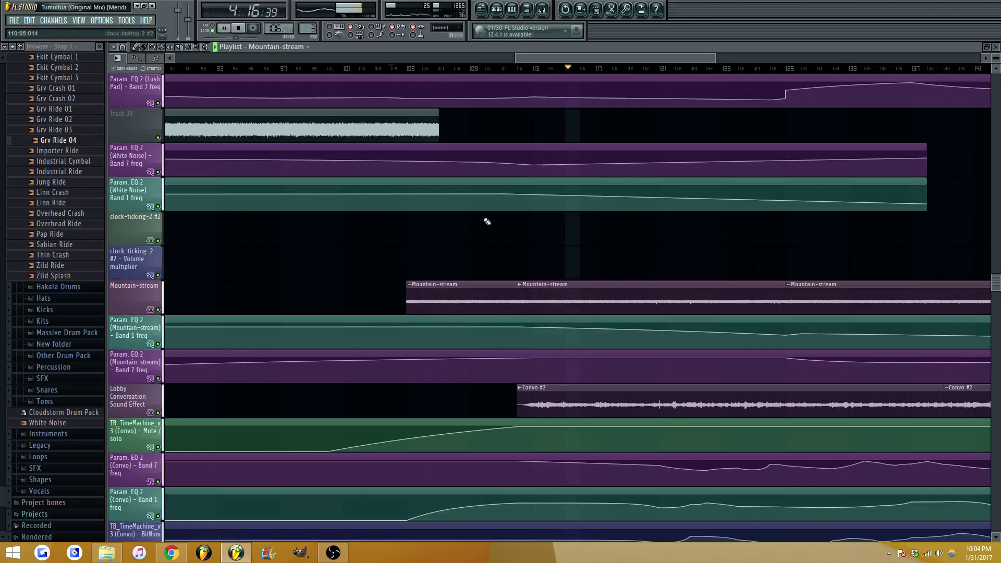
{"action": "left_click", "coordinate": [392, 68]}
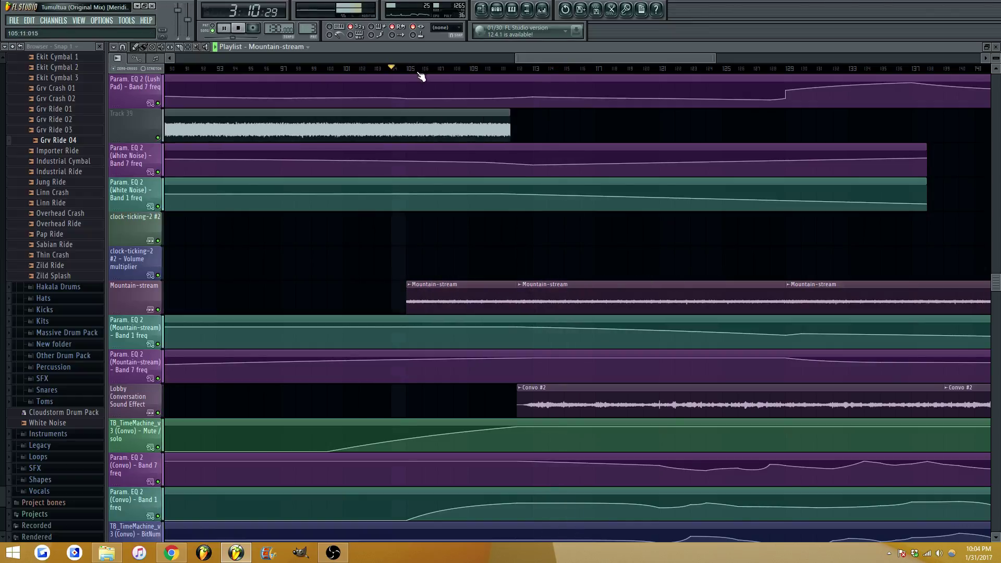
Add bar 105 points to the Mountain-stream Band 1 and Band 7 frequency automation, and adjust Band 7's curve tension up to bar 113
{"action": "right_click", "coordinate": [408, 325]}
{"action": "right_click", "coordinate": [409, 367]}
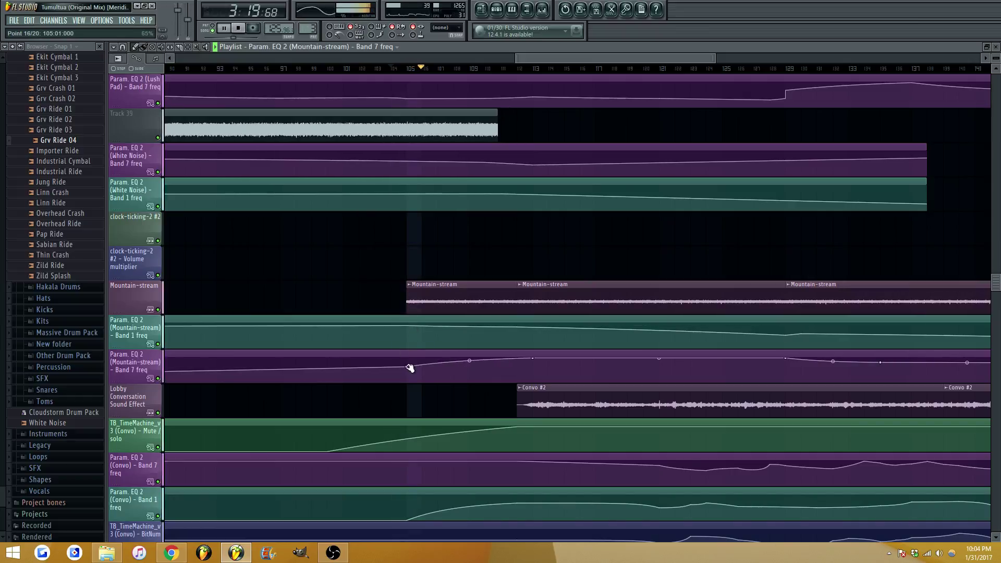
{"action": "left_click_drag", "start_coordinate": [469, 361], "coordinate": [469, 362]}
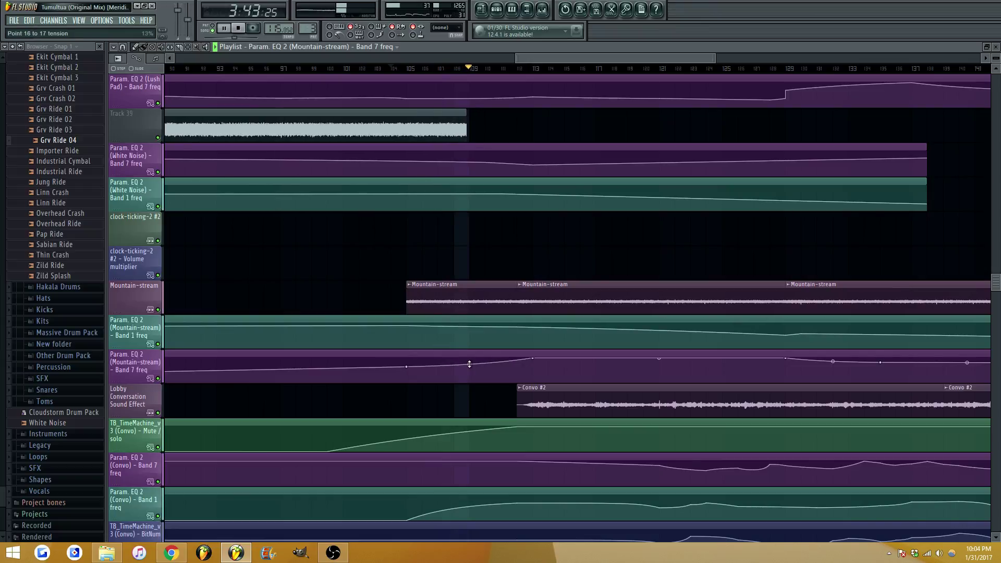
{"action": "left_click_drag", "start_coordinate": [469, 364], "coordinate": [469, 363]}
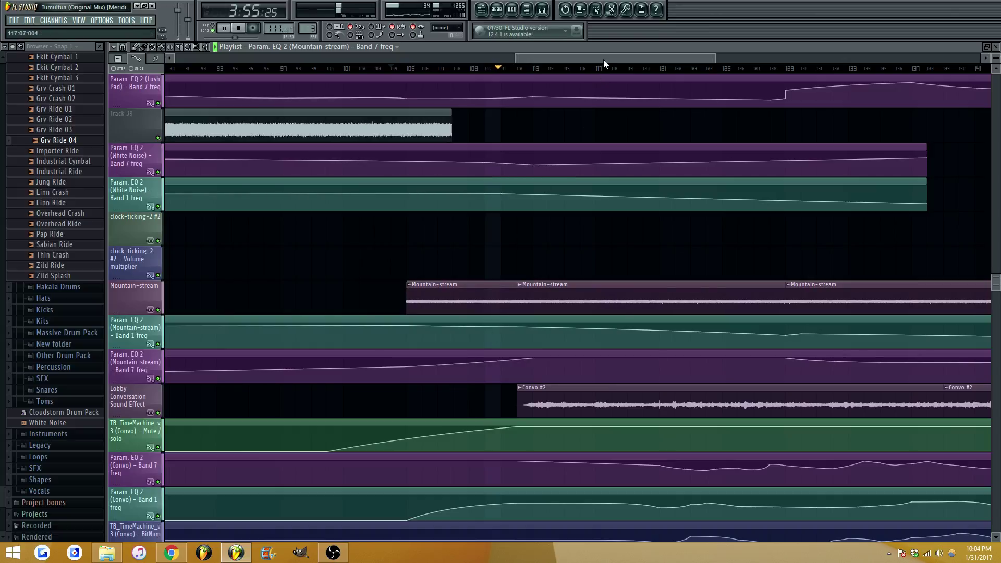
Insert a playlist track above clock-ticking-2 #2 and place the empty Pattern 41 on it at bar 113
{"action": "left_click_drag", "start_coordinate": [602, 61], "coordinate": [613, 64]}
{"action": "scroll", "coordinate": [619, 150], "scroll_direction": "up", "scroll_amount": 4}
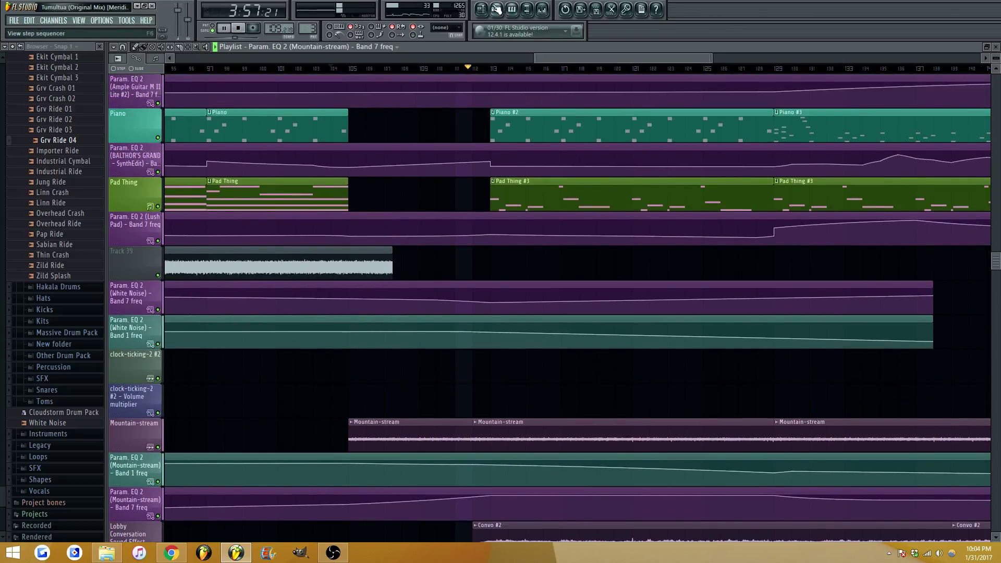
{"action": "left_click", "coordinate": [496, 9]}
{"action": "left_click", "coordinate": [168, 47]}
{"action": "key", "text": "F6"}
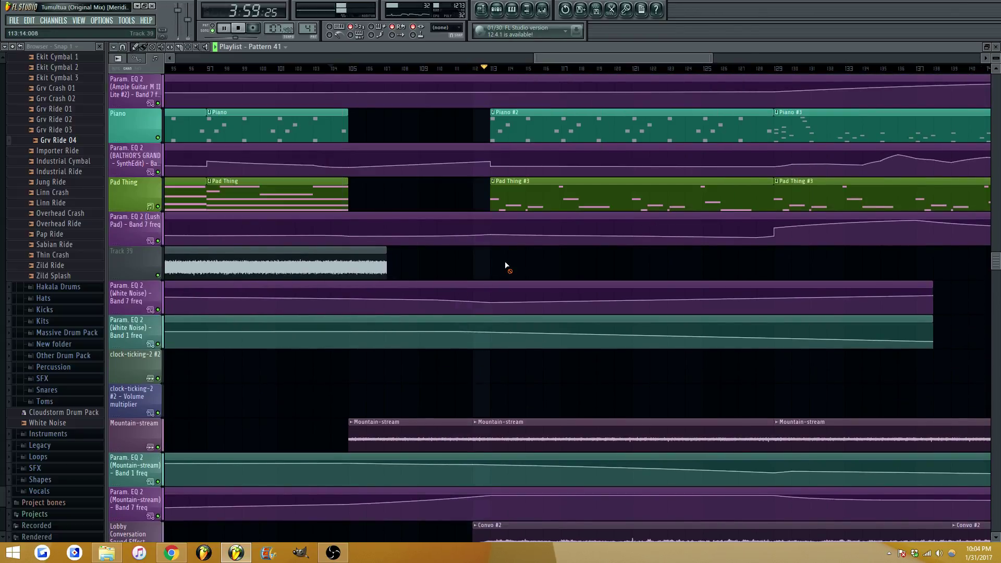
{"action": "scroll", "coordinate": [417, 315], "scroll_direction": "down", "scroll_amount": 1}
{"action": "right_click", "coordinate": [156, 323]}
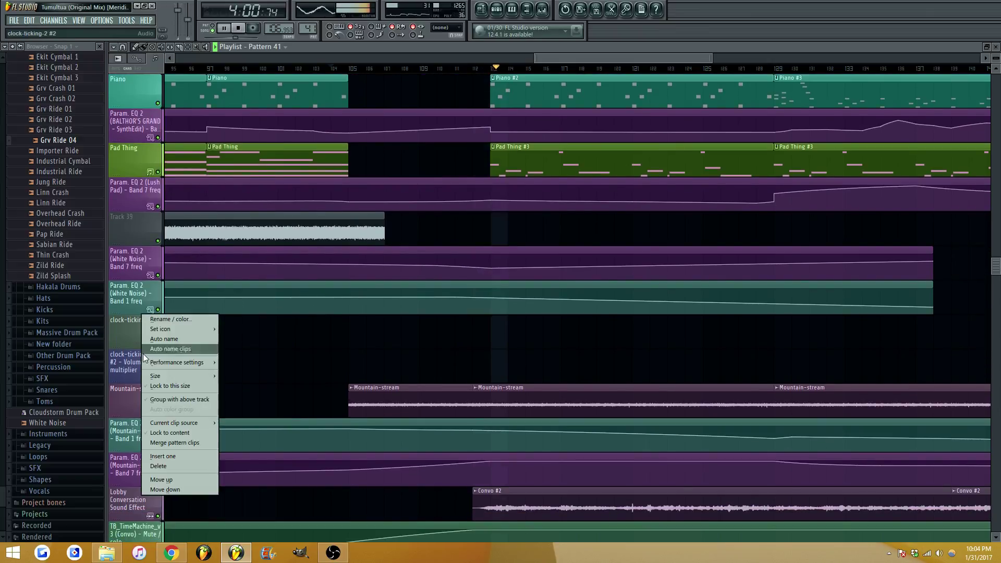
{"action": "left_click", "coordinate": [183, 443]}
{"action": "left_click", "coordinate": [491, 338]}
Replay the arrangement from bar 113
{"action": "scroll", "coordinate": [544, 261], "scroll_direction": "up", "scroll_amount": 2}
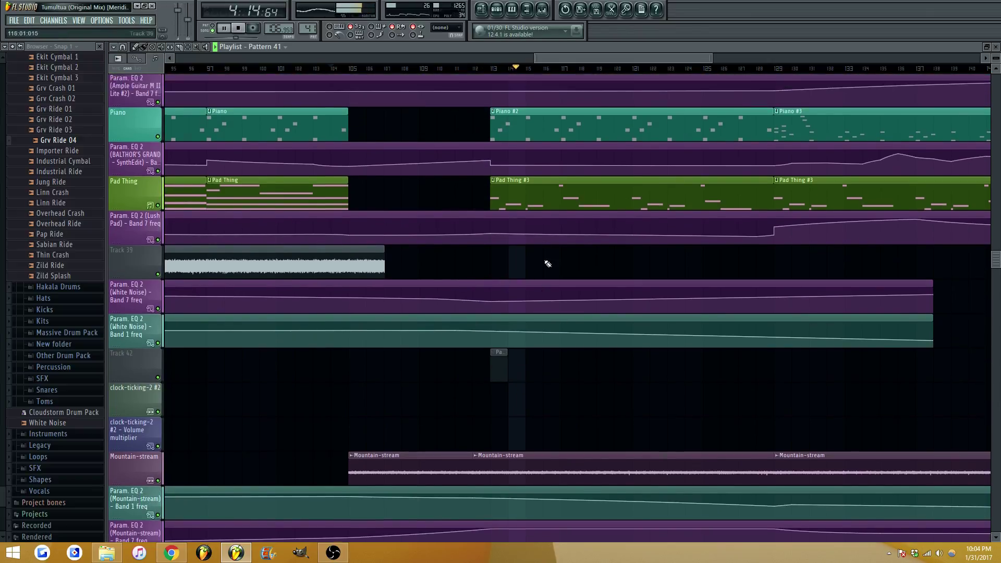
{"action": "left_click_drag", "start_coordinate": [604, 56], "coordinate": [625, 68]}
{"action": "scroll", "coordinate": [382, 163], "scroll_direction": "up", "scroll_amount": 1}
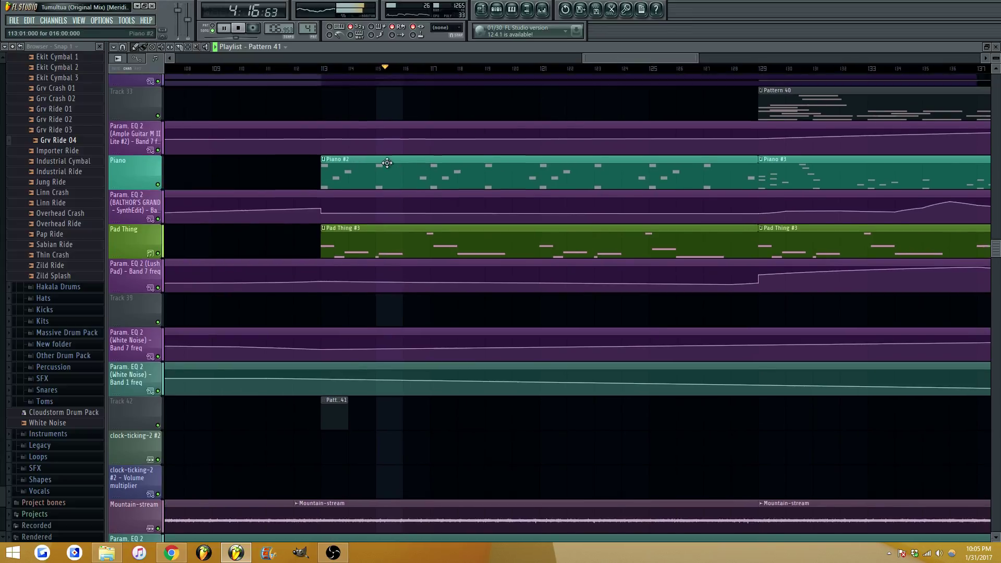
{"action": "left_click", "coordinate": [323, 69]}
Try removing the Pad Thing clip and the Piano clip at bar 113 in turn, undoing each deletion
{"action": "right_click", "coordinate": [336, 264]}
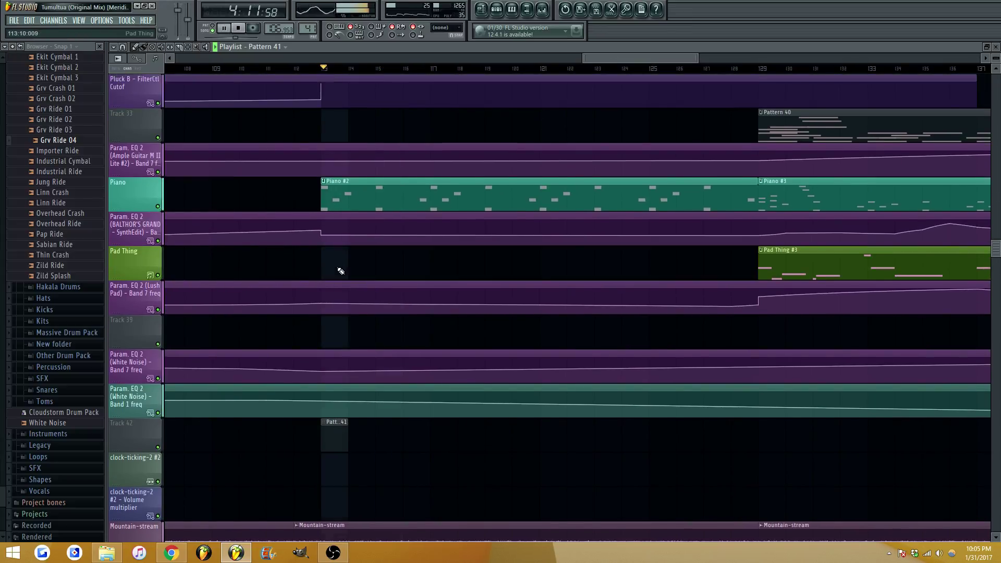
{"action": "key", "text": "ctrl+z"}
{"action": "right_click", "coordinate": [332, 197]}
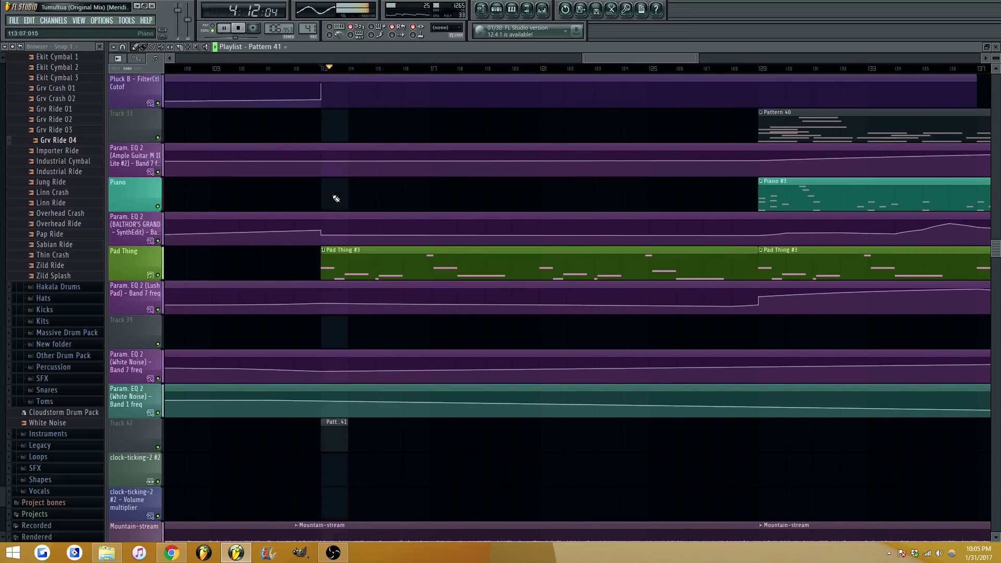
{"action": "key", "text": "ctrl+z"}
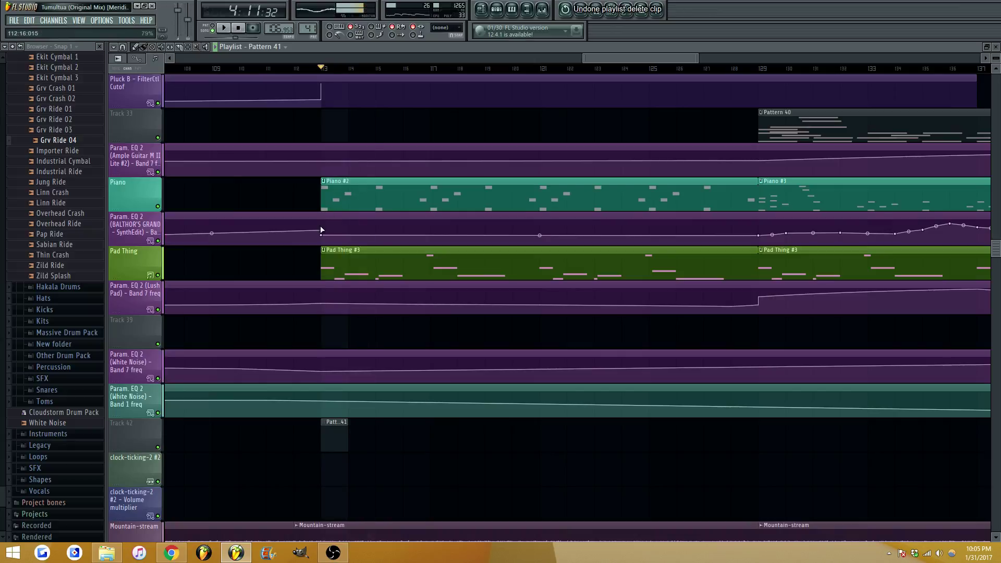
In the BALTHOR'S GRAND Band 7 frequency automation, lower the bar 113 point slightly and add a raised point at bar 121
{"action": "right_click", "coordinate": [540, 235]}
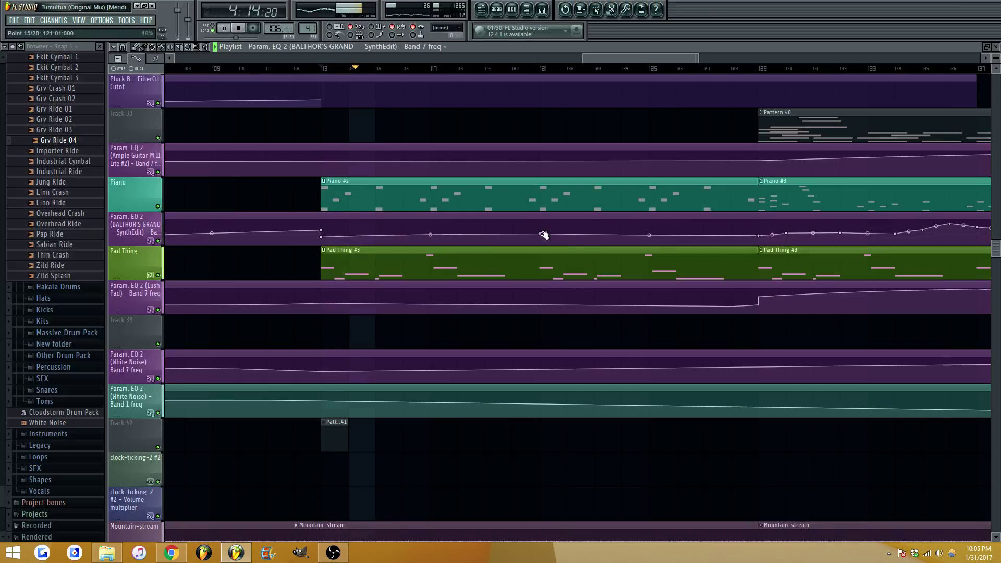
{"action": "left_click_drag", "start_coordinate": [541, 235], "coordinate": [541, 232]}
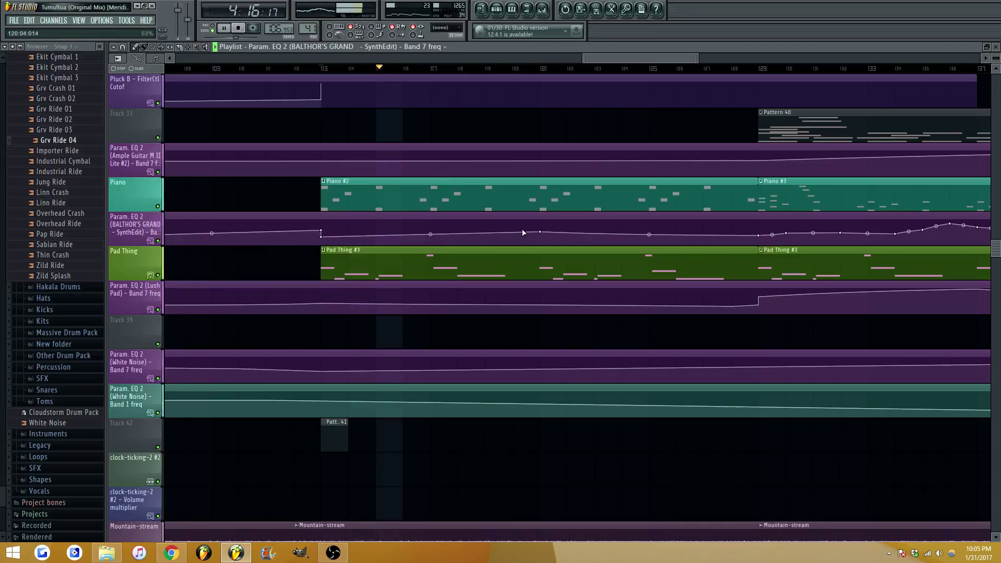
Show all channels in the channel rack and insert a new Sytrus channel above the Pad channel
{"action": "scroll", "coordinate": [449, 292], "scroll_direction": "down", "scroll_amount": 1}
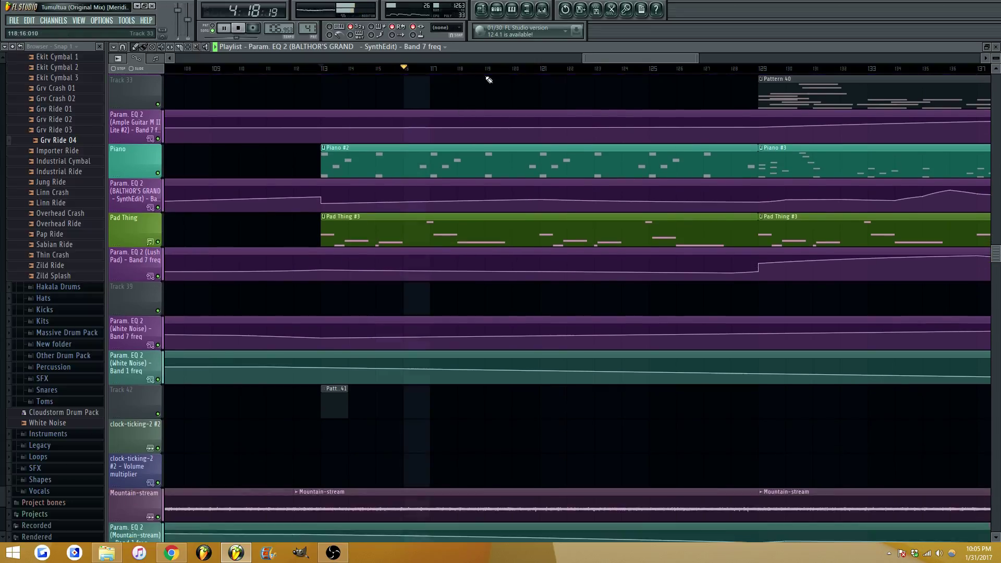
{"action": "left_click", "coordinate": [496, 10]}
{"action": "left_click", "coordinate": [140, 203]}
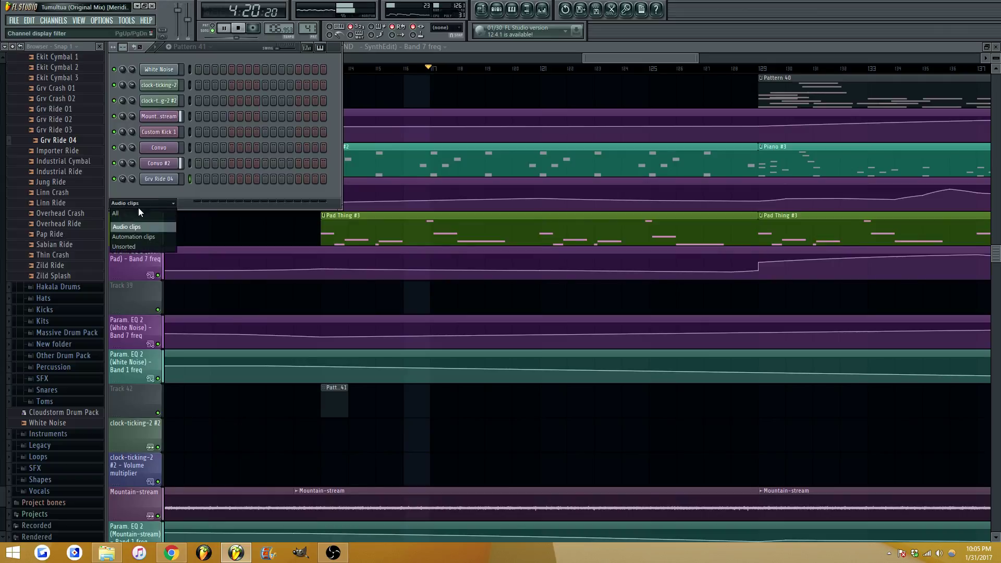
{"action": "left_click", "coordinate": [139, 214]}
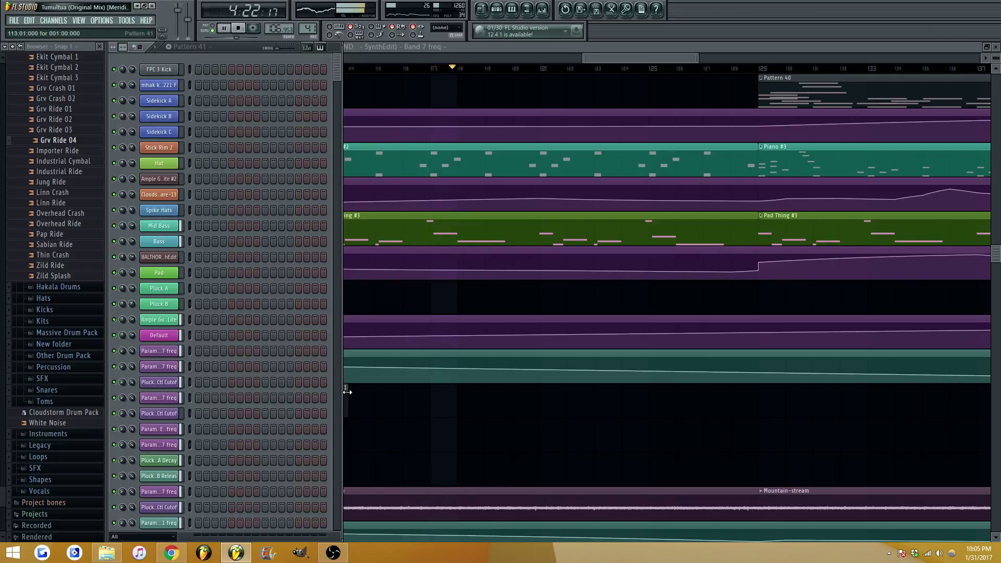
{"action": "right_click", "coordinate": [159, 273]}
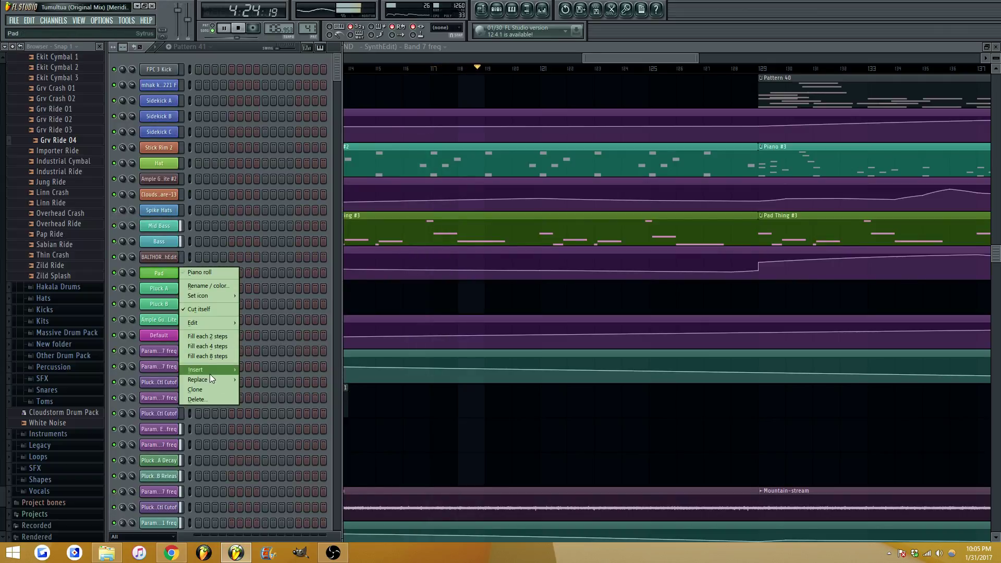
{"action": "mouse_move", "coordinate": [210, 374]}
{"action": "left_click", "coordinate": [342, 45]}
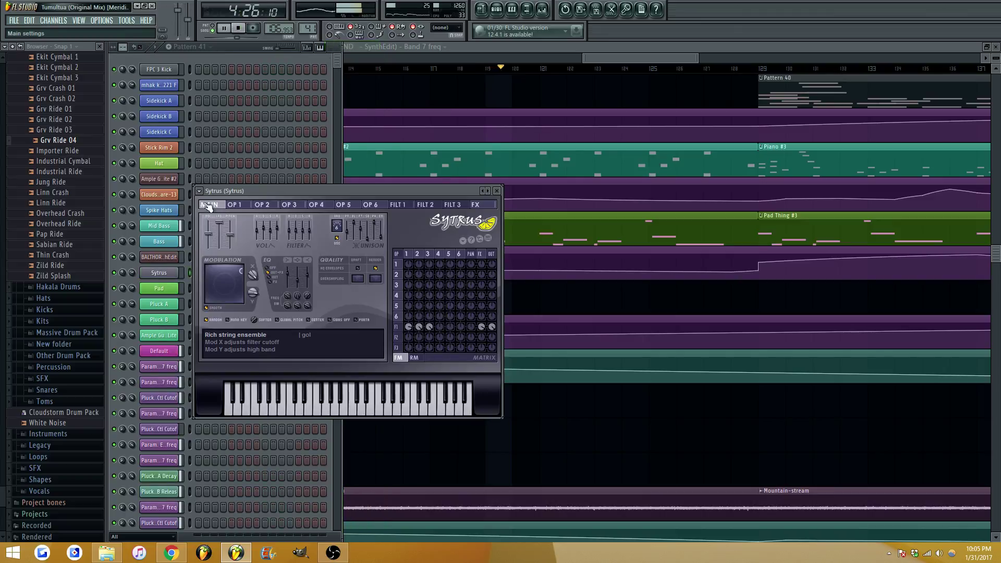
Load the Cello preset from the Synth string category into Sytrus and close its editor
{"action": "left_click", "coordinate": [199, 191]}
{"action": "mouse_move", "coordinate": [249, 218]}
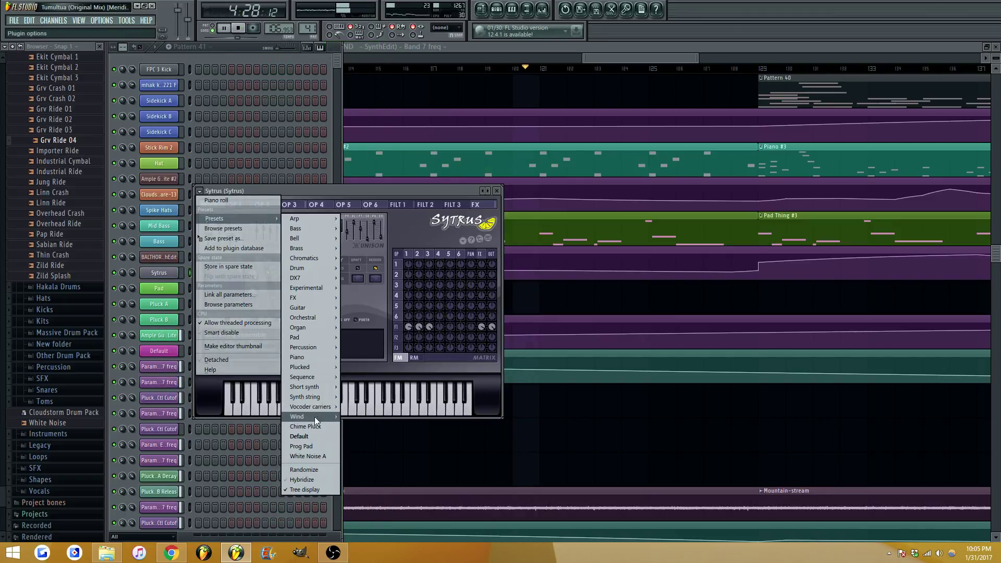
{"action": "mouse_move", "coordinate": [322, 398]}
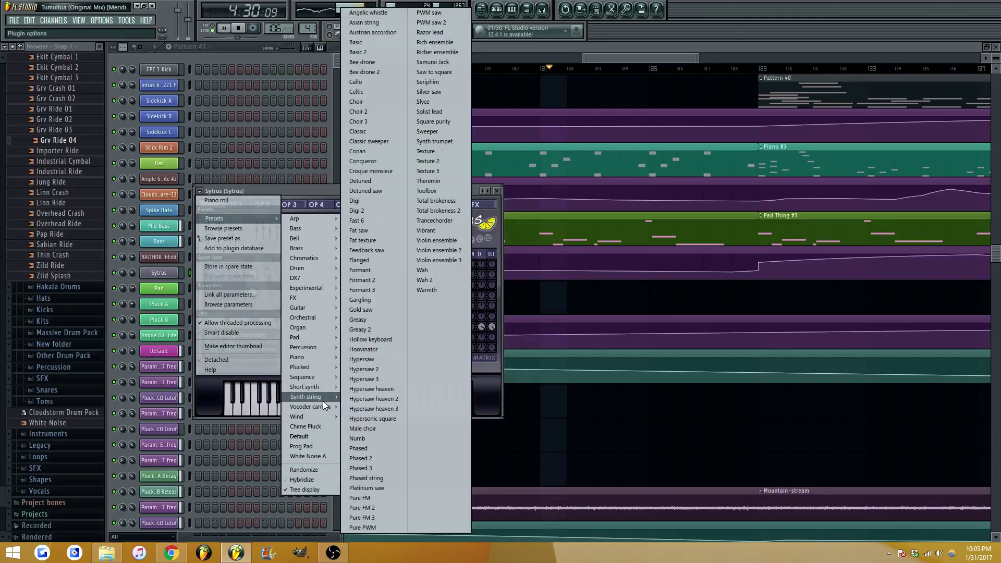
{"action": "left_click", "coordinate": [371, 81]}
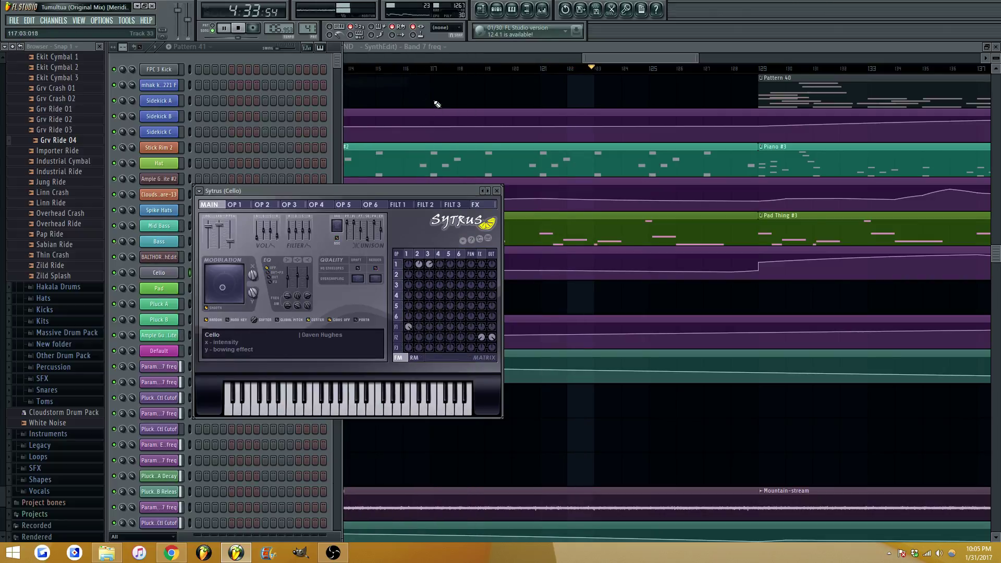
{"action": "left_click", "coordinate": [232, 80]}
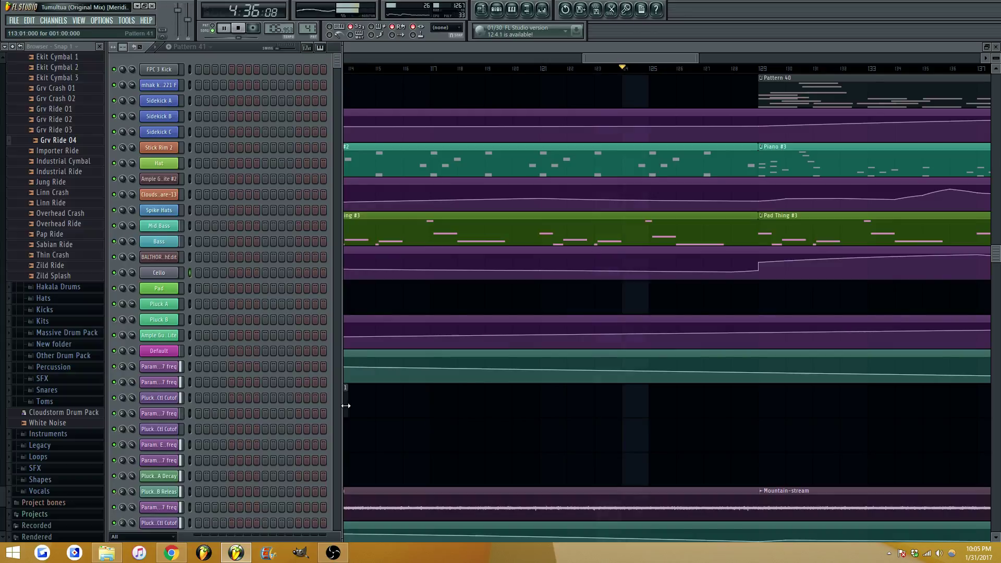
Rename Pattern 41 to Cello and color it red
{"action": "key", "text": "F2"}
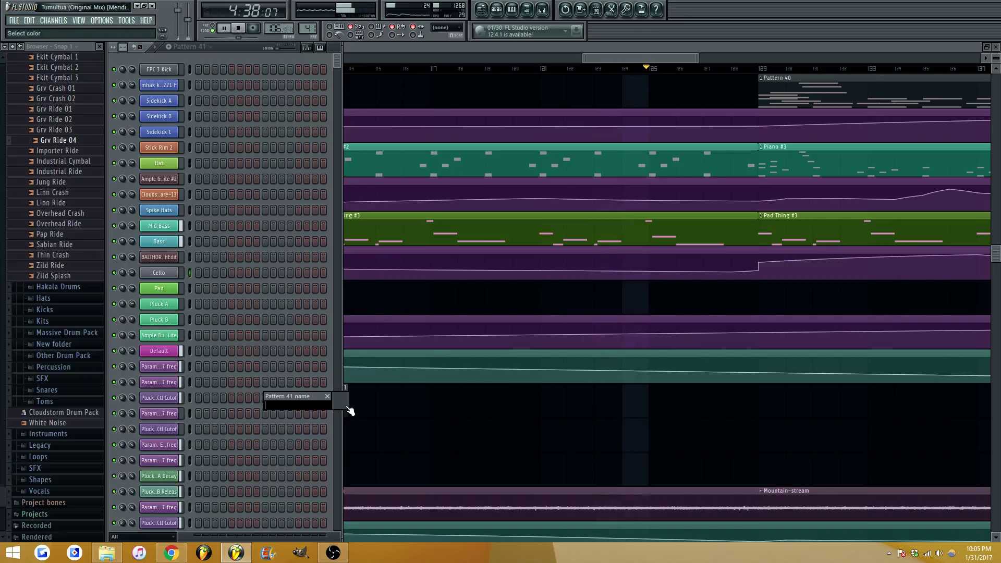
{"action": "type", "text": "Cello"}
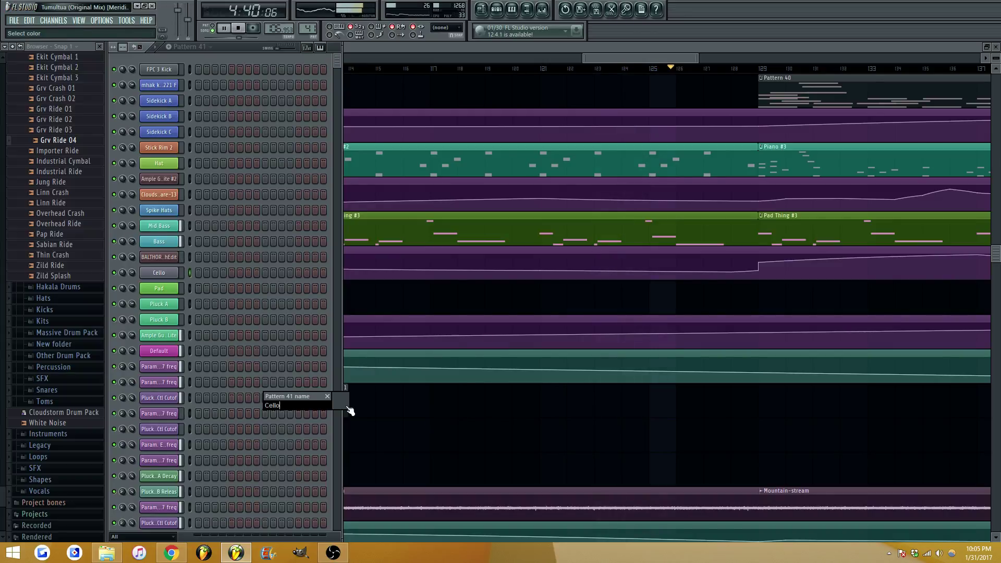
{"action": "left_click", "coordinate": [348, 409]}
{"action": "left_click", "coordinate": [458, 352]}
{"action": "key", "text": "Return"}
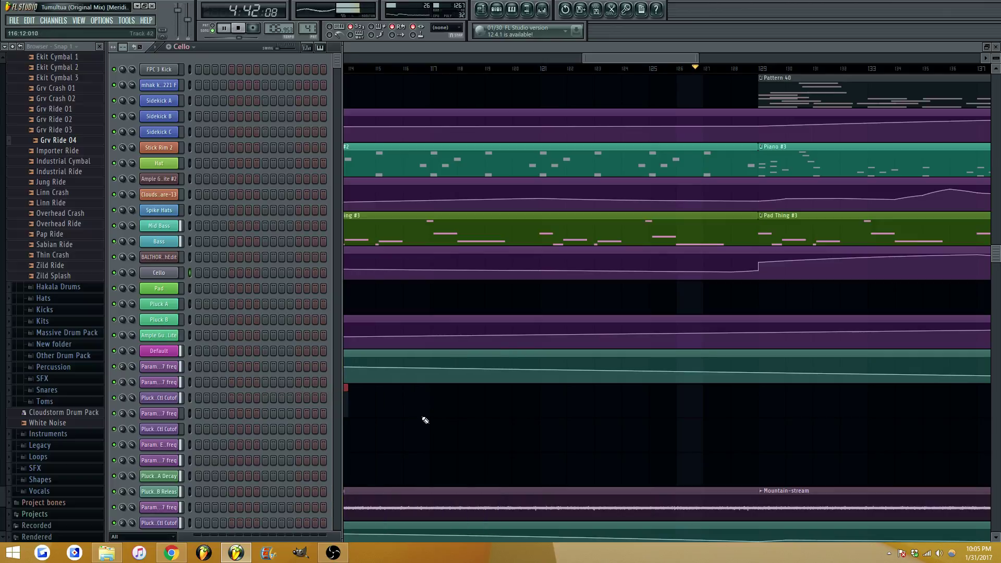
Restart playback from bar 113 and look over the Cello channel's piano roll
{"action": "key", "text": "F6"}
{"action": "key", "text": "space"}
{"action": "left_click", "coordinate": [496, 9]}
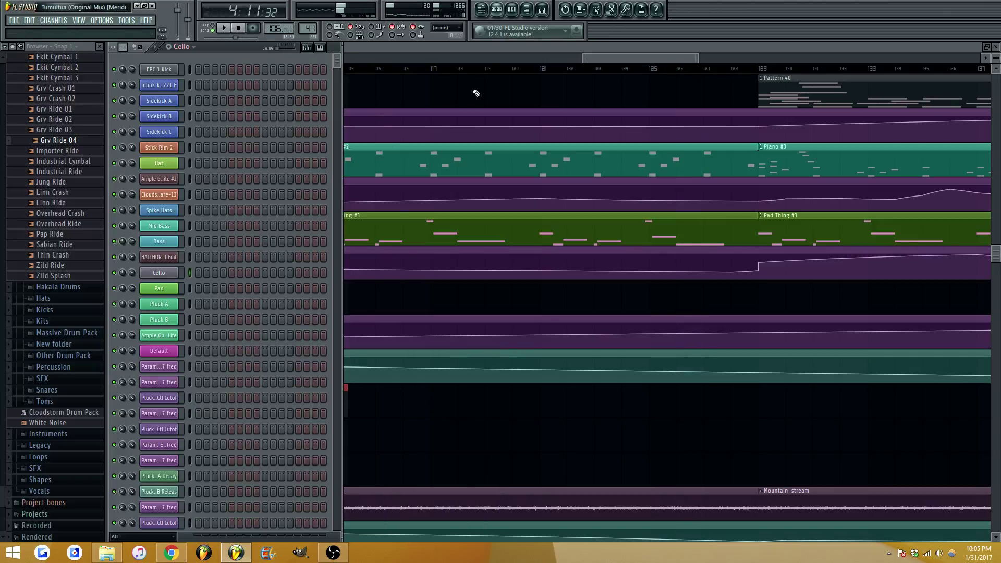
{"action": "key", "text": "space"}
{"action": "right_click", "coordinate": [167, 273]}
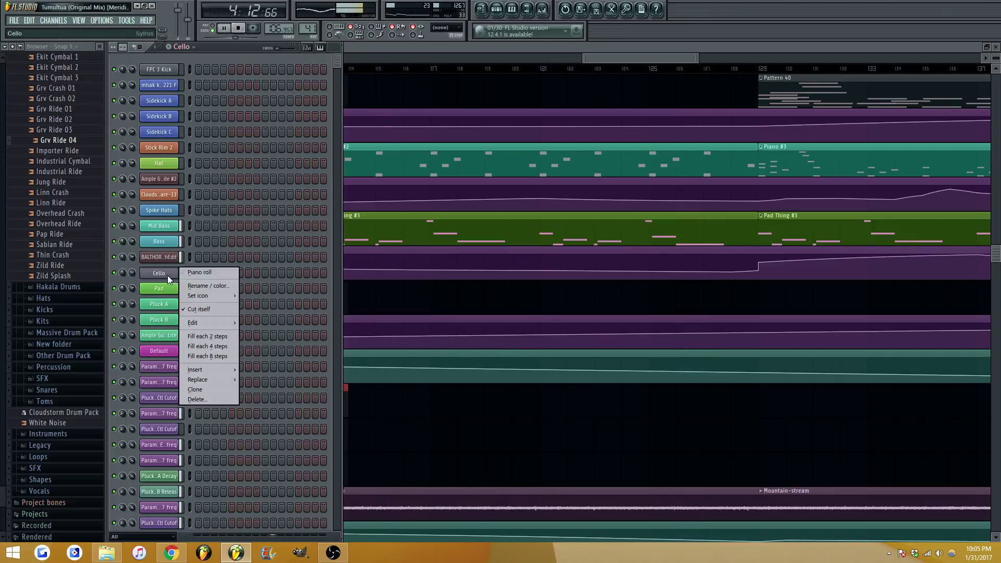
{"action": "left_click", "coordinate": [201, 273]}
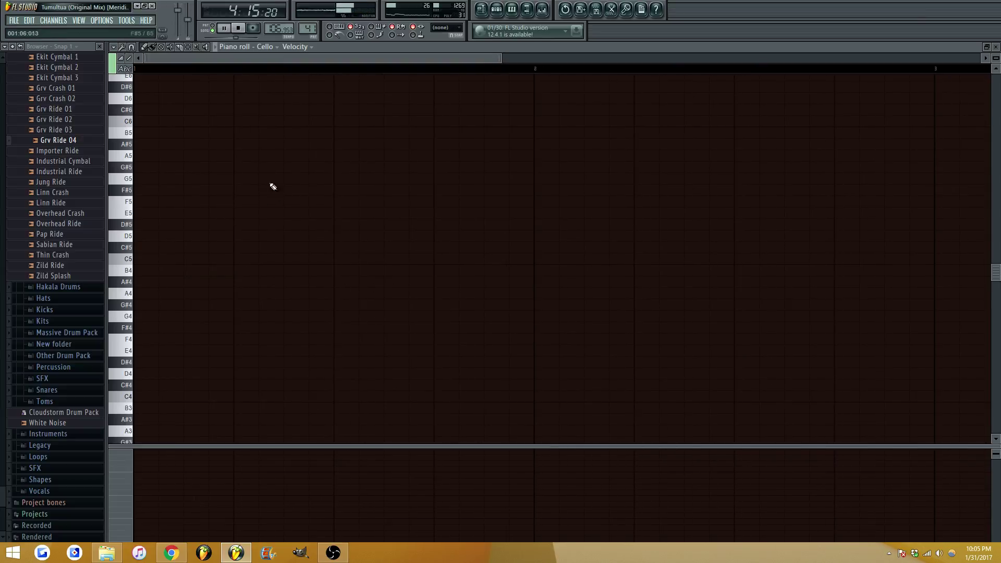
{"action": "scroll", "coordinate": [268, 68], "scroll_direction": "down", "scroll_amount": 6}
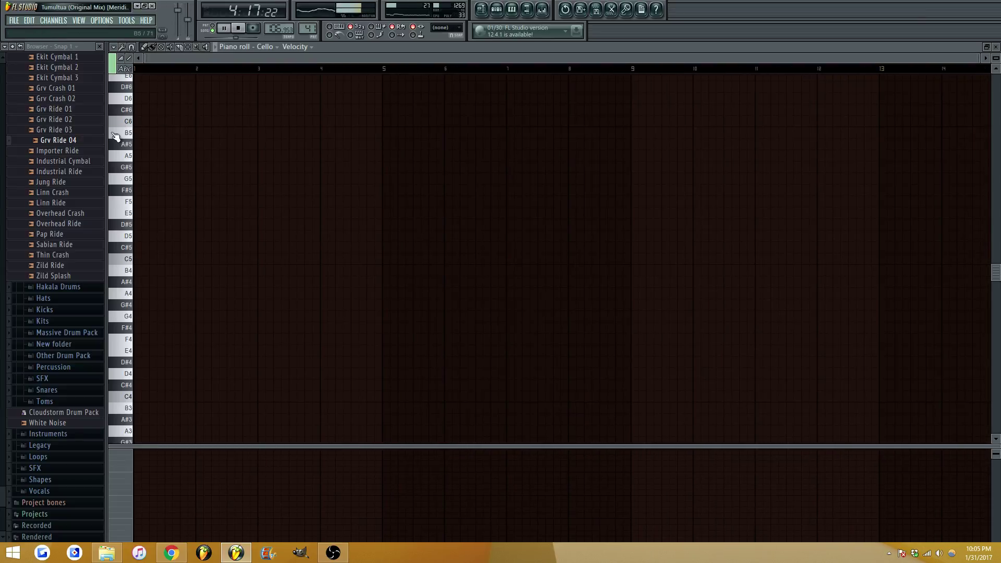
{"action": "key", "text": "F7"}
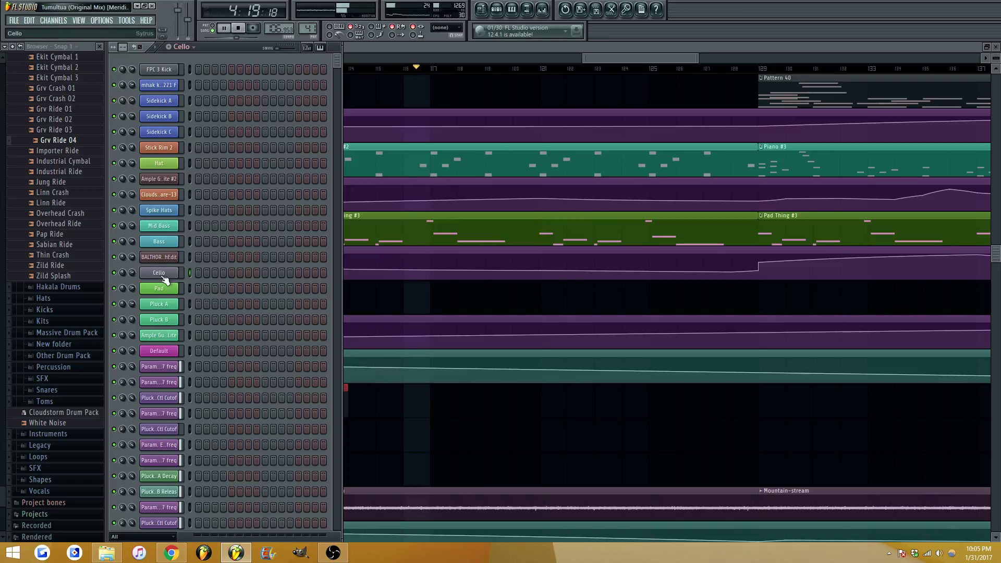
Open the Cello channel's settings and change the channel color to purple
{"action": "left_click", "coordinate": [164, 277]}
{"action": "left_click", "coordinate": [512, 161]}
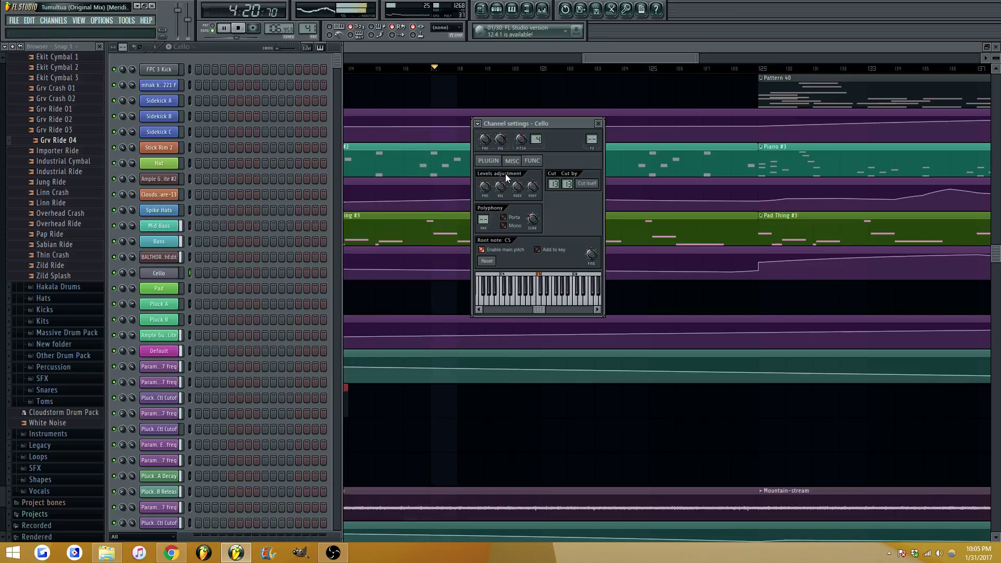
{"action": "left_click", "coordinate": [552, 139]}
{"action": "left_click", "coordinate": [551, 139]}
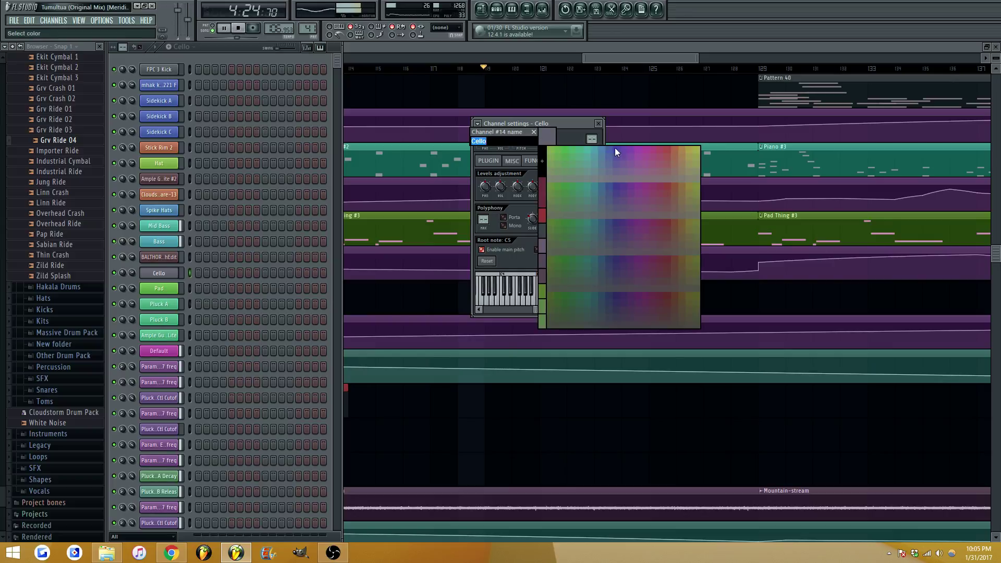
{"action": "left_click", "coordinate": [643, 156]}
{"action": "key", "text": "Return"}
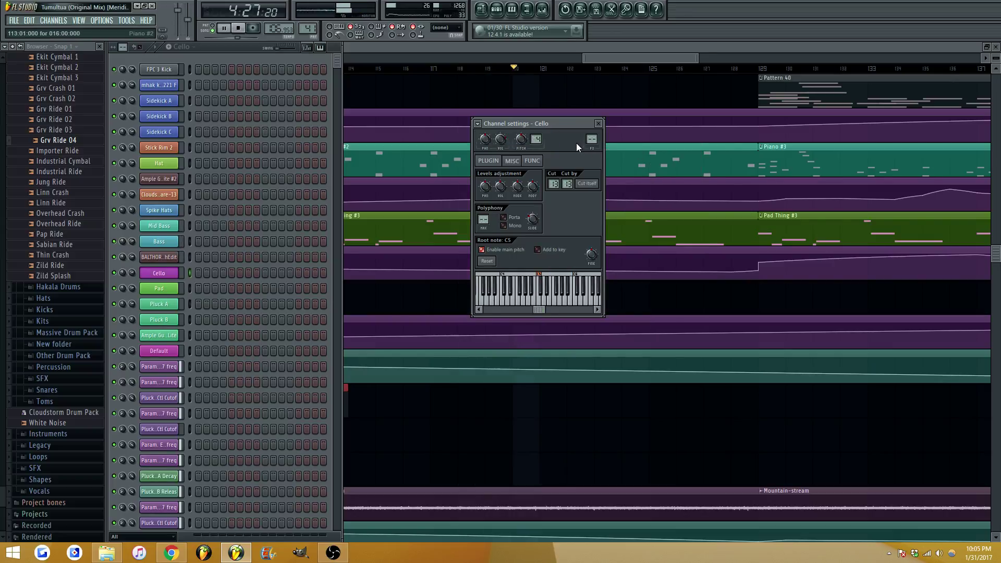
Route the Cello channel to a free mixer track at -9.2 dB and add Fruity Parametric EQ 2 in its fifth effect slot
{"action": "key", "text": "ctrl+l"}
{"action": "left_click_drag", "start_coordinate": [673, 241], "coordinate": [671, 261]}
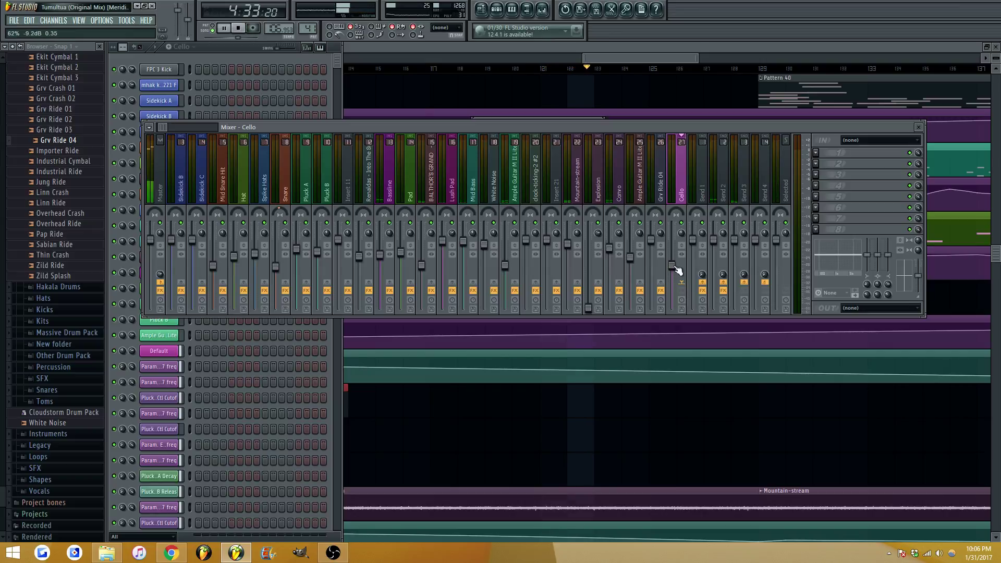
{"action": "left_click", "coordinate": [816, 196]}
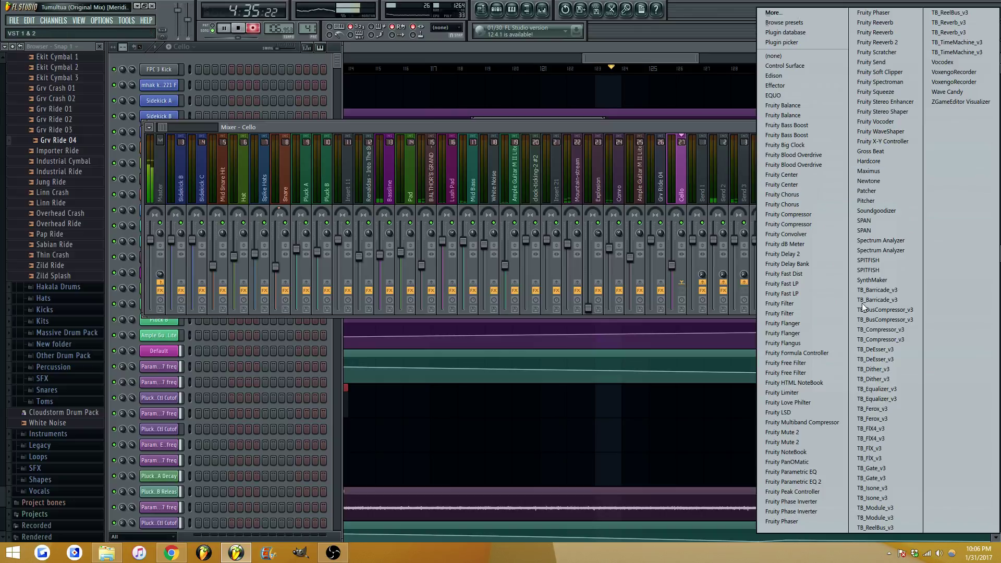
{"action": "left_click", "coordinate": [811, 481]}
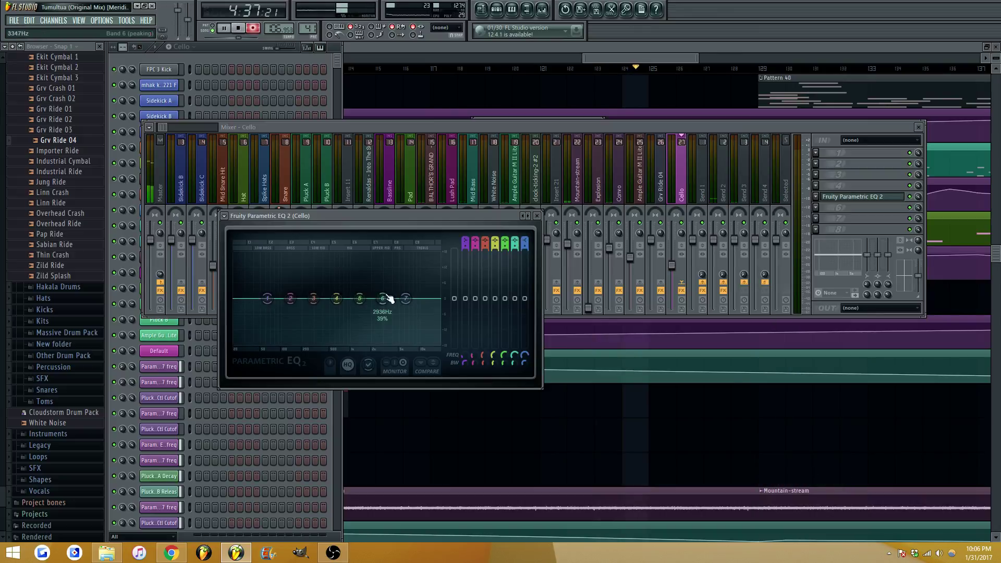
Lower band 5 slightly in the Cello's Parametric EQ 2 and close the effect and mixer windows
{"action": "mouse_move", "coordinate": [359, 298]}
{"action": "left_mouse_down"}
{"action": "mouse_move", "coordinate": [372, 292]}
{"action": "mouse_move", "coordinate": [381, 309]}
{"action": "mouse_move", "coordinate": [371, 311]}
{"action": "left_mouse_up"}
{"action": "key", "text": "Escape"}
{"action": "key", "text": "Escape"}
{"action": "key", "text": "Escape"}
{"action": "key", "text": "Escape"}
Stop playback, turn off recording and bring the channel rack back up
{"action": "key", "text": "space"}
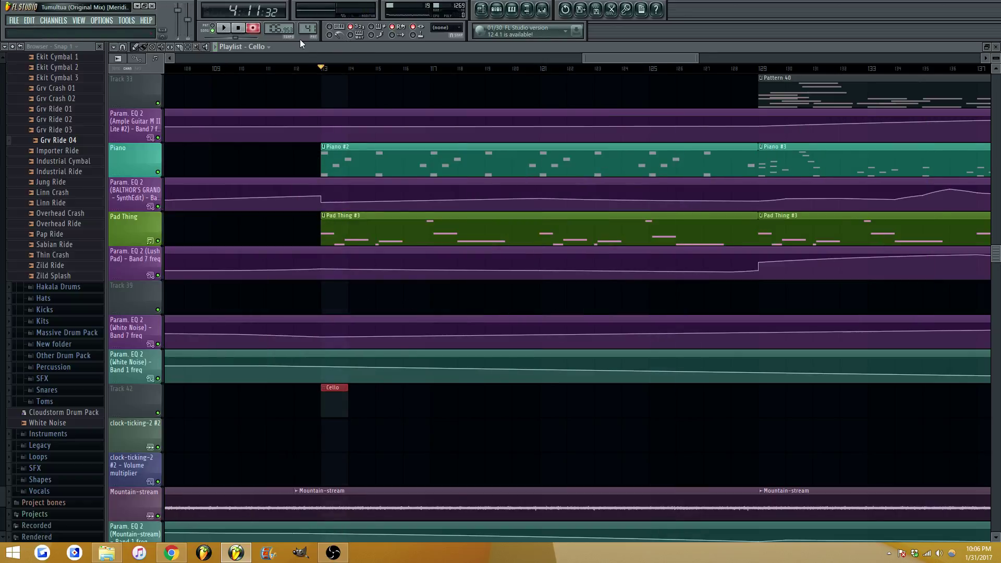
{"action": "left_click", "coordinate": [253, 28]}
{"action": "key", "text": "F6"}
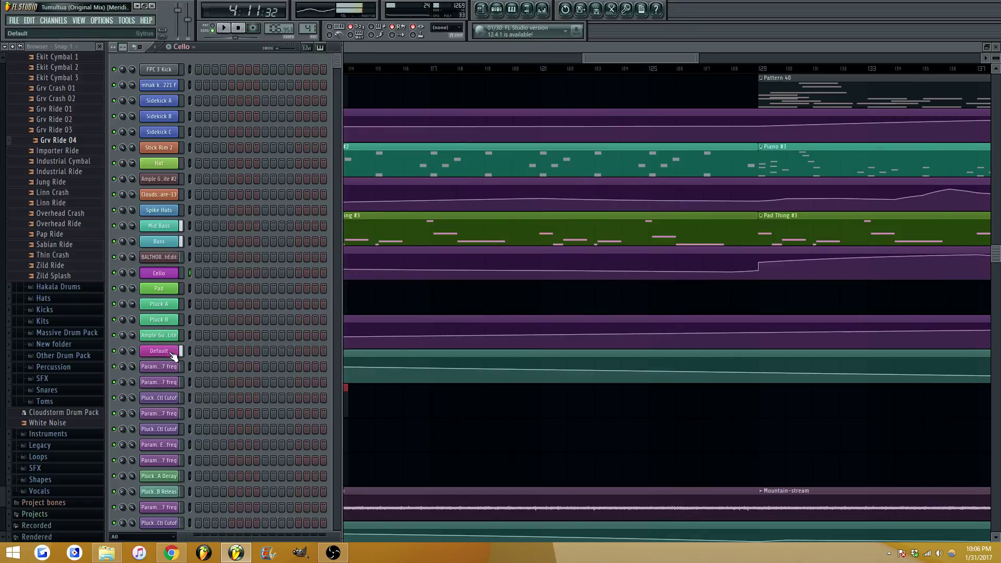
Open the Cello channel's piano roll and audition the keys G5, A5 and A#5 before starting playback
{"action": "right_click", "coordinate": [174, 356]}
{"action": "left_click", "coordinate": [163, 276]}
{"action": "right_click", "coordinate": [176, 271]}
{"action": "left_click", "coordinate": [188, 271]}
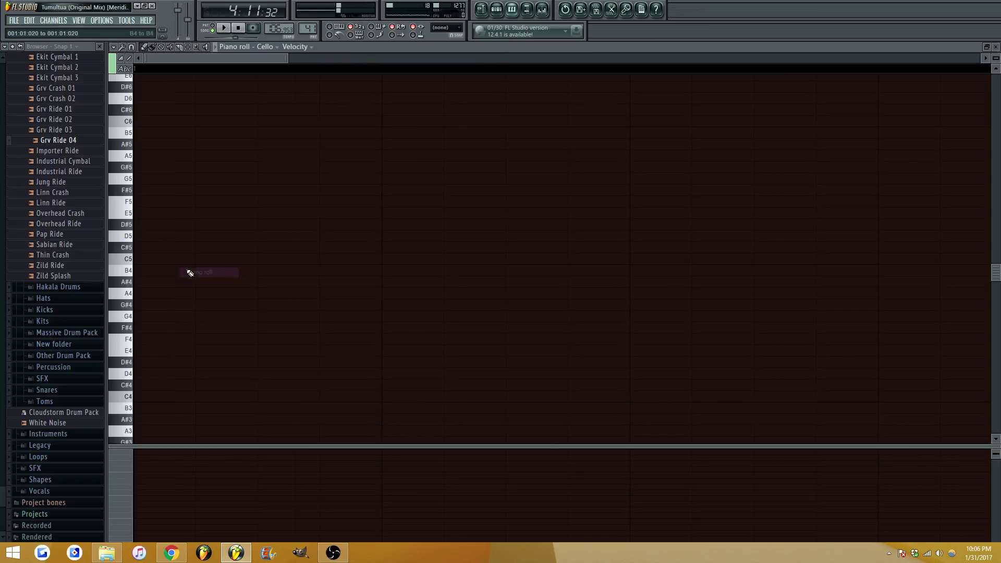
{"action": "left_click", "coordinate": [117, 179]}
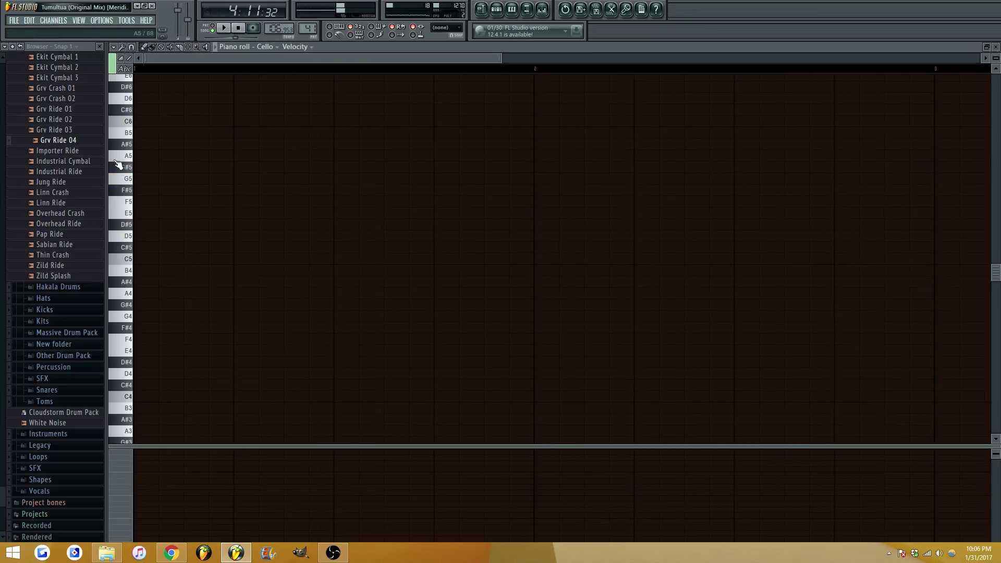
{"action": "left_click", "coordinate": [116, 156]}
{"action": "left_click", "coordinate": [117, 146]}
{"action": "key", "text": "space"}
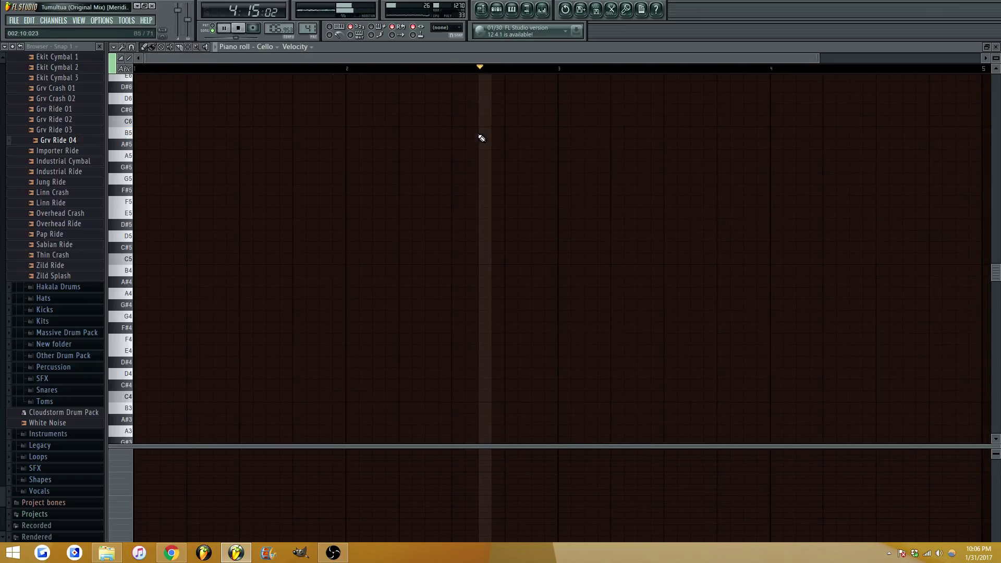
Draw a five-beat B5 note from the middle of bar 2 in the Cello piano roll and raise its velocity
{"action": "left_click", "coordinate": [453, 133]}
{"action": "left_click_drag", "start_coordinate": [505, 132], "coordinate": [717, 139]}
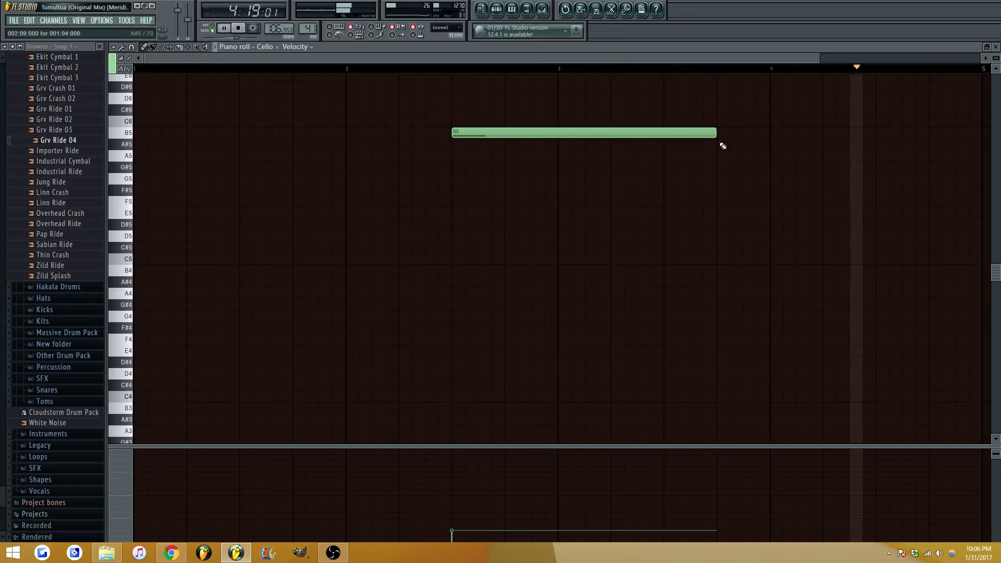
{"action": "left_click_drag", "start_coordinate": [454, 521], "coordinate": [459, 471]}
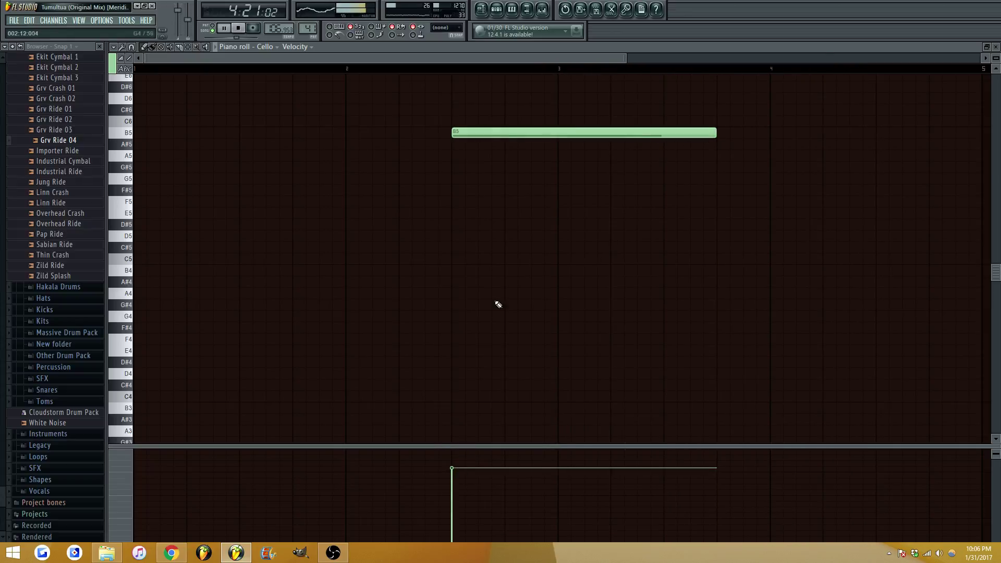
{"action": "key", "text": "space"}
Lower the Cello mixer track to -21.9 dB and load TB_Reverb_v3 in its seventh effect slot at 48.6% wet with a 408 Hz high pass
{"action": "left_click", "coordinate": [542, 9]}
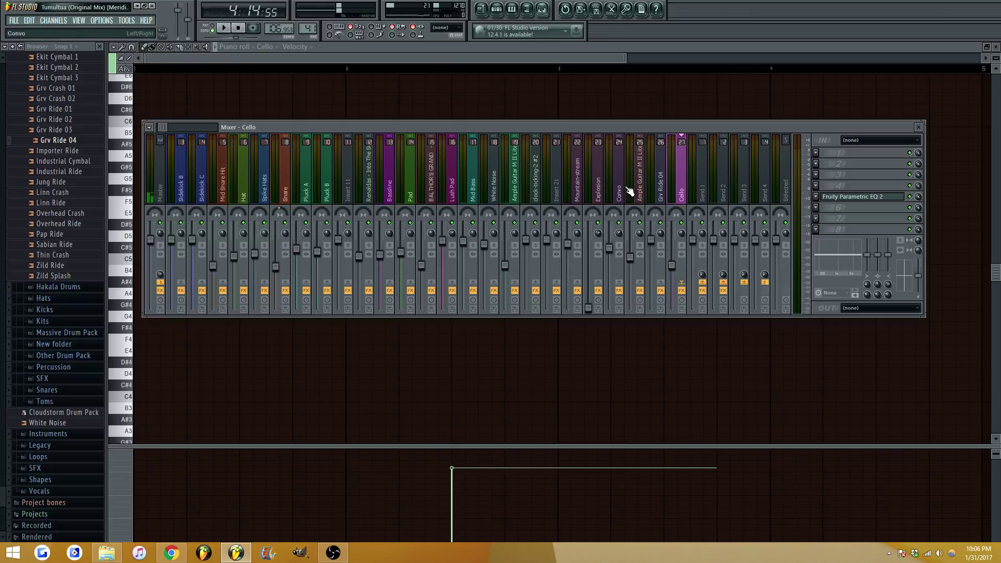
{"action": "left_click_drag", "start_coordinate": [672, 273], "coordinate": [672, 293]}
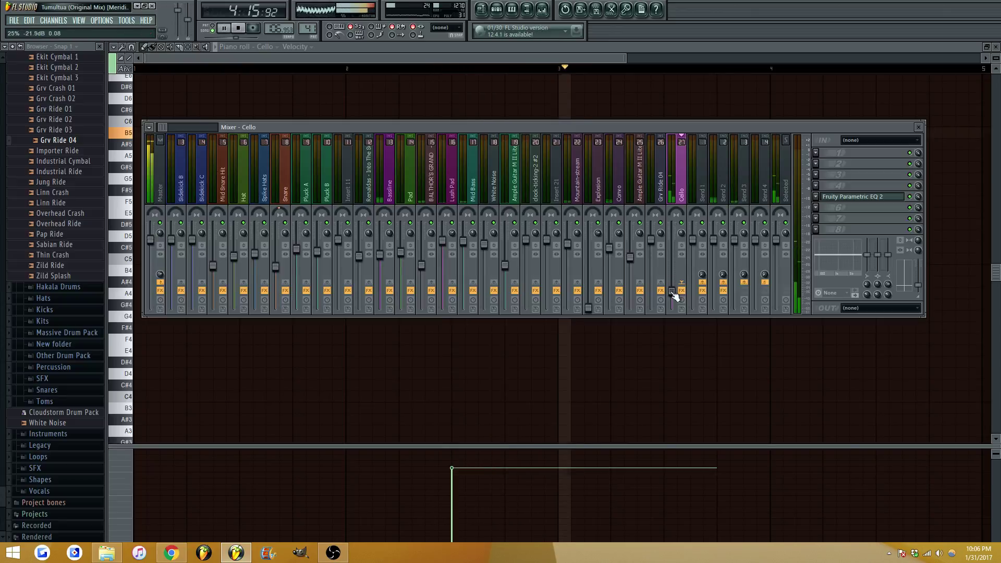
{"action": "left_click", "coordinate": [816, 228]}
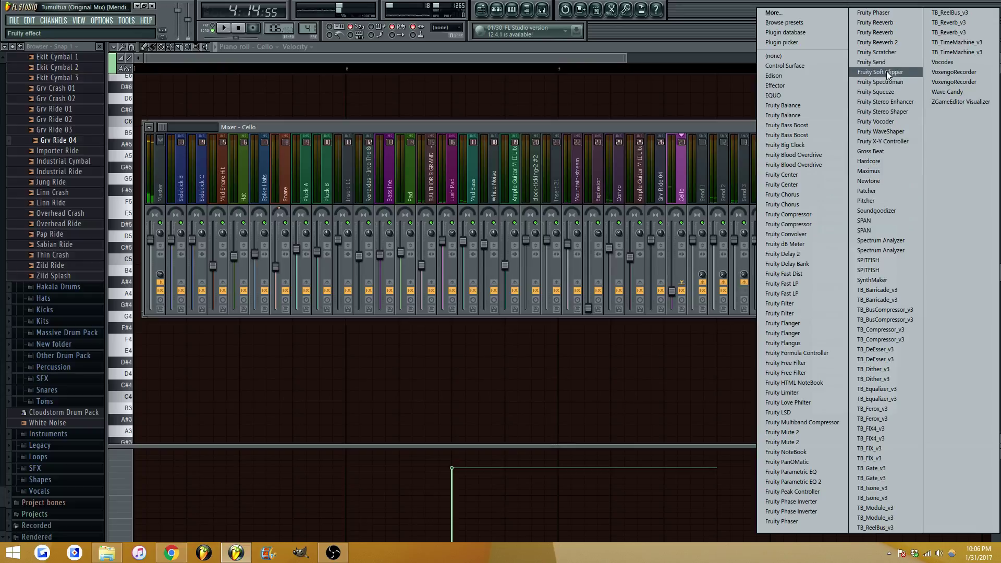
{"action": "left_click", "coordinate": [956, 25]}
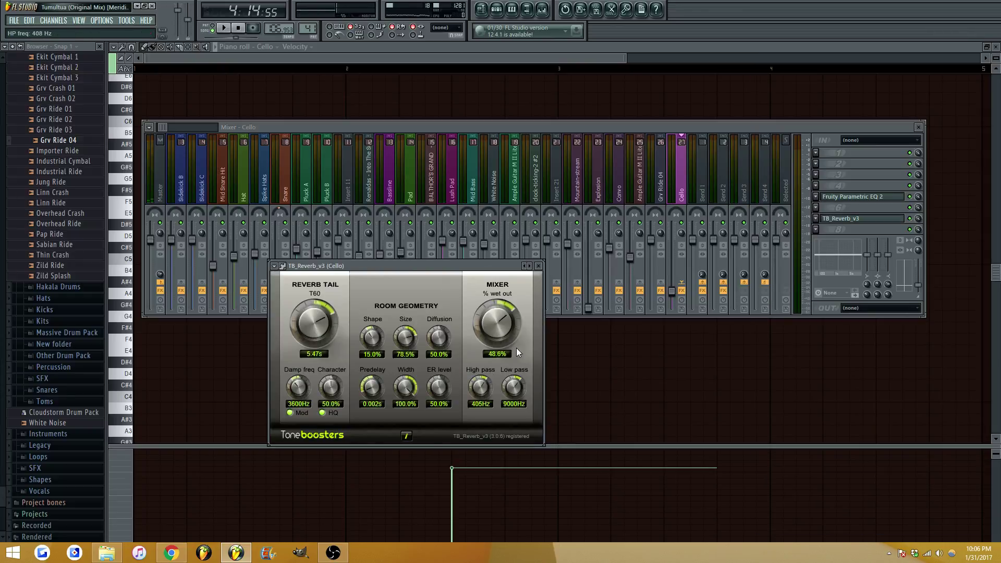
{"action": "left_click", "coordinate": [849, 218]}
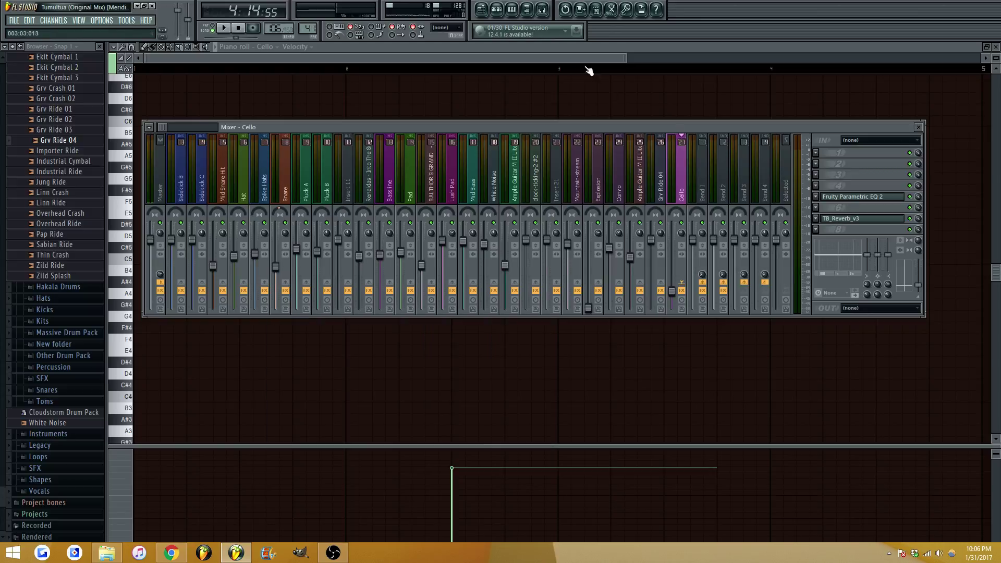
Lower the Cello channel's volume to about -10.9 dB in its channel settings during playback
{"action": "key", "text": "F6"}
{"action": "left_click", "coordinate": [156, 275]}
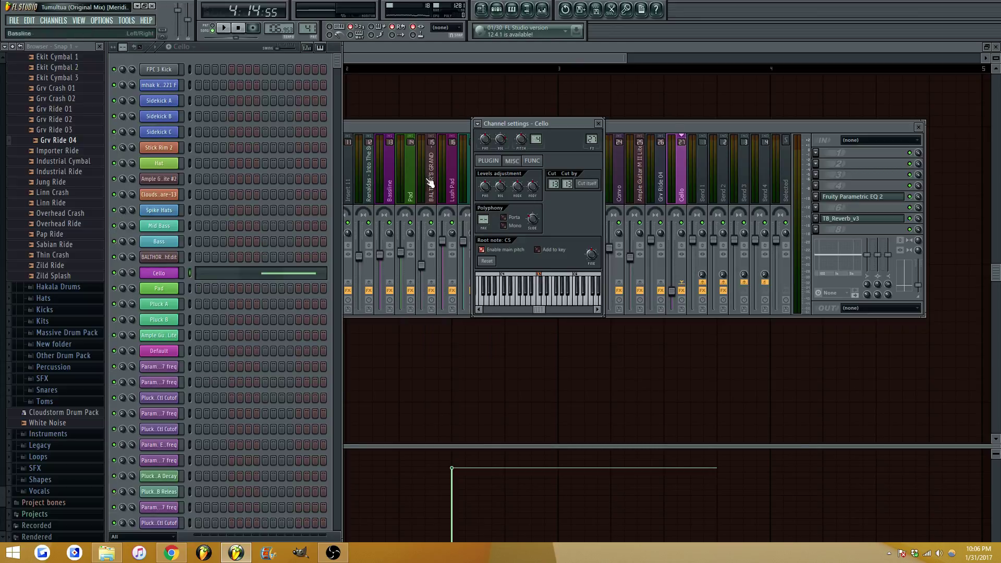
{"action": "key", "text": "space"}
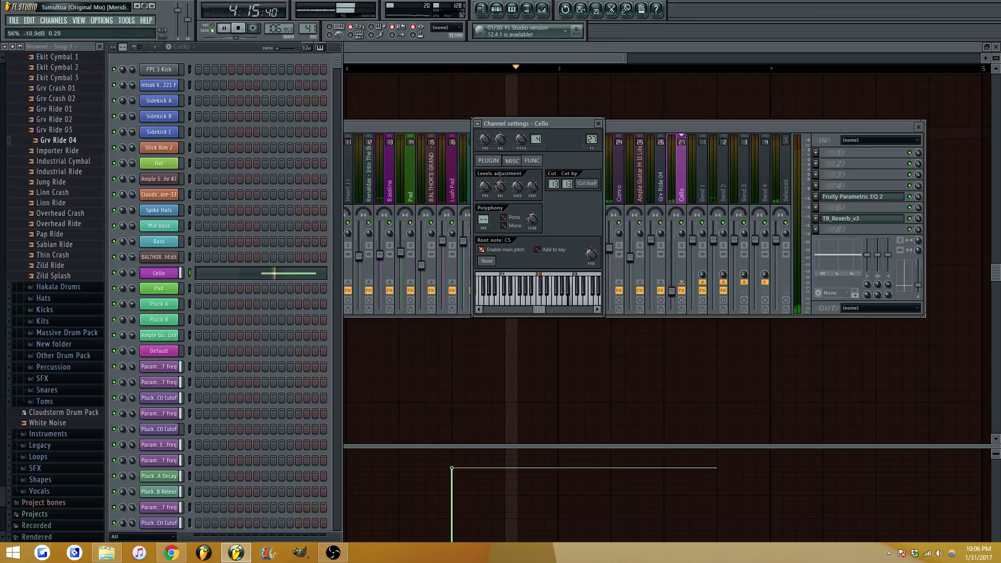
{"action": "left_click", "coordinate": [598, 123]}
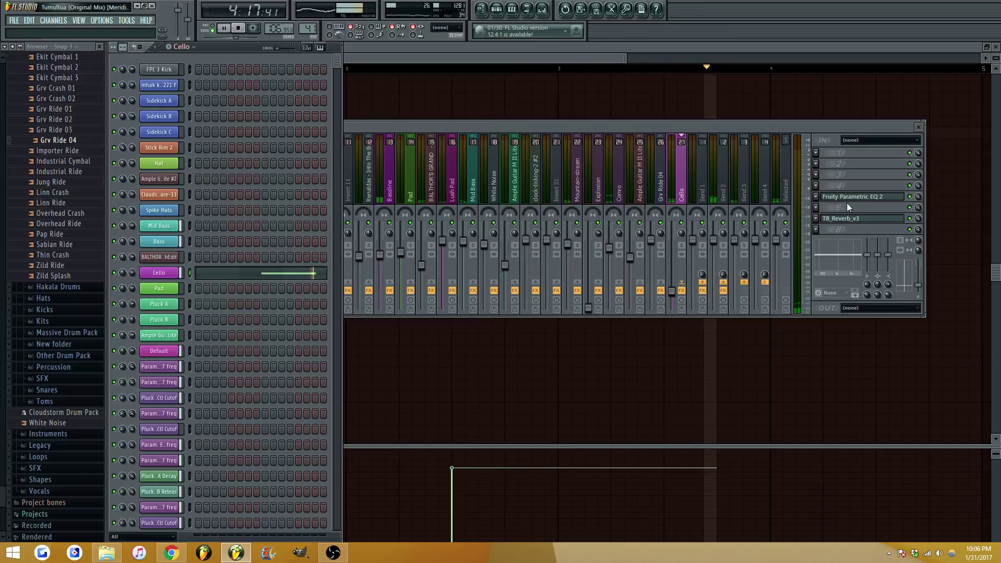
Turn band 1 of the Cello's Parametric EQ 2 into a high-pass filter and raise its frequency to band 2's position
{"action": "left_click", "coordinate": [847, 197]}
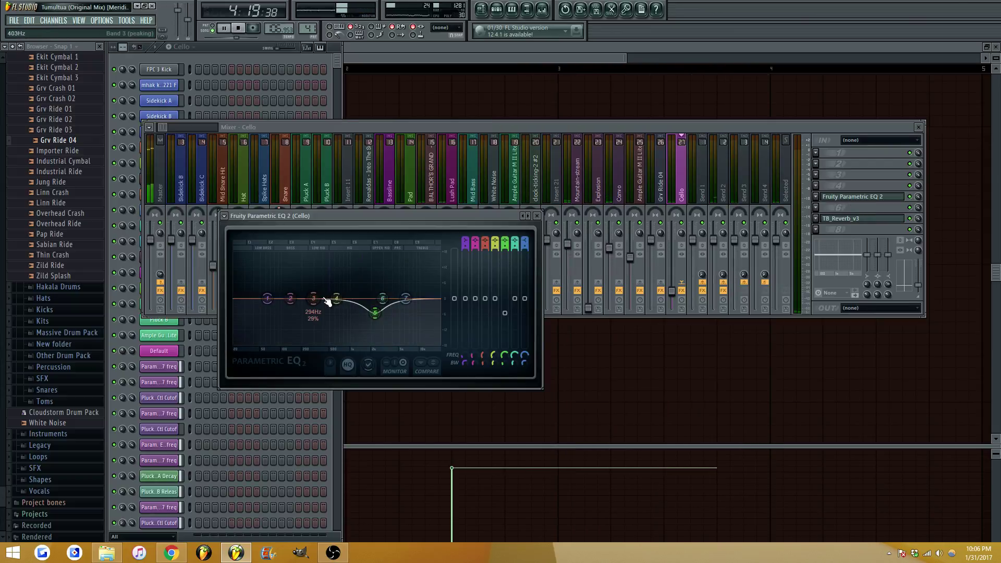
{"action": "scroll", "coordinate": [464, 238], "scroll_direction": "down", "scroll_amount": 3}
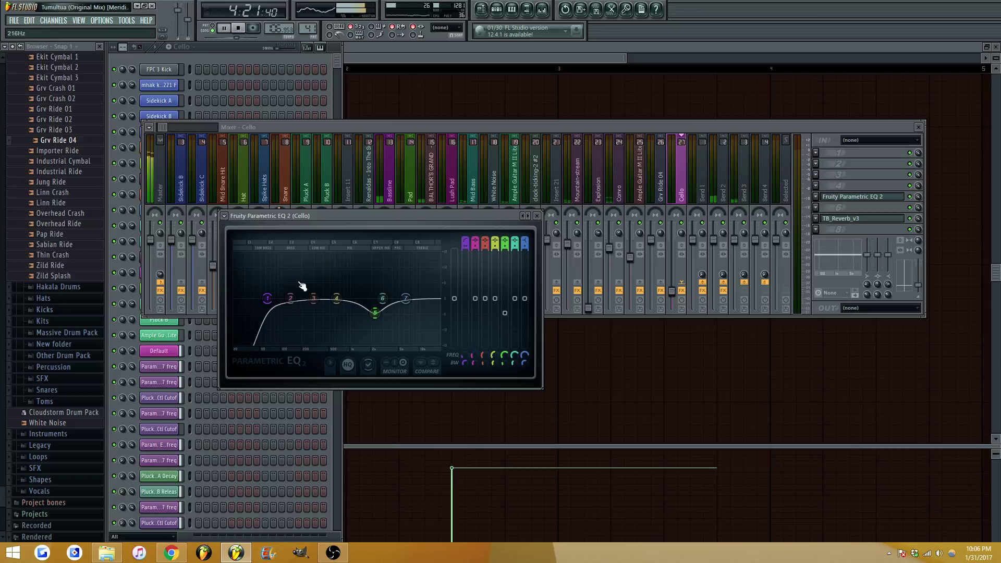
{"action": "left_click_drag", "start_coordinate": [267, 298], "coordinate": [293, 298]}
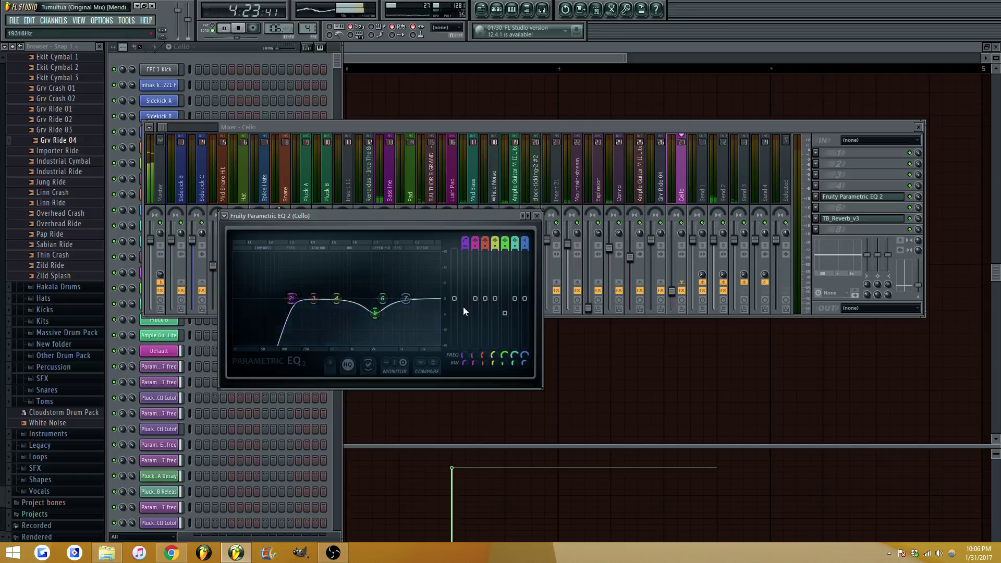
{"action": "key", "text": "Escape"}
{"action": "key", "text": "Escape"}
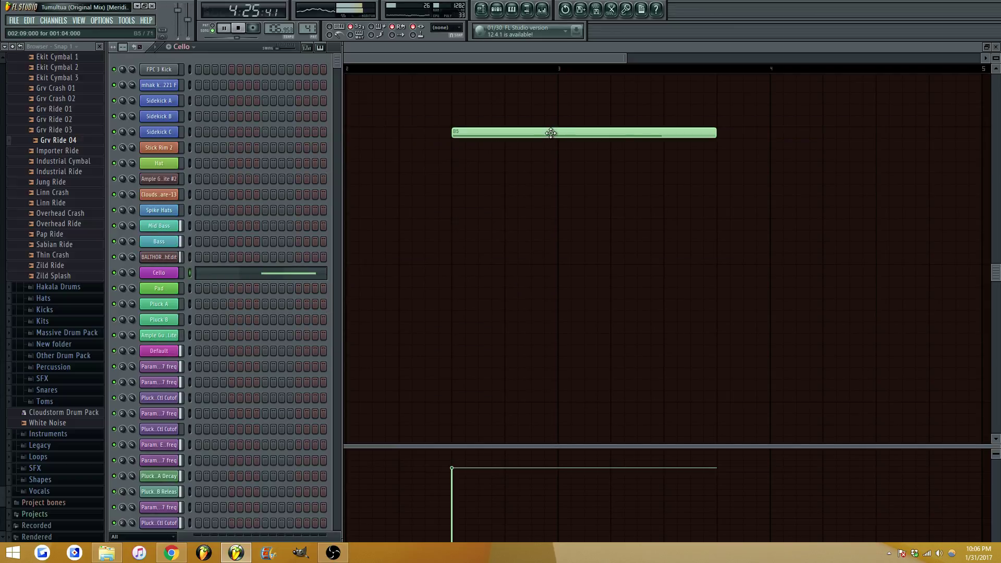
Replace the B5 note in the Cello piano roll with a G5 note from mid-bar 2 and an E5 note from bar 3
{"action": "mouse_move", "coordinate": [533, 133]}
{"action": "left_mouse_down"}
{"action": "mouse_move", "coordinate": [531, 190]}
{"action": "mouse_move", "coordinate": [543, 190]}
{"action": "left_mouse_up"}
{"action": "right_click", "coordinate": [542, 190]}
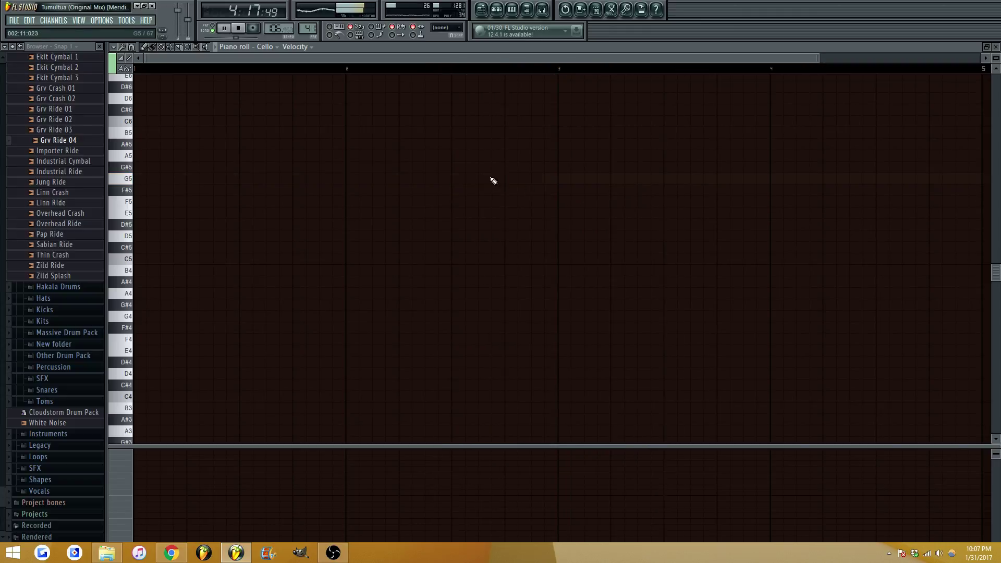
{"action": "left_click_drag", "start_coordinate": [449, 181], "coordinate": [648, 214]}
{"action": "key", "text": "space"}
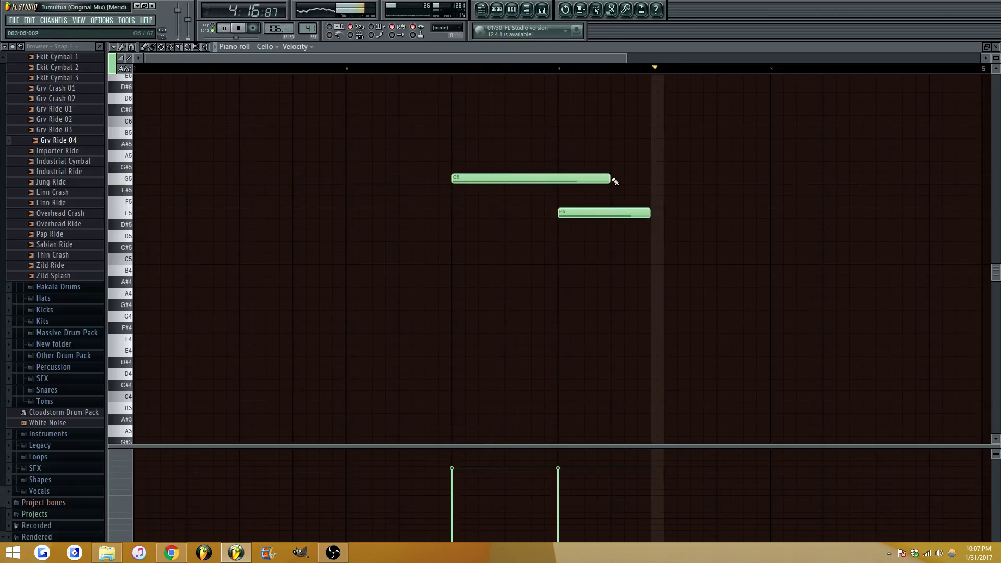
Shorten the G5 note to end at bar 3, extend E5 to bar 4 and add a one-bar F#5 note from bar 3
{"action": "left_click_drag", "start_coordinate": [608, 179], "coordinate": [782, 197]}
{"action": "key", "text": "ctrl+d"}
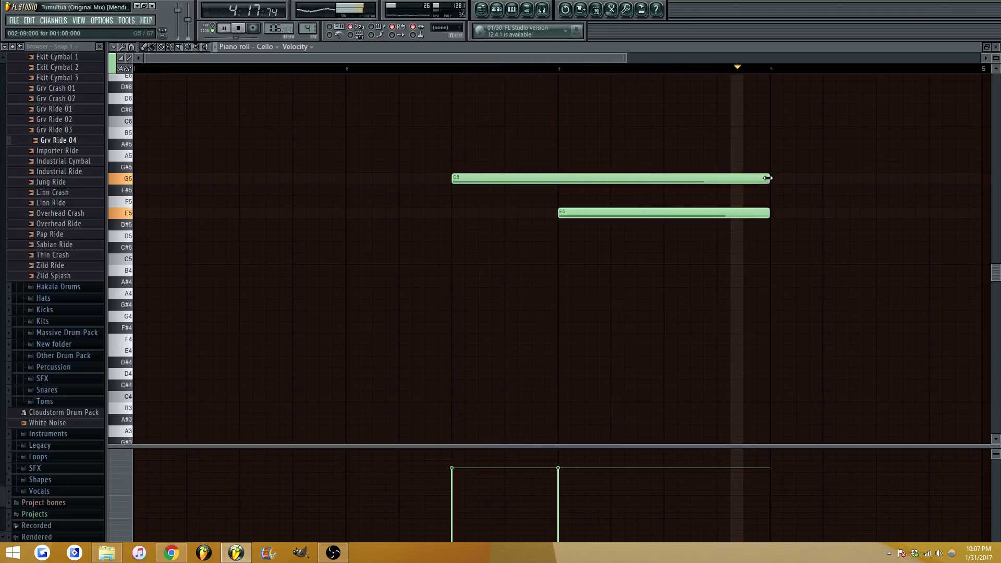
{"action": "mouse_move", "coordinate": [765, 178]}
{"action": "left_mouse_down"}
{"action": "mouse_move", "coordinate": [558, 180]}
{"action": "mouse_move", "coordinate": [764, 191]}
{"action": "left_mouse_up"}
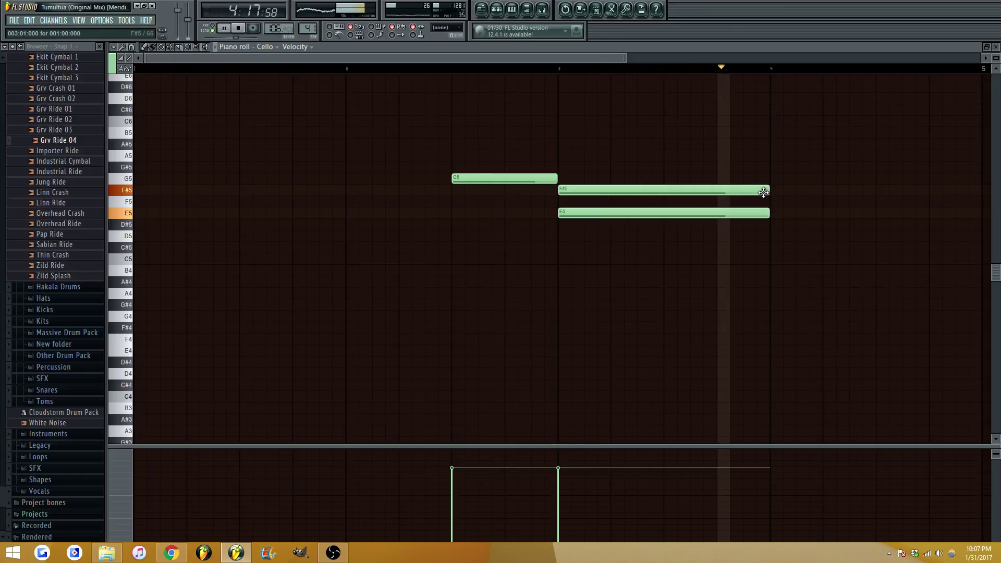
{"action": "key", "text": "space"}
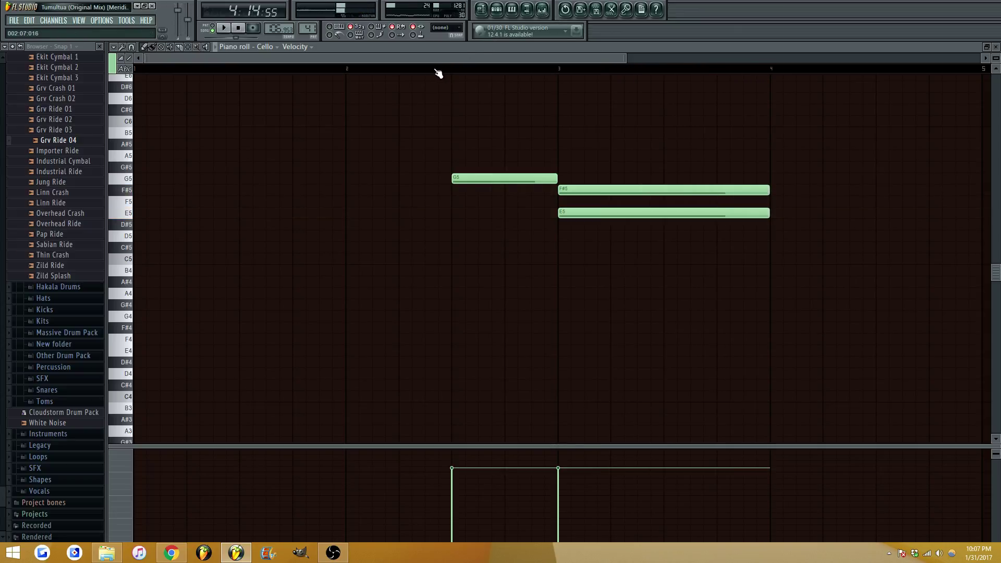
Raise the Cello's TB_Reverb_v3 wet level to 83.2% and lengthen its reverb tail
{"action": "key", "text": "space"}
{"action": "left_click", "coordinate": [526, 10]}
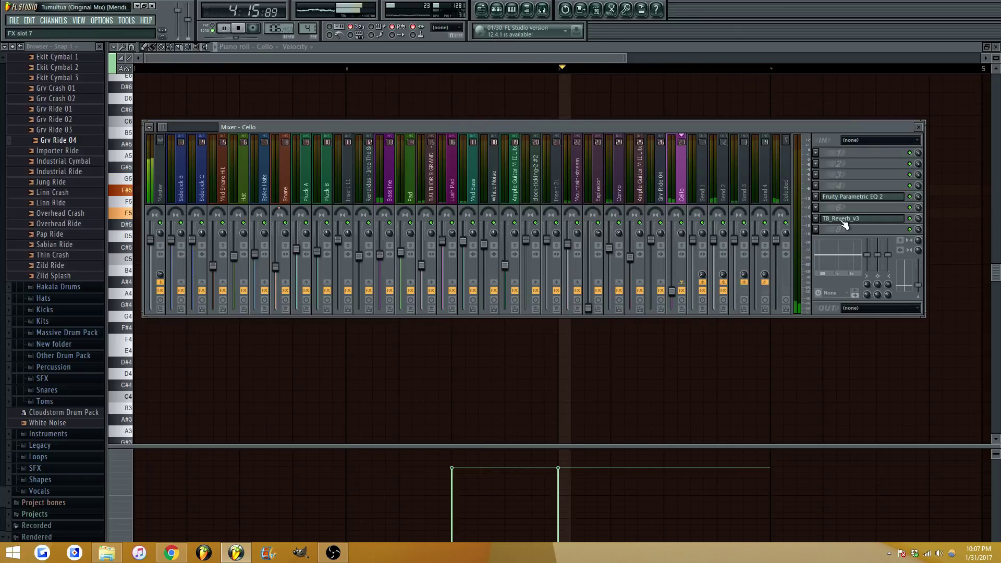
{"action": "left_click", "coordinate": [860, 218]}
{"action": "left_click_drag", "start_coordinate": [493, 338], "coordinate": [490, 326]}
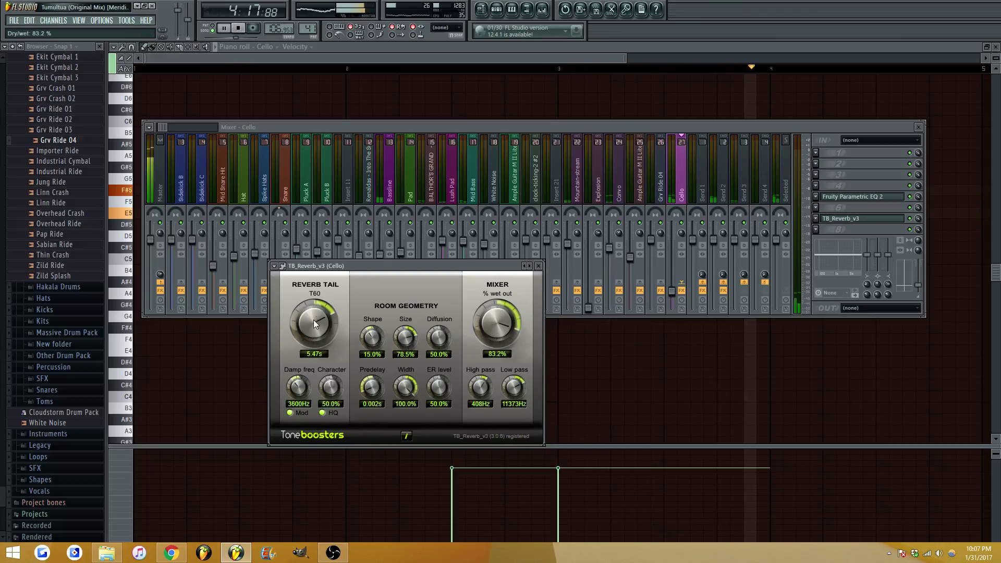
{"action": "left_click_drag", "start_coordinate": [314, 336], "coordinate": [321, 324]}
{"action": "key", "text": "Escape"}
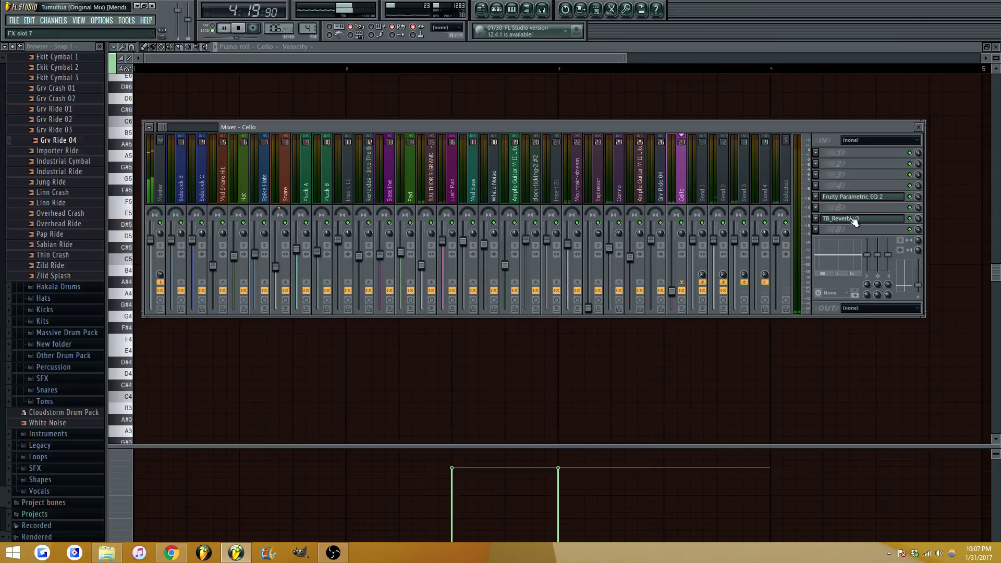
Move the Cello's TB_Reverb_v3 to slot 6 and load Fruity Reeverb in slot 7 with 2112 Hz low cut, 18.4 sec decay and 72% reverb
{"action": "key", "text": "Escape"}
{"action": "left_click", "coordinate": [815, 218]}
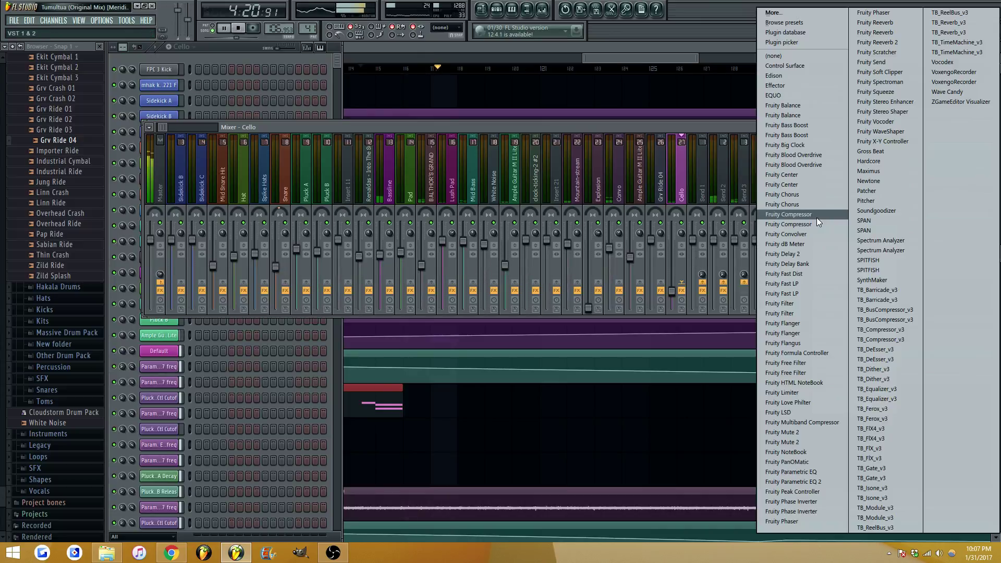
{"action": "left_click", "coordinate": [894, 32]}
{"action": "key", "text": "space"}
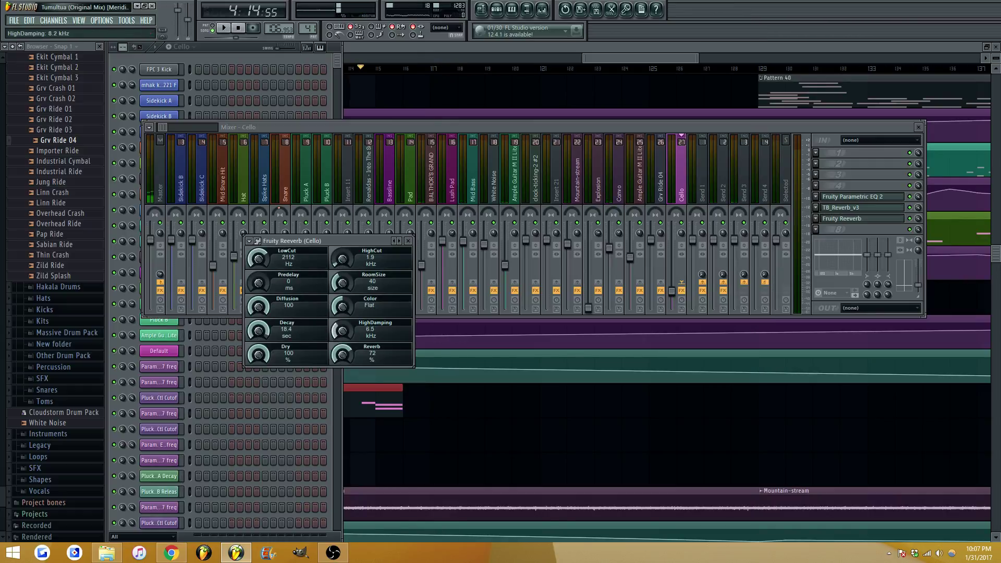
{"action": "key", "text": "Escape"}
Play the section and lower the Cello channel's volume to about -14.9 dB in its channel settings
{"action": "key", "text": "space"}
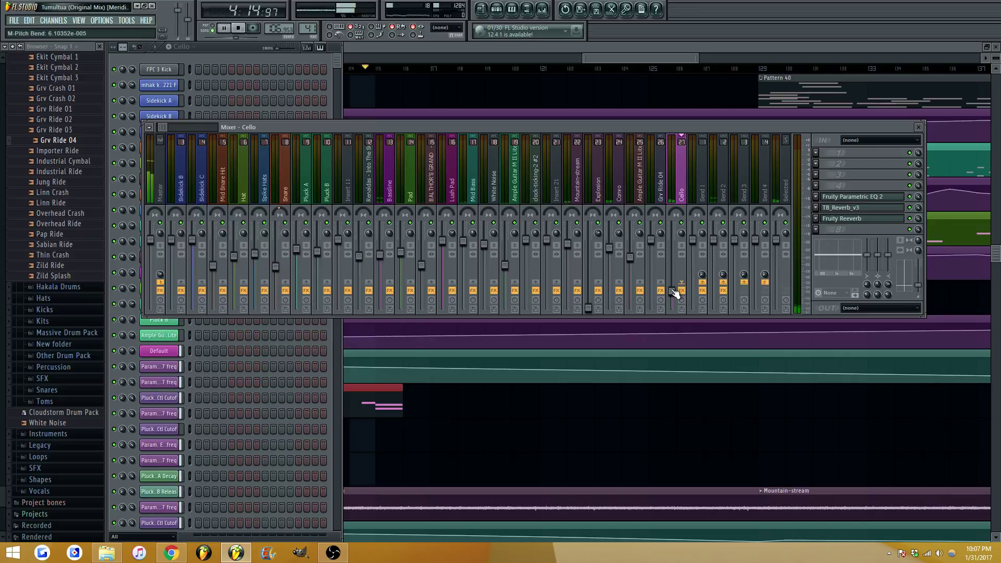
{"action": "key", "text": "Escape"}
{"action": "left_click", "coordinate": [158, 353]}
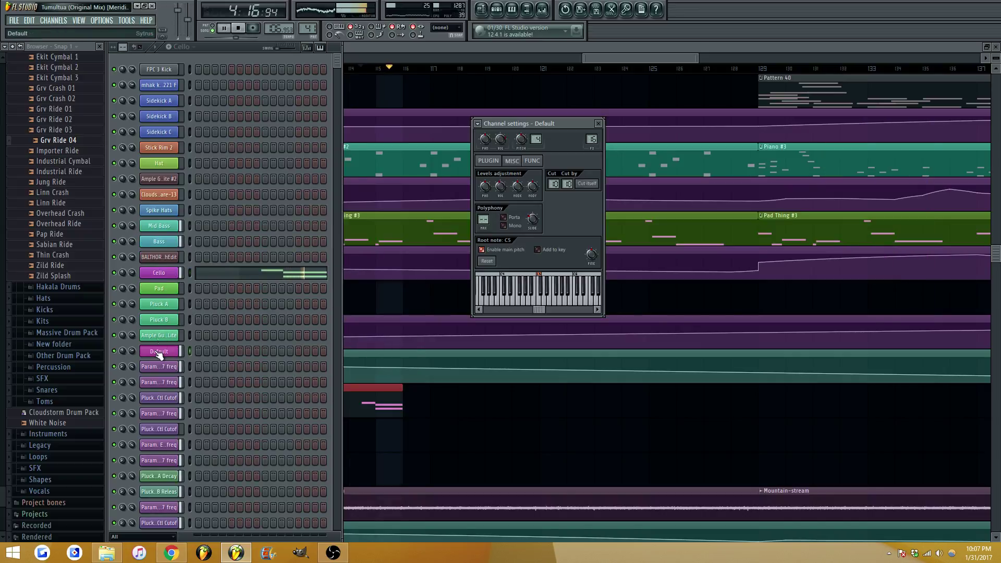
{"action": "left_click", "coordinate": [166, 274]}
{"action": "left_click", "coordinate": [169, 279]}
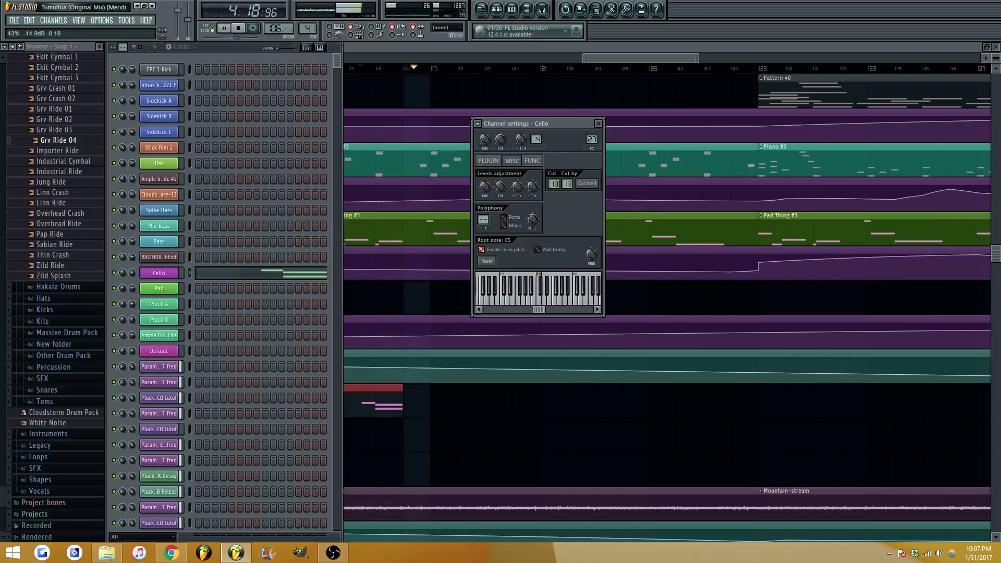
Lower the band 7 high shelf of the Cello's Parametric EQ 2 to -3.7 dB at 5912 Hz and close the open windows
{"action": "key", "text": "F9"}
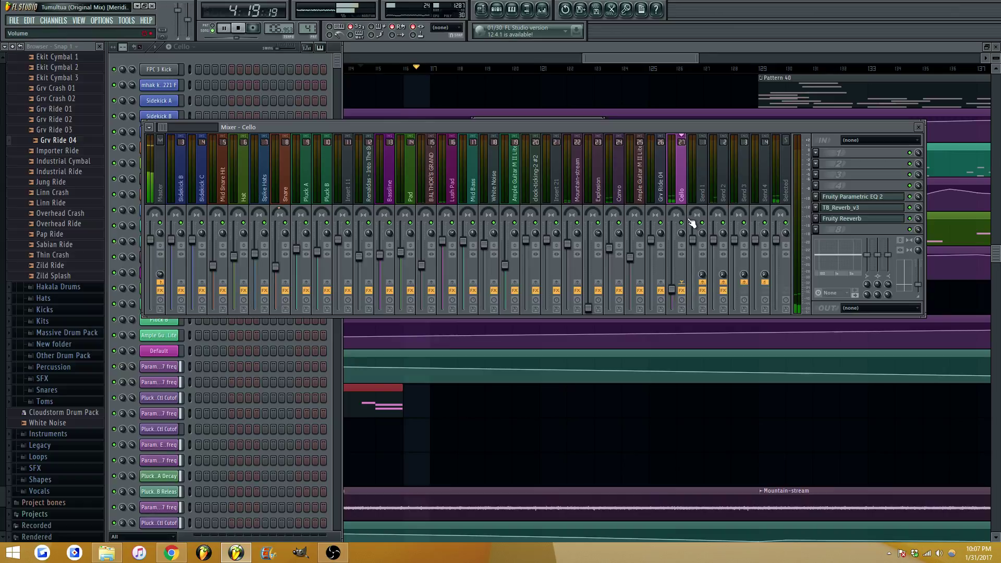
{"action": "left_click", "coordinate": [873, 198]}
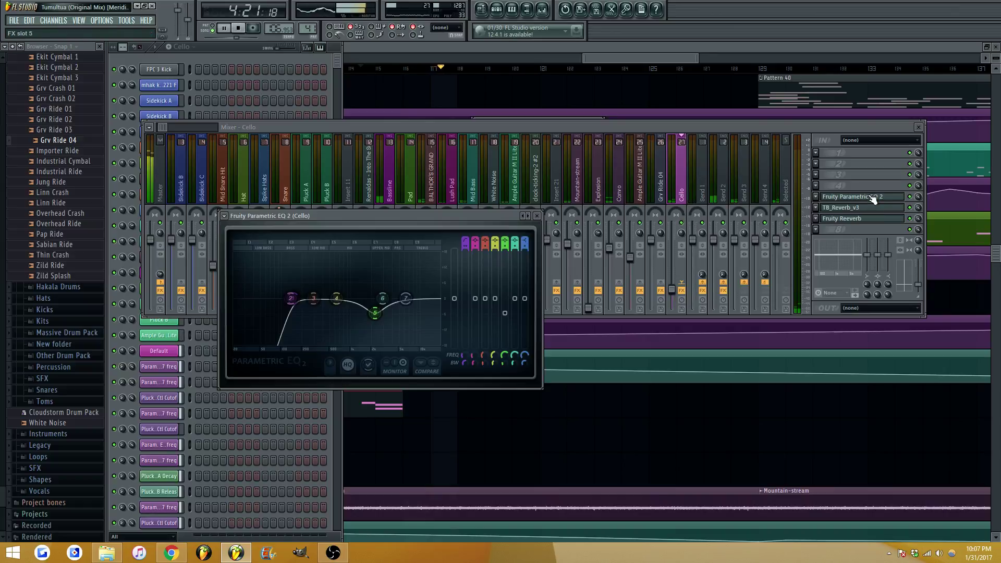
{"action": "mouse_move", "coordinate": [405, 298]}
{"action": "left_mouse_down"}
{"action": "mouse_move", "coordinate": [402, 286]}
{"action": "mouse_move", "coordinate": [402, 308]}
{"action": "left_mouse_up"}
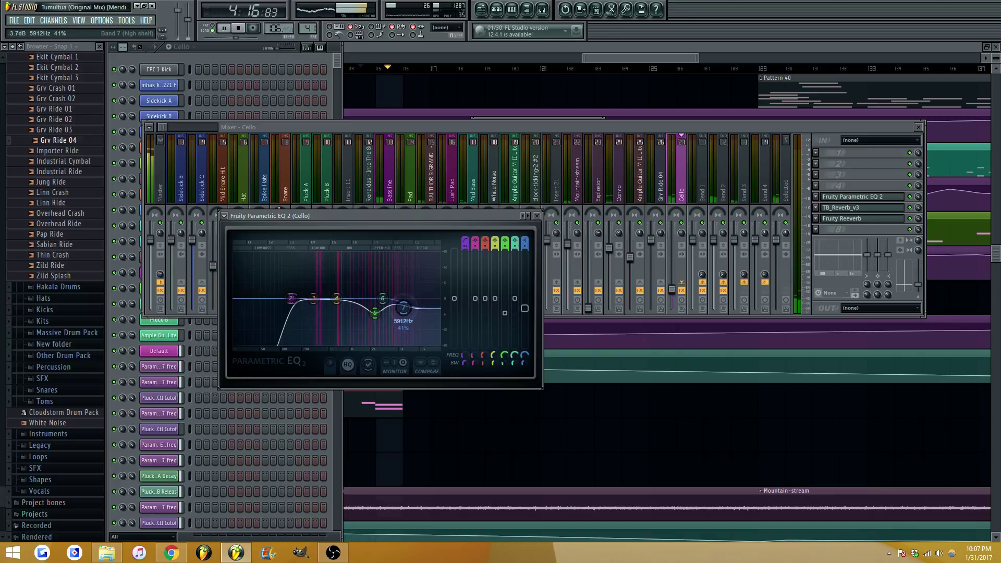
{"action": "key", "text": "Escape"}
{"action": "key", "text": "Escape"}
{"action": "key", "text": "Escape"}
Open the Cello's Sytrus plugin and adjust operator 1's frequency modulation and operator sliders while replaying the section
{"action": "left_click", "coordinate": [159, 275]}
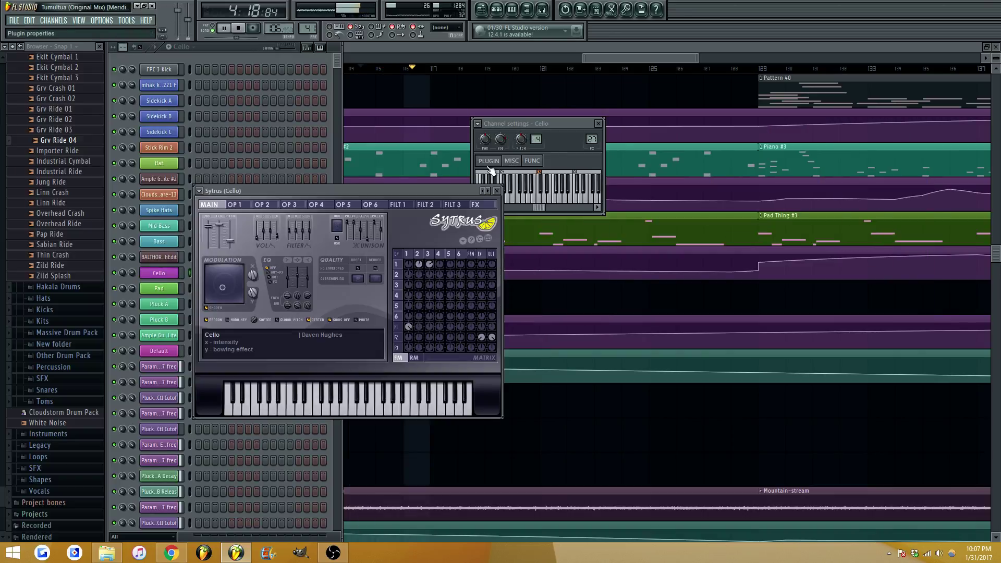
{"action": "key", "text": "space"}
{"action": "key", "text": "space"}
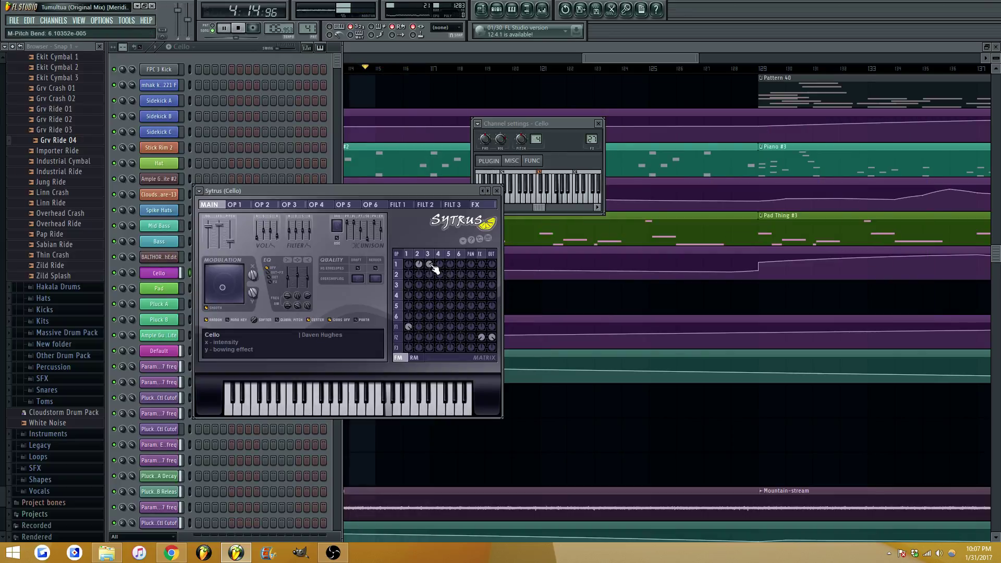
{"action": "left_click", "coordinate": [429, 266]}
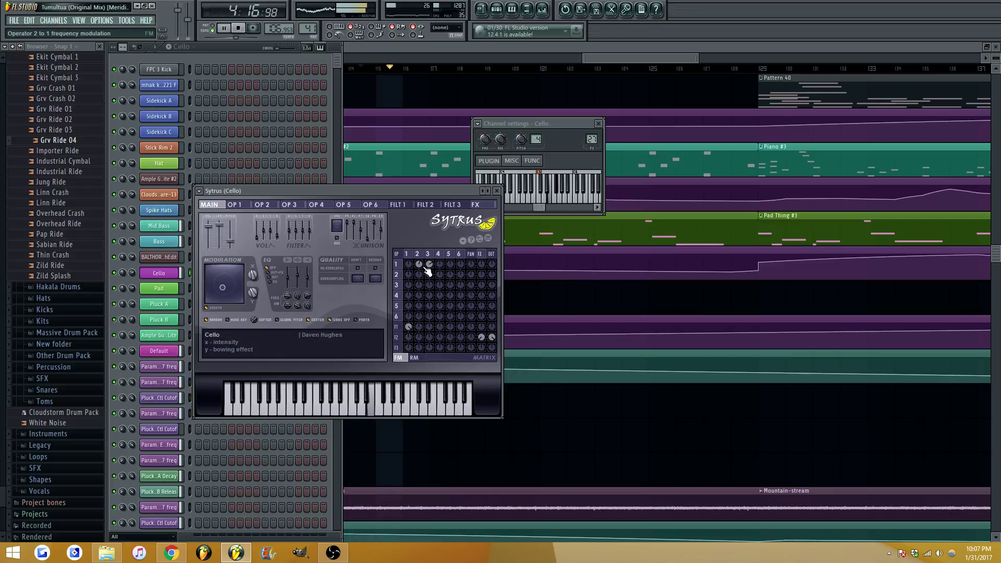
{"action": "key", "text": "space"}
{"action": "left_click", "coordinate": [234, 205]}
{"action": "key", "text": "space"}
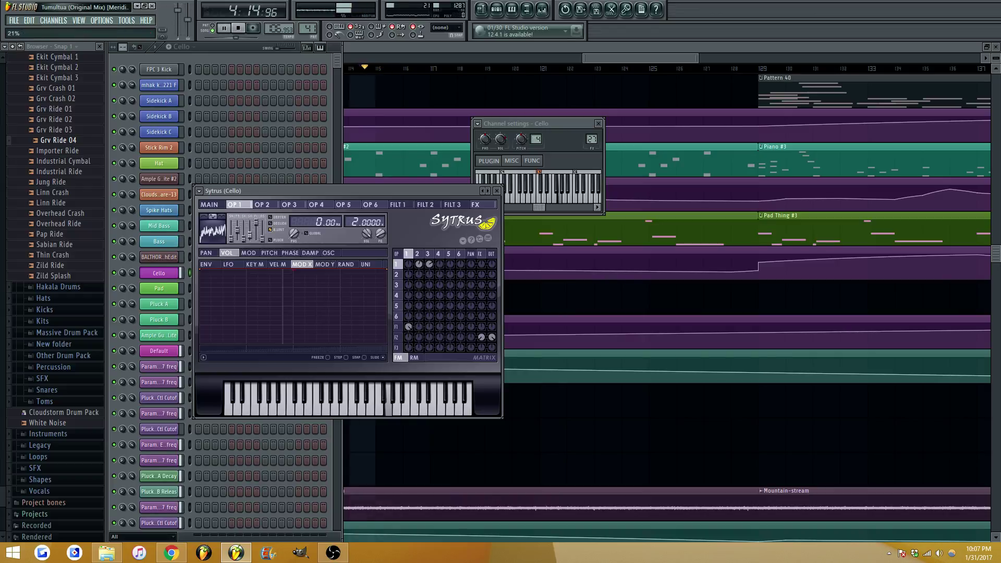
{"action": "left_click_drag", "start_coordinate": [251, 236], "coordinate": [251, 235]}
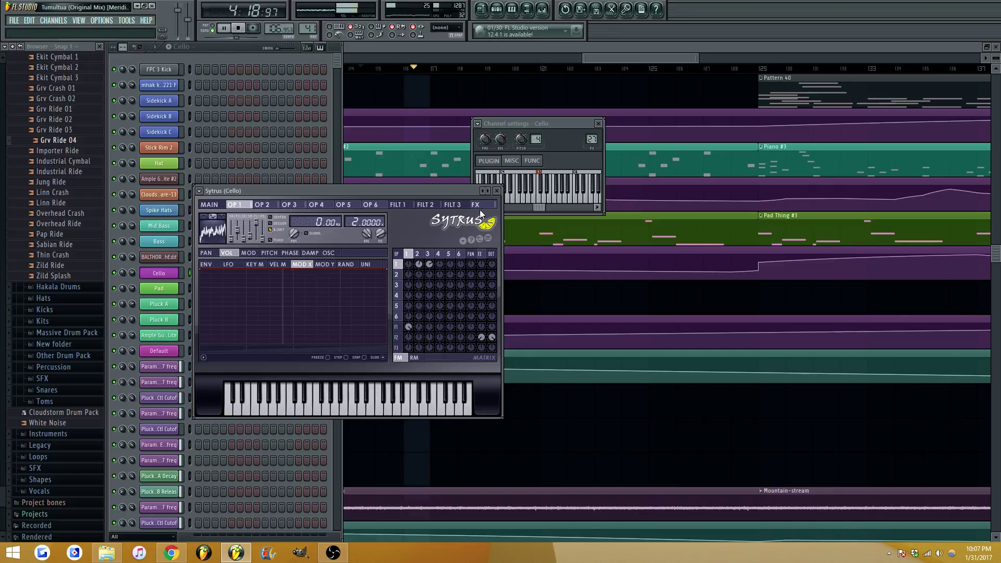
Adjust the EQ level slider in Sytrus's main settings while the section replays, and close the plugin window
{"action": "key", "text": "space"}
{"action": "left_click", "coordinate": [209, 204]}
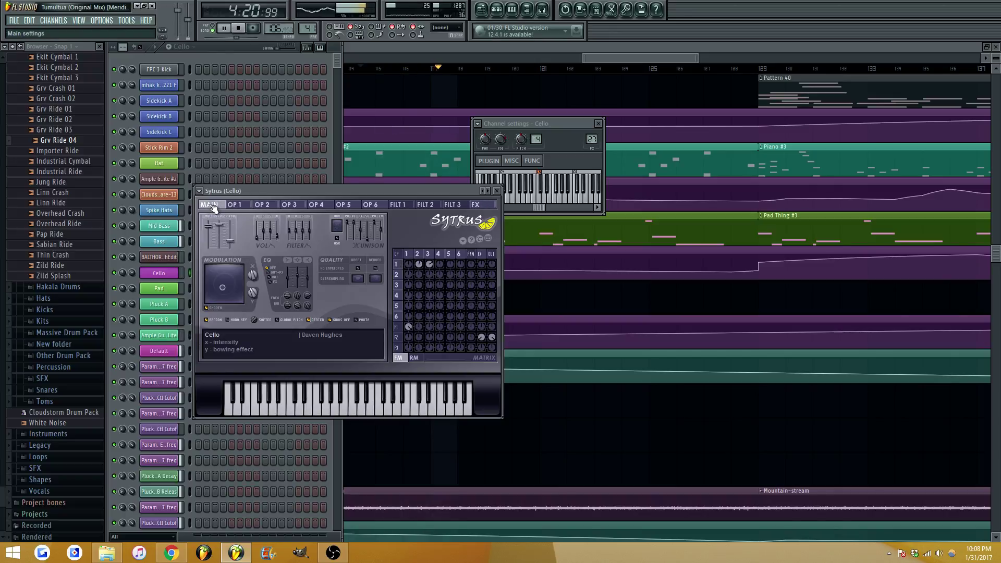
{"action": "key", "text": "space"}
{"action": "left_click", "coordinate": [301, 280]}
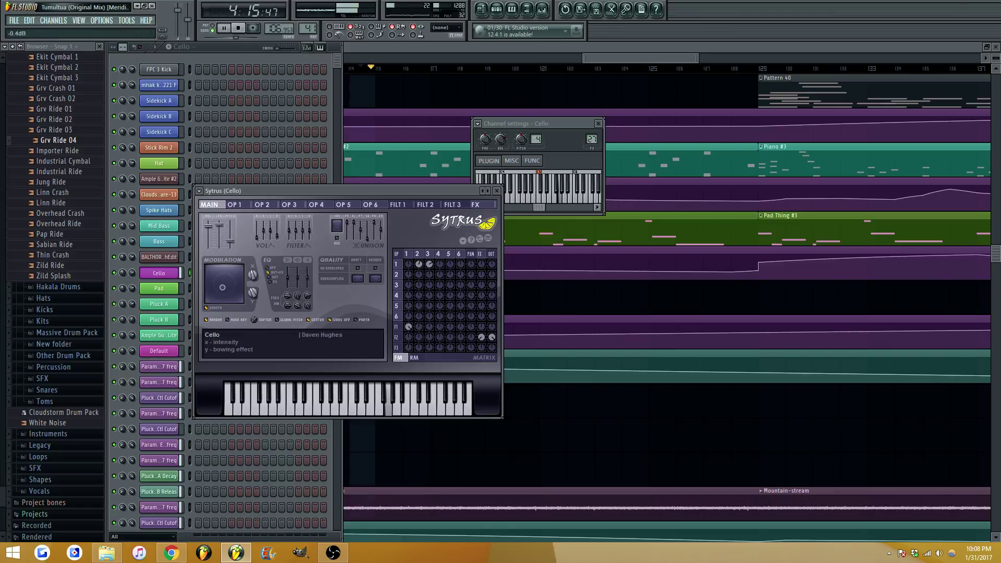
{"action": "left_click_drag", "start_coordinate": [301, 280], "coordinate": [302, 282]}
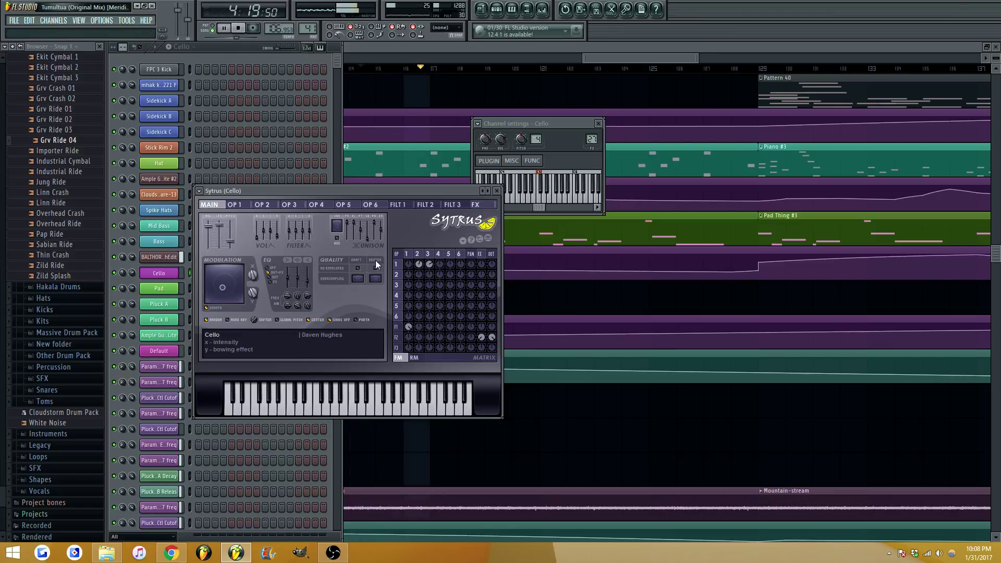
{"action": "key", "text": "Escape"}
Add a one-bar B4 note under the F#5 at bar 3 of the Cello pattern and lower its velocity
{"action": "left_click", "coordinate": [292, 276]}
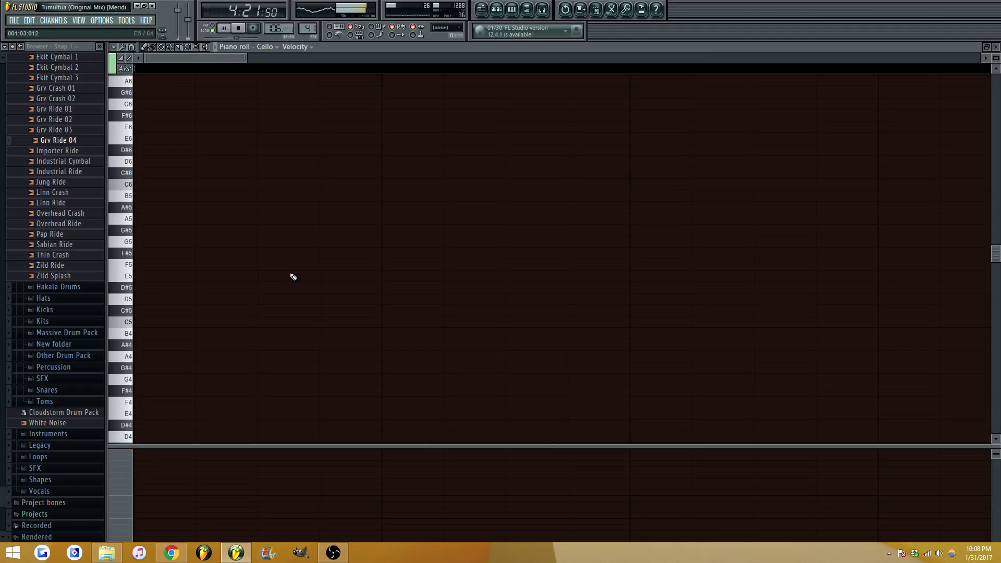
{"action": "left_click_drag", "start_coordinate": [645, 277], "coordinate": [650, 301]}
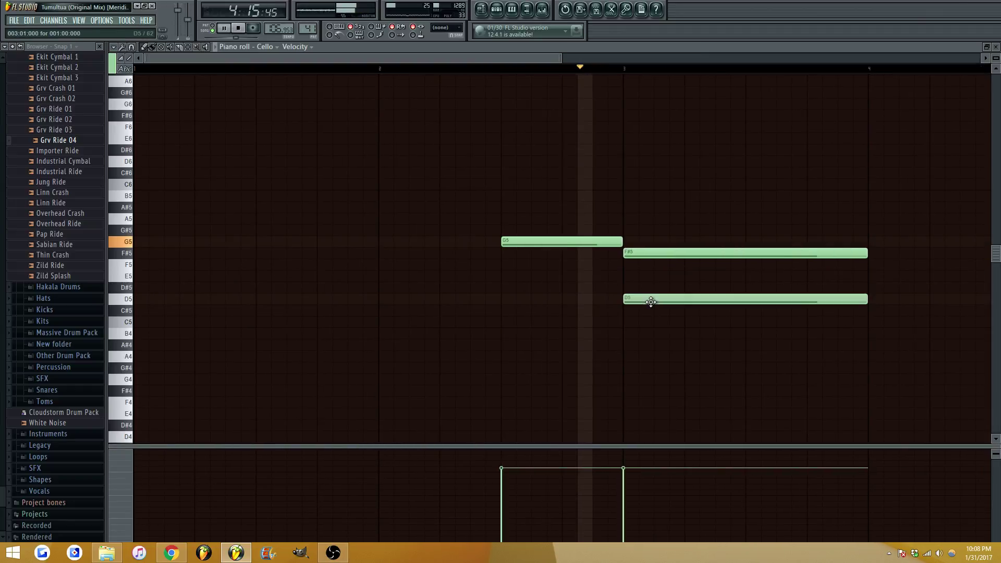
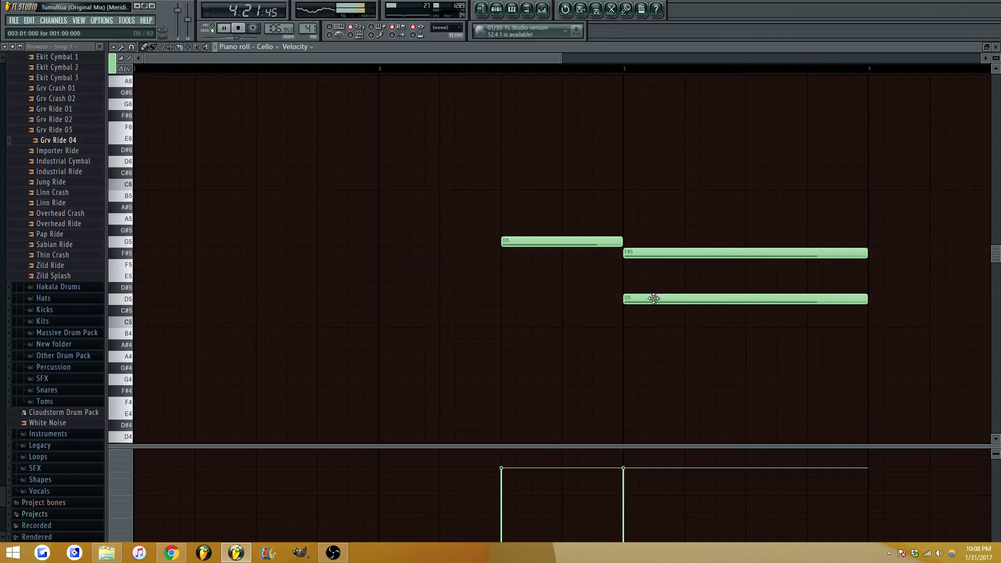
{"action": "left_click_drag", "start_coordinate": [653, 299], "coordinate": [654, 334]}
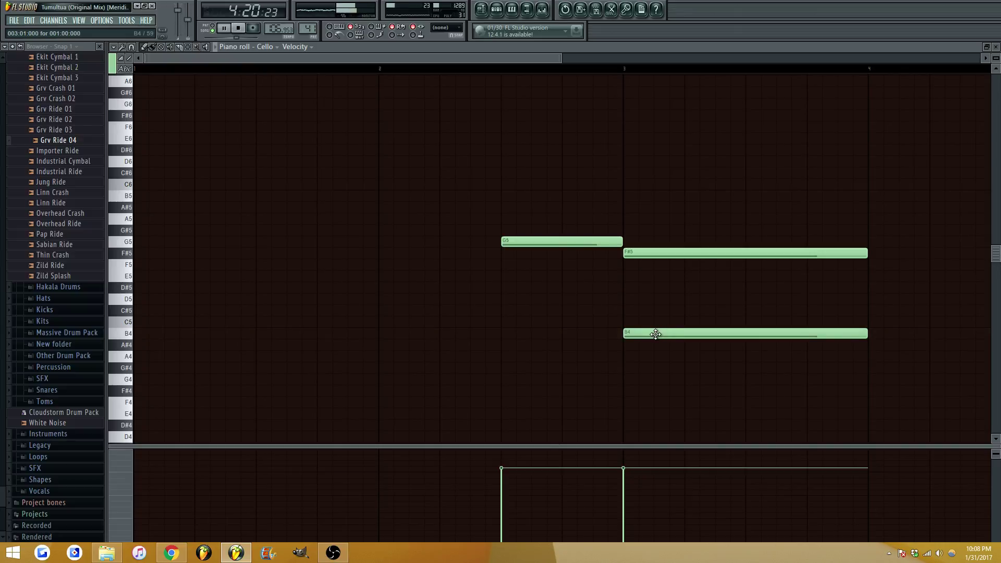
{"action": "left_click", "coordinate": [655, 334], "text": "ctrl"}
{"action": "left_click_drag", "start_coordinate": [632, 468], "coordinate": [632, 492]}
{"action": "key", "text": "F7"}
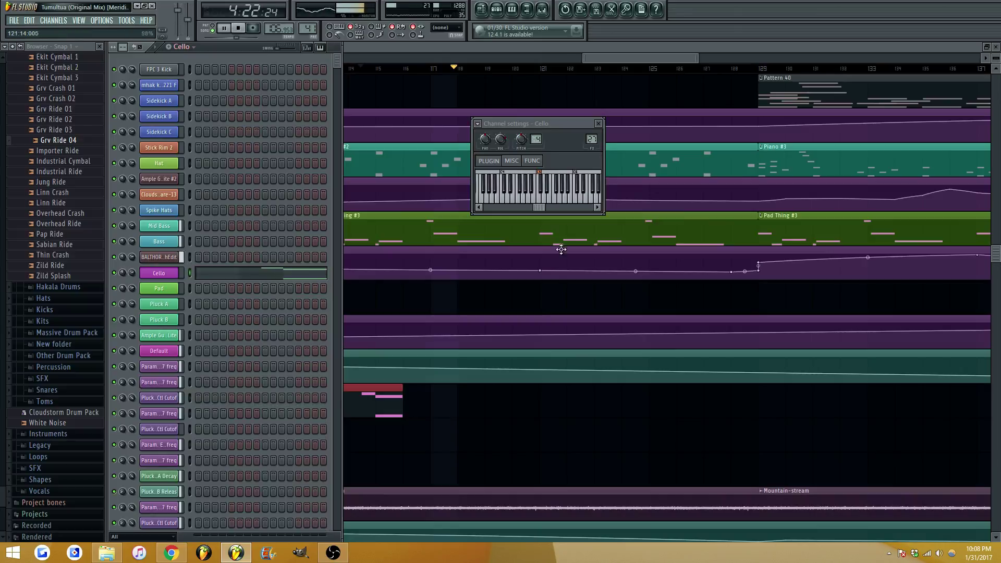
Set the Cello's Fruity Reeverb to 2.5 kHz high cut, room size 79, 79% reverb and about 87% dry
{"action": "left_click", "coordinate": [542, 11]}
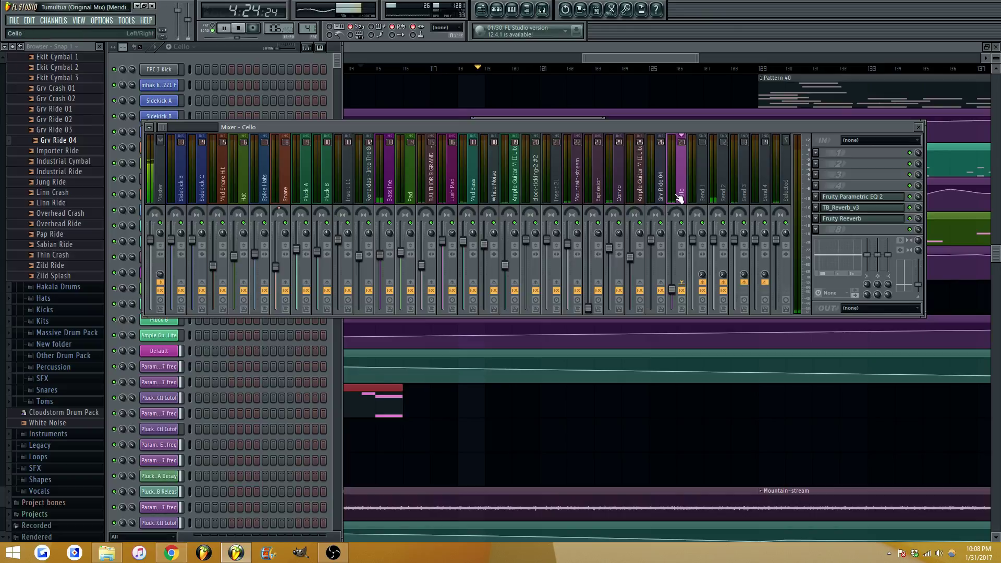
{"action": "left_click", "coordinate": [878, 219]}
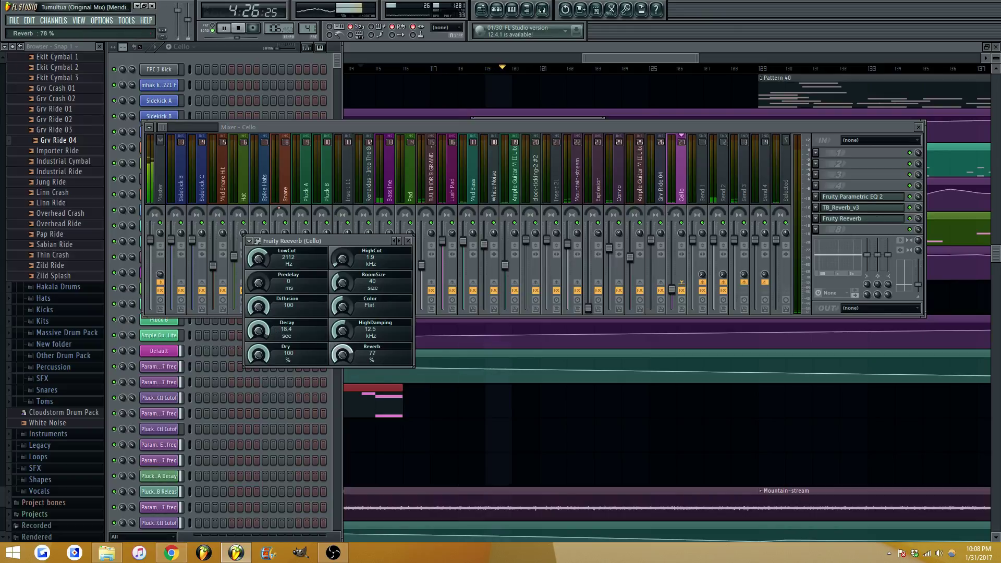
{"action": "key", "text": "space"}
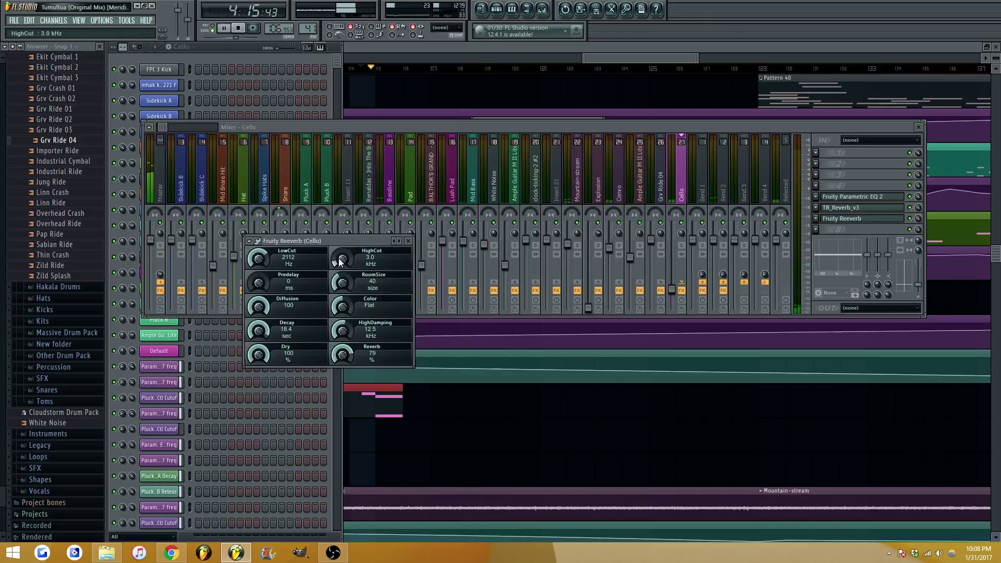
{"action": "mouse_move", "coordinate": [340, 261]}
{"action": "left_mouse_down"}
{"action": "mouse_move", "coordinate": [341, 282]}
{"action": "mouse_move", "coordinate": [336, 260]}
{"action": "left_mouse_up"}
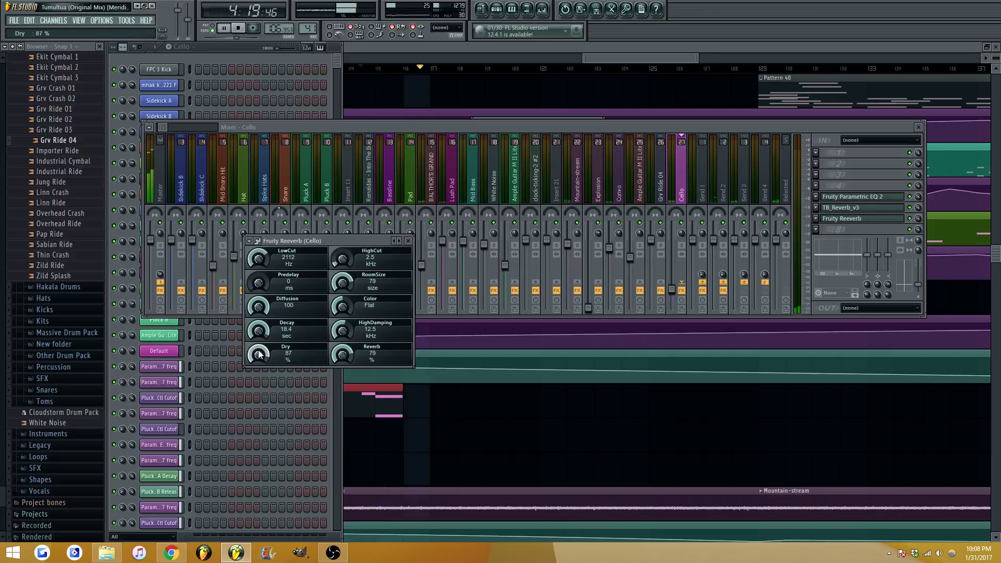
{"action": "left_click", "coordinate": [841, 218]}
Move the Cello's Parametric EQ 2 to slot 1 and its reverbs to slots 3 and 4, and load another Fruity Parametric EQ 2 in slot 5
{"action": "left_click_drag", "start_coordinate": [840, 197], "coordinate": [831, 154]}
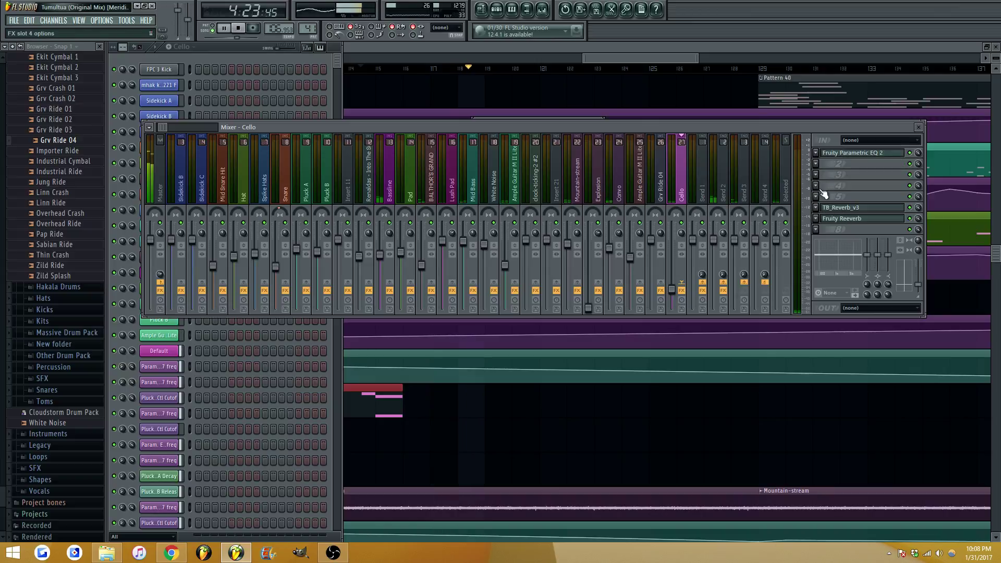
{"action": "left_click_drag", "start_coordinate": [840, 200], "coordinate": [838, 175]}
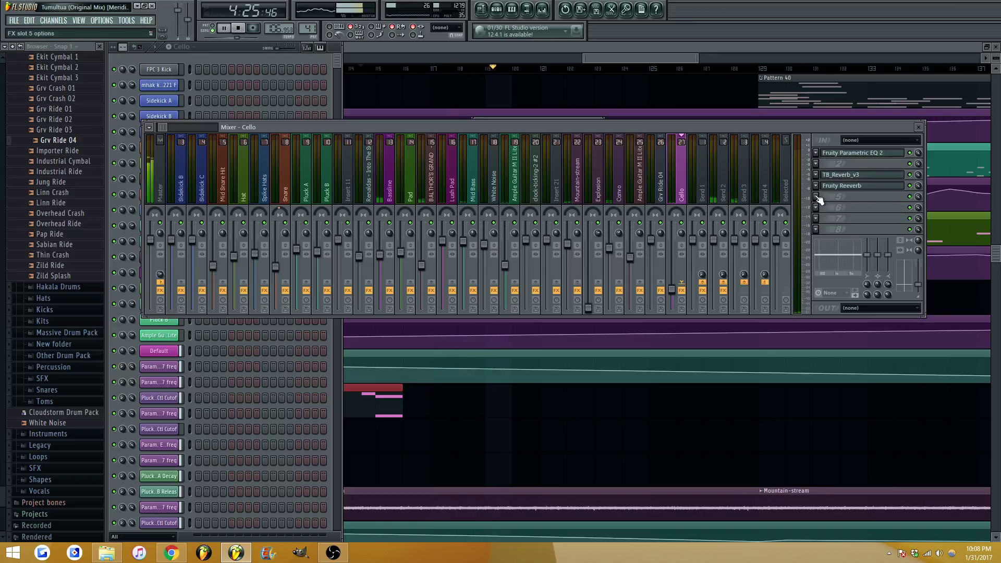
{"action": "left_click", "coordinate": [815, 198]}
{"action": "left_click", "coordinate": [823, 481]}
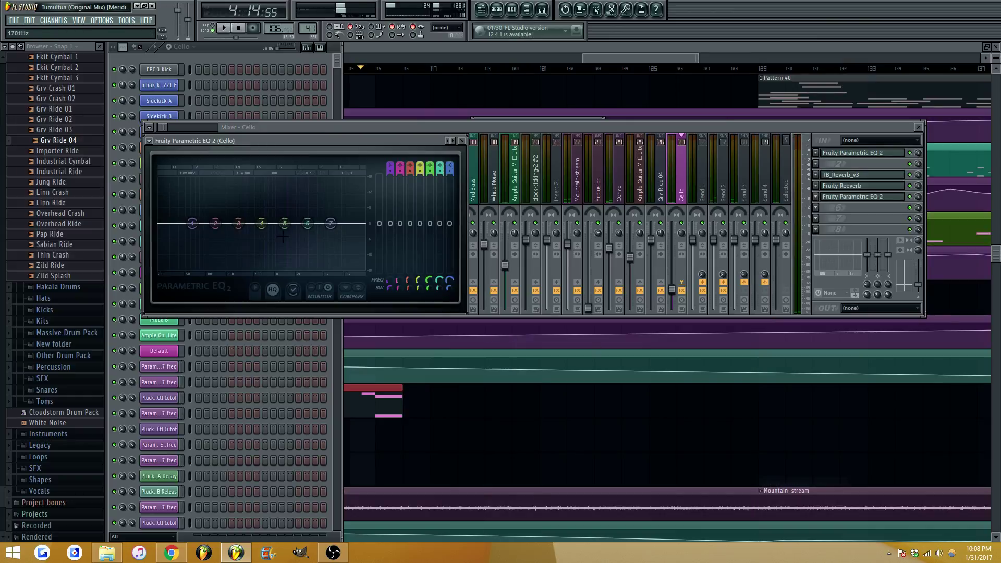
Dip bands 5 and 6 slightly in the slot 5 Parametric EQ 2 and adjust the Cello's mixer fader
{"action": "mouse_move", "coordinate": [288, 223]}
{"action": "left_mouse_down"}
{"action": "mouse_move", "coordinate": [293, 241]}
{"action": "mouse_move", "coordinate": [316, 234]}
{"action": "mouse_move", "coordinate": [288, 229]}
{"action": "left_mouse_up"}
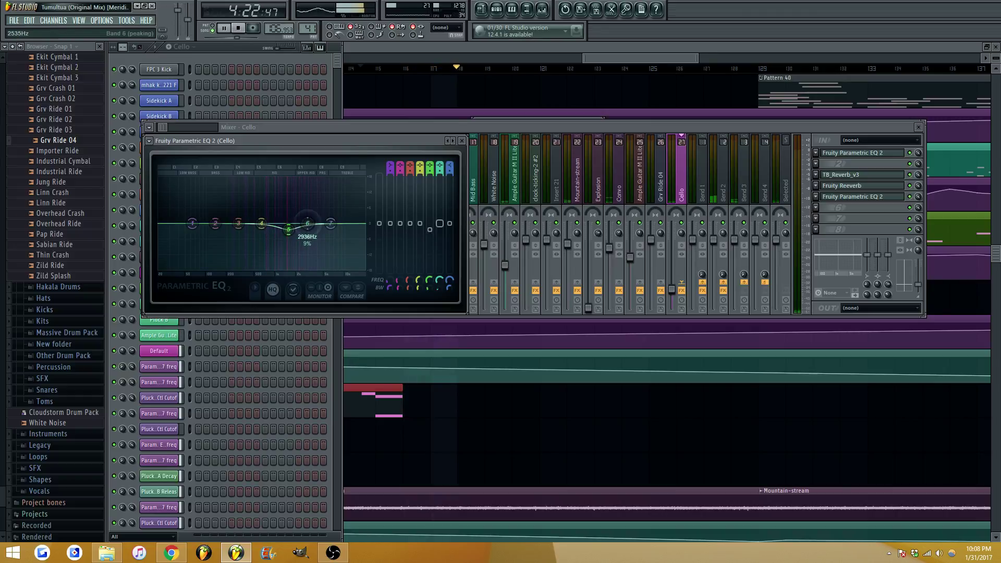
{"action": "left_click", "coordinate": [672, 285]}
{"action": "key", "text": "F9"}
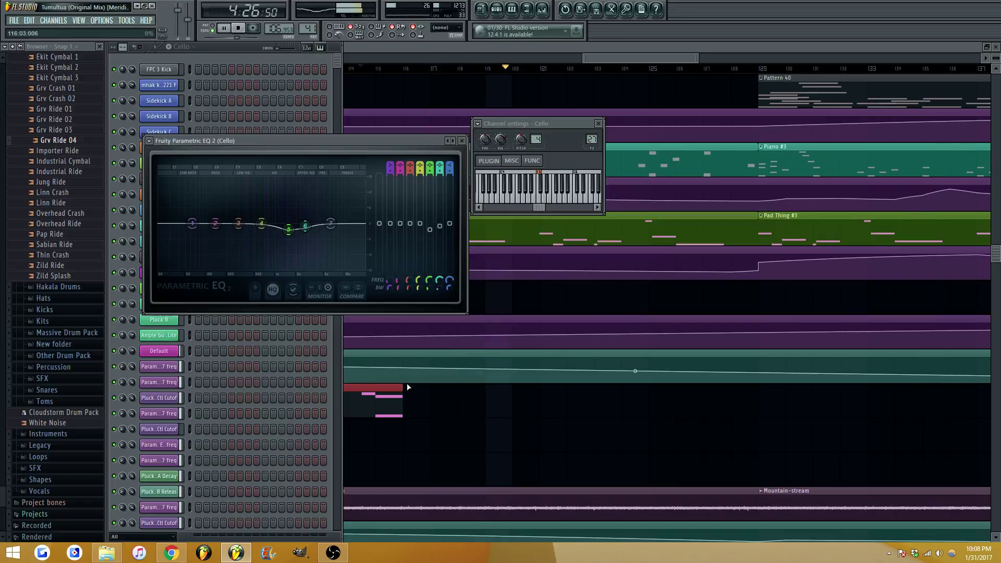
Extend the Cello clip to about bar 130 and place an E5 note near the start of bar 12 in its pattern
{"action": "key", "text": "F5"}
{"action": "left_click_drag", "start_coordinate": [402, 399], "coordinate": [695, 412]}
{"action": "double_click", "coordinate": [632, 415]}
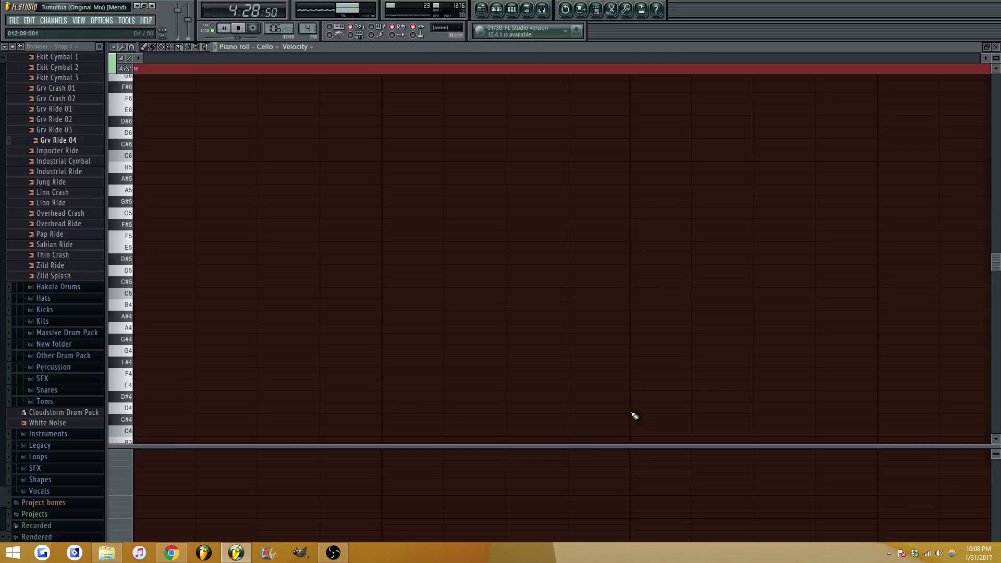
{"action": "left_click_drag", "start_coordinate": [561, 58], "coordinate": [980, 58]}
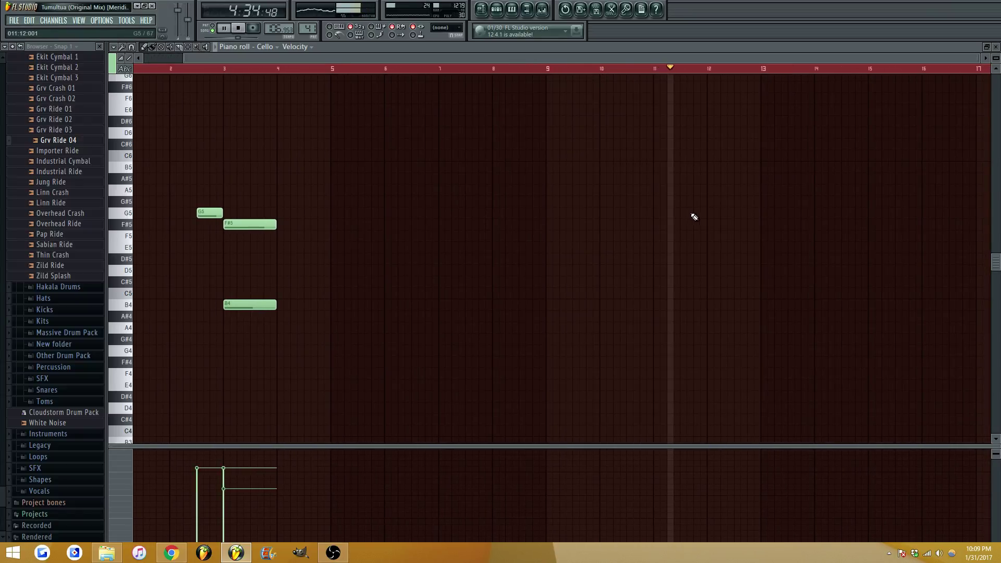
{"action": "left_click", "coordinate": [710, 234]}
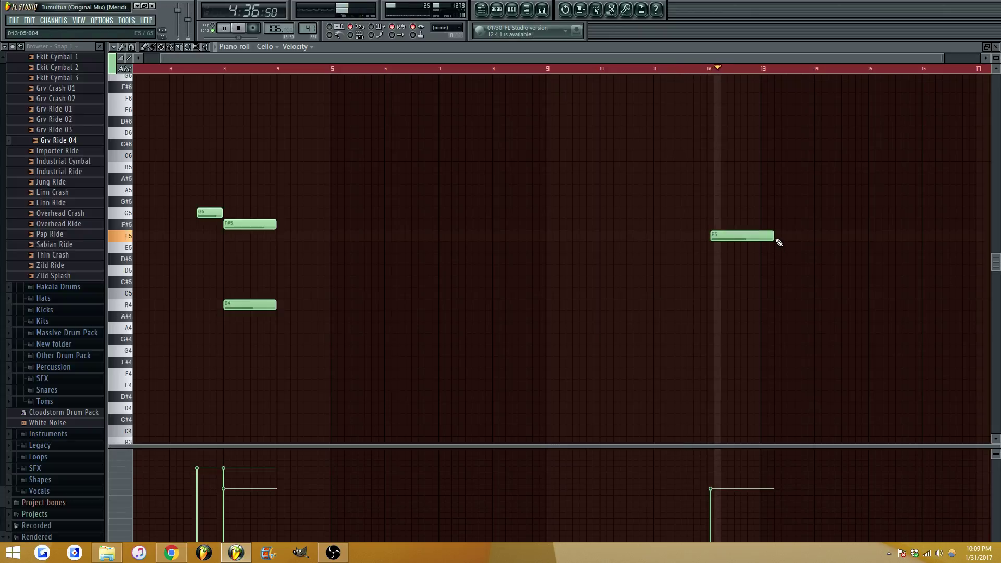
{"action": "left_click_drag", "start_coordinate": [746, 235], "coordinate": [747, 247]}
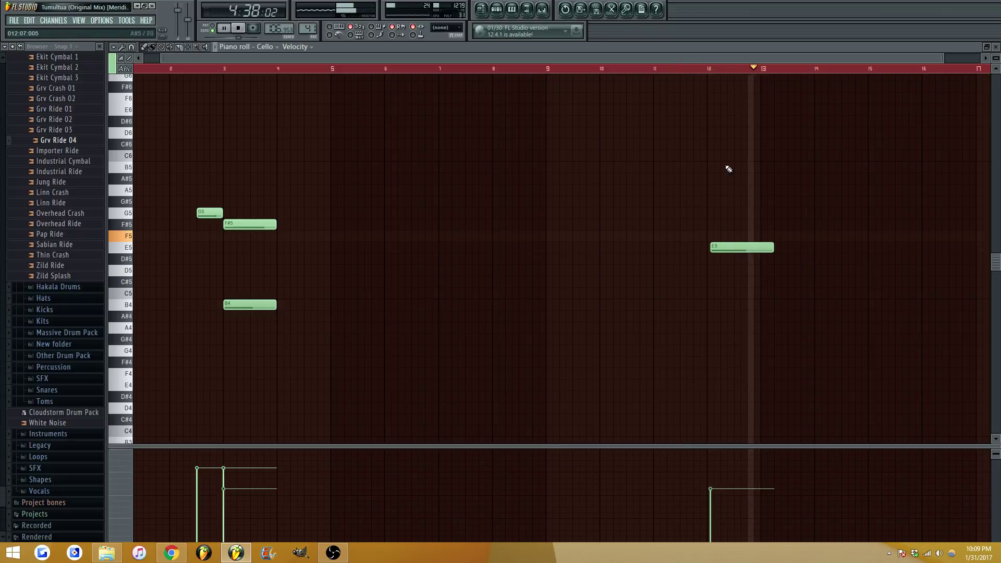
Replay from bar 12 of the Cello pattern and raise the velocity of the E5 note
{"action": "left_click", "coordinate": [708, 67]}
{"action": "scroll", "coordinate": [707, 64], "scroll_direction": "up", "scroll_amount": 1}
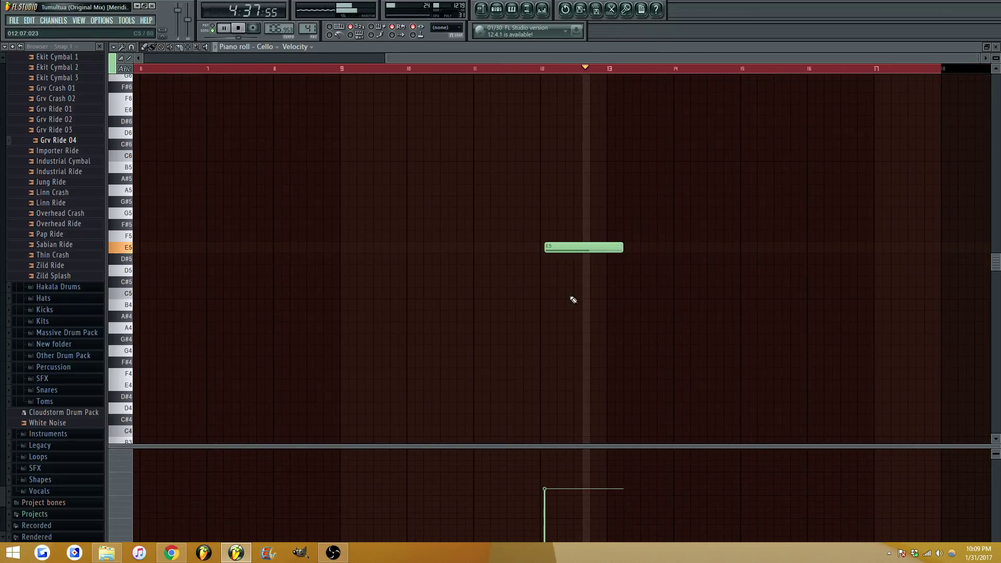
{"action": "left_click_drag", "start_coordinate": [544, 464], "coordinate": [545, 471]}
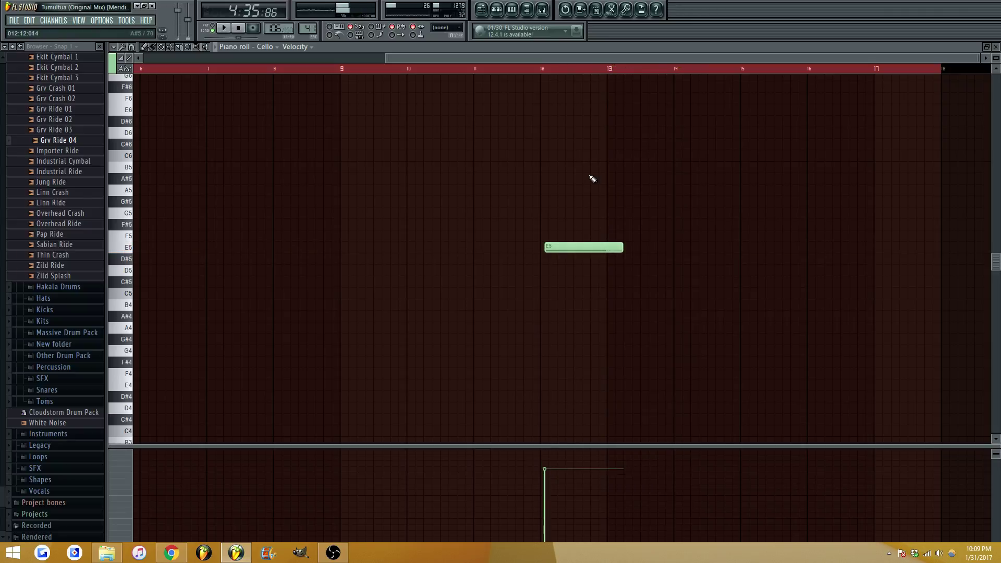
Add a D6 note at bar 13 and a one-bar B5 note at bar 14 of the Cello pattern
{"action": "left_click", "coordinate": [610, 134]}
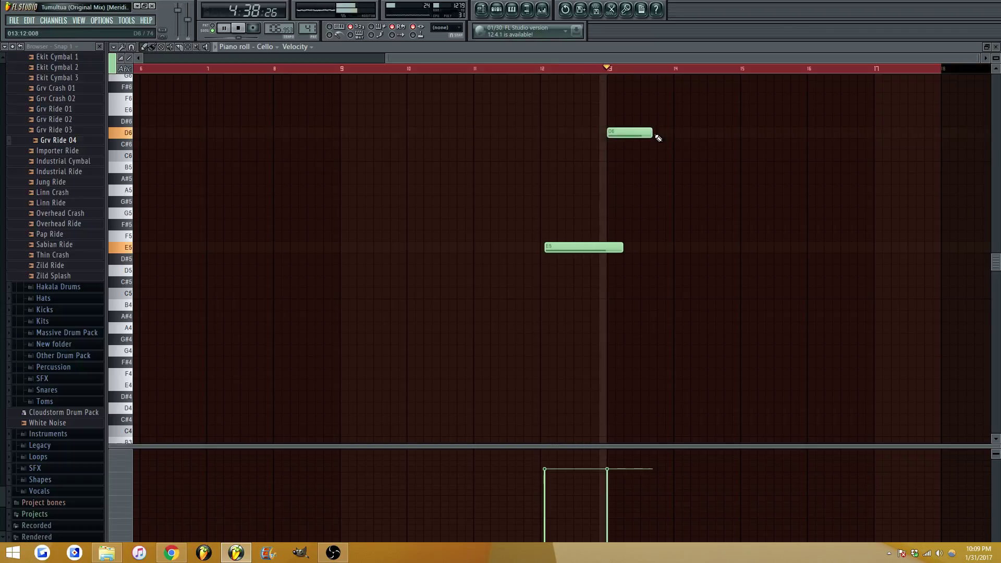
{"action": "left_click", "coordinate": [680, 155]}
{"action": "left_click_drag", "start_coordinate": [698, 155], "coordinate": [742, 167]}
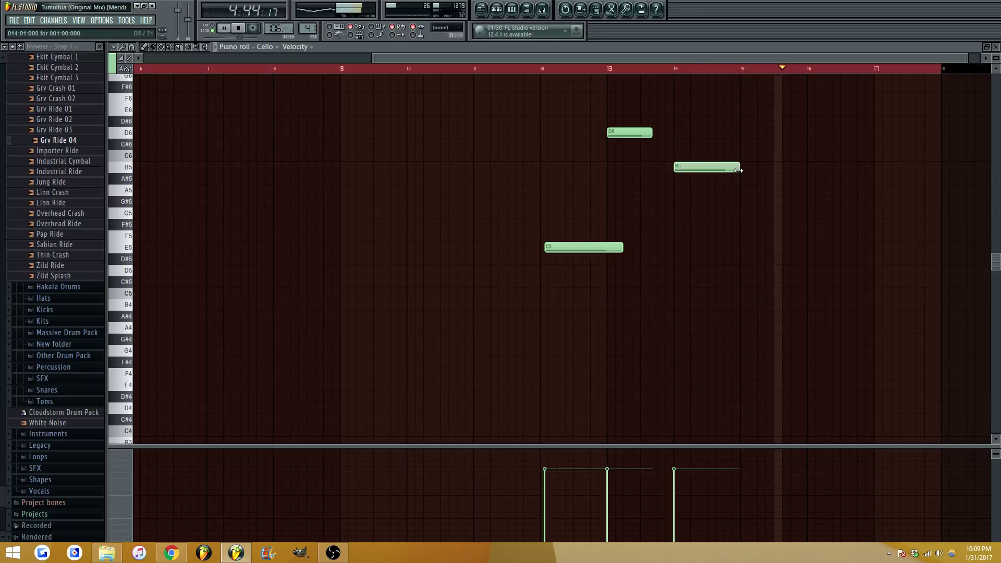
{"action": "key", "text": "F7"}
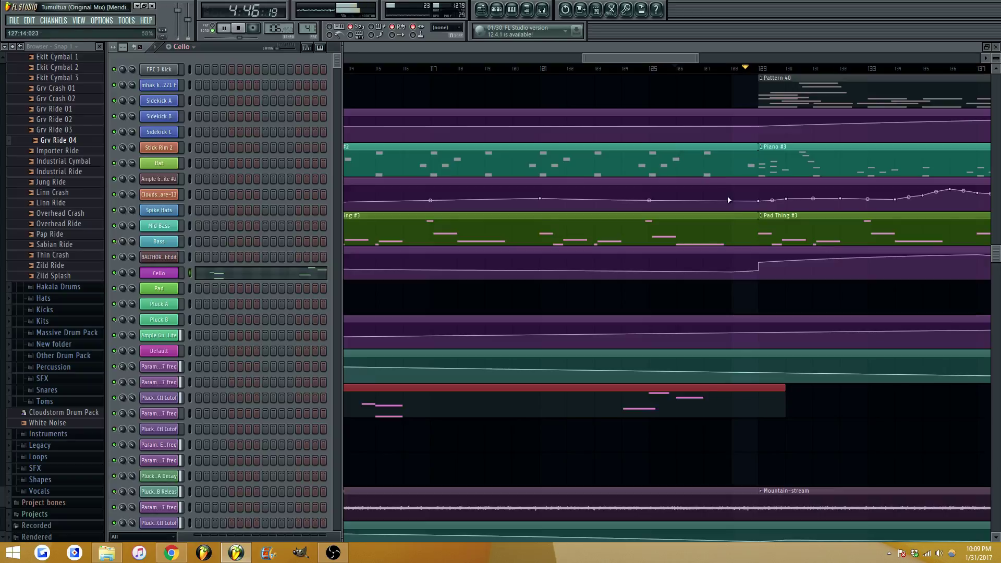
Play the arrangement from bar 113 to hear the extended Cello part in the full playlist
{"action": "key", "text": "F6"}
{"action": "scroll", "coordinate": [671, 58], "scroll_direction": "down", "scroll_amount": 1}
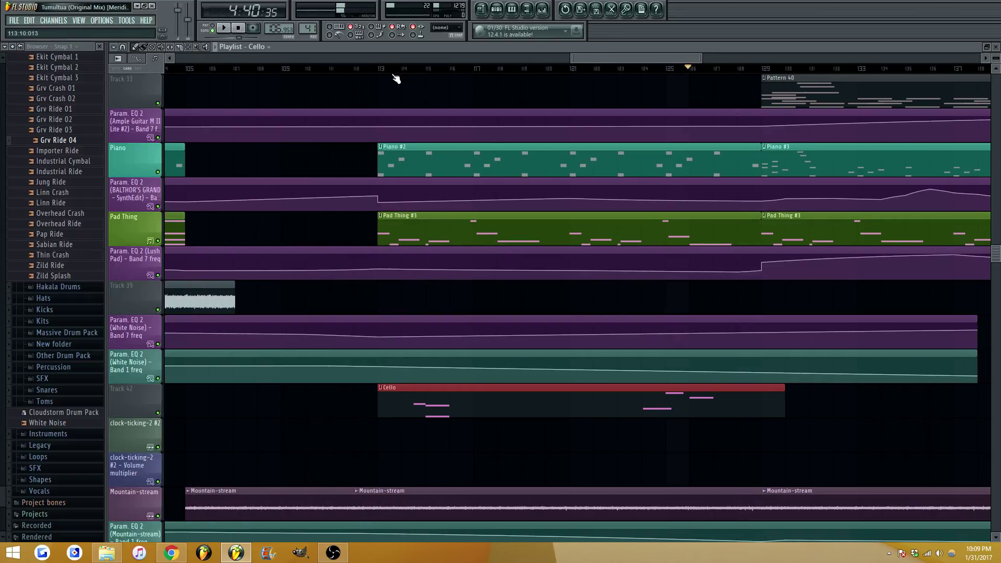
{"action": "left_click", "coordinate": [381, 69]}
{"action": "key", "text": "space"}
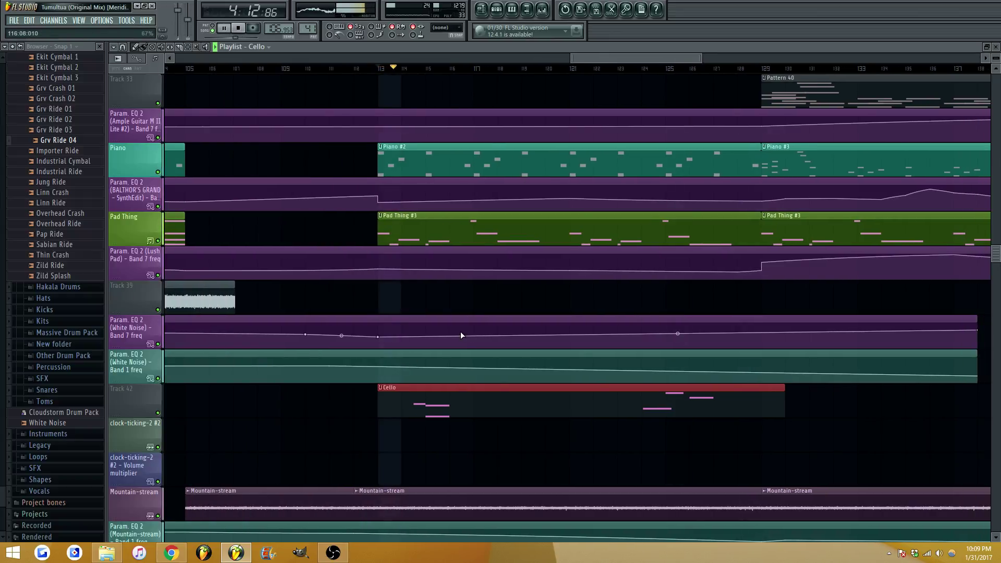
Auto-name playlist Track 42 after its Cello clip and insert an empty track directly below it
{"action": "right_click", "coordinate": [133, 403]}
{"action": "left_click", "coordinate": [159, 373]}
{"action": "scroll", "coordinate": [130, 358], "scroll_direction": "down", "scroll_amount": 2}
{"action": "right_click", "coordinate": [134, 358]}
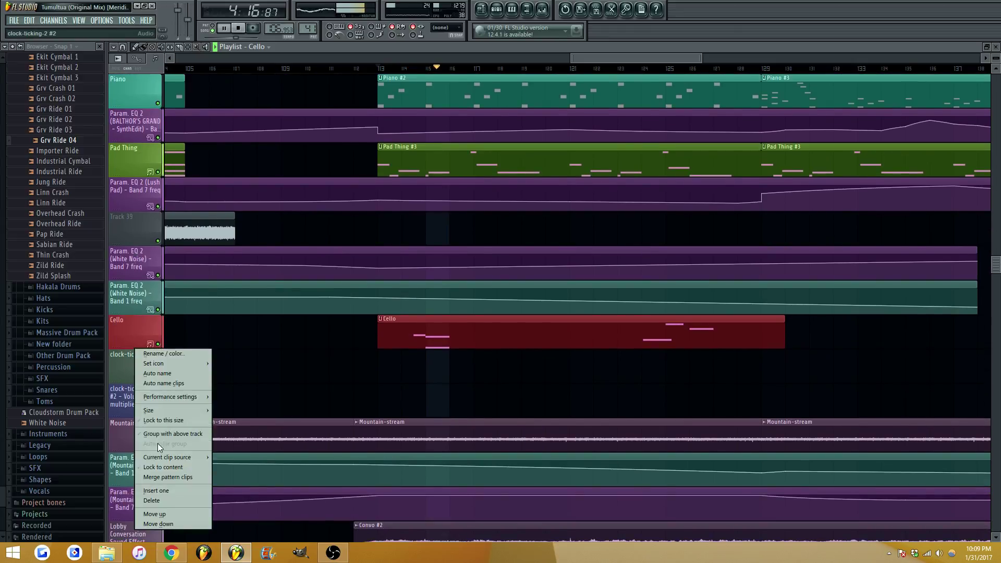
{"action": "left_click", "coordinate": [175, 491]}
Add a second Fruity Parametric EQ 2 after the reverbs on the Cello mixer track and create an automation clip for its band 7 frequency
{"action": "left_click", "coordinate": [542, 9]}
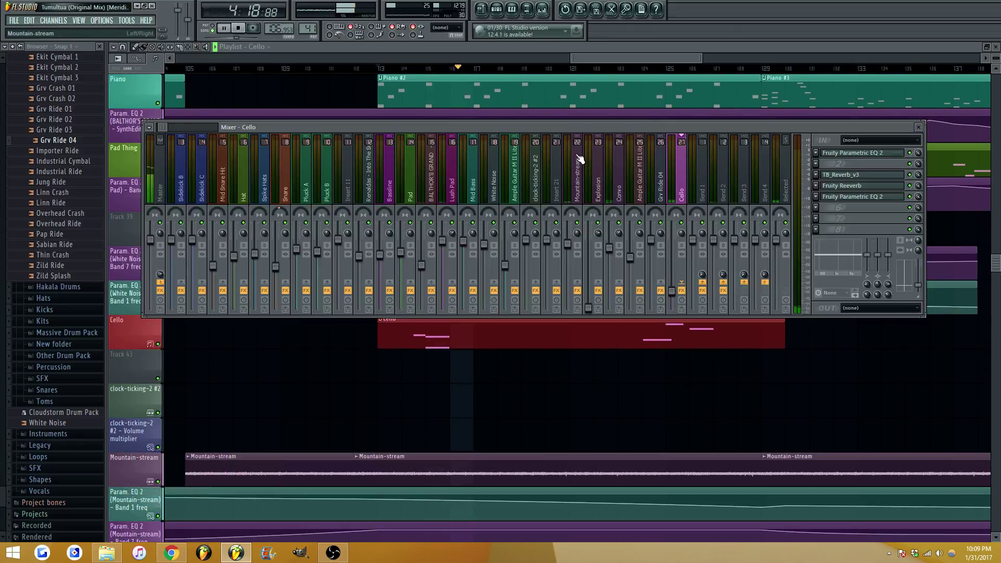
{"action": "left_click", "coordinate": [816, 210]}
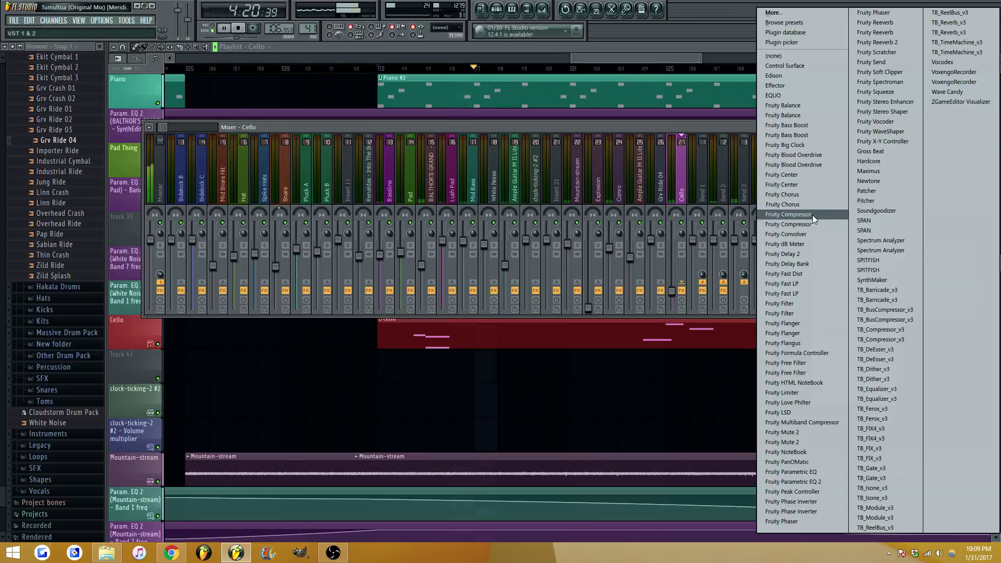
{"action": "left_click", "coordinate": [808, 489]}
{"action": "left_click_drag", "start_coordinate": [477, 189], "coordinate": [474, 192]}
{"action": "left_click_drag", "start_coordinate": [355, 248], "coordinate": [330, 248]}
{"action": "right_click", "coordinate": [475, 304]}
{"action": "left_click", "coordinate": [521, 365]}
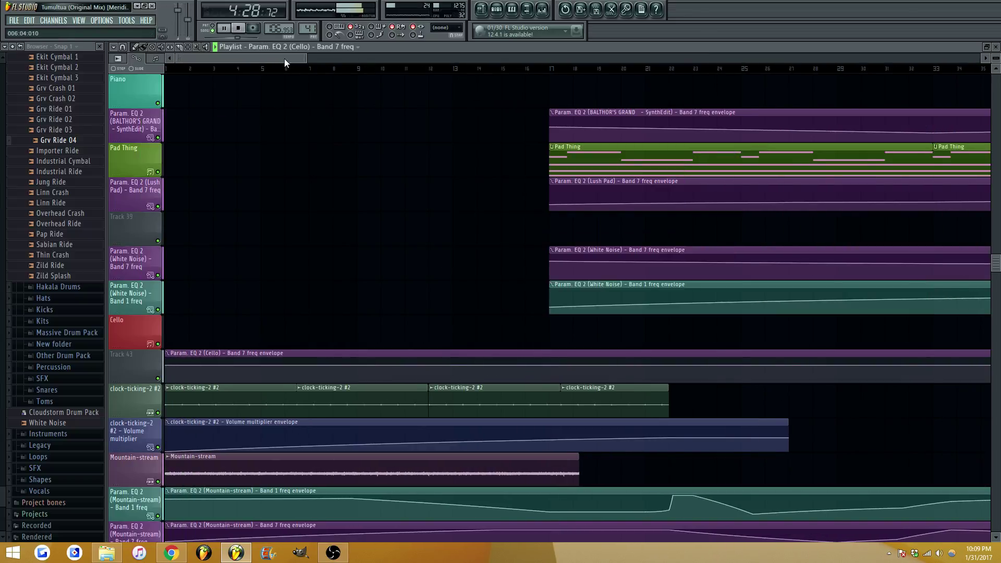
Shape the Cello band 7 frequency envelope from bar 113 with a dip near bar 124 and a rise to about bar 130
{"action": "left_click_drag", "start_coordinate": [305, 59], "coordinate": [664, 61]}
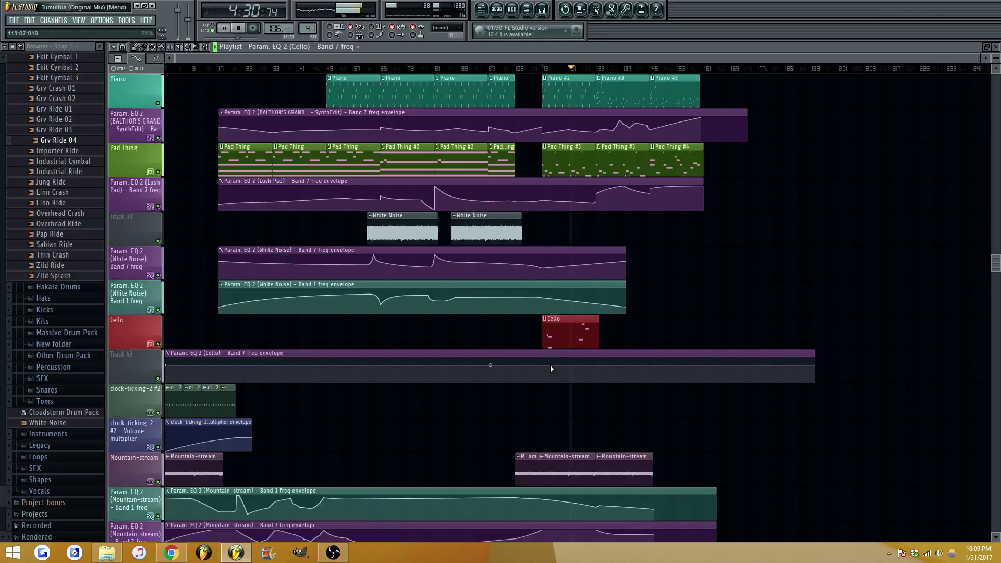
{"action": "right_click", "coordinate": [540, 364]}
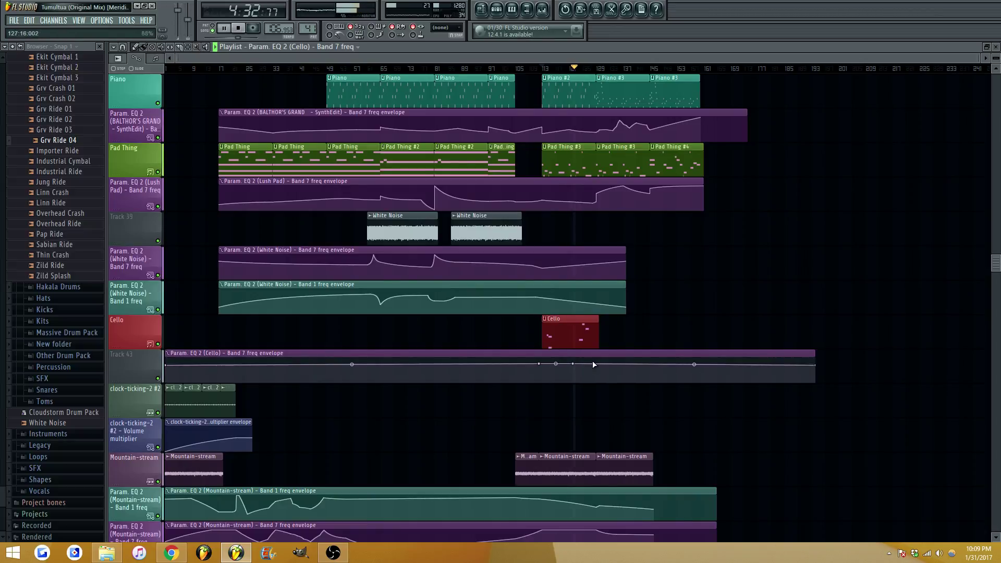
{"action": "left_click_drag", "start_coordinate": [594, 364], "coordinate": [601, 360]}
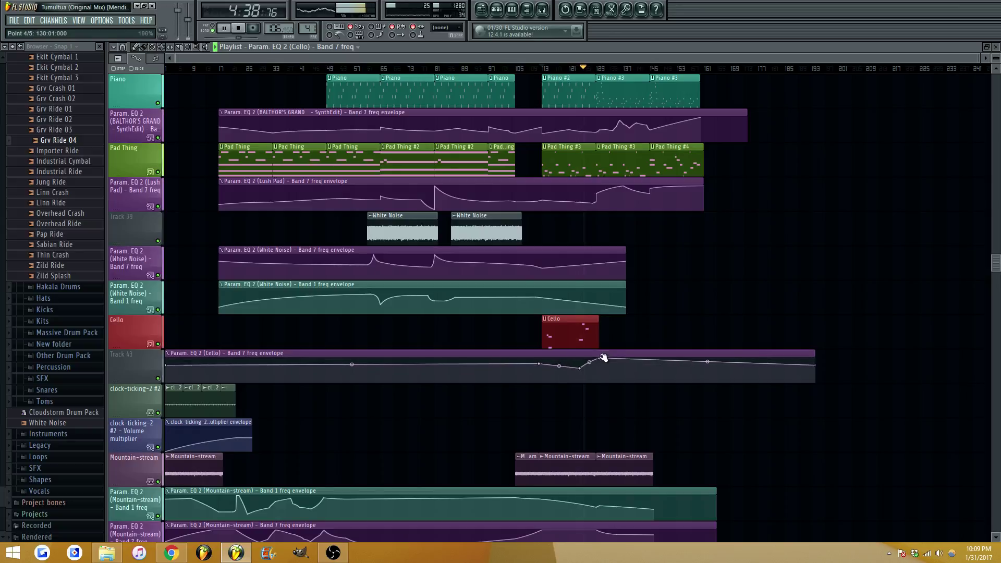
Adjust a band in the newly added Fruity Parametric EQ 2 on the Cello mixer track
{"action": "left_click", "coordinate": [543, 9]}
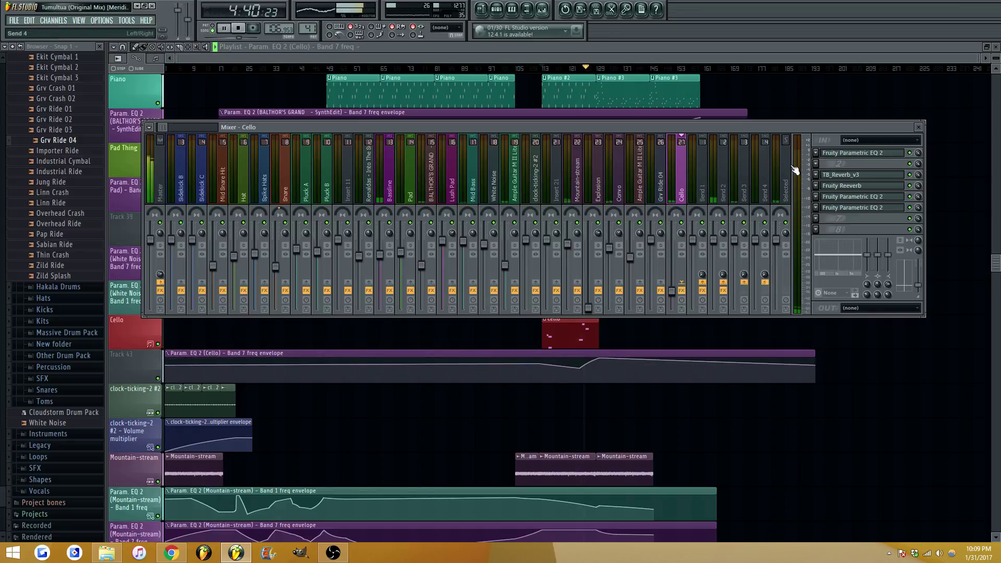
{"action": "left_click", "coordinate": [859, 207]}
{"action": "left_click_drag", "start_coordinate": [286, 248], "coordinate": [301, 263]}
{"action": "key", "text": "Escape"}
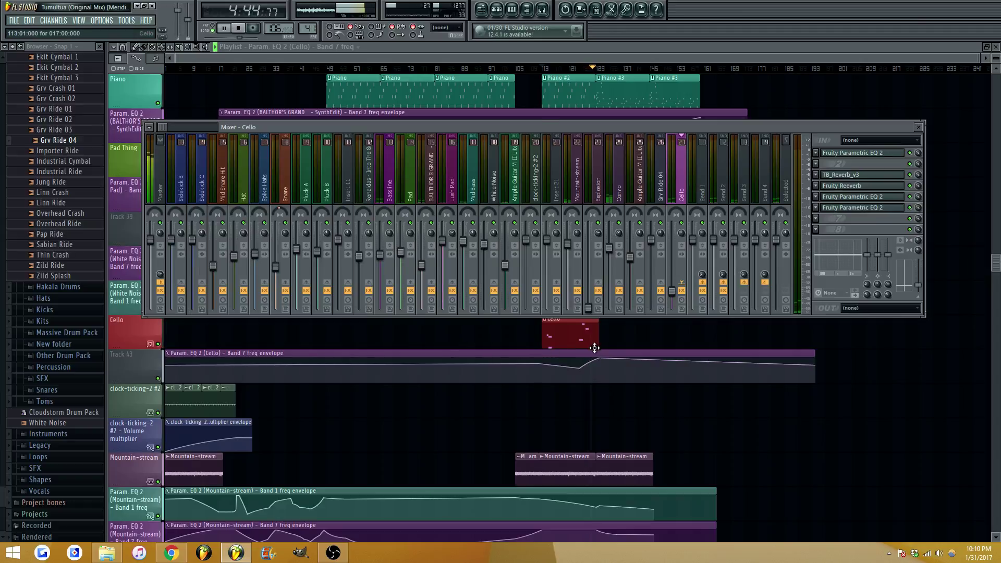
{"action": "key", "text": "Escape"}
Auto-name playlist Track 43 after its Cello EQ automation clip
{"action": "scroll", "coordinate": [590, 61], "scroll_direction": "up", "scroll_amount": 6}
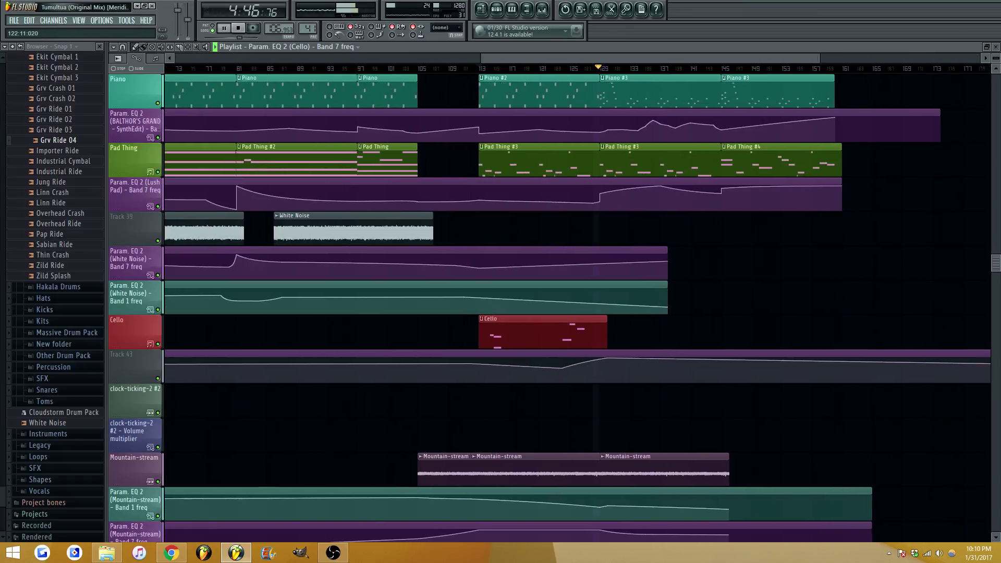
{"action": "right_click", "coordinate": [140, 361]}
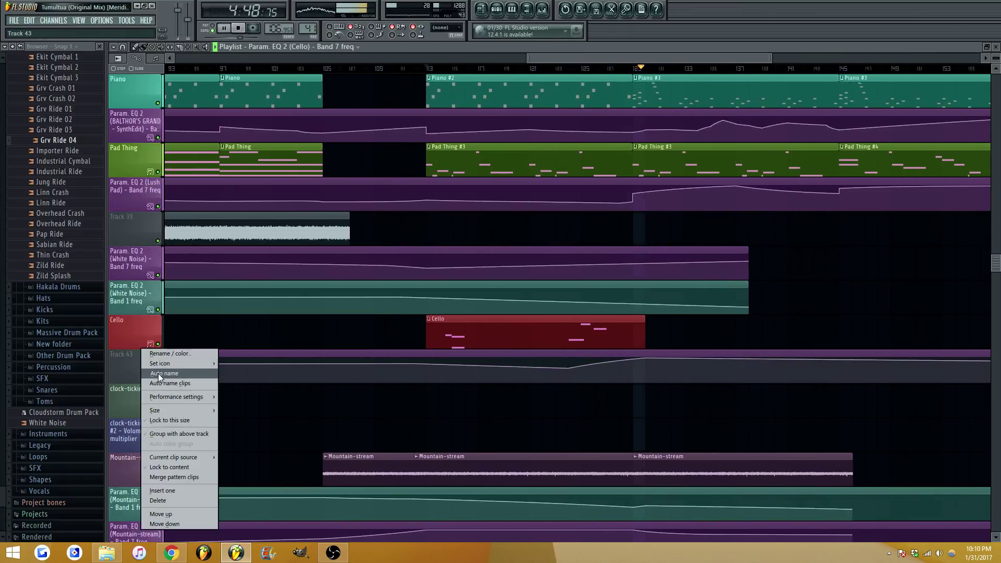
{"action": "left_click", "coordinate": [158, 373]}
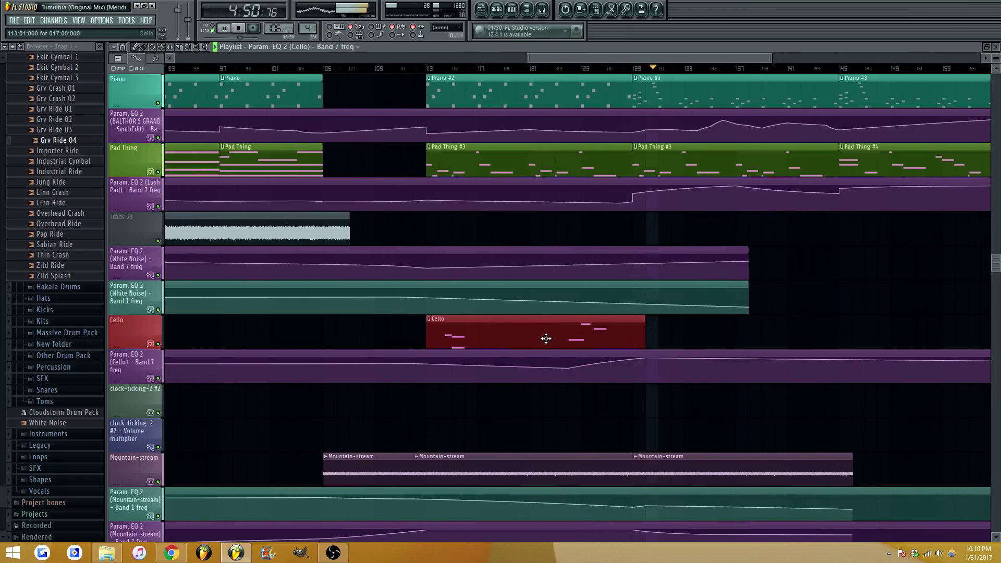
Duplicate the Cello clip to bar 129 and make the copy a unique pattern
{"action": "left_click_drag", "start_coordinate": [527, 336], "coordinate": [740, 332]}
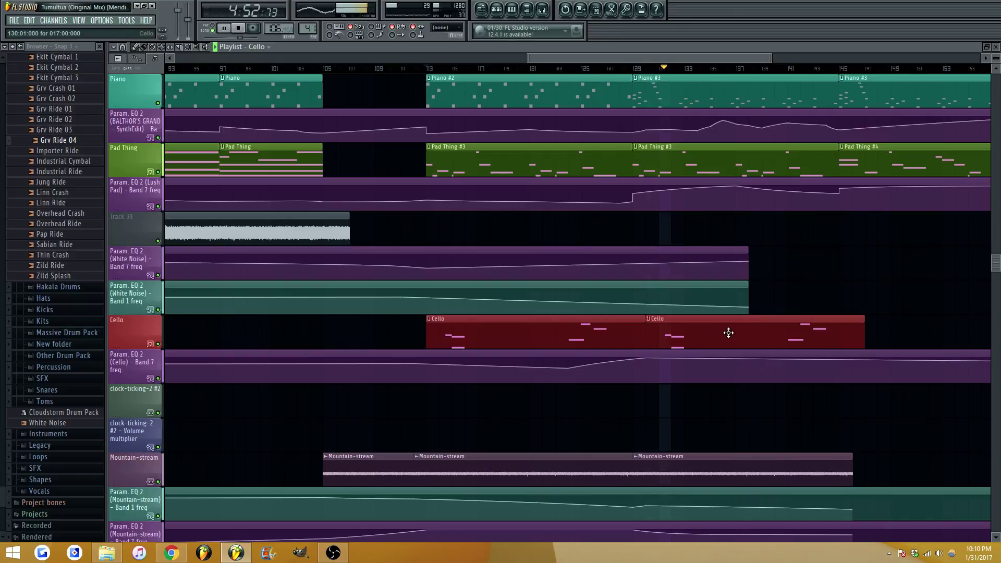
{"action": "left_click_drag", "start_coordinate": [644, 330], "coordinate": [651, 330]}
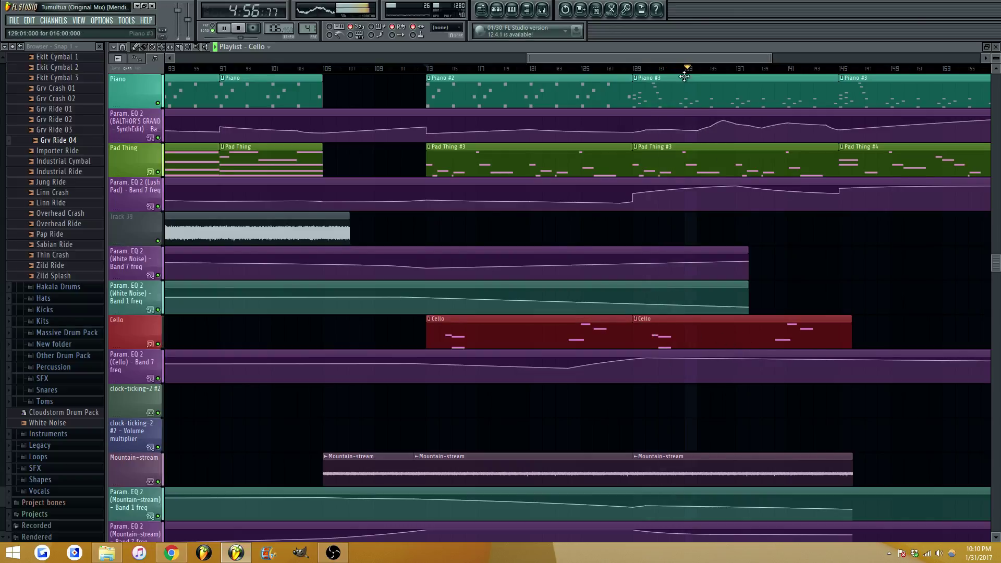
{"action": "scroll", "coordinate": [684, 61], "scroll_direction": "up", "scroll_amount": 2}
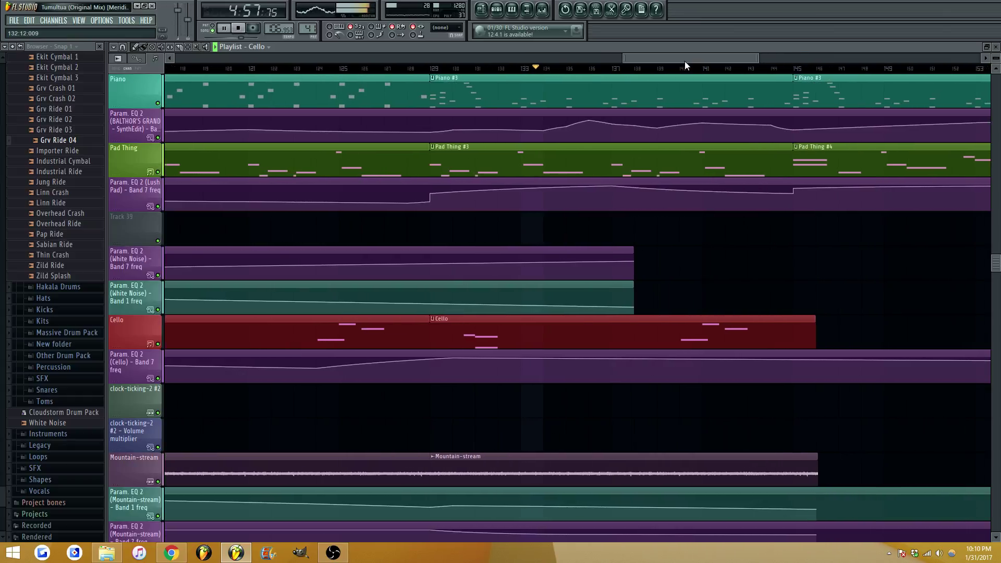
{"action": "left_click", "coordinate": [431, 321]}
{"action": "left_click", "coordinate": [450, 374]}
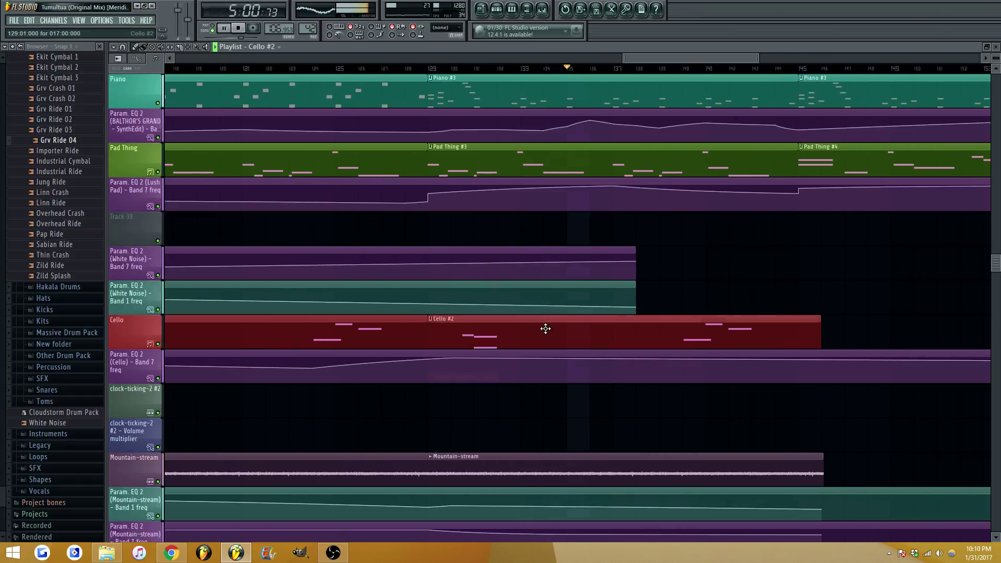
Add a one-bar F#6 note at bar 8 of the Cello #2 pattern
{"action": "scroll", "coordinate": [614, 59], "scroll_direction": "down", "scroll_amount": 2}
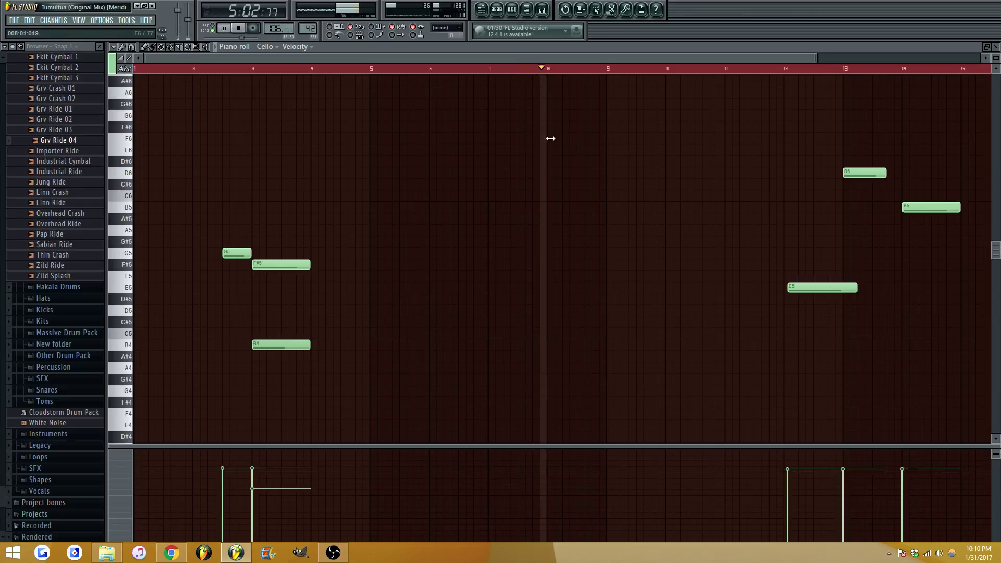
{"action": "left_click", "coordinate": [553, 138]}
{"action": "left_click_drag", "start_coordinate": [584, 139], "coordinate": [596, 139]}
{"action": "left_click_drag", "start_coordinate": [584, 138], "coordinate": [602, 125]}
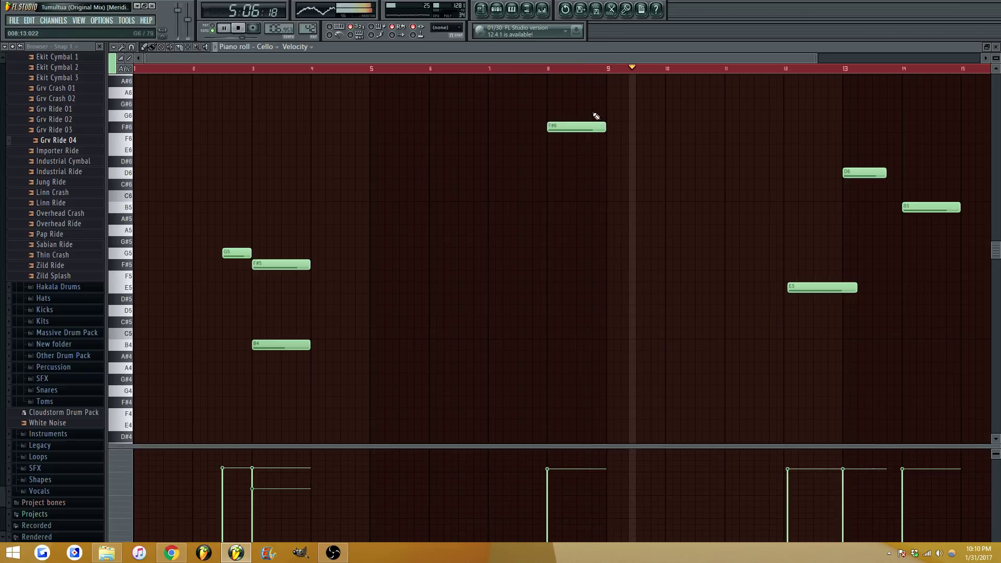
Replay from bar 8, move the F#6 note down to B5, and add one-bar A5 and F#5 notes beneath it
{"action": "left_click", "coordinate": [529, 70]}
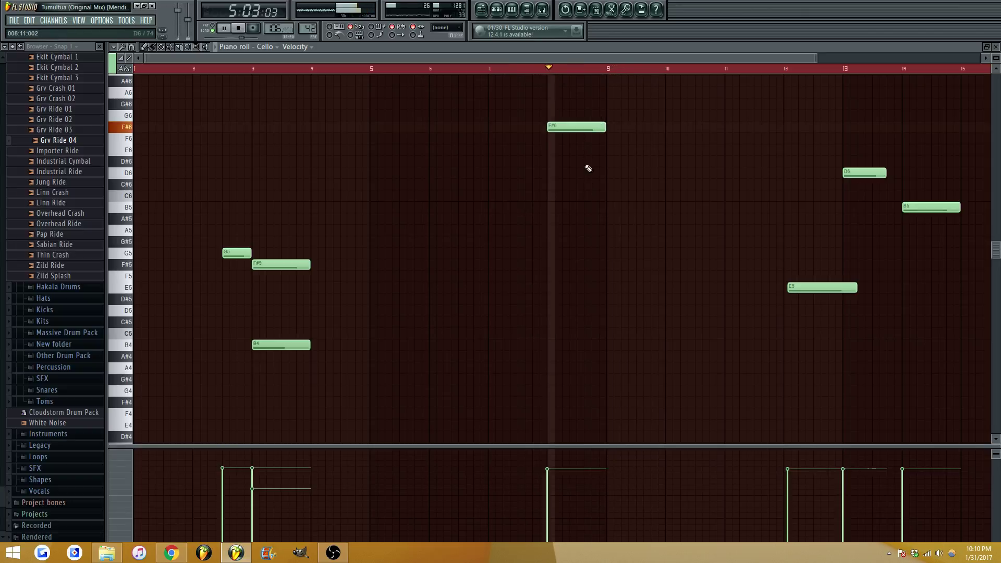
{"action": "key", "text": "space"}
{"action": "left_click_drag", "start_coordinate": [566, 125], "coordinate": [549, 213]}
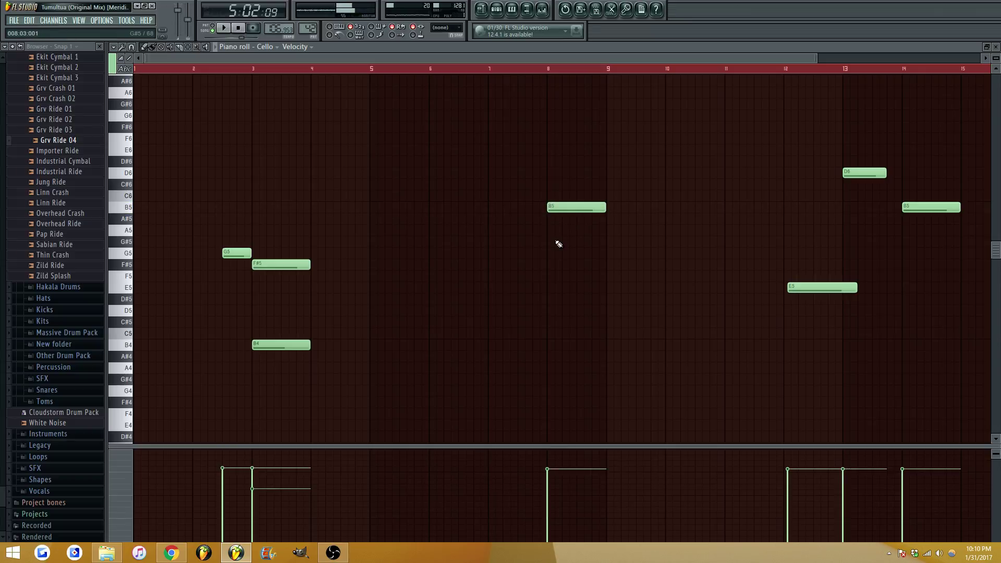
{"action": "left_click_drag", "start_coordinate": [551, 248], "coordinate": [547, 277]}
{"action": "key", "text": "space"}
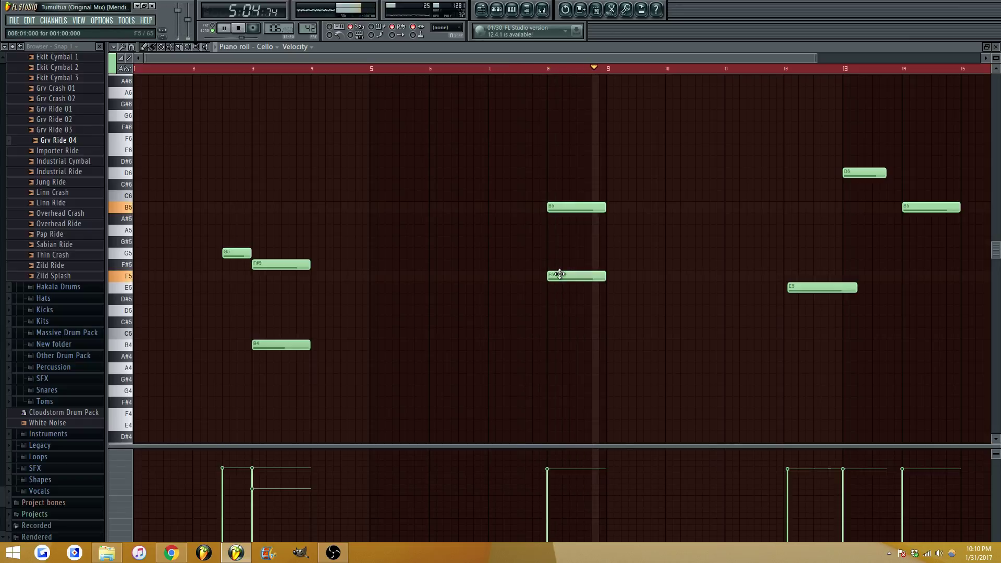
{"action": "mouse_move", "coordinate": [558, 274]}
{"action": "left_mouse_down"}
{"action": "mouse_move", "coordinate": [557, 250]}
{"action": "mouse_move", "coordinate": [556, 263]}
{"action": "mouse_move", "coordinate": [581, 241]}
{"action": "mouse_move", "coordinate": [609, 242]}
{"action": "mouse_move", "coordinate": [594, 229]}
{"action": "left_mouse_up"}
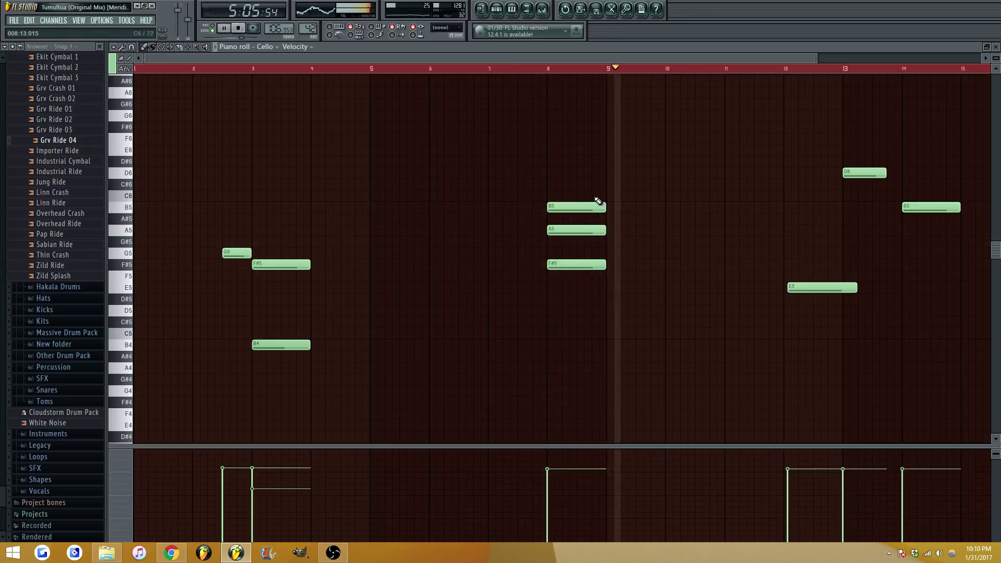
{"action": "key", "text": "Escape"}
{"action": "key", "text": "F6"}
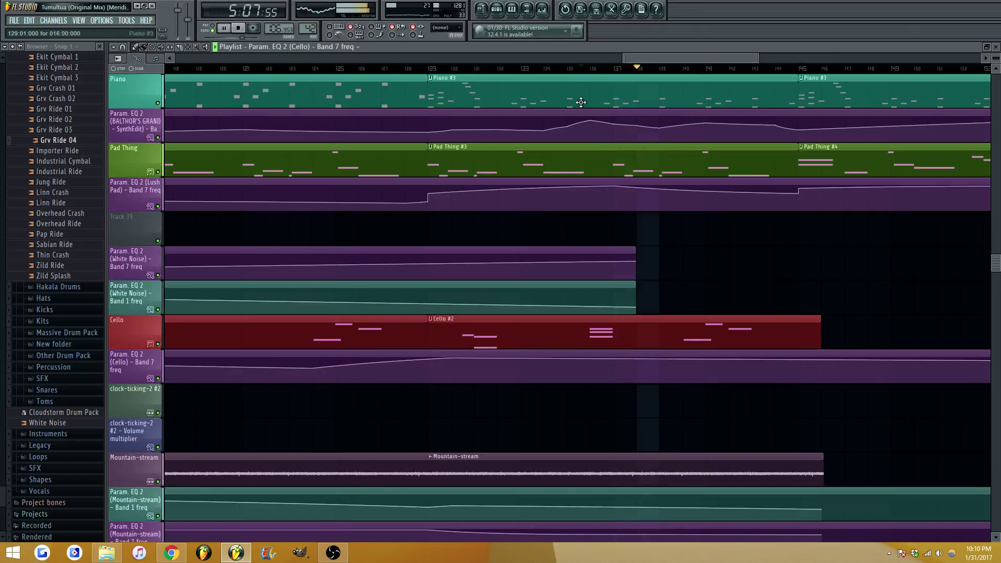
Review the Cello #2 notes and set the Cello mixer track's volume to 29%
{"action": "left_click", "coordinate": [542, 9]}
{"action": "key", "text": "F9"}
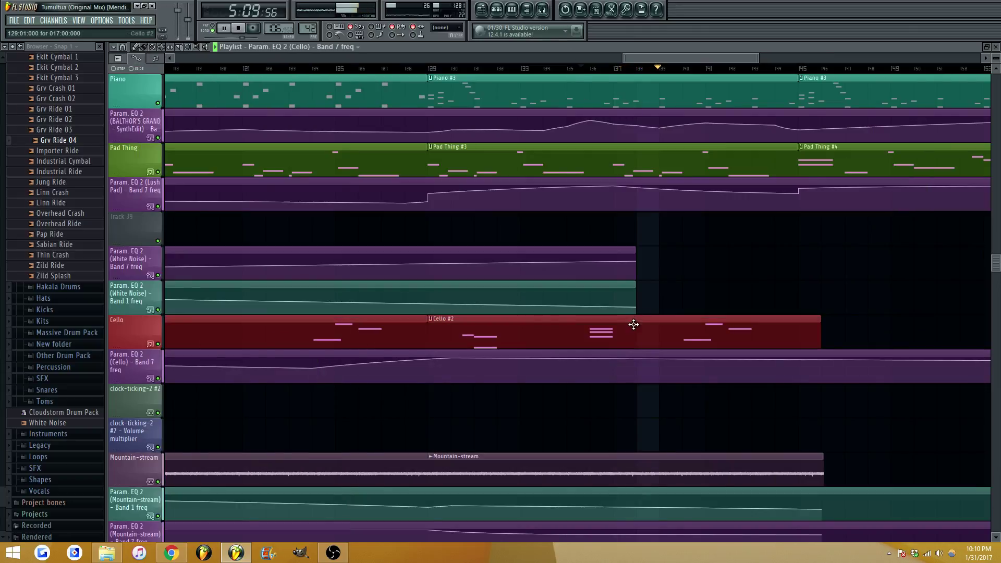
{"action": "double_click", "coordinate": [632, 323]}
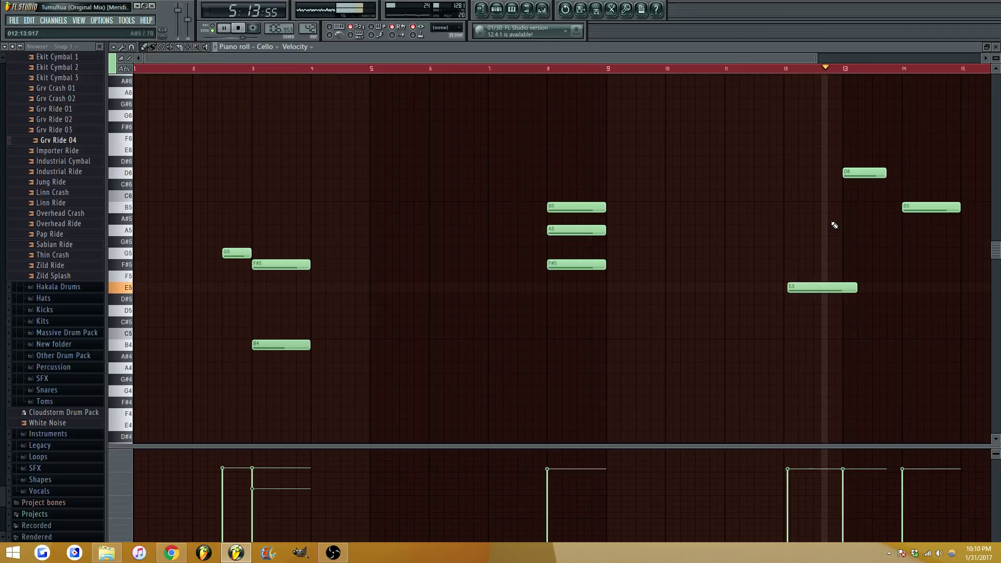
{"action": "key", "text": "F7"}
{"action": "left_click", "coordinate": [542, 10]}
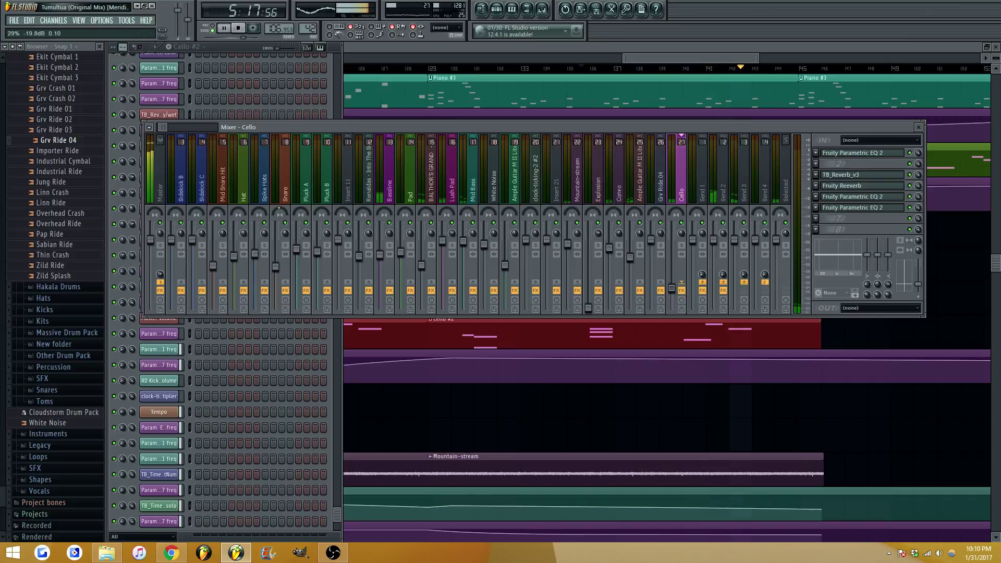
{"action": "key", "text": "F9"}
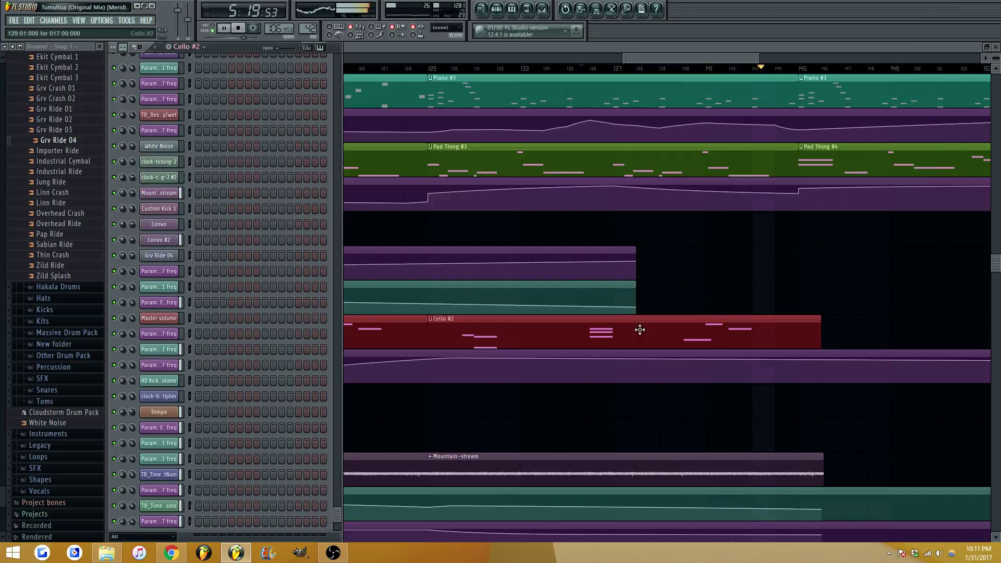
Duplicate the Cello #2 clip to bar 145 and add a control point at that bar in the Cello EQ envelope
{"action": "left_click_drag", "start_coordinate": [497, 331], "coordinate": [878, 332]}
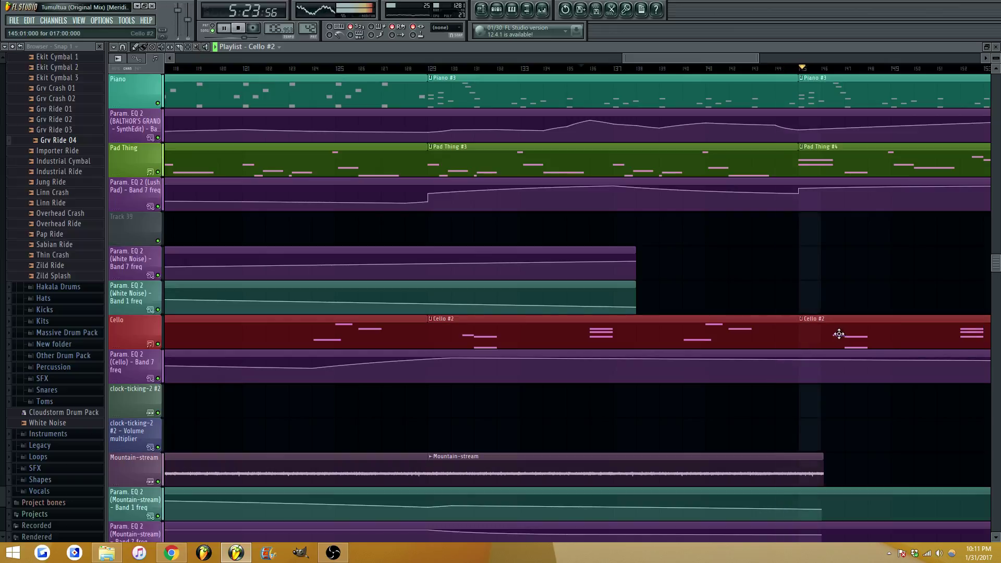
{"action": "left_click_drag", "start_coordinate": [624, 57], "coordinate": [693, 64]}
{"action": "right_click", "coordinate": [515, 363]}
{"action": "left_click", "coordinate": [517, 363]}
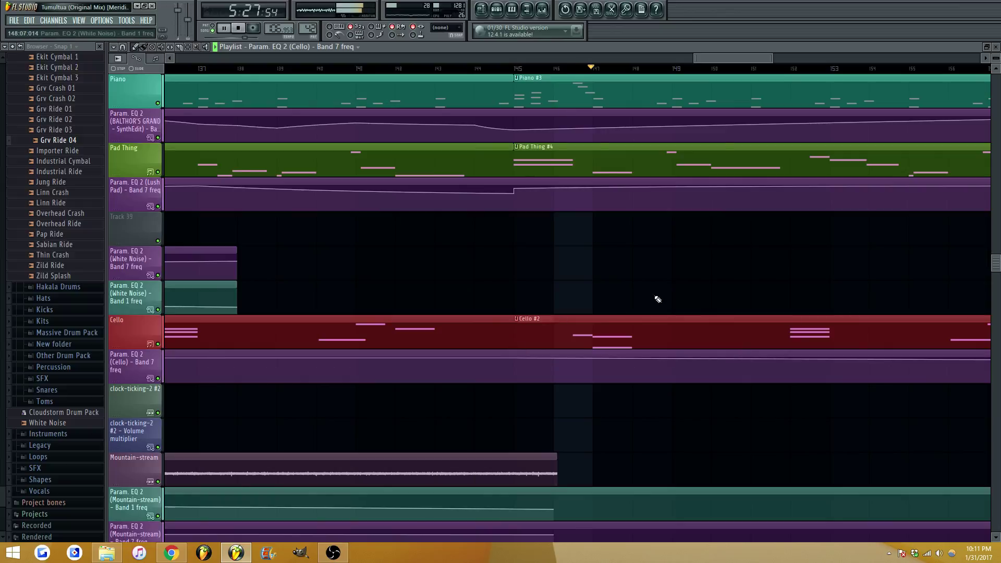
{"action": "scroll", "coordinate": [777, 340], "scroll_direction": "down", "scroll_amount": 3}
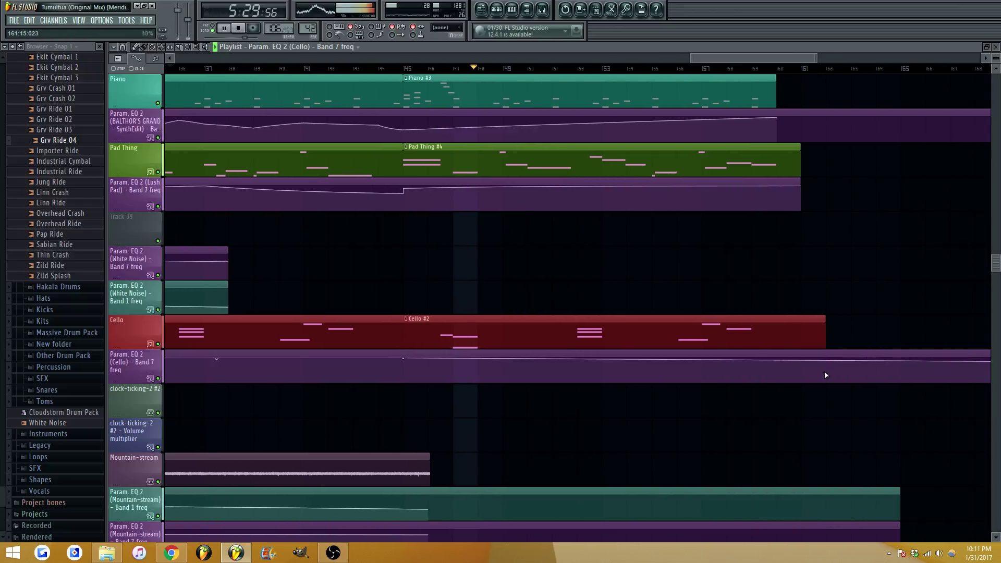
Replay the arrangement from bar 113 and add a lowered control point at that bar in the Cello EQ envelope
{"action": "key", "text": "space"}
{"action": "left_click_drag", "start_coordinate": [733, 58], "coordinate": [605, 63]}
{"action": "key", "text": "space"}
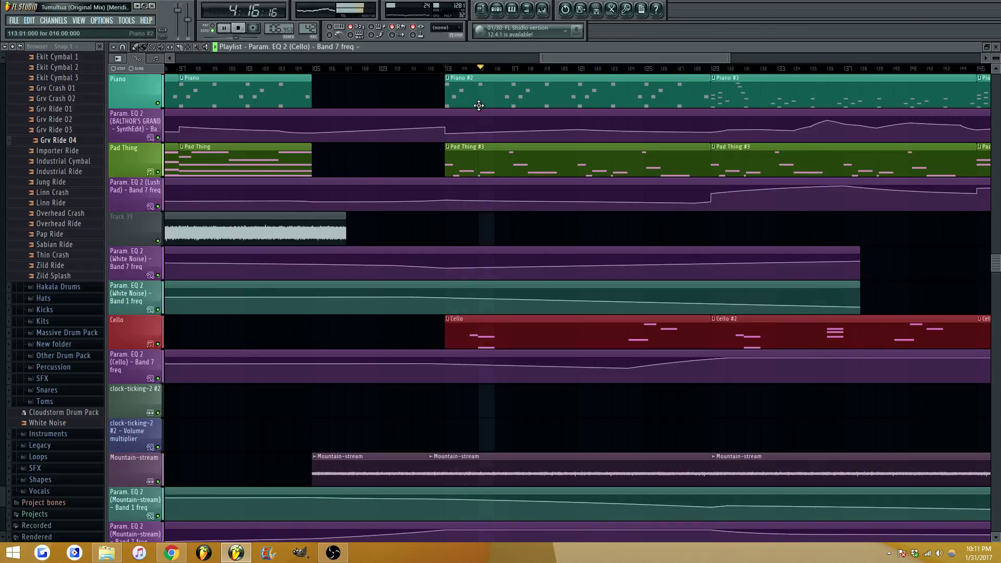
{"action": "right_click", "coordinate": [446, 367]}
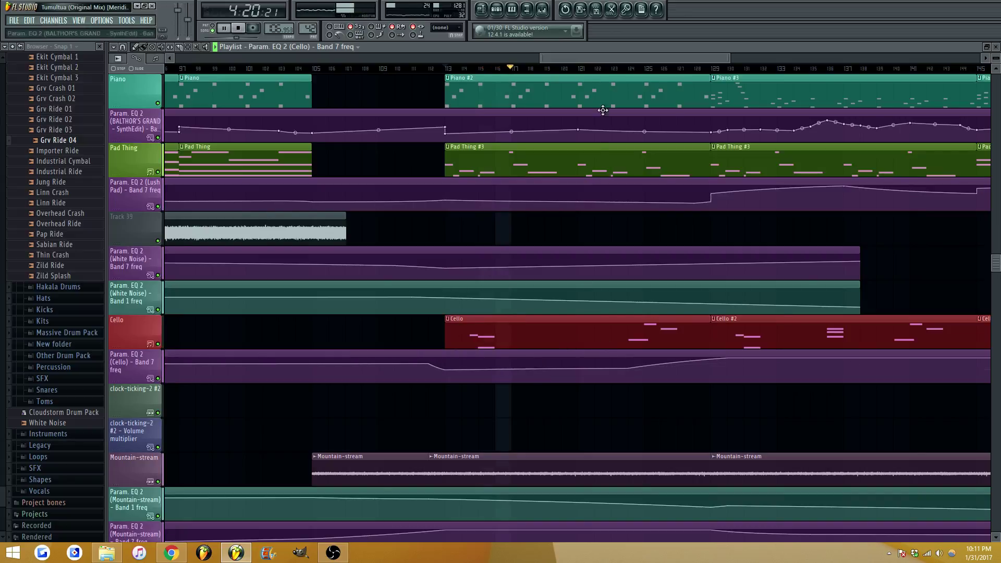
Check the Fruity Parametric EQ 2 on the Cello mixer track while listening to the section from bar 113
{"action": "left_click", "coordinate": [542, 9]}
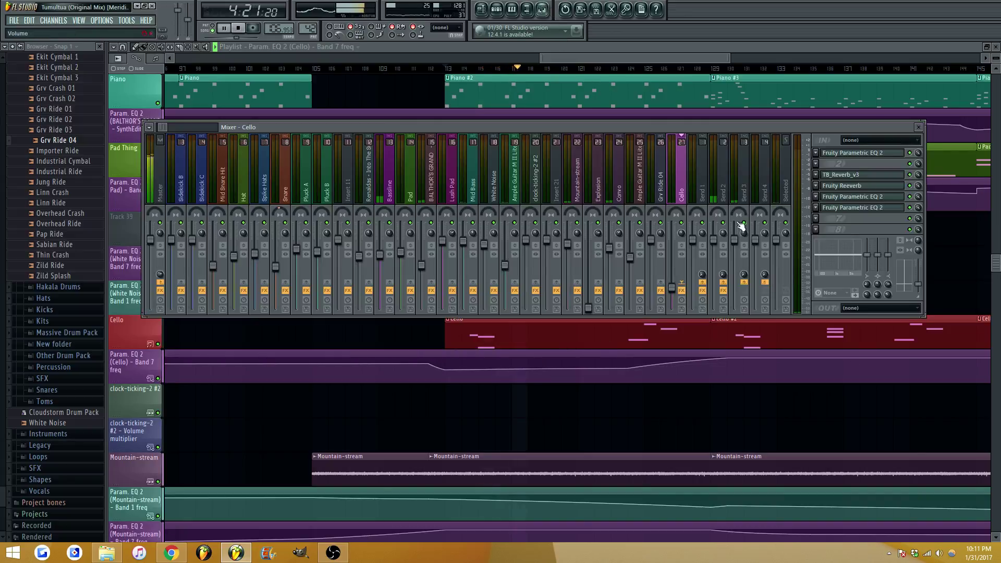
{"action": "left_click", "coordinate": [871, 202]}
{"action": "left_click", "coordinate": [871, 202]}
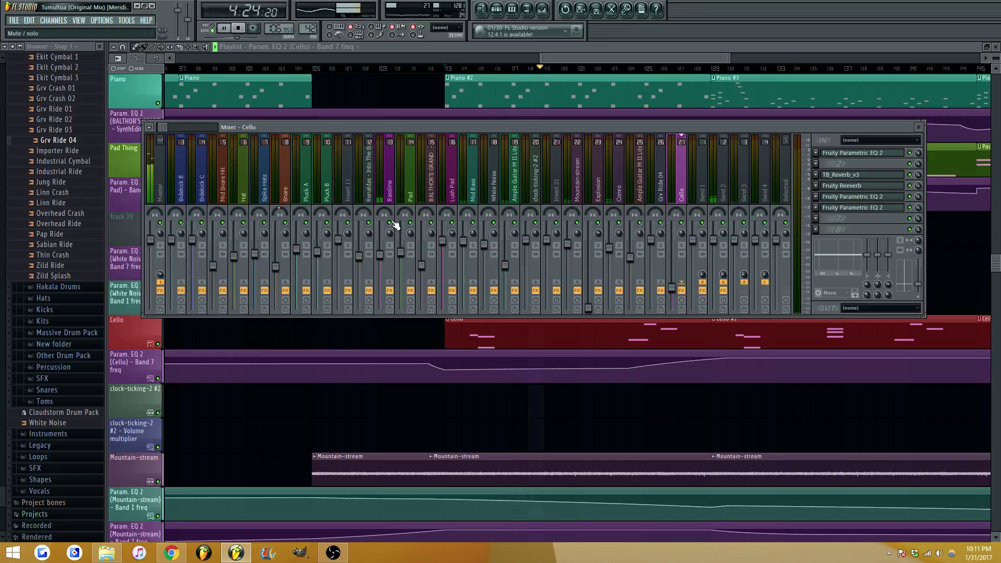
{"action": "key", "text": "F9"}
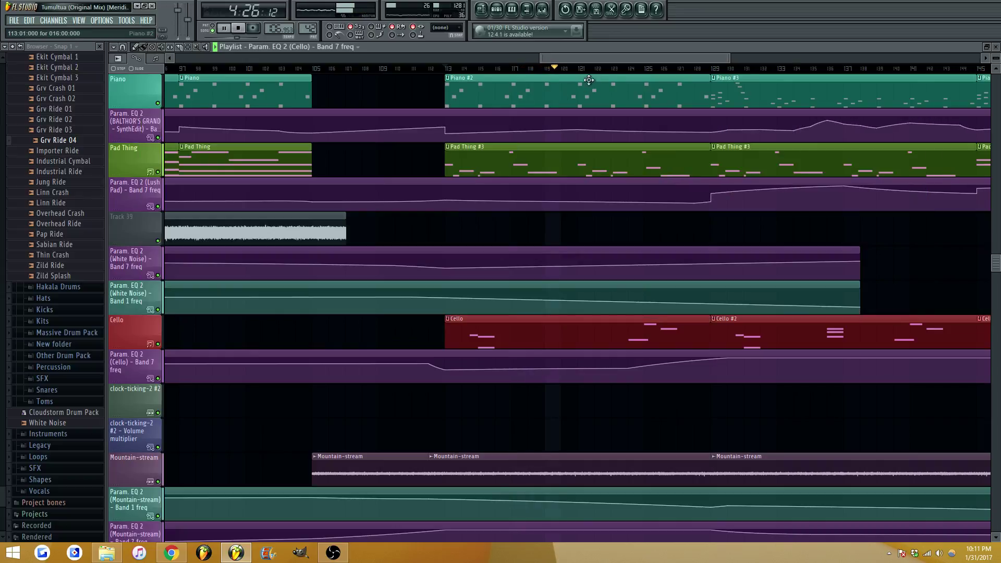
{"action": "left_click_drag", "start_coordinate": [611, 57], "coordinate": [636, 58]}
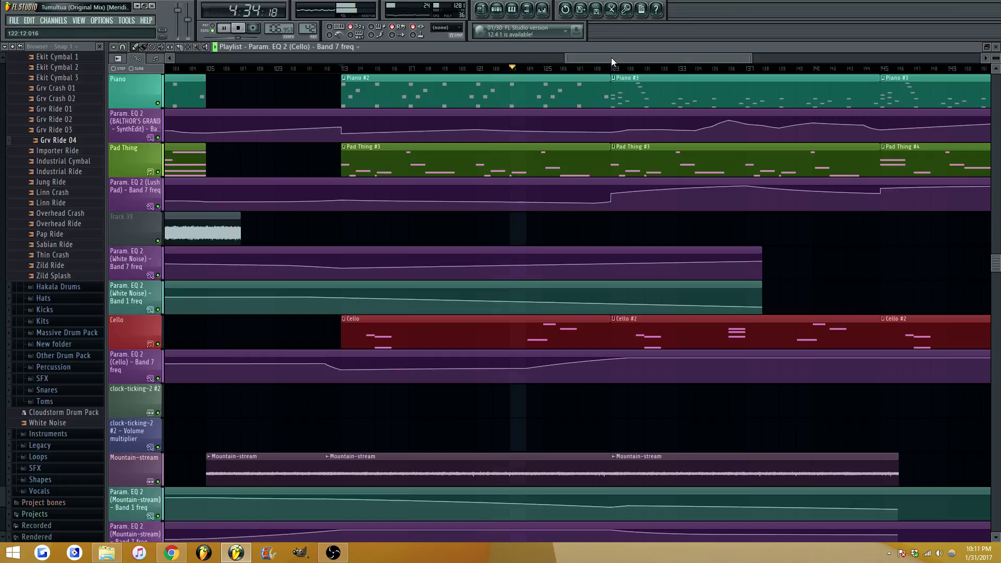
Mute the Mountain-stream and Convo mixer tracks while the section before bar 129 plays
{"action": "left_click", "coordinate": [542, 11]}
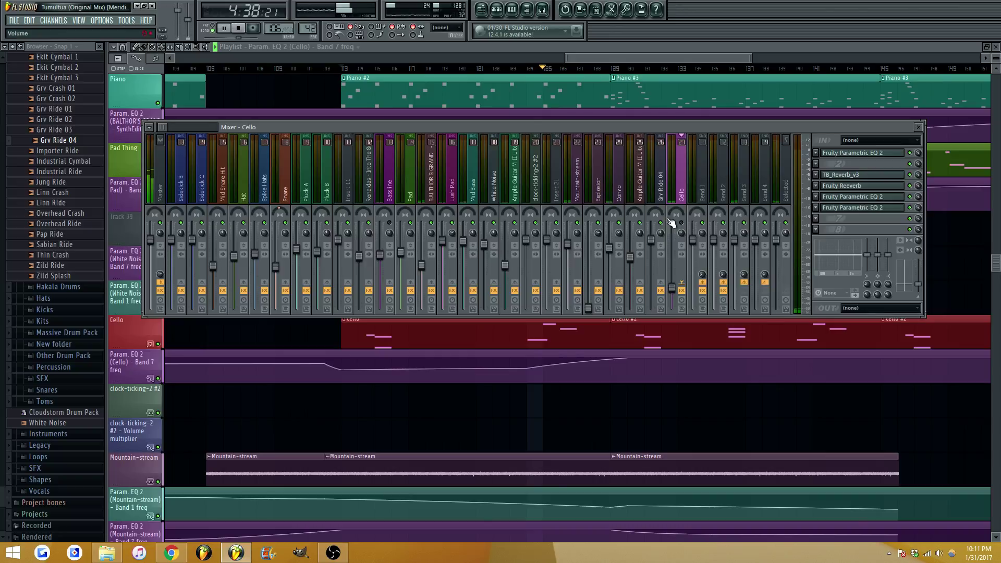
{"action": "left_click", "coordinate": [577, 222]}
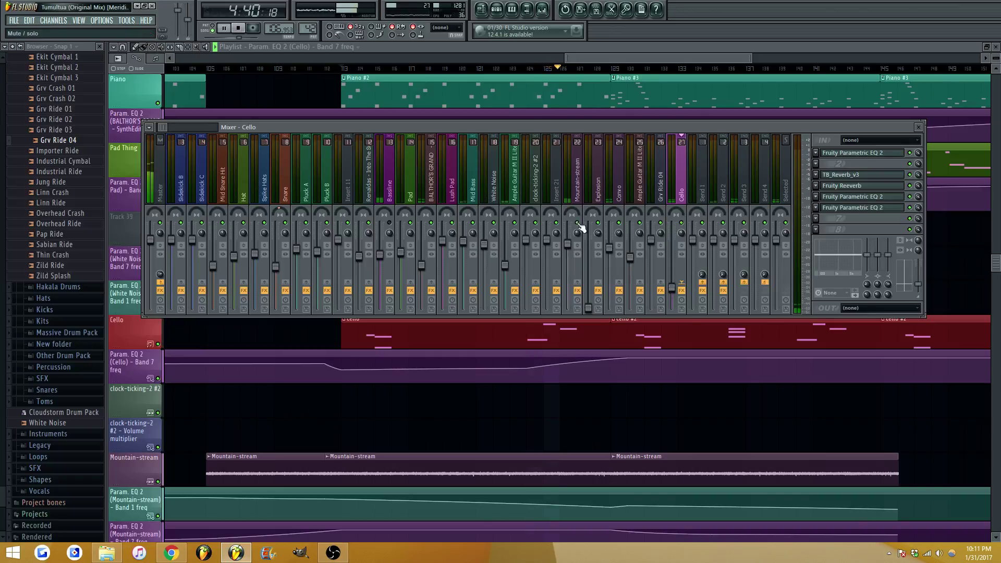
{"action": "left_click", "coordinate": [618, 223]}
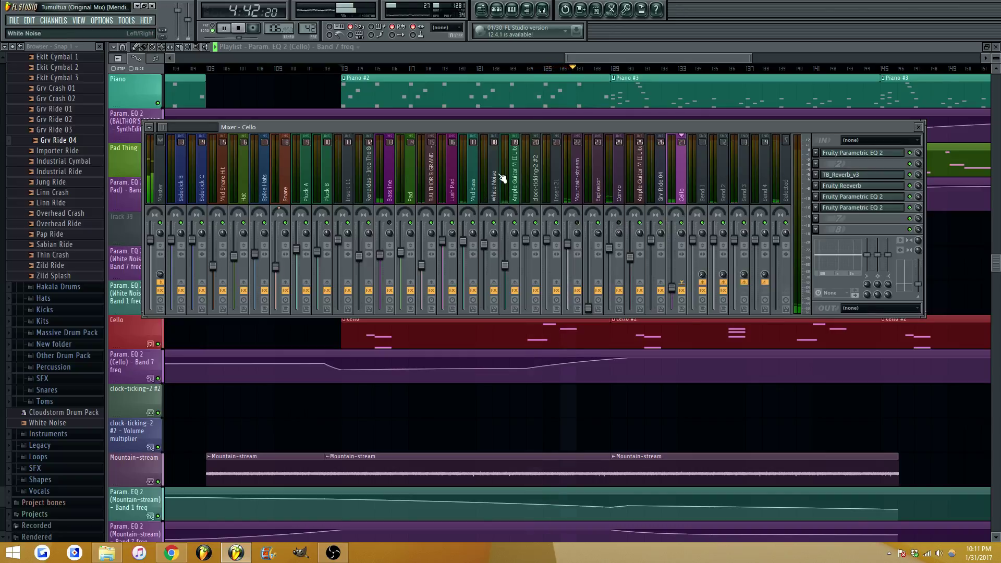
{"action": "key", "text": "F9"}
{"action": "left_click_drag", "start_coordinate": [624, 56], "coordinate": [631, 59]}
{"action": "scroll", "coordinate": [613, 146], "scroll_direction": "down", "scroll_amount": 1}
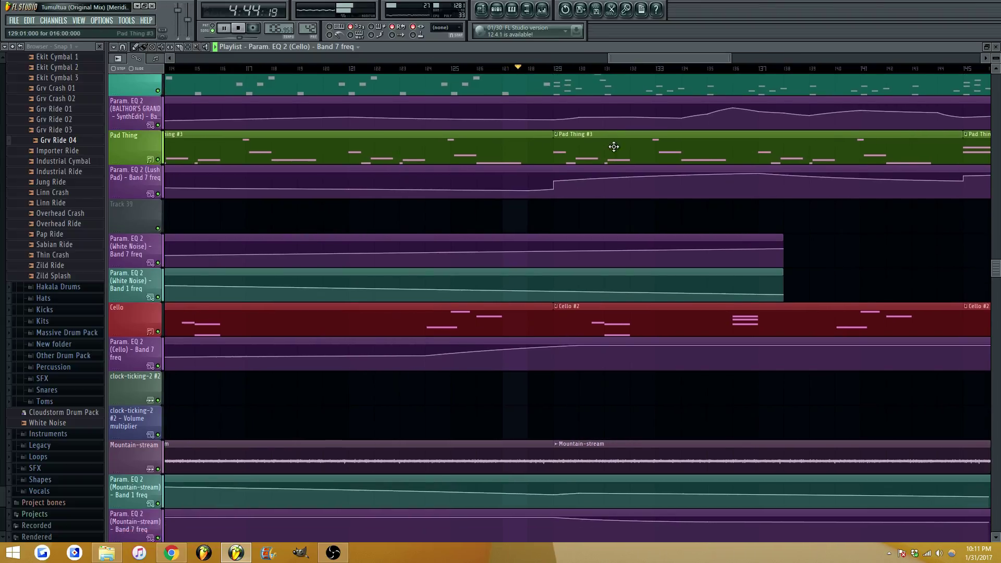
{"action": "scroll", "coordinate": [613, 147], "scroll_direction": "down", "scroll_amount": 3}
{"action": "scroll", "coordinate": [620, 57], "scroll_direction": "down", "scroll_amount": 1}
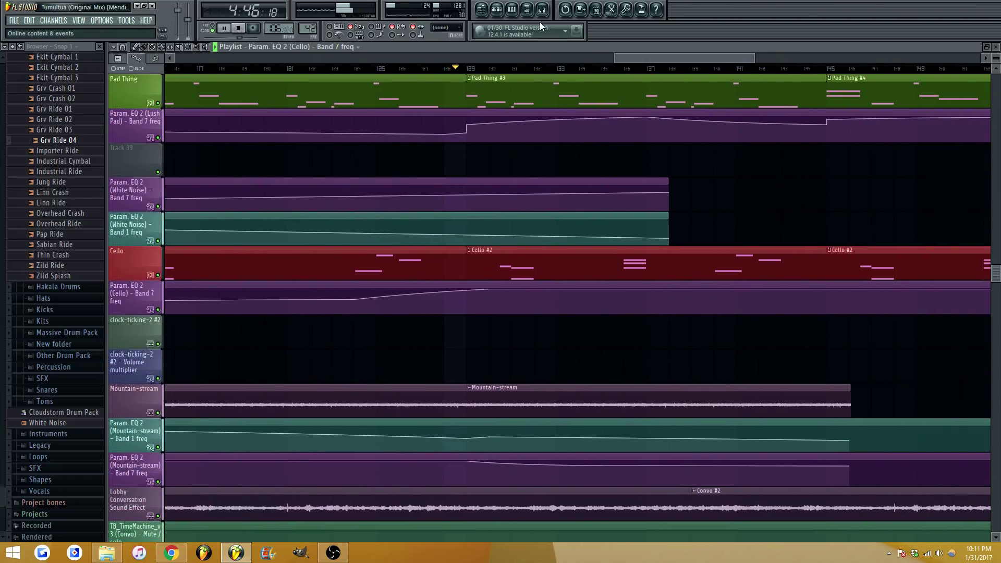
Enable operator 1's volume LFO in the Cello's Sytrus, shape a long, gently rising envelope and increase the LFO speed
{"action": "left_click", "coordinate": [496, 9]}
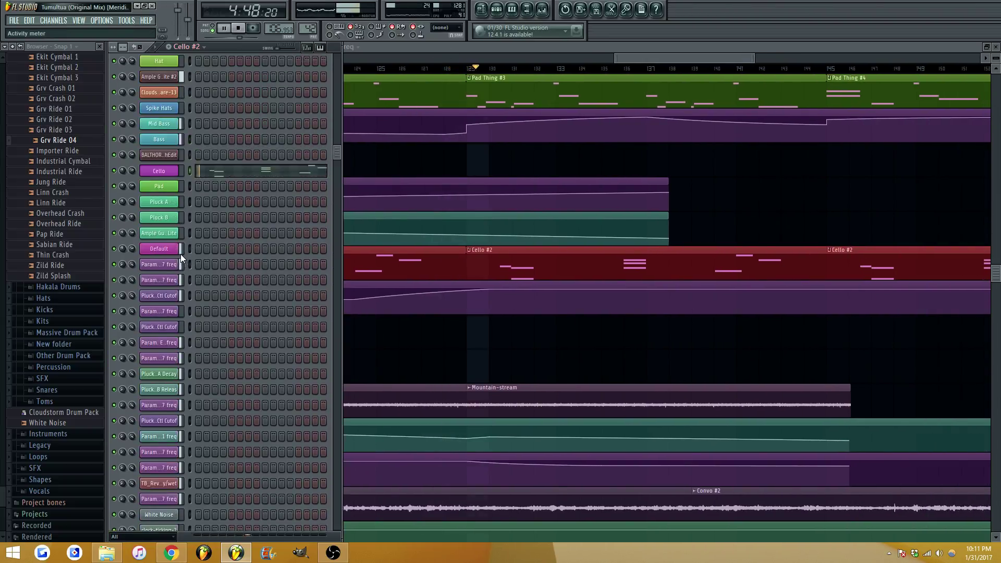
{"action": "scroll", "coordinate": [181, 255], "scroll_direction": "up", "scroll_amount": 1}
{"action": "left_click", "coordinate": [159, 177]}
{"action": "left_click", "coordinate": [235, 204]}
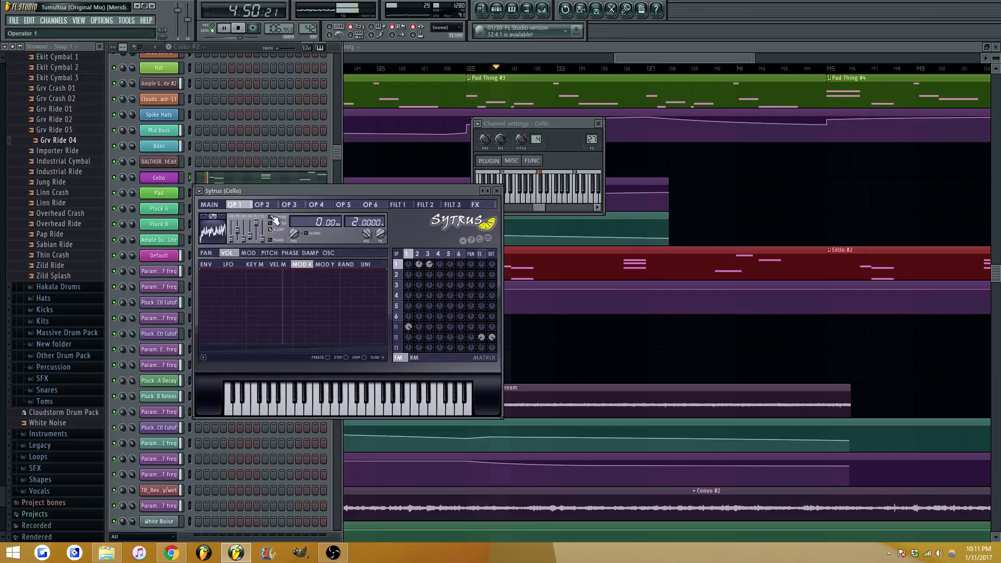
{"action": "left_click", "coordinate": [228, 264]}
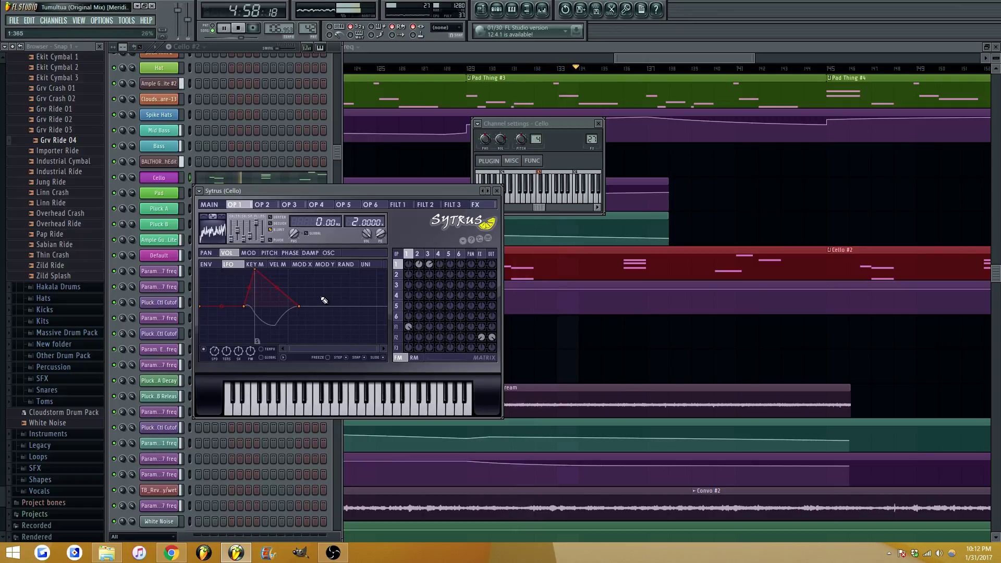
{"action": "left_click_drag", "start_coordinate": [380, 305], "coordinate": [376, 301]}
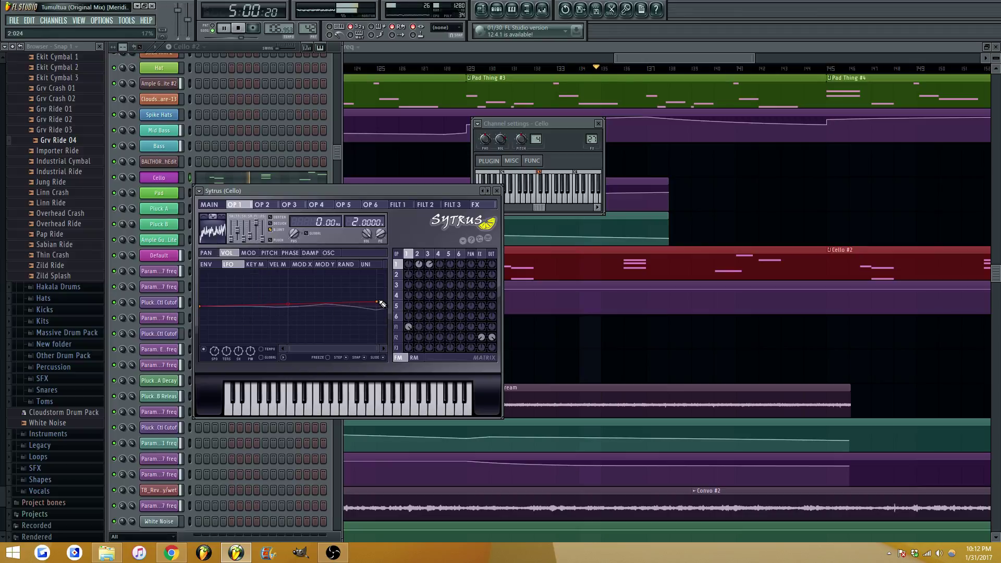
{"action": "mouse_move", "coordinate": [214, 351]}
{"action": "left_mouse_down"}
{"action": "mouse_move", "coordinate": [214, 330]}
{"action": "mouse_move", "coordinate": [216, 359]}
{"action": "left_mouse_up"}
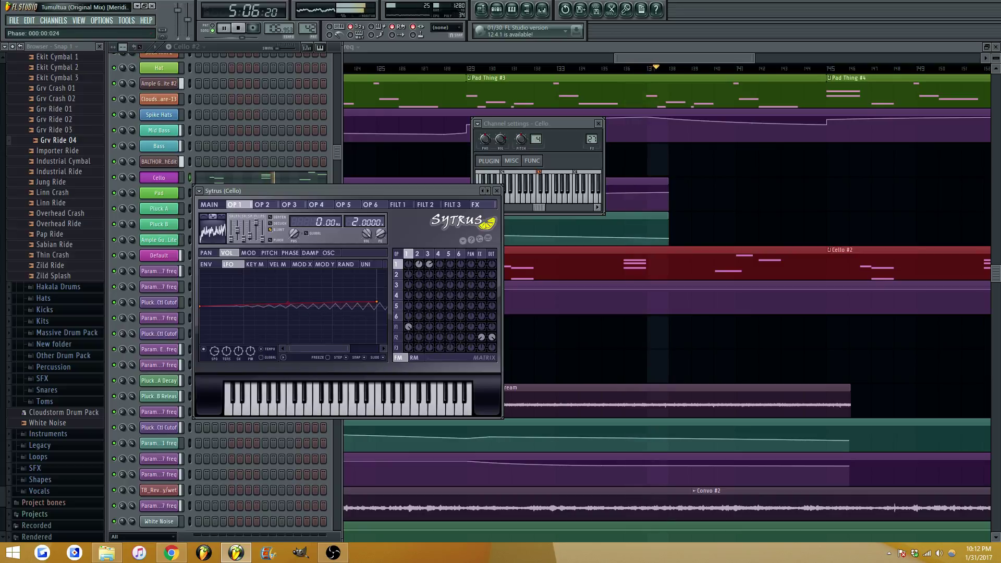
{"action": "left_click_drag", "start_coordinate": [380, 302], "coordinate": [380, 300]}
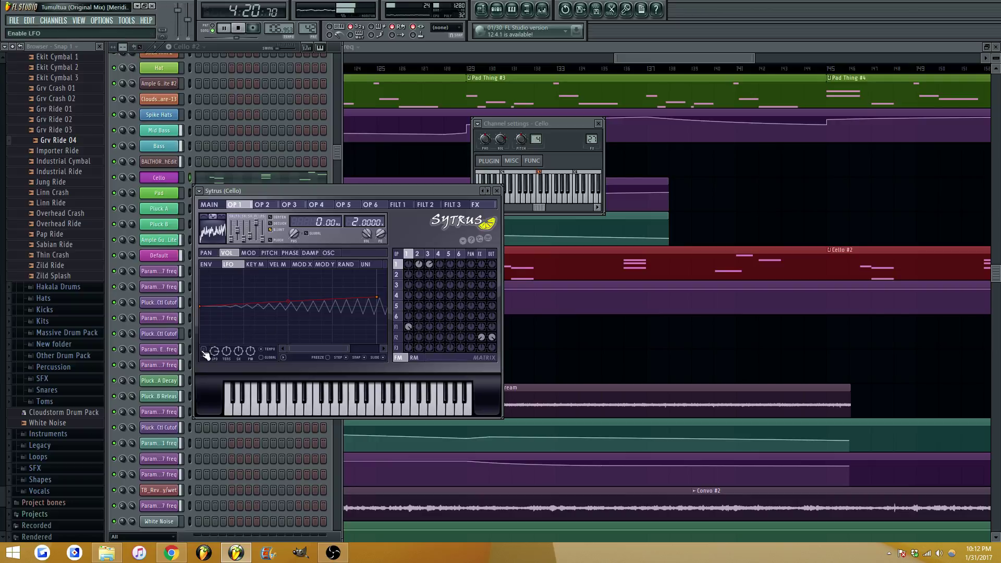
Try a volume LFO with a slow rise in the Cello Sytrus effects section, then undo its envelope point
{"action": "left_click", "coordinate": [474, 205]}
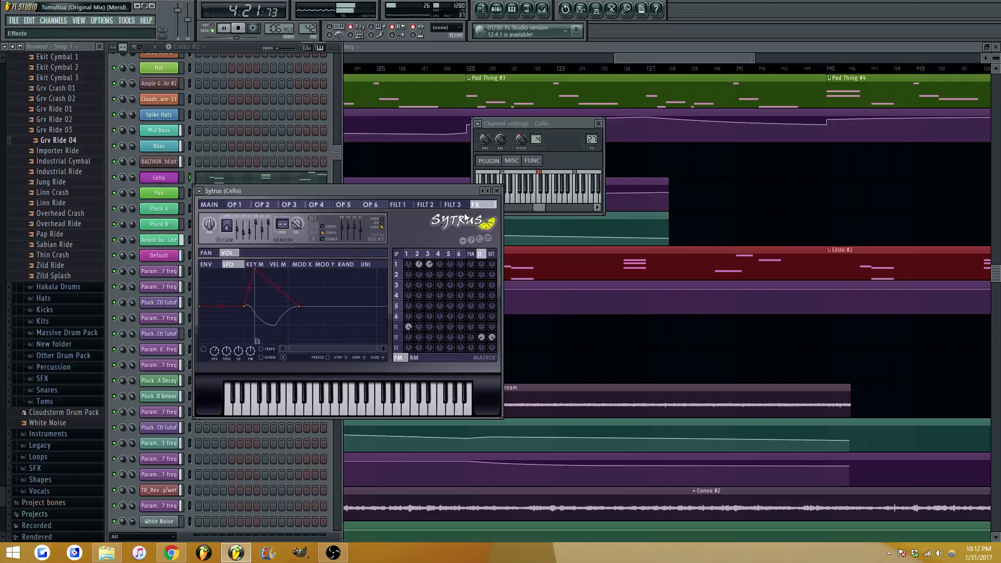
{"action": "left_click", "coordinate": [207, 264]}
{"action": "left_click", "coordinate": [230, 264]}
{"action": "left_click", "coordinate": [204, 350]}
{"action": "right_click", "coordinate": [379, 297]}
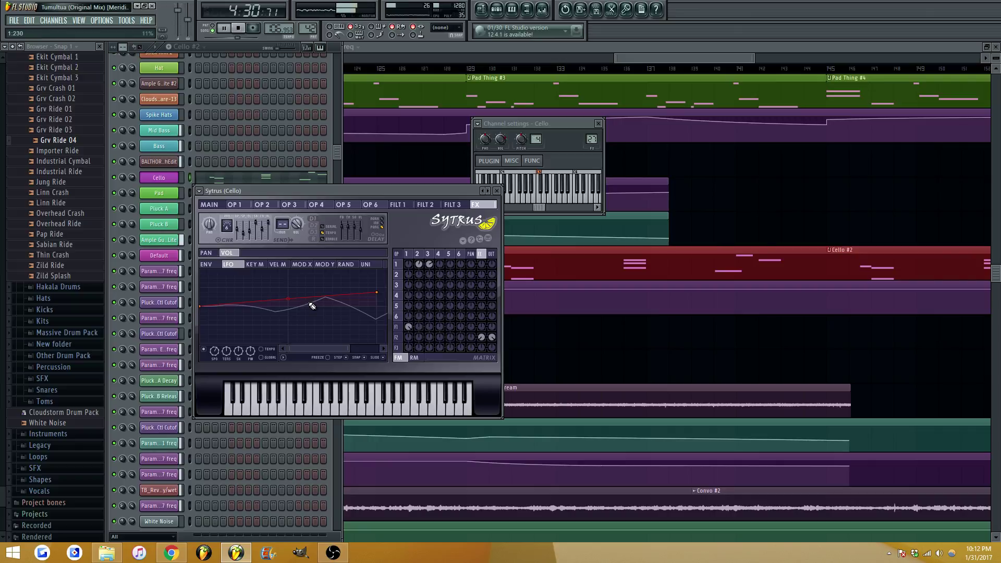
{"action": "key", "text": "ctrl+z"}
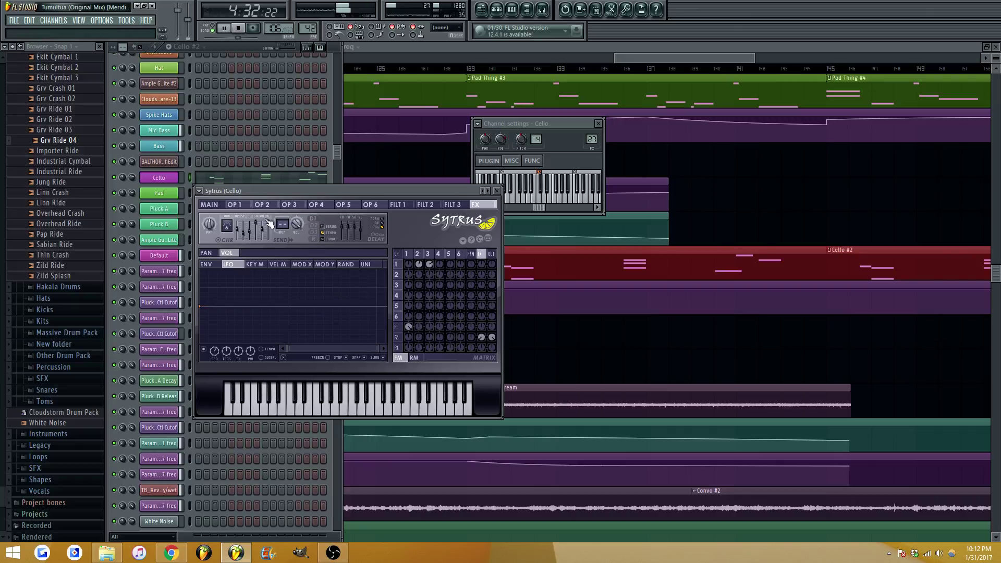
Shorten and steepen the rise of operator 1's volume LFO envelope, setting the tension between its points to about 3%
{"action": "left_click", "coordinate": [234, 204]}
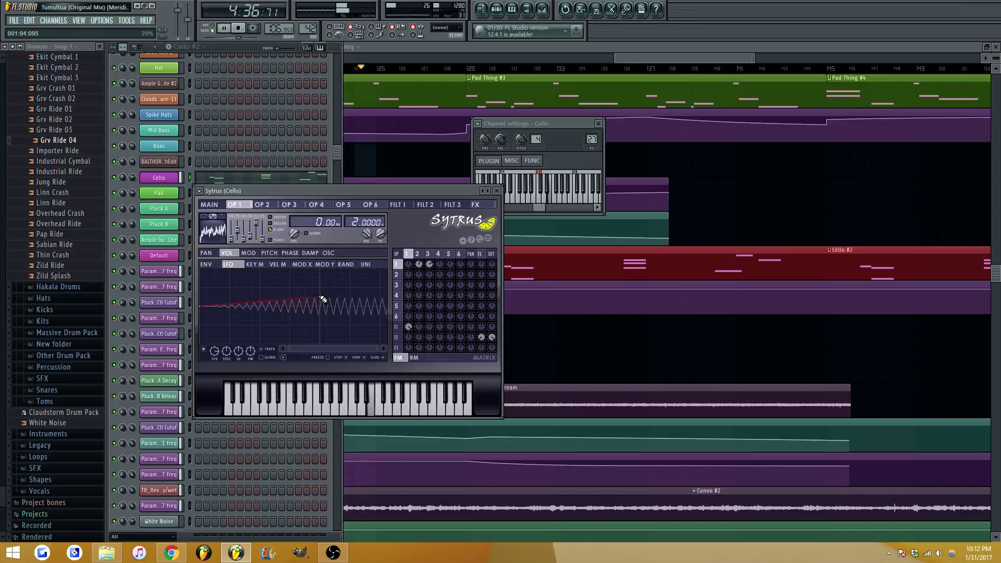
{"action": "left_click_drag", "start_coordinate": [259, 301], "coordinate": [260, 297]}
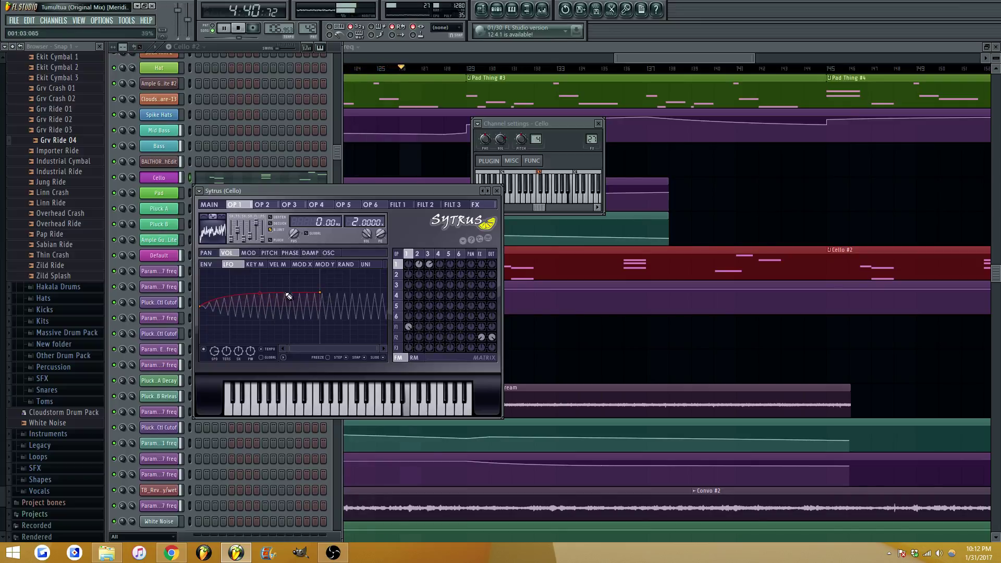
{"action": "left_click_drag", "start_coordinate": [260, 298], "coordinate": [259, 300]}
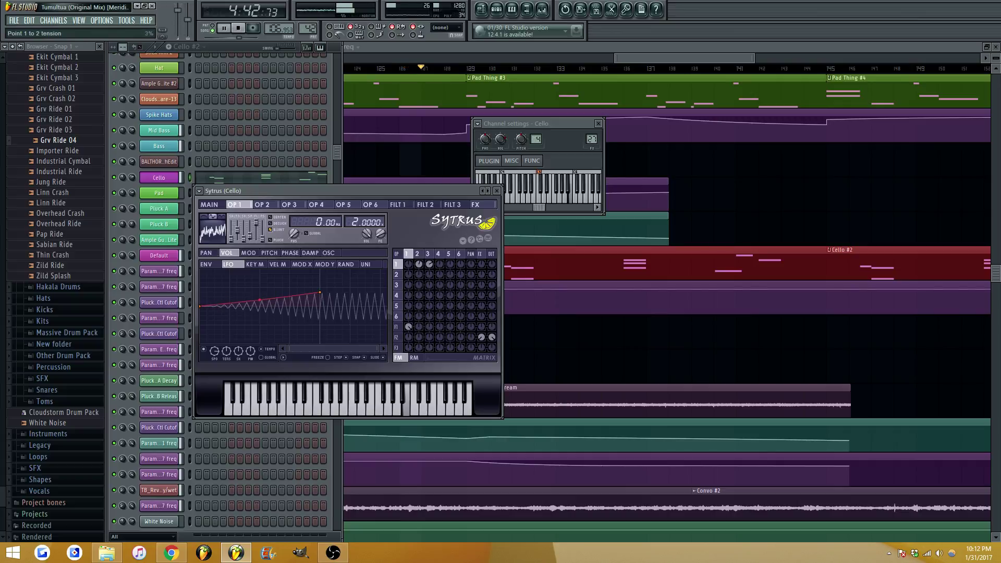
Replay the arrangement from about bar 124 and check the effects on the Cello mixer track
{"action": "right_click", "coordinate": [567, 348]}
{"action": "scroll", "coordinate": [451, 256], "scroll_direction": "down", "scroll_amount": 1}
{"action": "left_click", "coordinate": [362, 69]}
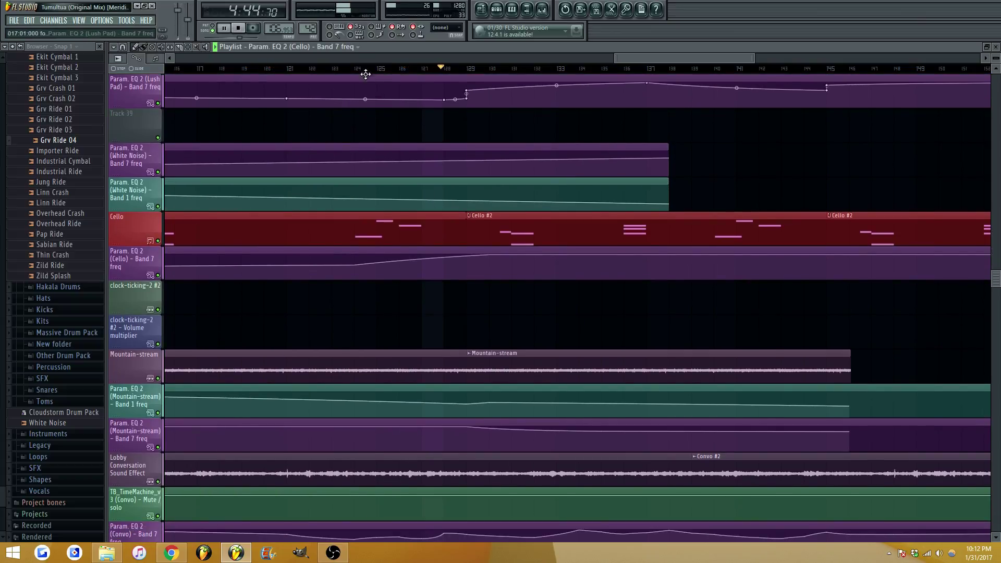
{"action": "left_click", "coordinate": [532, 15]}
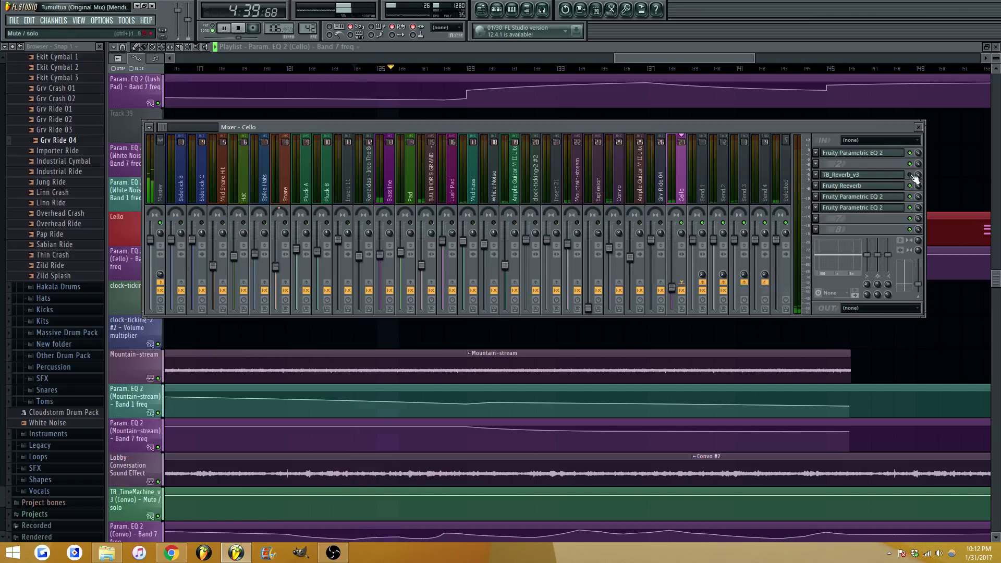
{"action": "left_click", "coordinate": [576, 230]}
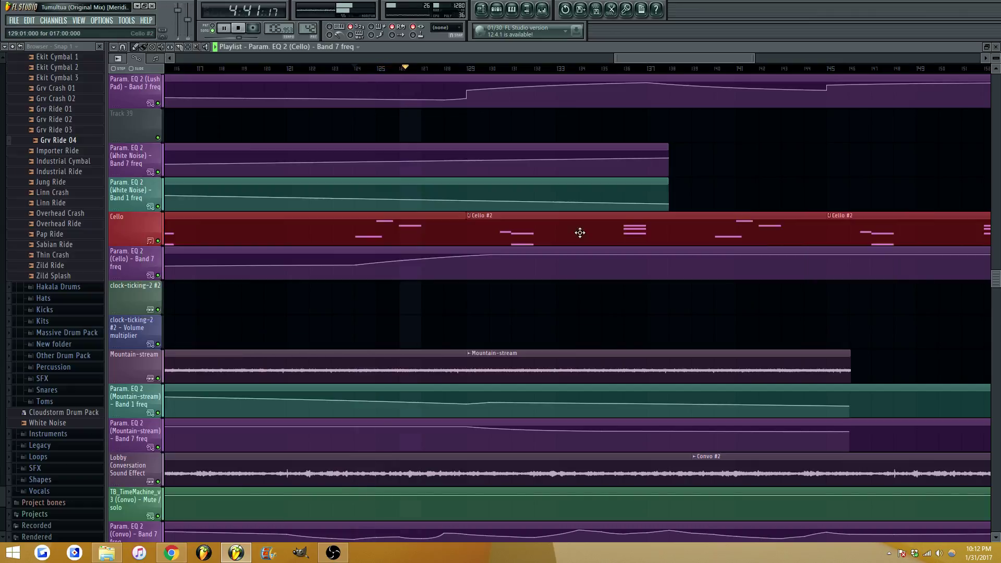
Enable the volume LFO in the effects section of the Cello's Sytrus and increase its speed
{"action": "double_click", "coordinate": [432, 235]}
{"action": "key", "text": "Escape"}
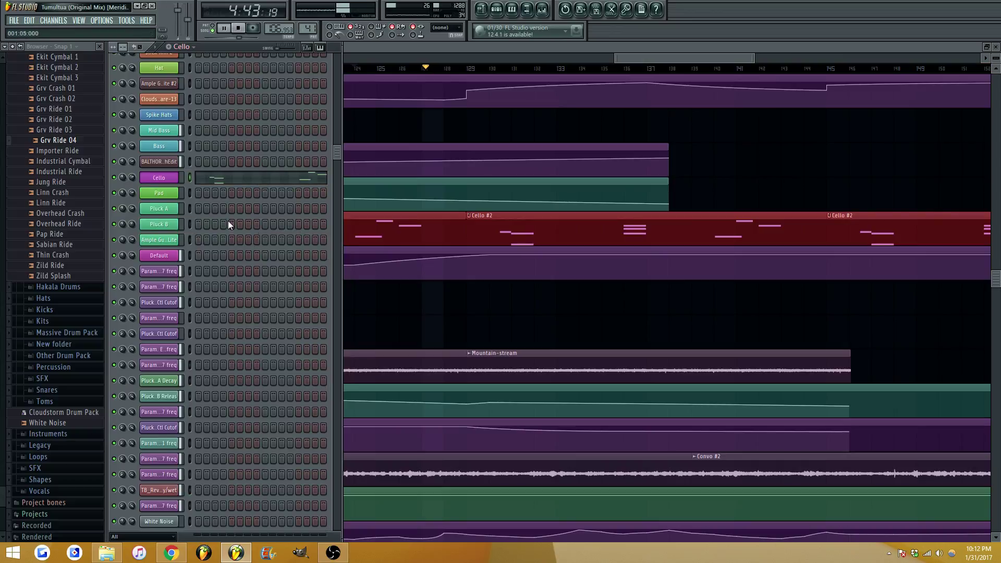
{"action": "left_click", "coordinate": [162, 179]}
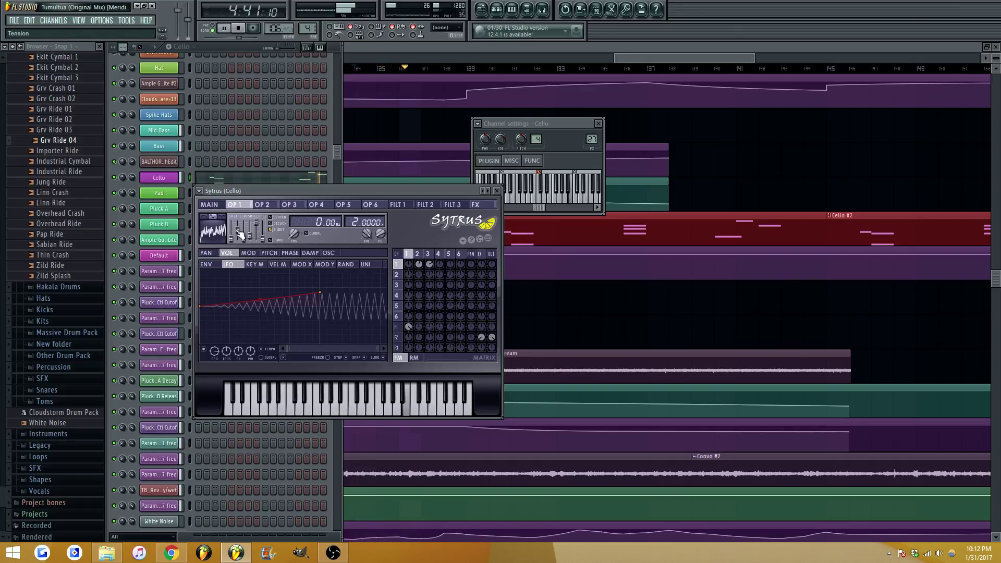
{"action": "left_click", "coordinate": [482, 205]}
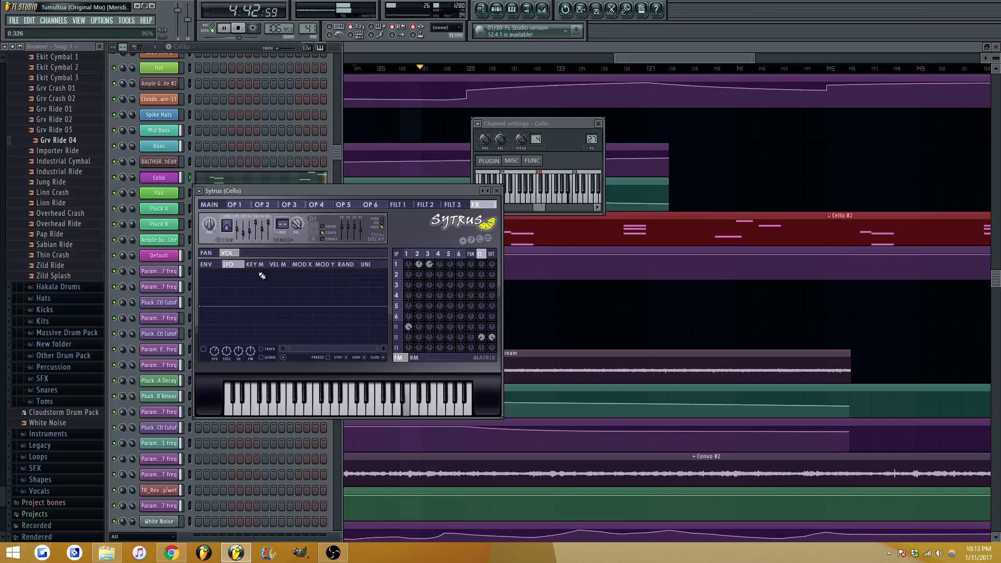
{"action": "left_click", "coordinate": [203, 349]}
{"action": "key", "text": "space"}
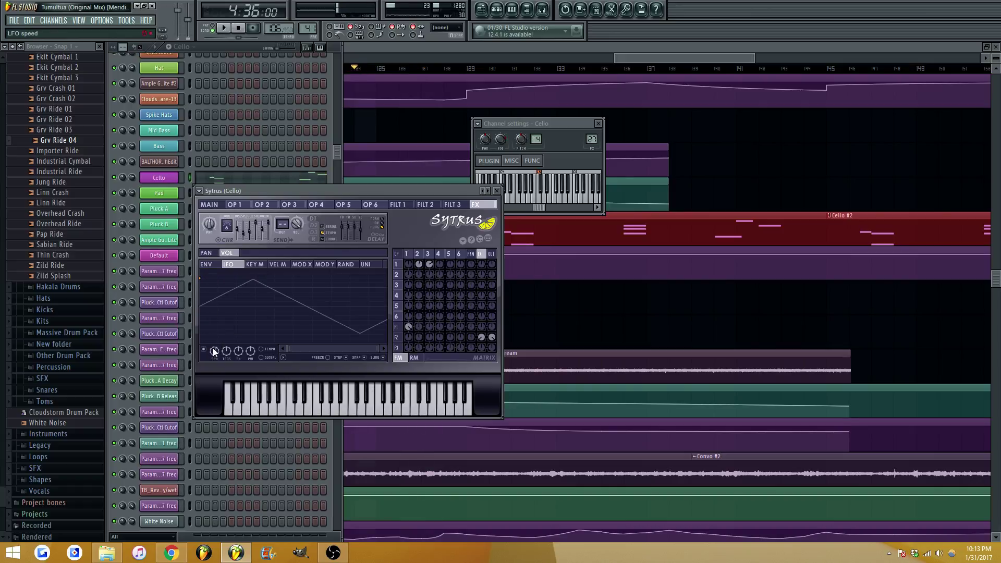
{"action": "key", "text": "space"}
{"action": "left_click_drag", "start_coordinate": [214, 351], "coordinate": [218, 355]}
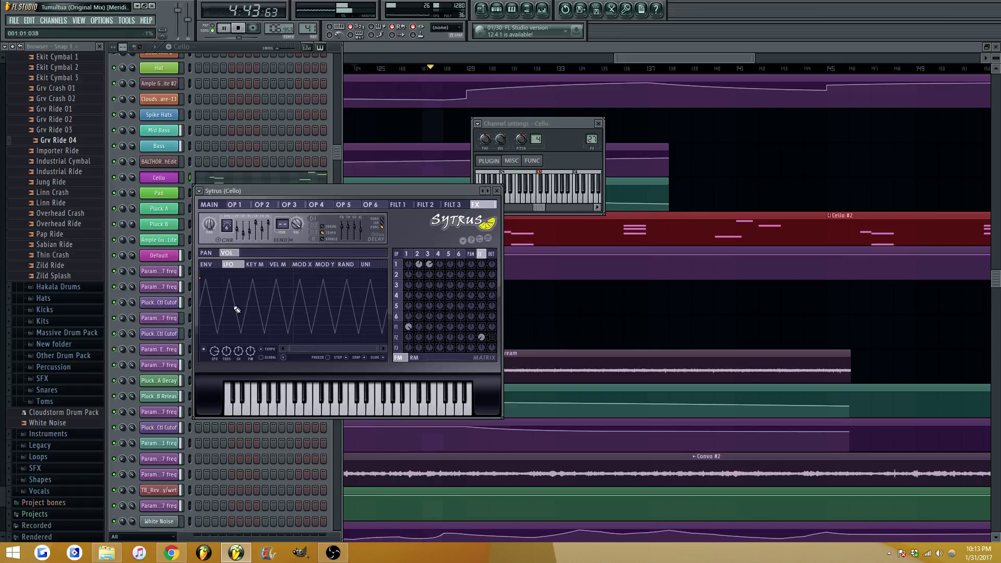
Shape the effects volume LFO envelope to start at zero and rise gradually to a low level with an almost straight curve
{"action": "left_click_drag", "start_coordinate": [200, 278], "coordinate": [207, 311]}
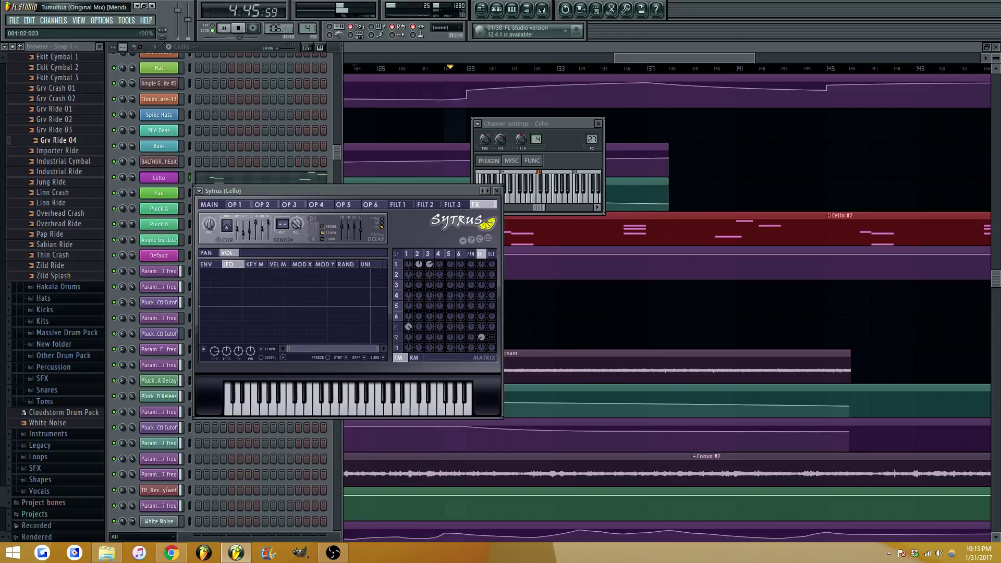
{"action": "scroll", "coordinate": [318, 348], "scroll_direction": "down", "scroll_amount": 2}
{"action": "right_click", "coordinate": [324, 293]}
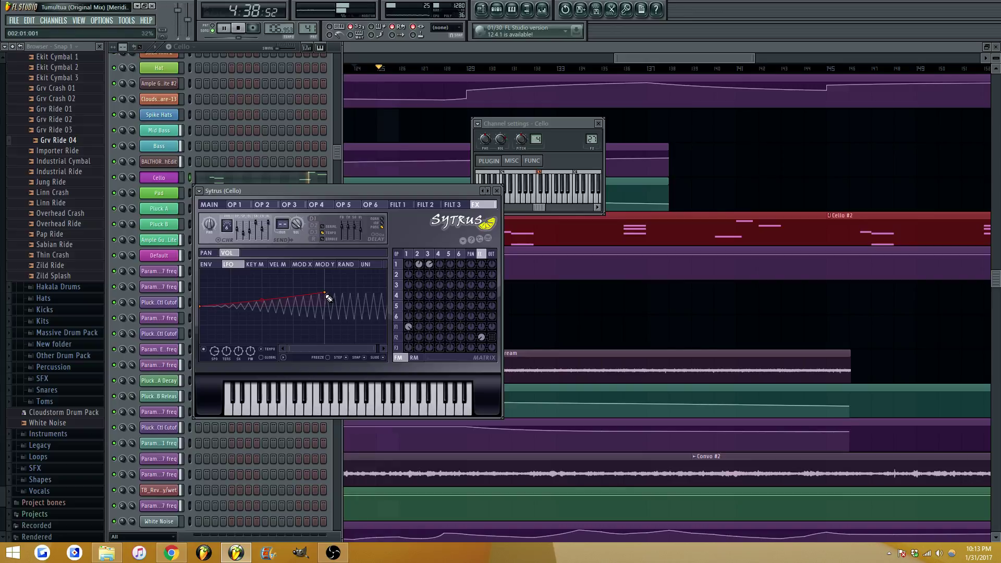
{"action": "left_click_drag", "start_coordinate": [324, 292], "coordinate": [324, 296]}
{"action": "left_click_drag", "start_coordinate": [262, 302], "coordinate": [261, 301]}
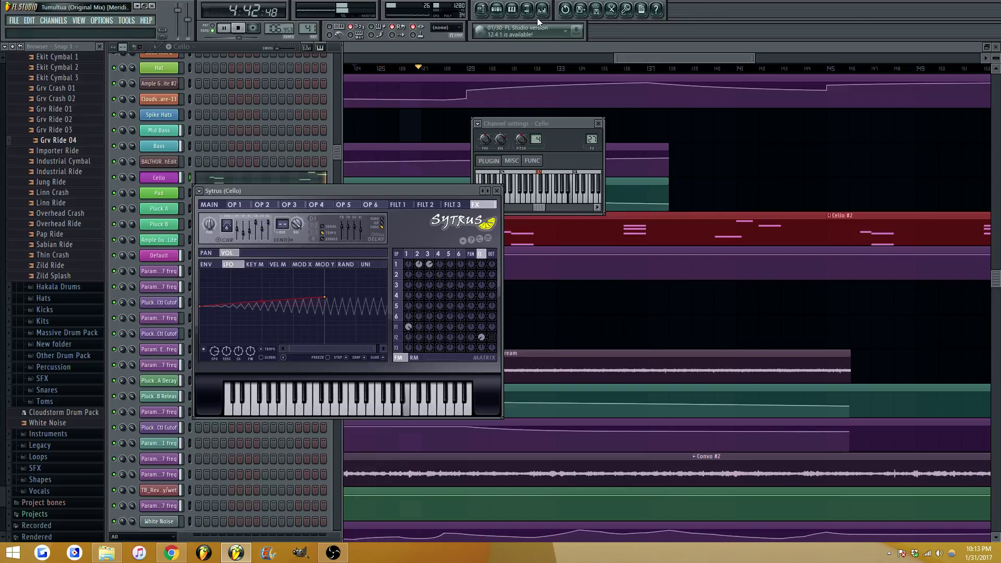
Close the Cello plugin windows and replay the arrangement from bar 113, checking the mixer
{"action": "key", "text": "F9"}
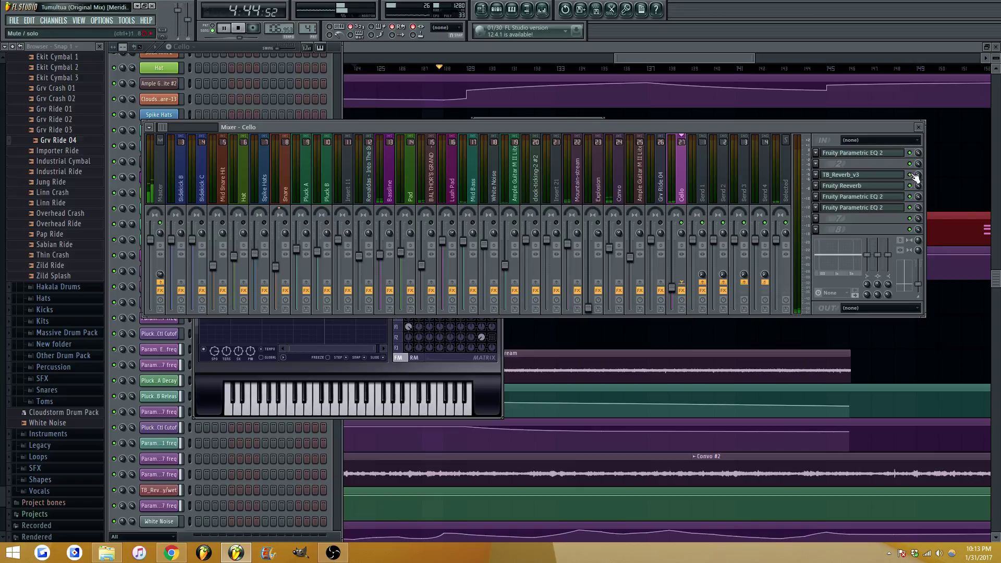
{"action": "key", "text": "Escape"}
{"action": "key", "text": "Escape"}
{"action": "key", "text": "Escape"}
{"action": "key", "text": "Escape"}
{"action": "key", "text": "space"}
{"action": "left_click_drag", "start_coordinate": [616, 59], "coordinate": [501, 59]}
{"action": "left_click", "coordinate": [516, 70]}
{"action": "key", "text": "space"}
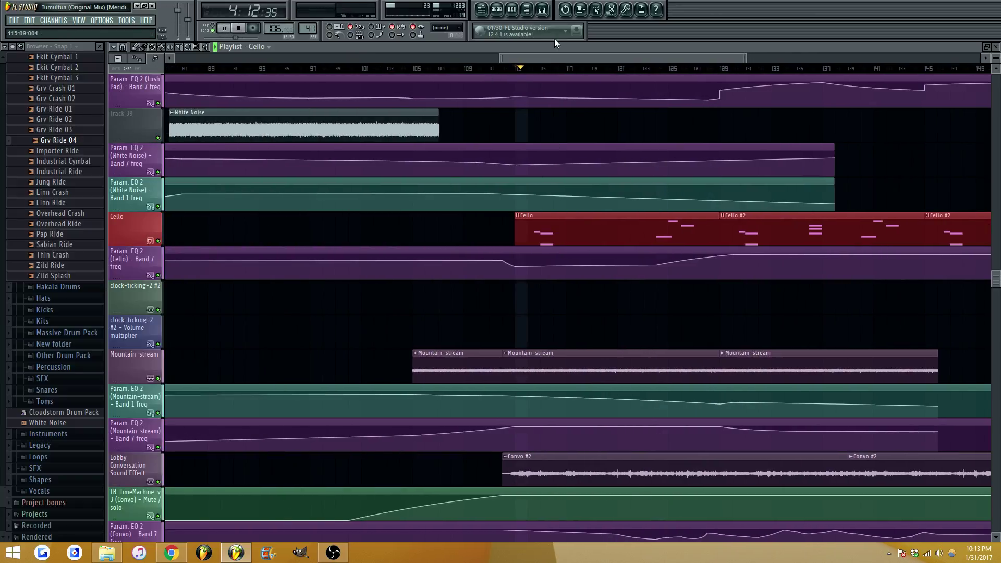
{"action": "key", "text": "F9"}
{"action": "key", "text": "space"}
{"action": "key", "text": "F9"}
{"action": "key", "text": "space"}
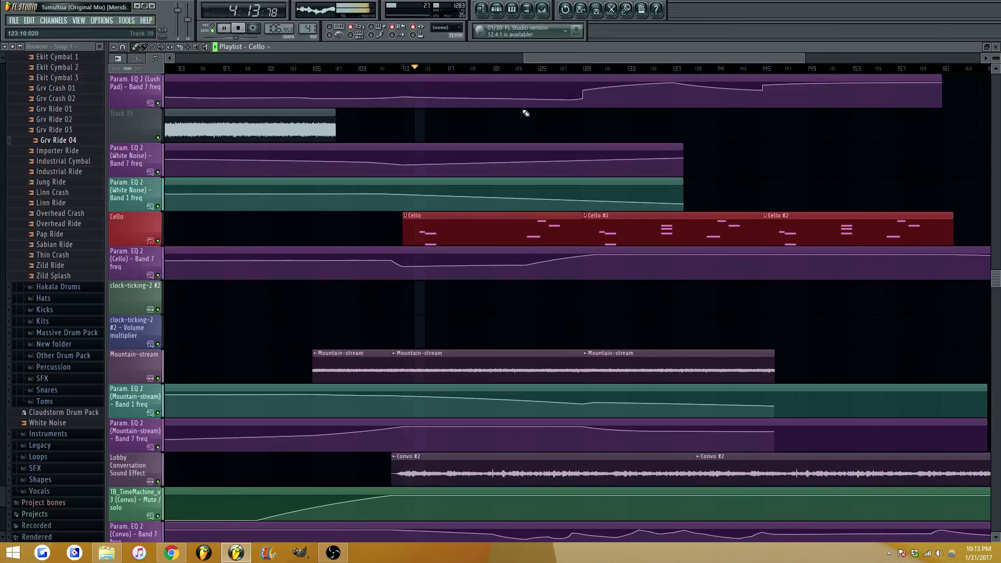
Reshape the Cello's EQ Band 7 freq automation to dip lower at bar 113 and rise through added points to a peak near bar 119
{"action": "left_click_drag", "start_coordinate": [403, 266], "coordinate": [402, 269]}
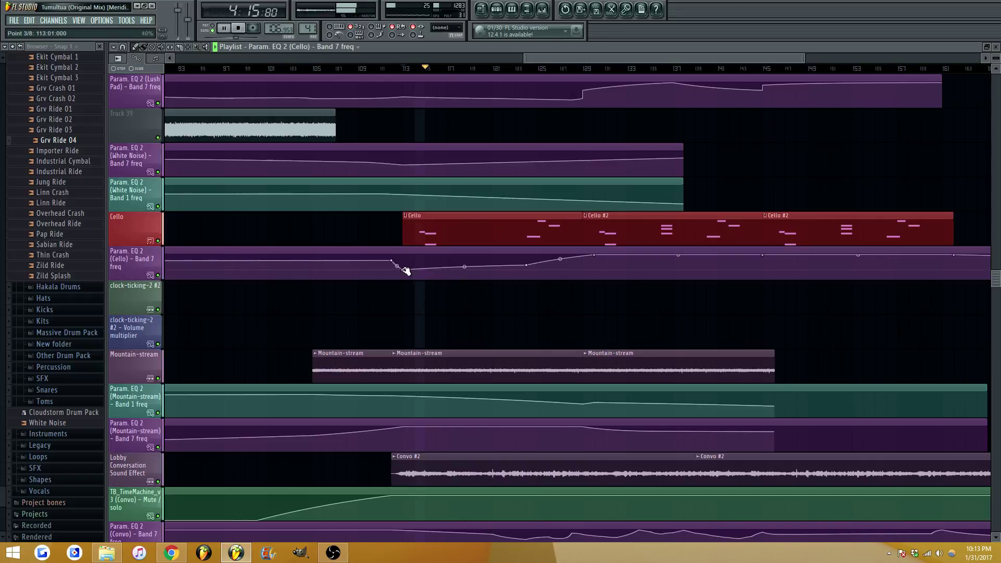
{"action": "left_click", "coordinate": [415, 269]}
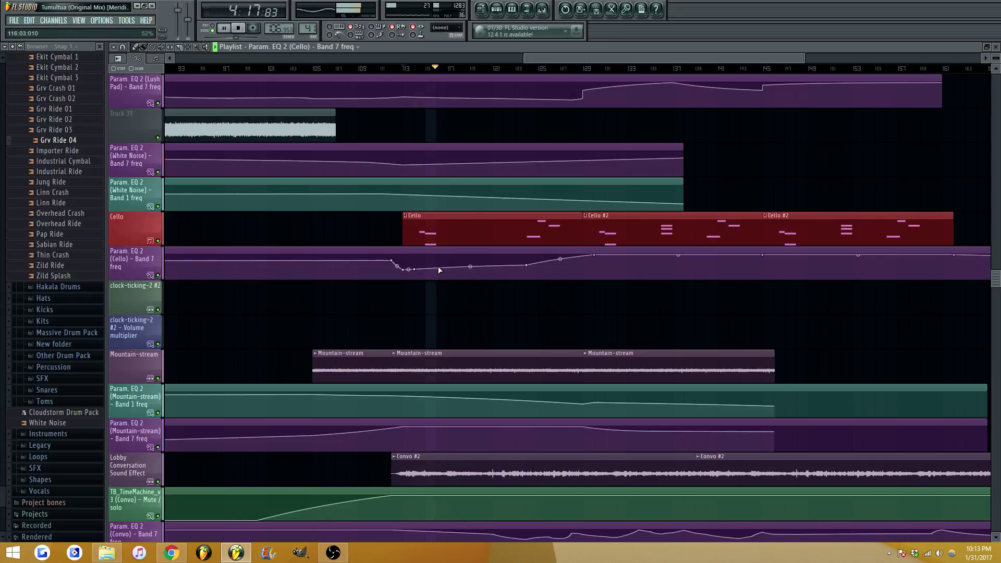
{"action": "left_click", "coordinate": [437, 266]}
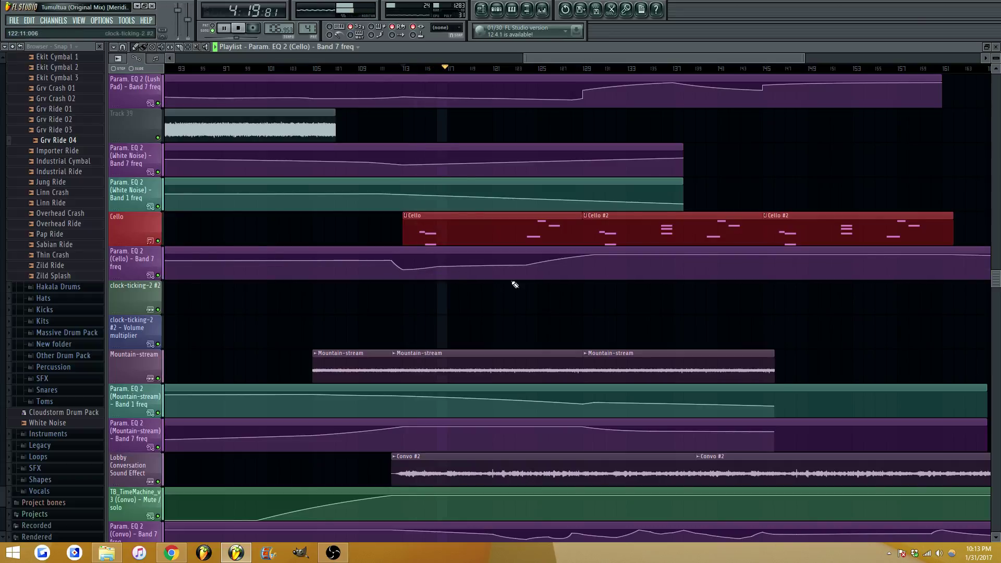
{"action": "left_click", "coordinate": [461, 260]}
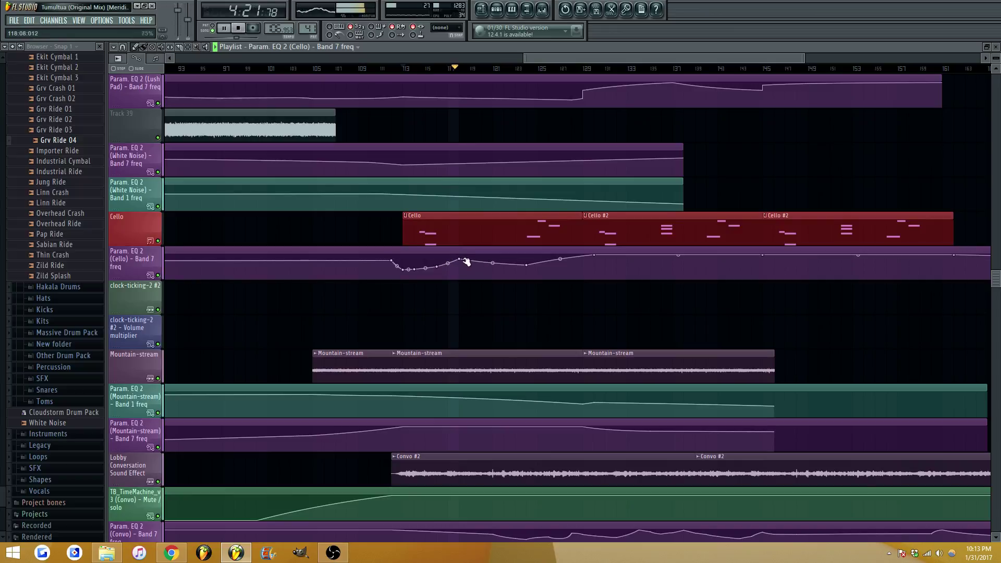
{"action": "left_click_drag", "start_coordinate": [465, 261], "coordinate": [475, 256]}
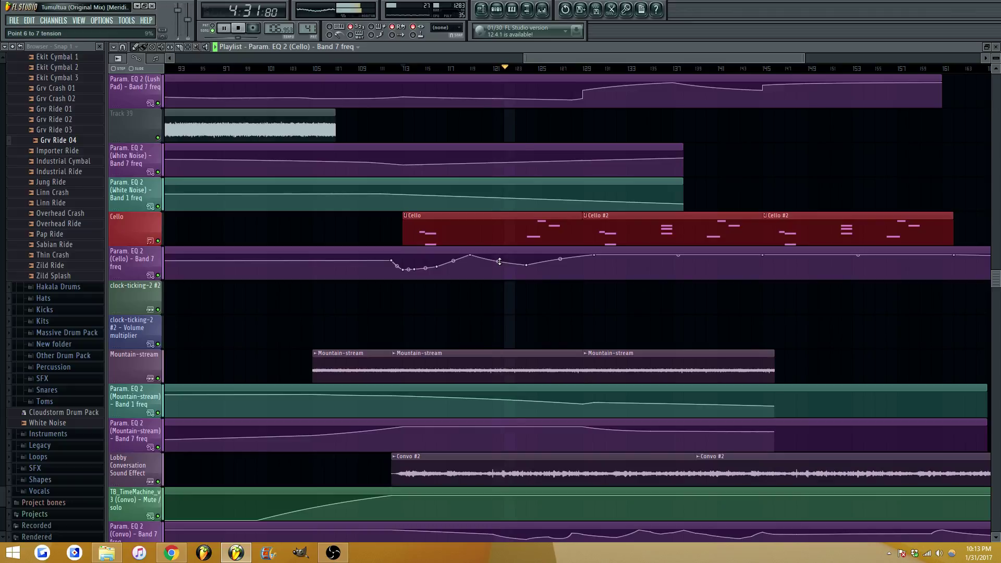
Set the Cello mixer track's volume to 50% (-12.6 dB) and return to the playlist
{"action": "scroll", "coordinate": [498, 260], "scroll_direction": "down", "scroll_amount": 2}
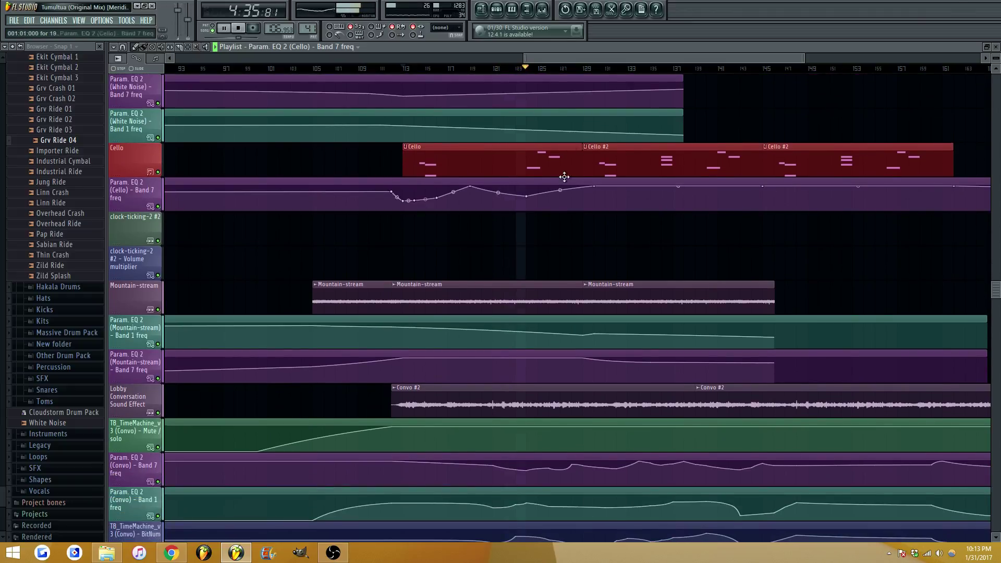
{"action": "left_click", "coordinate": [542, 11]}
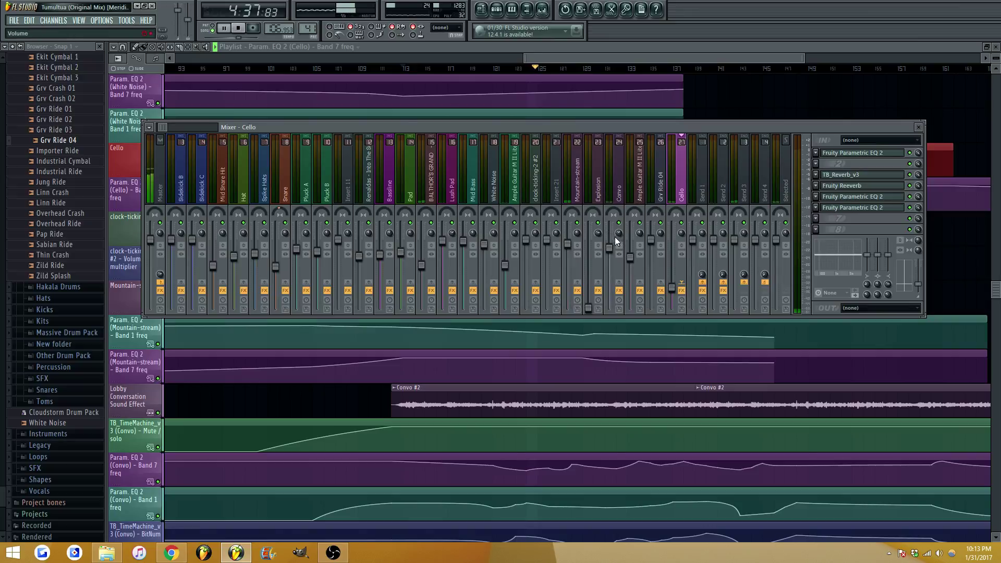
{"action": "left_click", "coordinate": [569, 246]}
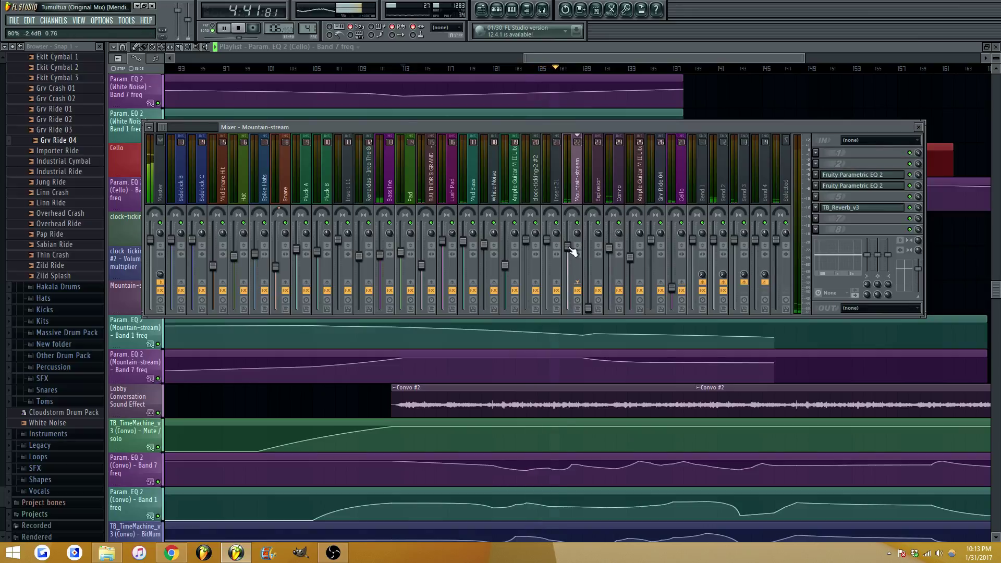
{"action": "left_click_drag", "start_coordinate": [671, 288], "coordinate": [675, 272]}
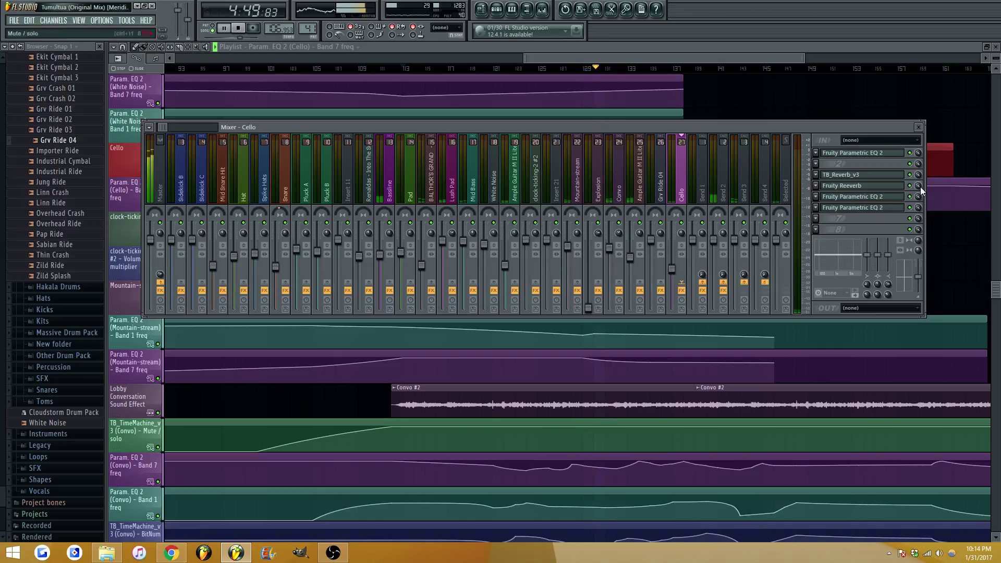
{"action": "left_click", "coordinate": [918, 127]}
{"action": "scroll", "coordinate": [710, 212], "scroll_direction": "up", "scroll_amount": 5}
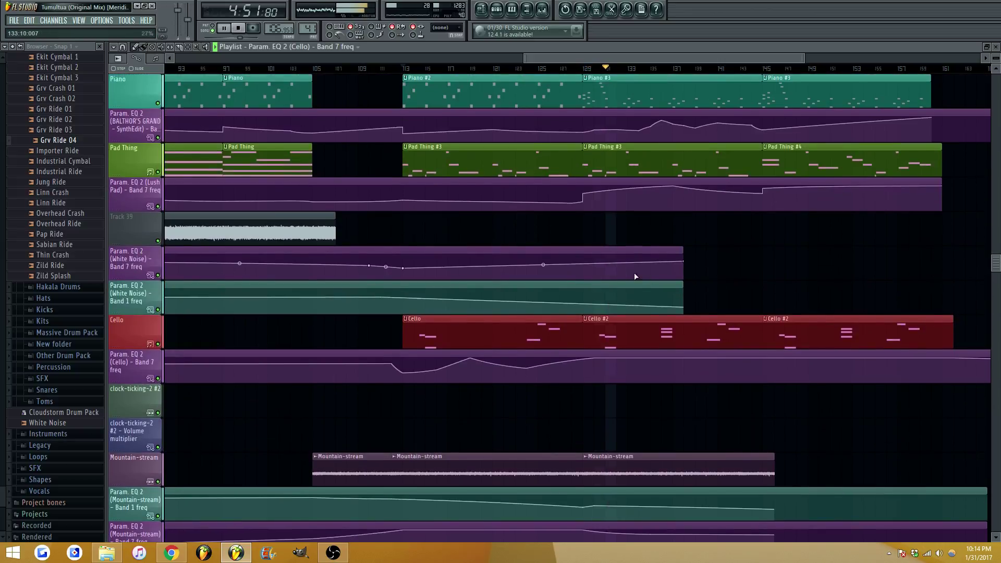
{"action": "scroll", "coordinate": [634, 276], "scroll_direction": "down", "scroll_amount": 2}
{"action": "left_click", "coordinate": [542, 9]}
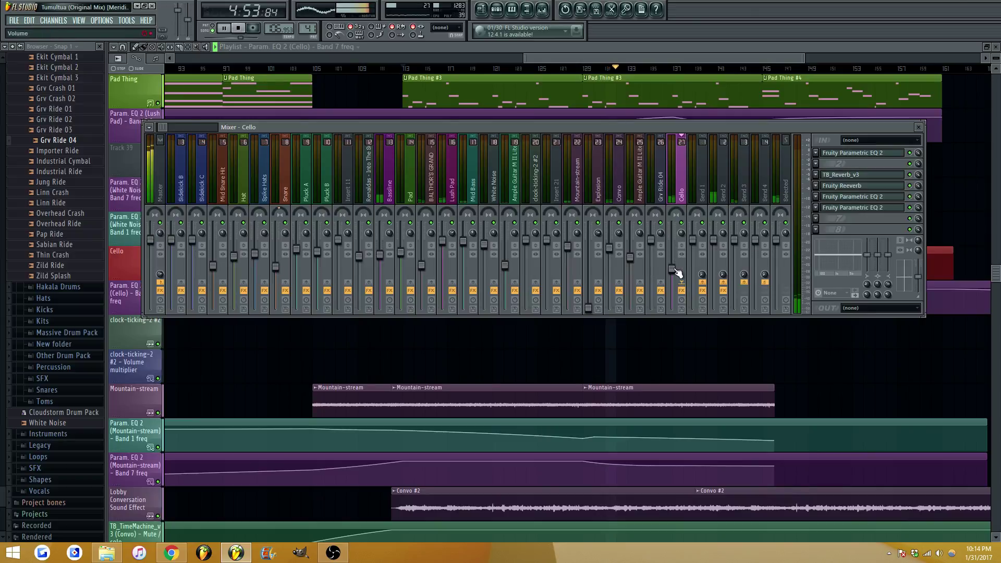
{"action": "left_click_drag", "start_coordinate": [675, 271], "coordinate": [676, 275]}
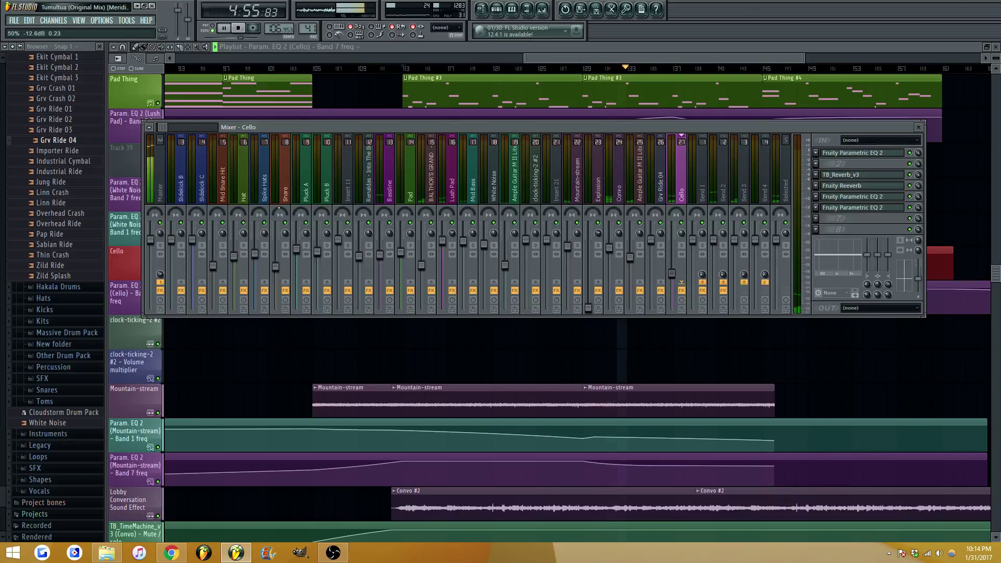
{"action": "key", "text": "F9"}
Save the project
{"action": "scroll", "coordinate": [737, 196], "scroll_direction": "up", "scroll_amount": 1}
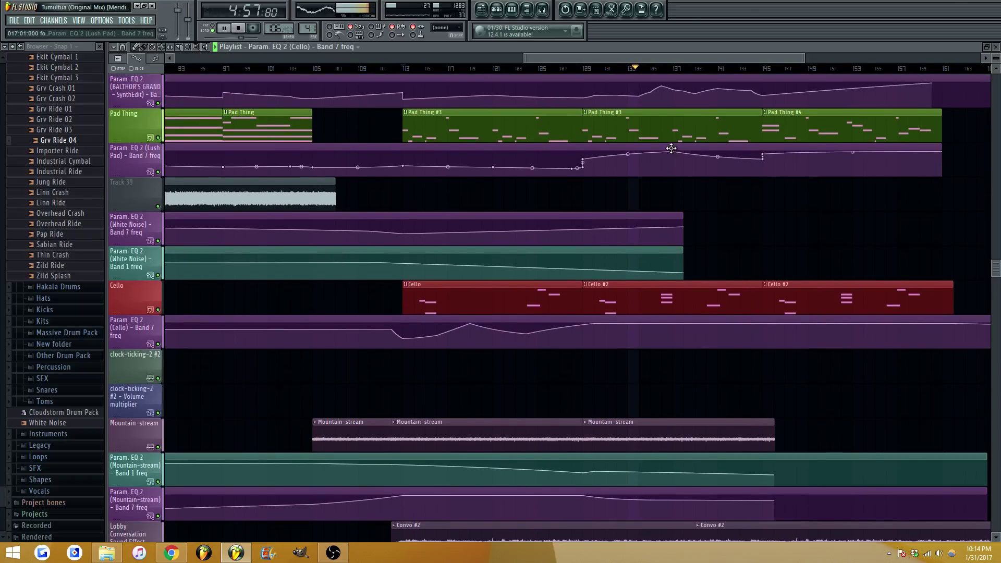
{"action": "scroll", "coordinate": [655, 168], "scroll_direction": "up", "scroll_amount": 1}
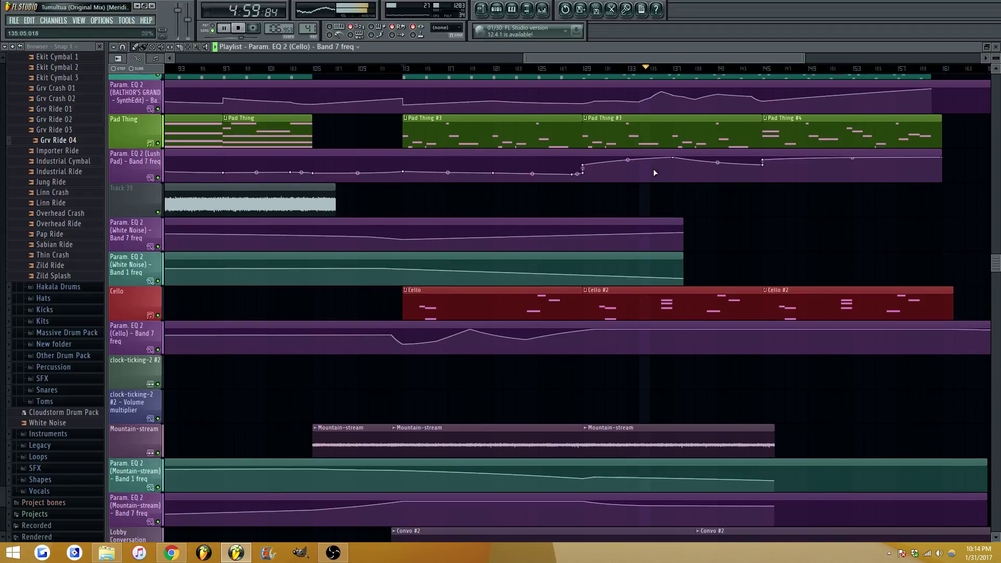
{"action": "key", "text": "ctrl+s"}
Reshape the piano's EQ Band 7 freq automation by lowering the point at bar 141 slightly and adding a dip around bar 143
{"action": "left_click_drag", "start_coordinate": [634, 60], "coordinate": [679, 60]}
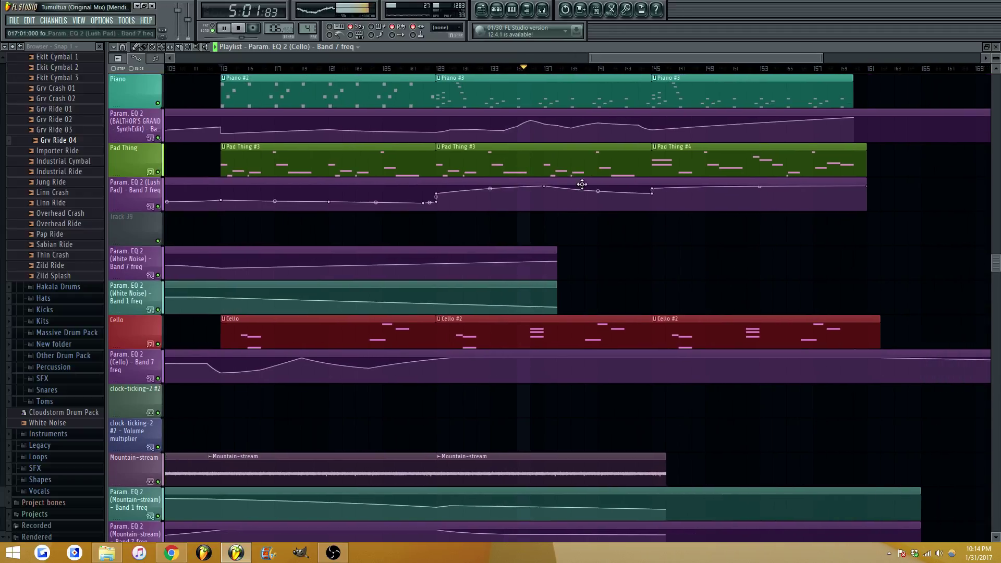
{"action": "scroll", "coordinate": [536, 192], "scroll_direction": "up", "scroll_amount": 2}
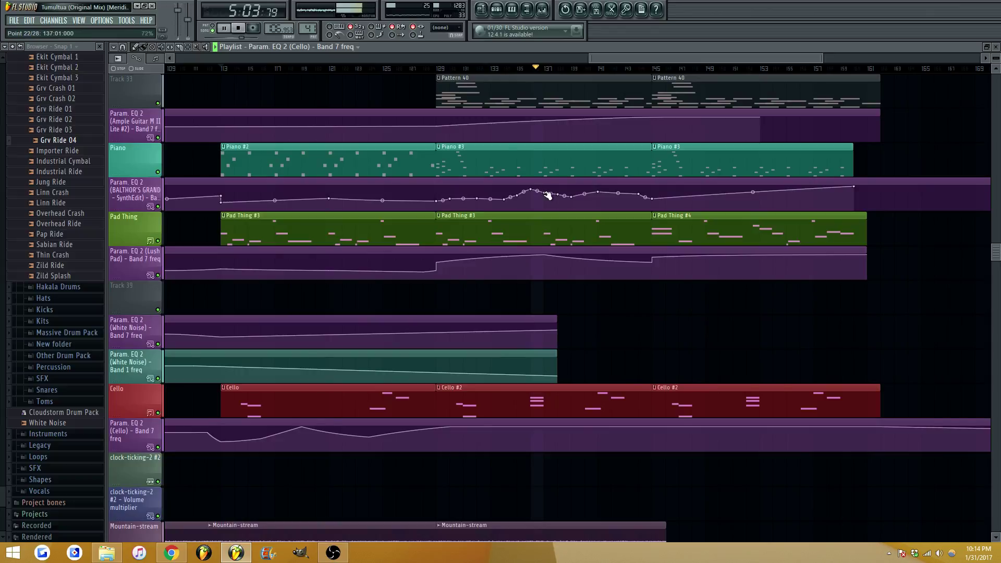
{"action": "mouse_move", "coordinate": [548, 196]}
{"action": "left_mouse_down"}
{"action": "mouse_move", "coordinate": [558, 196]}
{"action": "mouse_move", "coordinate": [548, 196]}
{"action": "left_mouse_up"}
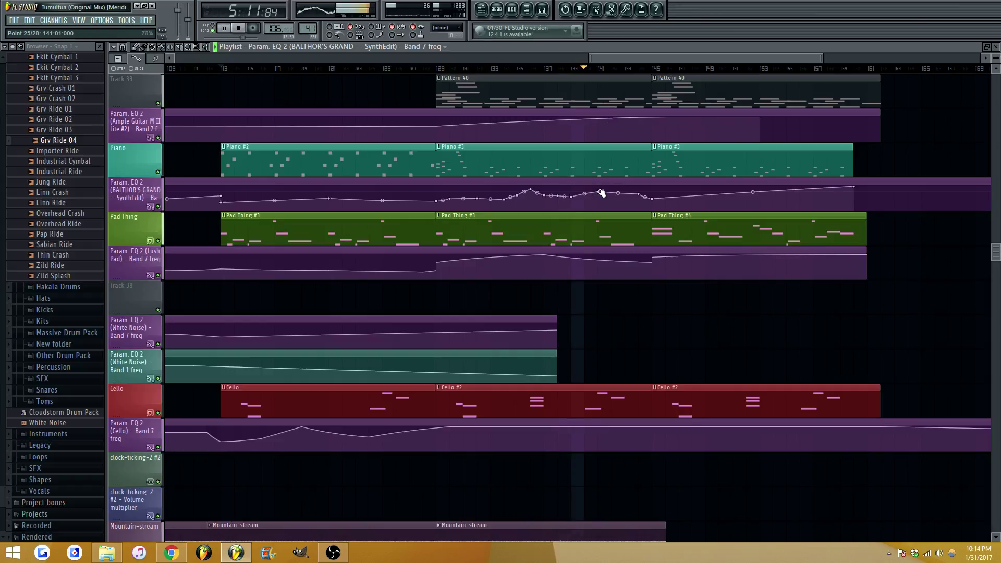
{"action": "left_click_drag", "start_coordinate": [601, 193], "coordinate": [601, 195]}
{"action": "right_click", "coordinate": [626, 199]}
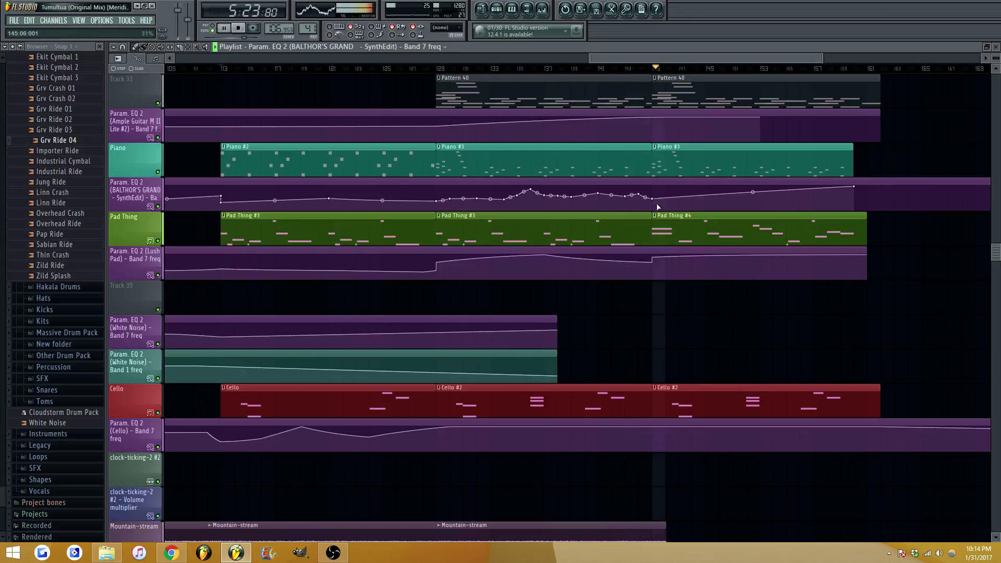
Examine all tracks of the arrangement from bar 145 onward during playback, from the tempo track down to the Cello and ambience tracks
{"action": "scroll", "coordinate": [670, 260], "scroll_direction": "up", "scroll_amount": 2}
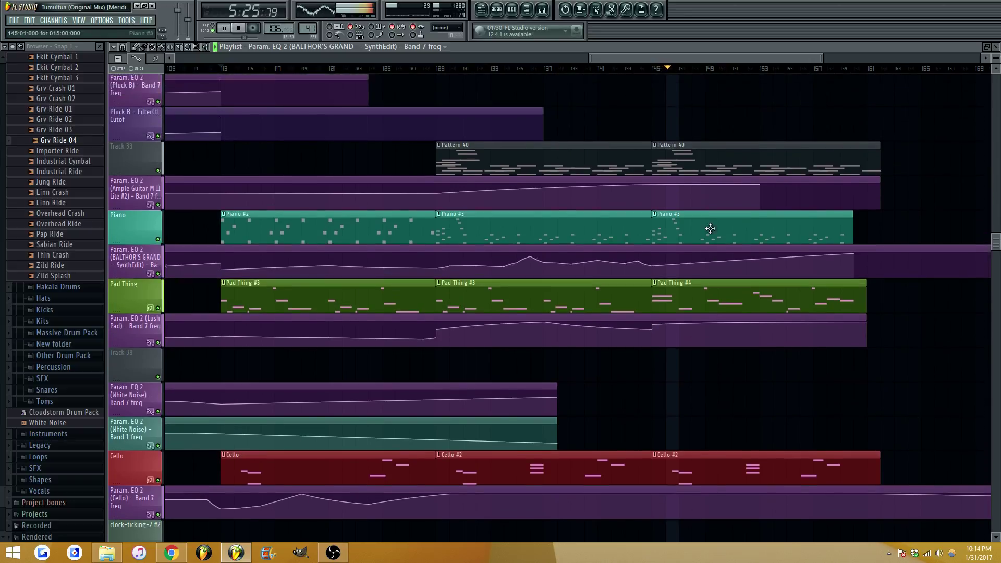
{"action": "scroll", "coordinate": [711, 227], "scroll_direction": "down", "scroll_amount": 2}
{"action": "left_click_drag", "start_coordinate": [667, 57], "coordinate": [671, 56]}
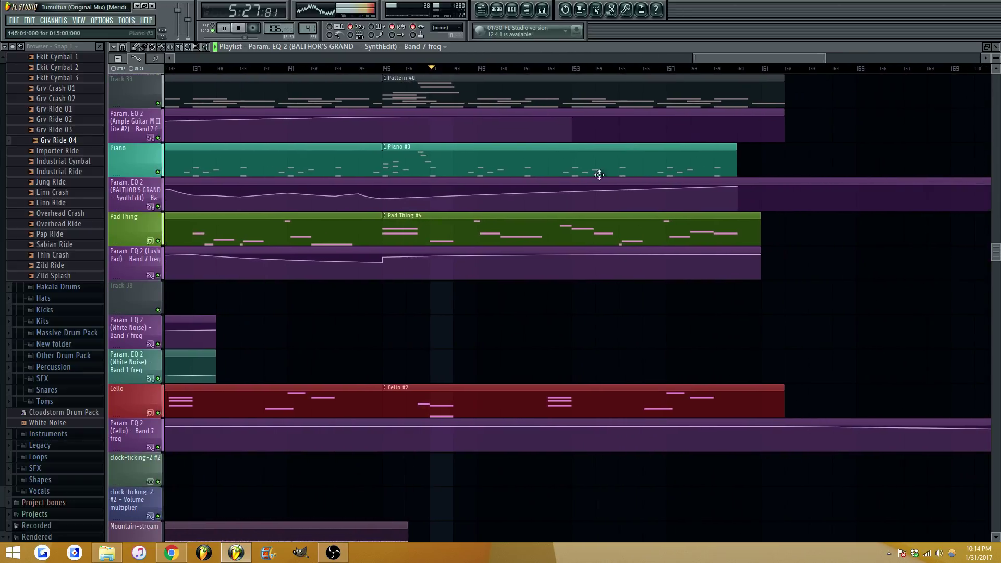
{"action": "scroll", "coordinate": [470, 265], "scroll_direction": "up", "scroll_amount": 15}
{"action": "scroll", "coordinate": [461, 255], "scroll_direction": "up", "scroll_amount": 10}
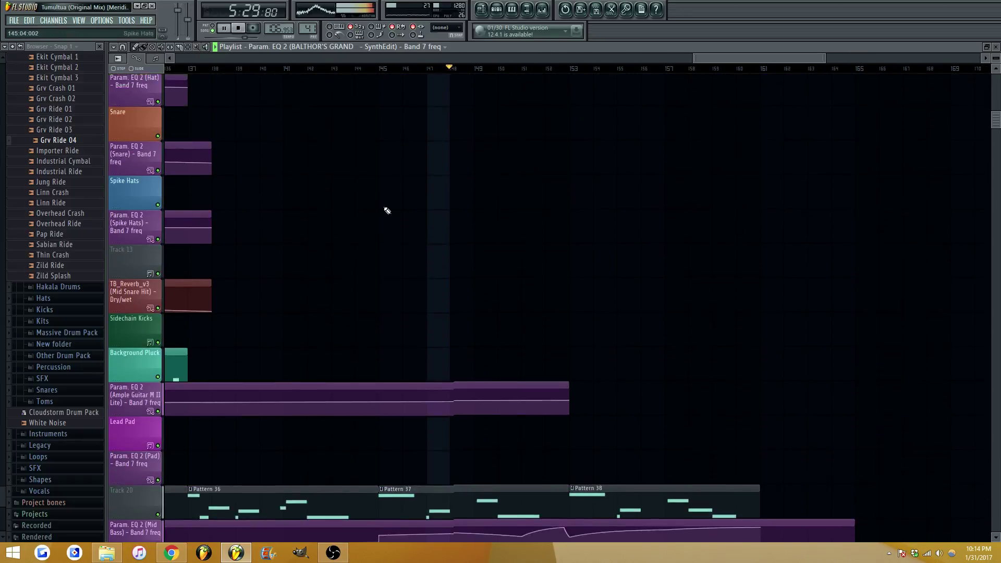
{"action": "scroll", "coordinate": [764, 61], "scroll_direction": "down", "scroll_amount": 3}
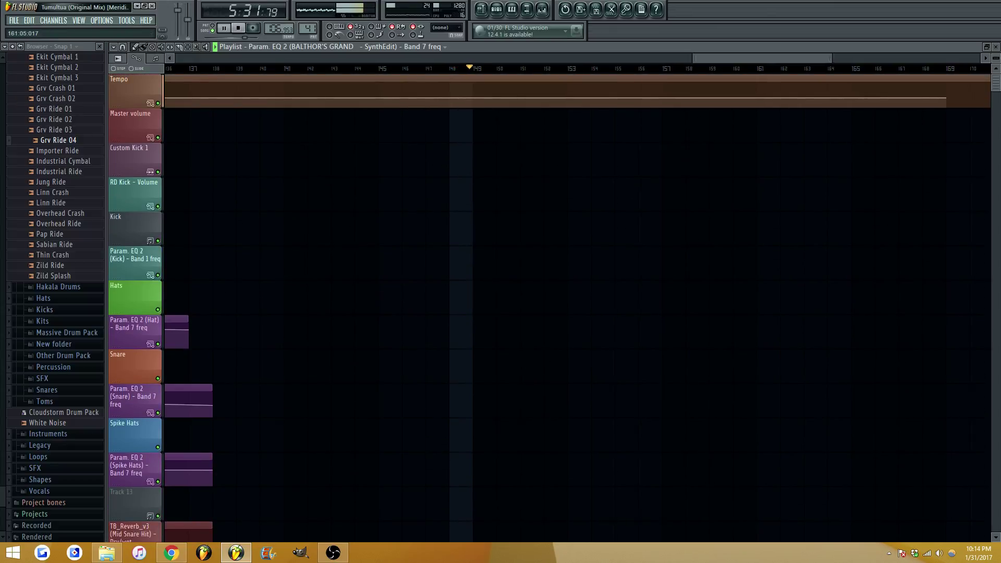
{"action": "scroll", "coordinate": [351, 258], "scroll_direction": "down", "scroll_amount": 20}
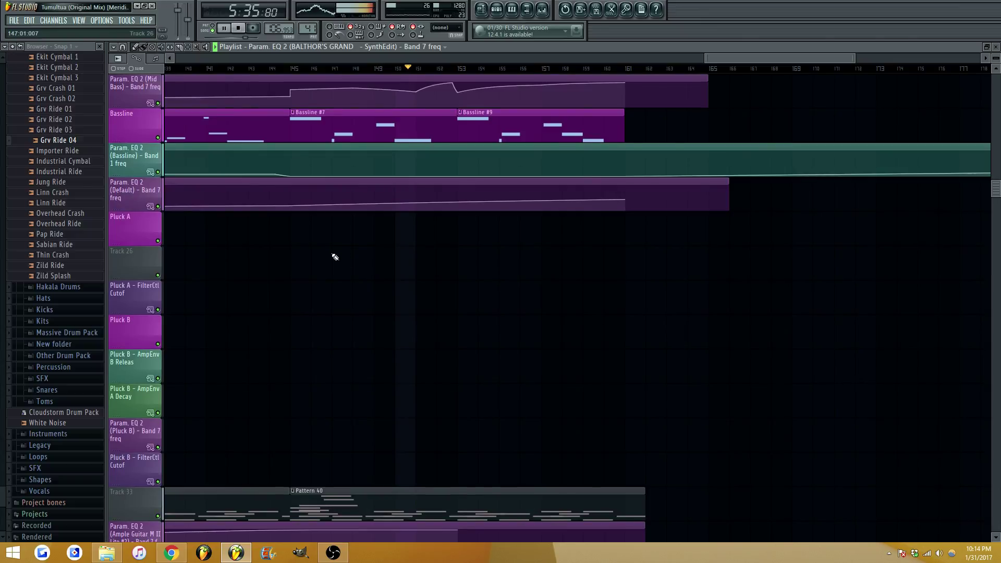
{"action": "scroll", "coordinate": [333, 257], "scroll_direction": "down", "scroll_amount": 15}
{"action": "scroll", "coordinate": [369, 270], "scroll_direction": "down", "scroll_amount": 10}
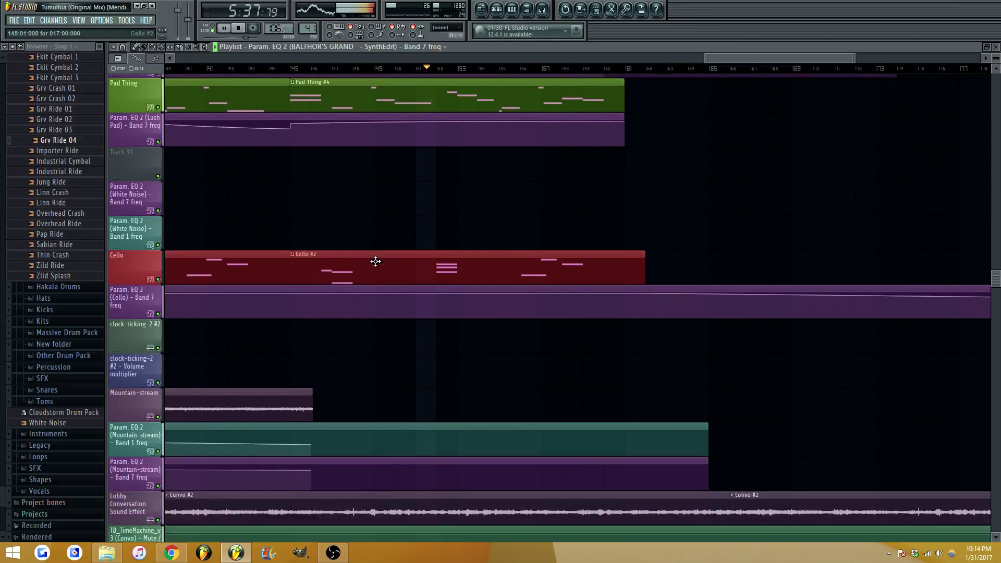
Listen on to about bar 158 while examining how the piano, pad and Cello clips and their EQ automation end
{"action": "scroll", "coordinate": [417, 298], "scroll_direction": "up", "scroll_amount": 5}
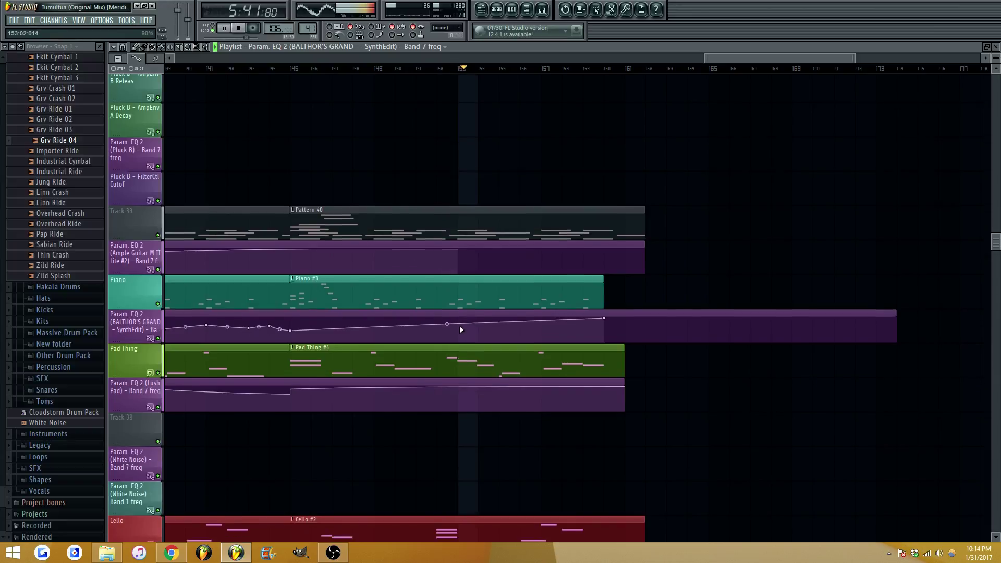
{"action": "scroll", "coordinate": [459, 325], "scroll_direction": "down", "scroll_amount": 10}
{"action": "scroll", "coordinate": [453, 318], "scroll_direction": "up", "scroll_amount": 5}
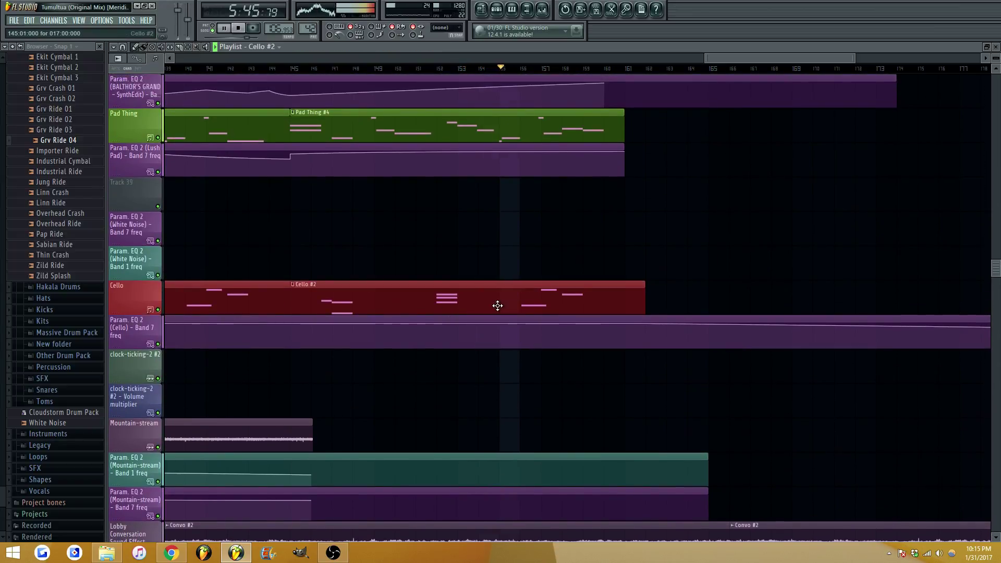
{"action": "scroll", "coordinate": [521, 308], "scroll_direction": "up", "scroll_amount": 6}
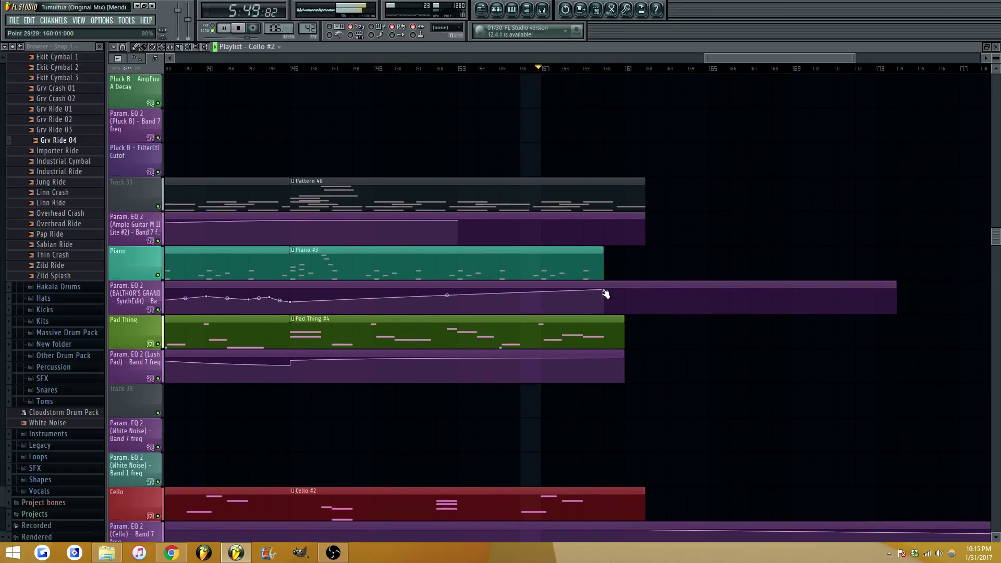
{"action": "scroll", "coordinate": [607, 293], "scroll_direction": "down", "scroll_amount": 4}
{"action": "scroll", "coordinate": [694, 218], "scroll_direction": "down", "scroll_amount": 2}
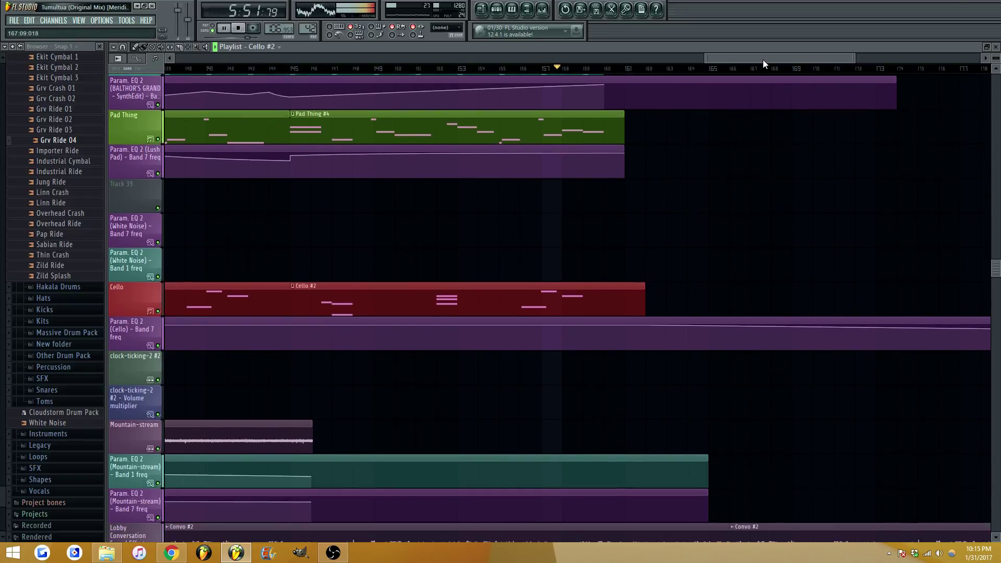
{"action": "scroll", "coordinate": [651, 242], "scroll_direction": "up", "scroll_amount": 4}
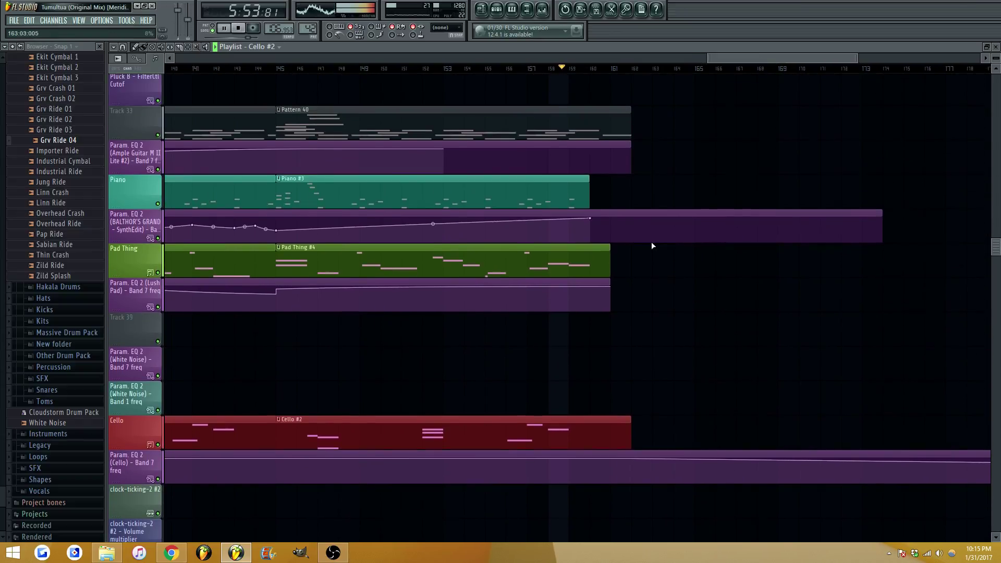
Replay the ending from bar 157, examine the piano, pad and Cello clips, stop playback and check the drum tracks
{"action": "scroll", "coordinate": [574, 268], "scroll_direction": "down", "scroll_amount": 5}
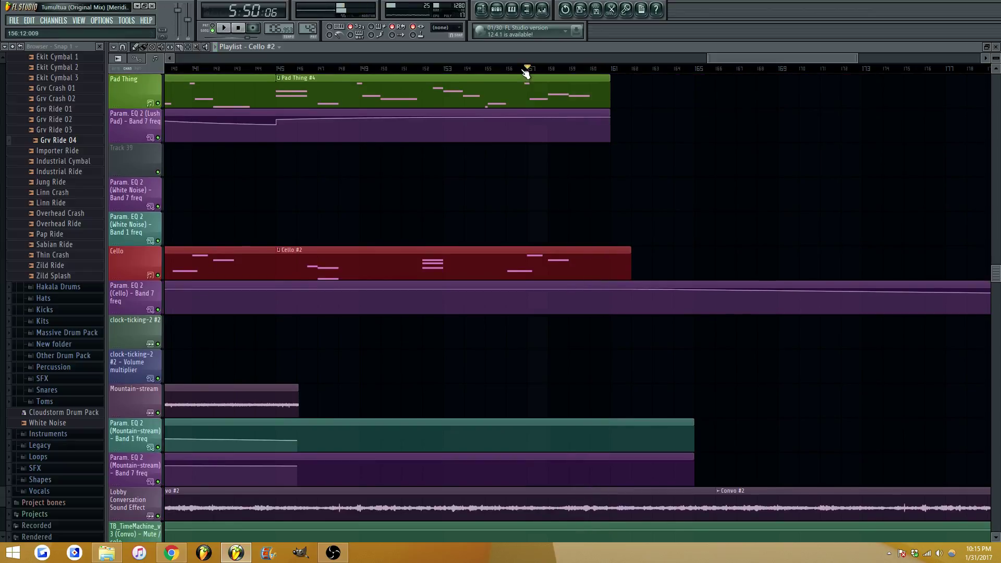
{"action": "scroll", "coordinate": [539, 146], "scroll_direction": "up", "scroll_amount": 2}
{"action": "scroll", "coordinate": [553, 203], "scroll_direction": "up", "scroll_amount": 1}
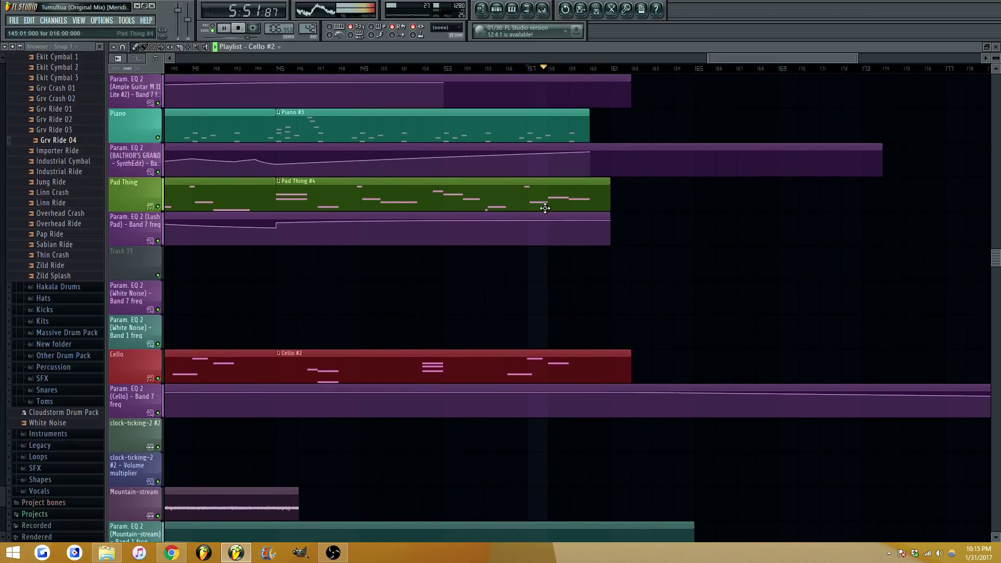
{"action": "scroll", "coordinate": [539, 223], "scroll_direction": "up", "scroll_amount": 2}
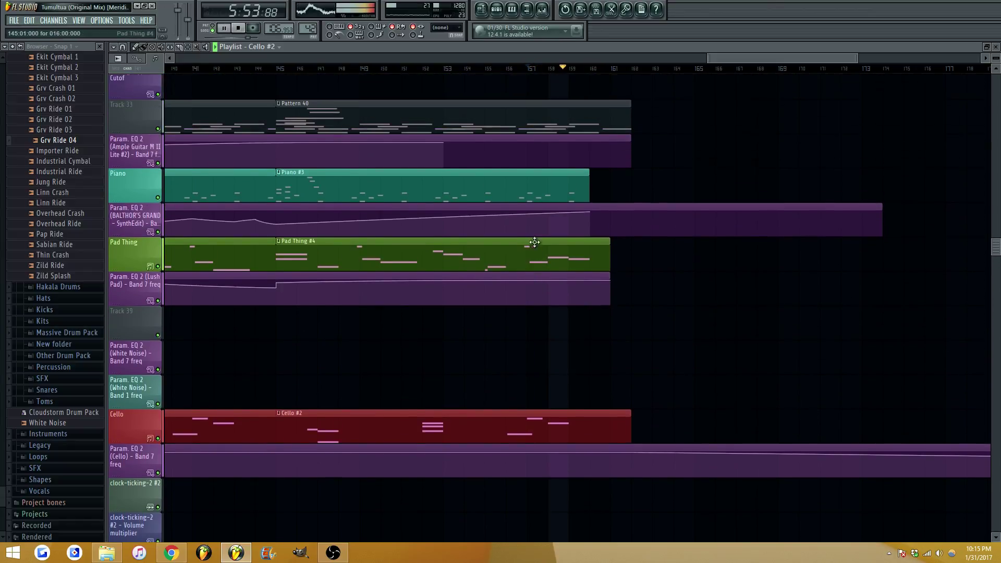
{"action": "scroll", "coordinate": [553, 269], "scroll_direction": "up", "scroll_amount": 2}
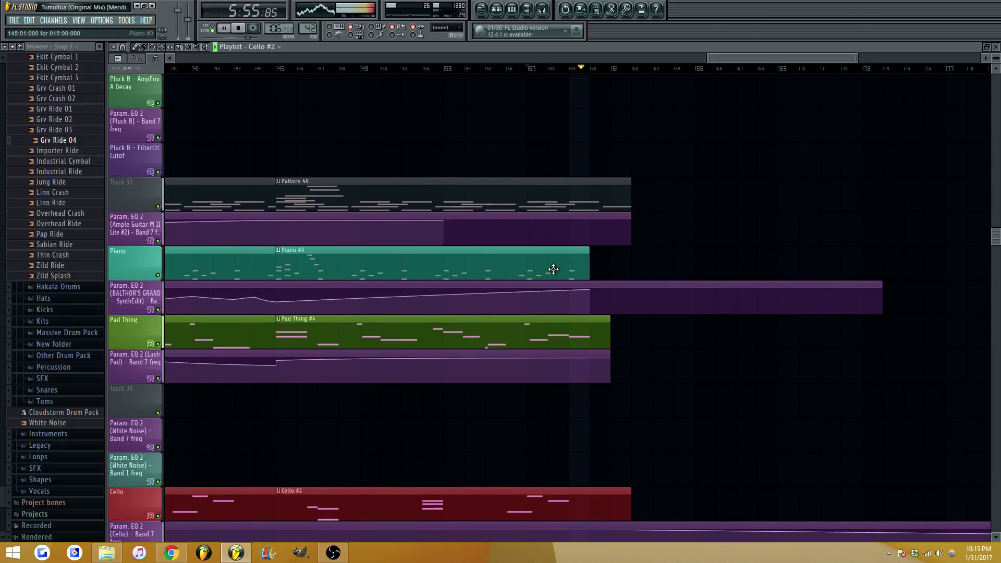
{"action": "scroll", "coordinate": [553, 269], "scroll_direction": "down", "scroll_amount": 5}
{"action": "key", "text": "space"}
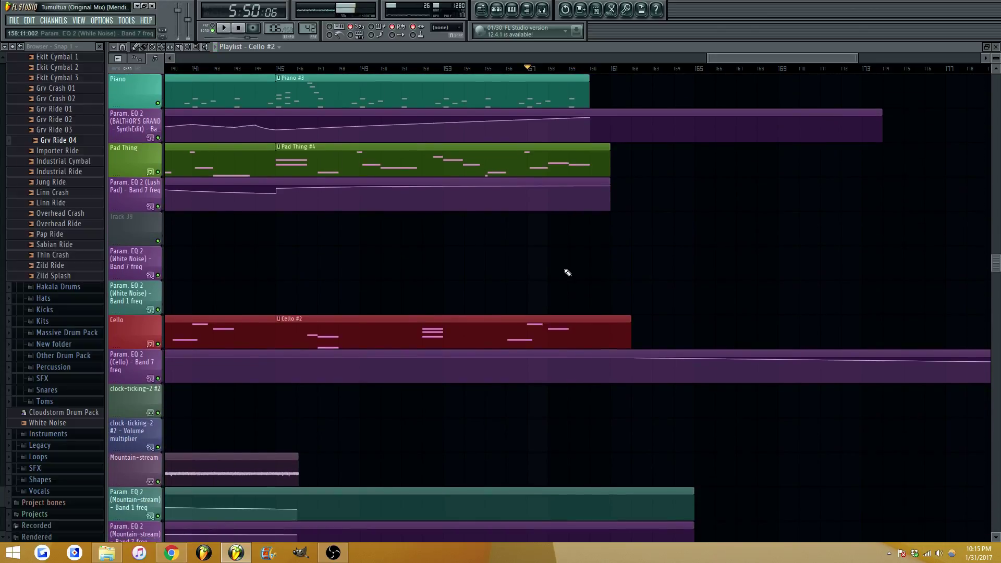
{"action": "scroll", "coordinate": [574, 270], "scroll_direction": "up", "scroll_amount": 7}
{"action": "scroll", "coordinate": [706, 221], "scroll_direction": "up", "scroll_amount": 20}
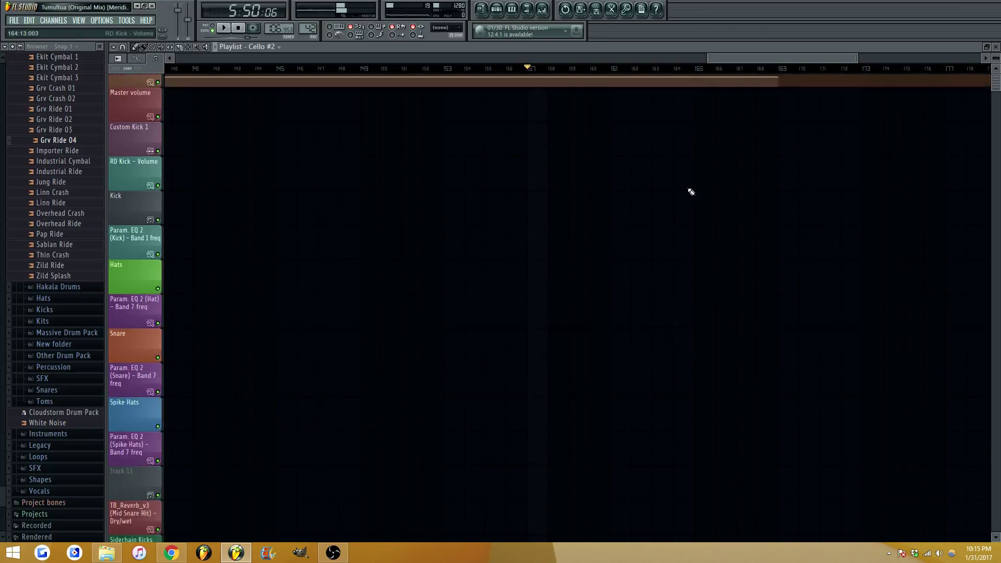
{"action": "left_click_drag", "start_coordinate": [780, 99], "coordinate": [544, 114]}
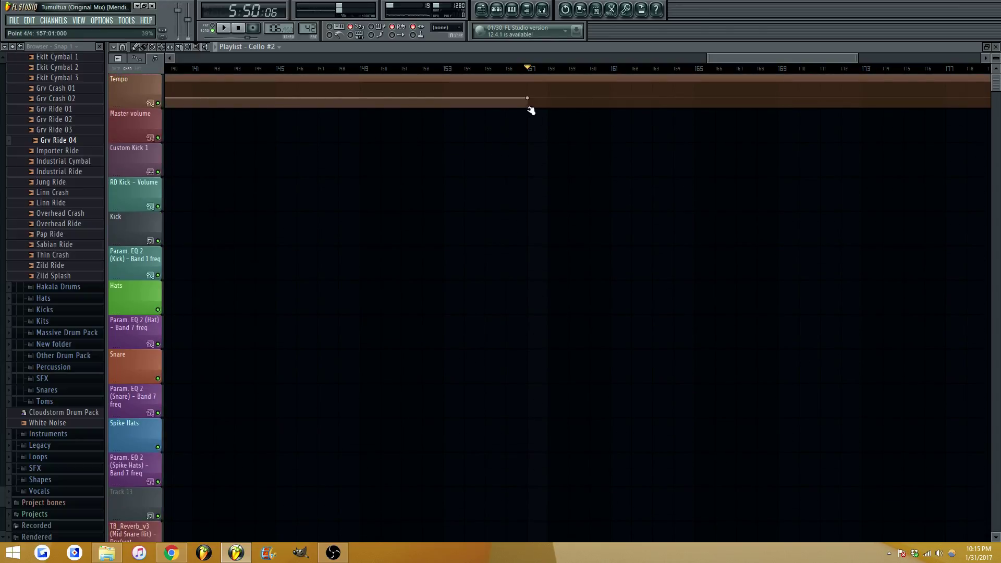
{"action": "key", "text": "space"}
{"action": "key", "text": "ctrl+z"}
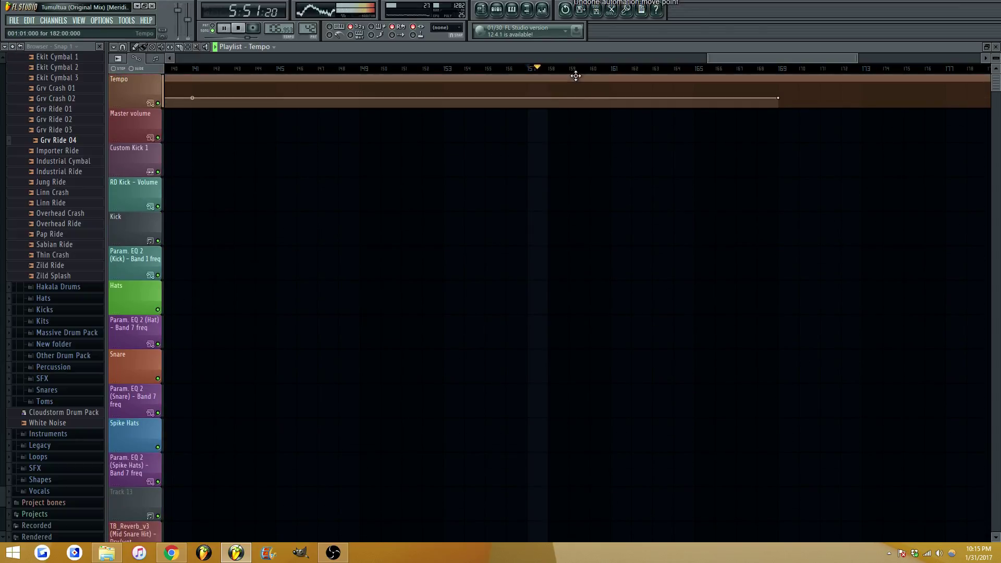
Pull the end of the Tempo automation curve back so it ramps down from bar 159 to bar 160
{"action": "left_click_drag", "start_coordinate": [781, 97], "coordinate": [587, 97]}
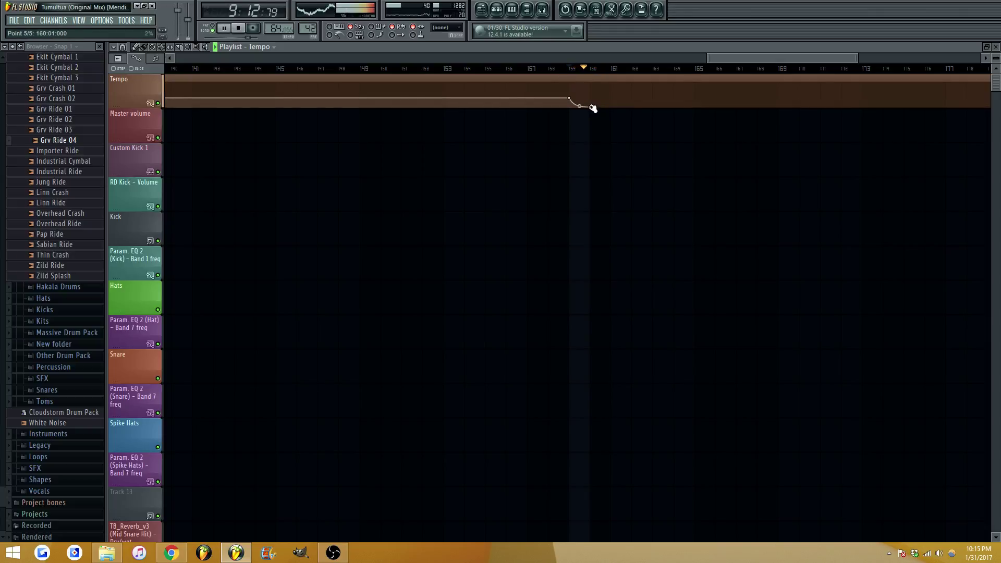
{"action": "scroll", "coordinate": [605, 174], "scroll_direction": "down", "scroll_amount": 3}
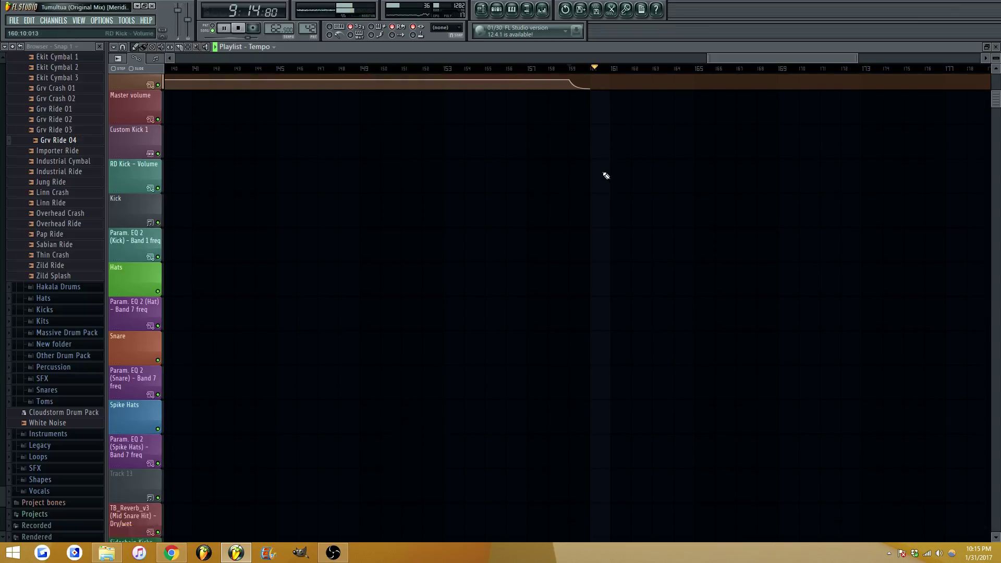
{"action": "scroll", "coordinate": [616, 138], "scroll_direction": "up", "scroll_amount": 3}
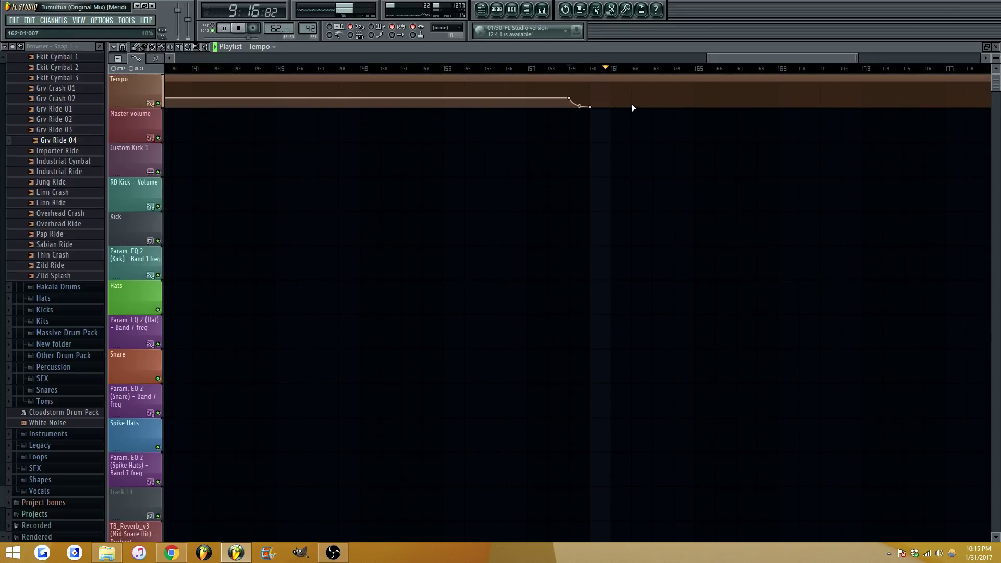
Play the song's ending and examine where the clips and automation stop, from the Snare track down to the Convo tracks
{"action": "scroll", "coordinate": [628, 146], "scroll_direction": "down", "scroll_amount": 5}
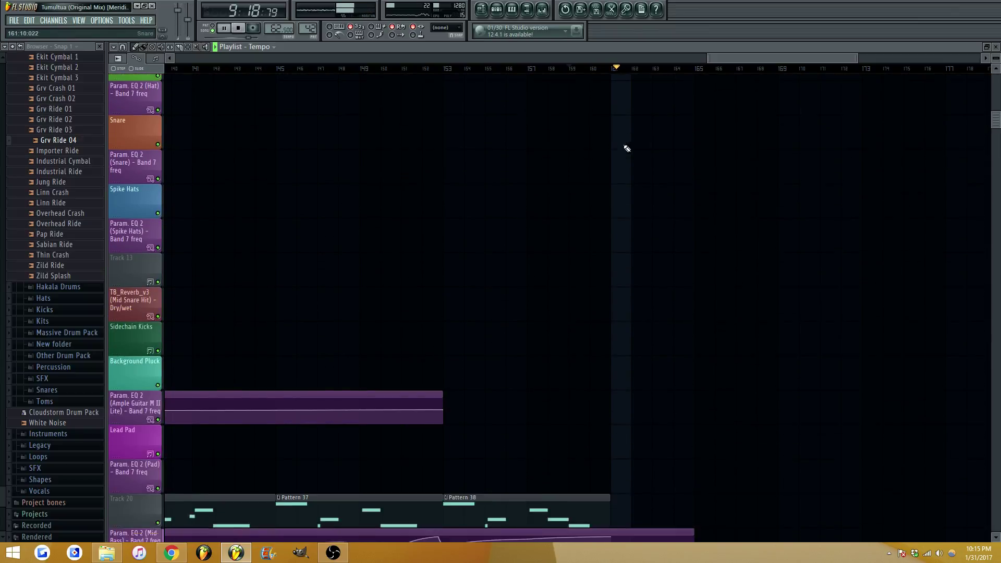
{"action": "scroll", "coordinate": [627, 149], "scroll_direction": "down", "scroll_amount": 15}
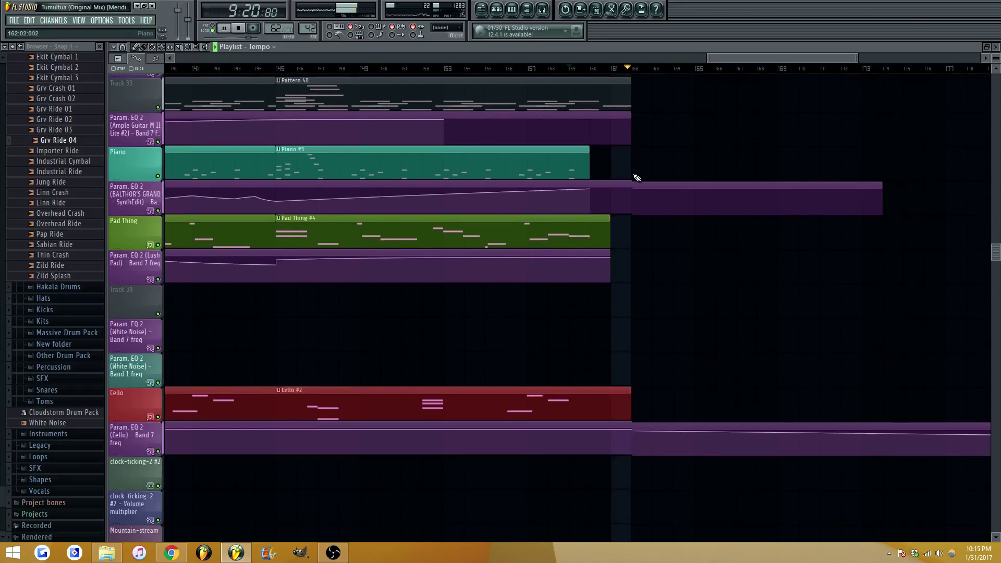
{"action": "scroll", "coordinate": [662, 168], "scroll_direction": "down", "scroll_amount": 6}
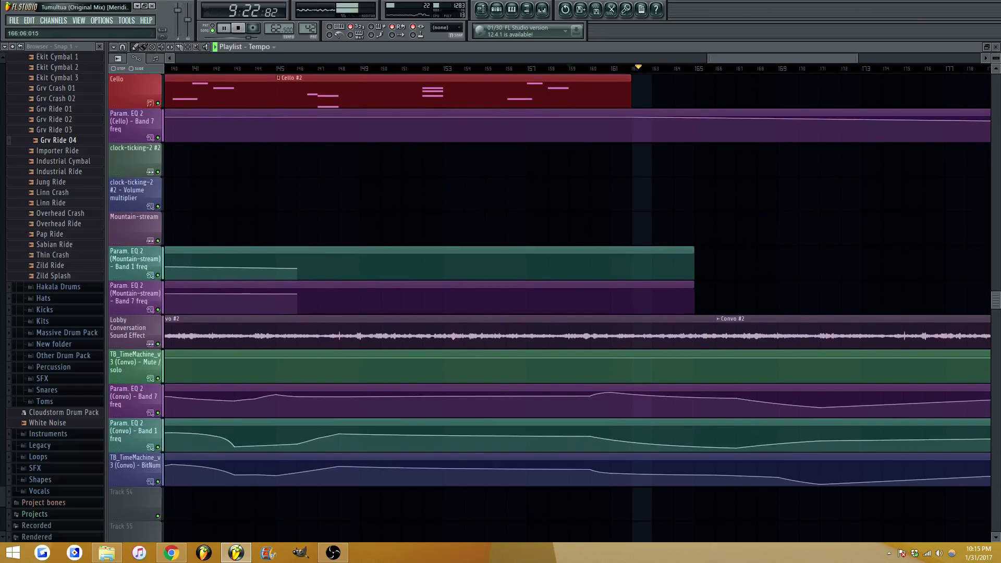
{"action": "scroll", "coordinate": [724, 84], "scroll_direction": "down", "scroll_amount": 2}
{"action": "scroll", "coordinate": [721, 99], "scroll_direction": "down", "scroll_amount": 3}
{"action": "mouse_move", "coordinate": [731, 58]}
{"action": "left_mouse_down"}
{"action": "mouse_move", "coordinate": [757, 58]}
{"action": "mouse_move", "coordinate": [726, 58]}
{"action": "mouse_move", "coordinate": [732, 65]}
{"action": "left_mouse_up"}
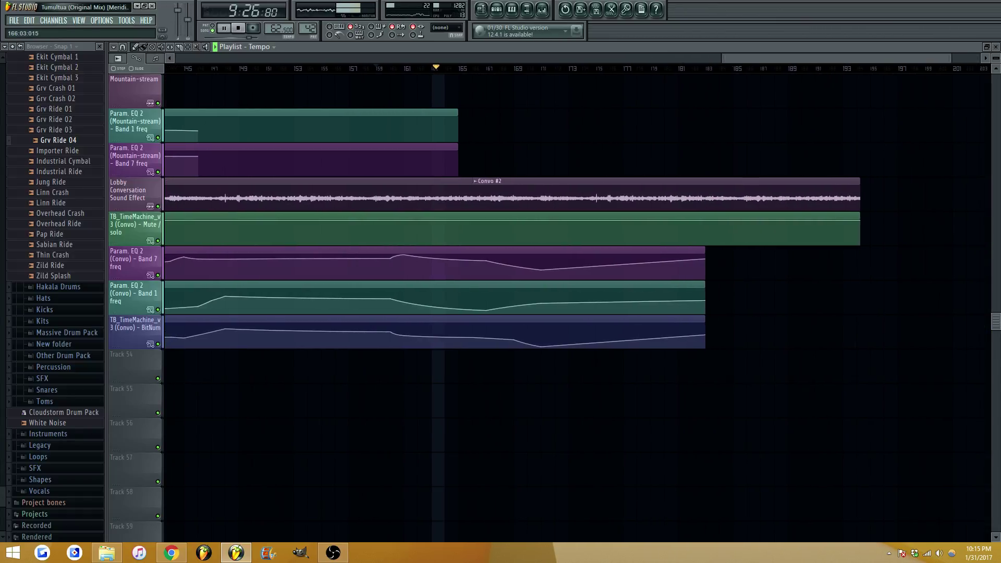
{"action": "scroll", "coordinate": [685, 76], "scroll_direction": "up", "scroll_amount": 1}
{"action": "scroll", "coordinate": [497, 126], "scroll_direction": "up", "scroll_amount": 3}
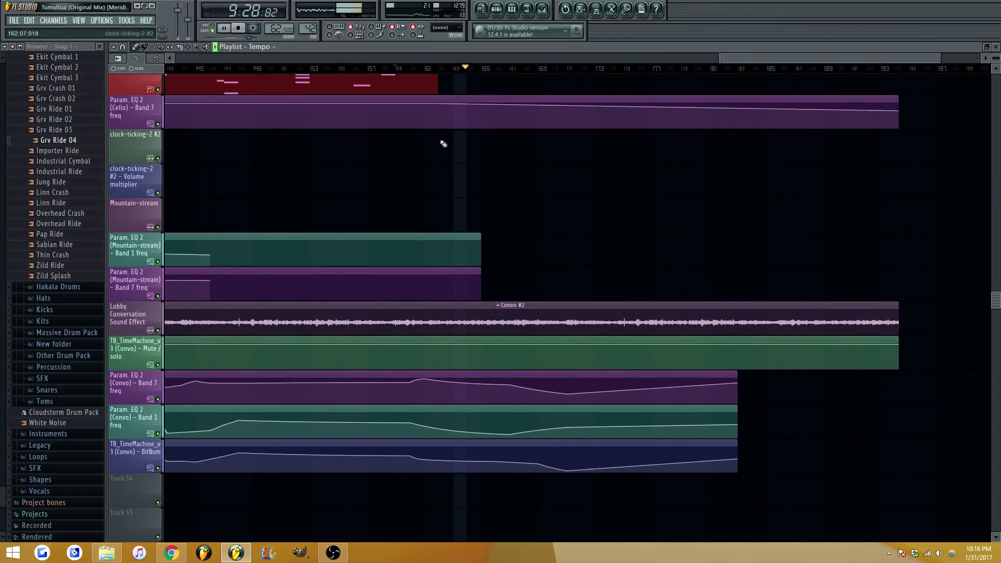
{"action": "scroll", "coordinate": [443, 143], "scroll_direction": "up", "scroll_amount": 1}
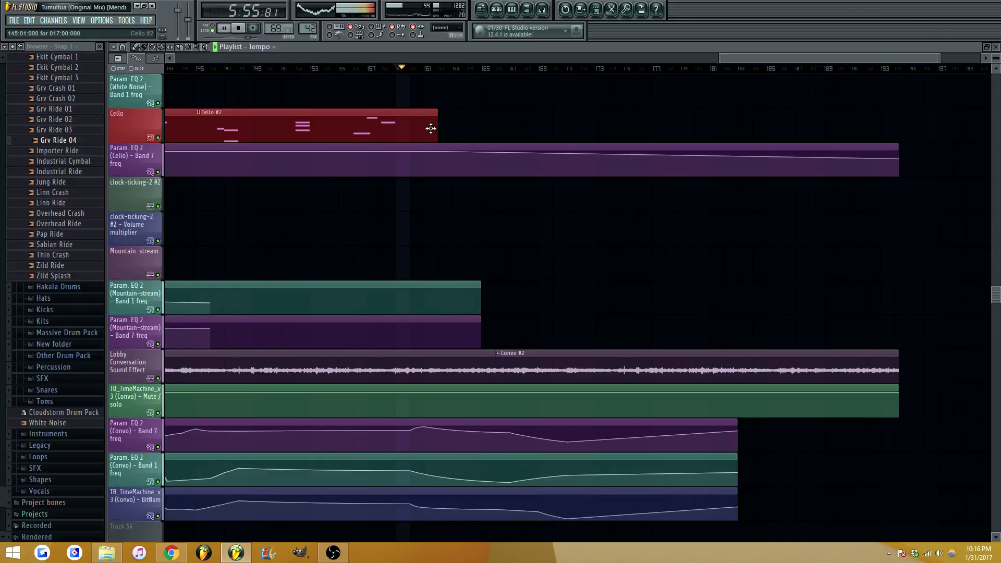
{"action": "scroll", "coordinate": [453, 157], "scroll_direction": "up", "scroll_amount": 3}
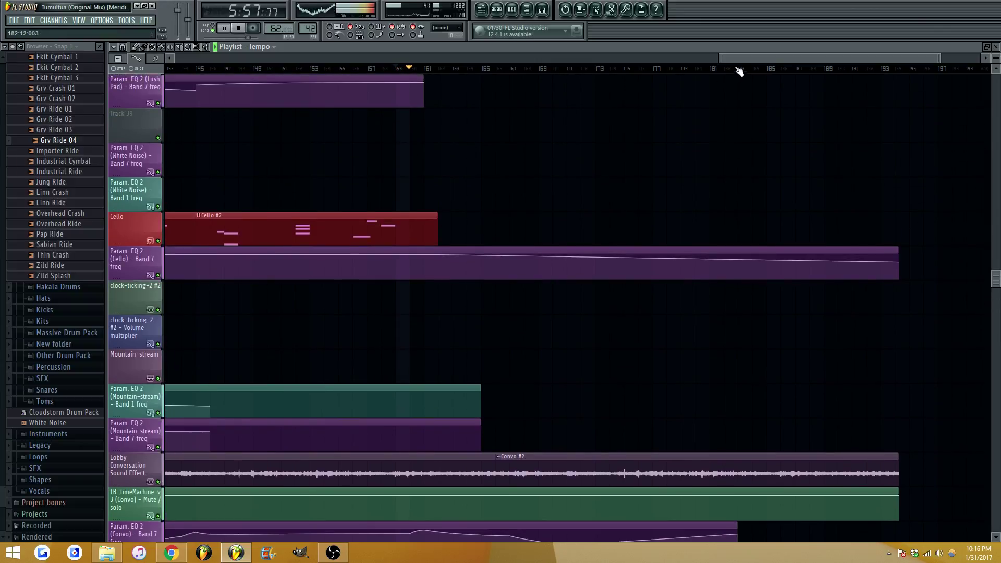
{"action": "key", "text": "space"}
Play the middle section around bars 61 to 71 and review the arrangement from the Mountain-stream tracks up to the drum tracks
{"action": "scroll", "coordinate": [739, 72], "scroll_direction": "down", "scroll_amount": 5}
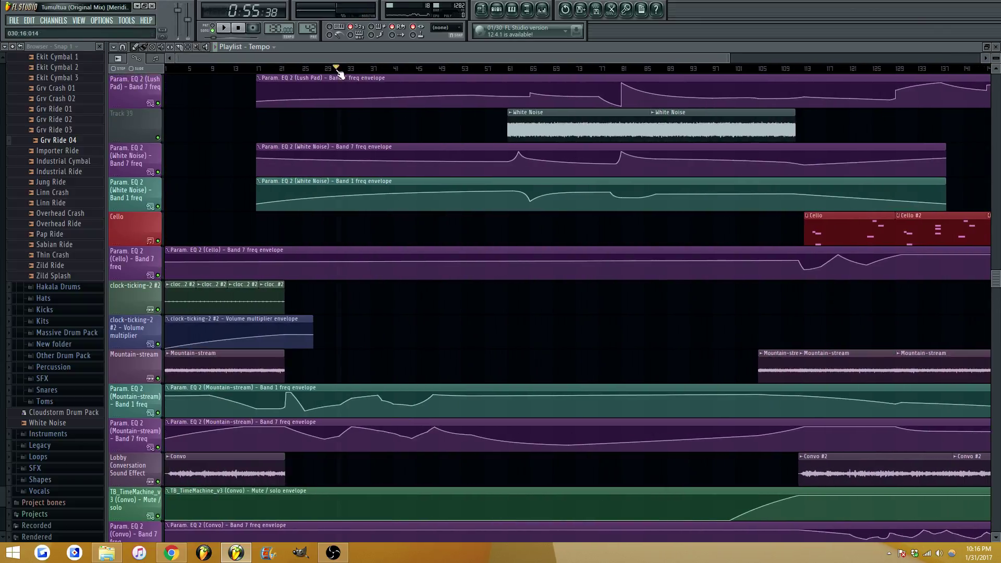
{"action": "key", "text": "space"}
{"action": "left_click_drag", "start_coordinate": [337, 69], "coordinate": [349, 68]}
{"action": "scroll", "coordinate": [516, 94], "scroll_direction": "up", "scroll_amount": 11}
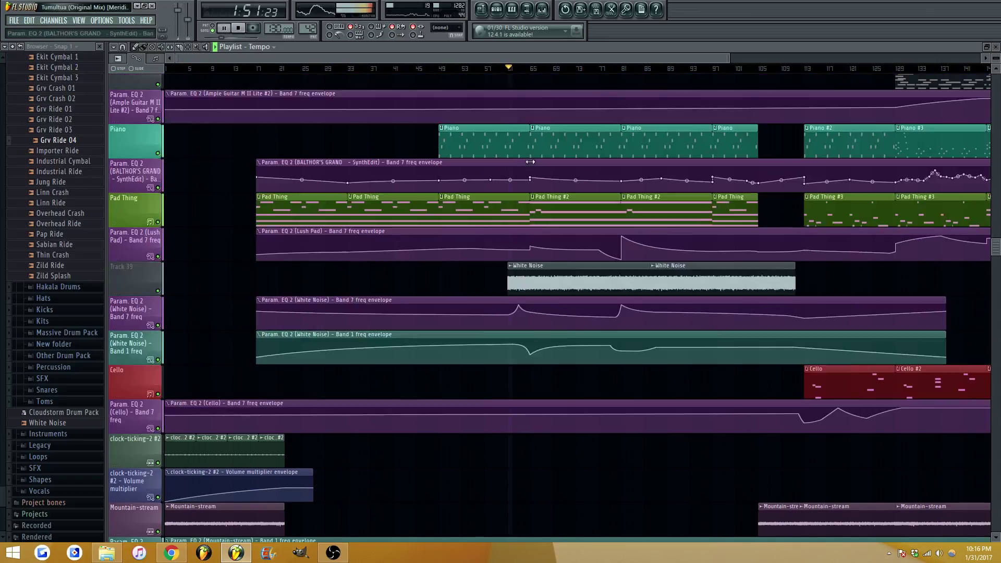
{"action": "scroll", "coordinate": [533, 59], "scroll_direction": "up", "scroll_amount": 1}
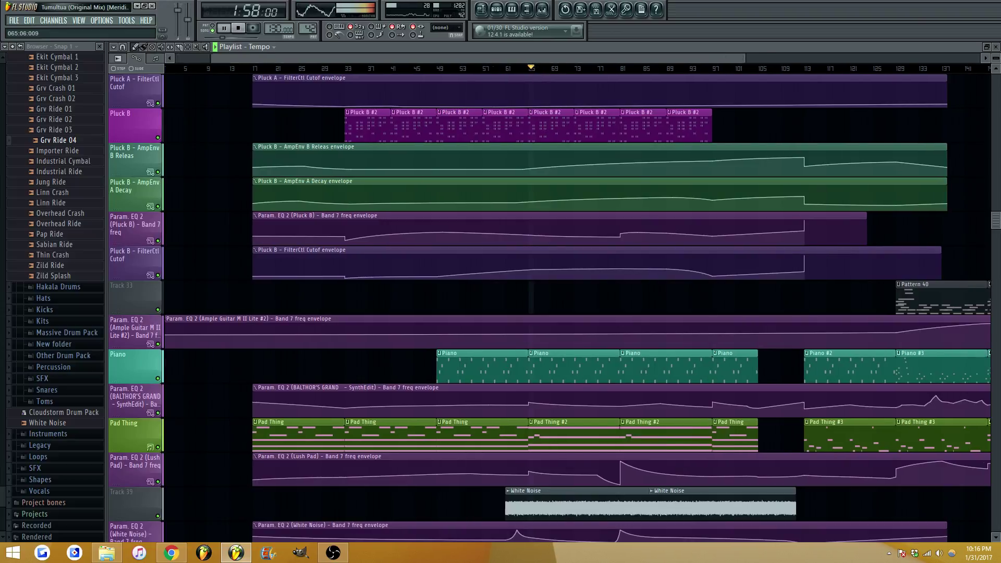
{"action": "scroll", "coordinate": [423, 157], "scroll_direction": "up", "scroll_amount": 12}
{"action": "scroll", "coordinate": [417, 211], "scroll_direction": "up", "scroll_amount": 11}
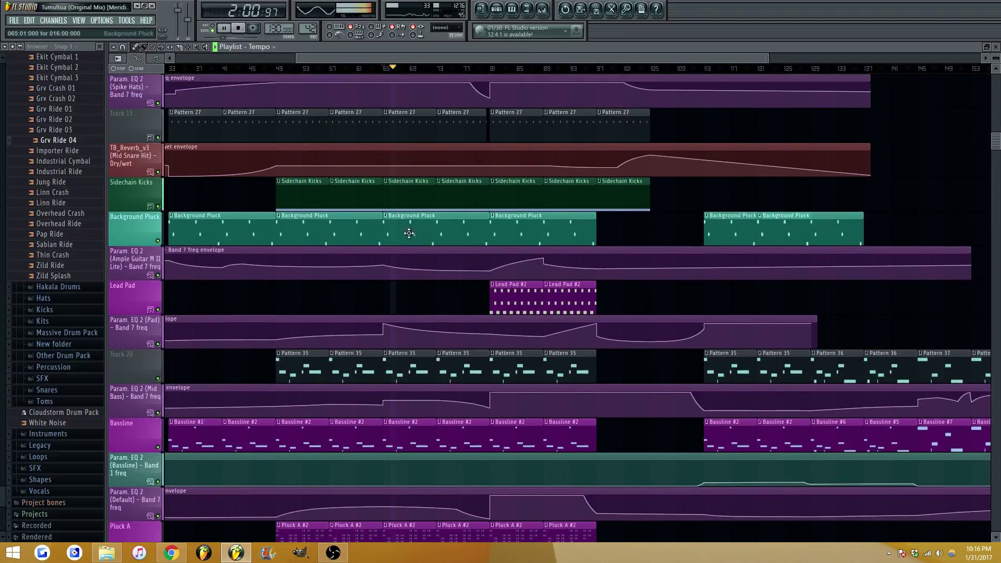
{"action": "scroll", "coordinate": [404, 240], "scroll_direction": "up", "scroll_amount": 2}
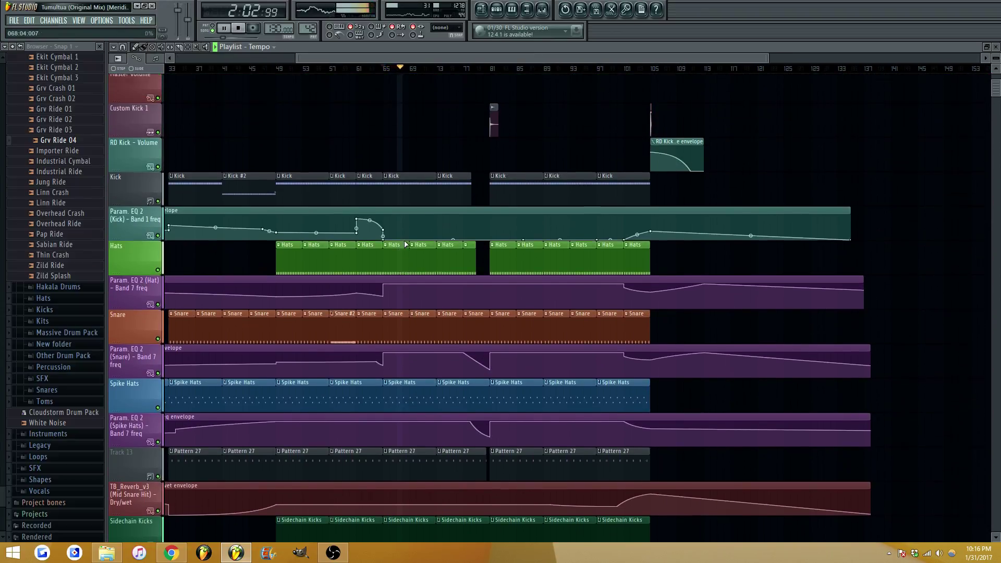
{"action": "scroll", "coordinate": [427, 59], "scroll_direction": "up", "scroll_amount": 1}
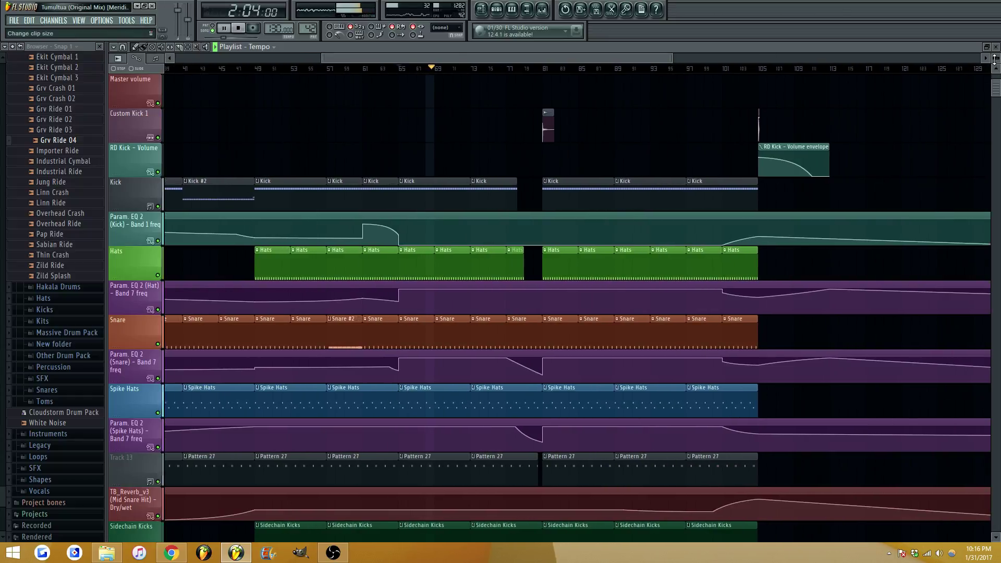
{"action": "left_click_drag", "start_coordinate": [994, 59], "coordinate": [994, 51]}
{"action": "scroll", "coordinate": [518, 59], "scroll_direction": "up", "scroll_amount": 3}
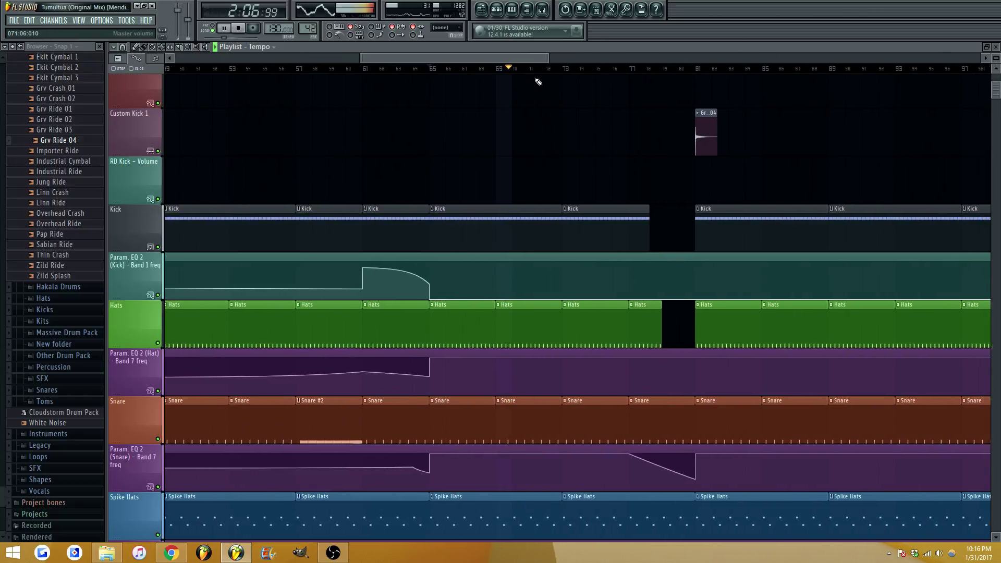
Inspect the Fruity Parametric EQ 2 in effect slot 8 of the Bassline mixer track during playback
{"action": "left_click", "coordinate": [542, 9]}
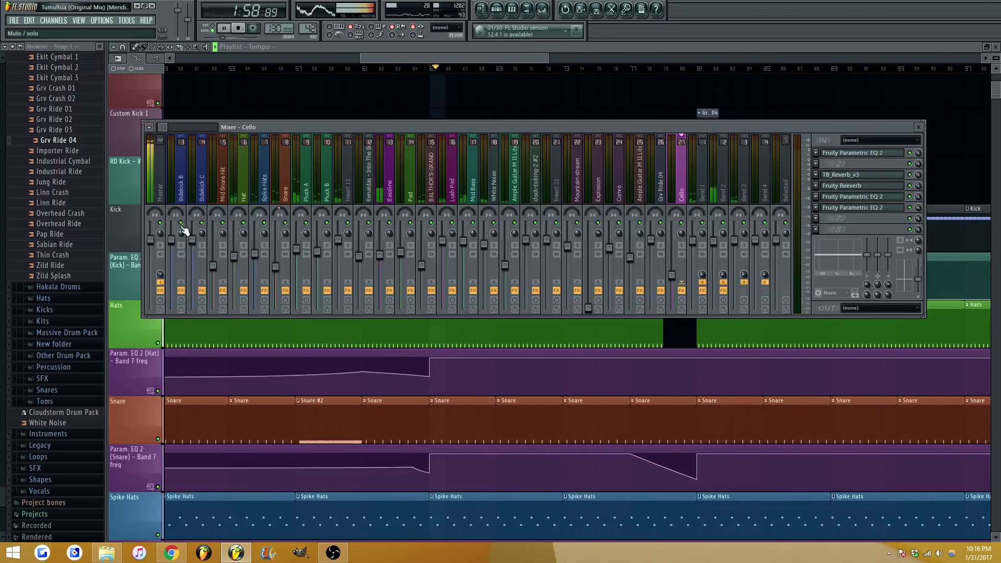
{"action": "left_click_drag", "start_coordinate": [162, 128], "coordinate": [153, 130]}
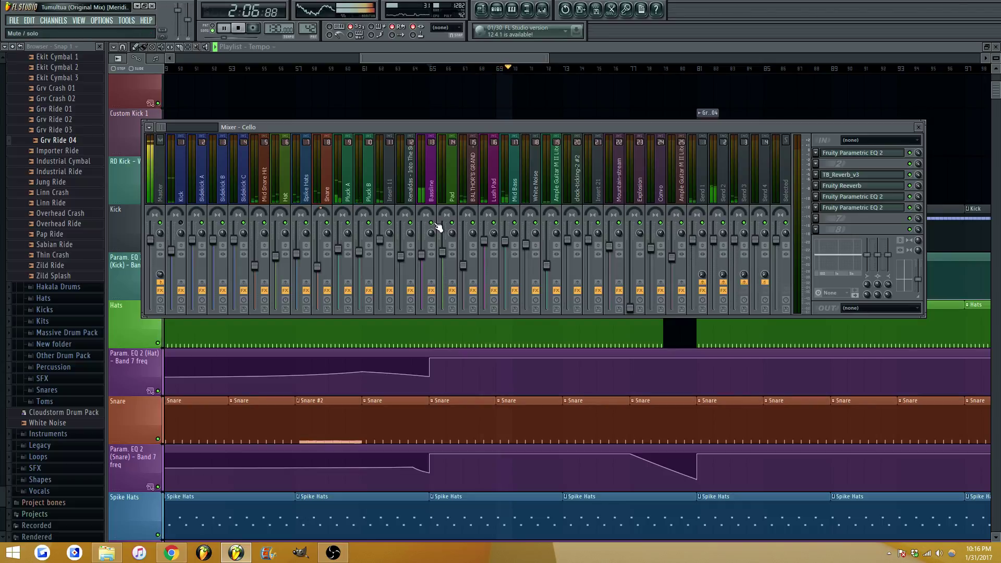
{"action": "left_click", "coordinate": [433, 199]}
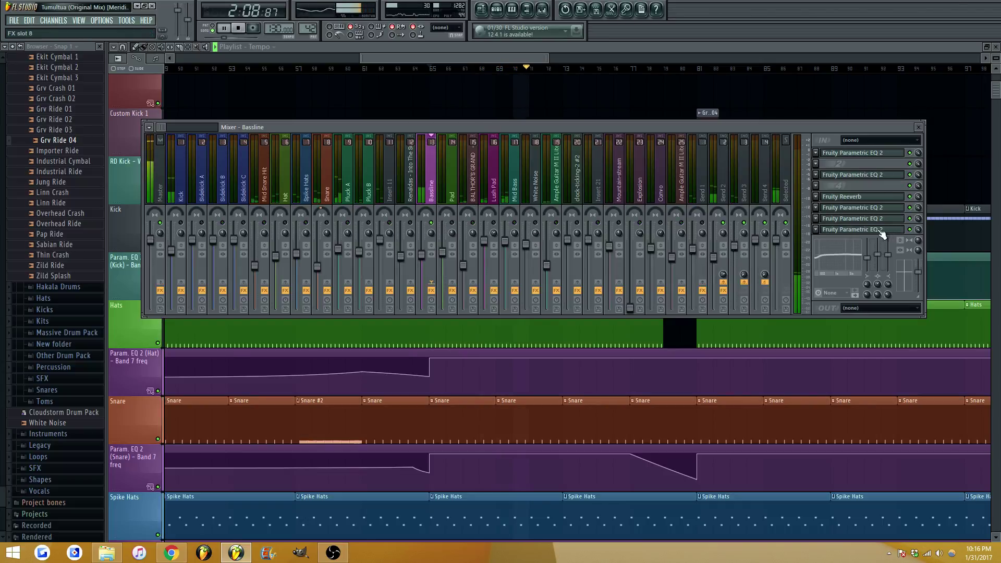
{"action": "left_click", "coordinate": [879, 231]}
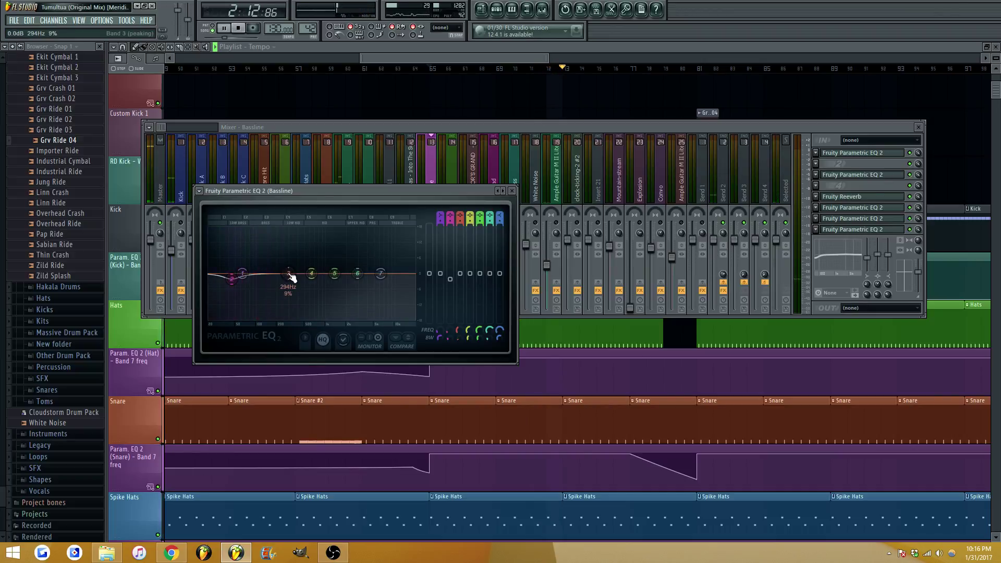
{"action": "left_click_drag", "start_coordinate": [290, 275], "coordinate": [261, 284]}
{"action": "key", "text": "Escape"}
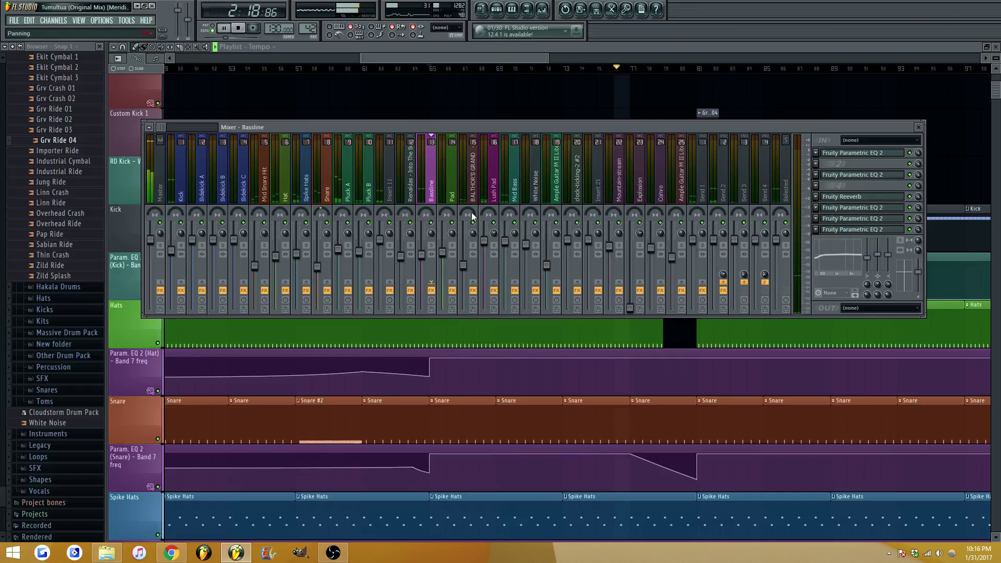
{"action": "key", "text": "Escape"}
Play the transition into bar 81 and examine the sample and miscellaneous channel settings of the Grv Ride 04 clip there
{"action": "left_click_drag", "start_coordinate": [480, 58], "coordinate": [533, 57]}
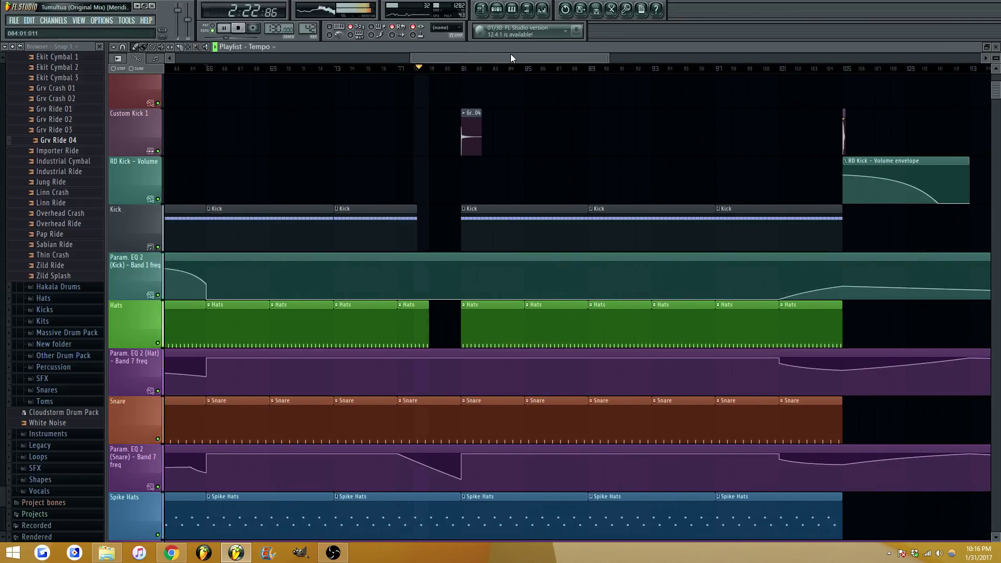
{"action": "scroll", "coordinate": [458, 184], "scroll_direction": "down", "scroll_amount": 9}
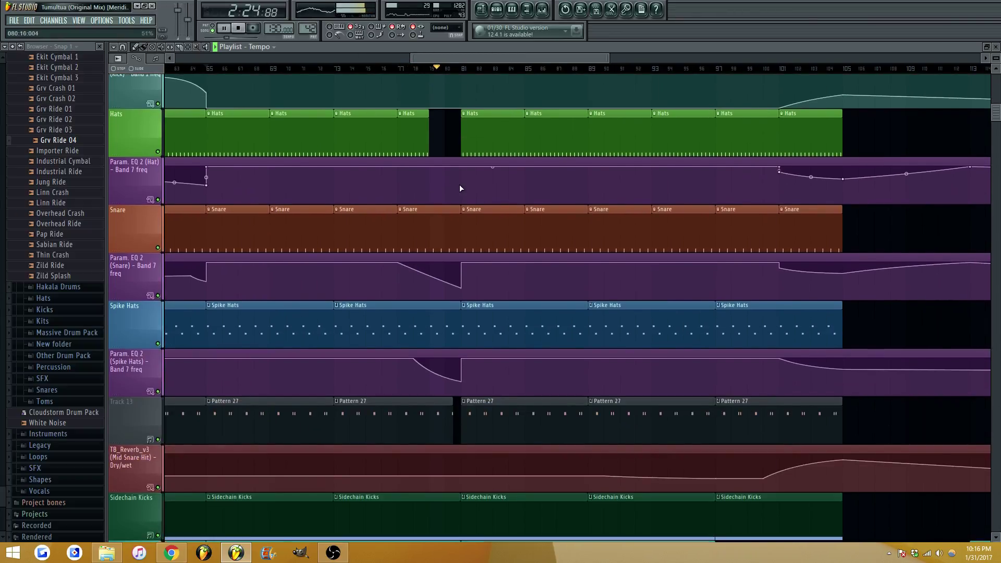
{"action": "scroll", "coordinate": [422, 224], "scroll_direction": "up", "scroll_amount": 7}
{"action": "scroll", "coordinate": [422, 223], "scroll_direction": "up", "scroll_amount": 4}
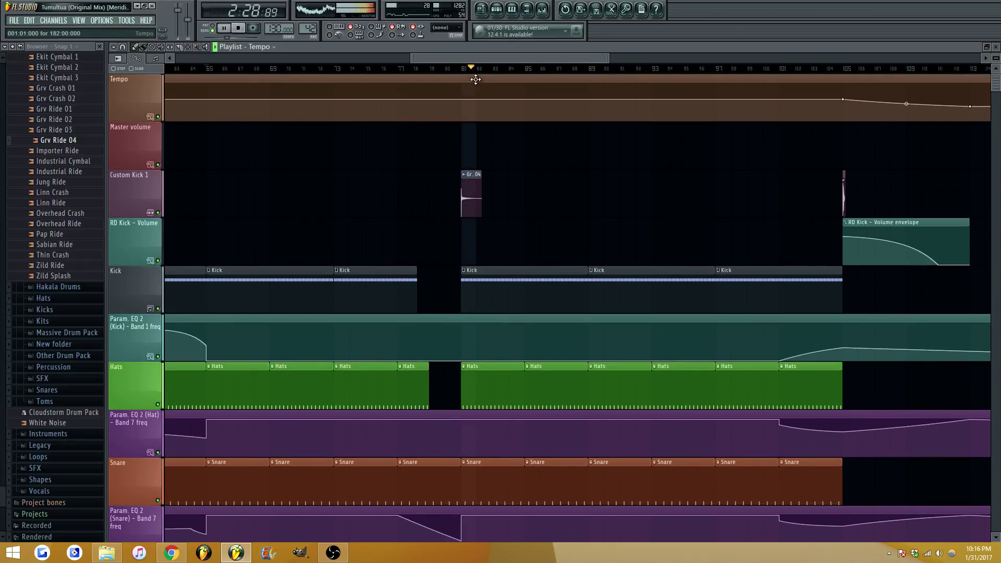
{"action": "left_click", "coordinate": [460, 68]}
{"action": "double_click", "coordinate": [469, 175]}
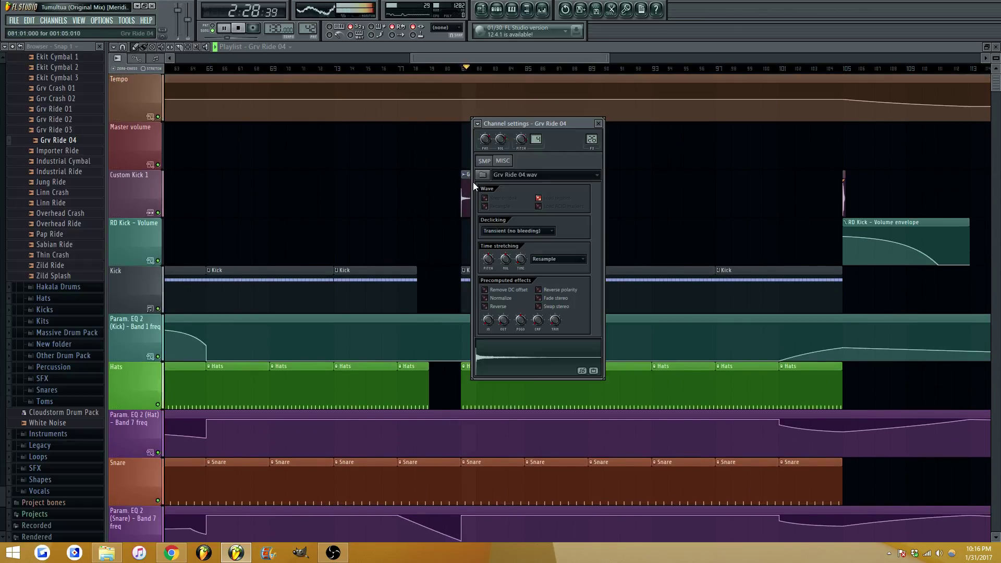
{"action": "key", "text": "space"}
{"action": "left_click", "coordinate": [501, 161]}
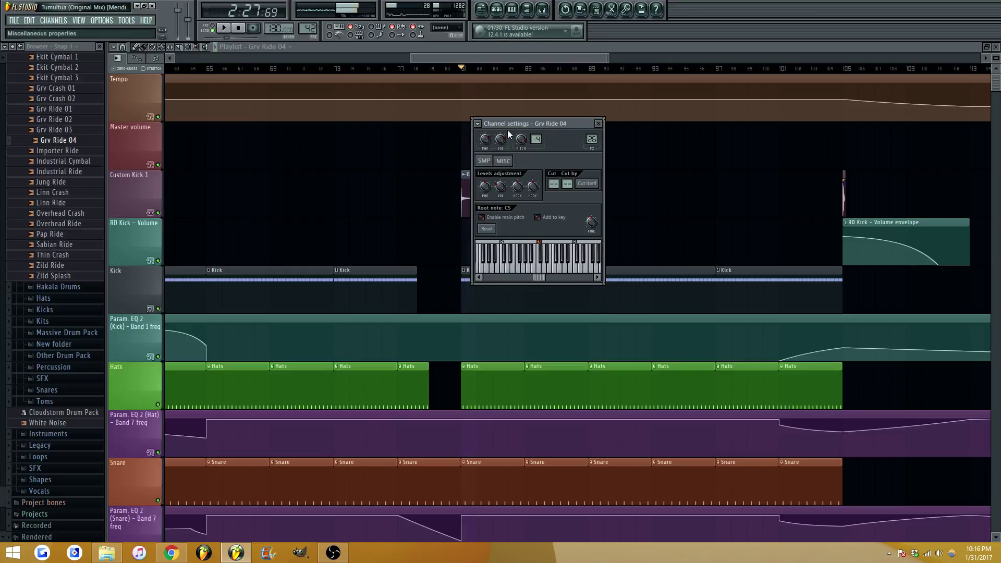
{"action": "left_click", "coordinate": [542, 11]}
{"action": "left_click", "coordinate": [542, 10]}
{"action": "key", "text": "Escape"}
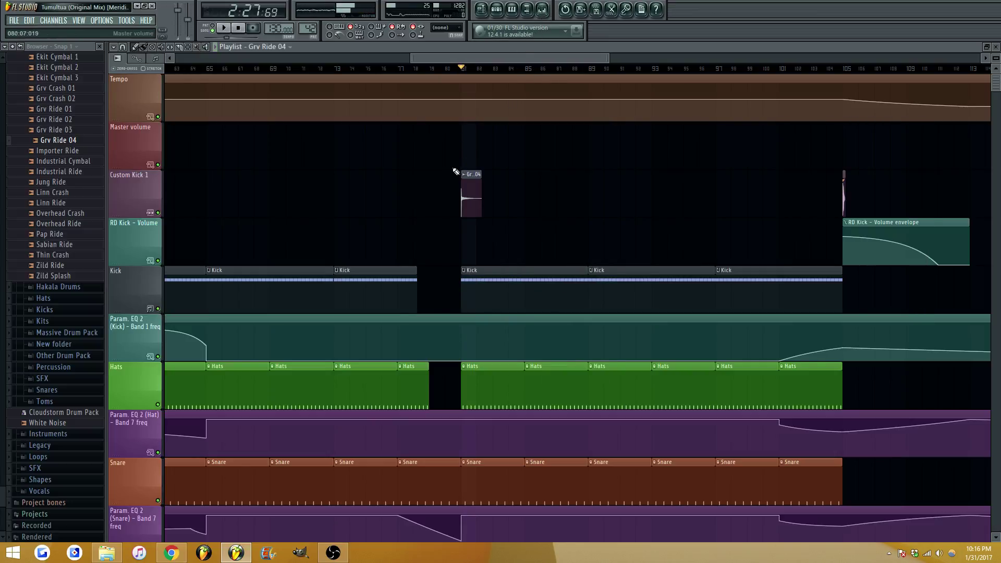
Play the section after bar 81 and examine the drum, Lead Pad, Bassline and Pluck tracks and their automation towards bar 105
{"action": "mouse_move", "coordinate": [495, 57]}
{"action": "left_mouse_down"}
{"action": "mouse_move", "coordinate": [501, 65]}
{"action": "mouse_move", "coordinate": [486, 57]}
{"action": "left_mouse_up"}
{"action": "scroll", "coordinate": [496, 94], "scroll_direction": "down", "scroll_amount": 8}
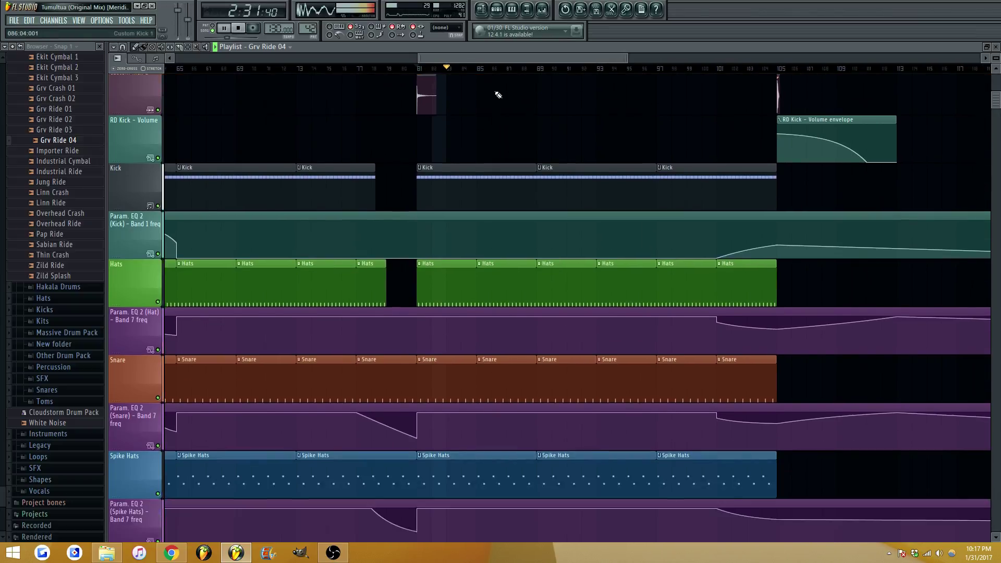
{"action": "scroll", "coordinate": [513, 100], "scroll_direction": "down", "scroll_amount": 10}
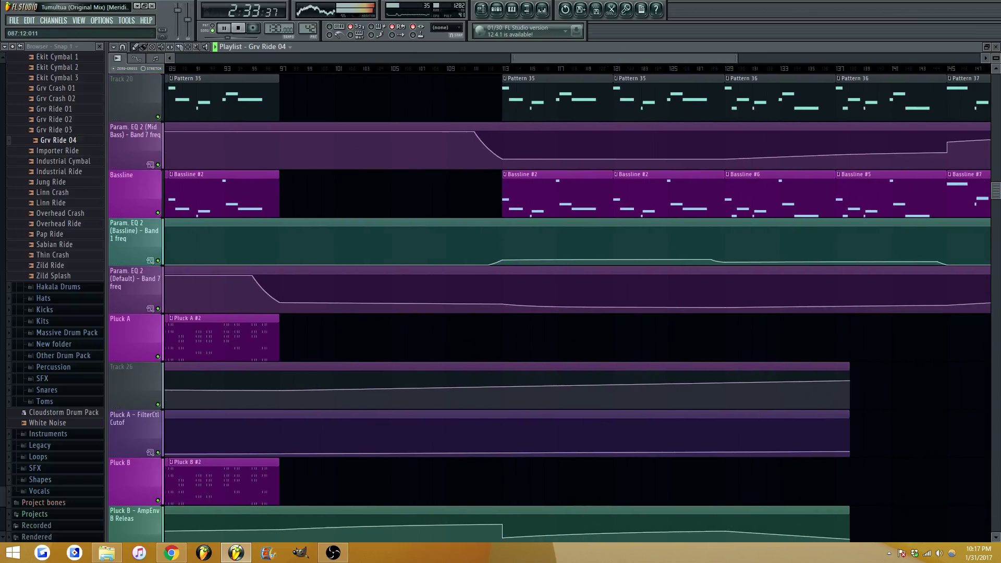
{"action": "scroll", "coordinate": [299, 104], "scroll_direction": "up", "scroll_amount": 3}
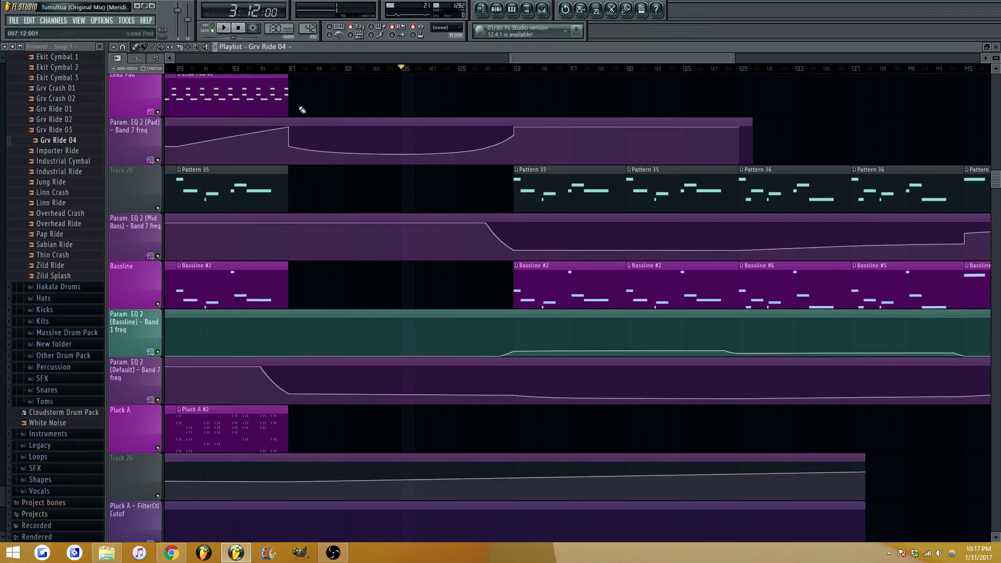
{"action": "left_click_drag", "start_coordinate": [520, 60], "coordinate": [484, 60]}
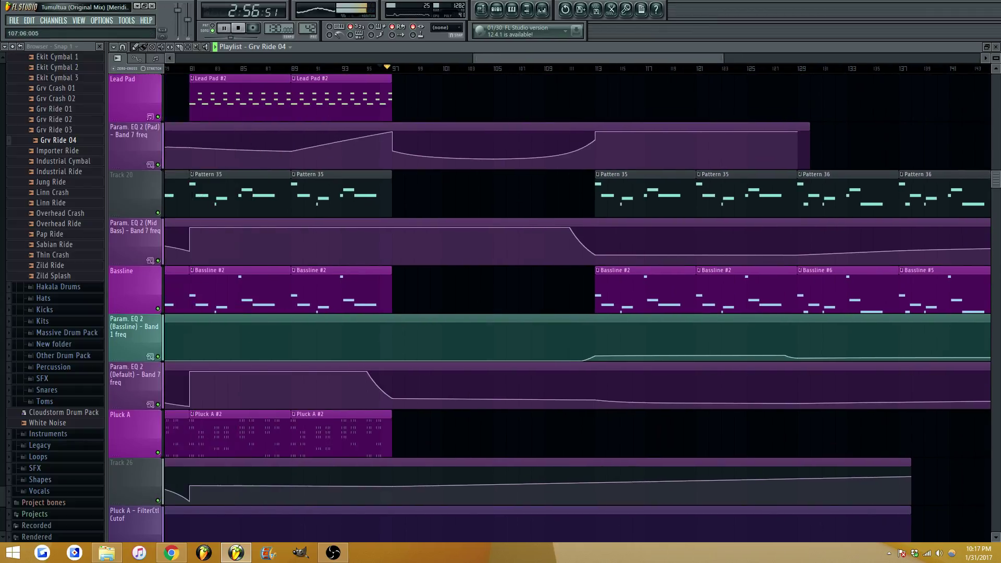
{"action": "scroll", "coordinate": [428, 123], "scroll_direction": "up", "scroll_amount": 4}
{"action": "scroll", "coordinate": [465, 104], "scroll_direction": "up", "scroll_amount": 12}
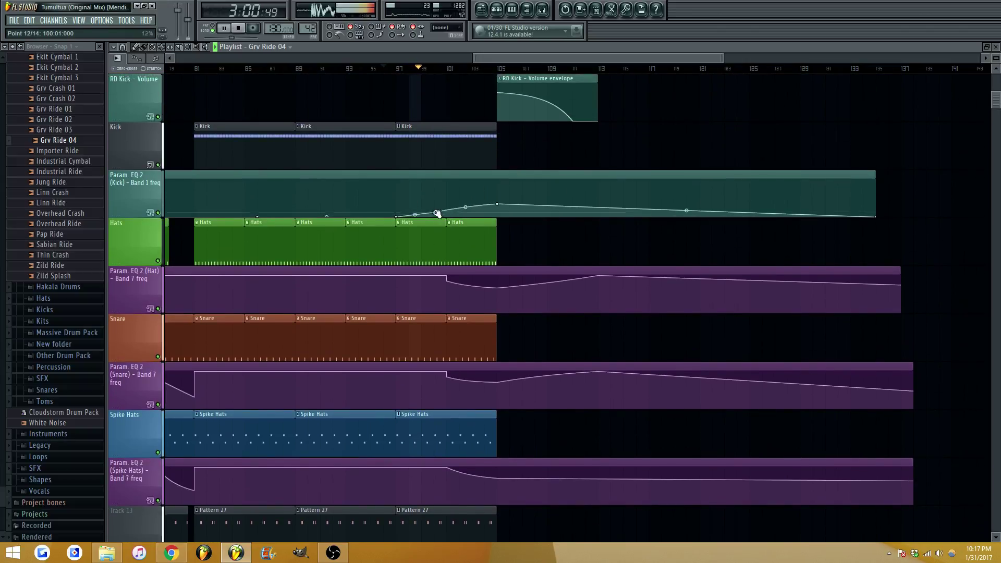
Pull the Kick EQ Band 1 frequency automation point back to bar 97 so the curve jumps up there
{"action": "left_click_drag", "start_coordinate": [437, 213], "coordinate": [397, 213]}
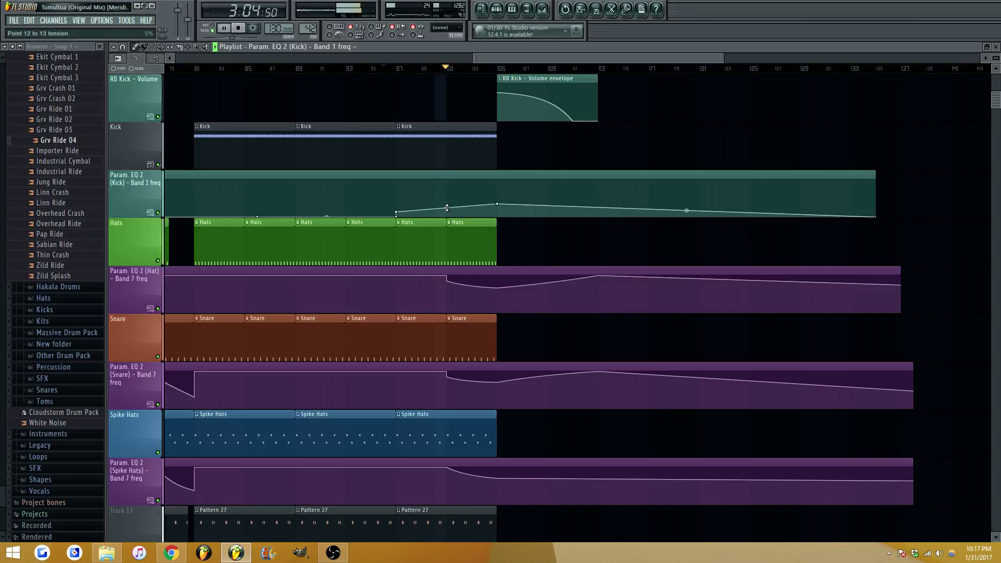
Play on past bar 105 and examine the tracks and automation from Snare down to the Mountain-stream and Lobby Conversation tracks
{"action": "scroll", "coordinate": [521, 216], "scroll_direction": "down", "scroll_amount": 5}
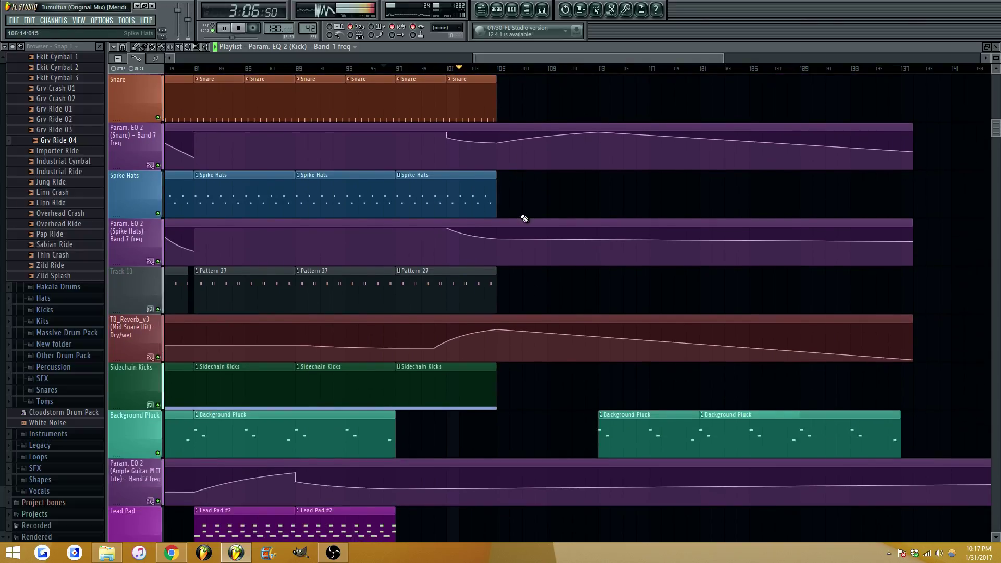
{"action": "scroll", "coordinate": [521, 217], "scroll_direction": "down", "scroll_amount": 15}
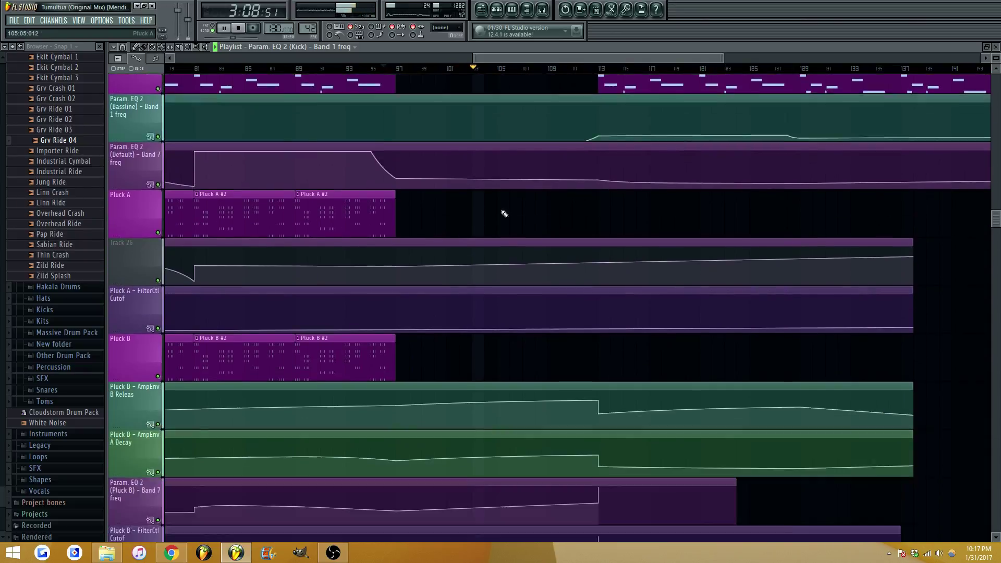
{"action": "scroll", "coordinate": [504, 213], "scroll_direction": "down", "scroll_amount": 11}
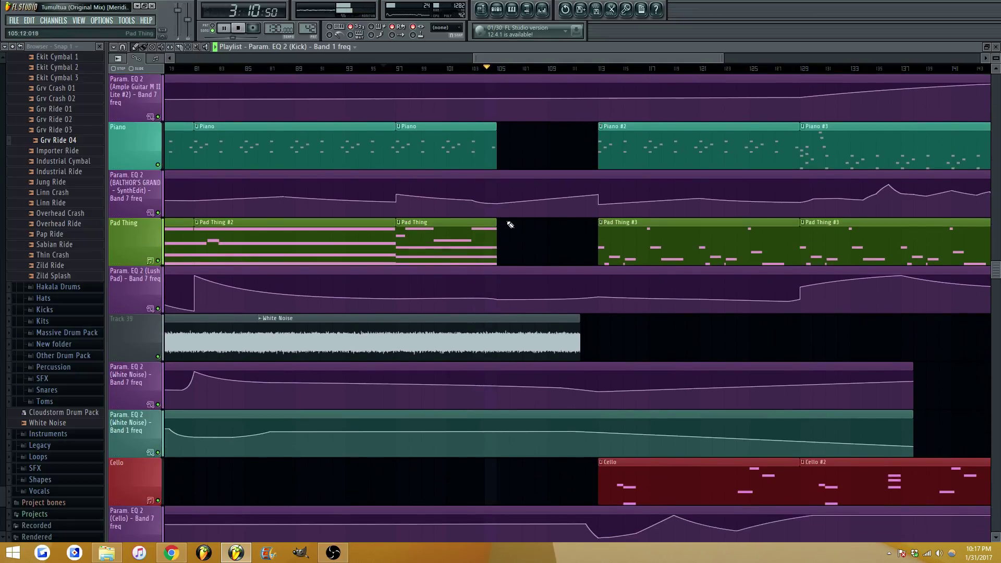
{"action": "scroll", "coordinate": [509, 225], "scroll_direction": "down", "scroll_amount": 2}
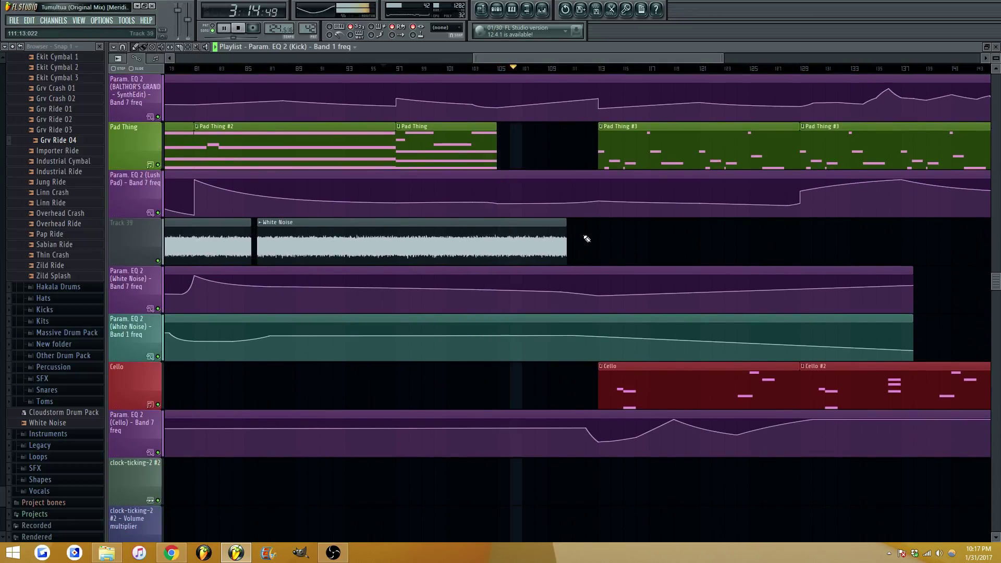
{"action": "scroll", "coordinate": [586, 238], "scroll_direction": "down", "scroll_amount": 7}
{"action": "right_click", "coordinate": [136, 291]}
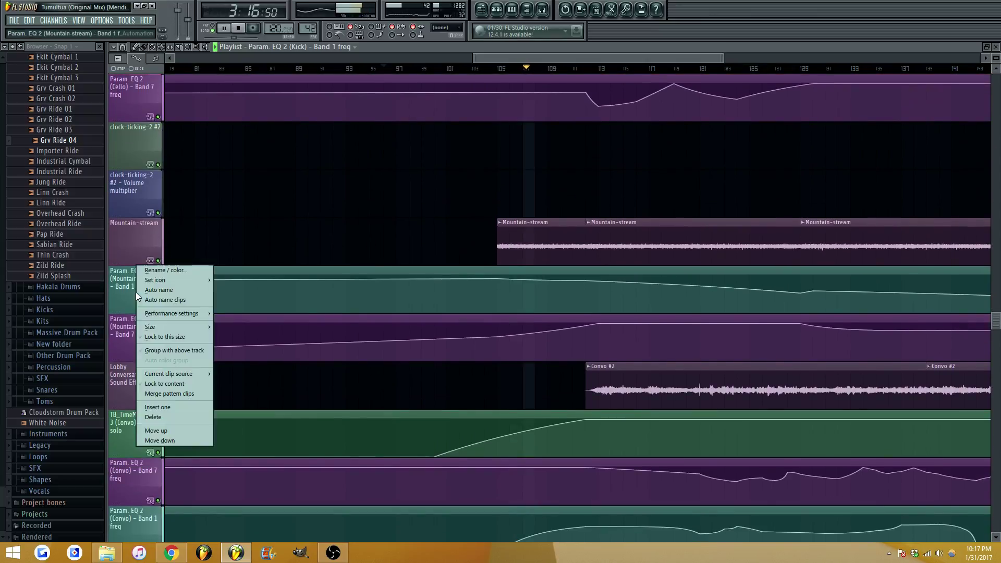
{"action": "left_click", "coordinate": [408, 248]}
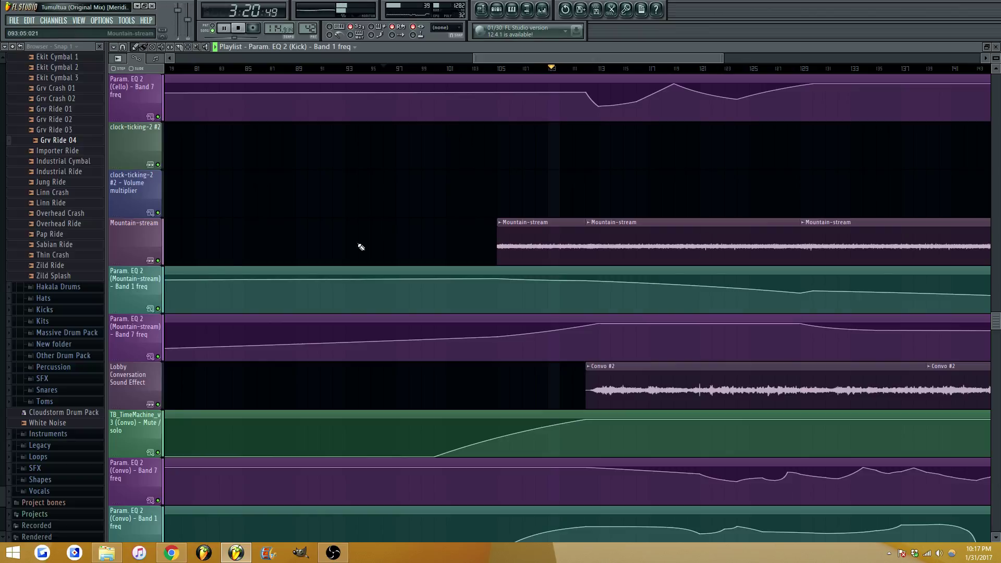
{"action": "scroll", "coordinate": [360, 247], "scroll_direction": "up", "scroll_amount": 3}
{"action": "scroll", "coordinate": [566, 271], "scroll_direction": "up", "scroll_amount": 4}
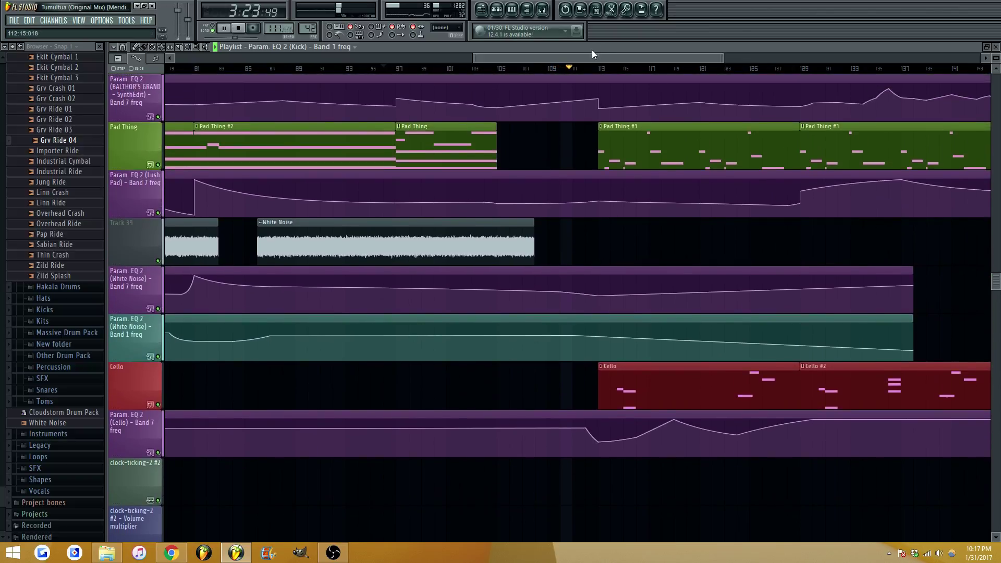
Replay the song from bar 81 and examine the Kick, Hats, Snare and Spike Hats tracks with their automation
{"action": "mouse_move", "coordinate": [592, 57]}
{"action": "left_mouse_down"}
{"action": "mouse_move", "coordinate": [616, 57]}
{"action": "mouse_move", "coordinate": [485, 58]}
{"action": "mouse_move", "coordinate": [588, 55]}
{"action": "left_mouse_up"}
{"action": "scroll", "coordinate": [545, 114], "scroll_direction": "up", "scroll_amount": 14}
{"action": "scroll", "coordinate": [524, 112], "scroll_direction": "up", "scroll_amount": 7}
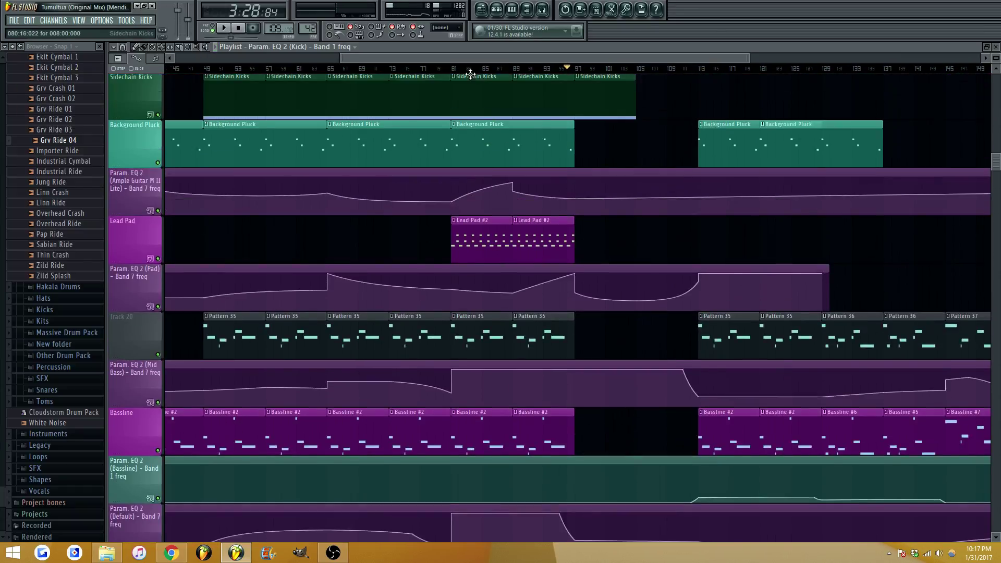
{"action": "left_click", "coordinate": [453, 69]}
{"action": "key", "text": "space"}
{"action": "scroll", "coordinate": [458, 128], "scroll_direction": "up", "scroll_amount": 5}
{"action": "scroll", "coordinate": [480, 130], "scroll_direction": "up", "scroll_amount": 9}
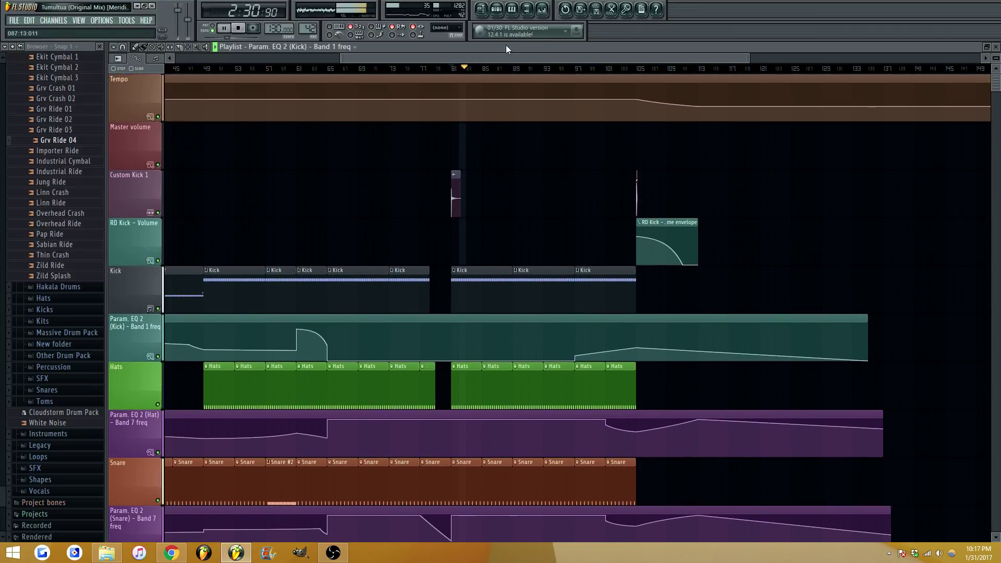
{"action": "left_click", "coordinate": [542, 10]}
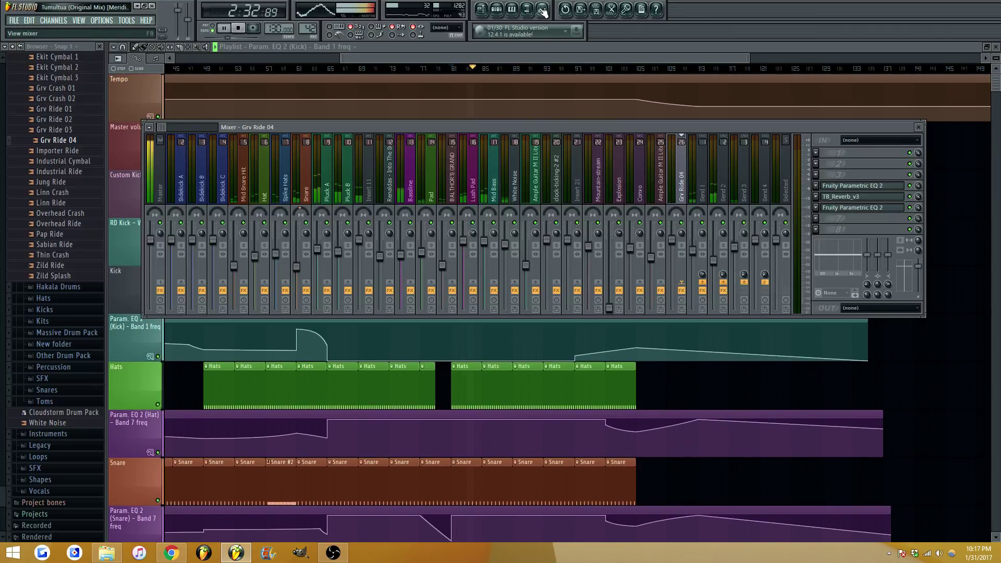
{"action": "left_click", "coordinate": [542, 9]}
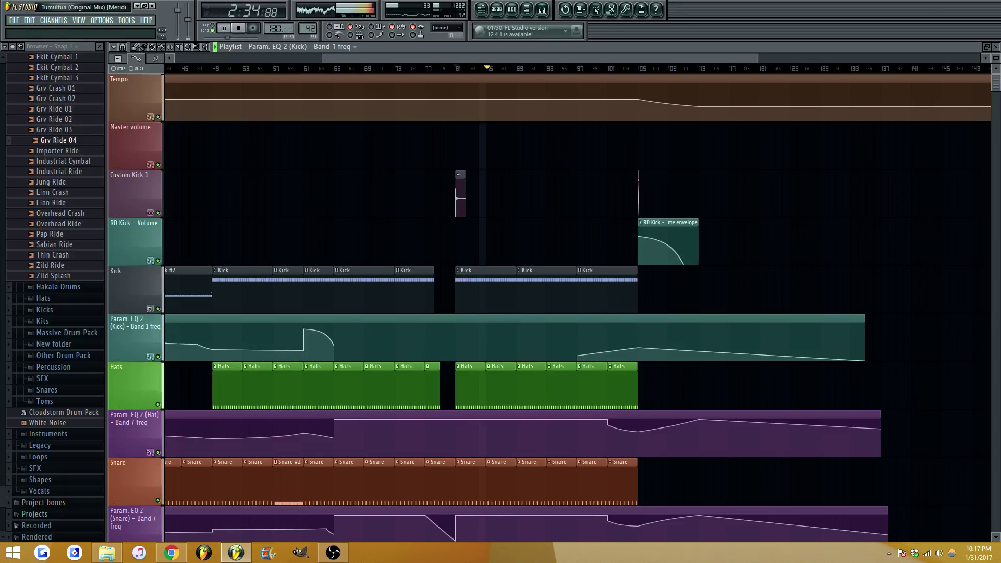
{"action": "left_click_drag", "start_coordinate": [539, 58], "coordinate": [522, 55]}
{"action": "scroll", "coordinate": [458, 106], "scroll_direction": "down", "scroll_amount": 1}
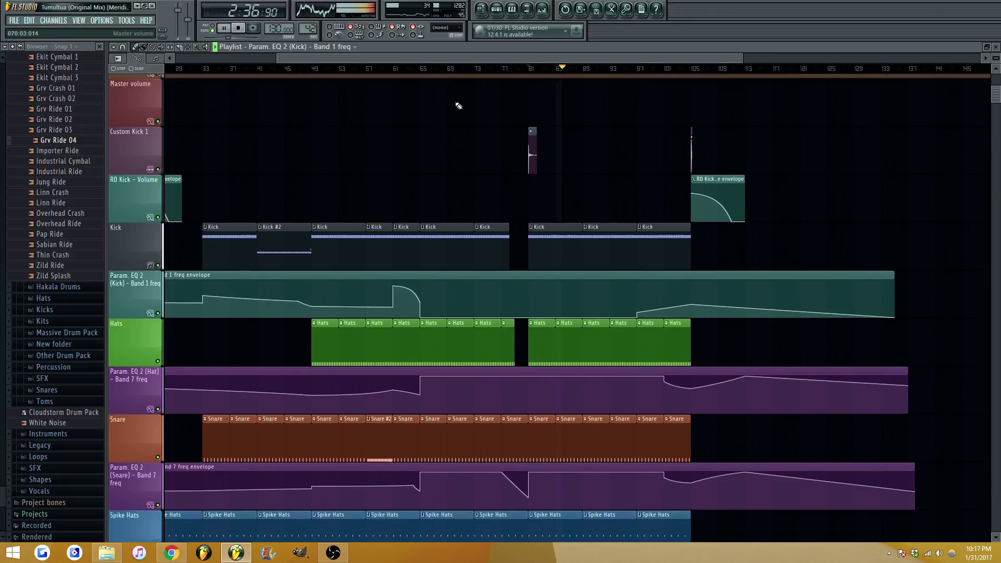
{"action": "scroll", "coordinate": [458, 106], "scroll_direction": "down", "scroll_amount": 2}
{"action": "scroll", "coordinate": [447, 57], "scroll_direction": "down", "scroll_amount": 1}
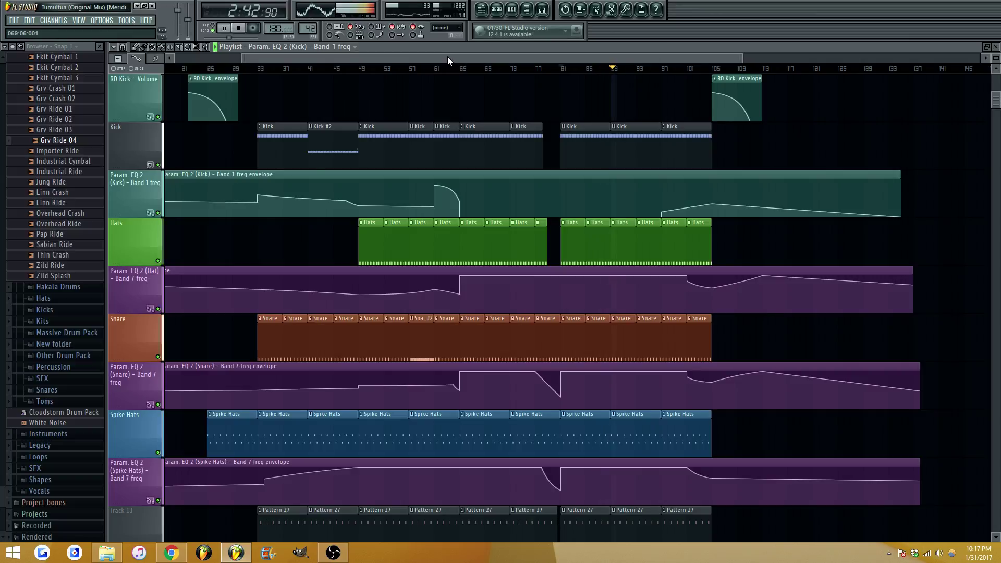
{"action": "scroll", "coordinate": [448, 57], "scroll_direction": "down", "scroll_amount": 1}
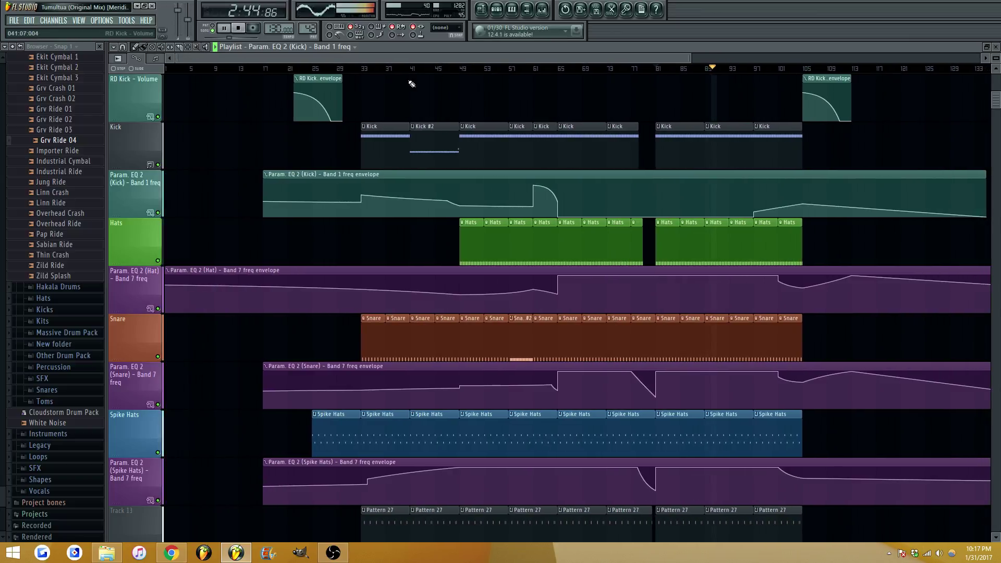
Play from bar 49 and examine the arrangement from the drum tracks down to the Piano, Pad Thing and White Noise tracks
{"action": "key", "text": "space"}
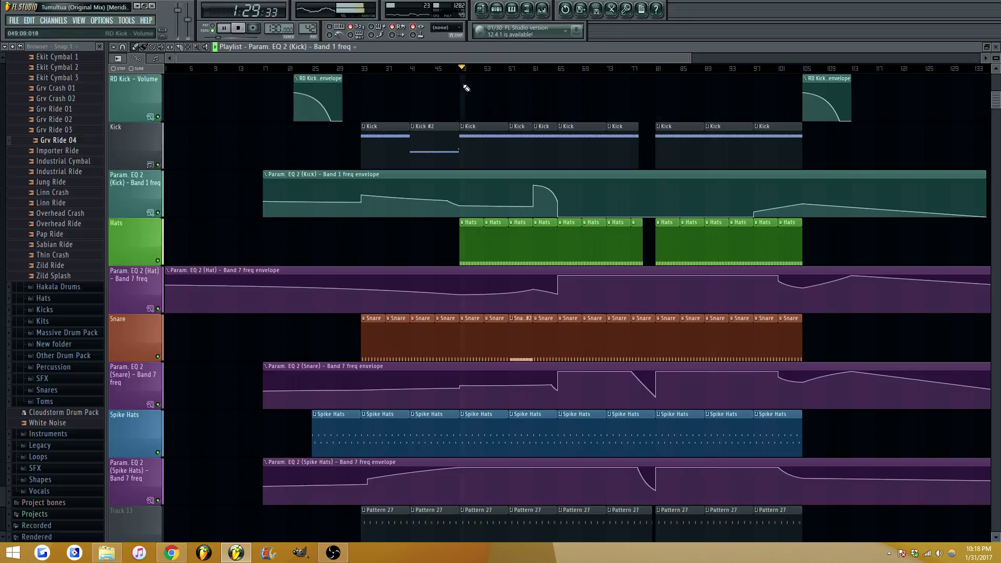
{"action": "scroll", "coordinate": [484, 70], "scroll_direction": "up", "scroll_amount": 1}
{"action": "scroll", "coordinate": [439, 205], "scroll_direction": "up", "scroll_amount": 2, "text": "ctrl"}
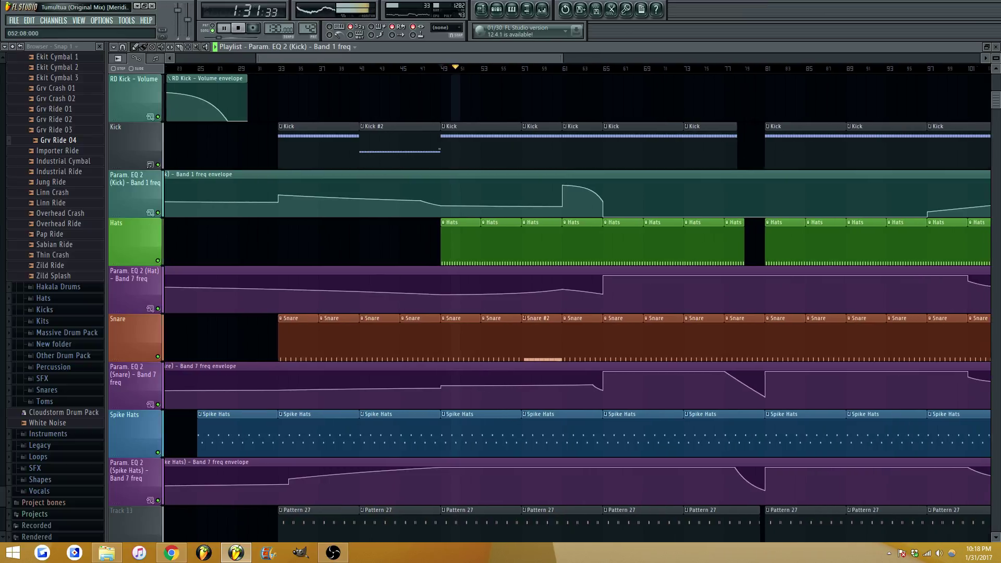
{"action": "scroll", "coordinate": [438, 205], "scroll_direction": "down", "scroll_amount": 4}
{"action": "scroll", "coordinate": [439, 209], "scroll_direction": "down", "scroll_amount": 8}
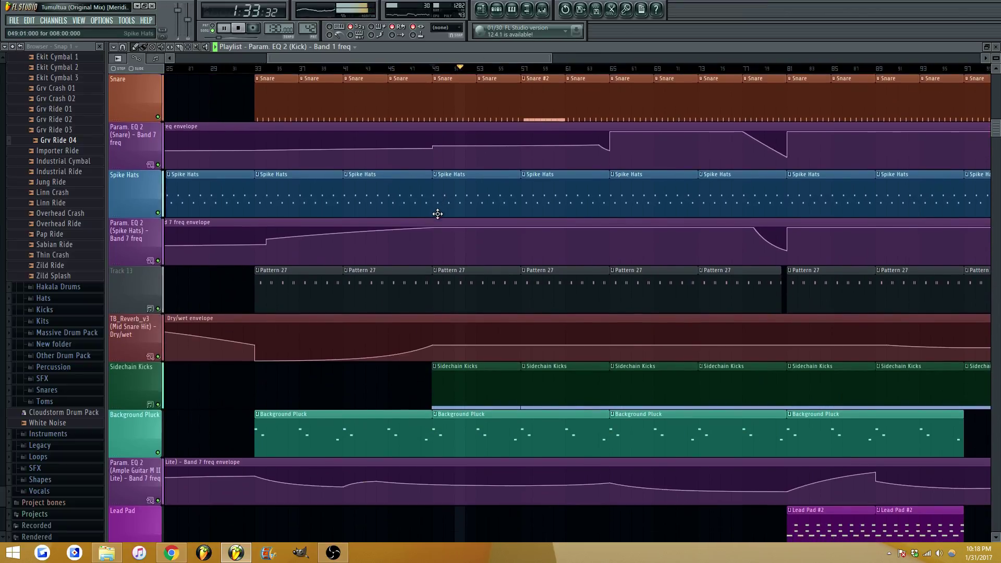
{"action": "scroll", "coordinate": [420, 220], "scroll_direction": "down", "scroll_amount": 10}
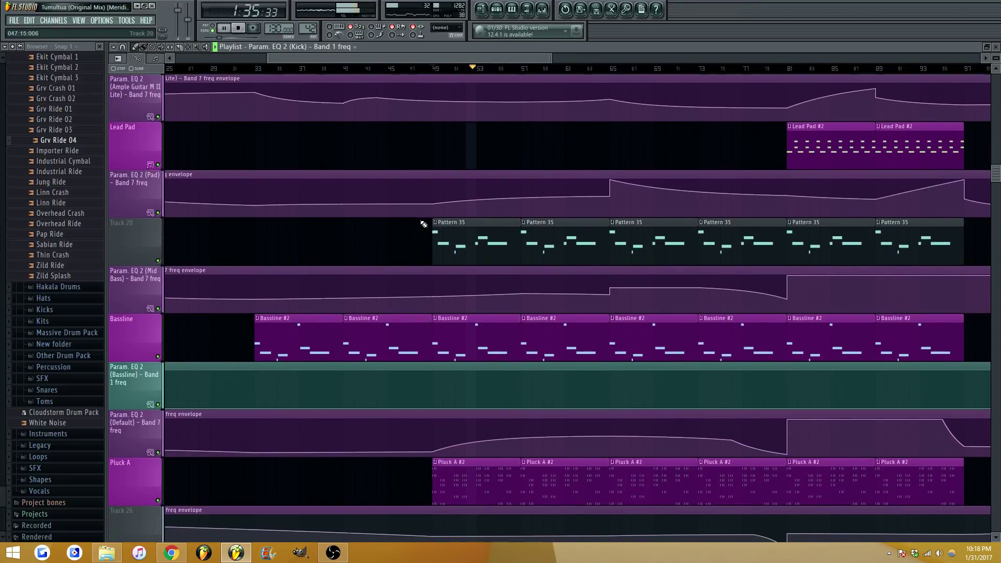
{"action": "key", "text": "space"}
{"action": "scroll", "coordinate": [428, 212], "scroll_direction": "down", "scroll_amount": 10}
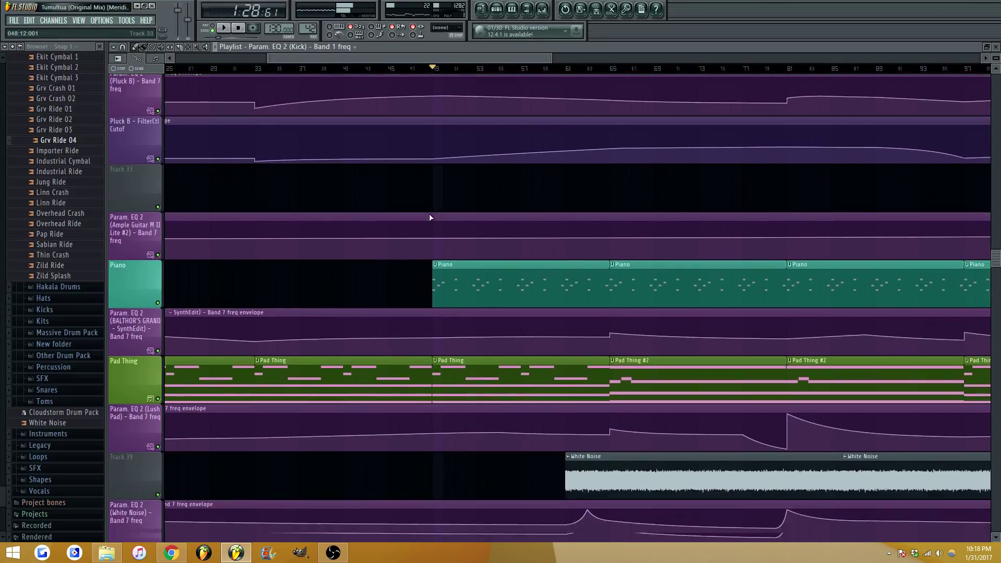
Replay from bar 49 and inspect the Fruity Parametric EQ 2 effects on the Lush Pad mixer track
{"action": "key", "text": "space"}
{"action": "key", "text": "F9"}
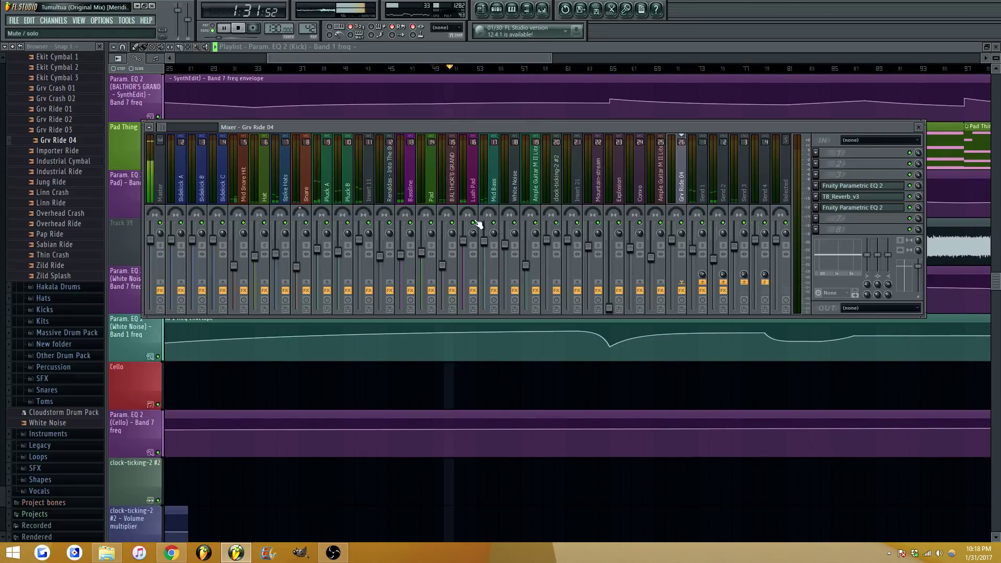
{"action": "left_click", "coordinate": [475, 198]}
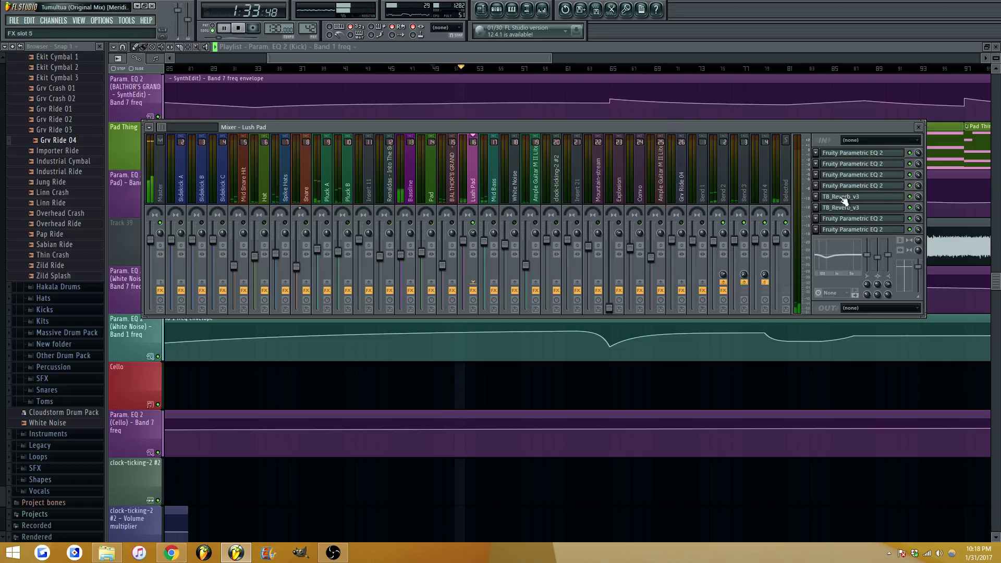
{"action": "left_click", "coordinate": [860, 186]}
{"action": "left_click", "coordinate": [859, 186]}
{"action": "left_click", "coordinate": [859, 178]}
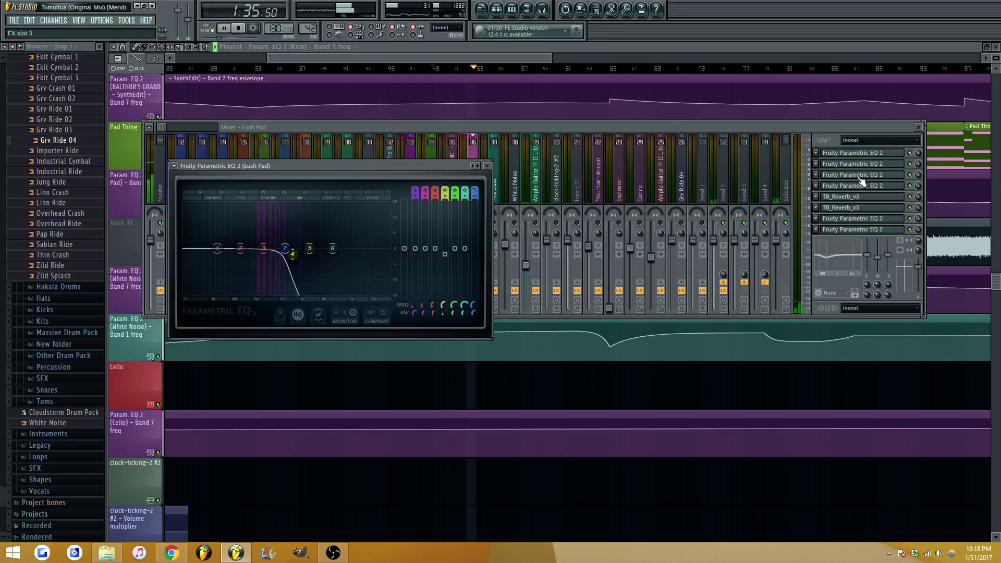
{"action": "left_click", "coordinate": [861, 174]}
{"action": "left_click", "coordinate": [863, 165]}
{"action": "left_click_drag", "start_coordinate": [250, 227], "coordinate": [246, 223]}
{"action": "key", "text": "Escape"}
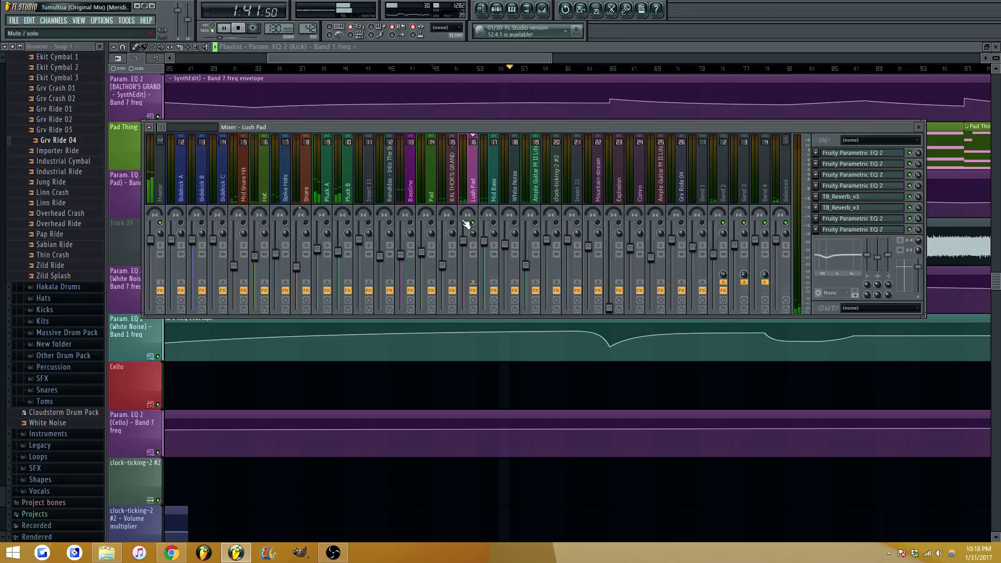
{"action": "key", "text": "space"}
{"action": "key", "text": "space"}
{"action": "key", "text": "F9"}
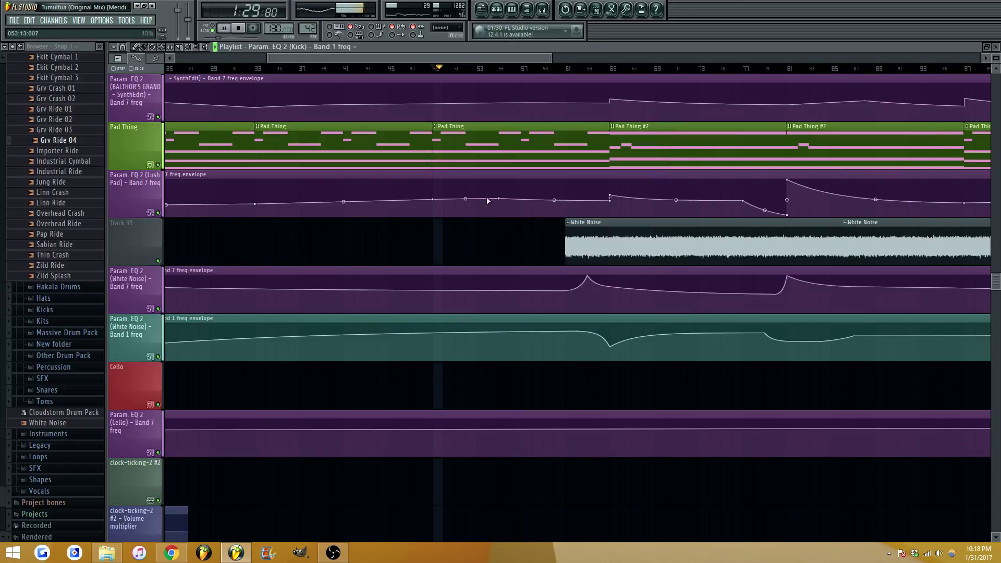
Rename playlist Track 39, which holds the White Noise clips, as W Noise and colour it white
{"action": "left_click_drag", "start_coordinate": [268, 58], "coordinate": [12, 59]}
{"action": "scroll", "coordinate": [474, 61], "scroll_direction": "down", "scroll_amount": 1}
{"action": "right_click", "coordinate": [135, 238]}
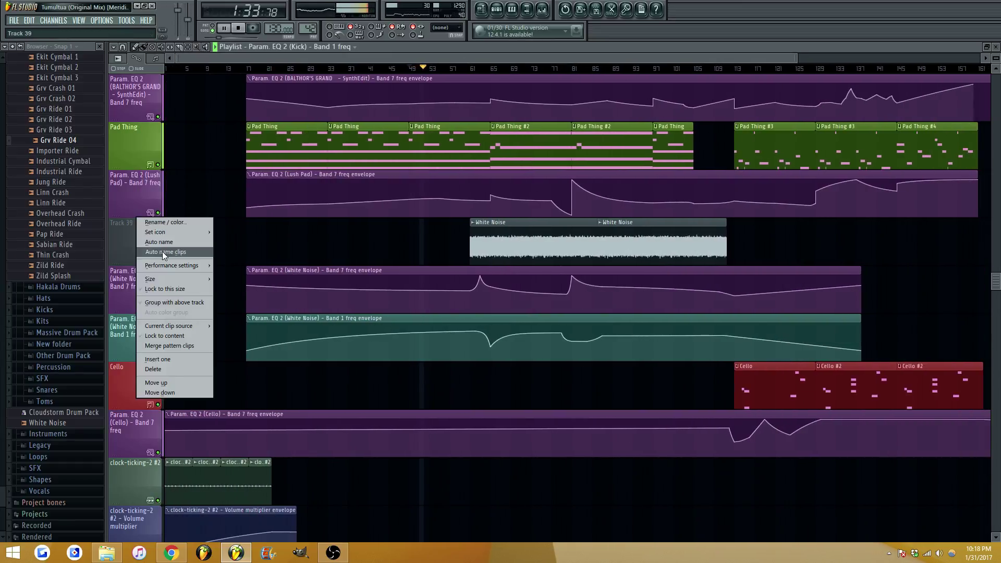
{"action": "left_click", "coordinate": [169, 251]}
{"action": "left_click", "coordinate": [159, 248]}
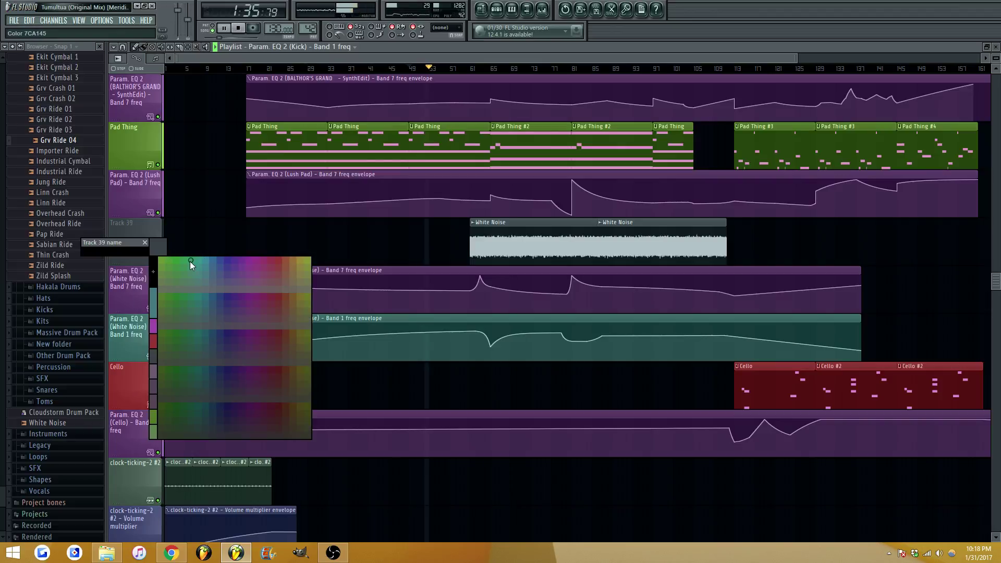
{"action": "left_click", "coordinate": [159, 275]}
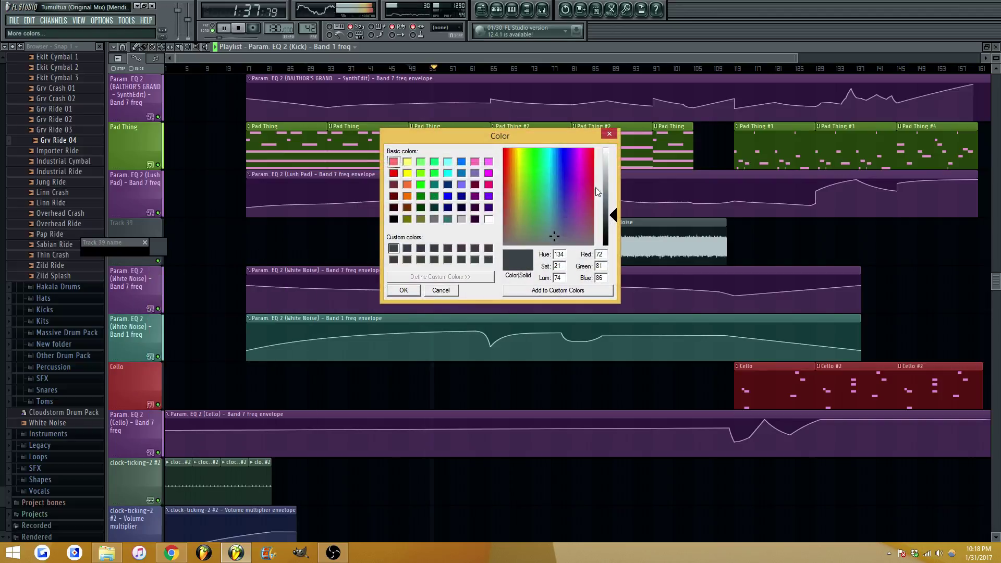
{"action": "left_click", "coordinate": [398, 289]}
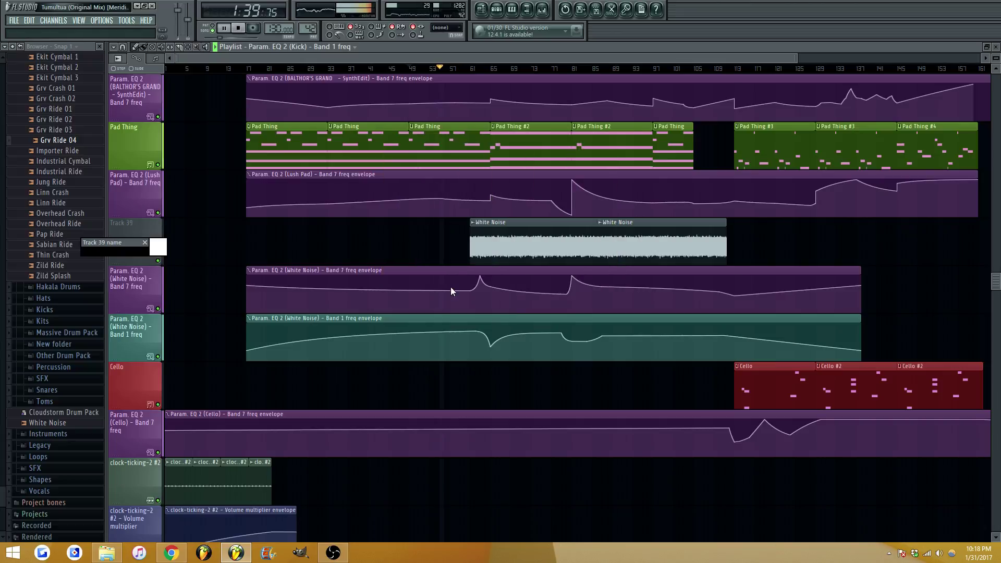
{"action": "type", "text": "W Noise"}
{"action": "key", "text": "Return"}
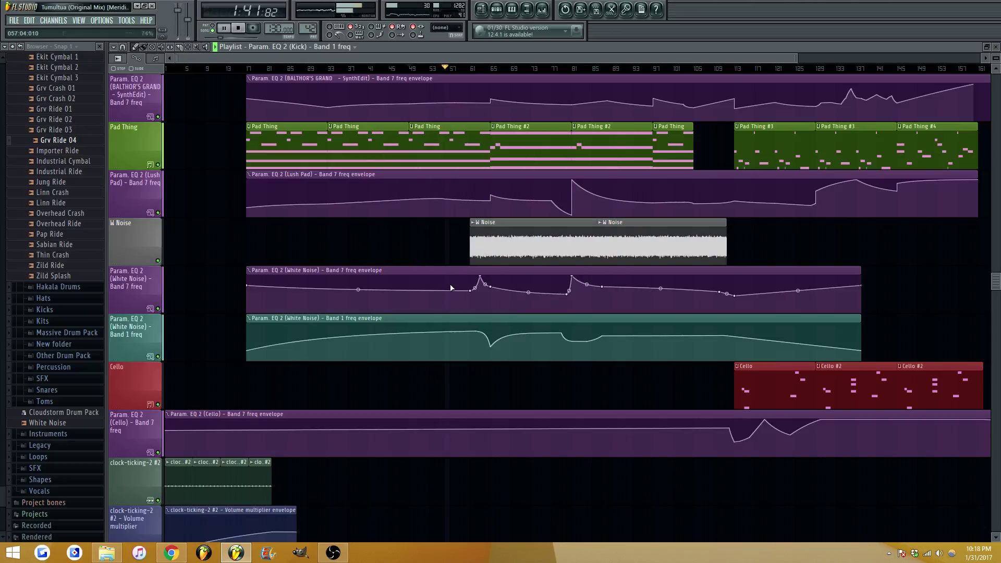
Keep playing past bar 57 and examine the tracks from Mountain-stream up through the Plucks and Bassline to the Kick
{"action": "scroll", "coordinate": [377, 241], "scroll_direction": "down", "scroll_amount": 2}
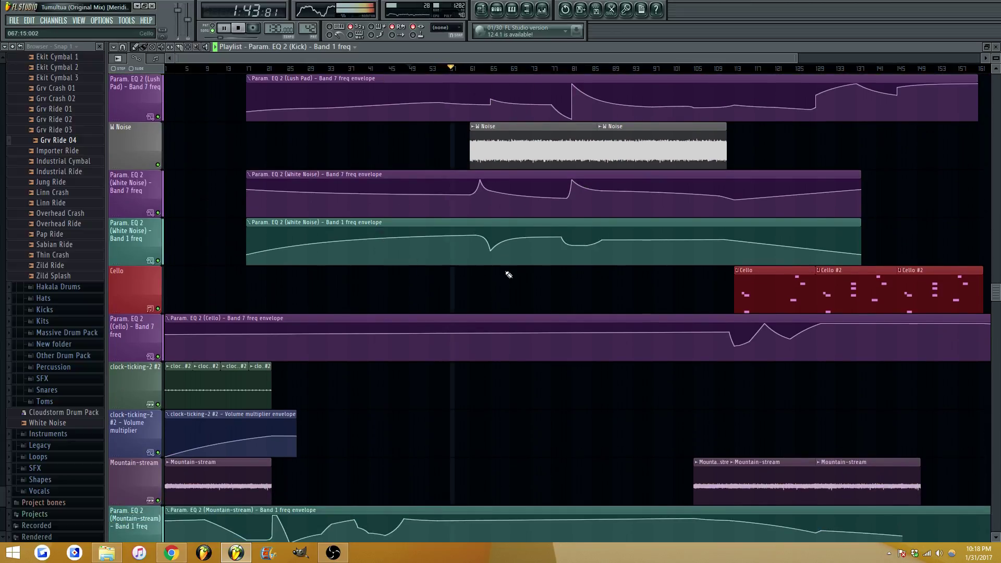
{"action": "scroll", "coordinate": [488, 286], "scroll_direction": "up", "scroll_amount": 4}
{"action": "scroll", "coordinate": [453, 310], "scroll_direction": "up", "scroll_amount": 7}
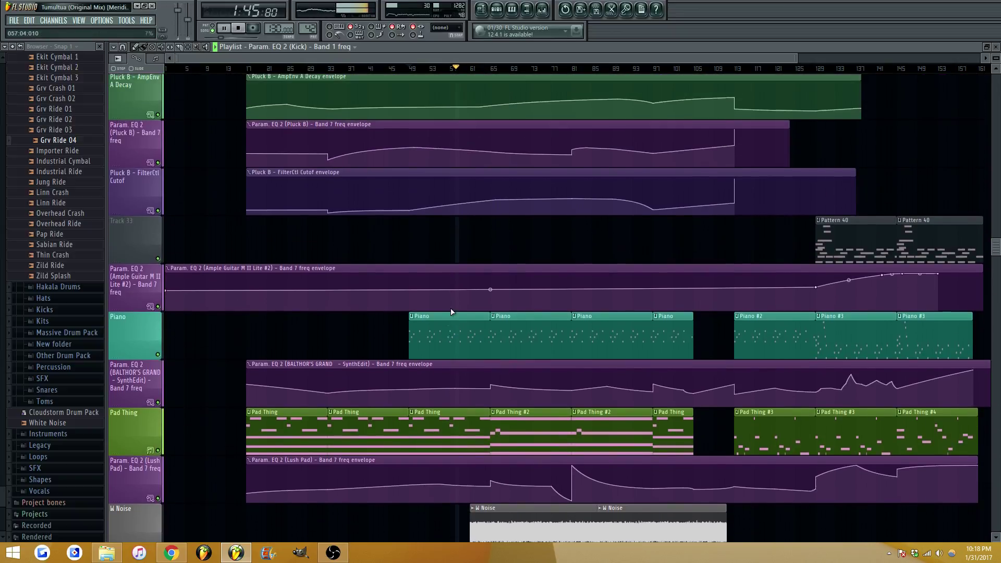
{"action": "scroll", "coordinate": [446, 298], "scroll_direction": "up", "scroll_amount": 7}
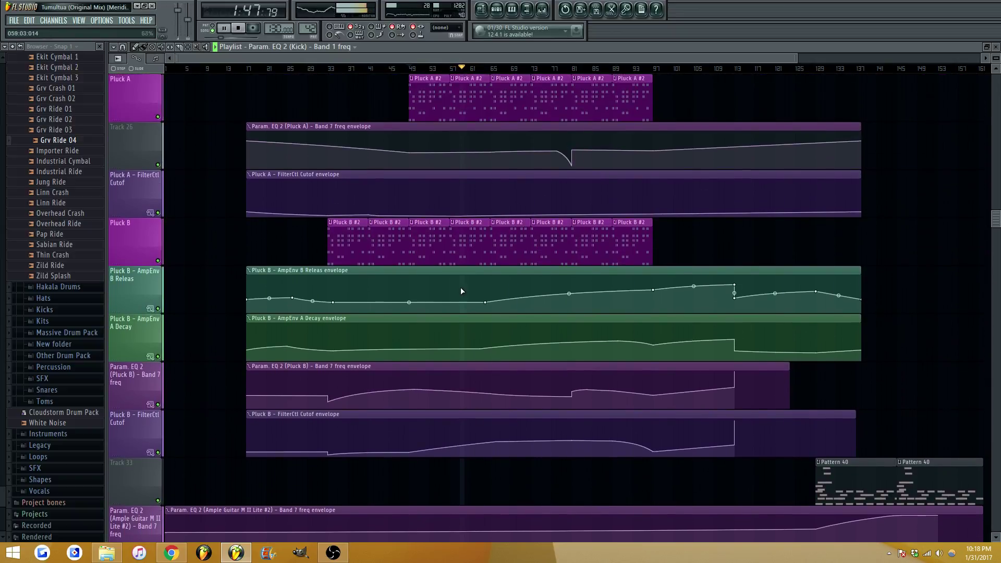
{"action": "scroll", "coordinate": [459, 281], "scroll_direction": "up", "scroll_amount": 4}
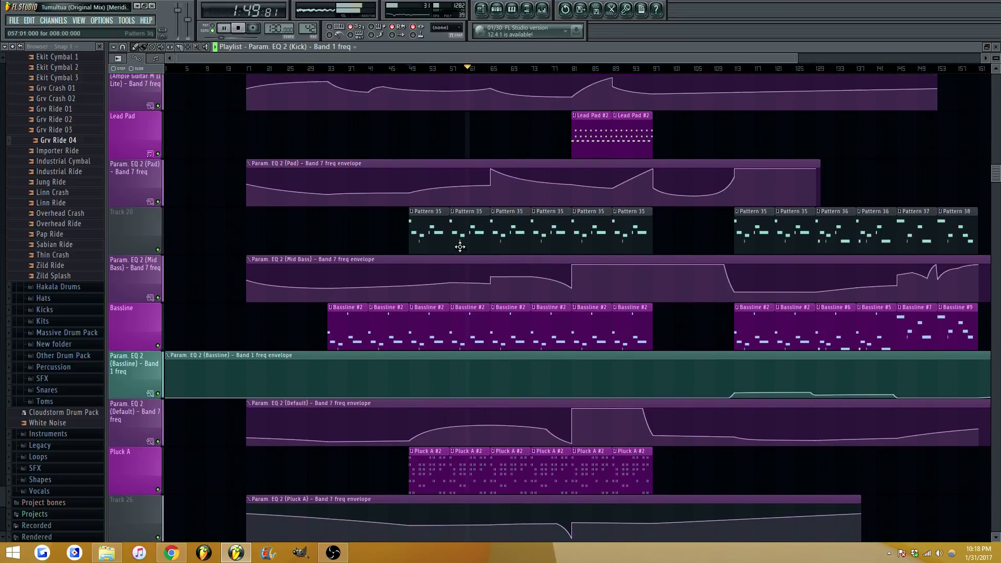
{"action": "scroll", "coordinate": [490, 69], "scroll_direction": "up", "scroll_amount": 2}
{"action": "scroll", "coordinate": [456, 183], "scroll_direction": "up", "scroll_amount": 12}
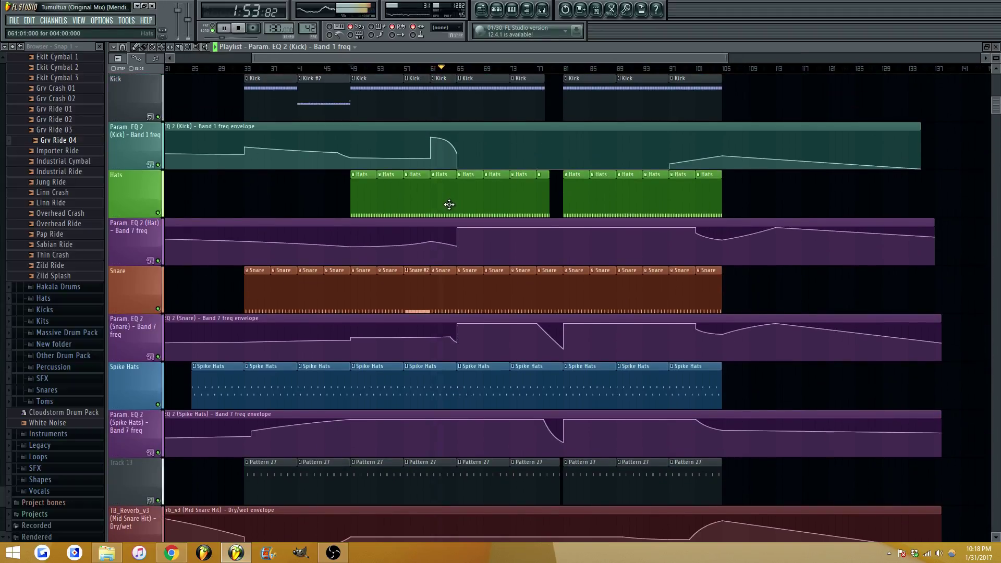
Shorten the Sidechain Kicks clip starting at bar 57 so it stops slightly before bar 65, and play through the gap
{"action": "scroll", "coordinate": [449, 204], "scroll_direction": "up", "scroll_amount": 1}
{"action": "scroll", "coordinate": [464, 89], "scroll_direction": "up", "scroll_amount": 3}
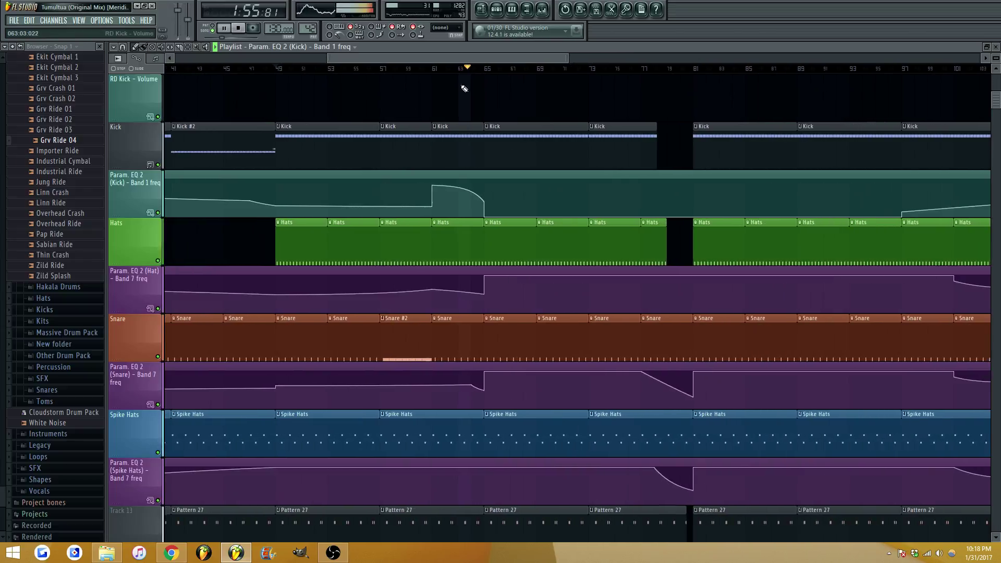
{"action": "scroll", "coordinate": [463, 89], "scroll_direction": "up", "scroll_amount": 2}
{"action": "scroll", "coordinate": [468, 235], "scroll_direction": "down", "scroll_amount": 9}
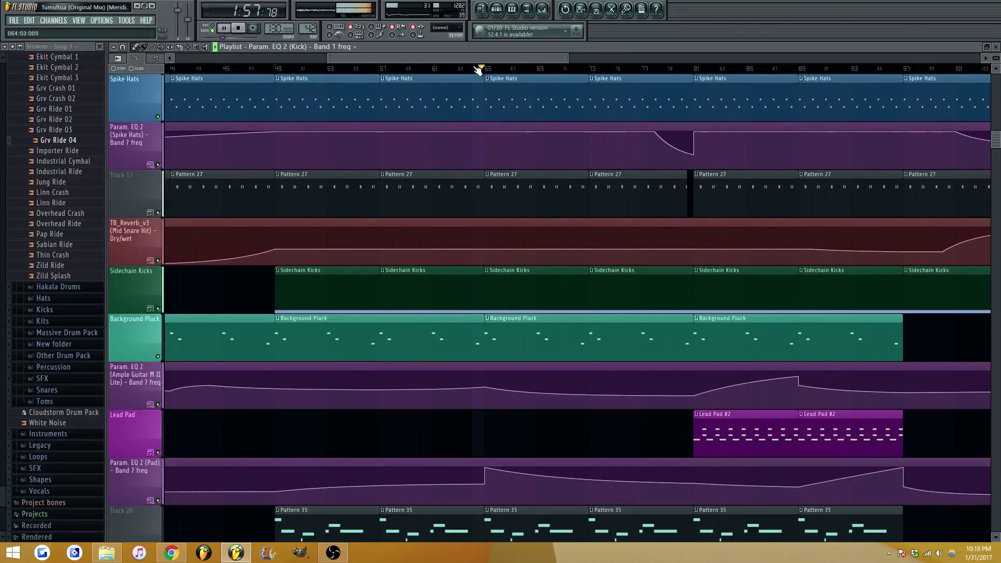
{"action": "scroll", "coordinate": [454, 265], "scroll_direction": "down", "scroll_amount": 2}
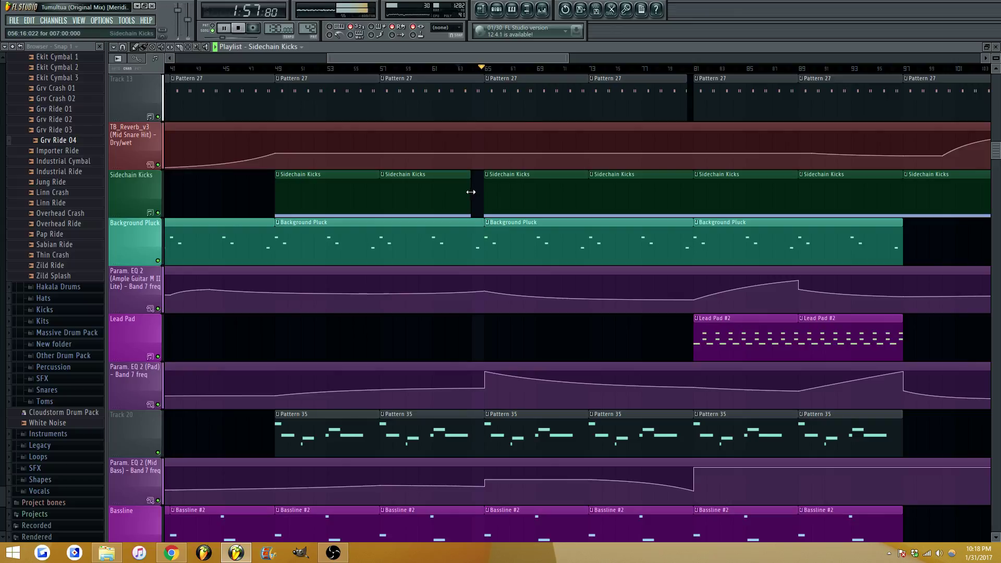
{"action": "key", "text": "ctrl+z"}
{"action": "key", "text": "space"}
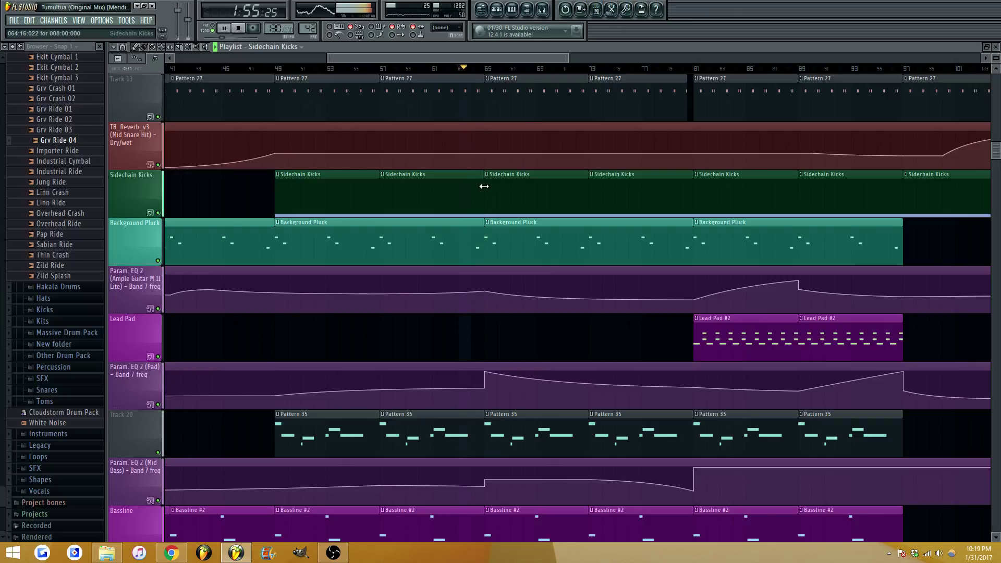
{"action": "left_click_drag", "start_coordinate": [481, 183], "coordinate": [475, 187]}
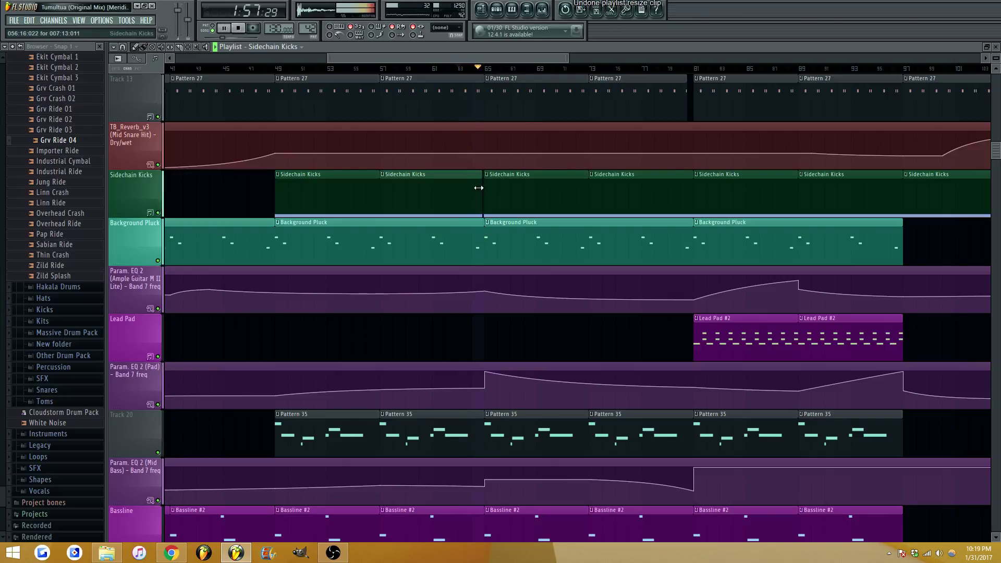
{"action": "key", "text": "space"}
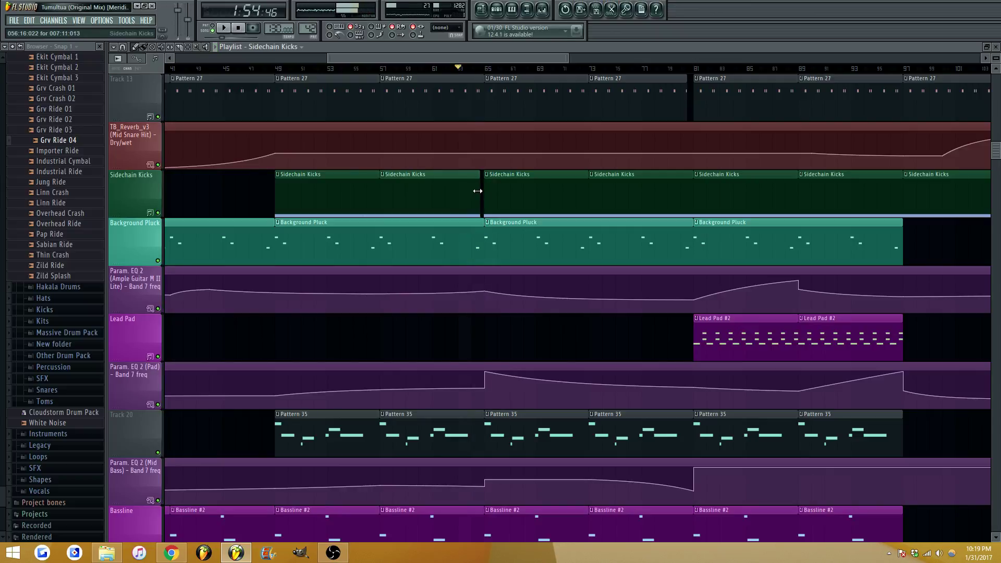
{"action": "key", "text": "space"}
{"action": "scroll", "coordinate": [503, 66], "scroll_direction": "up", "scroll_amount": 7}
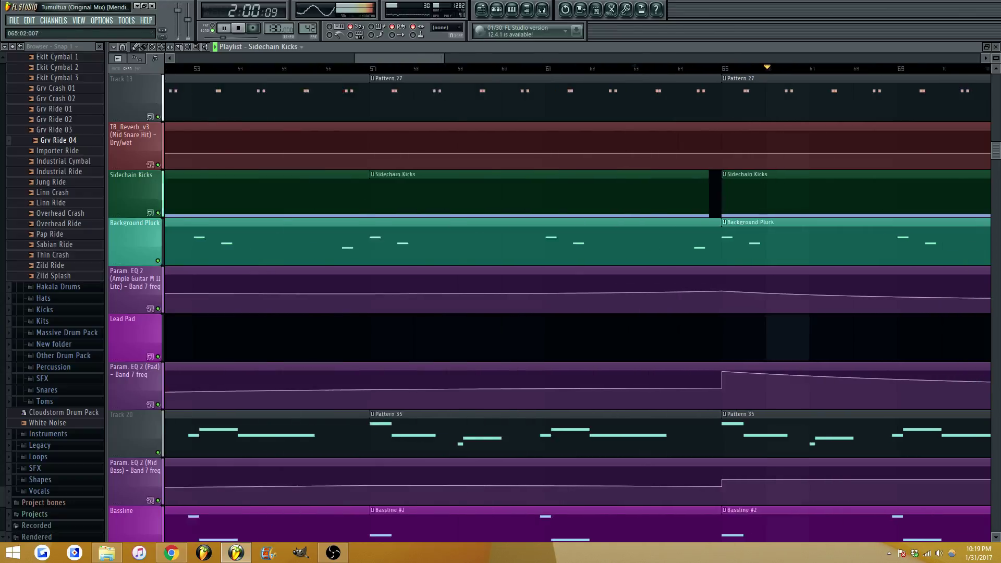
Restart playback at the song's beginning and examine the tracks from Sidechain Kicks down to the Convo automation and the empty tracks below
{"action": "scroll", "coordinate": [427, 59], "scroll_direction": "down", "scroll_amount": 6}
{"action": "key", "text": "space"}
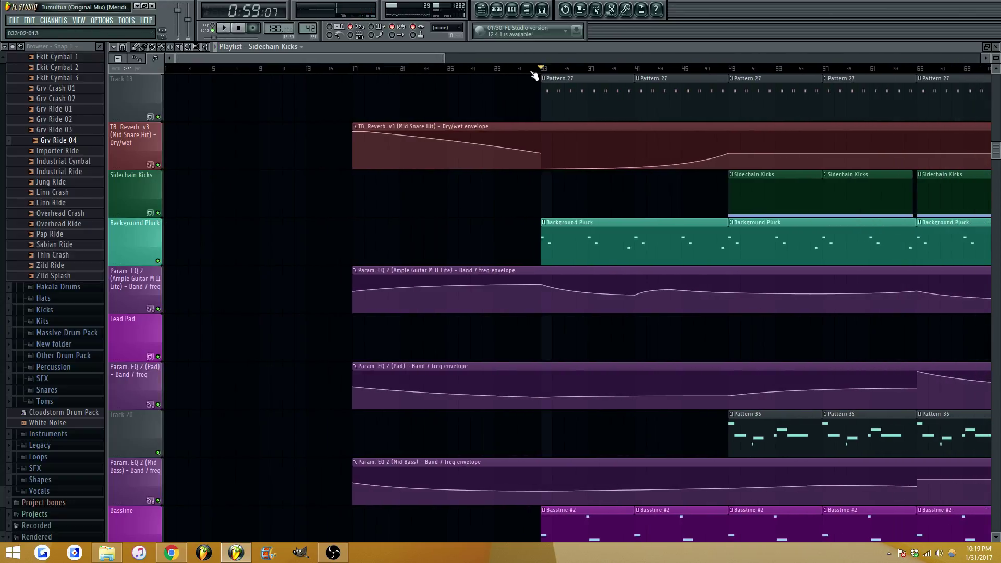
{"action": "scroll", "coordinate": [241, 57], "scroll_direction": "down", "scroll_amount": 1}
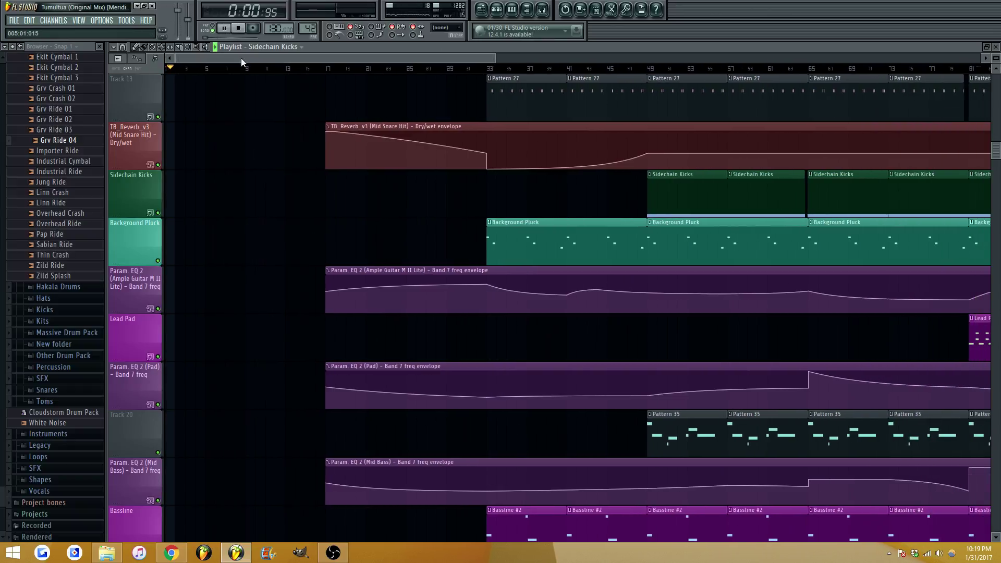
{"action": "scroll", "coordinate": [228, 139], "scroll_direction": "down", "scroll_amount": 6}
{"action": "scroll", "coordinate": [266, 198], "scroll_direction": "down", "scroll_amount": 10}
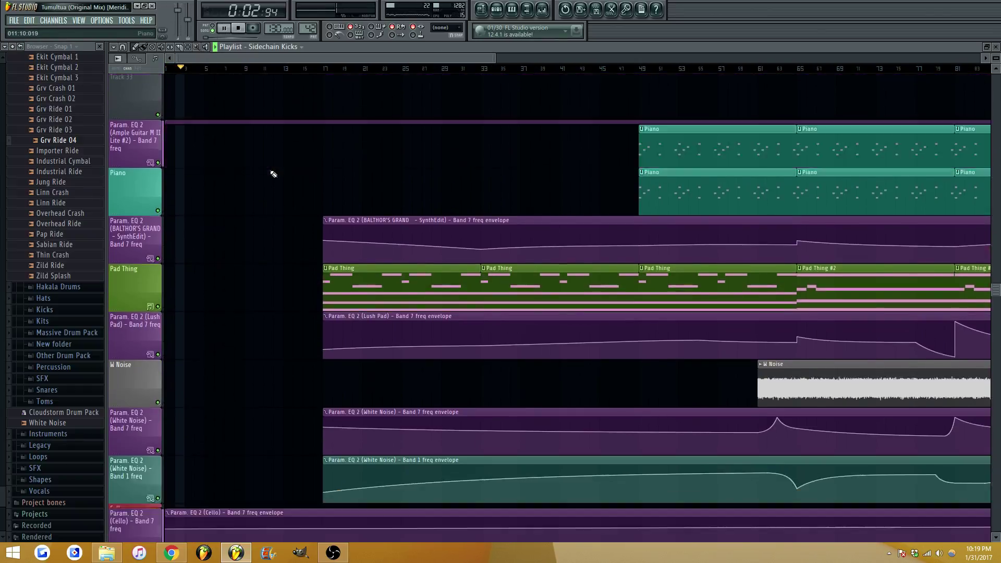
{"action": "scroll", "coordinate": [271, 217], "scroll_direction": "down", "scroll_amount": 2}
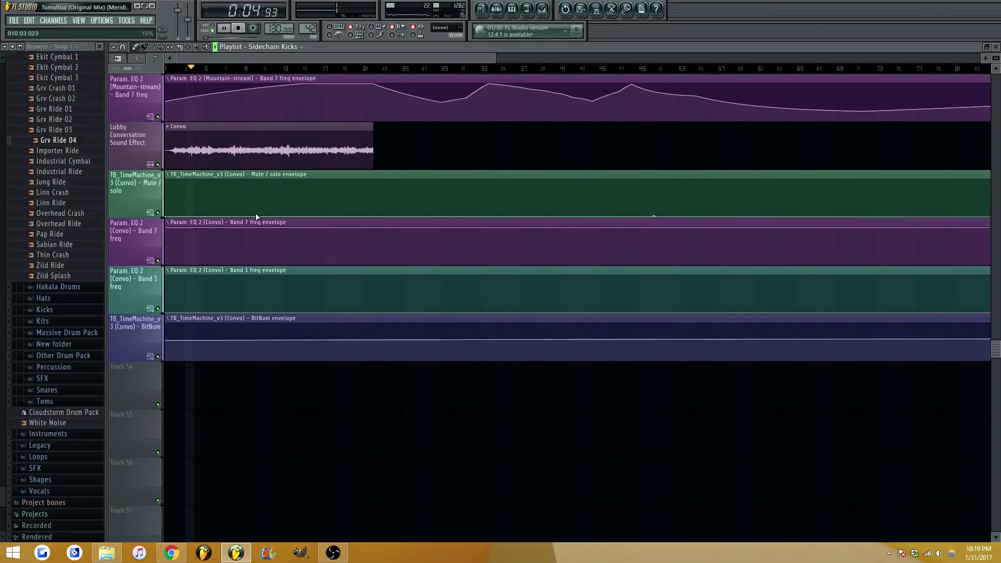
{"action": "scroll", "coordinate": [257, 217], "scroll_direction": "up", "scroll_amount": 1}
{"action": "scroll", "coordinate": [248, 259], "scroll_direction": "down", "scroll_amount": 1}
Switch to File Explorer and look through the Drum Jockey D&B Breaks folder inside Samples > Drums, returning to Samples
{"action": "left_click", "coordinate": [111, 555]}
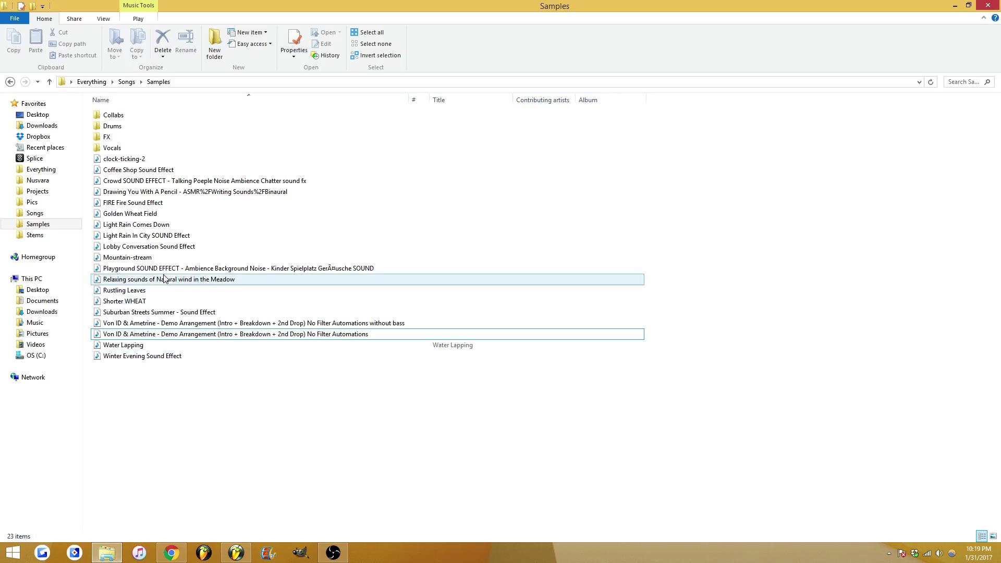
{"action": "double_click", "coordinate": [118, 127]}
{"action": "double_click", "coordinate": [142, 115]}
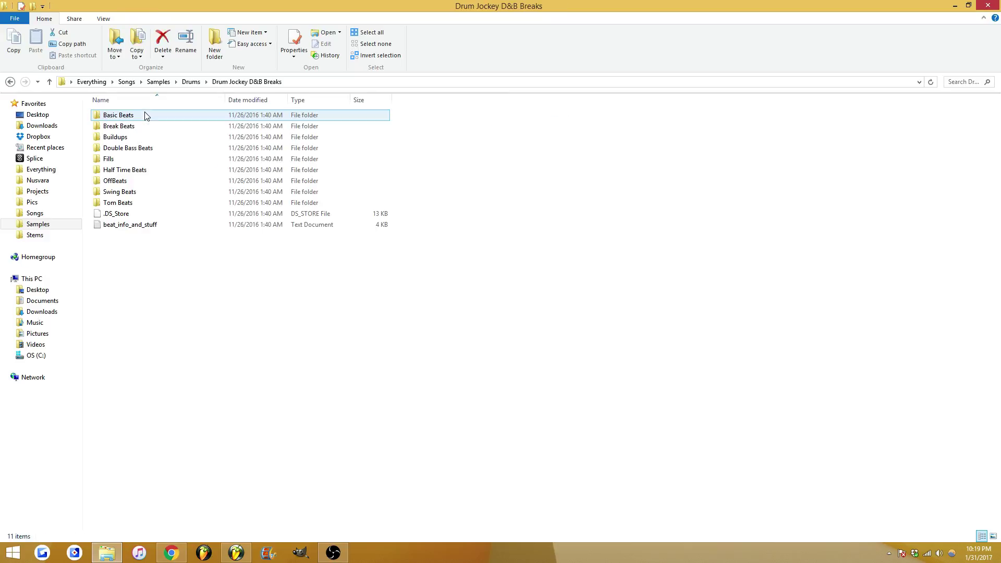
{"action": "double_click", "coordinate": [10, 82]}
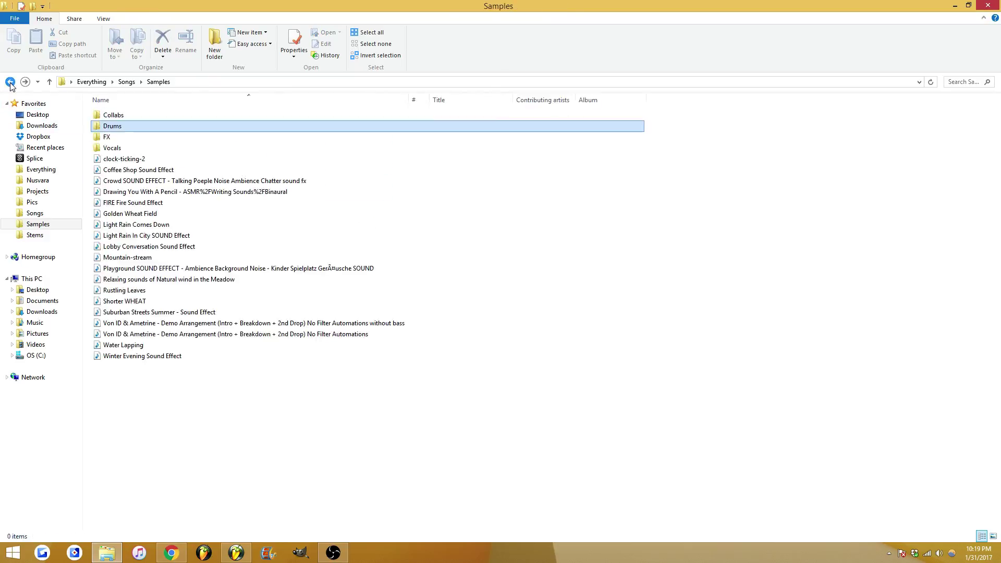
{"action": "left_click", "coordinate": [10, 82]}
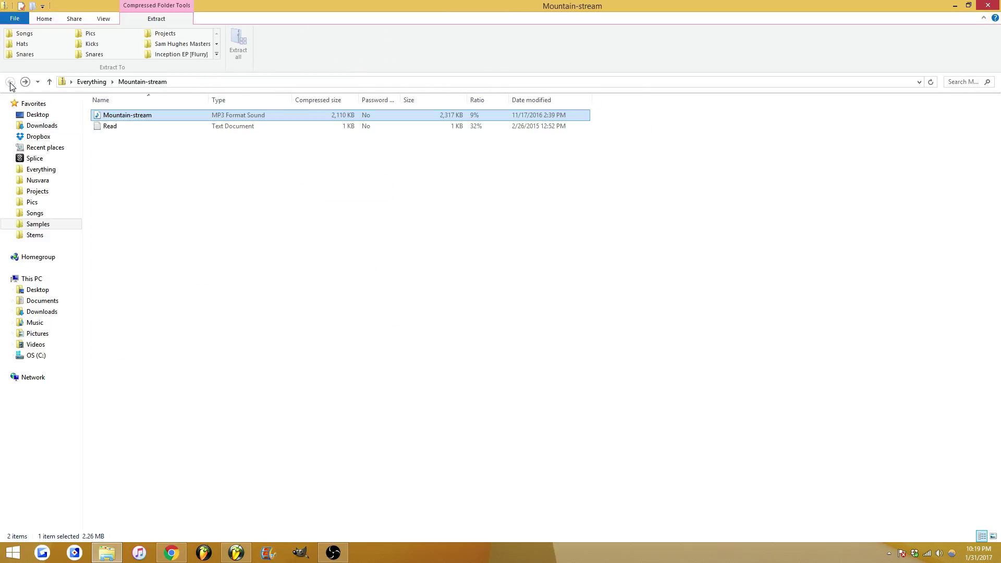
{"action": "left_click", "coordinate": [38, 226]}
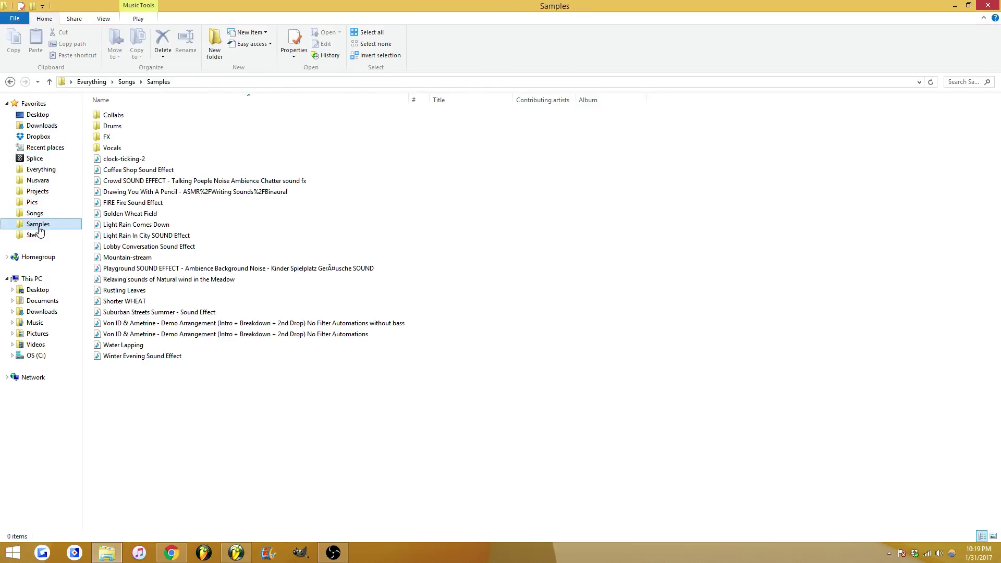
{"action": "double_click", "coordinate": [118, 130]}
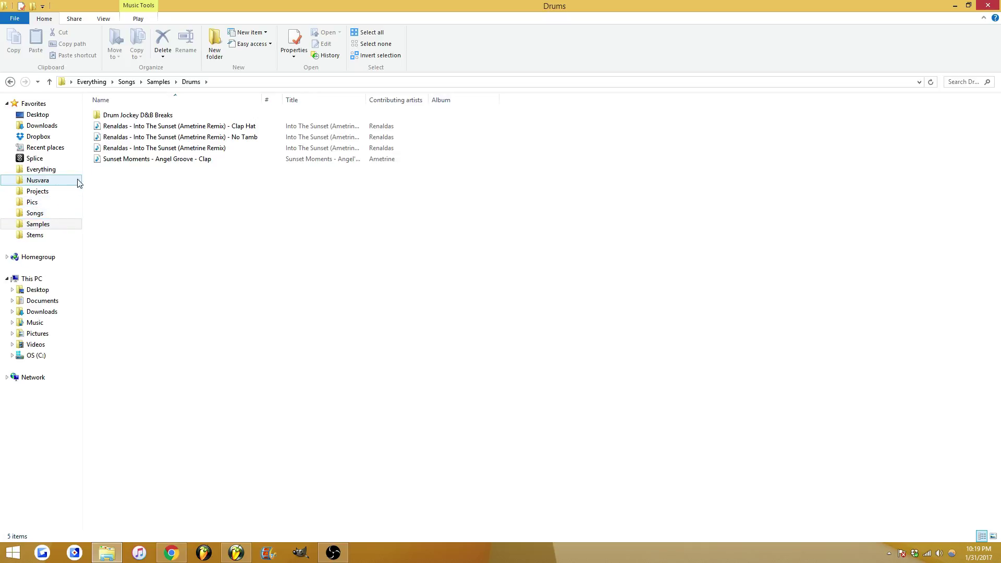
{"action": "double_click", "coordinate": [123, 115]}
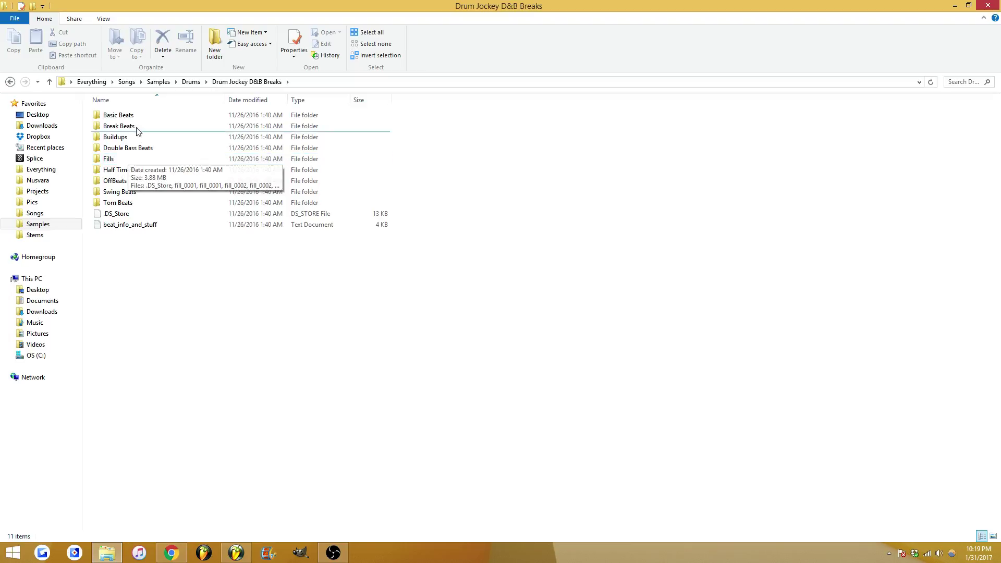
{"action": "left_click", "coordinate": [159, 82]}
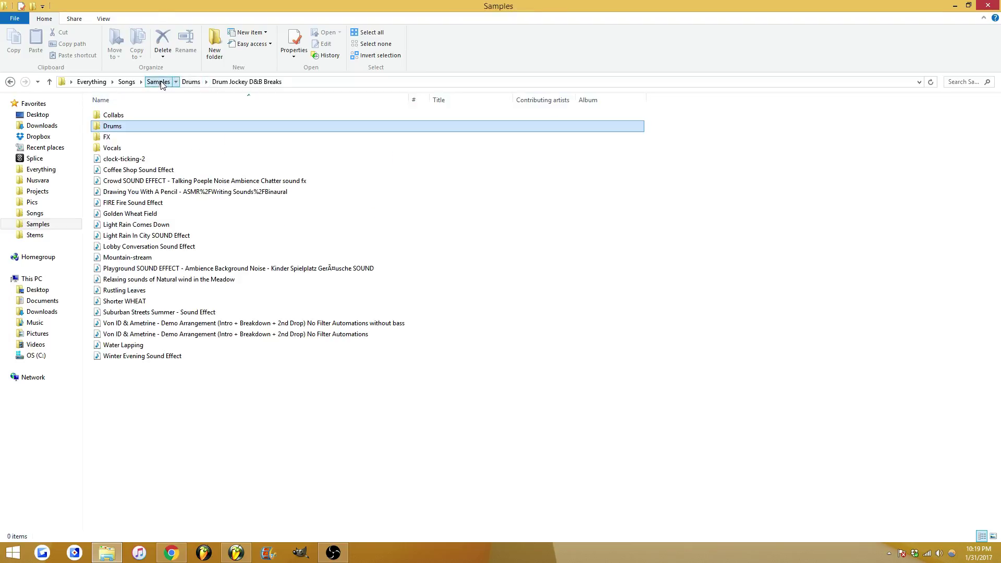
Open the OSW - Reddit Free Short Foley Pack folder inside FX and audition some of the Cansounds samples
{"action": "double_click", "coordinate": [115, 135]}
{"action": "double_click", "coordinate": [132, 116]}
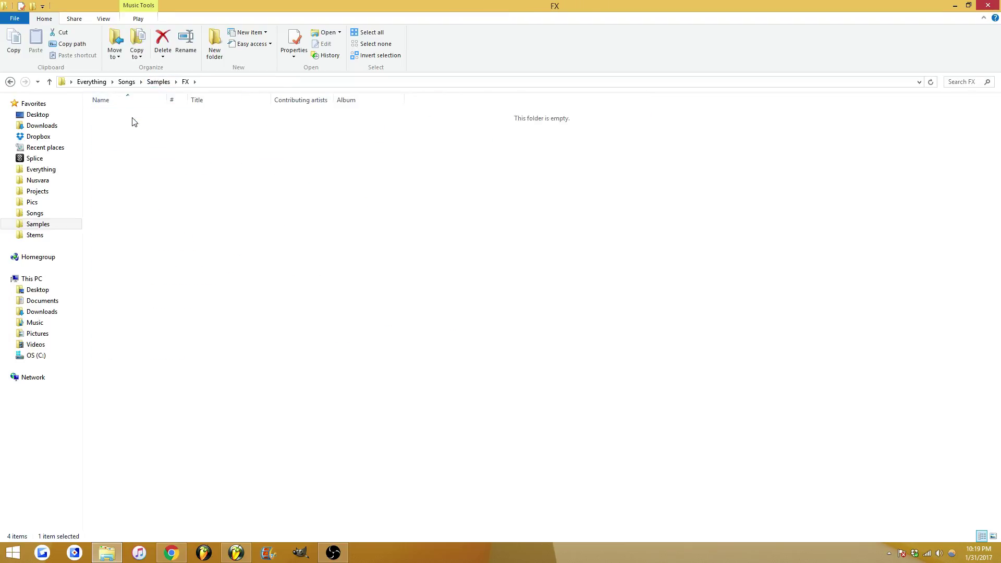
{"action": "left_click", "coordinate": [138, 181]}
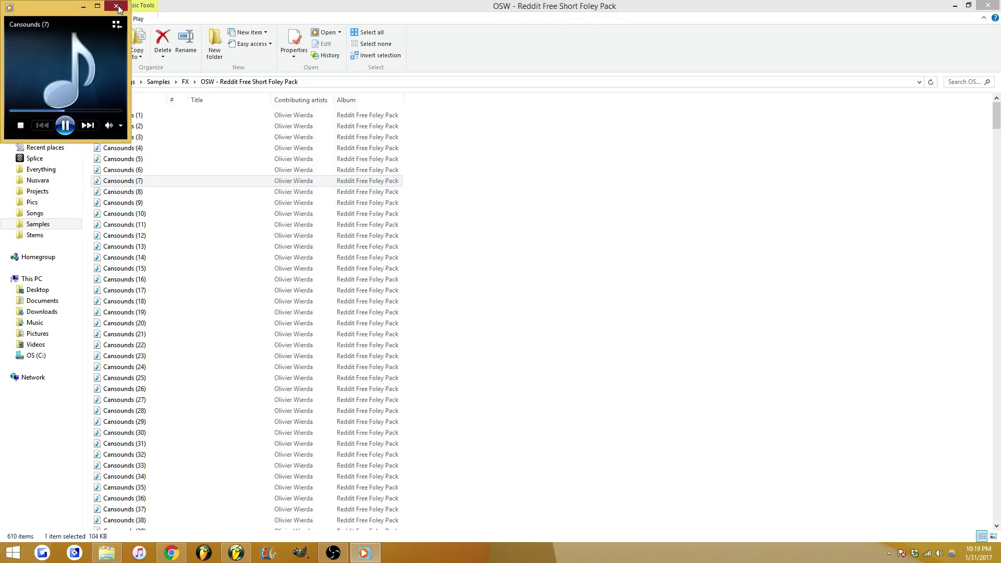
{"action": "left_click", "coordinate": [116, 6]}
{"action": "double_click", "coordinate": [119, 248]}
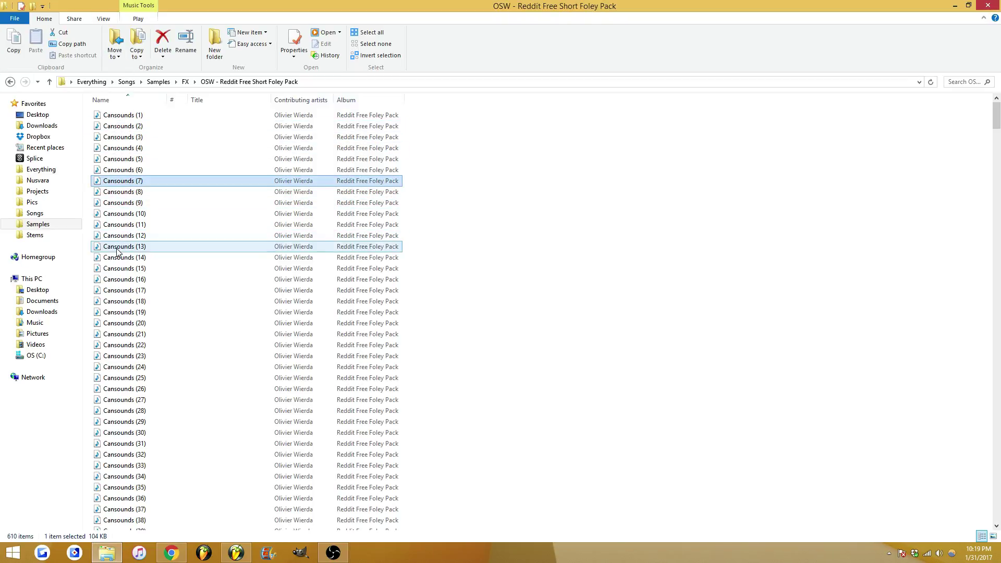
{"action": "left_click", "coordinate": [136, 280]}
Find the Randomshit (231) sample in the foley pack and place it on FL Studio's playlist Track 54 at bar 9
{"action": "scroll", "coordinate": [151, 283], "scroll_direction": "down", "scroll_amount": 10}
{"action": "left_click_drag", "start_coordinate": [996, 138], "coordinate": [935, 515]}
{"action": "scroll", "coordinate": [243, 458], "scroll_direction": "up", "scroll_amount": 20}
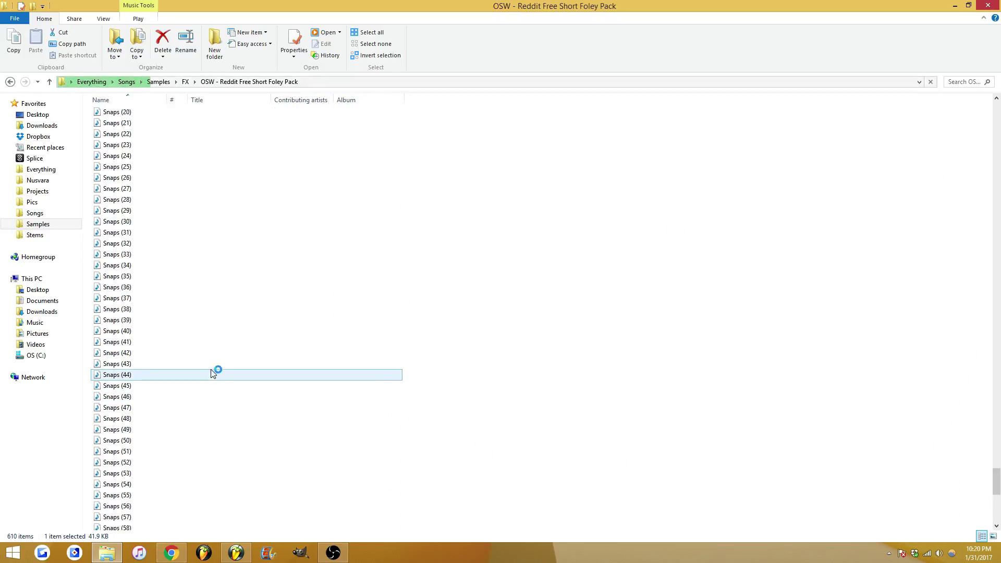
{"action": "left_click", "coordinate": [147, 298]}
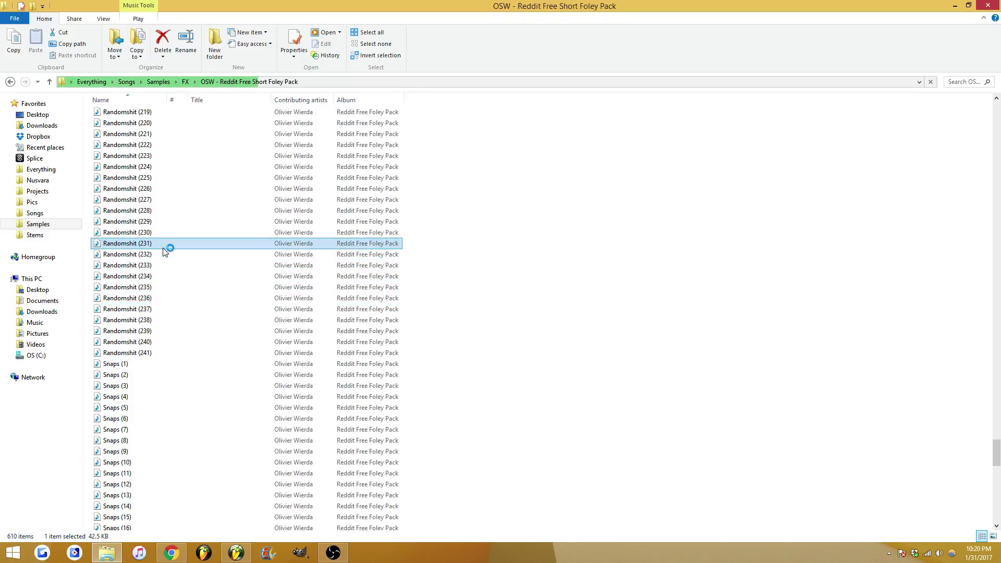
{"action": "left_click_drag", "start_coordinate": [156, 243], "coordinate": [196, 425]}
{"action": "key", "text": "alt+Tab"}
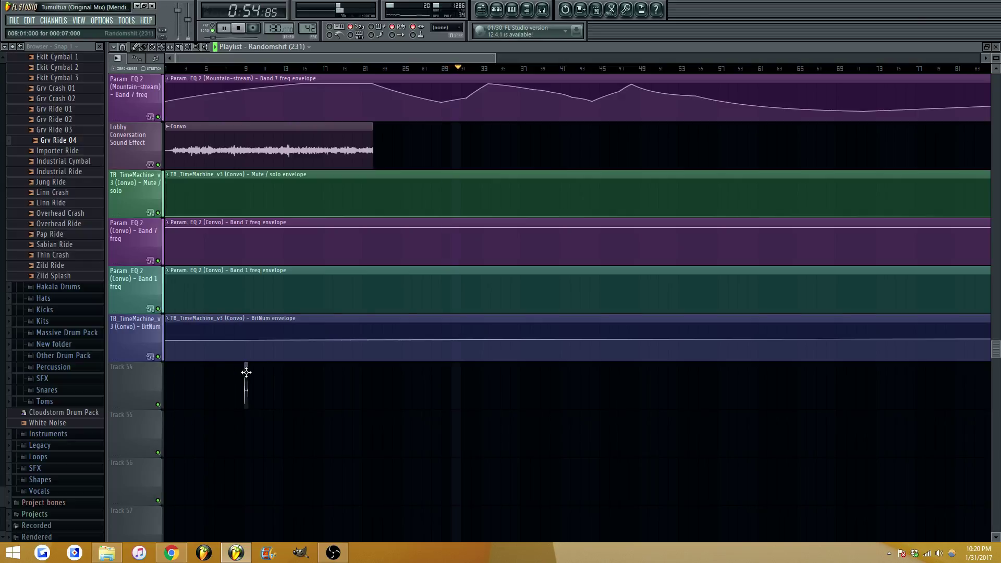
Set playback to bar 9 and open the miscellaneous channel settings of the Randomshit (231) clip
{"action": "left_click_drag", "start_coordinate": [243, 71], "coordinate": [273, 103]}
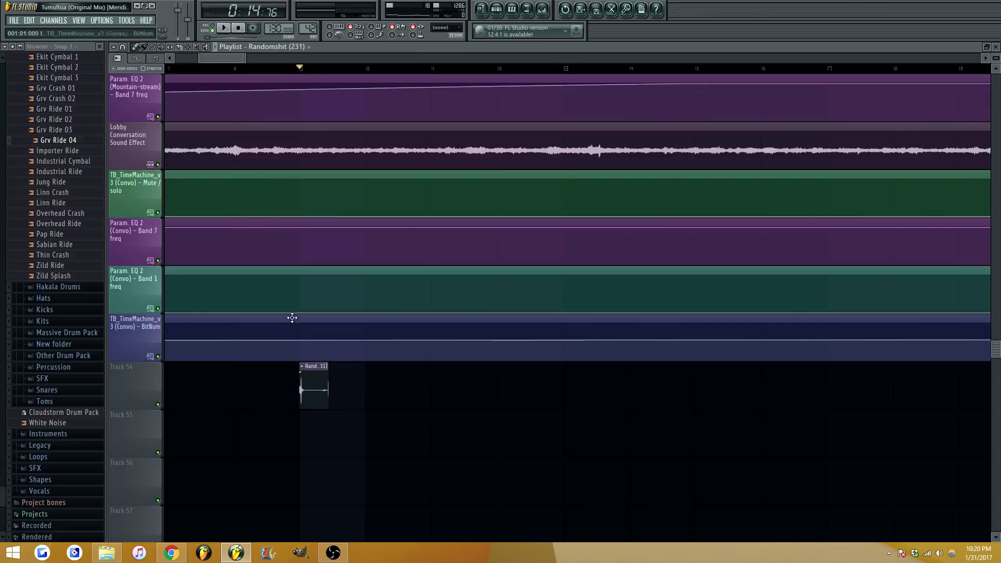
{"action": "double_click", "coordinate": [316, 373]}
{"action": "left_click", "coordinate": [503, 161]}
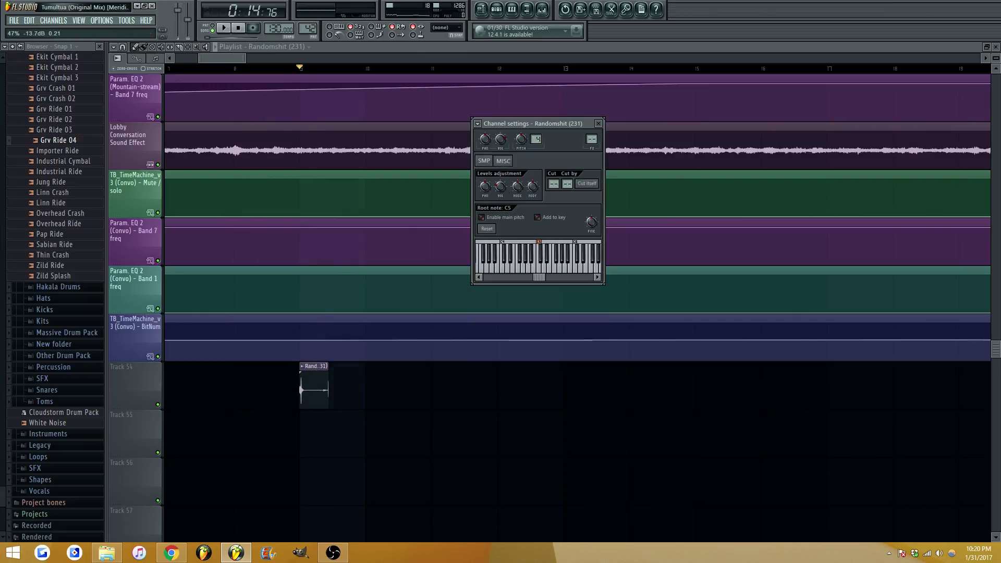
{"action": "key", "text": "space"}
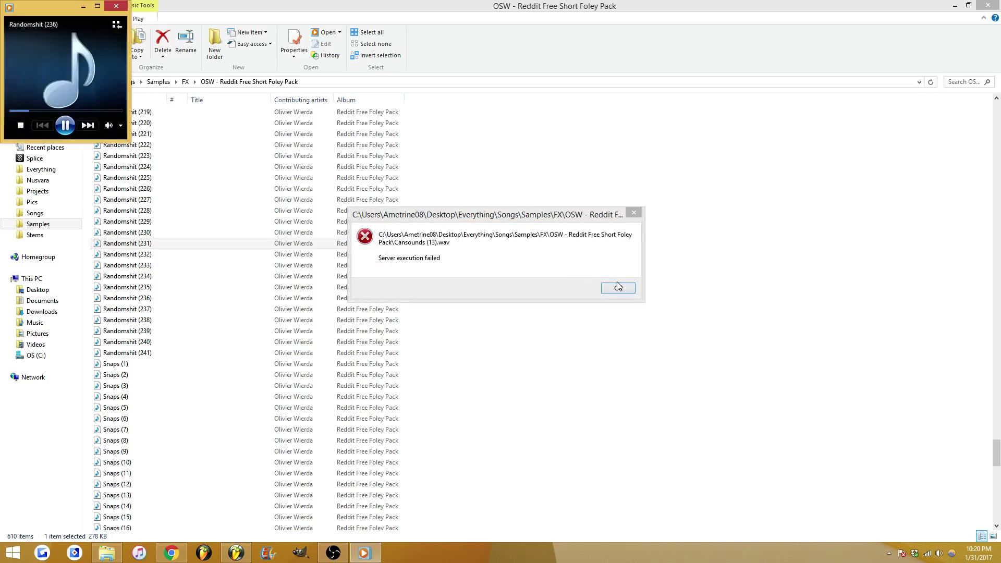
Dismiss the Cansounds (13) error, close the media player, and return to FL Studio
{"action": "left_click", "coordinate": [619, 288]}
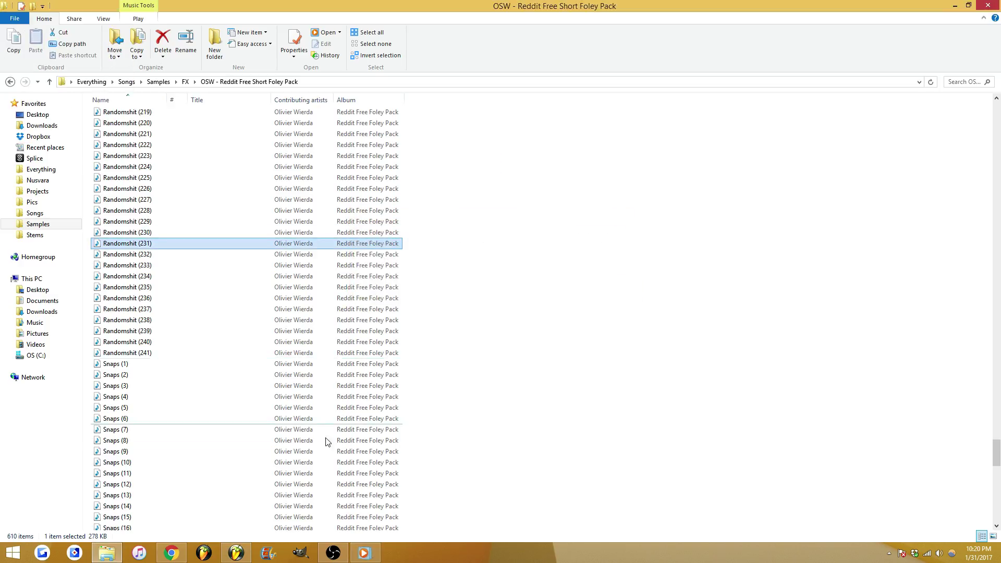
{"action": "left_click", "coordinate": [368, 559]}
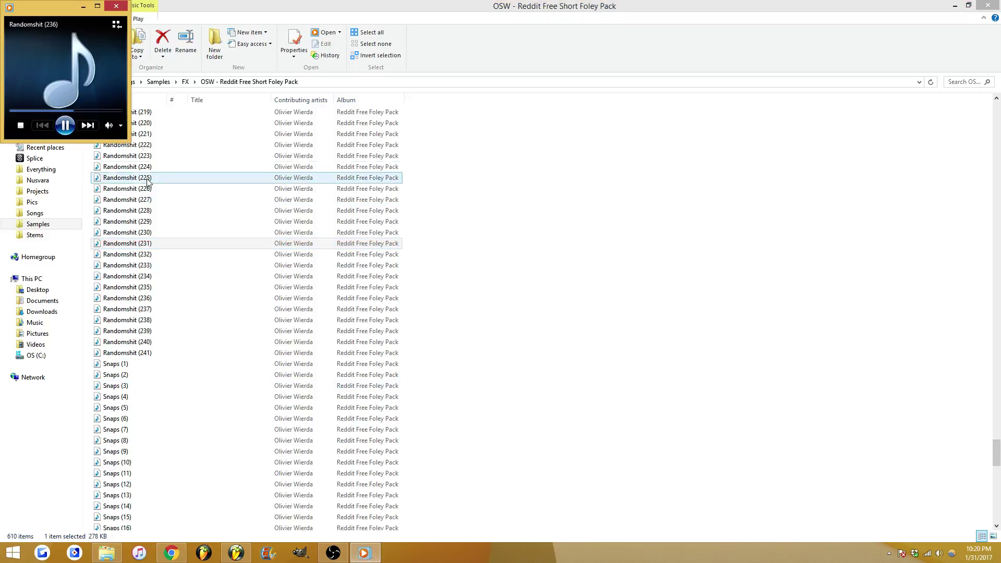
{"action": "left_click", "coordinate": [116, 9]}
{"action": "left_click", "coordinate": [202, 231]}
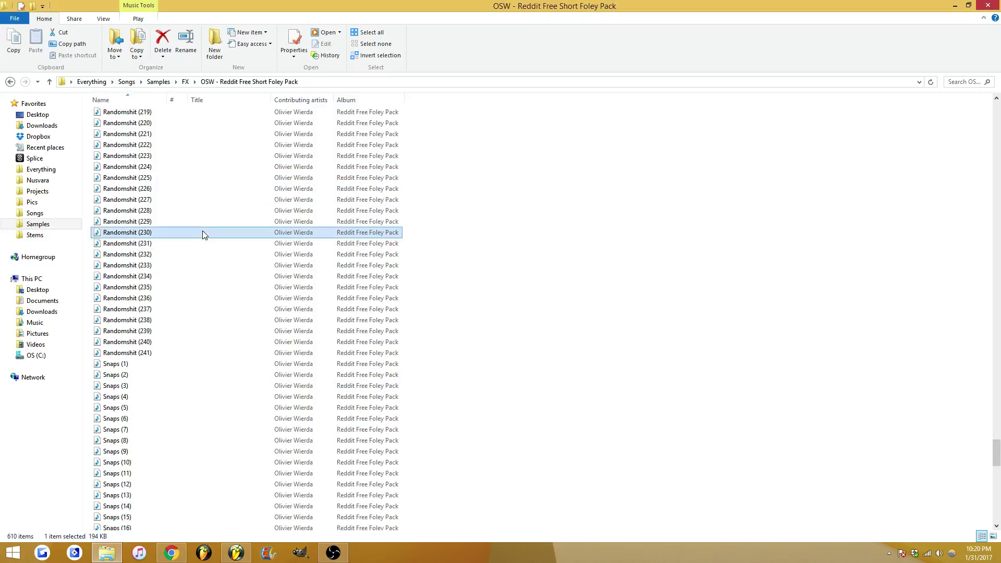
{"action": "key", "text": "alt+Tab"}
Play the Randomshit (231) clip from bar 9 and reopen its channel settings
{"action": "key", "text": "space"}
{"action": "key", "text": "space"}
{"action": "key", "text": "Escape"}
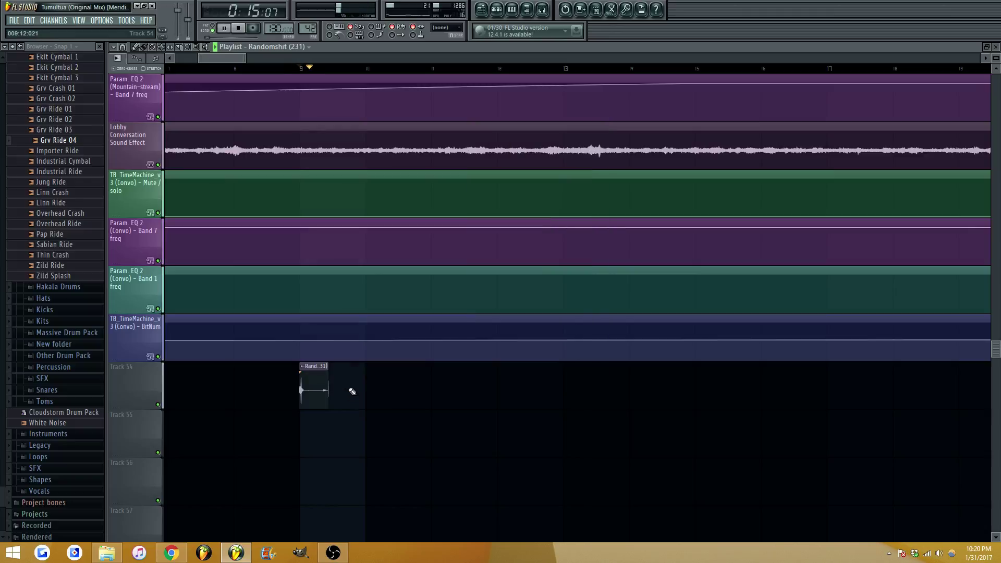
{"action": "key", "text": "space"}
{"action": "double_click", "coordinate": [307, 374]}
Route Randomshit (231) to its own mixer track and move that track between Spike Hats and Snare
{"action": "key", "text": "space"}
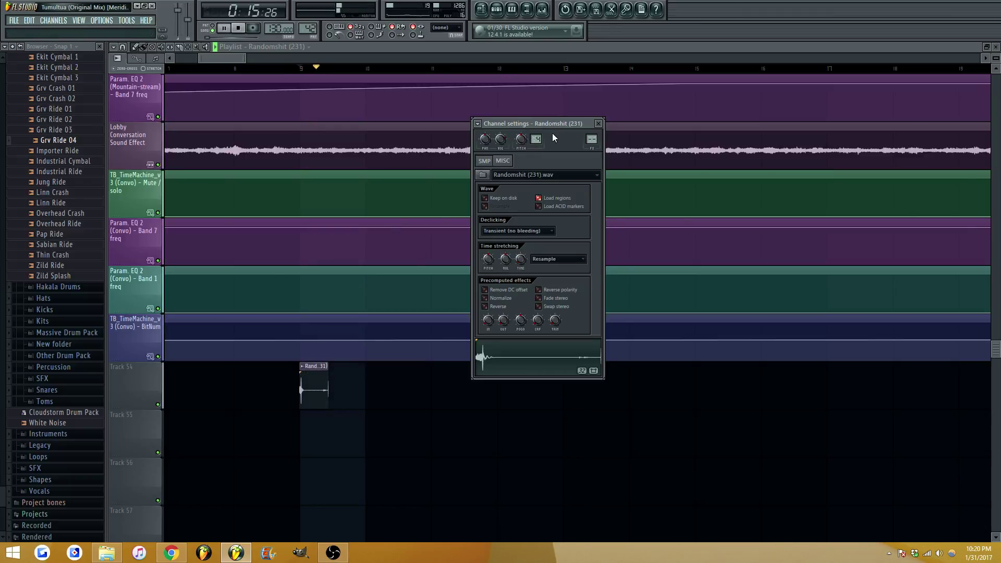
{"action": "key", "text": "F9"}
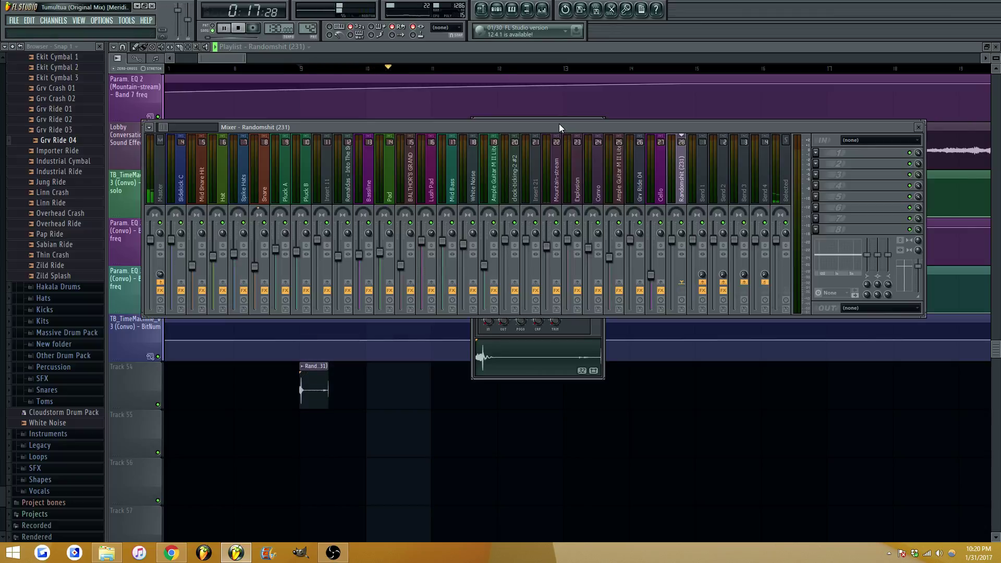
{"action": "key", "text": "space"}
{"action": "left_click_drag", "start_coordinate": [682, 187], "coordinate": [266, 185]}
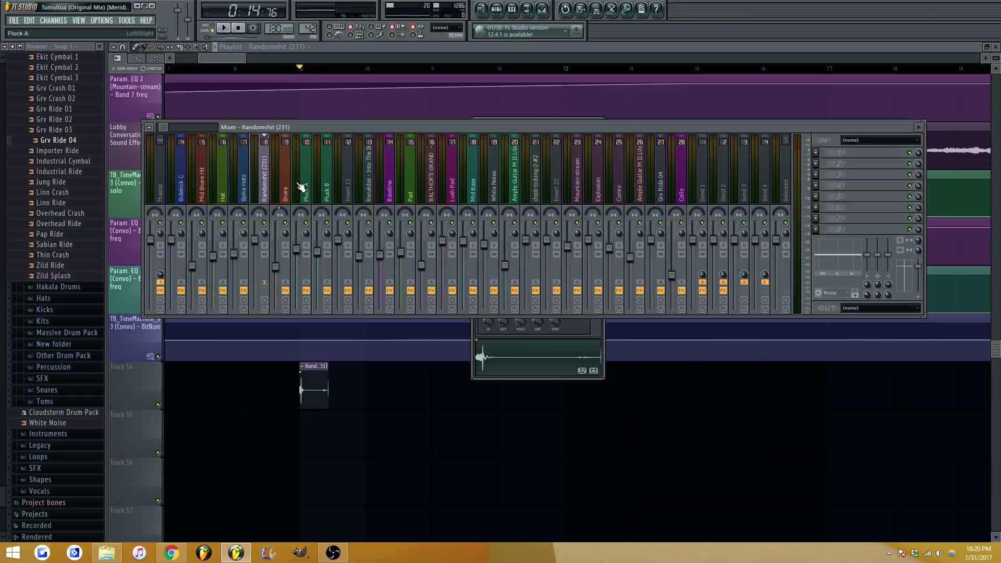
Add TB_Reverb_v3 to effect slot 5 of the Randomshit (231) track and set its T60 reverb tail to 6.53 s
{"action": "key", "text": "space"}
{"action": "left_click", "coordinate": [811, 191]}
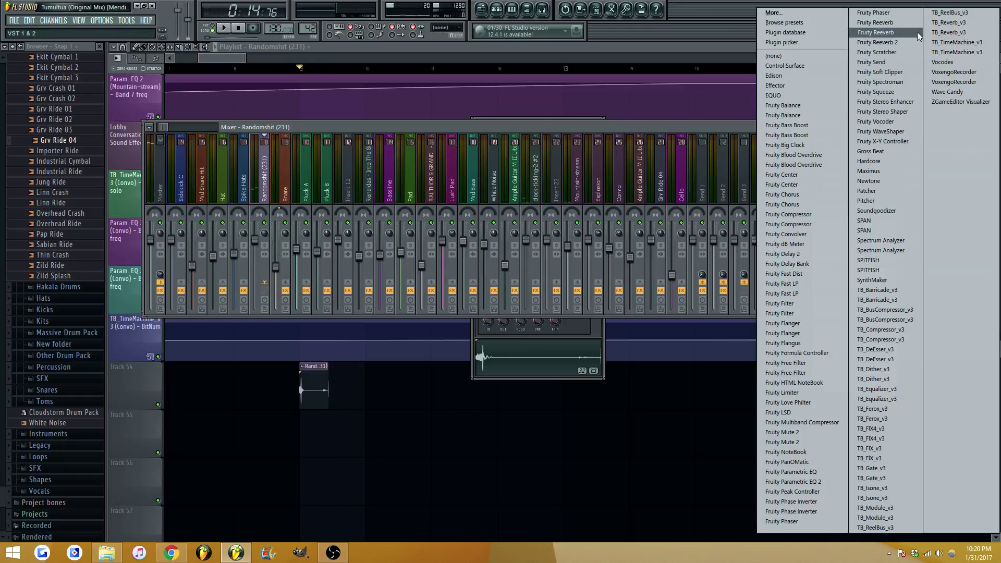
{"action": "left_click", "coordinate": [949, 32]}
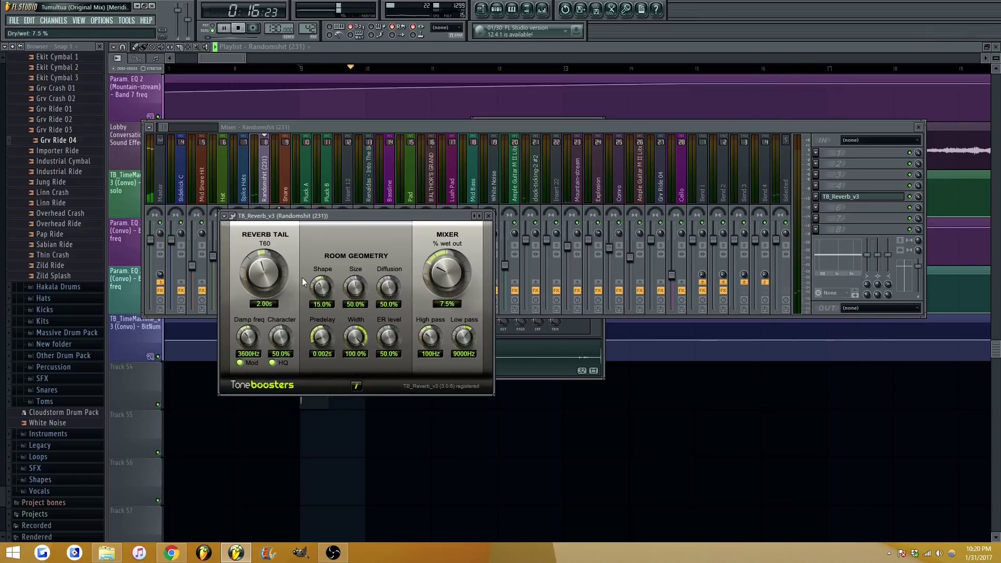
{"action": "left_click_drag", "start_coordinate": [276, 275], "coordinate": [307, 243]}
{"action": "left_click", "coordinate": [487, 216]}
{"action": "left_click", "coordinate": [837, 200]}
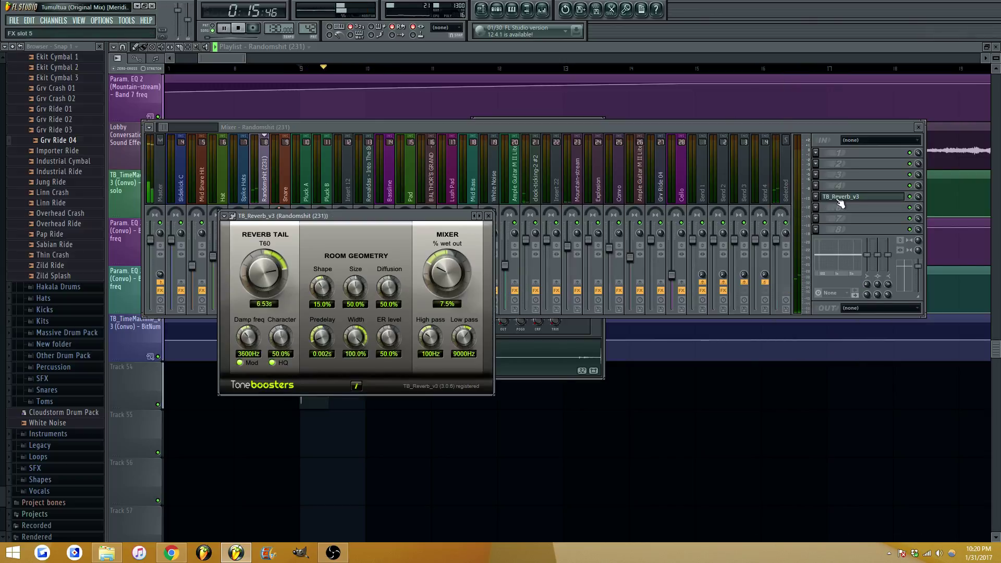
{"action": "key", "text": "Escape"}
{"action": "key", "text": "Escape"}
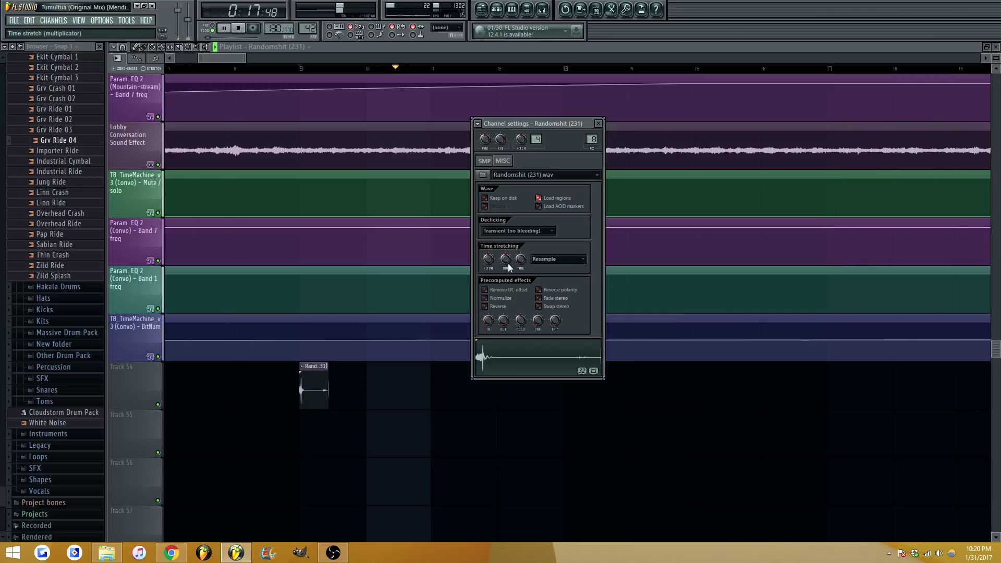
Adjust the time-stretching pitch of Randomshit (231) in Auto mode and pan the channel 66% left while auditioning the clip
{"action": "left_click_drag", "start_coordinate": [491, 257], "coordinate": [489, 261]}
{"action": "key", "text": "space"}
{"action": "key", "text": "space"}
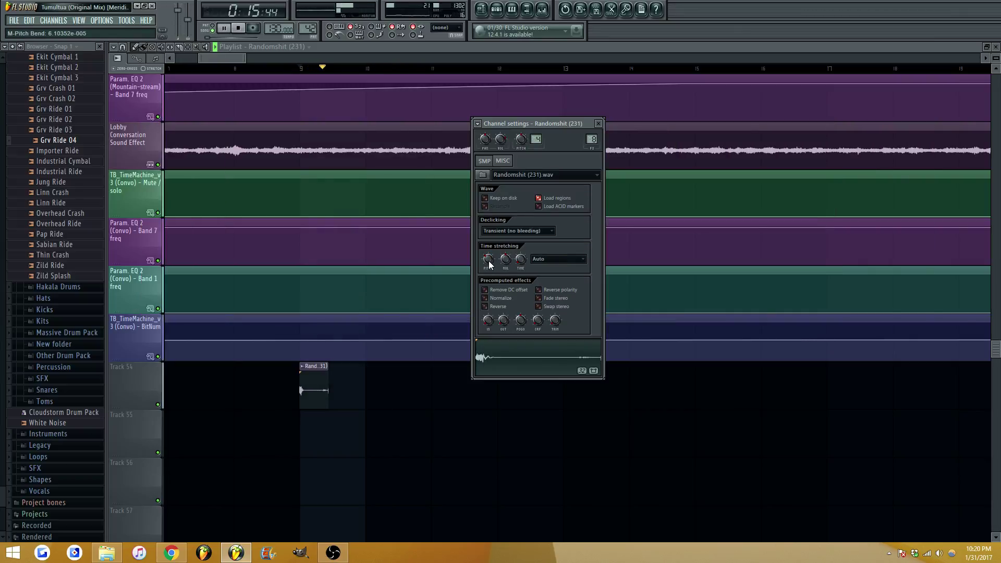
{"action": "key", "text": "space"}
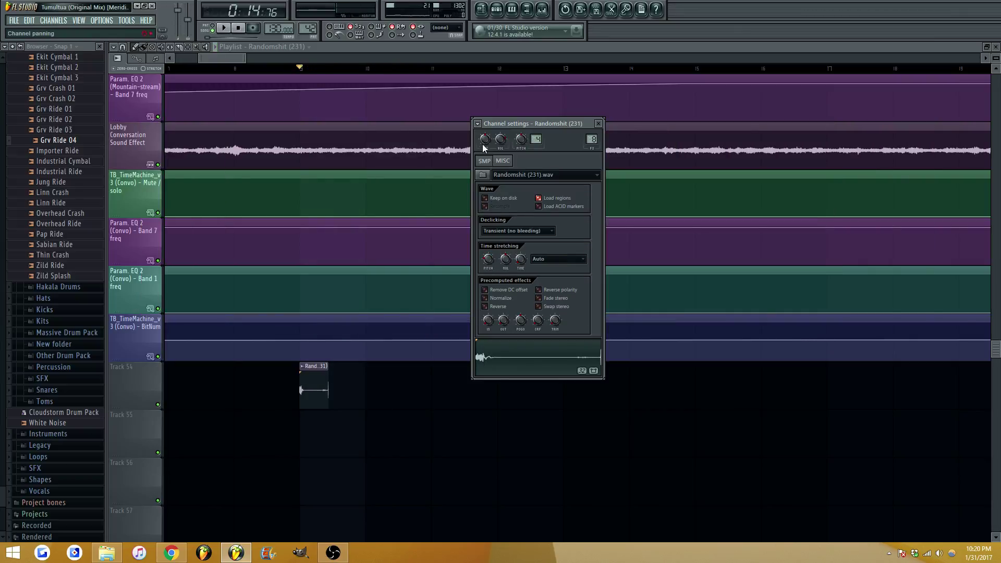
{"action": "key", "text": "space"}
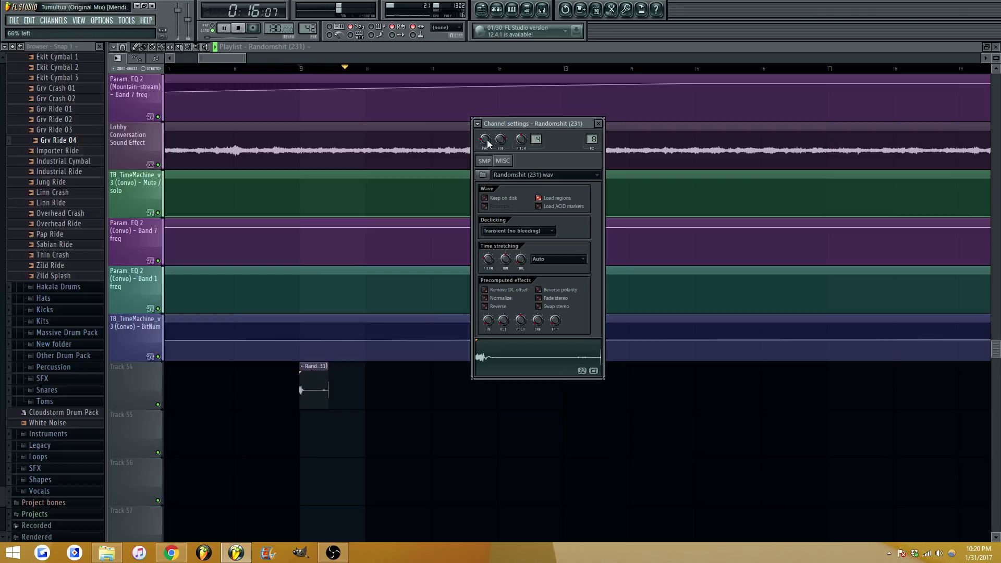
Add Fruity Parametric EQ 2 to slot 2 of the Randomshit (231) track with band 1 as a high pass at 227 Hz
{"action": "left_click", "coordinate": [542, 8]}
{"action": "left_click", "coordinate": [822, 148]}
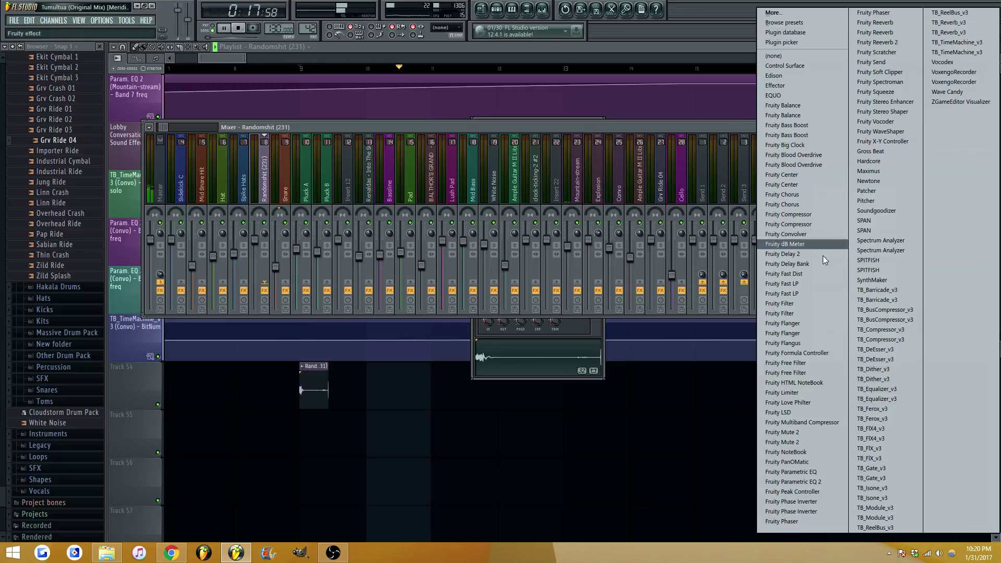
{"action": "left_click", "coordinate": [820, 483]}
{"action": "left_click_drag", "start_coordinate": [396, 173], "coordinate": [390, 170]}
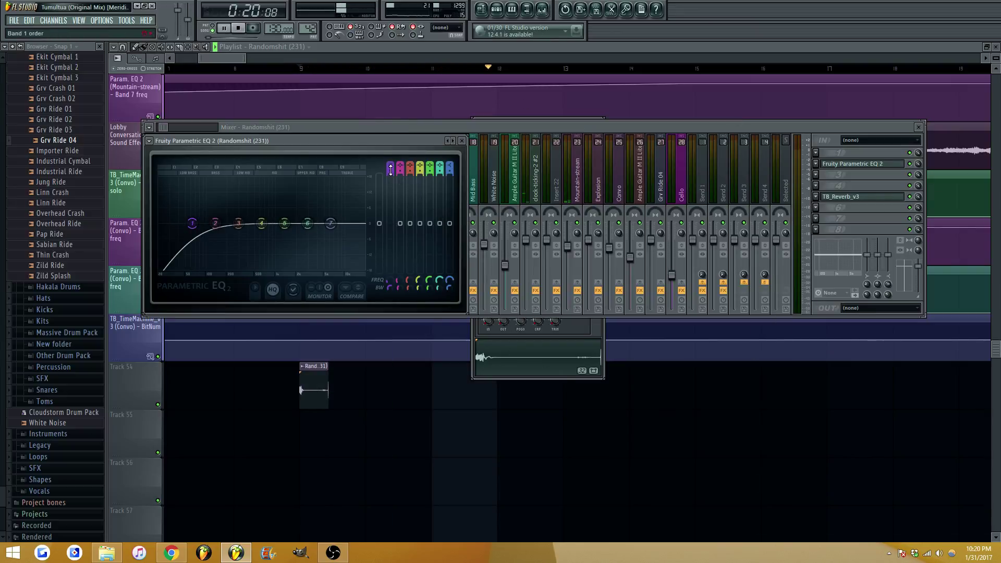
{"action": "left_click_drag", "start_coordinate": [193, 223], "coordinate": [231, 223]}
{"action": "left_click_drag", "start_coordinate": [390, 170], "coordinate": [389, 175]}
{"action": "key", "text": "space"}
{"action": "left_click_drag", "start_coordinate": [231, 223], "coordinate": [231, 224]}
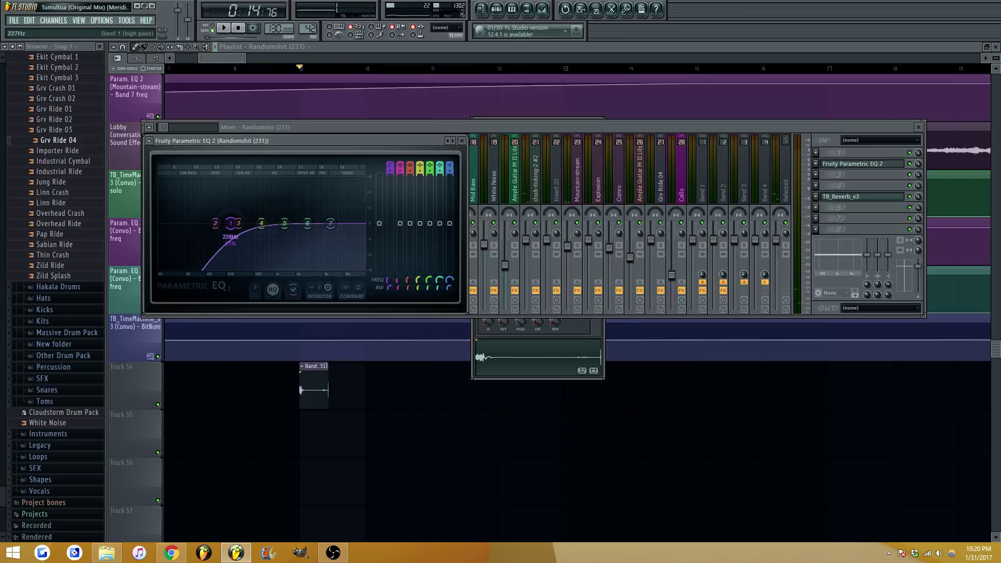
Play the clip and set the high pass of TB_Reverb_v3 on the Randomshit (231) track to 383 Hz
{"action": "key", "text": "space"}
{"action": "left_click", "coordinate": [841, 197]}
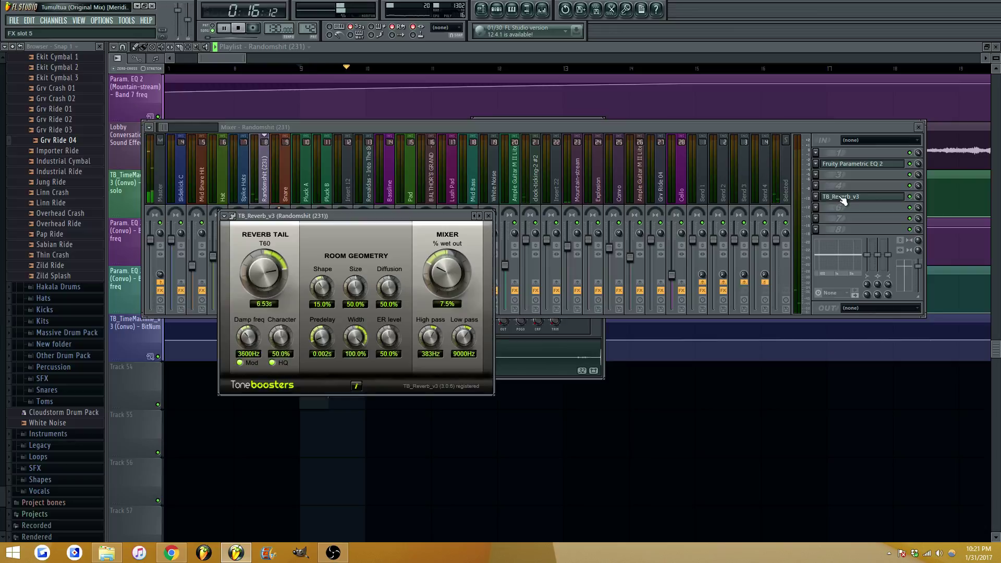
{"action": "left_click", "coordinate": [841, 196]}
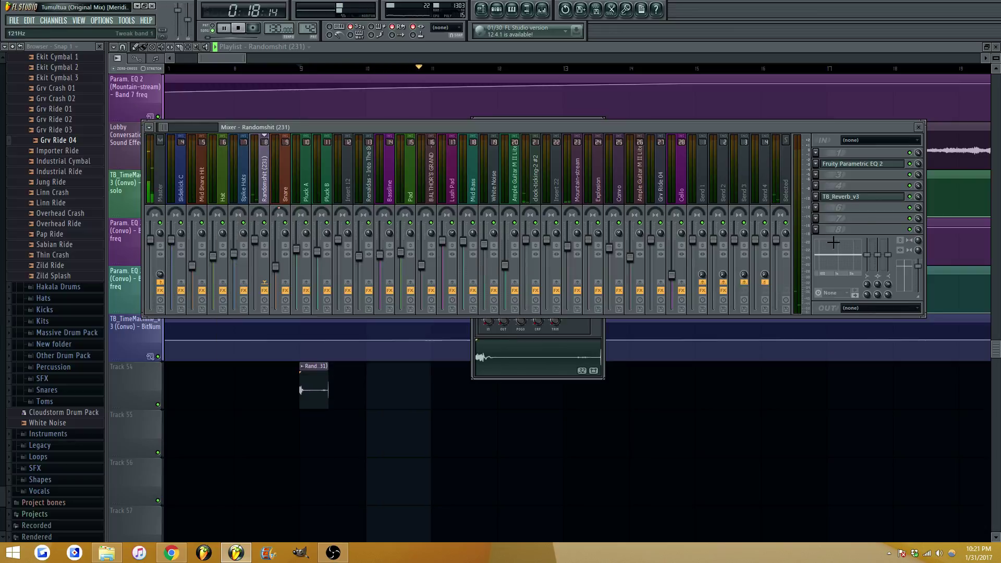
Add TB_TimeMachine_v3 to effect slot 7 of the Randomshit (231) track and audition the clip through it
{"action": "left_click", "coordinate": [816, 219]}
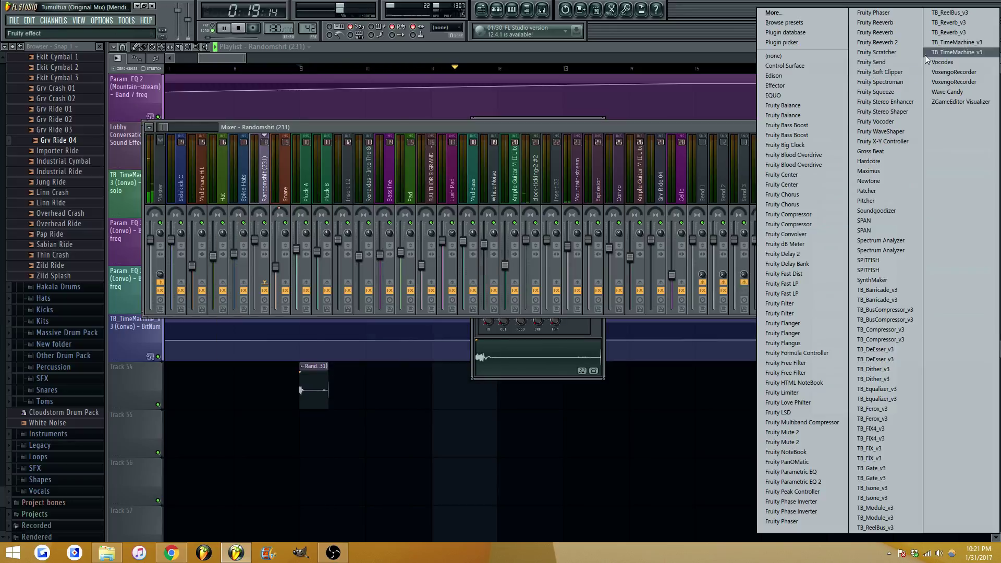
{"action": "key", "text": "space"}
{"action": "left_click", "coordinate": [968, 52]}
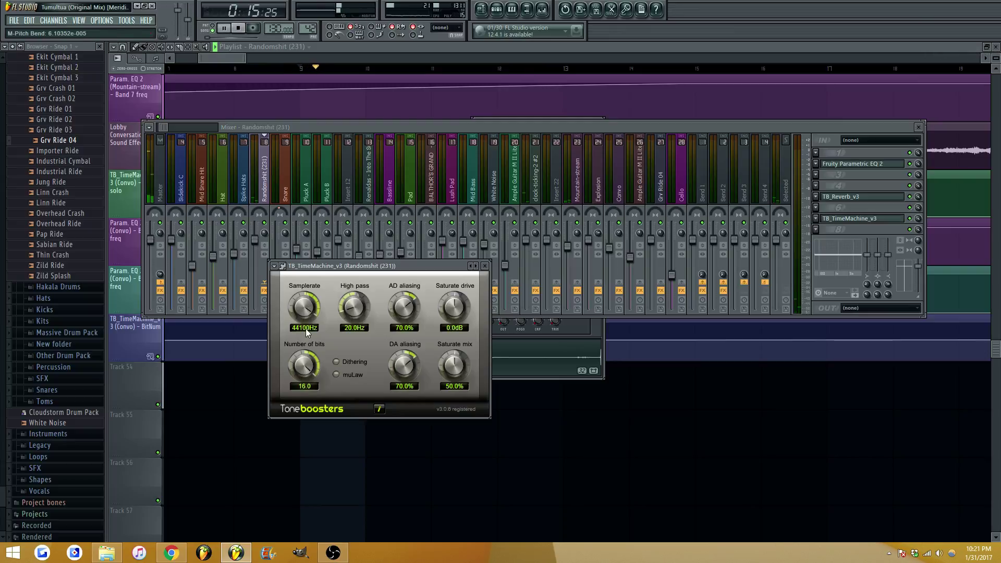
{"action": "left_click", "coordinate": [841, 219]}
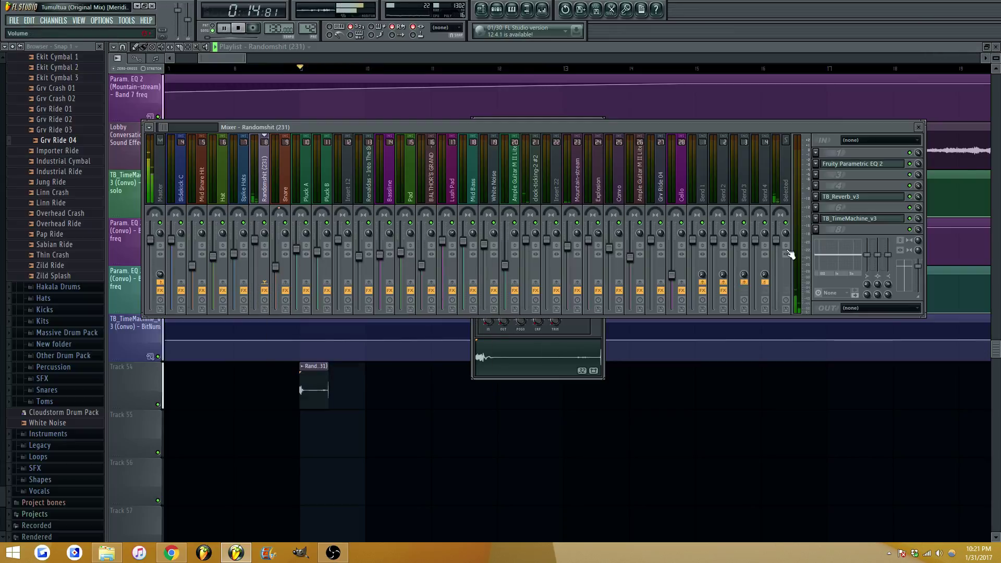
{"action": "left_click", "coordinate": [842, 219]}
{"action": "left_click", "coordinate": [484, 266]}
{"action": "key", "text": "space"}
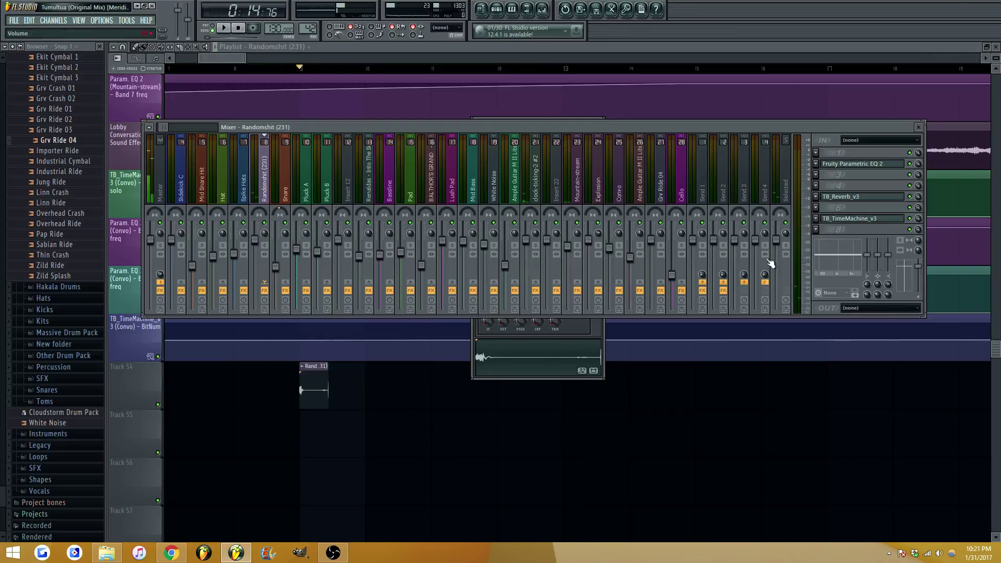
Set TB_TimeMachine_v3 to 13.9 bits and a 12929 Hz sample rate, replaying the clip to compare
{"action": "left_click", "coordinate": [870, 219]}
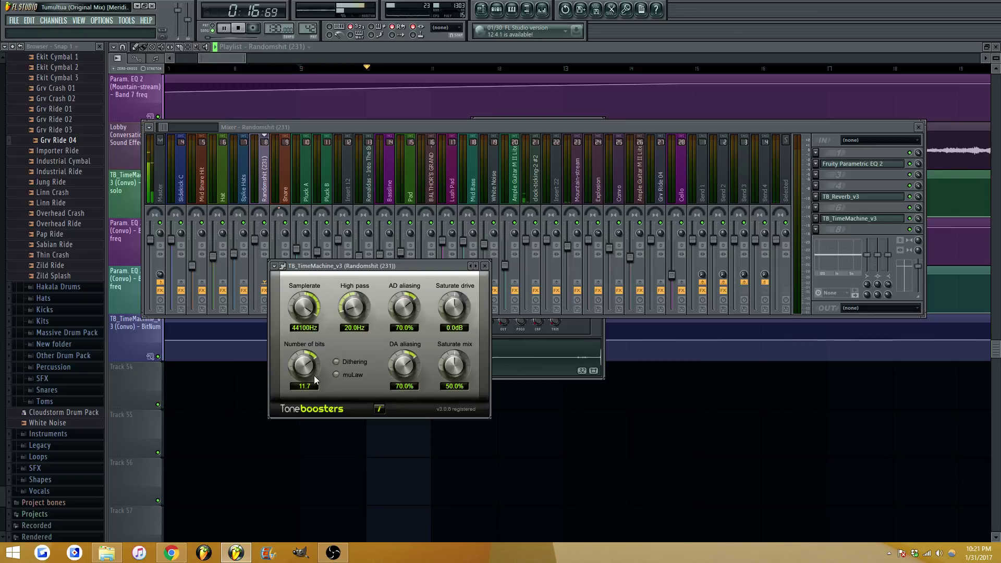
{"action": "key", "text": "Escape"}
{"action": "key", "text": "space"}
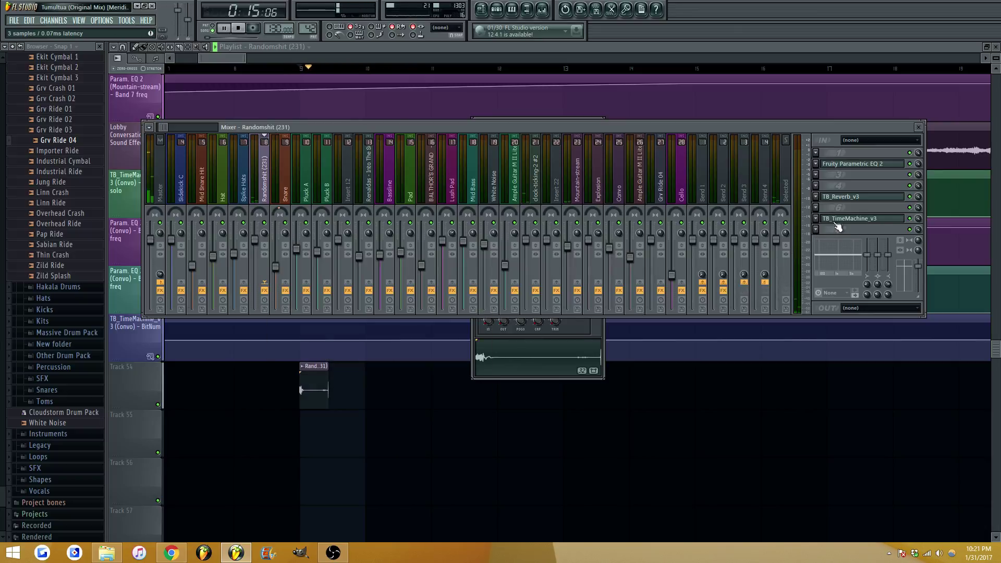
{"action": "left_click", "coordinate": [841, 220]}
{"action": "left_click_drag", "start_coordinate": [306, 328], "coordinate": [285, 384]}
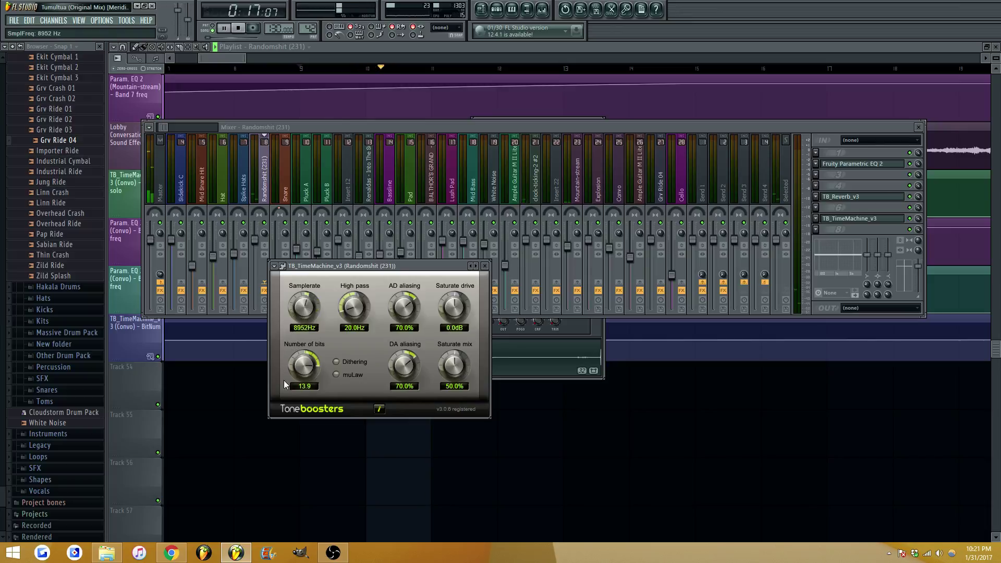
{"action": "left_click_drag", "start_coordinate": [312, 305], "coordinate": [316, 299]}
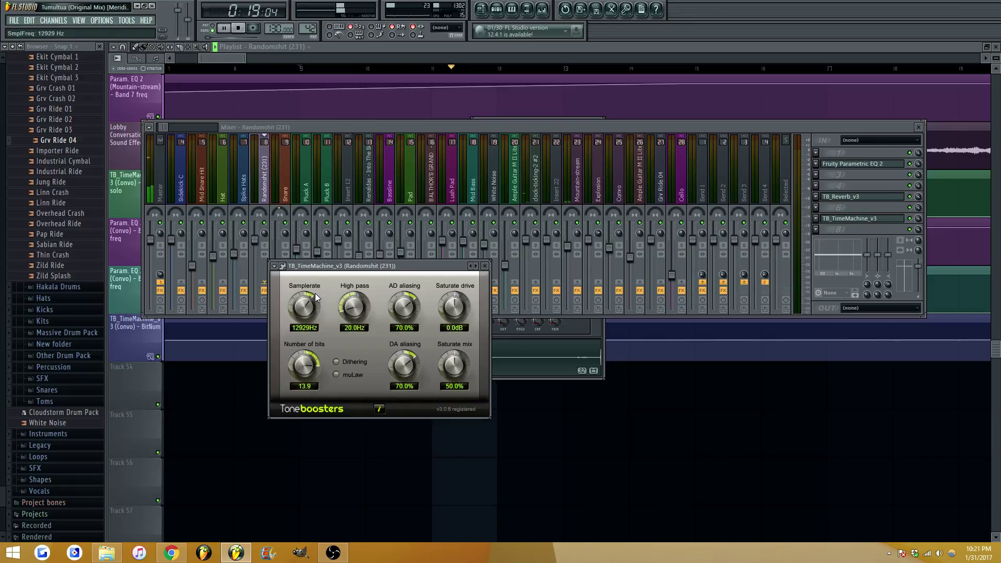
{"action": "key", "text": "Escape"}
{"action": "key", "text": "space"}
{"action": "key", "text": "space"}
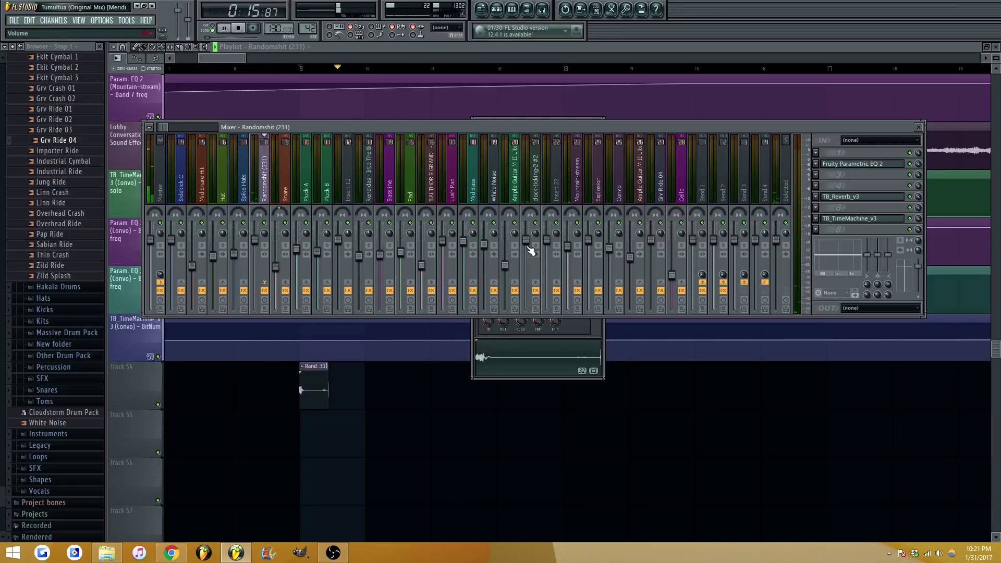
Close the mixer and channel settings, and play the playlist from ahead of the Randomshit (231) clip
{"action": "key", "text": "Escape"}
{"action": "key", "text": "Escape"}
{"action": "key", "text": "space"}
{"action": "key", "text": "Escape"}
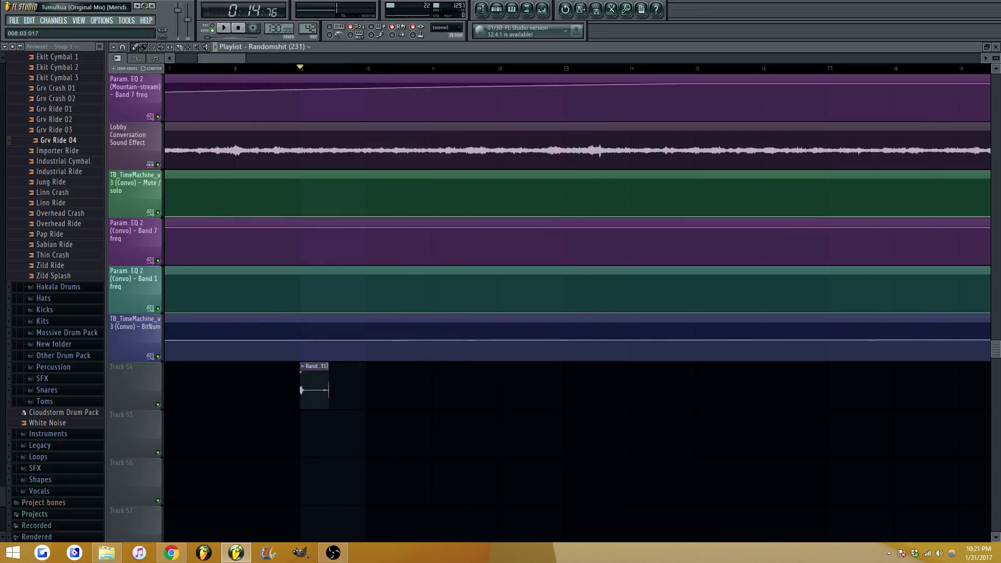
{"action": "scroll", "coordinate": [259, 70], "scroll_direction": "down", "scroll_amount": 2}
{"action": "left_click", "coordinate": [238, 67]}
{"action": "scroll", "coordinate": [342, 342], "scroll_direction": "down", "scroll_amount": 1, "text": "ctrl"}
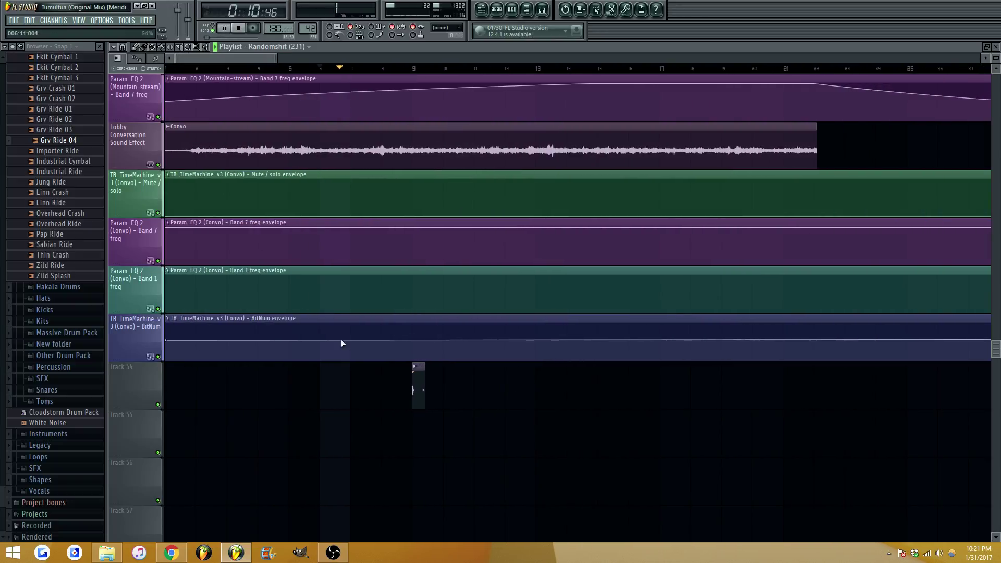
Open the channel settings of Randomshit (231) during playback and show its miscellaneous levels adjustment
{"action": "double_click", "coordinate": [417, 383]}
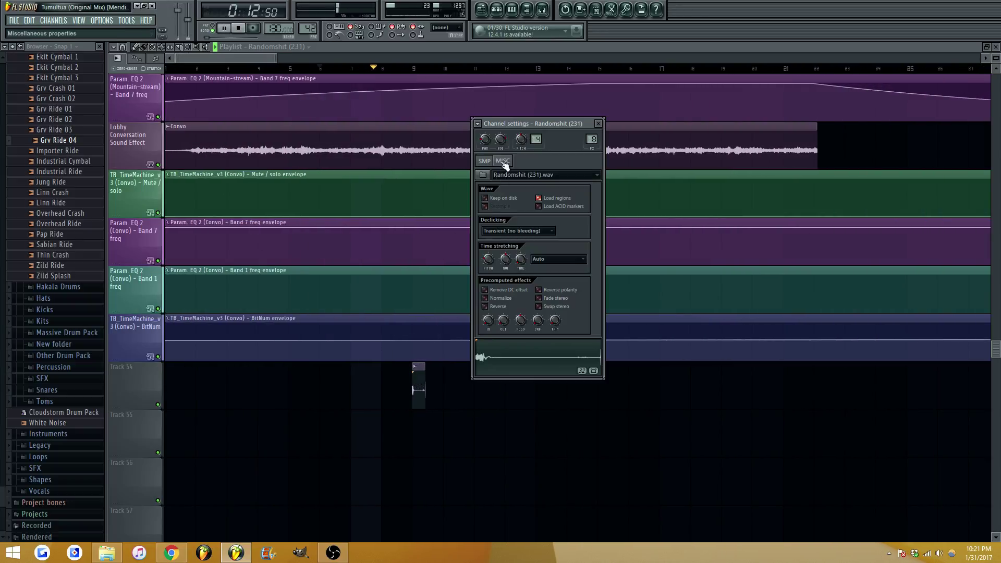
{"action": "left_click", "coordinate": [542, 9]}
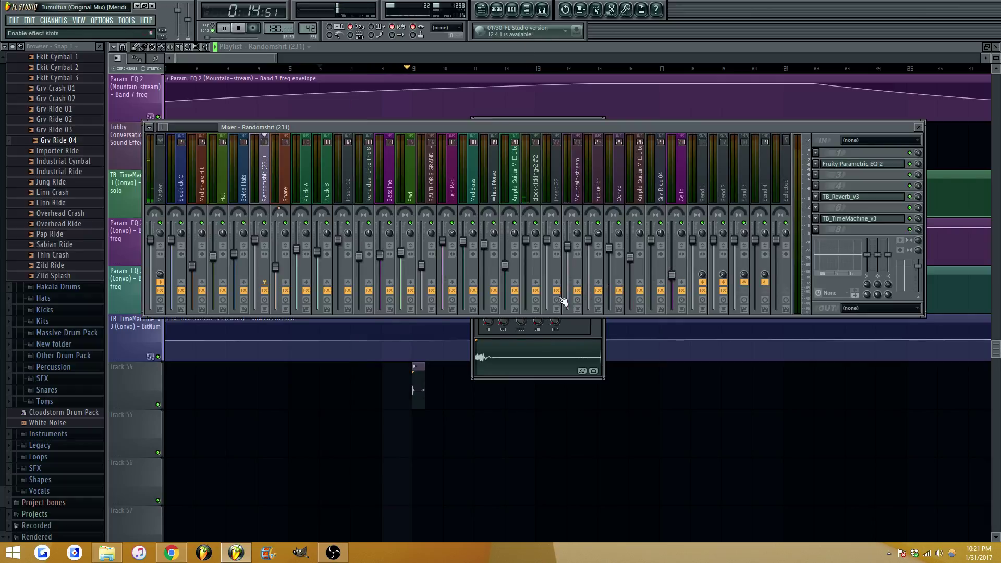
{"action": "key", "text": "F9"}
{"action": "left_click", "coordinate": [501, 161]}
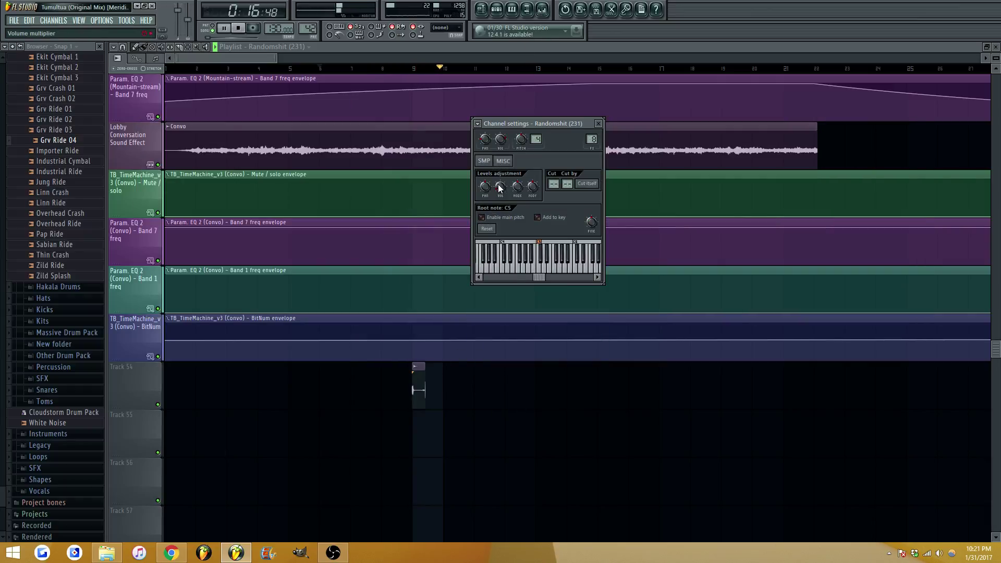
Stop playback at bar 9 and add Fruity WaveShaper to effect slot 4 of the Randomshit (231) track
{"action": "left_click", "coordinate": [542, 10]}
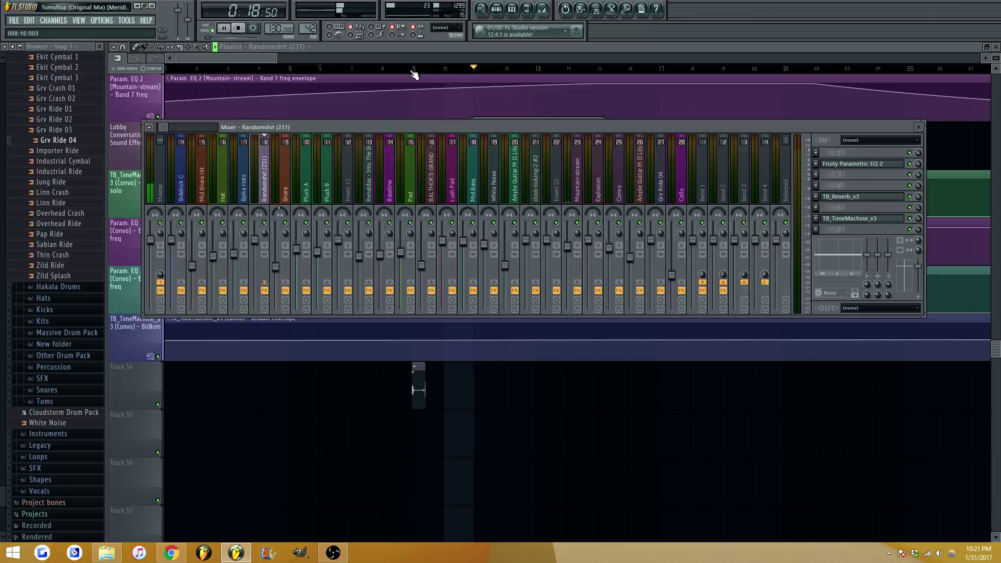
{"action": "left_click", "coordinate": [412, 70]}
{"action": "key", "text": "space"}
{"action": "left_click", "coordinate": [542, 9]}
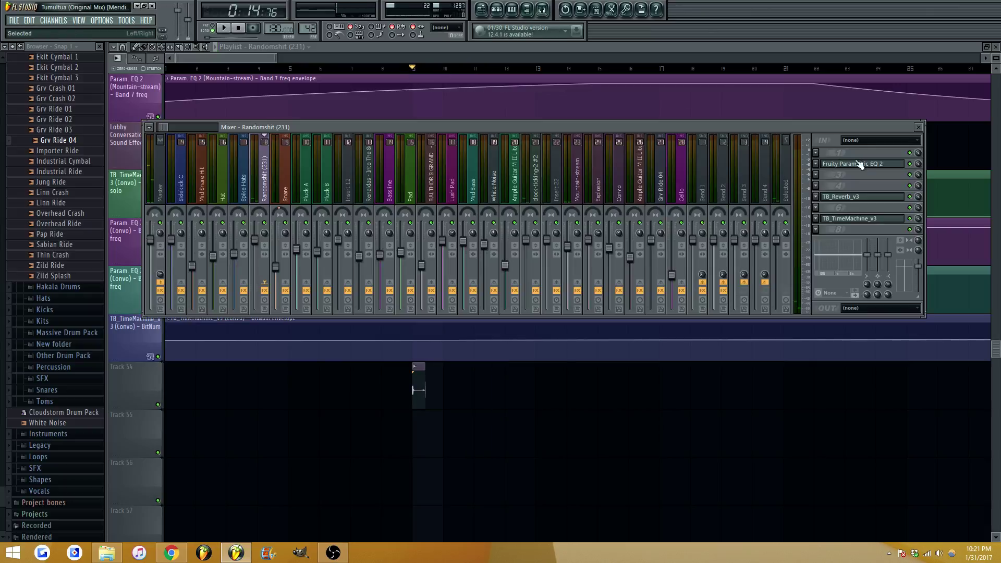
{"action": "left_click", "coordinate": [816, 181]}
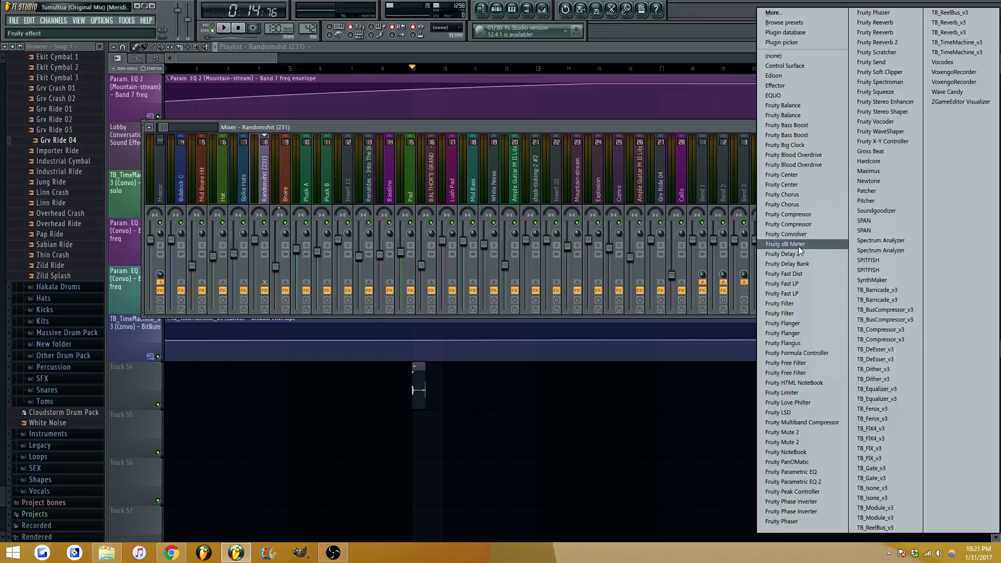
{"action": "left_click", "coordinate": [881, 132]}
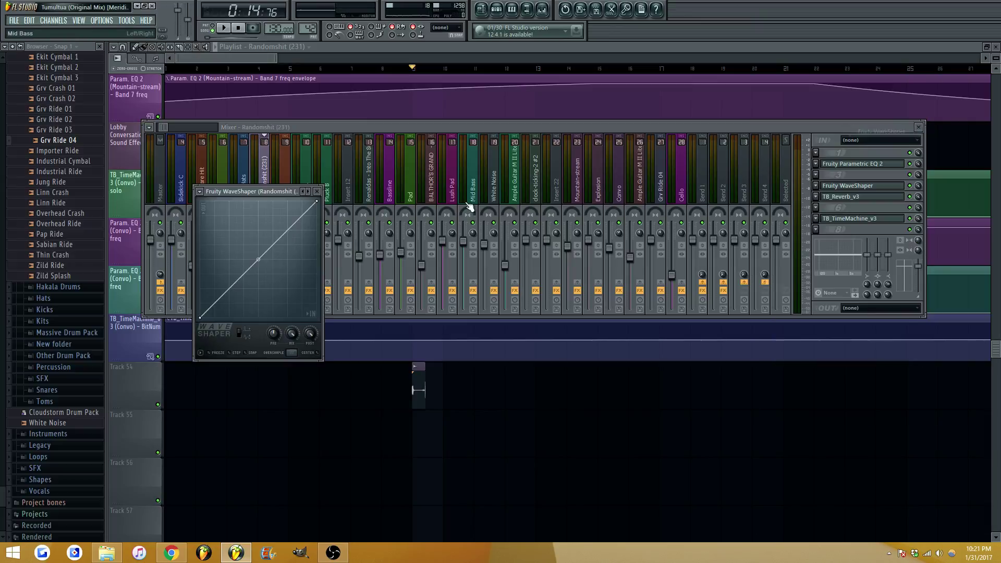
Raise the start of the WaveShaper curve to about 0.13 and lower its post gain to 5% while replaying the clip
{"action": "left_click_drag", "start_coordinate": [229, 299], "coordinate": [200, 304]}
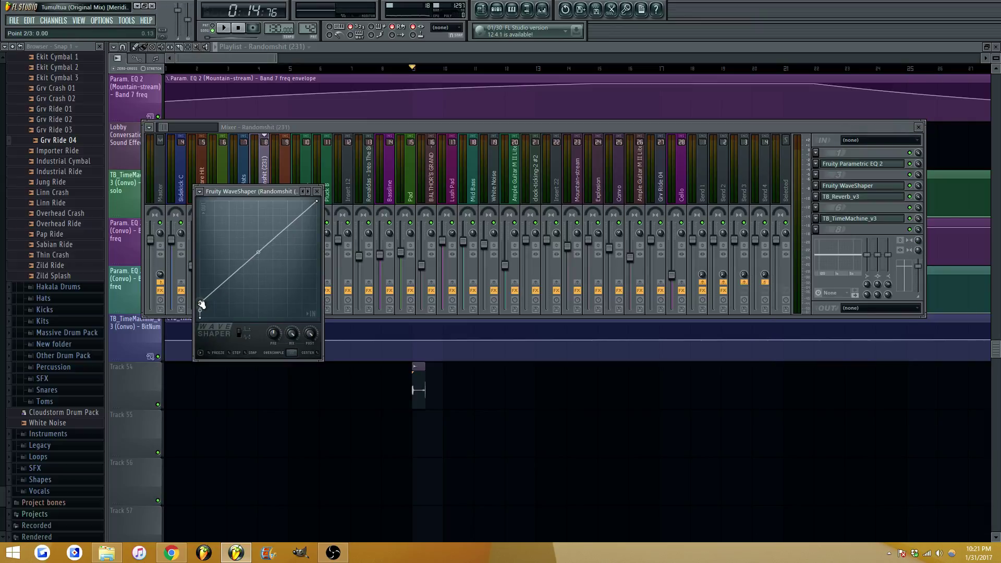
{"action": "key", "text": "space"}
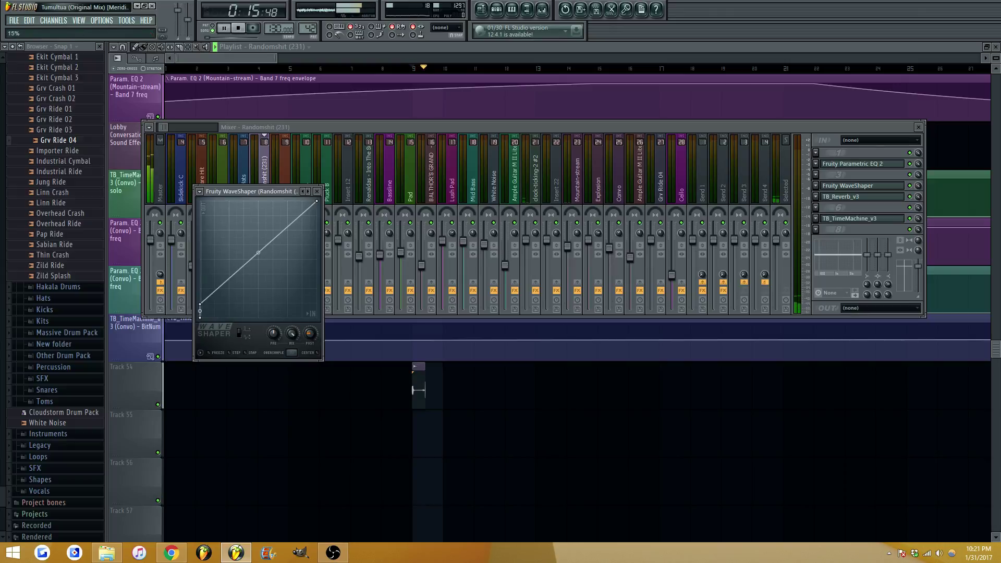
{"action": "key", "text": "space"}
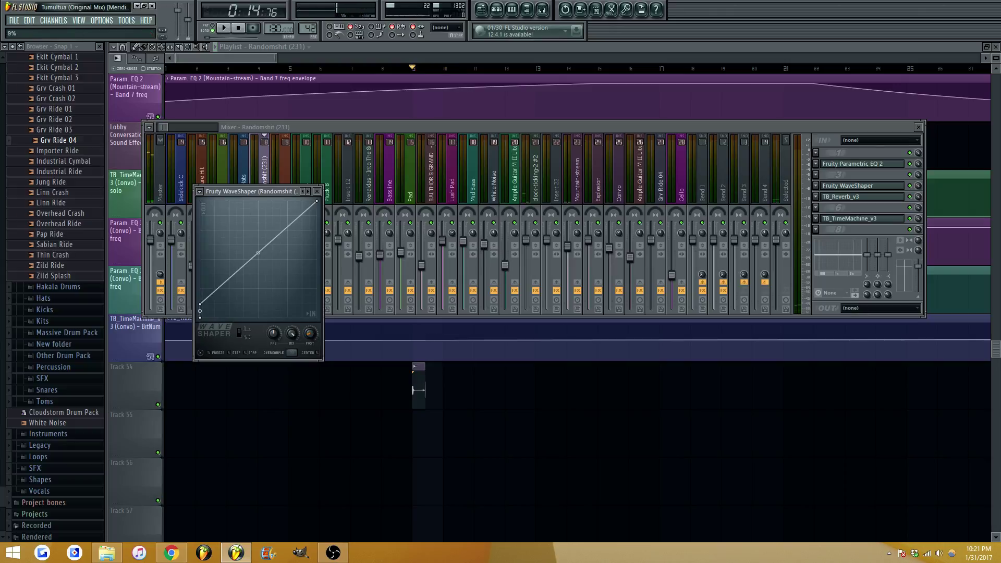
{"action": "key", "text": "space"}
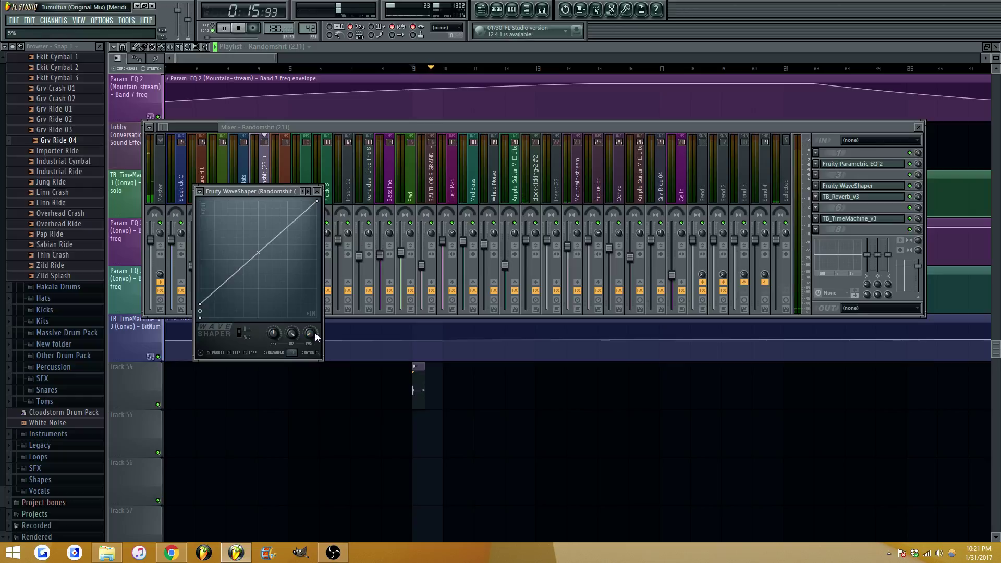
{"action": "key", "text": "space"}
{"action": "key", "text": "space"}
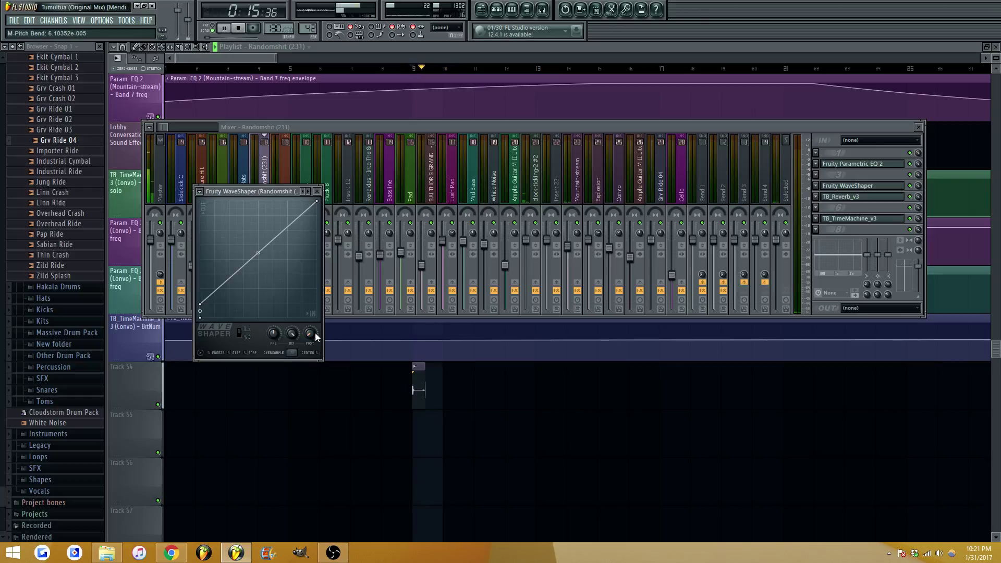
Replay the Randomshit (231) clip through the WaveShaper, and close the plugin and the mixer
{"action": "key", "text": "space"}
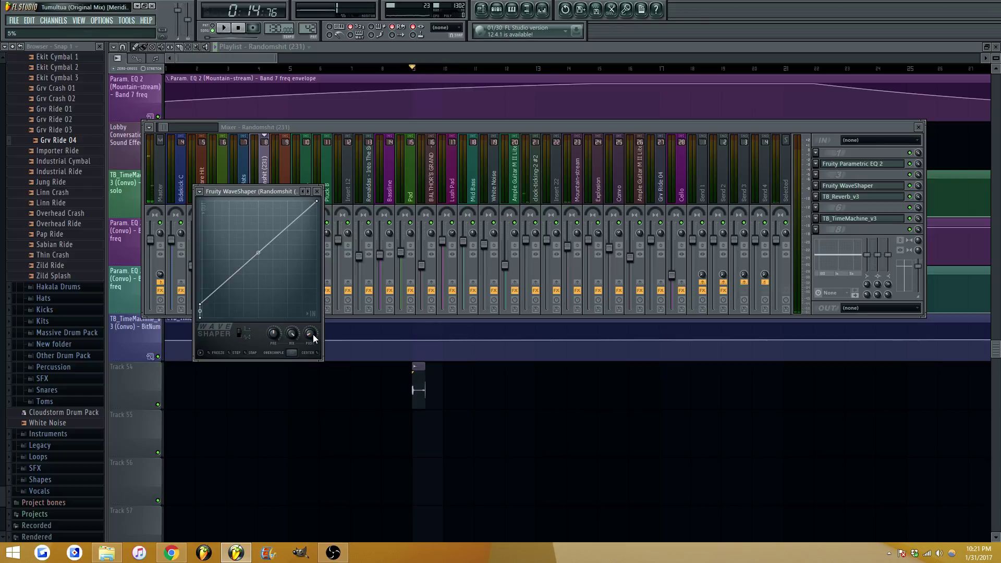
{"action": "key", "text": "space"}
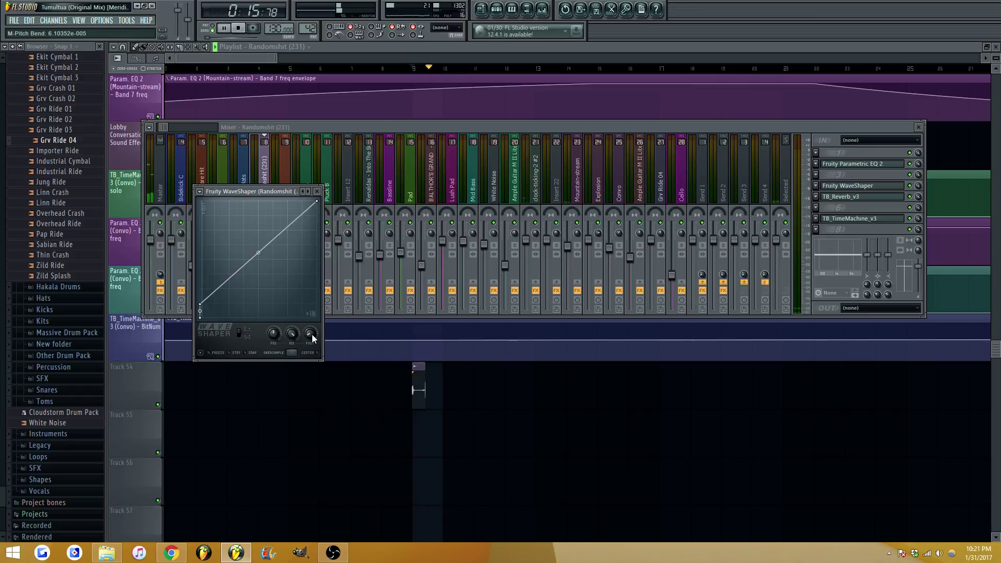
{"action": "key", "text": "Escape"}
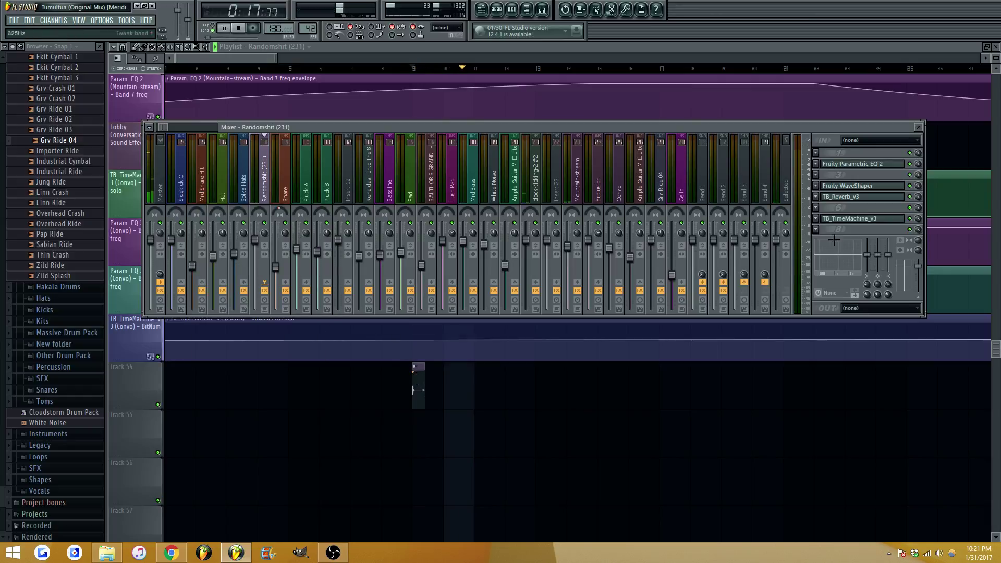
{"action": "key", "text": "space"}
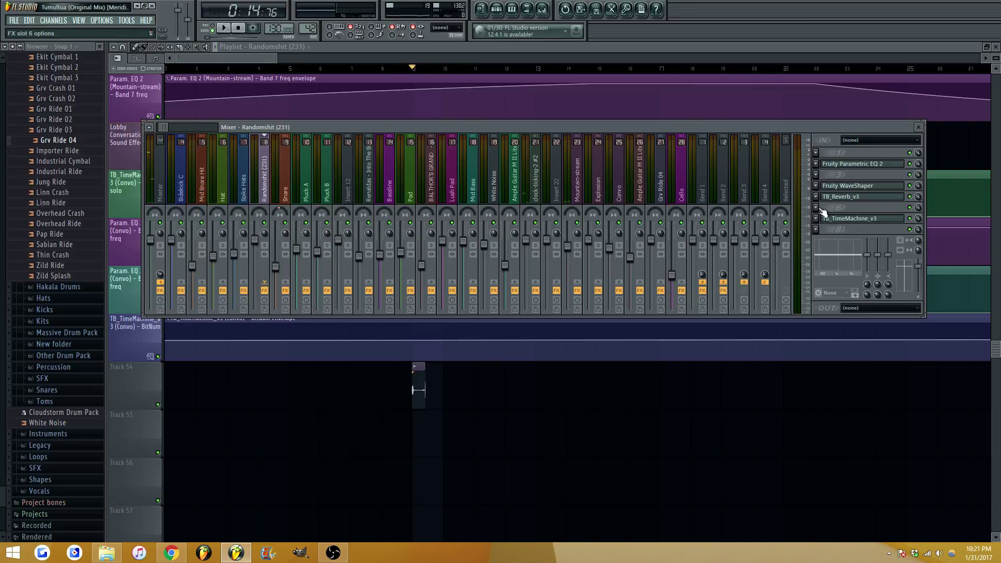
{"action": "key", "text": "Escape"}
{"action": "key", "text": "space"}
Move the Randomshit (231) clip on Track 54 from bar 9 to 021:10:011, just before the Convo clip's end
{"action": "scroll", "coordinate": [418, 353], "scroll_direction": "down", "scroll_amount": 2}
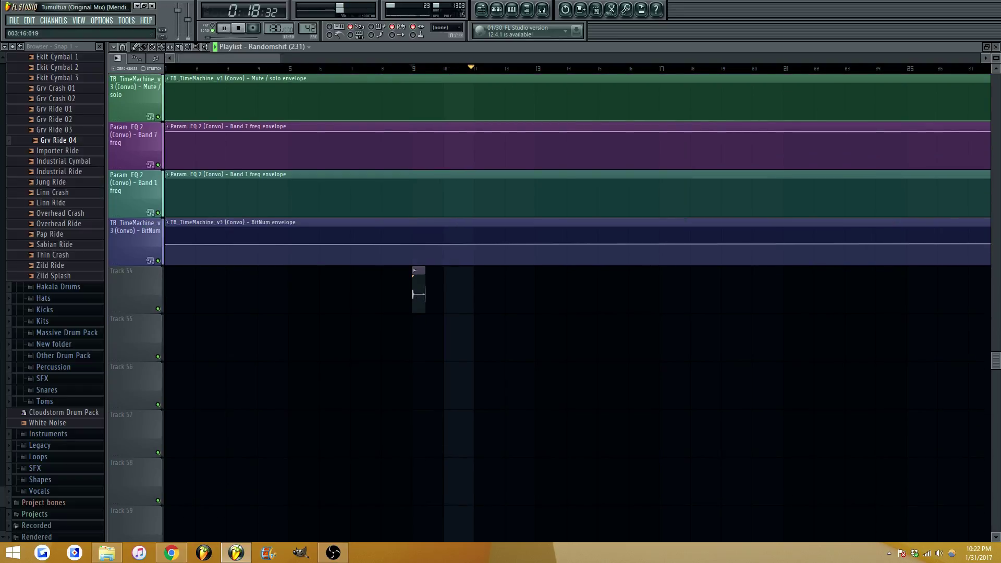
{"action": "scroll", "coordinate": [301, 279], "scroll_direction": "down", "scroll_amount": 2}
{"action": "left_click_drag", "start_coordinate": [333, 304], "coordinate": [620, 314]}
{"action": "scroll", "coordinate": [620, 314], "scroll_direction": "up", "scroll_amount": 3}
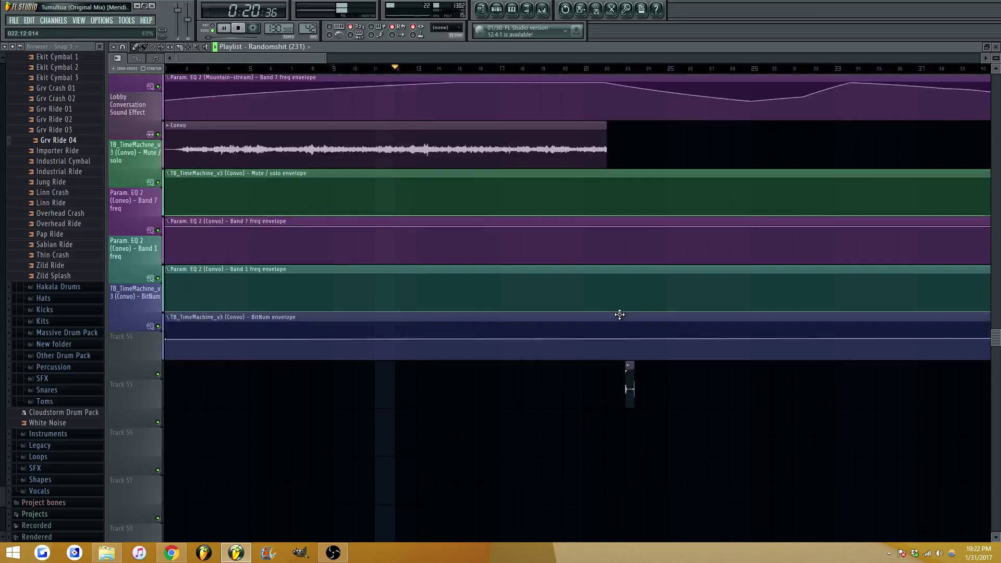
{"action": "scroll", "coordinate": [630, 388], "scroll_direction": "down", "scroll_amount": 1}
{"action": "left_click_drag", "start_coordinate": [630, 391], "coordinate": [598, 391]}
{"action": "scroll", "coordinate": [402, 178], "scroll_direction": "up", "scroll_amount": 3}
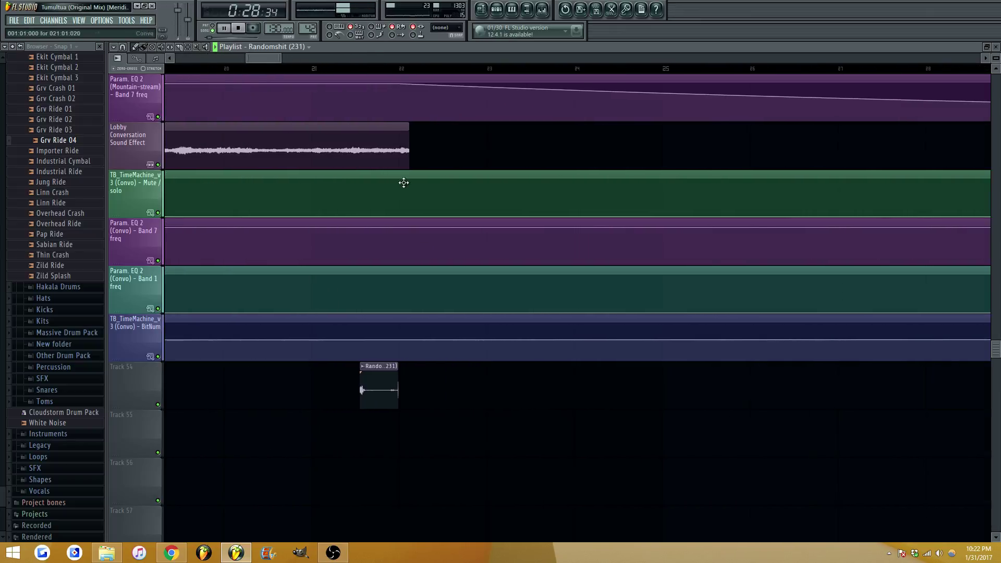
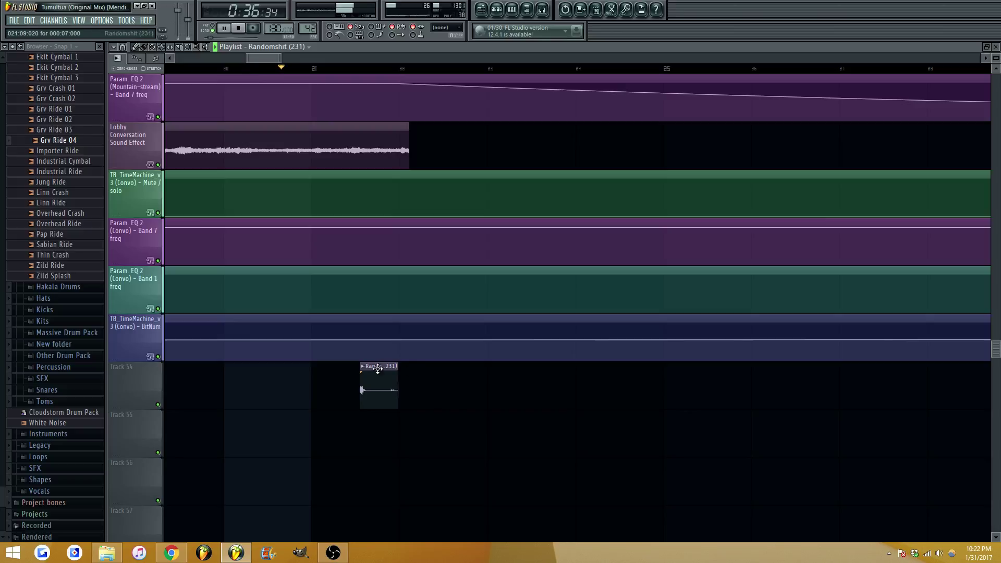
{"action": "left_click_drag", "start_coordinate": [376, 365], "coordinate": [384, 368]}
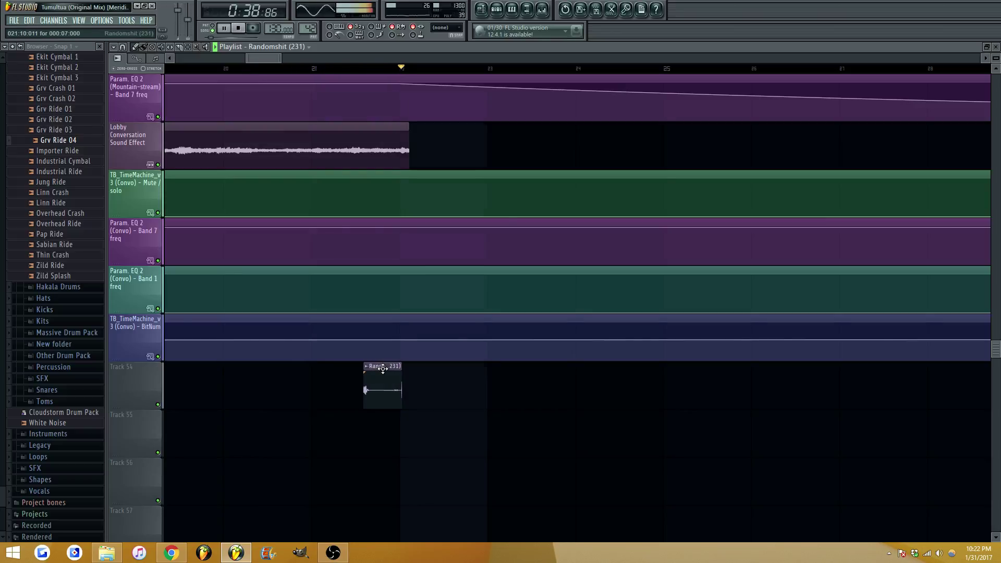
Open the miscellaneous channel settings of Randomshit (231) and replay the clip from just ahead of it in bar 21
{"action": "left_click", "coordinate": [347, 68]}
{"action": "double_click", "coordinate": [379, 379]}
{"action": "key", "text": "space"}
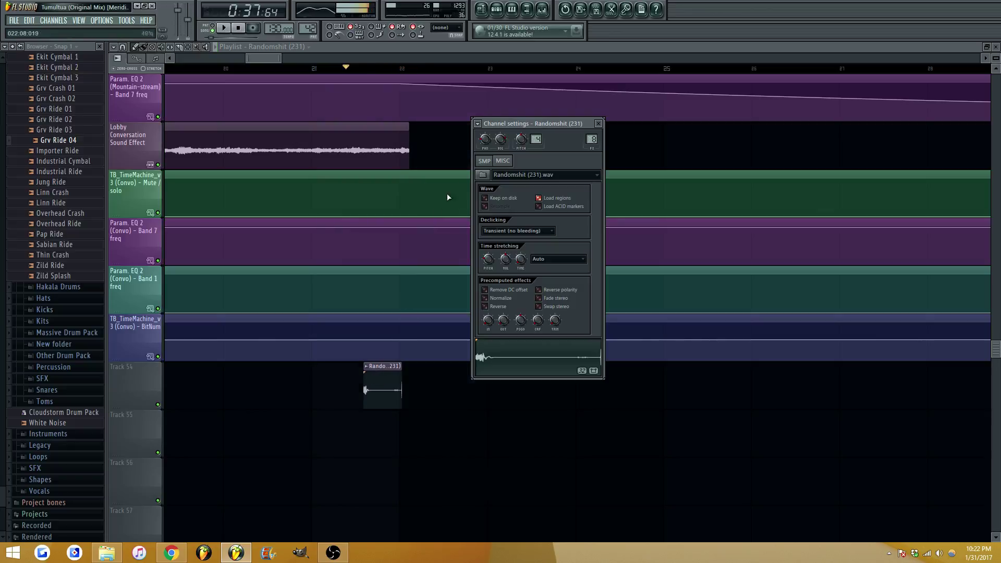
{"action": "left_click", "coordinate": [503, 161]}
{"action": "key", "text": "space"}
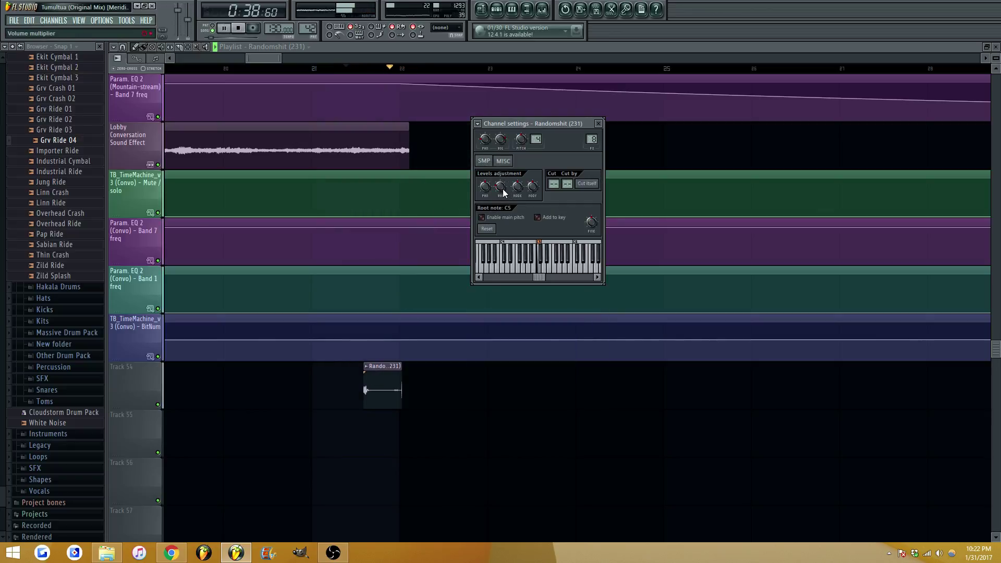
{"action": "key", "text": "space"}
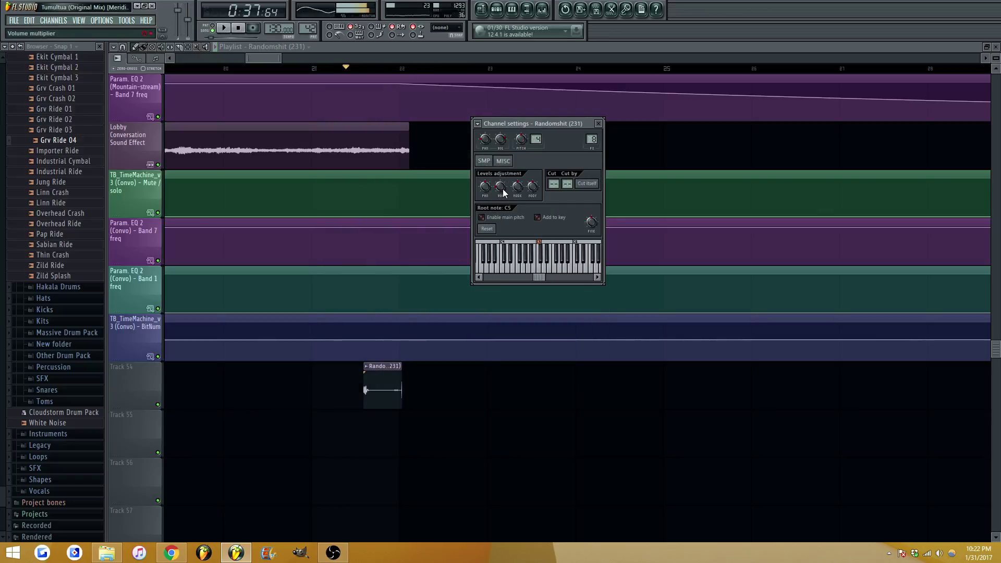
Open the mixer and mute the Explosion track while replaying the passage leading into bar 22
{"action": "key", "text": "space"}
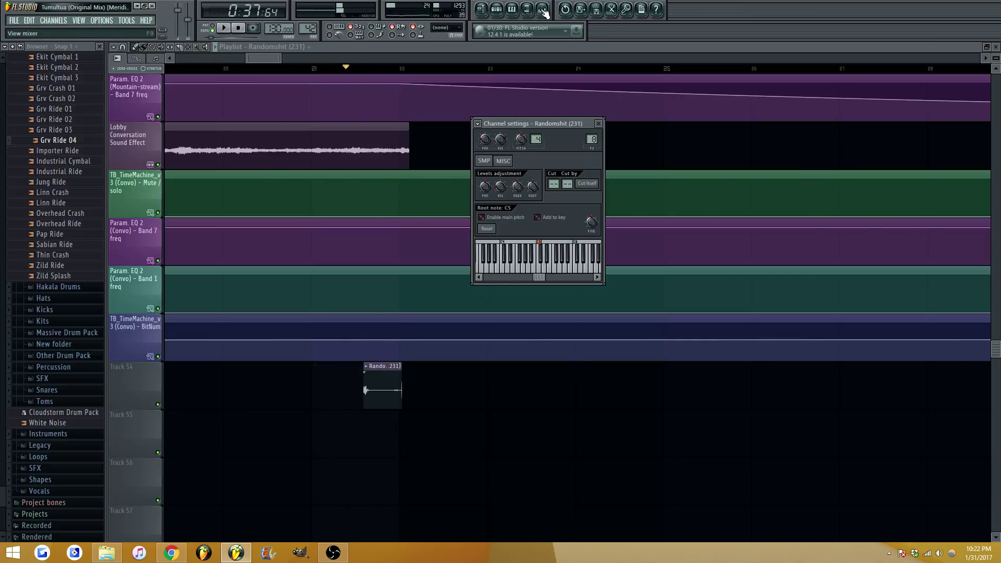
{"action": "left_click", "coordinate": [540, 10]}
{"action": "key", "text": "space"}
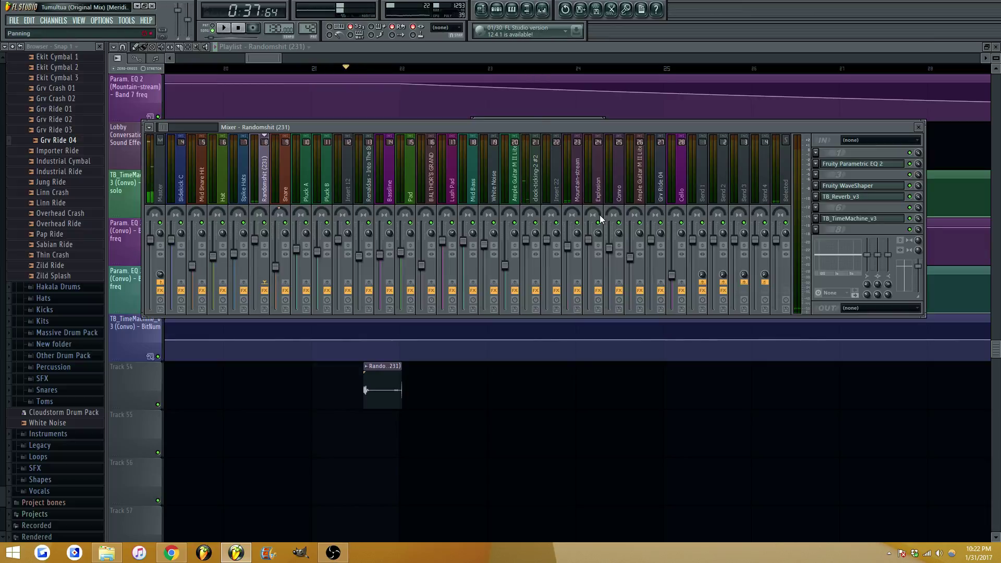
{"action": "key", "text": "space"}
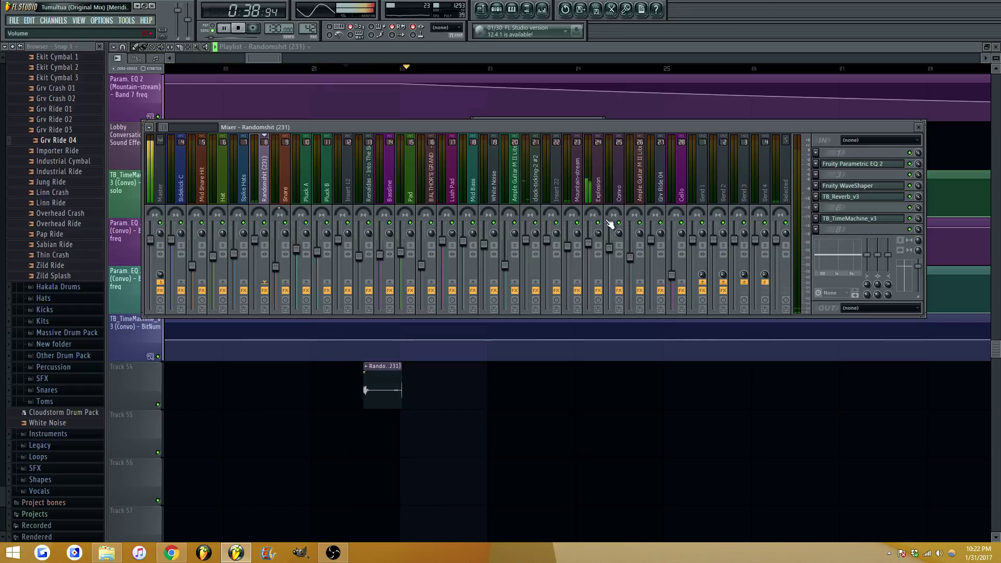
{"action": "key", "text": "space"}
{"action": "key", "text": "space"}
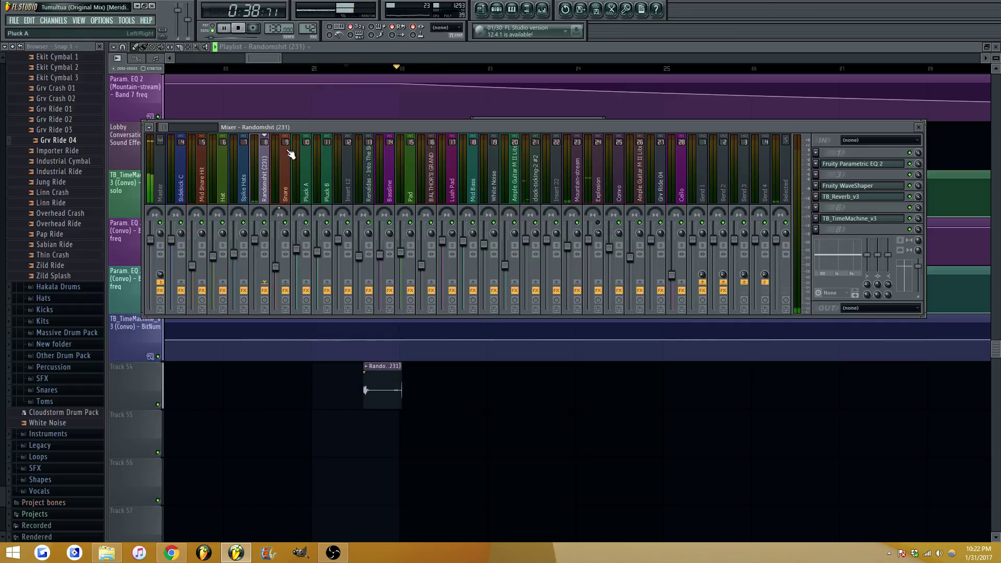
Look through the mixer's insert tracks while replaying the Randomshit (231) clip
{"action": "left_click_drag", "start_coordinate": [161, 129], "coordinate": [167, 133]}
{"action": "key", "text": "space"}
{"action": "key", "text": "space"}
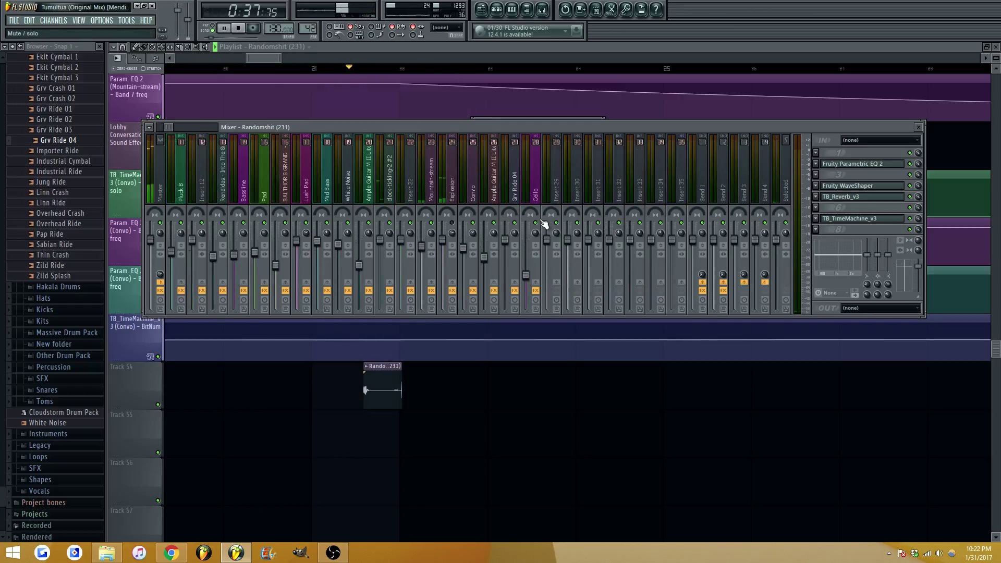
{"action": "key", "text": "space"}
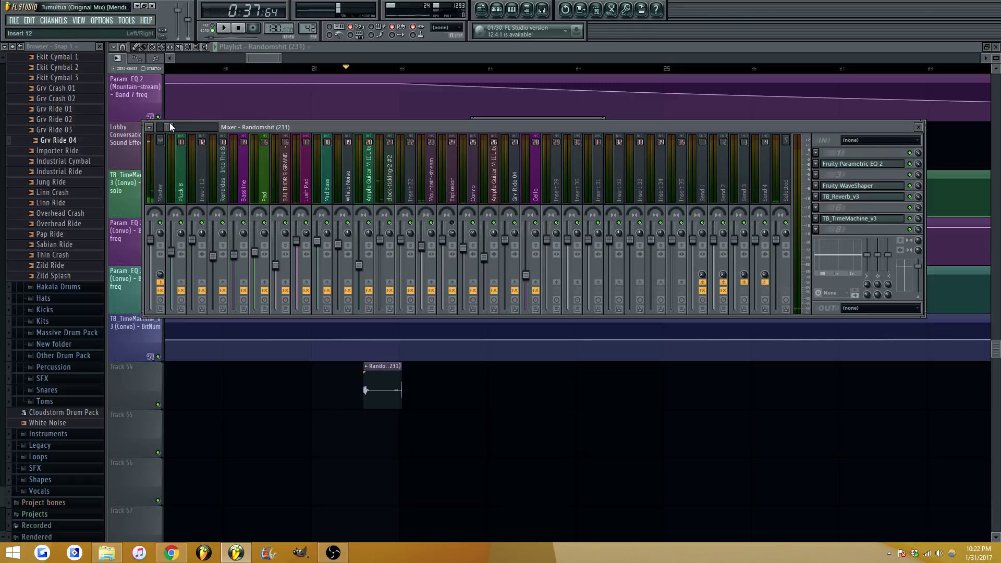
{"action": "scroll", "coordinate": [170, 125], "scroll_direction": "up", "scroll_amount": 5}
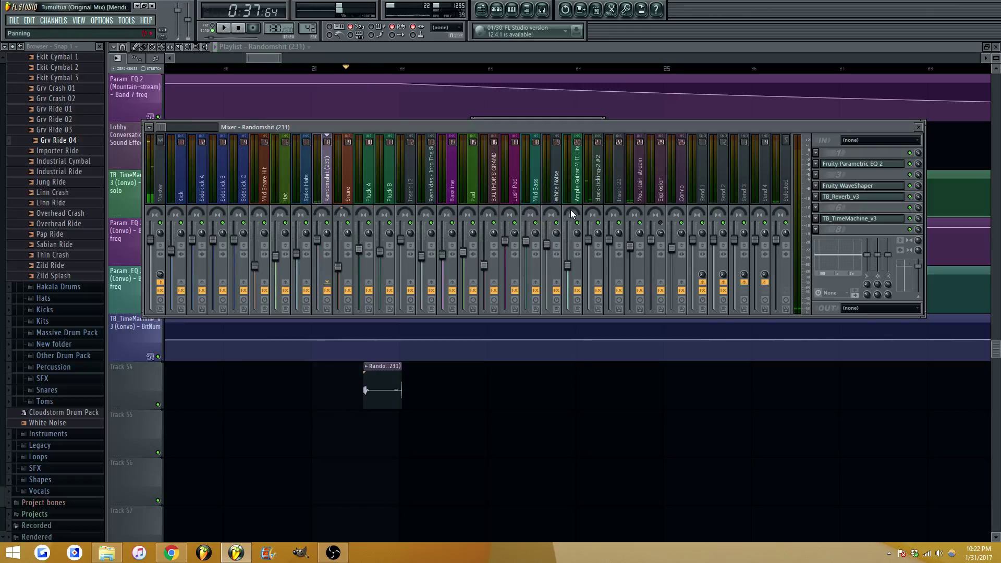
{"action": "key", "text": "space"}
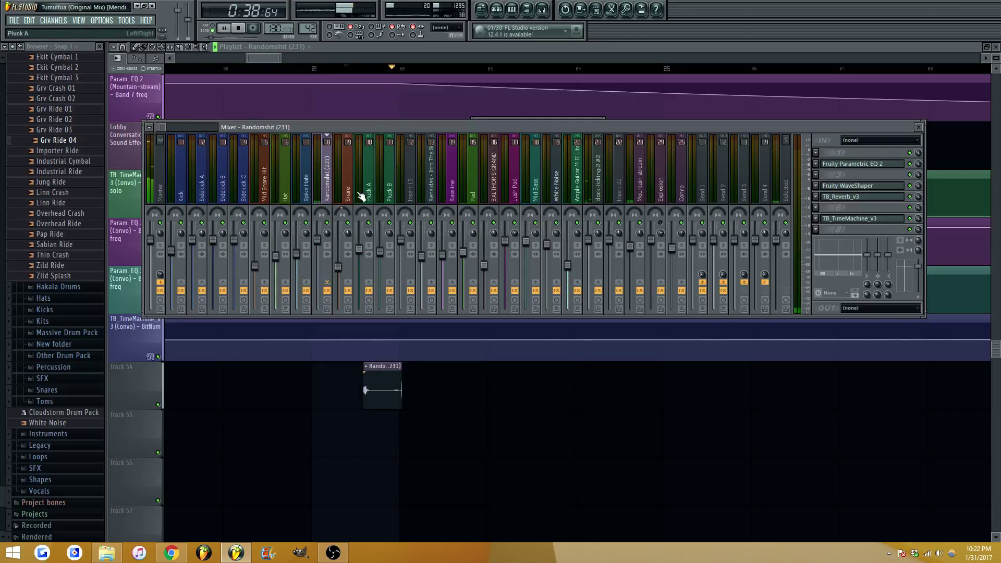
{"action": "key", "text": "space"}
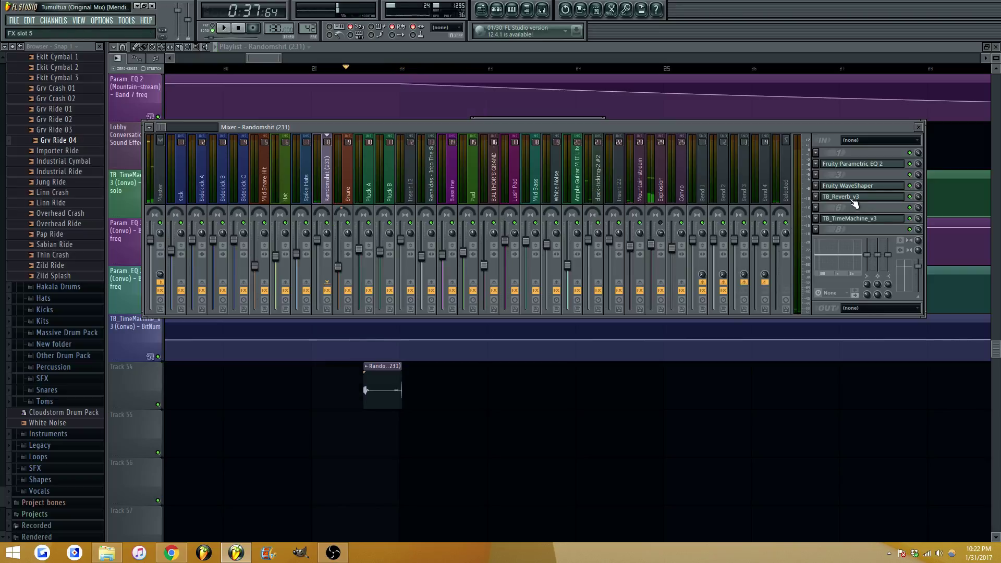
Raise the Randomshit (231) WaveShaper's post gain to about 19%, replay the clip, and close the plugin, mixer and channel settings
{"action": "left_click", "coordinate": [863, 188]}
{"action": "key", "text": "space"}
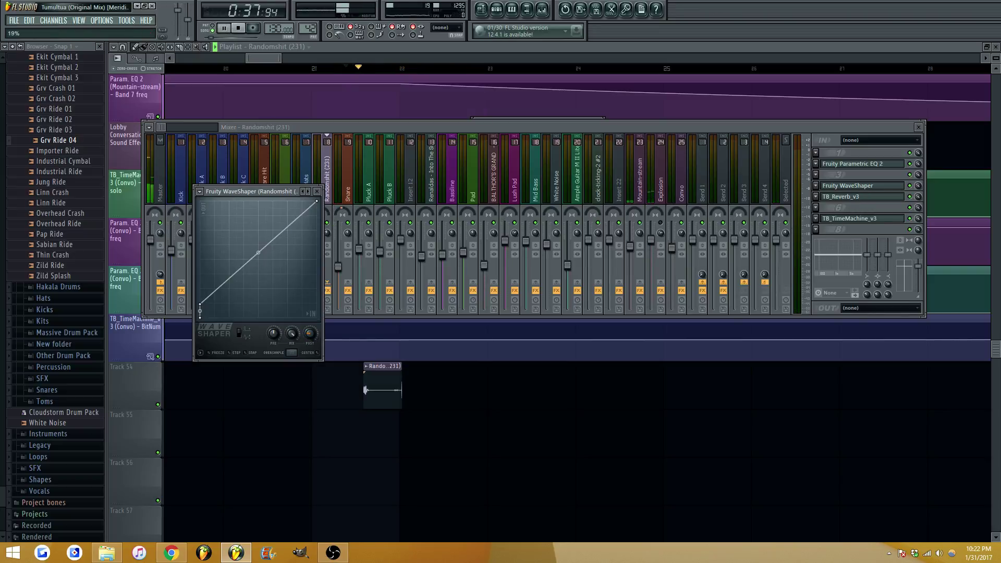
{"action": "left_click", "coordinate": [317, 191]}
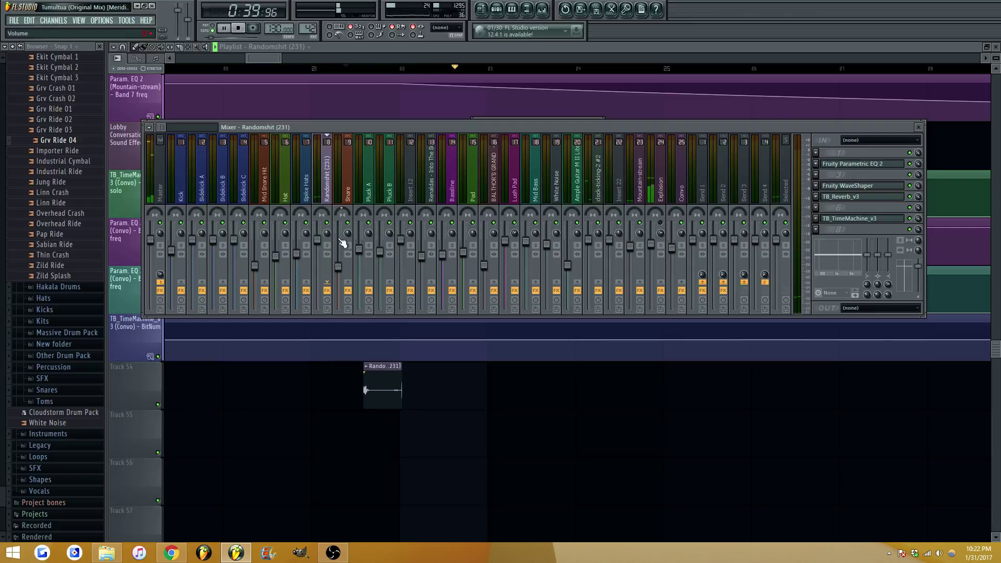
{"action": "key", "text": "space"}
{"action": "key", "text": "space"}
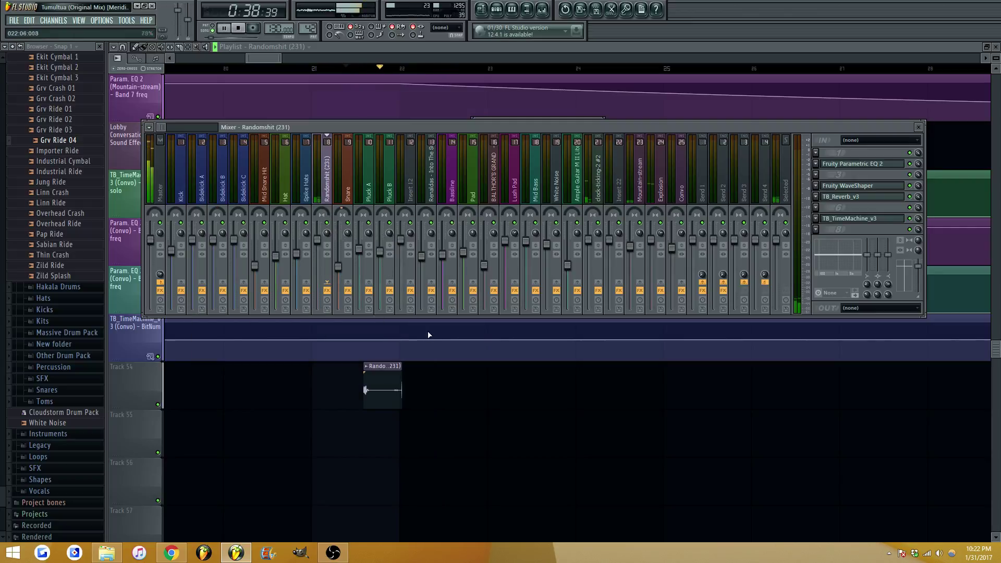
{"action": "key", "text": "Escape"}
{"action": "key", "text": "Escape"}
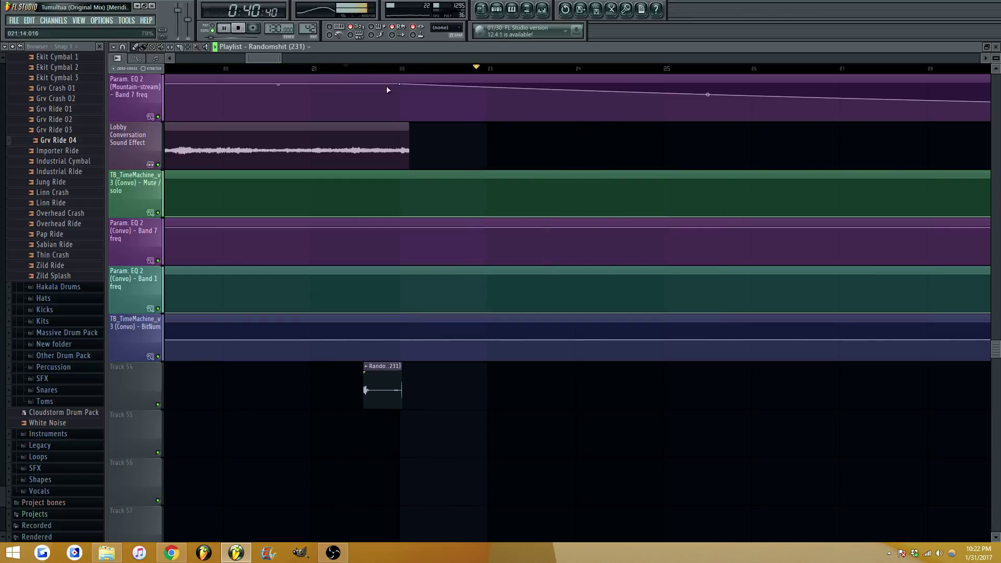
Play the arrangement from around bar 18 and bring the full Mountain-stream and Convo clips into view
{"action": "key", "text": "space"}
{"action": "scroll", "coordinate": [298, 78], "scroll_direction": "down", "scroll_amount": 2}
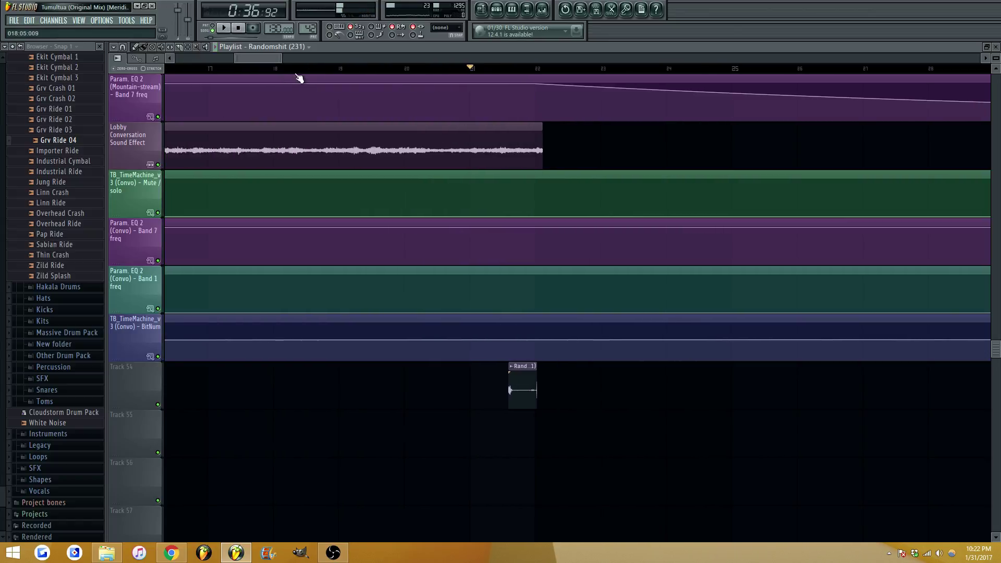
{"action": "left_click", "coordinate": [298, 69]}
{"action": "key", "text": "space"}
{"action": "left_click_drag", "start_coordinate": [262, 59], "coordinate": [266, 97]}
{"action": "scroll", "coordinate": [416, 145], "scroll_direction": "up", "scroll_amount": 2}
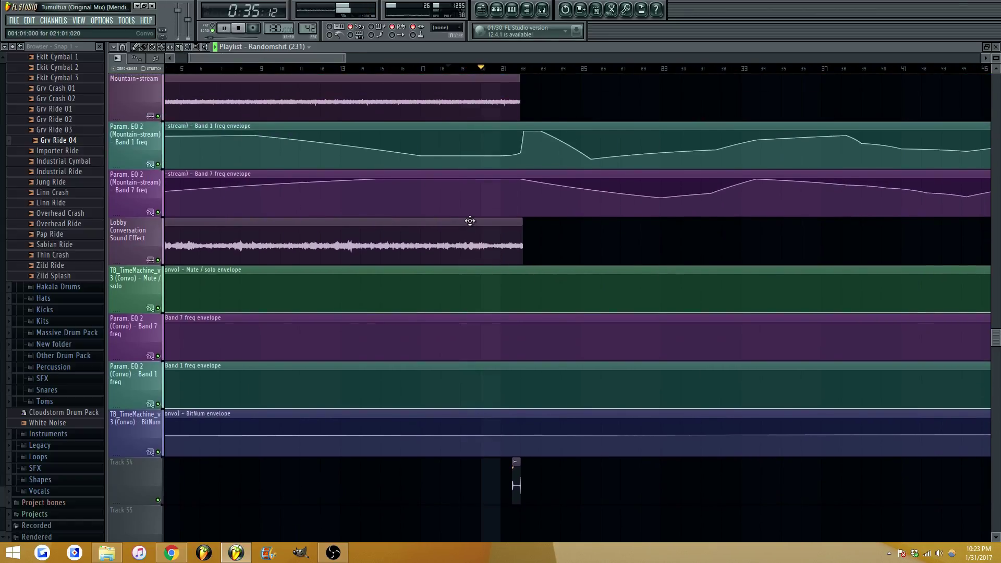
{"action": "key", "text": "space"}
{"action": "left_click_drag", "start_coordinate": [296, 58], "coordinate": [260, 55]}
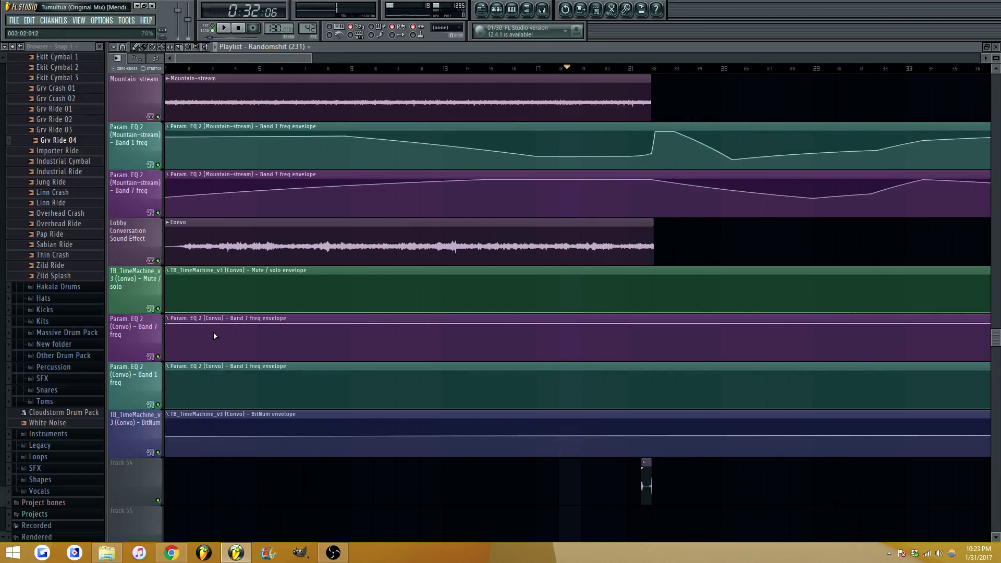
Open the Convo channel and its mixer track, and replay it while checking the Vocodex slot's mute switch
{"action": "double_click", "coordinate": [353, 250]}
{"action": "left_click", "coordinate": [542, 10]}
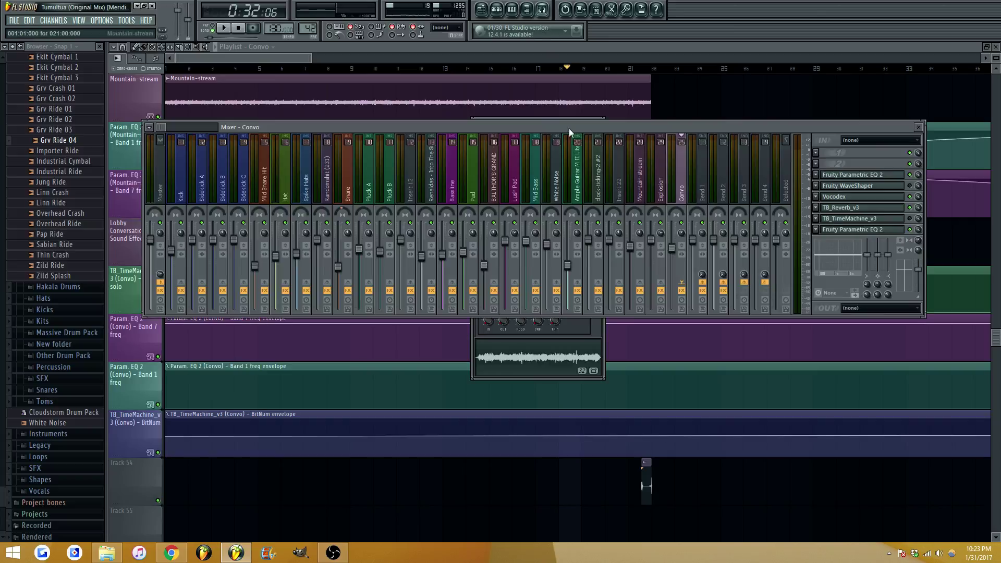
{"action": "key", "text": "space"}
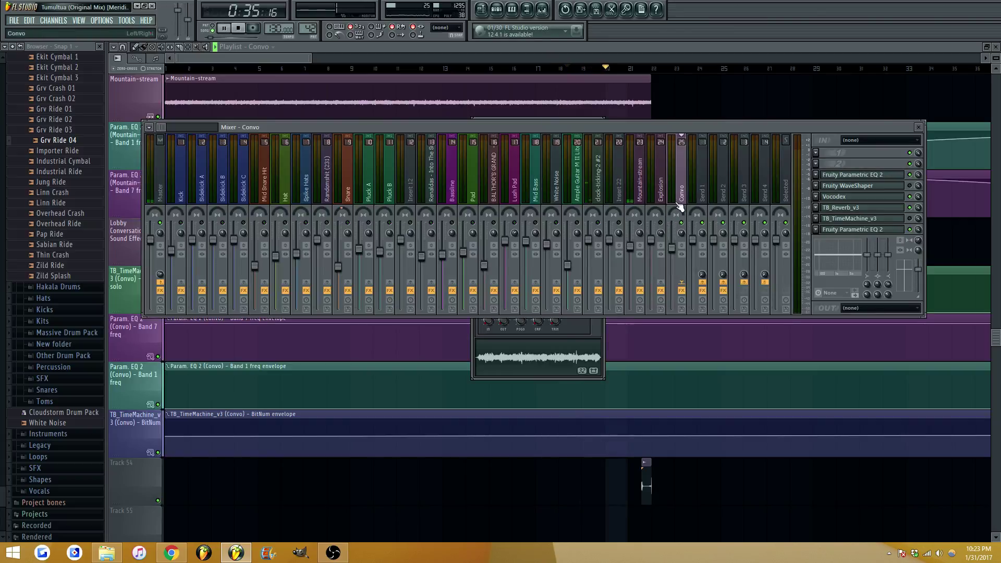
{"action": "key", "text": "space"}
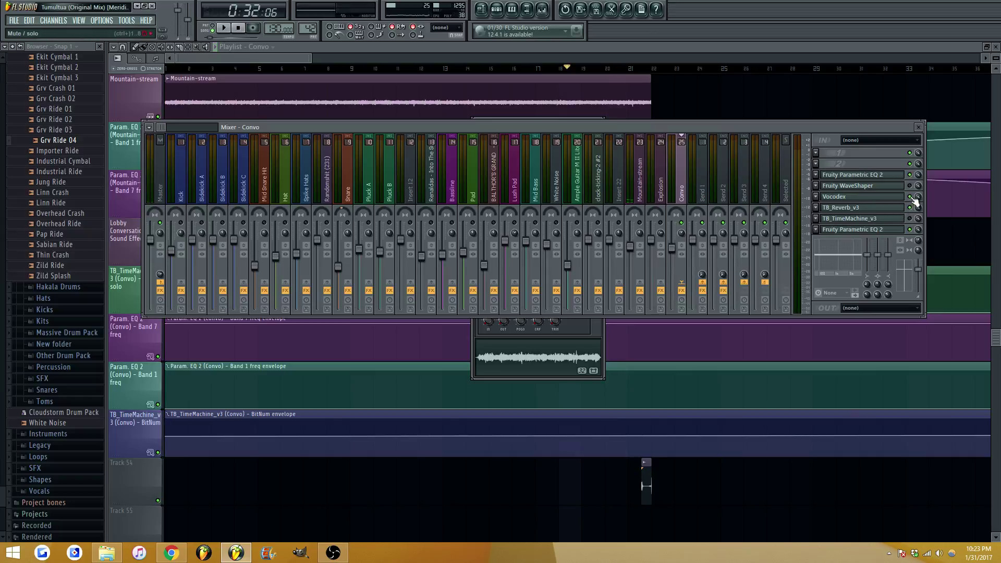
{"action": "right_click", "coordinate": [909, 197]}
{"action": "left_click", "coordinate": [910, 197]}
{"action": "key", "text": "space"}
{"action": "key", "text": "space"}
Show the internal controllers available for linking to Vocodex's mute switch on the Convo track, then return to the mixer
{"action": "right_click", "coordinate": [913, 197]}
{"action": "left_click", "coordinate": [949, 272]}
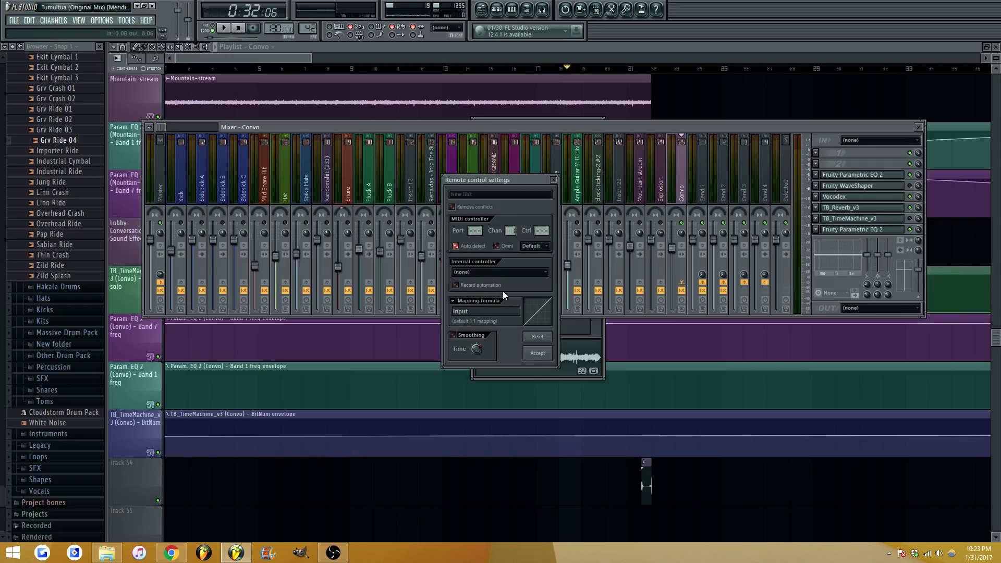
{"action": "left_click", "coordinate": [502, 291]}
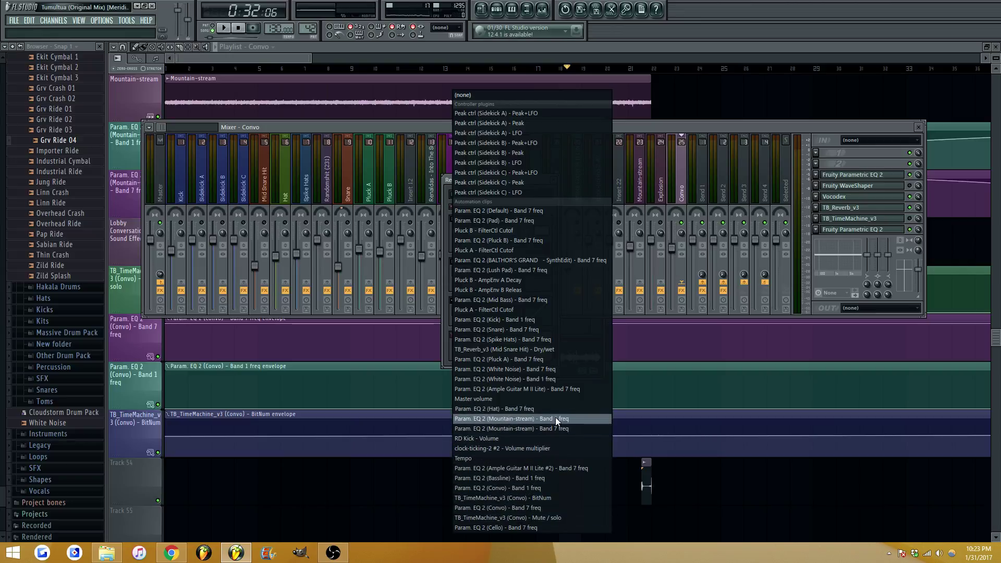
{"action": "left_click", "coordinate": [556, 448]}
{"action": "key", "text": "F9"}
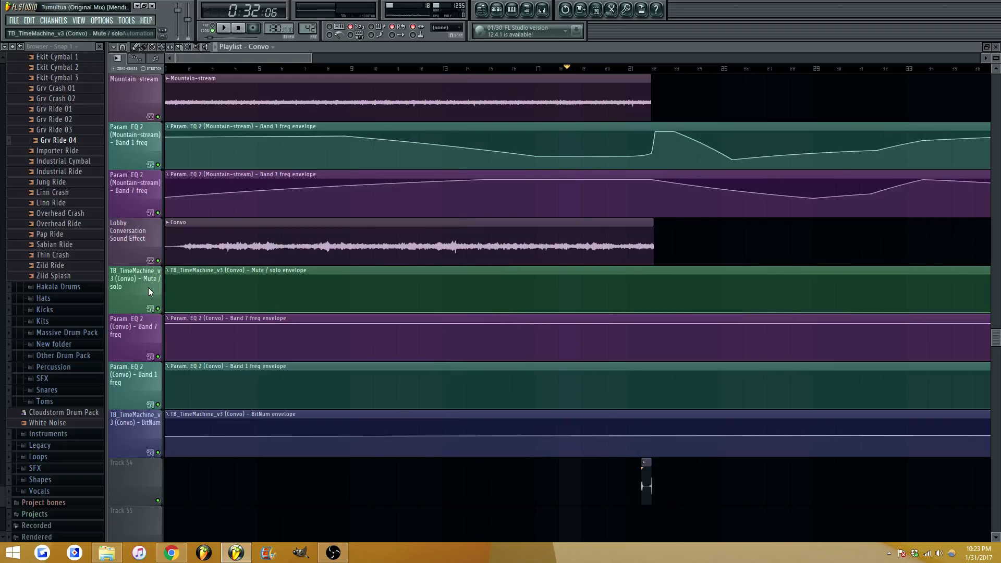
{"action": "left_click", "coordinate": [542, 10]}
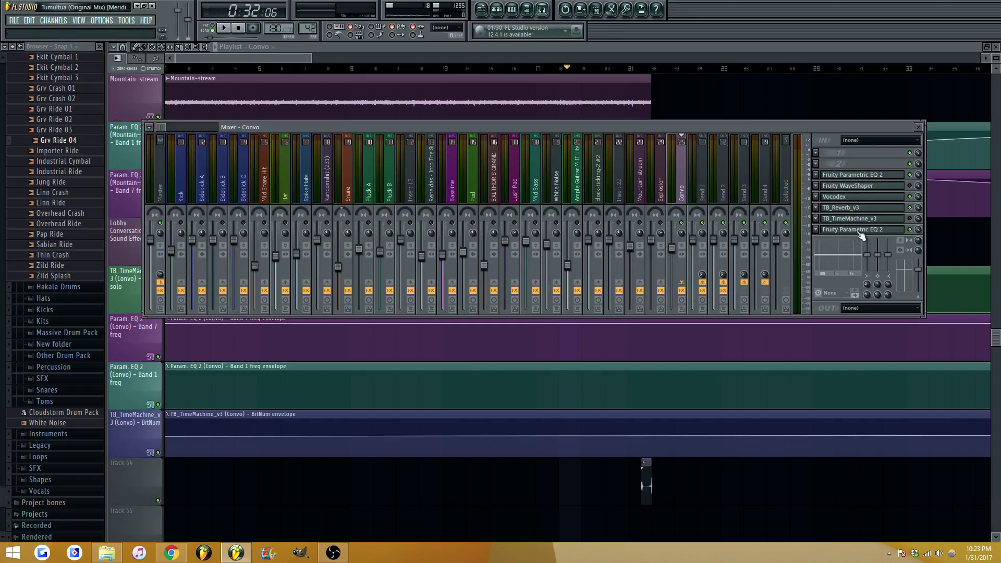
Link Vocodex's mute switch on the Convo track to the TB_TimeMachine_v3 (Convo) - Mute / solo automation clip and play the result
{"action": "right_click", "coordinate": [912, 196]}
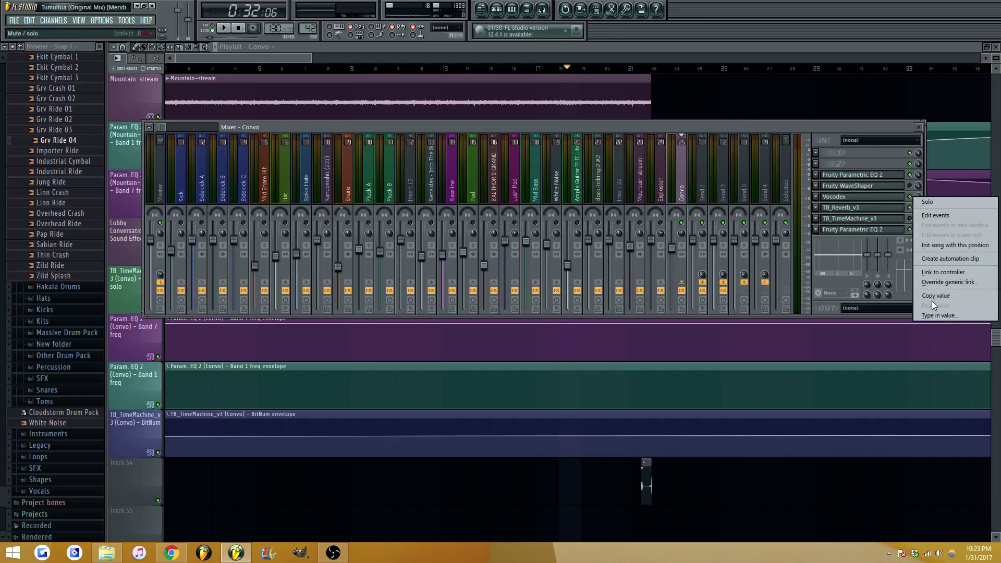
{"action": "left_click", "coordinate": [946, 274]}
{"action": "left_click", "coordinate": [503, 273]}
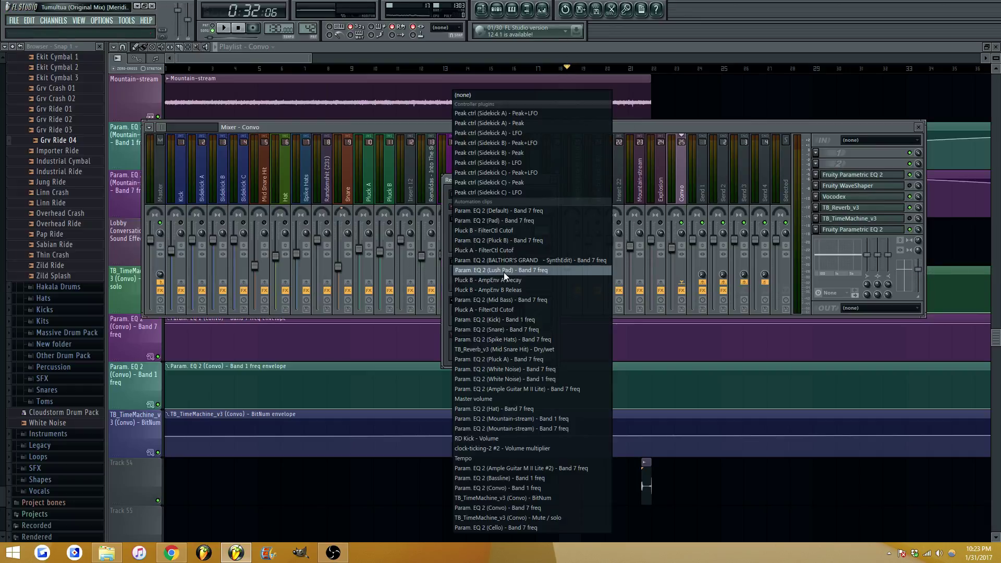
{"action": "left_click", "coordinate": [523, 517]}
{"action": "left_click", "coordinate": [538, 355]}
{"action": "key", "text": "space"}
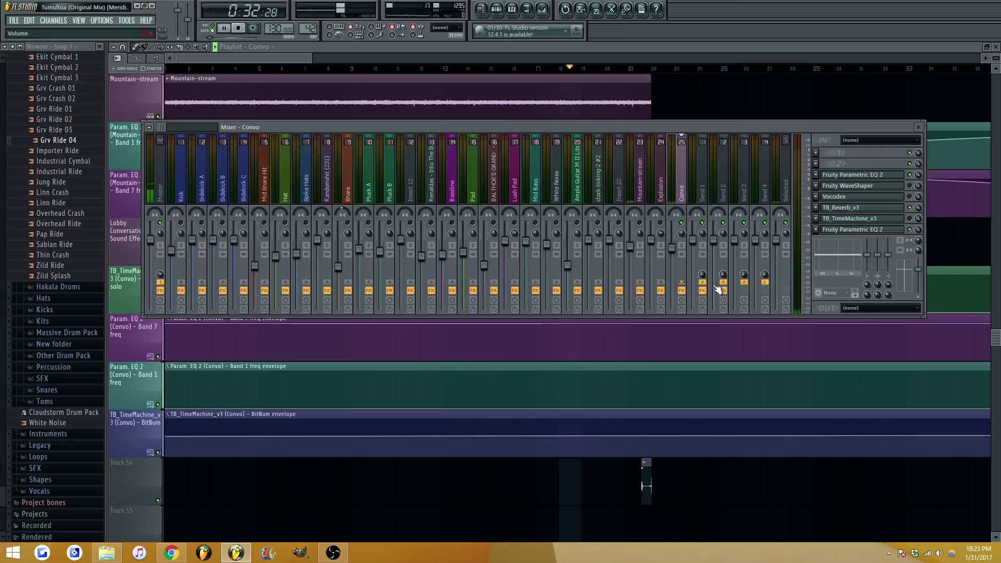
Replay the arrangement from around bar 14 while checking the Convo track in the mixer, and return to the playlist
{"action": "key", "text": "F9"}
{"action": "key", "text": "space"}
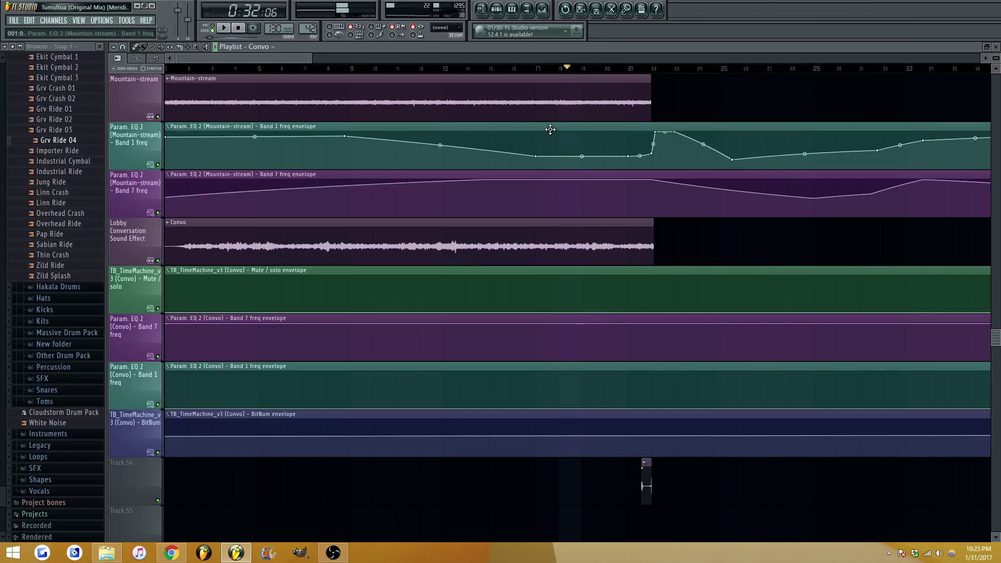
{"action": "left_click", "coordinate": [468, 68]}
{"action": "key", "text": "space"}
{"action": "left_click", "coordinate": [541, 9]}
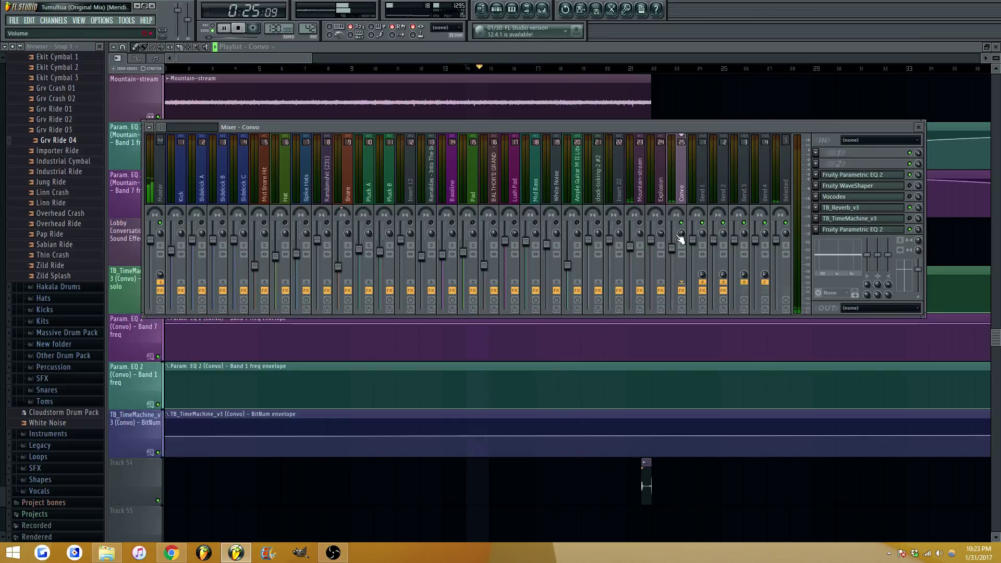
{"action": "key", "text": "F9"}
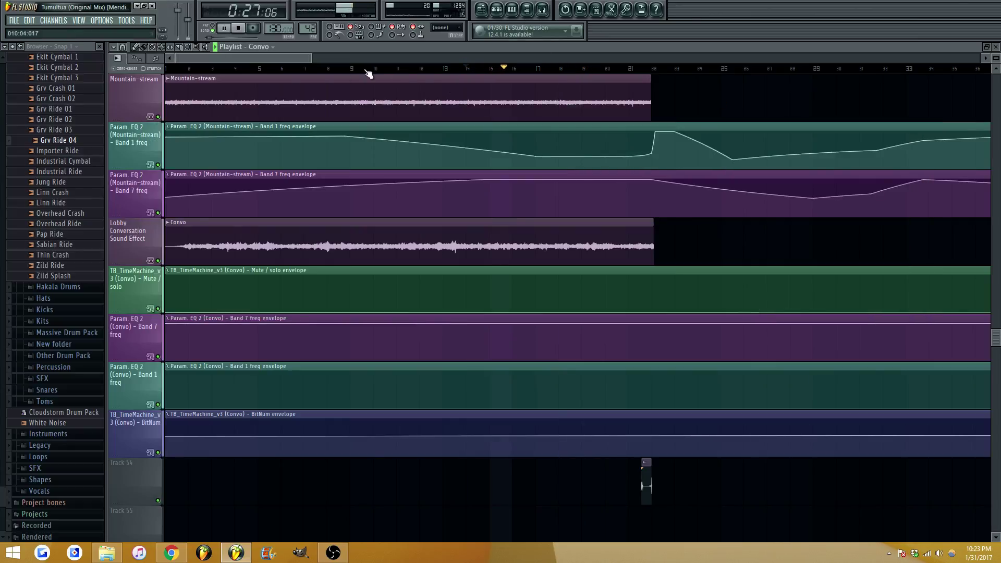
Add a curved rise between bars 21 and 22 to the Convo Band 1 freq envelope and replay from around bar 20
{"action": "left_click_drag", "start_coordinate": [268, 57], "coordinate": [295, 57]}
{"action": "scroll", "coordinate": [267, 57], "scroll_direction": "up", "scroll_amount": 1}
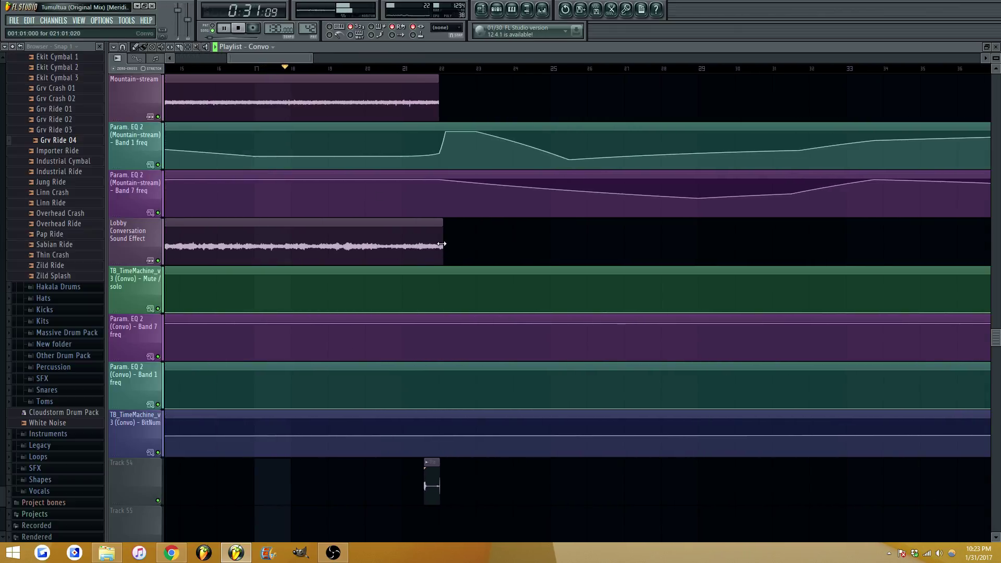
{"action": "right_click", "coordinate": [412, 409]}
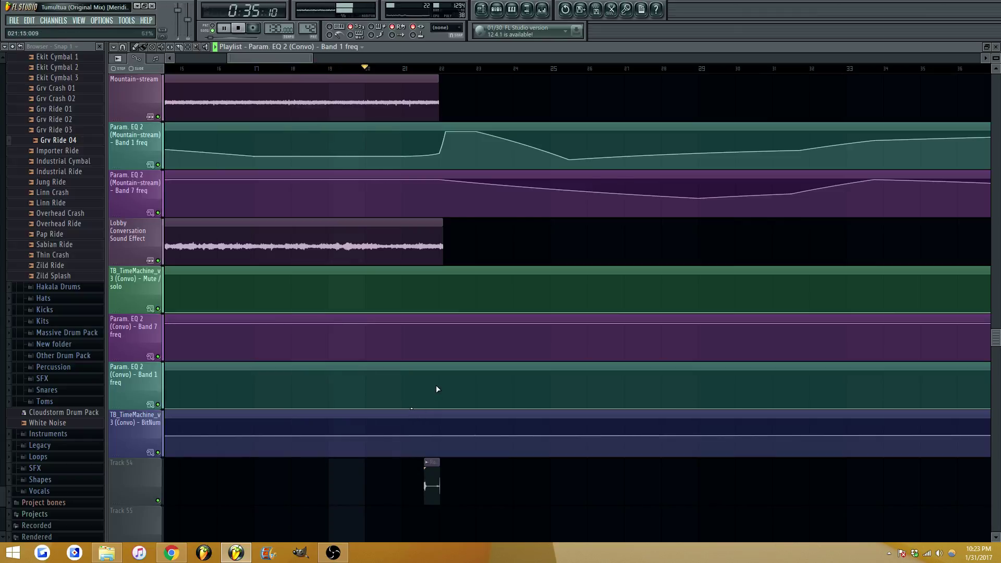
{"action": "right_click", "coordinate": [436, 384]}
{"action": "left_click_drag", "start_coordinate": [438, 380], "coordinate": [425, 388]}
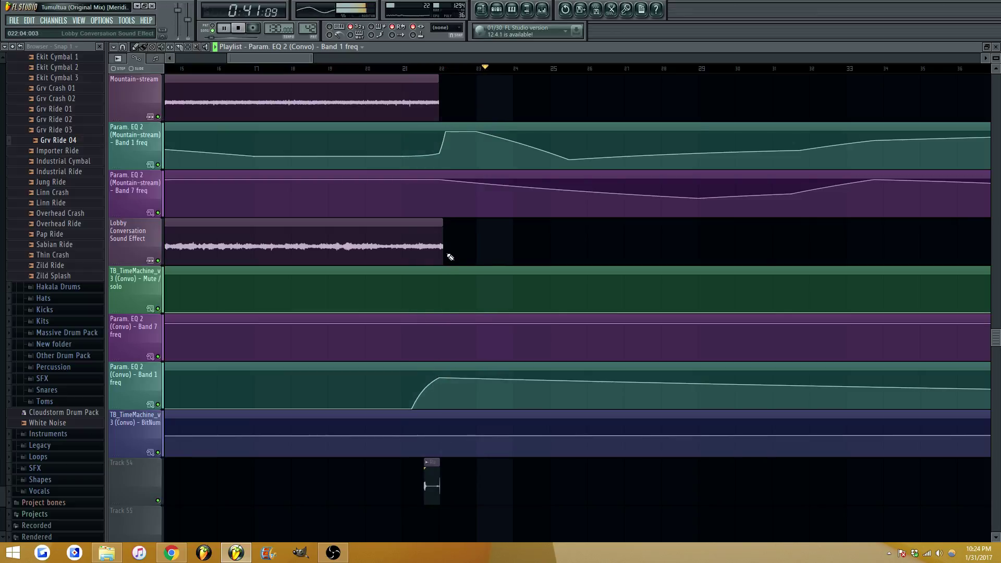
{"action": "left_click", "coordinate": [385, 70]}
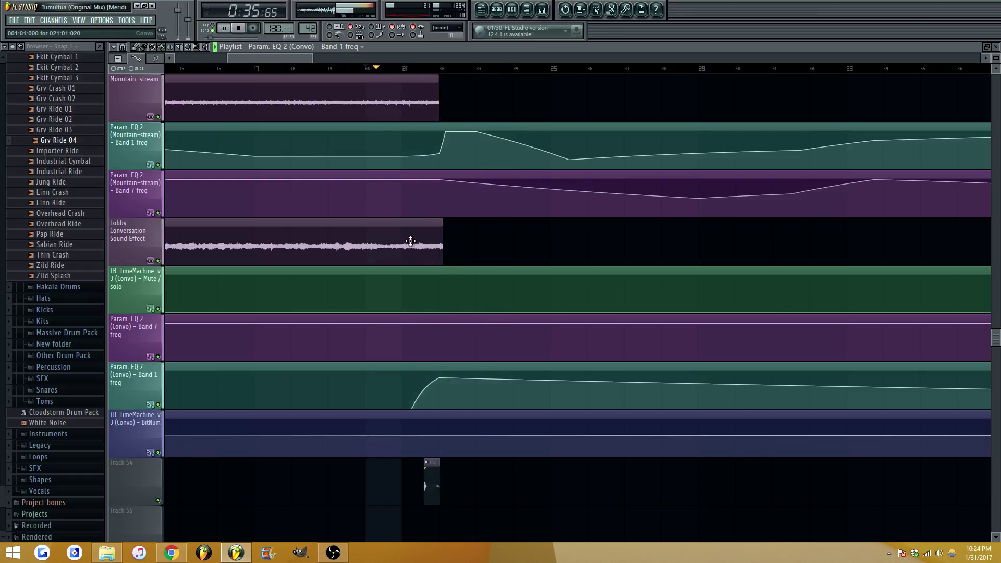
Remove the Mountain-stream Band 1 freq envelope's points just before bar 22 and round the rise from bar 21 into a smooth curve
{"action": "scroll", "coordinate": [404, 267], "scroll_direction": "up", "scroll_amount": 1}
{"action": "key", "text": "space"}
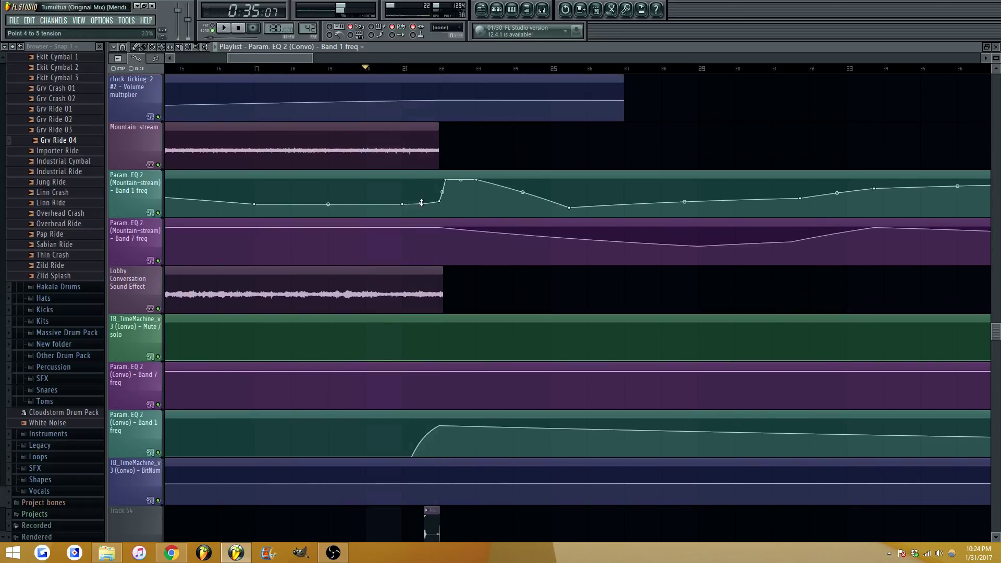
{"action": "right_click", "coordinate": [441, 204]}
{"action": "left_click", "coordinate": [459, 215]}
{"action": "key", "text": "space"}
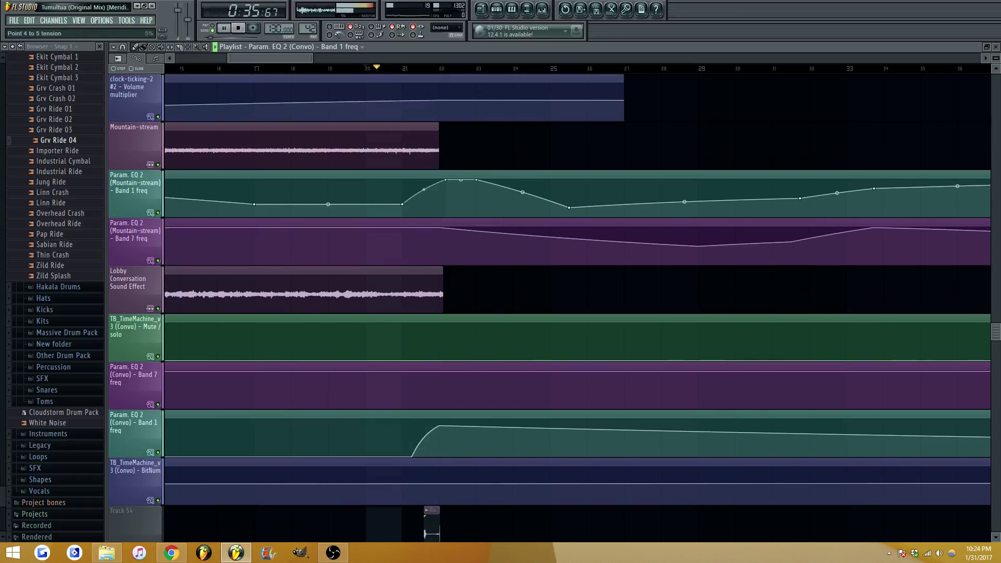
{"action": "left_click_drag", "start_coordinate": [424, 189], "coordinate": [423, 188]}
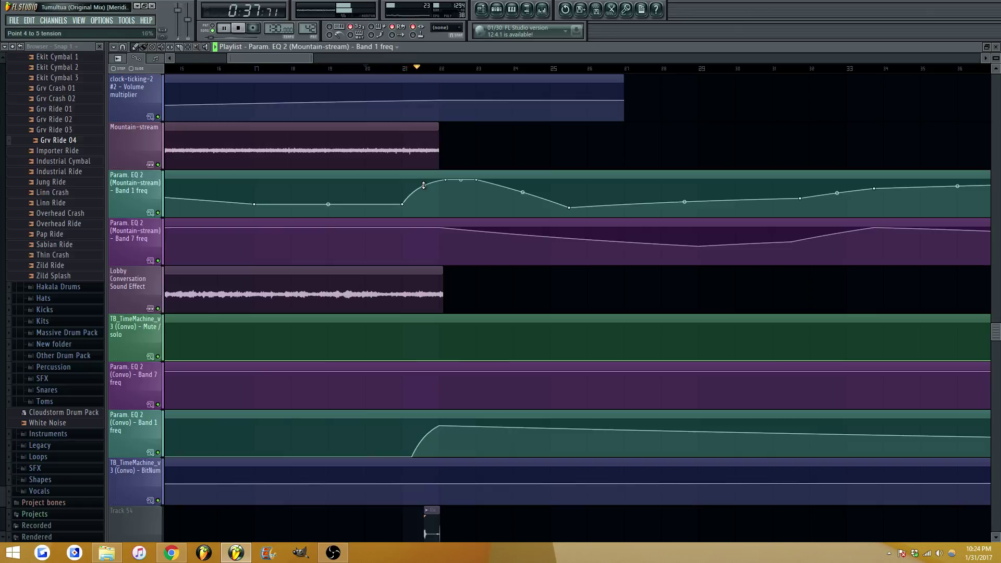
Trim the end of the clock-ticking-2 #2 clip back to about the middle of bar 21
{"action": "scroll", "coordinate": [425, 218], "scroll_direction": "up", "scroll_amount": 4}
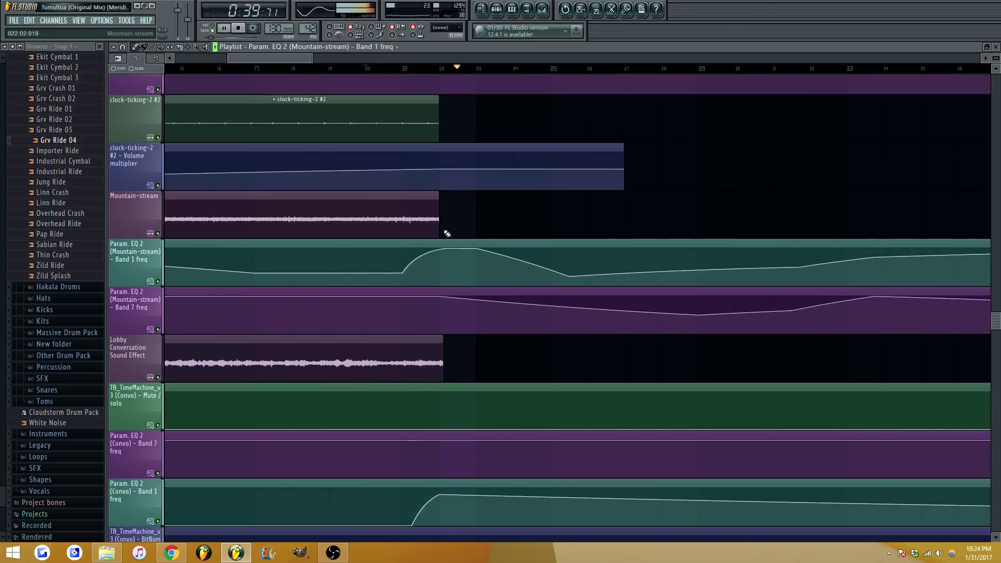
{"action": "key", "text": "space"}
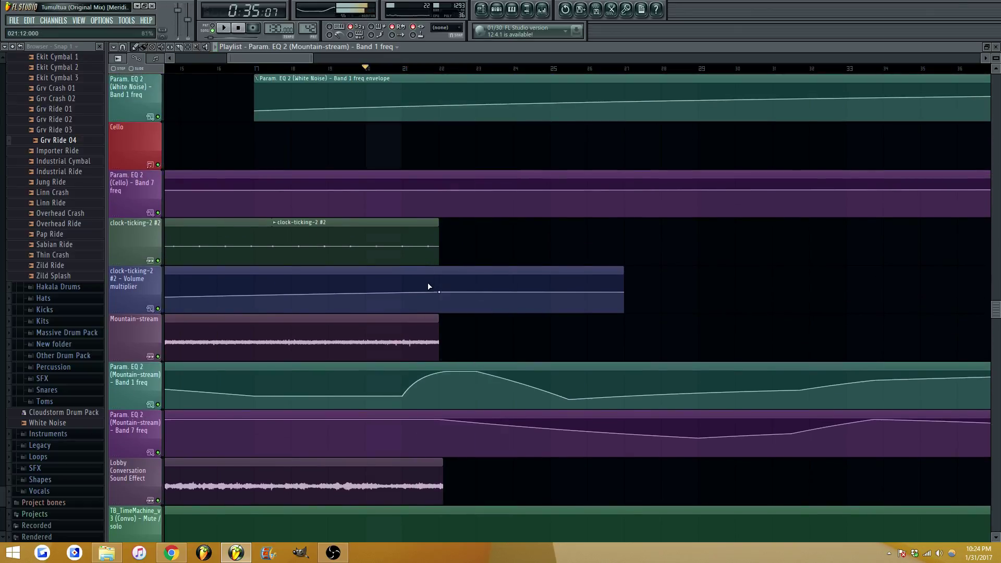
{"action": "key", "text": "space"}
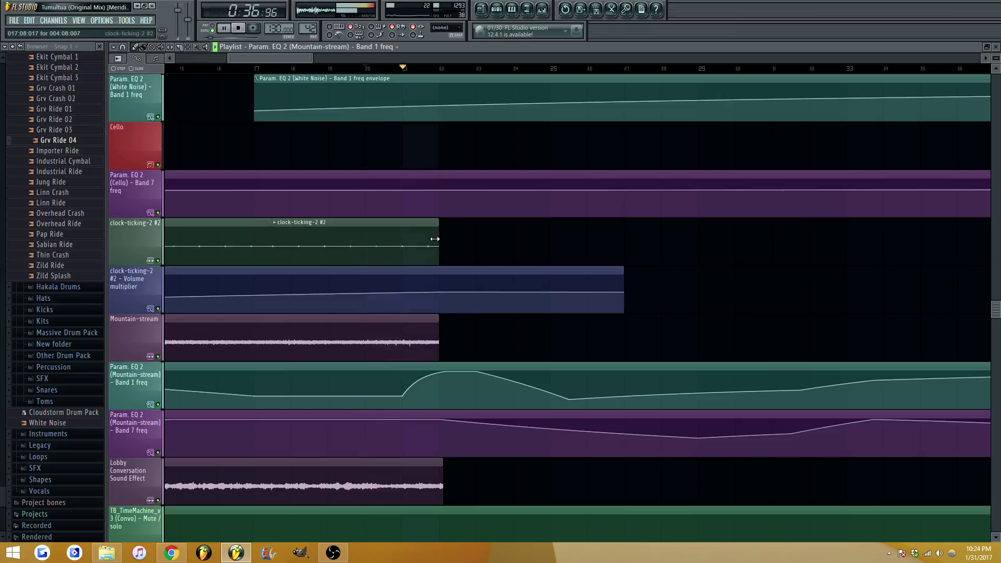
{"action": "left_click_drag", "start_coordinate": [435, 239], "coordinate": [420, 253]}
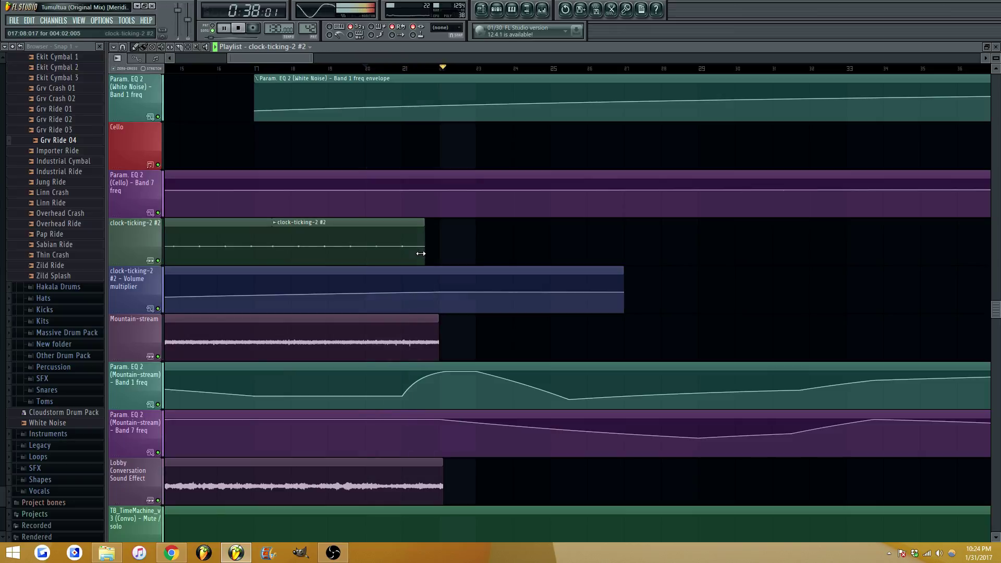
Play from the middle of bar 21 and open the channel settings of the Randomshit (231) clip on Track 54
{"action": "scroll", "coordinate": [420, 256], "scroll_direction": "down", "scroll_amount": 9}
{"action": "key", "text": "space"}
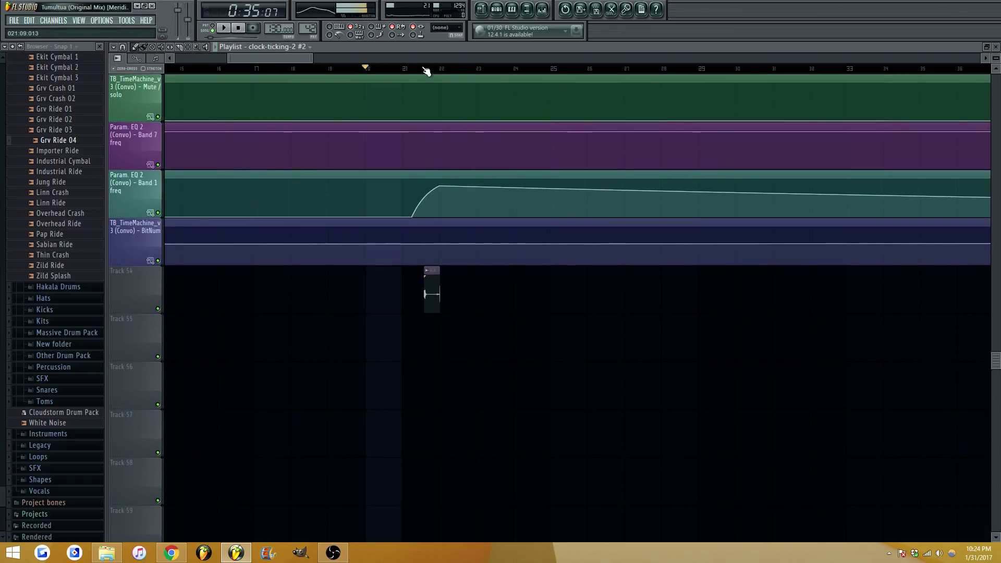
{"action": "left_click", "coordinate": [421, 68]}
{"action": "key", "text": "space"}
{"action": "left_click", "coordinate": [433, 288]}
{"action": "double_click", "coordinate": [433, 288]}
{"action": "key", "text": "space"}
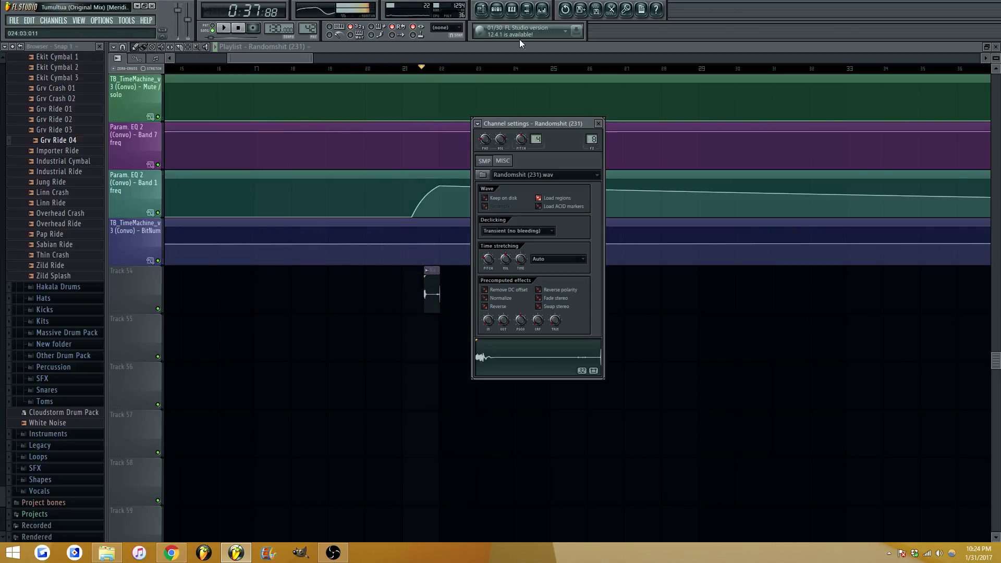
Check the Randomshit (231) mixer track's WaveShaper during playback, and close the plugin, mixer and channel settings
{"action": "left_click", "coordinate": [542, 10]}
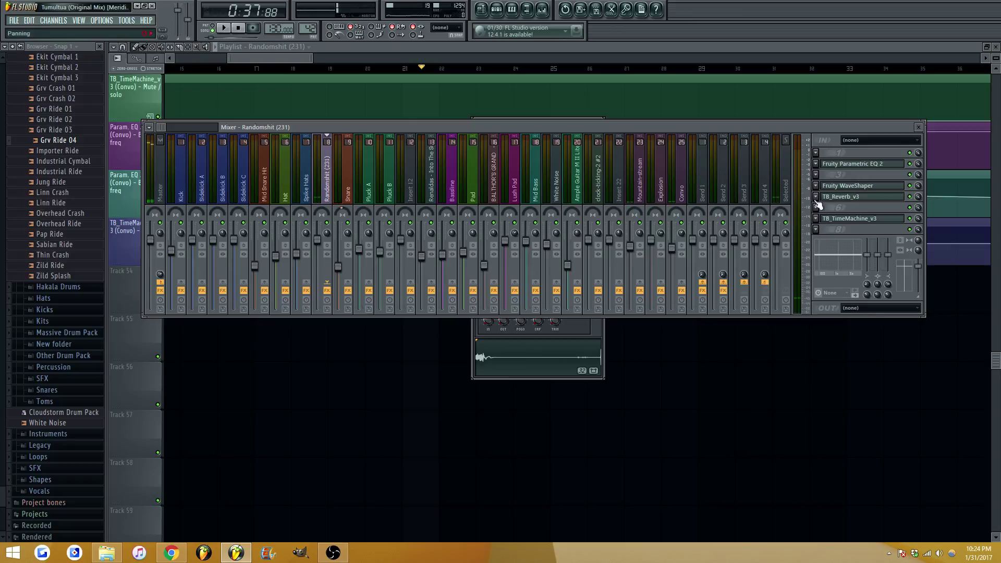
{"action": "left_click", "coordinate": [869, 187]}
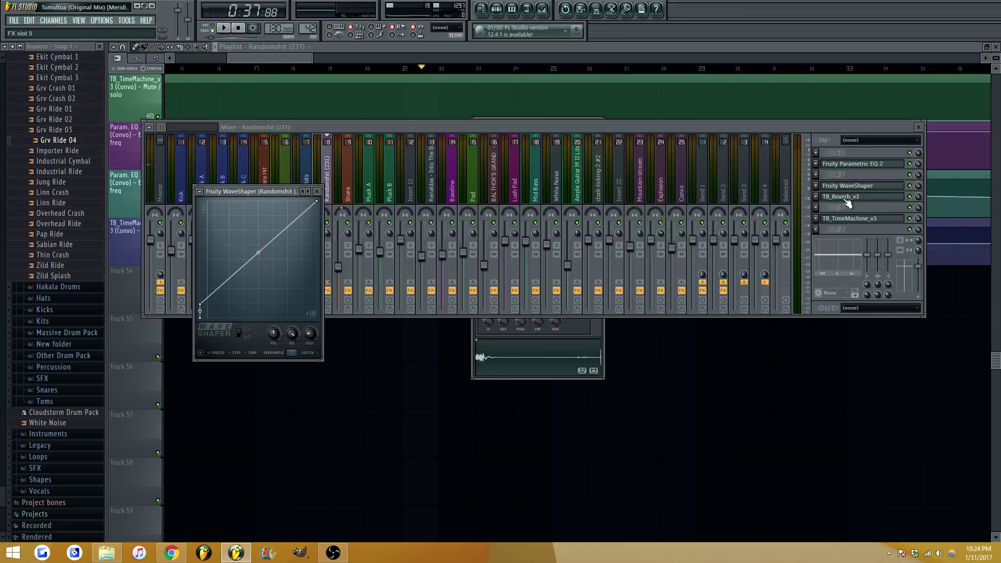
{"action": "key", "text": "space"}
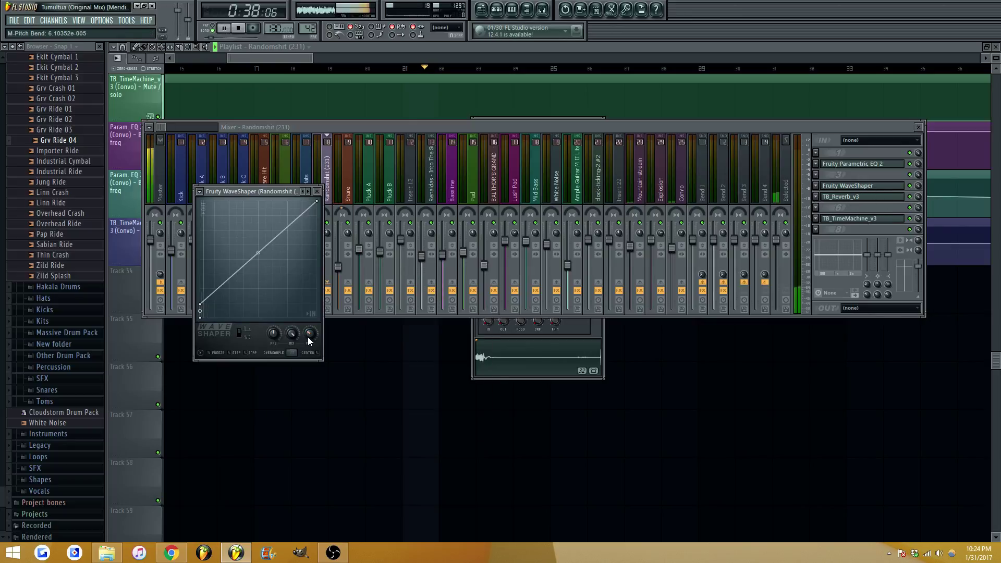
{"action": "key", "text": "Escape"}
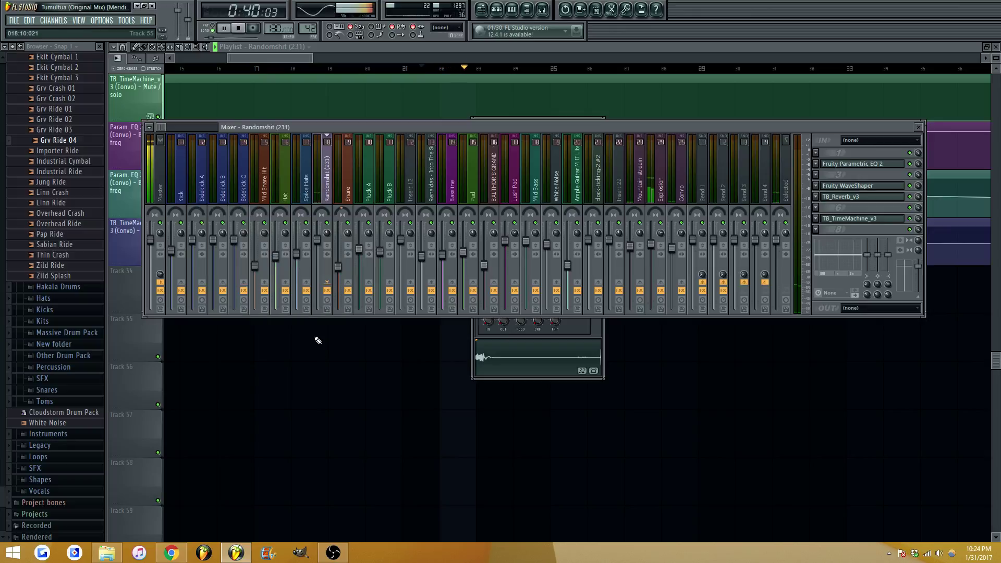
{"action": "key", "text": "Escape"}
{"action": "key", "text": "space"}
{"action": "key", "text": "Escape"}
Save the project and restart playback from the beginning of the arrangement
{"action": "scroll", "coordinate": [278, 59], "scroll_direction": "down", "scroll_amount": 2}
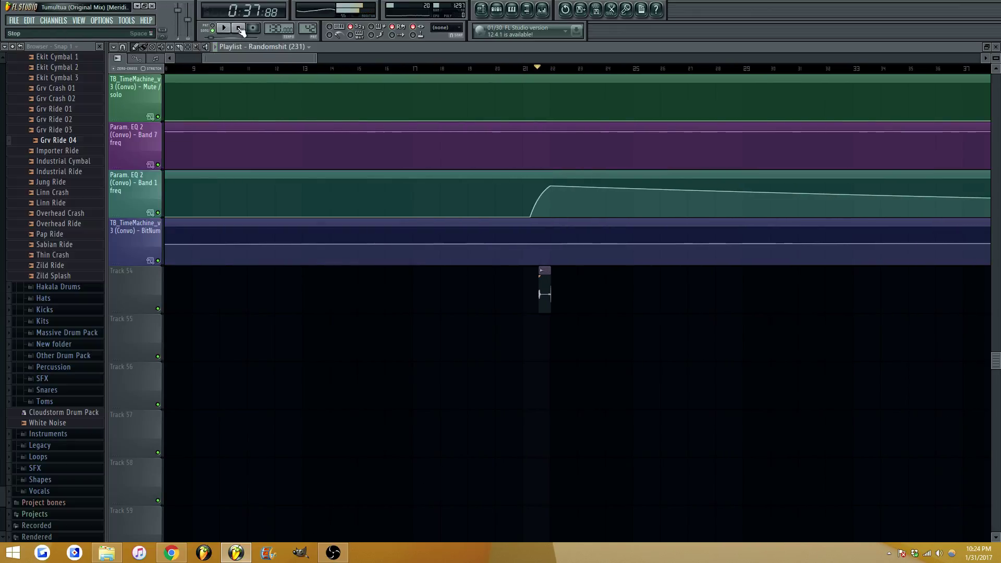
{"action": "left_click", "coordinate": [253, 70]}
{"action": "key", "text": "space"}
{"action": "scroll", "coordinate": [268, 57], "scroll_direction": "down", "scroll_amount": 3}
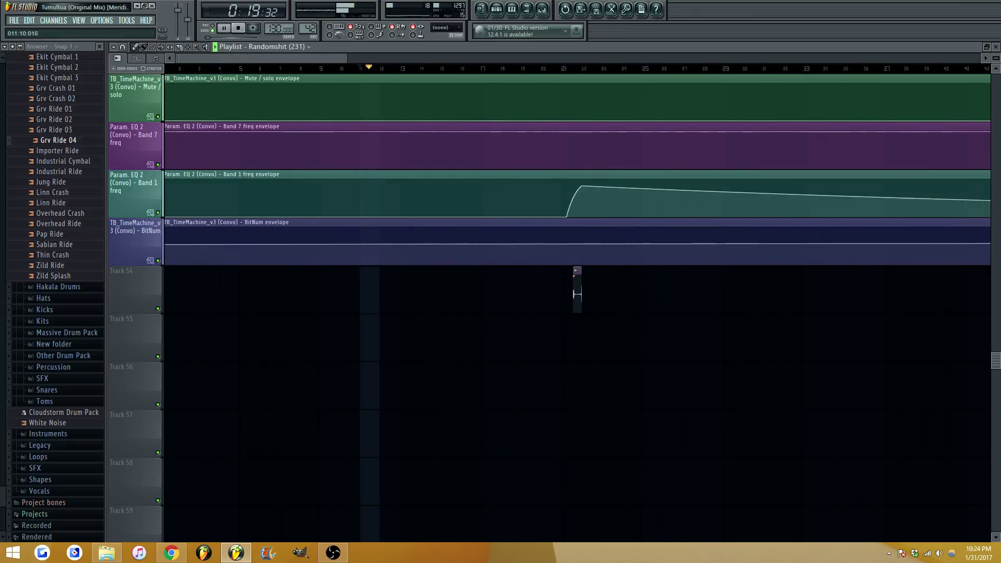
{"action": "left_click", "coordinate": [243, 29]}
{"action": "left_click", "coordinate": [242, 30]}
{"action": "key", "text": "space"}
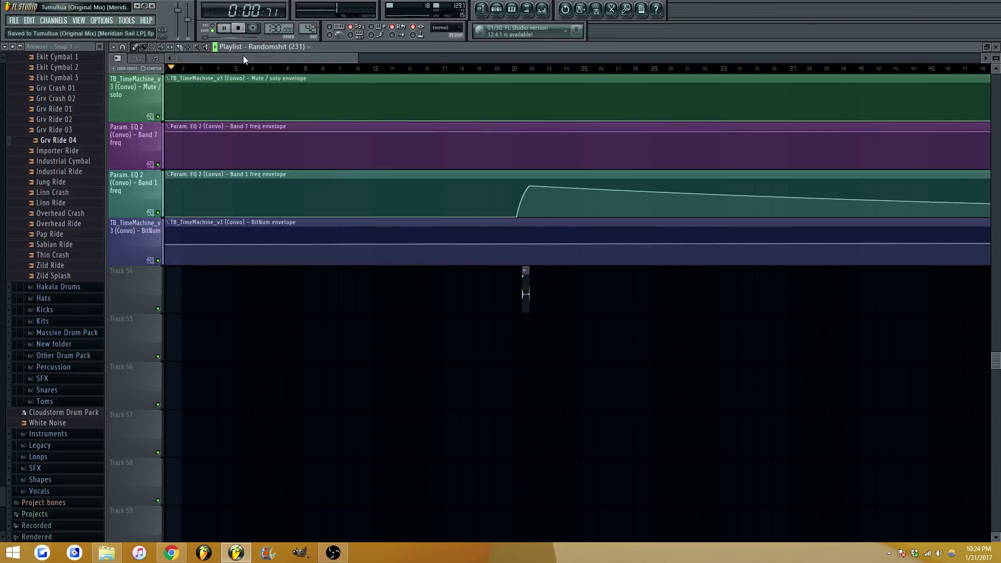
Raise the start of the Convo Band 1 freq envelope and add a slightly lower point at about bar 5
{"action": "scroll", "coordinate": [242, 55], "scroll_direction": "down", "scroll_amount": 2}
{"action": "scroll", "coordinate": [250, 282], "scroll_direction": "up", "scroll_amount": 3}
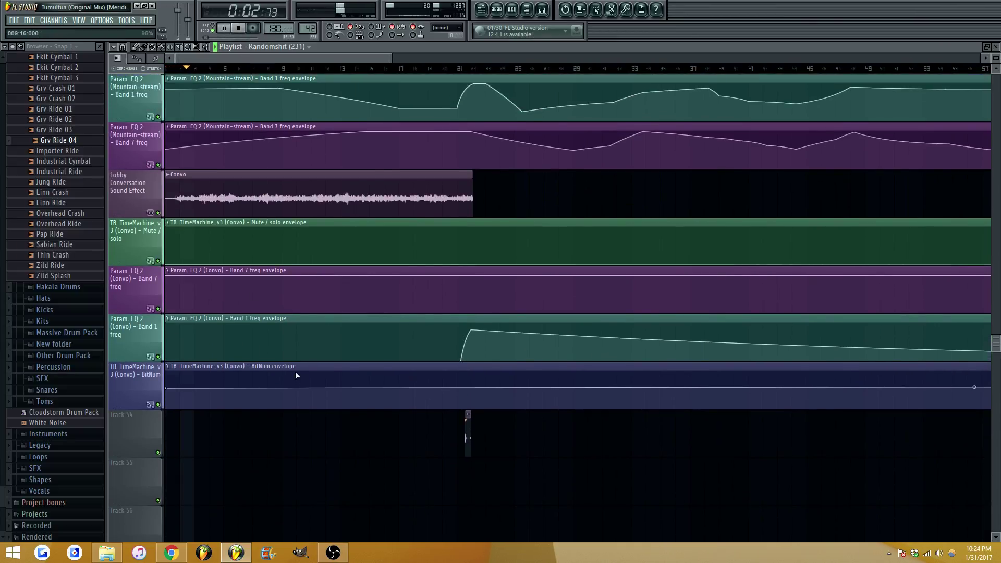
{"action": "scroll", "coordinate": [221, 401], "scroll_direction": "up", "scroll_amount": 1}
{"action": "left_click_drag", "start_coordinate": [170, 407], "coordinate": [169, 390]}
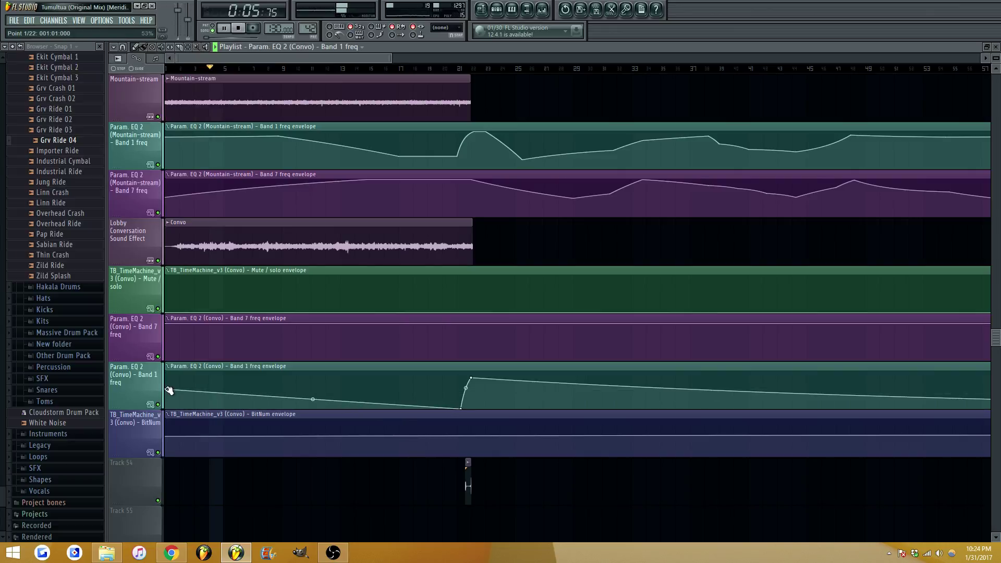
{"action": "left_click", "coordinate": [223, 392]}
{"action": "left_click_drag", "start_coordinate": [168, 390], "coordinate": [223, 389]}
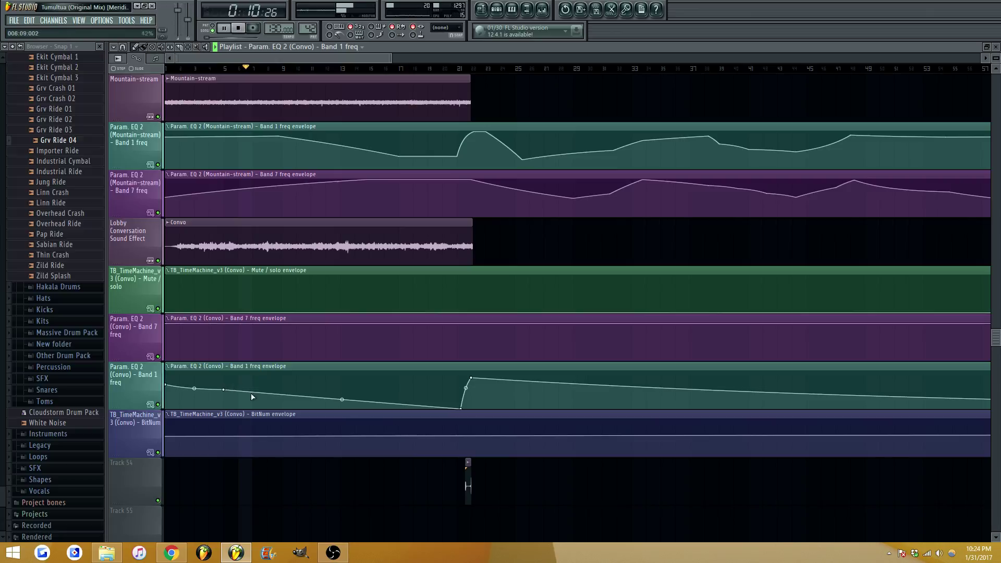
Curve the Convo Band 1 freq envelope down to its minimum at about bar 13, and fine-tune the opening segment's tension during playback
{"action": "left_click_drag", "start_coordinate": [320, 405], "coordinate": [344, 415]}
{"action": "right_click", "coordinate": [326, 402]}
{"action": "left_click", "coordinate": [344, 392]}
{"action": "key", "text": "space"}
{"action": "key", "text": "space"}
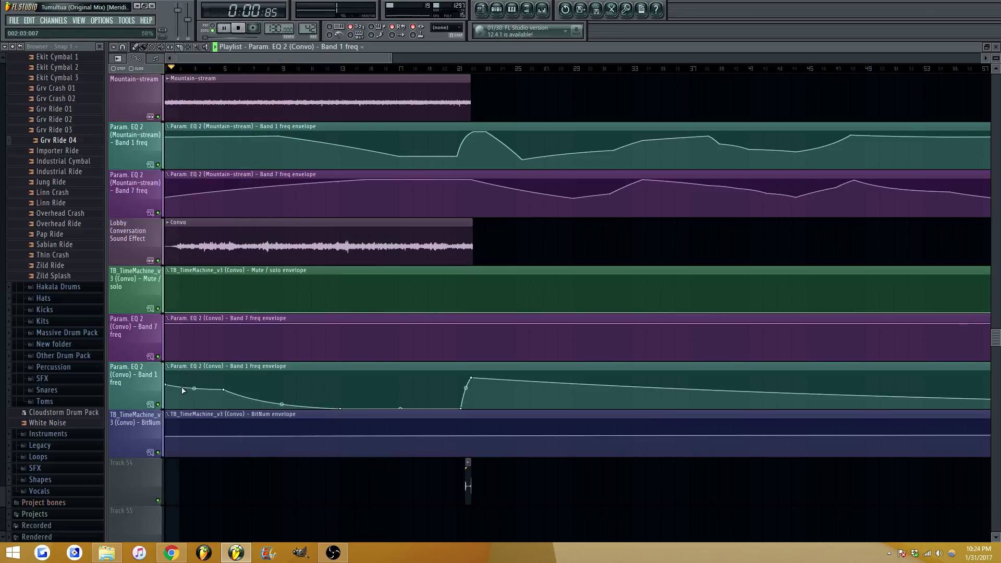
{"action": "left_click_drag", "start_coordinate": [194, 388], "coordinate": [194, 388]}
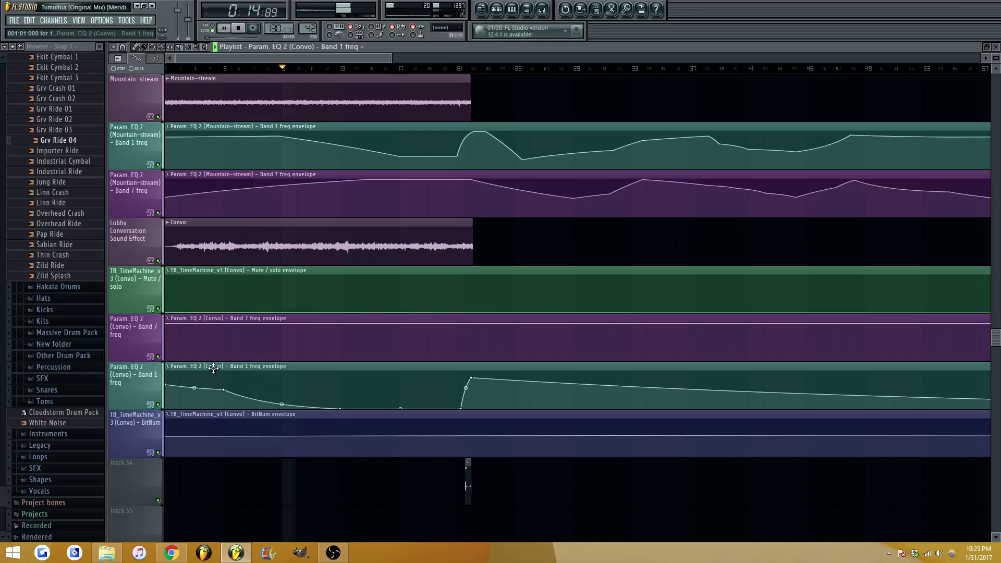
Save the project and follow the playback through the transition around bar 22
{"action": "scroll", "coordinate": [212, 368], "scroll_direction": "up", "scroll_amount": 1}
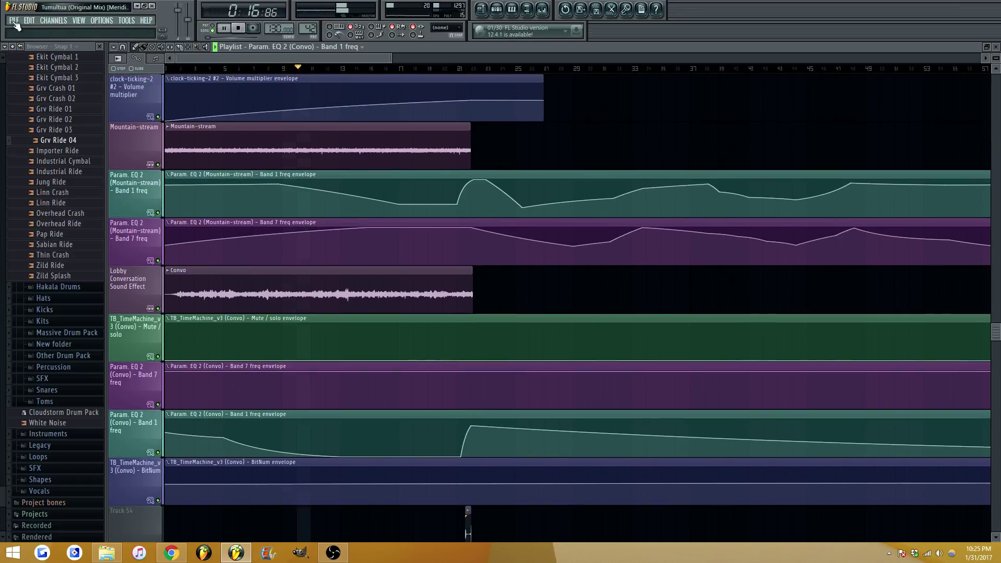
{"action": "left_click", "coordinate": [13, 20]}
{"action": "left_click", "coordinate": [46, 63]}
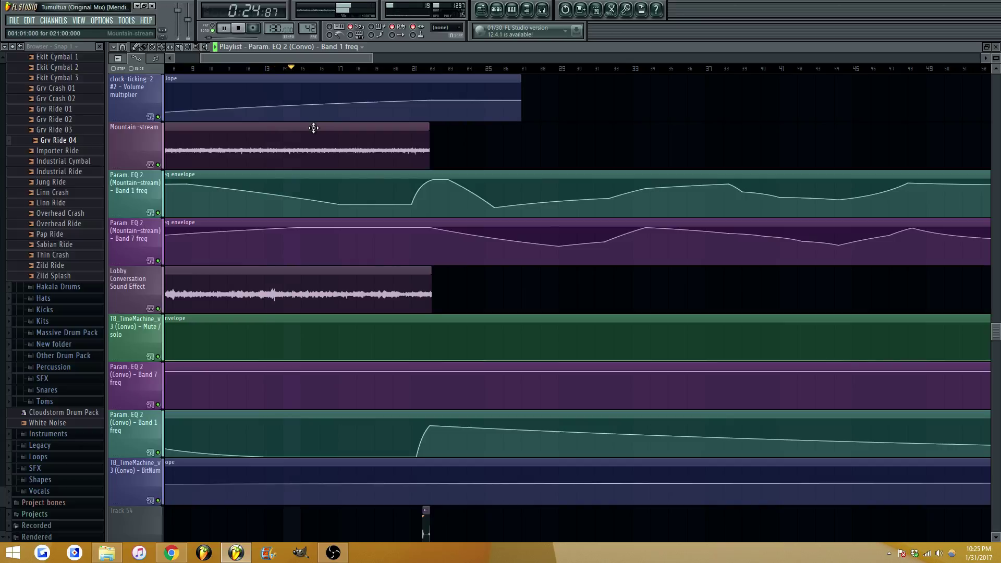
{"action": "scroll", "coordinate": [350, 187], "scroll_direction": "down", "scroll_amount": 3}
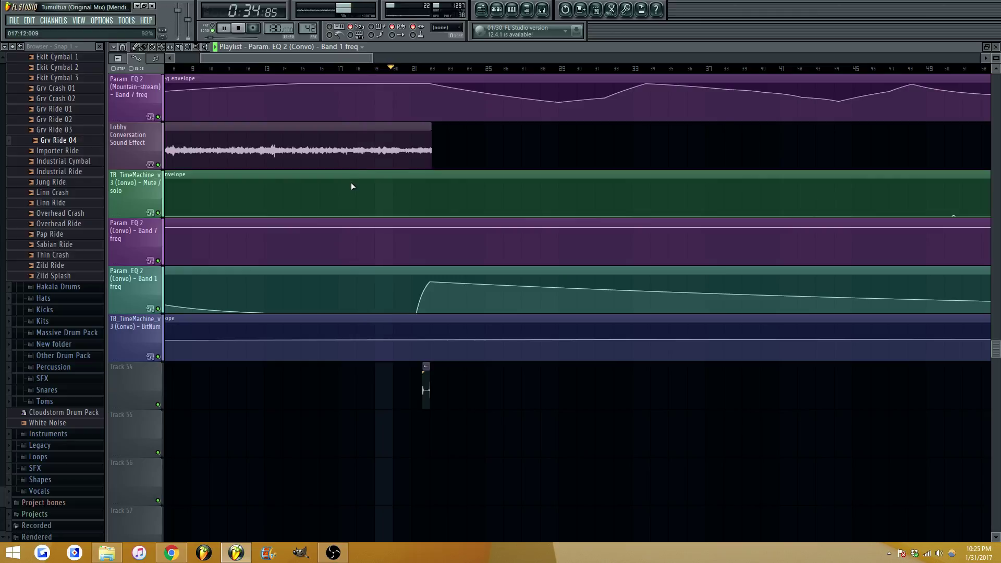
{"action": "scroll", "coordinate": [337, 64], "scroll_direction": "up", "scroll_amount": 3}
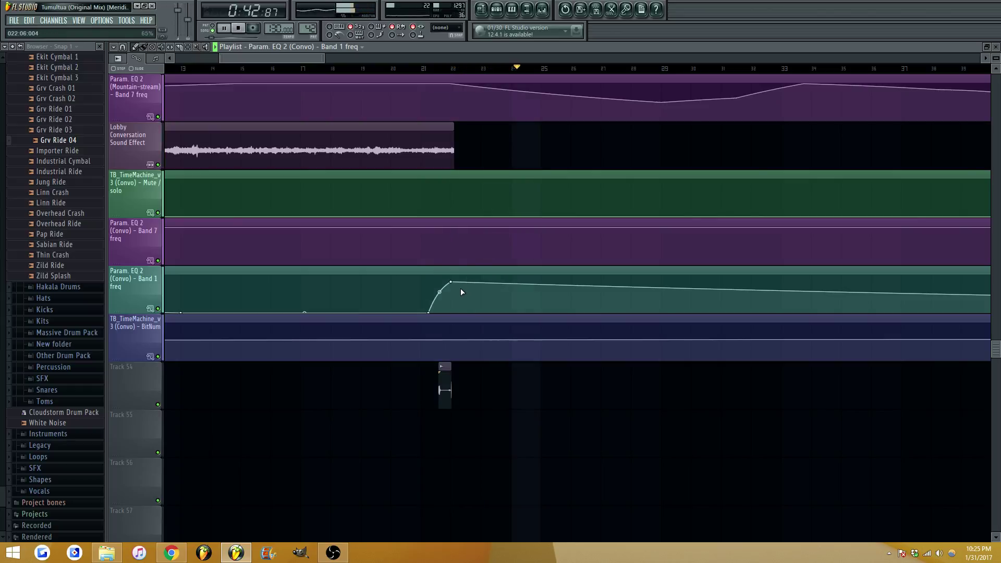
Replay the transition from about bar 22
{"action": "scroll", "coordinate": [460, 287], "scroll_direction": "up", "scroll_amount": 10}
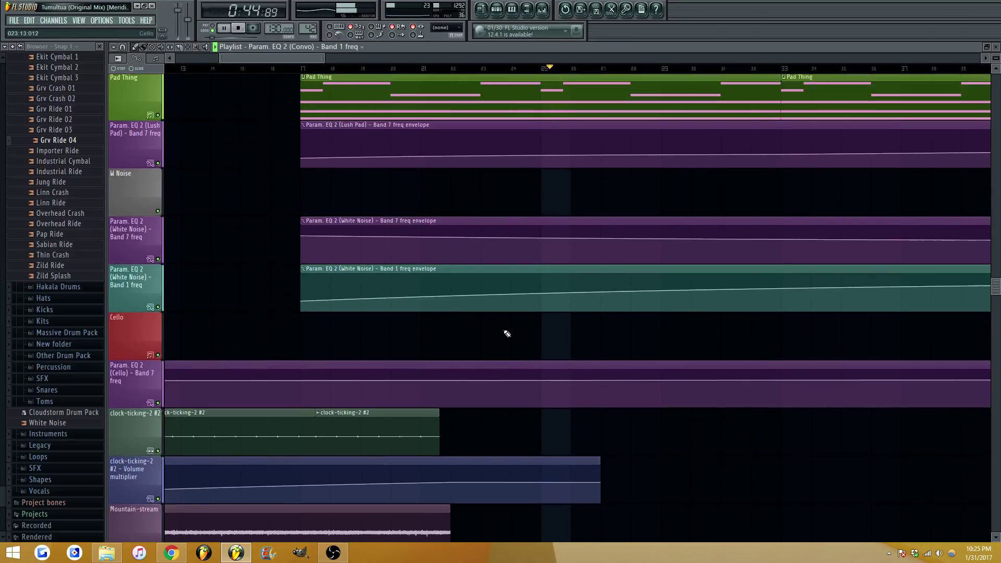
{"action": "scroll", "coordinate": [506, 333], "scroll_direction": "down", "scroll_amount": 15}
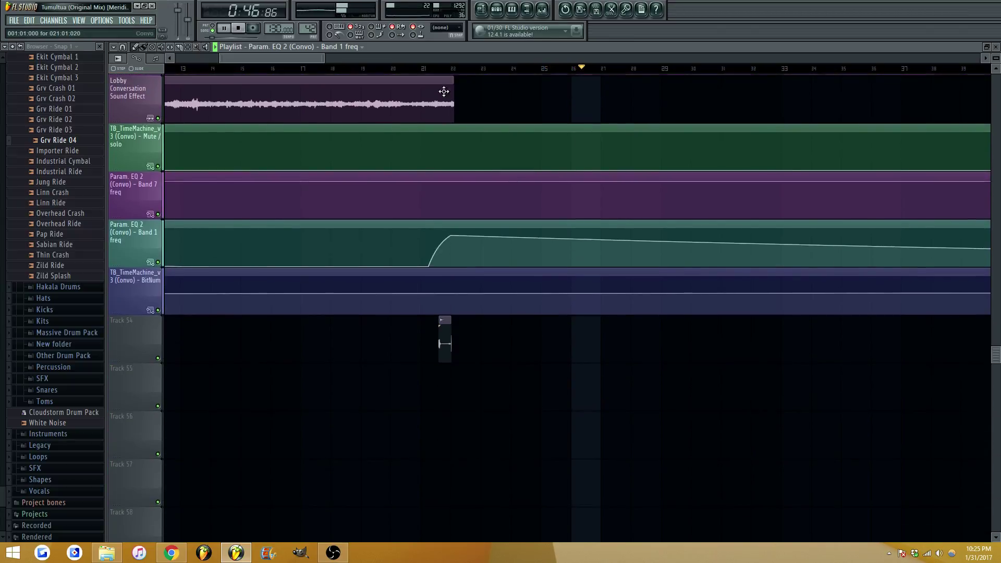
{"action": "left_click", "coordinate": [459, 72]}
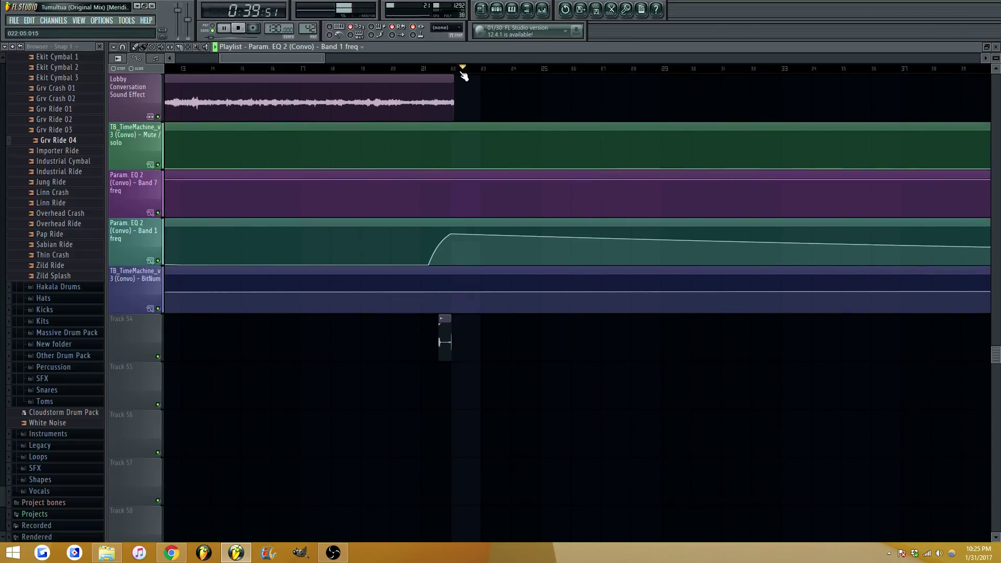
Lower the start of the Lush Pad Band 7 freq envelope to its minimum at bar 17 and add a slightly higher point at about bar 23
{"action": "scroll", "coordinate": [490, 216], "scroll_direction": "up", "scroll_amount": 10}
{"action": "scroll", "coordinate": [507, 305], "scroll_direction": "up", "scroll_amount": 4}
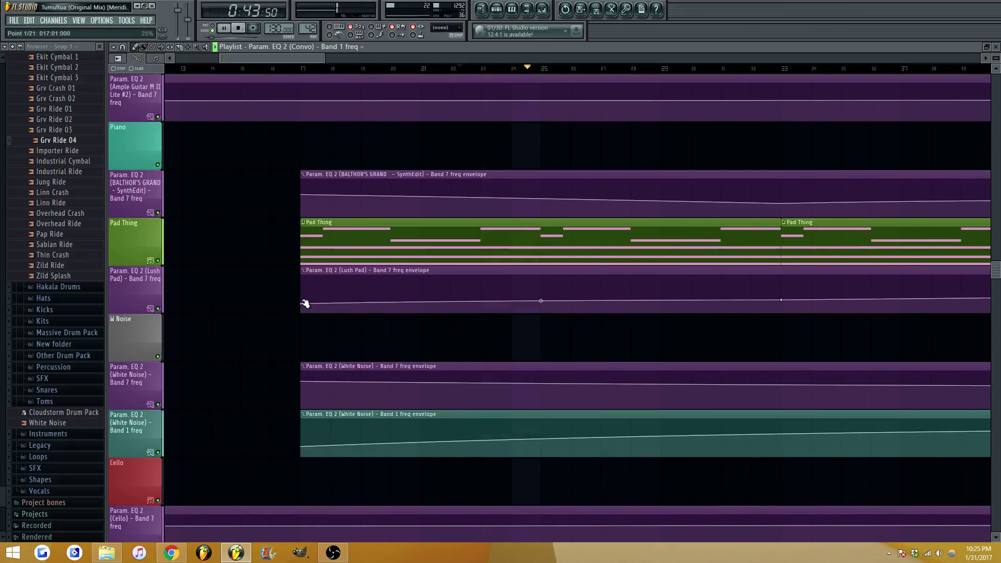
{"action": "left_click_drag", "start_coordinate": [301, 303], "coordinate": [302, 314]}
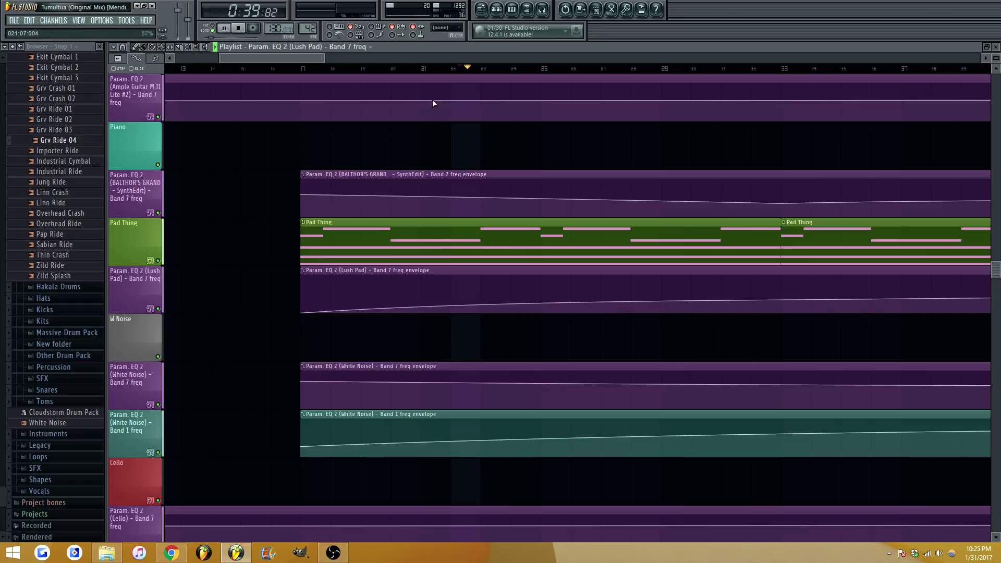
{"action": "left_click", "coordinate": [482, 308]}
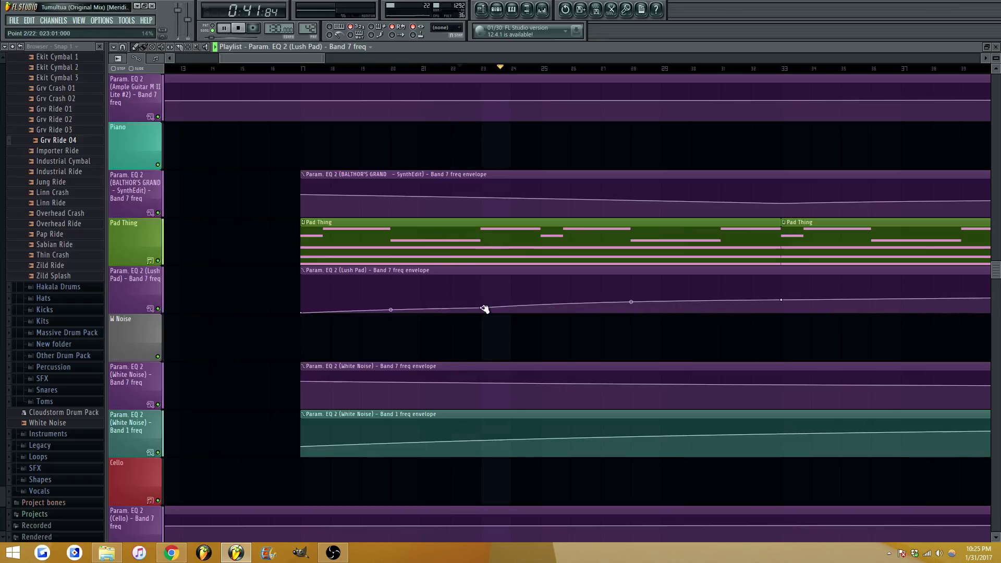
{"action": "left_click_drag", "start_coordinate": [484, 308], "coordinate": [481, 305]}
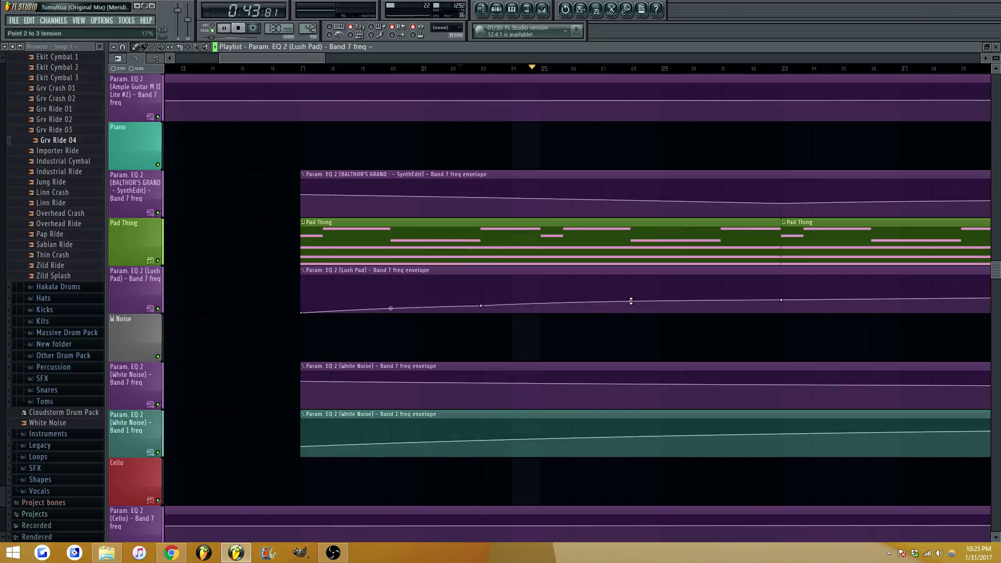
{"action": "left_click_drag", "start_coordinate": [631, 300], "coordinate": [630, 301]}
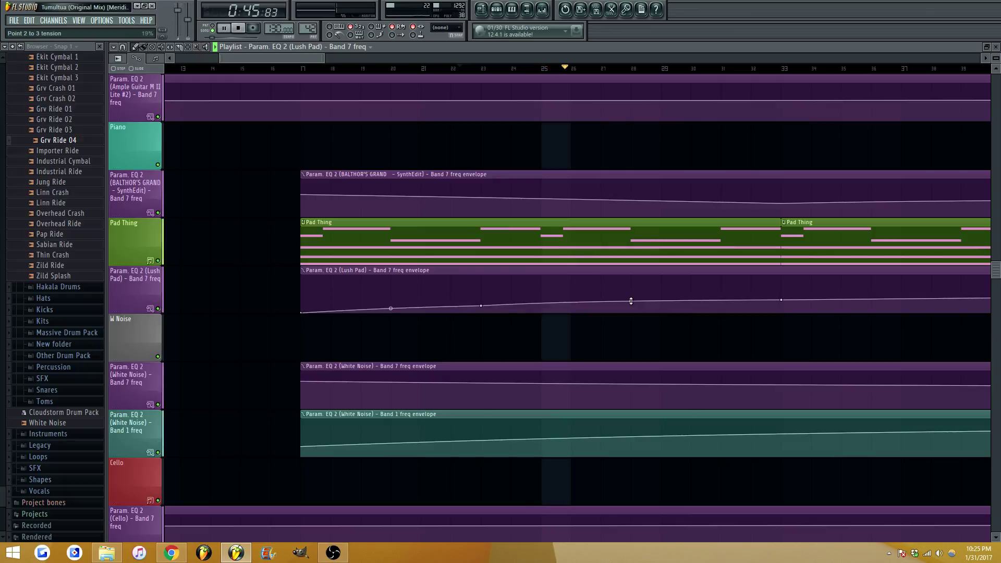
Undo the accidental clip addition and restart playback from just before bar 15
{"action": "scroll", "coordinate": [615, 308], "scroll_direction": "up", "scroll_amount": 1}
{"action": "key", "text": "space"}
{"action": "left_click", "coordinate": [252, 75]}
{"action": "key", "text": "ctrl+z"}
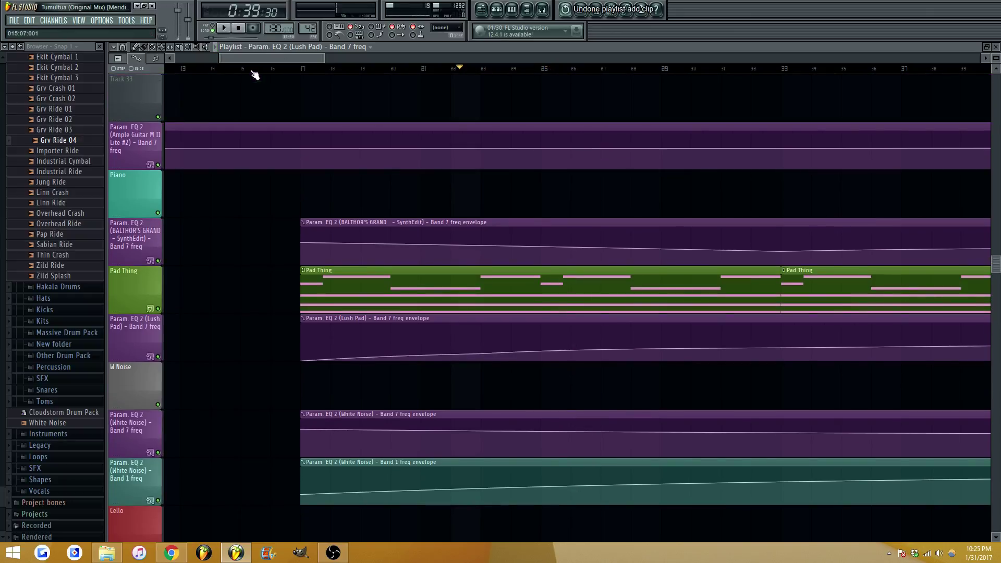
{"action": "left_click", "coordinate": [233, 70]}
{"action": "key", "text": "space"}
{"action": "scroll", "coordinate": [259, 59], "scroll_direction": "down", "scroll_amount": 1}
{"action": "scroll", "coordinate": [289, 177], "scroll_direction": "down", "scroll_amount": 4}
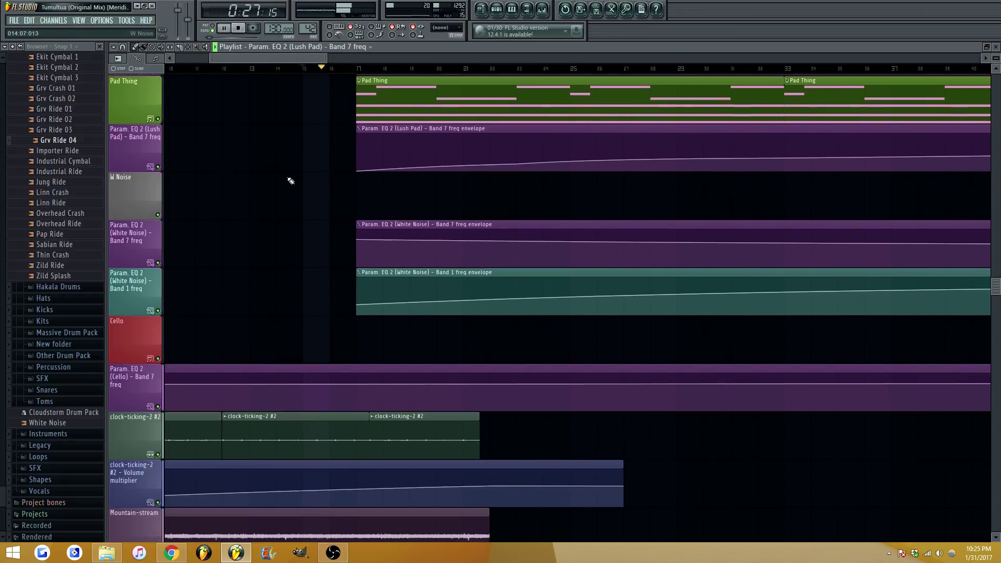
Examine the Lush Pad, White Noise and Mountain-stream envelopes while playback runs through the section from about bar 15
{"action": "scroll", "coordinate": [294, 193], "scroll_direction": "up", "scroll_amount": 3}
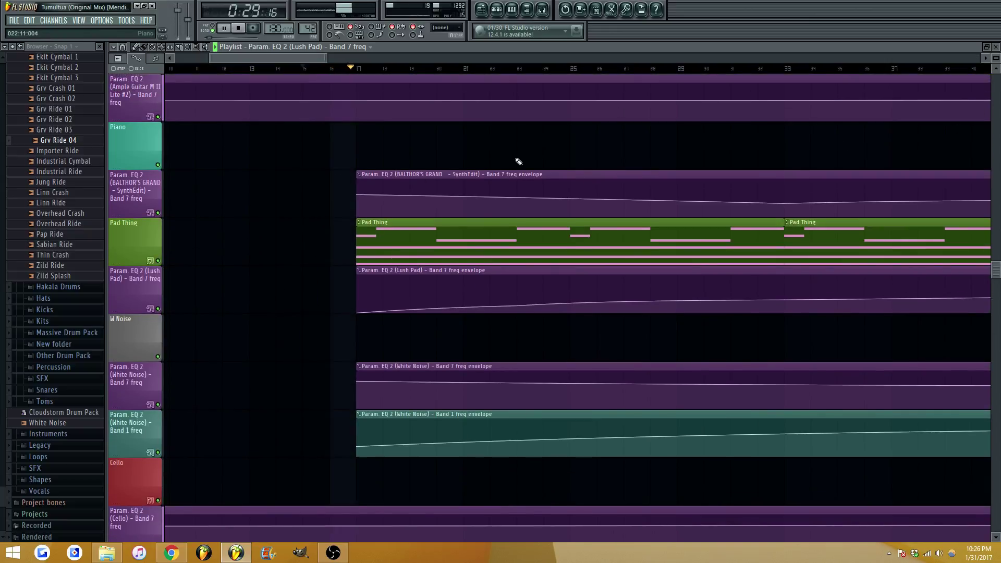
{"action": "scroll", "coordinate": [519, 162], "scroll_direction": "down", "scroll_amount": 1}
{"action": "scroll", "coordinate": [384, 305], "scroll_direction": "down", "scroll_amount": 2}
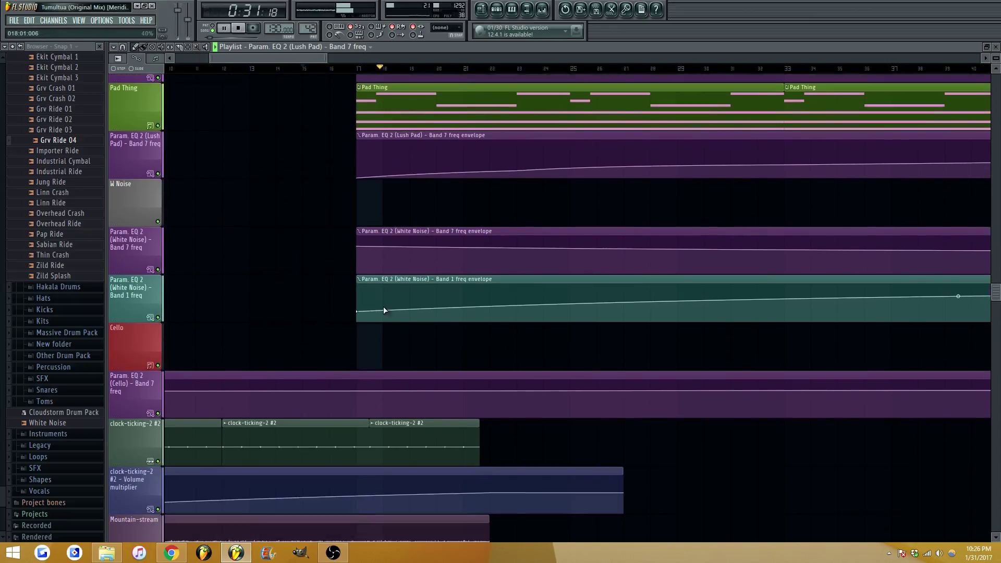
{"action": "scroll", "coordinate": [385, 310], "scroll_direction": "down", "scroll_amount": 2}
{"action": "scroll", "coordinate": [425, 318], "scroll_direction": "up", "scroll_amount": 5}
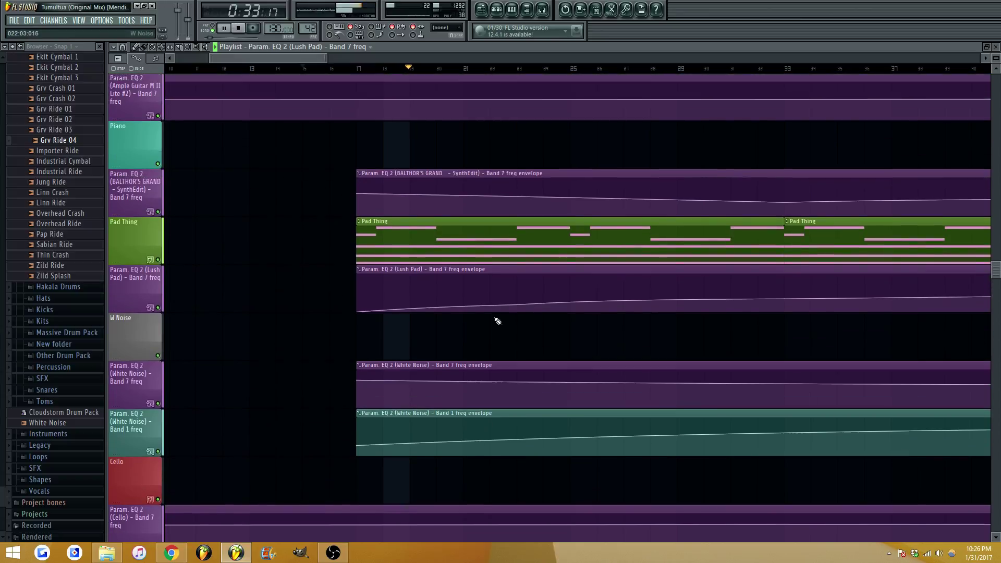
{"action": "scroll", "coordinate": [474, 329], "scroll_direction": "down", "scroll_amount": 5}
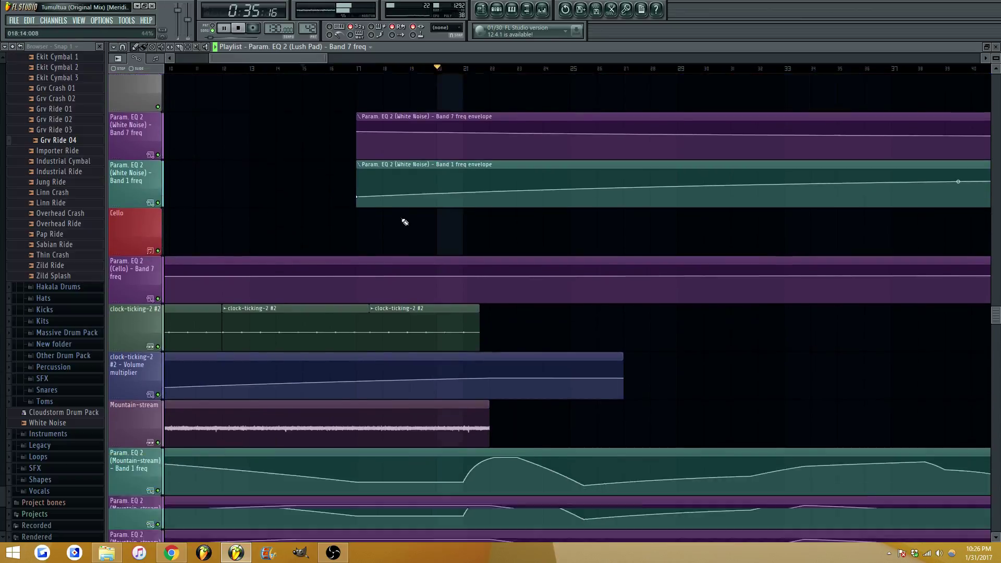
{"action": "scroll", "coordinate": [404, 222], "scroll_direction": "down", "scroll_amount": 4}
{"action": "key", "text": "space"}
Duplicate the W Noise clip into the empty earlier part of its track, starting at about bar 10
{"action": "scroll", "coordinate": [444, 215], "scroll_direction": "down", "scroll_amount": 4}
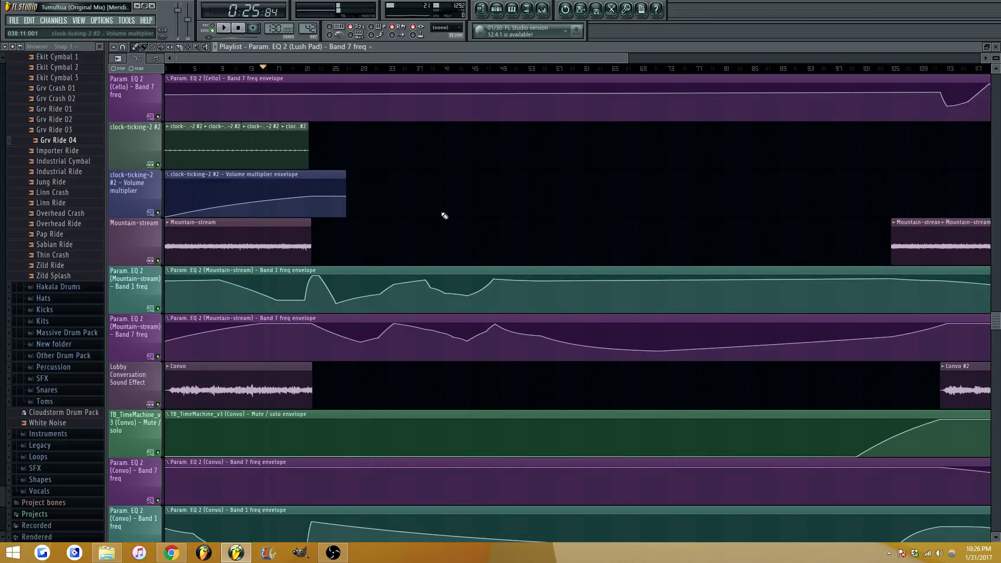
{"action": "scroll", "coordinate": [504, 248], "scroll_direction": "down", "scroll_amount": 1}
{"action": "scroll", "coordinate": [404, 74], "scroll_direction": "down", "scroll_amount": 3}
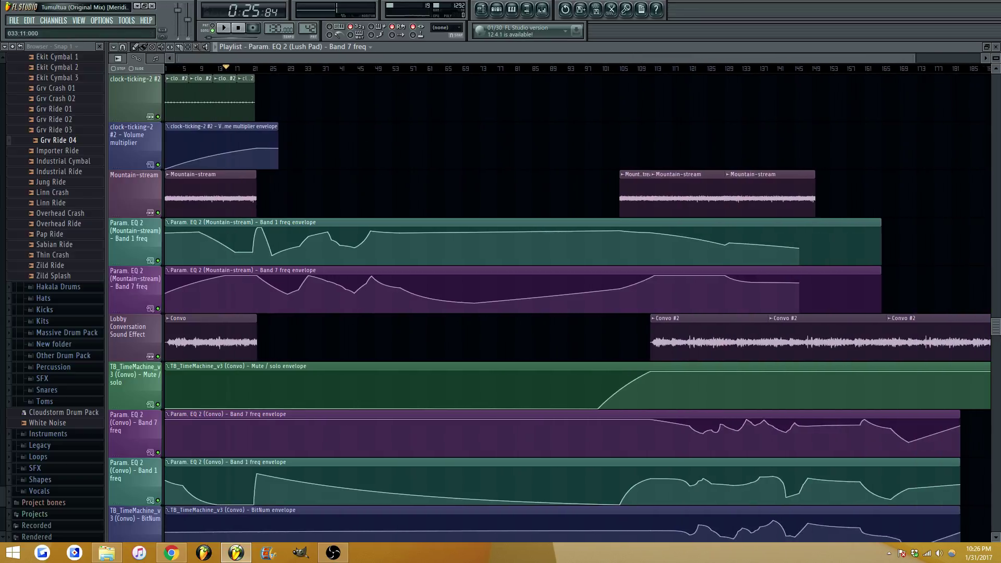
{"action": "scroll", "coordinate": [407, 239], "scroll_direction": "down", "scroll_amount": 2}
{"action": "scroll", "coordinate": [406, 239], "scroll_direction": "up", "scroll_amount": 7}
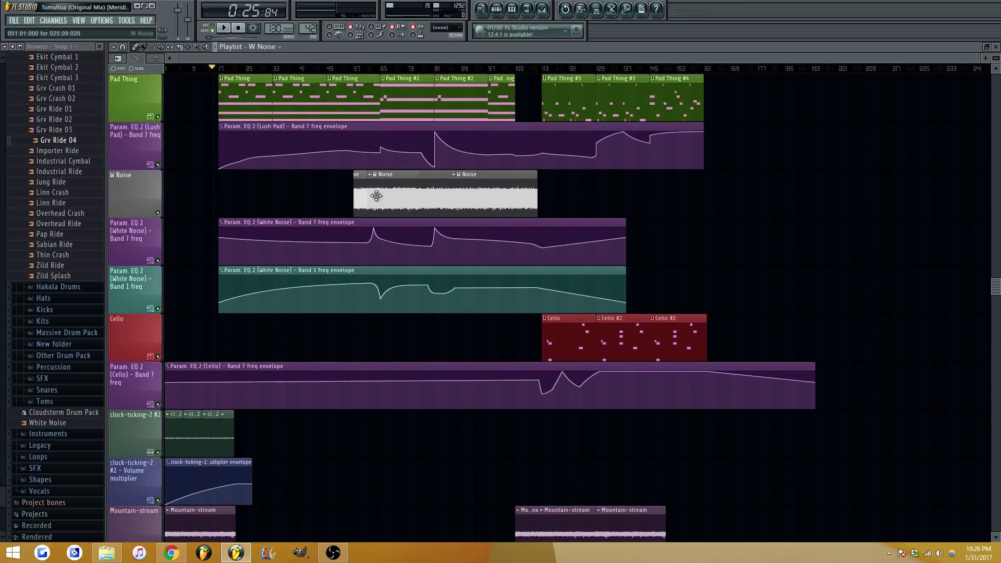
{"action": "left_click_drag", "start_coordinate": [376, 195], "coordinate": [237, 190]}
{"action": "scroll", "coordinate": [243, 61], "scroll_direction": "up", "scroll_amount": 4}
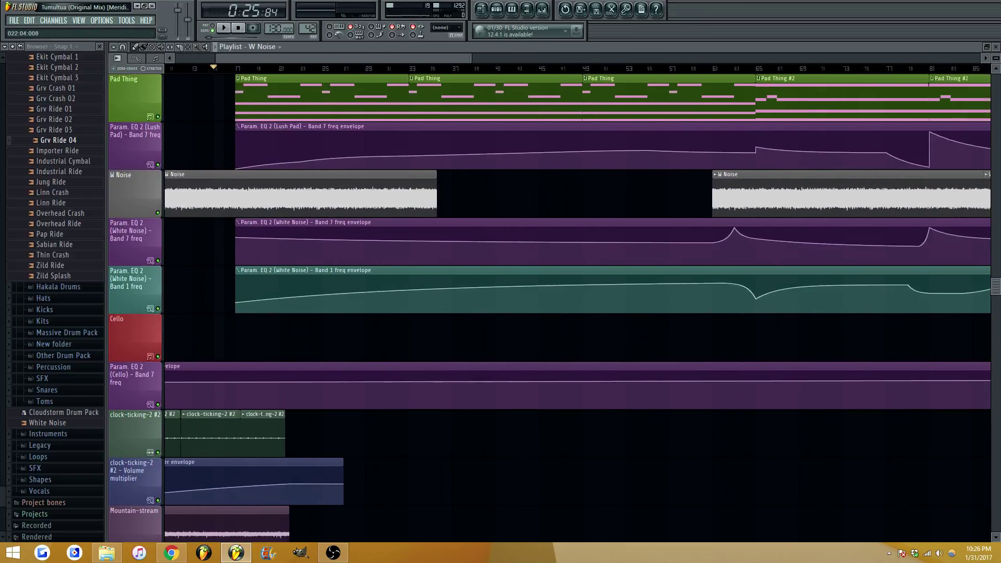
Start playback and move the duplicated W Noise clip so it begins at bar 17, aligned with the White Noise envelopes
{"action": "scroll", "coordinate": [284, 205], "scroll_direction": "up", "scroll_amount": 1}
{"action": "scroll", "coordinate": [330, 209], "scroll_direction": "down", "scroll_amount": 1}
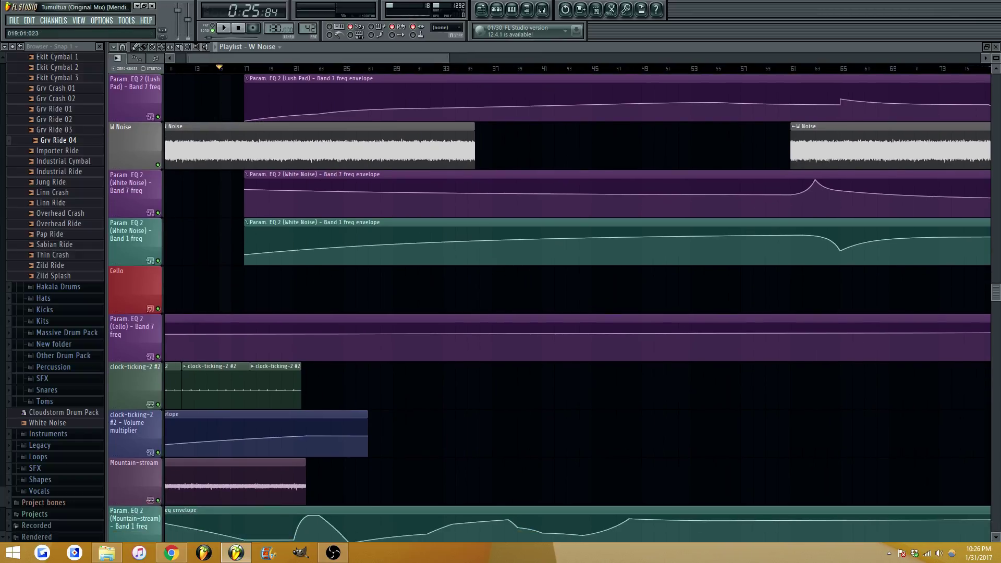
{"action": "scroll", "coordinate": [374, 164], "scroll_direction": "up", "scroll_amount": 2}
{"action": "key", "text": "space"}
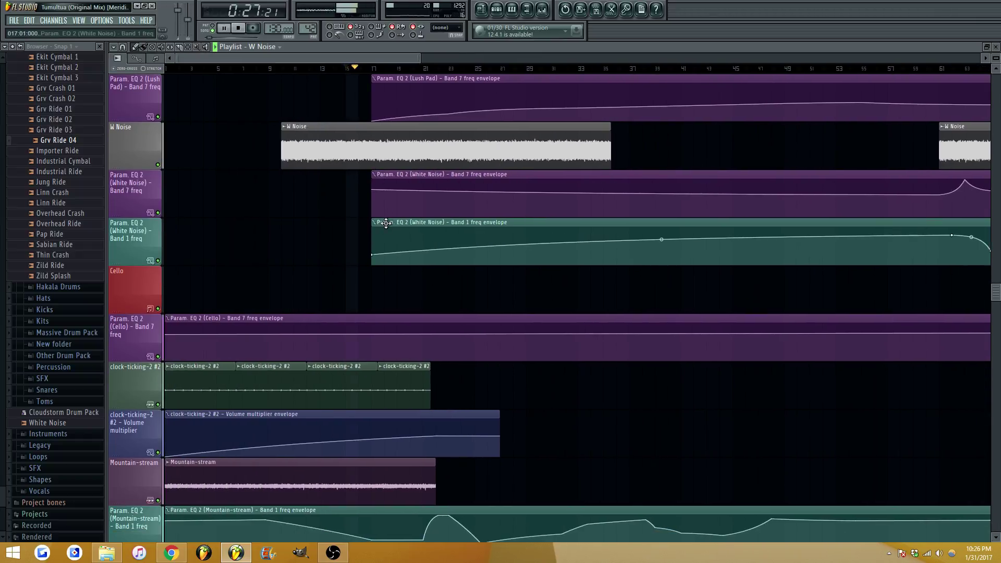
{"action": "left_click_drag", "start_coordinate": [362, 152], "coordinate": [452, 148]}
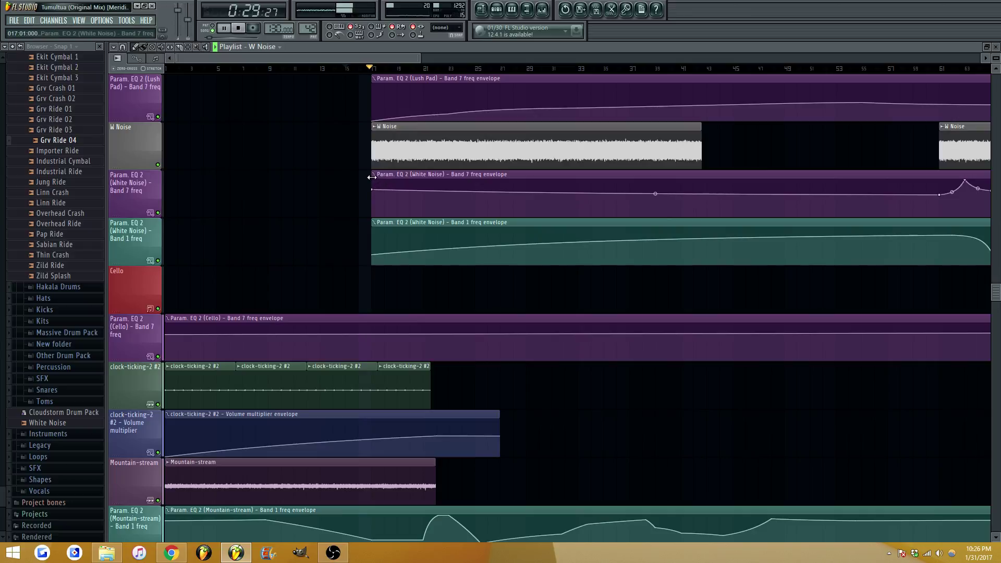
Make the White Noise Band 7 freq automation clip unique
{"action": "left_click", "coordinate": [374, 175]}
{"action": "left_click", "coordinate": [392, 232]}
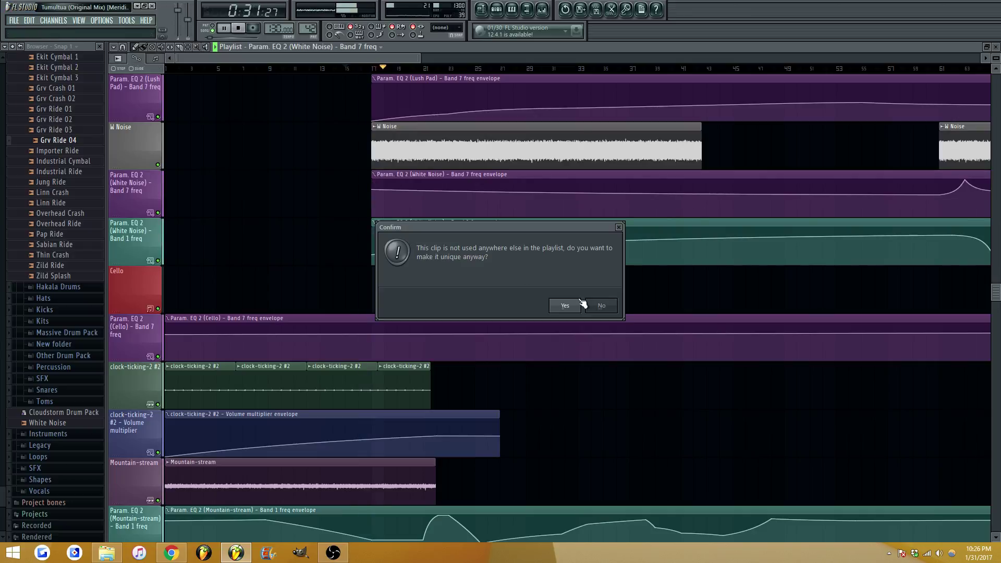
{"action": "left_click", "coordinate": [566, 306]}
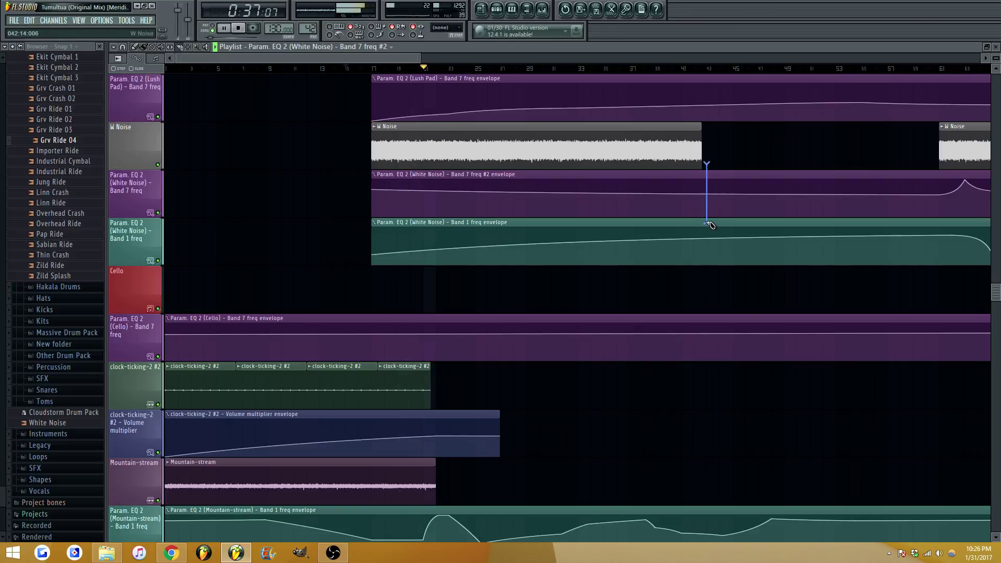
Slice the White Noise Band 7 freq clip at about bar 43, and shorten its first part and the duplicated W Noise clip to about bar 28
{"action": "left_click_drag", "start_coordinate": [710, 224], "coordinate": [708, 223]}
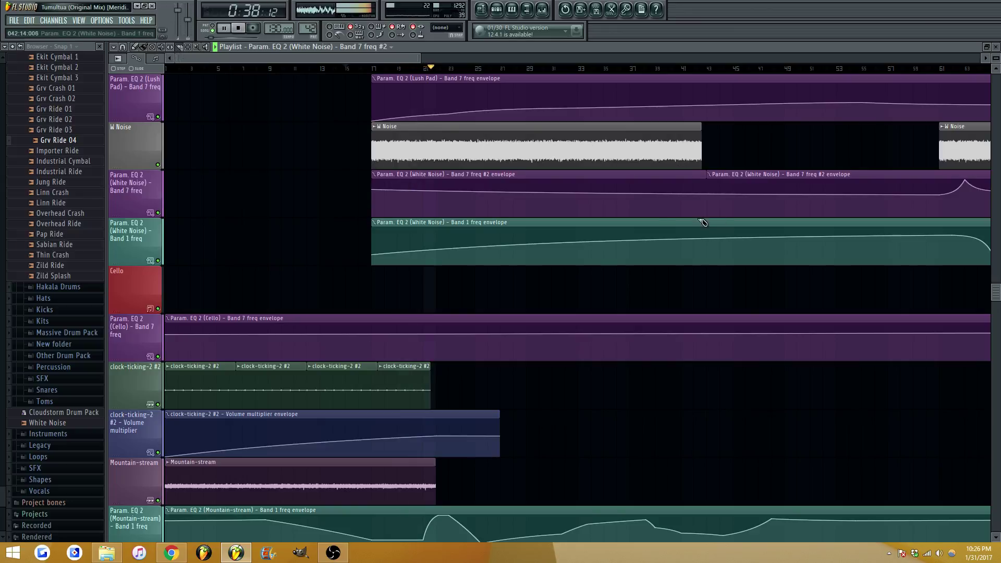
{"action": "left_click", "coordinate": [135, 46]}
{"action": "left_click_drag", "start_coordinate": [704, 175], "coordinate": [513, 177]}
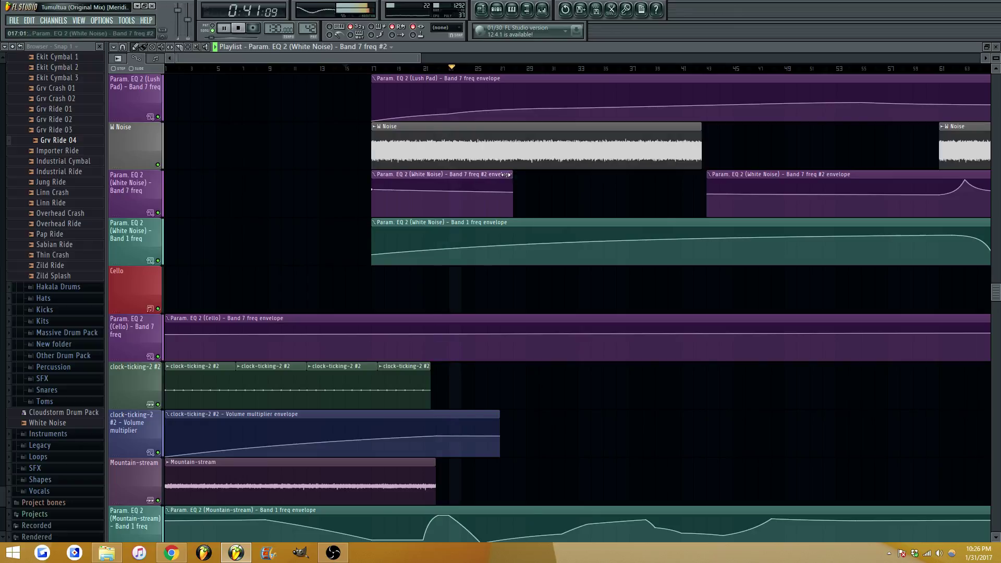
{"action": "left_click_drag", "start_coordinate": [699, 130], "coordinate": [508, 130]}
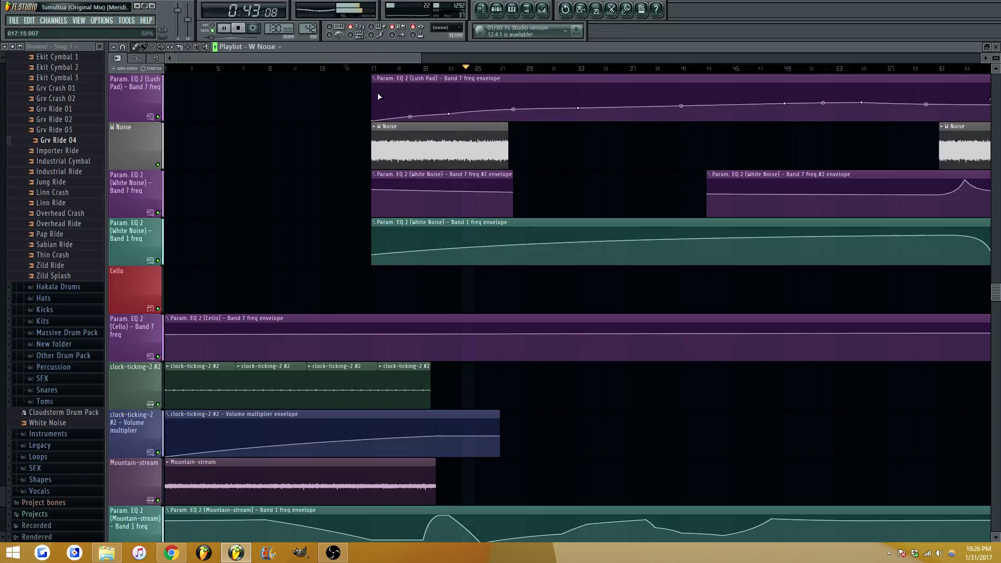
Add a 100% point at bar 20 to the shortened White Noise Band 7 freq envelope so it curves up from bar 17
{"action": "left_click", "coordinate": [389, 187]}
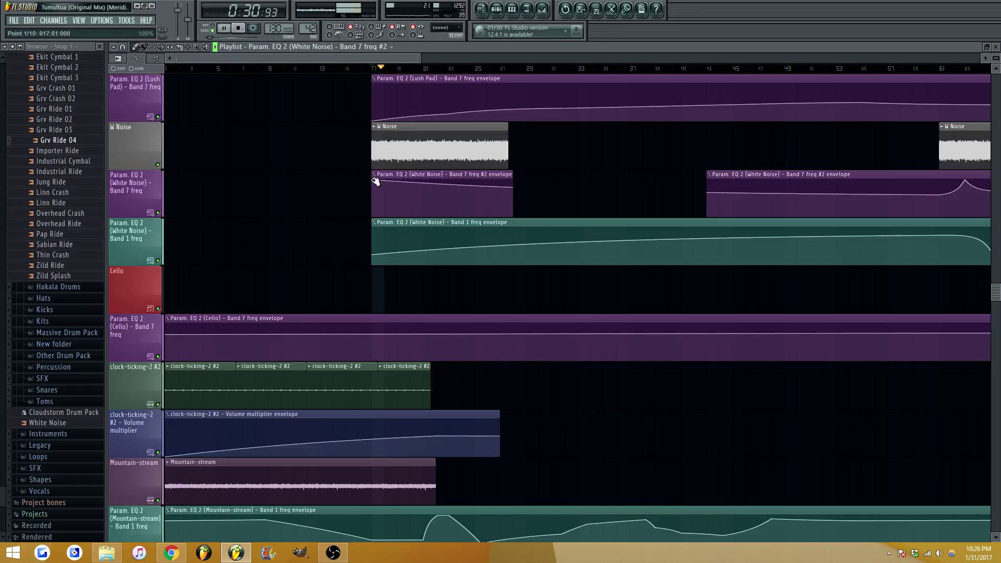
{"action": "right_click", "coordinate": [394, 183]}
{"action": "left_click_drag", "start_coordinate": [395, 184], "coordinate": [410, 180]}
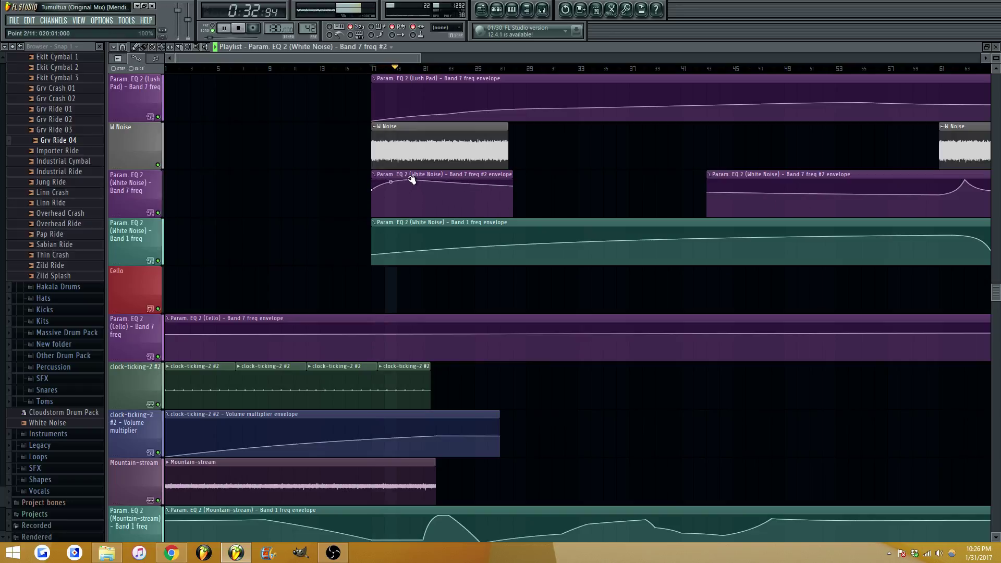
{"action": "left_click_drag", "start_coordinate": [372, 254], "coordinate": [374, 237]}
{"action": "right_click", "coordinate": [373, 237]}
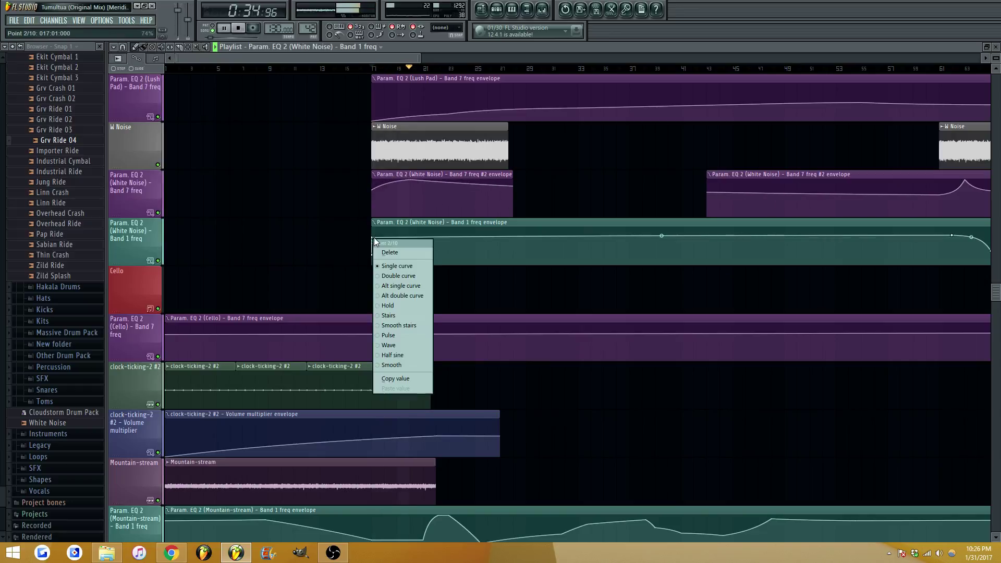
{"action": "left_click", "coordinate": [391, 252]}
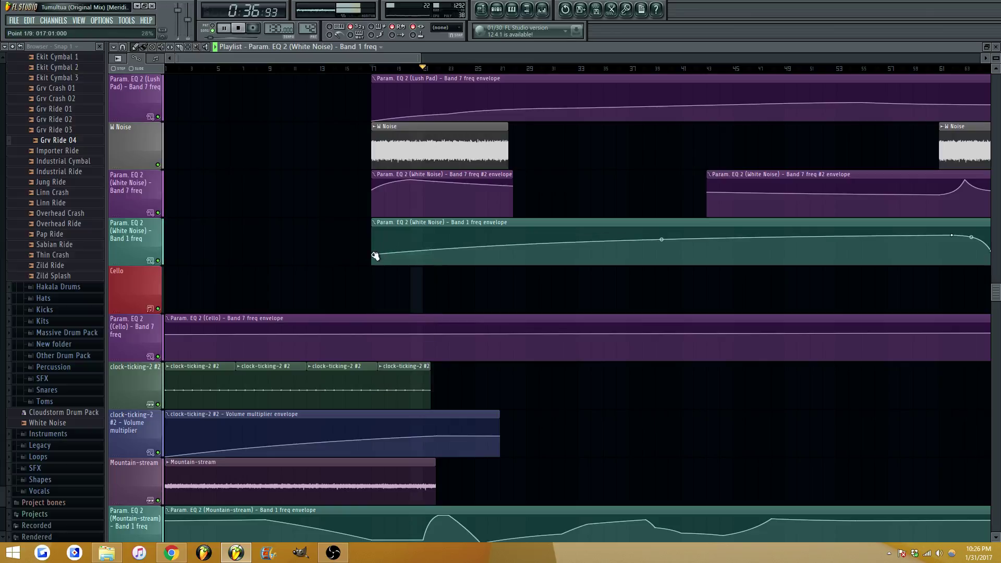
Raise the start of the White Noise Band 1 freq envelope, add points at about bar 23 and bar 26 (93%), and replay from bar 17
{"action": "left_click_drag", "start_coordinate": [374, 256], "coordinate": [377, 241]}
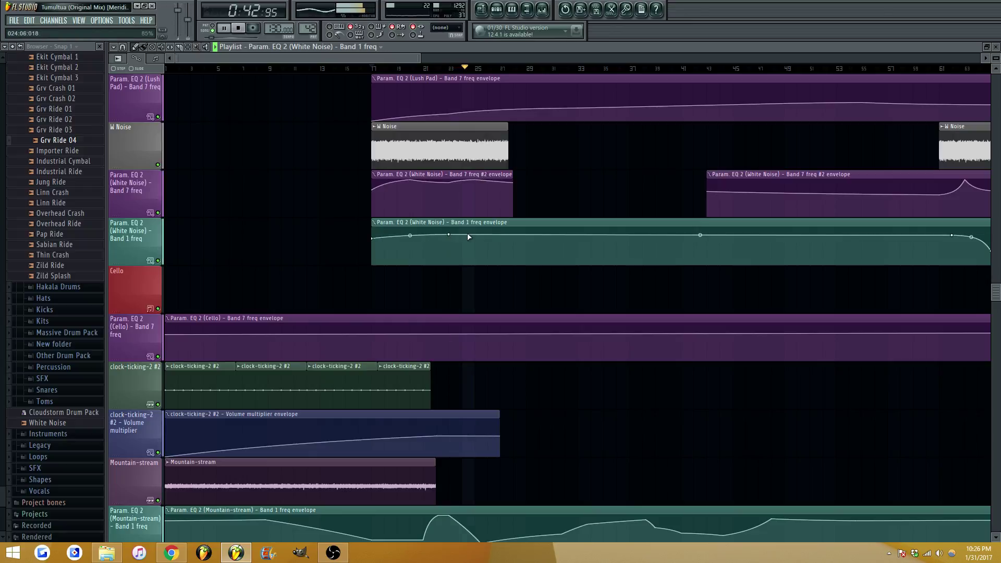
{"action": "left_click", "coordinate": [488, 230]}
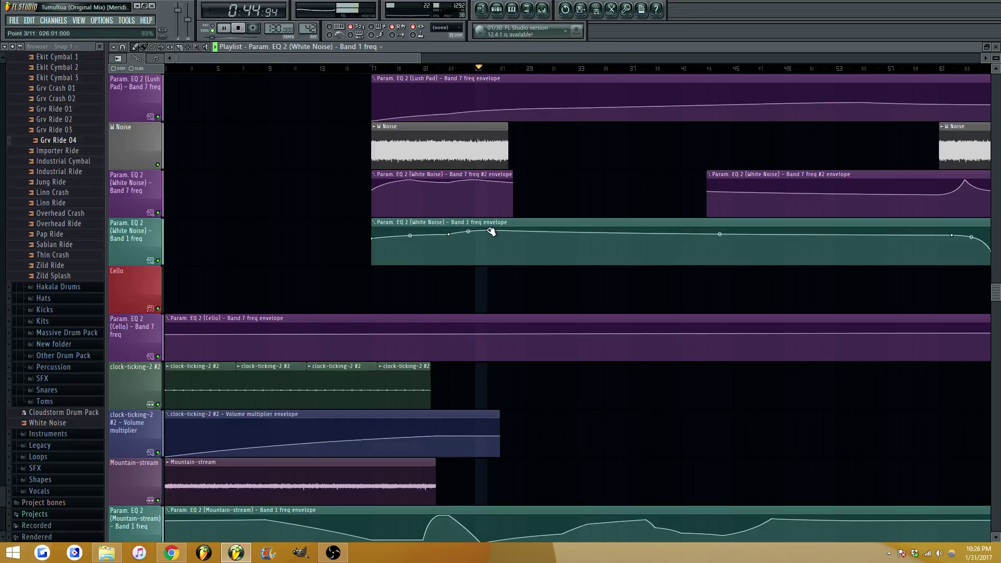
{"action": "key", "text": "space"}
{"action": "key", "text": "space"}
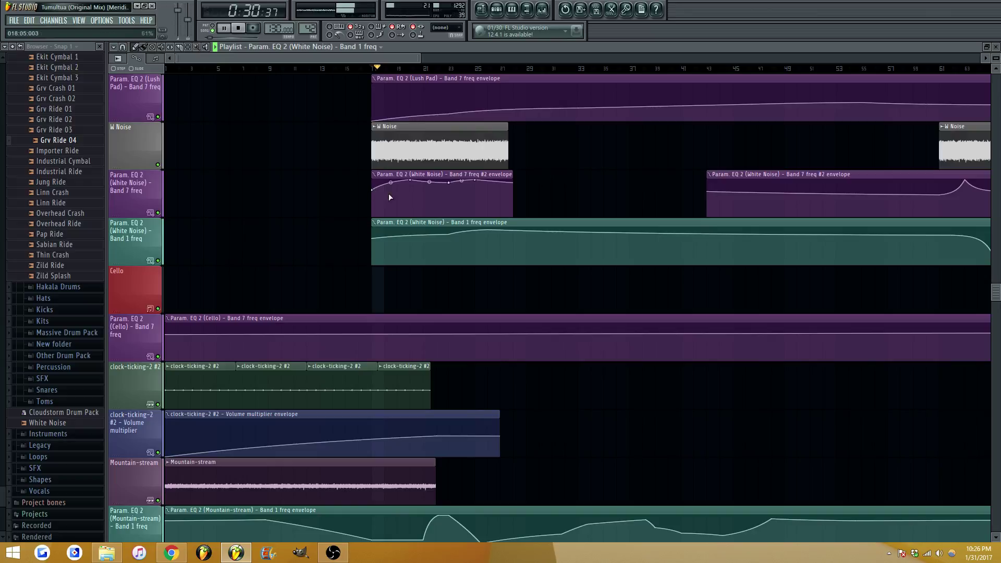
{"action": "key", "text": "space"}
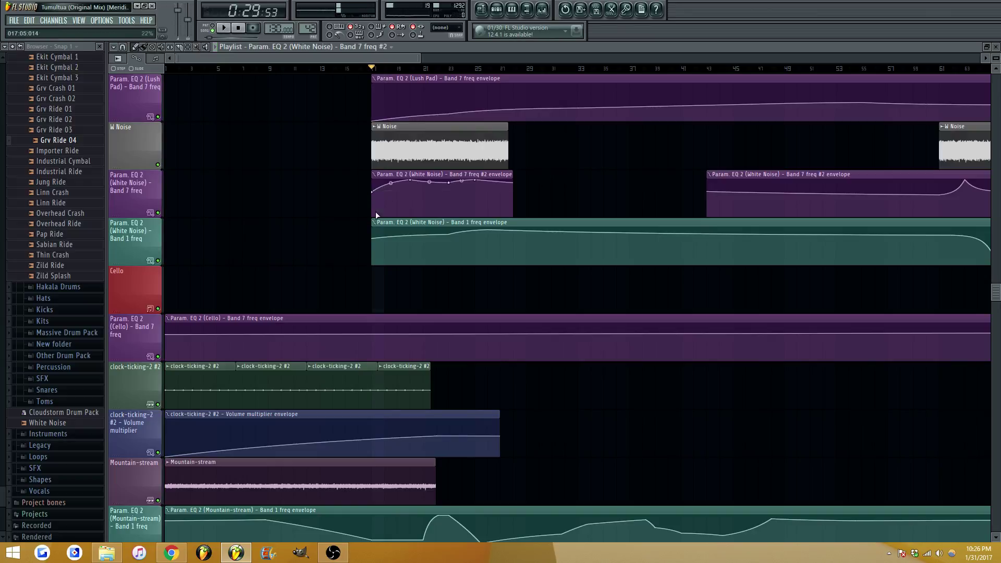
{"action": "key", "text": "space"}
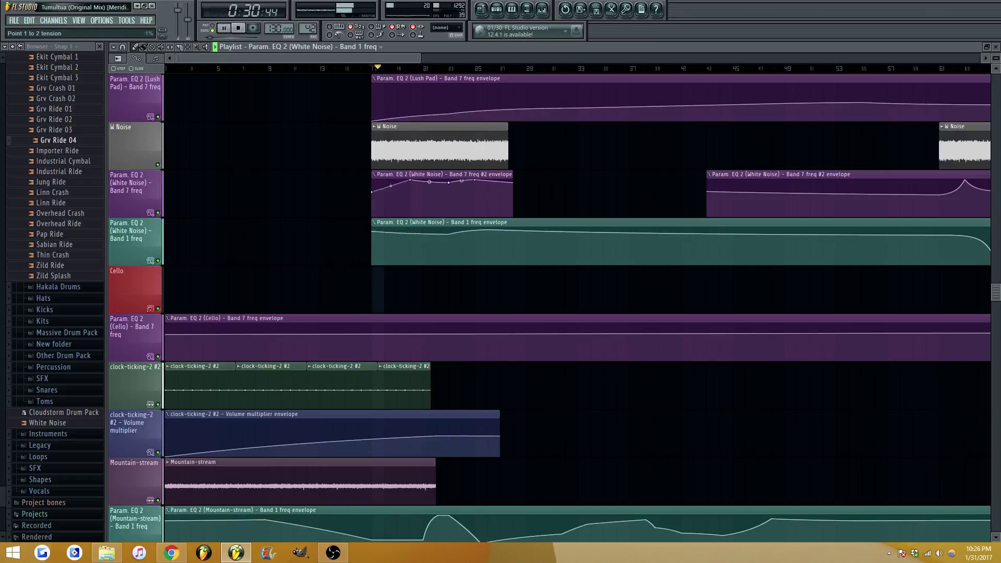
Shift the White Noise Band 7 freq peak to about bar 22 and pull the Band 1 freq envelope down to 47% at bar 21
{"action": "left_click_drag", "start_coordinate": [410, 180], "coordinate": [423, 181]}
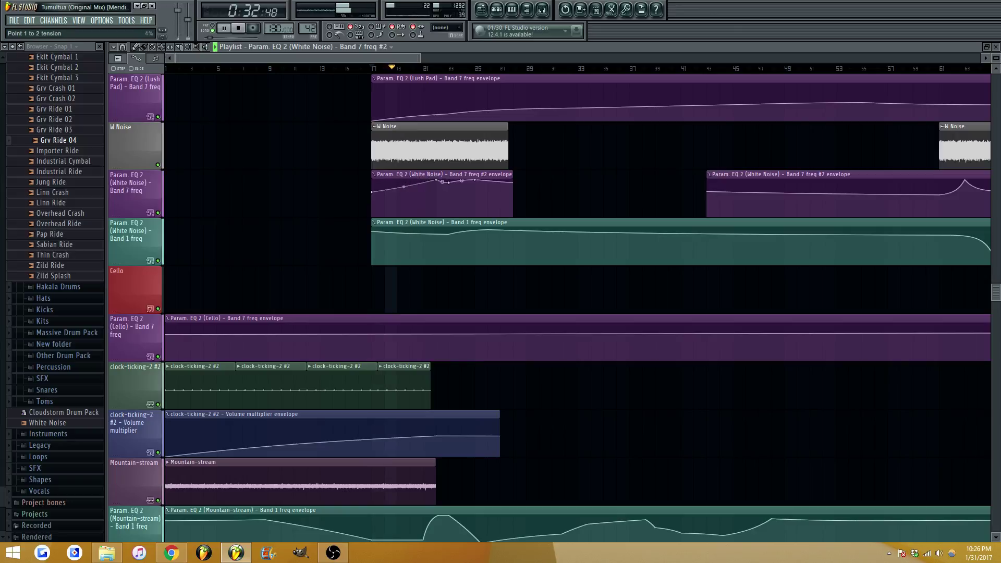
{"action": "left_click_drag", "start_coordinate": [449, 234], "coordinate": [423, 255]}
{"action": "right_click", "coordinate": [426, 235]}
{"action": "key", "text": "space"}
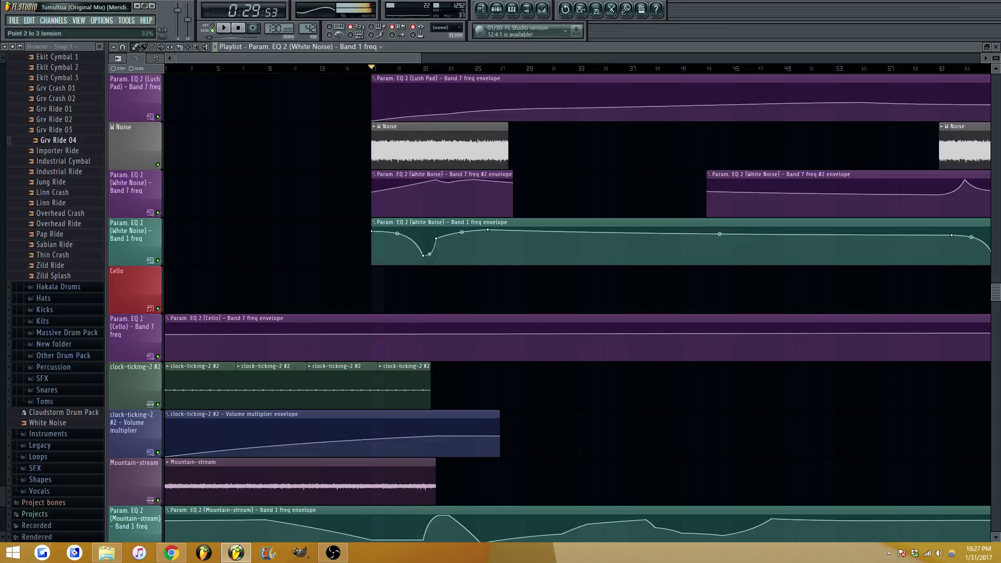
{"action": "left_click_drag", "start_coordinate": [423, 254], "coordinate": [425, 247]}
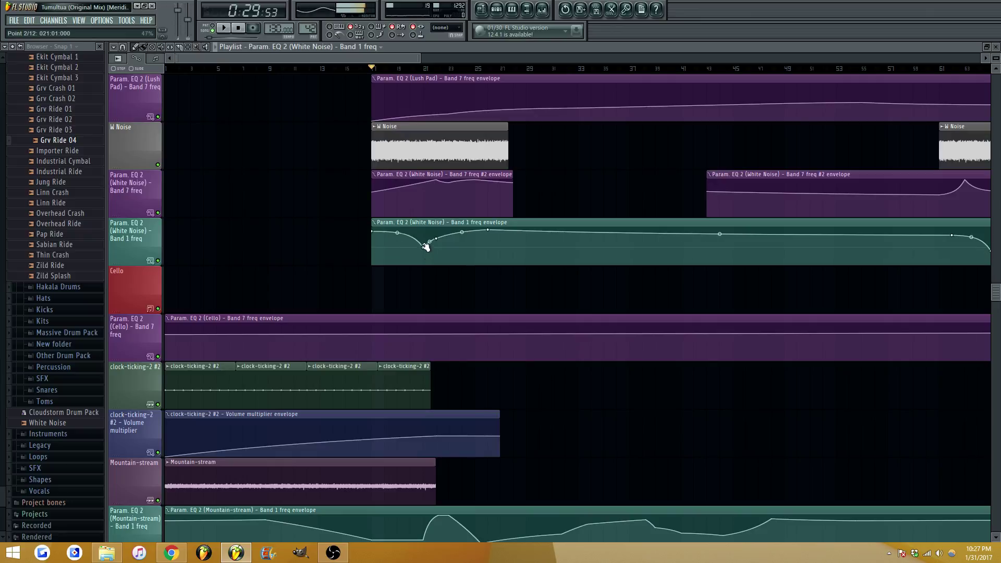
{"action": "key", "text": "space"}
Reshape the White Noise Band 1 freq dip so it falls from a point at bar 21 to its lowest point at bar 22
{"action": "scroll", "coordinate": [438, 146], "scroll_direction": "up", "scroll_amount": 2}
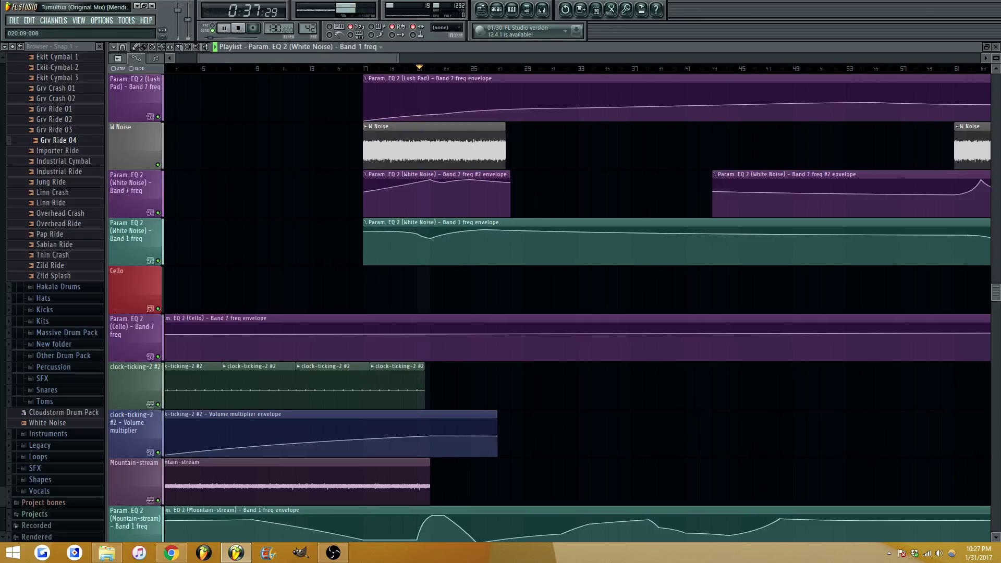
{"action": "key", "text": "space"}
{"action": "left_click_drag", "start_coordinate": [405, 238], "coordinate": [396, 244]}
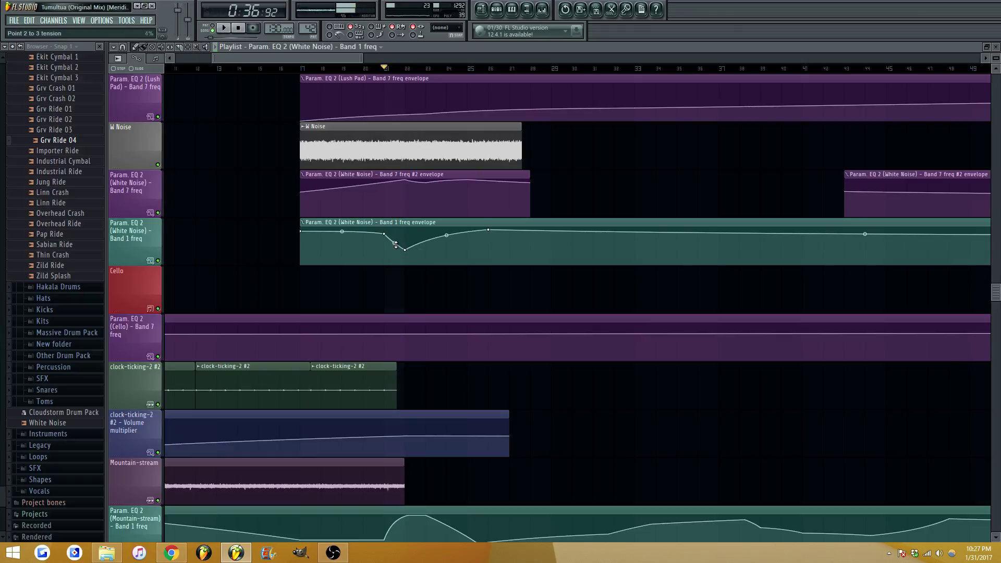
{"action": "key", "text": "space"}
Drop the White Noise Band 7 freq envelope after its peak with points at bar 22 and bar 23 (50%), and delete the bar 25 point
{"action": "right_click", "coordinate": [405, 193]}
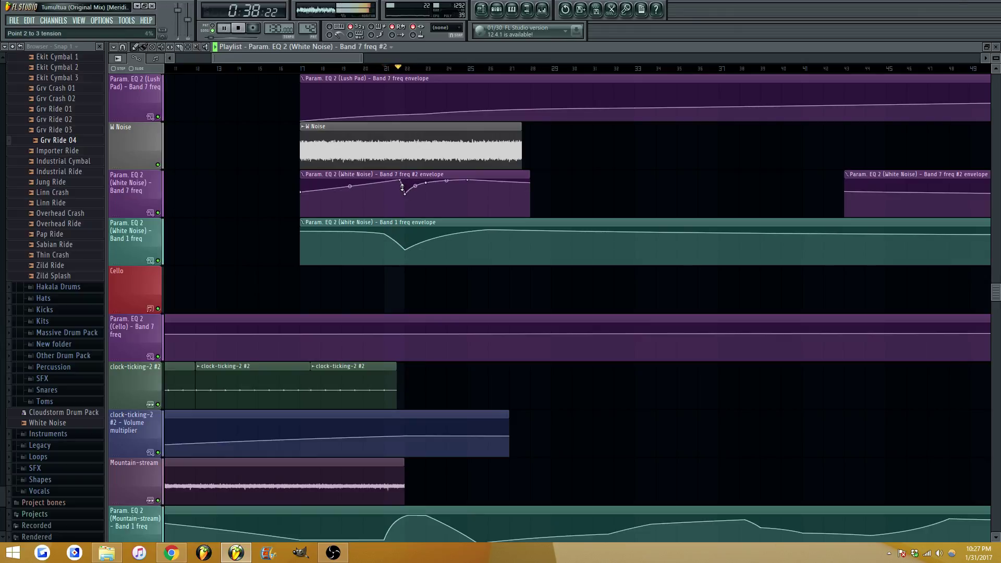
{"action": "left_click_drag", "start_coordinate": [426, 182], "coordinate": [427, 198]}
{"action": "key", "text": "space"}
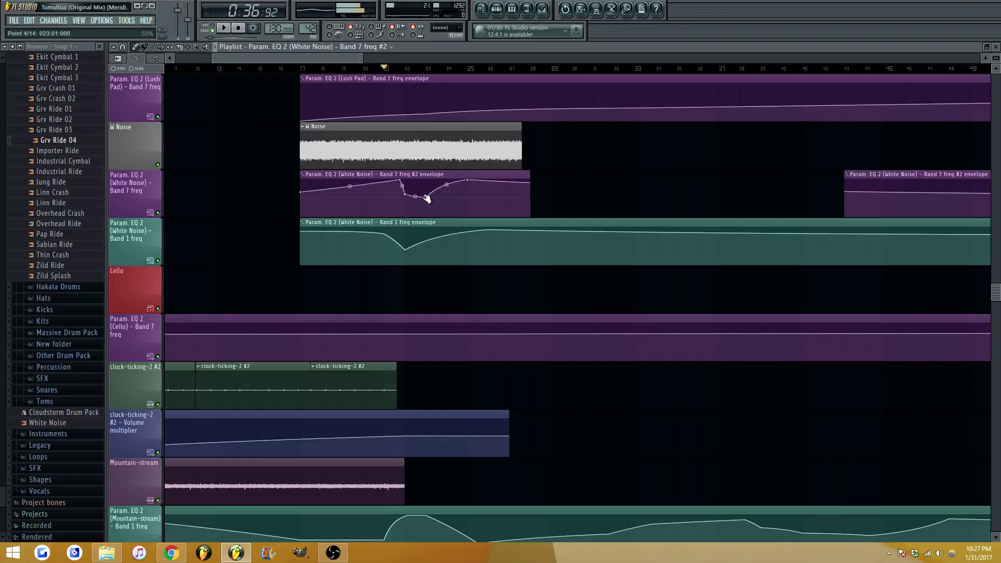
{"action": "right_click", "coordinate": [467, 180]}
{"action": "left_click", "coordinate": [473, 192]}
{"action": "key", "text": "space"}
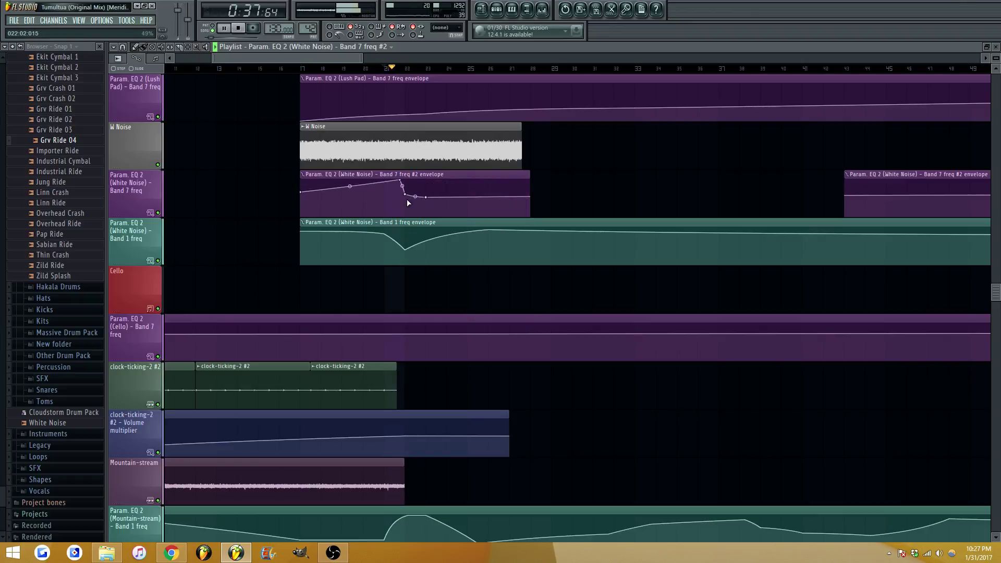
Lower the Band 7 freq points at bars 22 and 23, add a lower one at about bar 27, and replay from about bar 10
{"action": "left_click_drag", "start_coordinate": [405, 194], "coordinate": [426, 205]}
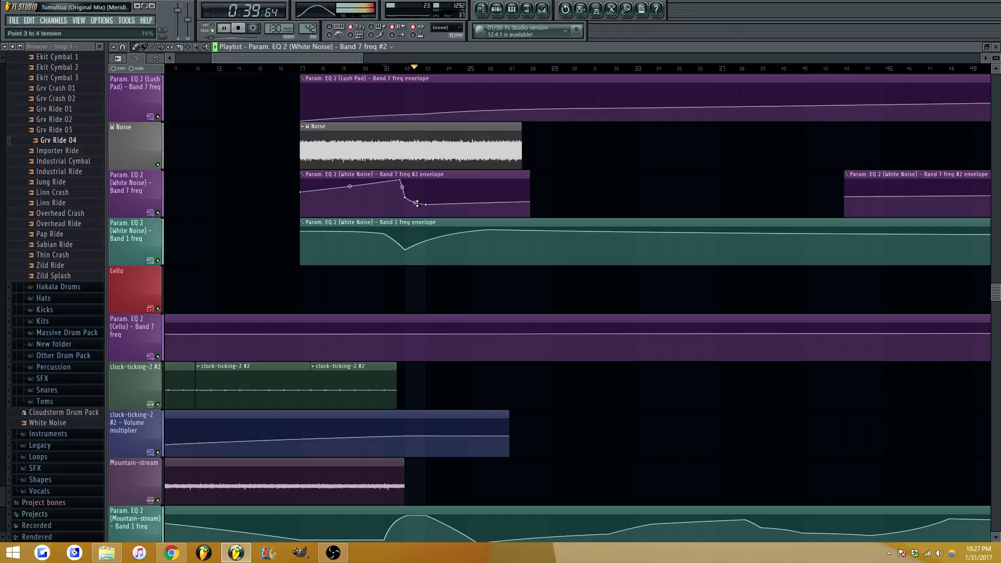
{"action": "left_click", "coordinate": [467, 208]}
{"action": "left_click", "coordinate": [509, 210]}
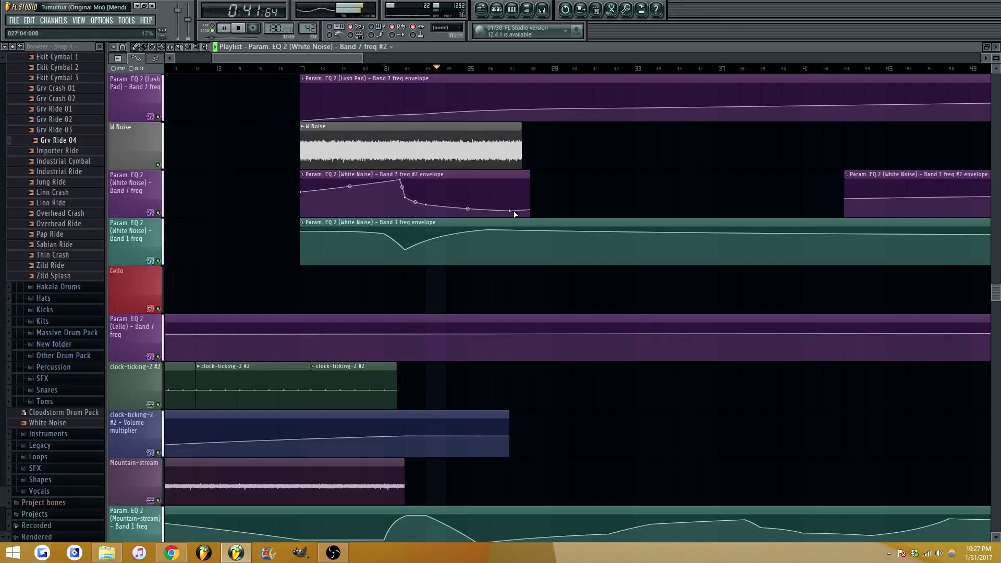
{"action": "key", "text": "space"}
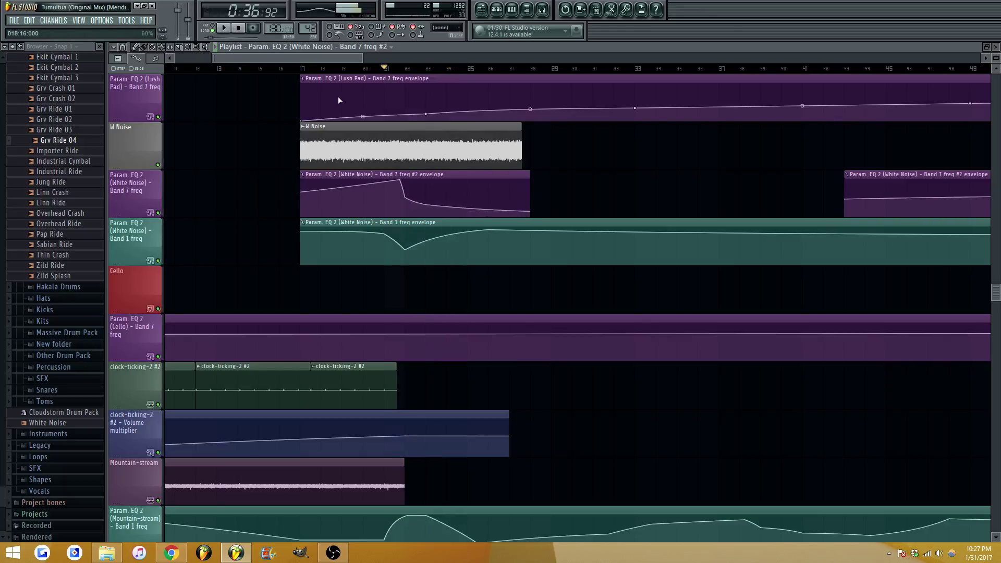
{"action": "left_click", "coordinate": [299, 70]}
{"action": "scroll", "coordinate": [292, 69], "scroll_direction": "down", "scroll_amount": 1}
{"action": "left_click", "coordinate": [280, 70]}
{"action": "key", "text": "space"}
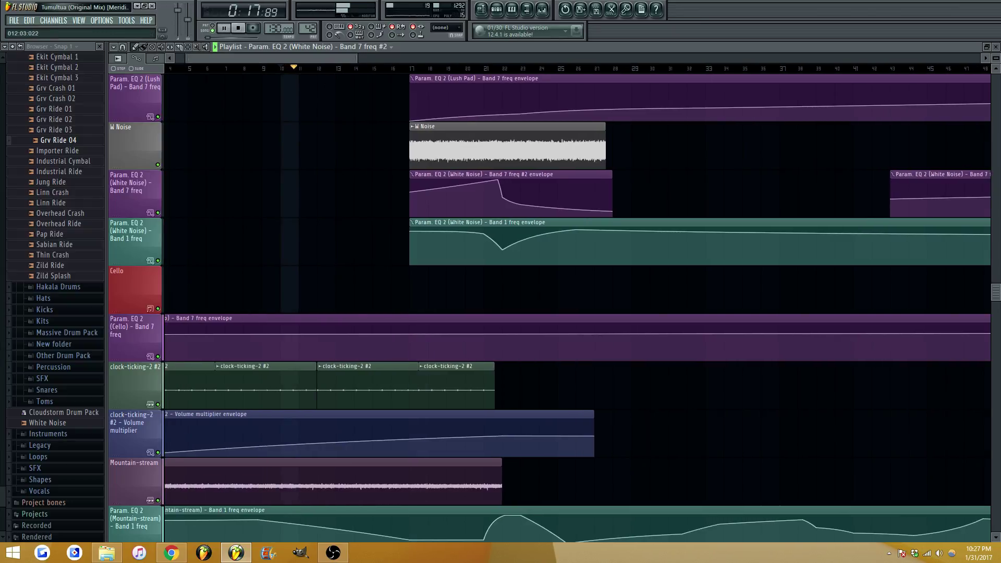
Auto name Track 54 from its content and auto name its clips
{"action": "scroll", "coordinate": [297, 220], "scroll_direction": "down", "scroll_amount": 3}
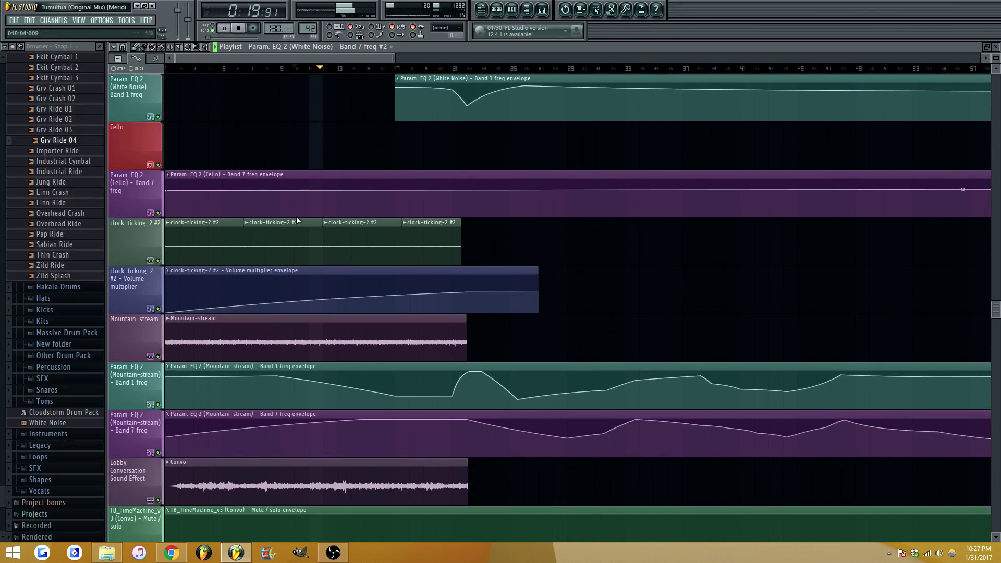
{"action": "scroll", "coordinate": [297, 220], "scroll_direction": "down", "scroll_amount": 3}
{"action": "scroll", "coordinate": [284, 221], "scroll_direction": "down", "scroll_amount": 1}
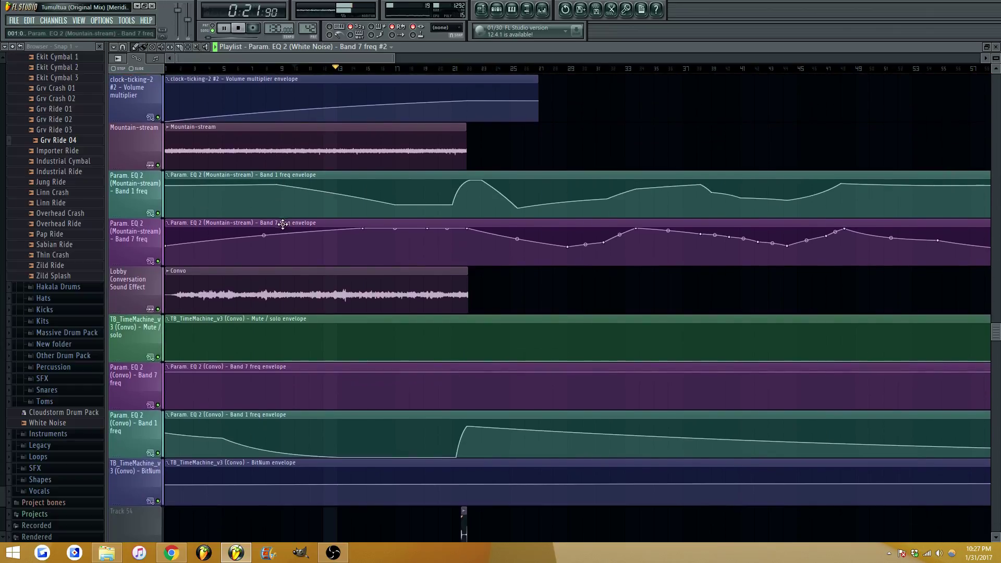
{"action": "scroll", "coordinate": [235, 254], "scroll_direction": "down", "scroll_amount": 2}
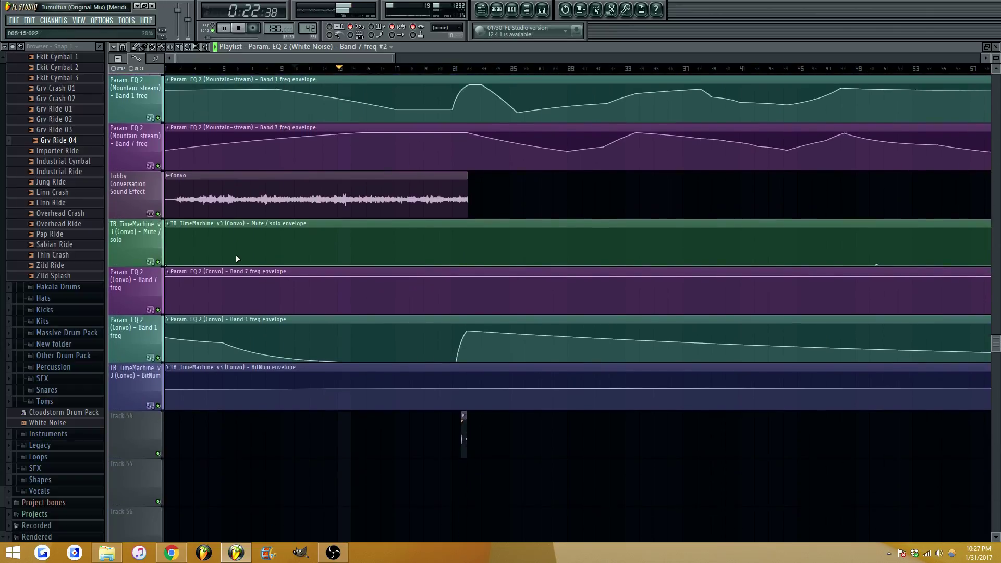
{"action": "right_click", "coordinate": [138, 423]}
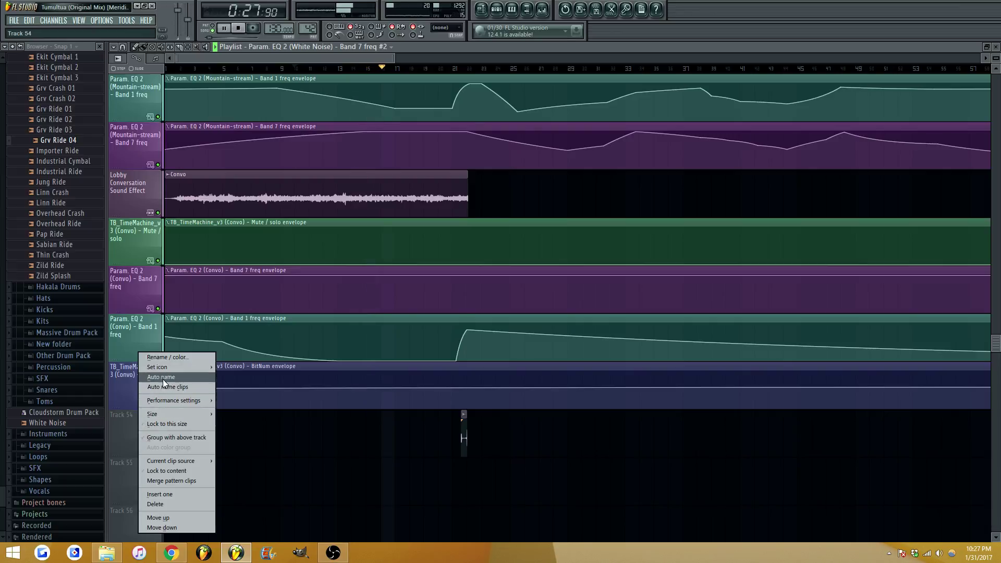
{"action": "left_click", "coordinate": [162, 377]}
{"action": "right_click", "coordinate": [137, 422]}
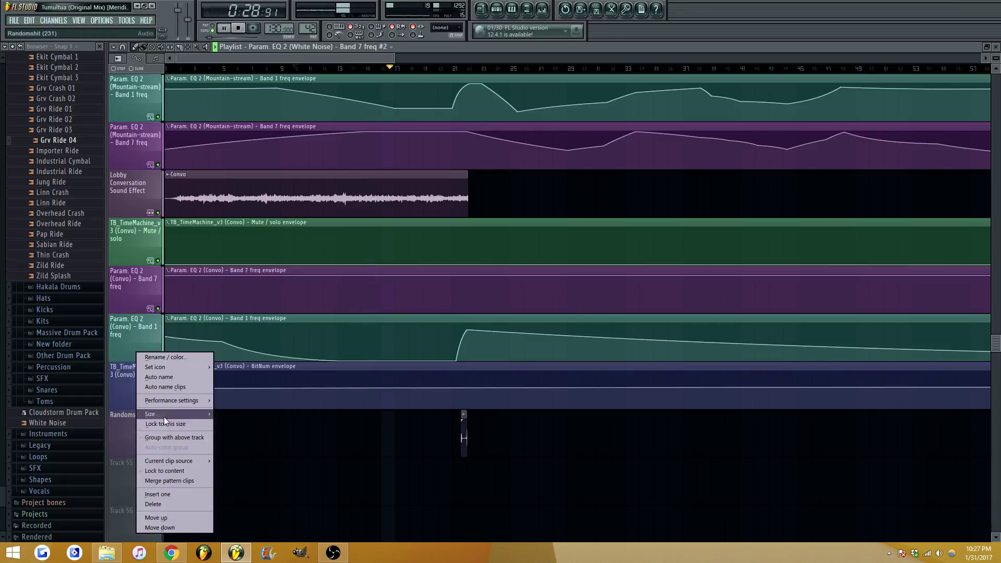
{"action": "left_click", "coordinate": [165, 387]}
Rename Track 54 to Missile (Fake) and colour it orange
{"action": "right_click", "coordinate": [132, 431]}
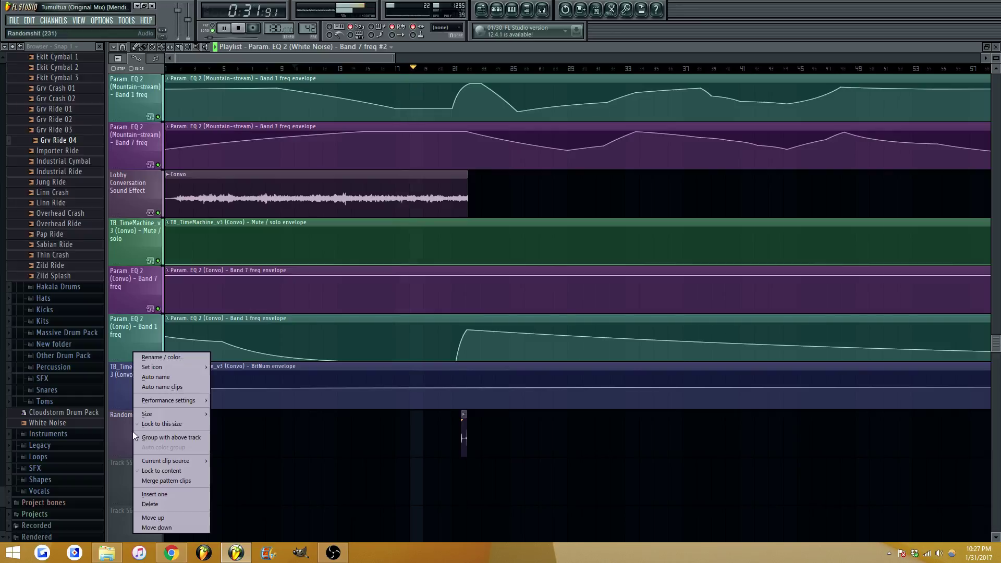
{"action": "left_click", "coordinate": [176, 354]}
{"action": "type", "text": "Missile (Fake"}
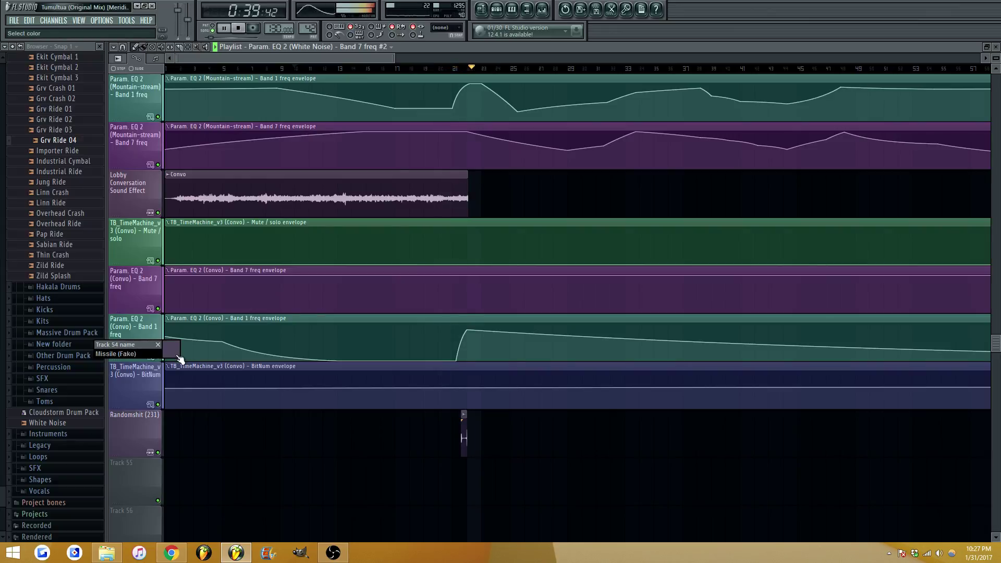
{"action": "left_click", "coordinate": [179, 357]}
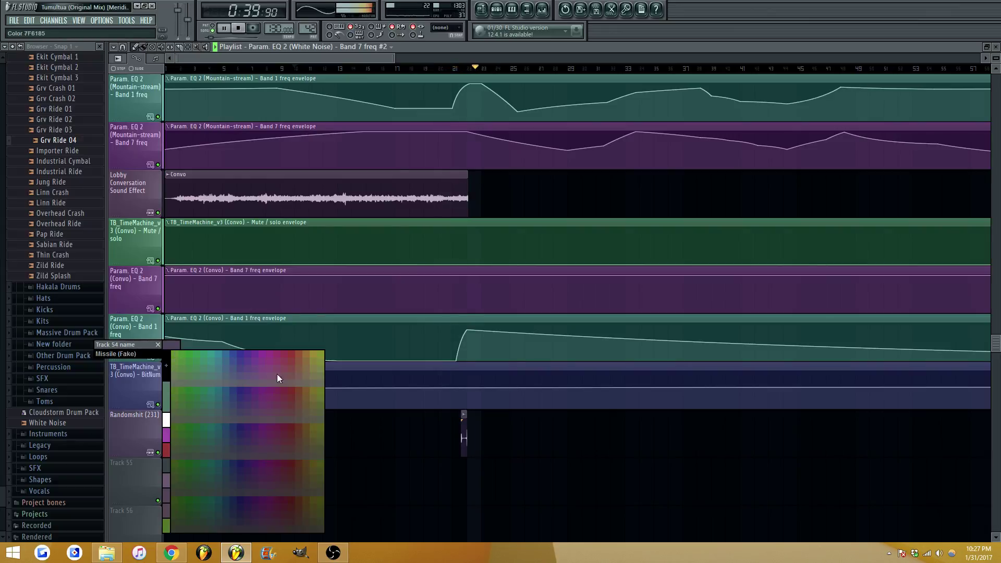
{"action": "left_click", "coordinate": [296, 352]}
{"action": "key", "text": "Return"}
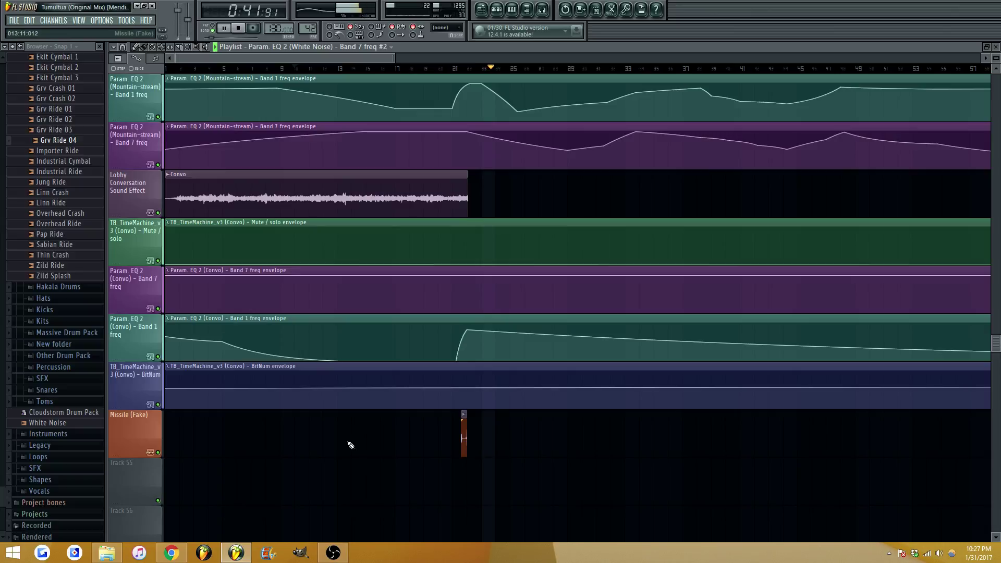
Insert an empty track between Custom Kick 1 and RD Kick - Volume
{"action": "scroll", "coordinate": [480, 250], "scroll_direction": "up", "scroll_amount": 2}
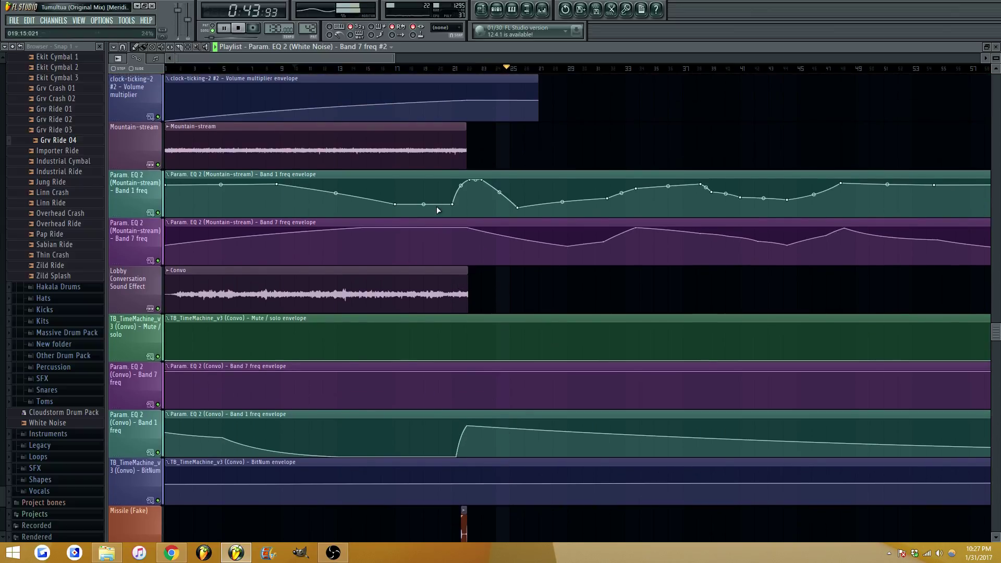
{"action": "left_click", "coordinate": [448, 69]}
{"action": "scroll", "coordinate": [494, 127], "scroll_direction": "up", "scroll_amount": 8}
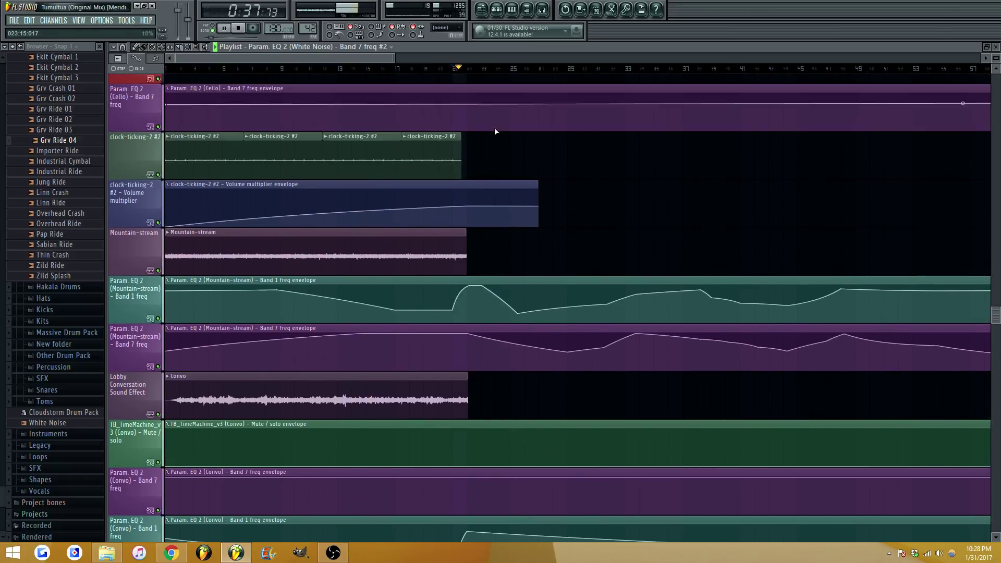
{"action": "scroll", "coordinate": [501, 211], "scroll_direction": "up", "scroll_amount": 20}
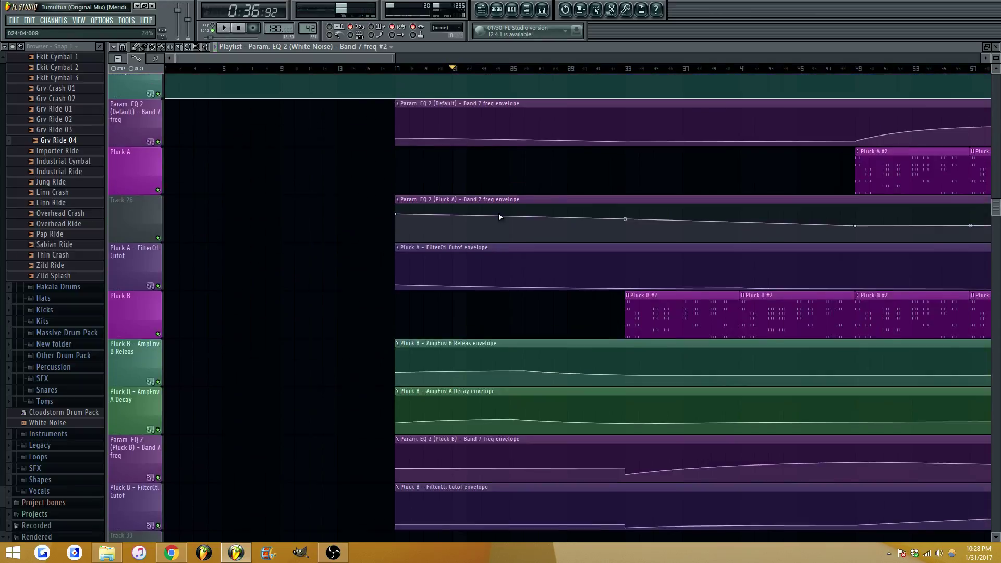
{"action": "key", "text": "space"}
{"action": "scroll", "coordinate": [498, 205], "scroll_direction": "up", "scroll_amount": 4}
{"action": "scroll", "coordinate": [494, 222], "scroll_direction": "up", "scroll_amount": 8}
{"action": "key", "text": "space"}
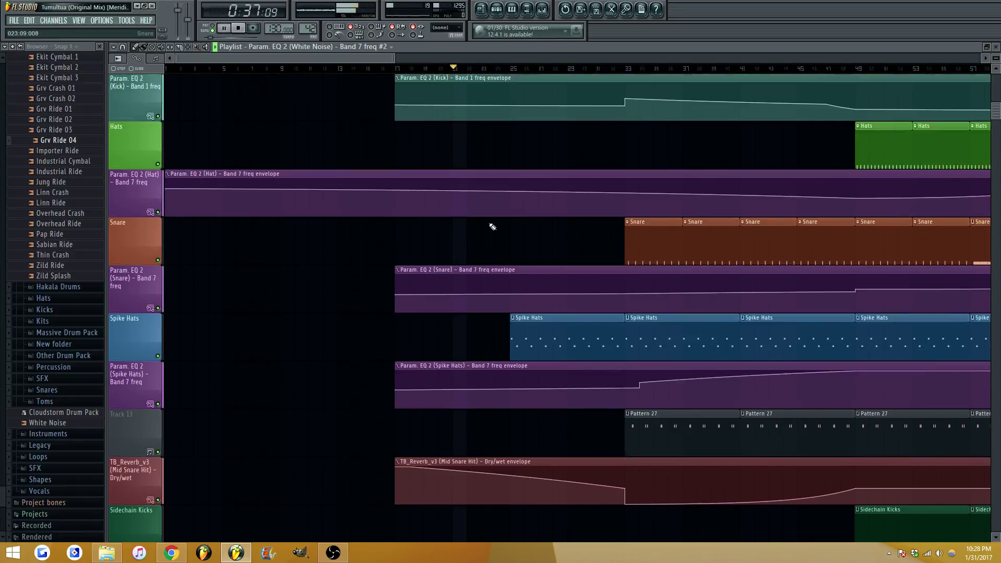
{"action": "right_click", "coordinate": [142, 219]}
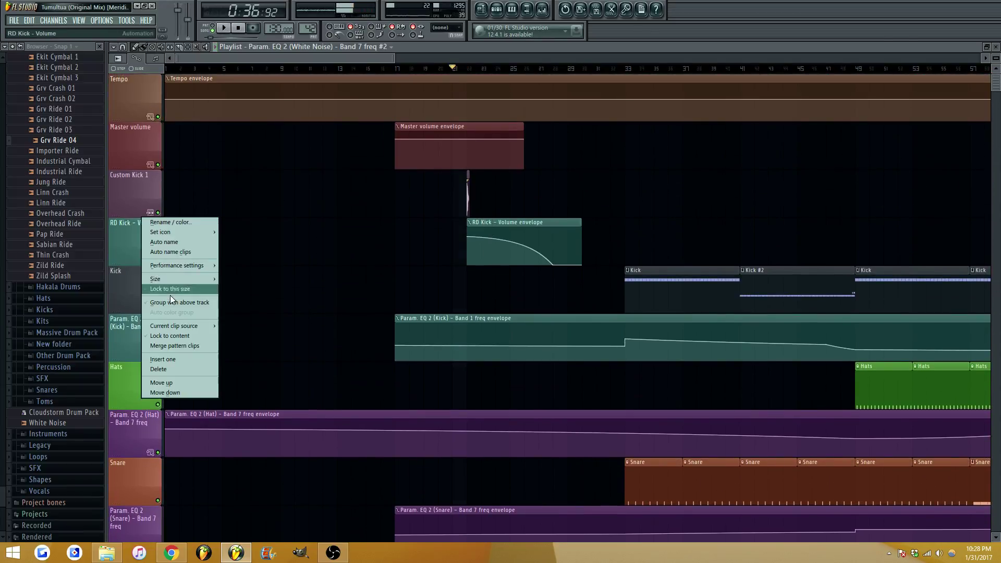
{"action": "left_click", "coordinate": [189, 358]}
Replay the Custom Kick 1 hit from bar 22 and create an automation clip for its channel pitch
{"action": "key", "text": "space"}
{"action": "left_click", "coordinate": [468, 70]}
{"action": "key", "text": "space"}
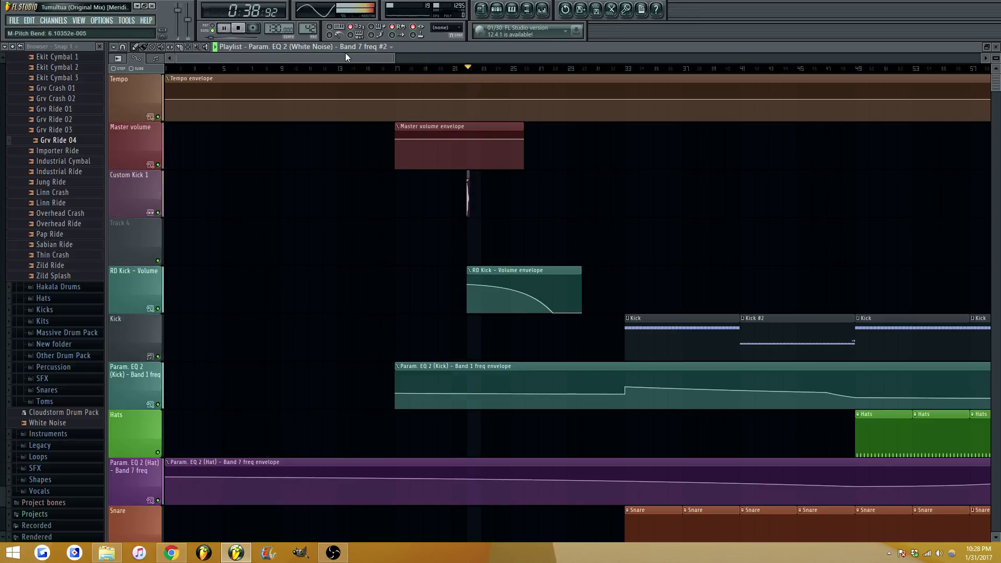
{"action": "scroll", "coordinate": [442, 172], "scroll_direction": "up", "scroll_amount": 4}
{"action": "key", "text": "space"}
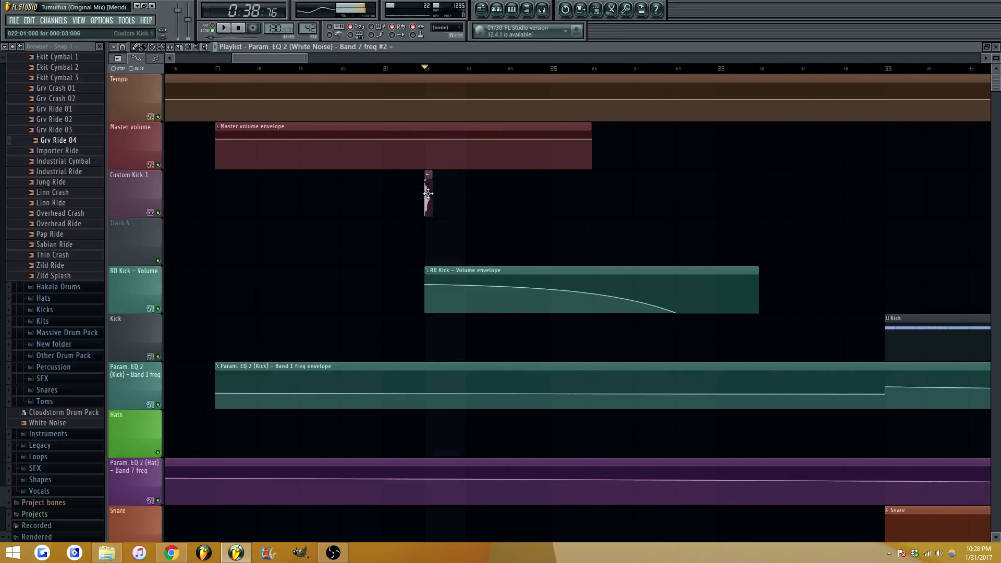
{"action": "double_click", "coordinate": [428, 193]}
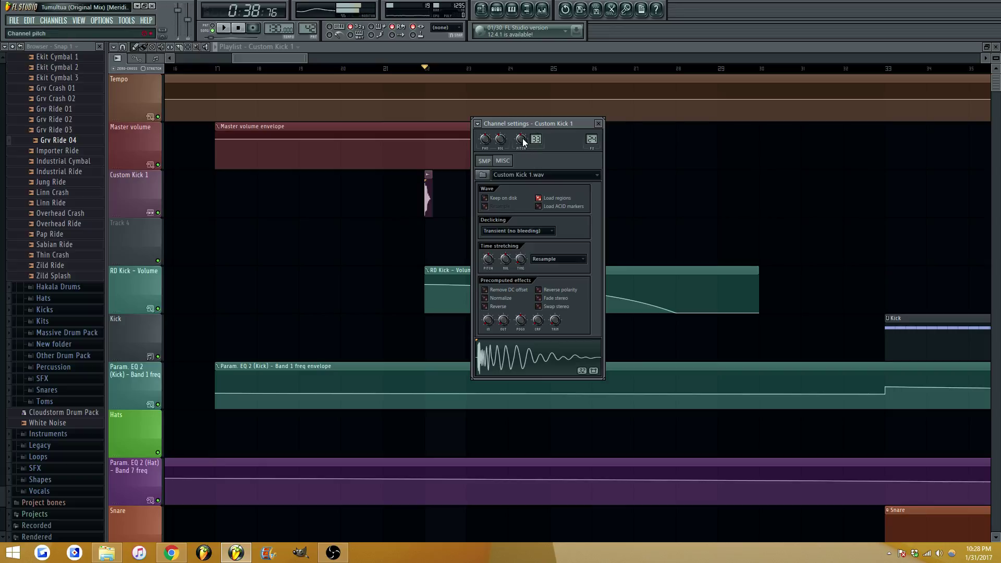
{"action": "right_click", "coordinate": [523, 142]}
{"action": "left_click", "coordinate": [558, 200]}
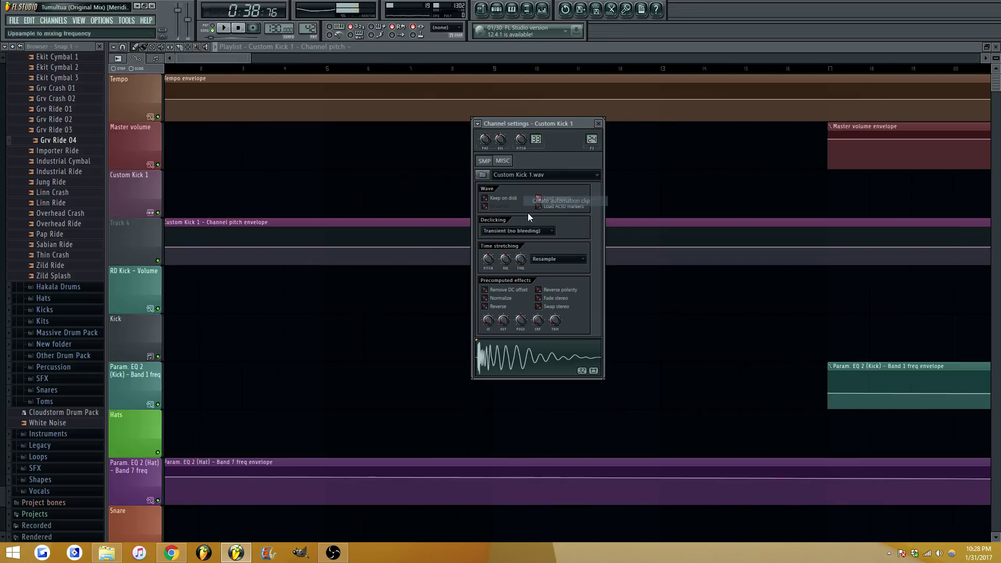
Copy the start value of the Custom Kick 1 pitch envelope, paste it into a new point at bar 22, and hide the browser
{"action": "right_click", "coordinate": [170, 245]}
{"action": "left_click", "coordinate": [195, 389]}
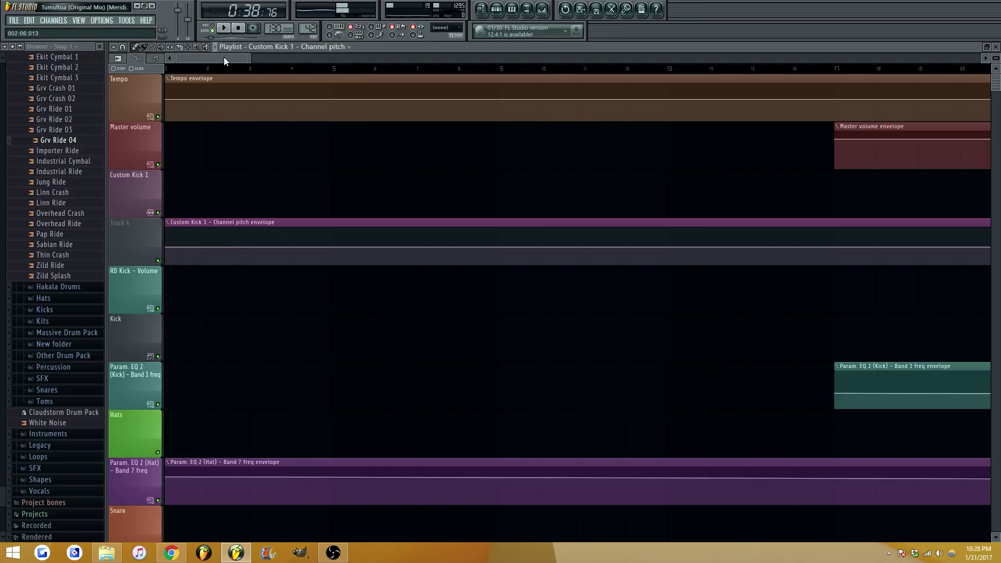
{"action": "left_click_drag", "start_coordinate": [223, 57], "coordinate": [245, 155]}
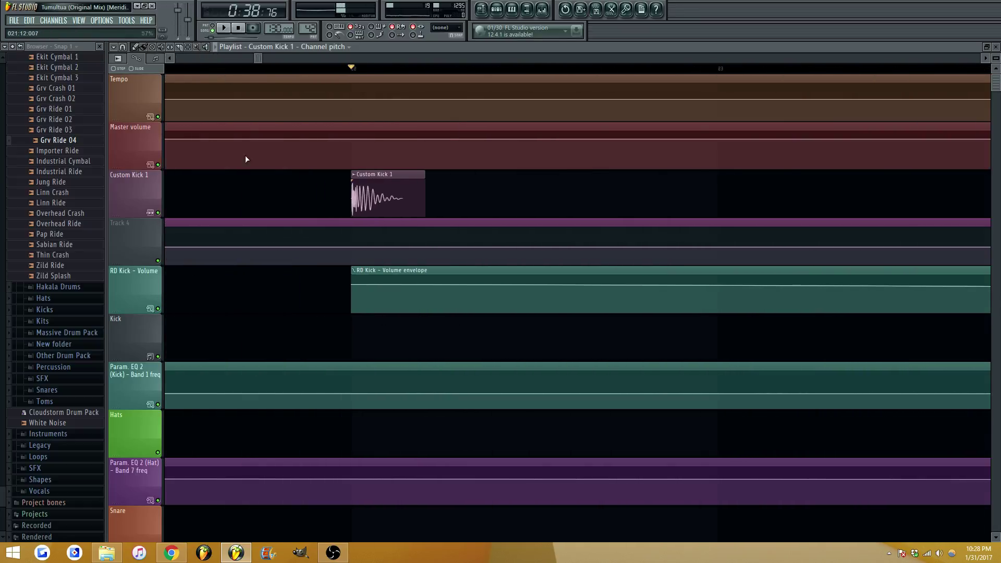
{"action": "right_click", "coordinate": [355, 248]}
{"action": "left_click", "coordinate": [393, 400]}
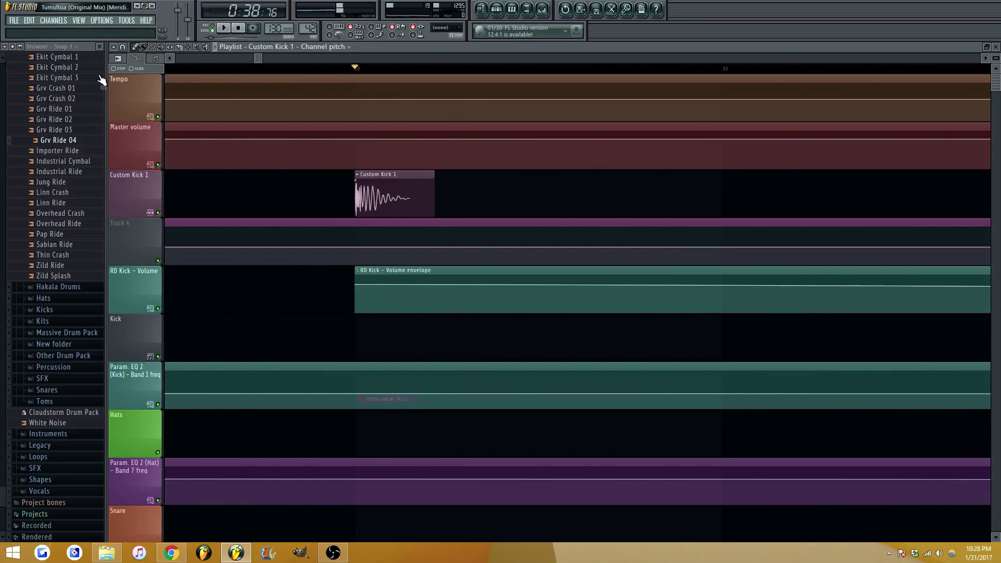
{"action": "left_click", "coordinate": [100, 47]}
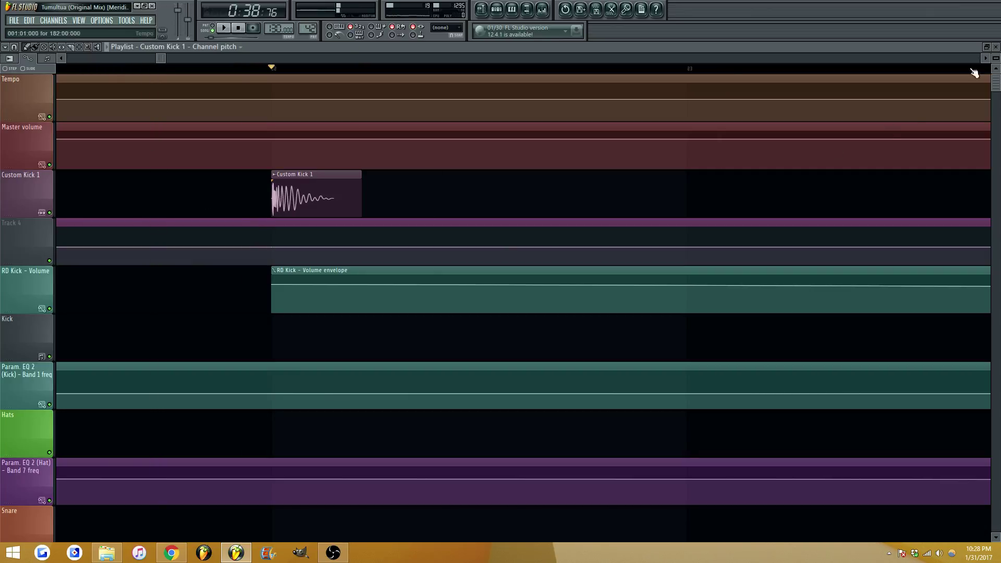
{"action": "scroll", "coordinate": [455, 200], "scroll_direction": "up", "scroll_amount": 5}
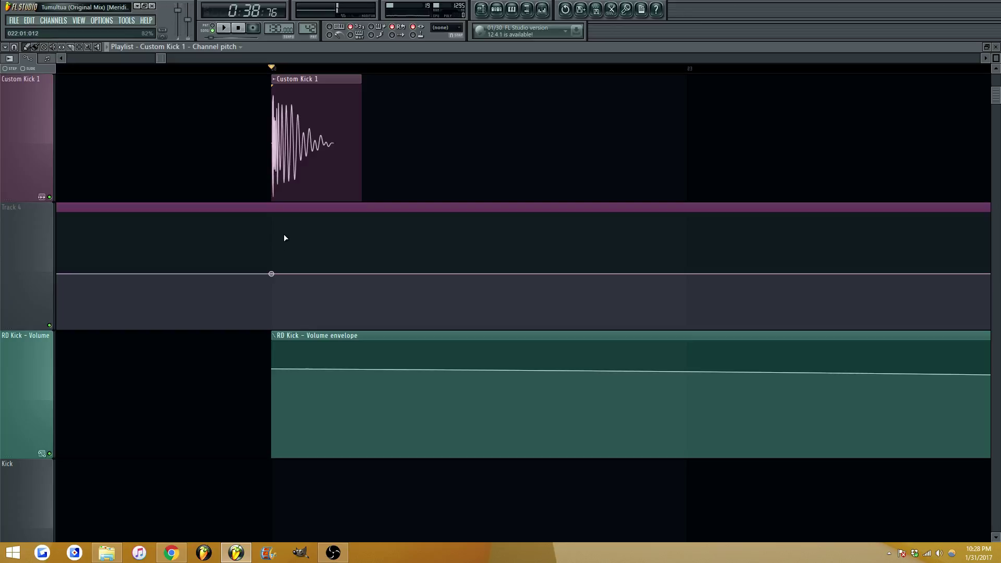
Add a peak point at bar 22 and an end point at 022:02:003 to the Custom Kick 1 pitch envelope, pasting 49% into the latter
{"action": "left_click", "coordinate": [281, 235]}
{"action": "left_click", "coordinate": [301, 280]}
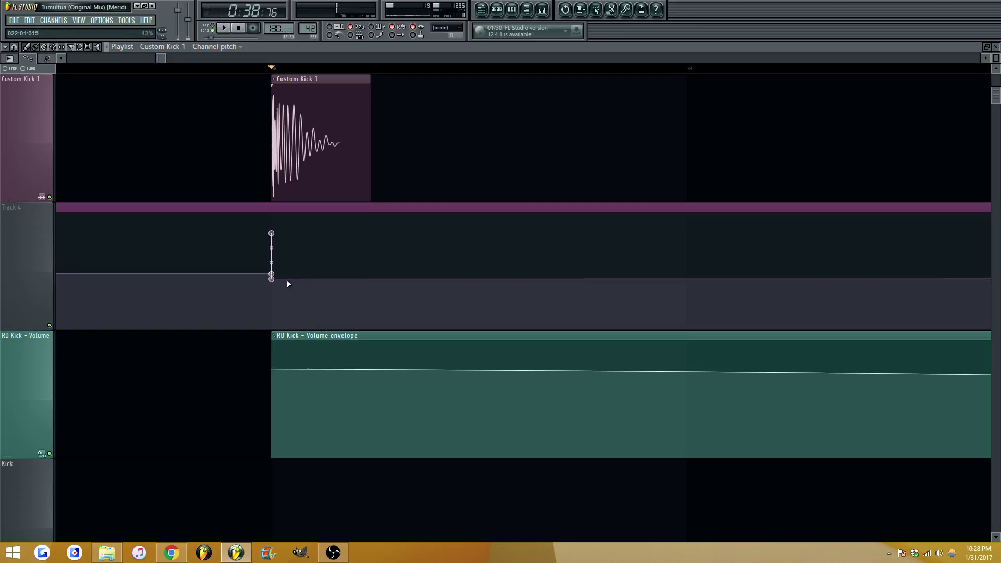
{"action": "left_click_drag", "start_coordinate": [271, 280], "coordinate": [302, 280]}
{"action": "right_click", "coordinate": [301, 281]}
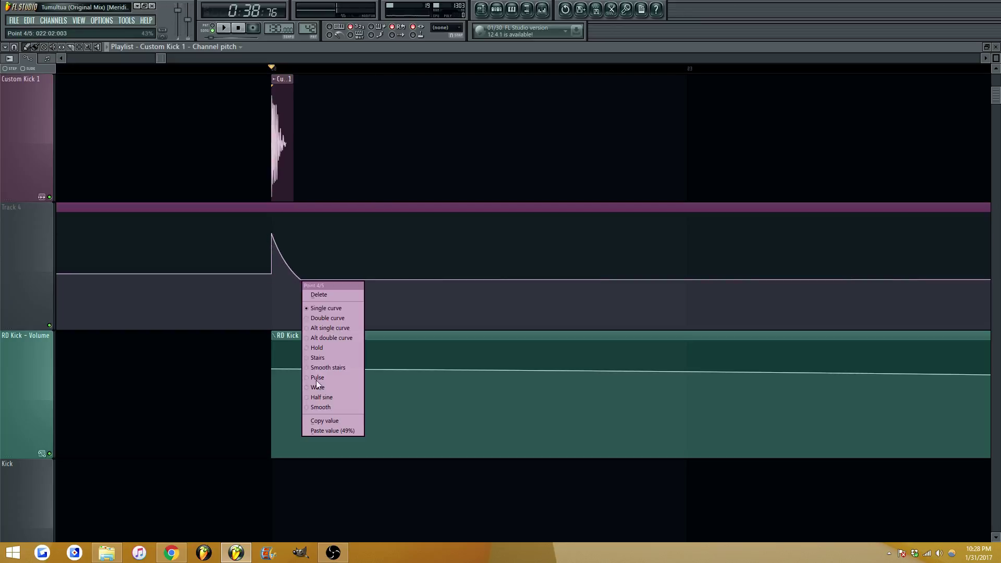
{"action": "left_click", "coordinate": [333, 430]}
{"action": "key", "text": "space"}
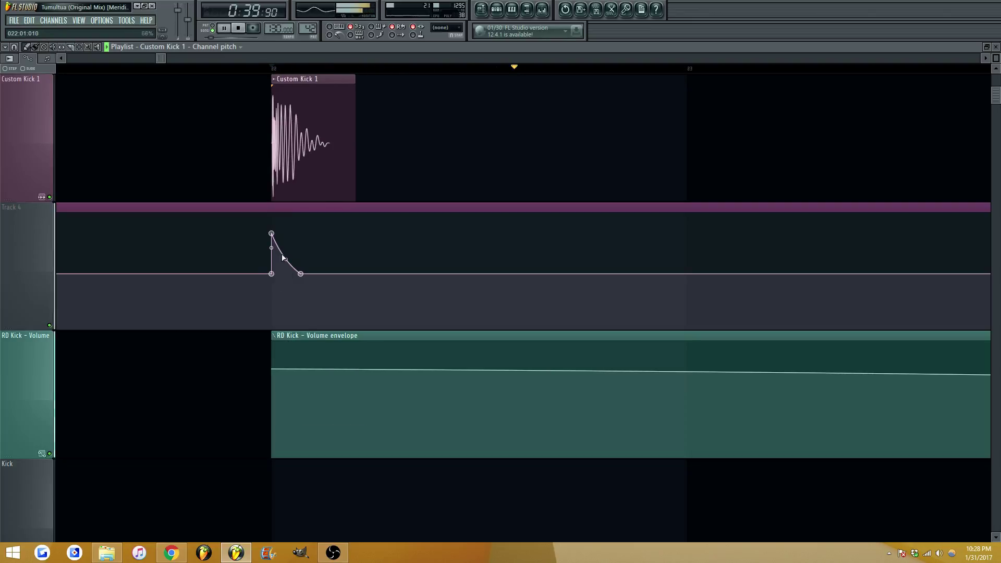
Lower the pitch spike's peak and shift its preceding point to just ahead of bar 22, replaying the kick to compare
{"action": "key", "text": "space"}
{"action": "mouse_move", "coordinate": [284, 259]}
{"action": "left_mouse_down"}
{"action": "mouse_move", "coordinate": [285, 234]}
{"action": "mouse_move", "coordinate": [286, 264]}
{"action": "mouse_move", "coordinate": [275, 253]}
{"action": "left_mouse_up"}
{"action": "key", "text": "space"}
{"action": "key", "text": "space"}
{"action": "key", "text": "space"}
{"action": "key", "text": "space"}
{"action": "key", "text": "space"}
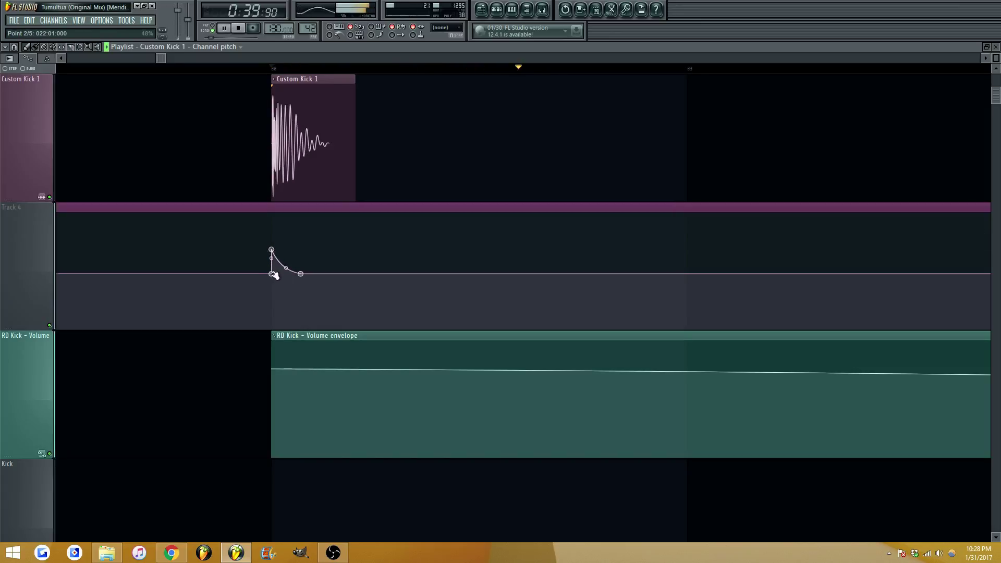
{"action": "key", "text": "space"}
{"action": "key", "text": "space"}
{"action": "key", "text": "space"}
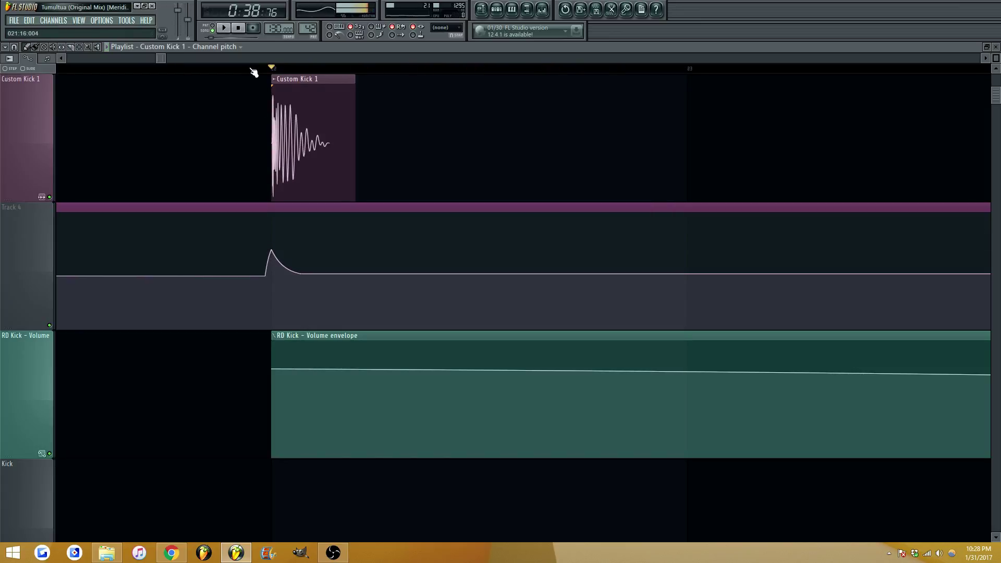
{"action": "key", "text": "space"}
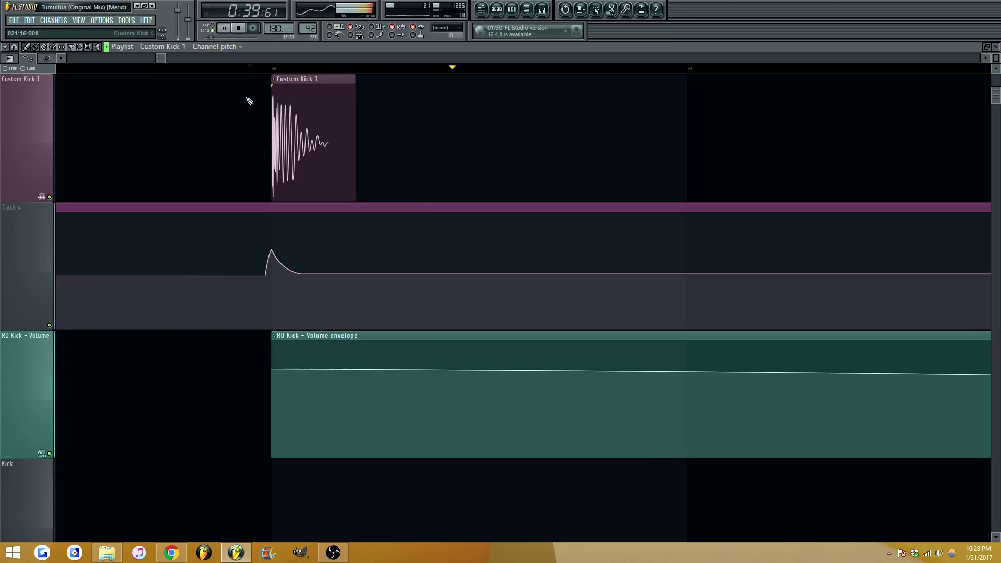
Try raising the pitch spike's peak to about 96% and replay it from shortly before bar 22
{"action": "key", "text": "space"}
{"action": "left_click_drag", "start_coordinate": [271, 250], "coordinate": [271, 217]}
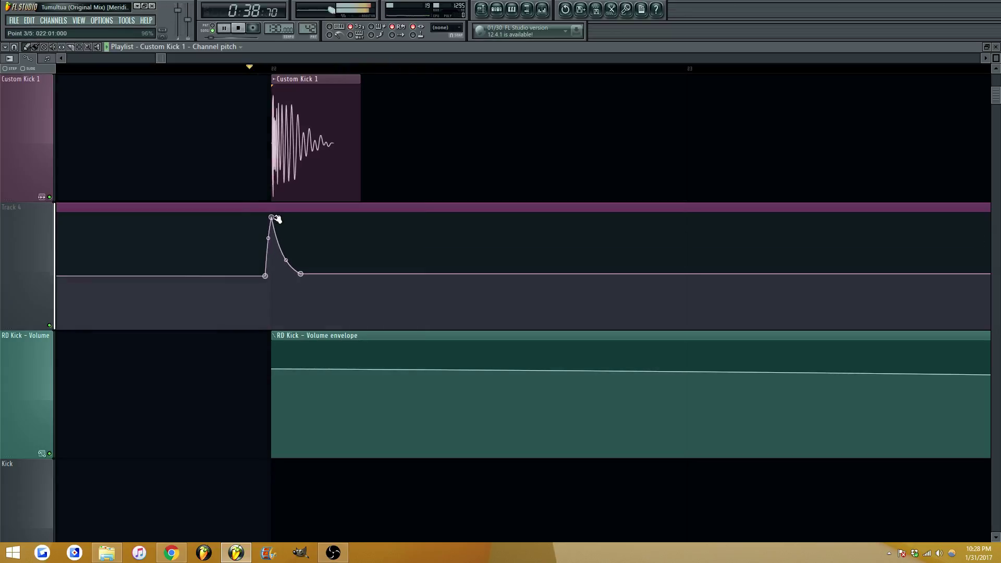
{"action": "left_click_drag", "start_coordinate": [165, 58], "coordinate": [169, 58]}
{"action": "left_click", "coordinate": [206, 70]}
{"action": "key", "text": "space"}
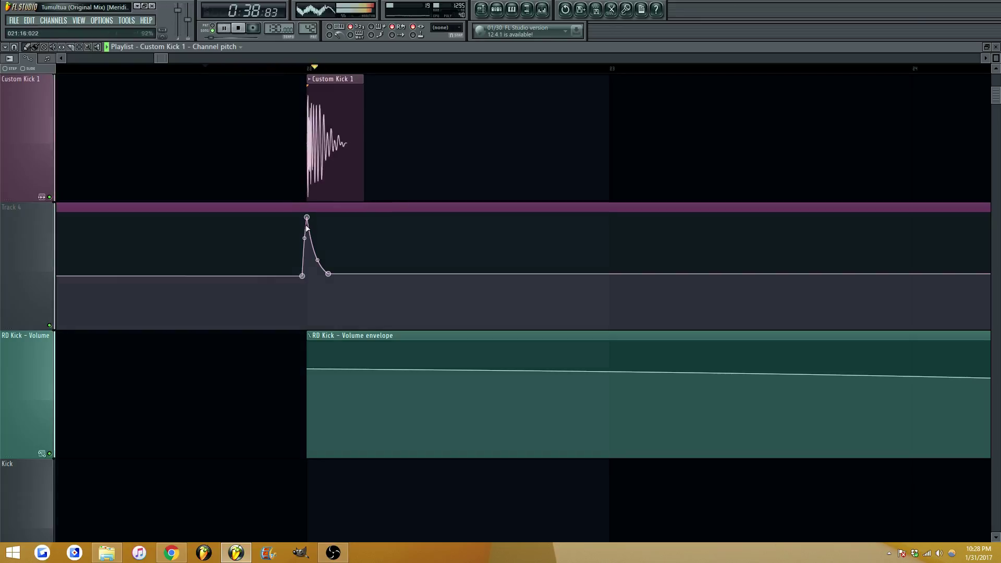
Lower the pitch spike's peak, steepen its decay, and paste the copied base value into the point ending the spike
{"action": "left_click_drag", "start_coordinate": [306, 218], "coordinate": [315, 266]}
{"action": "key", "text": "space"}
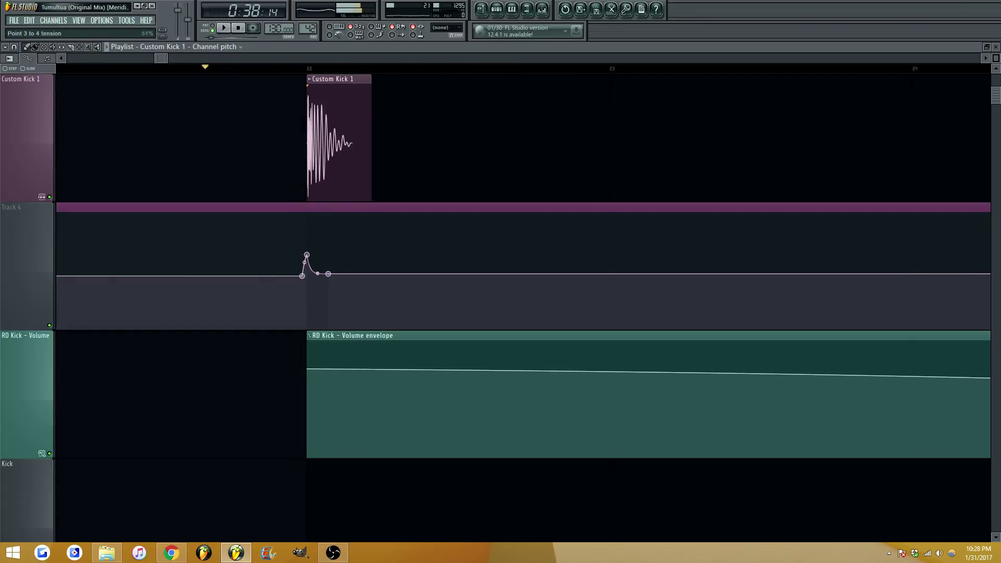
{"action": "key", "text": "space"}
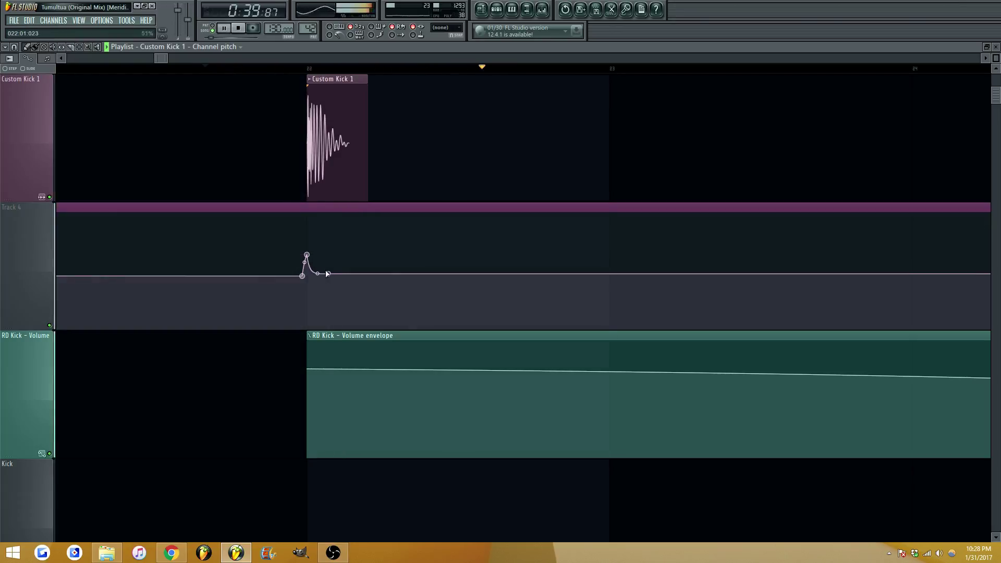
{"action": "right_click", "coordinate": [329, 275]}
{"action": "left_click", "coordinate": [378, 424]}
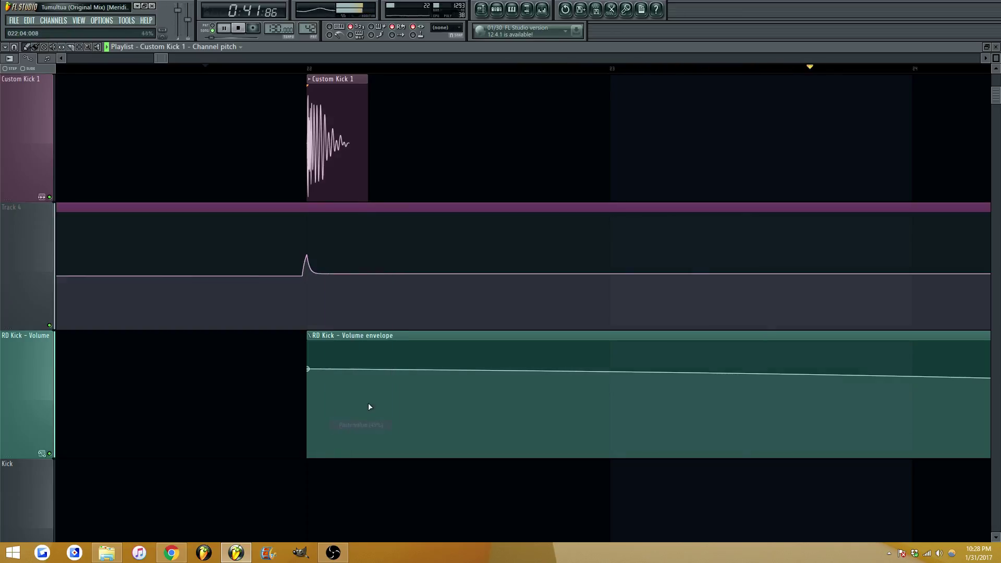
Copy the pitch envelope's start value and paste it into the points just before and after the bar 22 spike
{"action": "left_click_drag", "start_coordinate": [161, 61], "coordinate": [191, 58]}
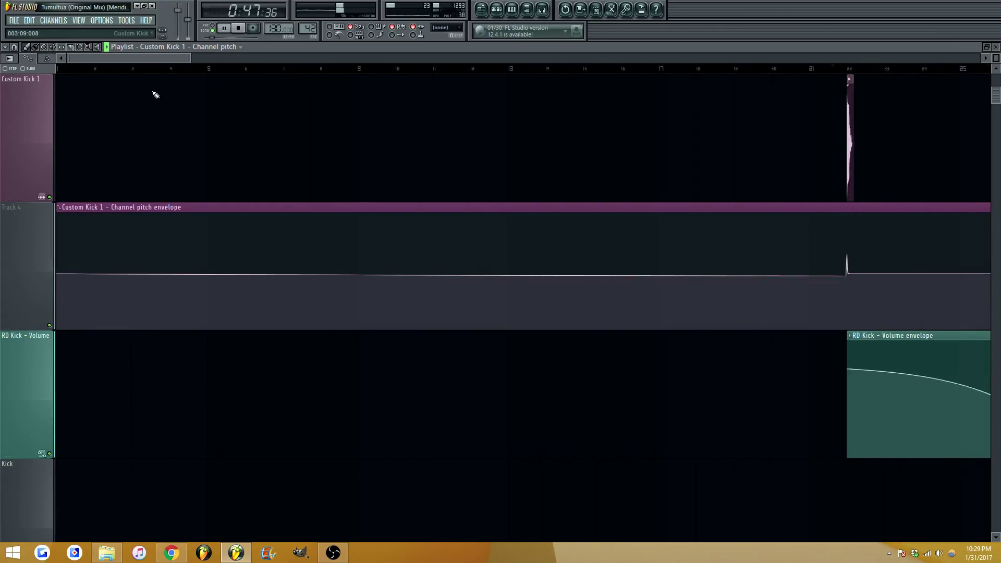
{"action": "right_click", "coordinate": [62, 275]}
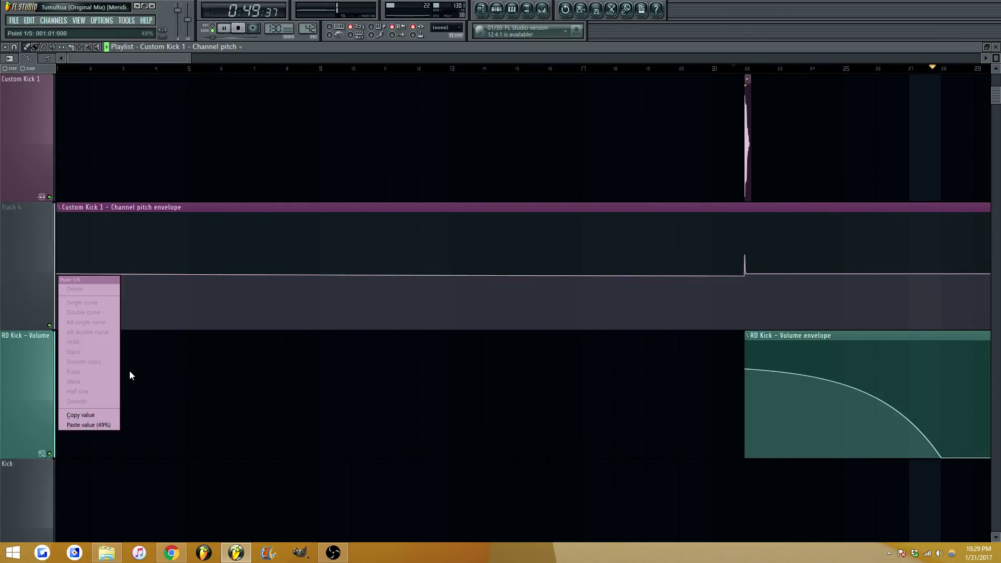
{"action": "left_click", "coordinate": [90, 414]}
{"action": "right_click", "coordinate": [745, 277]}
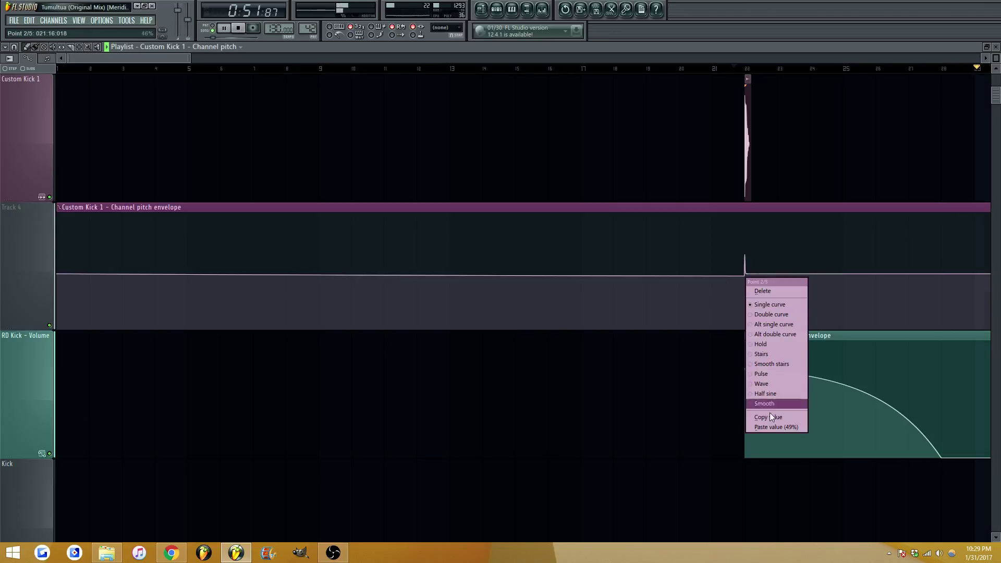
{"action": "left_click", "coordinate": [779, 427]}
{"action": "right_click", "coordinate": [746, 274]}
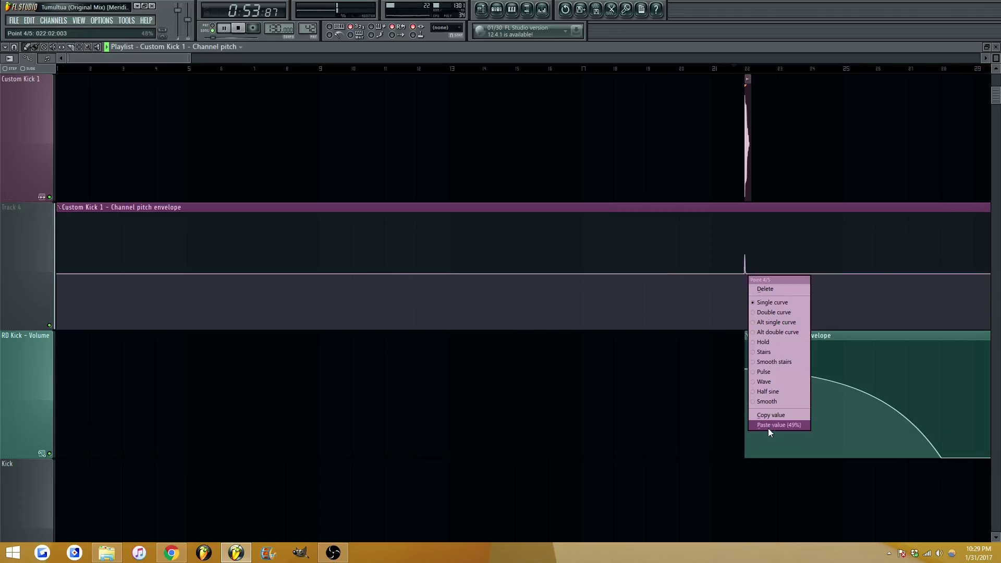
{"action": "left_click", "coordinate": [768, 423]}
{"action": "key", "text": "space"}
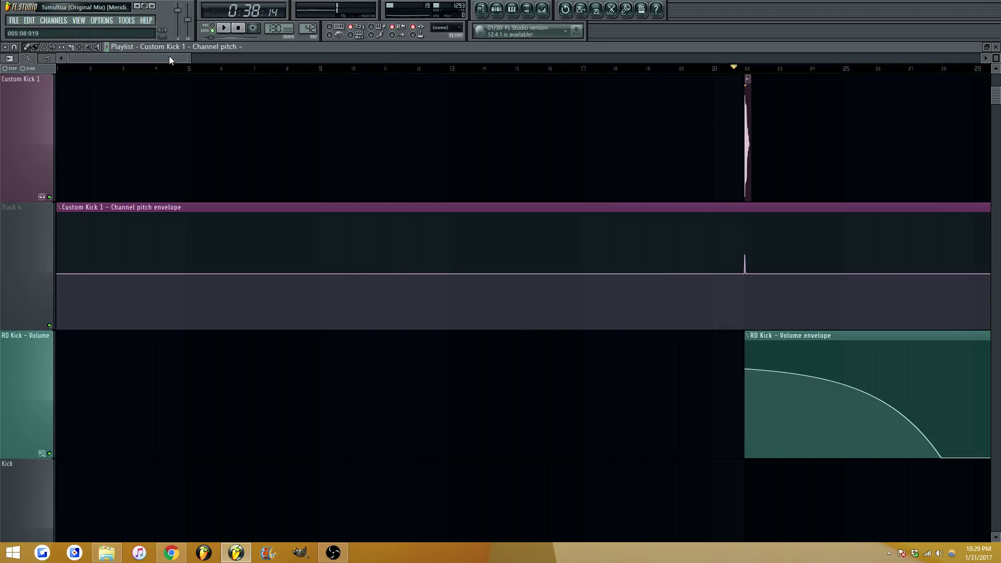
Replay the build-up from about bar 17 and examine the kick, drum and synth tracks around the bar 22 transition
{"action": "left_click_drag", "start_coordinate": [189, 59], "coordinate": [263, 87]}
{"action": "left_click", "coordinate": [383, 70]}
{"action": "key", "text": "space"}
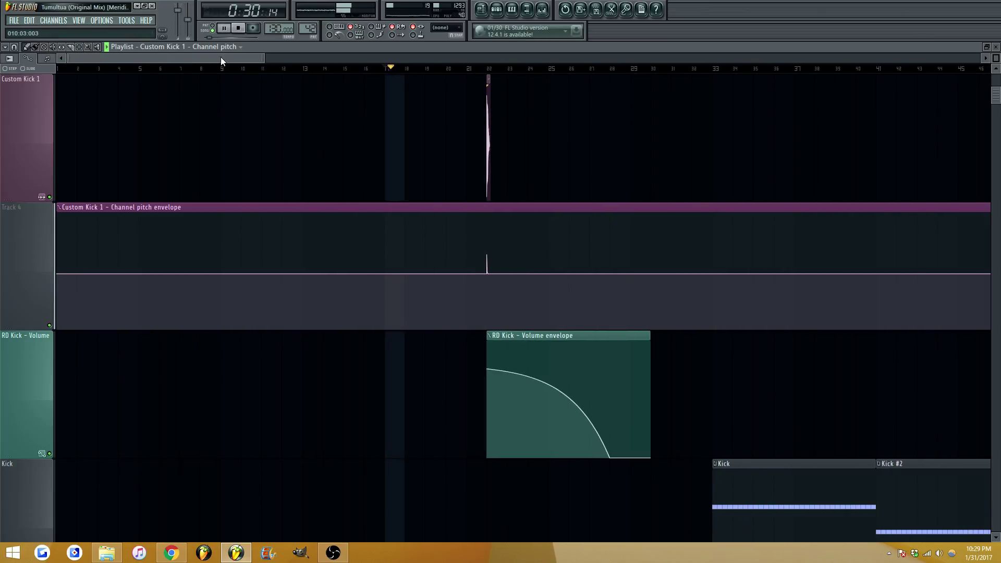
{"action": "left_click_drag", "start_coordinate": [221, 62], "coordinate": [250, 84]}
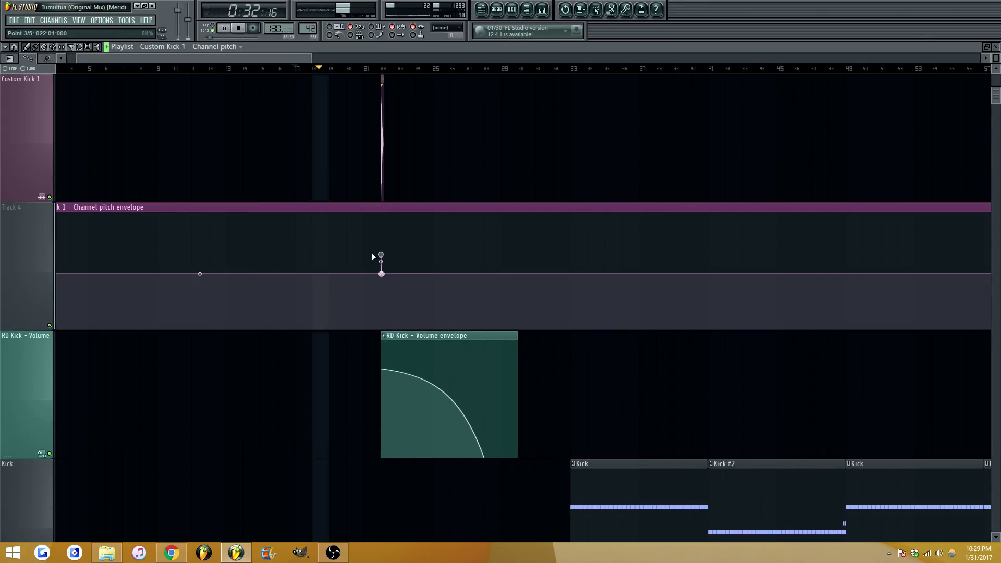
{"action": "scroll", "coordinate": [372, 256], "scroll_direction": "down", "scroll_amount": 1}
{"action": "scroll", "coordinate": [283, 68], "scroll_direction": "down", "scroll_amount": 2}
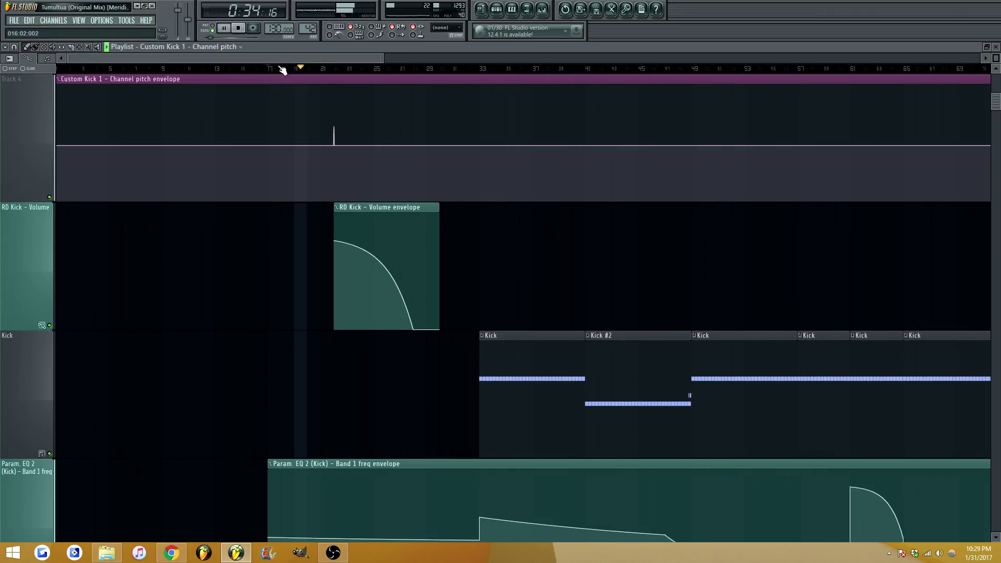
{"action": "left_click_drag", "start_coordinate": [997, 58], "coordinate": [997, 32]}
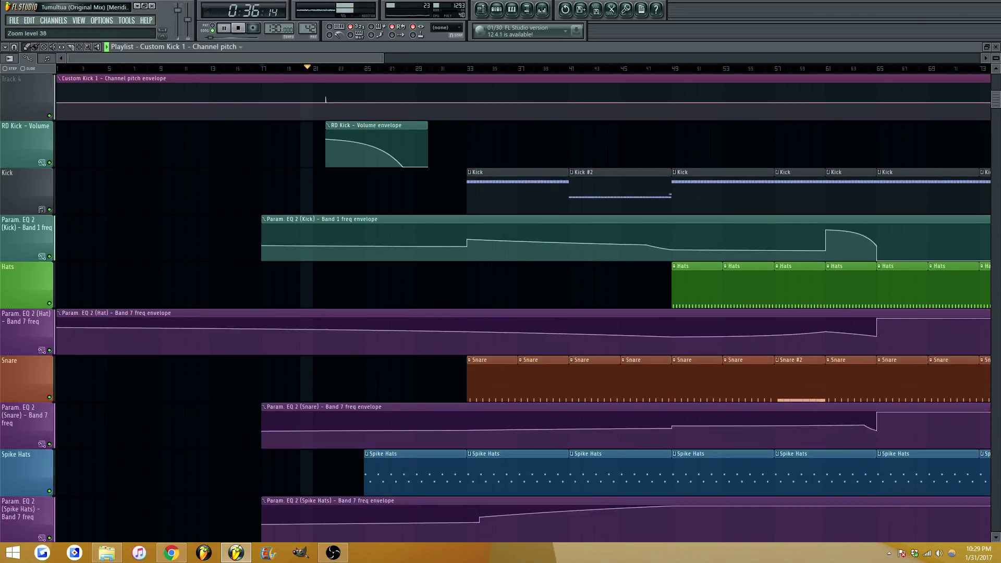
{"action": "scroll", "coordinate": [439, 206], "scroll_direction": "up", "scroll_amount": 1}
{"action": "scroll", "coordinate": [345, 291], "scroll_direction": "down", "scroll_amount": 2}
{"action": "scroll", "coordinate": [328, 292], "scroll_direction": "down", "scroll_amount": 18}
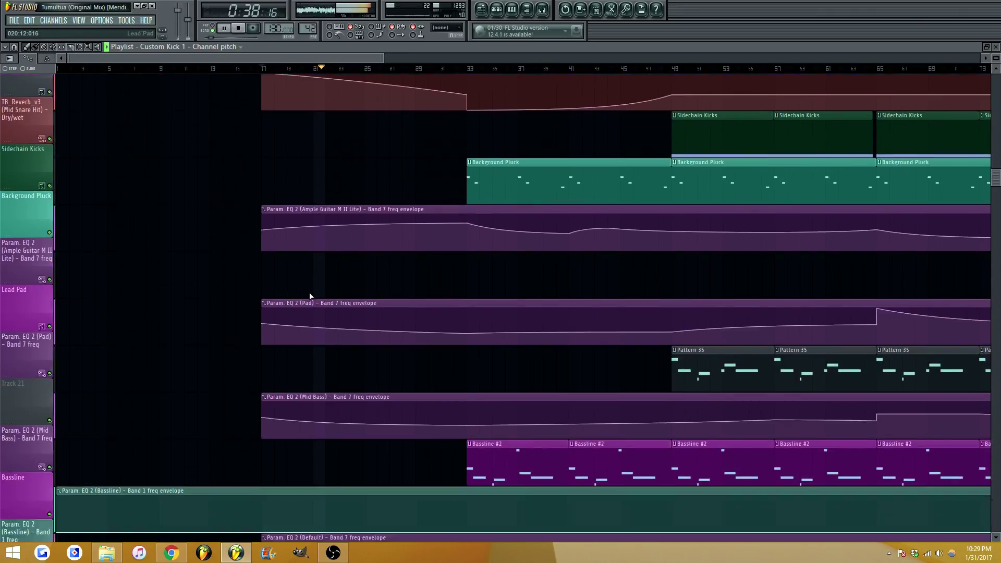
{"action": "key", "text": "space"}
Add a point at bar 20 at about 74% to the White Noise Band 7 freq #2 envelope and bend the rise to the peak
{"action": "scroll", "coordinate": [315, 237], "scroll_direction": "down", "scroll_amount": 9}
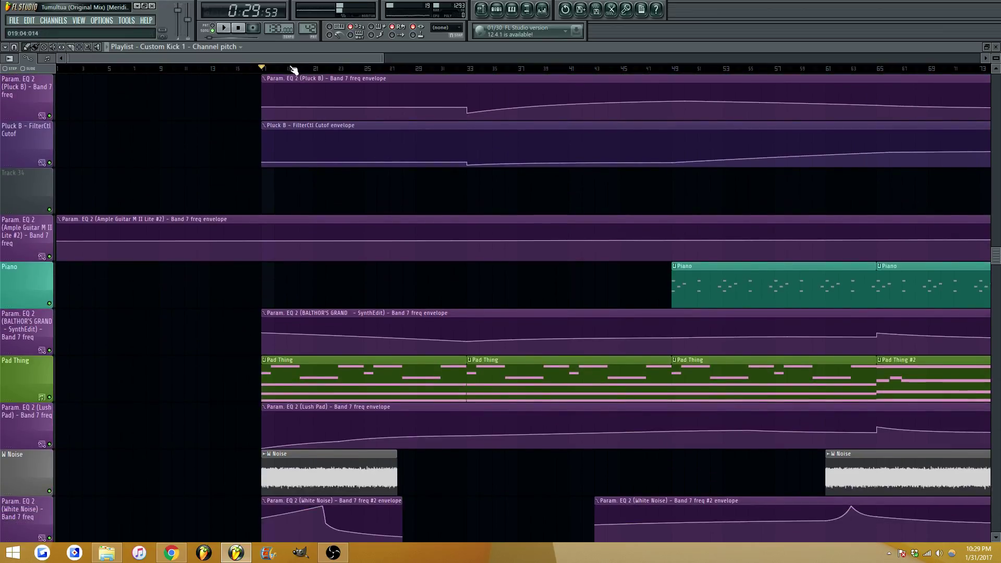
{"action": "left_click", "coordinate": [291, 68]}
{"action": "key", "text": "space"}
{"action": "scroll", "coordinate": [296, 69], "scroll_direction": "up", "scroll_amount": 1}
{"action": "scroll", "coordinate": [313, 333], "scroll_direction": "down", "scroll_amount": 5}
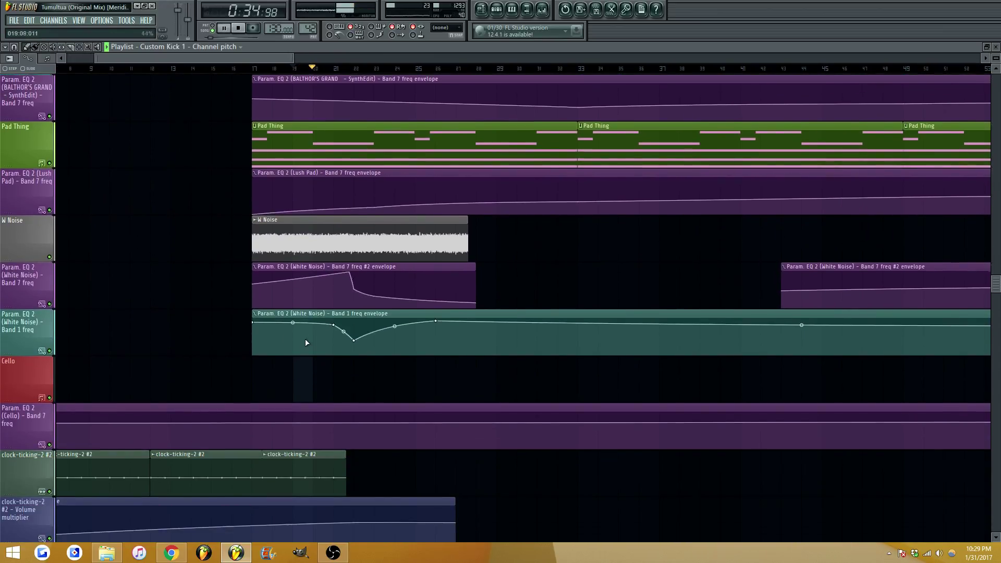
{"action": "key", "text": "space"}
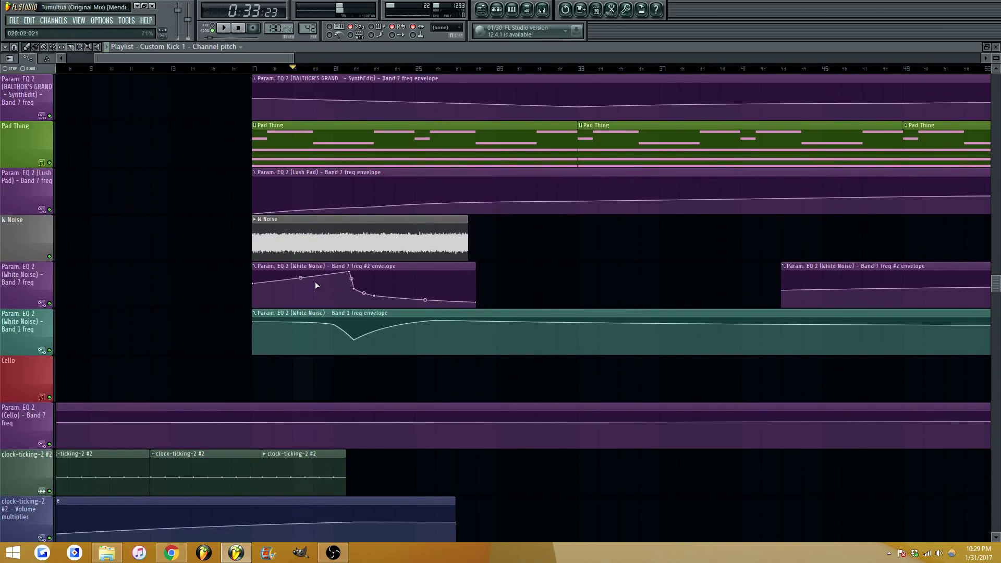
{"action": "right_click", "coordinate": [314, 281]}
{"action": "key", "text": "space"}
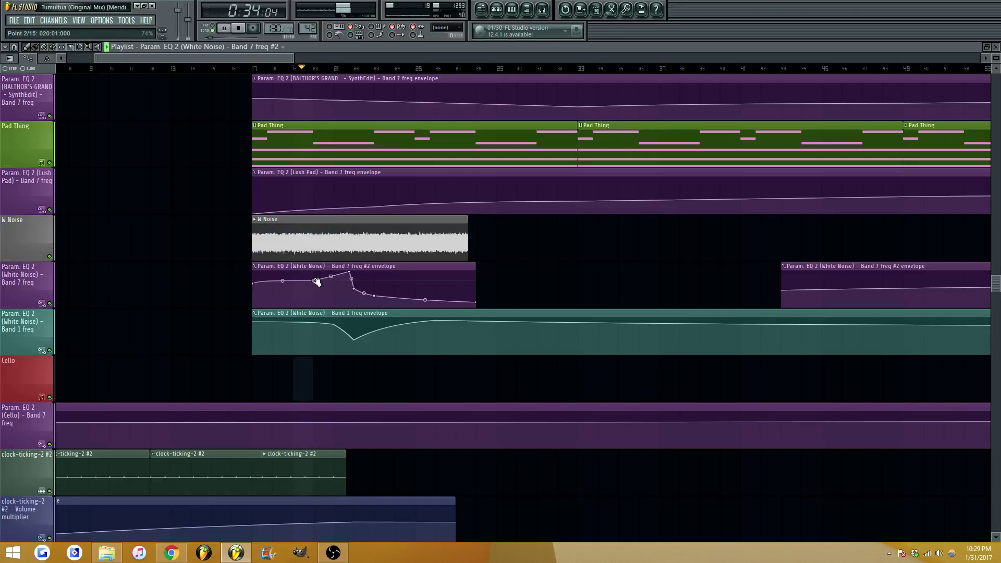
{"action": "left_click_drag", "start_coordinate": [330, 276], "coordinate": [330, 274]}
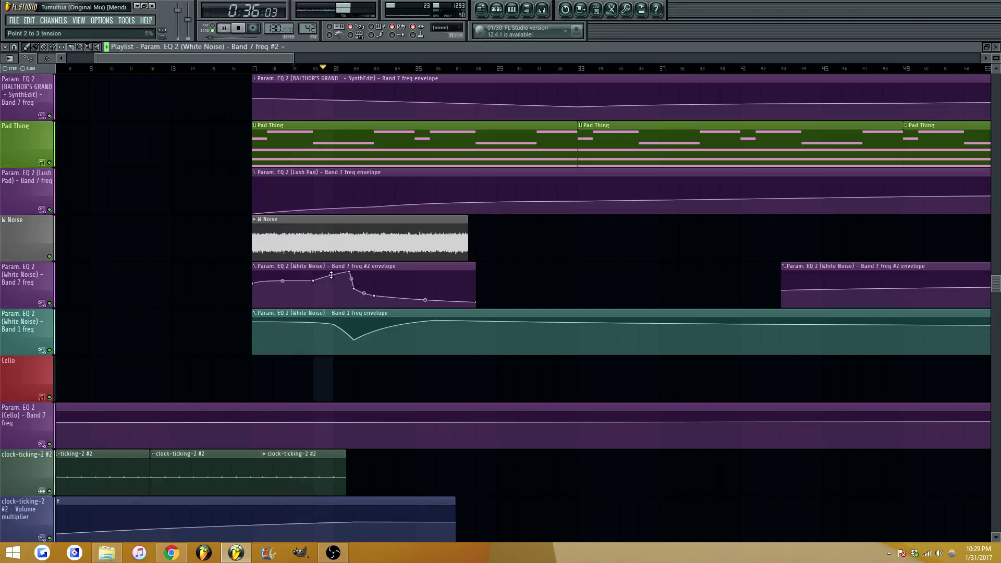
{"action": "key", "text": "space"}
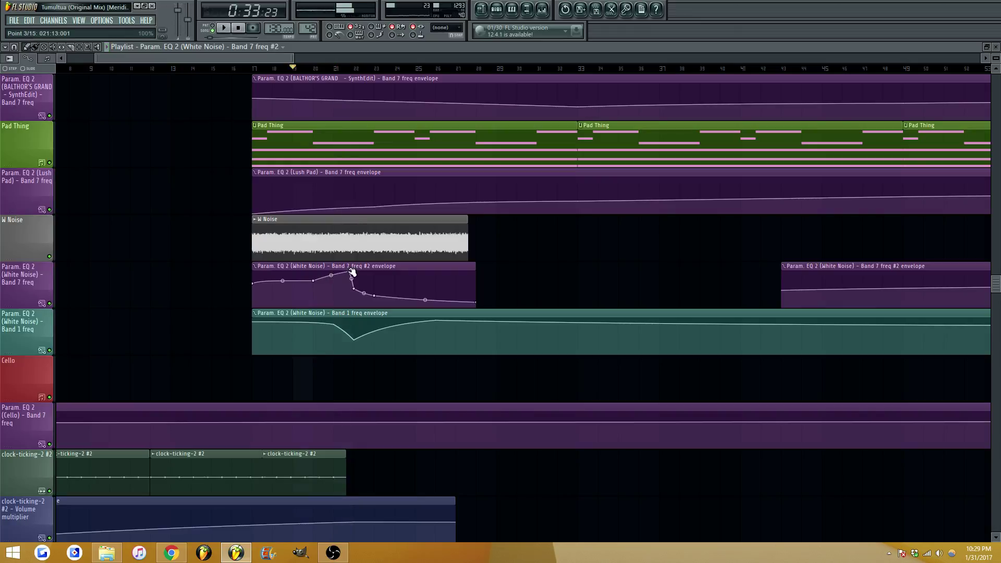
Try the Alt single curve on the white noise swell's peak point at 021:13:001 and adjust its tension
{"action": "right_click", "coordinate": [350, 273]}
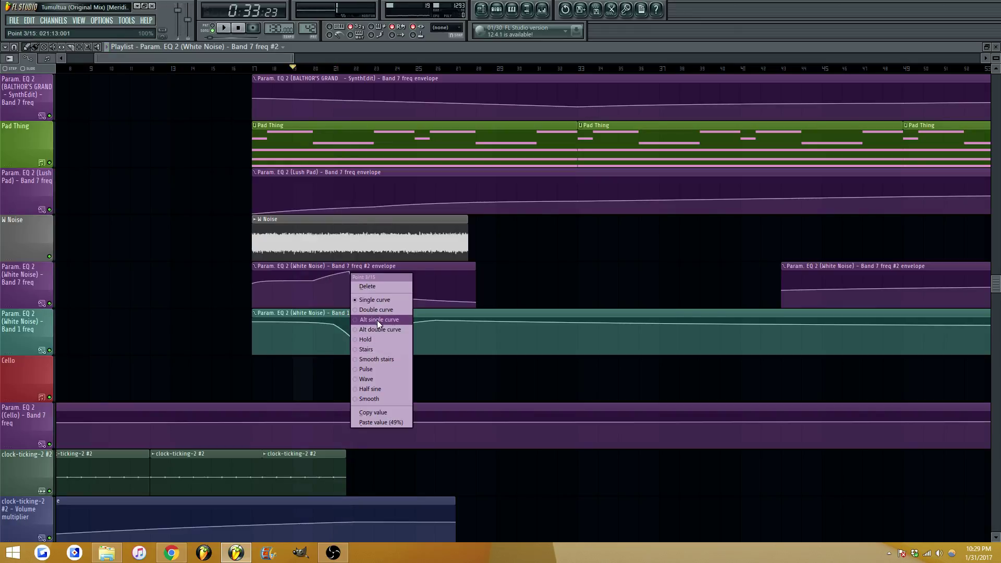
{"action": "left_click", "coordinate": [377, 320]}
{"action": "key", "text": "space"}
{"action": "left_click_drag", "start_coordinate": [331, 275], "coordinate": [330, 278]}
{"action": "key", "text": "space"}
Set the white noise peak point to Double curve, adjust its tension, and move the bar 20 point close to bar 21
{"action": "right_click", "coordinate": [349, 273]}
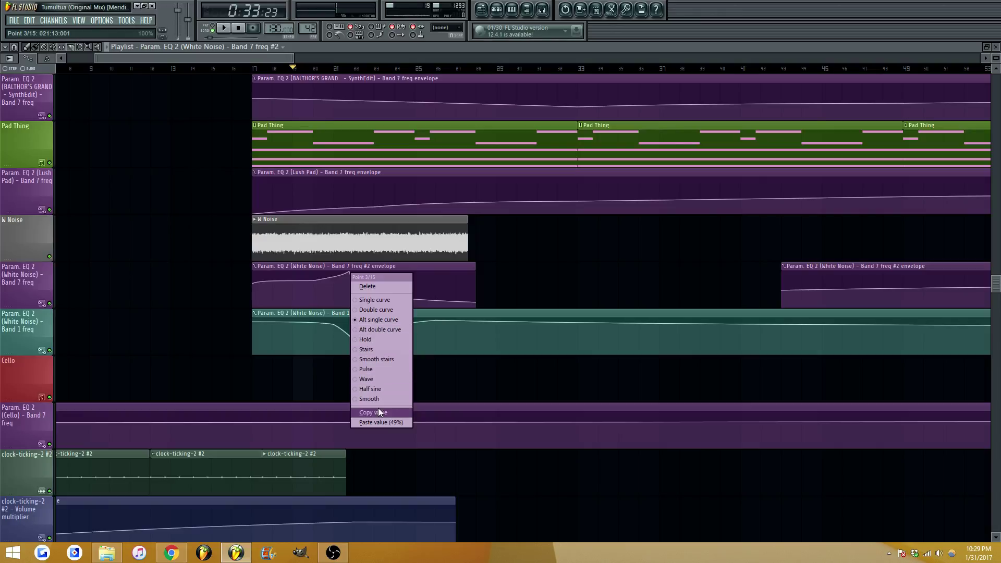
{"action": "left_click", "coordinate": [384, 309]}
{"action": "key", "text": "space"}
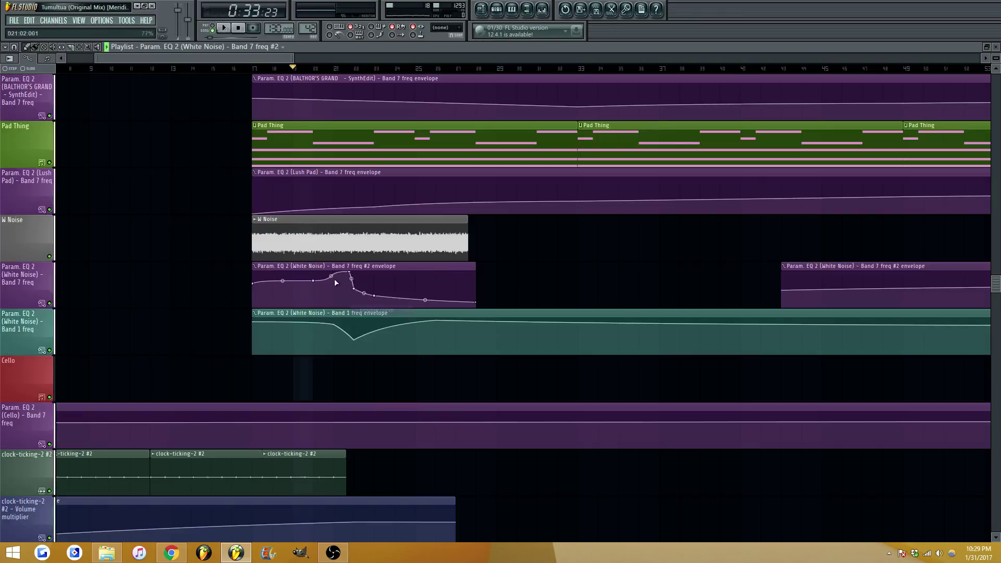
{"action": "left_click_drag", "start_coordinate": [332, 276], "coordinate": [331, 272]}
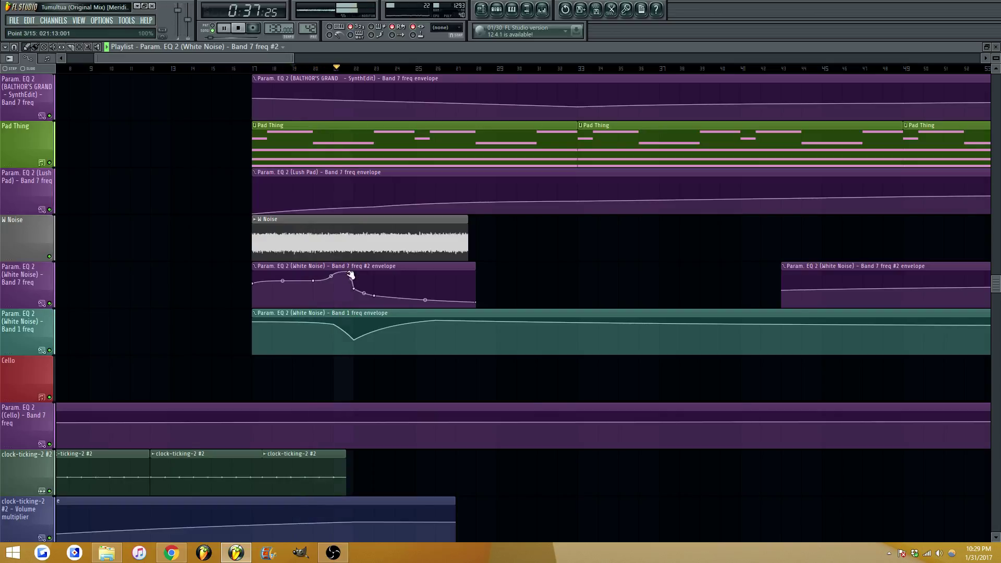
{"action": "left_click_drag", "start_coordinate": [314, 281], "coordinate": [330, 283]}
Replay the white noise swell through bar 22 and examine the neighbouring ambience and pad tracks
{"action": "key", "text": "space"}
{"action": "key", "text": "space"}
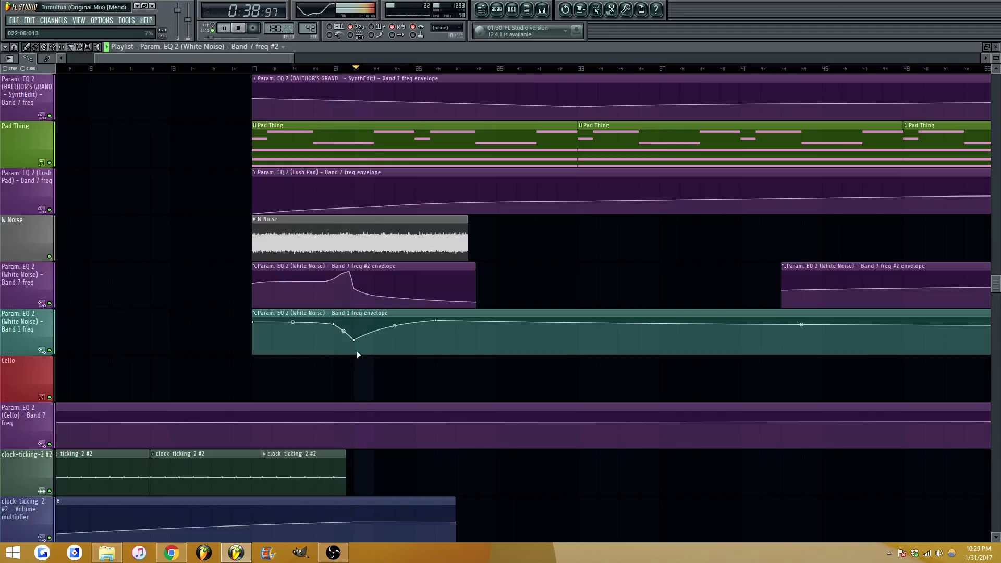
{"action": "scroll", "coordinate": [402, 365], "scroll_direction": "down", "scroll_amount": 4}
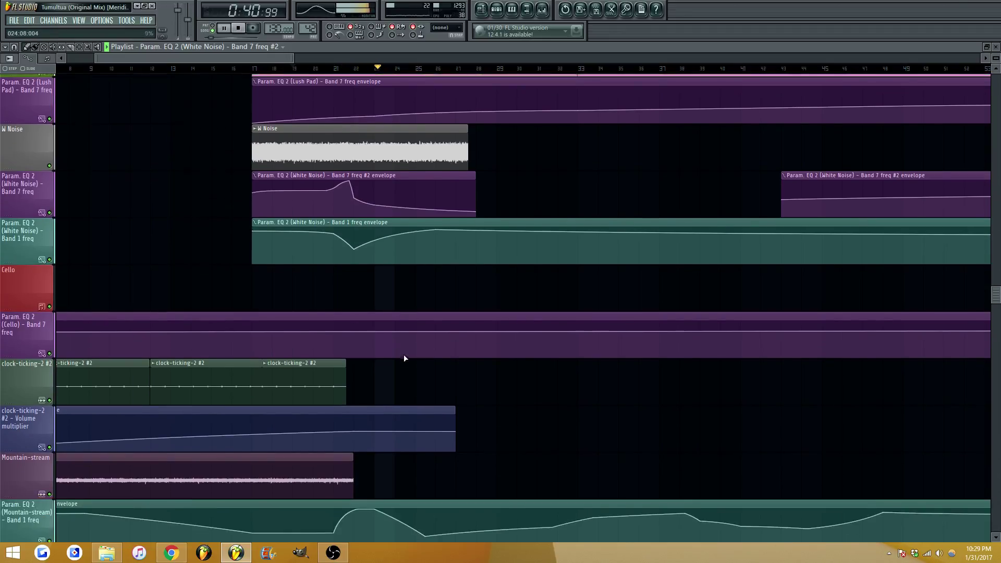
{"action": "scroll", "coordinate": [308, 156], "scroll_direction": "down", "scroll_amount": 3}
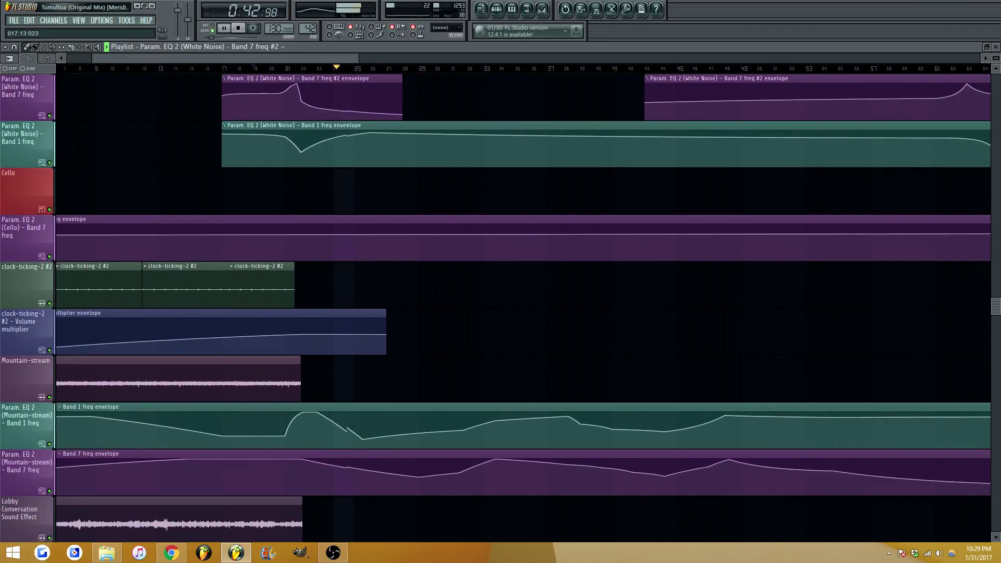
{"action": "scroll", "coordinate": [339, 194], "scroll_direction": "up", "scroll_amount": 3}
{"action": "scroll", "coordinate": [405, 223], "scroll_direction": "up", "scroll_amount": 10}
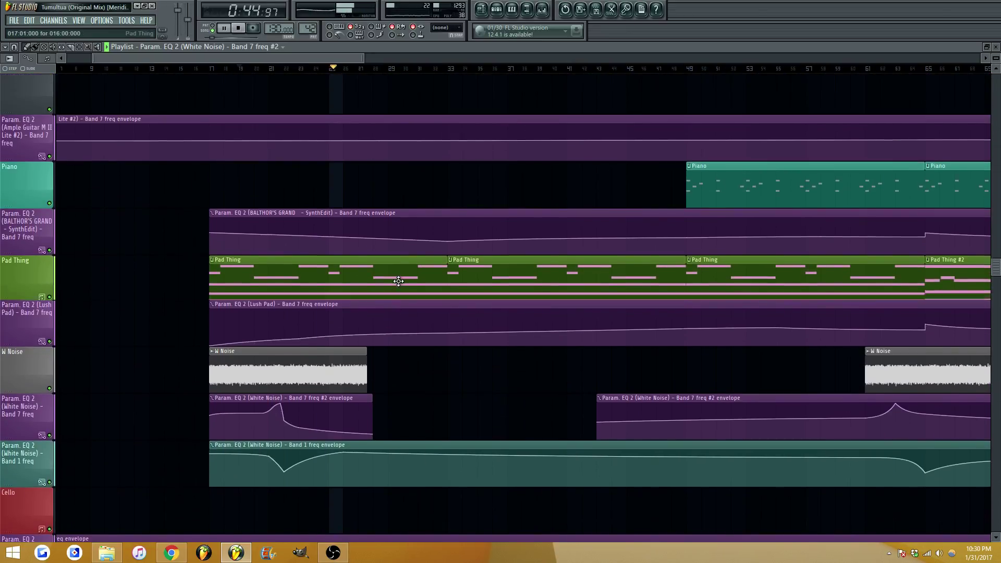
Add a Spike Hats clip from bar 25 to bar 33 on the Spike Hats track
{"action": "scroll", "coordinate": [421, 307], "scroll_direction": "up", "scroll_amount": 12}
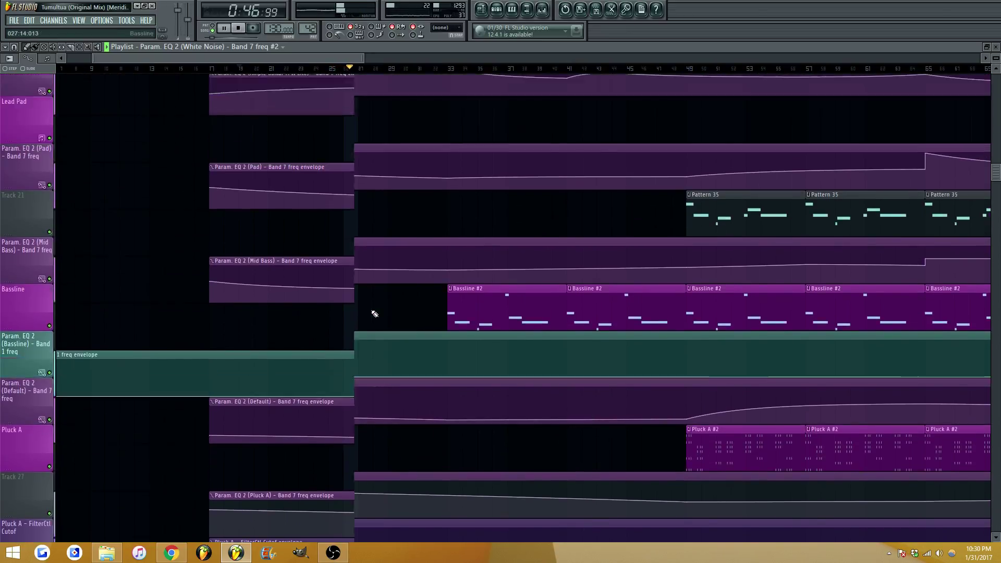
{"action": "scroll", "coordinate": [366, 306], "scroll_direction": "up", "scroll_amount": 2}
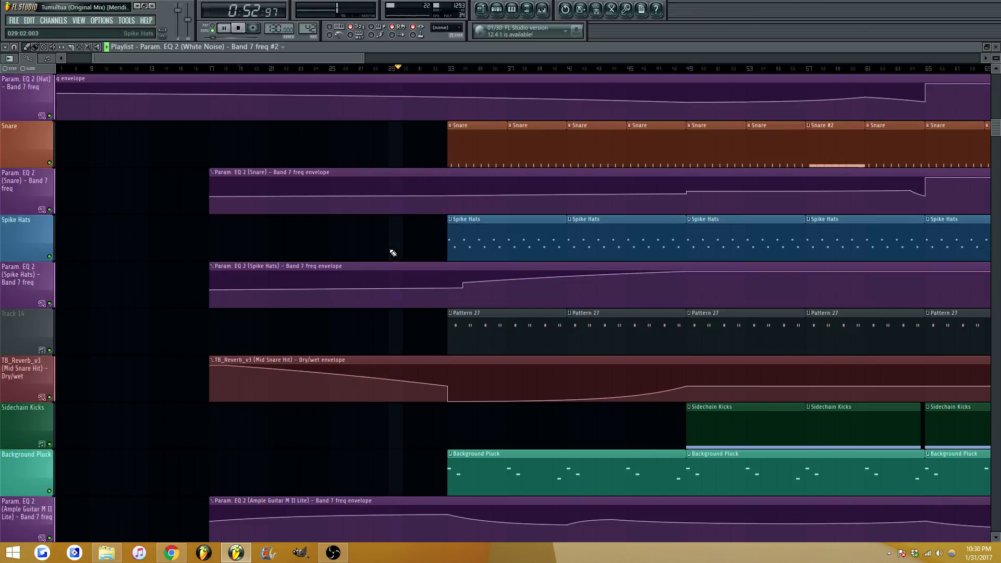
{"action": "left_click", "coordinate": [393, 253]}
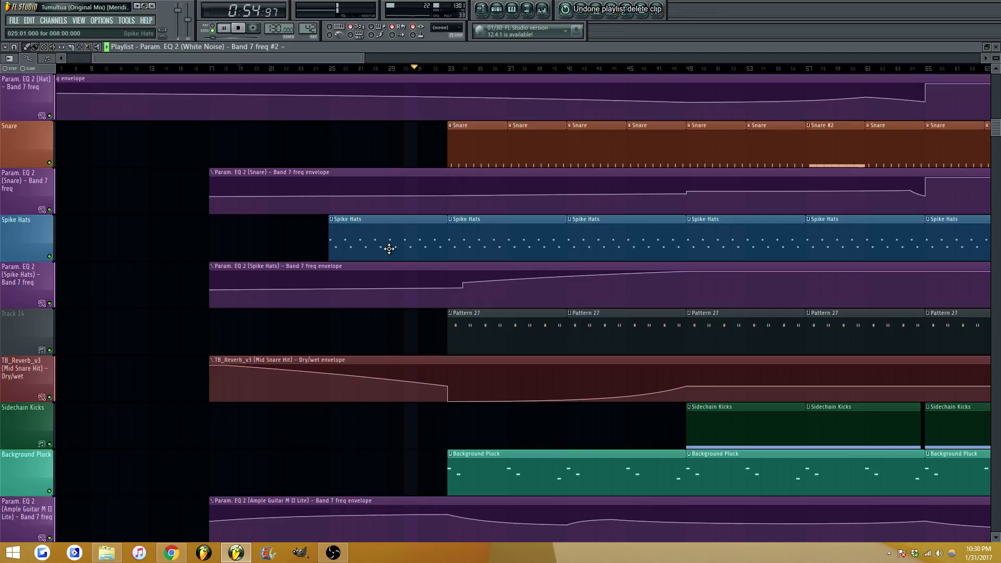
Smooth the jump between bars 33 and 34 in the Spike Hats Band 7 freq envelope into a gradual rise
{"action": "right_click", "coordinate": [448, 289]}
{"action": "right_click", "coordinate": [462, 288]}
{"action": "left_click", "coordinate": [469, 302]}
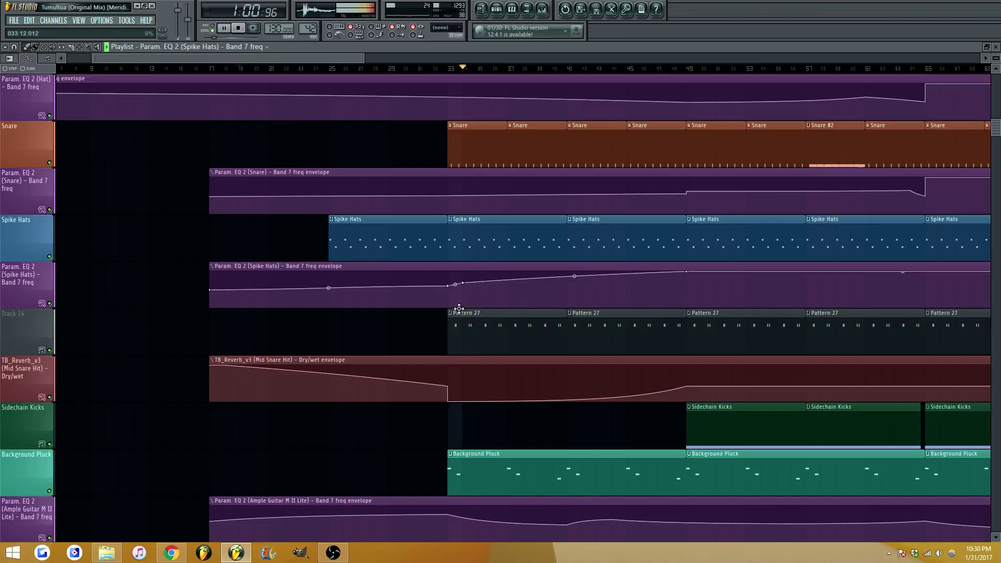
Try an extra point near bar 42 on the Mid Snare Hit reverb's Dry/wet envelope and undo it
{"action": "scroll", "coordinate": [459, 308], "scroll_direction": "down", "scroll_amount": 5}
{"action": "left_click_drag", "start_coordinate": [329, 59], "coordinate": [362, 58]}
{"action": "scroll", "coordinate": [348, 230], "scroll_direction": "up", "scroll_amount": 10}
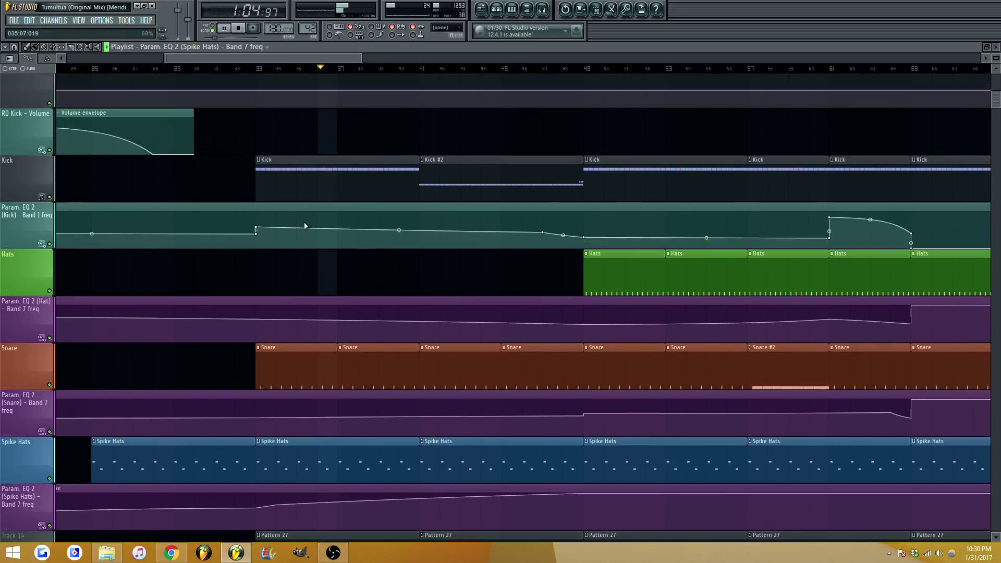
{"action": "scroll", "coordinate": [289, 214], "scroll_direction": "up", "scroll_amount": 4}
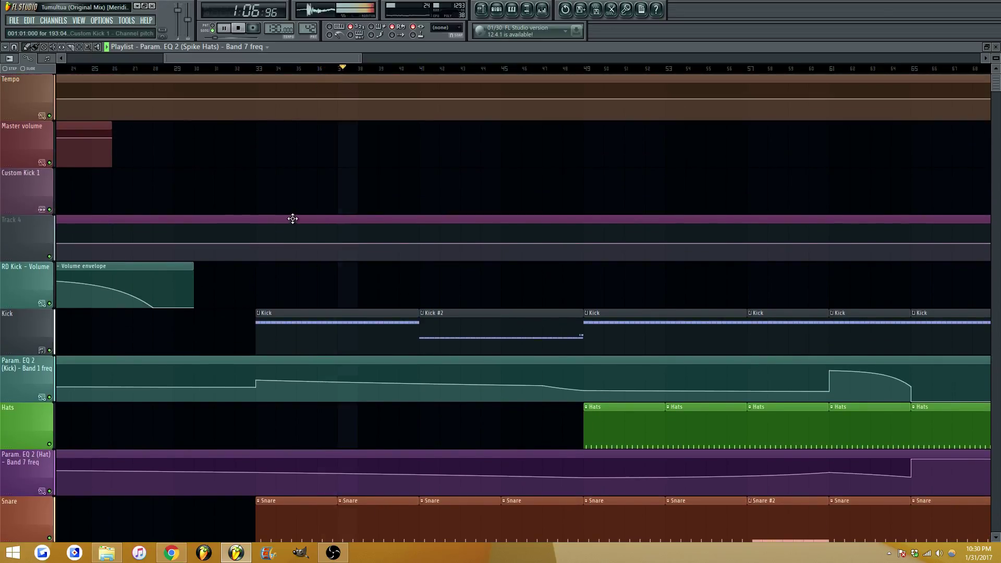
{"action": "left_click_drag", "start_coordinate": [275, 60], "coordinate": [268, 60]}
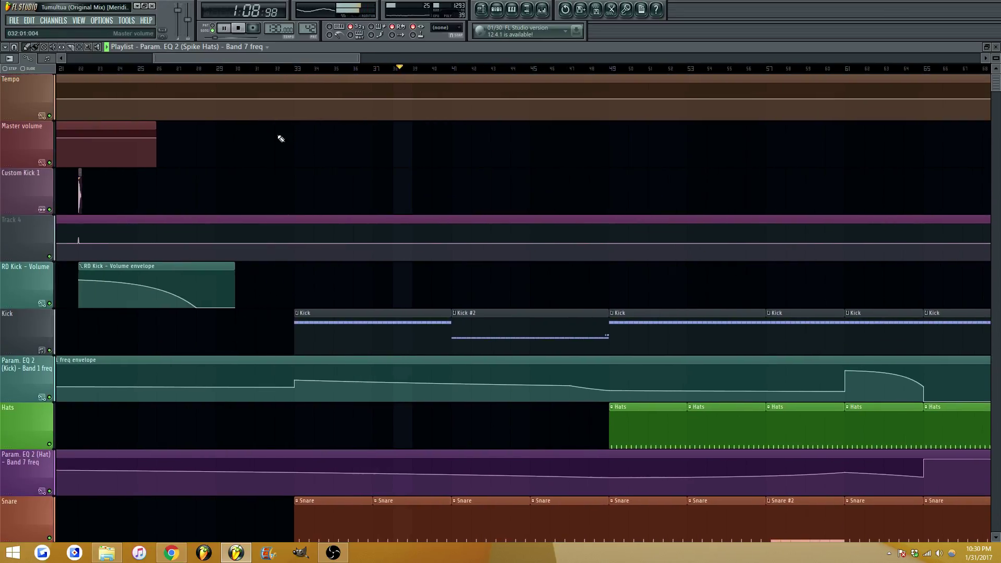
{"action": "scroll", "coordinate": [281, 139], "scroll_direction": "down", "scroll_amount": 5}
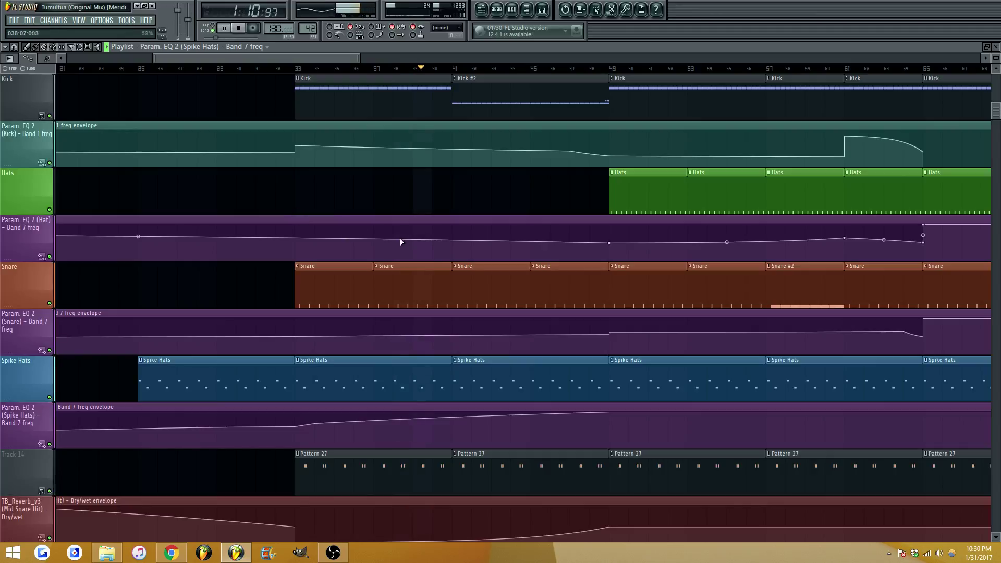
{"action": "scroll", "coordinate": [433, 257], "scroll_direction": "down", "scroll_amount": 5}
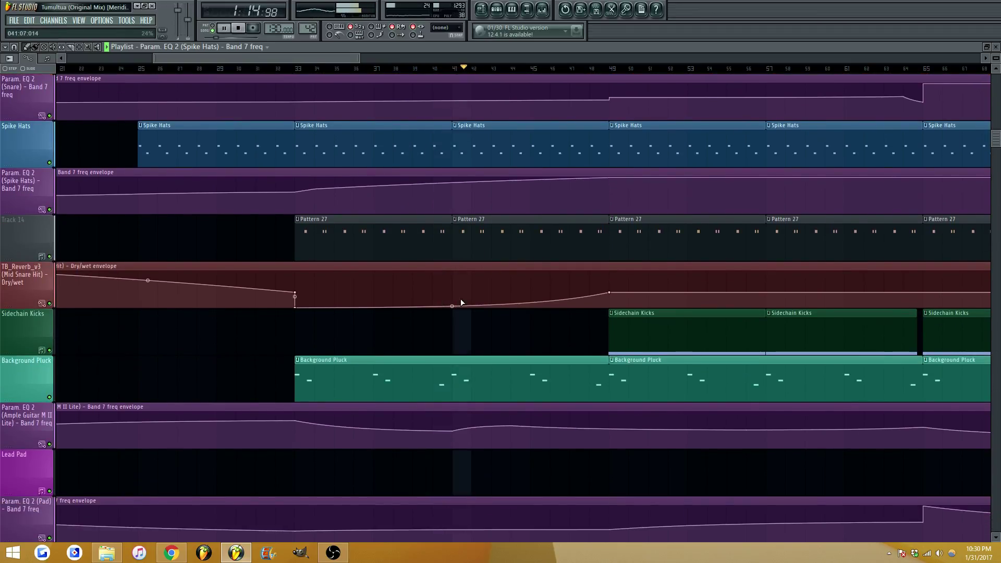
{"action": "right_click", "coordinate": [470, 301]}
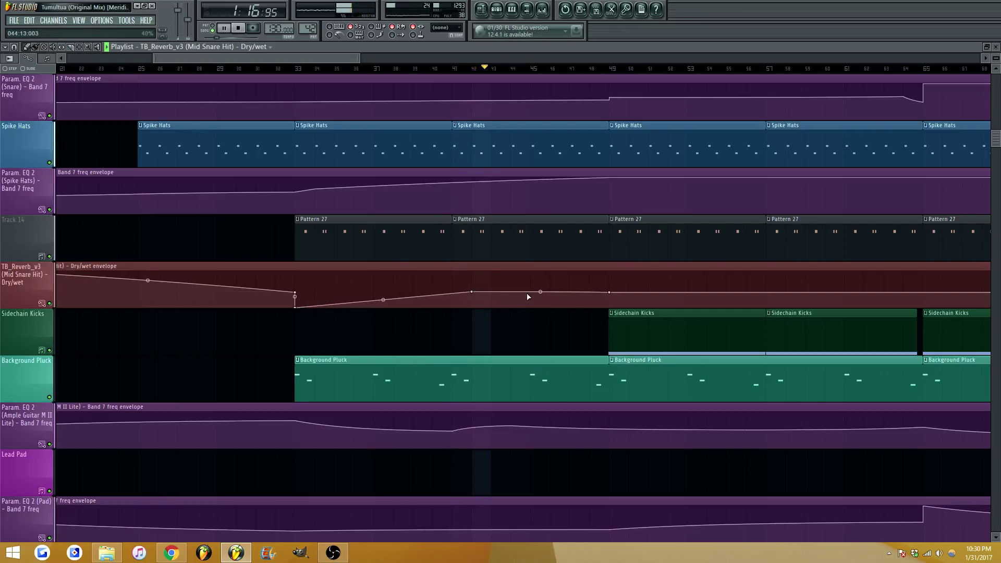
{"action": "key", "text": "ctrl+z"}
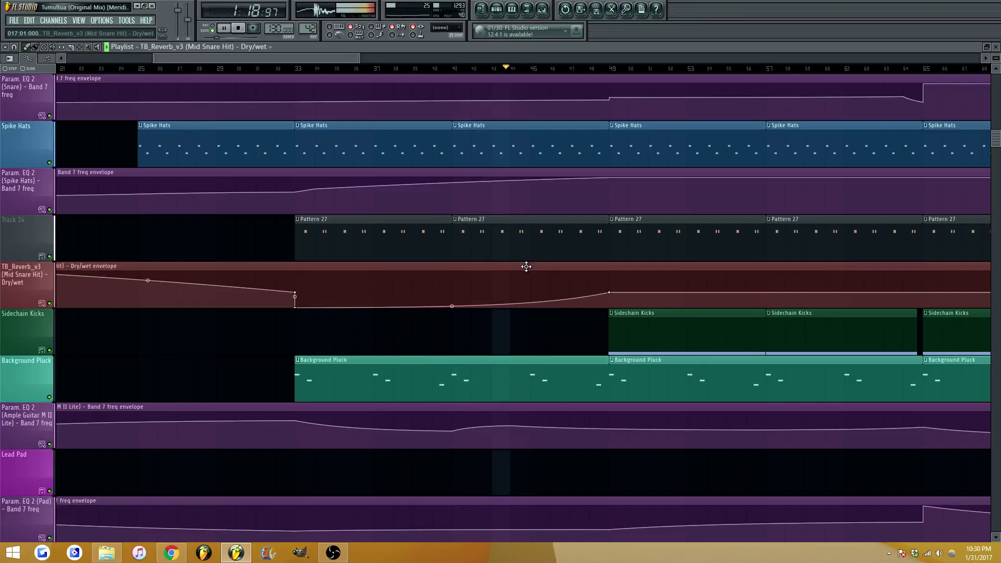
Follow playback through bars 58 to 65 and examine the bass, pluck, pad and white noise tracks
{"action": "scroll", "coordinate": [518, 291], "scroll_direction": "down", "scroll_amount": 6}
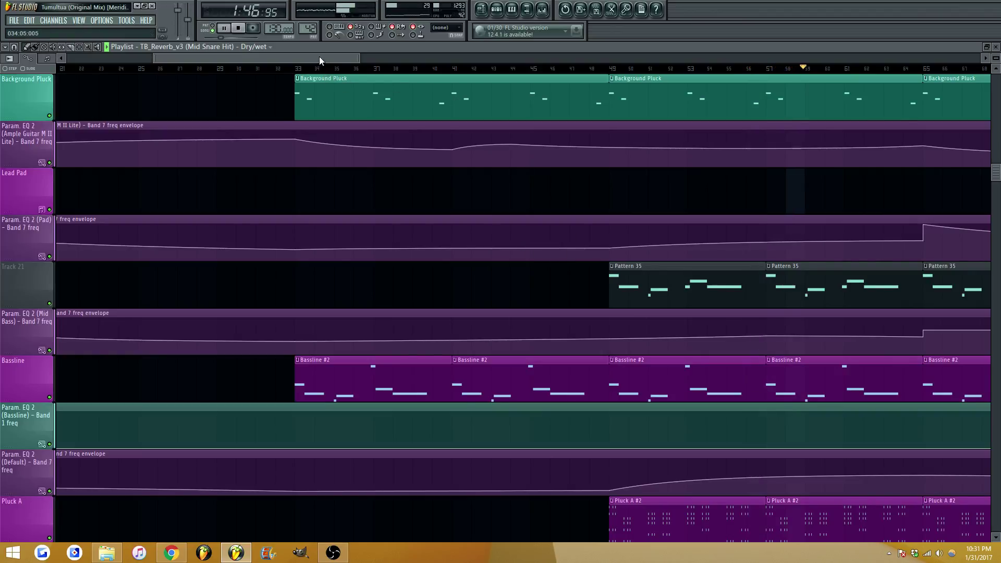
{"action": "left_click_drag", "start_coordinate": [320, 57], "coordinate": [404, 64]}
{"action": "scroll", "coordinate": [405, 192], "scroll_direction": "up", "scroll_amount": 3}
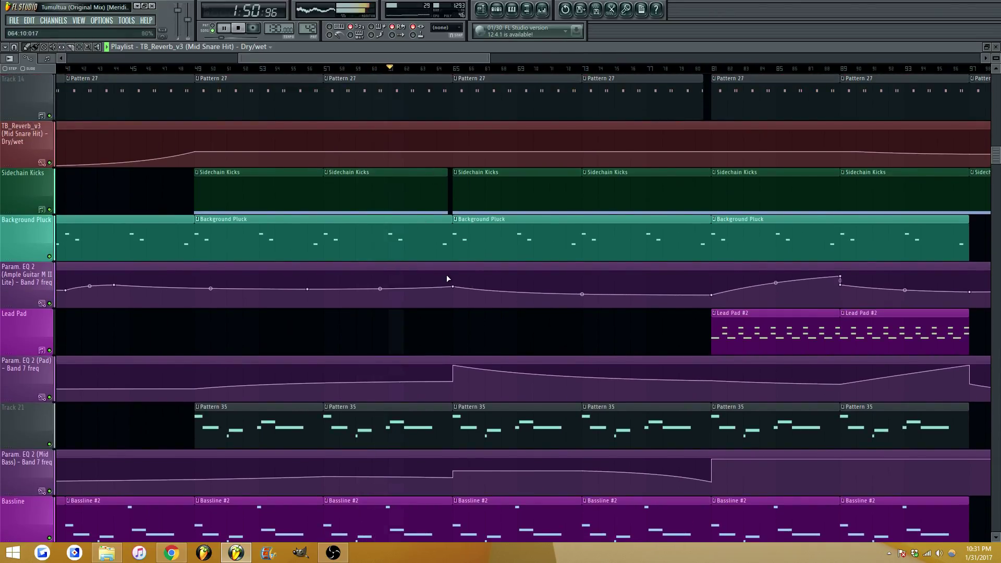
{"action": "scroll", "coordinate": [437, 307], "scroll_direction": "down", "scroll_amount": 3}
{"action": "scroll", "coordinate": [429, 315], "scroll_direction": "down", "scroll_amount": 7}
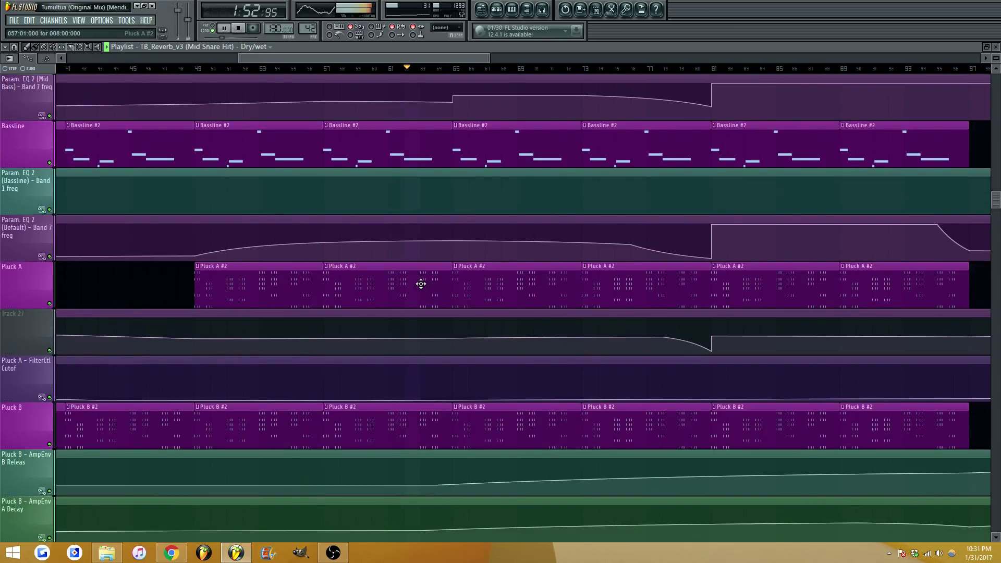
{"action": "scroll", "coordinate": [399, 276], "scroll_direction": "down", "scroll_amount": 10}
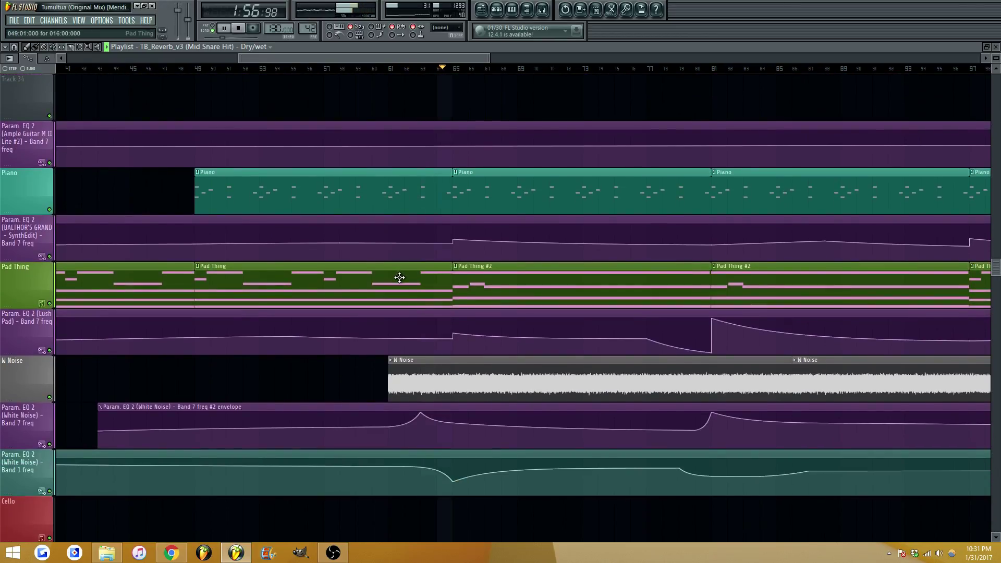
{"action": "scroll", "coordinate": [399, 276], "scroll_direction": "down", "scroll_amount": 1}
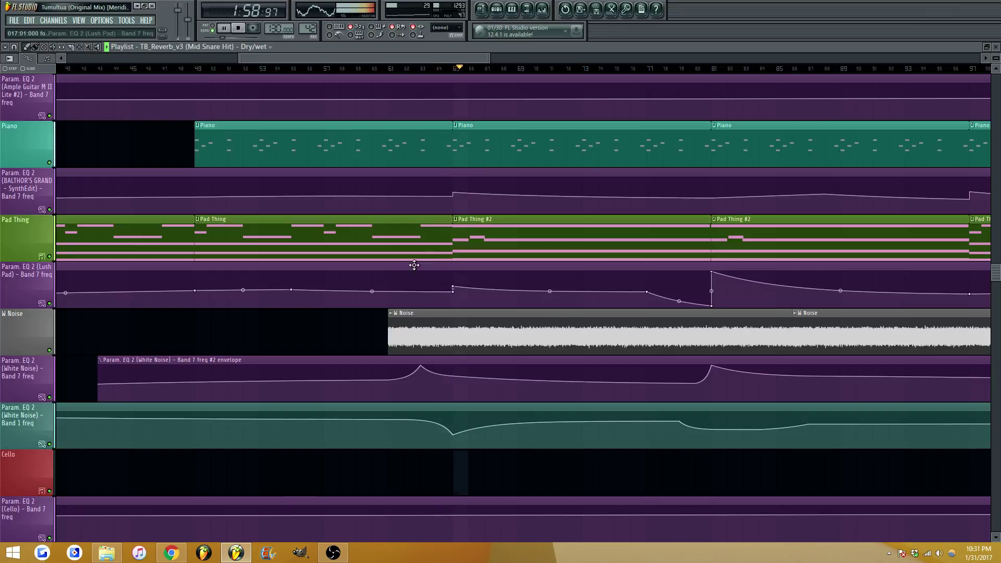
Extend the Sidechain Kicks clip that starts at bar 57 to bar 65, closing the gap before the next clip
{"action": "scroll", "coordinate": [429, 262], "scroll_direction": "up", "scroll_amount": 10}
{"action": "scroll", "coordinate": [435, 262], "scroll_direction": "up", "scroll_amount": 8}
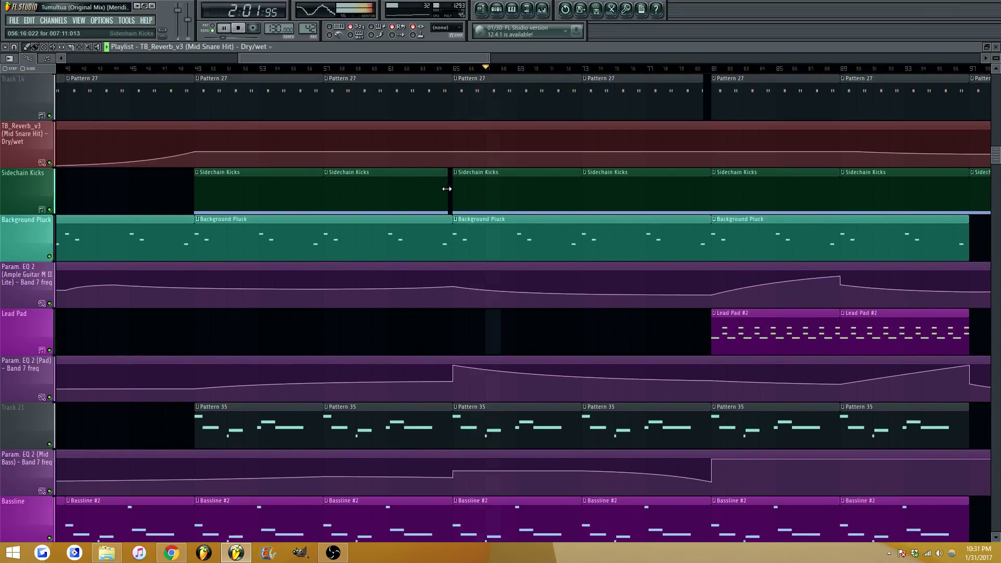
{"action": "left_click", "coordinate": [447, 188]}
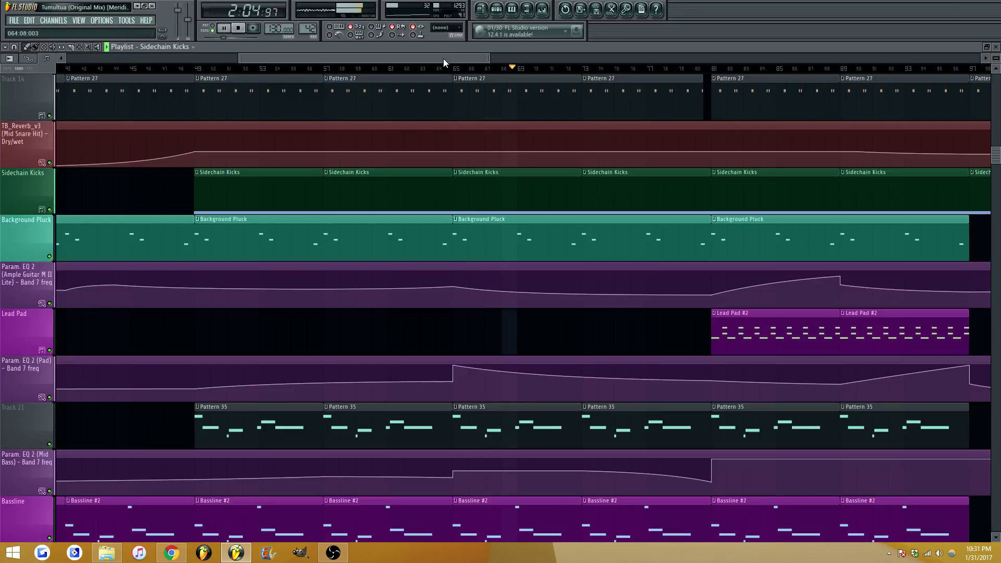
Bring the section around bars 65 to 97 into view and restart playback from bar 73
{"action": "left_click_drag", "start_coordinate": [443, 58], "coordinate": [455, 58]}
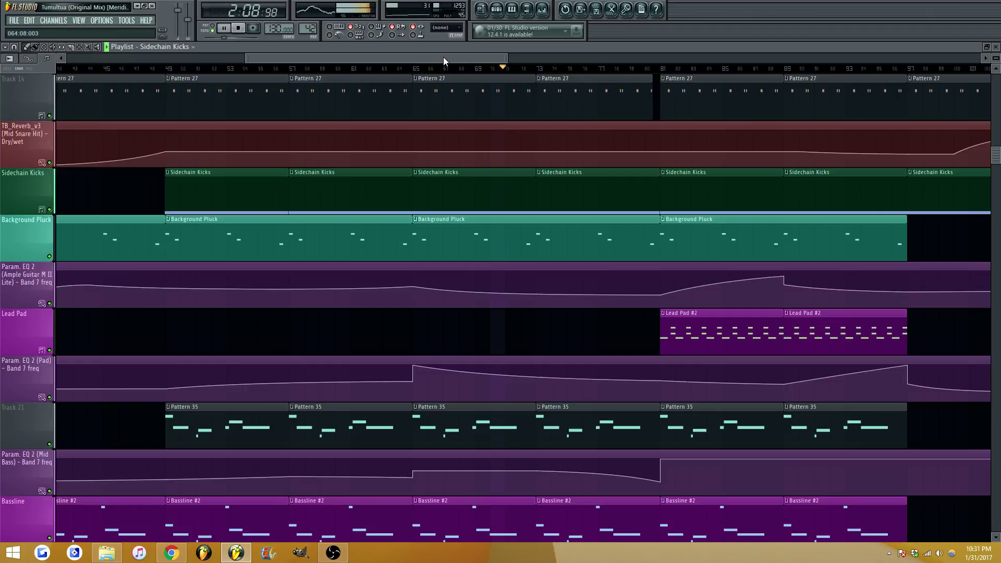
{"action": "scroll", "coordinate": [481, 101], "scroll_direction": "up", "scroll_amount": 2}
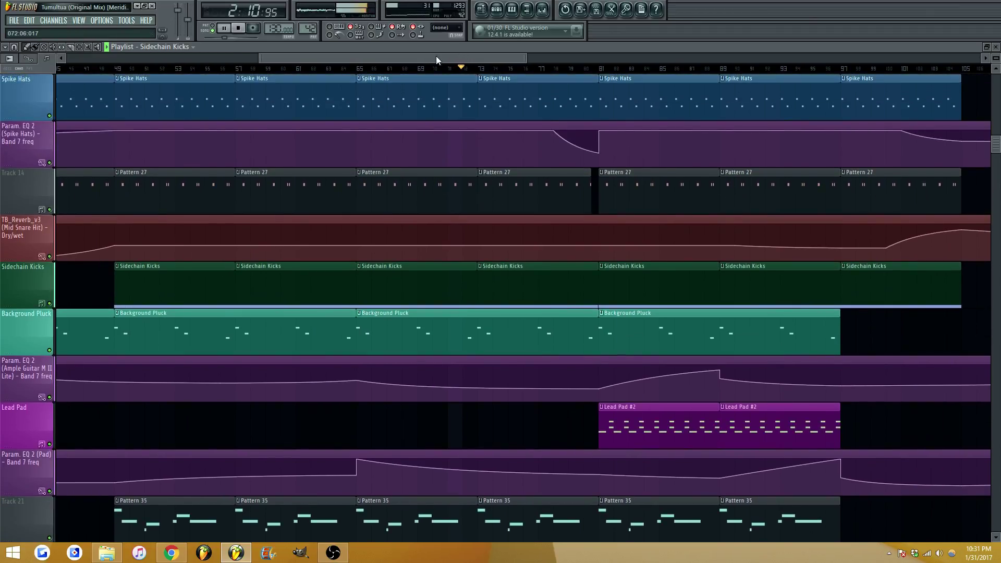
{"action": "left_click_drag", "start_coordinate": [437, 57], "coordinate": [435, 56]}
{"action": "scroll", "coordinate": [431, 59], "scroll_direction": "down", "scroll_amount": 1}
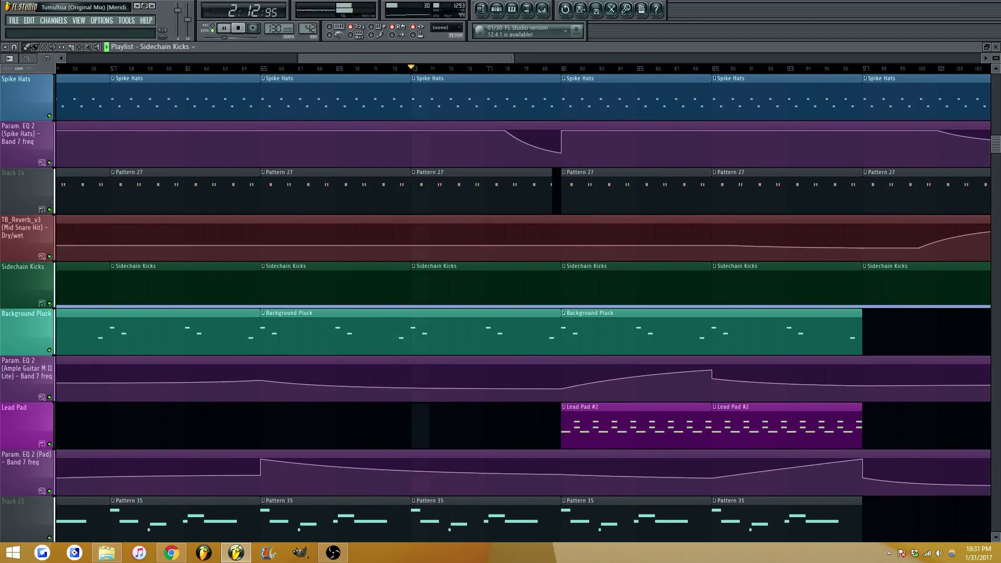
{"action": "left_click", "coordinate": [412, 69]}
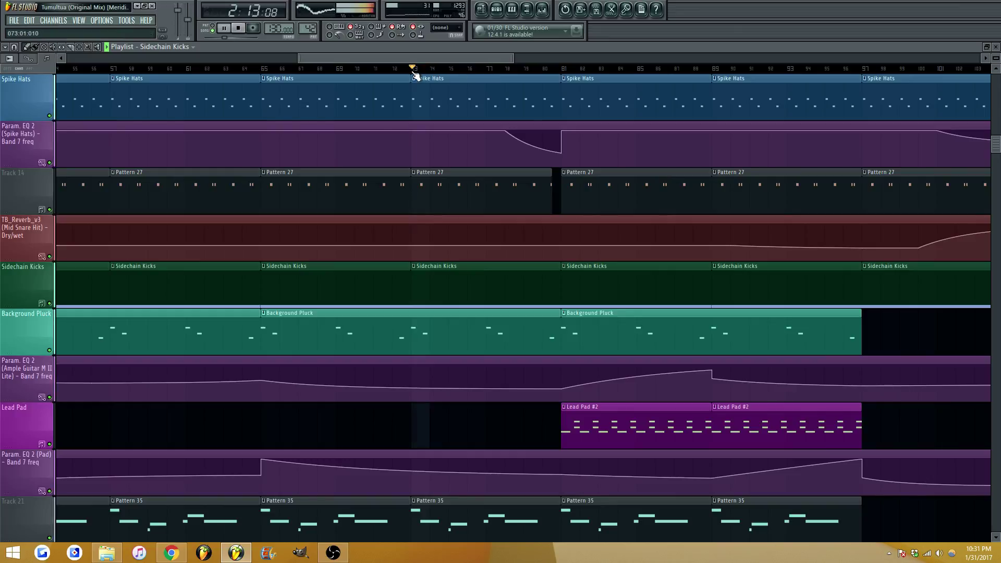
Pause playback and adjust the point at 073:01:000 on the Mid Bass Band 7 freq envelope to 71%
{"action": "scroll", "coordinate": [411, 194], "scroll_direction": "down", "scroll_amount": 1}
{"action": "scroll", "coordinate": [410, 219], "scroll_direction": "down", "scroll_amount": 6}
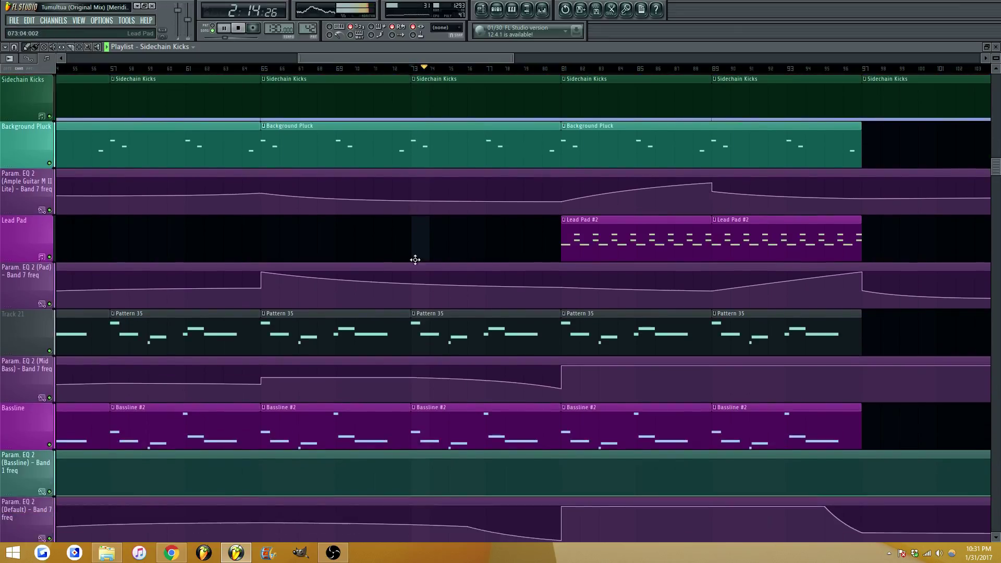
{"action": "key", "text": "space"}
{"action": "left_click", "coordinate": [412, 237]}
{"action": "key", "text": "space"}
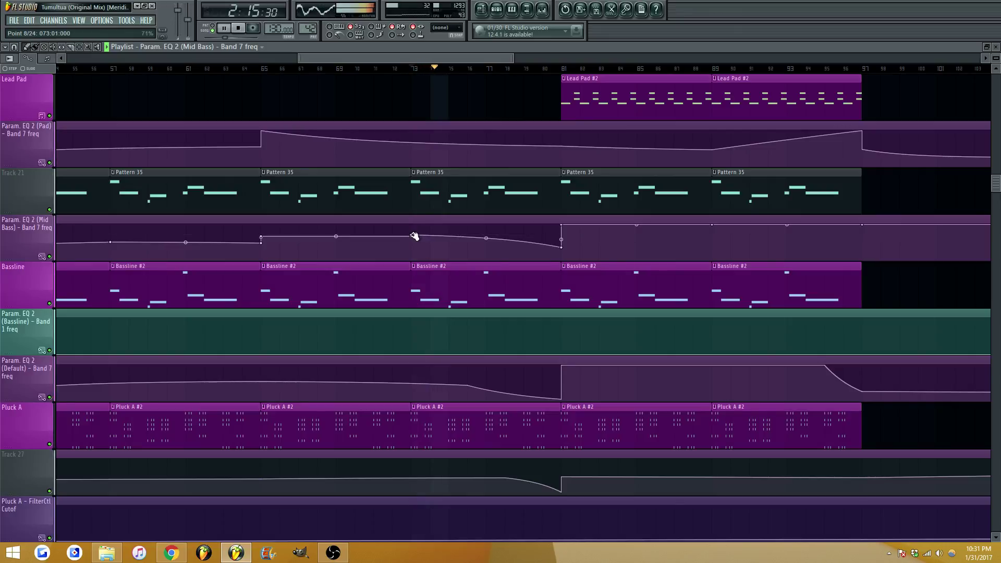
Smooth out the small jump in the Mid Bass band 7 frequency automation at bar 73 and slightly lower its point at bar 81
{"action": "key", "text": "space"}
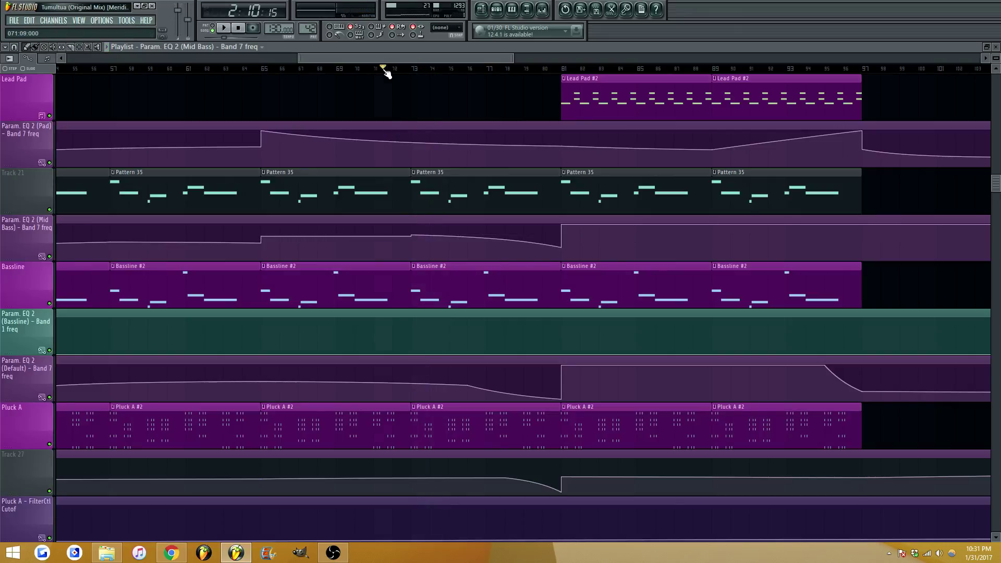
{"action": "key", "text": "space"}
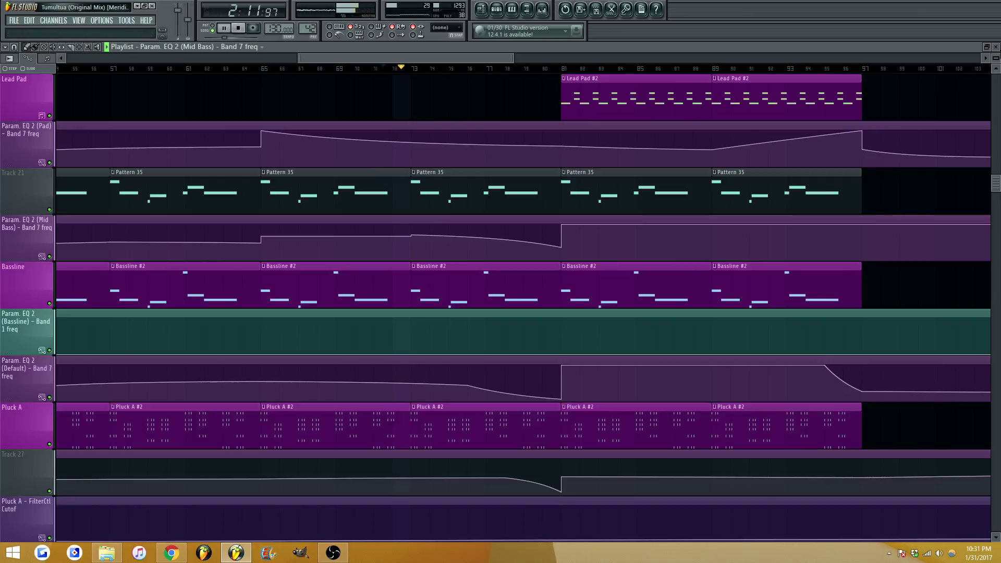
{"action": "left_click_drag", "start_coordinate": [994, 58], "coordinate": [995, 73]}
{"action": "left_click_drag", "start_coordinate": [464, 58], "coordinate": [410, 58]}
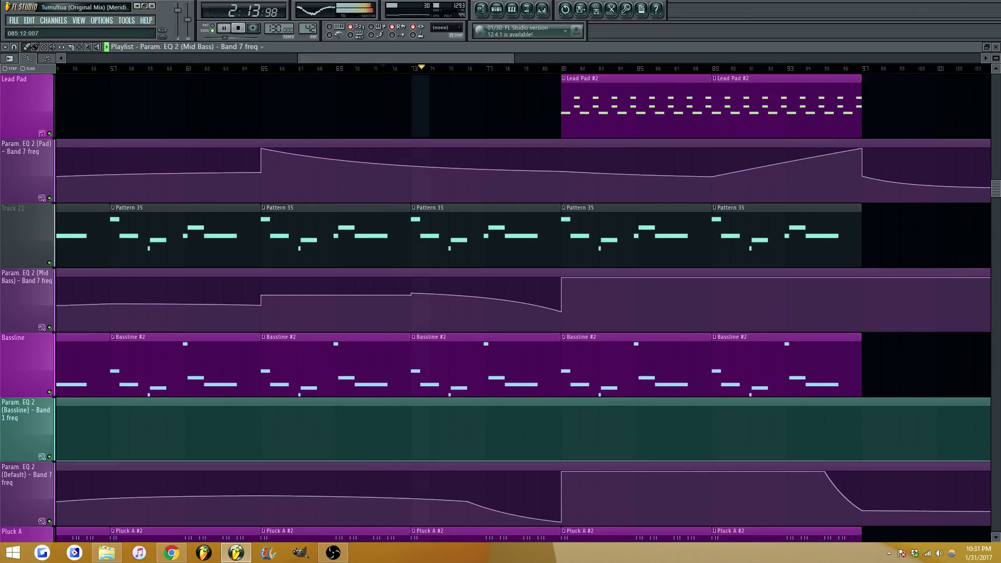
{"action": "scroll", "coordinate": [376, 296], "scroll_direction": "up", "scroll_amount": 2}
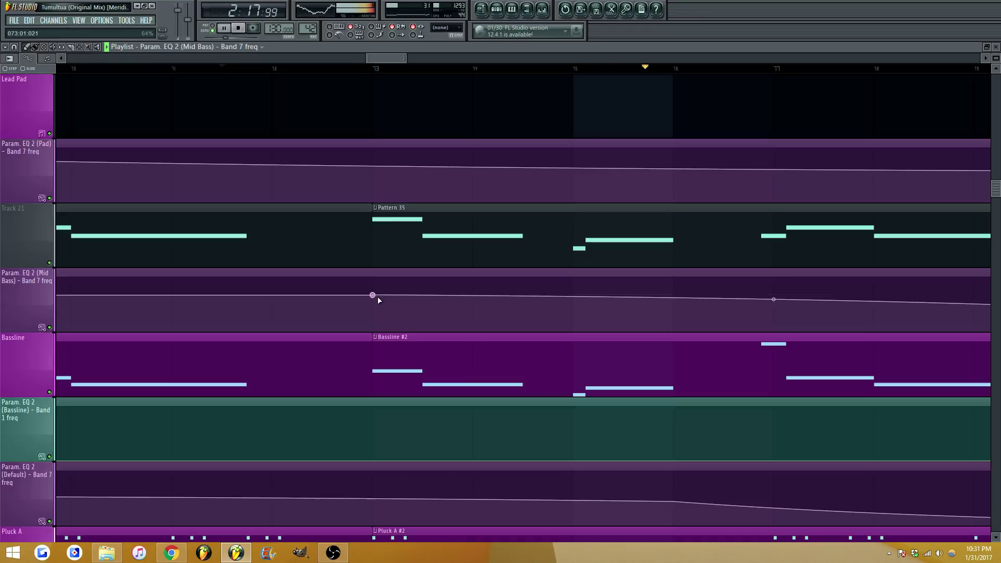
{"action": "left_click_drag", "start_coordinate": [404, 58], "coordinate": [463, 58]}
{"action": "scroll", "coordinate": [393, 90], "scroll_direction": "down", "scroll_amount": 2}
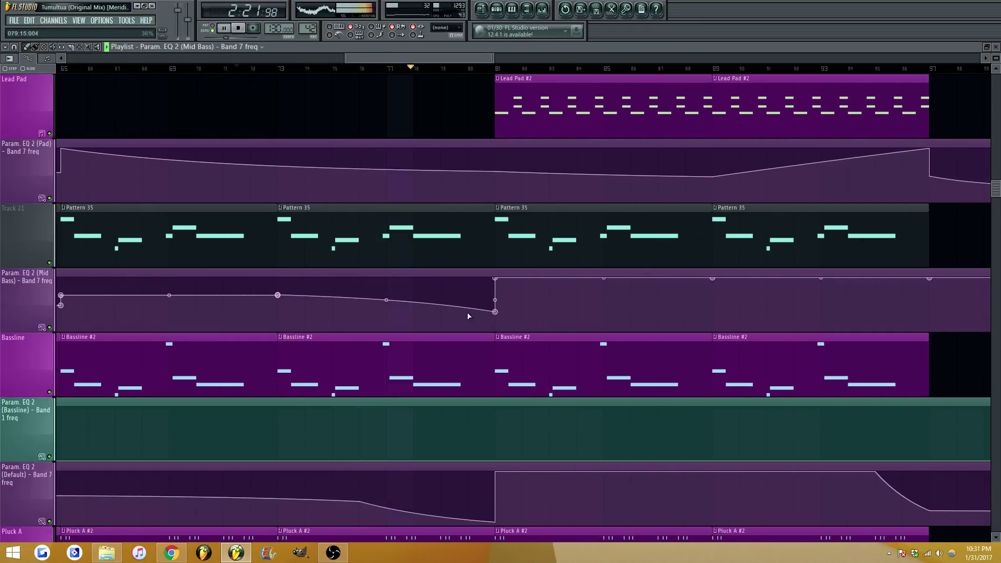
{"action": "left_click_drag", "start_coordinate": [496, 311], "coordinate": [498, 314]}
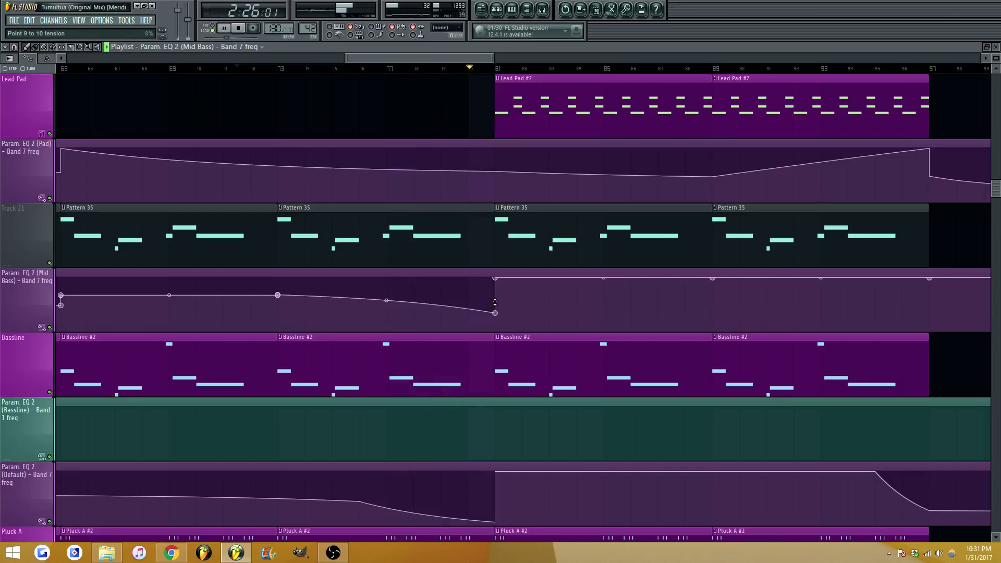
Set the volume to about 49% in the channel settings of the Grv Ride 04 clip at bar 81
{"action": "scroll", "coordinate": [492, 314], "scroll_direction": "down", "scroll_amount": 15}
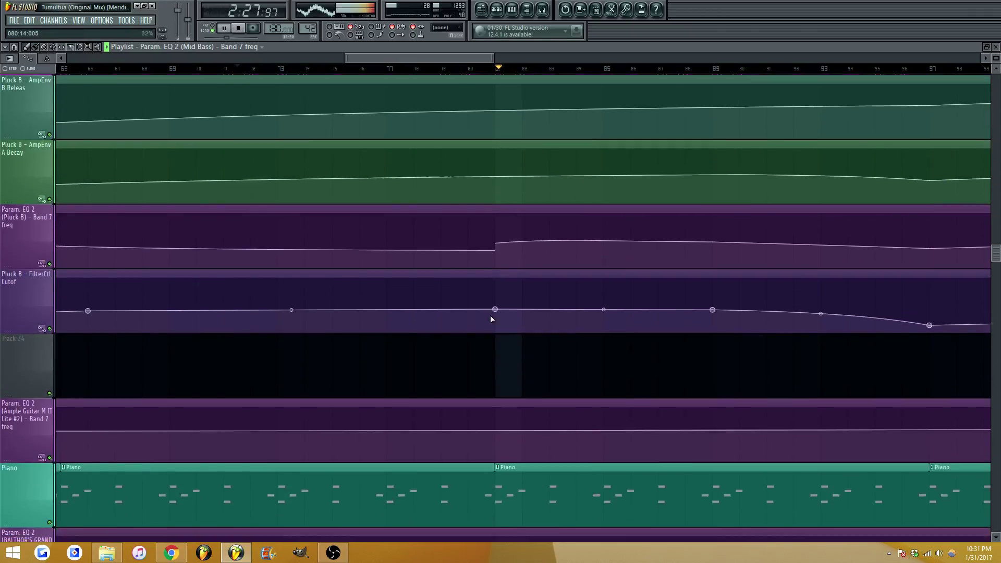
{"action": "scroll", "coordinate": [490, 315], "scroll_direction": "up", "scroll_amount": 15}
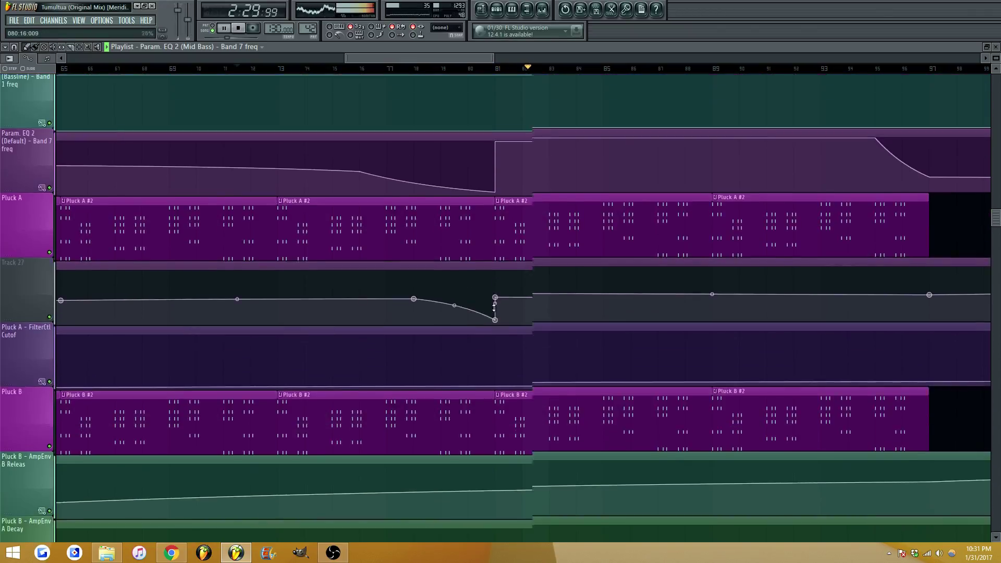
{"action": "scroll", "coordinate": [494, 303], "scroll_direction": "up", "scroll_amount": 10}
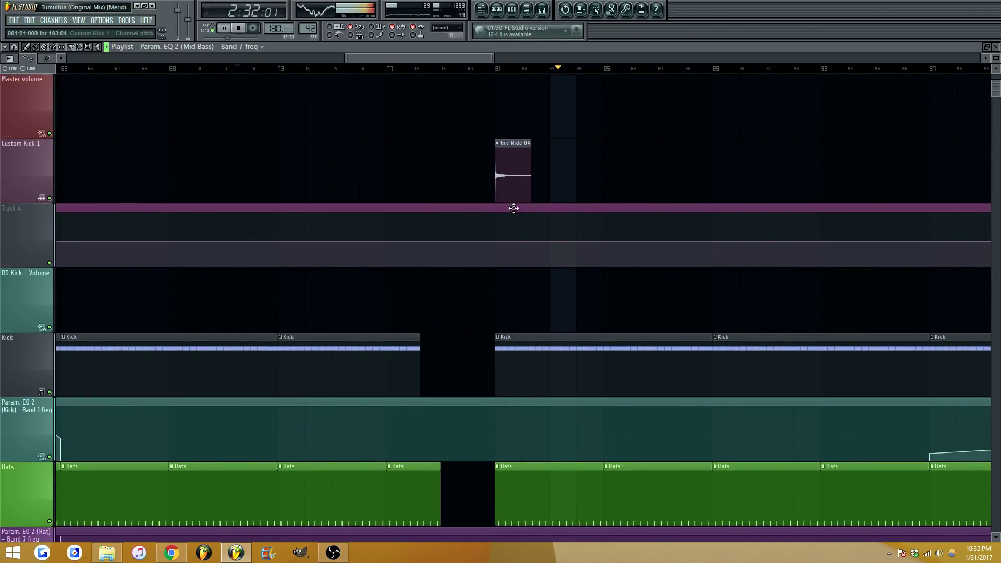
{"action": "double_click", "coordinate": [509, 175]}
{"action": "left_click", "coordinate": [394, 160]}
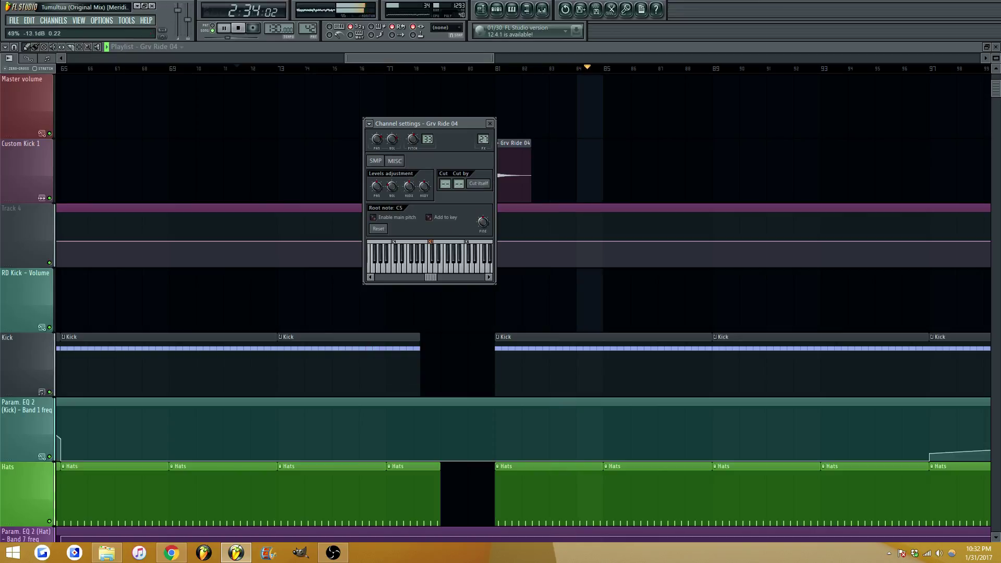
{"action": "left_click", "coordinate": [489, 124]}
Replay the transition at bar 81 and examine the kick, hats, snare and ride tracks around it
{"action": "scroll", "coordinate": [436, 58], "scroll_direction": "down", "scroll_amount": 2}
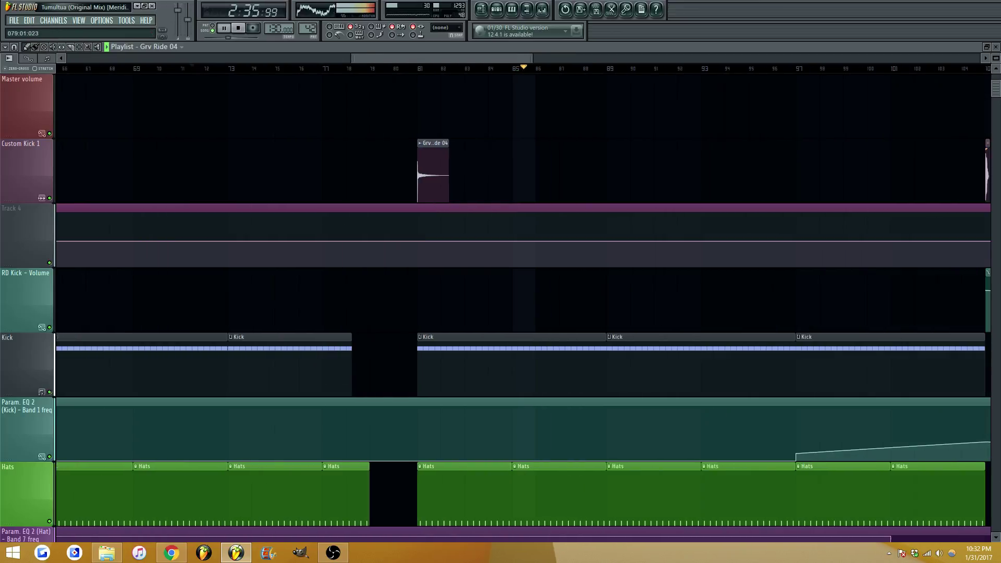
{"action": "scroll", "coordinate": [429, 203], "scroll_direction": "down", "scroll_amount": 5}
{"action": "scroll", "coordinate": [427, 207], "scroll_direction": "down", "scroll_amount": 2}
{"action": "scroll", "coordinate": [452, 58], "scroll_direction": "down", "scroll_amount": 2}
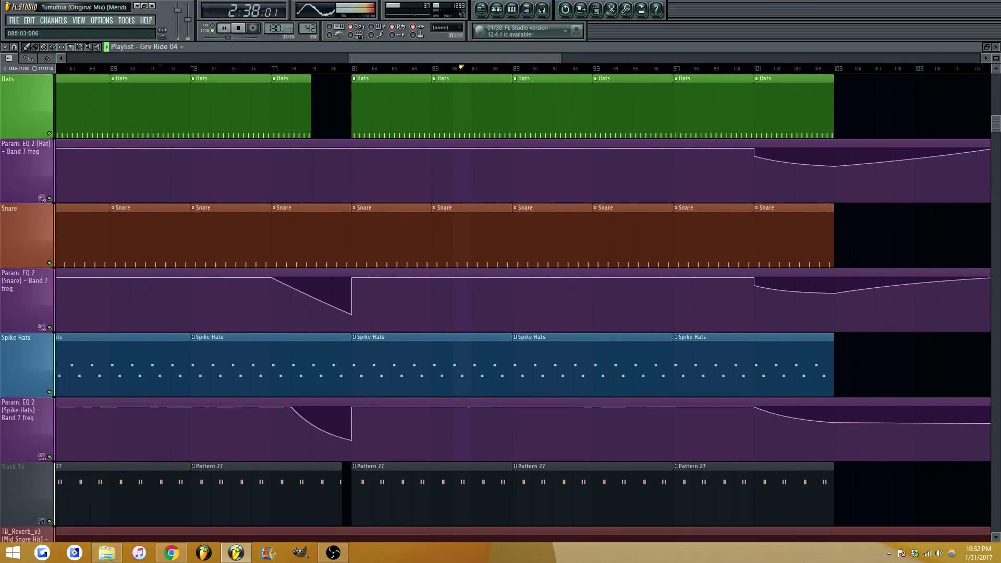
{"action": "scroll", "coordinate": [451, 130], "scroll_direction": "down", "scroll_amount": 3}
{"action": "key", "text": "space"}
{"action": "left_click", "coordinate": [367, 73]}
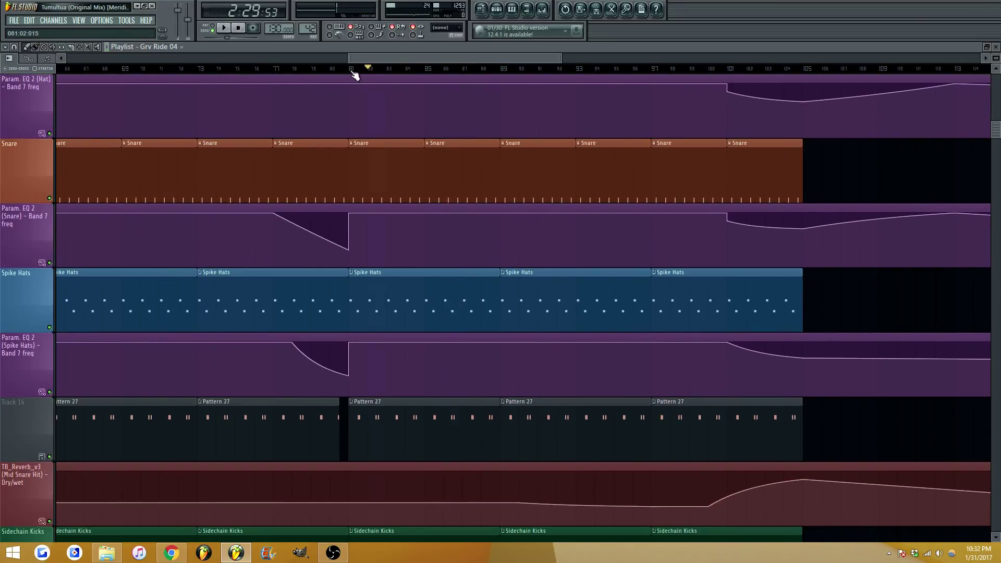
{"action": "key", "text": "space"}
{"action": "scroll", "coordinate": [358, 141], "scroll_direction": "up", "scroll_amount": 7}
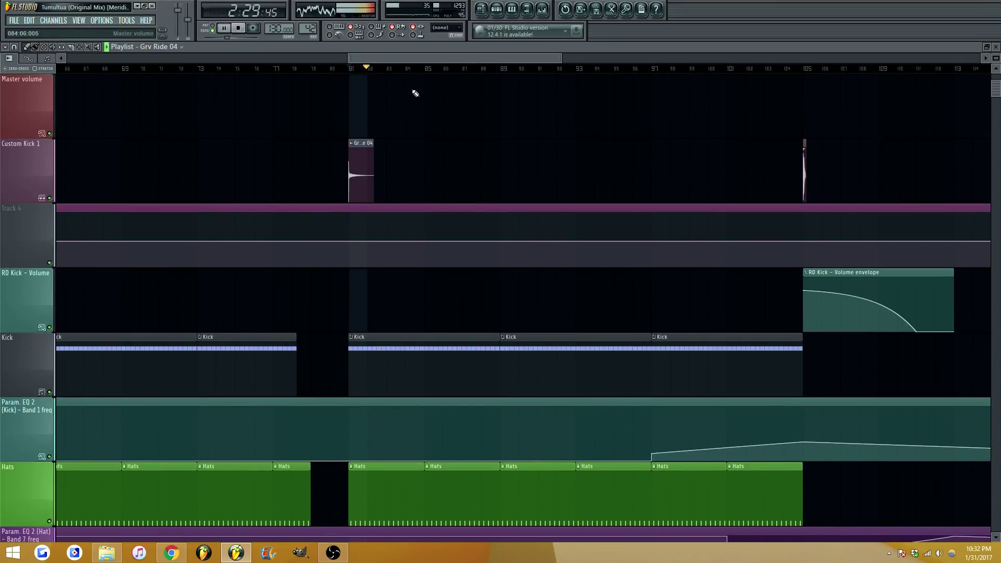
Audition several cymbal samples for the Grv Ride 04 channel and replace its sample with Importer Ride
{"action": "key", "text": "space"}
{"action": "double_click", "coordinate": [368, 145]}
{"action": "left_click", "coordinate": [374, 175]}
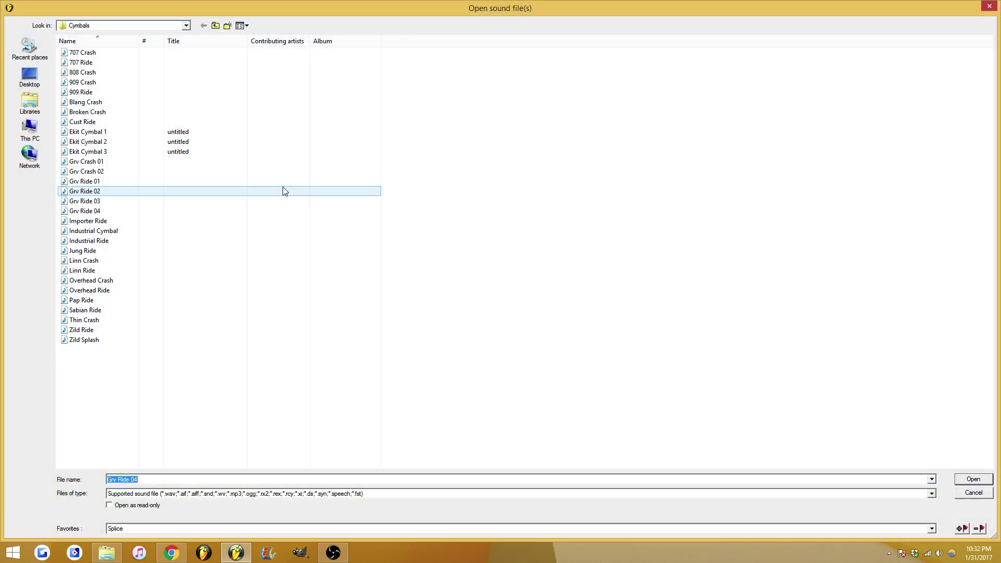
{"action": "left_click", "coordinate": [250, 191]}
{"action": "left_click", "coordinate": [144, 220]}
{"action": "left_click", "coordinate": [135, 252]}
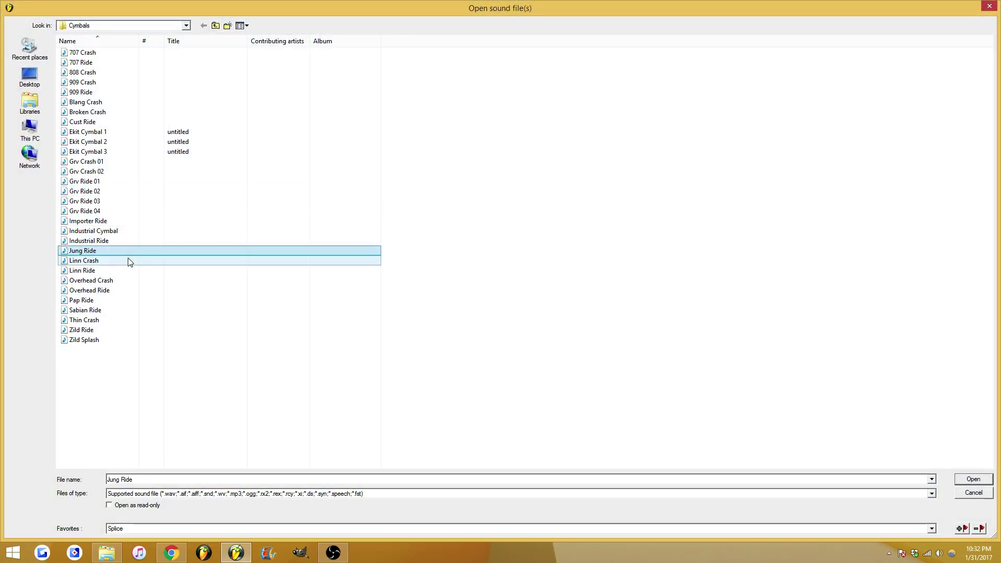
{"action": "left_click", "coordinate": [126, 261]}
{"action": "left_click", "coordinate": [152, 222]}
{"action": "double_click", "coordinate": [156, 223]}
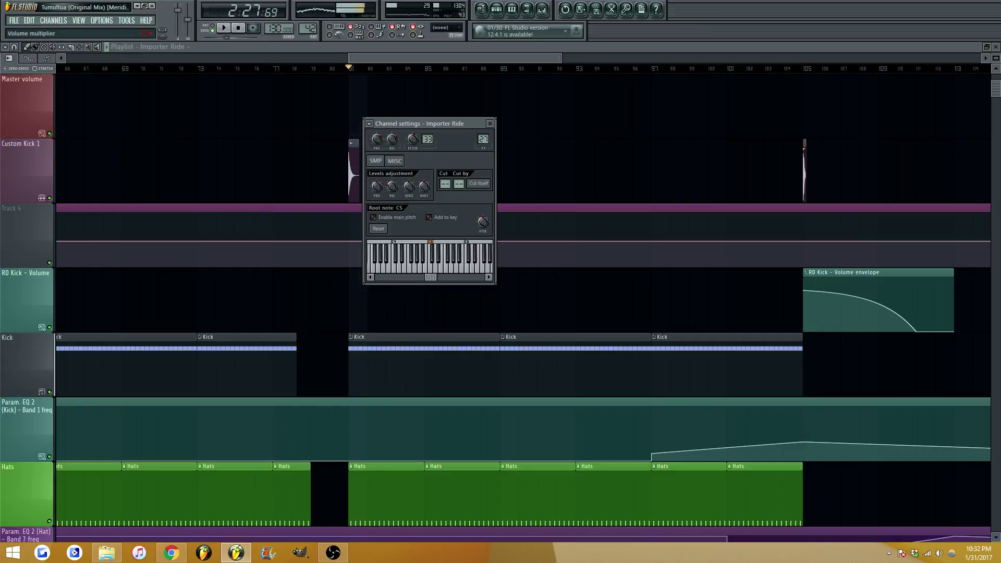
Adjust the Importer Ride channel's pitch while replaying the hit at bar 81, and close its channel settings
{"action": "right_click", "coordinate": [429, 144]}
{"action": "key", "text": "space"}
{"action": "left_click_drag", "start_coordinate": [412, 141], "coordinate": [412, 177]}
{"action": "key", "text": "space"}
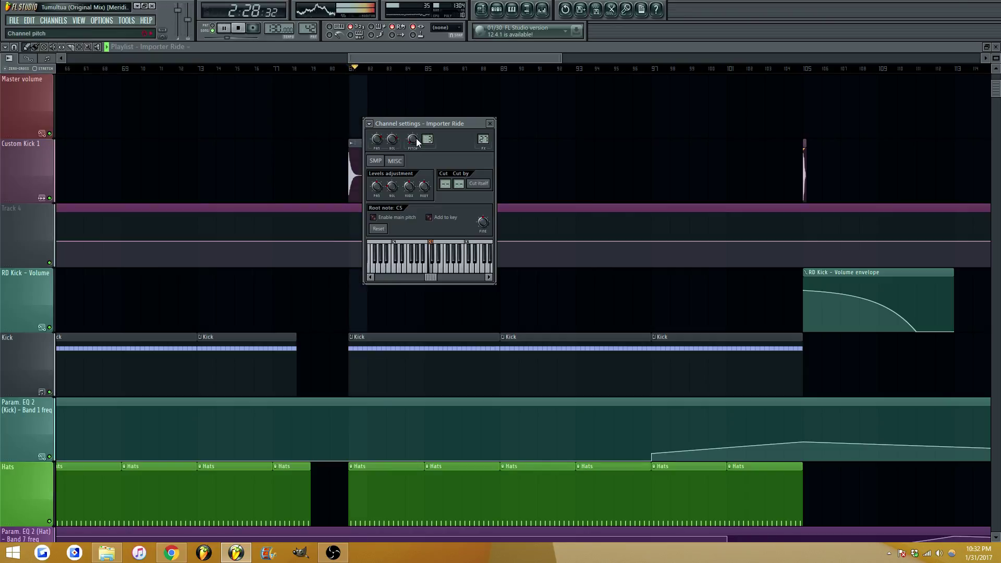
{"action": "key", "text": "space"}
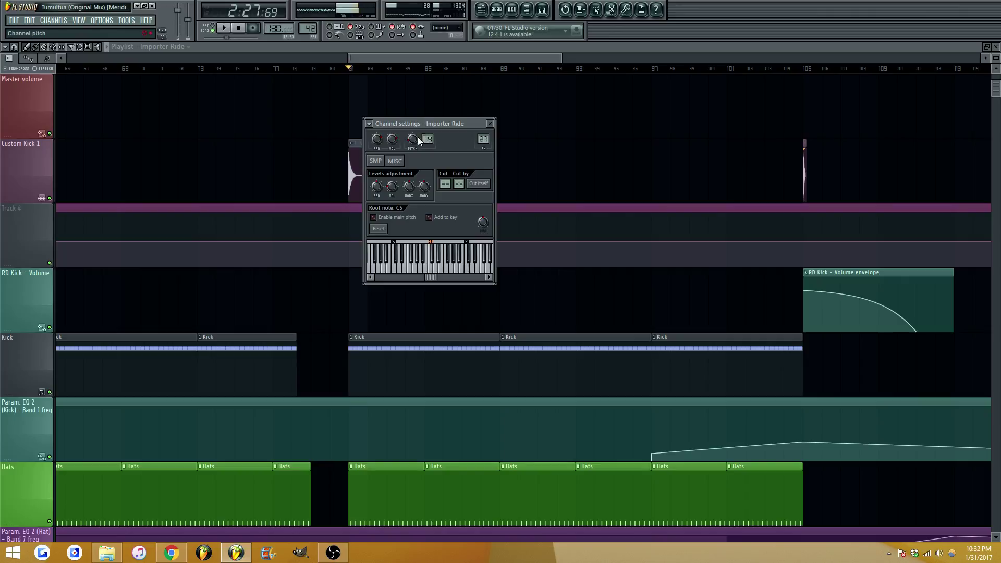
{"action": "key", "text": "space"}
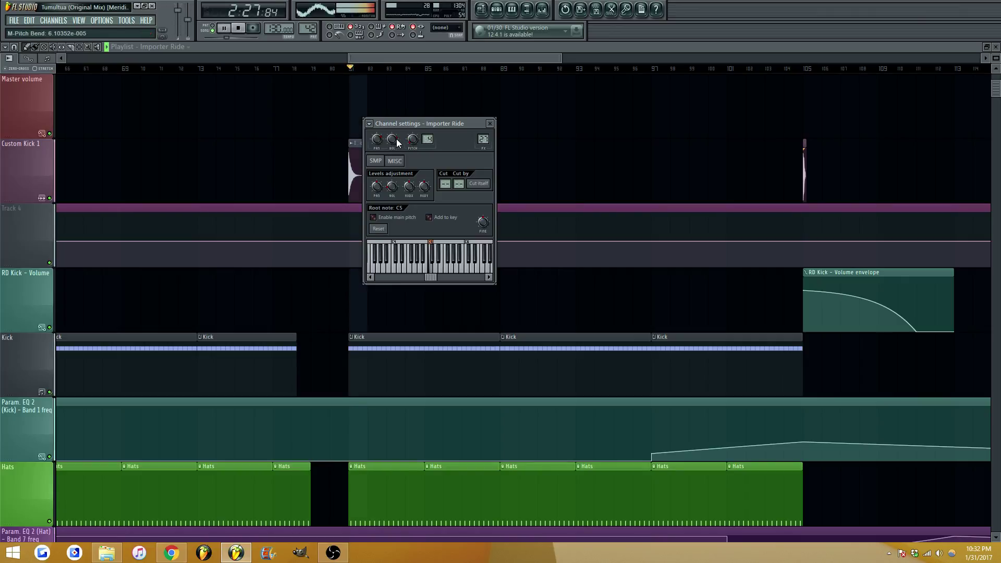
{"action": "key", "text": "Escape"}
Check the Grv Ride 04 track's level in the mixer and save the project
{"action": "scroll", "coordinate": [462, 141], "scroll_direction": "down", "scroll_amount": 4}
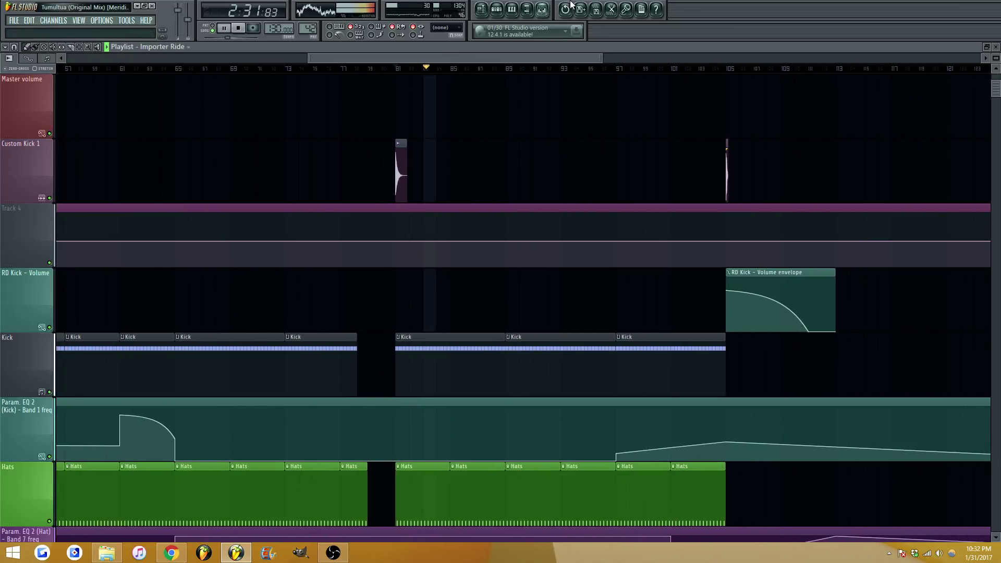
{"action": "left_click", "coordinate": [542, 9]}
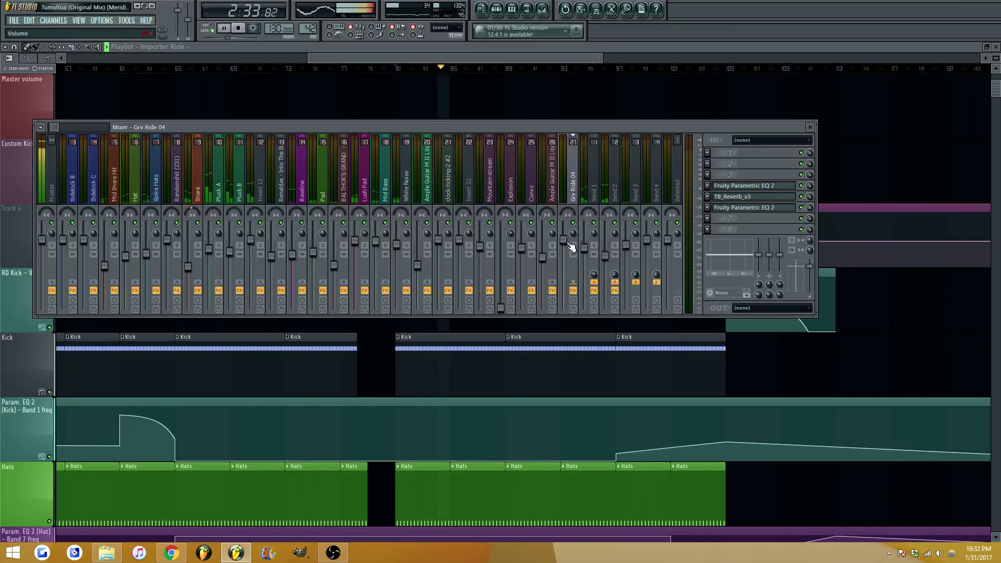
{"action": "key", "text": "F9"}
{"action": "key", "text": "ctrl+s"}
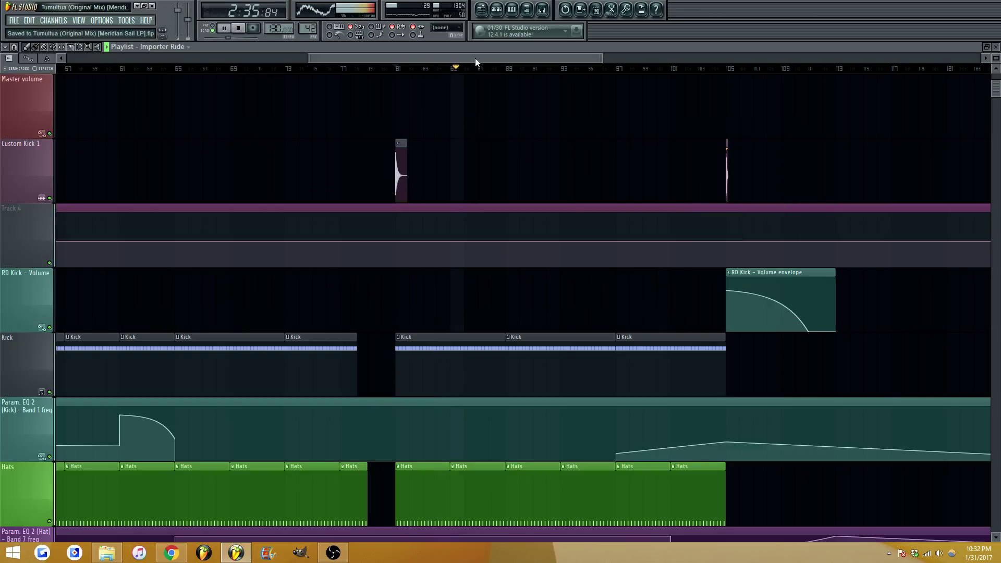
Auto-name and colour Track 4 after its clip as Custom Kick 1 - Channel pitch
{"action": "scroll", "coordinate": [474, 58], "scroll_direction": "down", "scroll_amount": 2}
{"action": "scroll", "coordinate": [478, 65], "scroll_direction": "down", "scroll_amount": 4}
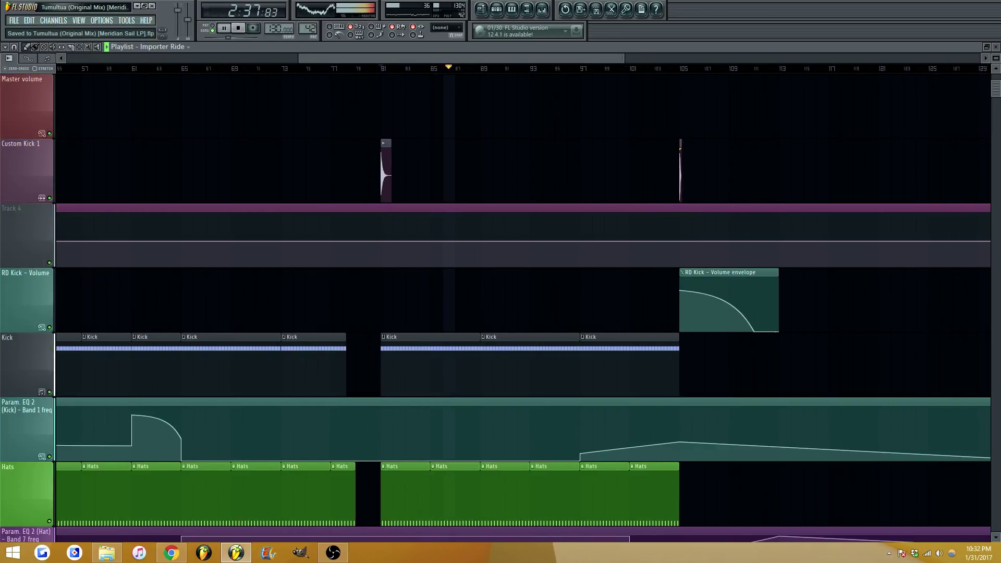
{"action": "left_click", "coordinate": [45, 233]}
{"action": "left_click", "coordinate": [64, 229]}
Extend the Master volume automation clip to about bar 229 and move its end point to about bar 193
{"action": "scroll", "coordinate": [421, 189], "scroll_direction": "down", "scroll_amount": 1}
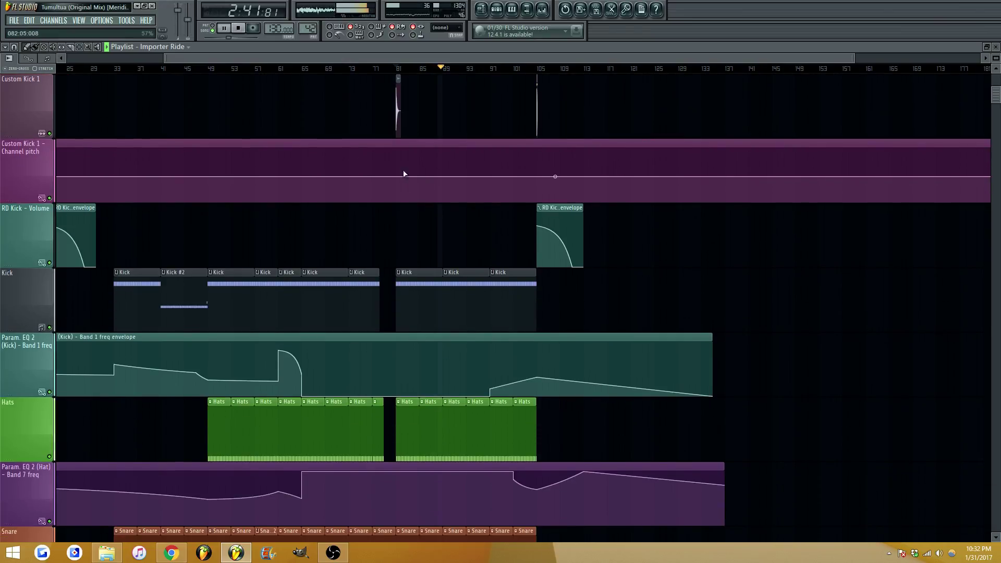
{"action": "scroll", "coordinate": [431, 66], "scroll_direction": "down", "scroll_amount": 3}
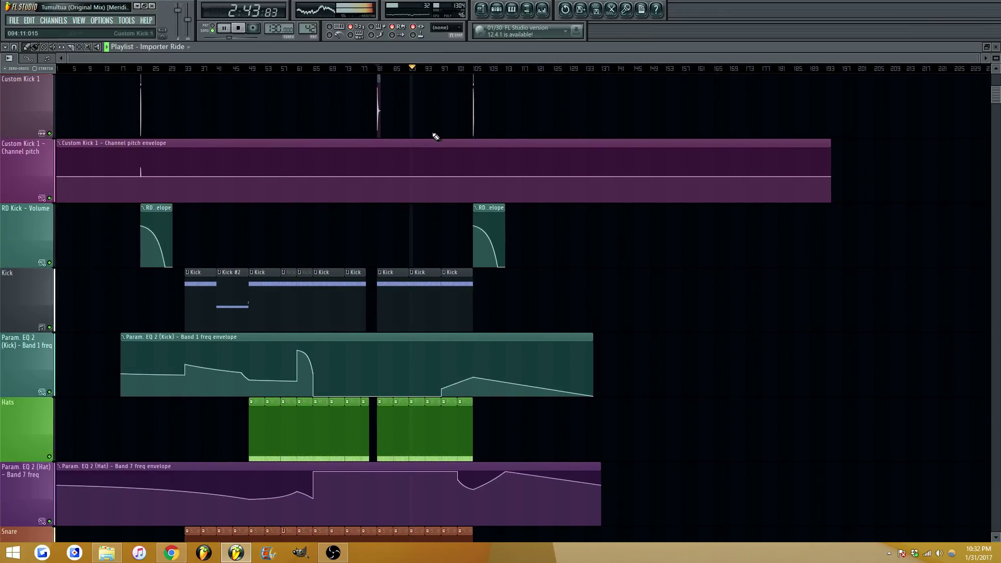
{"action": "scroll", "coordinate": [412, 176], "scroll_direction": "down", "scroll_amount": 1}
{"action": "scroll", "coordinate": [412, 176], "scroll_direction": "up", "scroll_amount": 1}
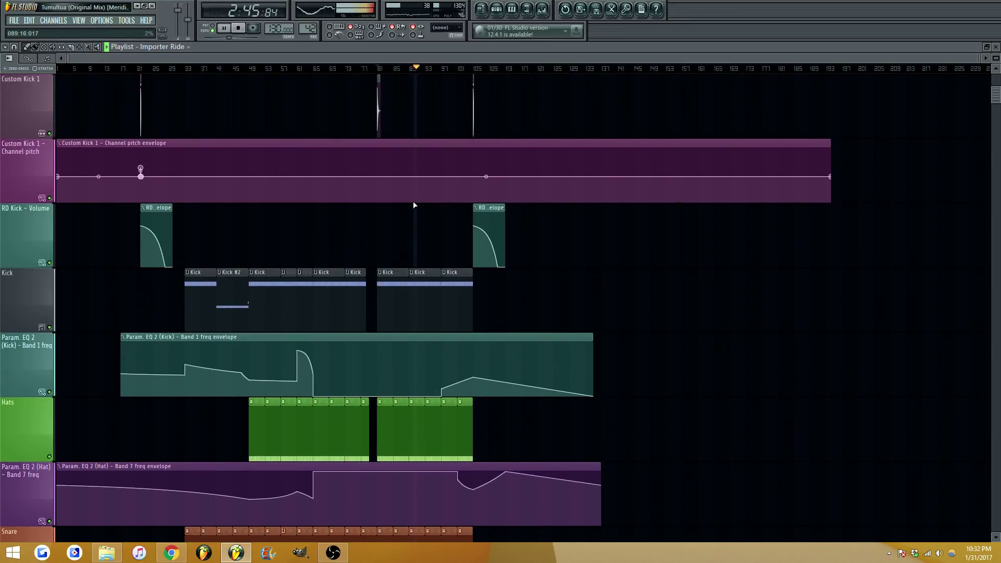
{"action": "scroll", "coordinate": [425, 211], "scroll_direction": "up", "scroll_amount": 1}
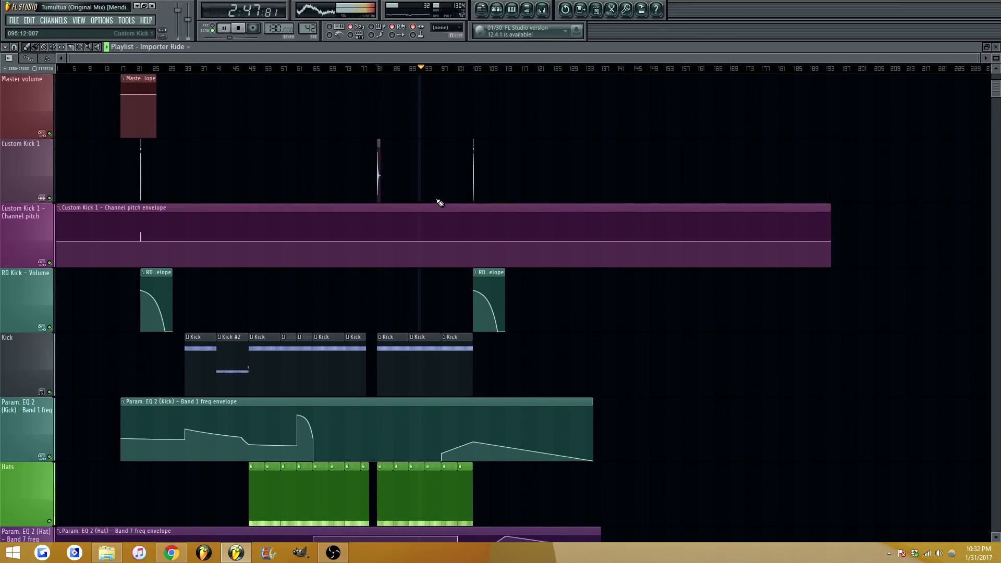
{"action": "scroll", "coordinate": [439, 203], "scroll_direction": "up", "scroll_amount": 1}
{"action": "scroll", "coordinate": [441, 199], "scroll_direction": "down", "scroll_amount": 4}
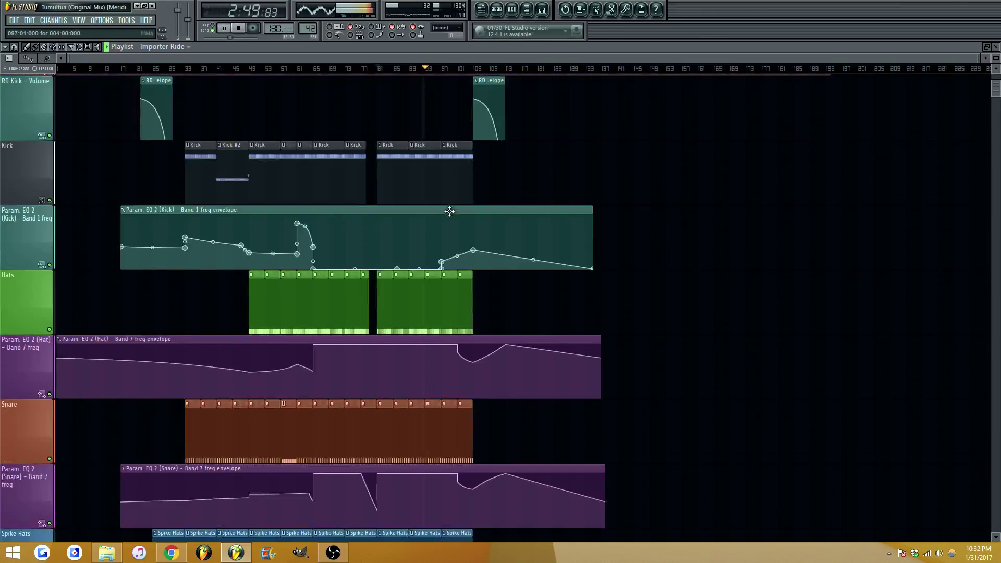
{"action": "scroll", "coordinate": [314, 179], "scroll_direction": "up", "scroll_amount": 4}
{"action": "left_click_drag", "start_coordinate": [166, 150], "coordinate": [978, 156]}
{"action": "left_click_drag", "start_coordinate": [435, 161], "coordinate": [834, 165]}
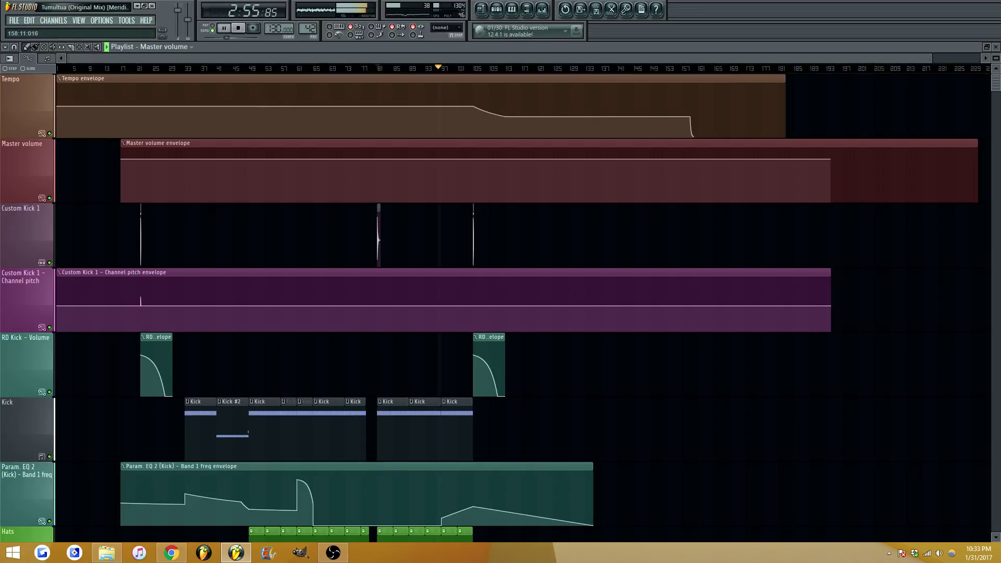
Start playback near the end of the song from about bar 188
{"action": "scroll", "coordinate": [907, 68], "scroll_direction": "down", "scroll_amount": 3}
{"action": "key", "text": "space"}
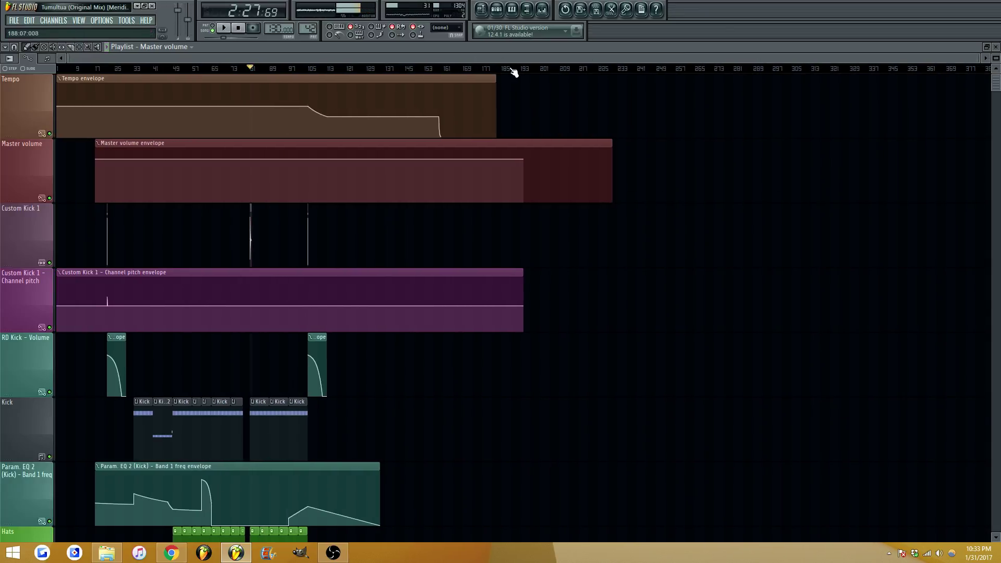
{"action": "left_click", "coordinate": [510, 68]}
{"action": "scroll", "coordinate": [523, 66], "scroll_direction": "down", "scroll_amount": 1}
{"action": "key", "text": "space"}
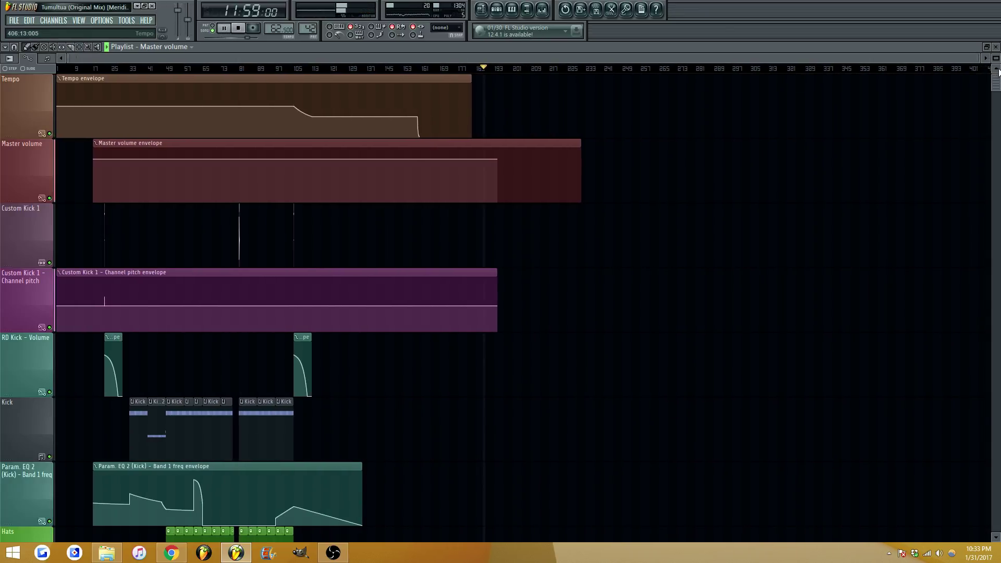
Examine where the clips of the lower tracks end and play the song from about bar 179 and bar 170
{"action": "scroll", "coordinate": [636, 183], "scroll_direction": "down", "scroll_amount": 15}
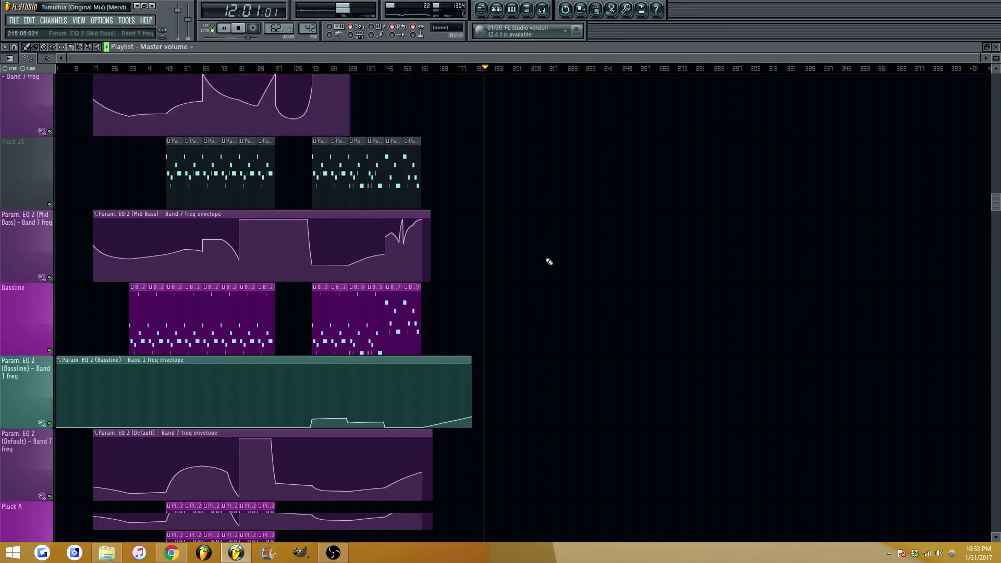
{"action": "scroll", "coordinate": [549, 262], "scroll_direction": "down", "scroll_amount": 12}
{"action": "left_click_drag", "start_coordinate": [996, 57], "coordinate": [996, 88]}
{"action": "scroll", "coordinate": [508, 56], "scroll_direction": "up", "scroll_amount": 5}
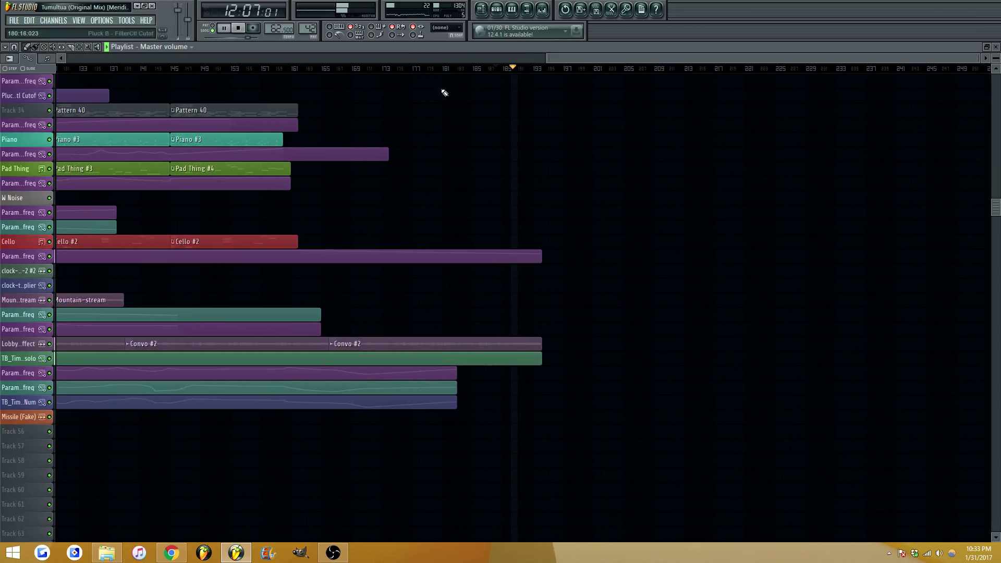
{"action": "left_click", "coordinate": [430, 68]}
{"action": "scroll", "coordinate": [396, 104], "scroll_direction": "up", "scroll_amount": 3}
{"action": "left_click", "coordinate": [368, 68]}
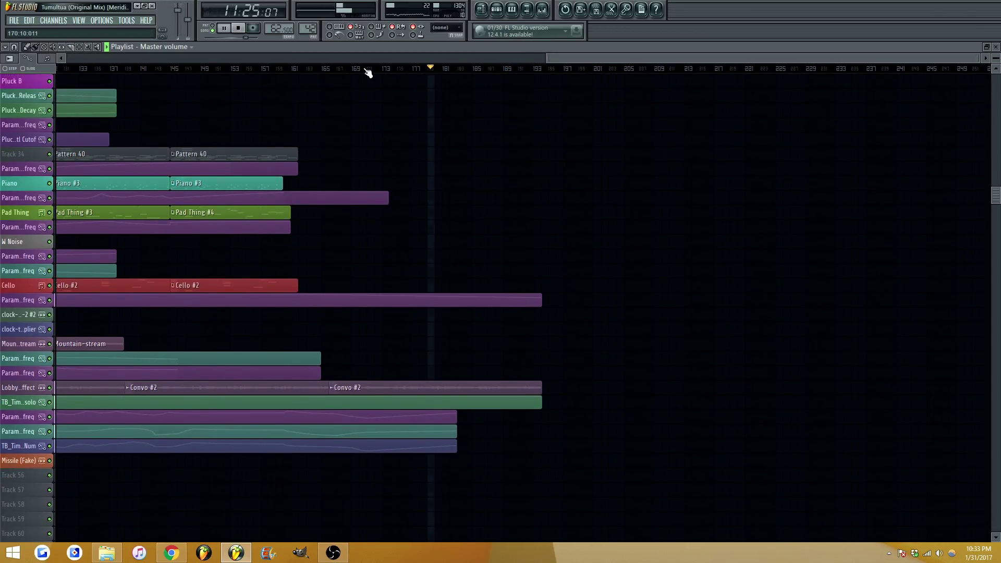
Play the ending from about bar 160 and again from about bar 156 to judge where the song should fade
{"action": "left_click", "coordinate": [284, 68]}
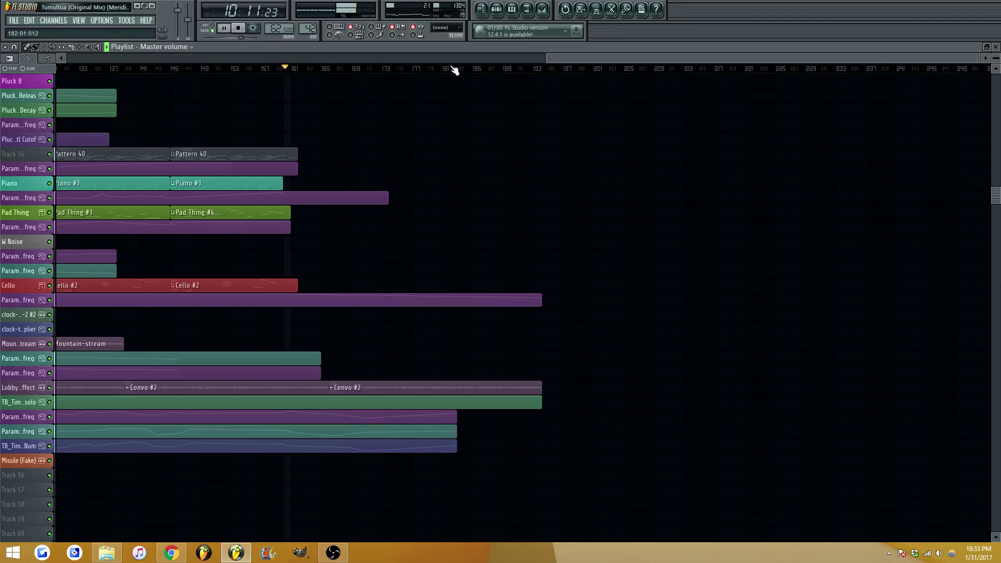
{"action": "scroll", "coordinate": [595, 58], "scroll_direction": "up", "scroll_amount": 2}
{"action": "scroll", "coordinate": [386, 128], "scroll_direction": "up", "scroll_amount": 2}
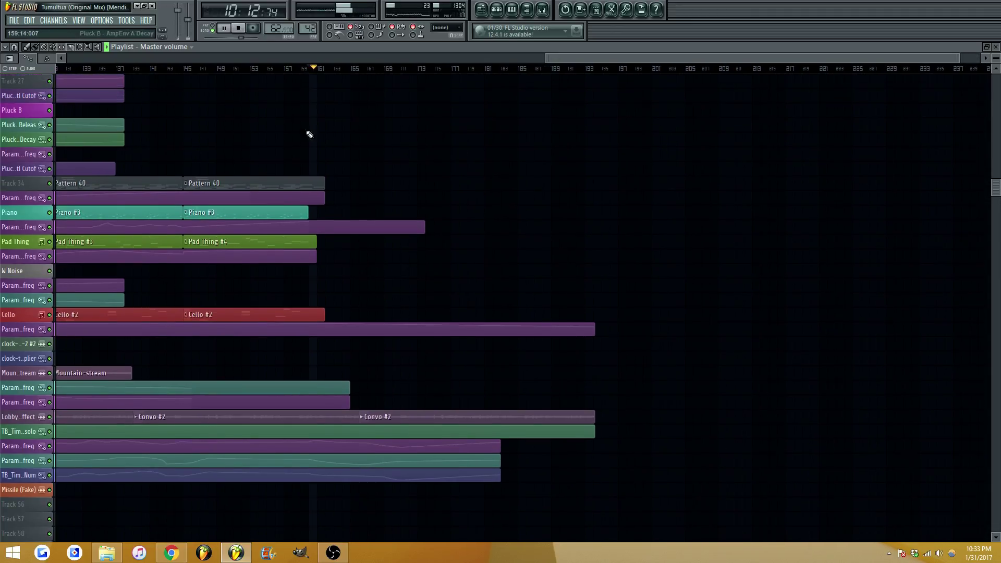
{"action": "left_click", "coordinate": [278, 68]}
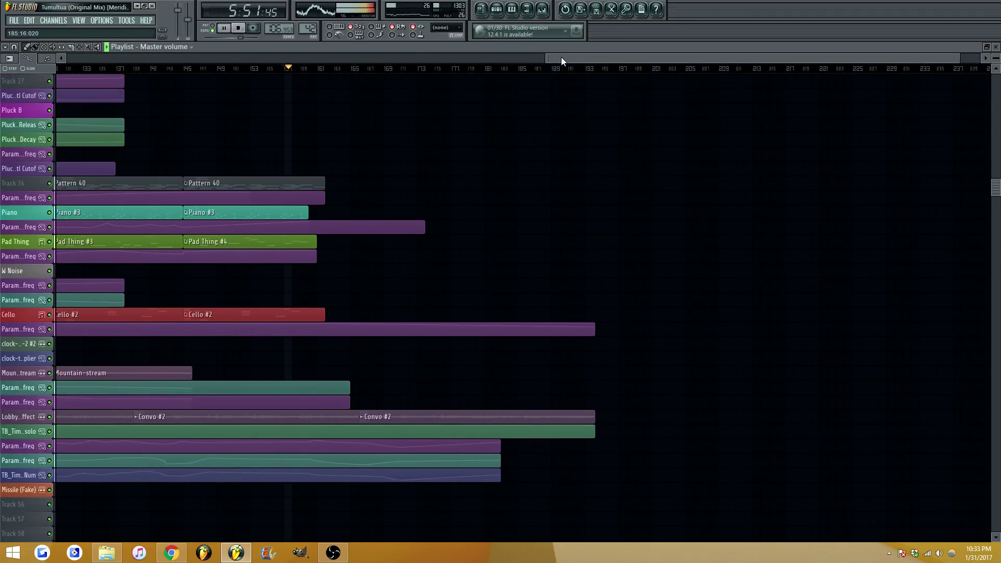
{"action": "scroll", "coordinate": [561, 57], "scroll_direction": "up", "scroll_amount": 1}
{"action": "scroll", "coordinate": [870, 79], "scroll_direction": "up", "scroll_amount": 2}
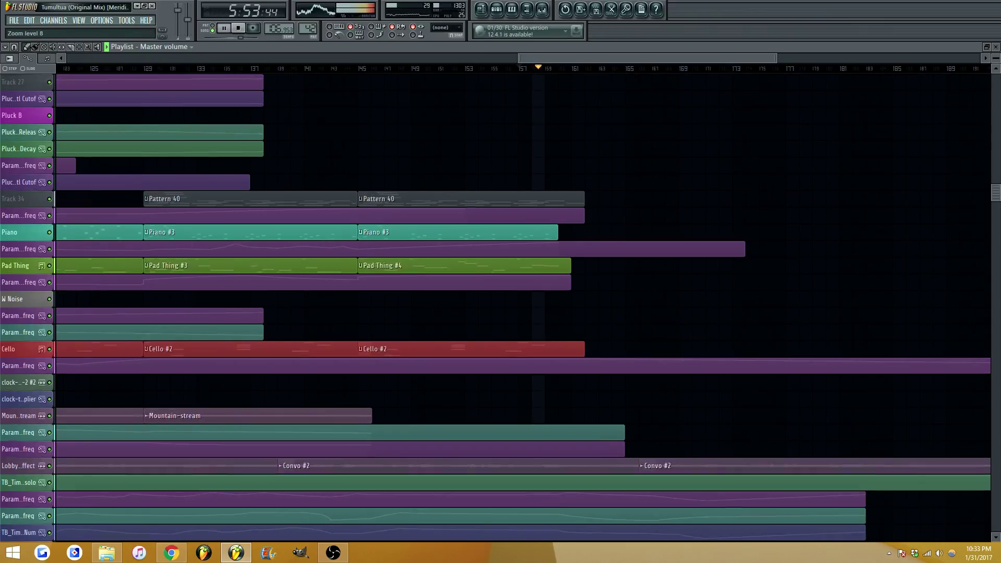
{"action": "scroll", "coordinate": [847, 69], "scroll_direction": "up", "scroll_amount": 2}
{"action": "scroll", "coordinate": [649, 60], "scroll_direction": "up", "scroll_amount": 1}
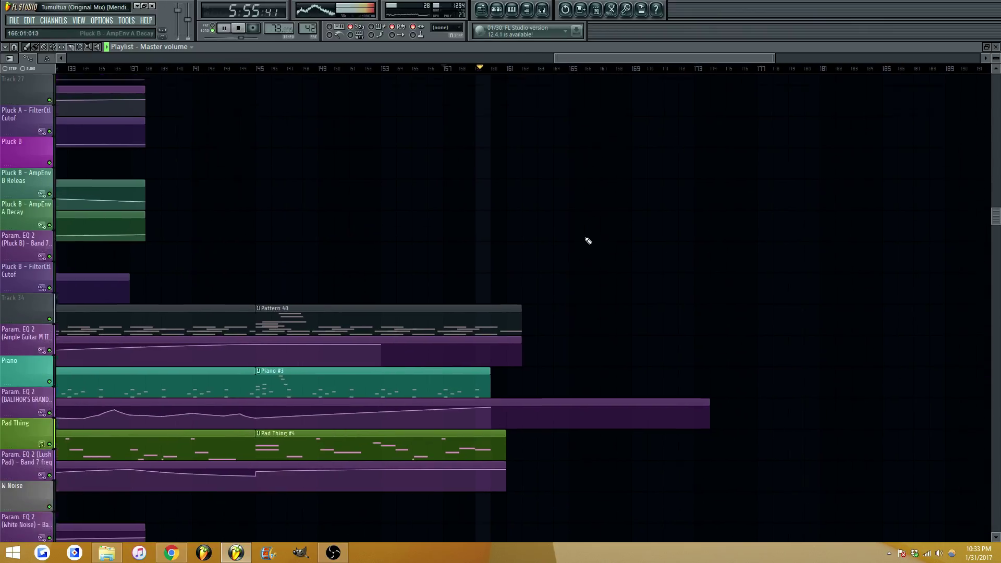
Move the end point of the Master volume automation back to bar 162
{"action": "scroll", "coordinate": [573, 260], "scroll_direction": "up", "scroll_amount": 5}
{"action": "scroll", "coordinate": [573, 276], "scroll_direction": "up", "scroll_amount": 8}
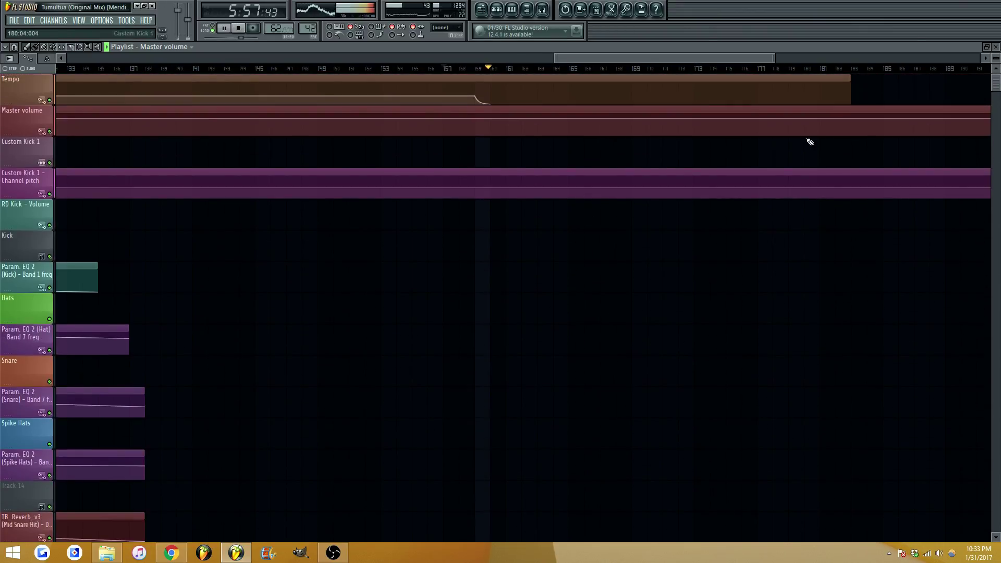
{"action": "scroll", "coordinate": [802, 118], "scroll_direction": "down", "scroll_amount": 2}
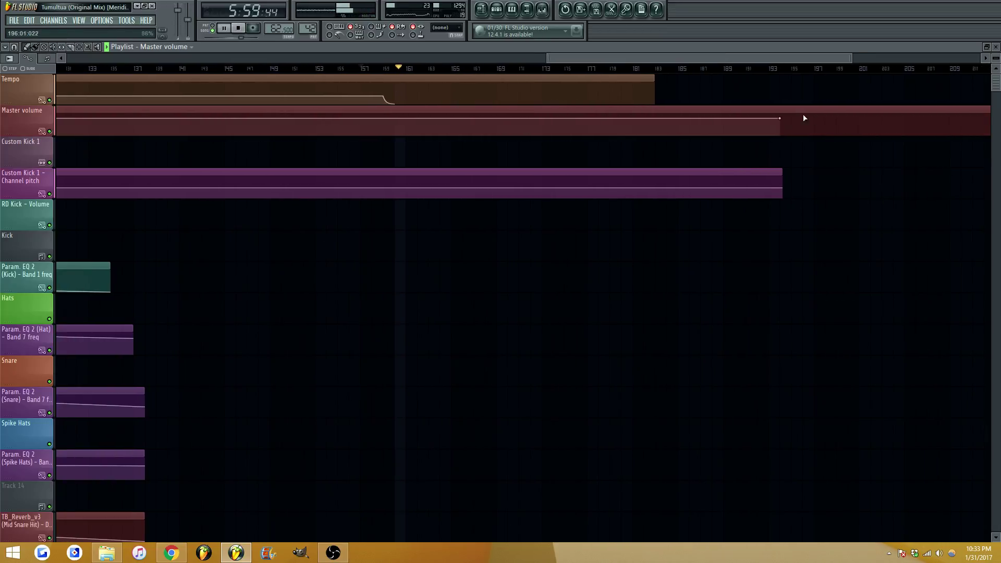
{"action": "left_click_drag", "start_coordinate": [779, 120], "coordinate": [414, 126]}
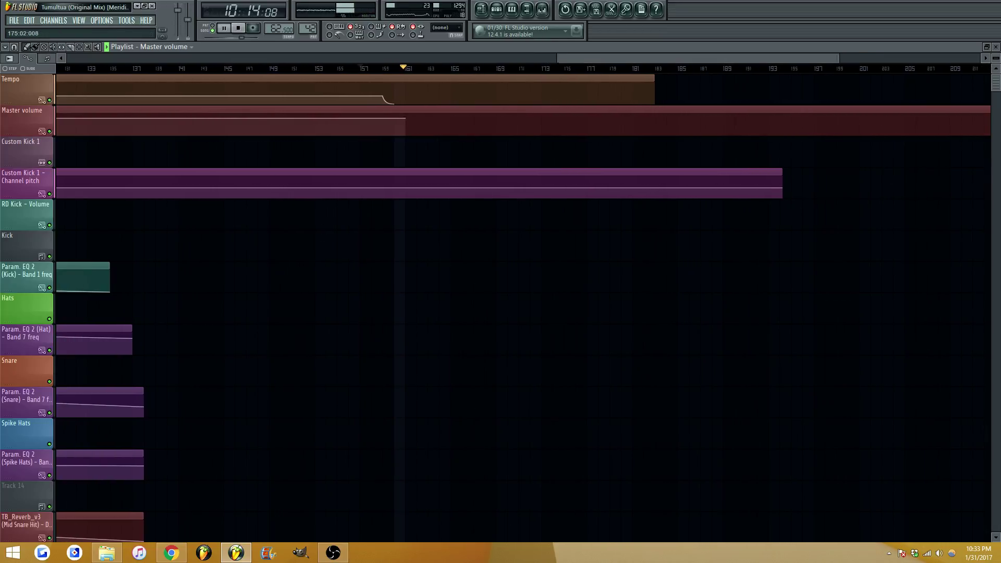
{"action": "scroll", "coordinate": [599, 117], "scroll_direction": "up", "scroll_amount": 3}
{"action": "left_click_drag", "start_coordinate": [599, 118], "coordinate": [631, 118]}
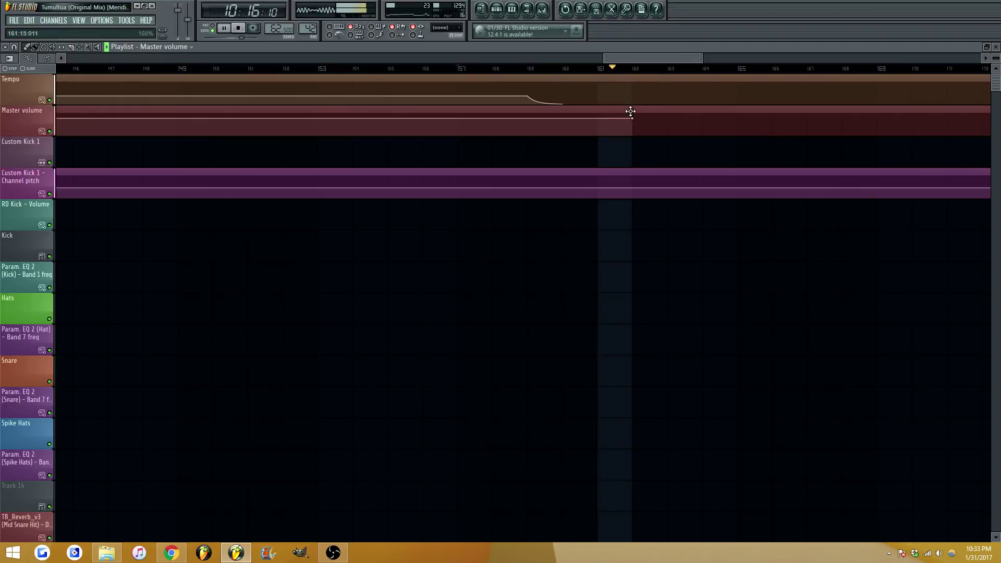
Enlarge the tracks, move the Master volume end point to bar 163, and add a curved fade to zero ending at bar 166
{"action": "scroll", "coordinate": [663, 61], "scroll_direction": "up", "scroll_amount": 1}
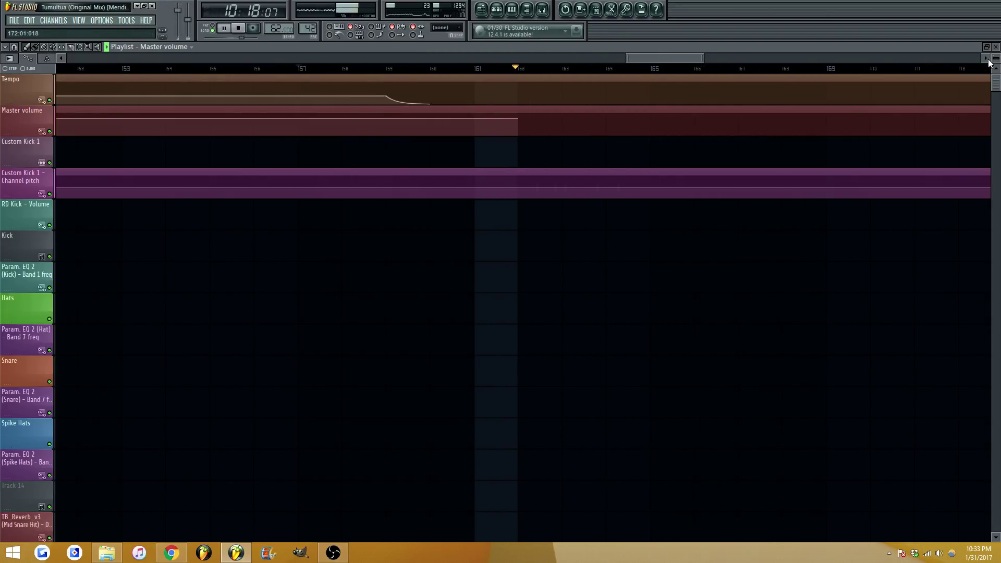
{"action": "left_click_drag", "start_coordinate": [994, 58], "coordinate": [995, 93]}
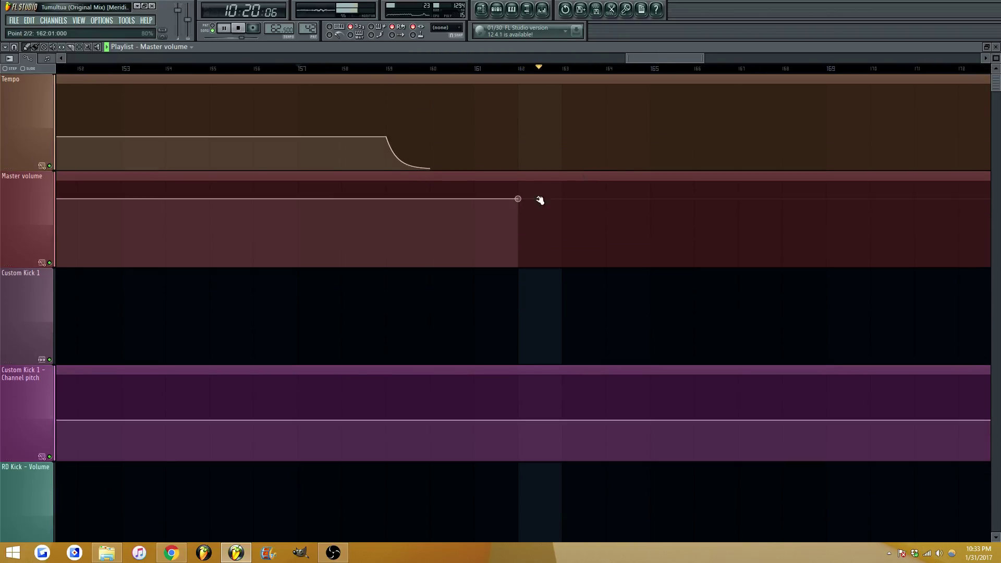
{"action": "left_click_drag", "start_coordinate": [539, 200], "coordinate": [577, 207]}
{"action": "left_click", "coordinate": [649, 266]}
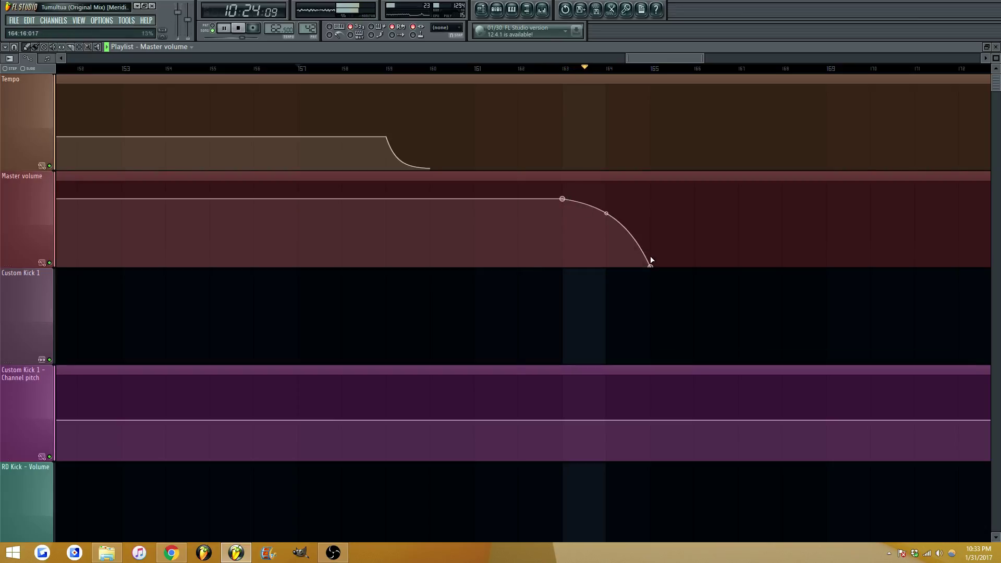
{"action": "left_click_drag", "start_coordinate": [652, 266], "coordinate": [685, 265]}
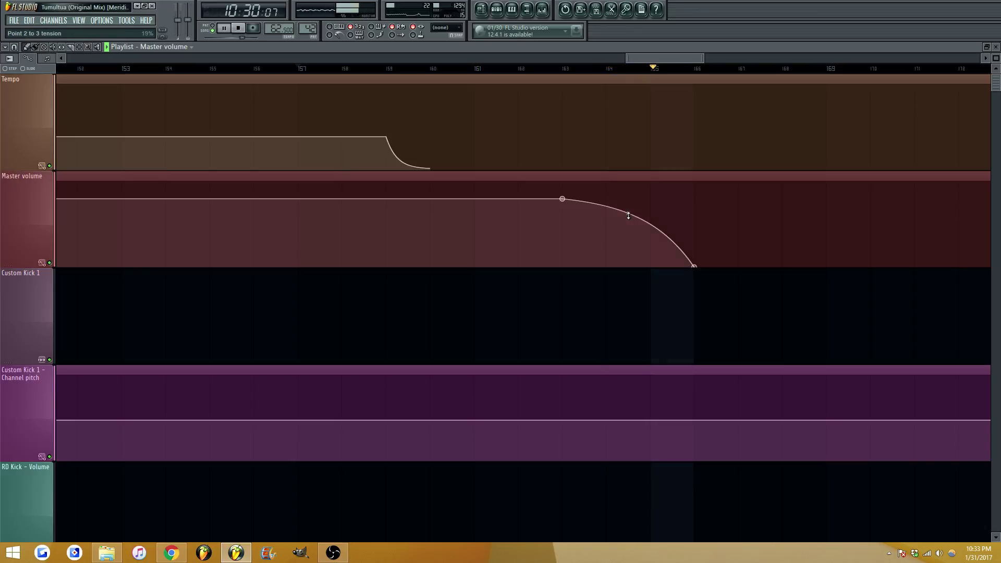
Slice the clips on all tracks at bar 166 and delete everything after the cut
{"action": "scroll", "coordinate": [661, 61], "scroll_direction": "down", "scroll_amount": 2}
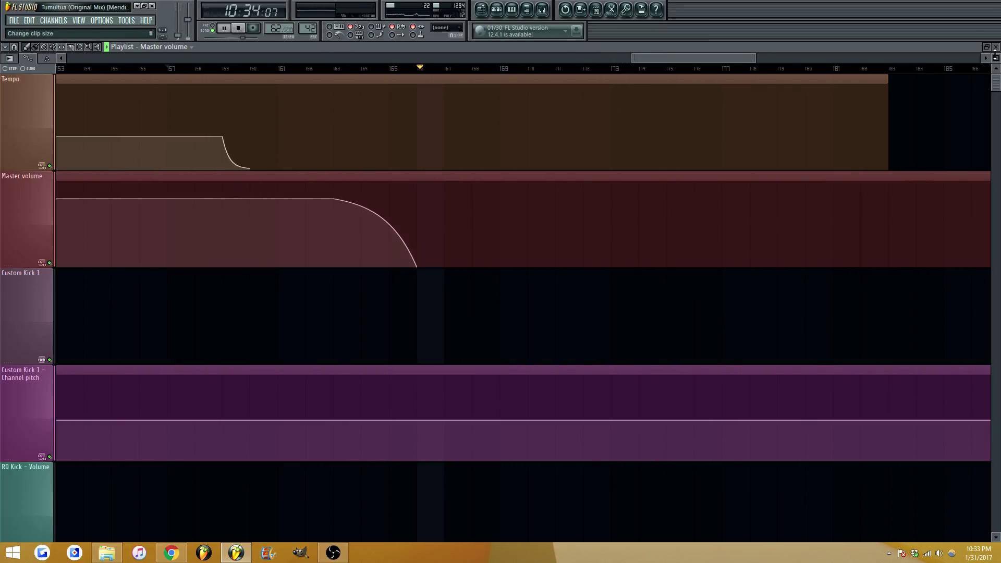
{"action": "scroll", "coordinate": [995, 52], "scroll_direction": "down", "scroll_amount": 4}
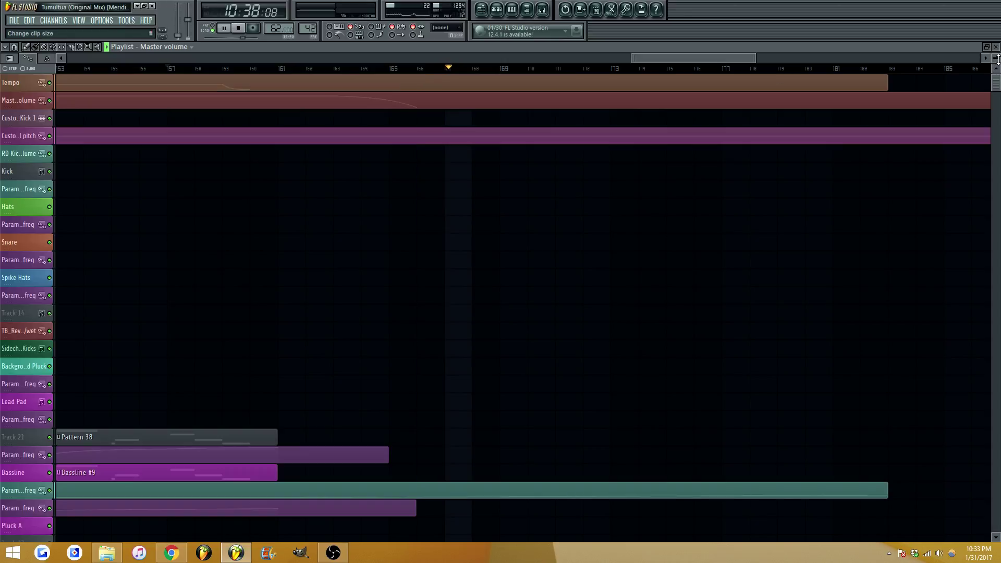
{"action": "scroll", "coordinate": [996, 58], "scroll_direction": "down", "scroll_amount": 3}
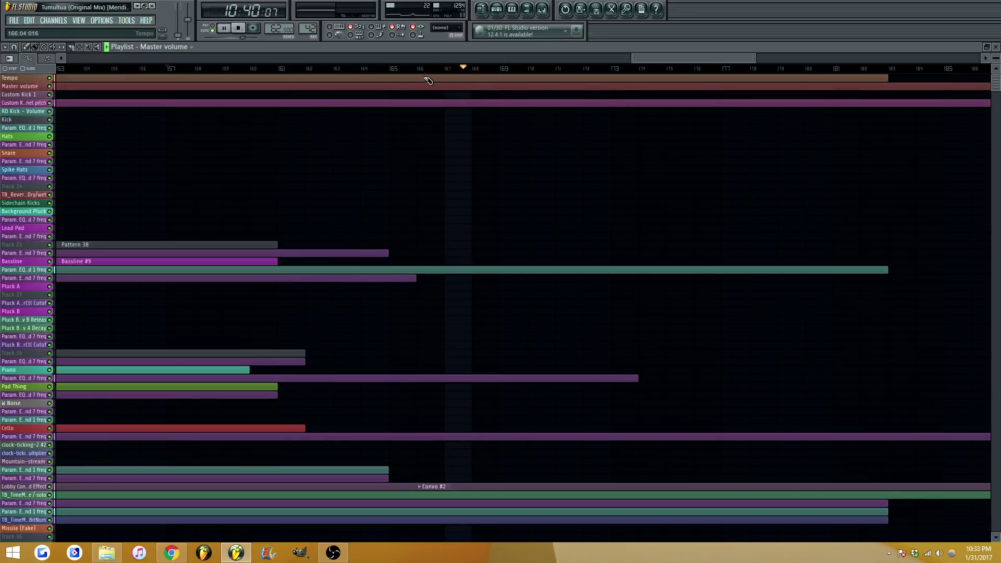
{"action": "left_click_drag", "start_coordinate": [420, 230], "coordinate": [416, 542]}
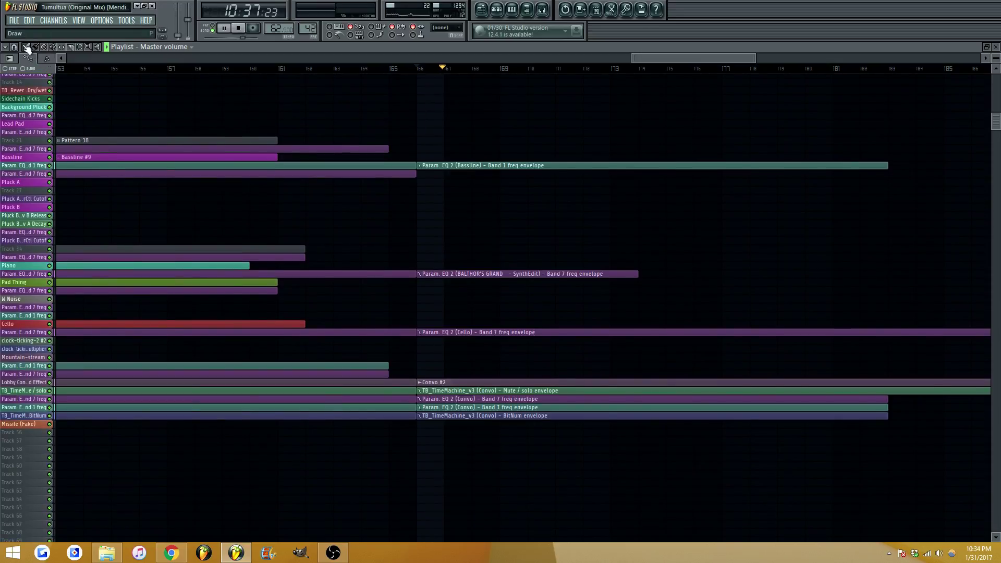
{"action": "right_click", "coordinate": [450, 136], "text": "ctrl"}
{"action": "left_click_drag", "start_coordinate": [728, 68], "coordinate": [999, 109], "text": "ctrl"}
{"action": "key", "text": "Delete"}
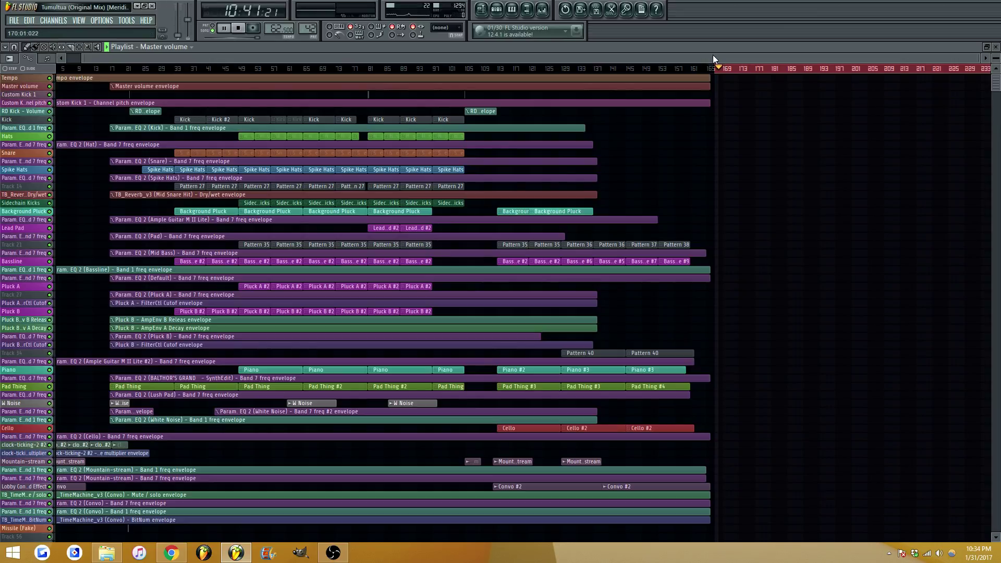
Play the trimmed end of the song with the whole arrangement in view, and stop playback
{"action": "left_click", "coordinate": [705, 69]}
{"action": "left_click_drag", "start_coordinate": [724, 61], "coordinate": [579, 60]}
{"action": "scroll", "coordinate": [724, 58], "scroll_direction": "down", "scroll_amount": 3}
{"action": "key", "text": "space"}
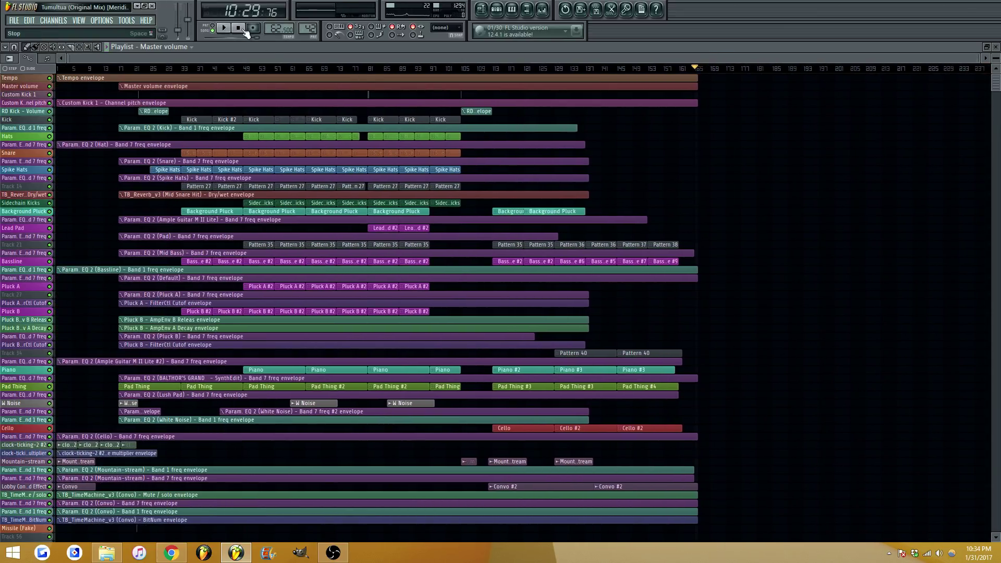
Play the song from the beginning with the full arrangement fitted to the playlist view
{"action": "scroll", "coordinate": [264, 61], "scroll_direction": "up", "scroll_amount": 3}
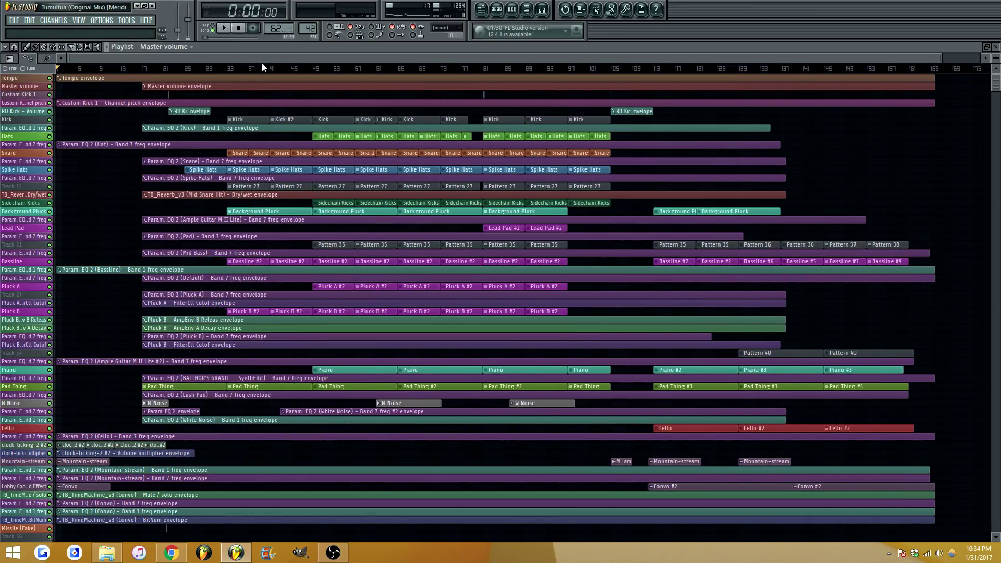
{"action": "key", "text": "space"}
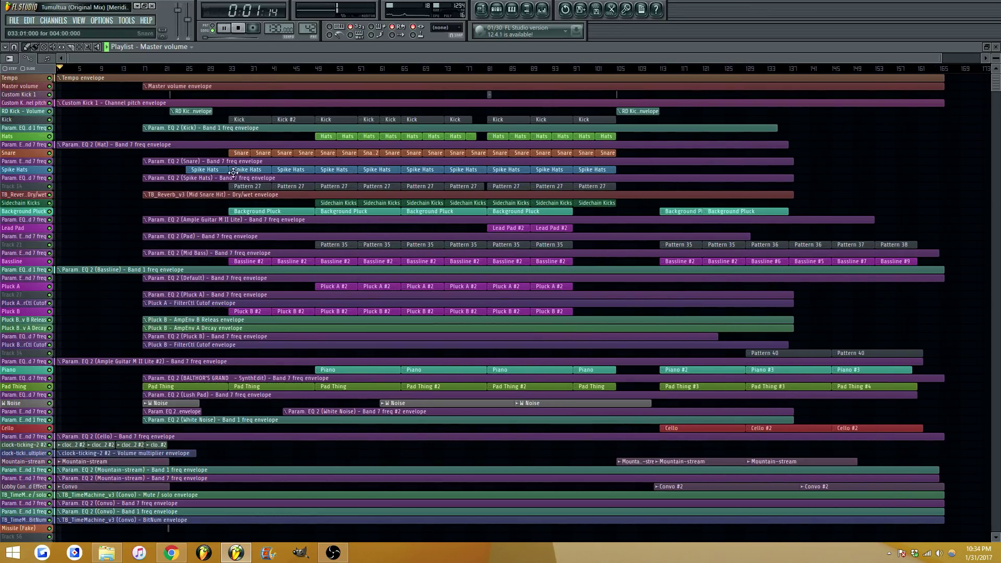
{"action": "scroll", "coordinate": [179, 265], "scroll_direction": "down", "scroll_amount": 1}
{"action": "scroll", "coordinate": [180, 266], "scroll_direction": "up", "scroll_amount": 1}
{"action": "scroll", "coordinate": [107, 180], "scroll_direction": "up", "scroll_amount": 1}
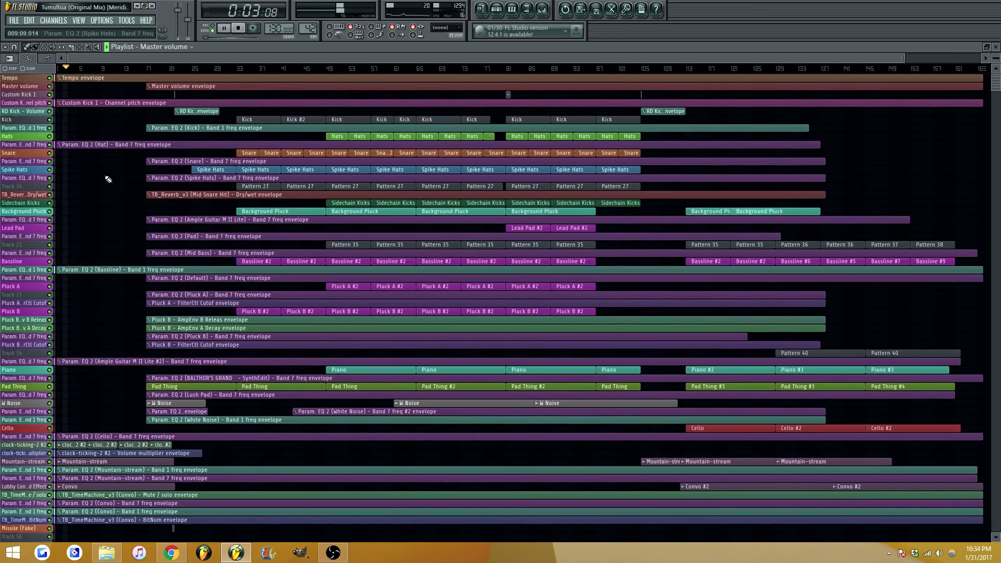
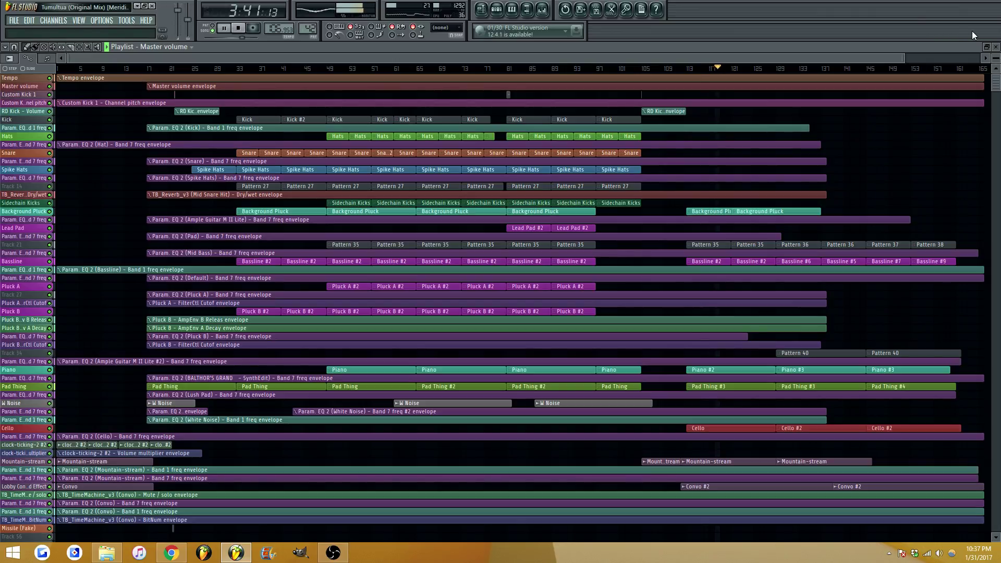
Enter Tumultua (Original Mix) as the title and Progressive House as the genre in the project info
{"action": "mouse_move", "coordinate": [999, 2]}
{"action": "key", "text": "F11"}
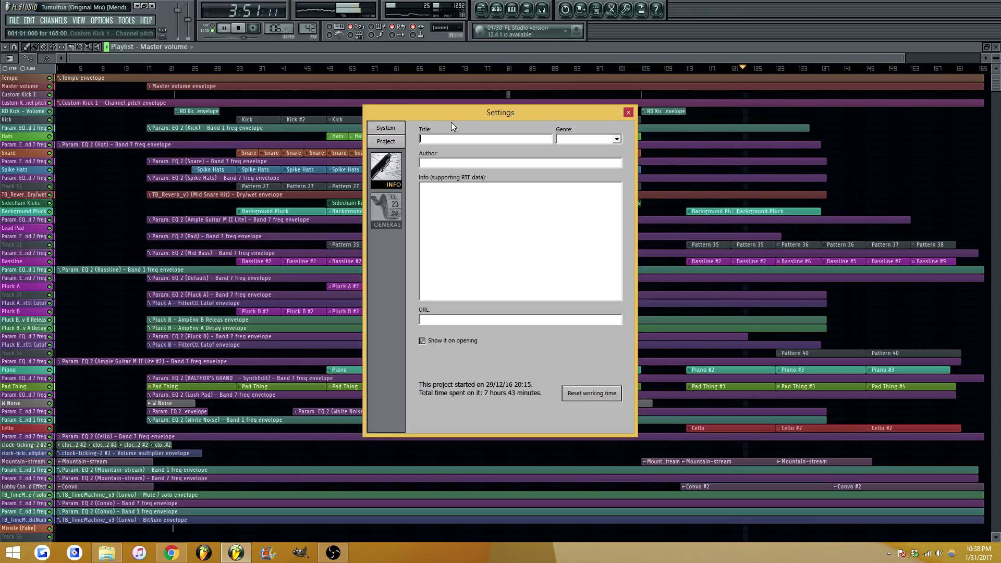
{"action": "type", "text": "Tu"}
{"action": "type", "text": "(Original Mix"}
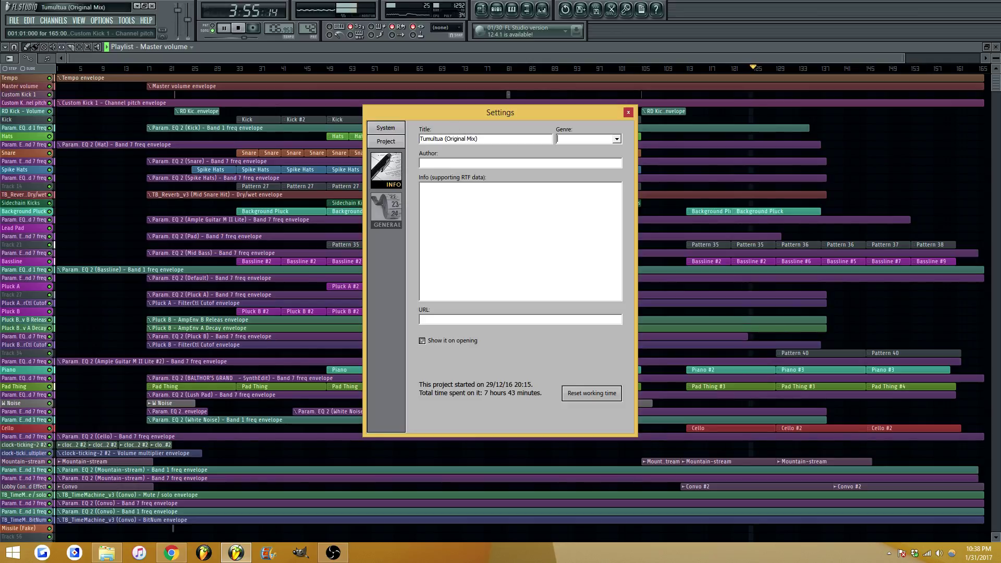
{"action": "type", "text": "Progressive House"}
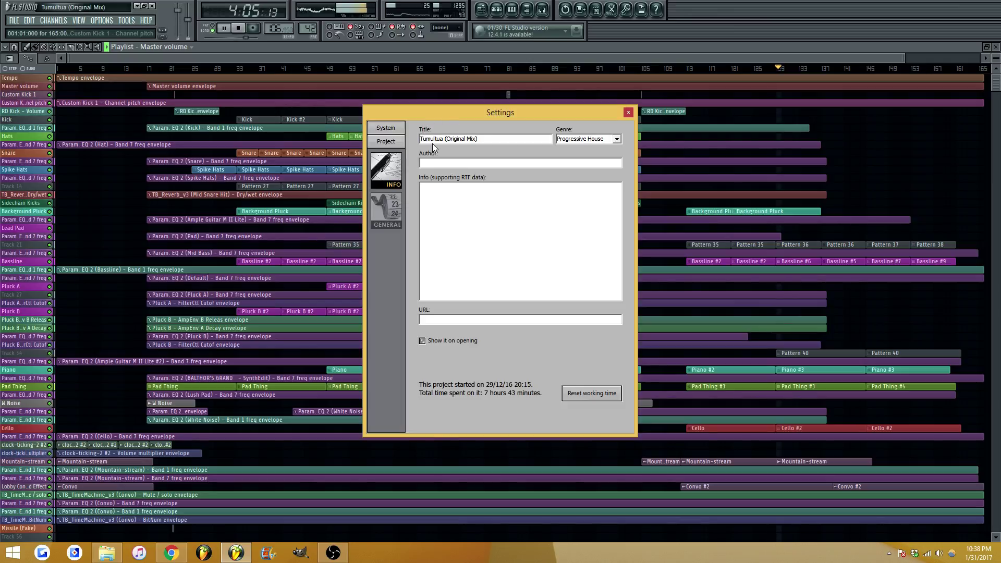
Prefix the title with the artist name, append [Meridian Sail LP], fill in the author, and enable showing the info on opening
{"action": "type", "text": "Ametrine -"}
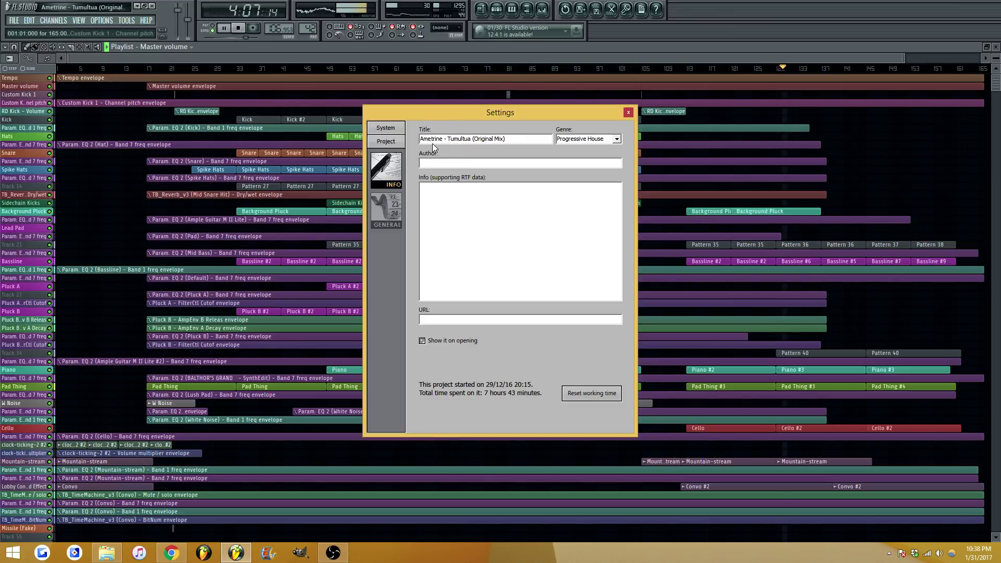
{"action": "left_click", "coordinate": [531, 140]}
{"action": "type", "text": "[Meridian Sail "}
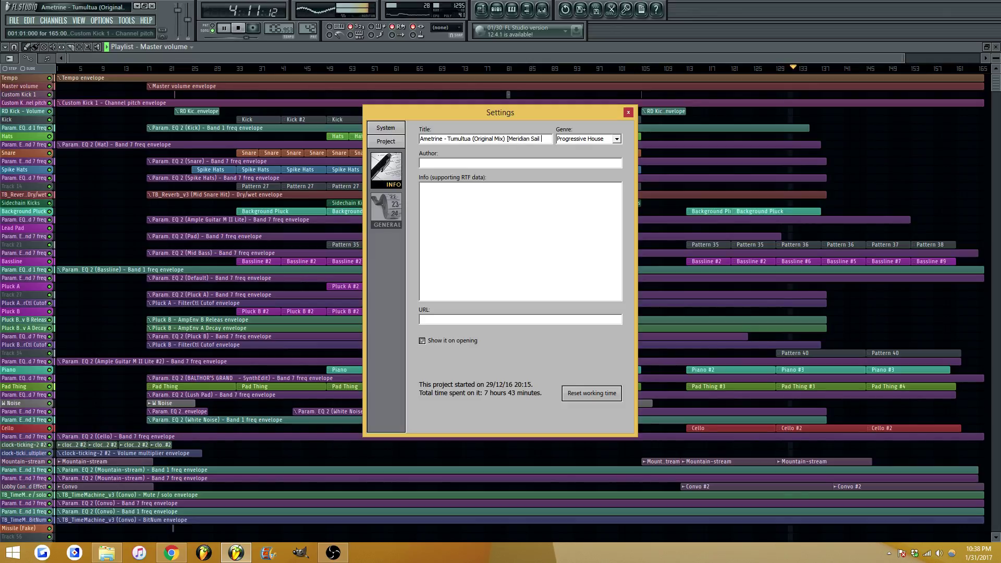
{"action": "type", "text": "LP"}
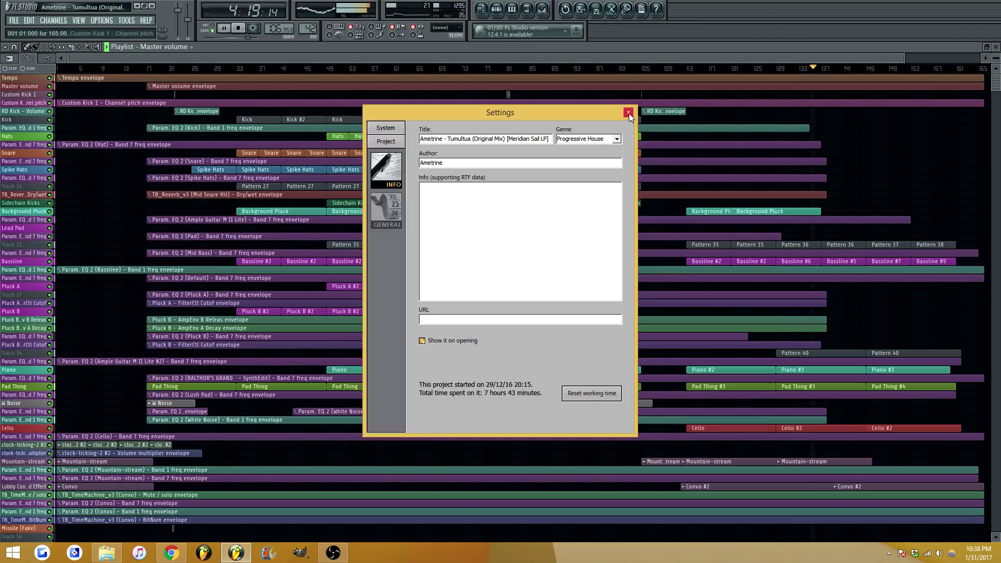
Remove the artist name from the start of the title, close the project settings, and save the project
{"action": "key", "text": "shift+Home"}
{"action": "key", "text": "BackSpace"}
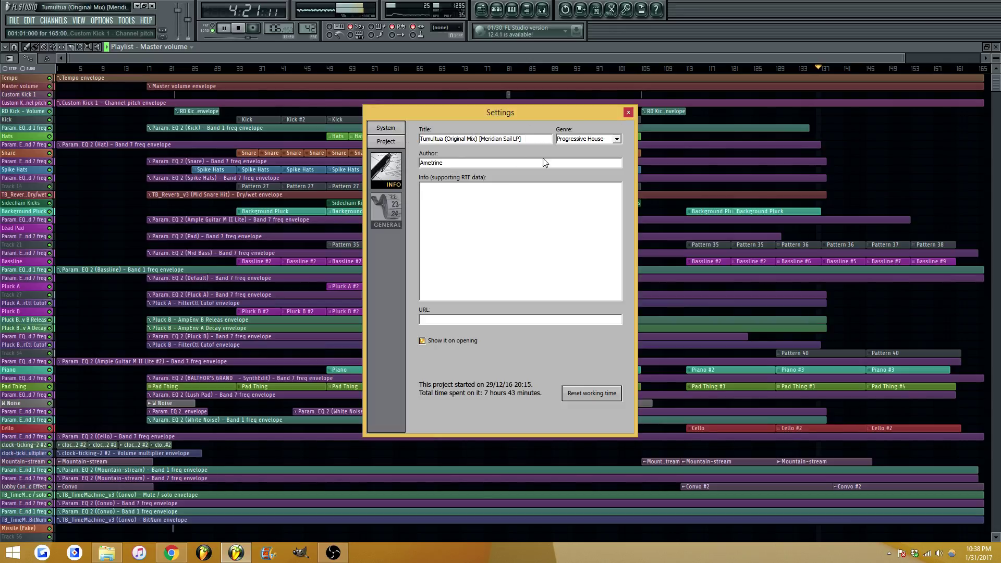
{"action": "left_click", "coordinate": [628, 112]}
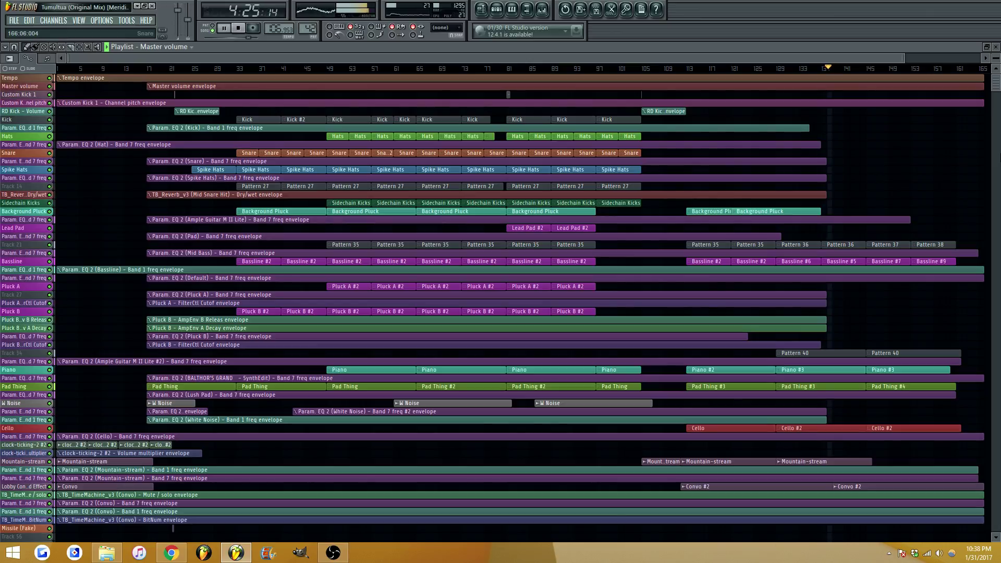
{"action": "key", "text": "ctrl+s"}
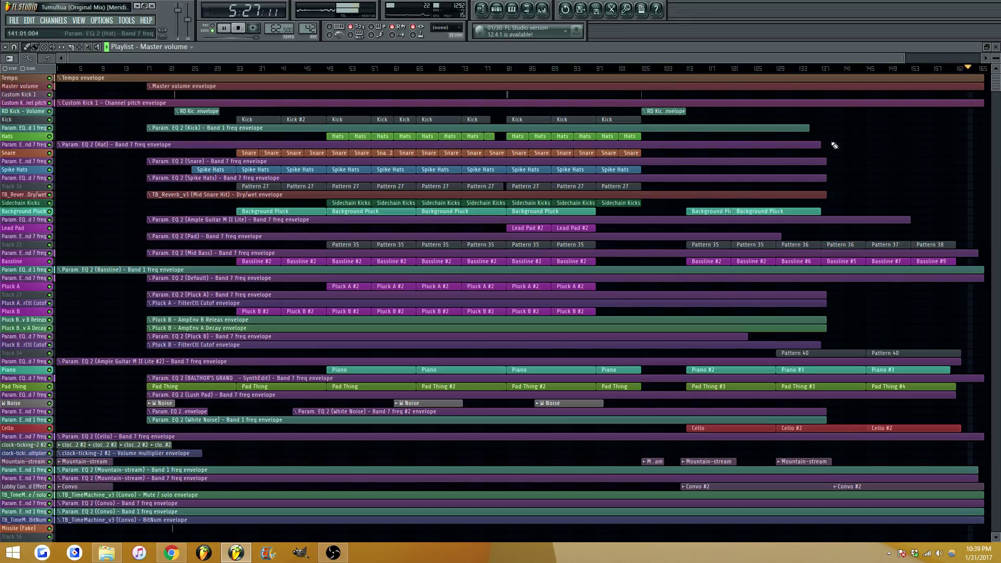
Play the end of the song from about bar 160 and examine which tracks still have clips in the final bars
{"action": "left_click_drag", "start_coordinate": [790, 61], "coordinate": [995, 89]}
{"action": "scroll", "coordinate": [877, 151], "scroll_direction": "down", "scroll_amount": 1}
{"action": "scroll", "coordinate": [878, 152], "scroll_direction": "down", "scroll_amount": 8}
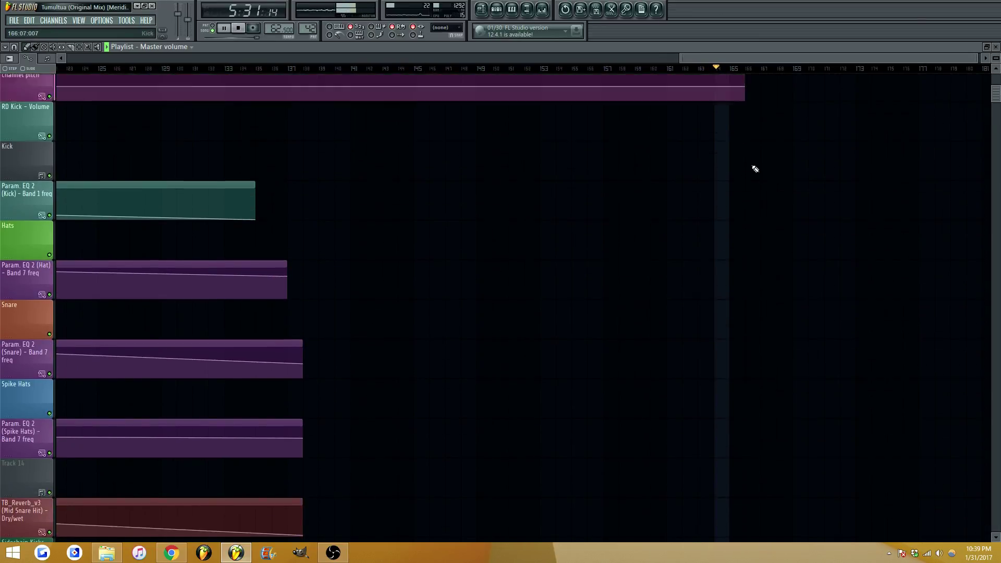
{"action": "scroll", "coordinate": [667, 133], "scroll_direction": "down", "scroll_amount": 2}
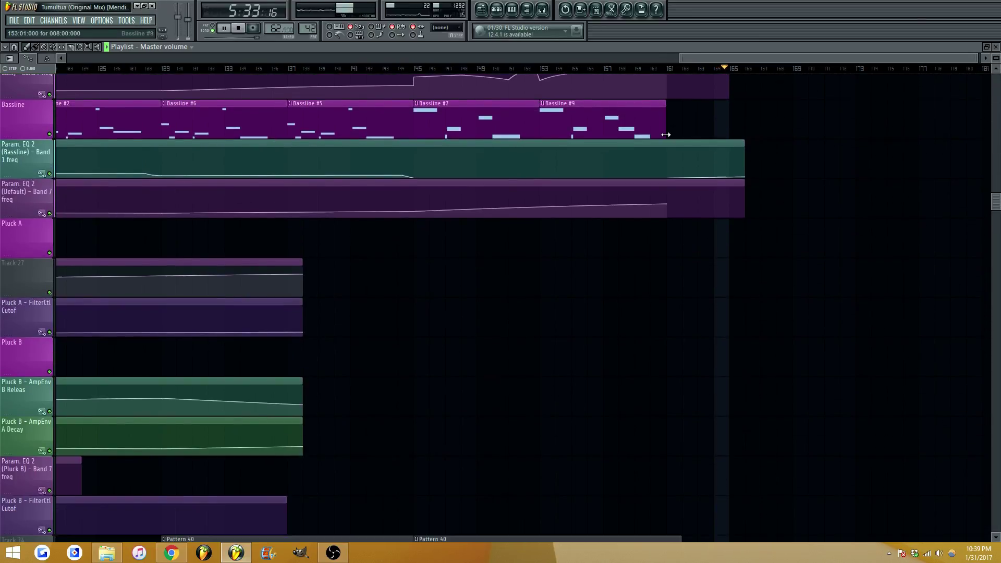
{"action": "scroll", "coordinate": [672, 130], "scroll_direction": "down", "scroll_amount": 1}
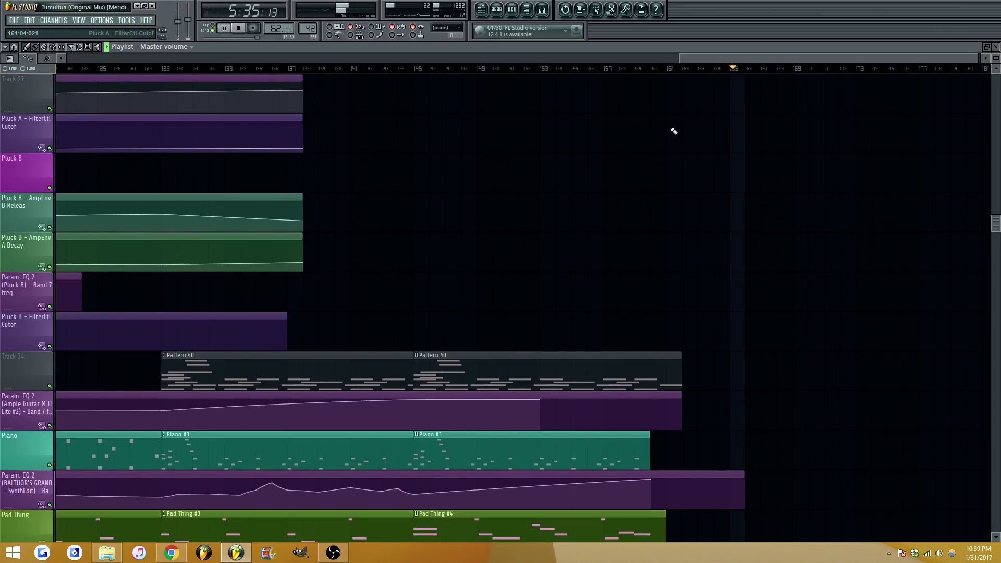
{"action": "left_click", "coordinate": [651, 67]}
{"action": "scroll", "coordinate": [665, 172], "scroll_direction": "down", "scroll_amount": 5}
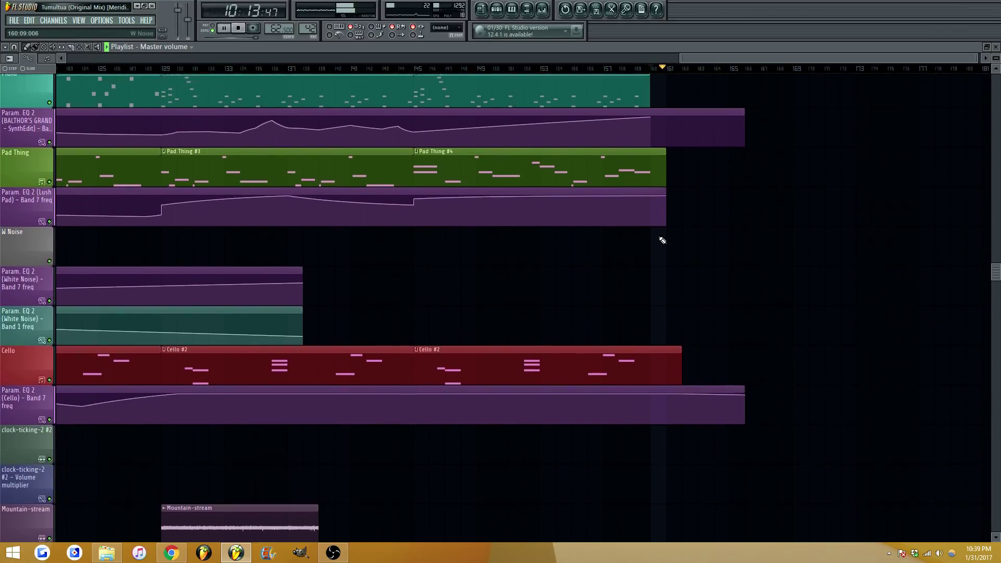
{"action": "scroll", "coordinate": [648, 228], "scroll_direction": "down", "scroll_amount": 2}
{"action": "scroll", "coordinate": [659, 225], "scroll_direction": "up", "scroll_amount": 6}
{"action": "scroll", "coordinate": [670, 269], "scroll_direction": "up", "scroll_amount": 12}
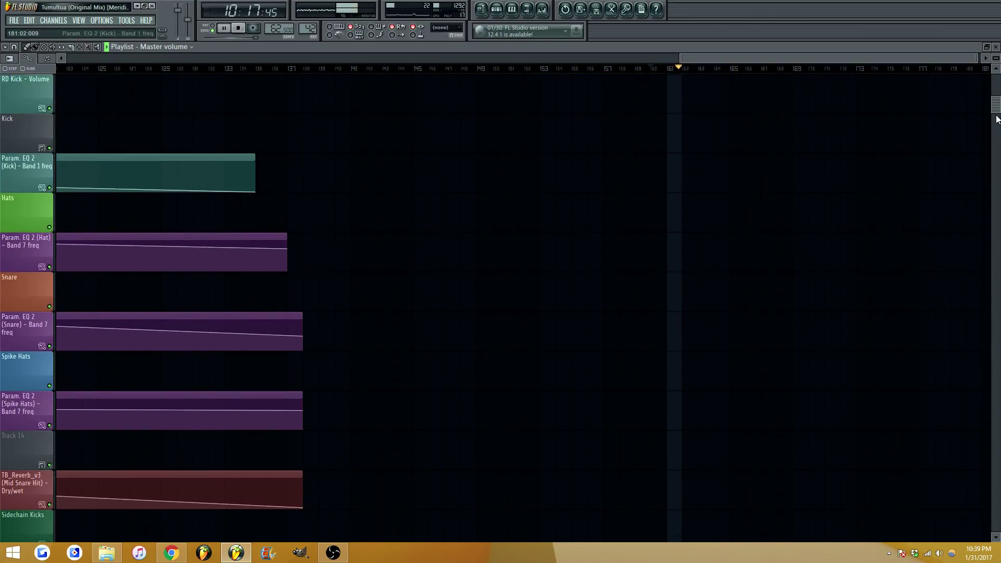
{"action": "left_click_drag", "start_coordinate": [996, 107], "coordinate": [996, 255]}
{"action": "key", "text": "space"}
{"action": "key", "text": "space"}
{"action": "scroll", "coordinate": [689, 65], "scroll_direction": "up", "scroll_amount": 2}
{"action": "scroll", "coordinate": [696, 57], "scroll_direction": "up", "scroll_amount": 3}
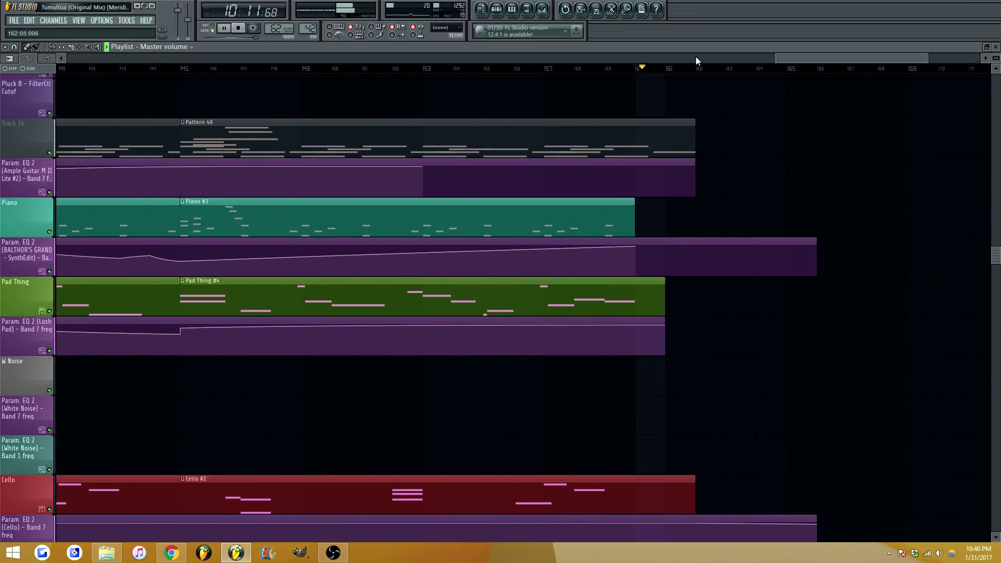
{"action": "key", "text": "space"}
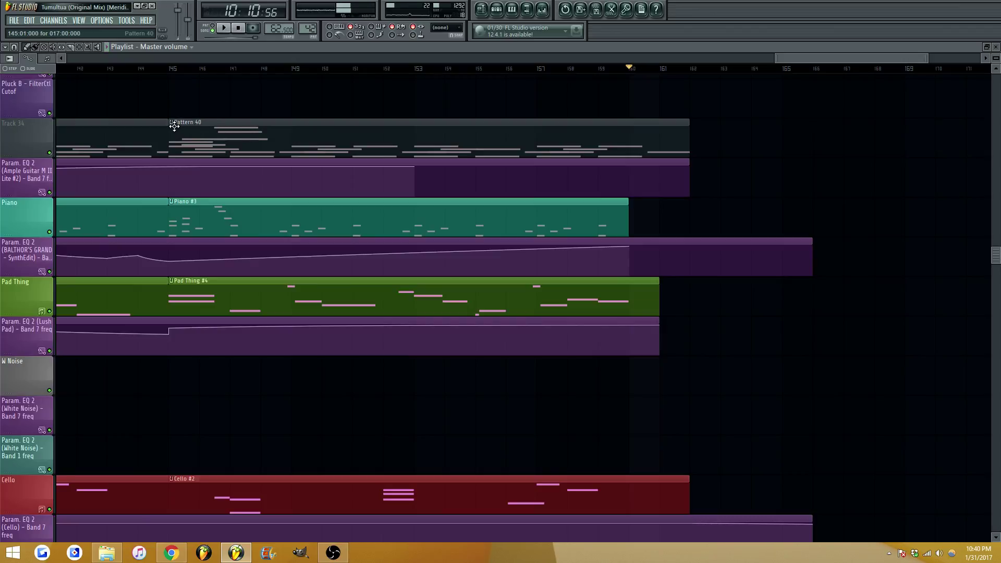
Make the last Pattern 40 clip on Track 34 unique and open its Ample Guitar notes in the piano roll
{"action": "left_click", "coordinate": [171, 122]}
{"action": "left_click", "coordinate": [215, 182]}
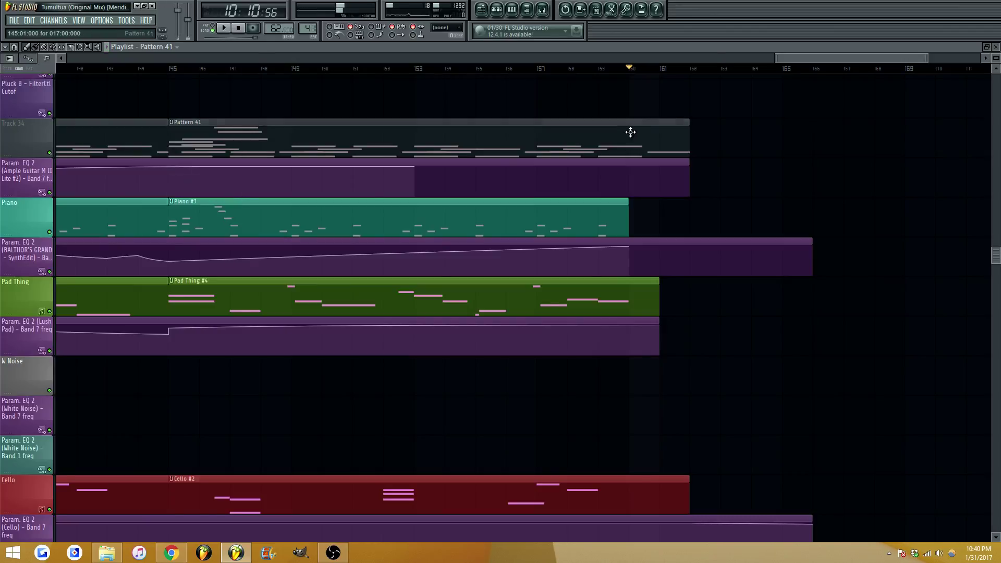
{"action": "double_click", "coordinate": [630, 132]}
{"action": "key", "text": "space"}
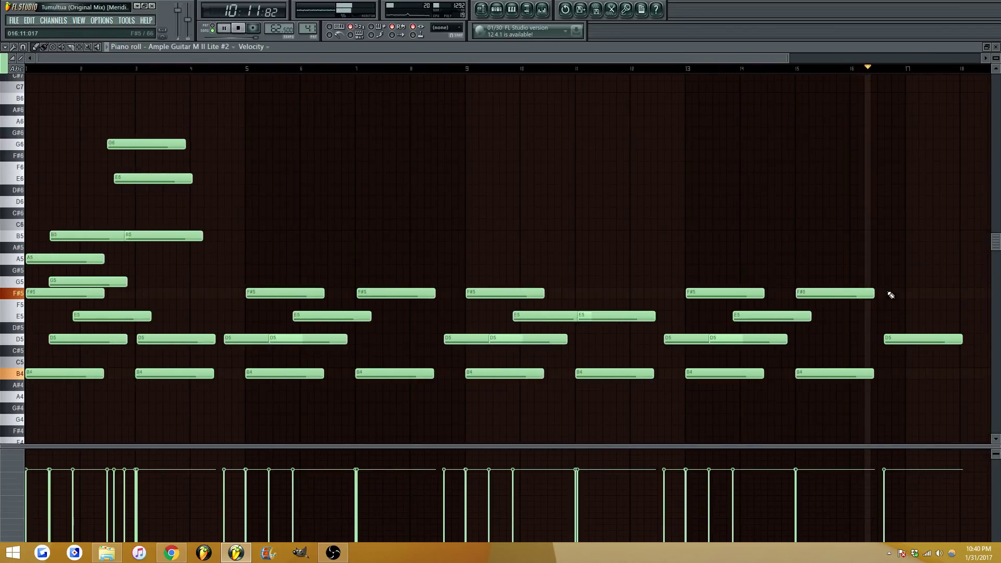
Add a one-bar G5 note and a one-bar B5 note above the closing D5 note
{"action": "left_click", "coordinate": [889, 270]}
{"action": "left_click_drag", "start_coordinate": [925, 271], "coordinate": [907, 286]}
{"action": "left_click", "coordinate": [932, 281]}
{"action": "key", "text": "ctrl+z"}
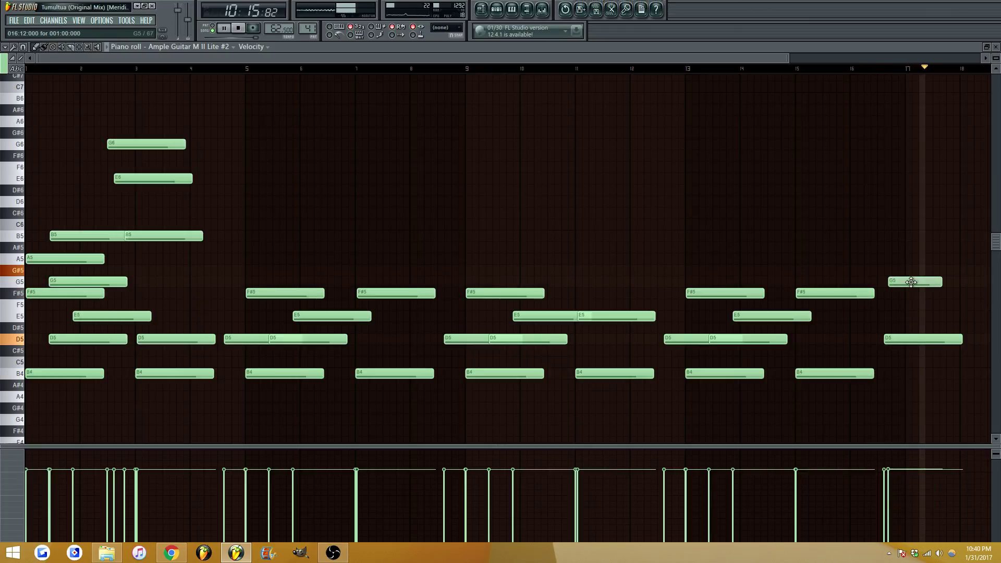
{"action": "left_click_drag", "start_coordinate": [780, 58], "coordinate": [810, 68]}
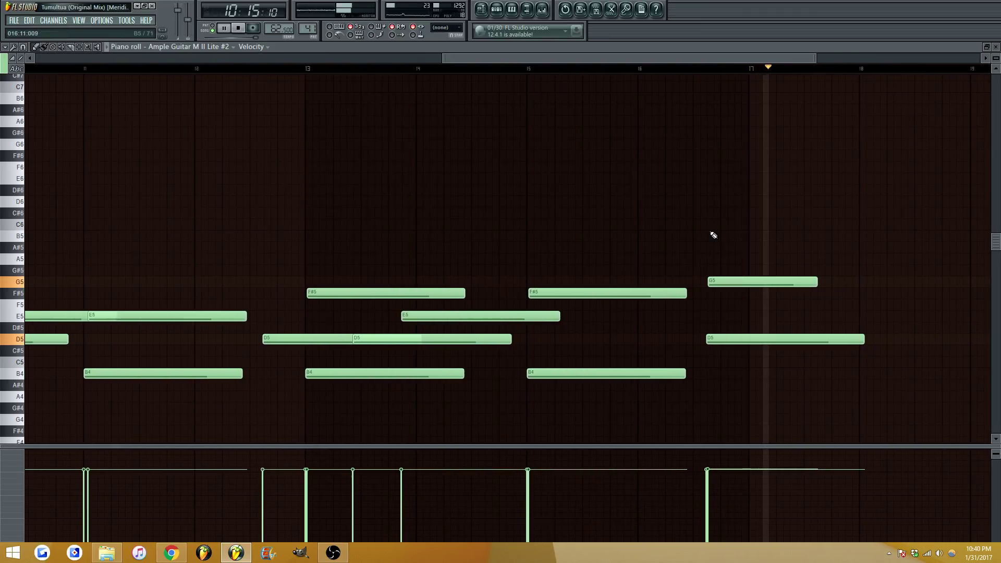
{"action": "left_click", "coordinate": [712, 212]}
{"action": "left_click_drag", "start_coordinate": [712, 212], "coordinate": [720, 242]}
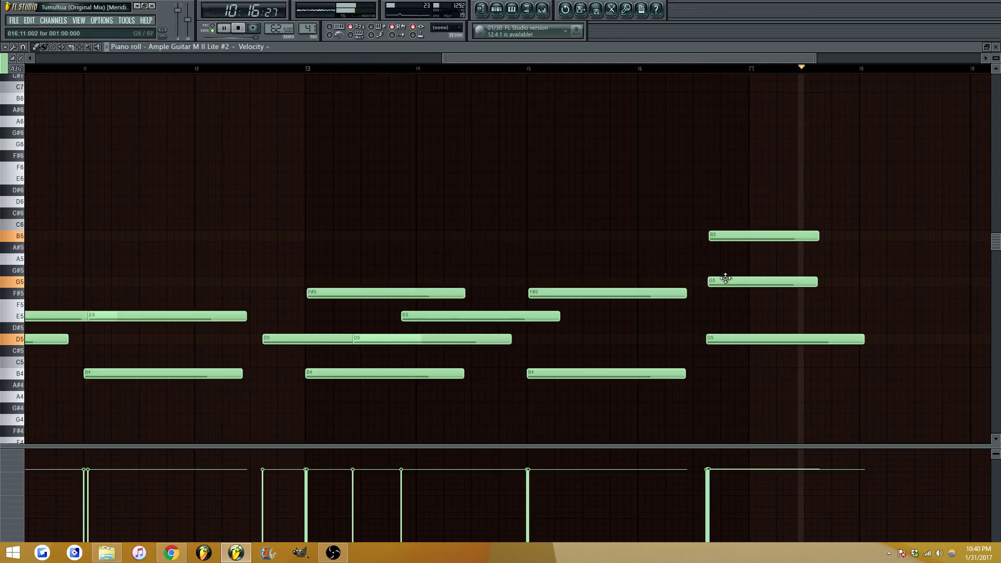
Try the closing G5 note at F#5, move it back to G5, and shorten it to 10 steps
{"action": "left_click_drag", "start_coordinate": [725, 280], "coordinate": [728, 295]}
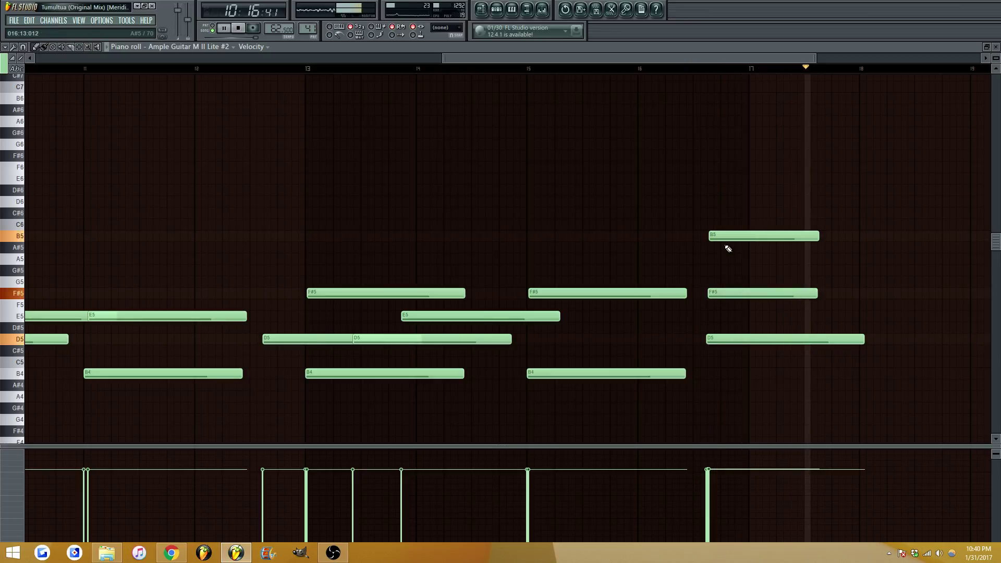
{"action": "left_click_drag", "start_coordinate": [726, 291], "coordinate": [728, 280]}
{"action": "left_click", "coordinate": [704, 69]}
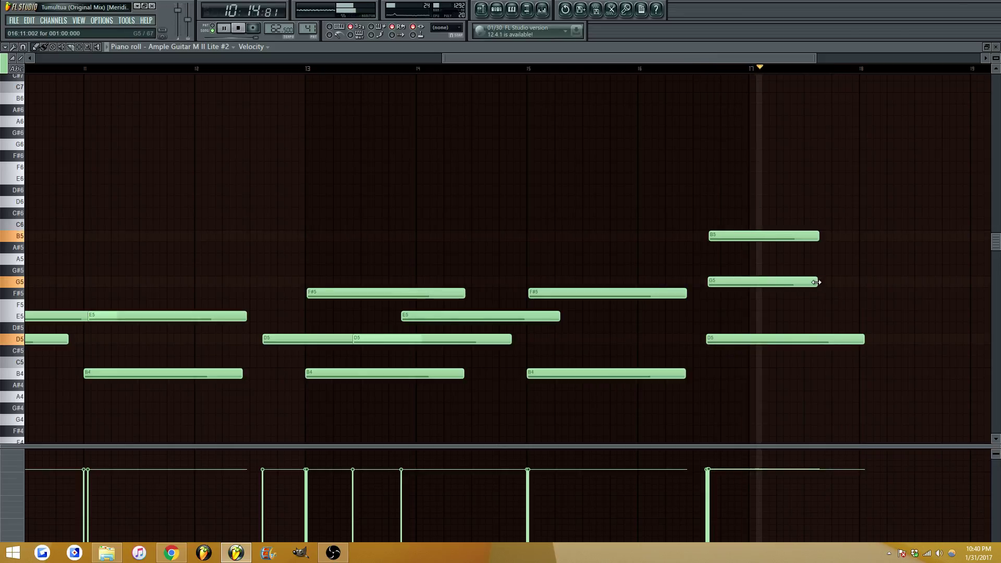
{"action": "left_click_drag", "start_coordinate": [817, 282], "coordinate": [776, 280]}
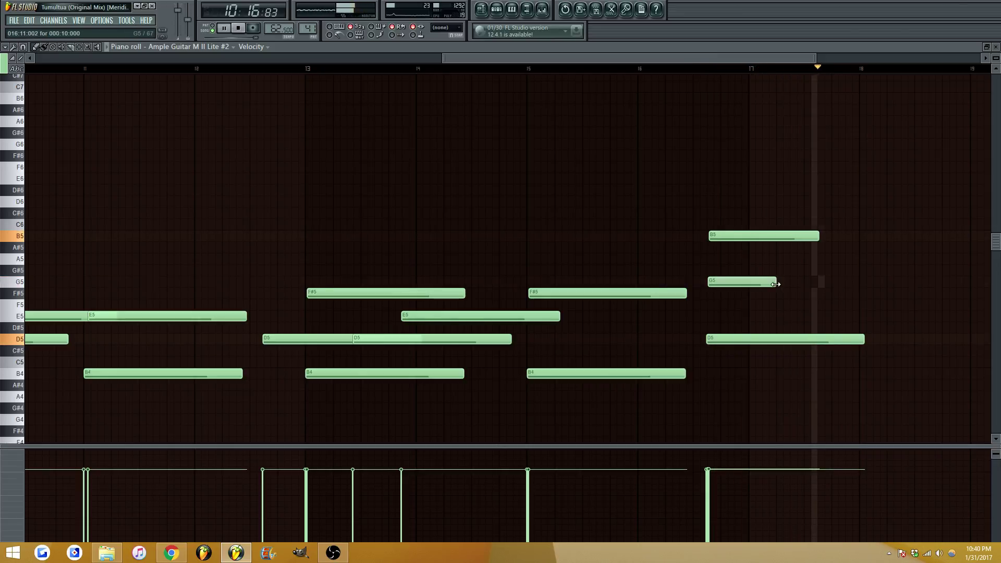
Add a 12-step E5 note right after the shortened G5 note and return to the playlist
{"action": "left_click", "coordinate": [780, 306]}
{"action": "mouse_move", "coordinate": [841, 306]}
{"action": "left_mouse_down"}
{"action": "mouse_move", "coordinate": [857, 305]}
{"action": "mouse_move", "coordinate": [853, 315]}
{"action": "left_mouse_up"}
{"action": "key", "text": "Escape"}
{"action": "key", "text": "Escape"}
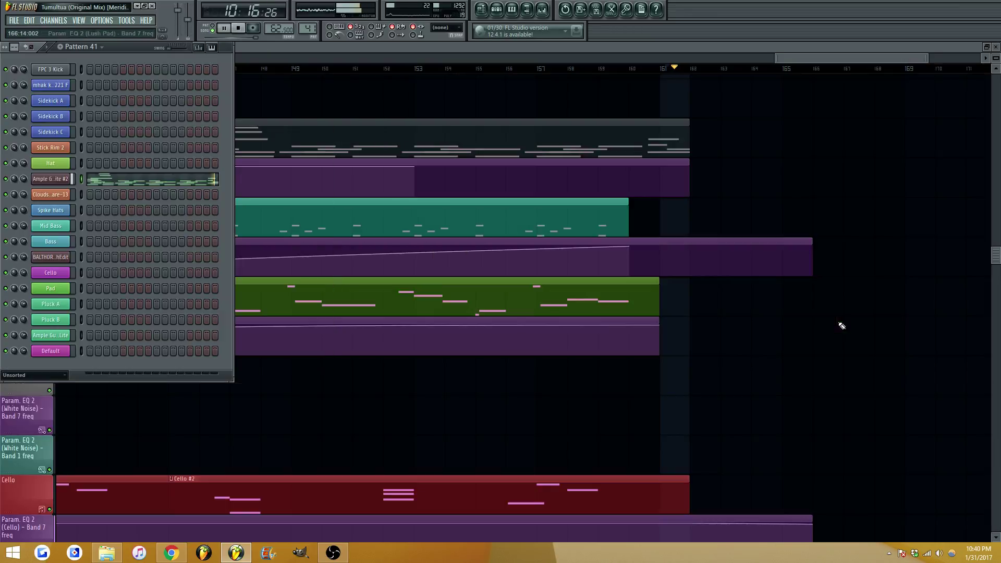
Replay the ending and add points to the Ample Guitar Band 7 freq envelope, level at bar 160 and falling to 62% at bar 161
{"action": "key", "text": "space"}
{"action": "key", "text": "space"}
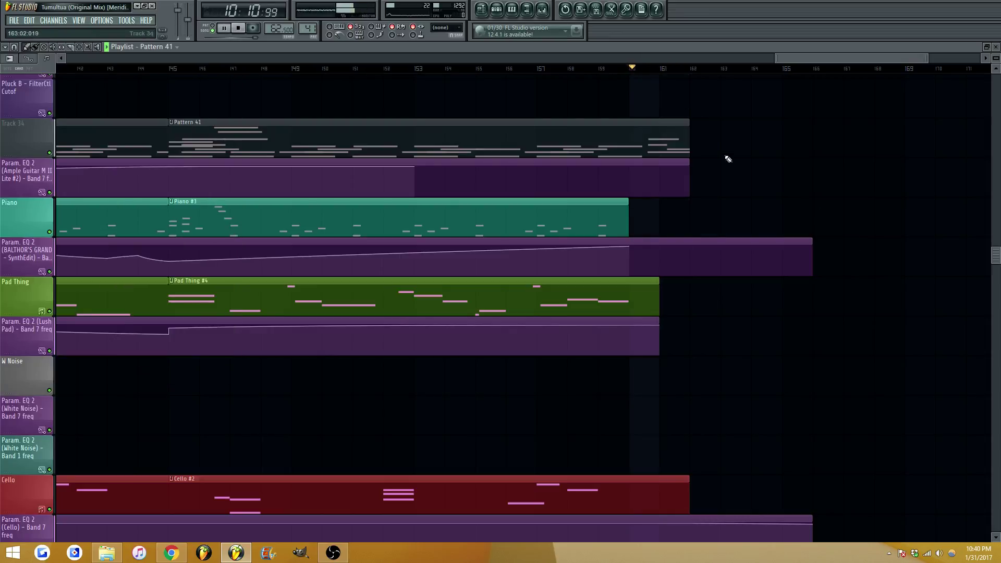
{"action": "right_click", "coordinate": [630, 167]}
{"action": "right_click", "coordinate": [660, 175]}
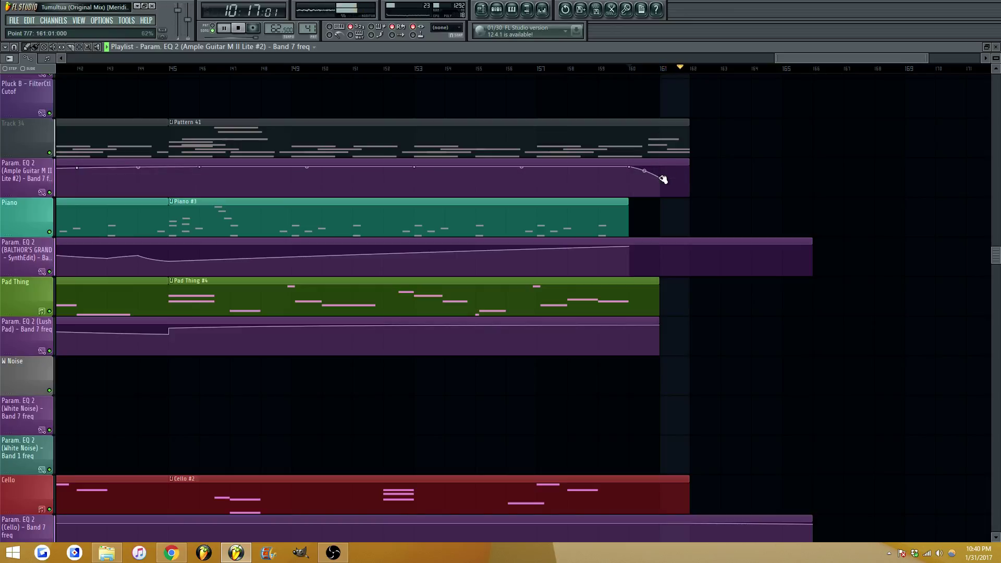
Try the final short E5 guitar note at B4 and A4, undo the last move, and replay the ending from about bar 160
{"action": "double_click", "coordinate": [672, 147]}
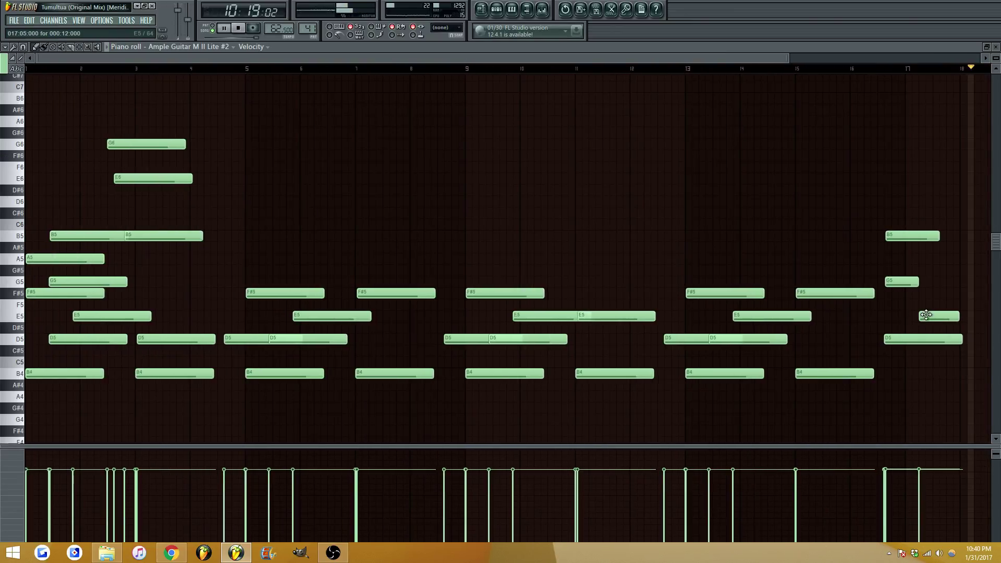
{"action": "left_click_drag", "start_coordinate": [933, 316], "coordinate": [933, 374]}
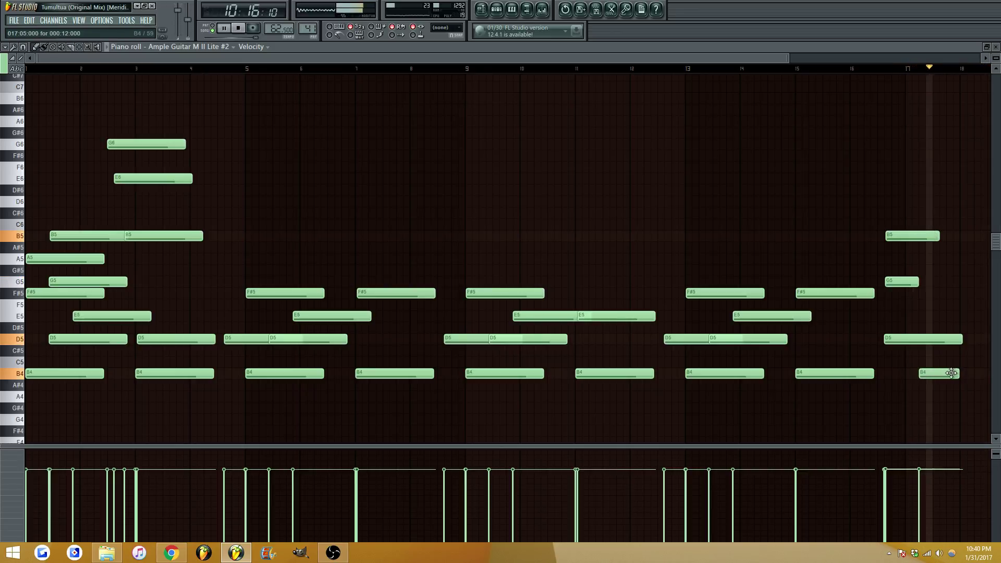
{"action": "left_click_drag", "start_coordinate": [949, 373], "coordinate": [953, 397]}
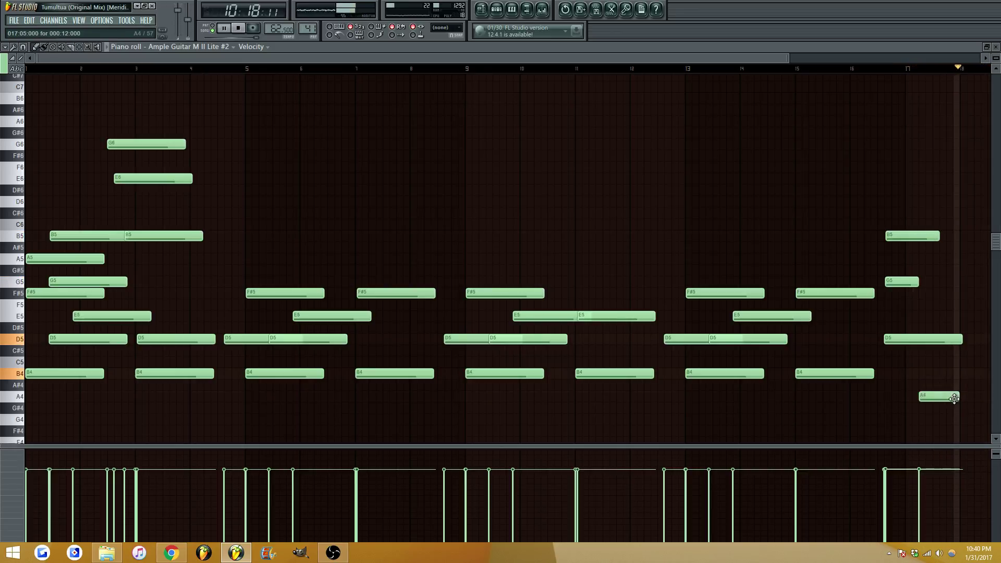
{"action": "key", "text": "ctrl+z"}
{"action": "key", "text": "Escape"}
{"action": "key", "text": "Escape"}
{"action": "left_click", "coordinate": [627, 68]}
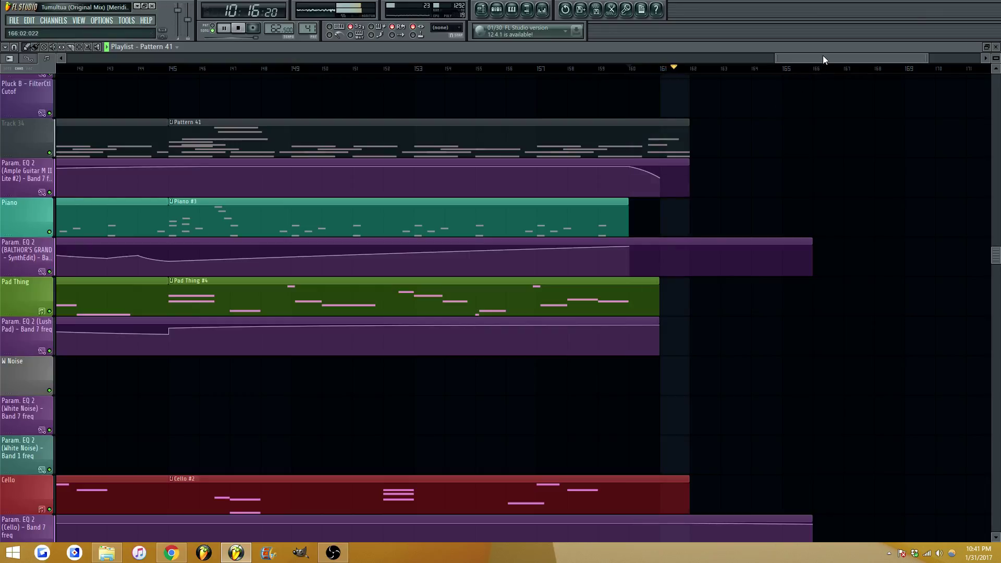
Try to auto-name the unnamed guitar track, Track 34
{"action": "scroll", "coordinate": [822, 55], "scroll_direction": "down", "scroll_amount": 3}
{"action": "scroll", "coordinate": [833, 55], "scroll_direction": "down", "scroll_amount": 6}
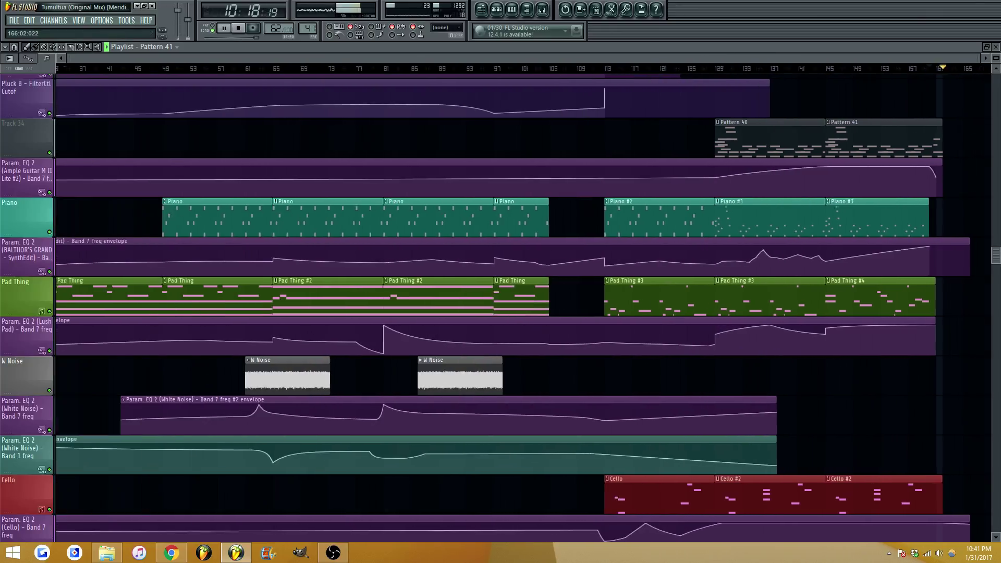
{"action": "scroll", "coordinate": [355, 114], "scroll_direction": "up", "scroll_amount": 2}
{"action": "right_click", "coordinate": [26, 119]}
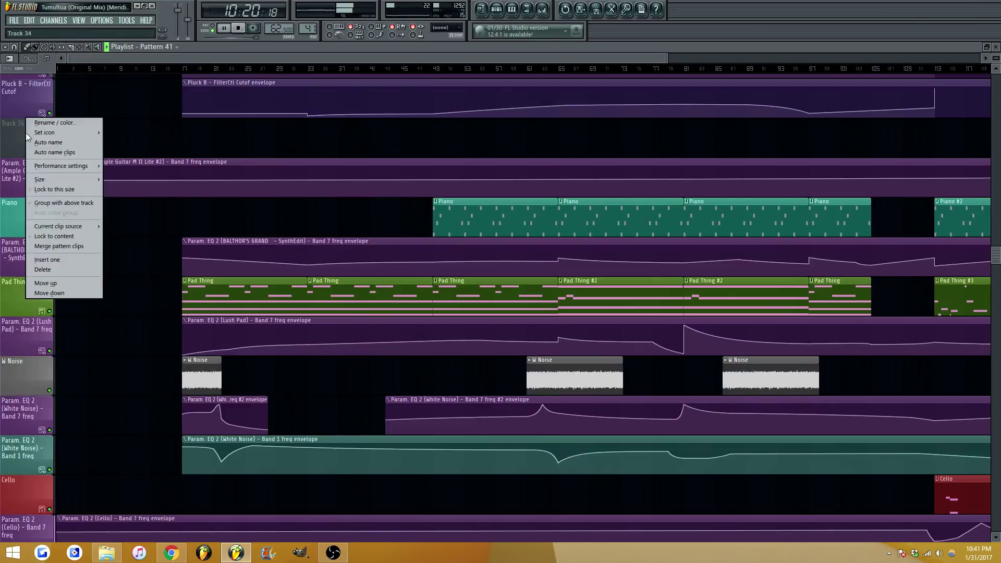
{"action": "left_click", "coordinate": [62, 143]}
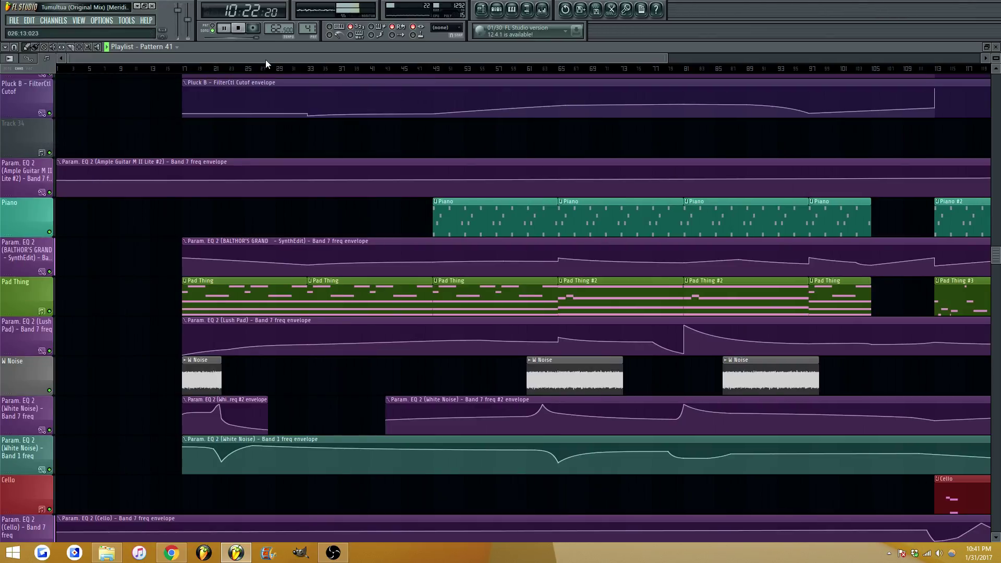
Make the Convo Band 1 freq envelope rise at the song's end, trim it level with the Convo clip, and save the project
{"action": "left_click_drag", "start_coordinate": [265, 59], "coordinate": [704, 58]}
{"action": "scroll", "coordinate": [569, 183], "scroll_direction": "down", "scroll_amount": 8}
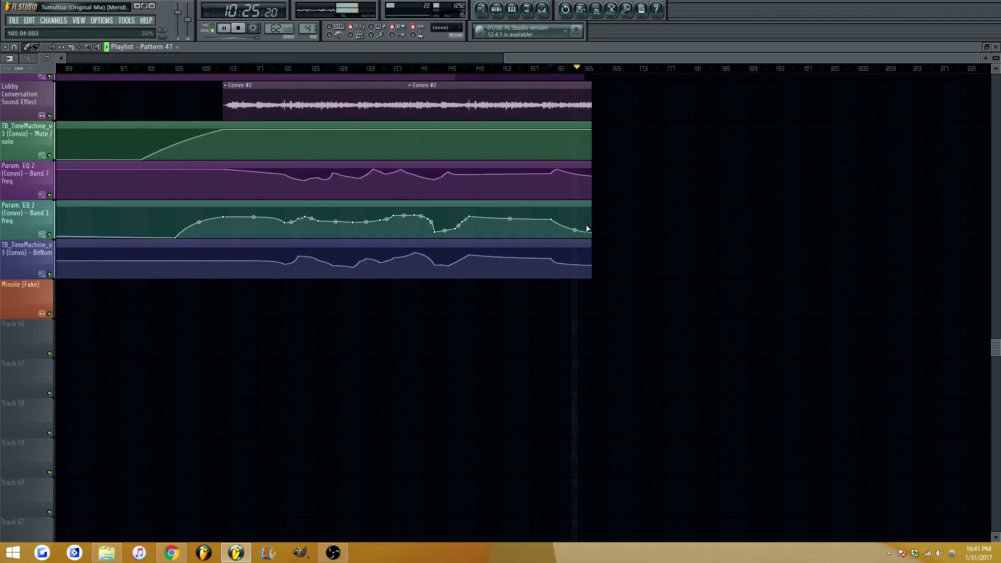
{"action": "key", "text": "space"}
{"action": "left_click", "coordinate": [564, 69]}
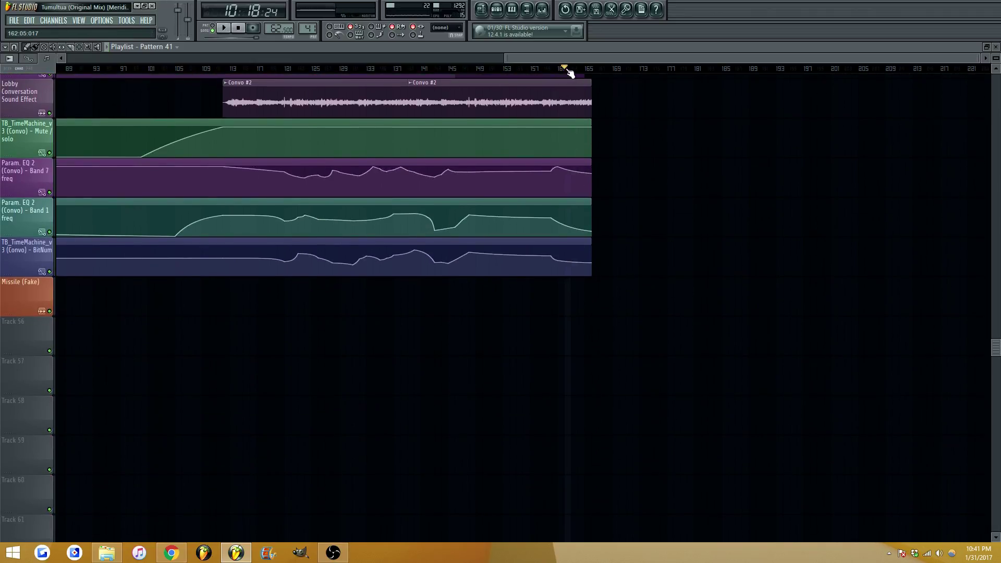
{"action": "key", "text": "space"}
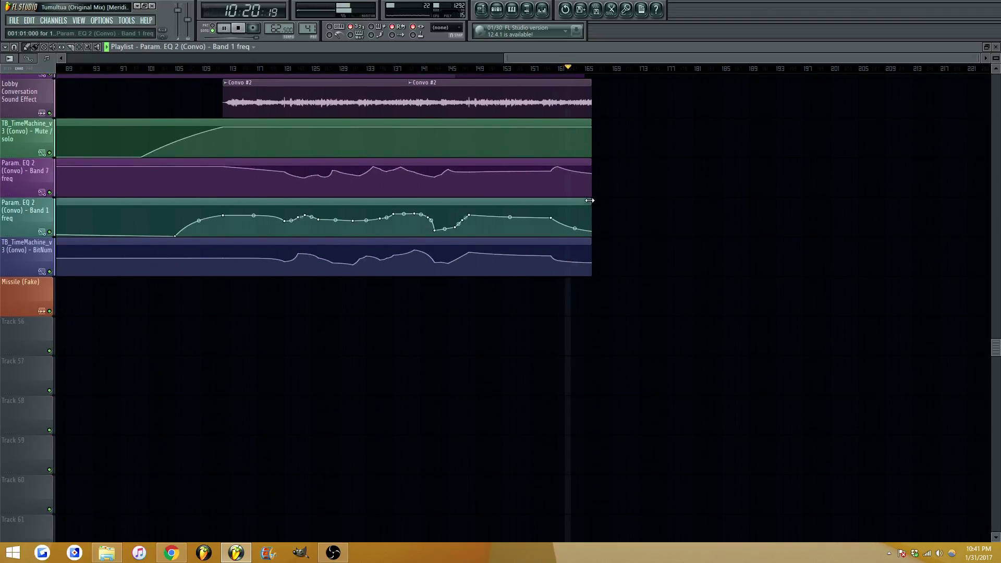
{"action": "left_click_drag", "start_coordinate": [590, 234], "coordinate": [639, 234]}
{"action": "left_click_drag", "start_coordinate": [576, 226], "coordinate": [591, 212]}
{"action": "right_click", "coordinate": [592, 222]}
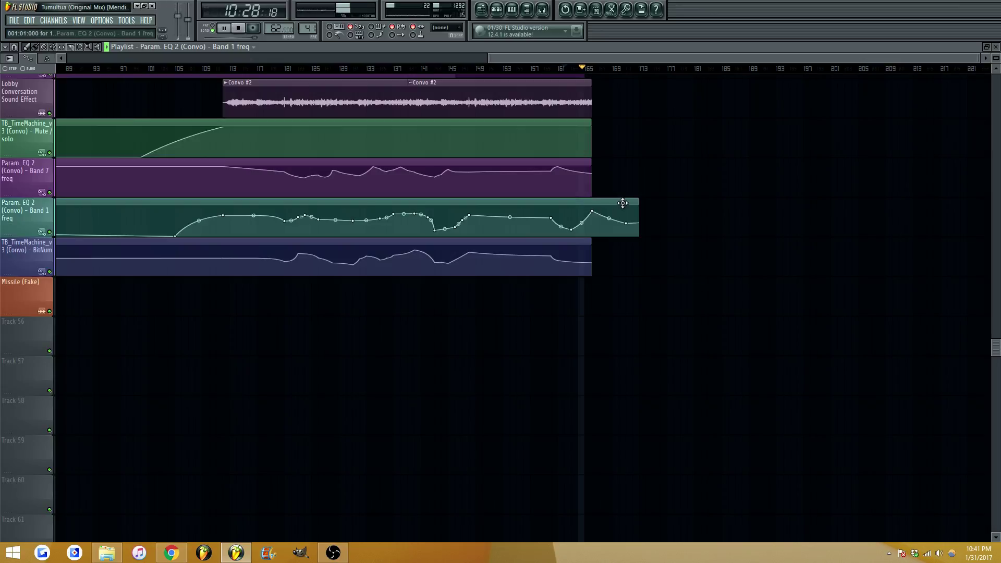
{"action": "left_click_drag", "start_coordinate": [637, 210], "coordinate": [607, 211]}
{"action": "left_click_drag", "start_coordinate": [593, 214], "coordinate": [591, 216]}
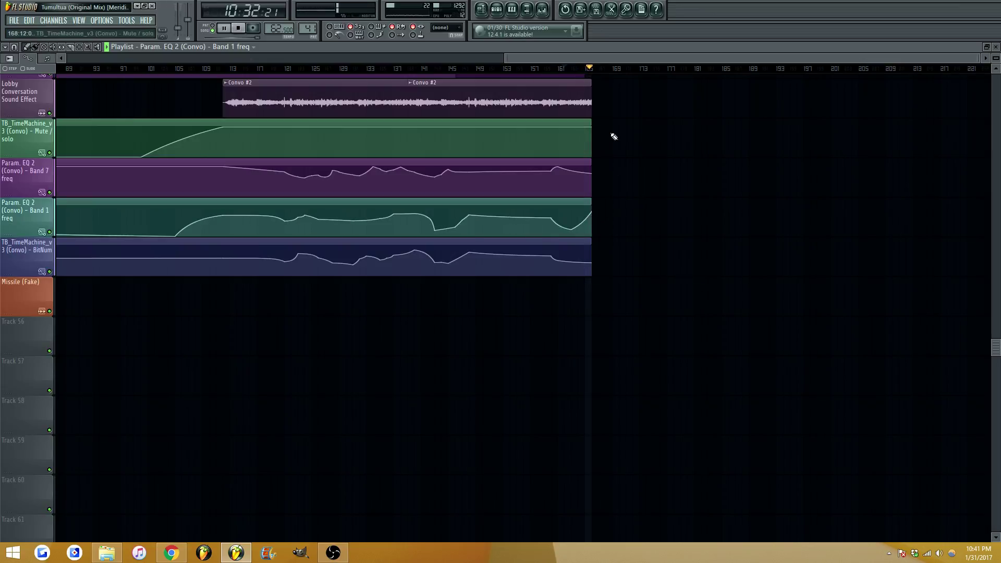
{"action": "key", "text": "ctrl+s"}
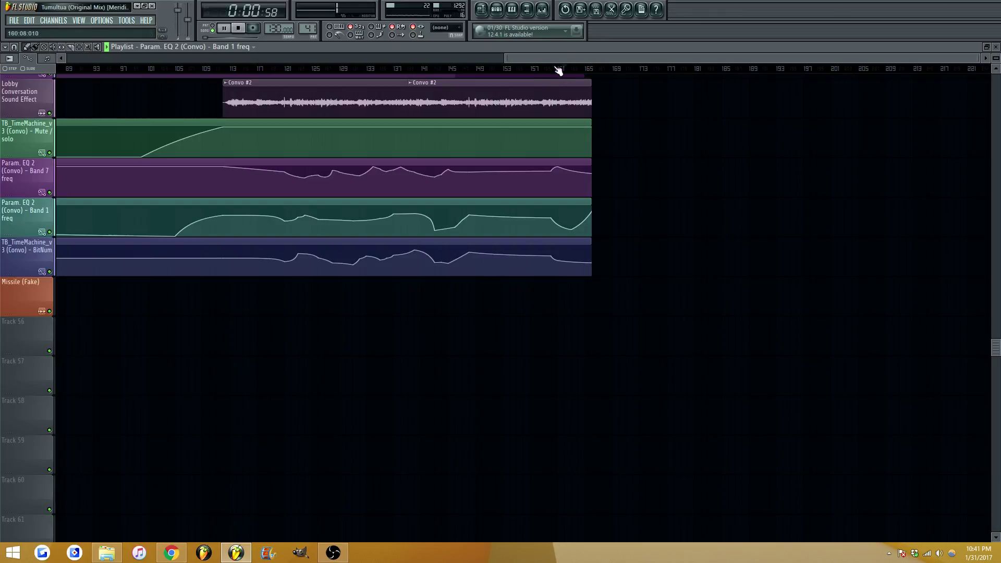
Play the song from different positions and examine the Convo, Mountain-stream, Cello and White Noise tracks with their envelopes
{"action": "scroll", "coordinate": [958, 66], "scroll_direction": "up", "scroll_amount": 4}
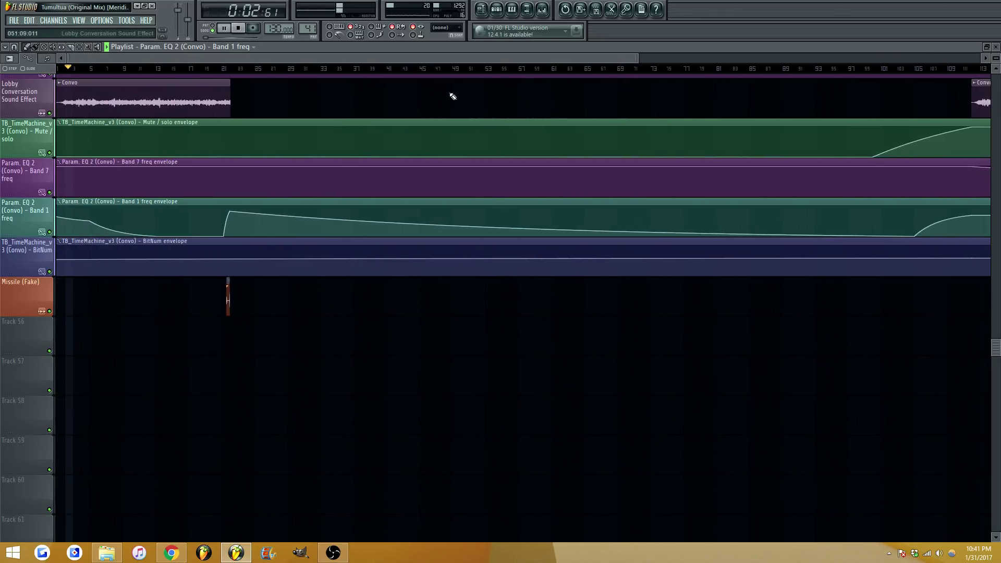
{"action": "scroll", "coordinate": [451, 96], "scroll_direction": "up", "scroll_amount": 2}
{"action": "scroll", "coordinate": [249, 69], "scroll_direction": "up", "scroll_amount": 2}
{"action": "key", "text": "space"}
{"action": "left_click", "coordinate": [297, 69]}
{"action": "scroll", "coordinate": [296, 67], "scroll_direction": "down", "scroll_amount": 2}
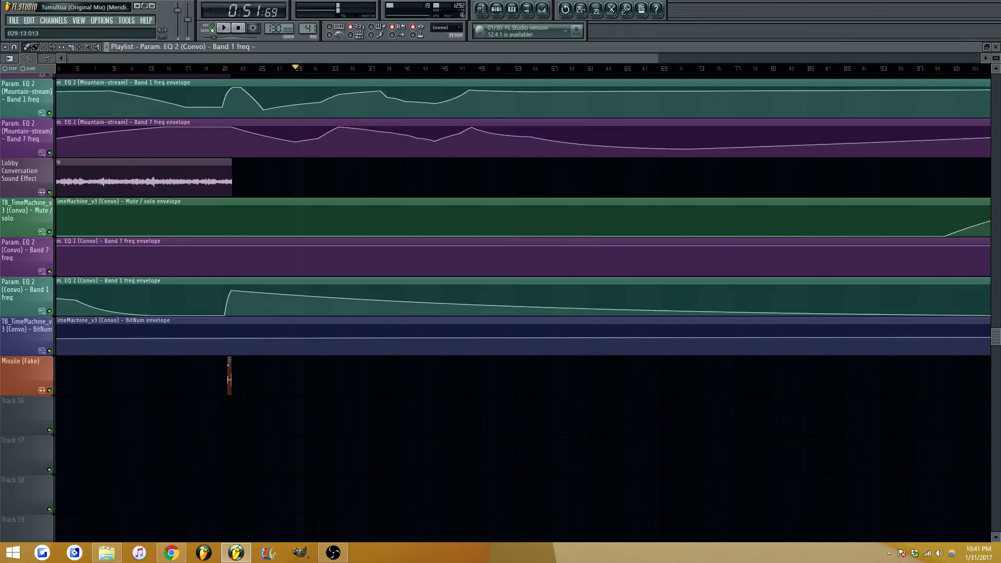
{"action": "scroll", "coordinate": [324, 57], "scroll_direction": "down", "scroll_amount": 2}
{"action": "key", "text": "space"}
{"action": "scroll", "coordinate": [442, 76], "scroll_direction": "up", "scroll_amount": 7}
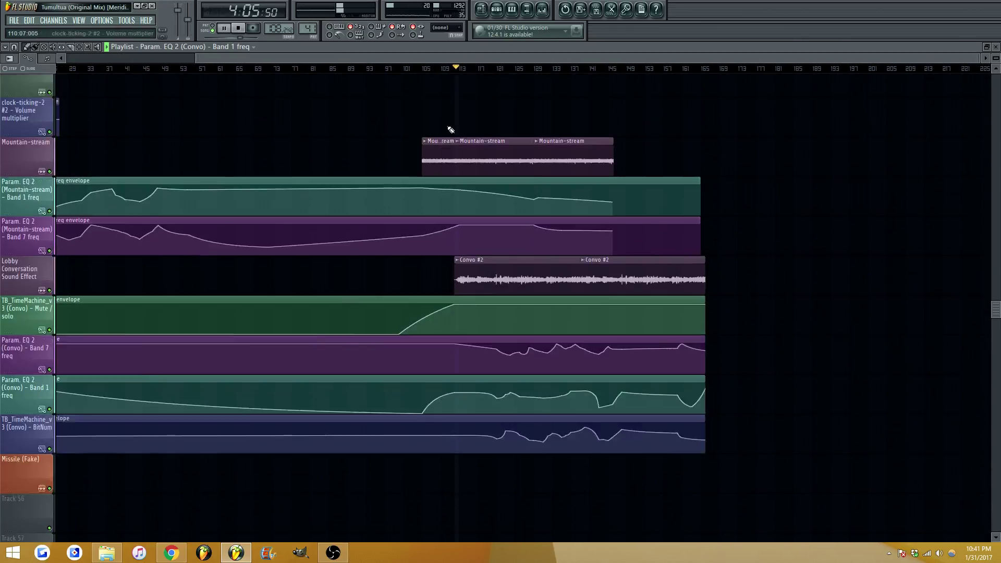
{"action": "scroll", "coordinate": [427, 70], "scroll_direction": "up", "scroll_amount": 4}
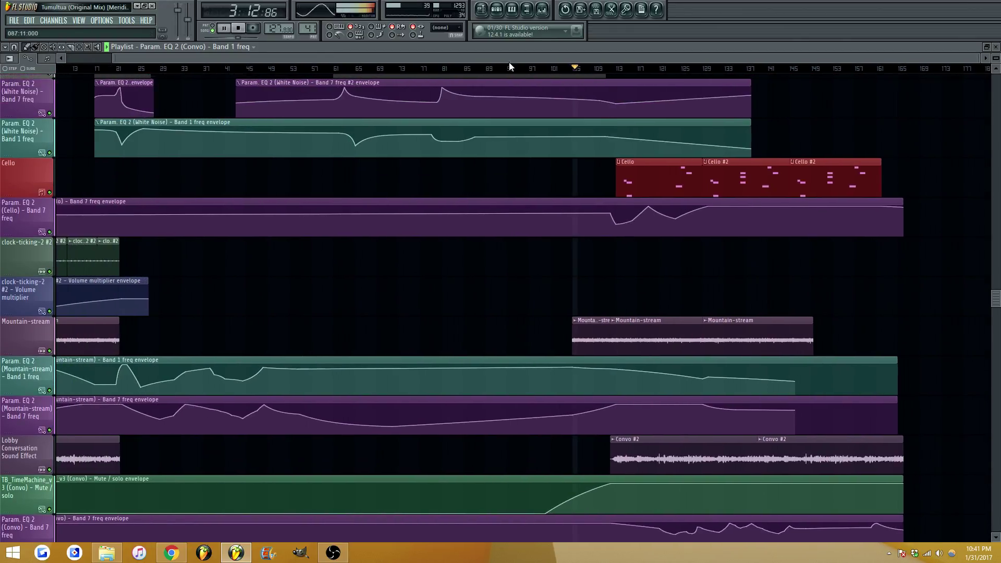
Play the song from bar 113 and insert an empty playlist track directly above the Pad Thing track
{"action": "scroll", "coordinate": [427, 68], "scroll_direction": "up", "scroll_amount": 1}
{"action": "scroll", "coordinate": [556, 186], "scroll_direction": "up", "scroll_amount": 6}
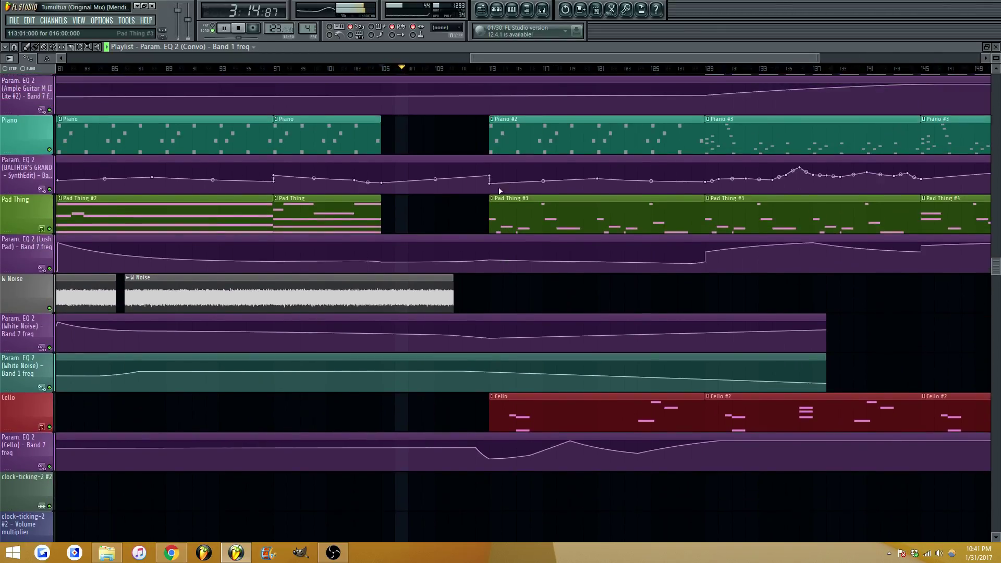
{"action": "left_click", "coordinate": [490, 68]}
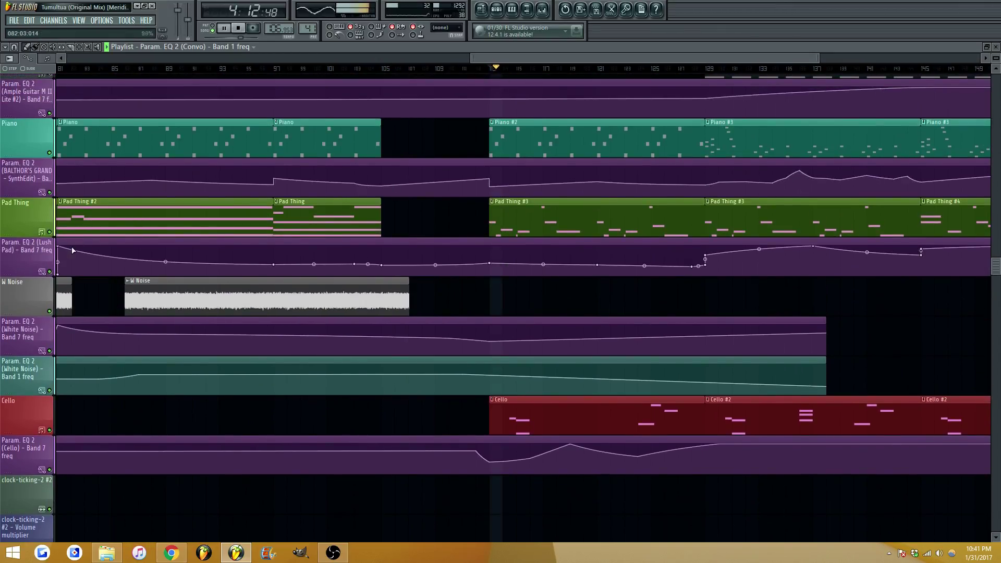
{"action": "right_click", "coordinate": [44, 255]}
{"action": "left_click", "coordinate": [26, 228]}
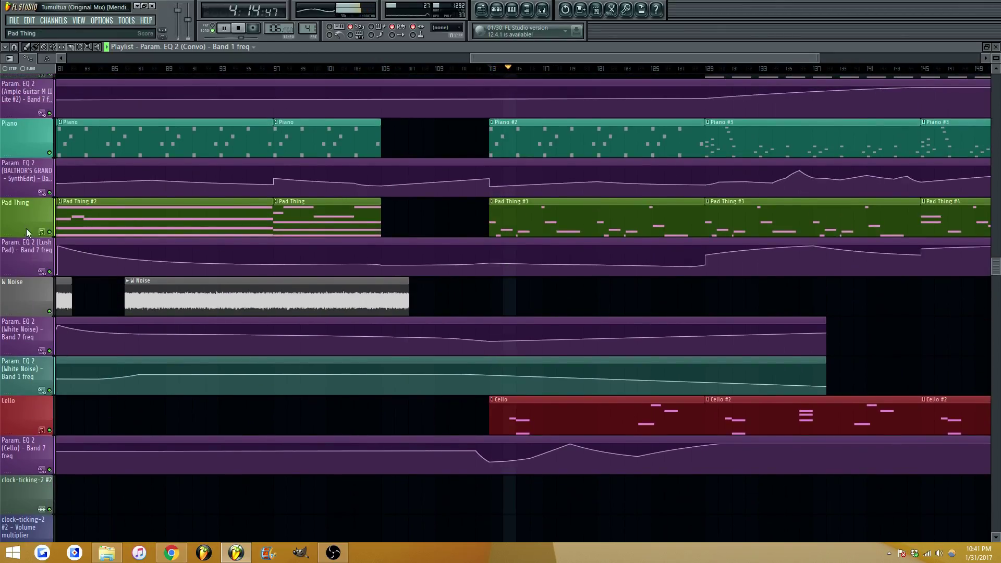
{"action": "right_click", "coordinate": [26, 229]}
{"action": "left_click", "coordinate": [57, 336]}
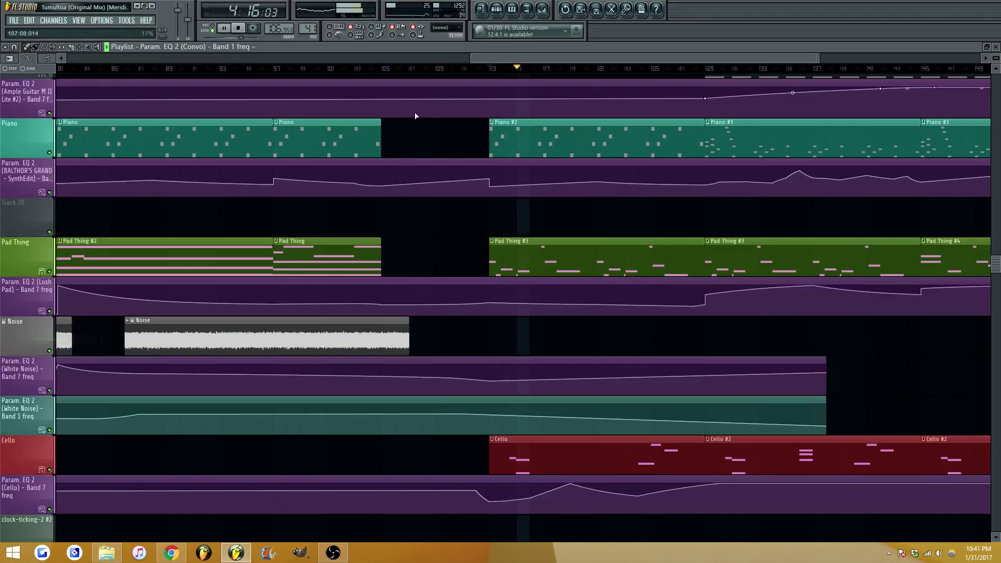
Create a new empty pattern and place it at bar 113 on the empty track above Pad Thing
{"action": "left_click", "coordinate": [496, 9]}
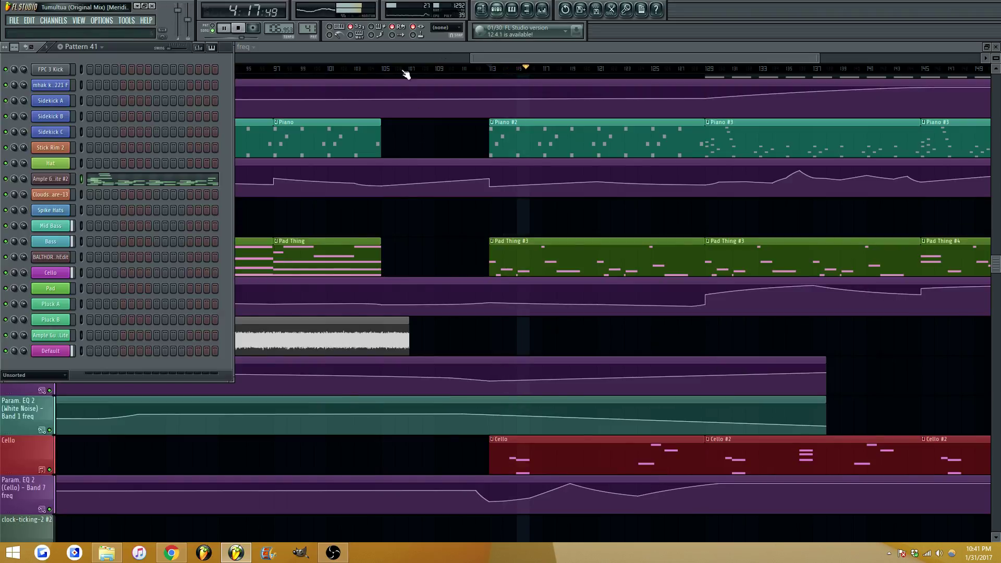
{"action": "right_click", "coordinate": [463, 234]}
{"action": "left_click", "coordinate": [540, 16]}
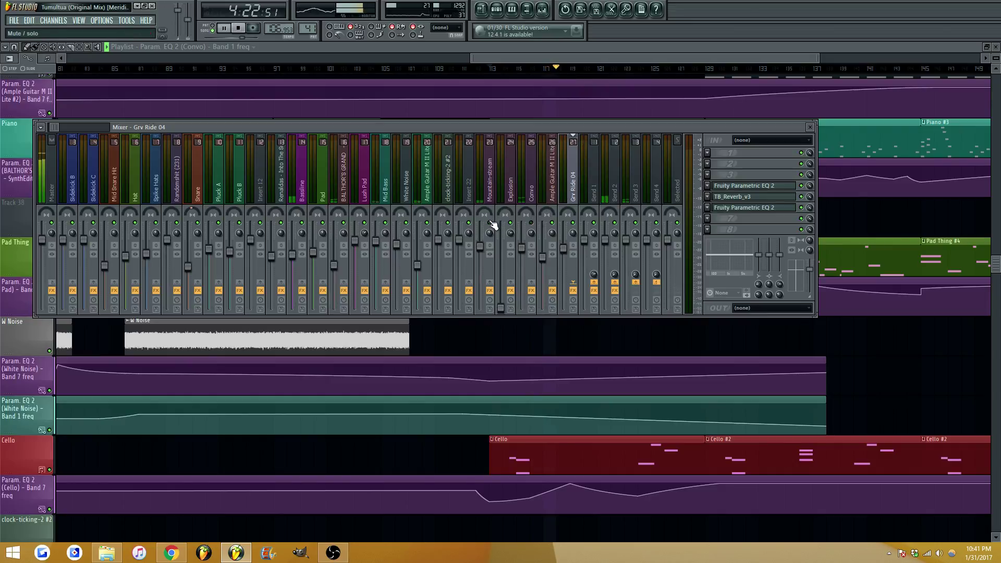
{"action": "key", "text": "F9"}
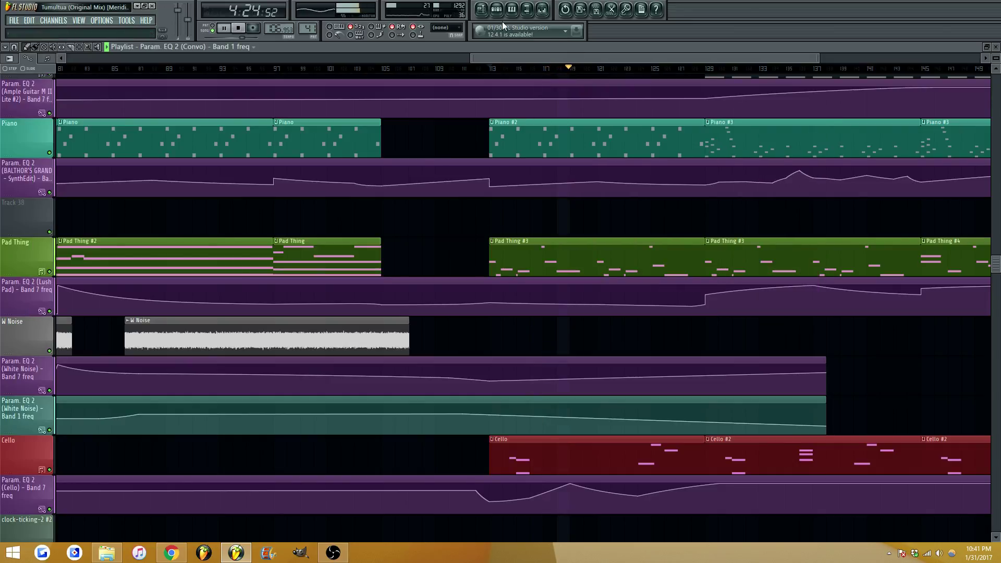
{"action": "left_click", "coordinate": [496, 9]}
{"action": "left_click", "coordinate": [61, 48]}
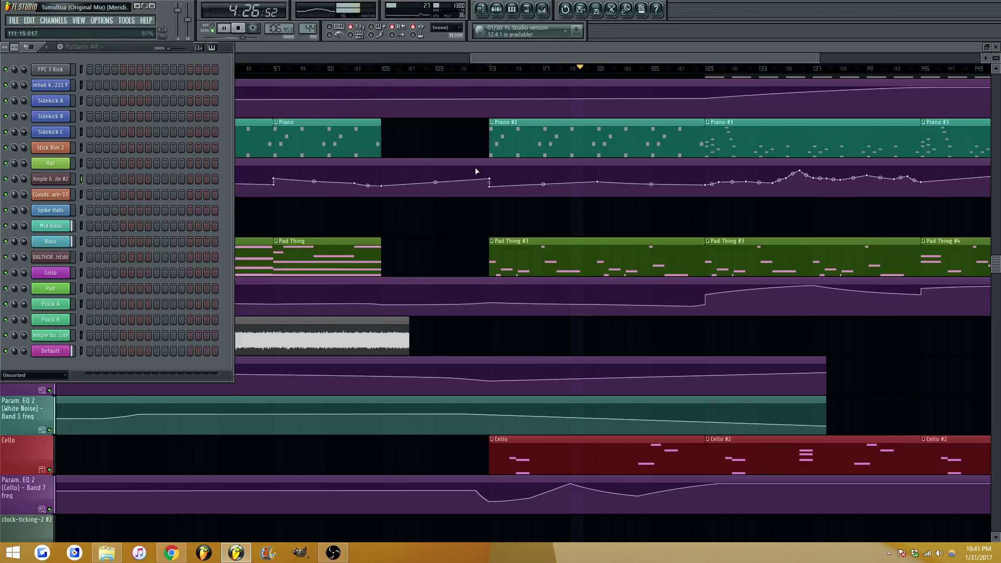
{"action": "key", "text": "F6"}
{"action": "left_click", "coordinate": [491, 216]}
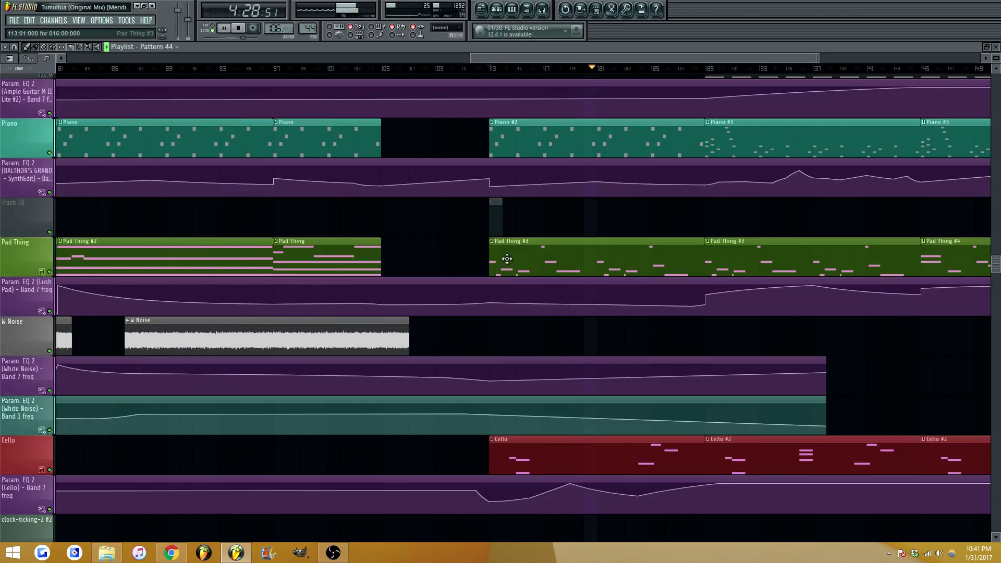
Open the Pad Thing #3 pattern at bar 113 and copy all its notes
{"action": "double_click", "coordinate": [506, 258]}
{"action": "key", "text": "ctrl+a"}
{"action": "key", "text": "F7"}
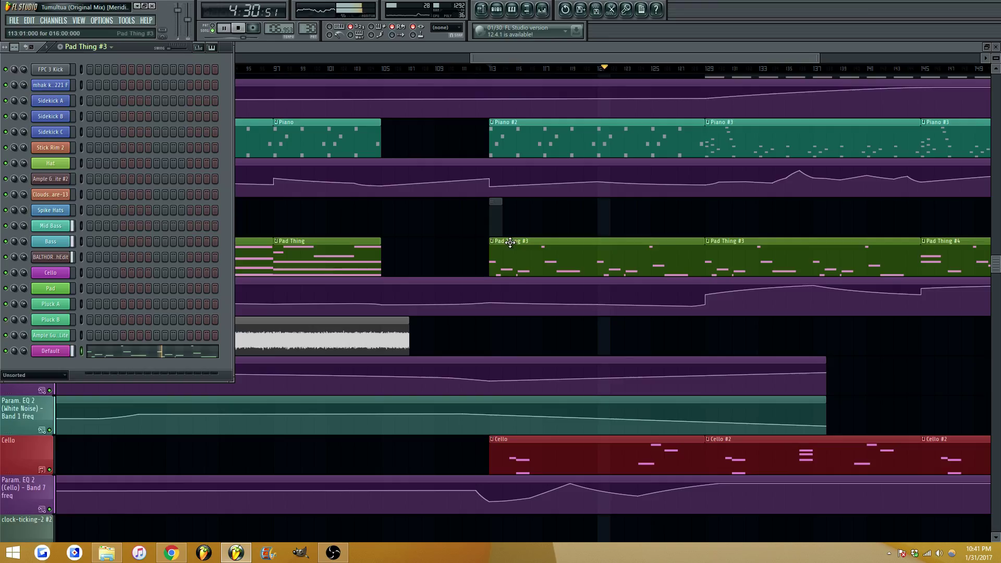
Name the new empty pattern at bar 113 "Harmonic Pad" and give it an orange-brown color
{"action": "double_click", "coordinate": [493, 211]}
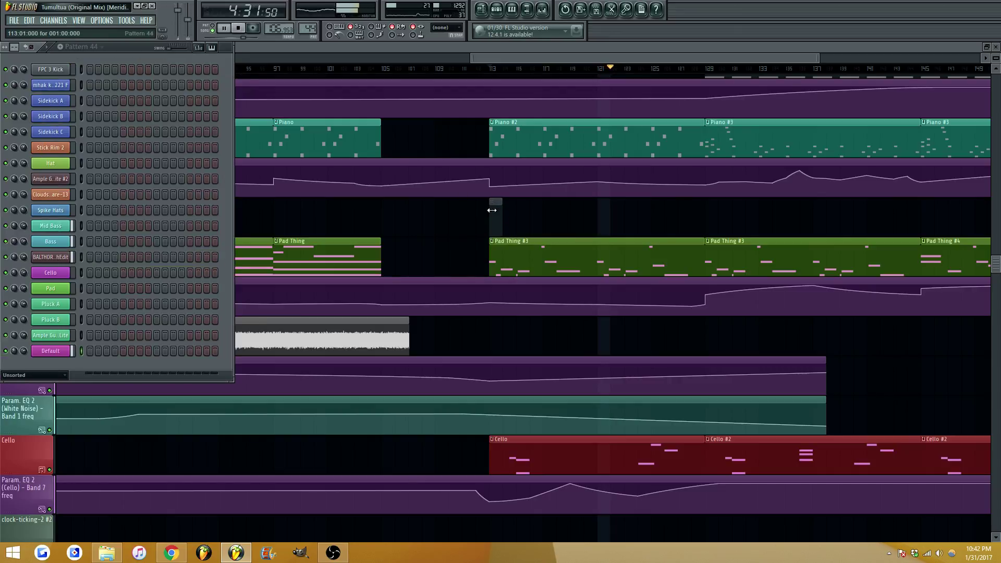
{"action": "left_click", "coordinate": [60, 48]}
{"action": "type", "text": "Pad #"}
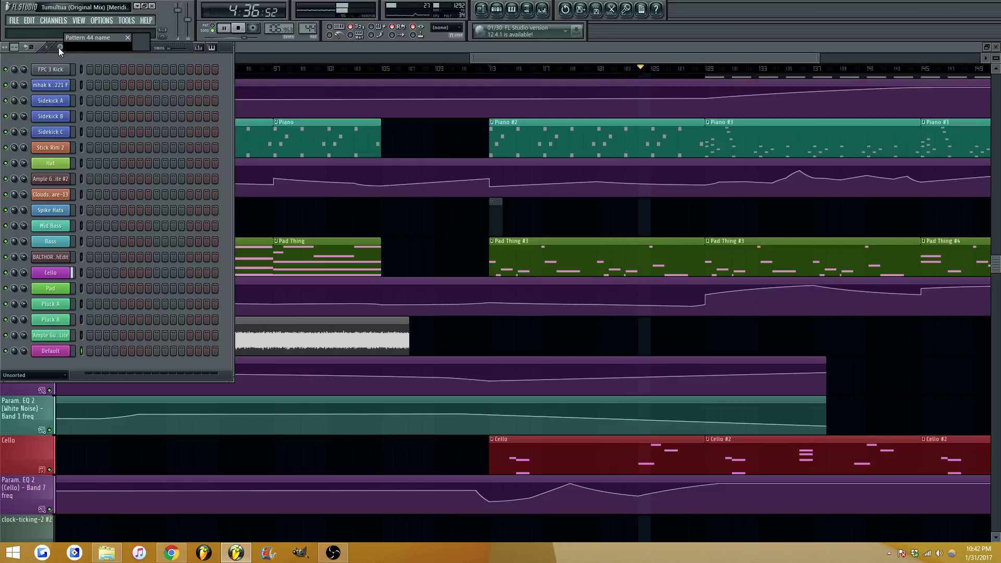
{"action": "type", "text": "Ha"}
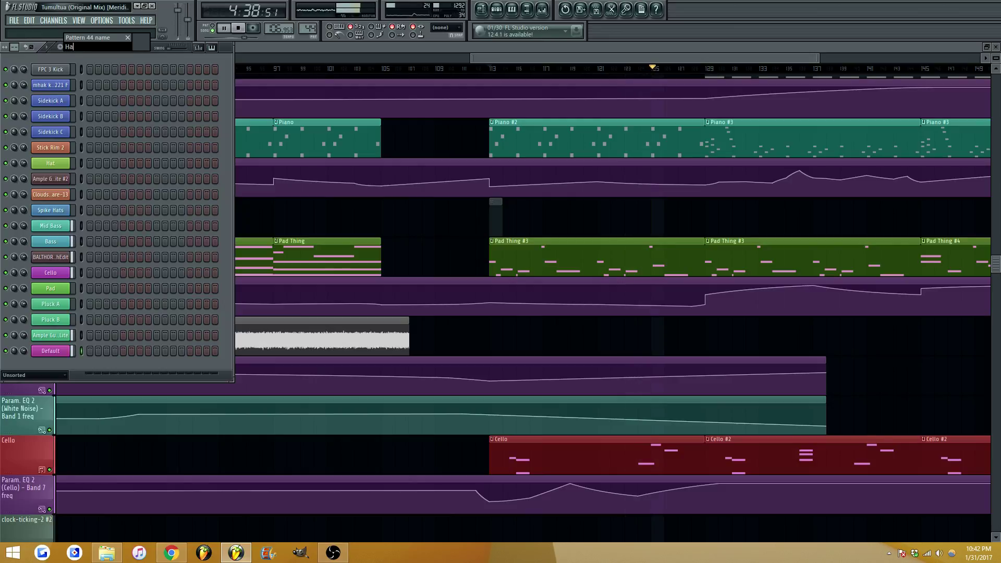
{"action": "type", "text": "rmonic Pa"}
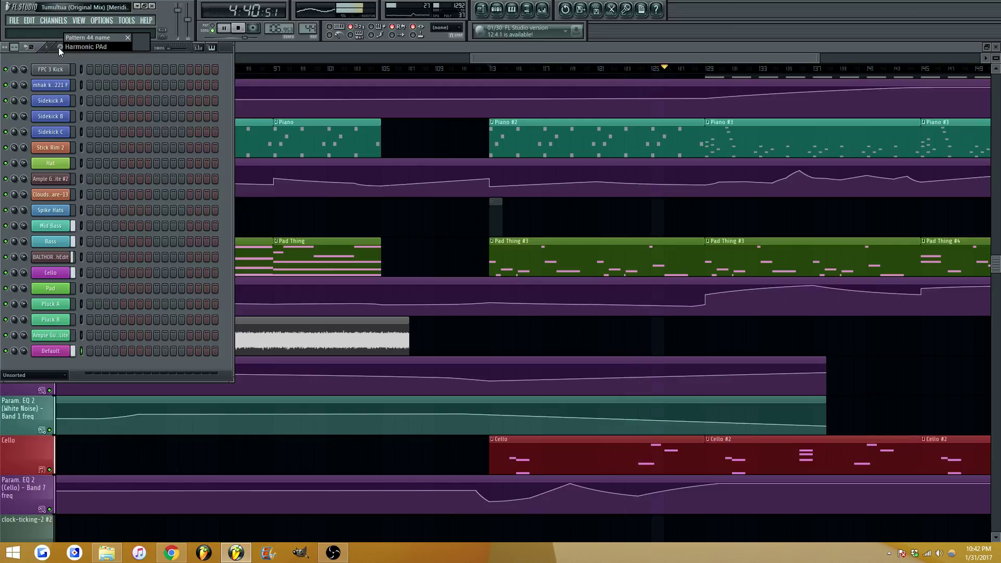
{"action": "type", "text": "d"}
{"action": "left_click", "coordinate": [140, 41]}
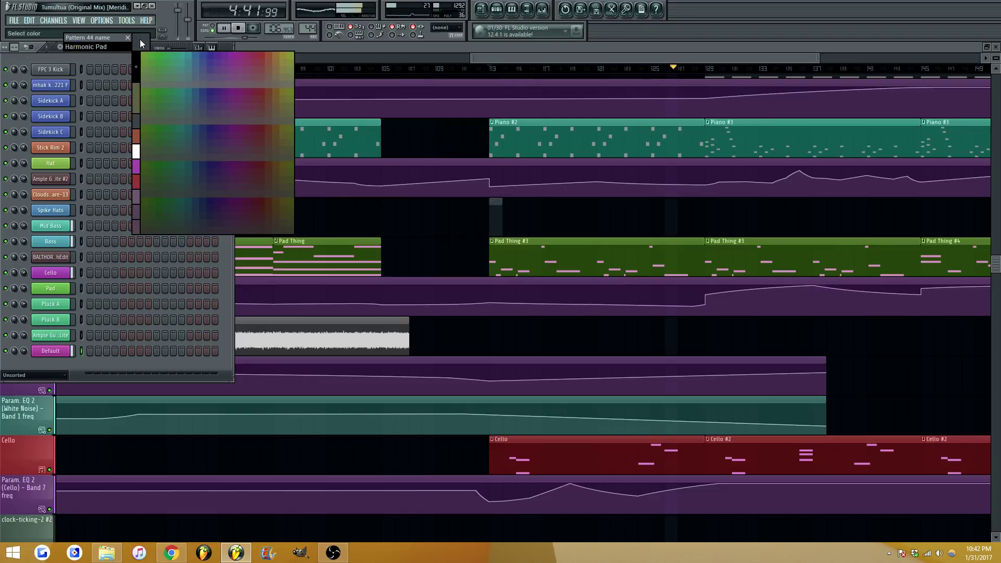
{"action": "left_click", "coordinate": [257, 58]}
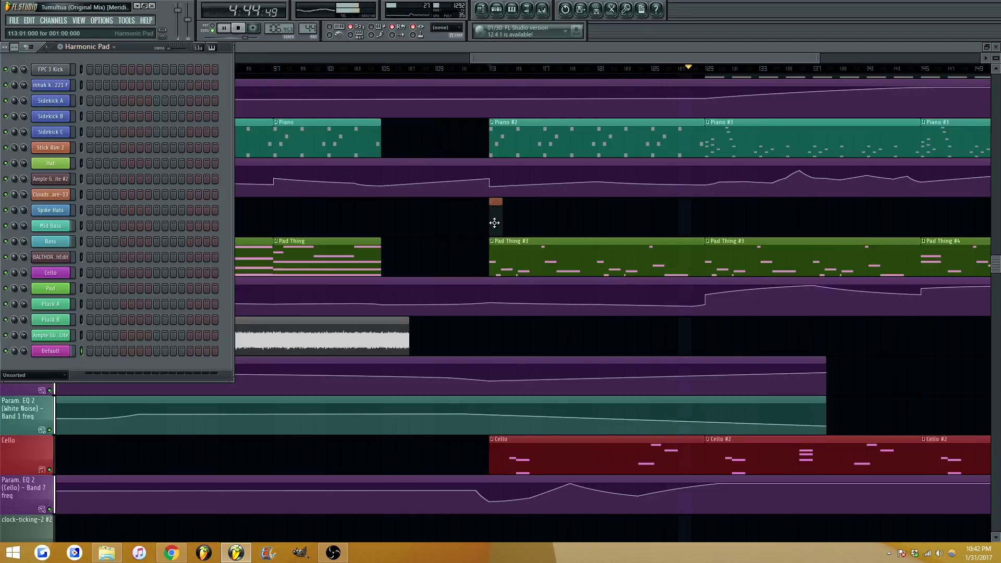
Insert a Sytrus channel above Spike Hats and load its Default preset
{"action": "right_click", "coordinate": [68, 210]}
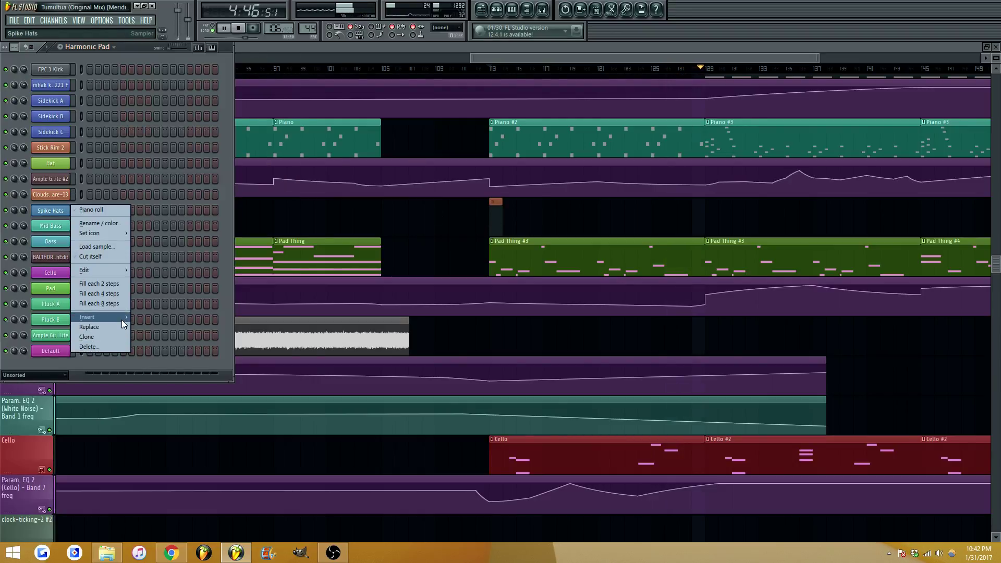
{"action": "mouse_move", "coordinate": [121, 320]}
{"action": "left_click", "coordinate": [248, 58]}
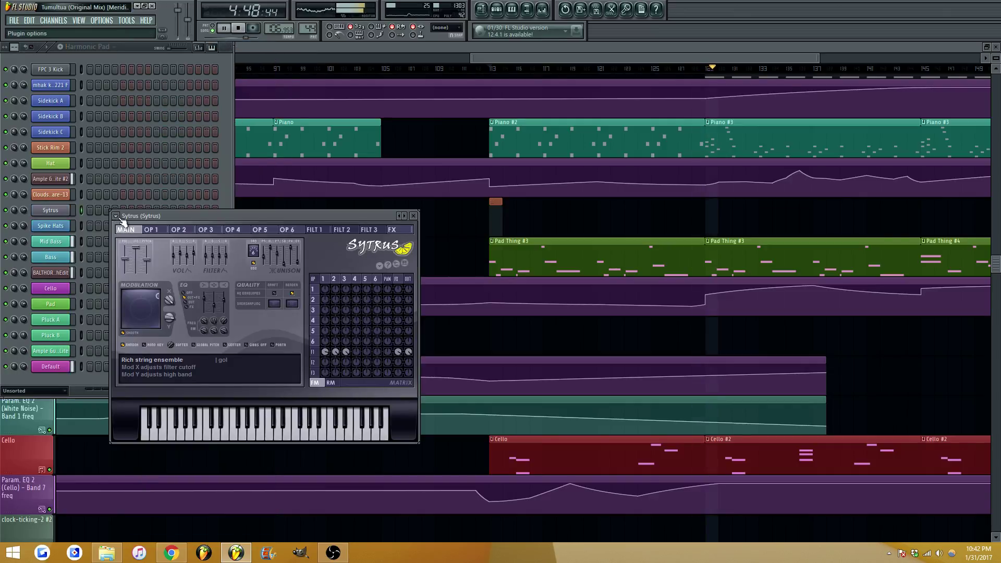
{"action": "left_click", "coordinate": [118, 216]}
{"action": "mouse_move", "coordinate": [143, 244]}
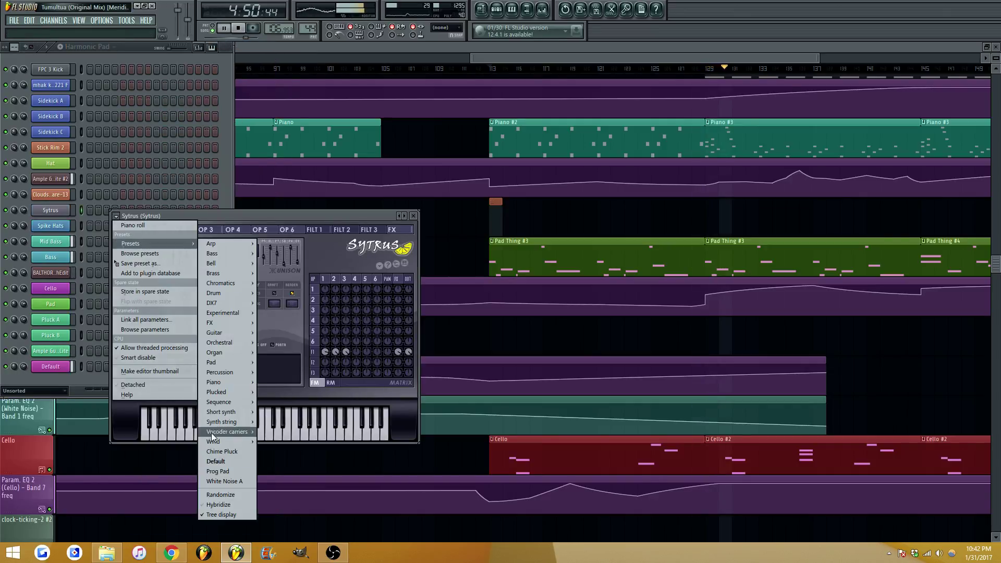
{"action": "left_click", "coordinate": [226, 461]}
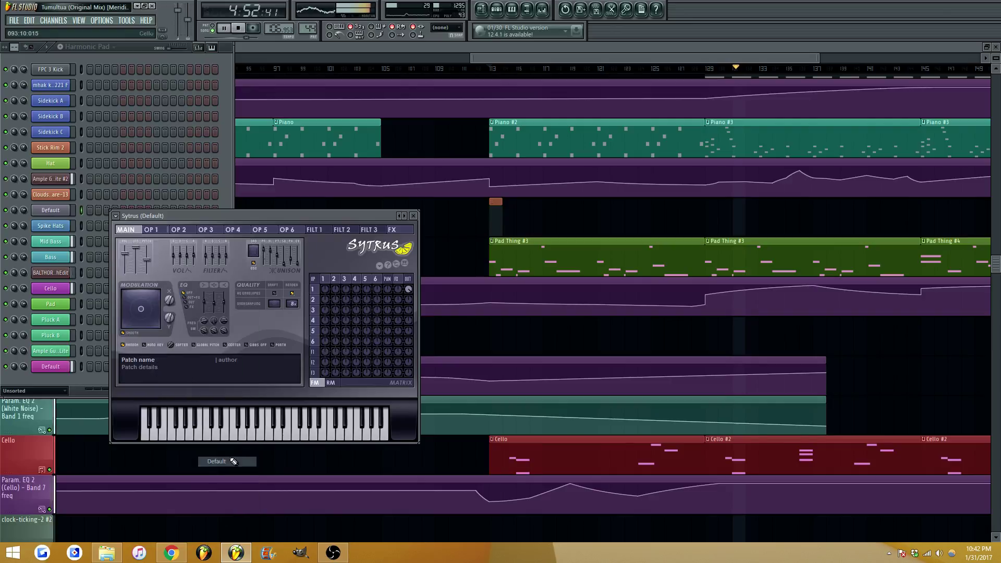
Route Sytrus operator 1 to the effects instead of the direct output, then check its operator and channel settings
{"action": "left_click_drag", "start_coordinate": [398, 290], "coordinate": [398, 272]}
{"action": "right_click", "coordinate": [408, 289]}
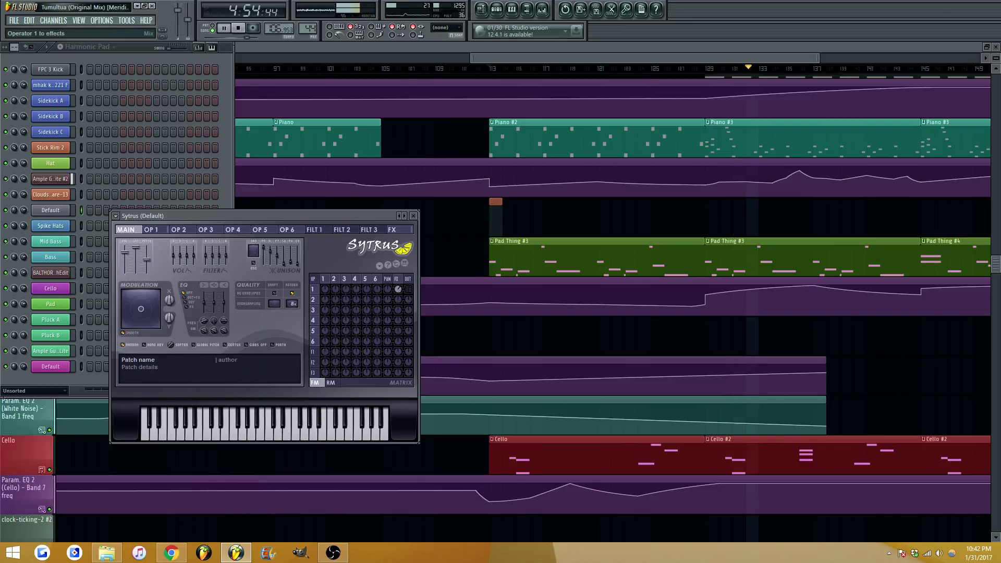
{"action": "left_click", "coordinate": [151, 229]}
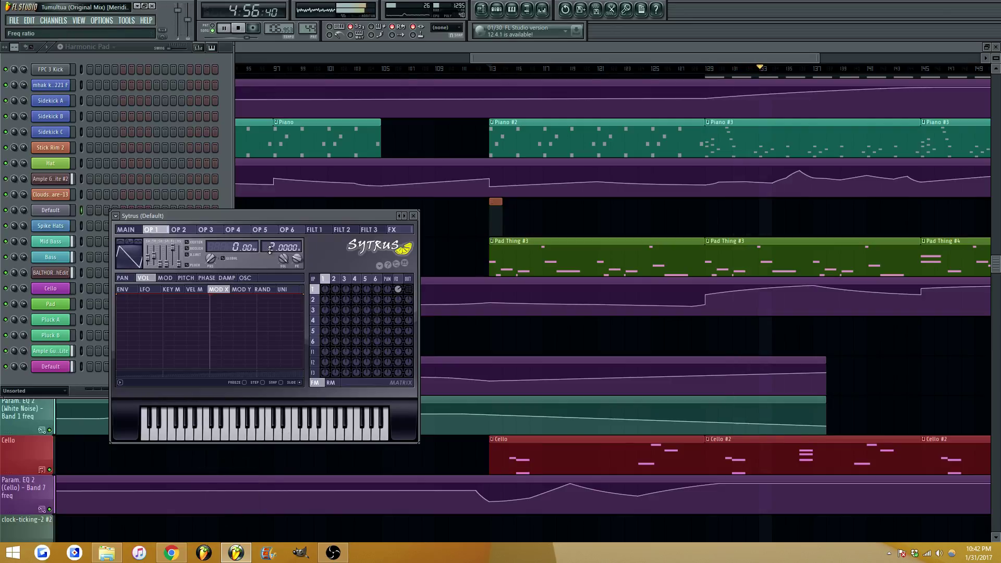
{"action": "left_click", "coordinate": [50, 210]}
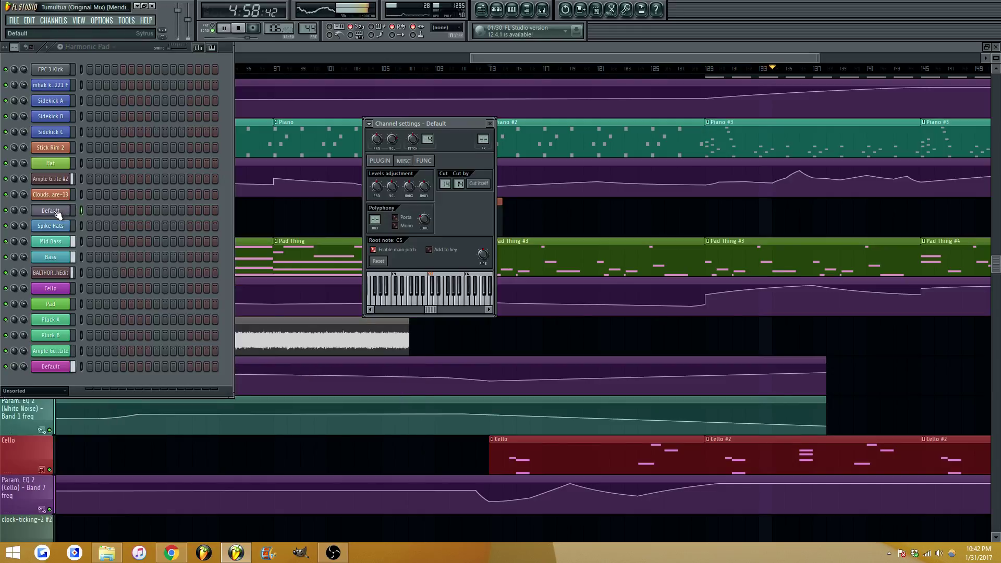
{"action": "left_click", "coordinate": [379, 161]}
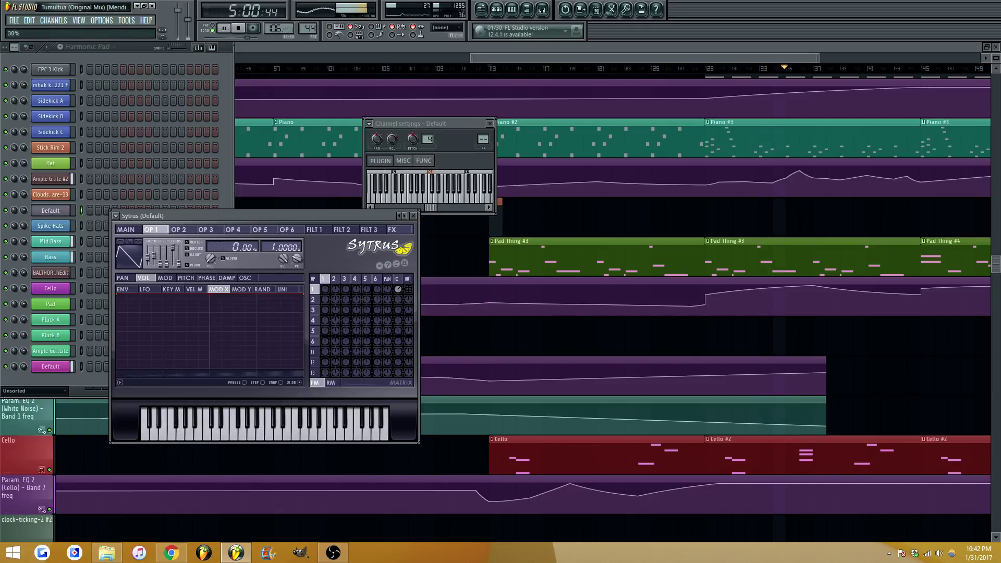
Rename the new Sytrus channel "Harmonic Pad" and give it an orange-brown color
{"action": "left_click", "coordinate": [413, 215]}
{"action": "right_click", "coordinate": [67, 209]}
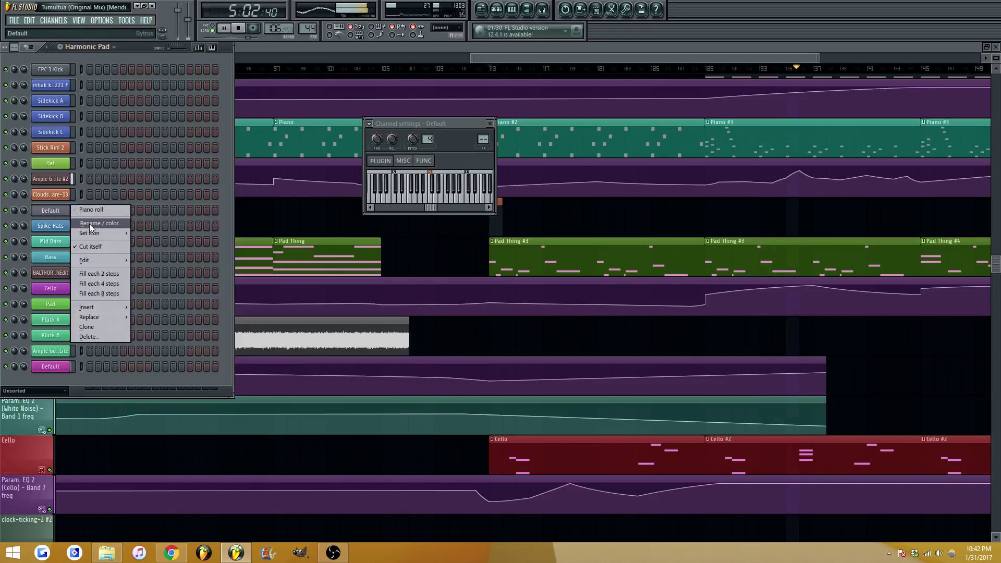
{"action": "left_click", "coordinate": [89, 224]}
{"action": "type", "text": "Harmonic Pad"}
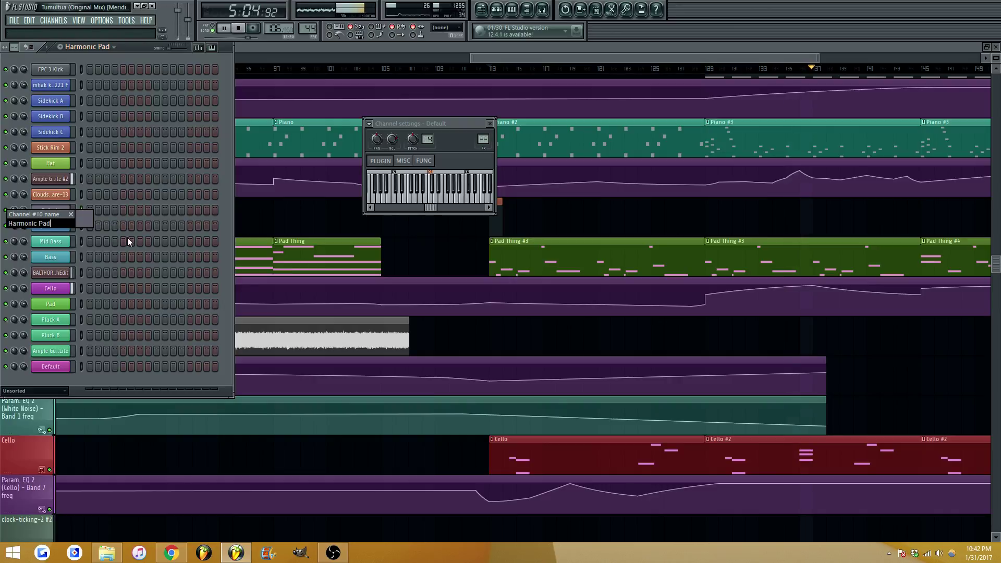
{"action": "left_click", "coordinate": [89, 215]}
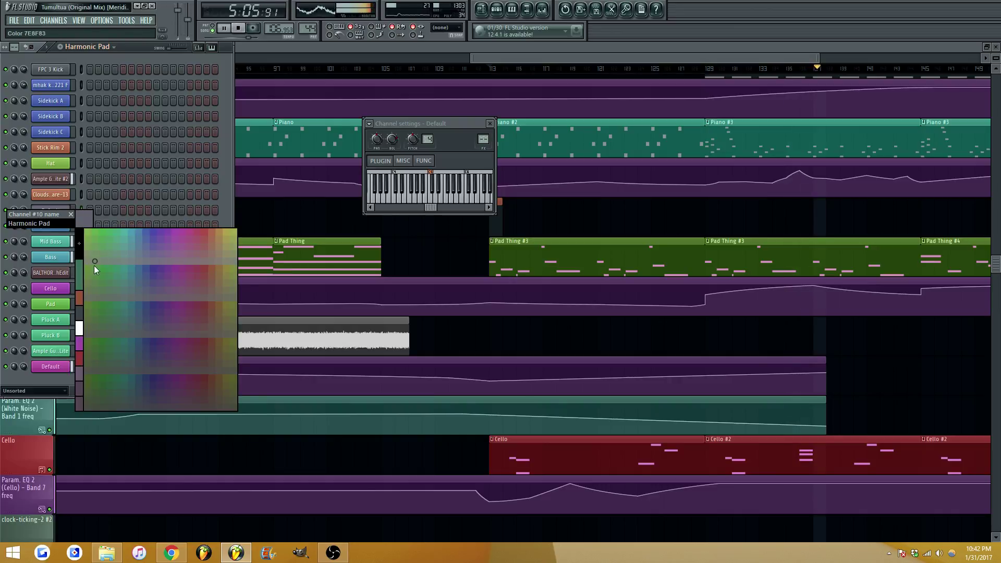
{"action": "left_click", "coordinate": [80, 296]}
{"action": "key", "text": "Return"}
Assign the Harmonic Pad channel to its own mixer track and lower that track's fader
{"action": "left_click", "coordinate": [55, 215]}
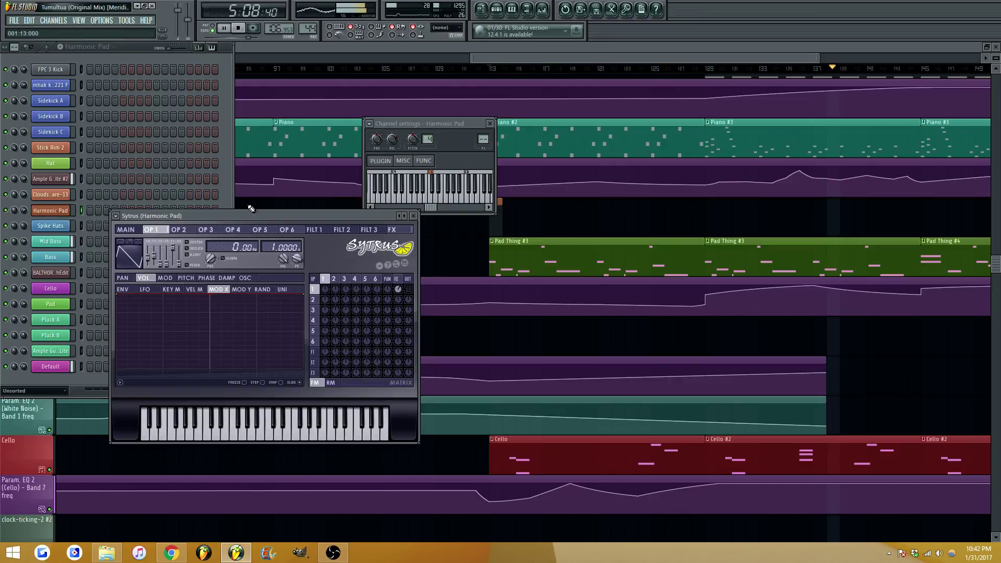
{"action": "left_click", "coordinate": [447, 147]}
{"action": "key", "text": "ctrl+l"}
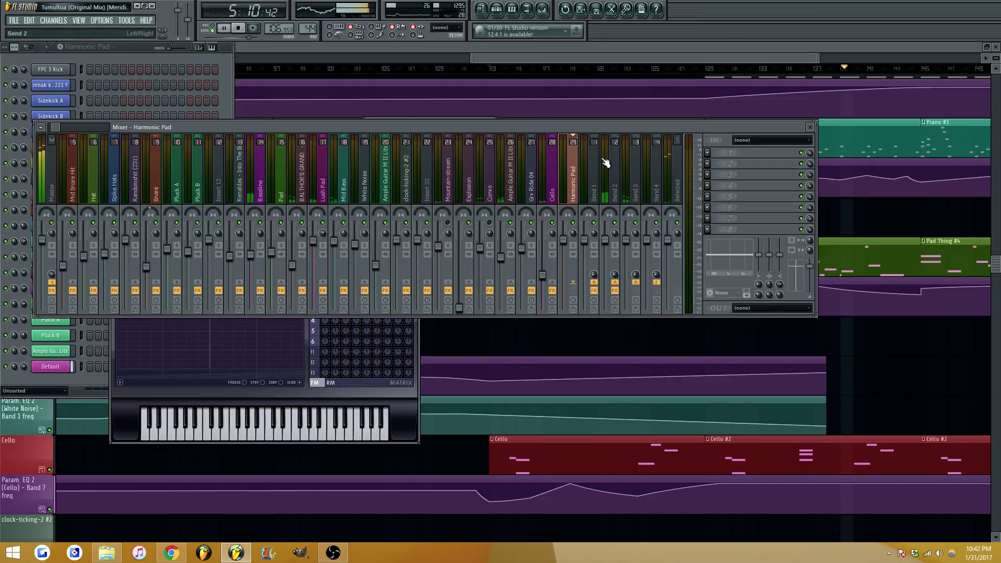
{"action": "left_click_drag", "start_coordinate": [571, 243], "coordinate": [571, 275]}
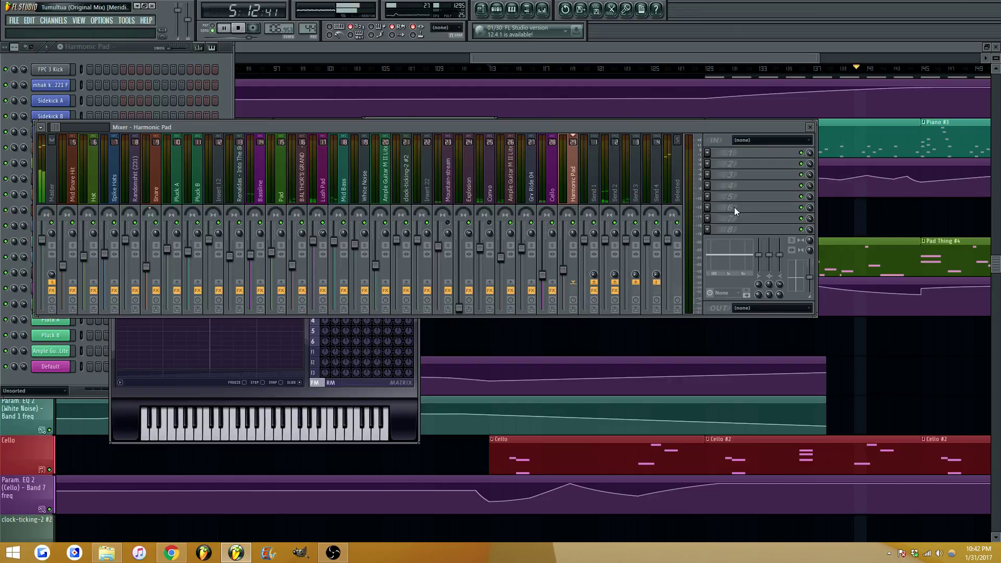
Add TB_Reverb_v3 in the Harmonic Pad's fifth effect slot with a 7.27 s tail and 79.5% size, and adjust wet mix and high pass
{"action": "left_click", "coordinate": [706, 196]}
{"action": "left_click", "coordinate": [959, 39]}
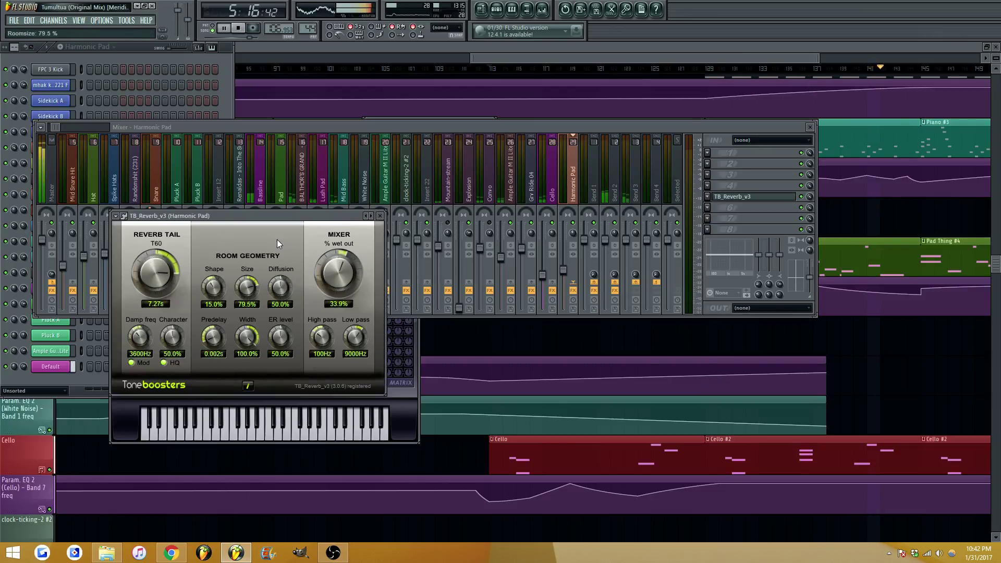
{"action": "left_click_drag", "start_coordinate": [332, 271], "coordinate": [331, 270]}
{"action": "left_click_drag", "start_coordinate": [327, 335], "coordinate": [340, 374]}
{"action": "key", "text": "Escape"}
{"action": "key", "text": "Escape"}
Paste the copied Pad Thing #3 notes into the Harmonic Pad piano roll, play them from bar 113, and reopen its Sytrus
{"action": "key", "text": "space"}
{"action": "key", "text": "F5"}
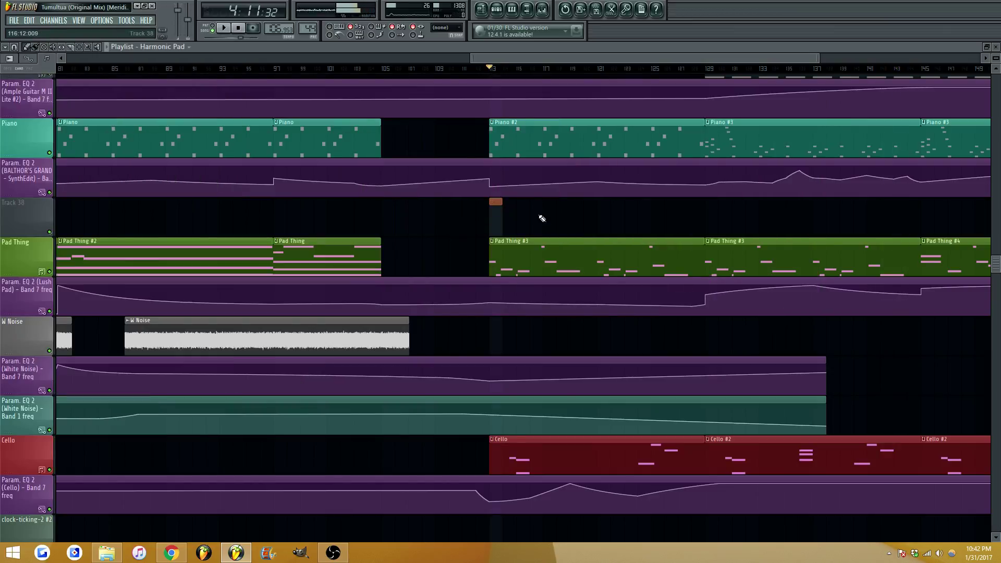
{"action": "key", "text": "F6"}
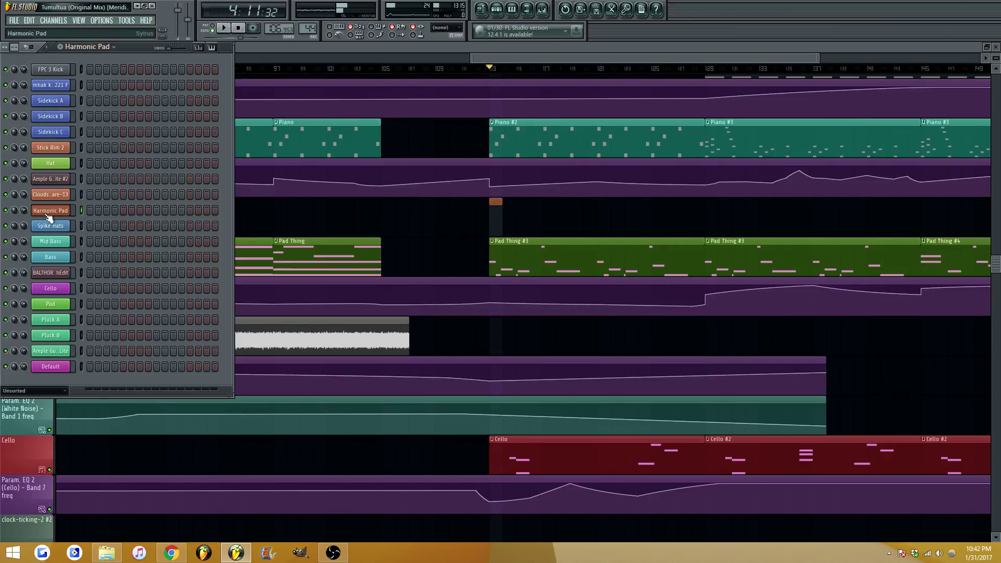
{"action": "right_click", "coordinate": [48, 213]}
{"action": "left_click", "coordinate": [91, 211]}
{"action": "key", "text": "space"}
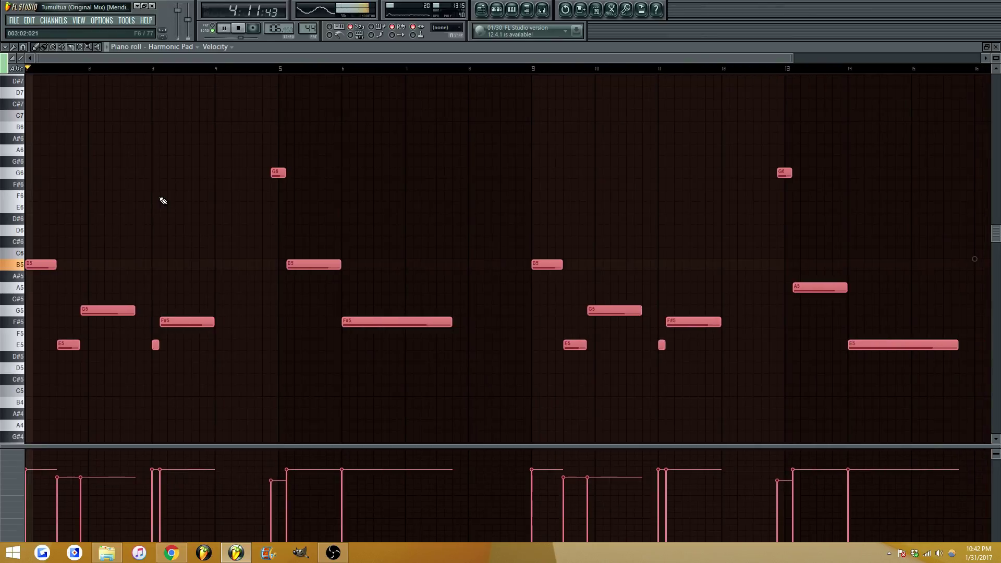
{"action": "key", "text": "F7"}
{"action": "left_click", "coordinate": [52, 212]}
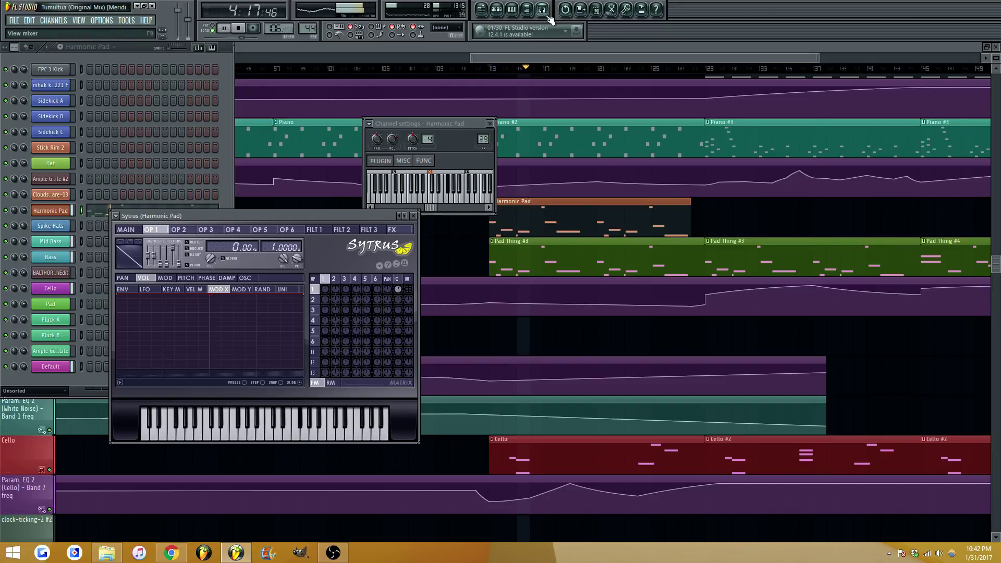
Lower the wet output of the Harmonic Pad's TB_Reverb_v3 to 45.9% and set its reverb tail to 7.44 s
{"action": "key", "text": "F9"}
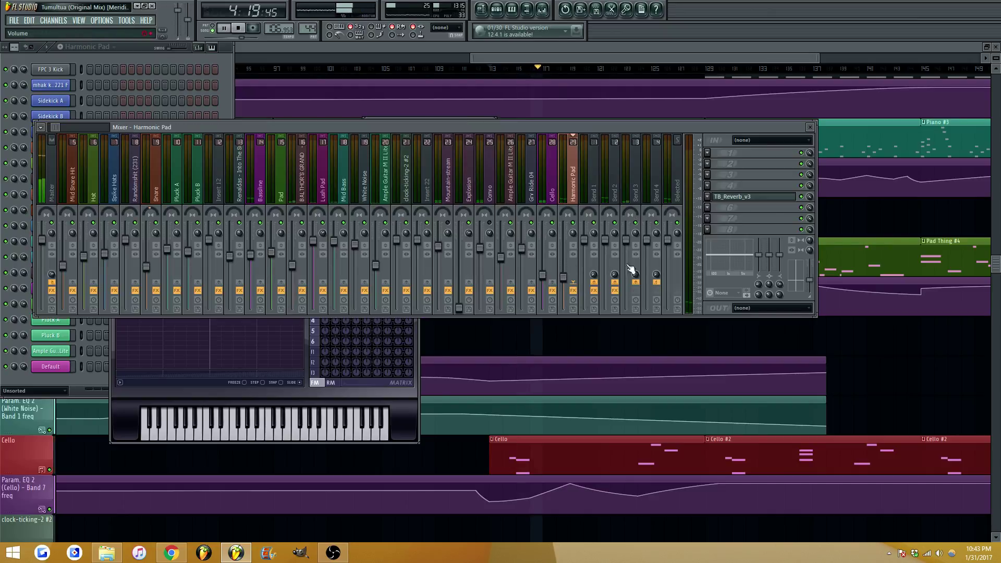
{"action": "left_click", "coordinate": [774, 198]}
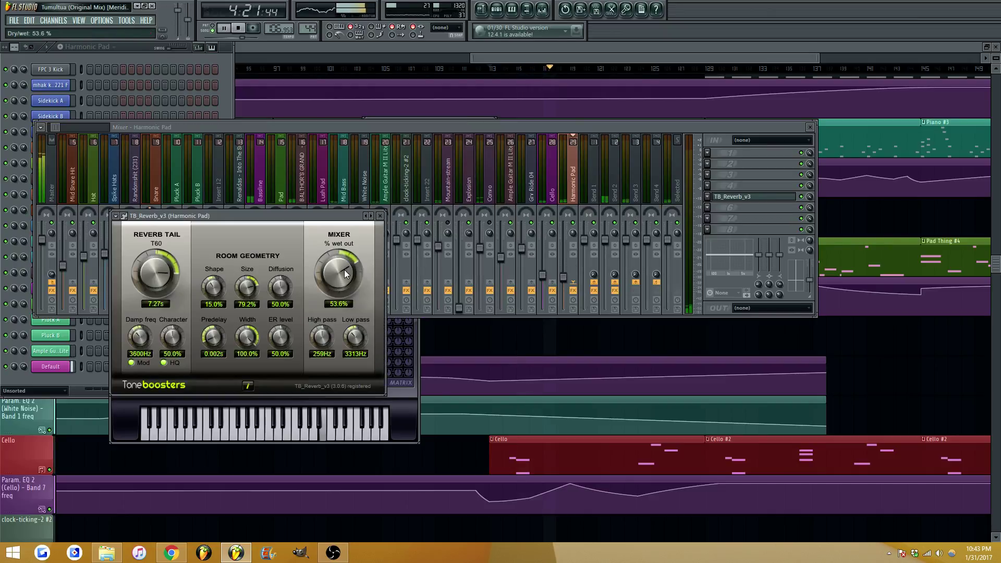
{"action": "left_click_drag", "start_coordinate": [343, 270], "coordinate": [337, 284]}
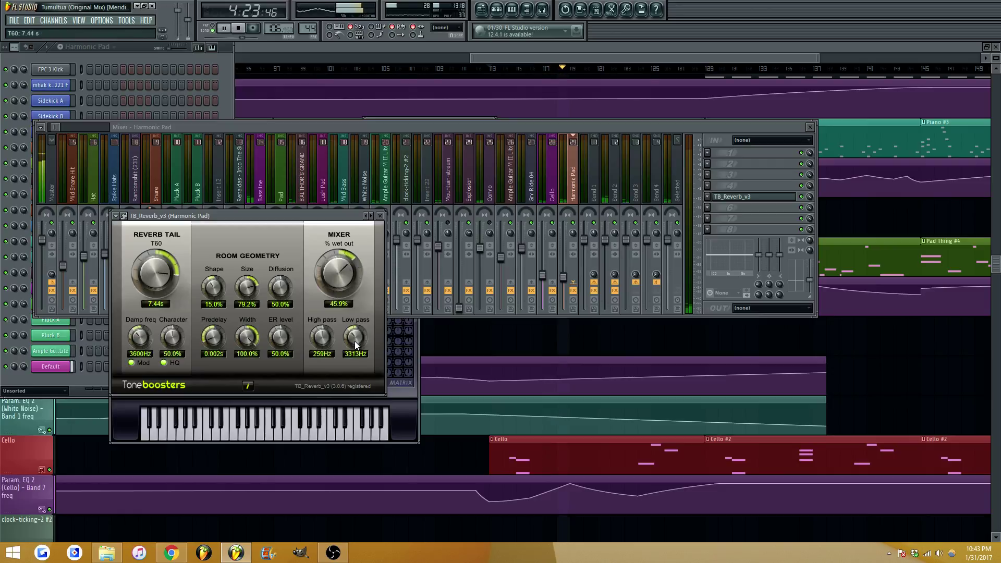
{"action": "key", "text": "Escape"}
{"action": "key", "text": "Escape"}
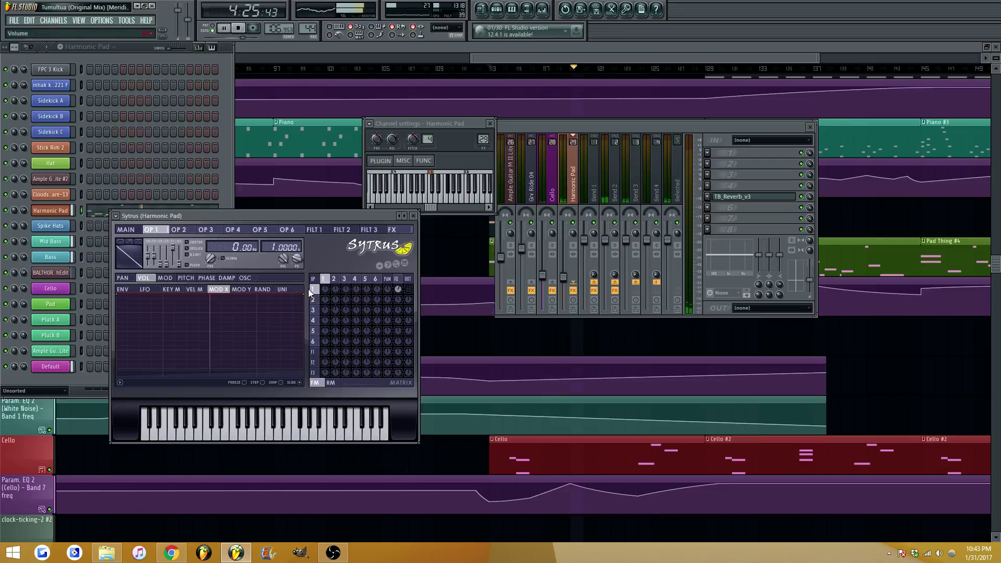
Check Sytrus's effects and main settings, and reshape the operator 1 waveform with its oscillator shape sliders
{"action": "left_click", "coordinate": [390, 229]}
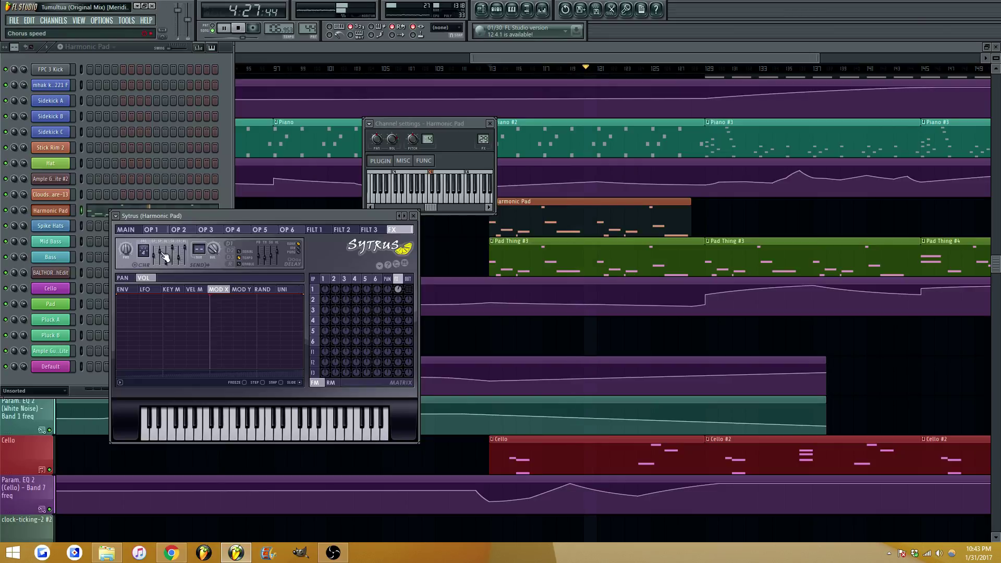
{"action": "left_click", "coordinate": [136, 230]}
{"action": "left_click_drag", "start_coordinate": [253, 251], "coordinate": [253, 245]}
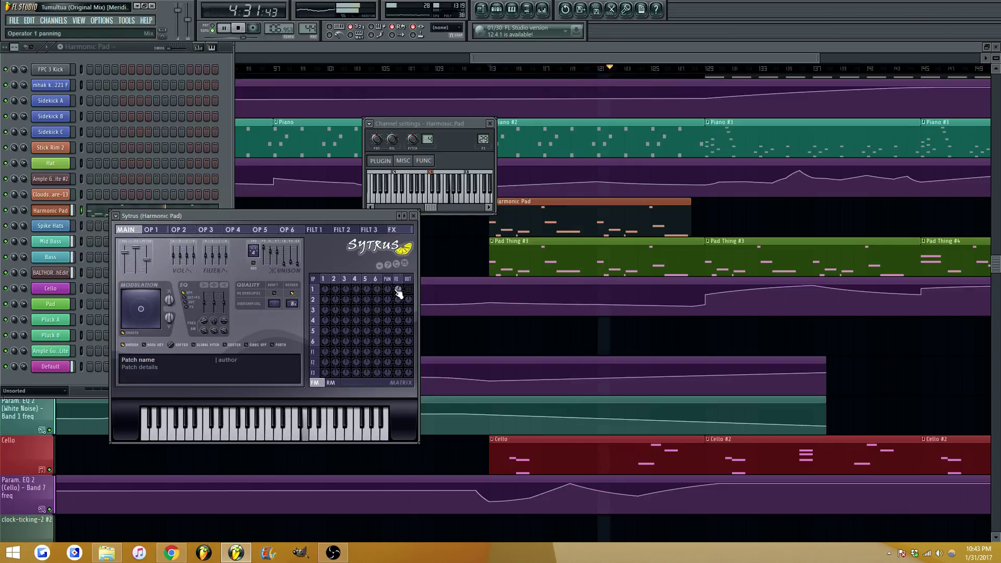
{"action": "left_click", "coordinate": [166, 230]}
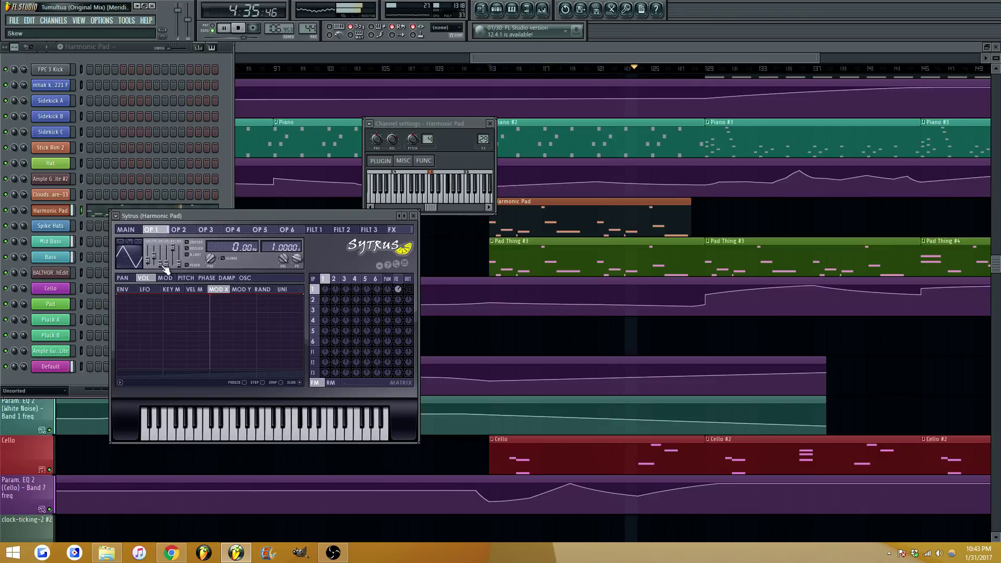
{"action": "mouse_move", "coordinate": [161, 265]}
{"action": "left_mouse_down"}
{"action": "mouse_move", "coordinate": [161, 254]}
{"action": "mouse_move", "coordinate": [149, 256]}
{"action": "left_mouse_up"}
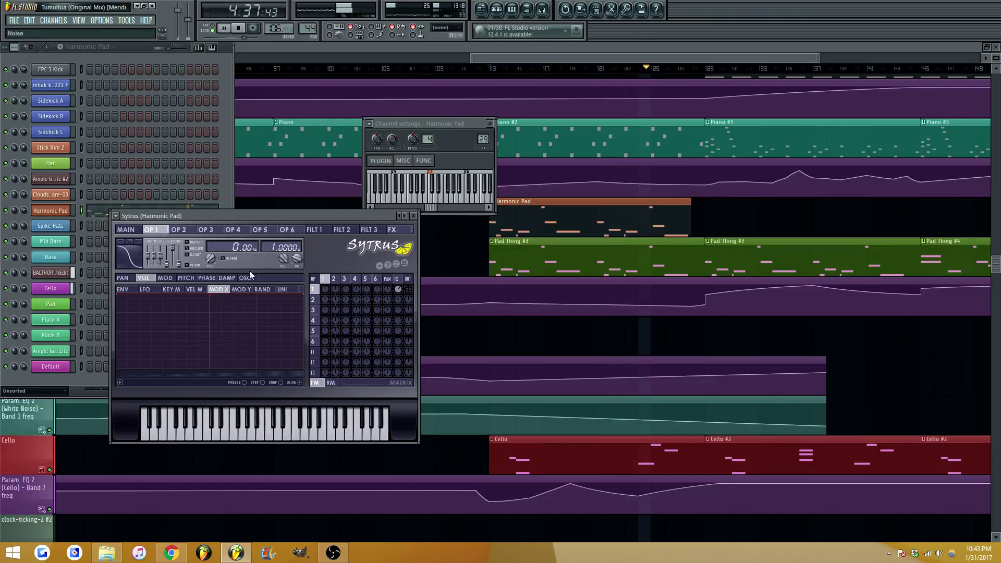
Modulate operator 1 with operator 3 at 12% and raise operator 3's sine shaper to 60%
{"action": "left_click_drag", "start_coordinate": [347, 294], "coordinate": [349, 291]}
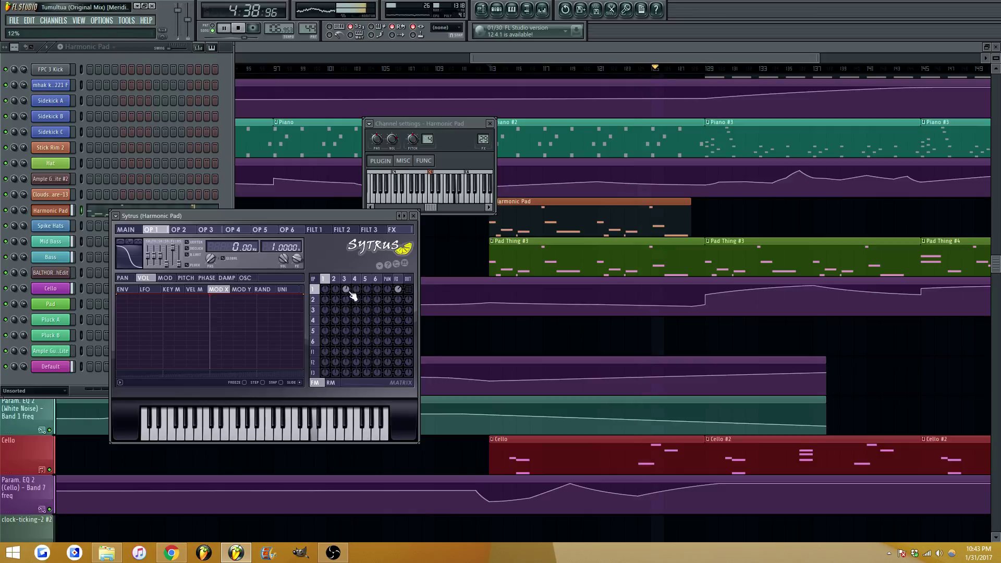
{"action": "left_click", "coordinate": [214, 232]}
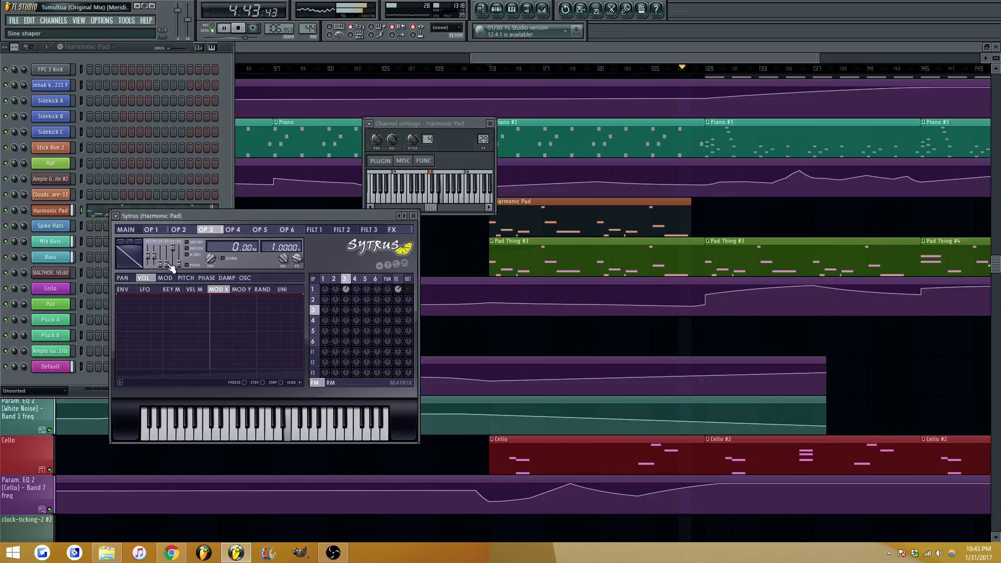
{"action": "left_click_drag", "start_coordinate": [168, 265], "coordinate": [167, 254]}
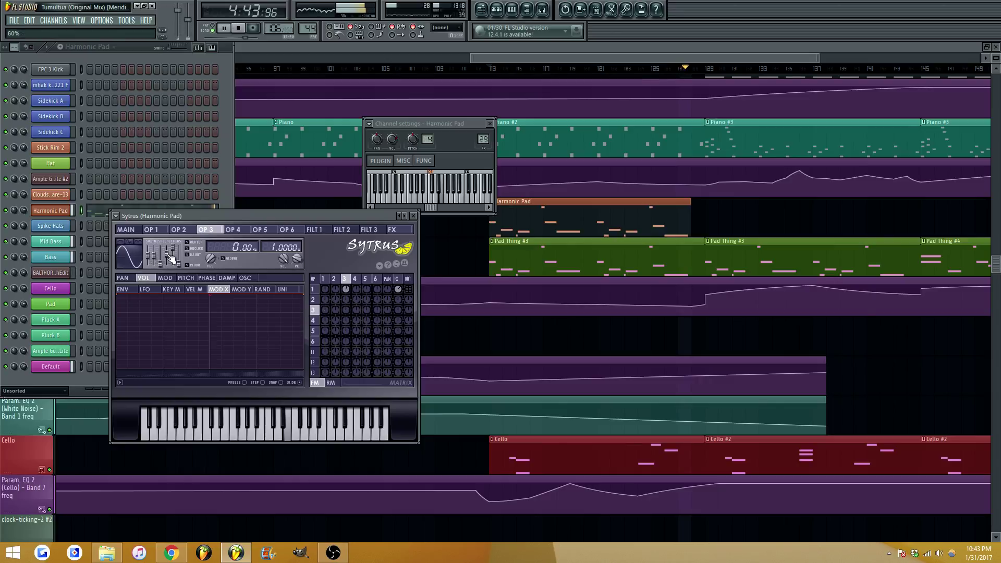
Add Fruity Parametric EQ 2 in the Harmonic Pad's second effect slot and make band 1 a high pass with a raised cutoff
{"action": "left_click", "coordinate": [542, 9]}
{"action": "left_click", "coordinate": [727, 163]}
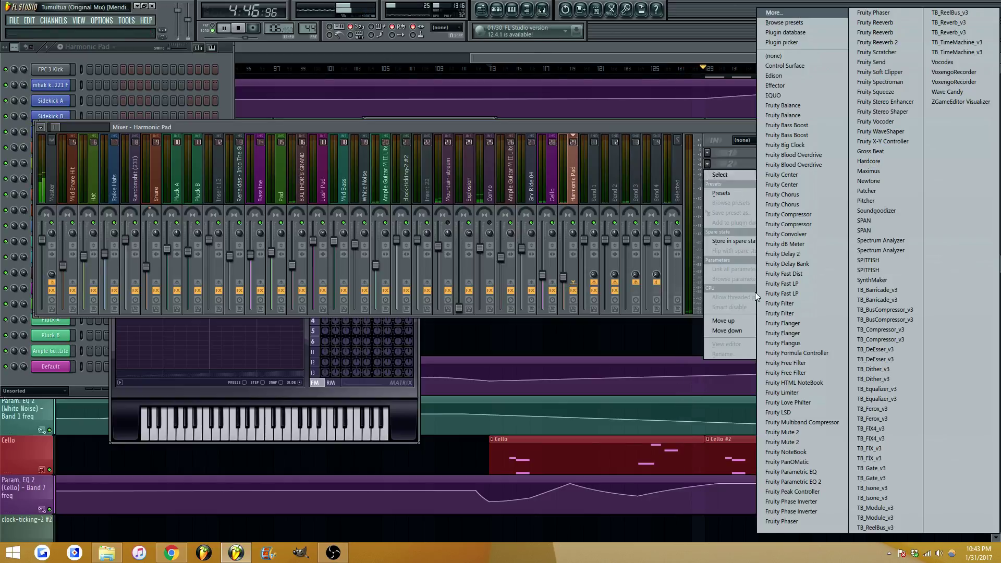
{"action": "left_click", "coordinate": [802, 481]}
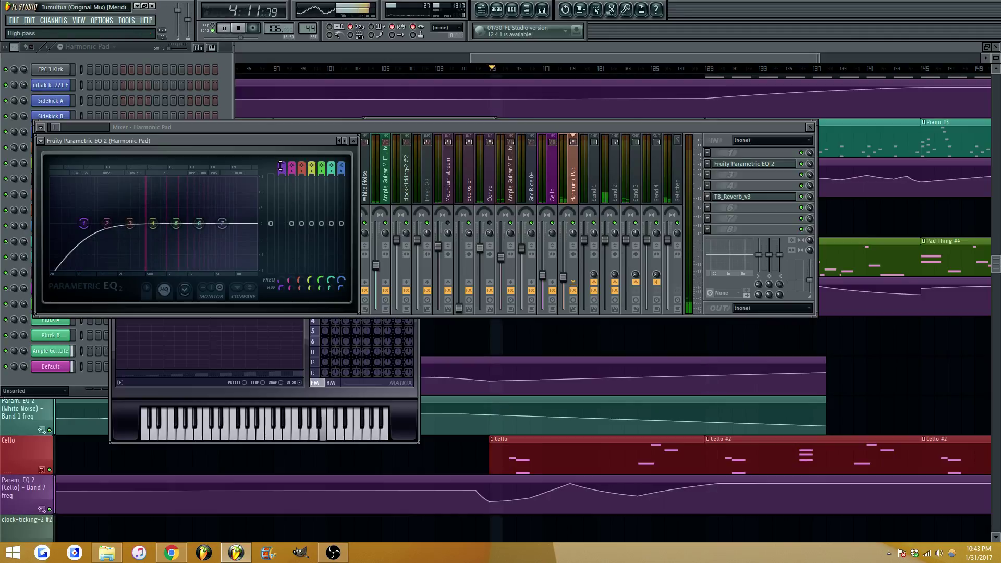
{"action": "left_click_drag", "start_coordinate": [83, 223], "coordinate": [141, 223]}
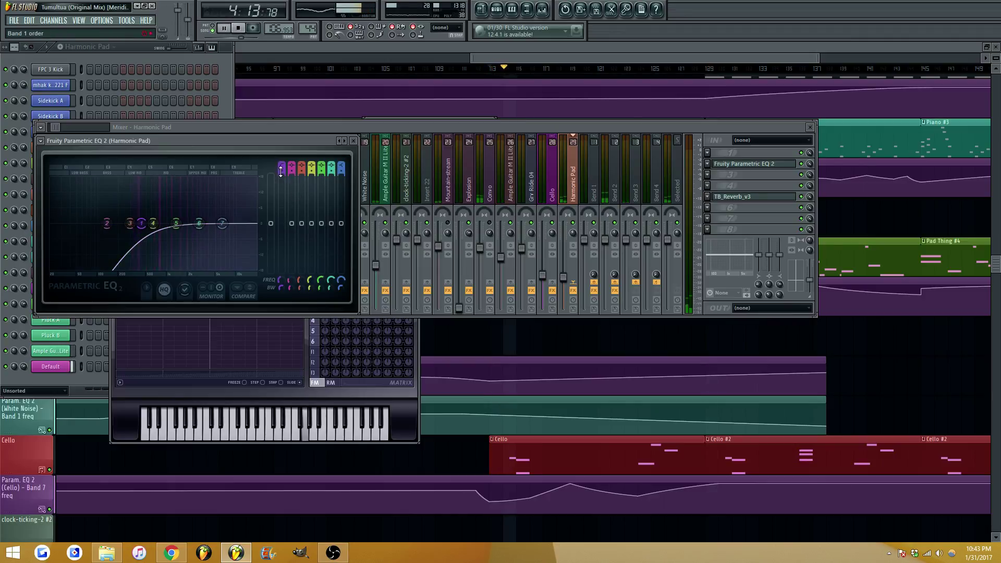
{"action": "left_click_drag", "start_coordinate": [280, 171], "coordinate": [281, 161]}
{"action": "left_click_drag", "start_coordinate": [142, 223], "coordinate": [144, 226]}
{"action": "key", "text": "Escape"}
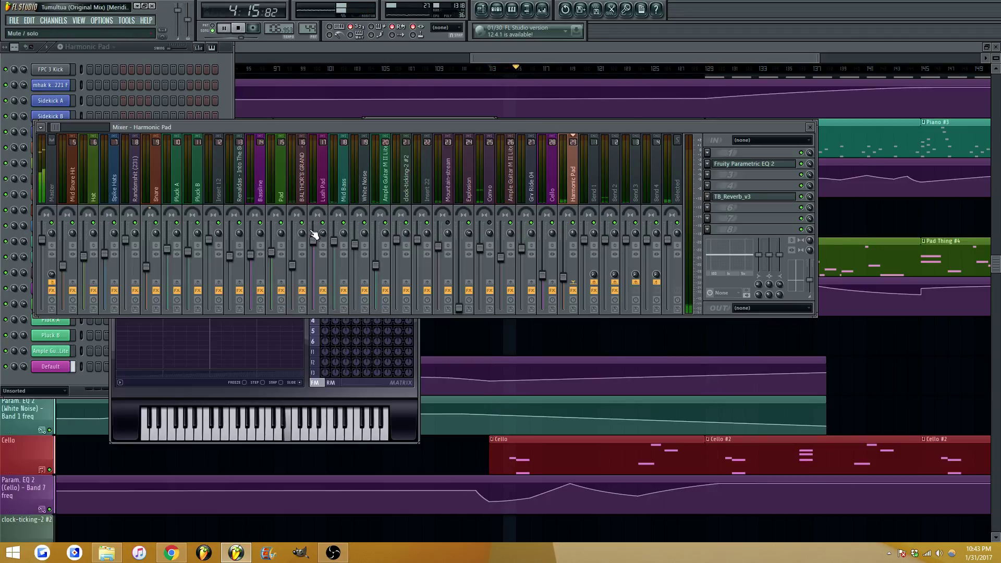
{"action": "key", "text": "F9"}
Modulate operator 3 with operator 2 at 17%, set operator 2's frequency ratio to 0.5000, and reshape its waveform
{"action": "left_click", "coordinate": [130, 229]}
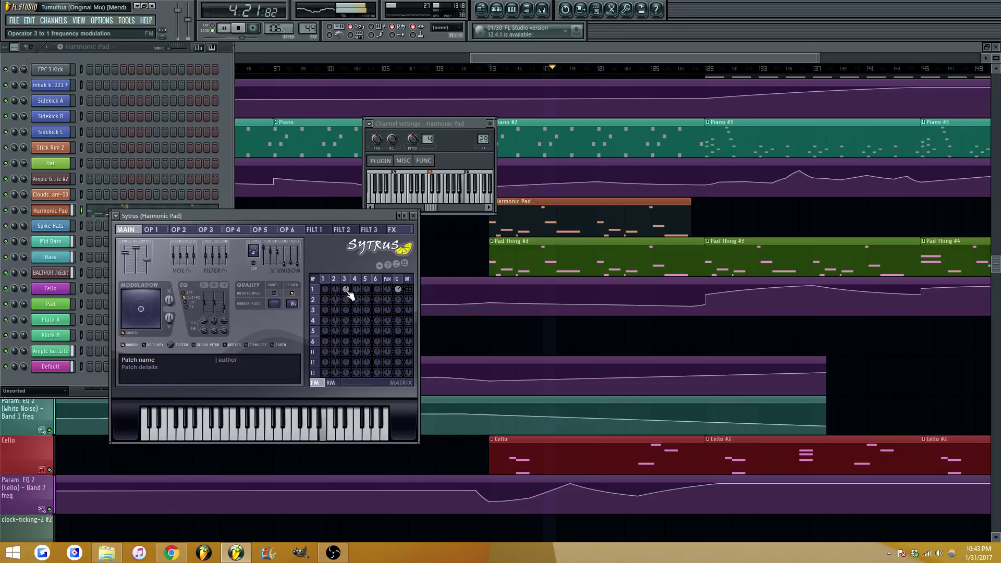
{"action": "left_click_drag", "start_coordinate": [336, 312], "coordinate": [336, 306]}
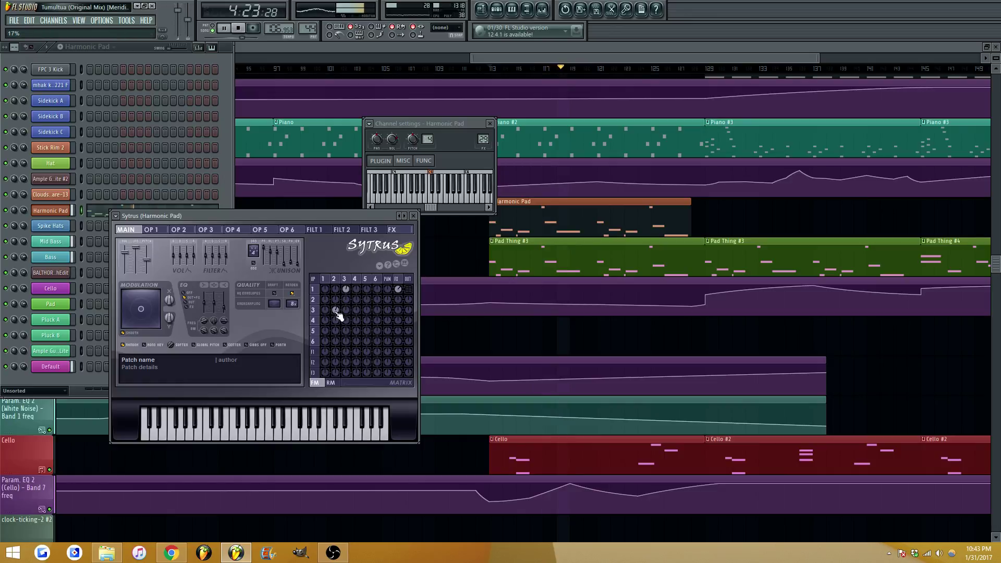
{"action": "left_click", "coordinate": [184, 231]}
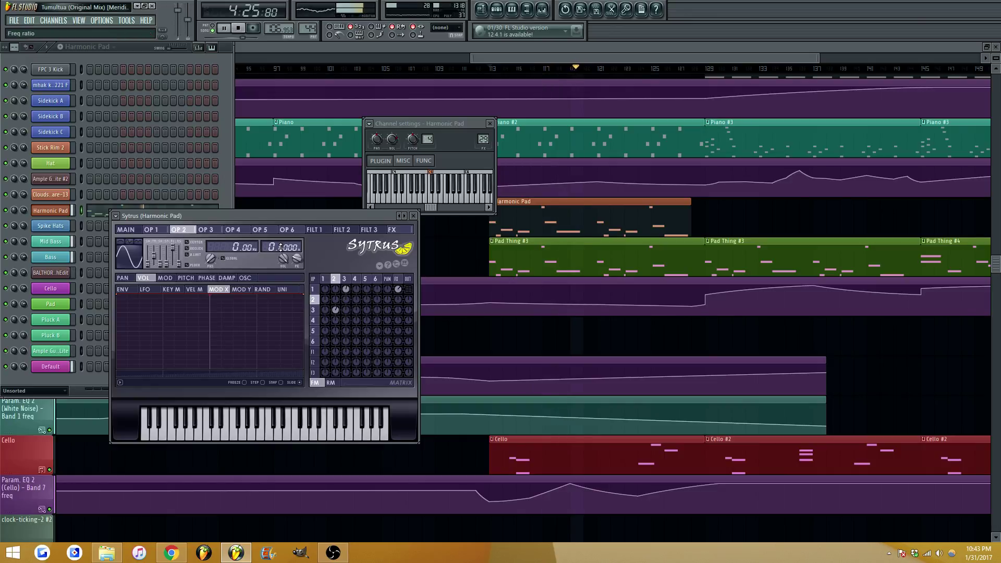
{"action": "left_click_drag", "start_coordinate": [281, 247], "coordinate": [281, 229]}
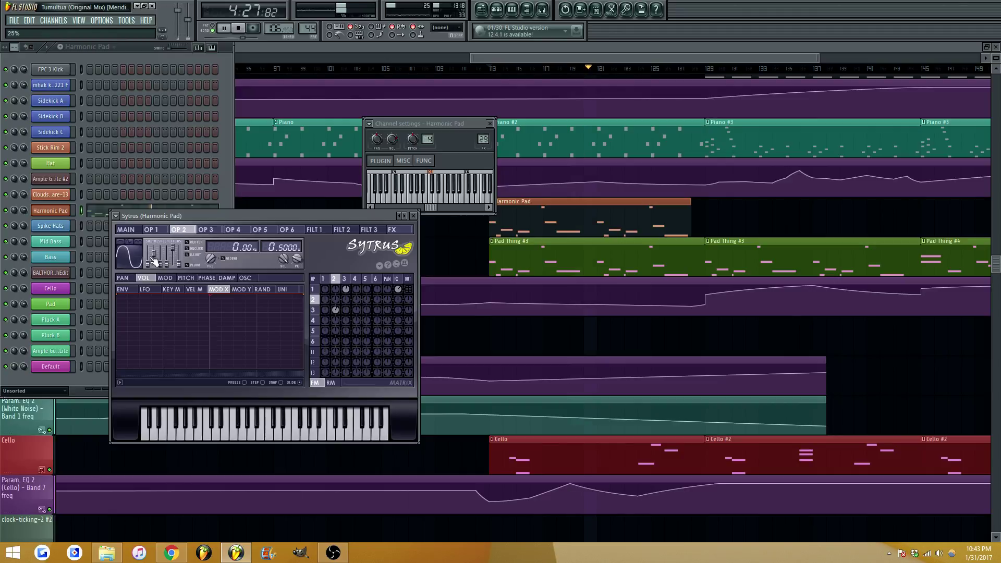
{"action": "mouse_move", "coordinate": [147, 263]}
{"action": "left_mouse_down"}
{"action": "mouse_move", "coordinate": [154, 255]}
{"action": "mouse_move", "coordinate": [166, 263]}
{"action": "left_mouse_up"}
Set operator 1's effects send to 80%, refine operator 2's waveform shape, and try sending operator 2 to the effects
{"action": "left_click", "coordinate": [397, 290]}
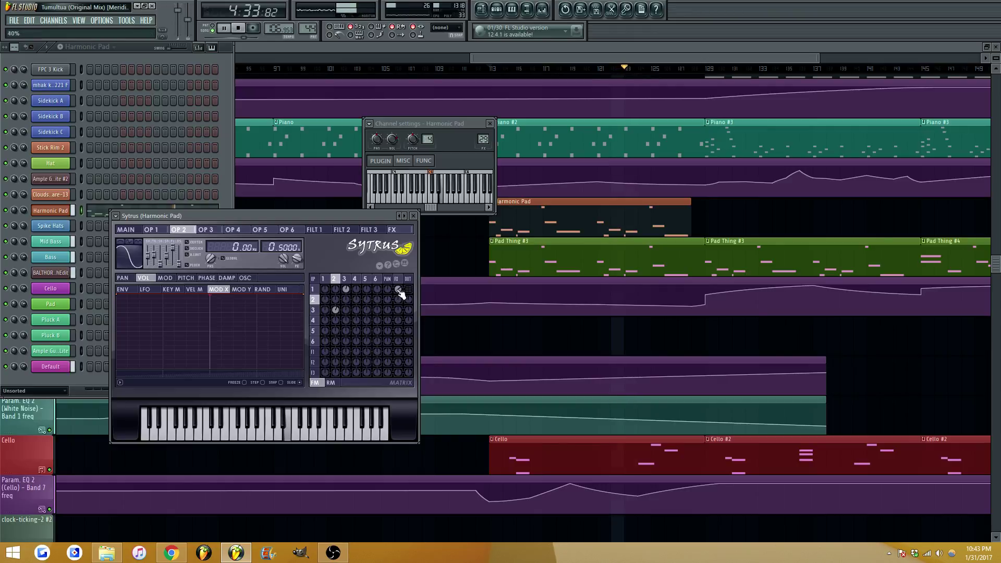
{"action": "left_click", "coordinate": [154, 255]}
{"action": "left_click", "coordinate": [129, 241]}
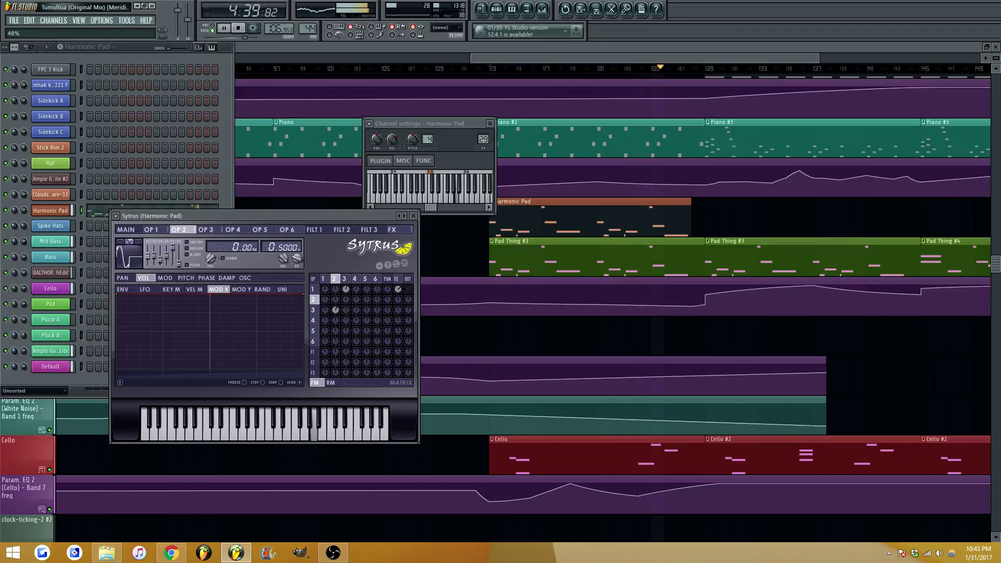
{"action": "left_click_drag", "start_coordinate": [398, 300], "coordinate": [397, 293]}
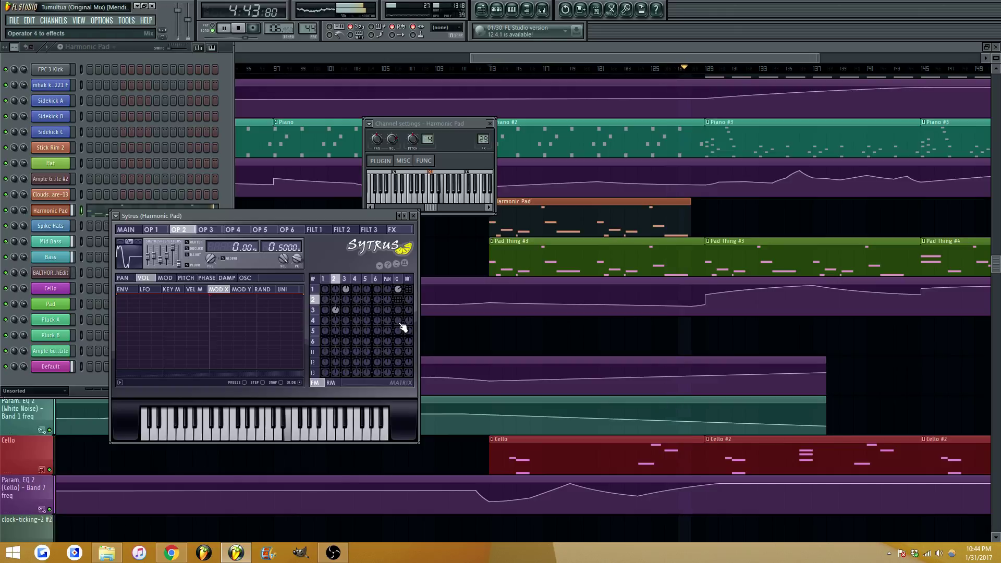
Send operator 4 to the effects, set its frequency ratio to 3.0000, and restart playback to hear it
{"action": "left_click_drag", "start_coordinate": [399, 322], "coordinate": [399, 313]}
{"action": "left_click", "coordinate": [237, 229]}
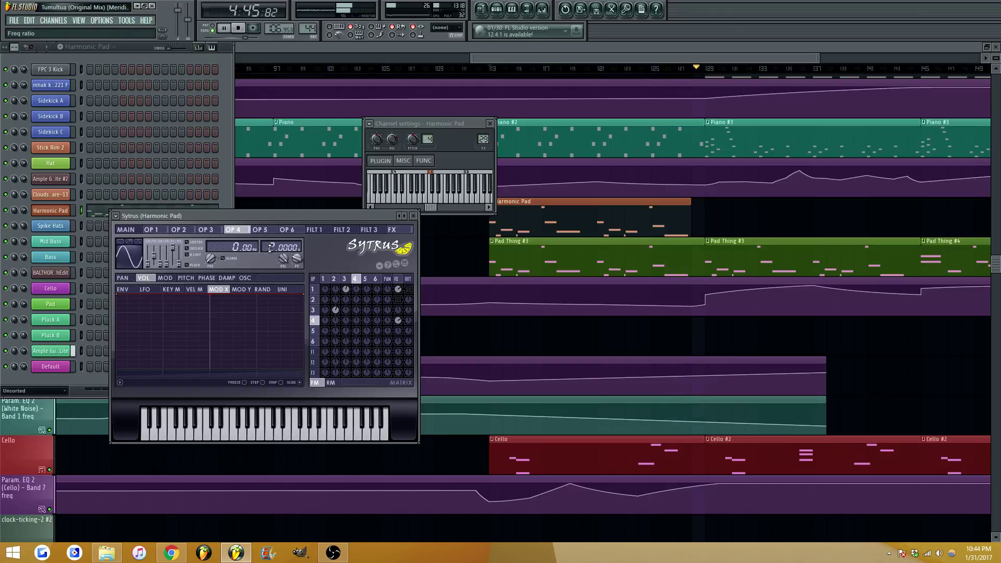
{"action": "left_click_drag", "start_coordinate": [269, 248], "coordinate": [269, 241]}
{"action": "left_click_drag", "start_coordinate": [398, 319], "coordinate": [398, 324]}
{"action": "key", "text": "space"}
{"action": "key", "text": "space"}
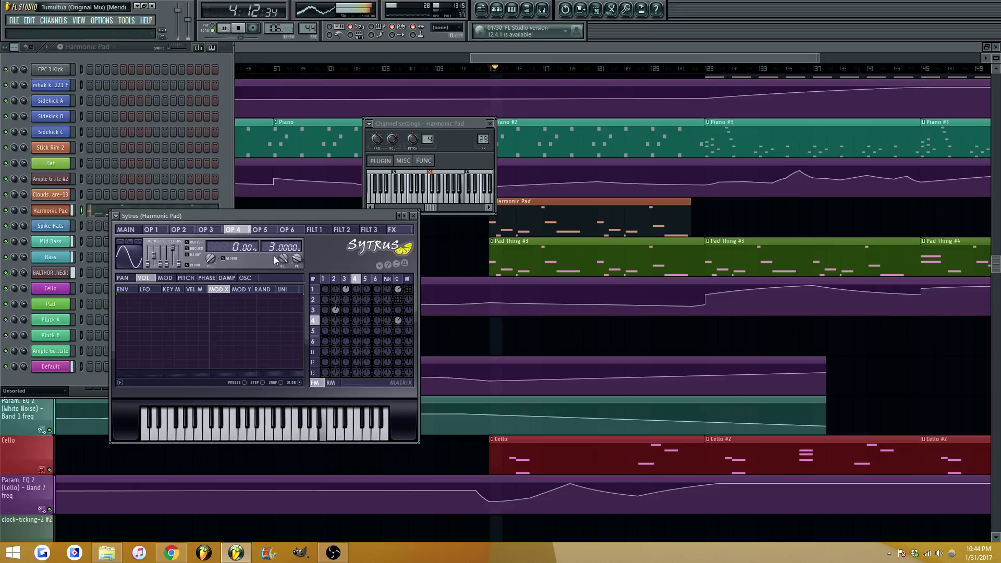
Reshape operator 4's waveform with the tension slider at 75%, return its ratio to 1.0000, and modulate it with operator 2
{"action": "left_click_drag", "start_coordinate": [148, 263], "coordinate": [154, 256]}
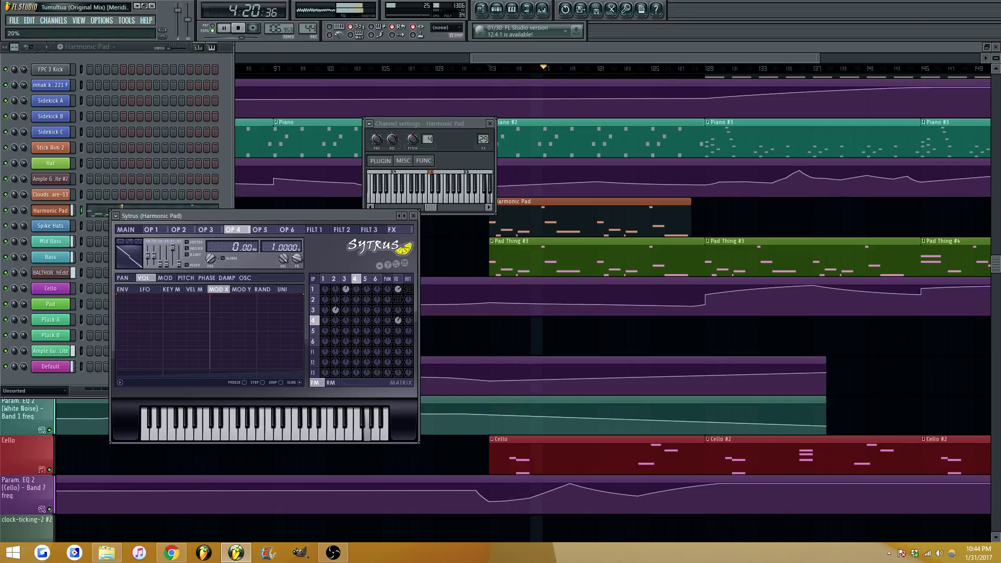
{"action": "left_click_drag", "start_coordinate": [358, 324], "coordinate": [357, 321]}
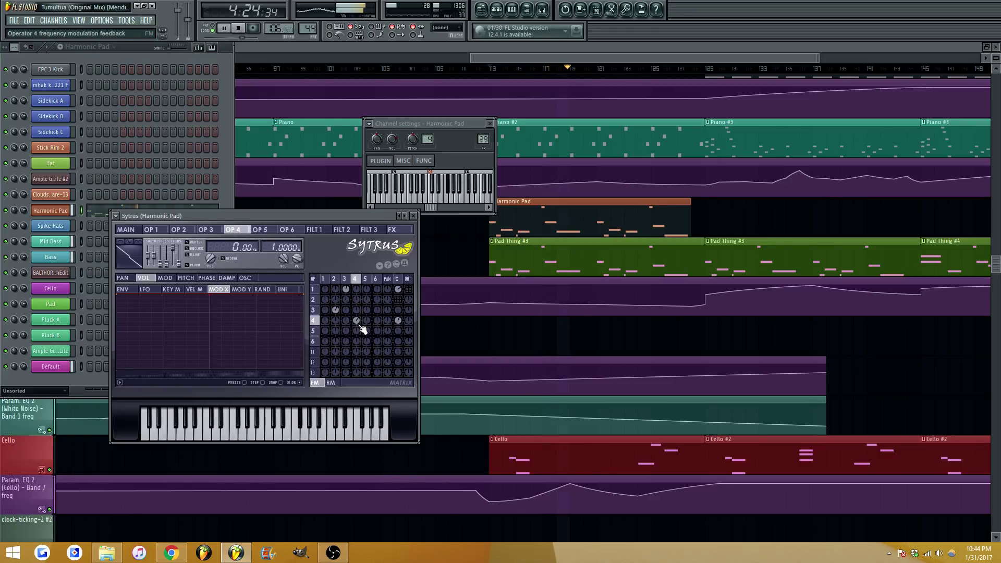
{"action": "mouse_move", "coordinate": [344, 321]}
{"action": "left_mouse_down"}
{"action": "mouse_move", "coordinate": [345, 313]}
{"action": "mouse_move", "coordinate": [345, 331]}
{"action": "mouse_move", "coordinate": [345, 320]}
{"action": "mouse_move", "coordinate": [335, 331]}
{"action": "left_mouse_up"}
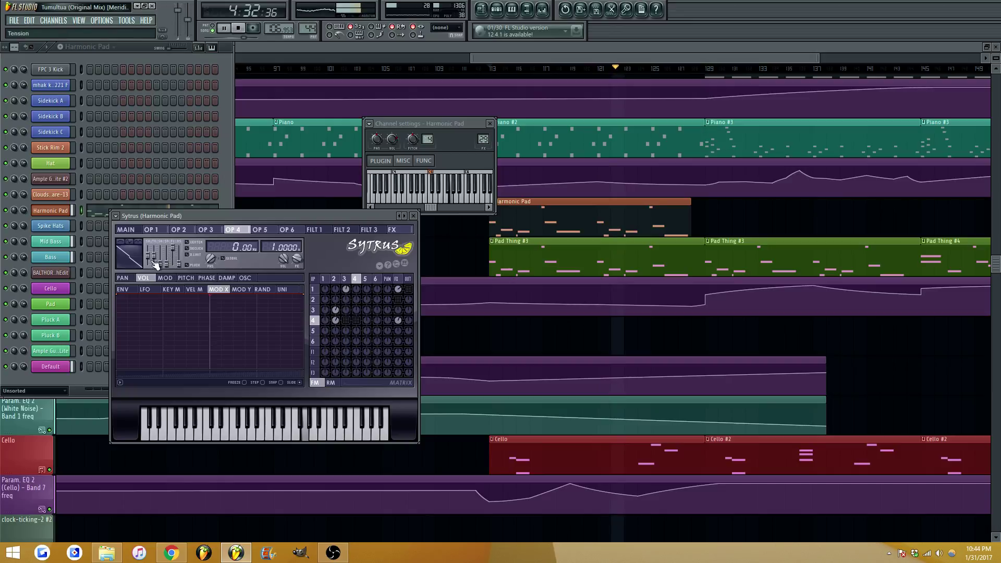
{"action": "left_click_drag", "start_coordinate": [154, 263], "coordinate": [151, 255]}
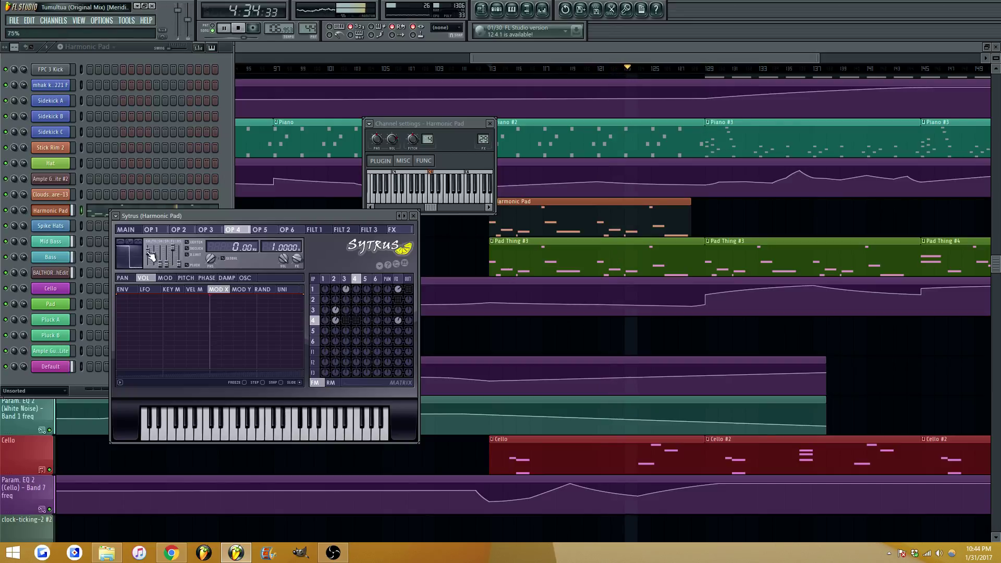
Set the Sytrus chorus slider to 90%, lower operator 4's effects send to 34%, and close the synth
{"action": "left_click", "coordinate": [388, 231]}
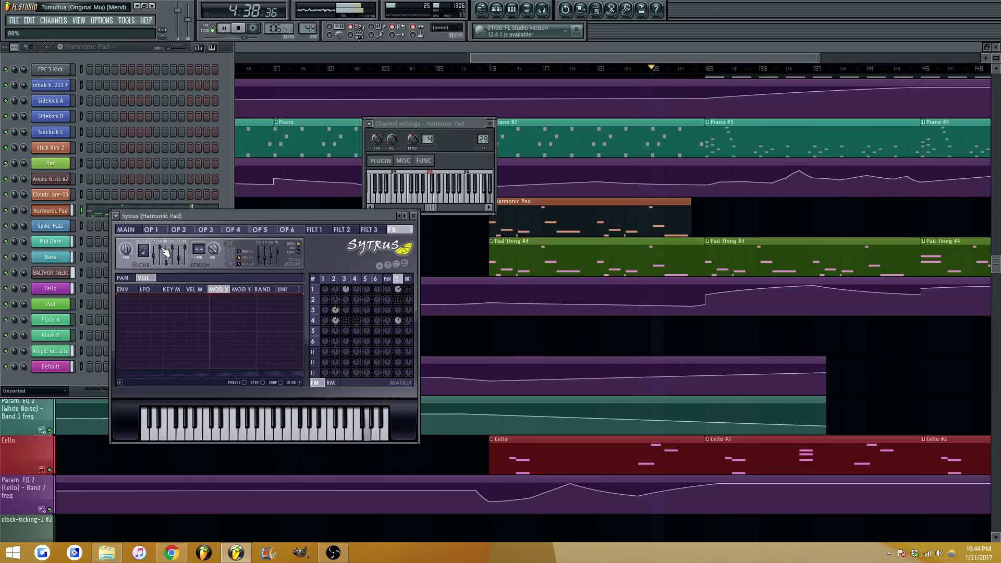
{"action": "left_click", "coordinate": [130, 230]}
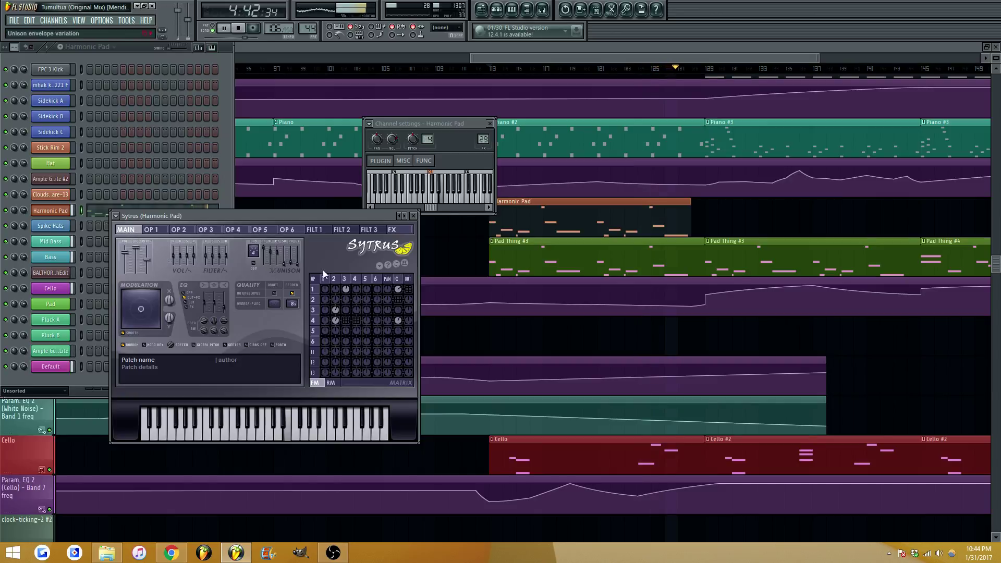
{"action": "left_click_drag", "start_coordinate": [398, 321], "coordinate": [401, 326]}
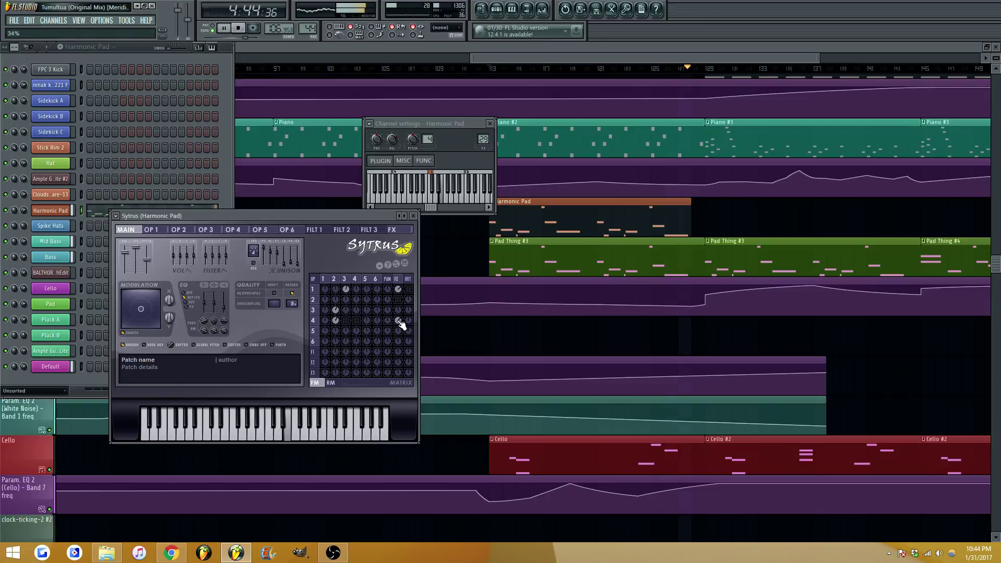
{"action": "key", "text": "Escape"}
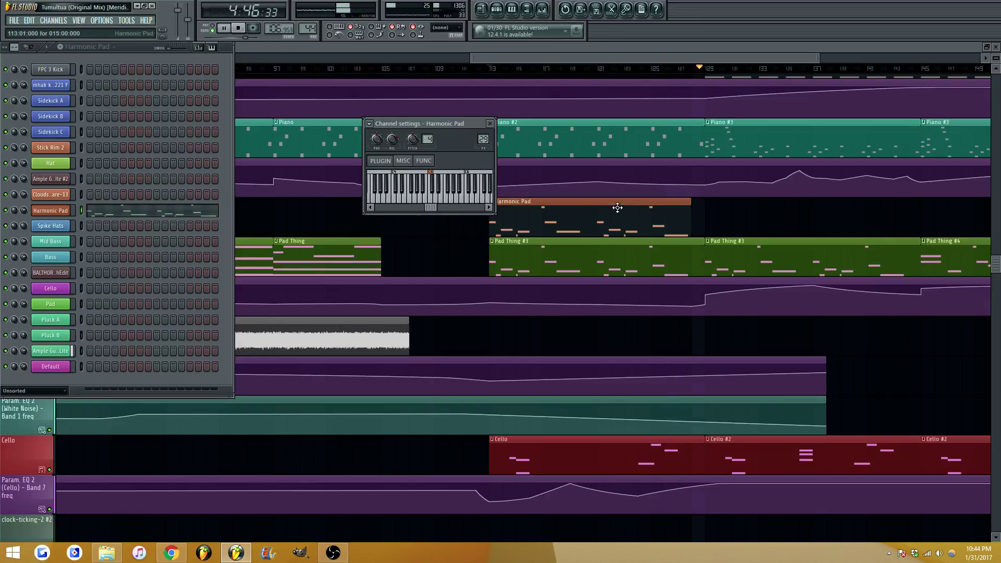
Duplicate the Harmonic Pad clip to bar 129 and resize the clips so they fill bars 113 to 145 without gaps
{"action": "left_click_drag", "start_coordinate": [617, 208], "coordinate": [767, 219], "text": "shift"}
{"action": "left_click_drag", "start_coordinate": [736, 213], "coordinate": [645, 217]}
{"action": "left_click_drag", "start_coordinate": [904, 211], "coordinate": [918, 211]}
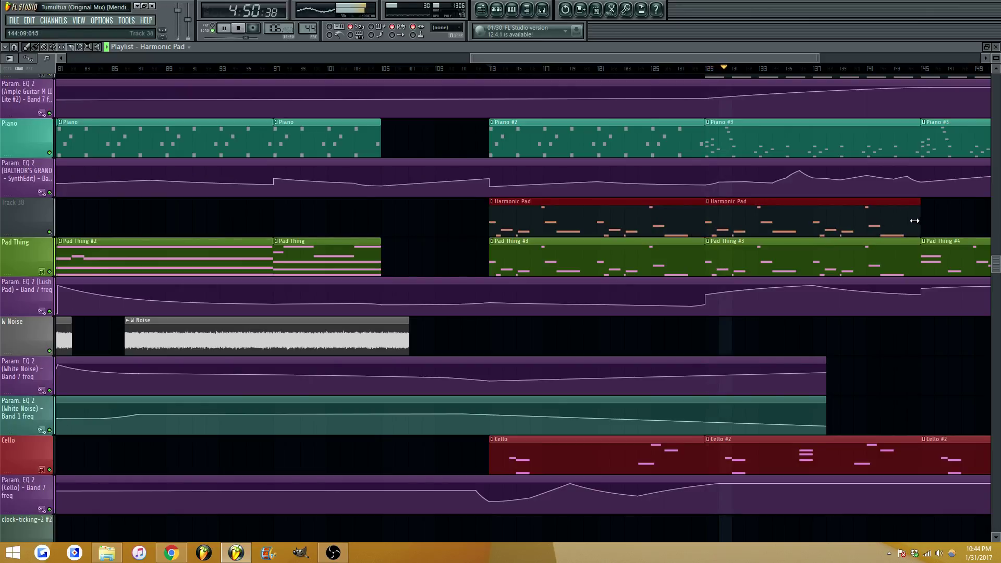
Examine the Harmonic Pad's note velocities, mixer track, Sytrus matrix and channel level settings
{"action": "double_click", "coordinate": [836, 213]}
{"action": "key", "text": "ctrl+a"}
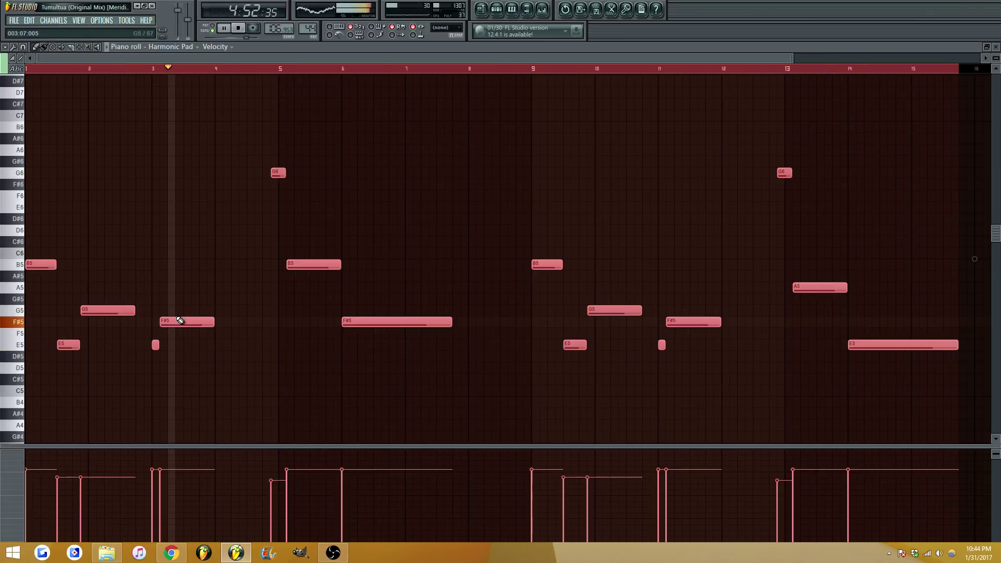
{"action": "key", "text": "Escape"}
{"action": "left_click", "coordinate": [542, 10]}
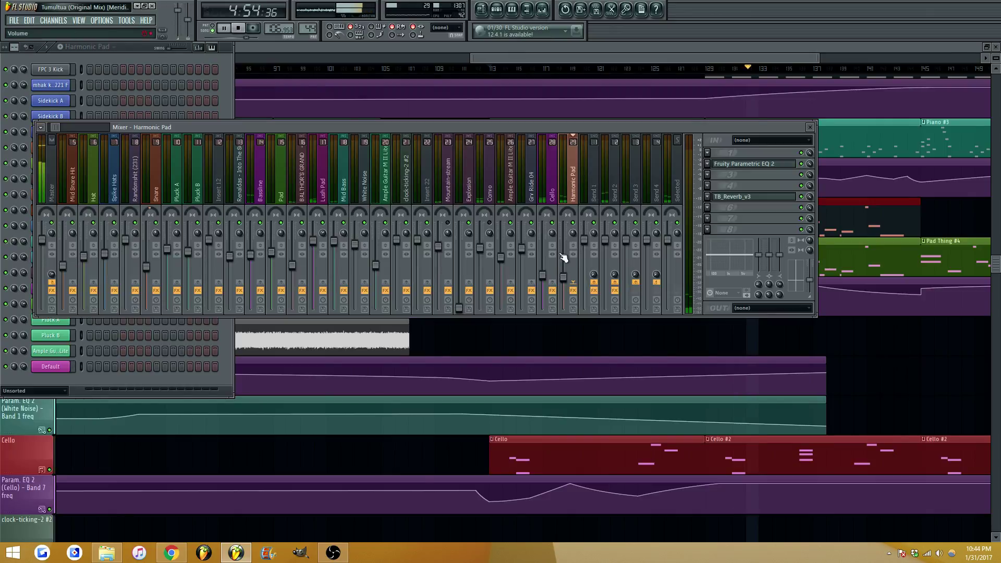
{"action": "key", "text": "F9"}
{"action": "left_click", "coordinate": [50, 210]}
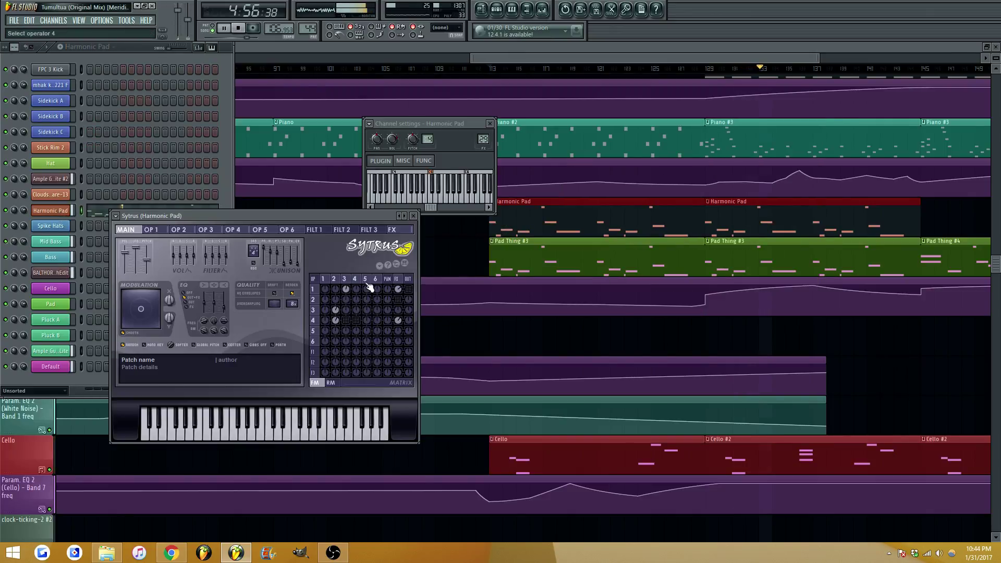
{"action": "left_click", "coordinate": [403, 161]}
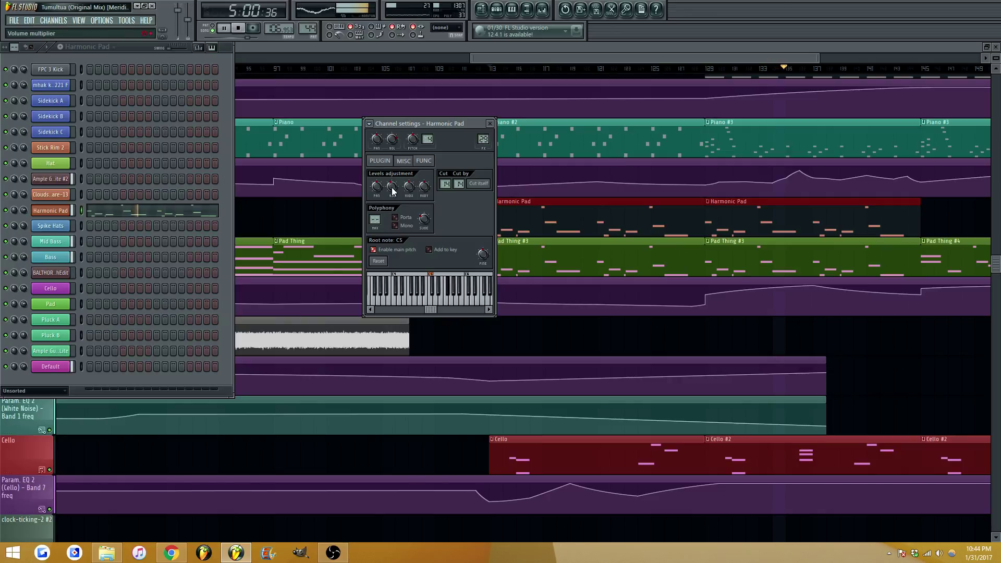
{"action": "key", "text": "Escape"}
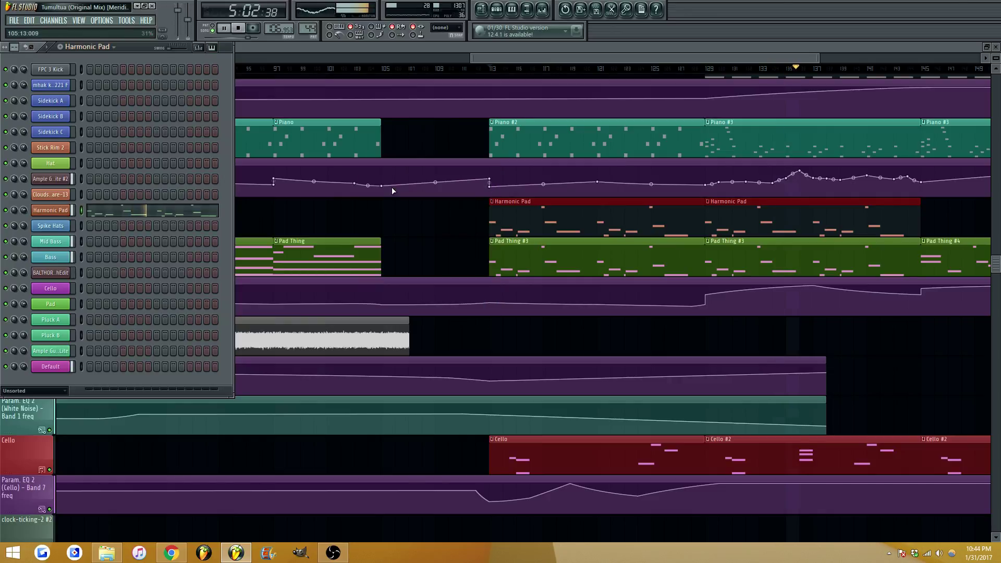
Duplicate the two Harmonic Pad clips to bar 145 so the layer continues directly after the existing clips
{"action": "left_click", "coordinate": [619, 56]}
{"action": "scroll", "coordinate": [618, 56], "scroll_direction": "down", "scroll_amount": 2}
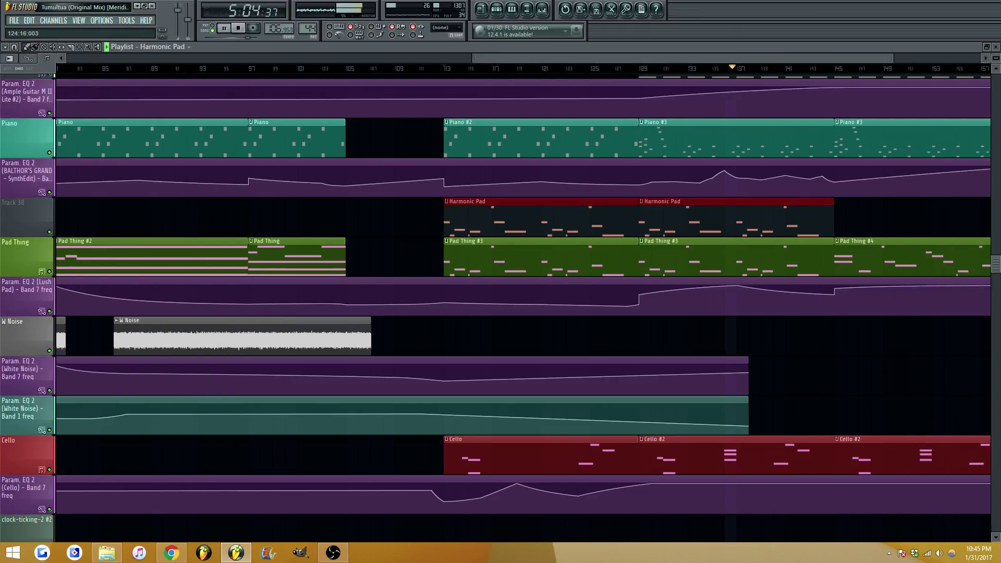
{"action": "left_click_drag", "start_coordinate": [466, 212], "coordinate": [790, 230]}
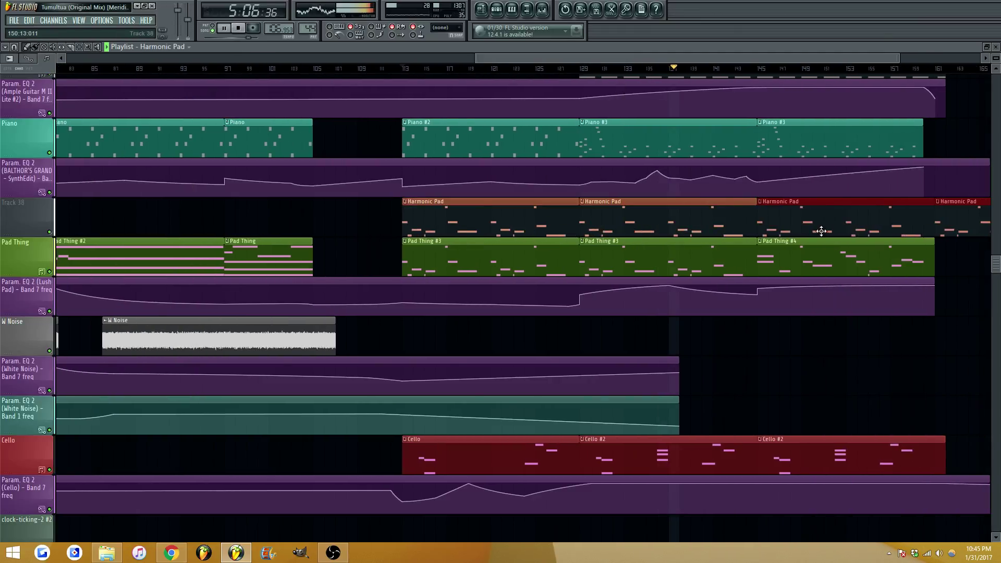
Raise the Harmonic Pad mixer fader to -10.0 dB
{"action": "left_click", "coordinate": [542, 9]}
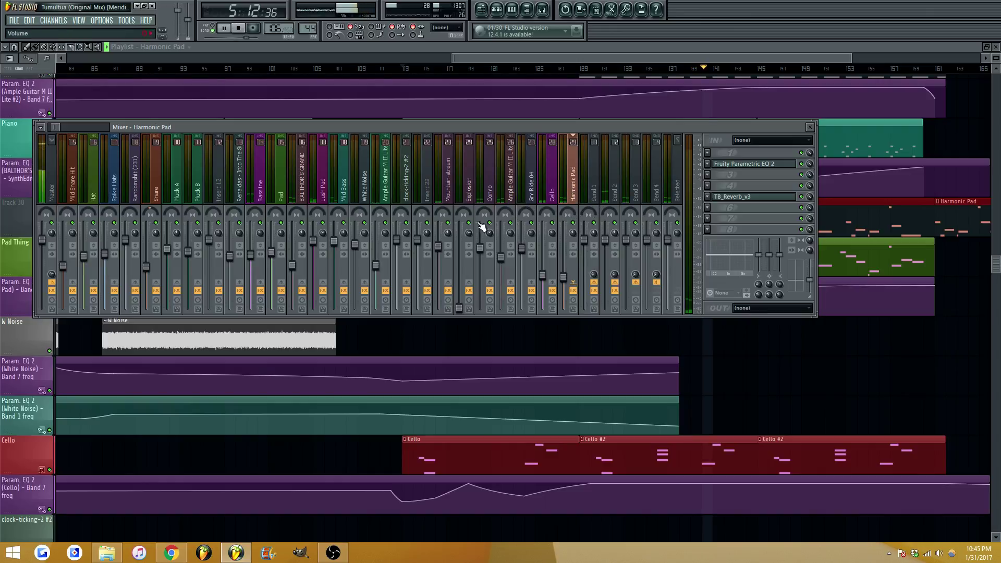
{"action": "key", "text": "F9"}
{"action": "scroll", "coordinate": [638, 68], "scroll_direction": "down", "scroll_amount": 1}
{"action": "scroll", "coordinate": [543, 78], "scroll_direction": "up", "scroll_amount": 1}
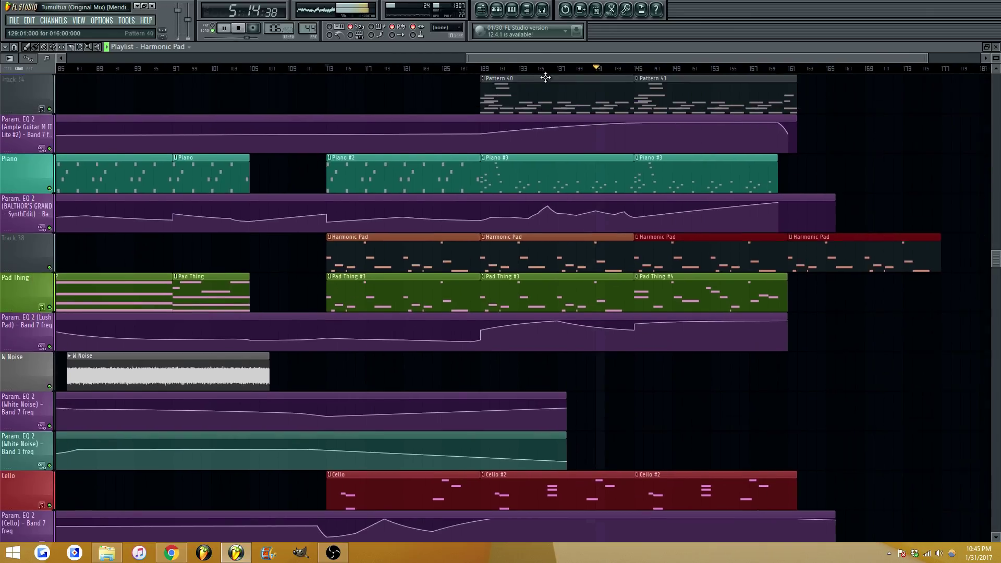
{"action": "left_click", "coordinate": [542, 9]}
{"action": "left_click_drag", "start_coordinate": [562, 277], "coordinate": [563, 269]}
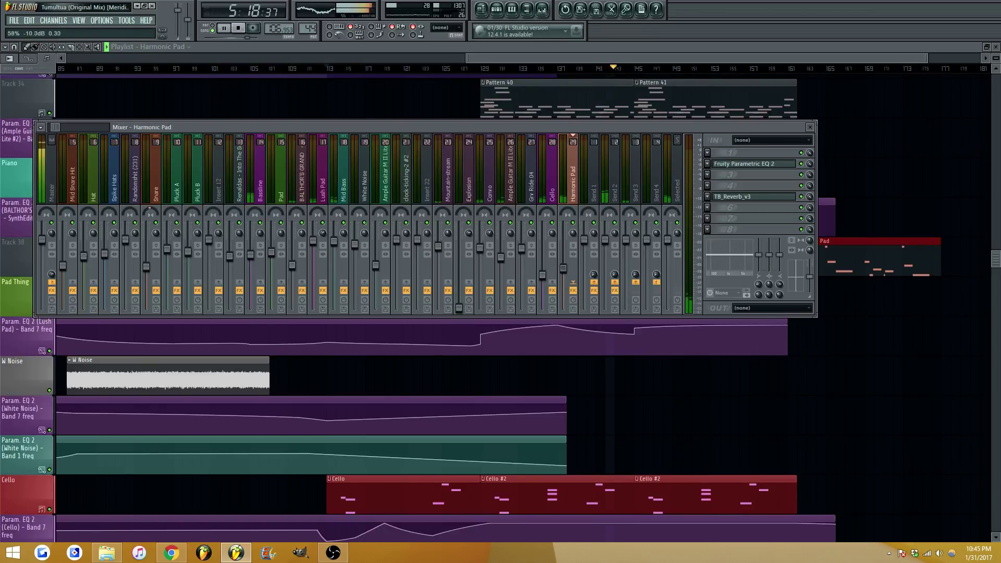
Add Fruity Parametric EQ 2 to effect slot 6 of the Harmonic Pad track and cut the mids with band 6
{"action": "left_click", "coordinate": [710, 208]}
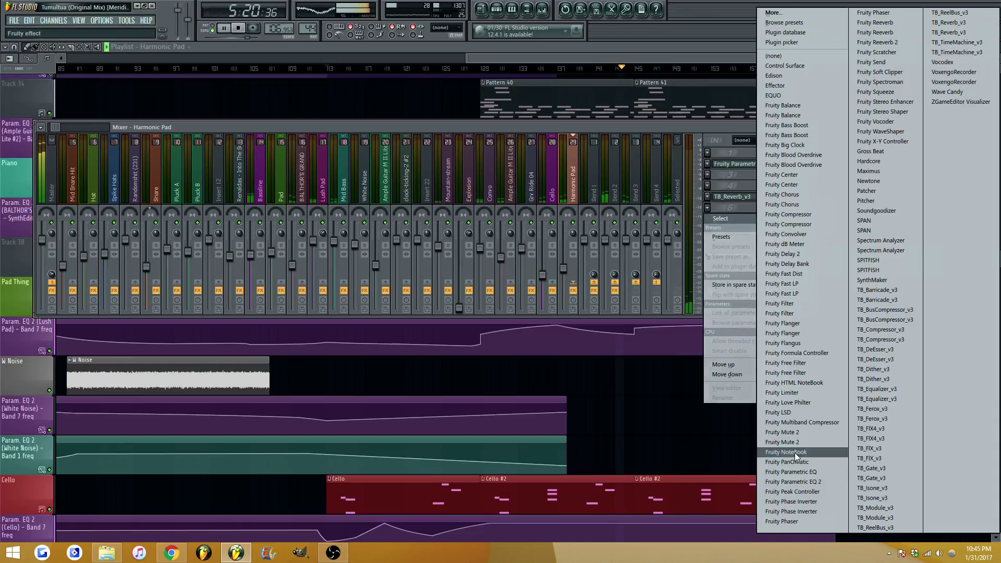
{"action": "left_click", "coordinate": [802, 480]}
{"action": "left_click_drag", "start_coordinate": [298, 323], "coordinate": [253, 333]}
{"action": "left_click", "coordinate": [453, 241]}
Refine the slot 6 EQ's mid dip and lower its band 7 high shelf, and raise the Harmonic Pad fader to -5.1 dB
{"action": "left_click_drag", "start_coordinate": [564, 269], "coordinate": [564, 267]}
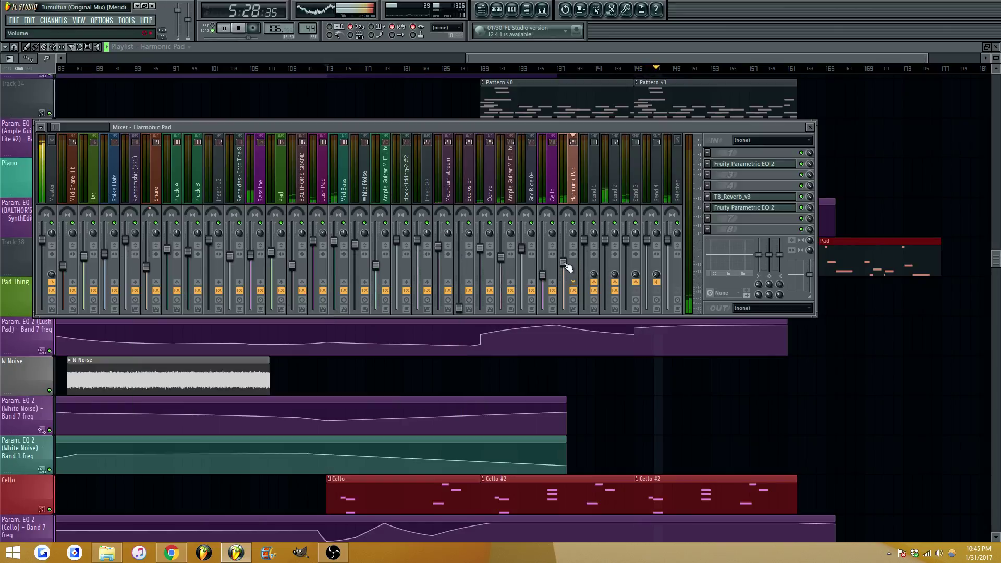
{"action": "left_click", "coordinate": [751, 208]}
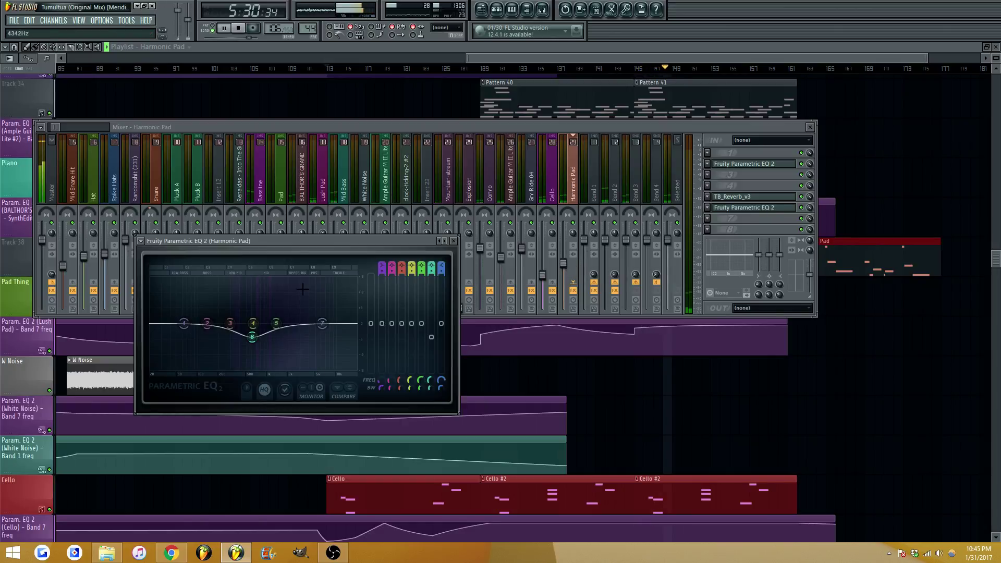
{"action": "left_click_drag", "start_coordinate": [279, 323], "coordinate": [251, 333]}
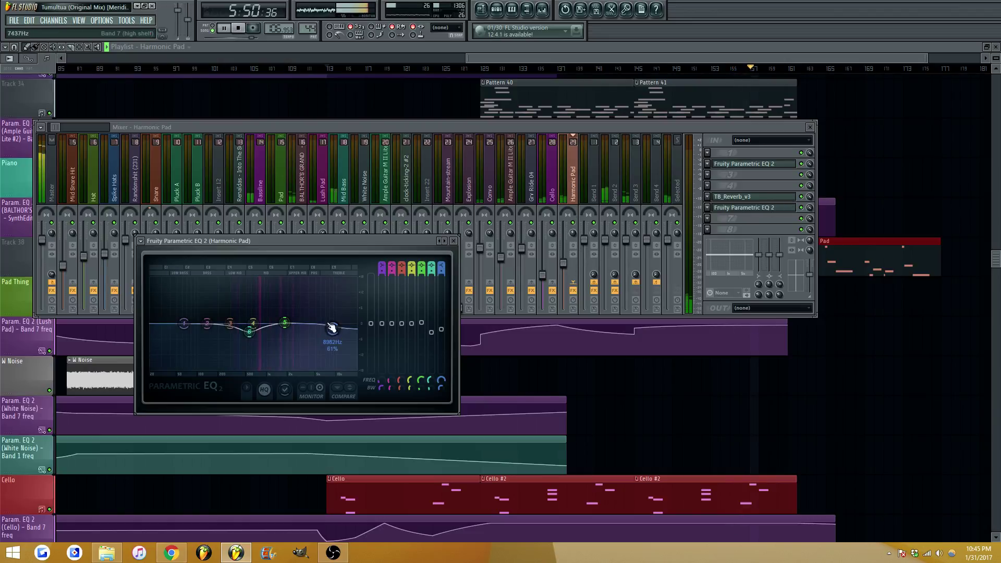
{"action": "left_click_drag", "start_coordinate": [332, 328], "coordinate": [326, 329]}
{"action": "mouse_move", "coordinate": [249, 332]}
{"action": "left_mouse_down"}
{"action": "mouse_move", "coordinate": [265, 333]}
{"action": "mouse_move", "coordinate": [254, 333]}
{"action": "left_mouse_up"}
{"action": "left_click_drag", "start_coordinate": [563, 264], "coordinate": [564, 255]}
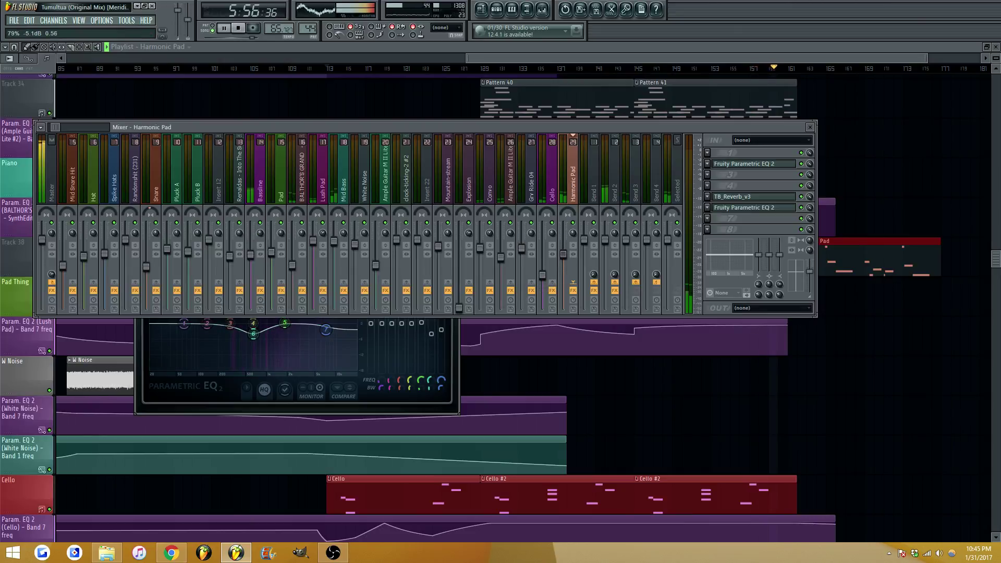
{"action": "key", "text": "F9"}
{"action": "key", "text": "Escape"}
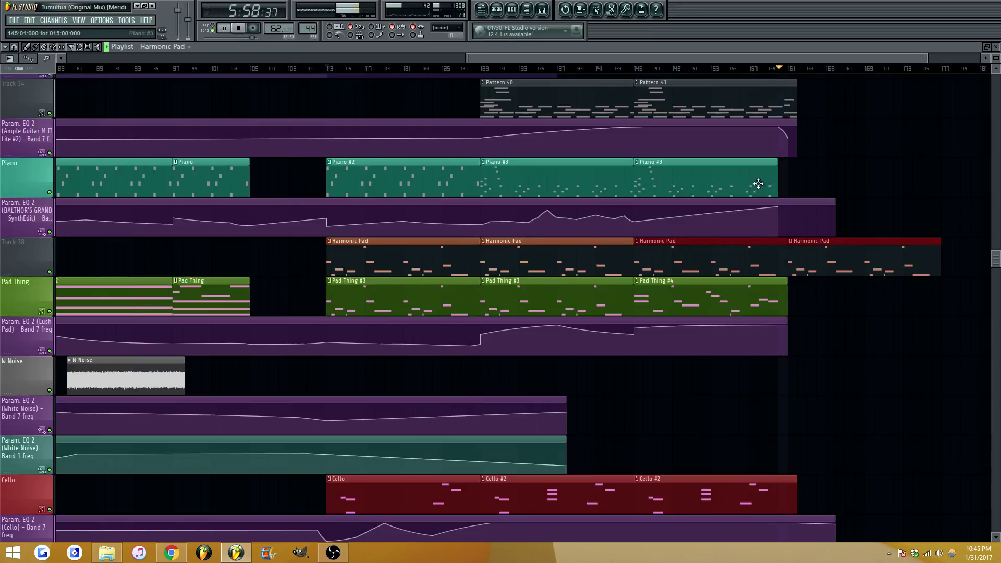
Deselect the clips, restart playback from bar 129, and insert an empty playlist track above Pad Thing
{"action": "key", "text": "ctrl+d"}
{"action": "key", "text": "space"}
{"action": "left_click", "coordinate": [486, 69]}
{"action": "key", "text": "space"}
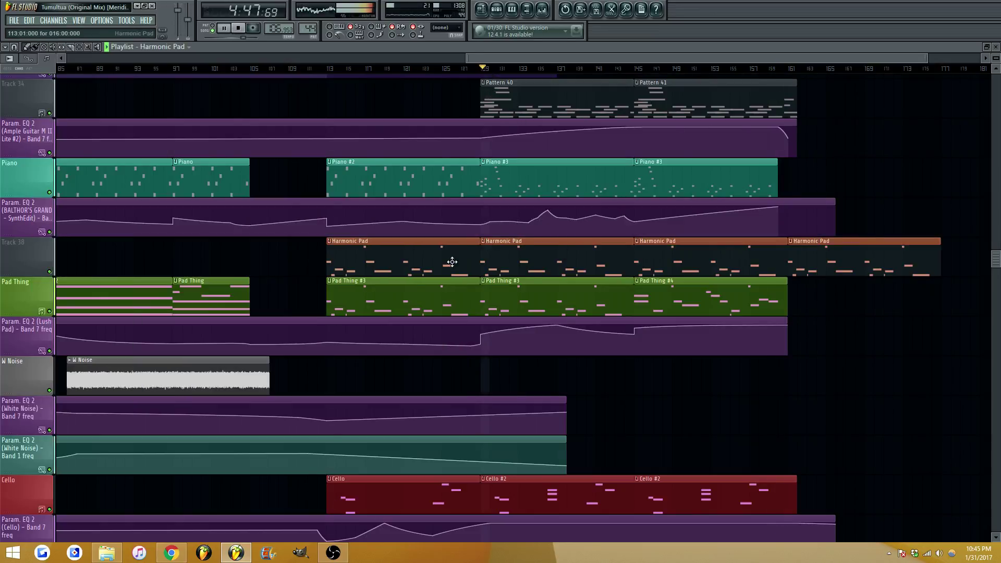
{"action": "right_click", "coordinate": [32, 277]}
{"action": "left_click", "coordinate": [53, 418]}
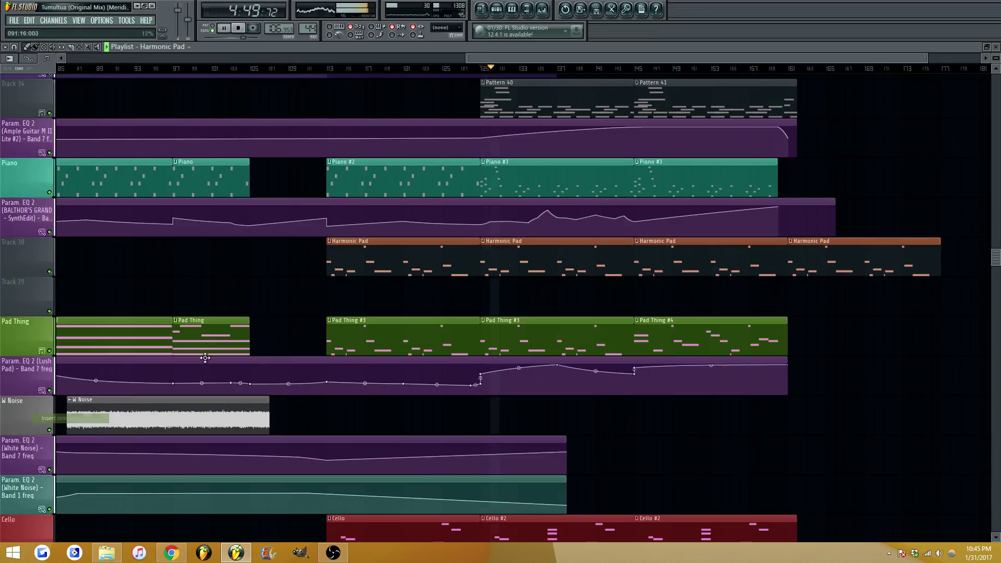
Set the high pass of the Harmonic Pad's TB_Reverb_v3 to 562 Hz
{"action": "left_click", "coordinate": [542, 9]}
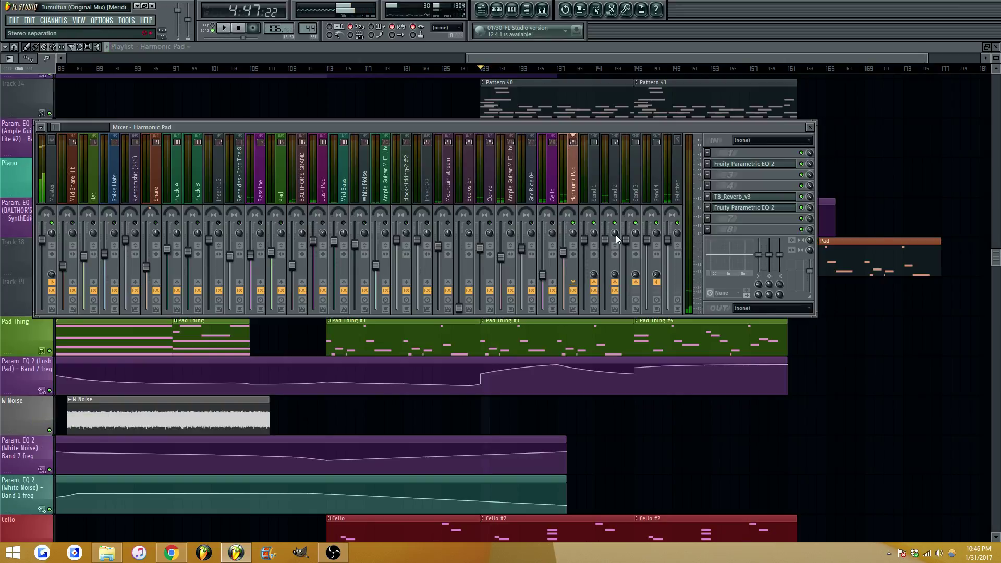
{"action": "left_click", "coordinate": [746, 210]}
{"action": "left_click", "coordinate": [748, 216]}
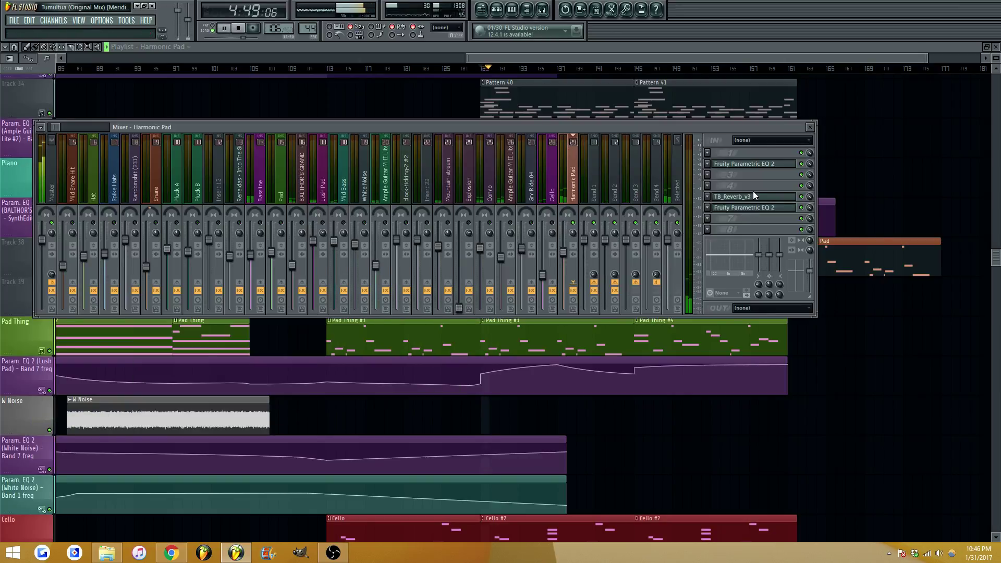
{"action": "left_click", "coordinate": [753, 196]}
{"action": "left_click_drag", "start_coordinate": [322, 337], "coordinate": [336, 300]}
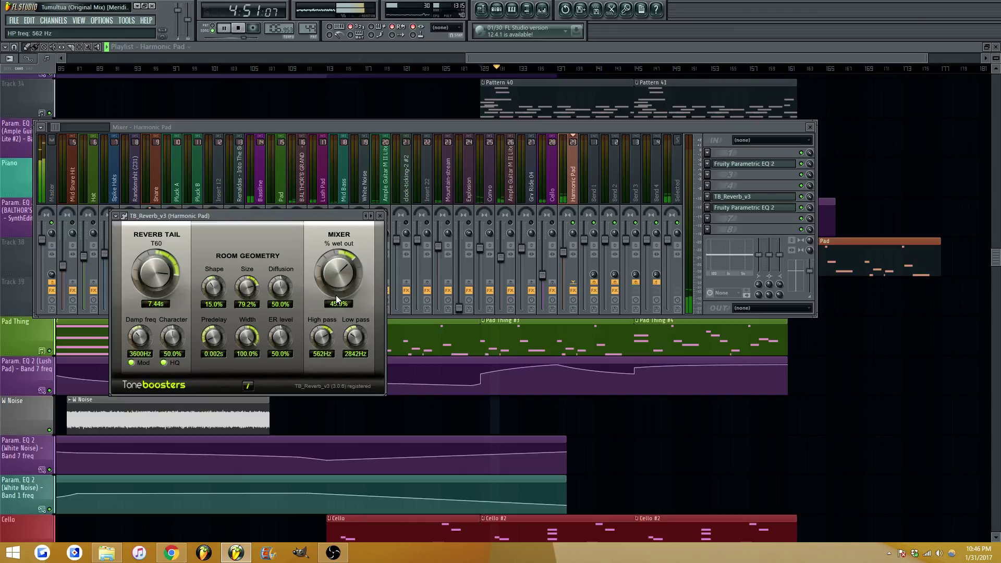
{"action": "left_click", "coordinate": [380, 215]}
Raise the low-cut frequency of band 1 in the Harmonic Pad's slot 2 EQ and adjust its slope during playback
{"action": "left_click", "coordinate": [748, 163]}
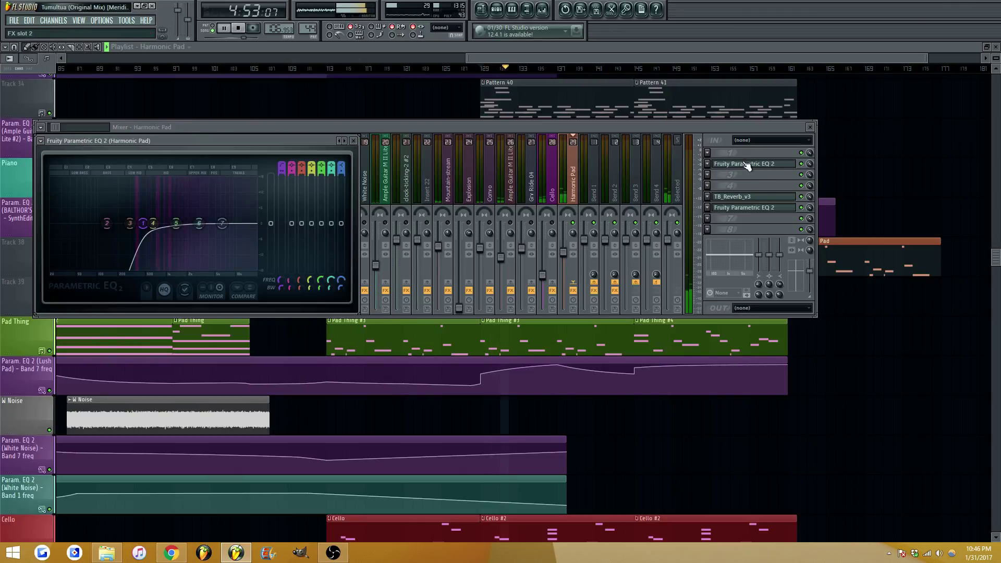
{"action": "key", "text": "space"}
{"action": "left_click_drag", "start_coordinate": [142, 223], "coordinate": [158, 223]}
{"action": "left_click_drag", "start_coordinate": [284, 177], "coordinate": [283, 172]}
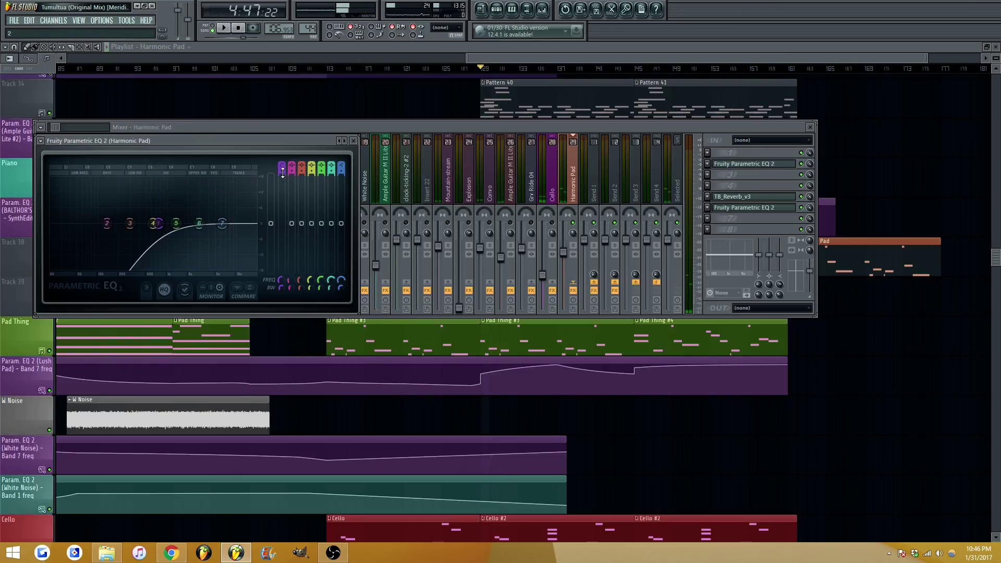
{"action": "key", "text": "space"}
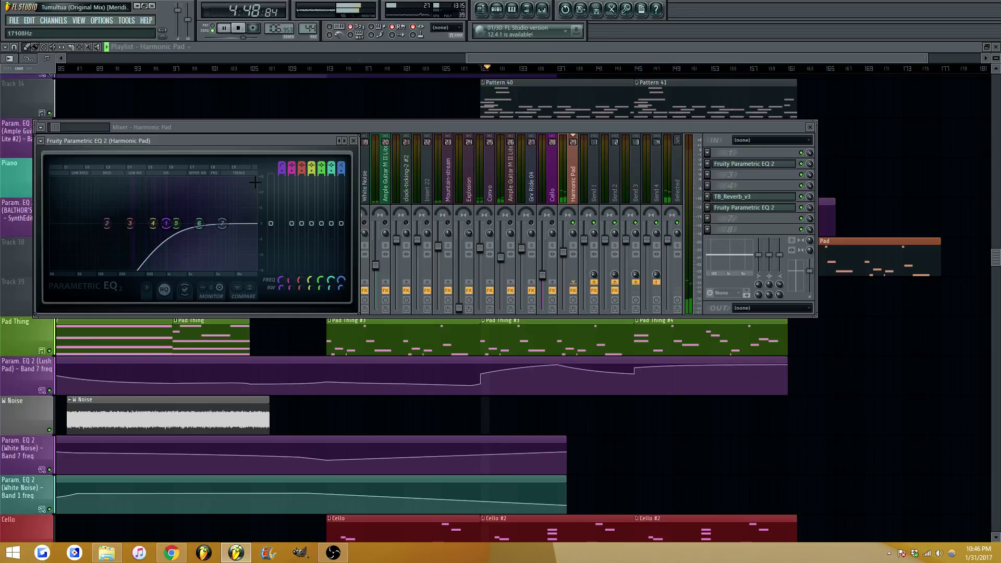
{"action": "left_click_drag", "start_coordinate": [167, 224], "coordinate": [163, 228]}
{"action": "key", "text": "Escape"}
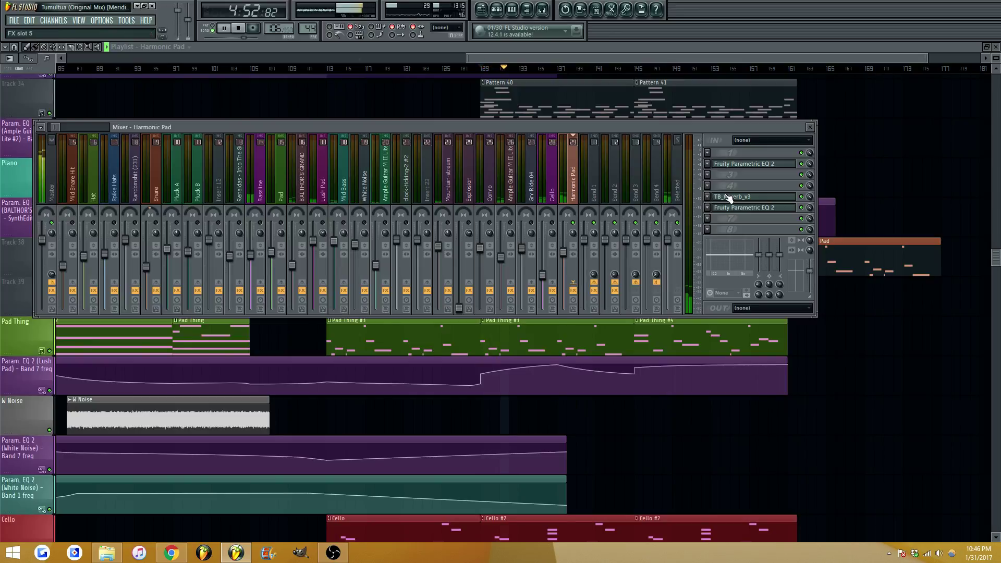
Check the Harmonic Pad reverb, and move band 4 of the slot 6 EQ to a higher frequency with a slight cut
{"action": "left_click", "coordinate": [729, 197]}
{"action": "left_click", "coordinate": [380, 215]}
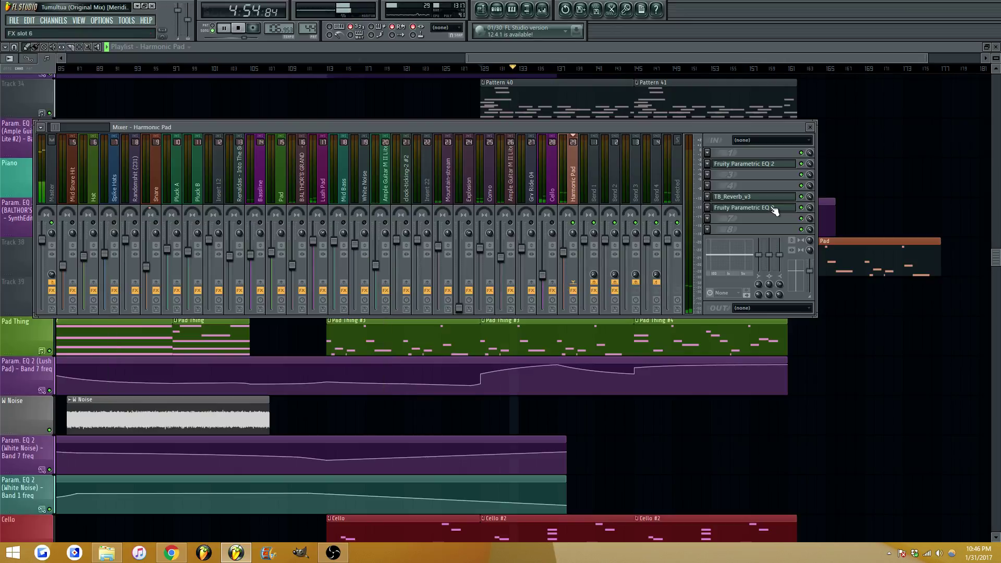
{"action": "left_click", "coordinate": [769, 209]}
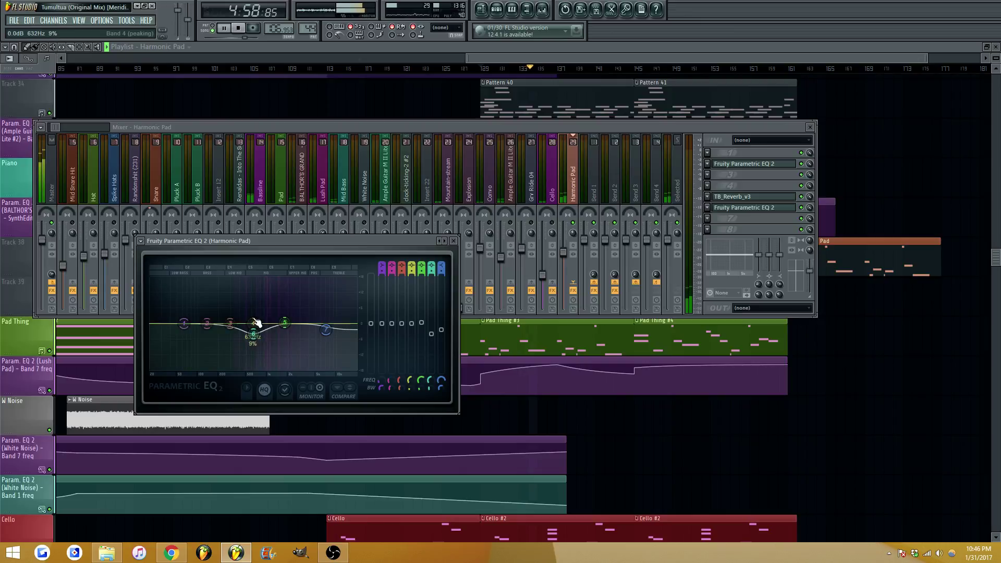
{"action": "left_click_drag", "start_coordinate": [252, 323], "coordinate": [287, 333]}
{"action": "key", "text": "Escape"}
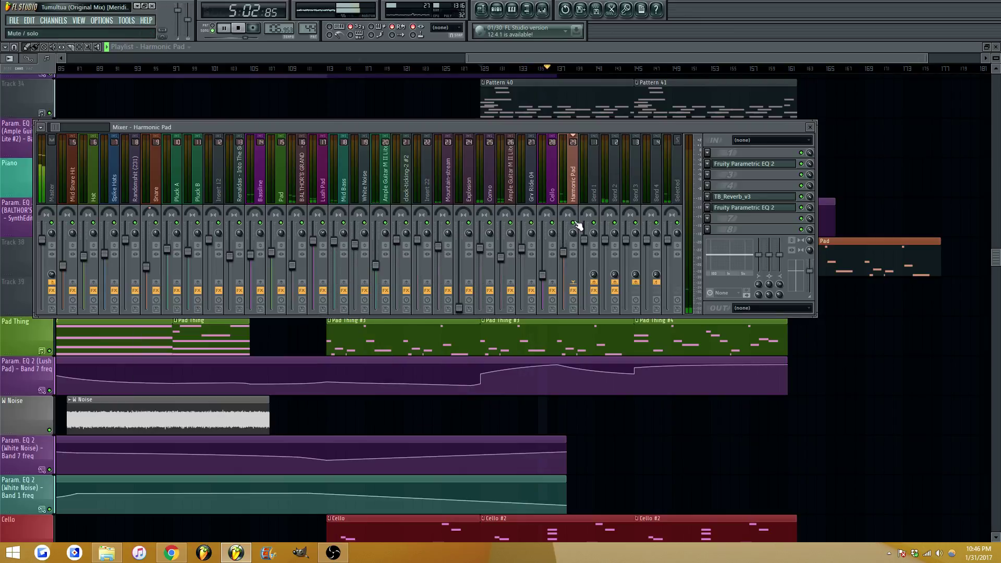
Replay from bar 113 and set the Harmonic Pad reverb to 66.4% wet, 3551 Hz damp frequency and 25.1% character
{"action": "key", "text": "Escape"}
{"action": "key", "text": "space"}
{"action": "left_click", "coordinate": [330, 72]}
{"action": "key", "text": "space"}
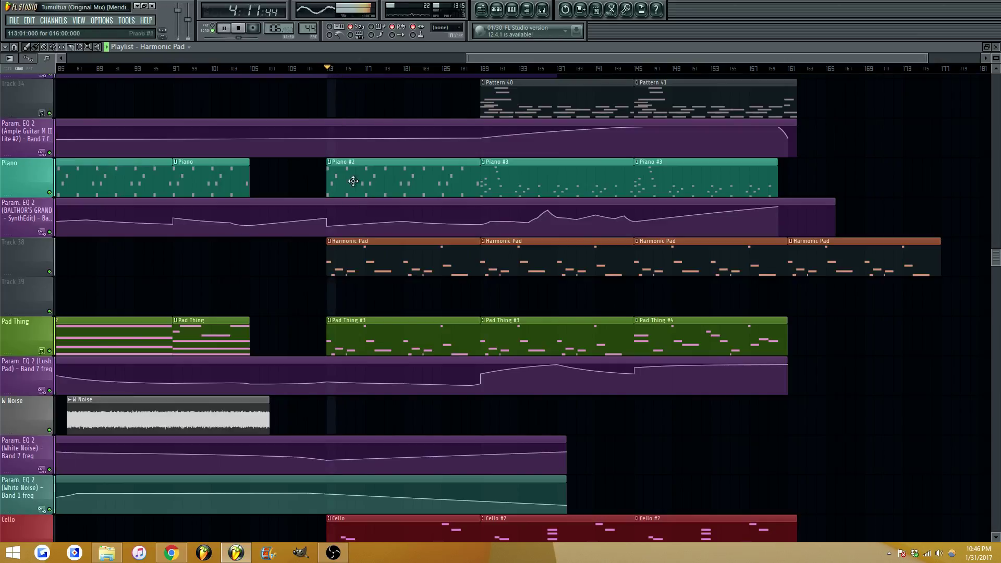
{"action": "left_click", "coordinate": [544, 10]}
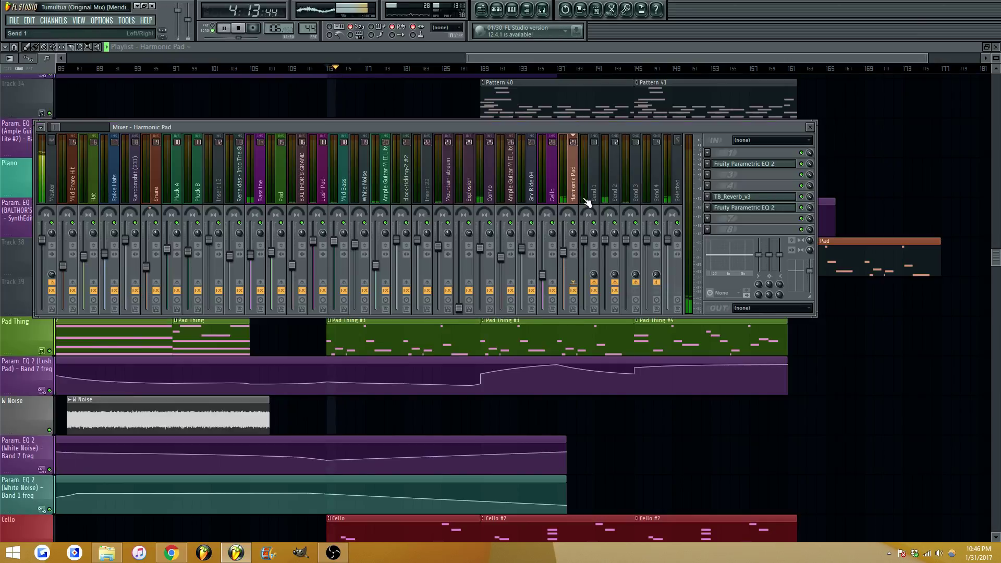
{"action": "left_click", "coordinate": [750, 198]}
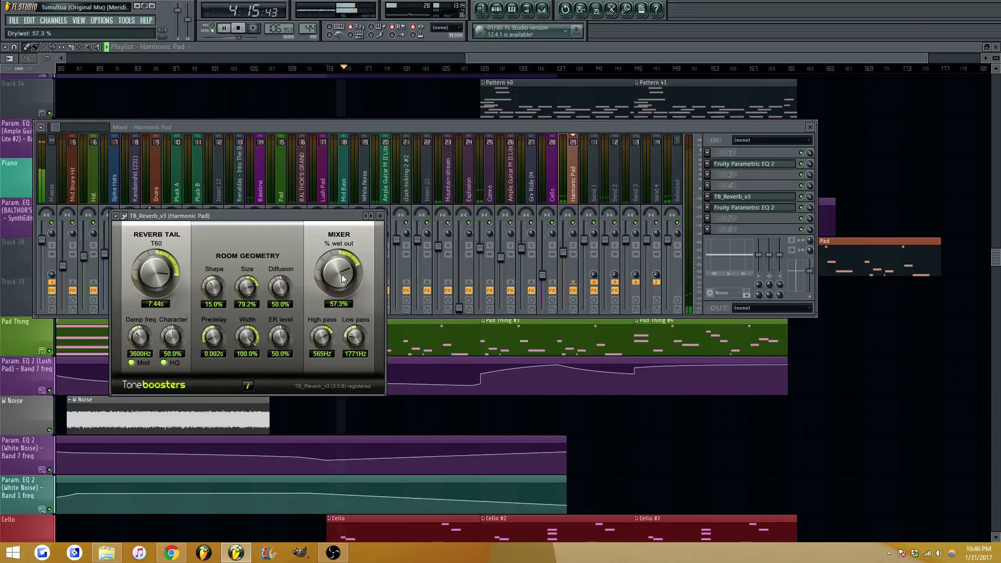
{"action": "left_click_drag", "start_coordinate": [341, 275], "coordinate": [350, 270]}
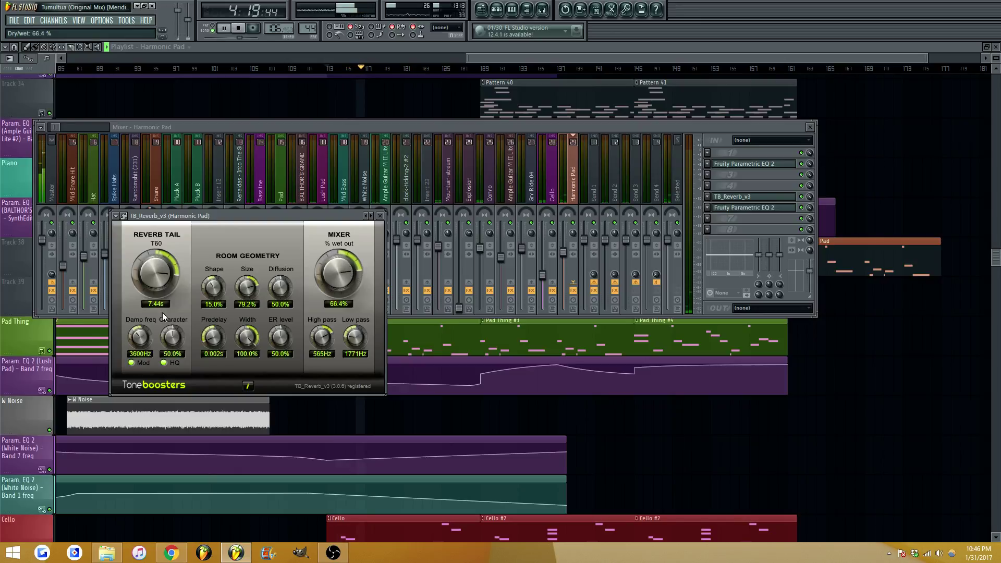
{"action": "left_click_drag", "start_coordinate": [139, 335], "coordinate": [140, 331]}
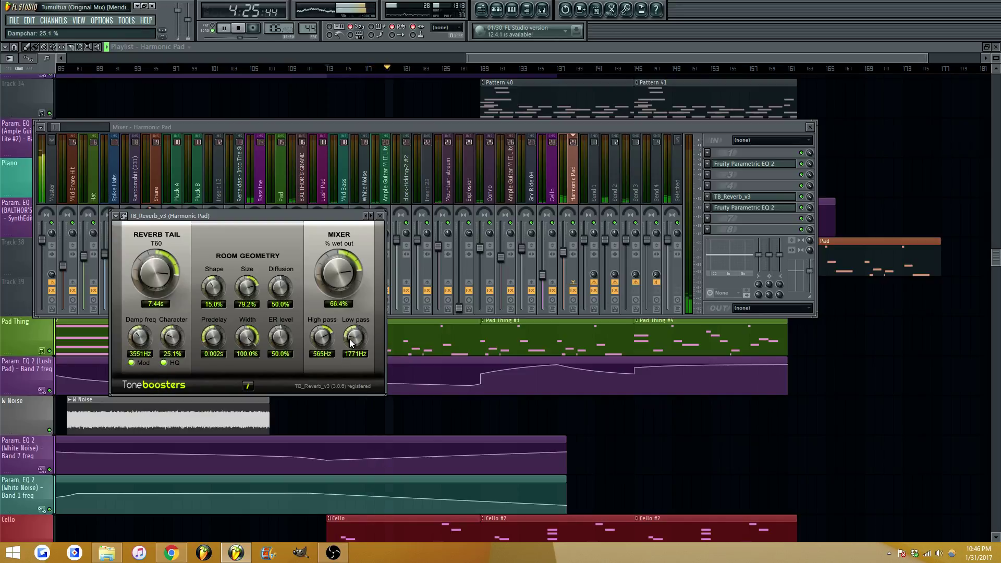
{"action": "left_click", "coordinate": [750, 197]}
Shift band 7 of the Harmonic Pad's slot 2 EQ to a lower frequency and reduce its gain slightly
{"action": "left_click", "coordinate": [764, 163]}
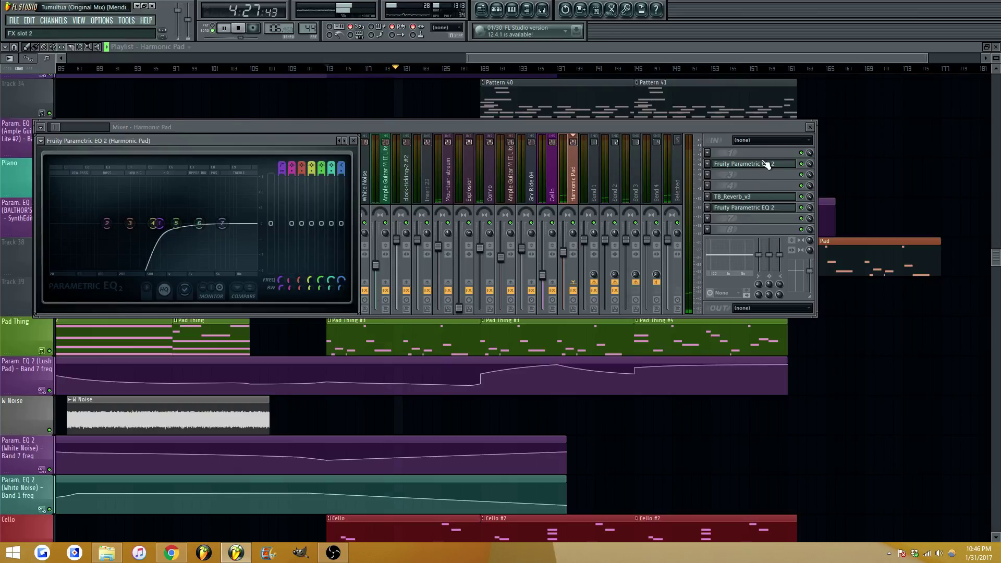
{"action": "mouse_move", "coordinate": [222, 223]}
{"action": "left_mouse_down"}
{"action": "mouse_move", "coordinate": [198, 232]}
{"action": "mouse_move", "coordinate": [207, 230]}
{"action": "left_mouse_up"}
{"action": "left_click", "coordinate": [353, 141]}
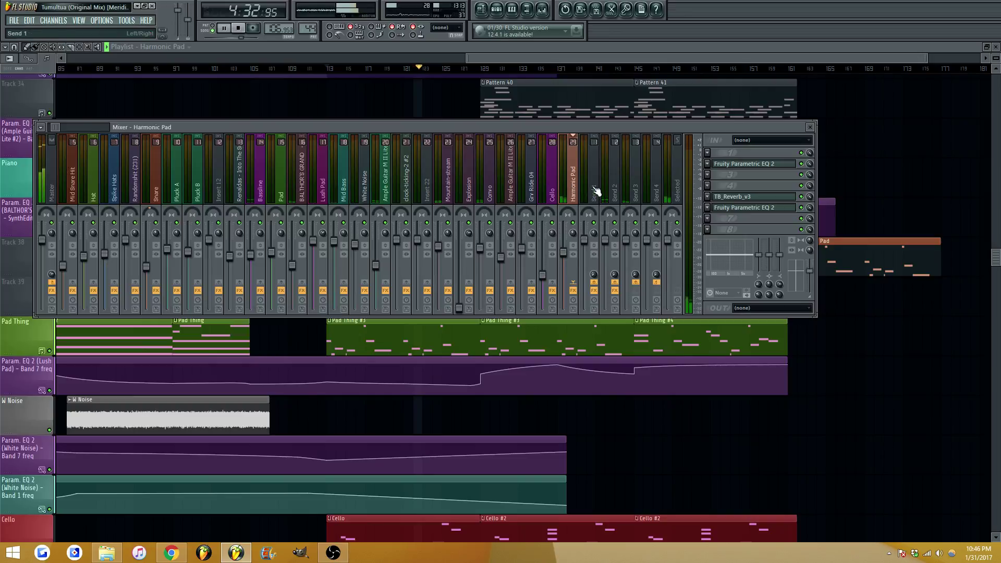
Load Fruity Parametric EQ 2 in the Harmonic Pad's slot 7, make band 7 a steep low-pass and lower its frequency
{"action": "left_click", "coordinate": [738, 211]}
{"action": "left_click", "coordinate": [738, 211]}
{"action": "left_click", "coordinate": [707, 219]}
{"action": "mouse_move", "coordinate": [720, 229]}
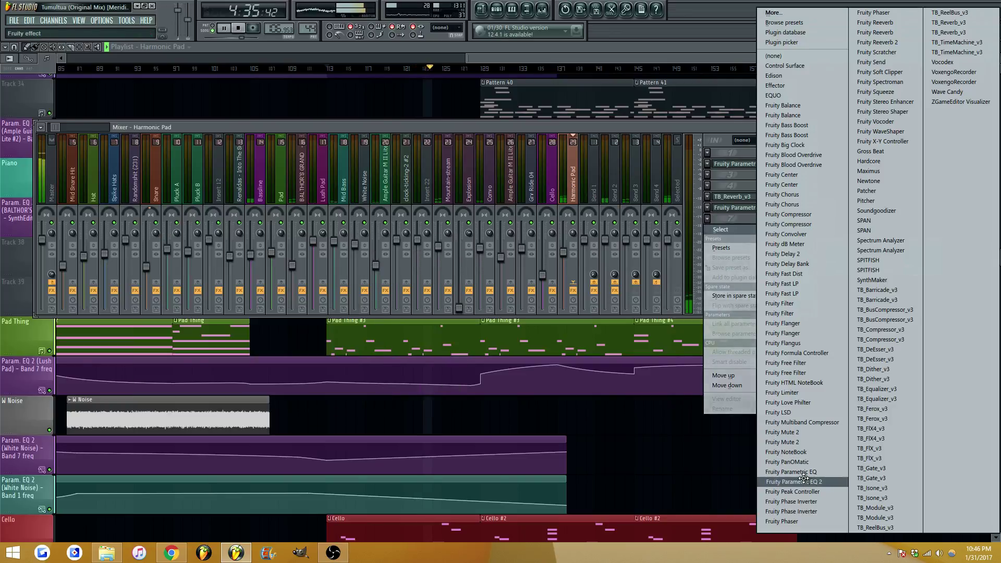
{"action": "left_click", "coordinate": [803, 478]}
{"action": "scroll", "coordinate": [465, 293], "scroll_direction": "down", "scroll_amount": 2}
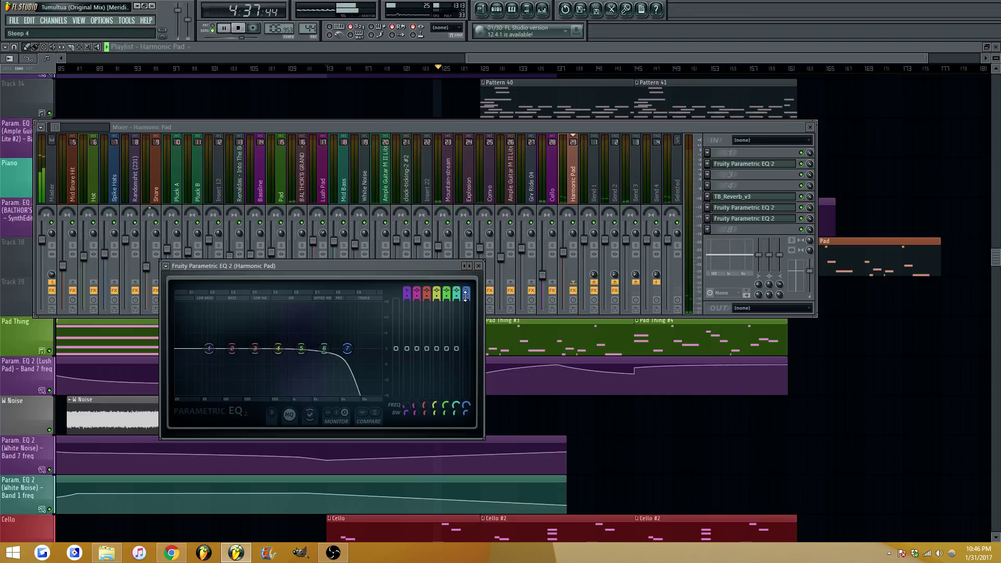
{"action": "scroll", "coordinate": [465, 294], "scroll_direction": "down", "scroll_amount": 3}
Create an automation clip for the slot 7 EQ's band 7 frequency and add a point at bar 113
{"action": "right_click", "coordinate": [465, 405]}
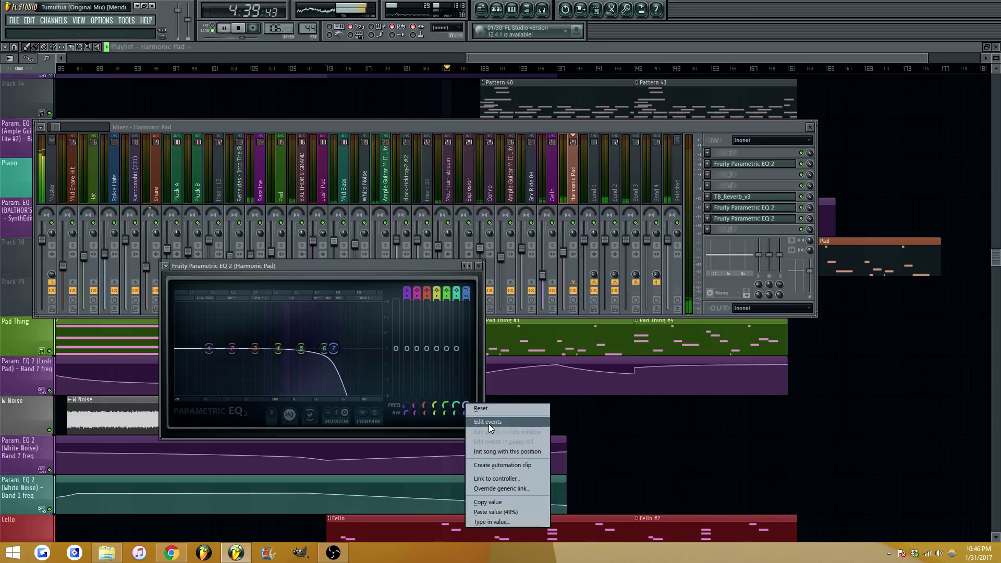
{"action": "left_click", "coordinate": [502, 464]}
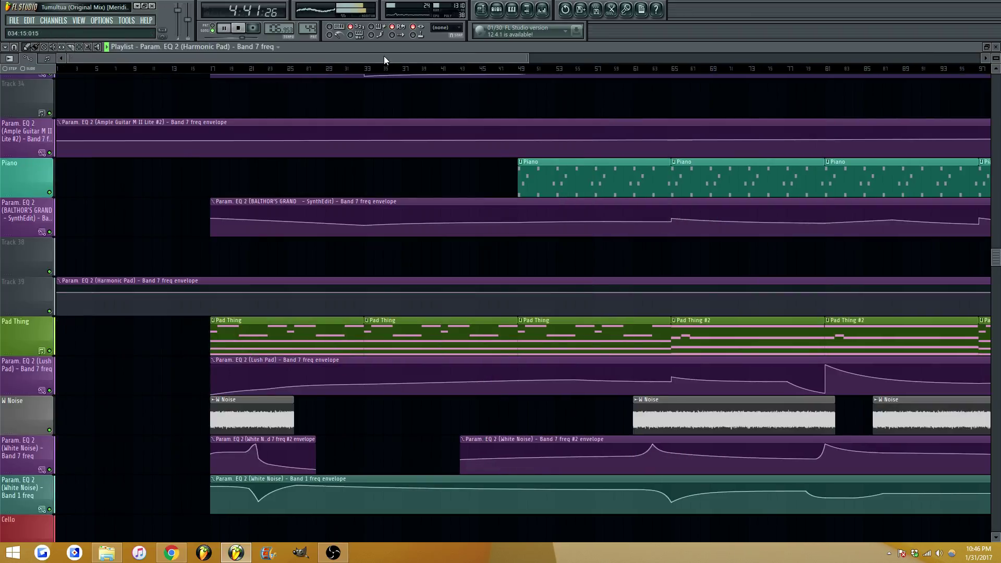
{"action": "left_click_drag", "start_coordinate": [384, 60], "coordinate": [681, 59]}
{"action": "right_click", "coordinate": [351, 296]}
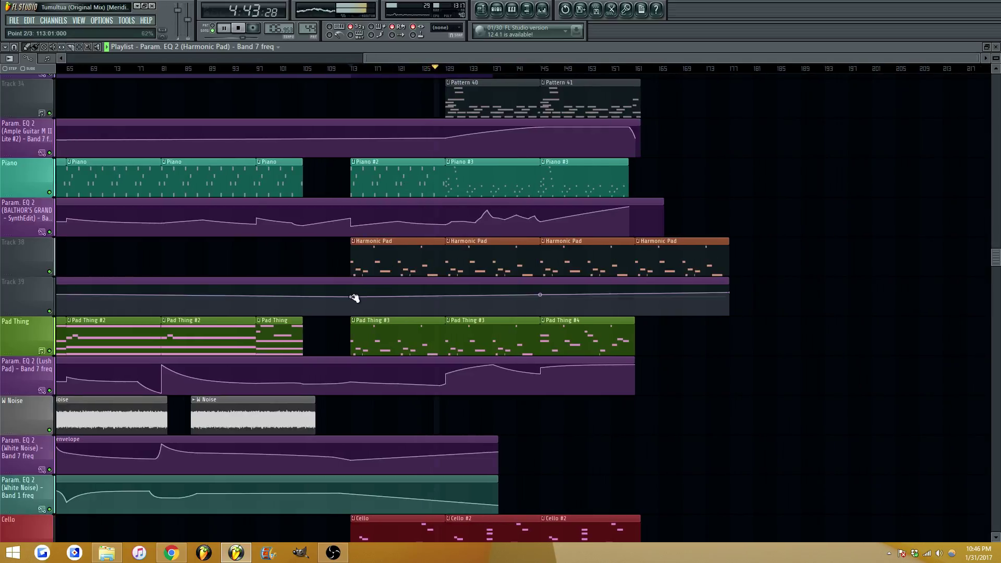
In the Harmonic Pad's slot 2 EQ, raise band 1's low-cut frequency and make its slope gentler
{"action": "left_click", "coordinate": [542, 10]}
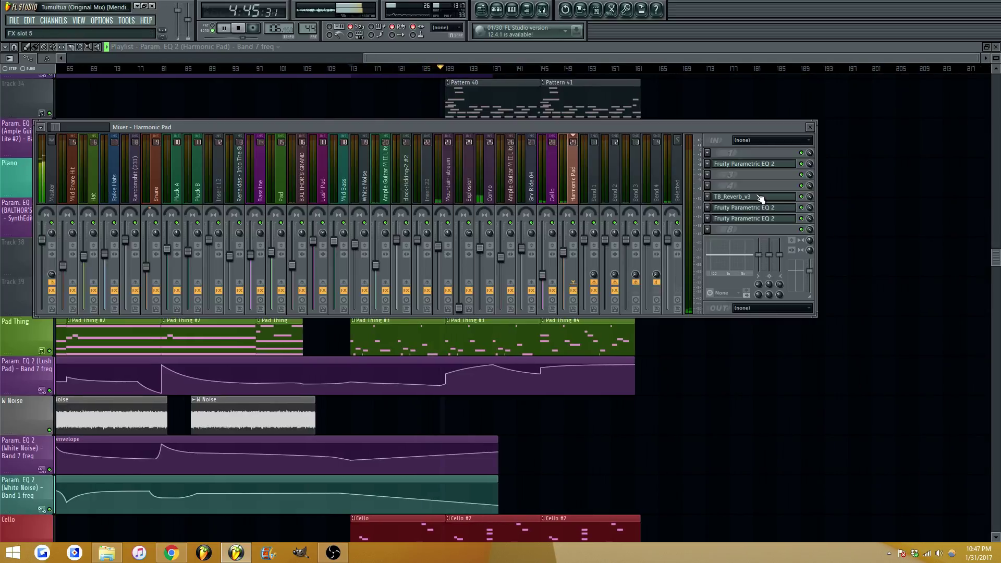
{"action": "left_click", "coordinate": [759, 209]}
{"action": "left_click", "coordinate": [758, 210]}
{"action": "left_click", "coordinate": [764, 165]}
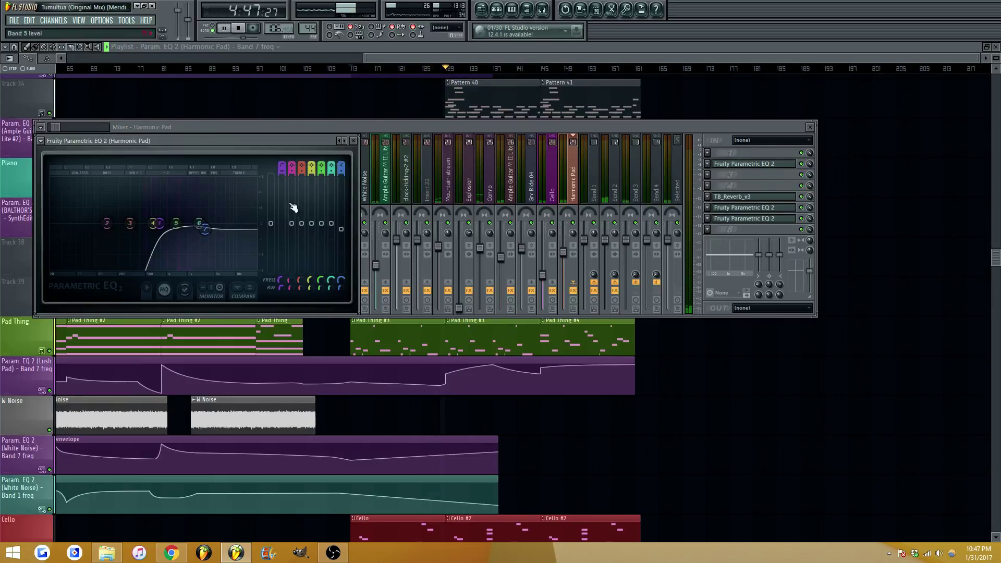
{"action": "left_click_drag", "start_coordinate": [164, 213], "coordinate": [178, 213]}
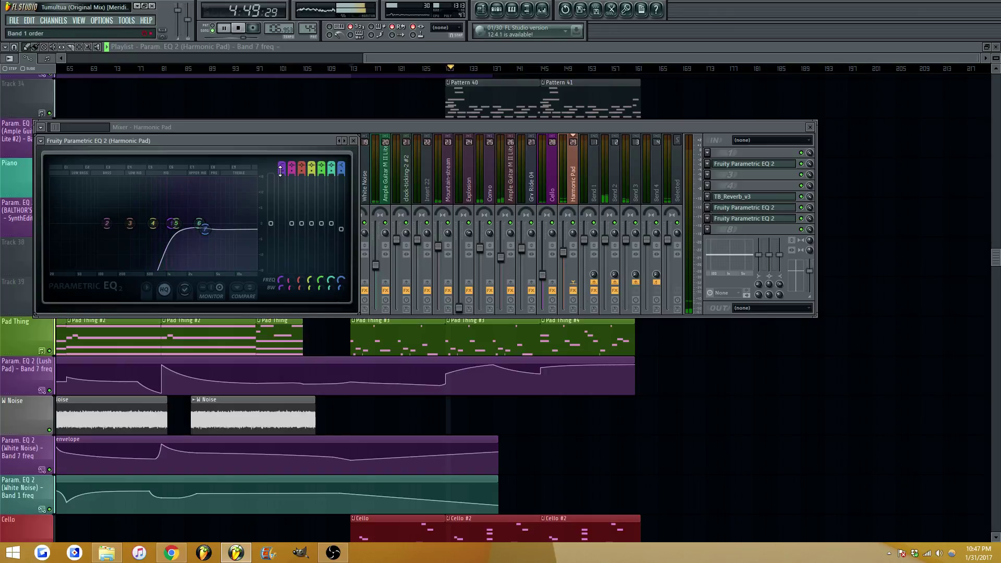
{"action": "left_click_drag", "start_coordinate": [279, 171], "coordinate": [280, 178]}
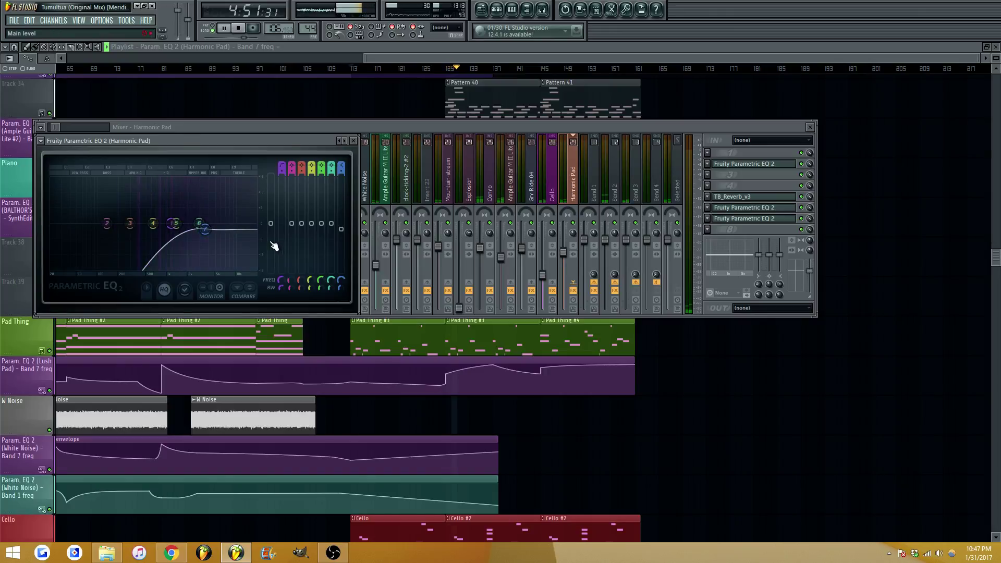
{"action": "key", "text": "Escape"}
{"action": "key", "text": "Escape"}
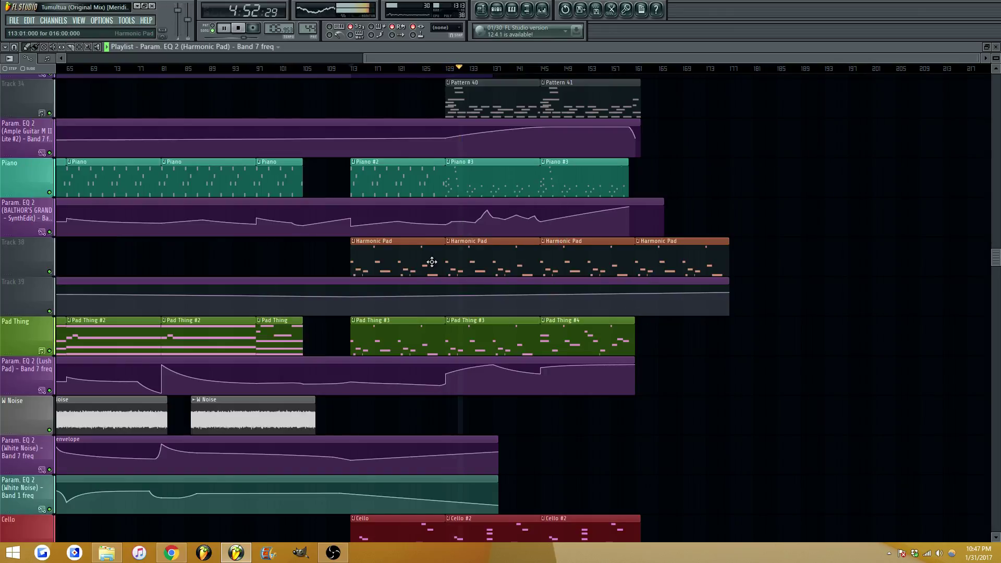
Shape a rise in the Harmonic Pad band 7 frequency automation with points at bars 129, 132 and 134
{"action": "right_click", "coordinate": [447, 292]}
{"action": "right_click", "coordinate": [463, 289]}
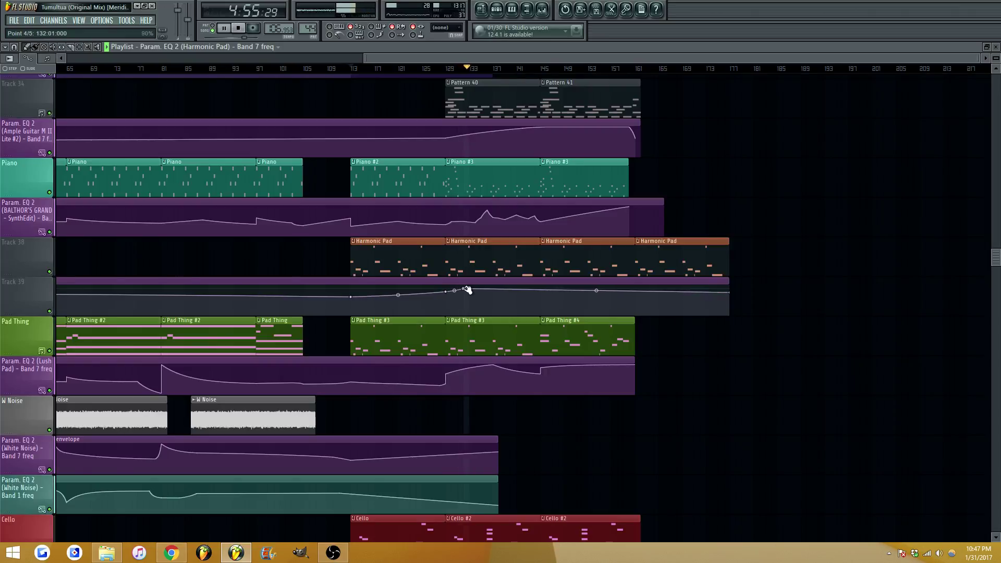
{"action": "left_click_drag", "start_coordinate": [467, 290], "coordinate": [476, 291]}
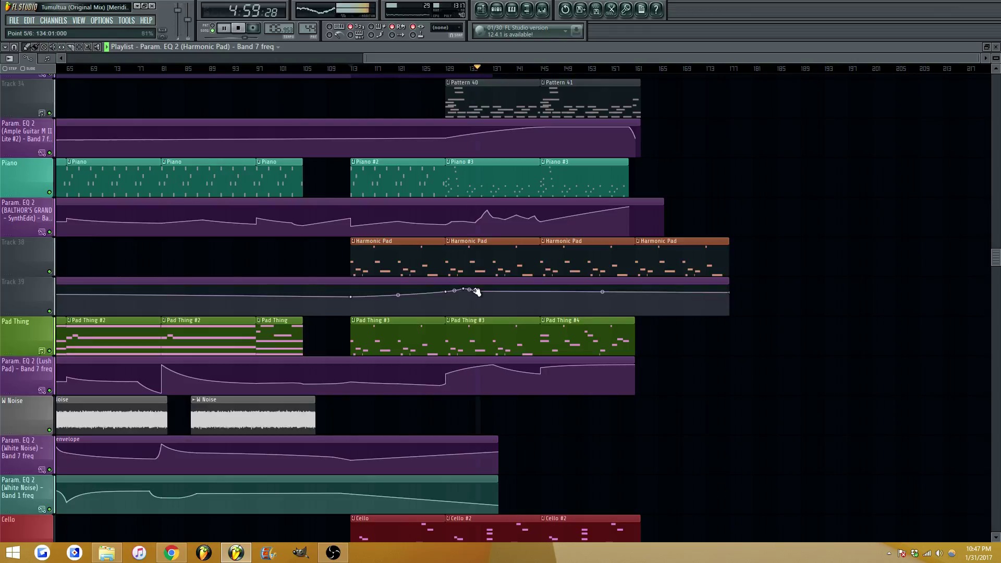
{"action": "scroll", "coordinate": [478, 293], "scroll_direction": "down", "scroll_amount": 1}
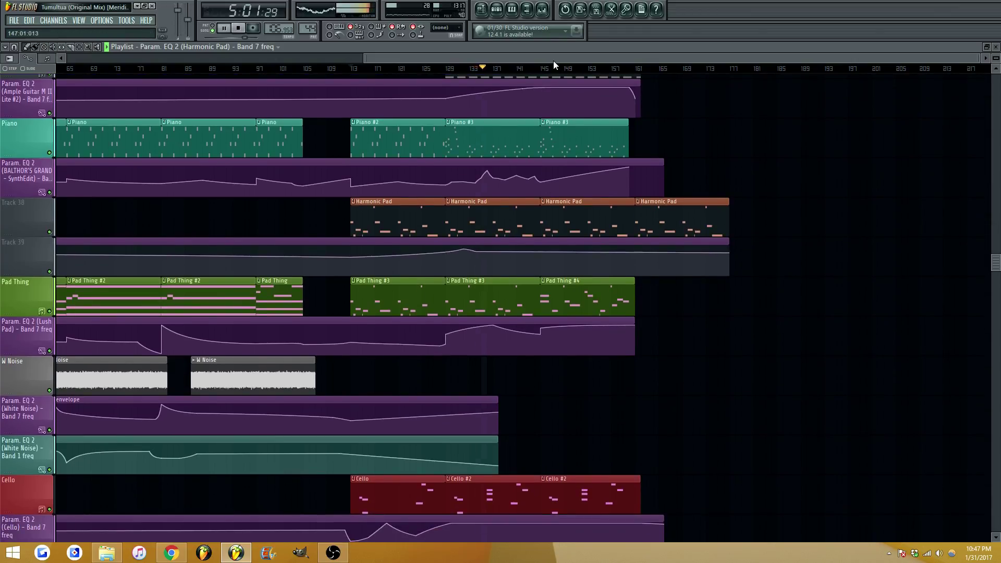
Add points at bars 137, 139 and 141 to the Harmonic Pad frequency automation, forming a dip at bar 141
{"action": "scroll", "coordinate": [647, 67], "scroll_direction": "up", "scroll_amount": 1}
{"action": "left_click_drag", "start_coordinate": [995, 56], "coordinate": [996, 69]}
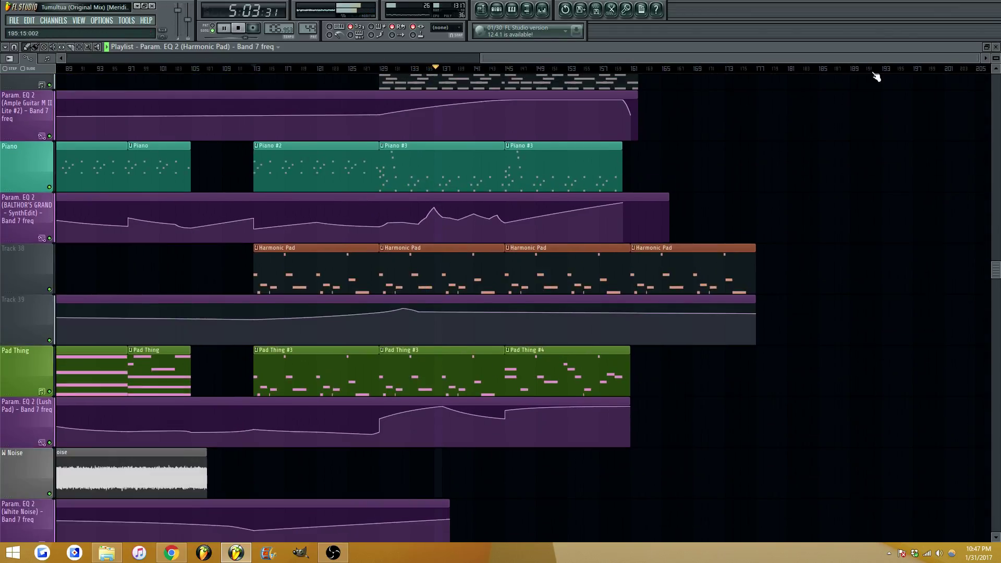
{"action": "scroll", "coordinate": [547, 214], "scroll_direction": "down", "scroll_amount": 1}
{"action": "right_click", "coordinate": [446, 261]}
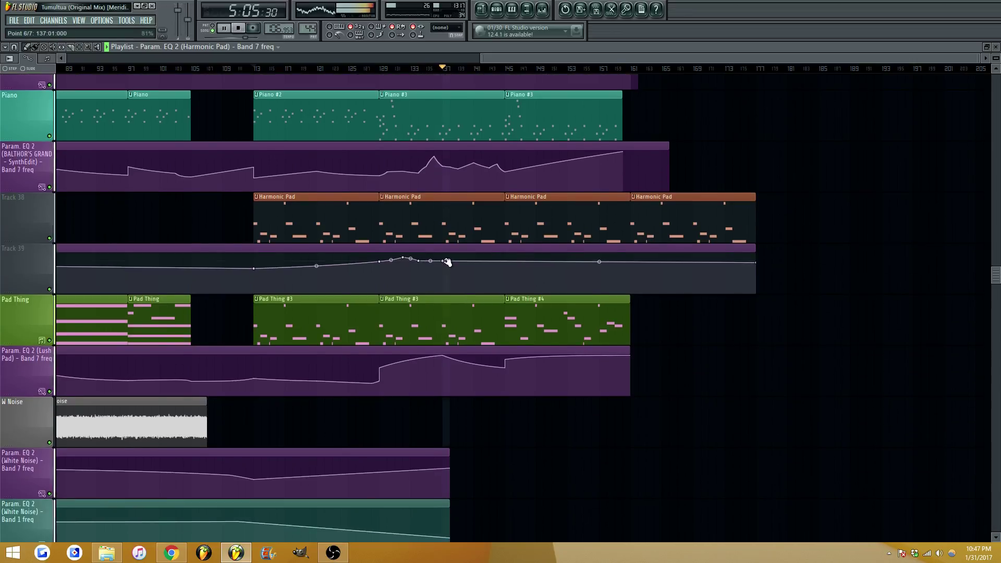
{"action": "right_click", "coordinate": [465, 262]}
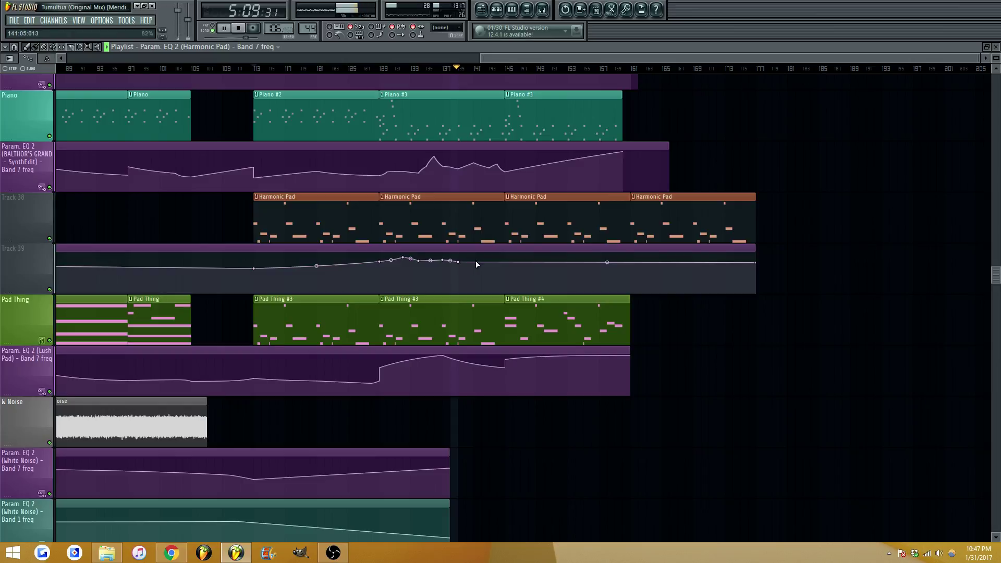
{"action": "right_click", "coordinate": [472, 264]}
{"action": "left_click_drag", "start_coordinate": [474, 264], "coordinate": [473, 265]}
{"action": "right_click", "coordinate": [479, 262]}
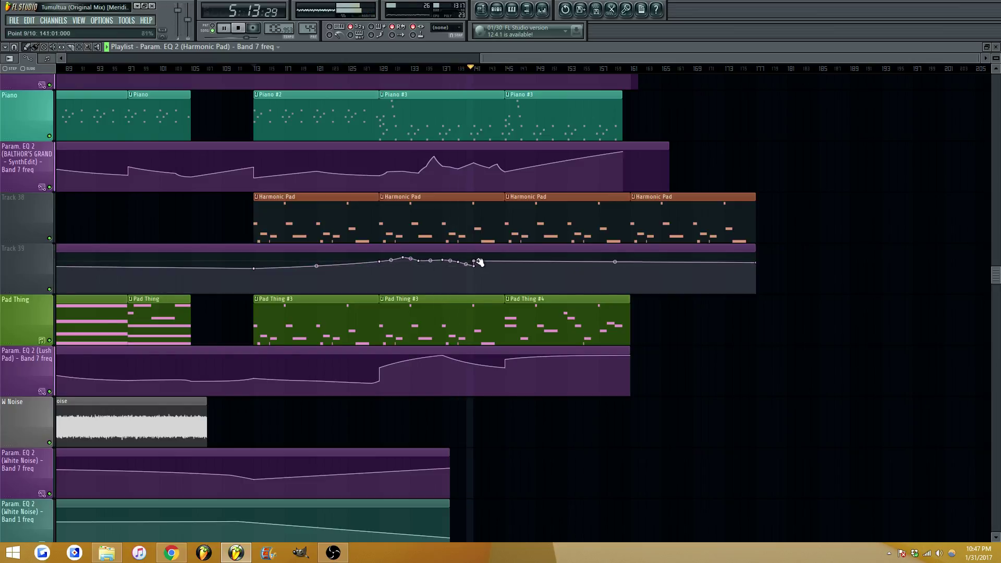
Raise the Harmonic Pad frequency automation to 100% near bar 144, dip it slightly at bar 145, and keep it high to the clip's end
{"action": "right_click", "coordinate": [493, 261]}
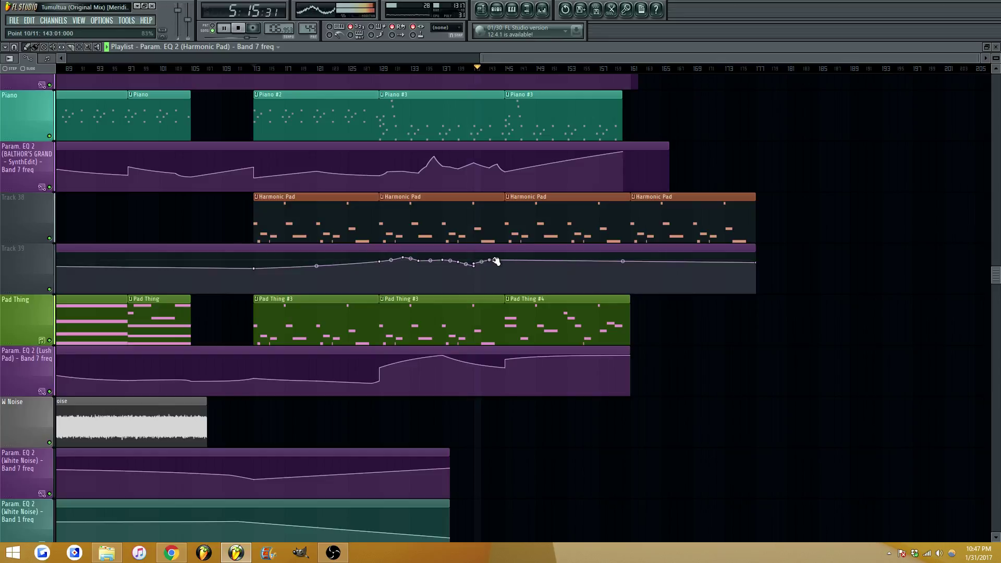
{"action": "mouse_move", "coordinate": [492, 260]}
{"action": "left_mouse_down"}
{"action": "mouse_move", "coordinate": [498, 255]}
{"action": "mouse_move", "coordinate": [485, 258]}
{"action": "left_mouse_up"}
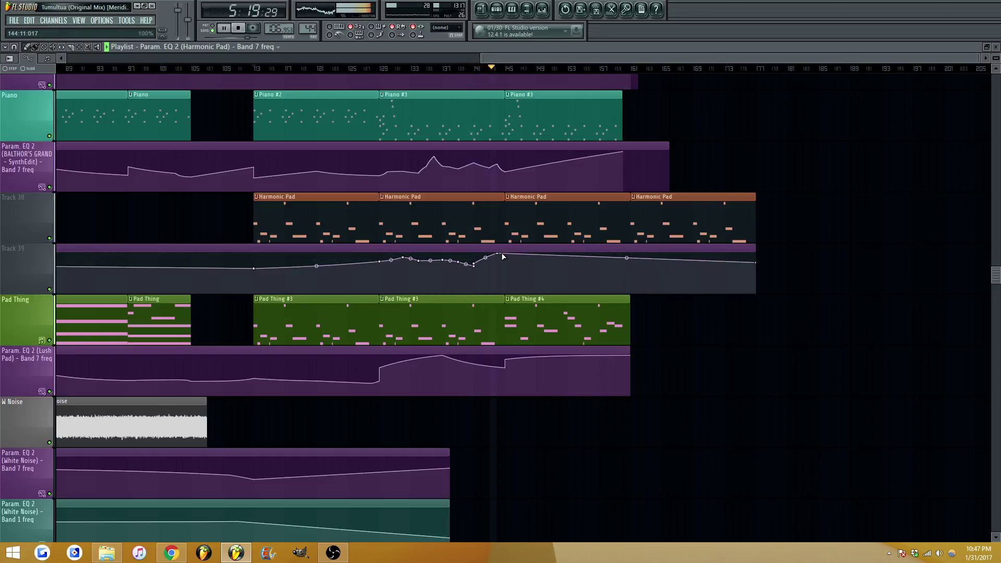
{"action": "left_click_drag", "start_coordinate": [755, 263], "coordinate": [756, 252]}
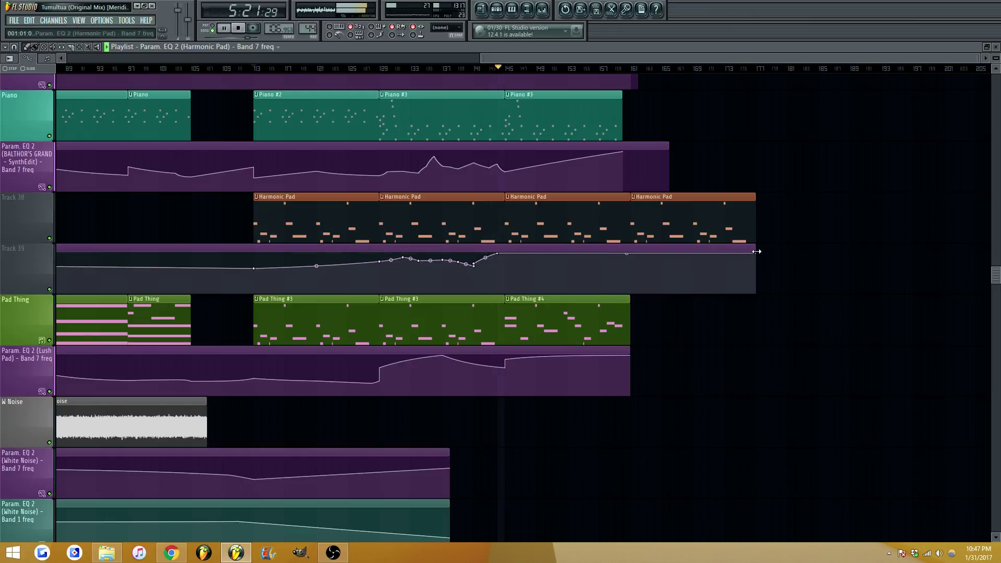
{"action": "right_click", "coordinate": [504, 259]}
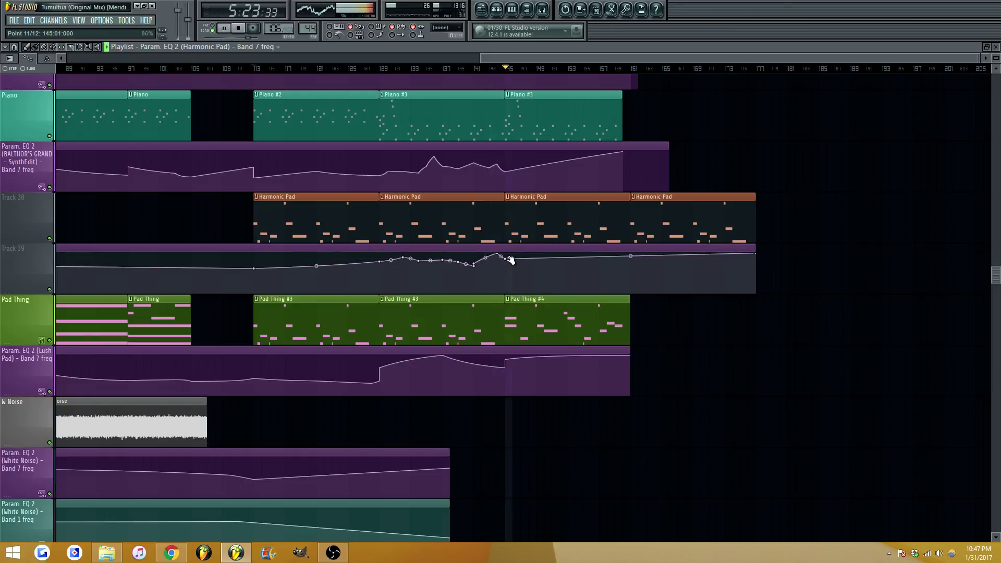
{"action": "left_click_drag", "start_coordinate": [507, 260], "coordinate": [513, 254]}
{"action": "right_click", "coordinate": [520, 253]}
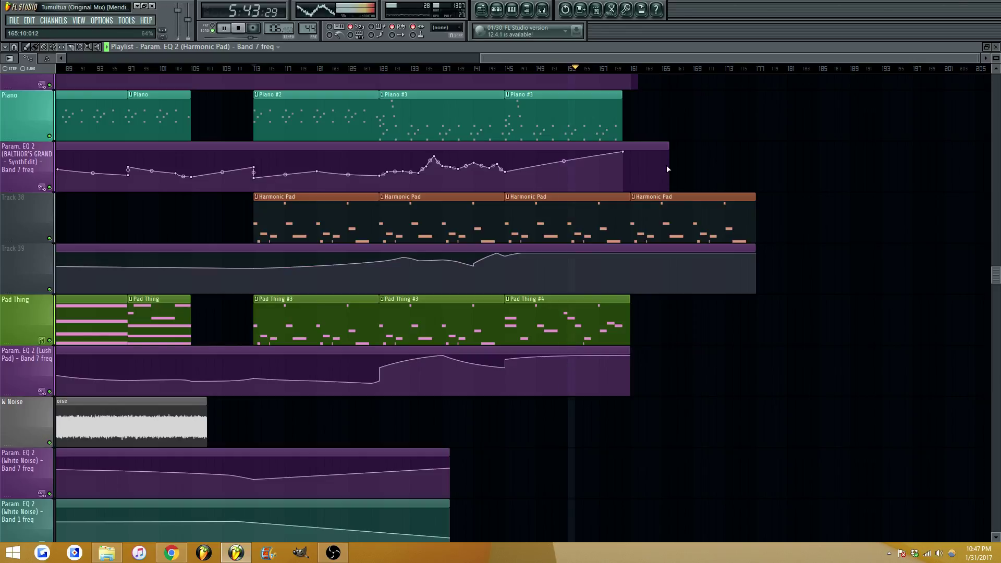
Examine the guitar, piano, pad and cello tracks with their automation around bars 145 to 161 during playback
{"action": "scroll", "coordinate": [590, 55], "scroll_direction": "up", "scroll_amount": 2}
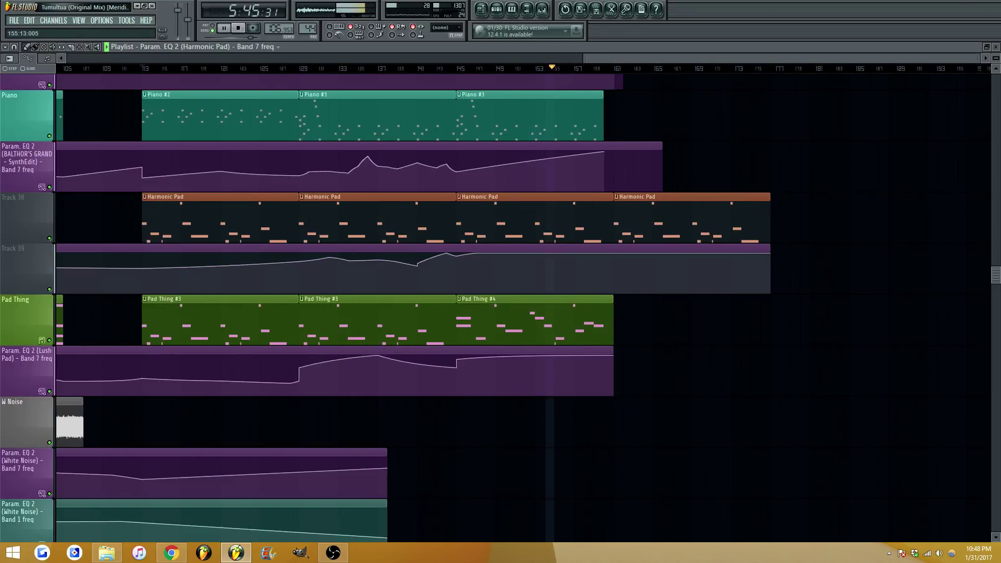
{"action": "scroll", "coordinate": [561, 220], "scroll_direction": "up", "scroll_amount": 4}
{"action": "scroll", "coordinate": [561, 220], "scroll_direction": "down", "scroll_amount": 4}
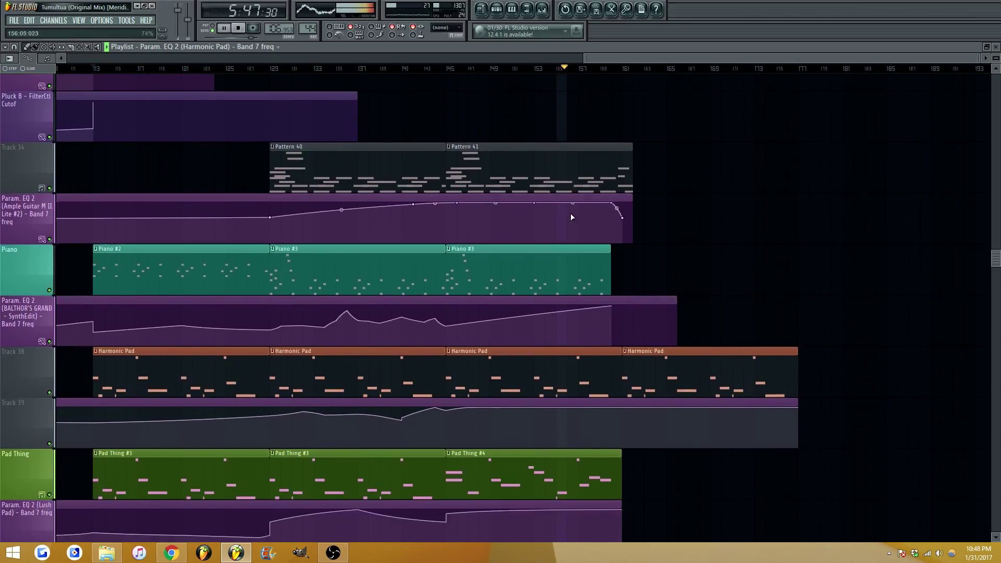
{"action": "scroll", "coordinate": [548, 228], "scroll_direction": "down", "scroll_amount": 1}
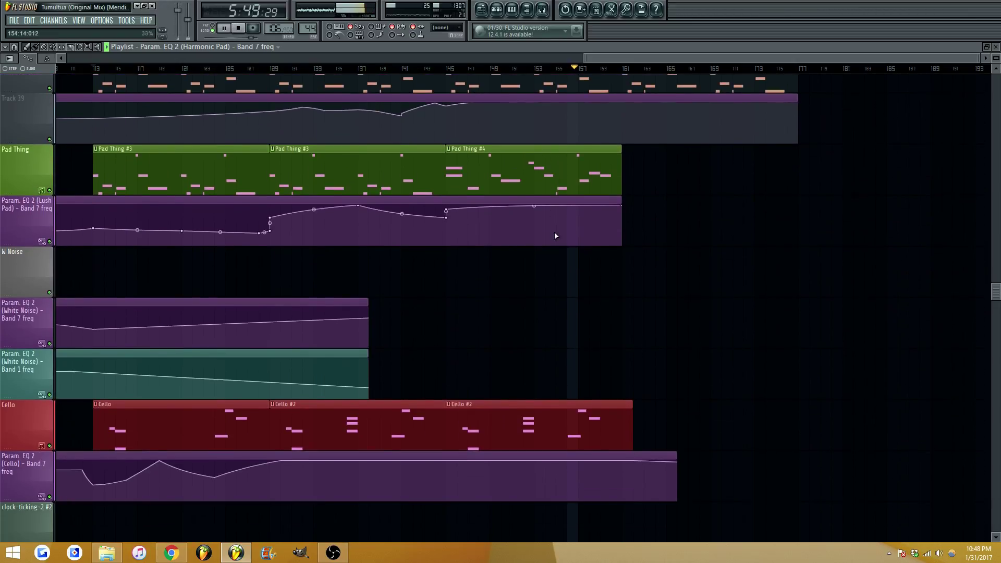
{"action": "scroll", "coordinate": [554, 231], "scroll_direction": "up", "scroll_amount": 1}
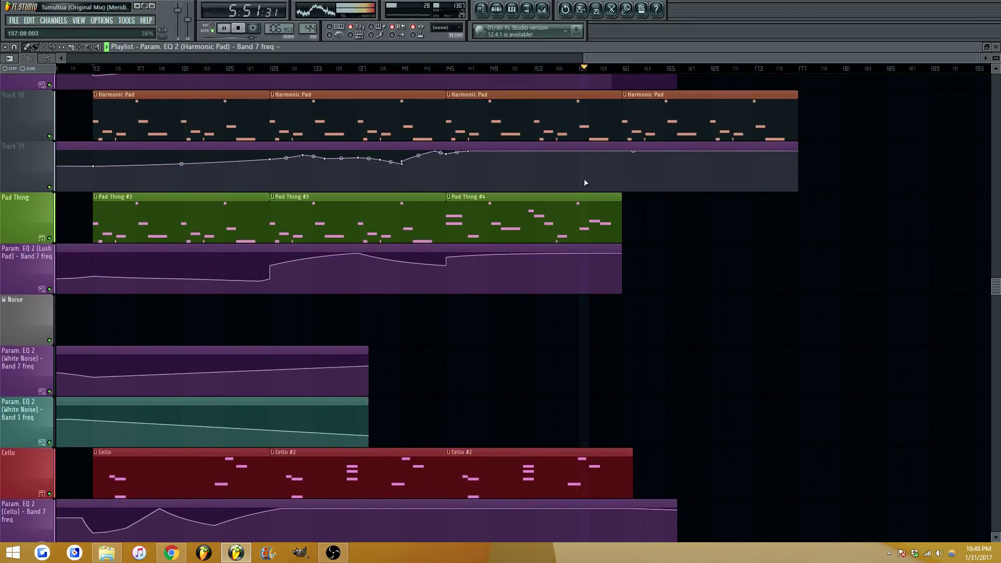
{"action": "scroll", "coordinate": [584, 180], "scroll_direction": "up", "scroll_amount": 1}
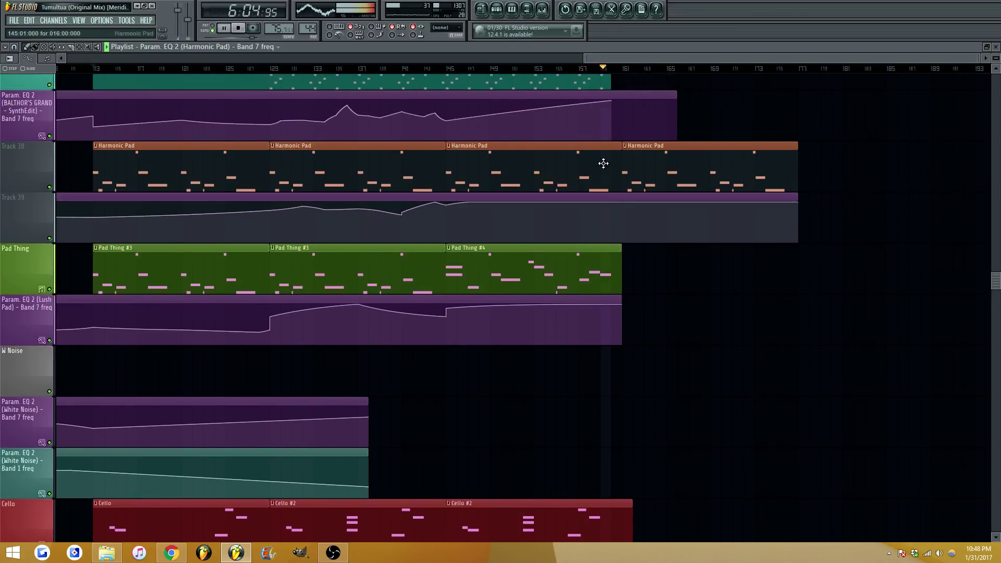
{"action": "scroll", "coordinate": [605, 69], "scroll_direction": "up", "scroll_amount": 2}
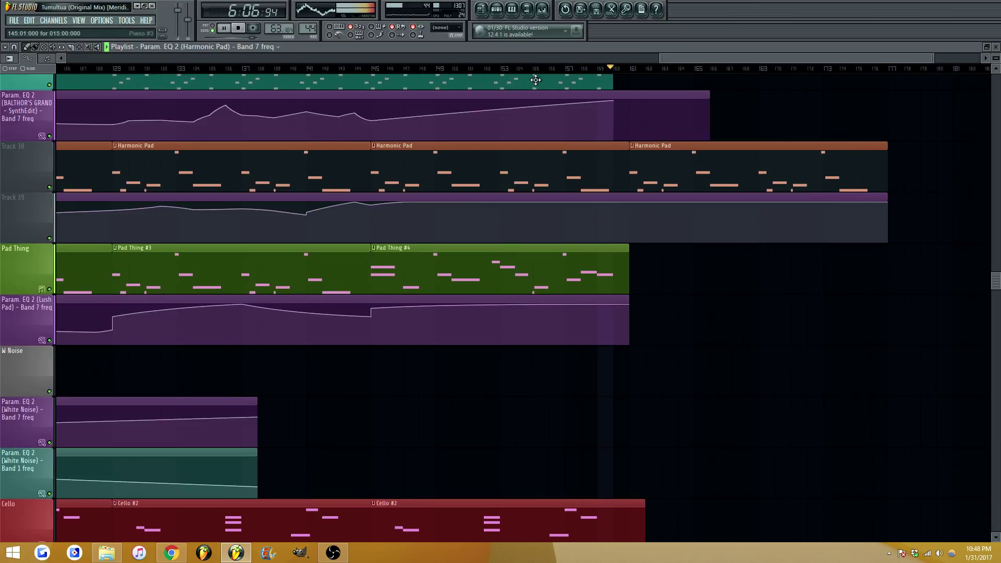
{"action": "scroll", "coordinate": [505, 158], "scroll_direction": "up", "scroll_amount": 1}
Stop playback, set the song position to bar 145, and auto-name Tracks 39 and 38 from their clips
{"action": "key", "text": "space"}
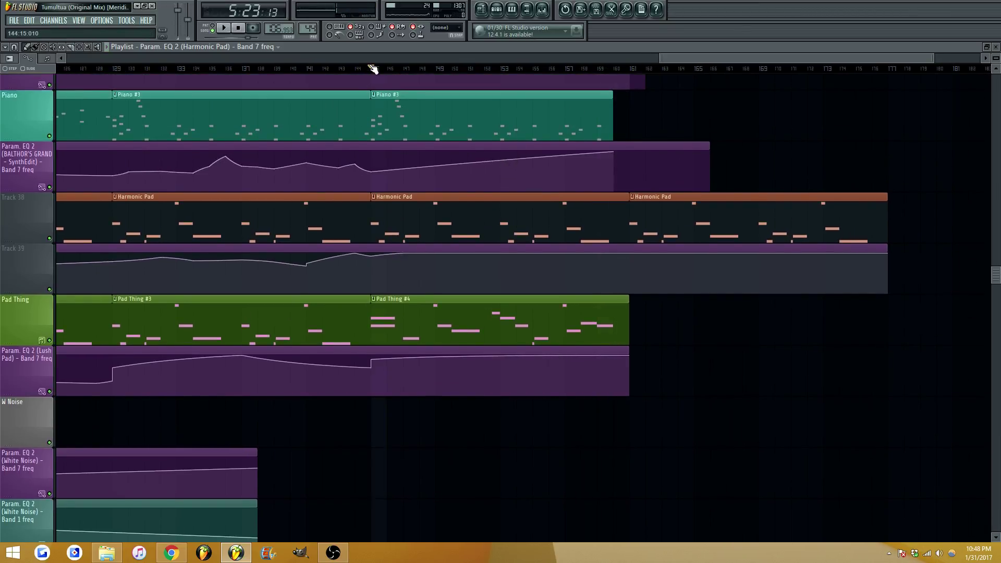
{"action": "left_click", "coordinate": [372, 69]}
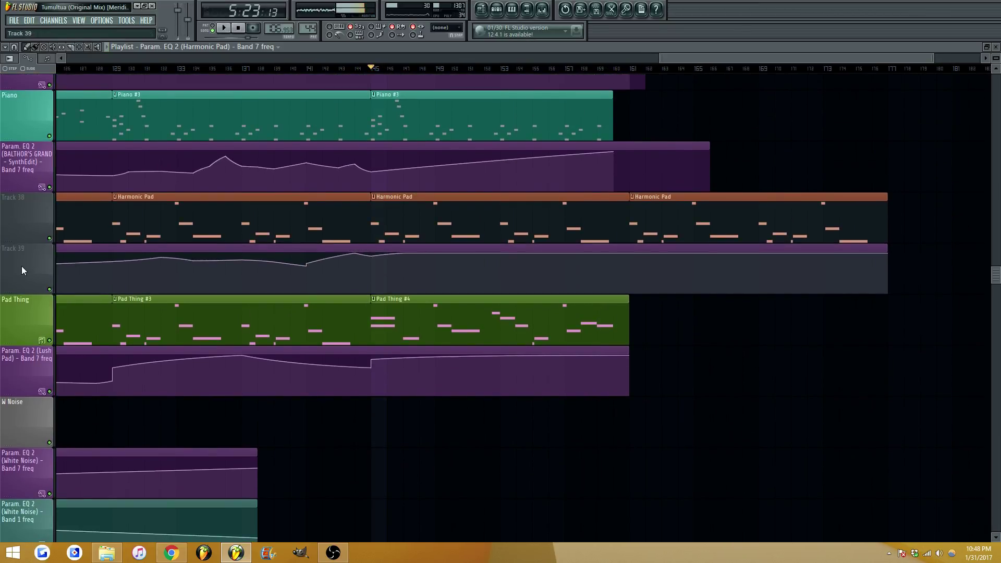
{"action": "right_click", "coordinate": [21, 266]}
{"action": "left_click", "coordinate": [39, 264]}
{"action": "right_click", "coordinate": [31, 216]}
{"action": "left_click", "coordinate": [45, 217]}
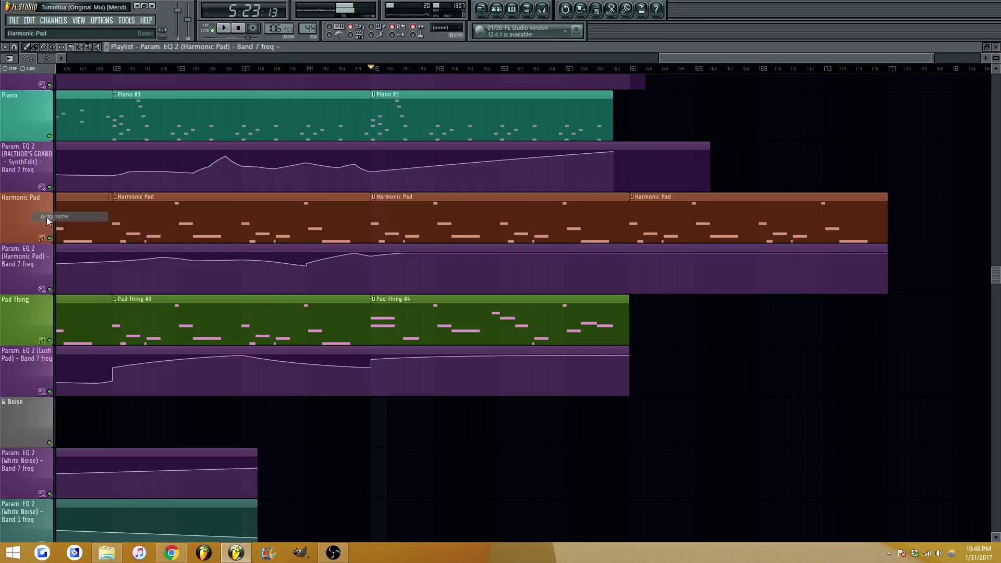
Compare the mix from bar 145 by muting and unmuting the Pad Thing and Piano tracks
{"action": "left_click", "coordinate": [50, 340]}
{"action": "key", "text": "space"}
{"action": "left_click", "coordinate": [49, 341]}
{"action": "scroll", "coordinate": [49, 323], "scroll_direction": "up", "scroll_amount": 1}
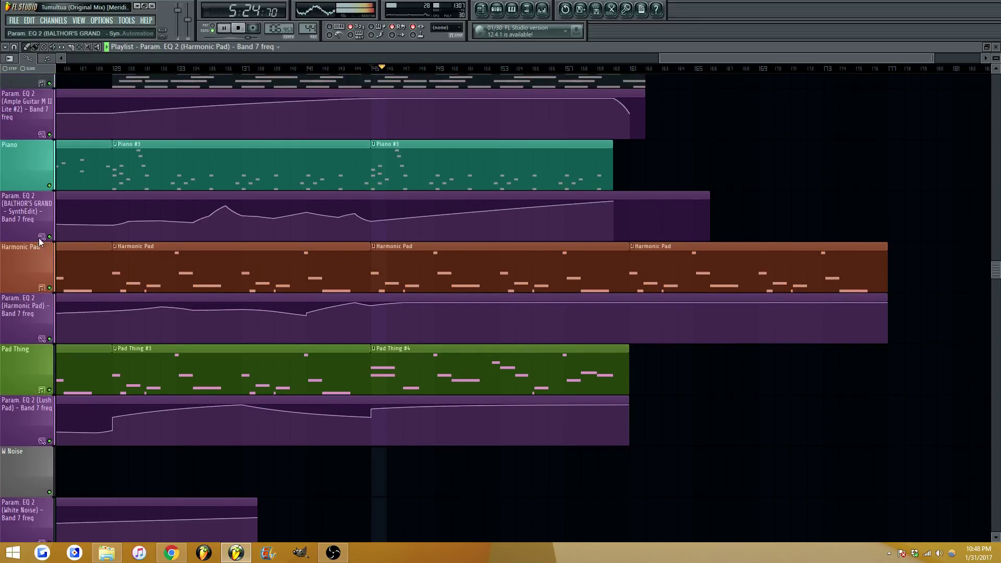
{"action": "left_click", "coordinate": [49, 187]}
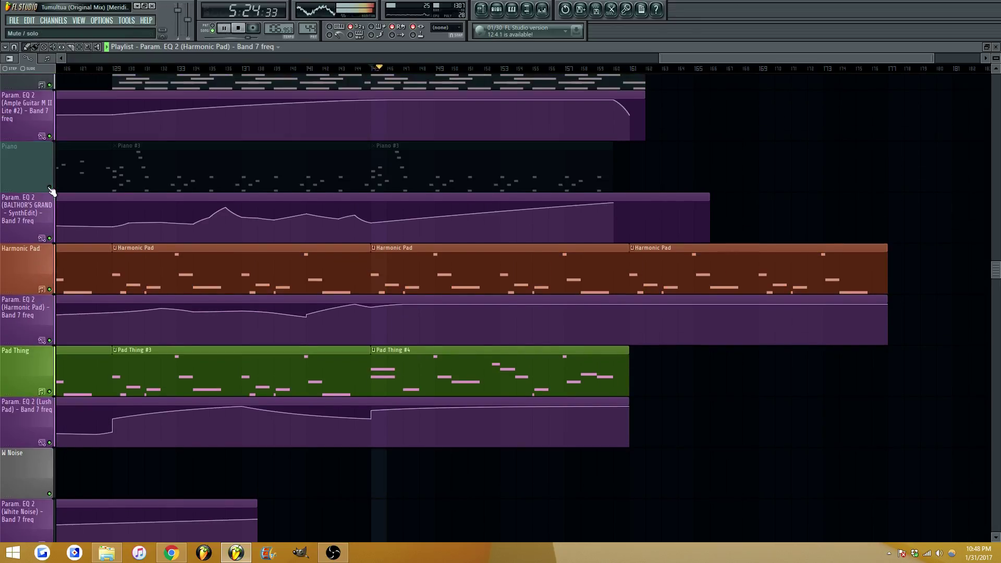
{"action": "left_click", "coordinate": [50, 187]}
Stop playback, open the mixer, and replay from bar 145 to check the track levels
{"action": "key", "text": "space"}
{"action": "left_click", "coordinate": [542, 10]}
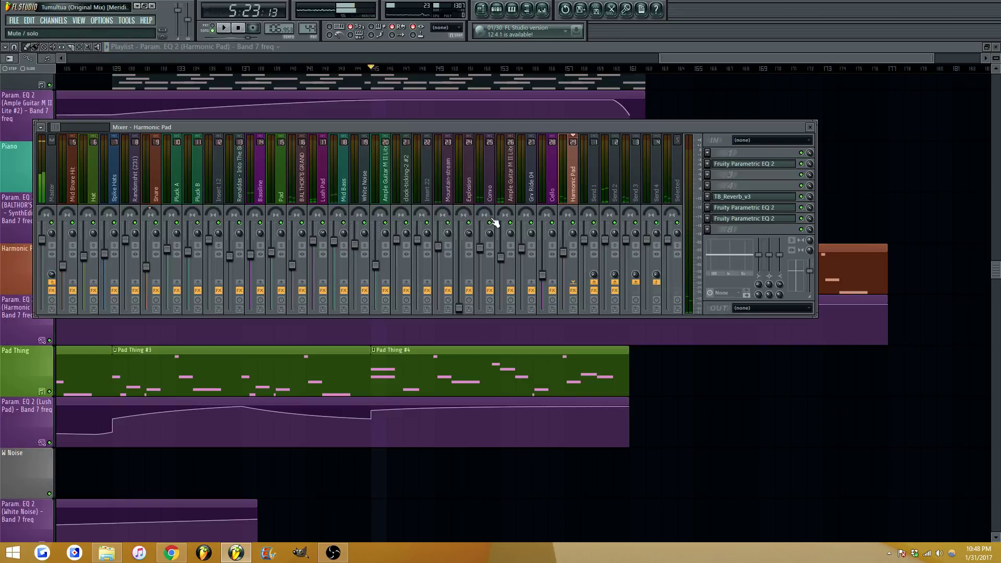
{"action": "key", "text": "space"}
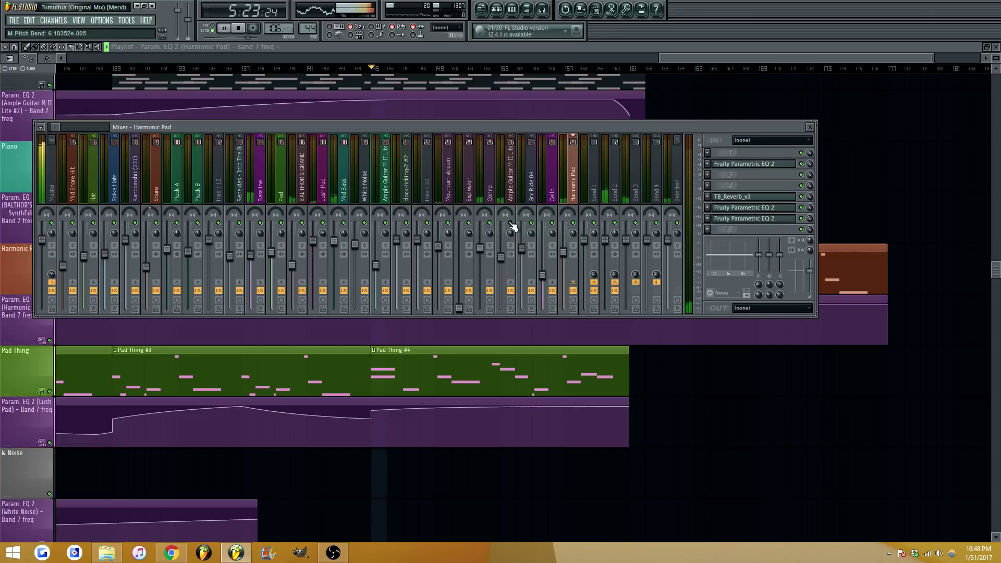
Replay the section and cut band 4 slightly near 600 Hz in the first Parametric EQ 2 on the BALTHOR'S GRAND mixer track
{"action": "key", "text": "space"}
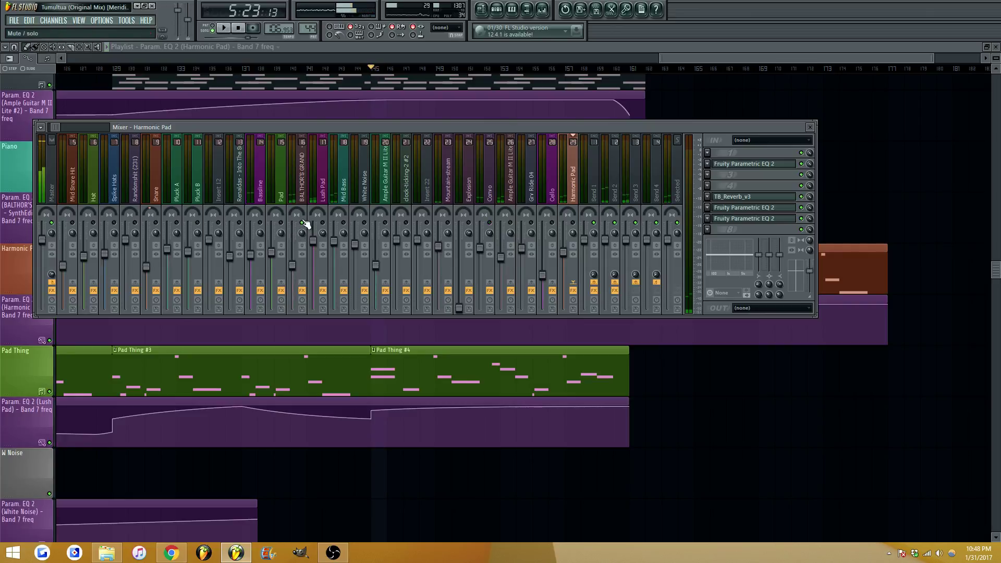
{"action": "key", "text": "space"}
{"action": "left_click", "coordinate": [303, 223]}
{"action": "left_click", "coordinate": [766, 228]}
{"action": "left_click", "coordinate": [766, 228]}
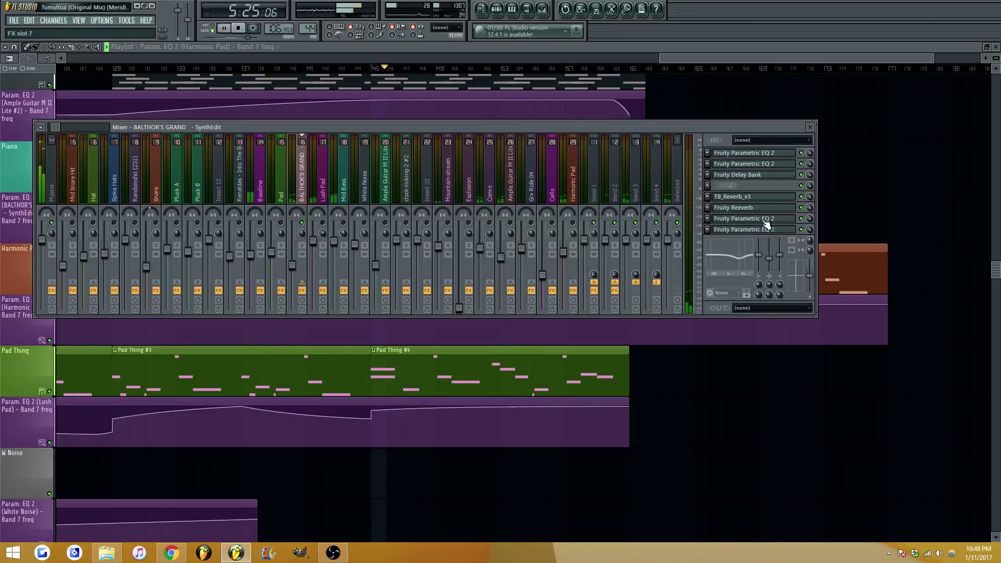
{"action": "left_click", "coordinate": [753, 154]}
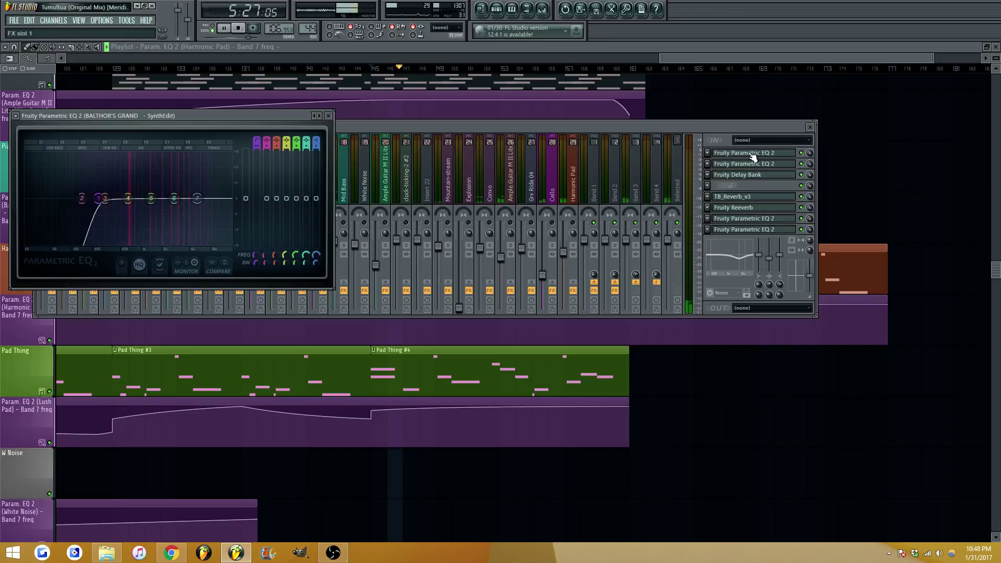
{"action": "mouse_move", "coordinate": [134, 207]}
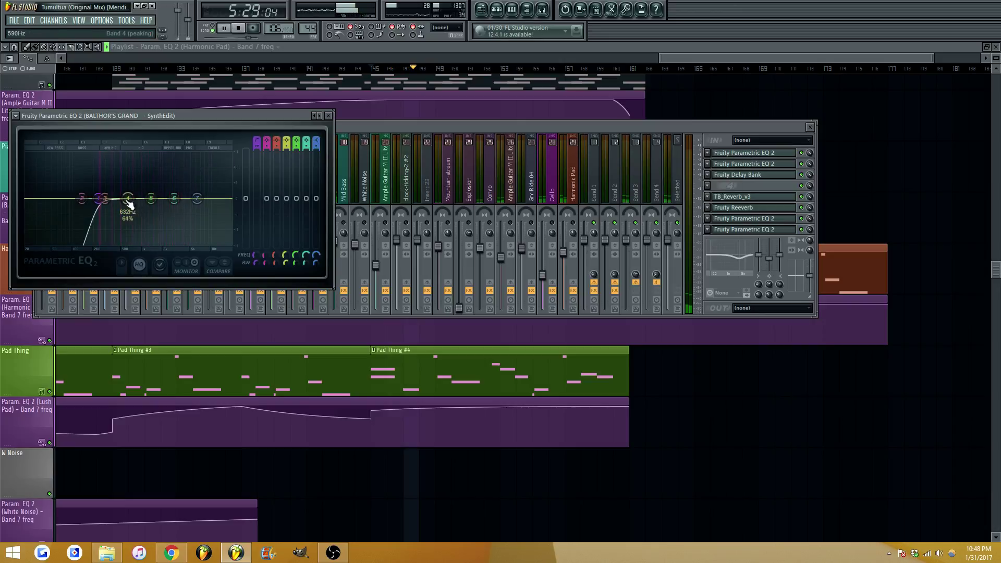
{"action": "mouse_move", "coordinate": [129, 204]}
{"action": "left_mouse_down"}
{"action": "mouse_move", "coordinate": [115, 207]}
{"action": "mouse_move", "coordinate": [127, 209]}
{"action": "left_mouse_up"}
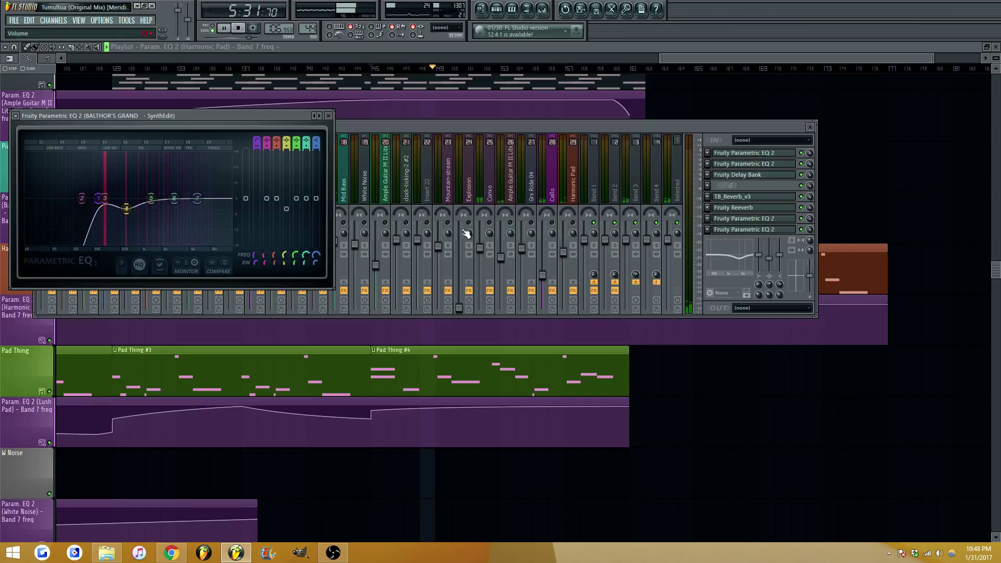
{"action": "key", "text": "Escape"}
Replay from bar 145 and inspect the last Parametric EQ 2 on the Cello mixer track
{"action": "key", "text": "space"}
{"action": "key", "text": "space"}
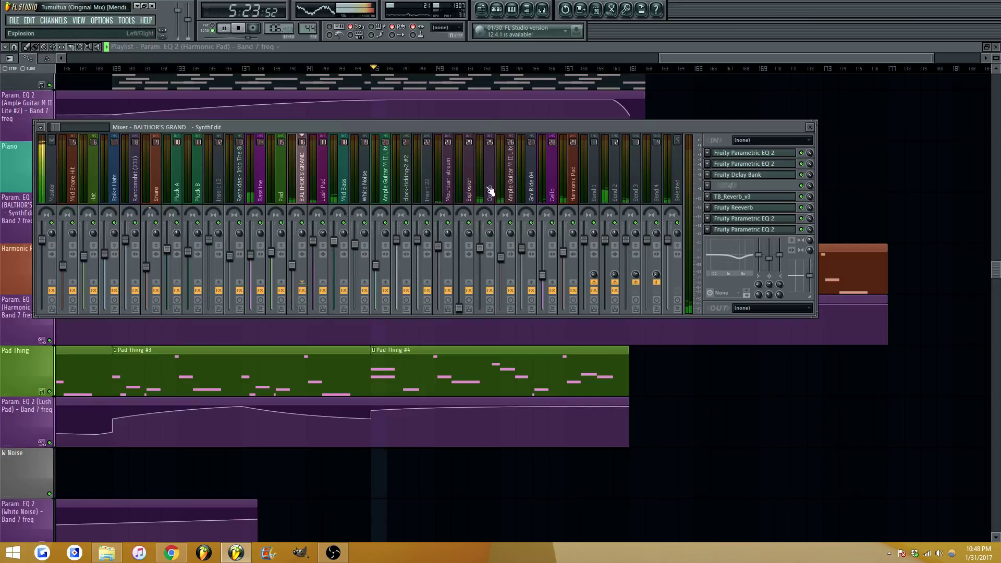
{"action": "key", "text": "F9"}
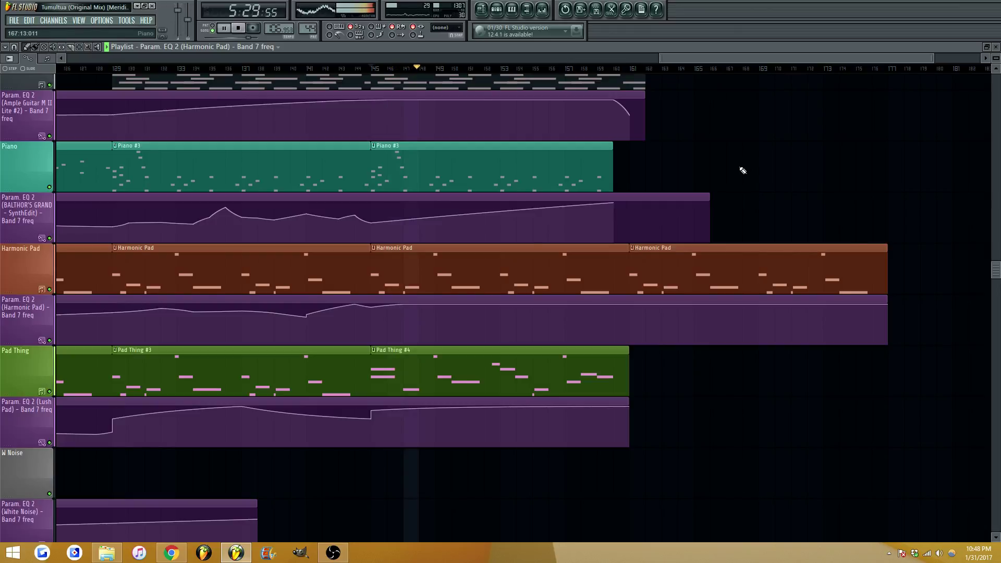
{"action": "key", "text": "F9"}
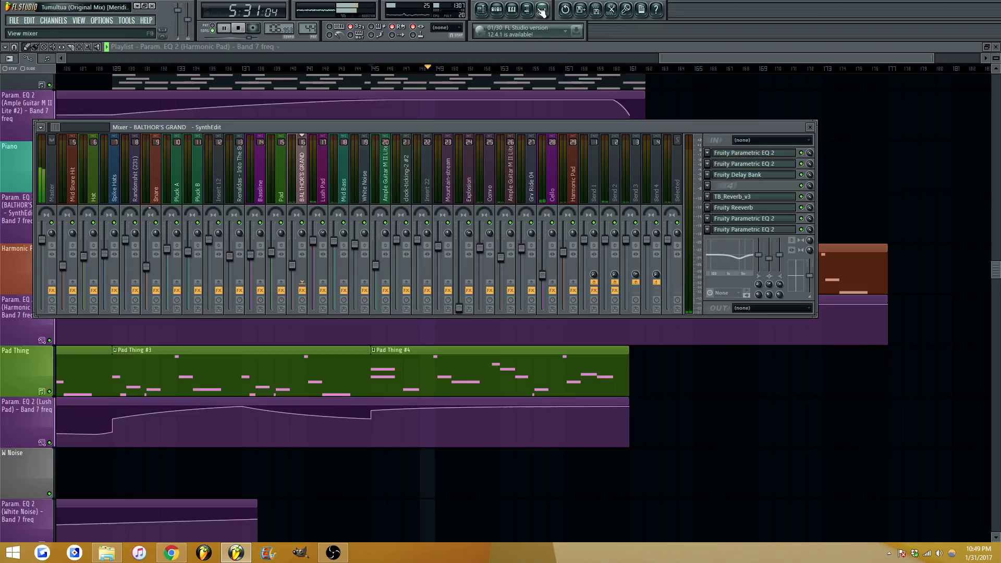
{"action": "left_click", "coordinate": [549, 198]}
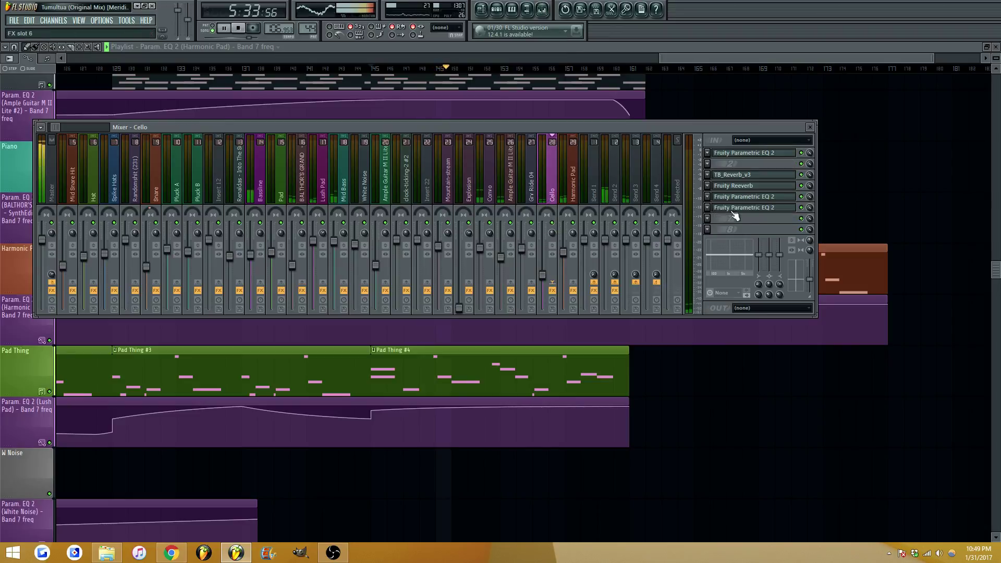
{"action": "left_click", "coordinate": [754, 208]}
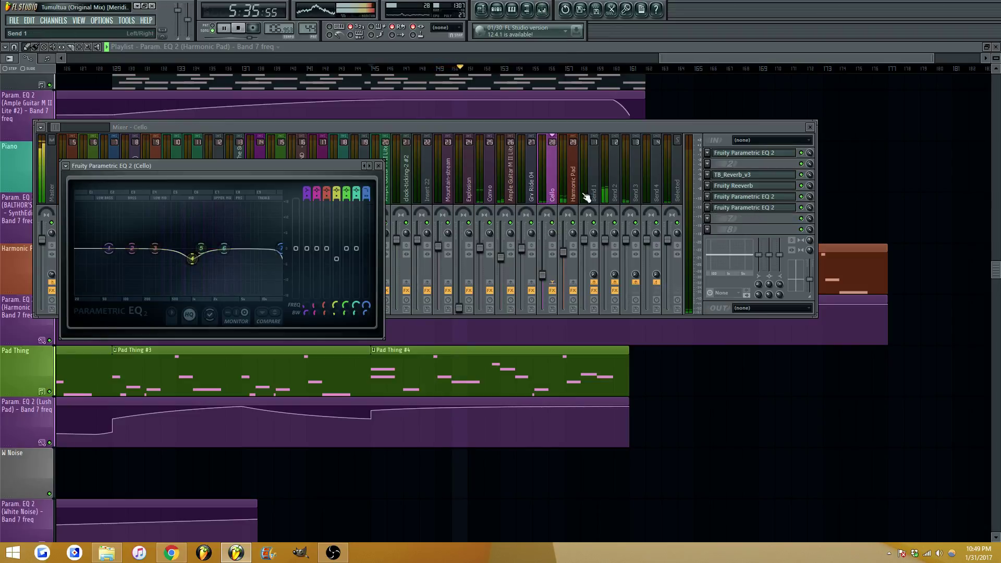
Cut band 6 slightly near 2.9 kHz in the Send 2 track's Parametric EQ 2, and close the EQ and the mixer
{"action": "left_click", "coordinate": [614, 195]}
{"action": "left_click", "coordinate": [748, 175]}
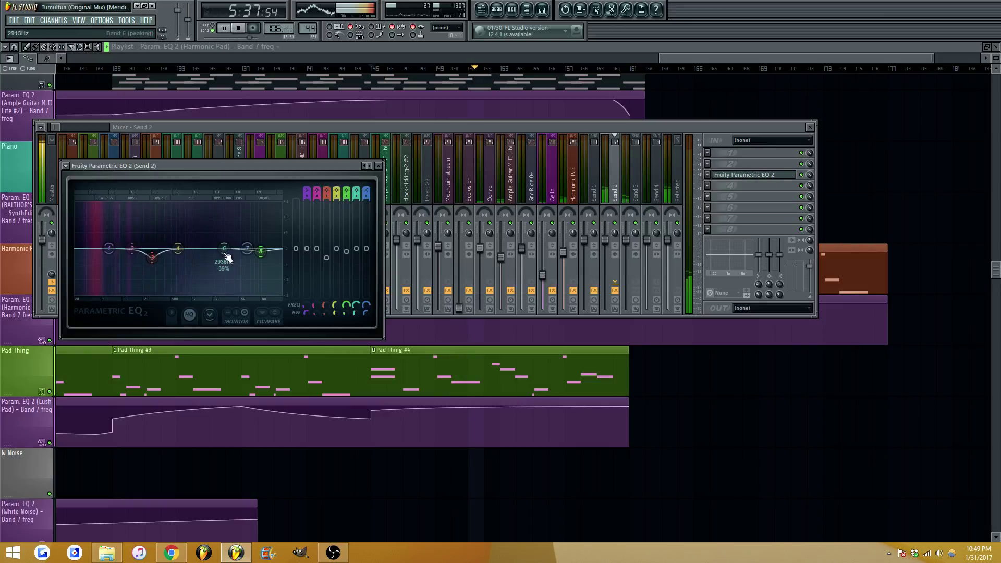
{"action": "mouse_move", "coordinate": [224, 248]}
{"action": "left_mouse_down"}
{"action": "mouse_move", "coordinate": [215, 235]}
{"action": "mouse_move", "coordinate": [215, 256]}
{"action": "mouse_move", "coordinate": [223, 234]}
{"action": "mouse_move", "coordinate": [216, 251]}
{"action": "mouse_move", "coordinate": [206, 235]}
{"action": "mouse_move", "coordinate": [227, 229]}
{"action": "mouse_move", "coordinate": [226, 253]}
{"action": "left_mouse_up"}
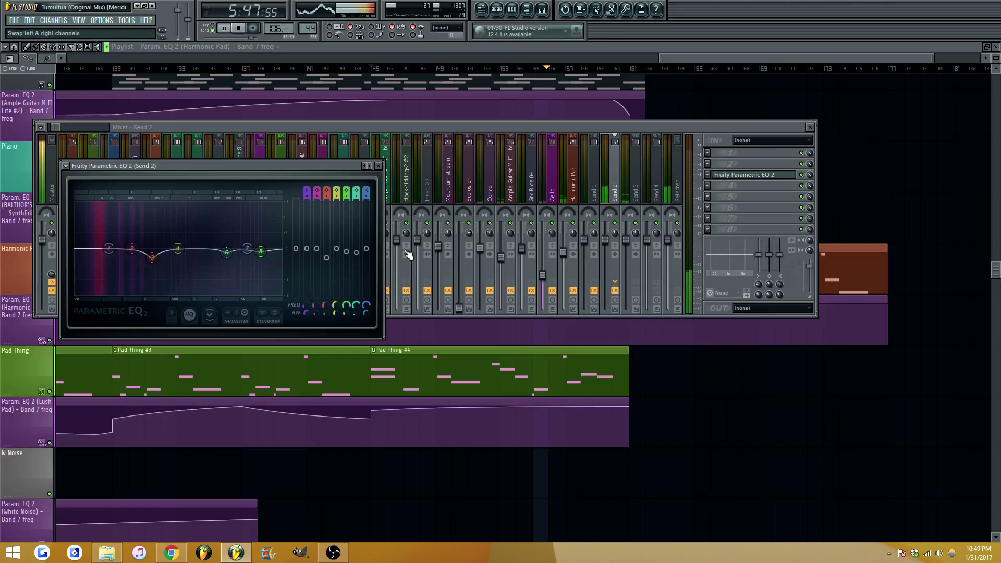
{"action": "key", "text": "Escape"}
{"action": "key", "text": "Escape"}
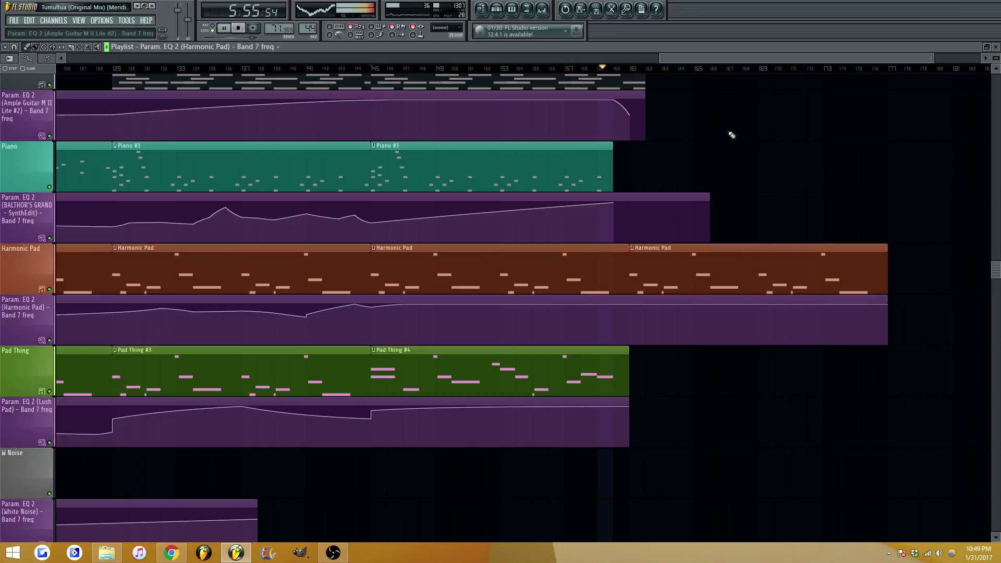
Delete the last Harmonic Pad clip, starting at bar 161, from the playlist
{"action": "left_click_drag", "start_coordinate": [723, 57], "coordinate": [723, 61]}
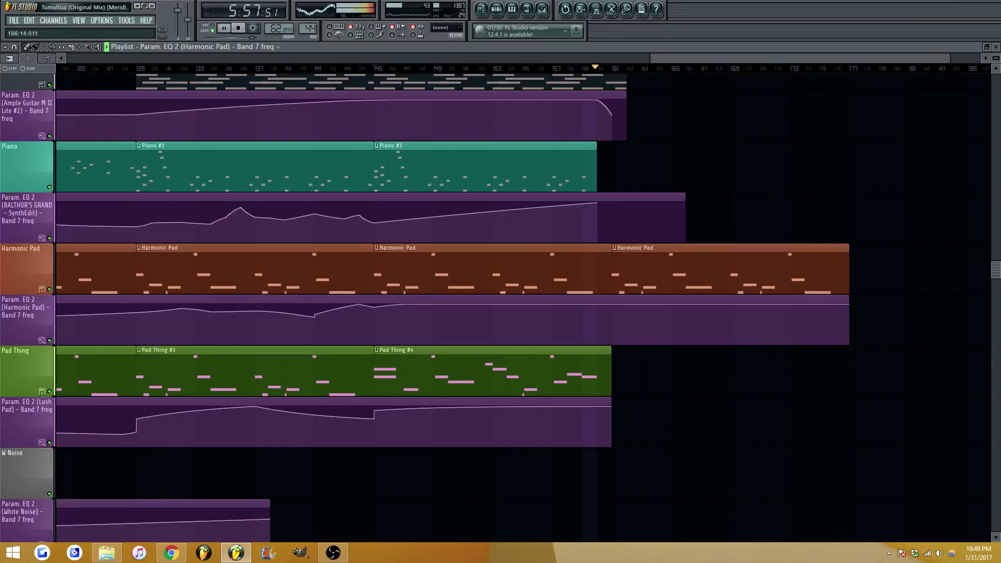
{"action": "scroll", "coordinate": [589, 189], "scroll_direction": "down", "scroll_amount": 5}
{"action": "scroll", "coordinate": [589, 191], "scroll_direction": "down", "scroll_amount": 4}
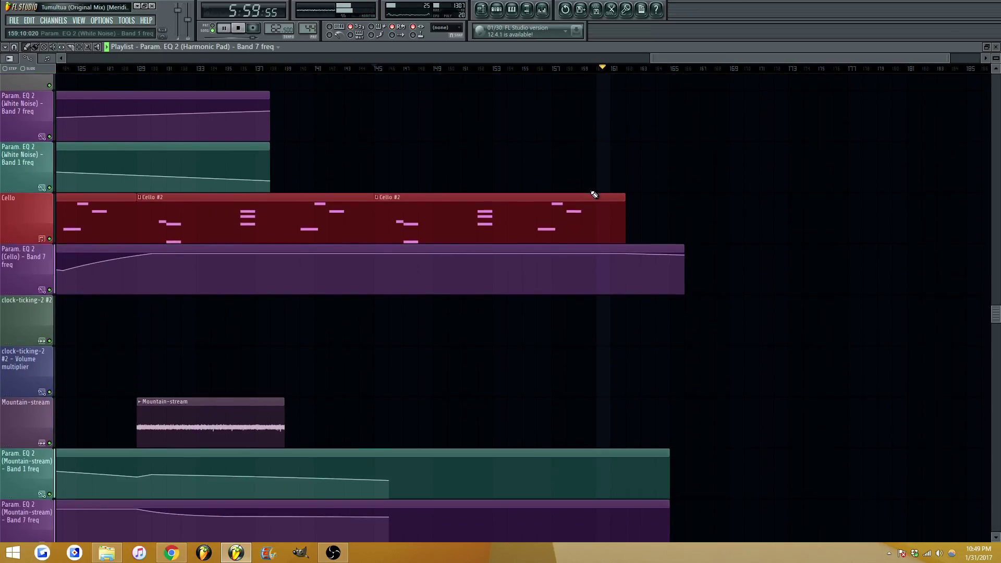
{"action": "scroll", "coordinate": [717, 194], "scroll_direction": "down", "scroll_amount": 3}
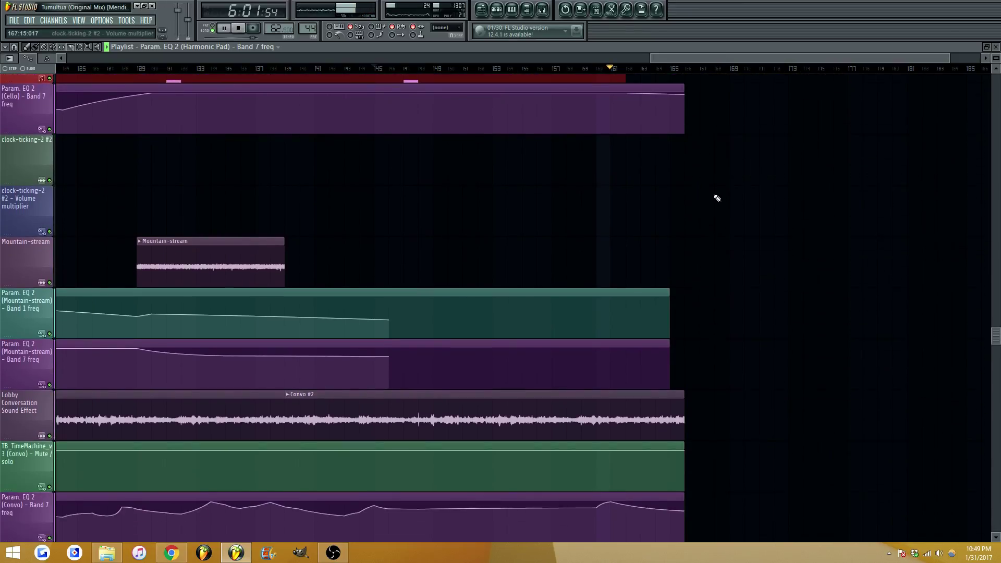
{"action": "scroll", "coordinate": [696, 225], "scroll_direction": "up", "scroll_amount": 10}
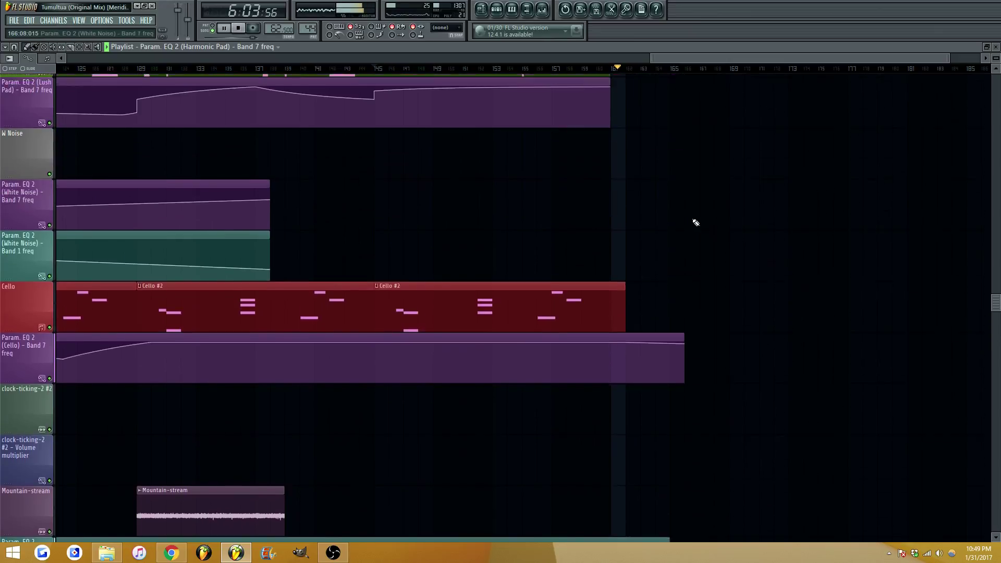
{"action": "scroll", "coordinate": [637, 236], "scroll_direction": "up", "scroll_amount": 1}
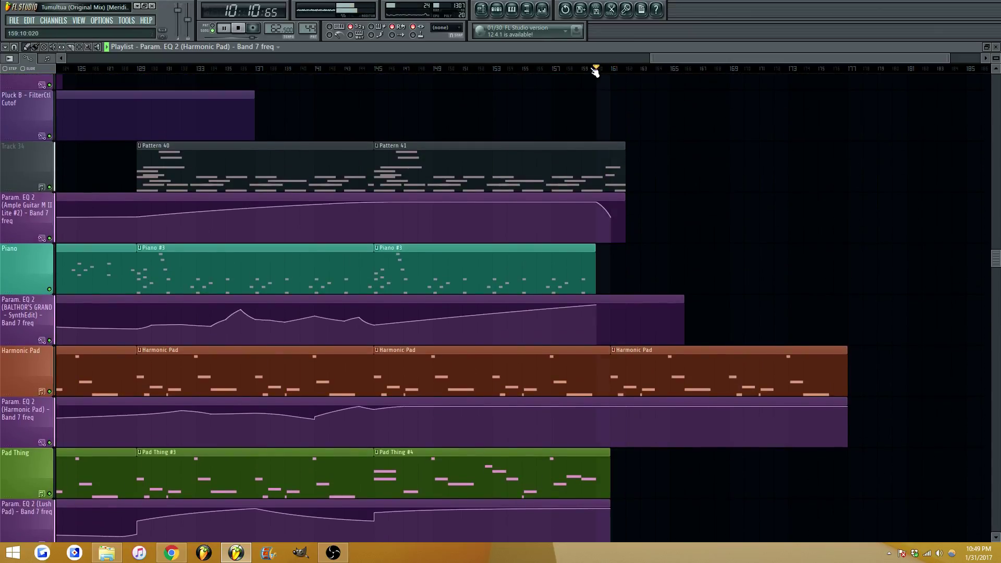
{"action": "right_click", "coordinate": [723, 358]}
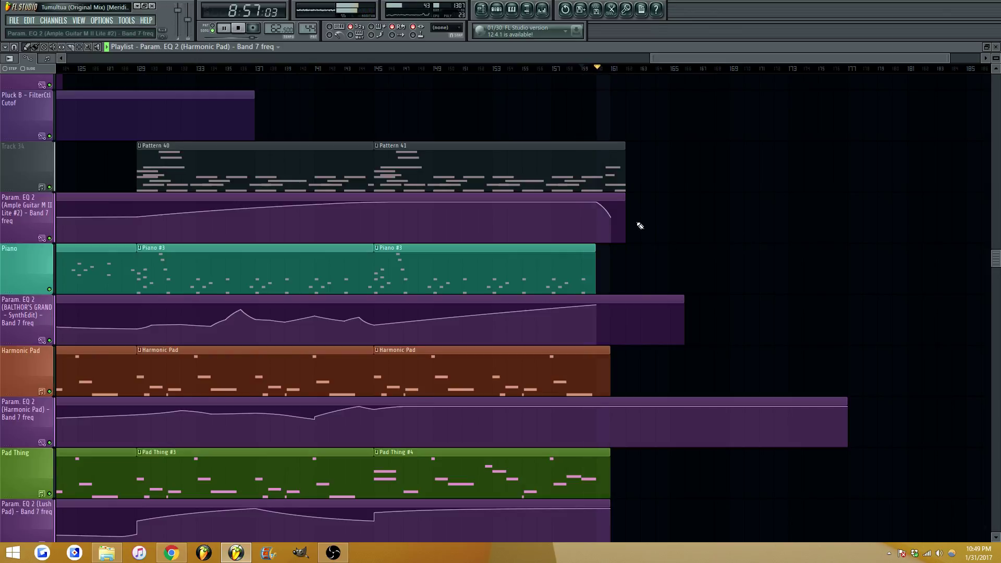
Bend the final falling segment of the Ample Guitar #2 Band 7 freq automation upward near bar 160, and replay from there
{"action": "mouse_move", "coordinate": [614, 222]}
{"action": "left_click_drag", "start_coordinate": [603, 211], "coordinate": [602, 135]}
{"action": "left_click", "coordinate": [598, 70]}
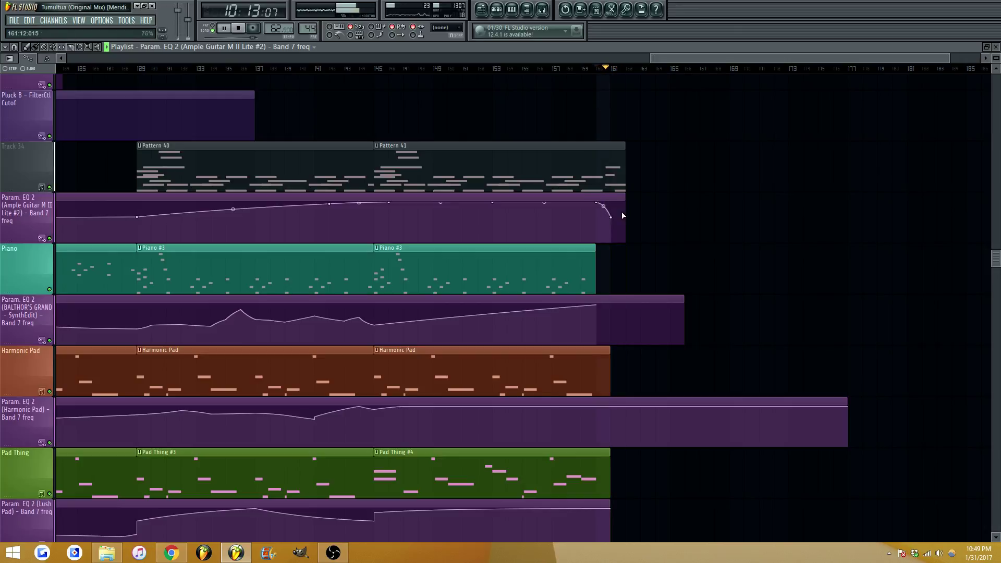
Play from bar 145 and look through the Parametric EQ 2 effects on the Mid Bass mixer track
{"action": "left_click", "coordinate": [378, 70]}
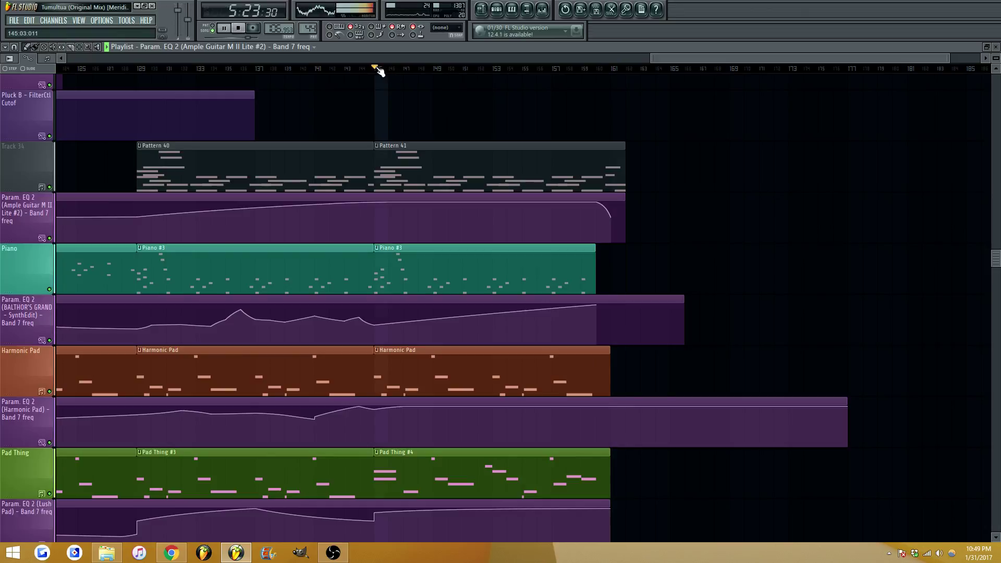
{"action": "scroll", "coordinate": [593, 234], "scroll_direction": "down", "scroll_amount": 2}
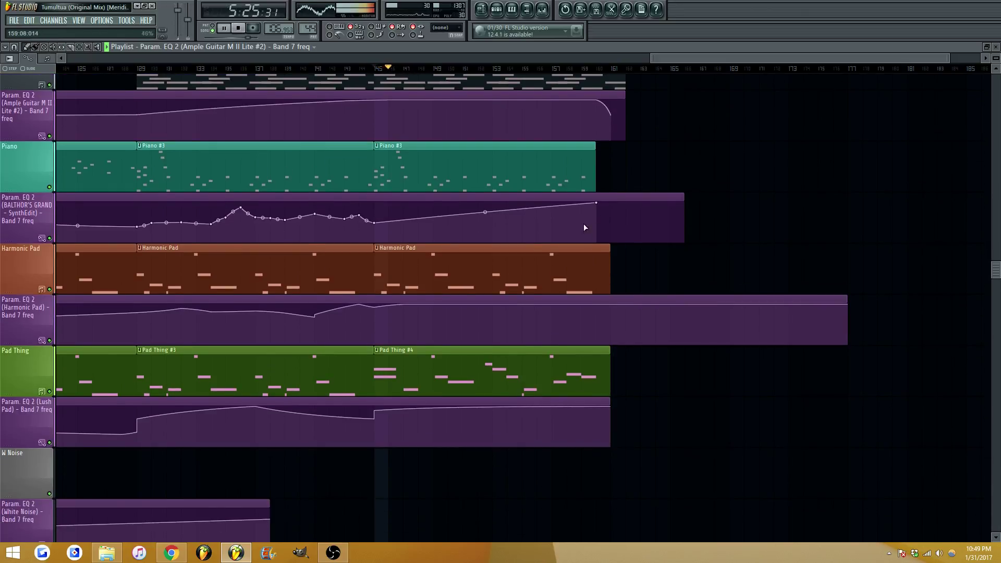
{"action": "left_click", "coordinate": [542, 10]}
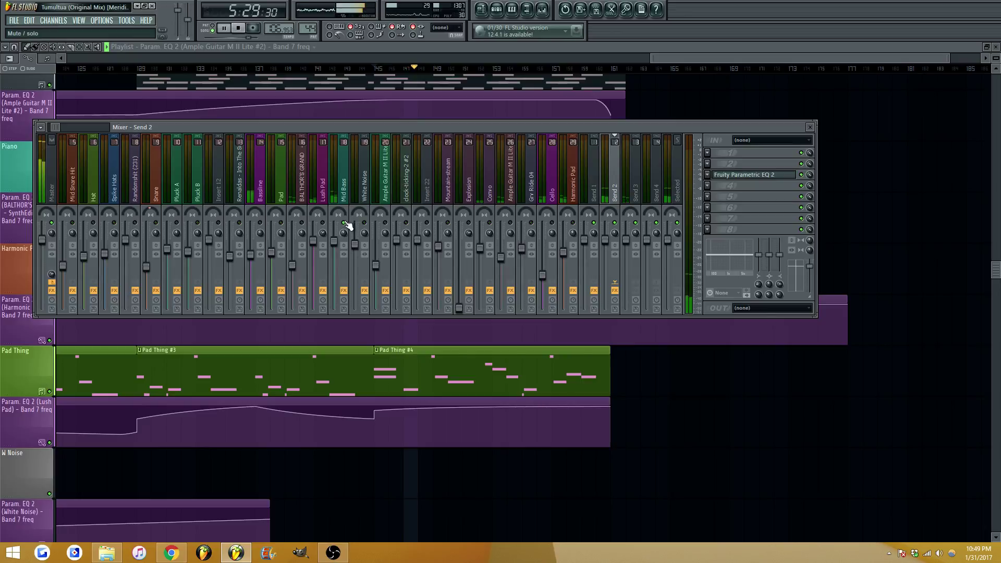
{"action": "left_click", "coordinate": [340, 204]}
{"action": "left_click", "coordinate": [771, 220]}
{"action": "left_click", "coordinate": [770, 220]}
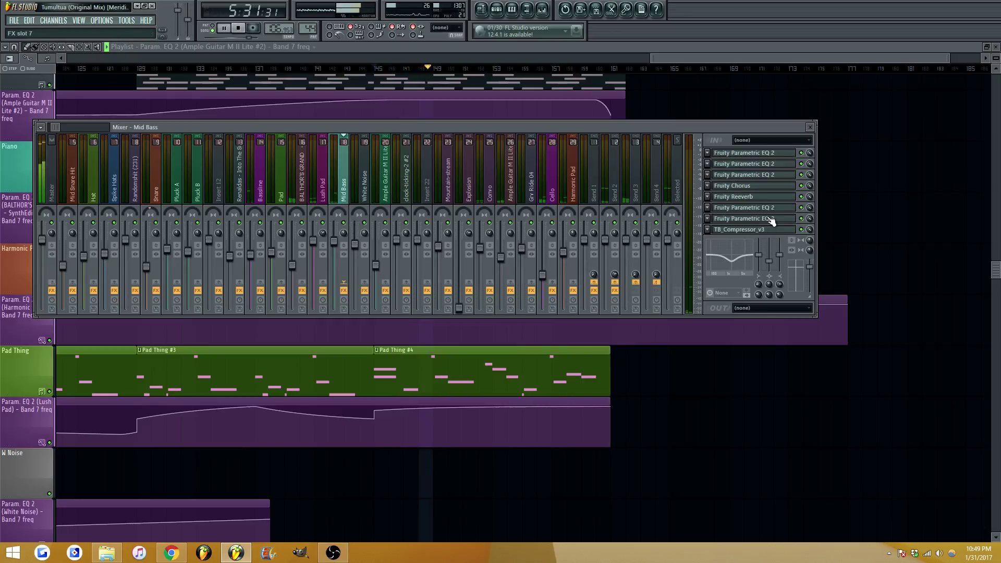
{"action": "left_click", "coordinate": [768, 210]}
{"action": "left_click", "coordinate": [768, 209]}
{"action": "left_click", "coordinate": [769, 177]}
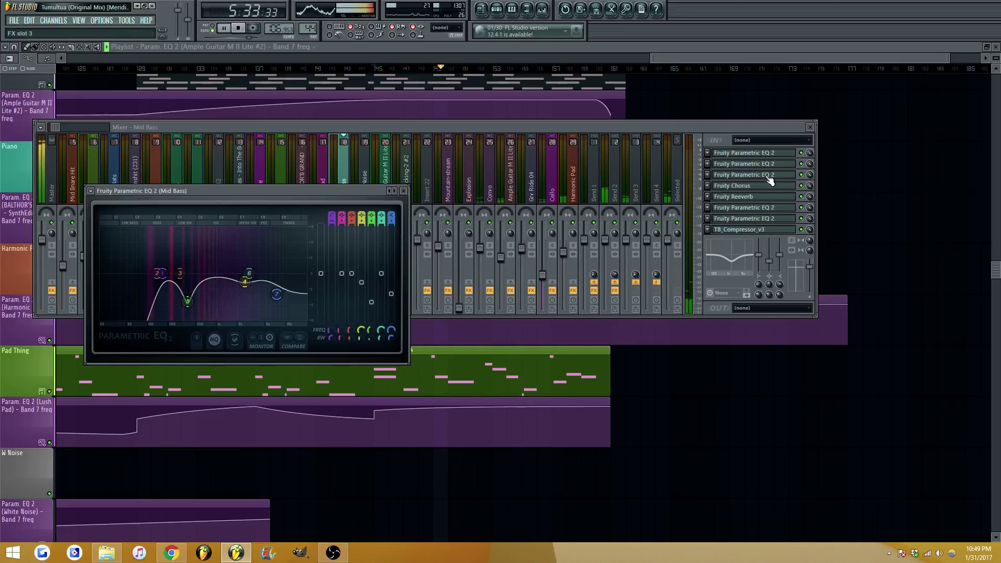
{"action": "left_click", "coordinate": [769, 177]}
Set band 3 to -2.8 dB at 160 Hz with 19% bandwidth in the Mid Bass track's slot 2 Parametric EQ 2
{"action": "left_click", "coordinate": [768, 165]}
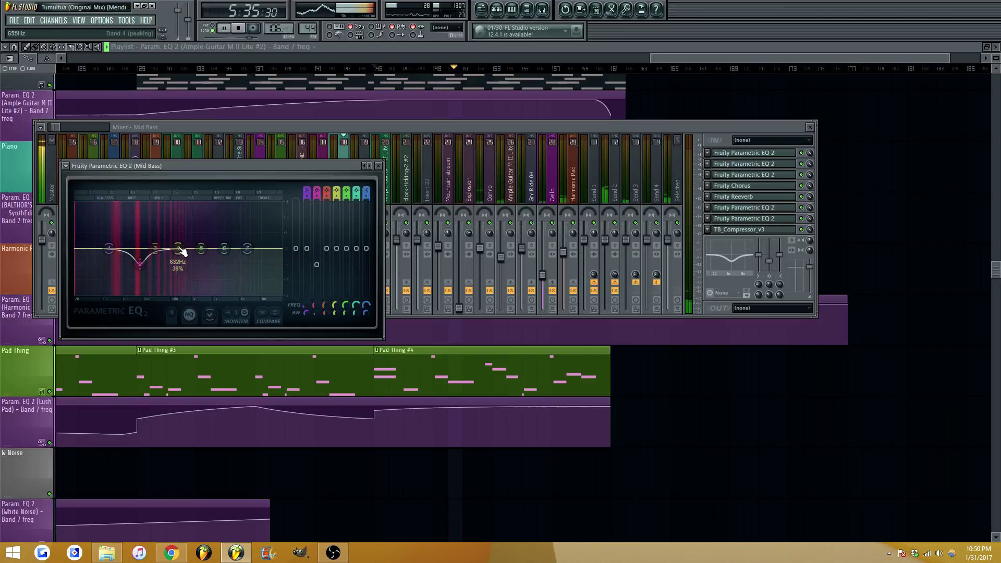
{"action": "left_click_drag", "start_coordinate": [156, 249], "coordinate": [137, 255]}
{"action": "scroll", "coordinate": [139, 235], "scroll_direction": "down", "scroll_amount": 5}
{"action": "scroll", "coordinate": [137, 256], "scroll_direction": "up", "scroll_amount": 5}
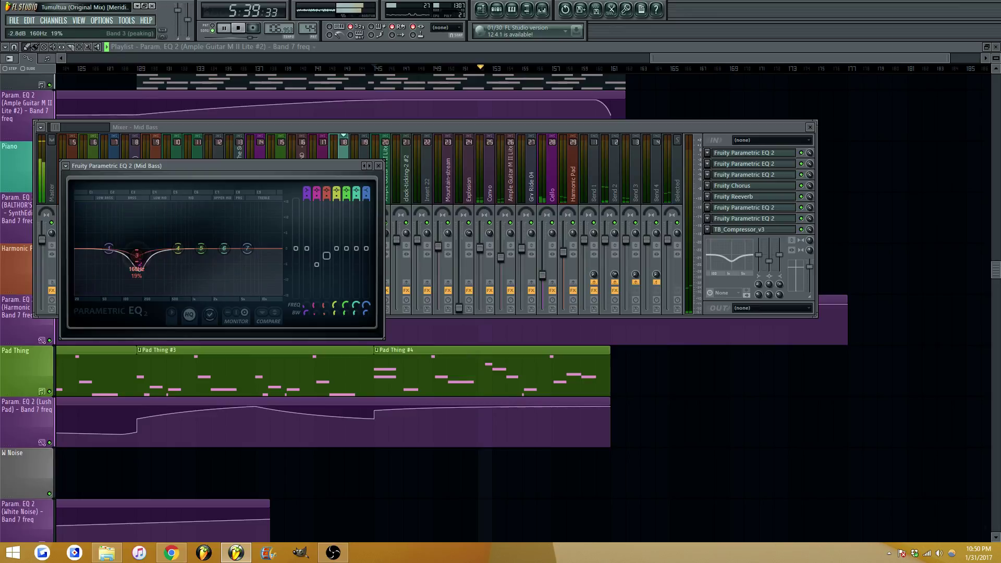
{"action": "left_click", "coordinate": [379, 166]}
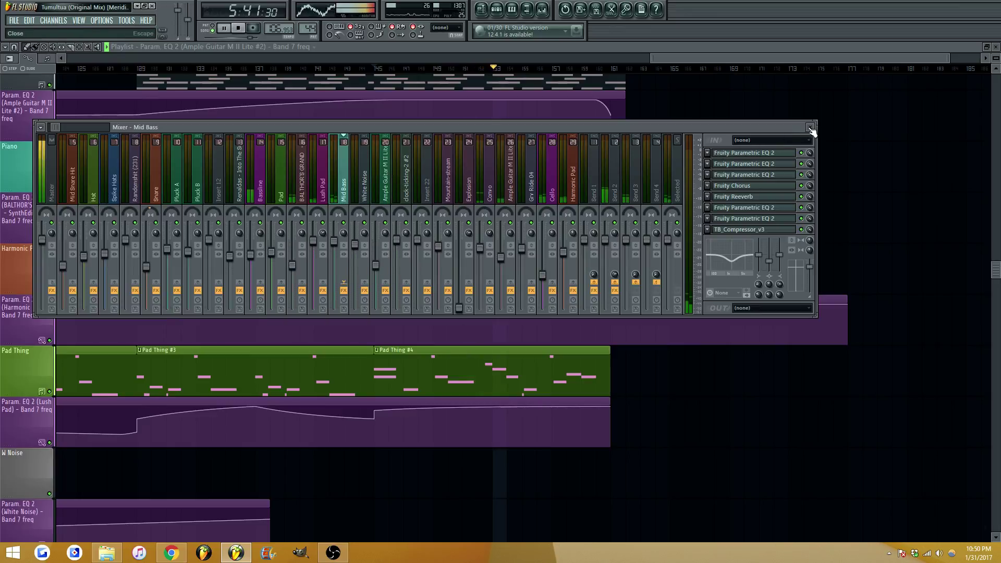
Recheck the Parametric EQ 2 curves in slots 2 and 7 of the Mid Bass track during playback
{"action": "left_click", "coordinate": [748, 166]}
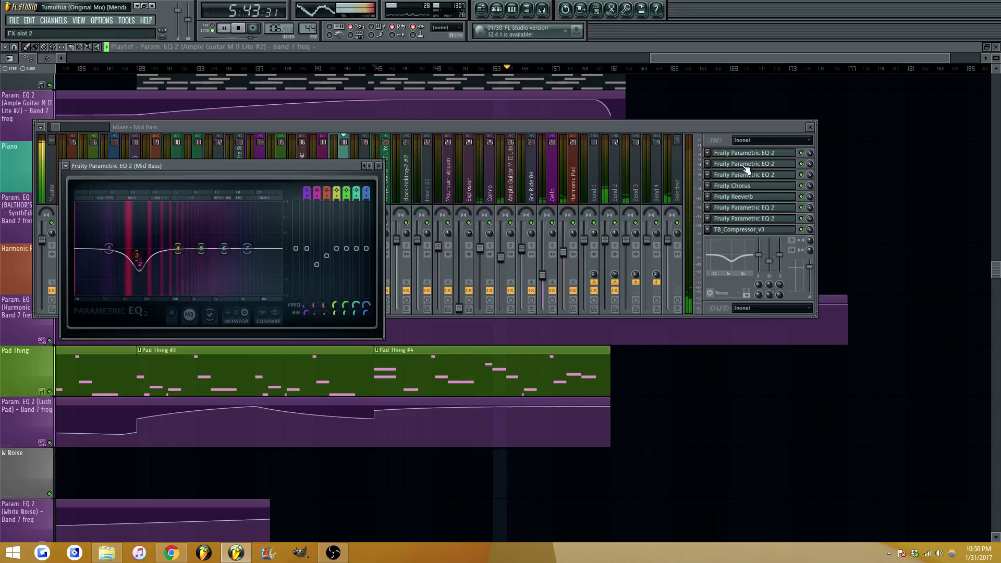
{"action": "left_click", "coordinate": [748, 165]}
{"action": "left_click", "coordinate": [753, 219]}
{"action": "left_click", "coordinate": [753, 219]}
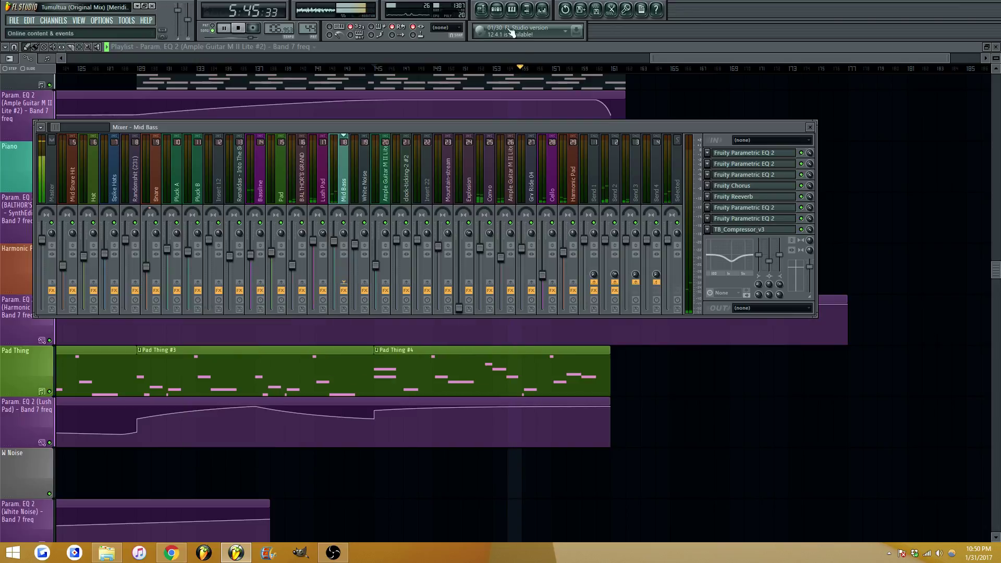
Filter the channel rack to the Unsorted group and open the Mid Bass channel's Sytrus plugin
{"action": "left_click", "coordinate": [497, 13]}
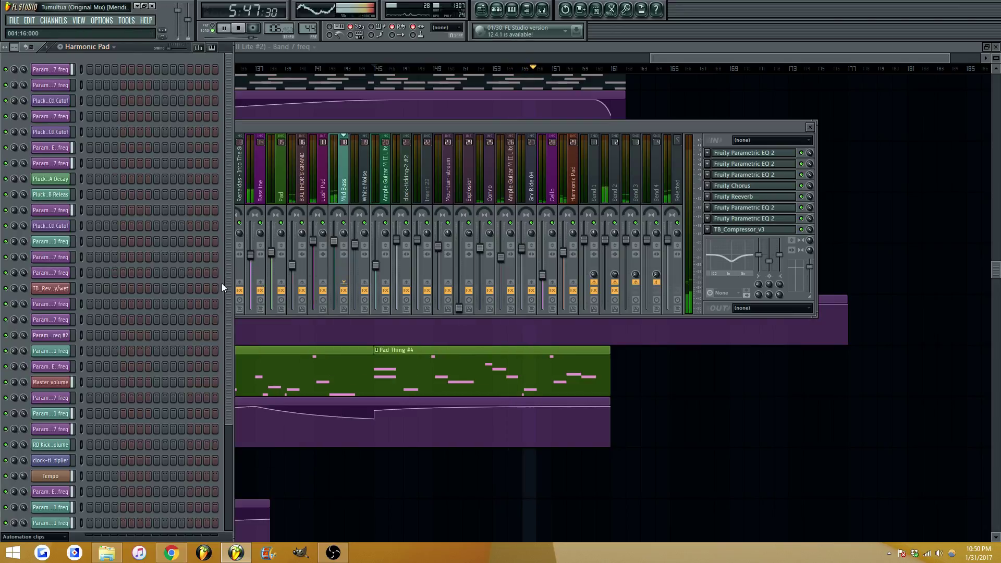
{"action": "left_click", "coordinate": [49, 538]}
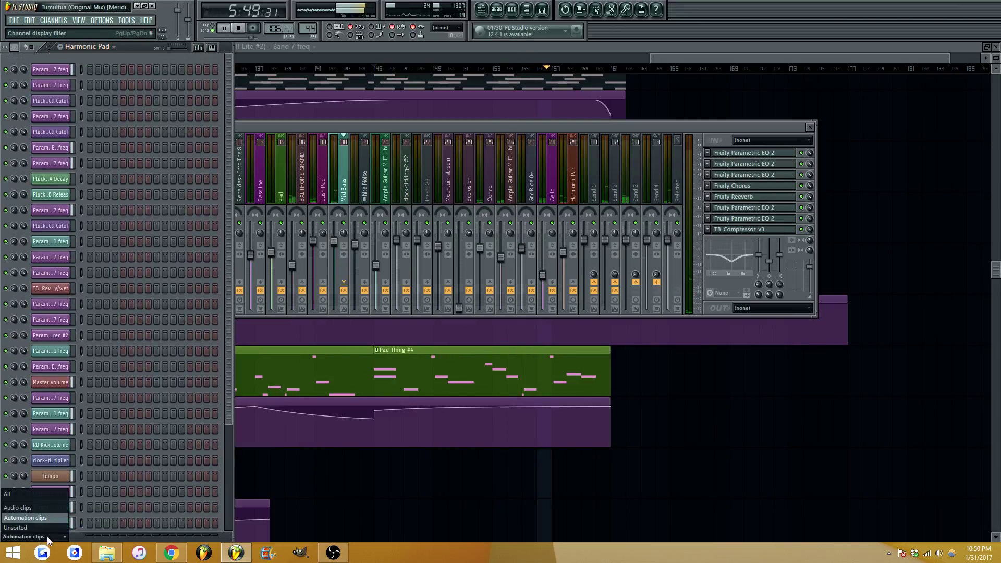
{"action": "left_click", "coordinate": [18, 528]}
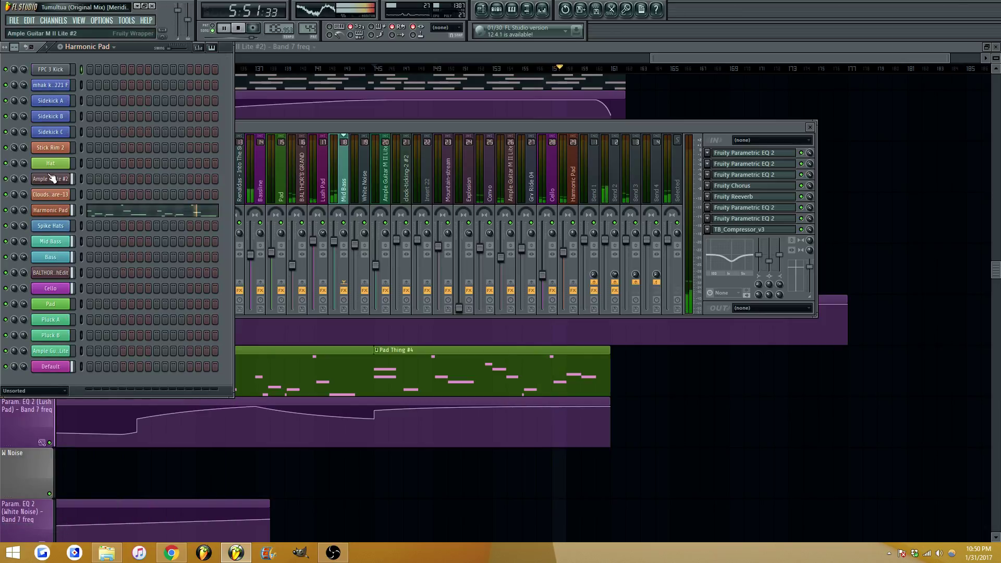
{"action": "left_click", "coordinate": [50, 241]}
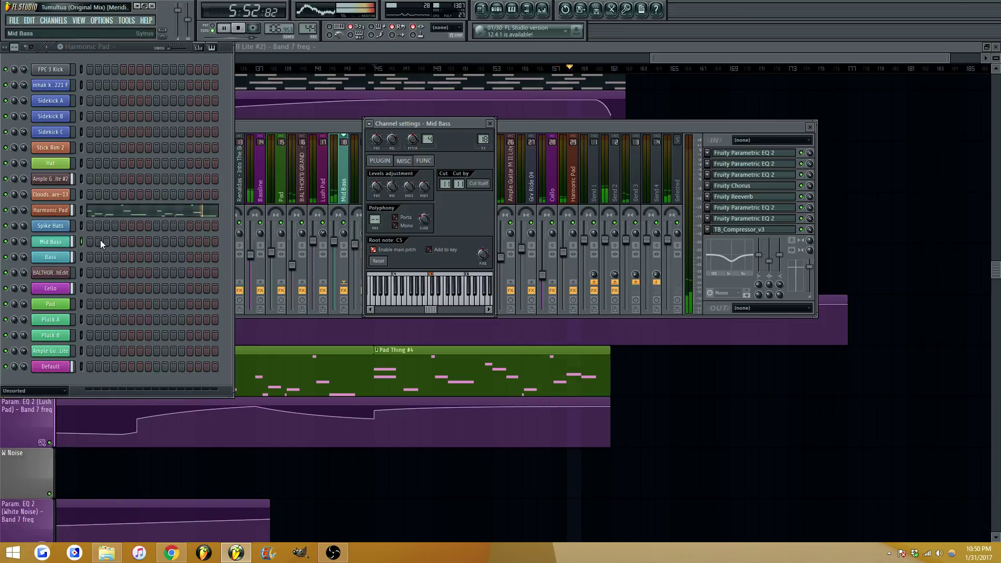
{"action": "left_click", "coordinate": [379, 161]}
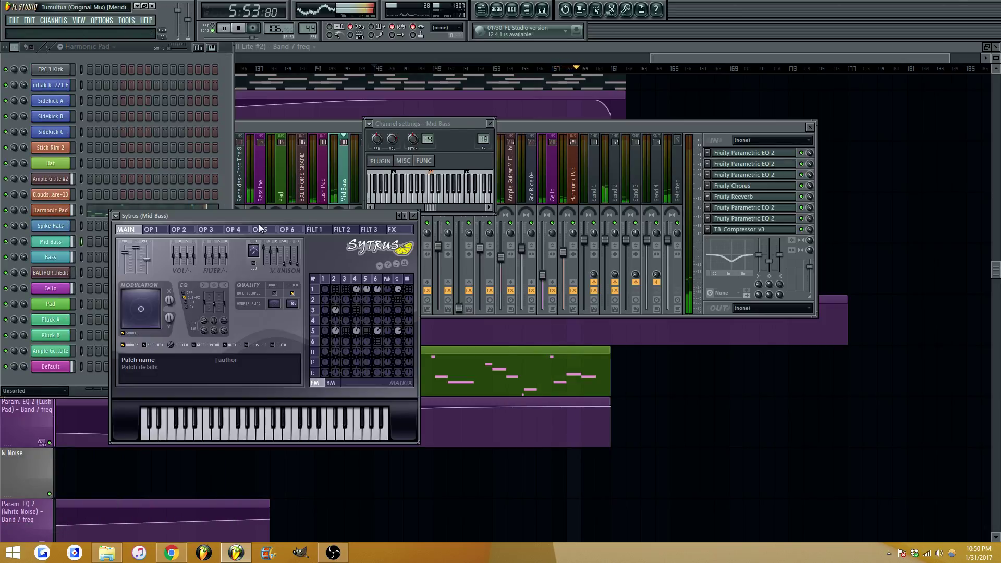
Look through operators 1 to 6 of the Mid Bass Sytrus patch during playback, and close the plugin
{"action": "left_click", "coordinate": [153, 229]}
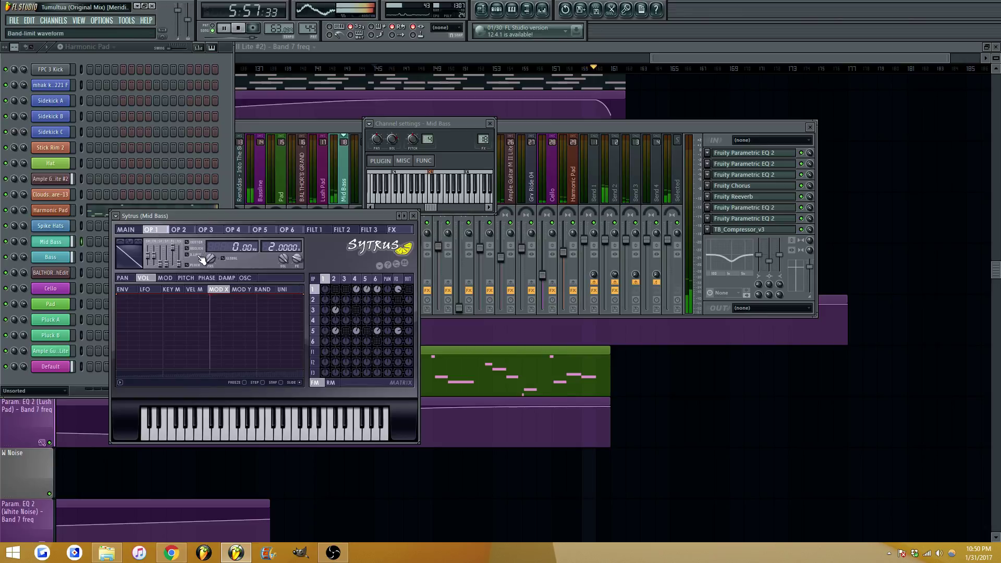
{"action": "left_click", "coordinate": [179, 230]}
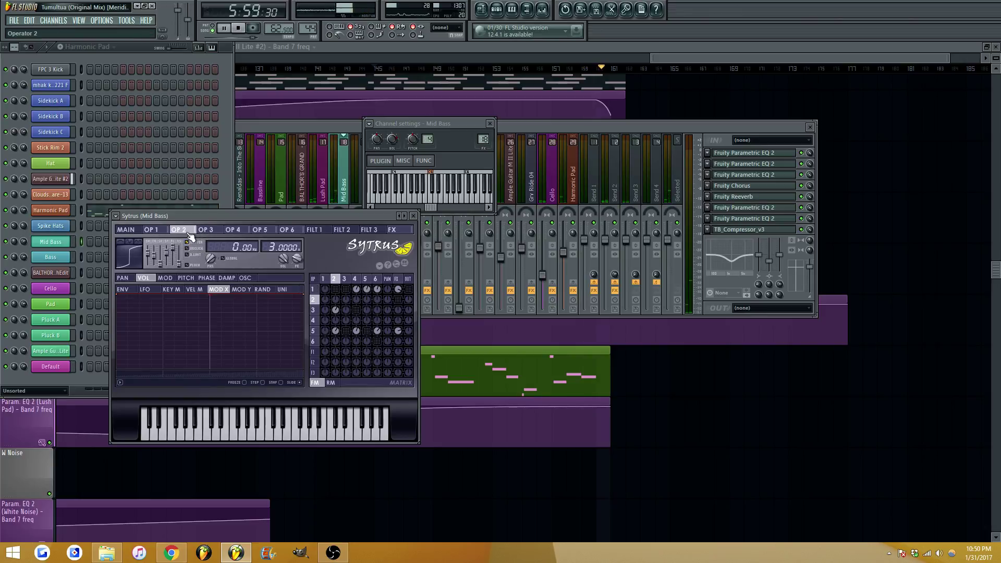
{"action": "left_click", "coordinate": [206, 229]}
{"action": "left_click", "coordinate": [231, 232]}
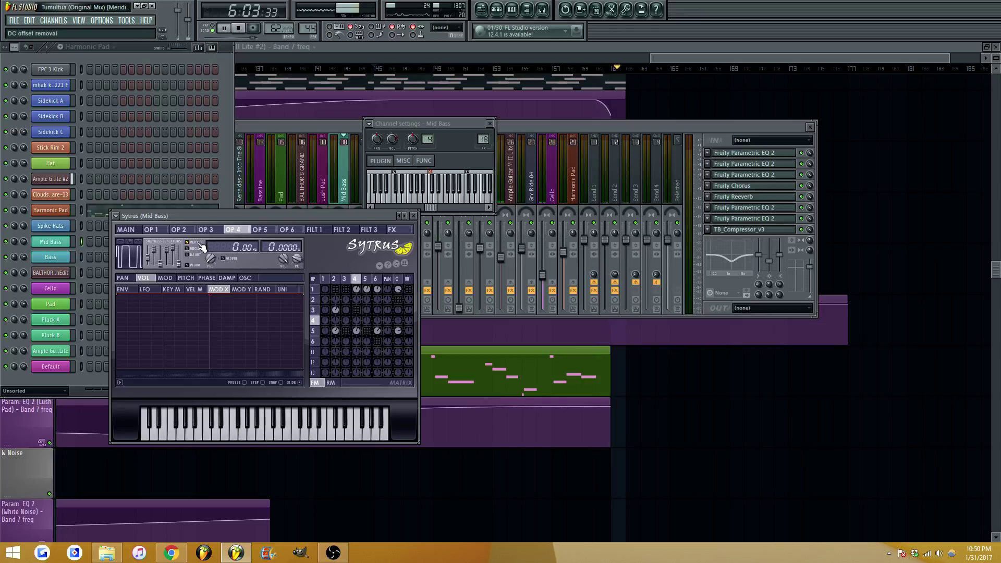
{"action": "left_click", "coordinate": [260, 230]}
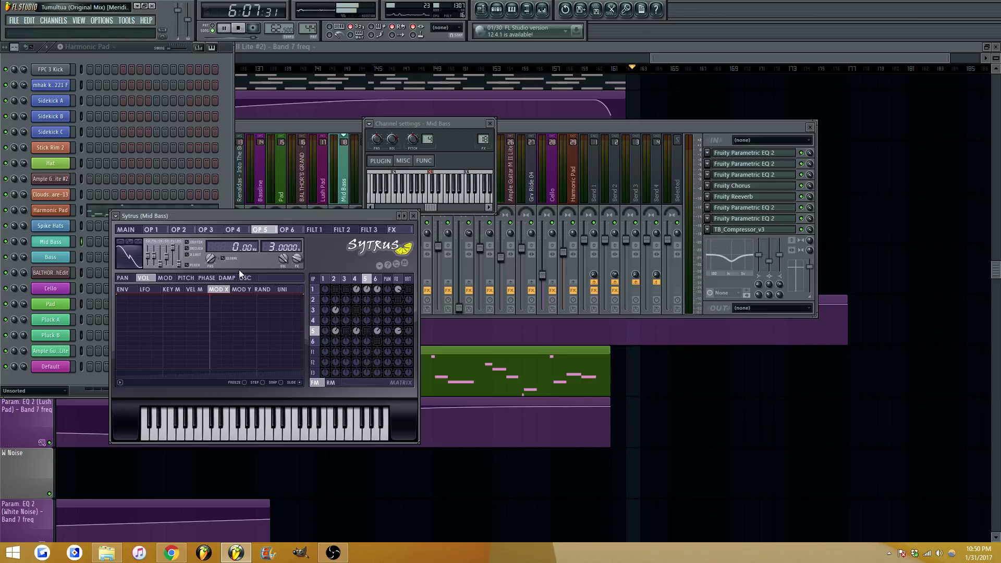
{"action": "left_click", "coordinate": [286, 230]}
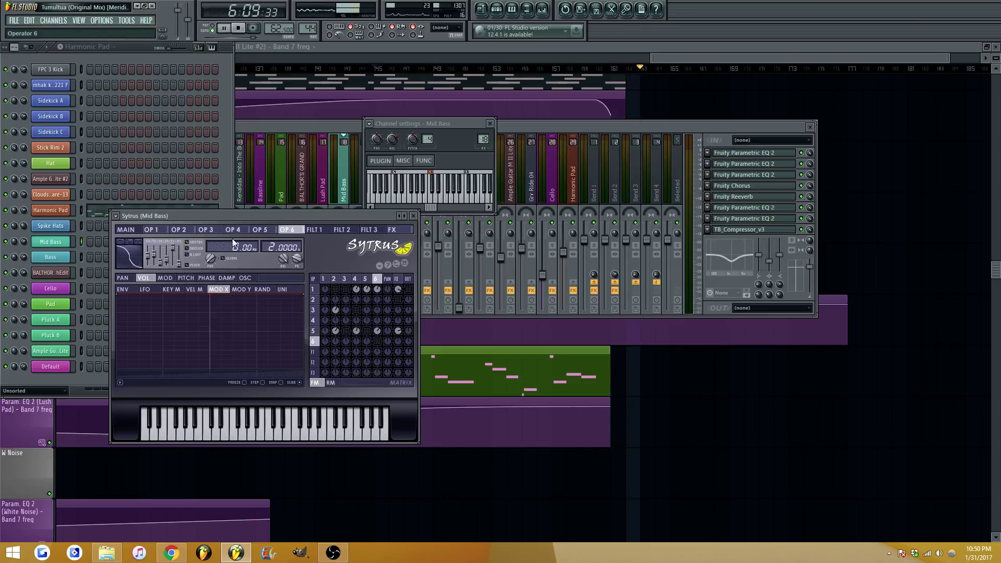
{"action": "left_click", "coordinate": [416, 216]}
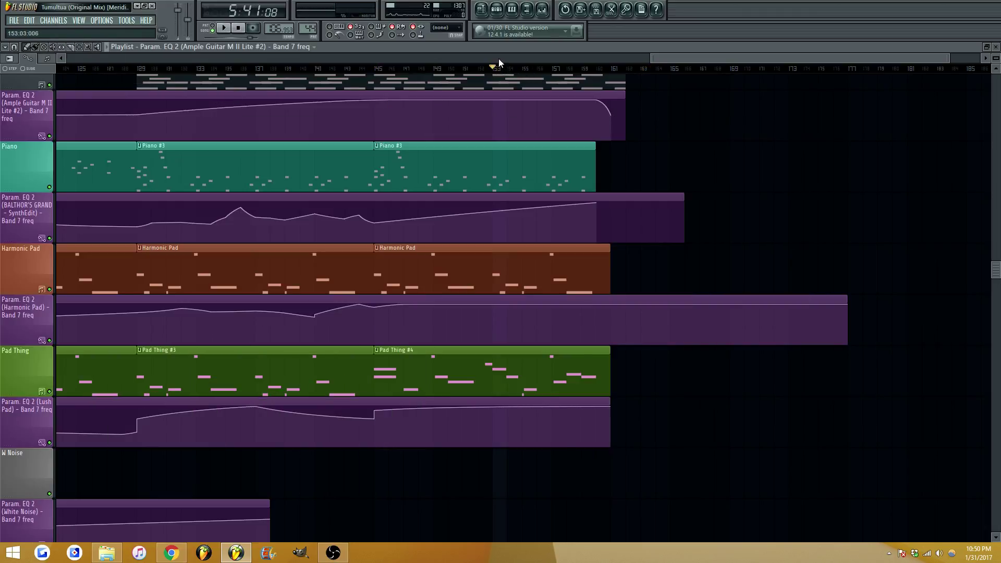
Play the section from bar 153 and review the Parametric EQ 2 curves in slots 1 and 2 of the Mid Bass track
{"action": "left_click", "coordinate": [541, 9]}
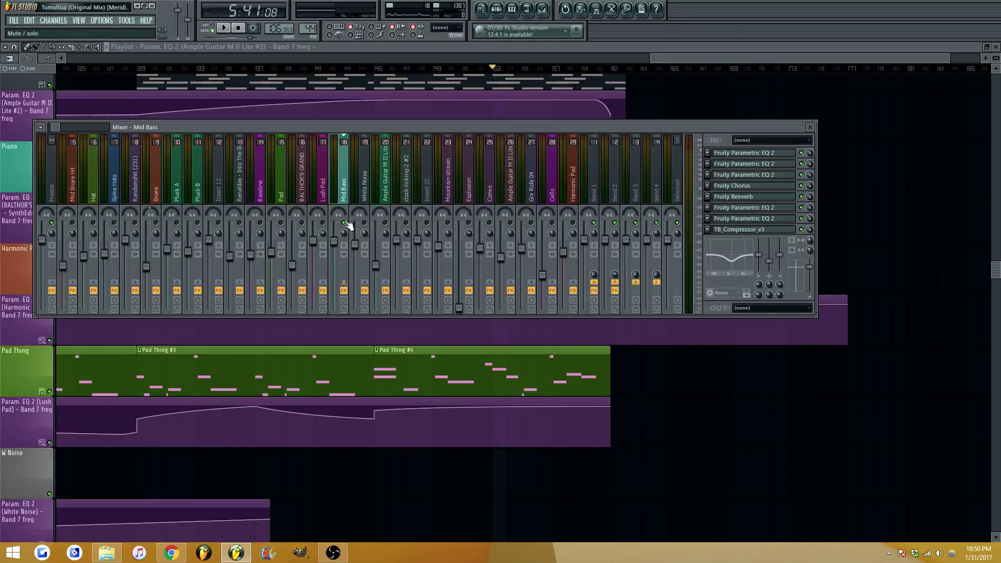
{"action": "key", "text": "space"}
{"action": "left_click", "coordinate": [759, 157]}
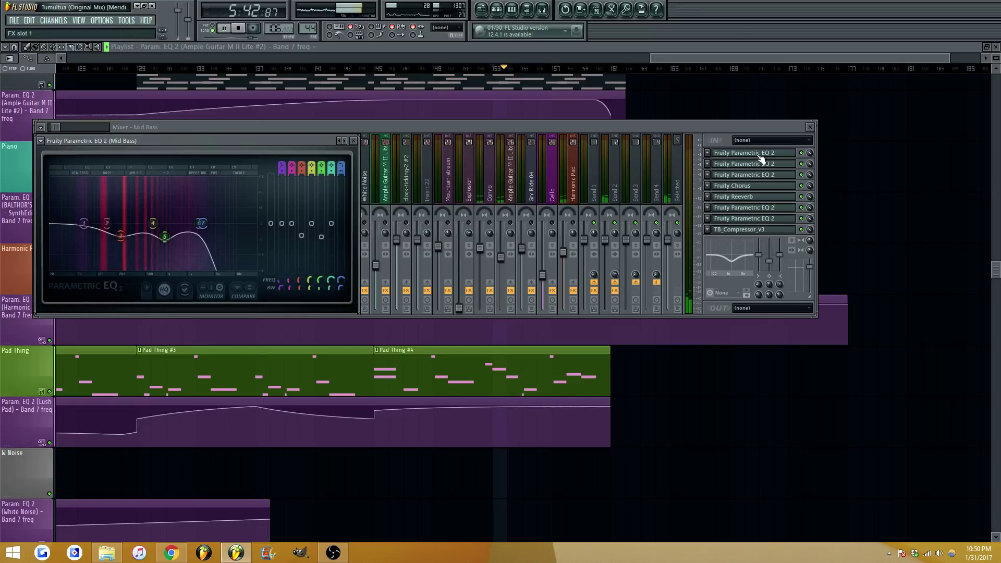
{"action": "left_click", "coordinate": [759, 156]}
{"action": "left_click", "coordinate": [760, 163]}
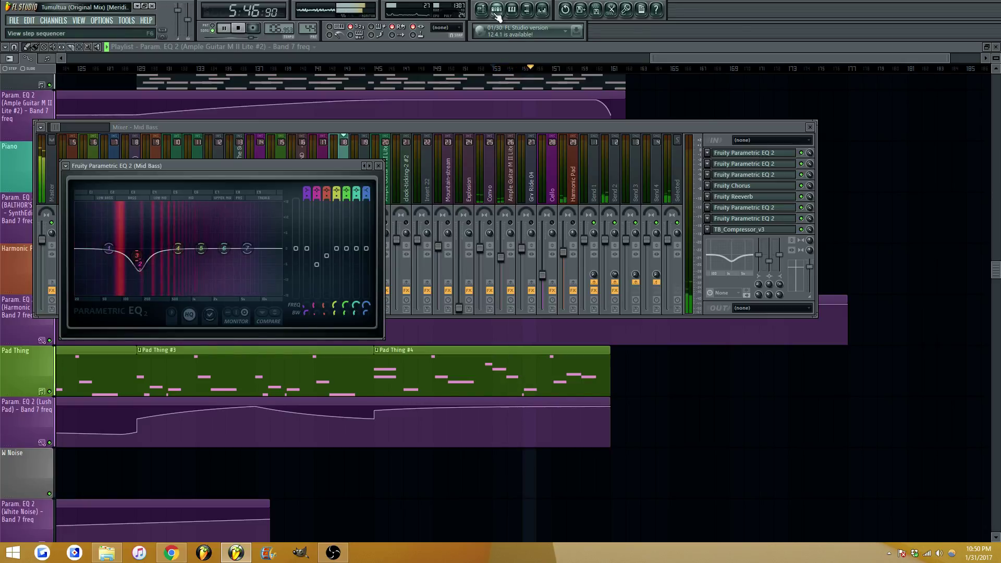
Reopen the Mid Bass channel's Sytrus plugin and place the slot 2 Parametric EQ 2 window beside it
{"action": "key", "text": "F6"}
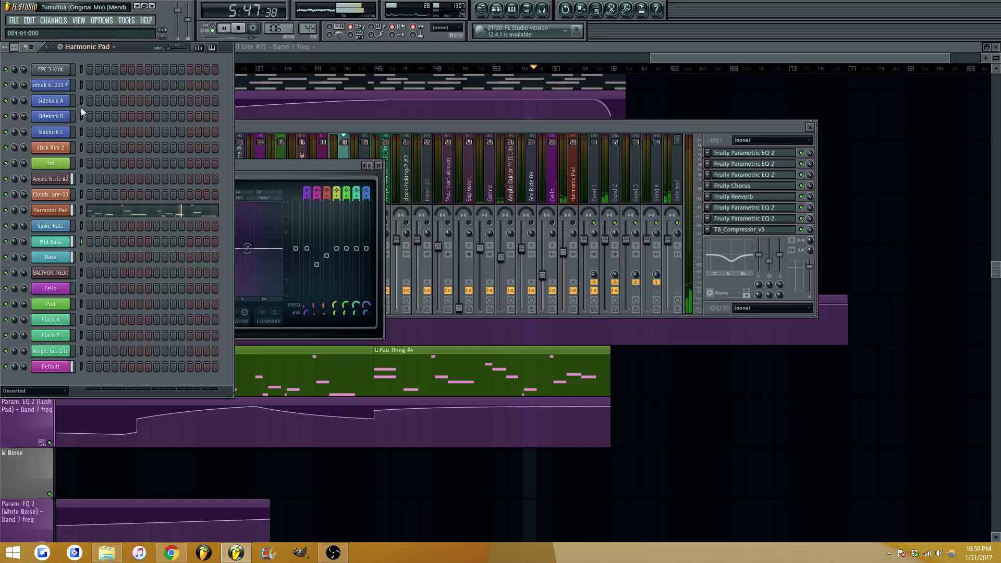
{"action": "left_click", "coordinate": [53, 212]}
{"action": "left_click", "coordinate": [53, 212]}
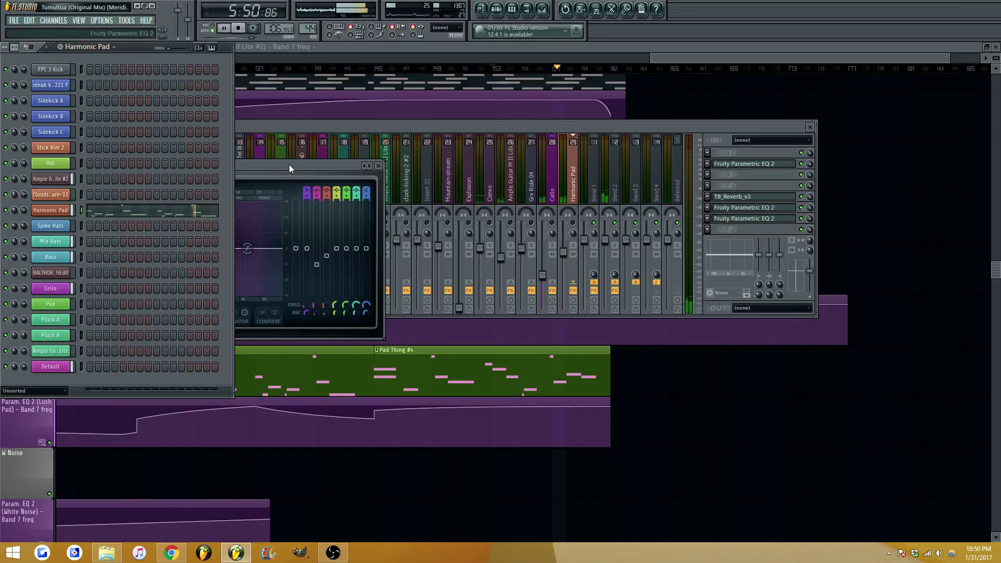
{"action": "left_click", "coordinate": [50, 242]}
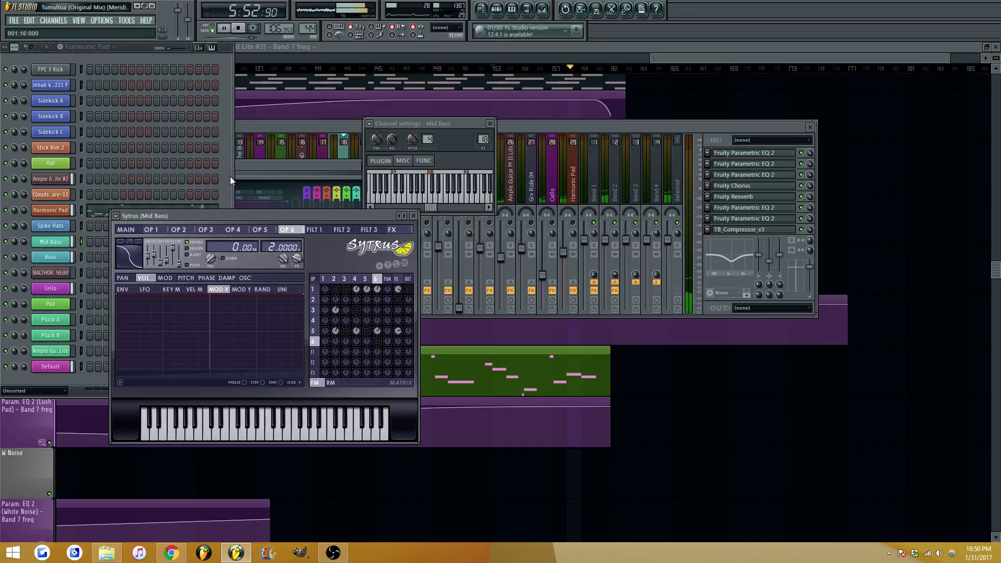
{"action": "left_click_drag", "start_coordinate": [230, 176], "coordinate": [708, 209]}
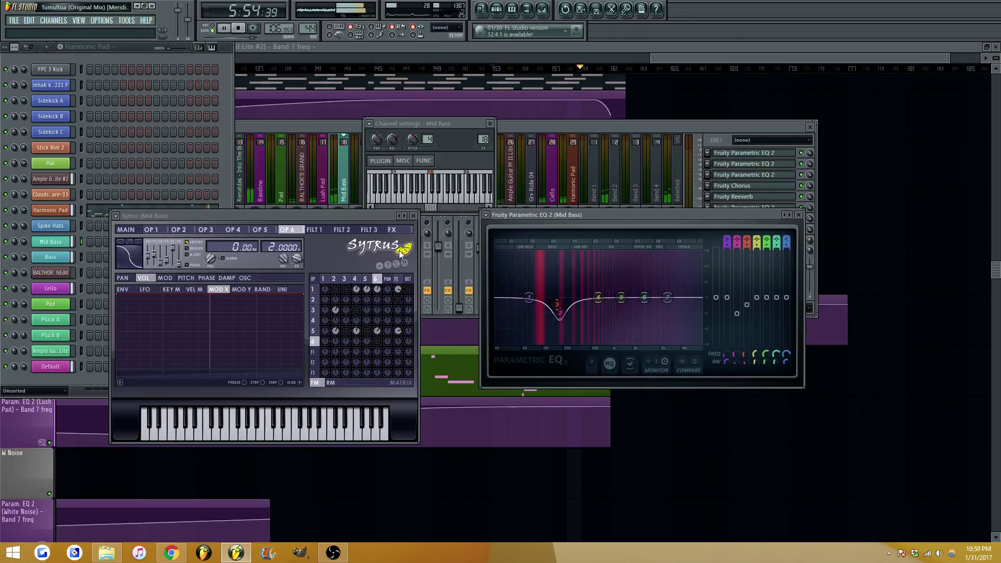
Check Sytrus operator 1 against the Mid Bass EQ spectrum during playback, and close both plugin windows
{"action": "left_click", "coordinate": [161, 229]}
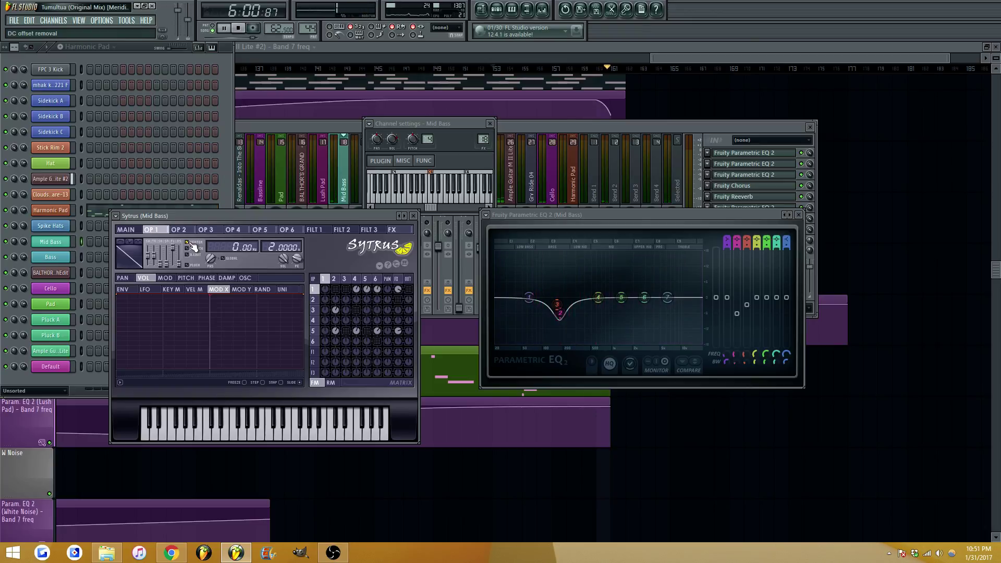
{"action": "key", "text": "space"}
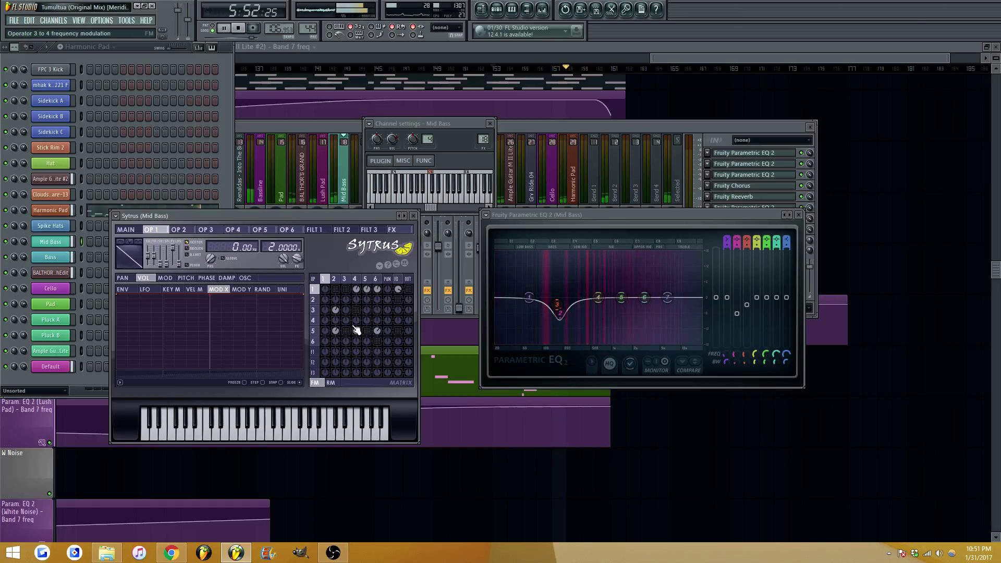
{"action": "key", "text": "Escape"}
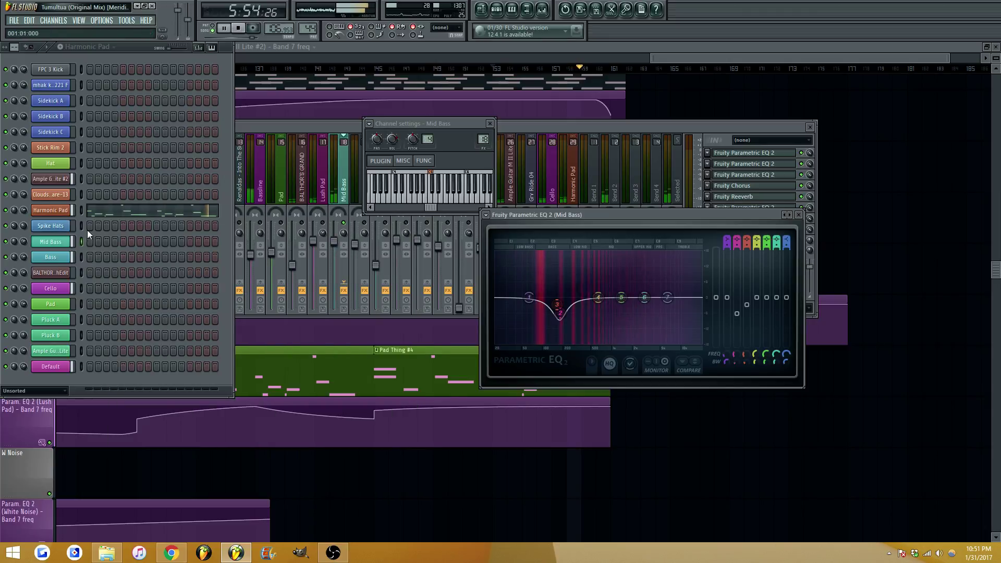
{"action": "key", "text": "Escape"}
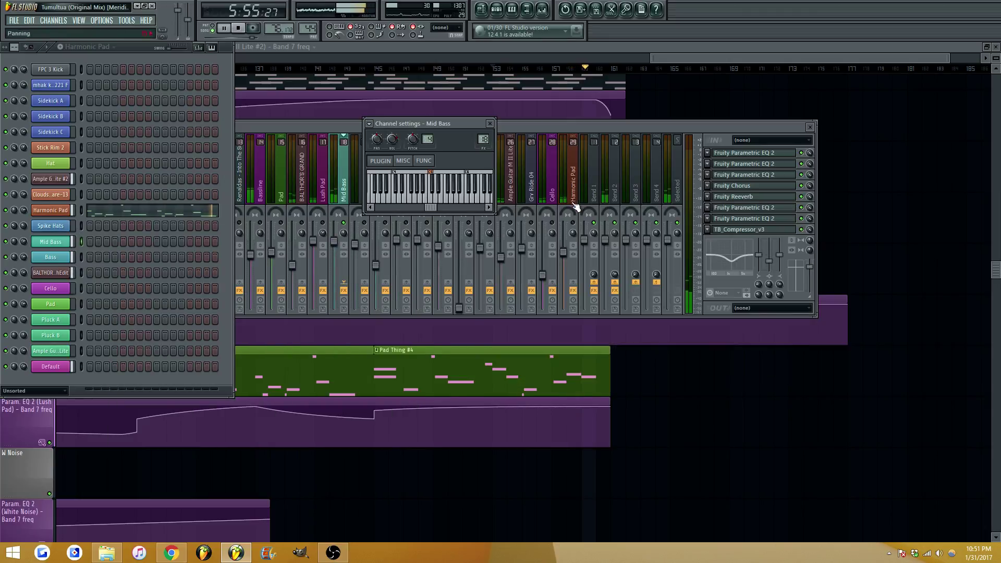
Restart playback and check the slot 1 Parametric EQ 2 on the Lush Pad mixer track
{"action": "right_click", "coordinate": [344, 223]}
{"action": "key", "text": "space"}
{"action": "key", "text": "space"}
{"action": "left_click", "coordinate": [324, 194]}
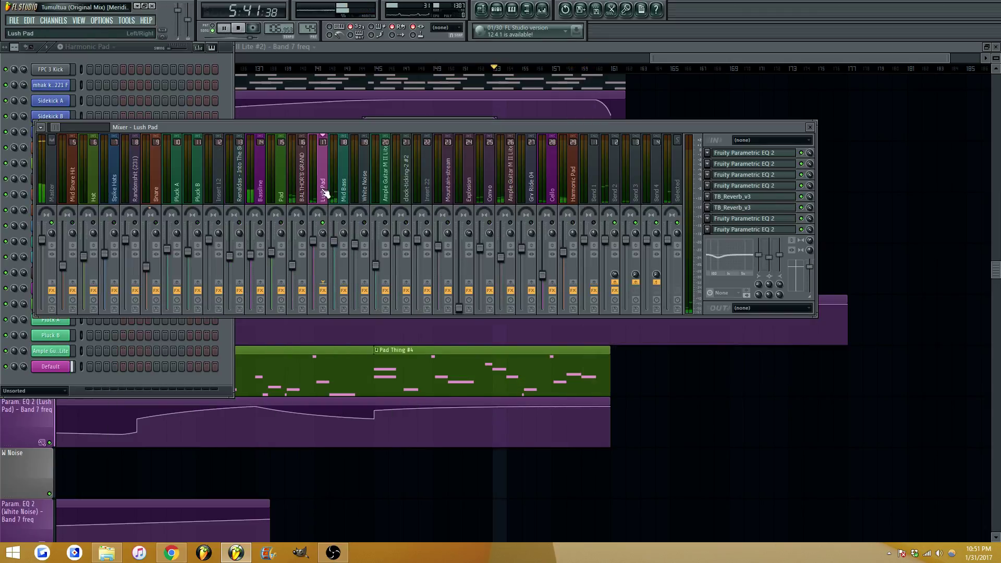
{"action": "left_click", "coordinate": [777, 154]}
{"action": "left_click", "coordinate": [776, 155]}
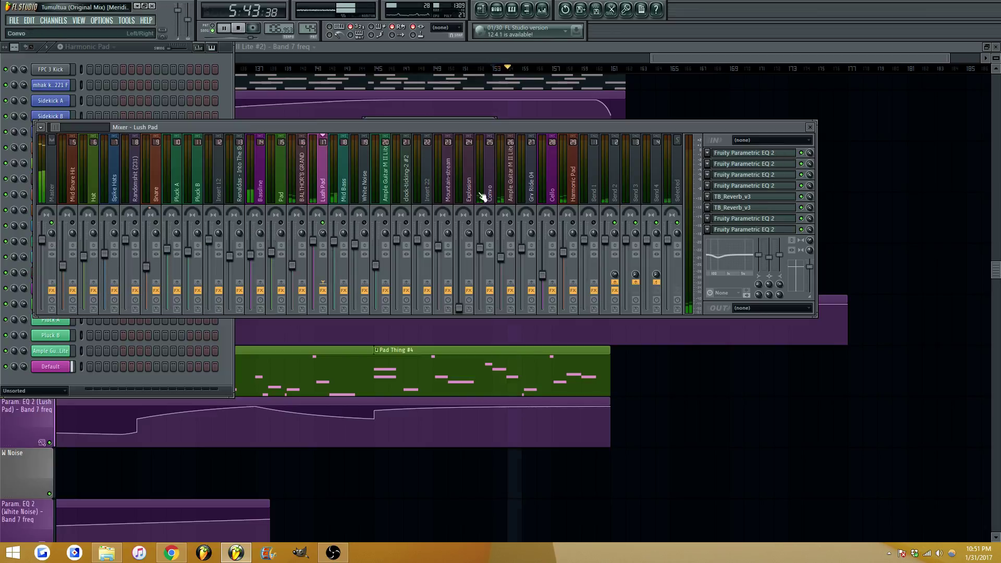
Move band 2 to 59 Hz with a slight cut in the Bassline track's slot 6 Parametric EQ 2
{"action": "key", "text": "space"}
{"action": "left_click", "coordinate": [262, 225]}
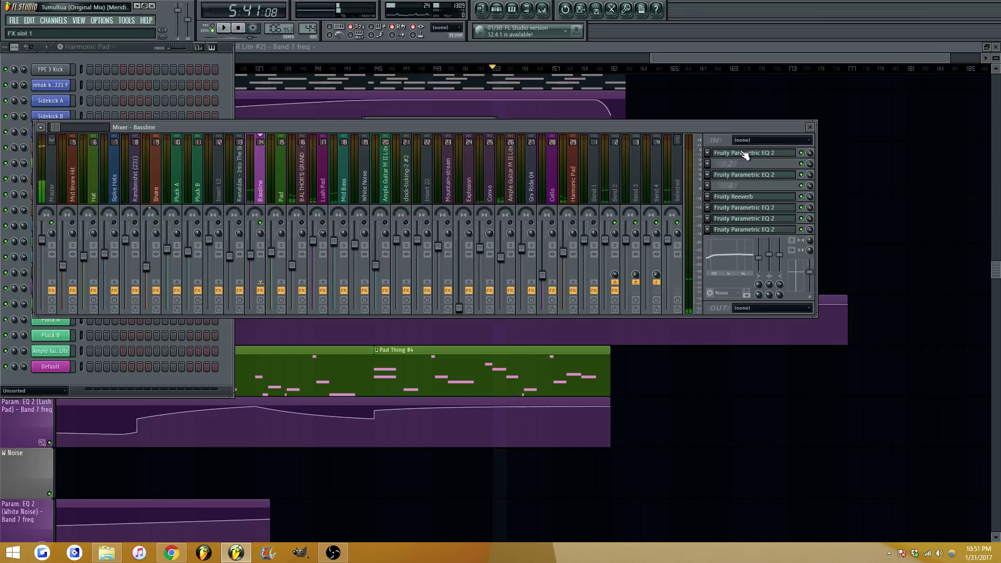
{"action": "left_click", "coordinate": [745, 154]}
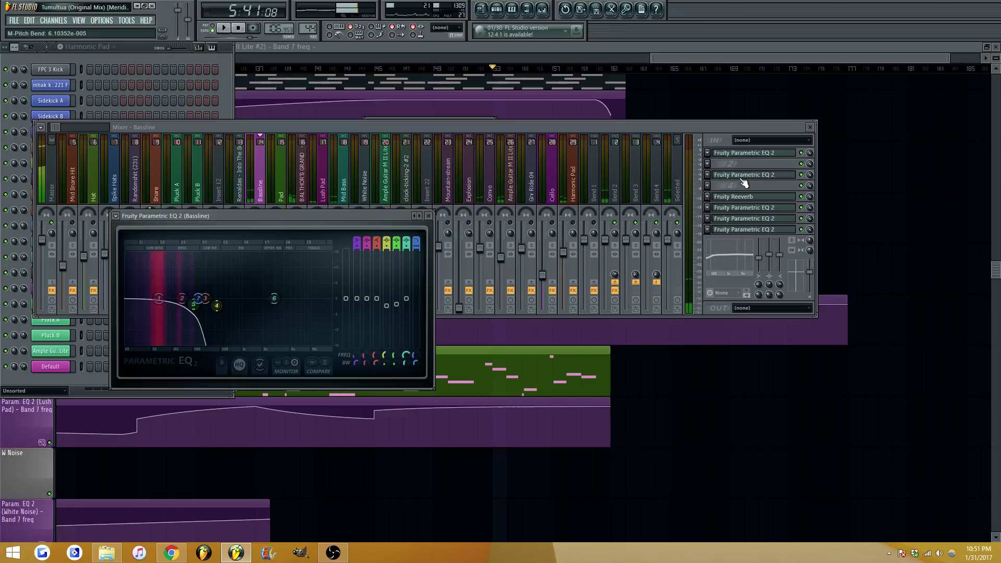
{"action": "left_click", "coordinate": [751, 207]}
{"action": "key", "text": "space"}
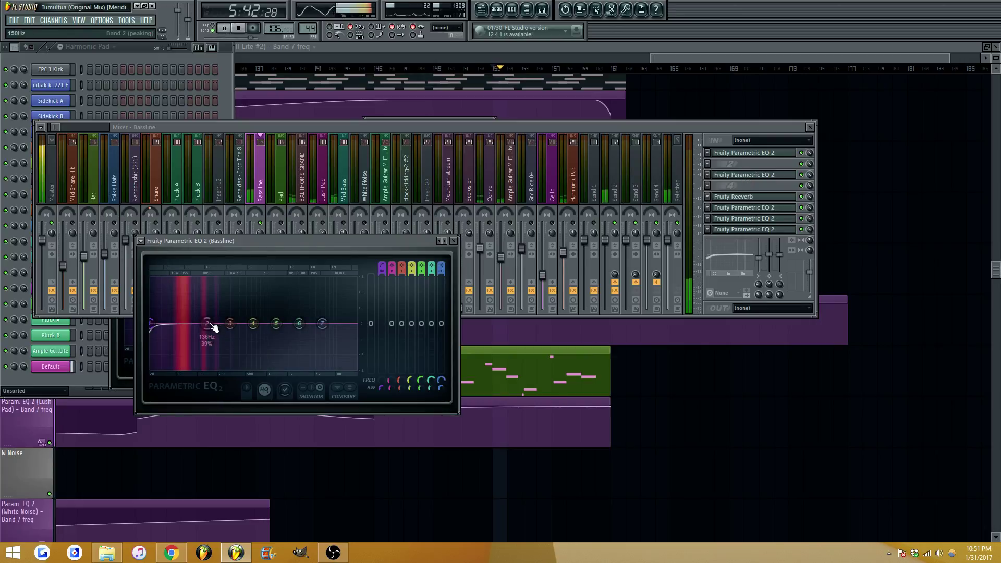
{"action": "left_click_drag", "start_coordinate": [214, 327], "coordinate": [182, 330]}
{"action": "key", "text": "space"}
{"action": "key", "text": "space"}
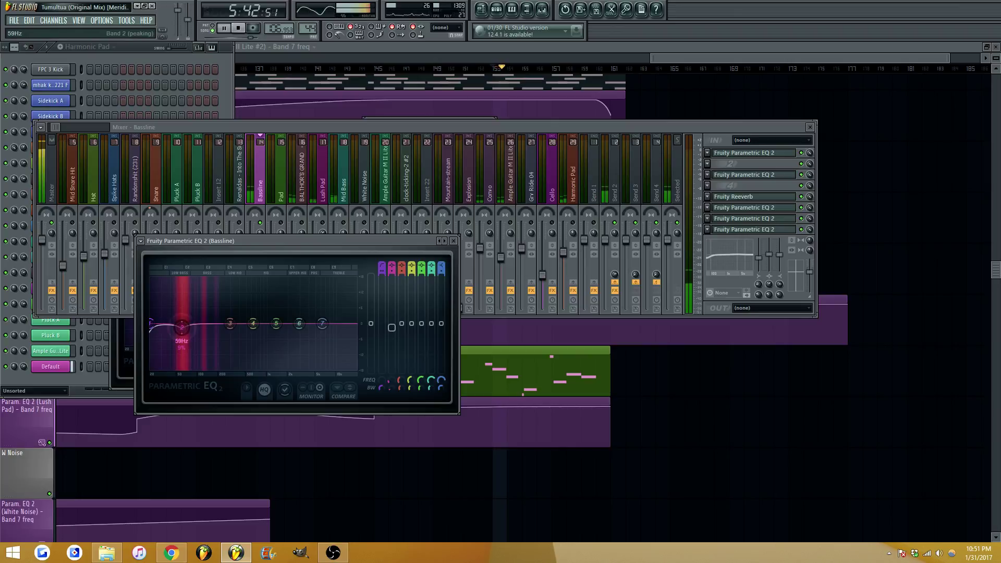
{"action": "key", "text": "Escape"}
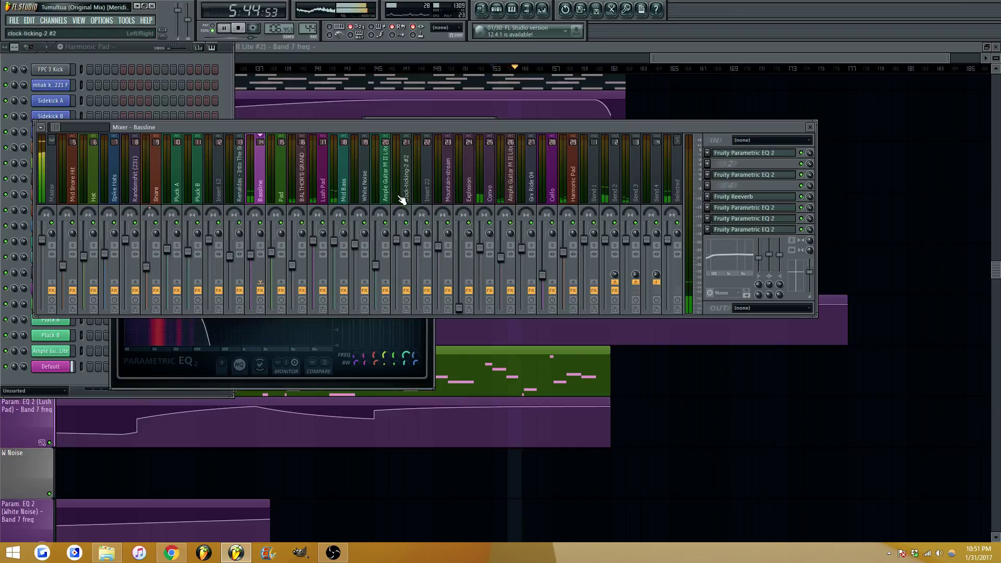
Close the open windows and review the playlist's clips and automation envelopes from the Convo tracks up to Pluck A during playback
{"action": "key", "text": "F9"}
{"action": "key", "text": "F12"}
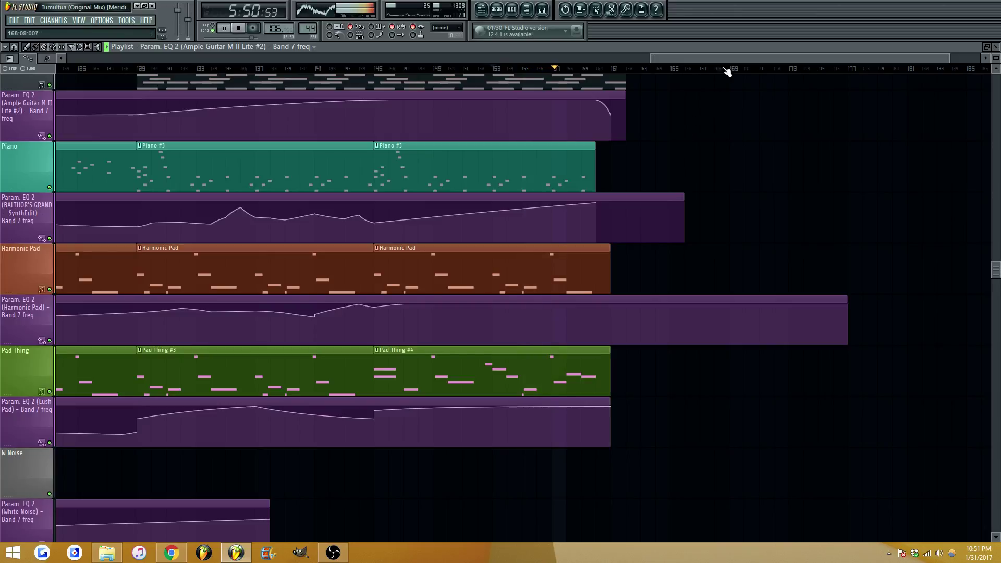
{"action": "scroll", "coordinate": [522, 307], "scroll_direction": "down", "scroll_amount": 4}
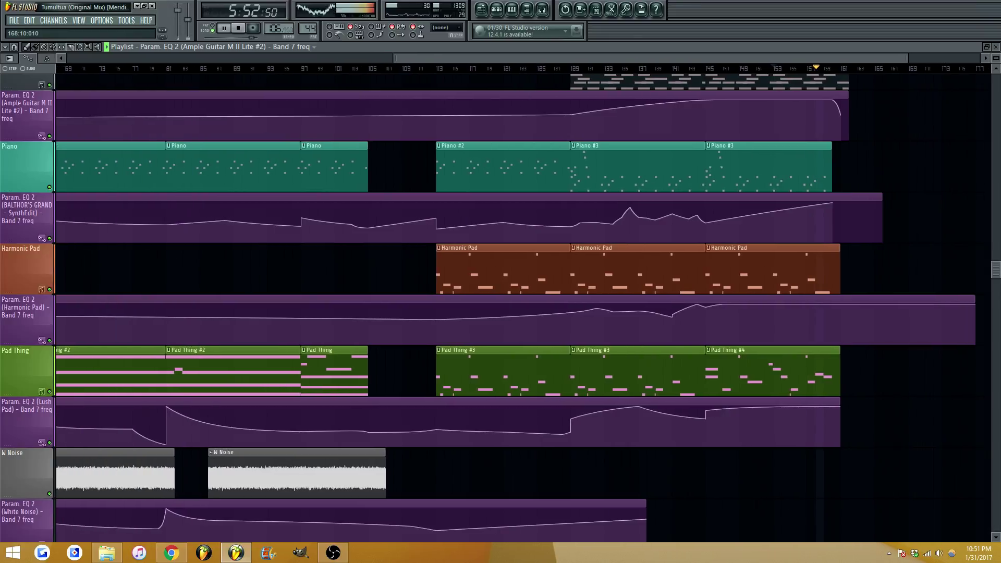
{"action": "scroll", "coordinate": [729, 58], "scroll_direction": "down", "scroll_amount": 5}
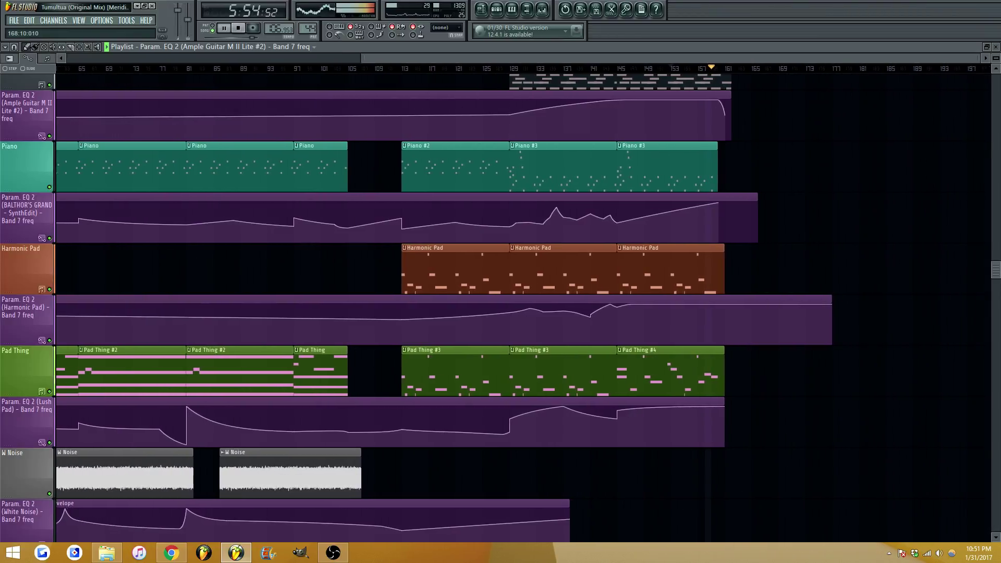
{"action": "scroll", "coordinate": [681, 156], "scroll_direction": "down", "scroll_amount": 8}
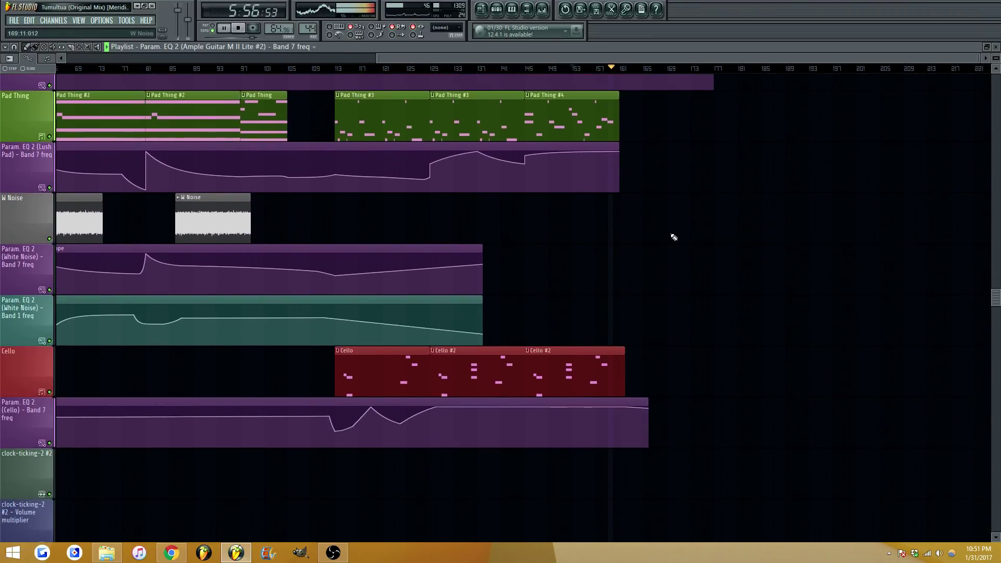
{"action": "scroll", "coordinate": [665, 256], "scroll_direction": "down", "scroll_amount": 8}
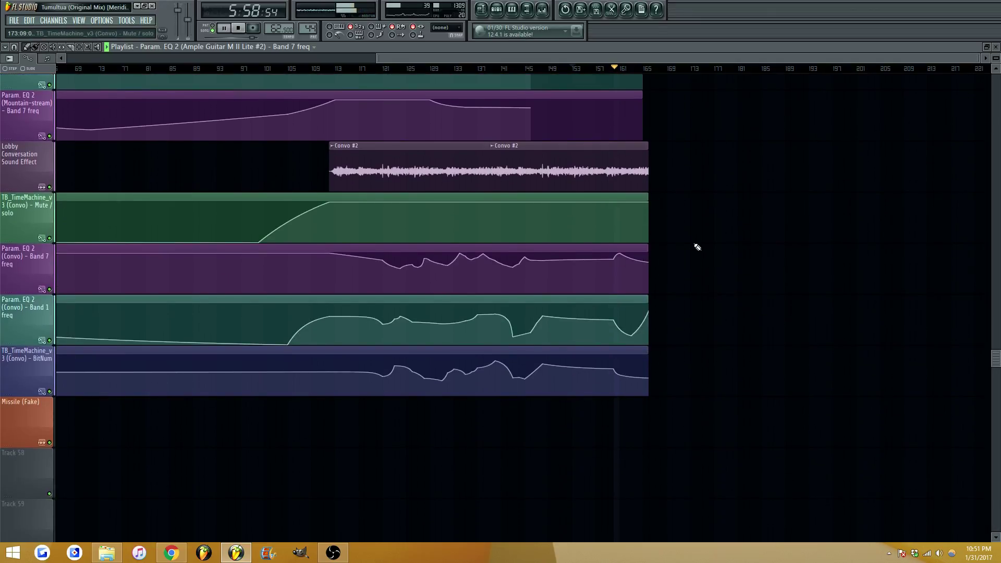
{"action": "scroll", "coordinate": [698, 253], "scroll_direction": "up", "scroll_amount": 3}
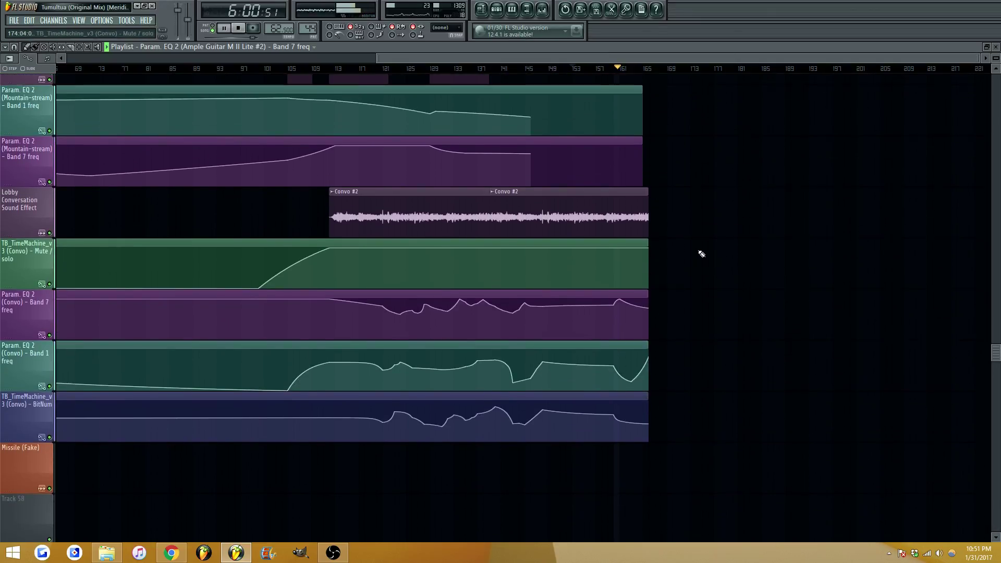
{"action": "scroll", "coordinate": [701, 254], "scroll_direction": "up", "scroll_amount": 5}
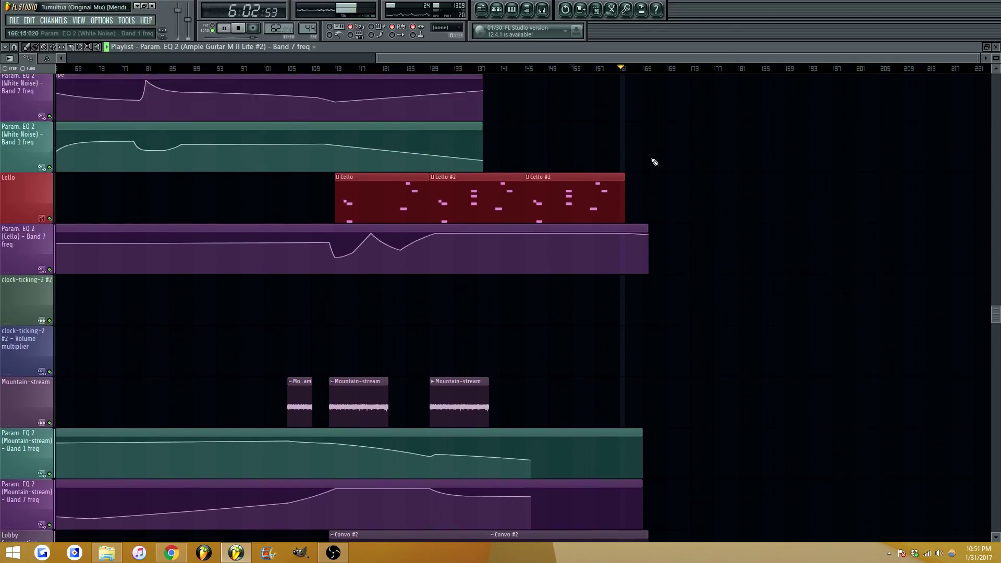
{"action": "scroll", "coordinate": [640, 55], "scroll_direction": "down", "scroll_amount": 3}
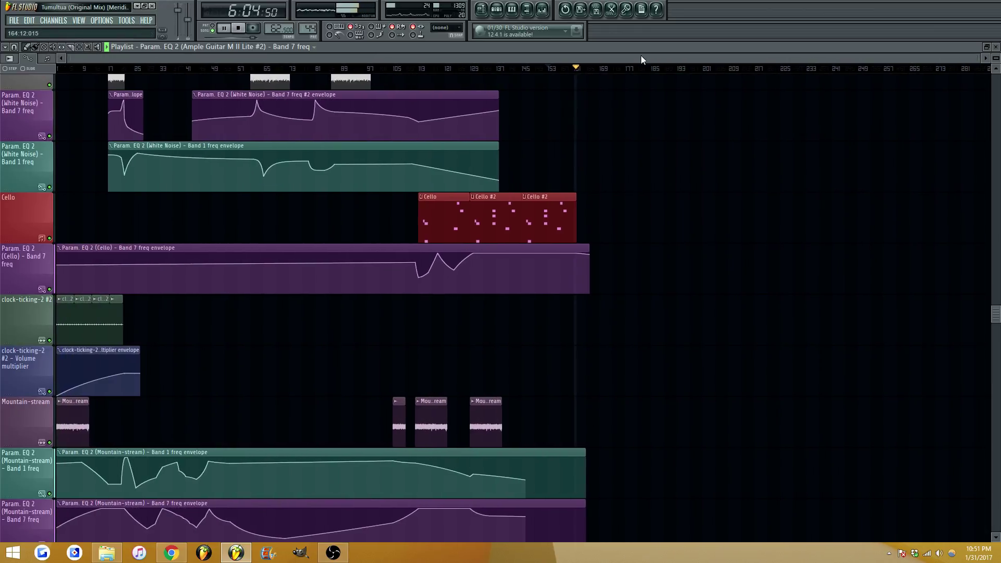
{"action": "scroll", "coordinate": [534, 198], "scroll_direction": "up", "scroll_amount": 3}
{"action": "scroll", "coordinate": [535, 198], "scroll_direction": "up", "scroll_amount": 8}
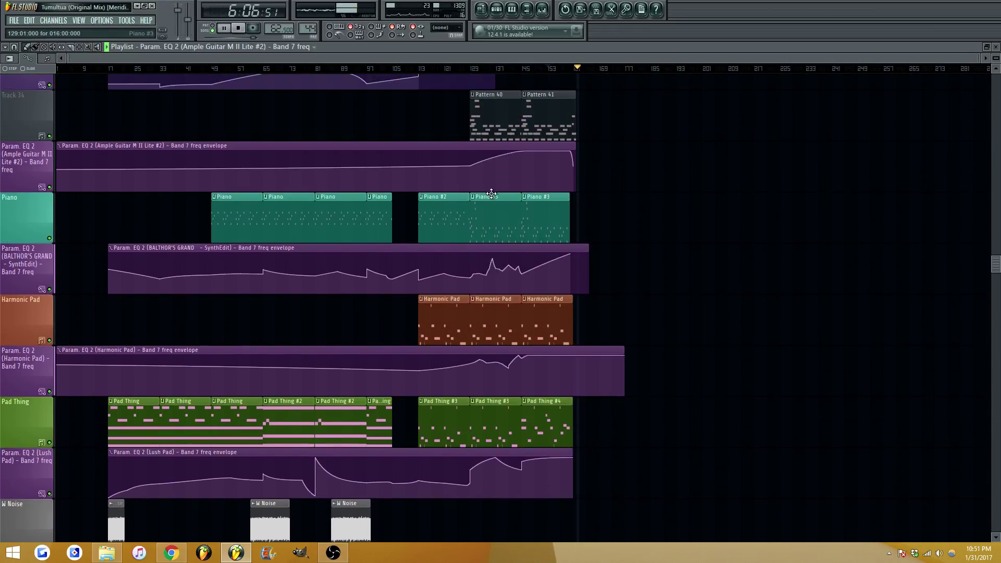
{"action": "scroll", "coordinate": [473, 188], "scroll_direction": "up", "scroll_amount": 6}
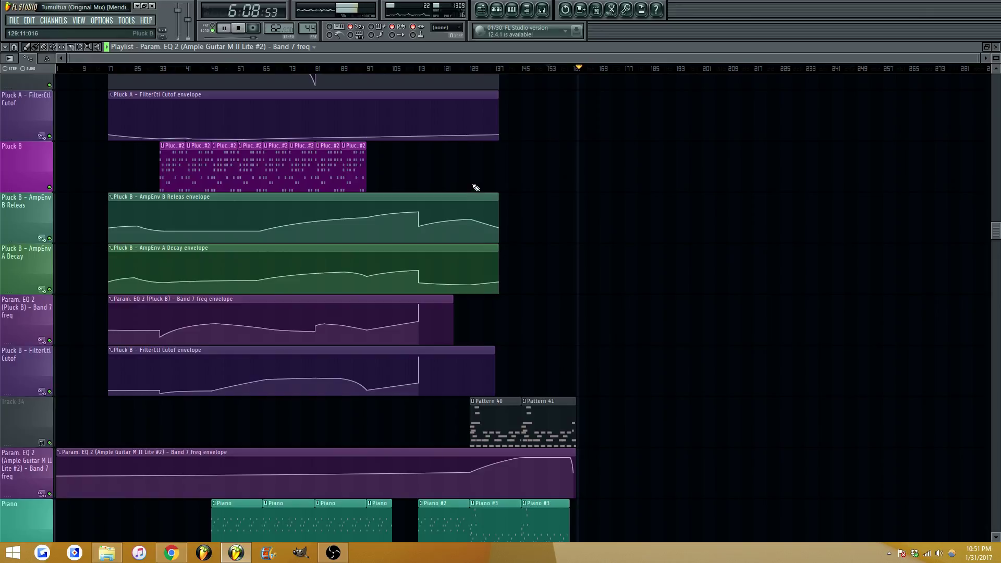
{"action": "scroll", "coordinate": [472, 185], "scroll_direction": "up", "scroll_amount": 1}
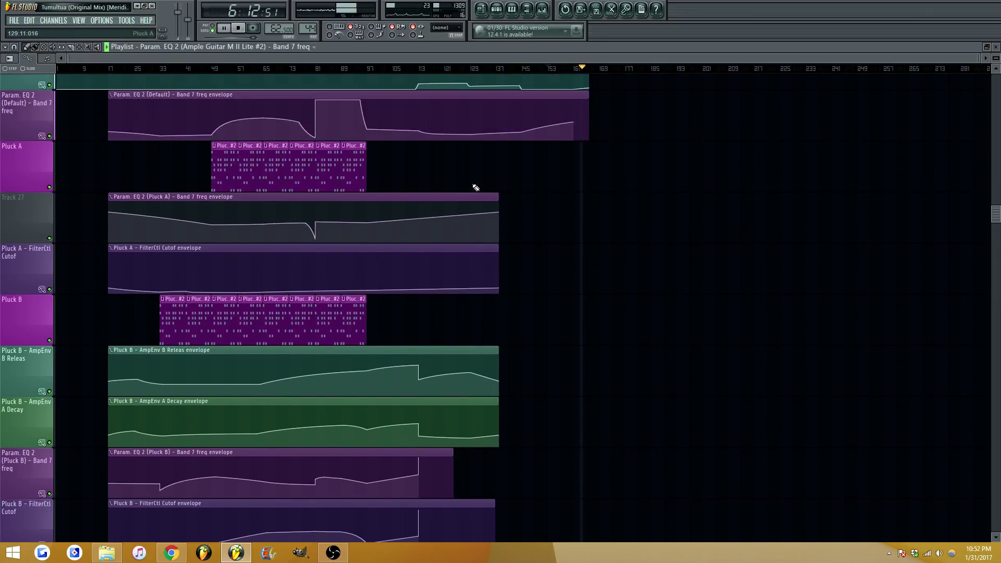
Stop playback and replay the whole song from the beginning to review the full arrangement in the playlist
{"action": "scroll", "coordinate": [474, 187], "scroll_direction": "up", "scroll_amount": 2}
{"action": "scroll", "coordinate": [472, 185], "scroll_direction": "up", "scroll_amount": 10}
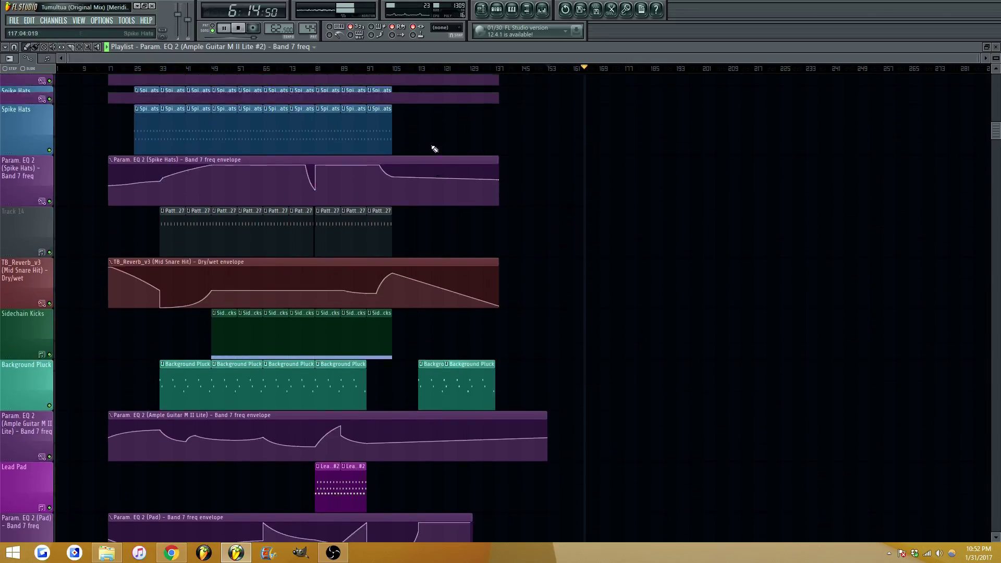
{"action": "left_click", "coordinate": [237, 28]}
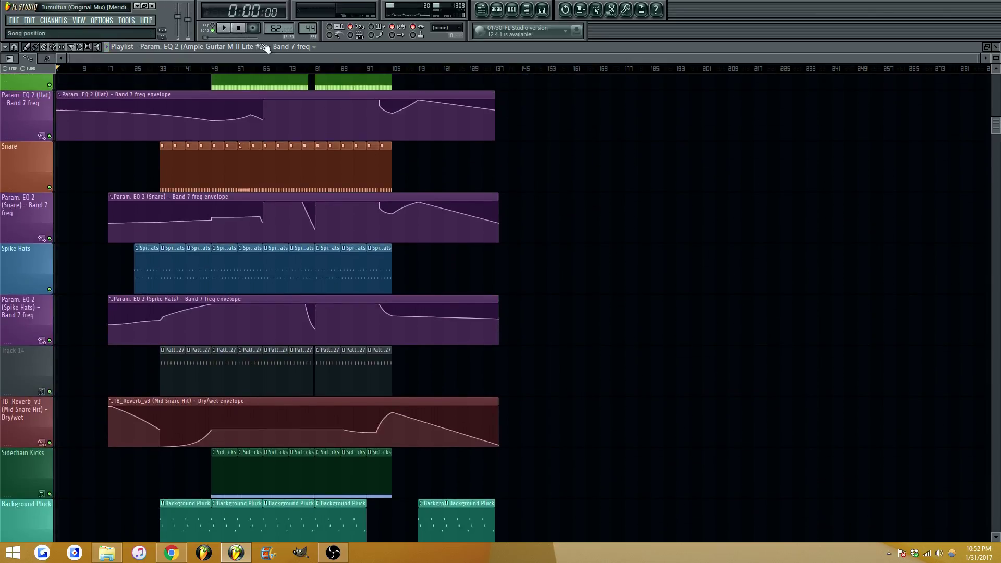
{"action": "key", "text": "space"}
{"action": "right_click", "coordinate": [592, 138], "text": "ctrl"}
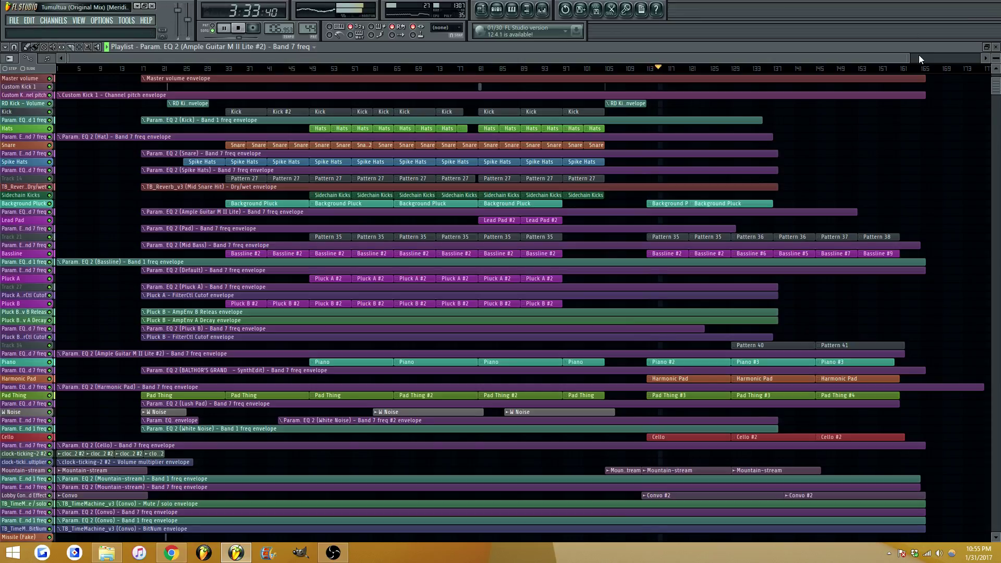
Focus the playlist on the section around bar 113 and continue playback from about bar 111
{"action": "left_click_drag", "start_coordinate": [883, 56], "coordinate": [930, 57]}
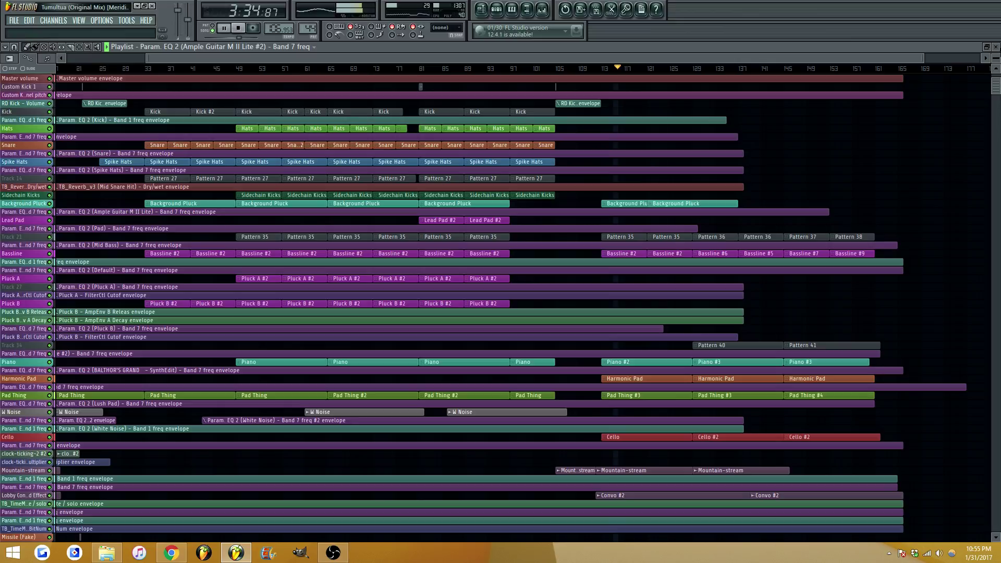
{"action": "right_click", "coordinate": [998, 41]}
{"action": "left_click", "coordinate": [607, 54]}
{"action": "left_click_drag", "start_coordinate": [611, 57], "coordinate": [632, 57]}
{"action": "scroll", "coordinate": [544, 74], "scroll_direction": "down", "scroll_amount": 2}
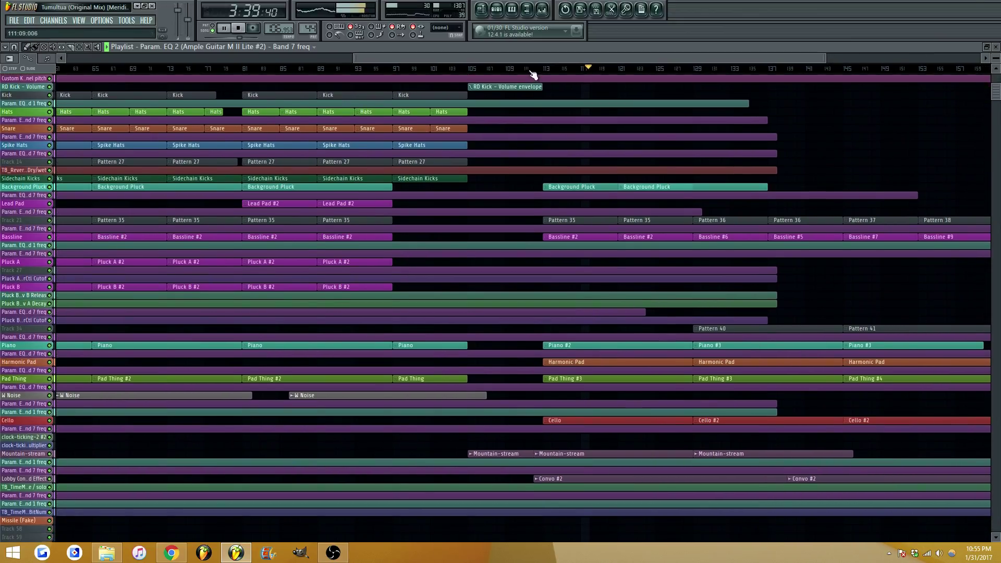
{"action": "left_click", "coordinate": [534, 69]}
{"action": "scroll", "coordinate": [577, 58], "scroll_direction": "up", "scroll_amount": 1}
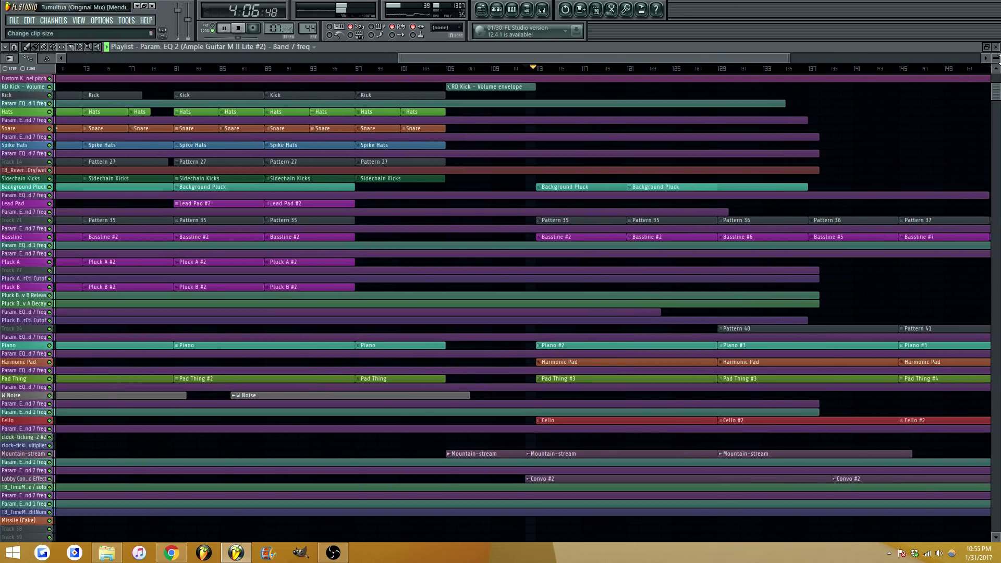
Lower the Harmonic Pad's EQ Band 7 freq envelope point at bar 113 to 37%
{"action": "left_click_drag", "start_coordinate": [994, 58], "coordinate": [995, 84]}
{"action": "scroll", "coordinate": [573, 264], "scroll_direction": "down", "scroll_amount": 15}
{"action": "key", "text": "space"}
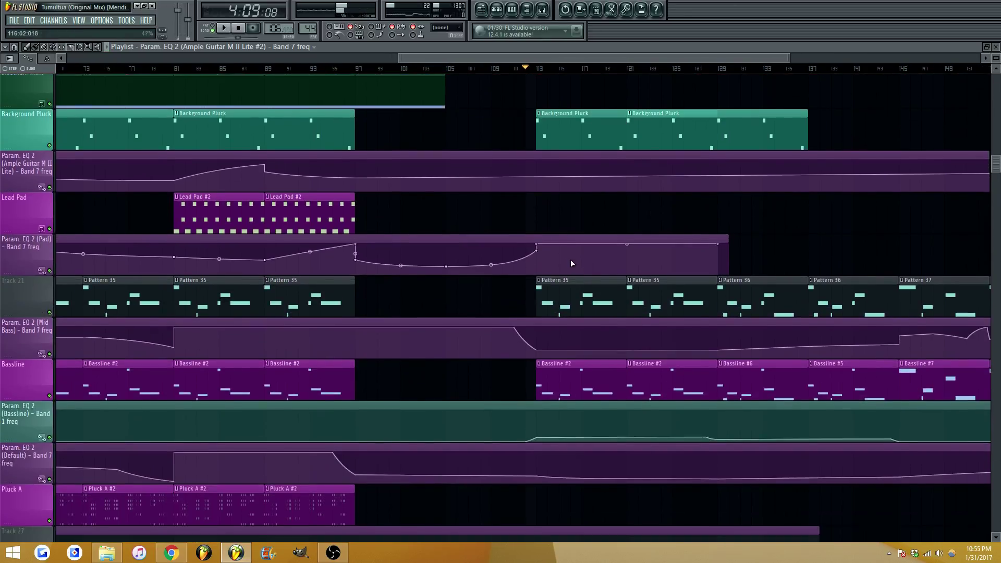
{"action": "scroll", "coordinate": [550, 301], "scroll_direction": "down", "scroll_amount": 6}
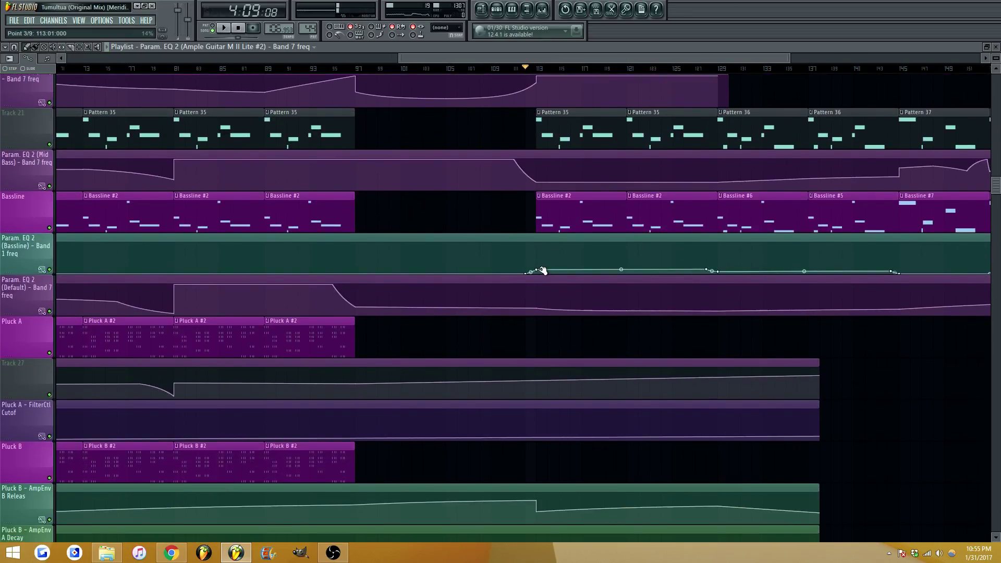
{"action": "scroll", "coordinate": [537, 281], "scroll_direction": "down", "scroll_amount": 8}
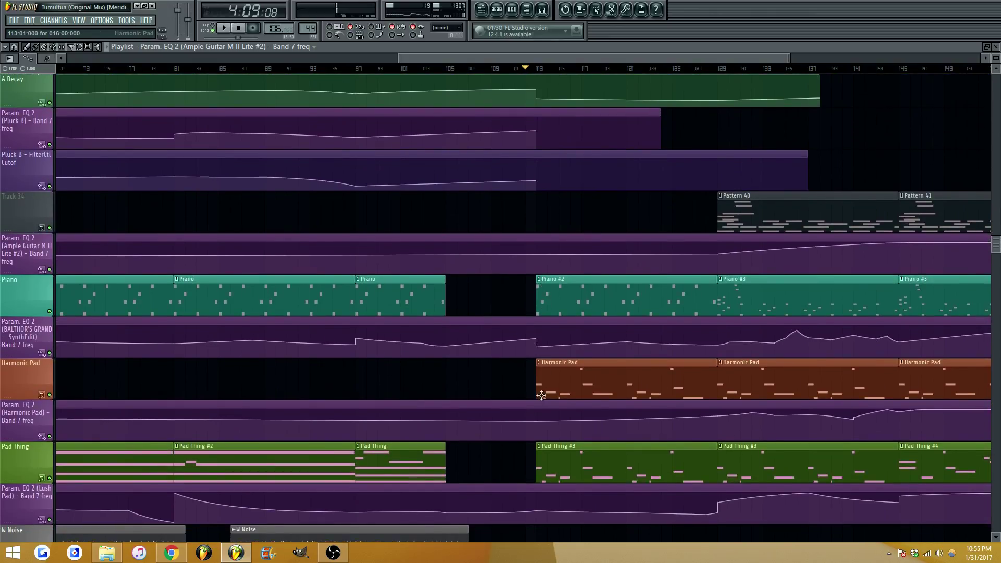
{"action": "left_click_drag", "start_coordinate": [541, 421], "coordinate": [540, 429]}
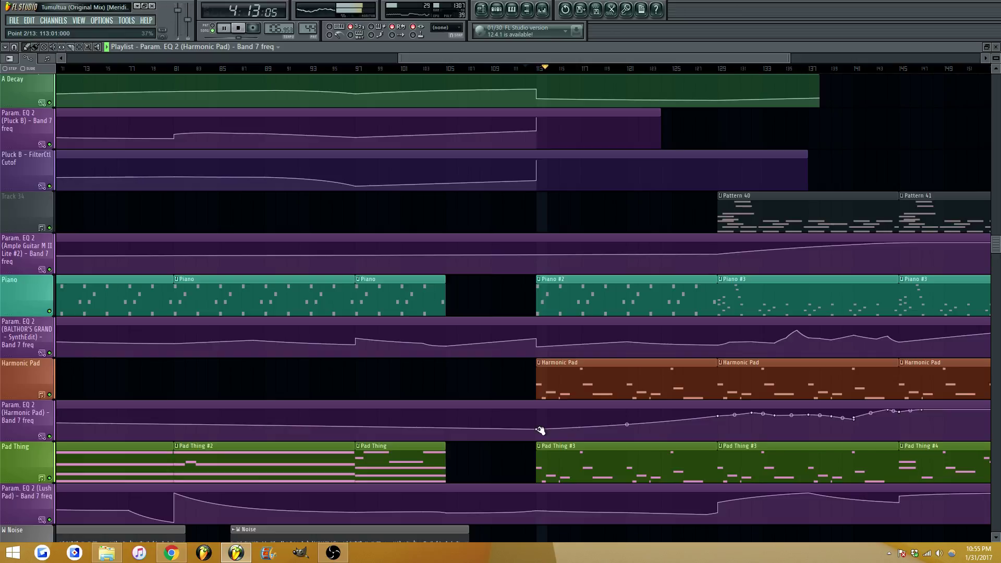
Review the whole playlist during playback, check the Bassline track in the mixer, and close the mixer
{"action": "right_click", "coordinate": [858, 125], "text": "ctrl"}
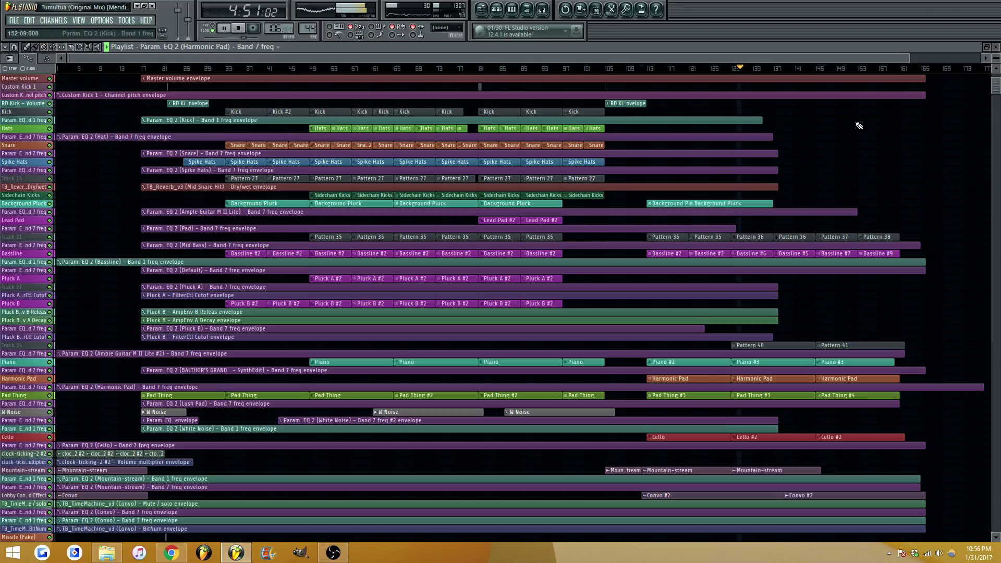
{"action": "scroll", "coordinate": [865, 126], "scroll_direction": "up", "scroll_amount": 3}
{"action": "scroll", "coordinate": [865, 127], "scroll_direction": "up", "scroll_amount": 1}
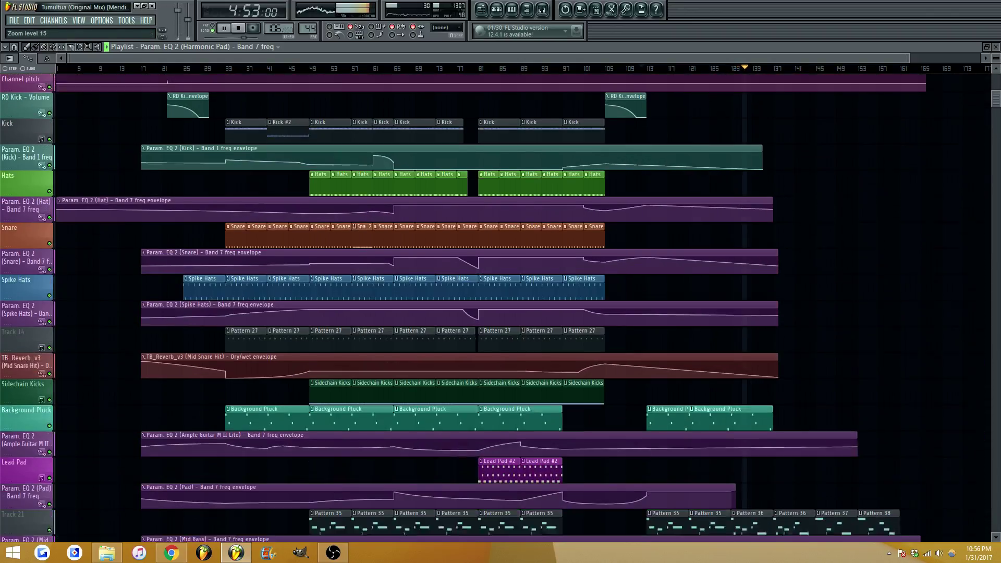
{"action": "scroll", "coordinate": [849, 179], "scroll_direction": "down", "scroll_amount": 10}
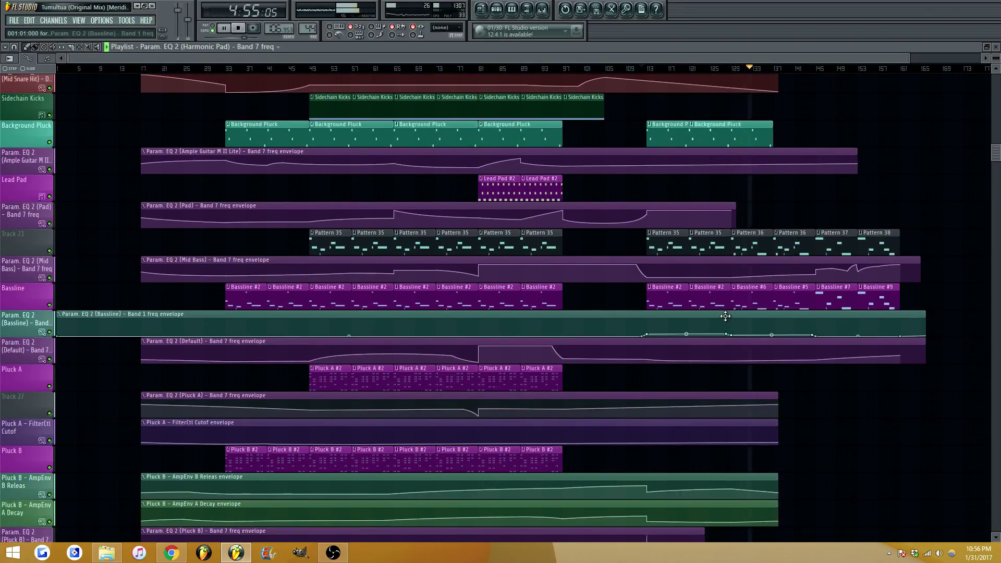
{"action": "left_click", "coordinate": [544, 11]}
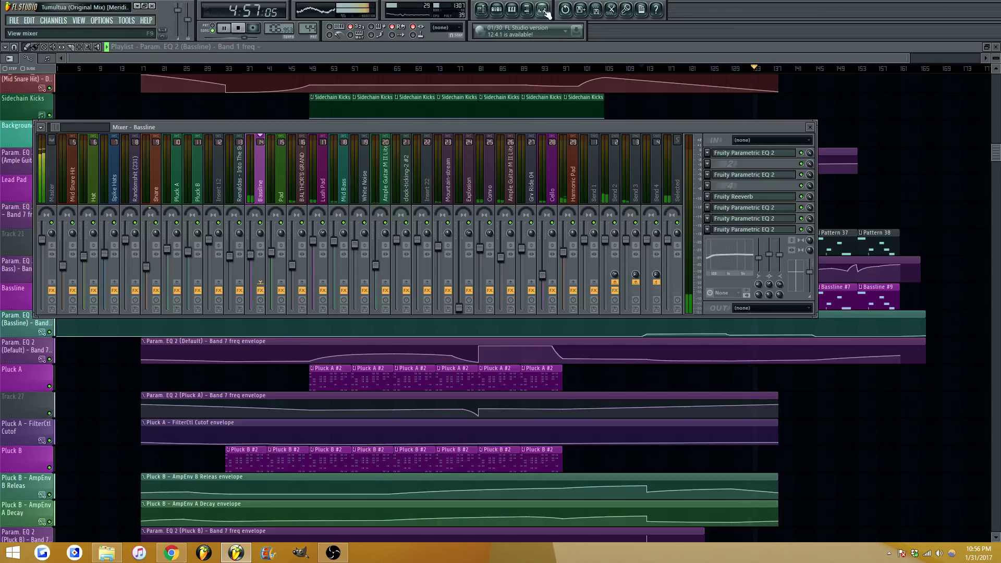
{"action": "left_click", "coordinate": [543, 10]}
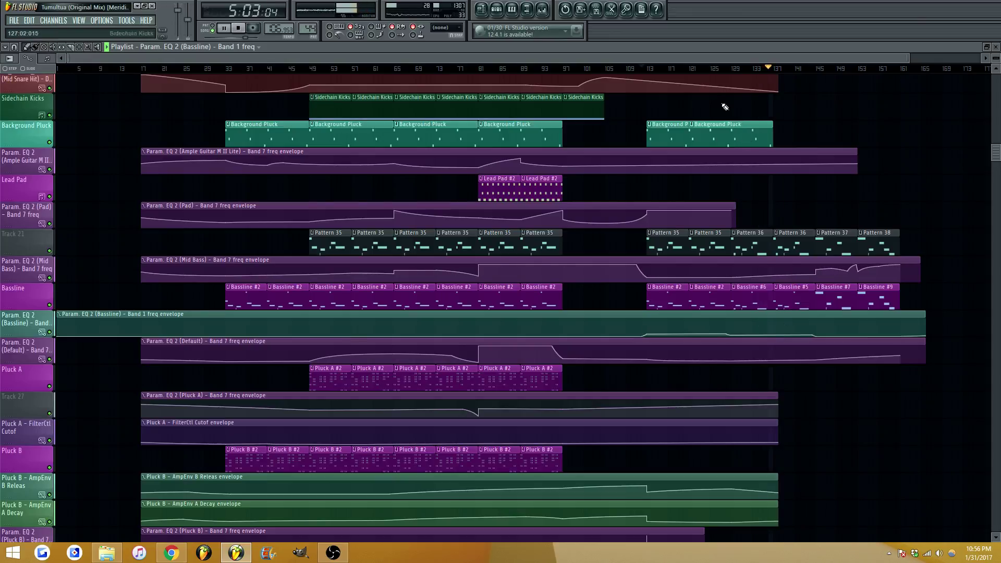
Examine the clips and automation envelopes between the Tempo and Pluck B tracks while the closing section plays
{"action": "scroll", "coordinate": [684, 65], "scroll_direction": "down", "scroll_amount": 1}
{"action": "scroll", "coordinate": [786, 156], "scroll_direction": "down", "scroll_amount": 2}
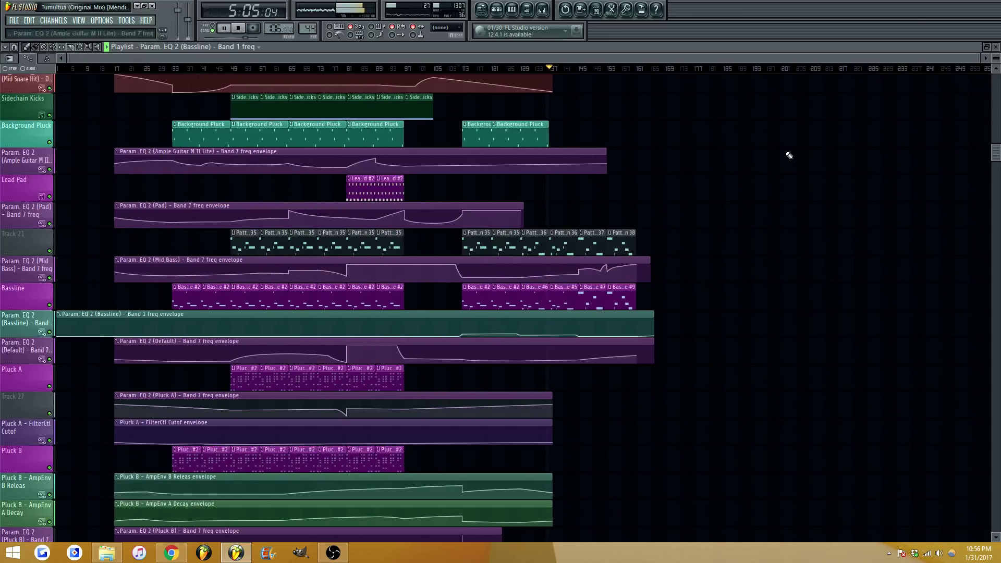
{"action": "scroll", "coordinate": [800, 163], "scroll_direction": "up", "scroll_amount": 4}
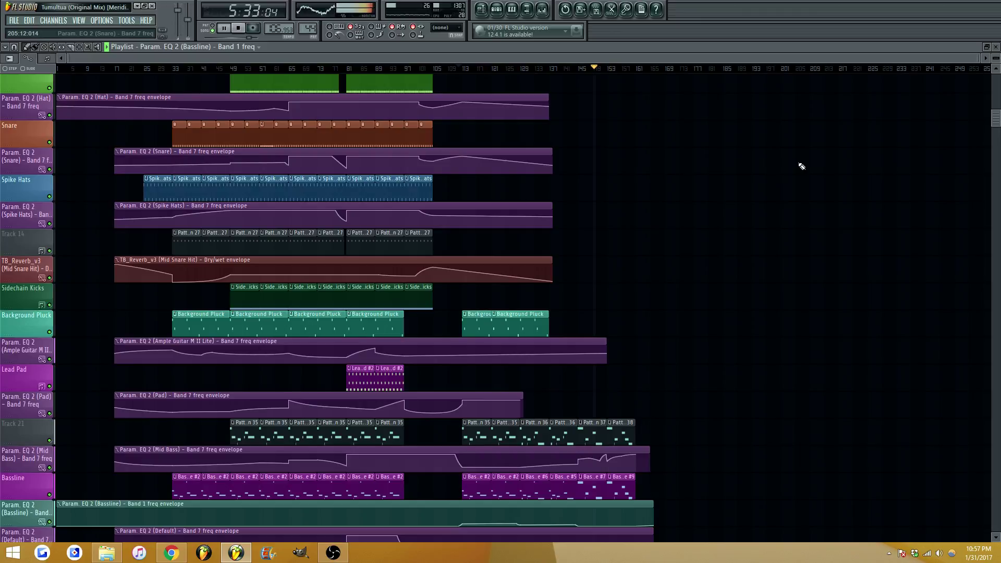
{"action": "scroll", "coordinate": [779, 187], "scroll_direction": "down", "scroll_amount": 10}
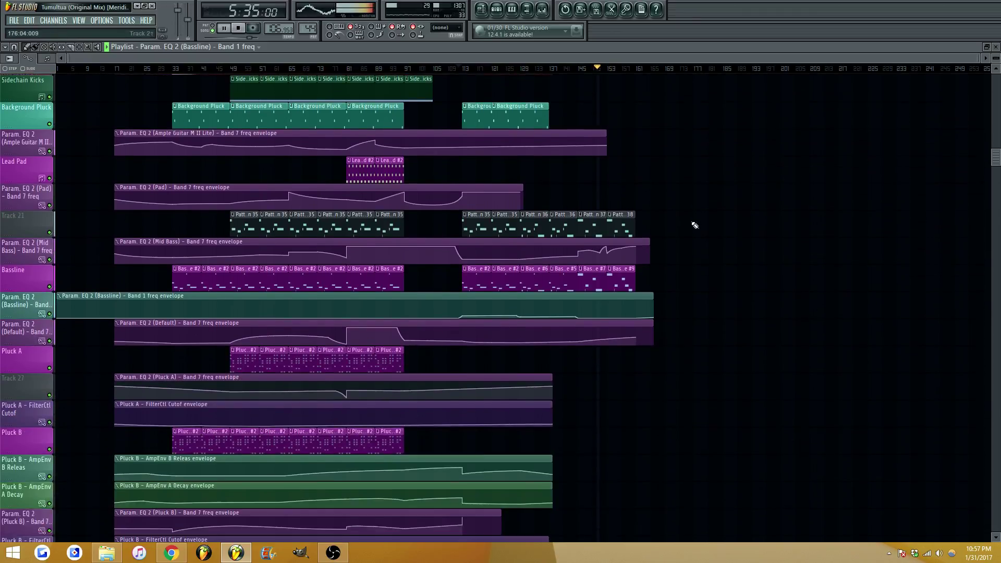
{"action": "scroll", "coordinate": [602, 243], "scroll_direction": "up", "scroll_amount": 10}
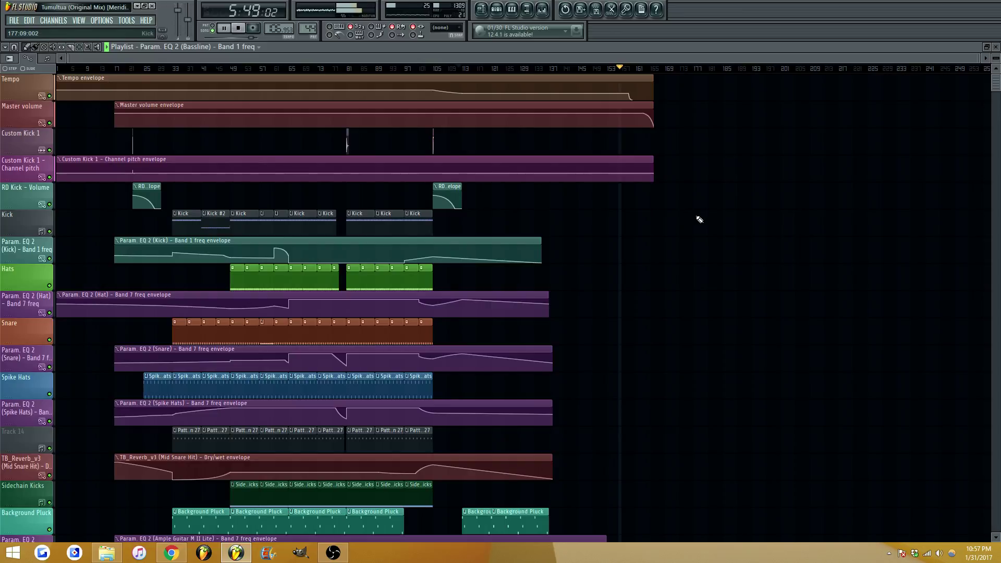
Shorten the Harmonic Pad's EQ Band 7 freq envelope clip to end at bar 165
{"action": "right_click", "coordinate": [763, 186], "text": "ctrl"}
{"action": "scroll", "coordinate": [763, 187], "scroll_direction": "up", "scroll_amount": 2}
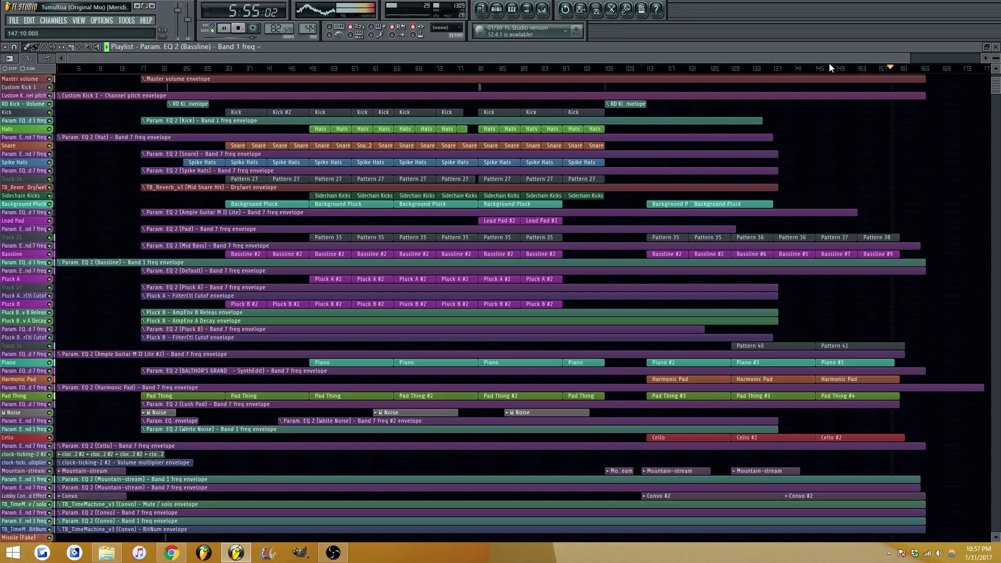
{"action": "scroll", "coordinate": [886, 183], "scroll_direction": "down", "scroll_amount": 2}
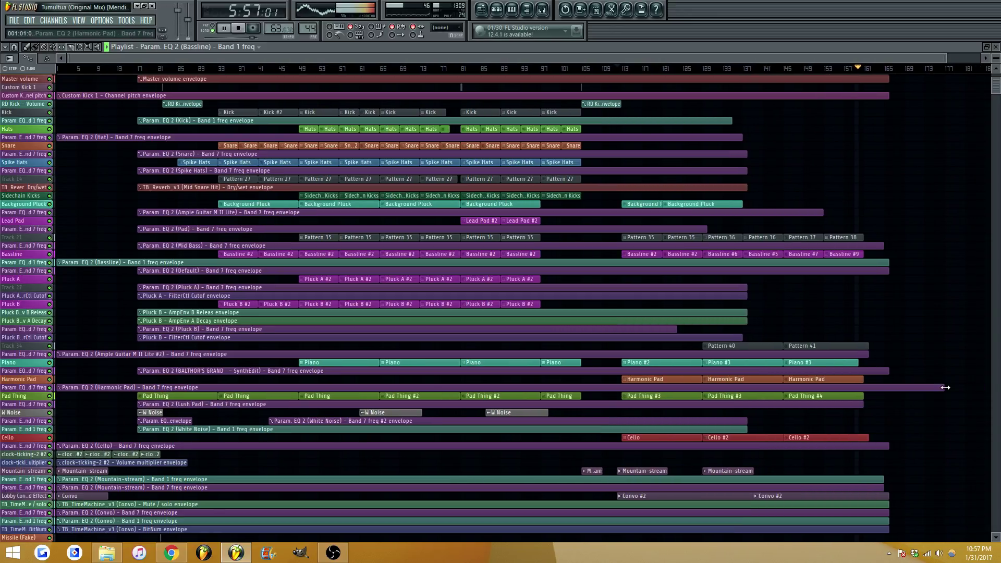
{"action": "left_click_drag", "start_coordinate": [943, 388], "coordinate": [888, 394]}
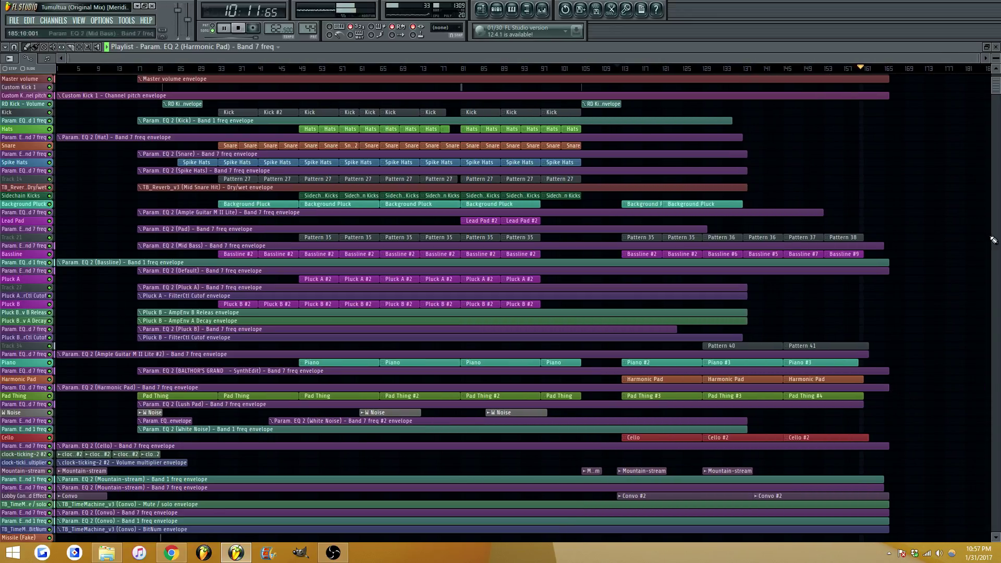
Save the project with the complete arrangement up to bar 165 in view
{"action": "mouse_move", "coordinate": [992, 86]}
{"action": "left_mouse_down"}
{"action": "mouse_move", "coordinate": [983, 189]}
{"action": "mouse_move", "coordinate": [988, 82]}
{"action": "left_mouse_up"}
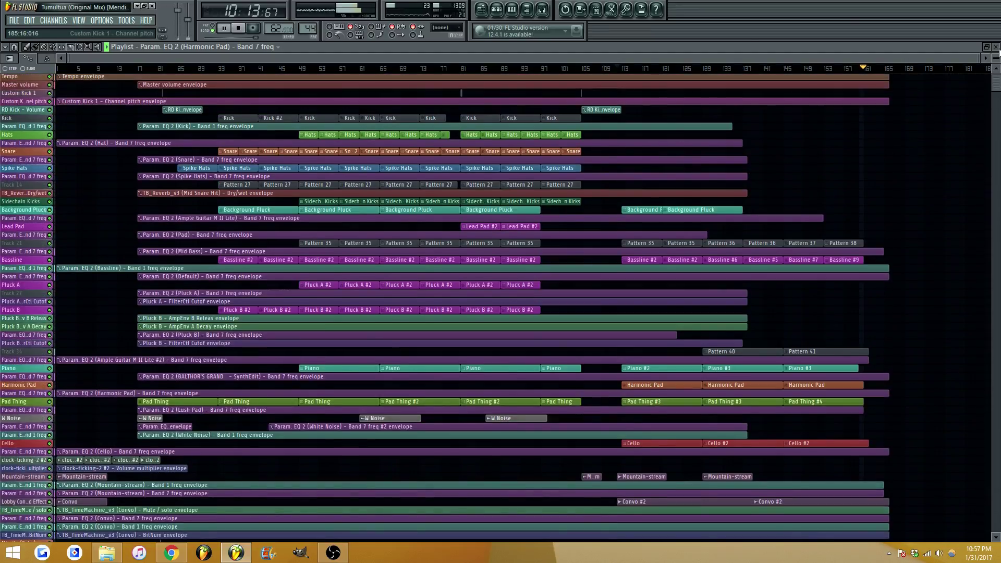
{"action": "scroll", "coordinate": [937, 138], "scroll_direction": "up", "scroll_amount": 1}
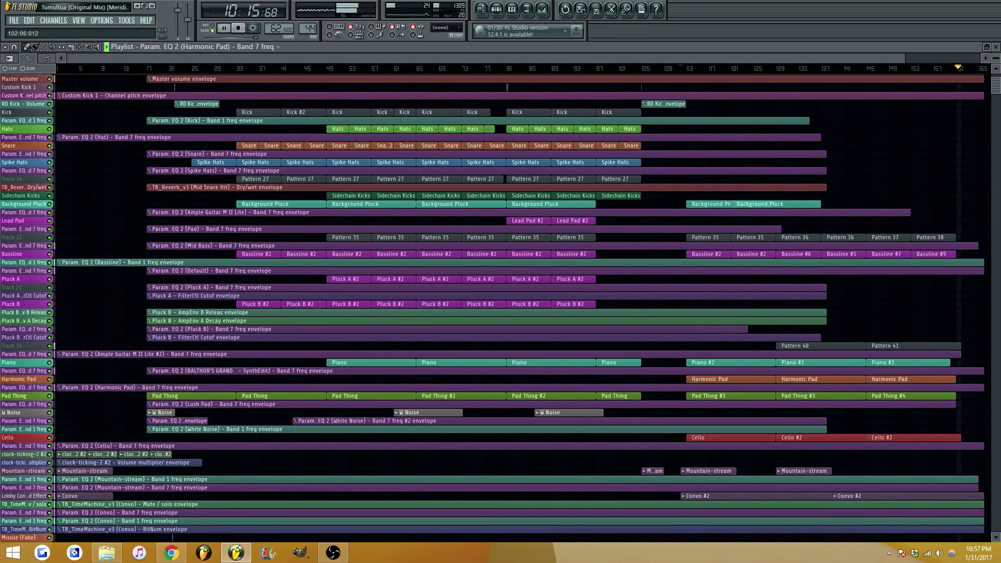
{"action": "scroll", "coordinate": [634, 68], "scroll_direction": "down", "scroll_amount": 1}
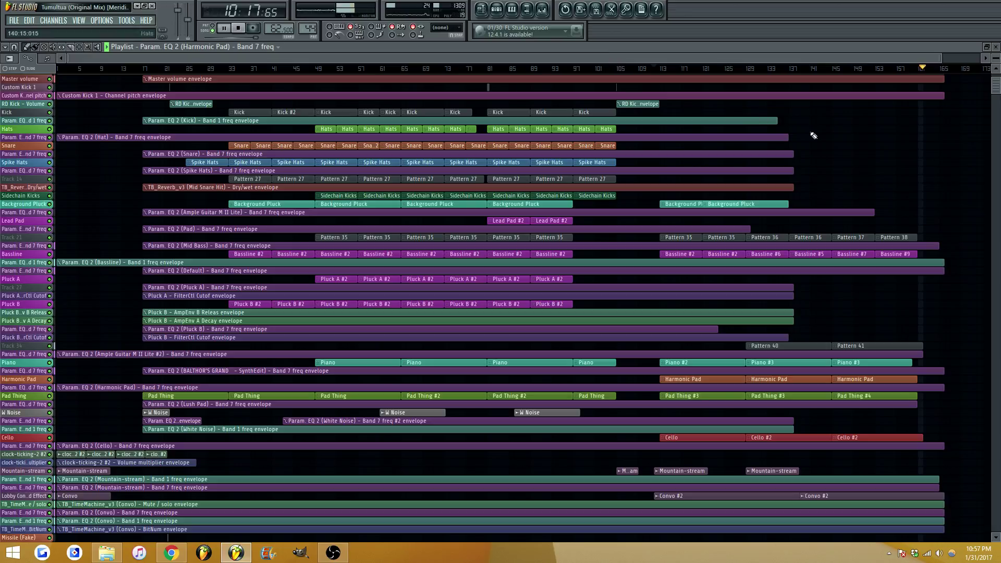
{"action": "scroll", "coordinate": [855, 148], "scroll_direction": "up", "scroll_amount": 1}
{"action": "key", "text": "ctrl+s"}
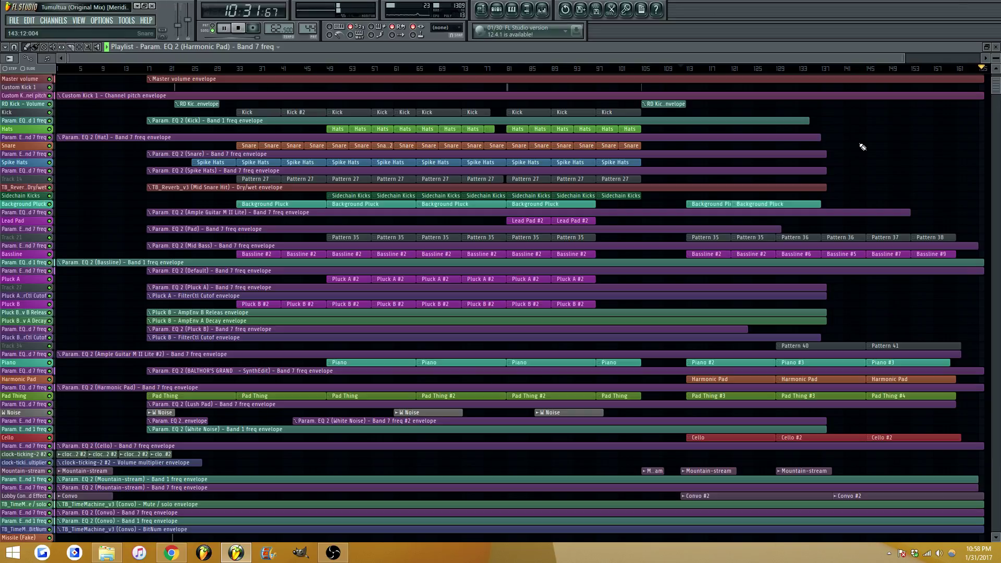
Stop playback and switch to Open Broadcaster Software
{"action": "key", "text": "space"}
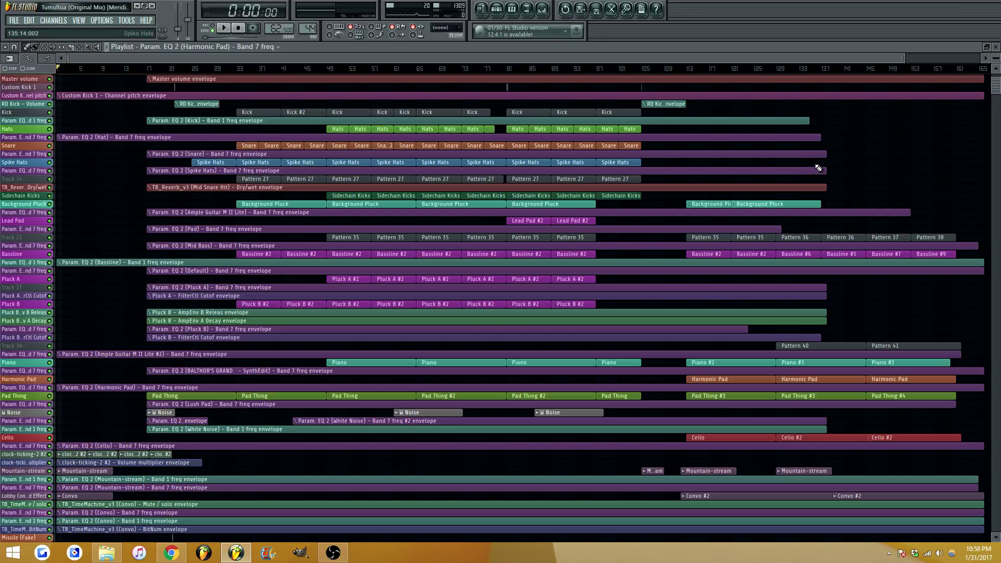
{"action": "left_click", "coordinate": [332, 553]}
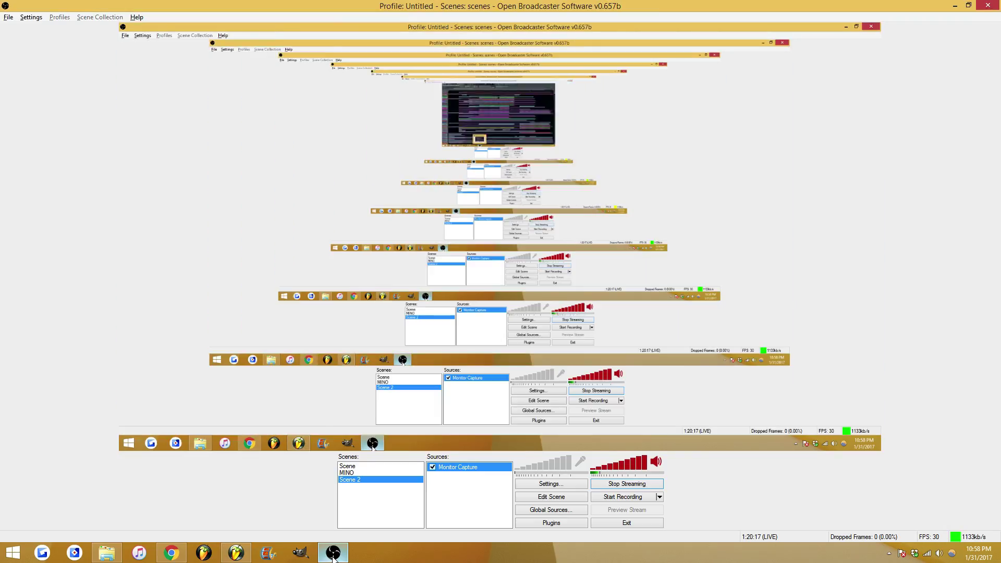